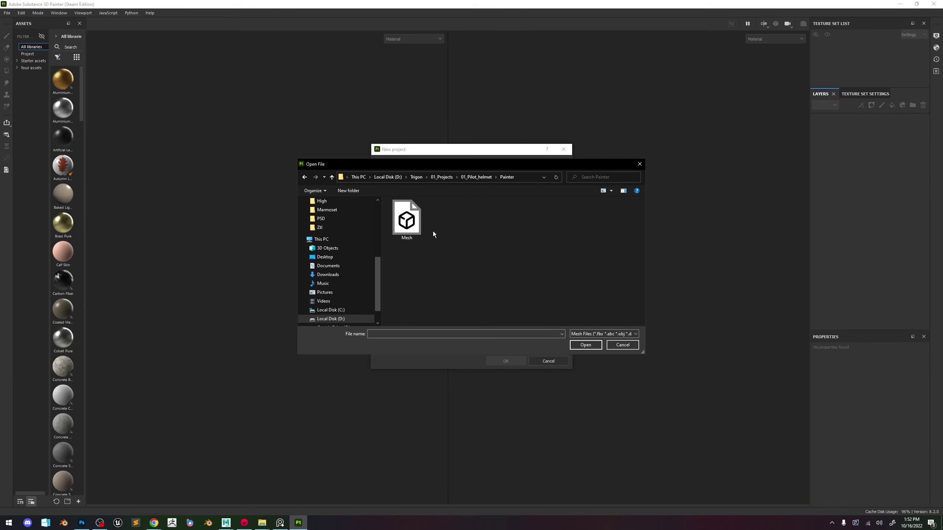
# Load the Mesh file, set the document resolution to 4096, and turn off camera import and auto-unwrap.
pyautogui.doubleClick(414, 226)
pyautogui.click(447, 201)
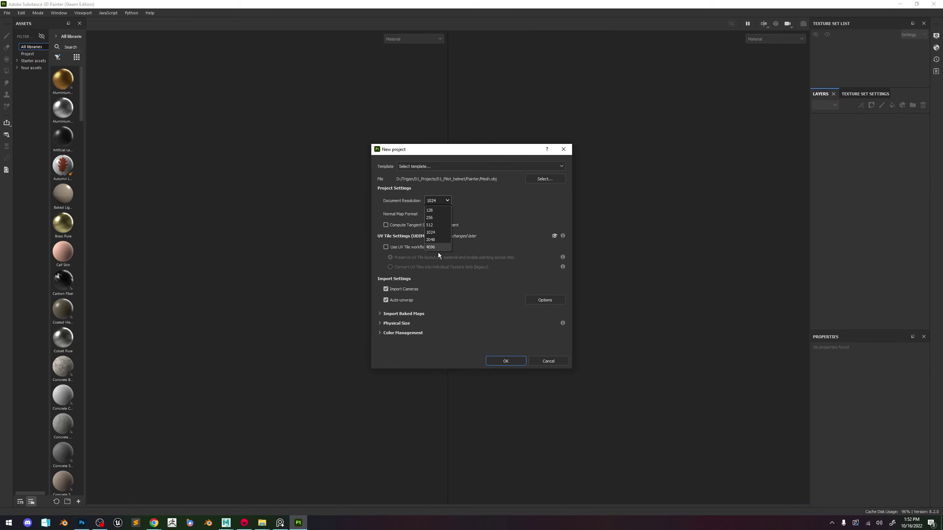
pyautogui.click(434, 248)
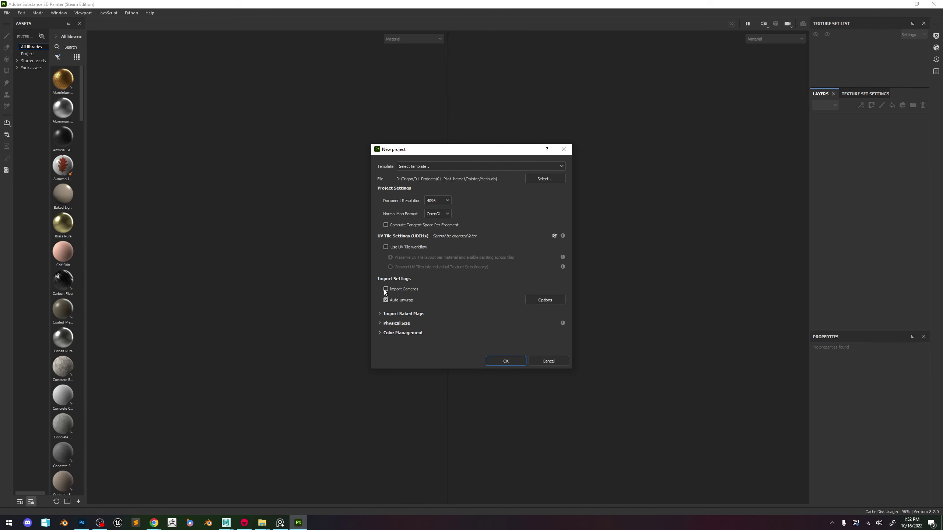
# Add all baked map images from the Marmoset/Bakes/PSD folder to the new project's imported baked maps.
pyautogui.click(379, 314)
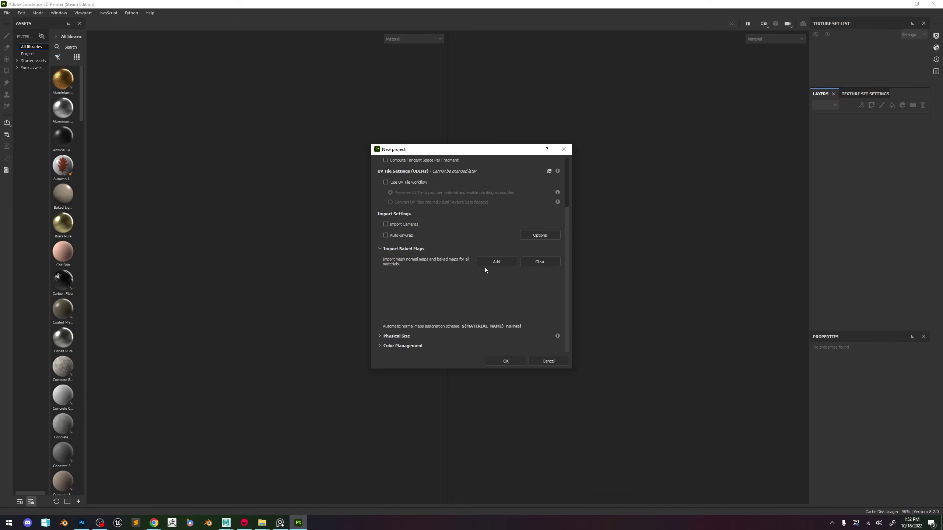
pyautogui.click(620, 348)
pyautogui.click(483, 329)
pyautogui.click(497, 263)
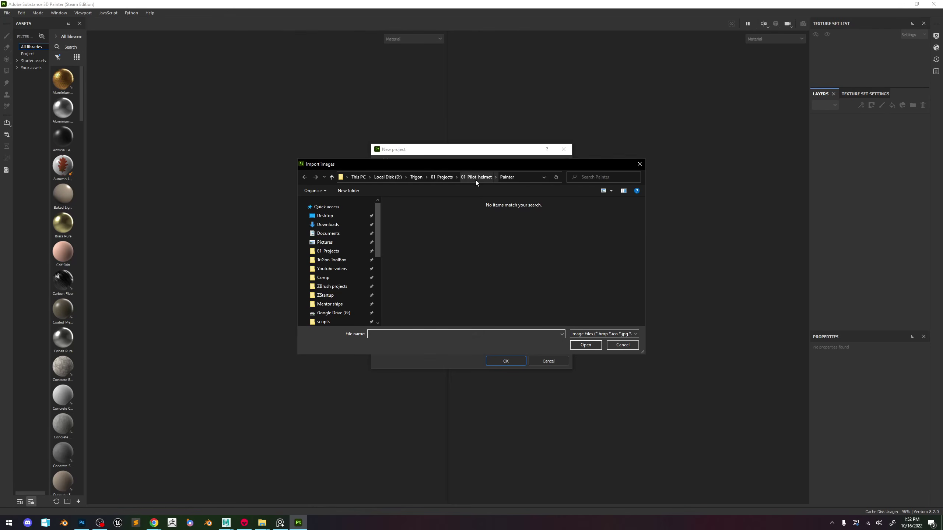
pyautogui.click(476, 177)
pyautogui.doubleClick(423, 221)
pyautogui.doubleClick(423, 215)
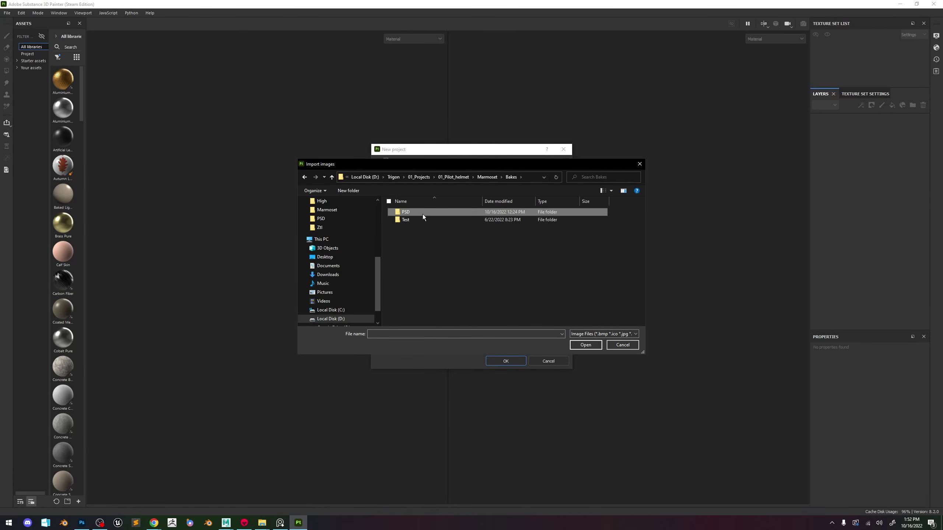
pyautogui.doubleClick(423, 213)
pyautogui.hotkey('ctrl', 'a')
pyautogui.scroll(2, 549, 294)
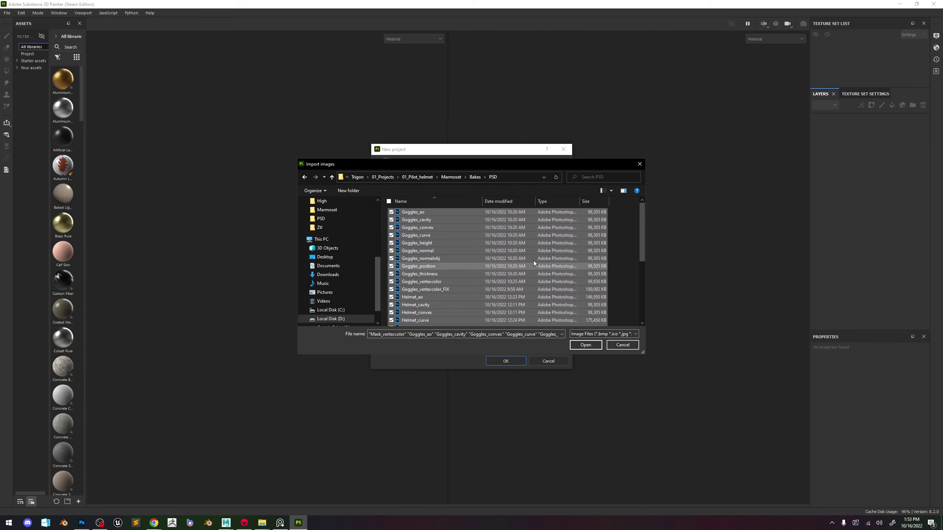
pyautogui.press('Return')
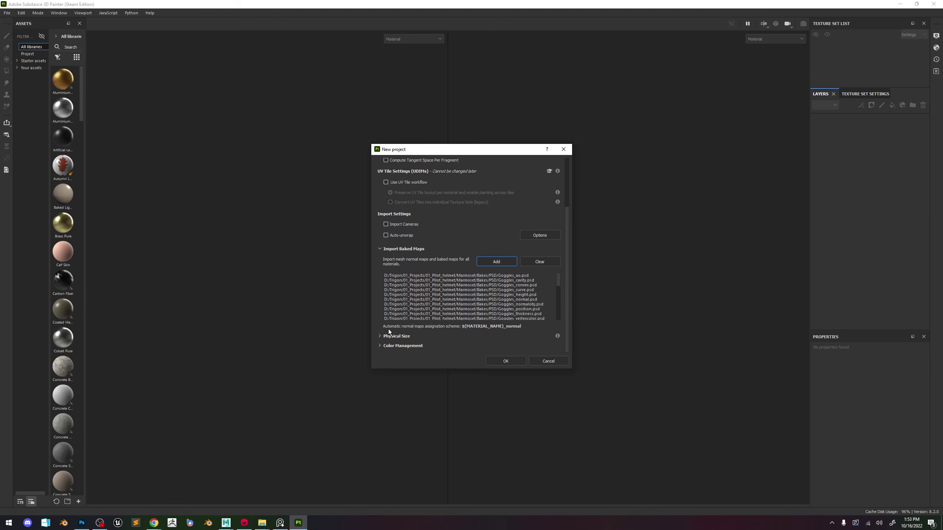
# Choose the Unreal Engine 4 template and create the project with these settings.
pyautogui.scroll(-2, 394, 333)
pyautogui.scroll(5, 393, 334)
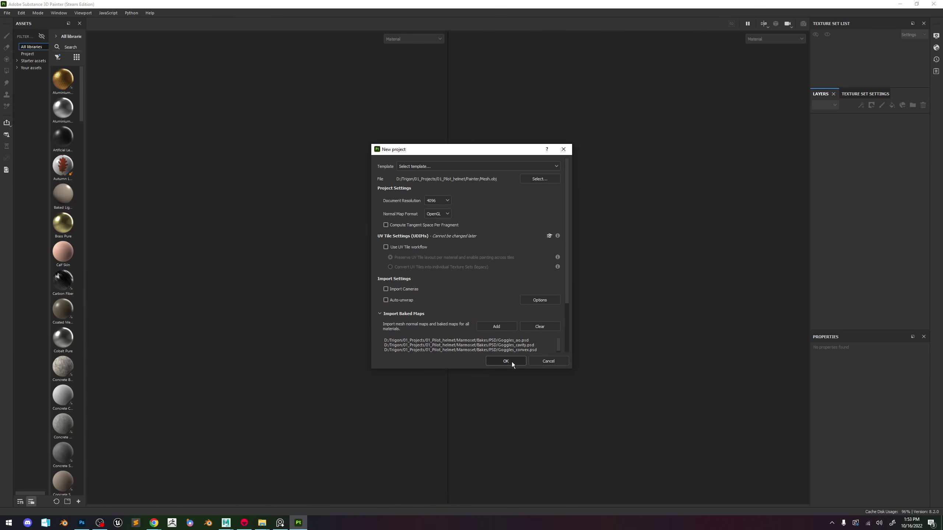
pyautogui.click(473, 166)
pyautogui.moveTo(558, 188); pyautogui.dragTo(558, 223)
pyautogui.click(545, 228)
pyautogui.click(552, 168)
pyautogui.click(533, 250)
pyautogui.click(508, 361)
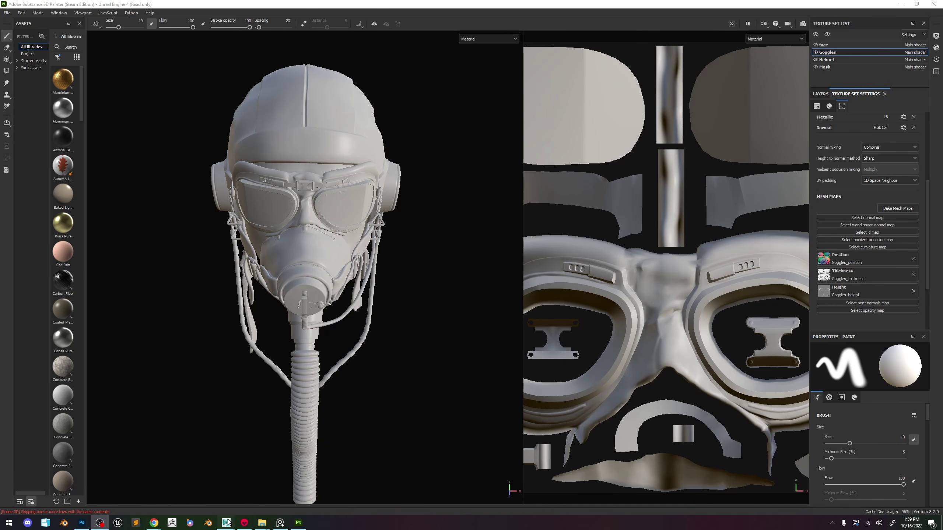
# Switch to Maya and examine the face mesh's UV layout in the UV Editor.
pyautogui.click(247, 497)
pyautogui.scroll(3, 463, 225)
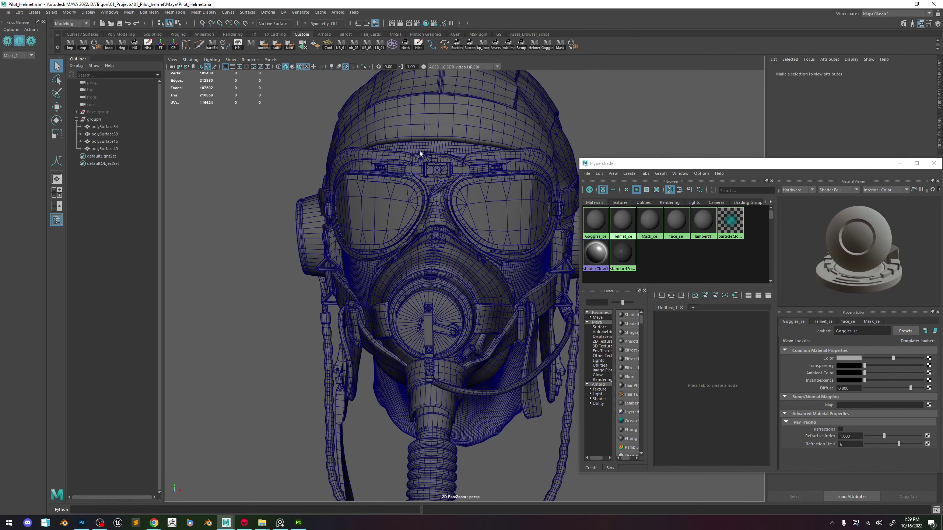
pyautogui.click(440, 147)
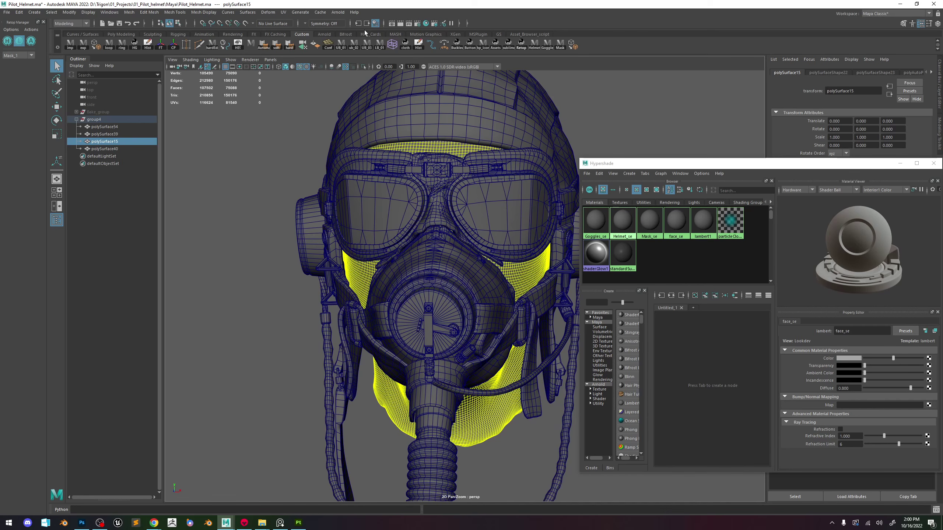
pyautogui.click(283, 12)
pyautogui.click(297, 20)
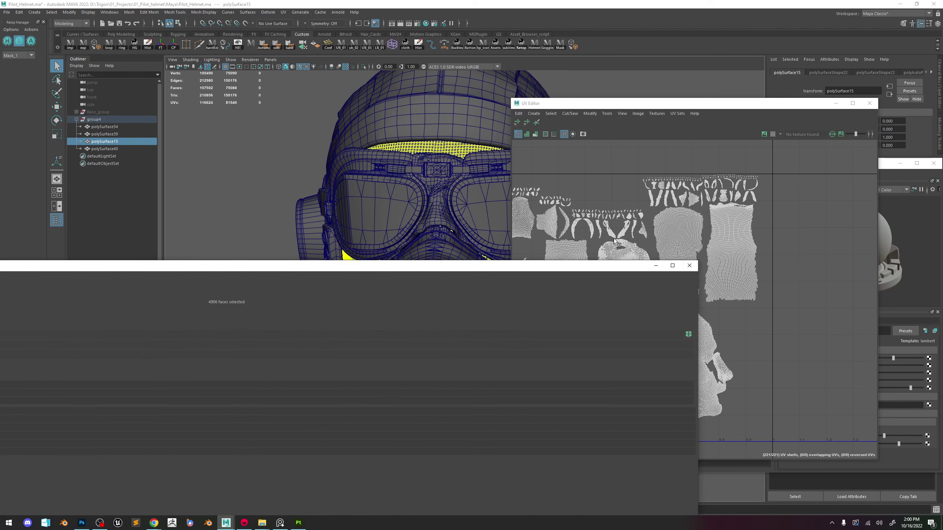
pyautogui.click(689, 265)
pyautogui.scroll(-2, 577, 350)
pyautogui.scroll(5, 561, 353)
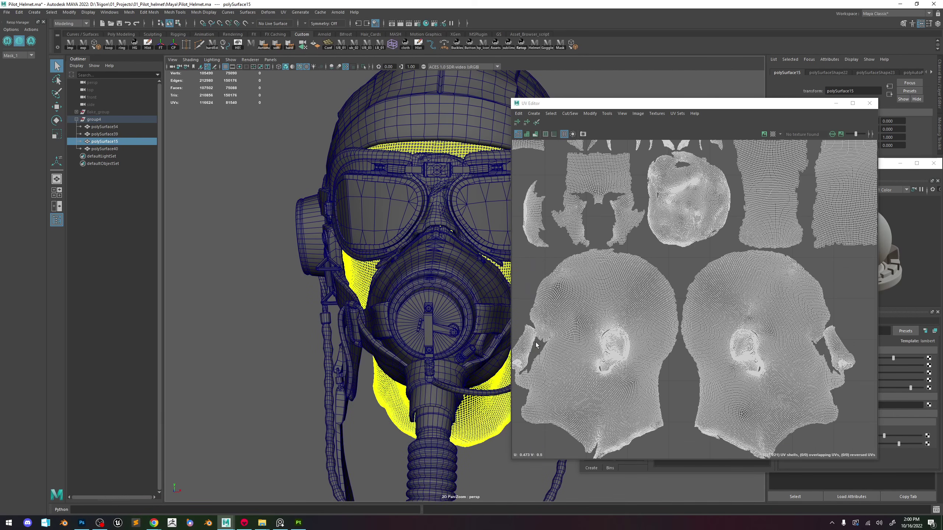
pyautogui.click(869, 103)
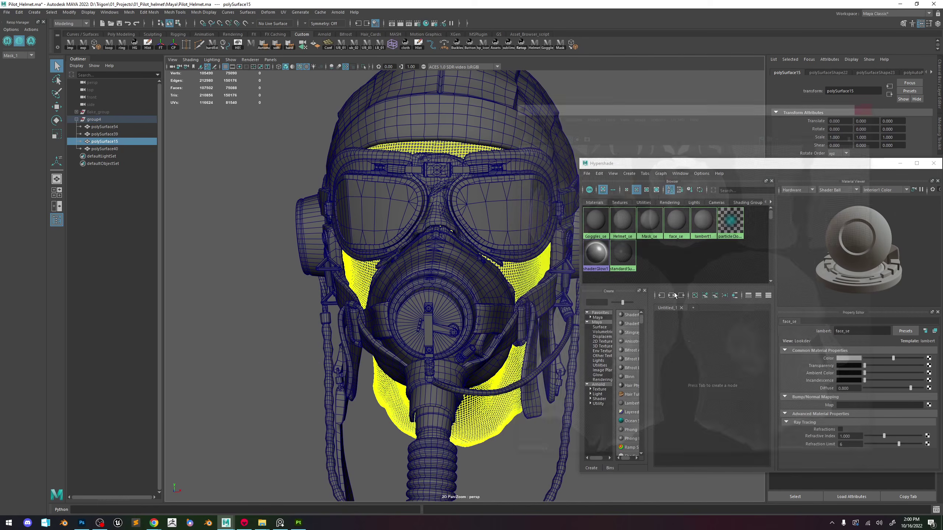
# Close the Hypershade window in Maya and return to Substance 3D Painter.
pyautogui.moveTo(867, 165); pyautogui.dragTo(719, 163)
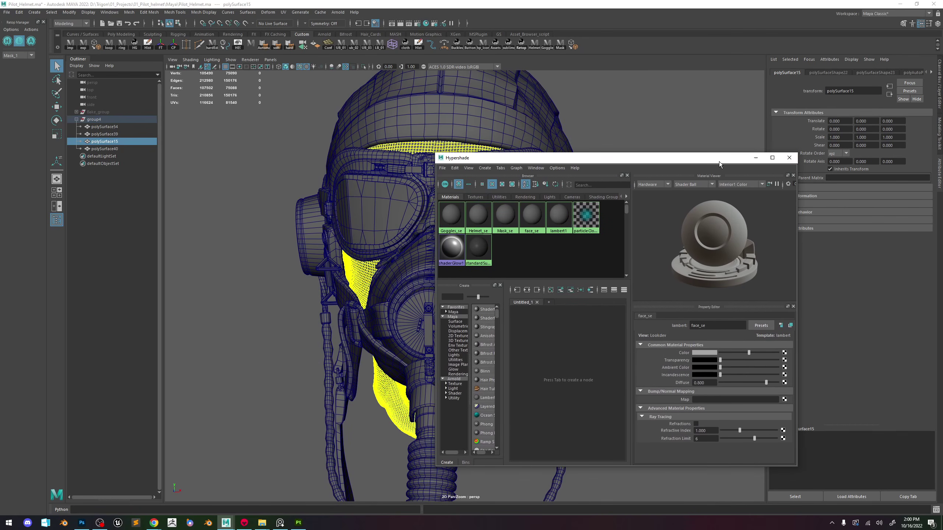
pyautogui.click(790, 158)
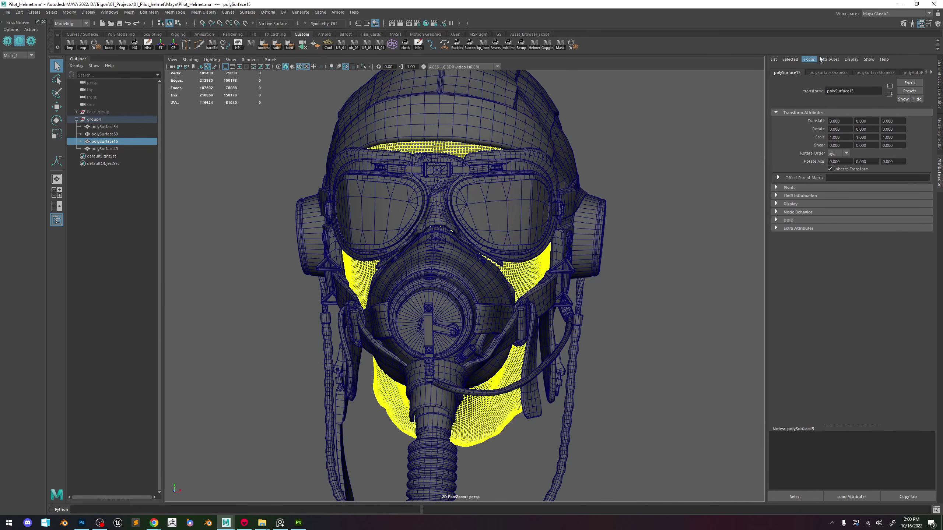
pyautogui.click(900, 4)
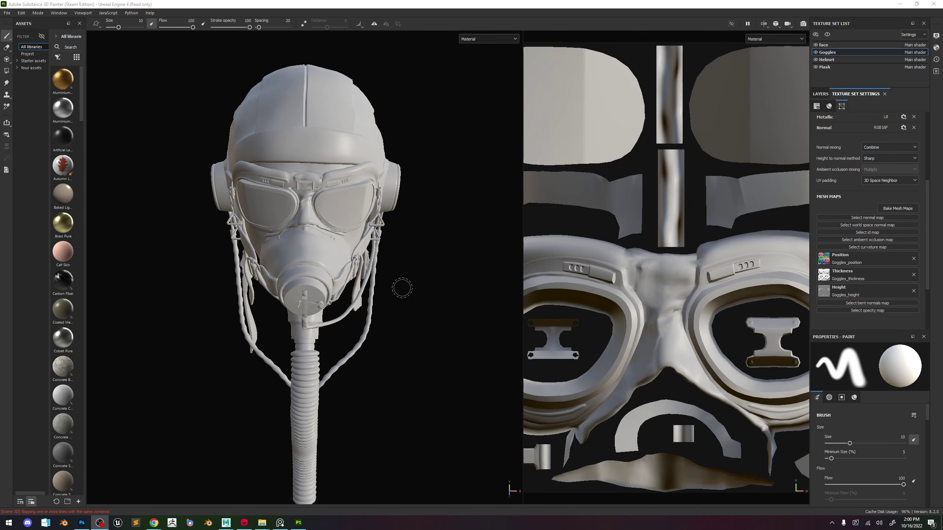
# Search the project resources for helmet and assign Helmet_normal as the Helmet texture set's normal map.
pyautogui.keyDown('alt'); pyautogui.moveTo(401, 288); pyautogui.dragTo(482, 237); pyautogui.keyUp('alt')
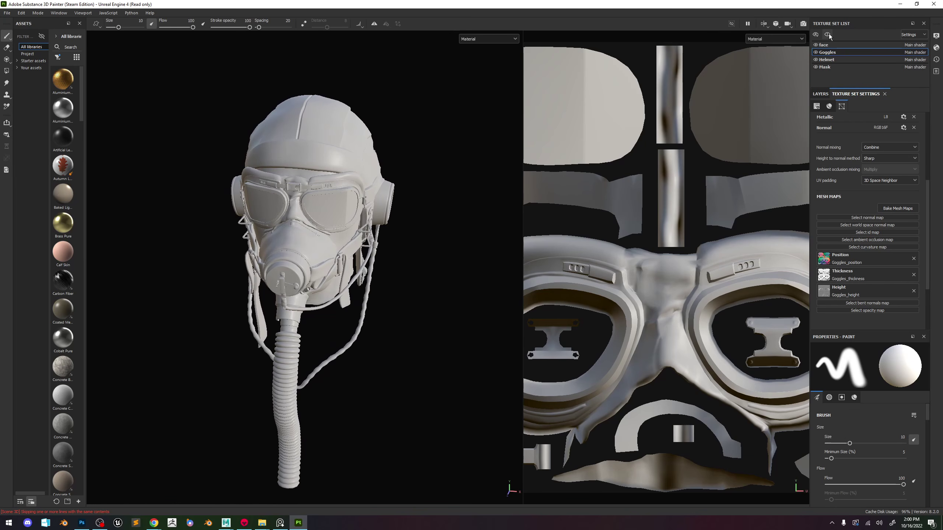
pyautogui.click(828, 60)
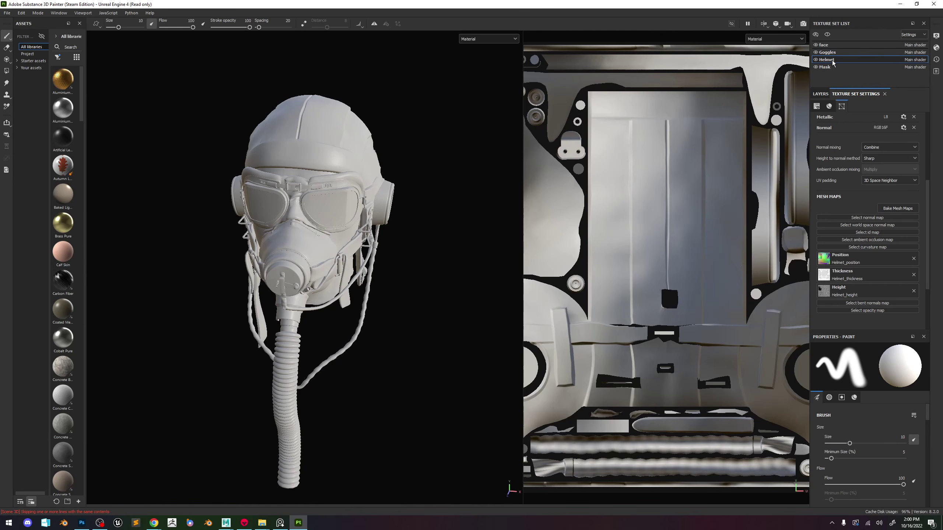
pyautogui.click(853, 225)
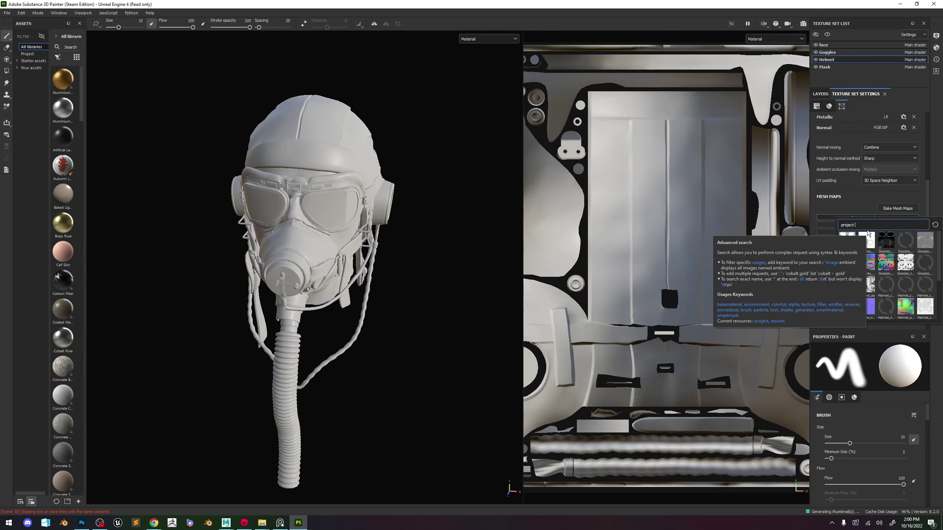
pyautogui.write('helmet')
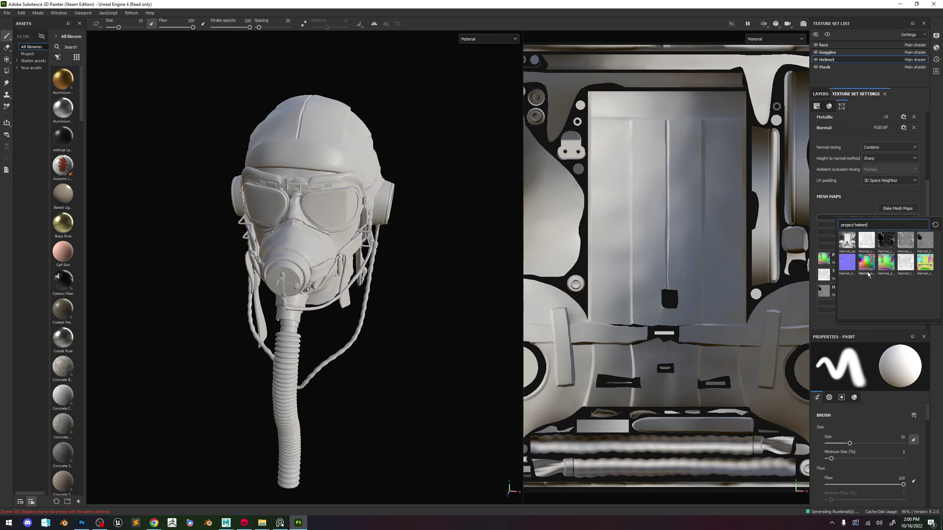
pyautogui.click(848, 263)
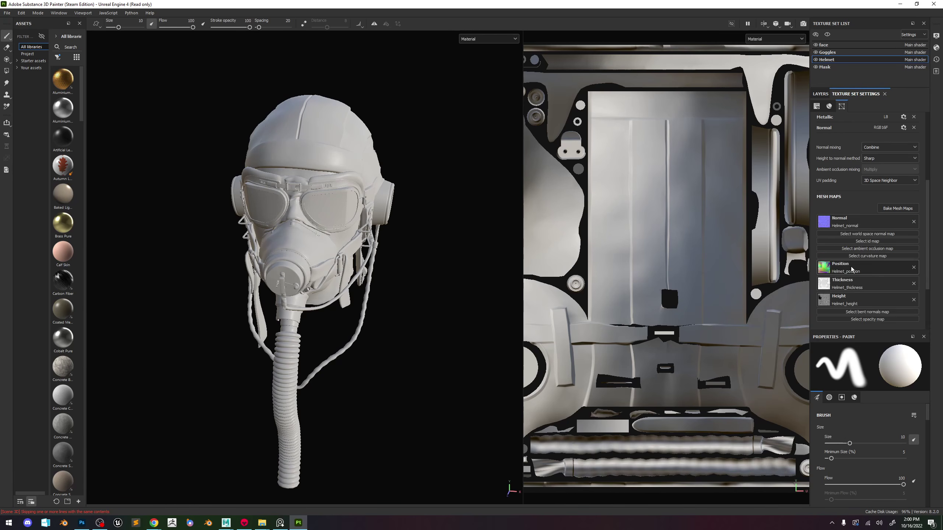
# Assign Helmet_normalobj as the Helmet set's world space normal map and Helmet_vertexcolor as its ID map.
pyautogui.click(854, 233)
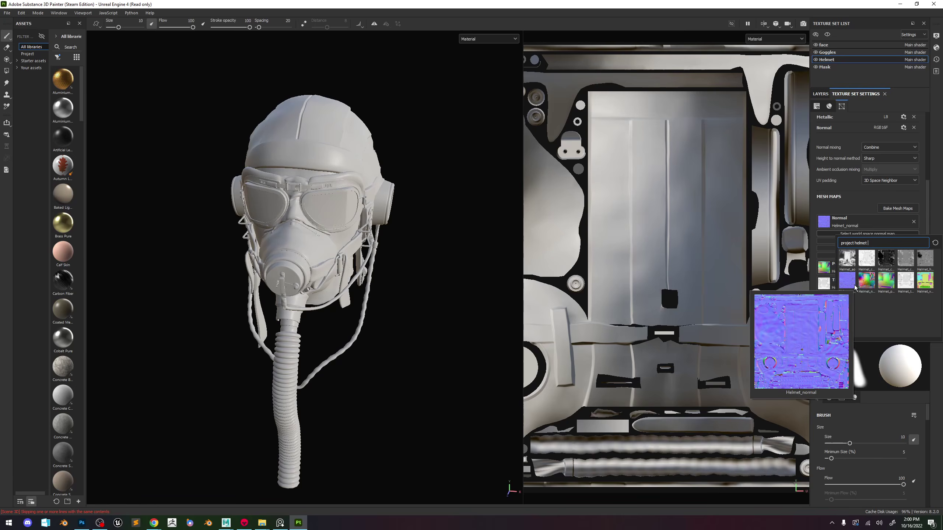
pyautogui.click(867, 279)
pyautogui.click(867, 249)
pyautogui.click(925, 296)
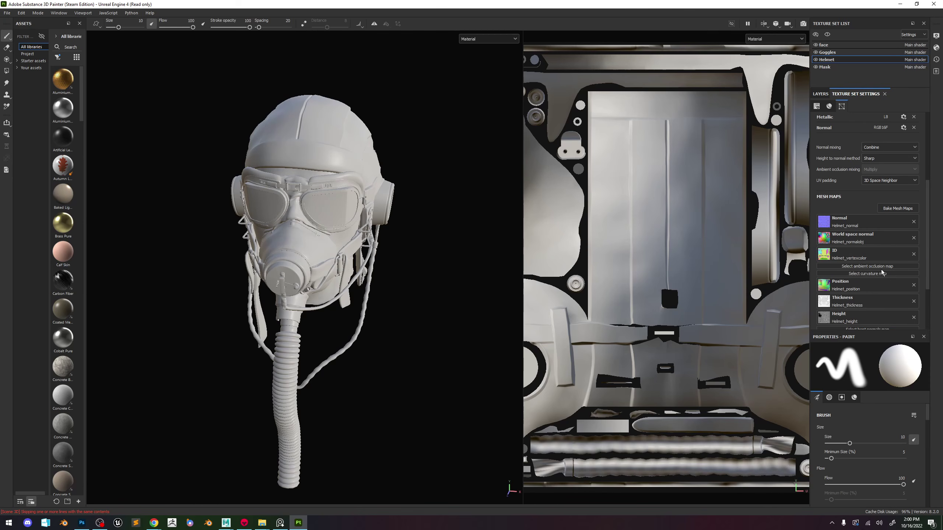
# Assign Helmet_ao as the Helmet set's ambient occlusion map and Helmet_curve as its curvature map.
pyautogui.click(880, 267)
pyautogui.click(848, 290)
pyautogui.click(862, 282)
pyautogui.click(897, 304)
pyautogui.scroll(-3, 873, 241)
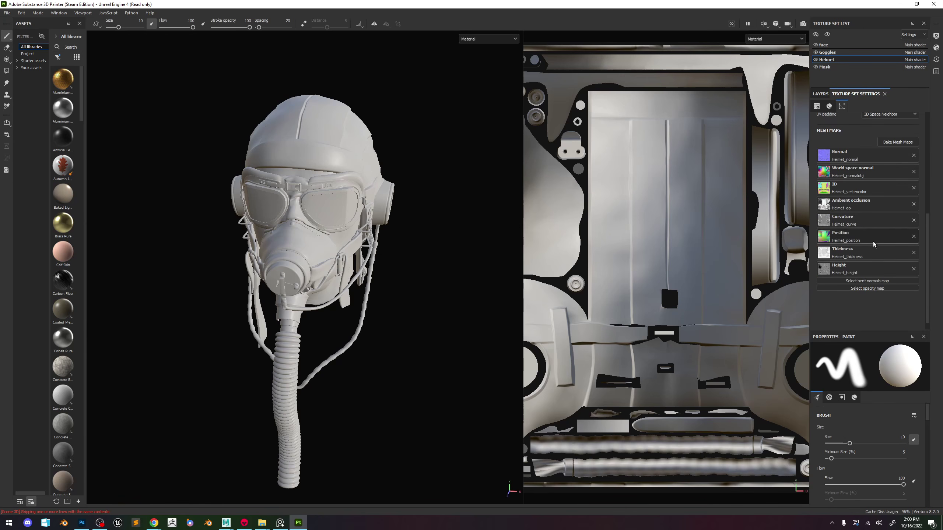
pyautogui.click(883, 281)
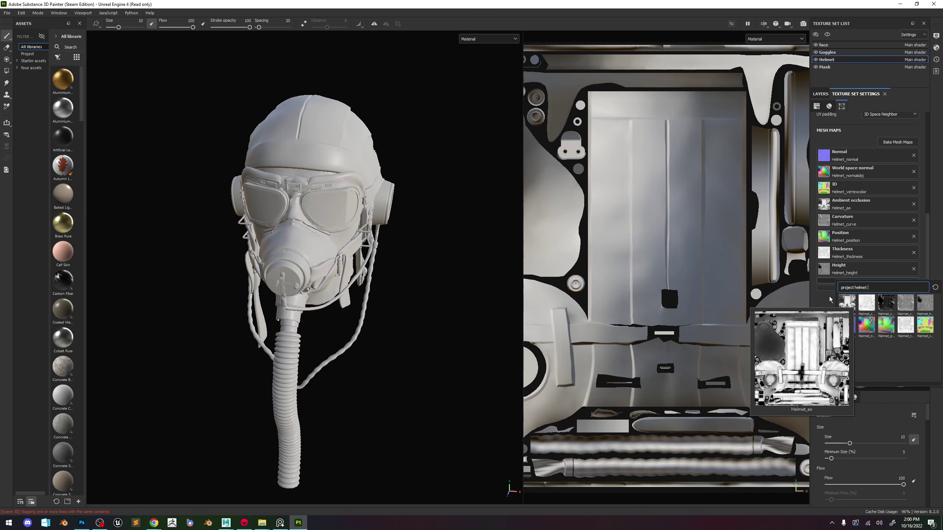
pyautogui.click(870, 283)
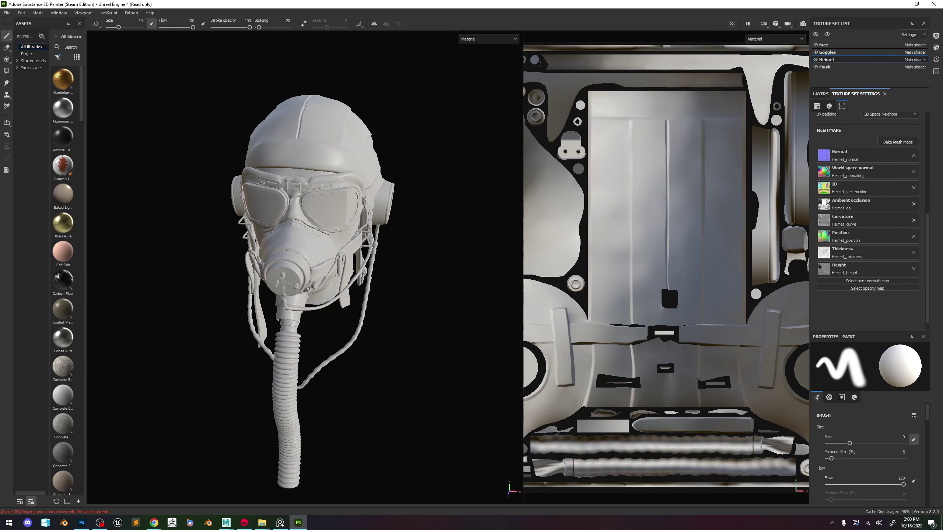
pyautogui.scroll(-2, 868, 275)
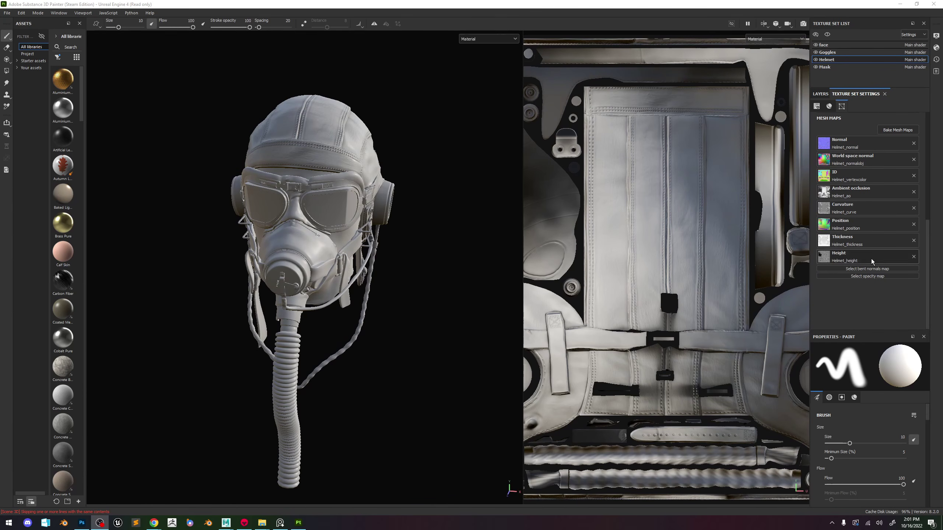
# Assign Mask_normal as the normal map of the Mask texture set.
pyautogui.click(843, 67)
pyautogui.click(869, 139)
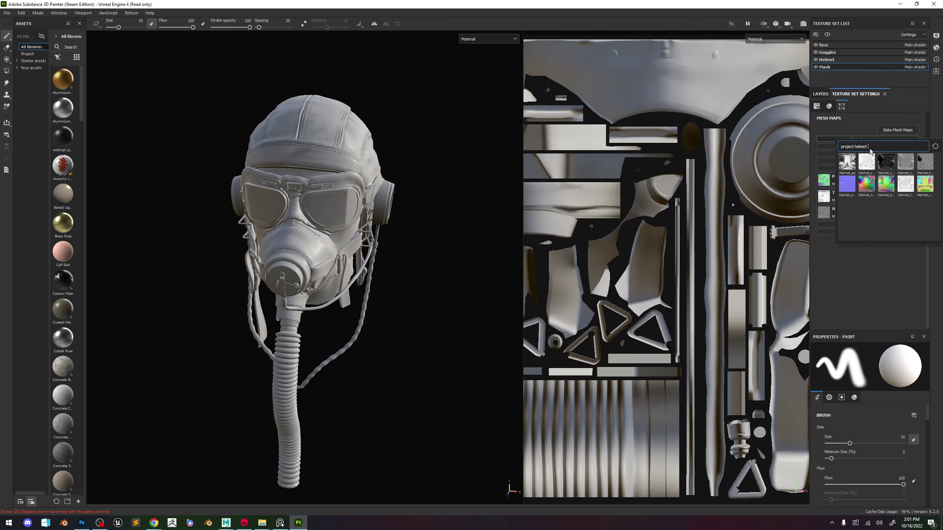
pyautogui.click(853, 183)
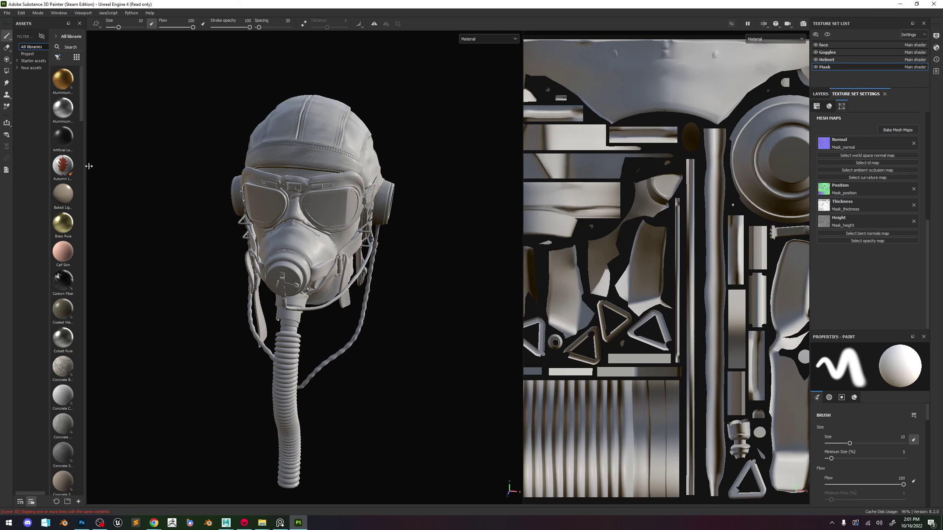
# Widen the asset library, limit it to the project's resources, and search them for "mask".
pyautogui.moveTo(89, 167); pyautogui.dragTo(369, 97)
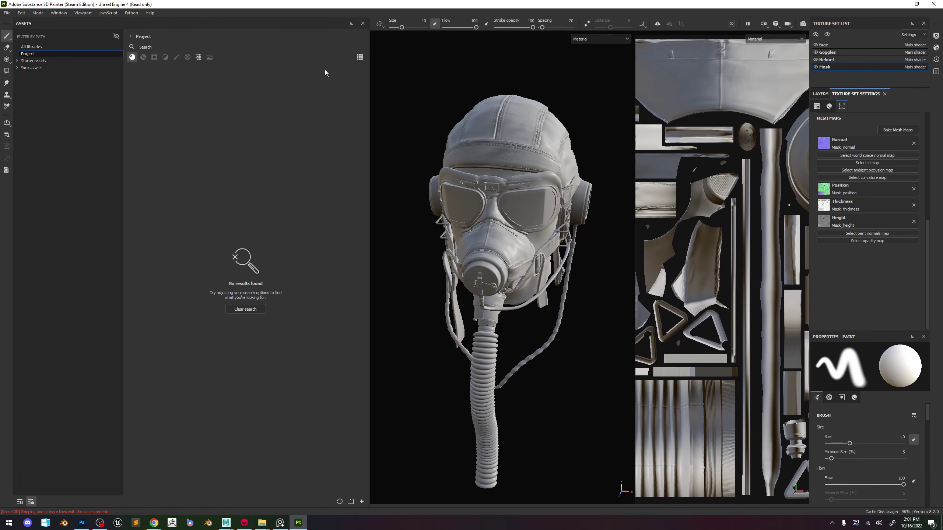
pyautogui.click(245, 309)
pyautogui.click(178, 47)
pyautogui.write('mask')
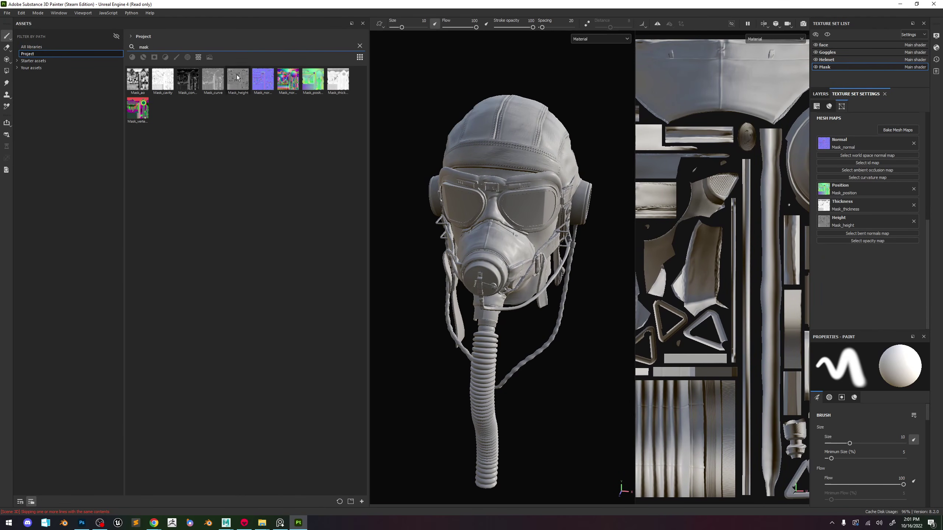
# Assign Mask_normalobj, Mask_vertexcolor, Mask_ao and Mask_curve to the Mask set's world space normal, ID, ambient occlusion and curvature maps.
pyautogui.moveTo(288, 79); pyautogui.dragTo(850, 156)
pyautogui.moveTo(138, 107); pyautogui.dragTo(868, 172)
pyautogui.moveTo(137, 79); pyautogui.dragTo(850, 191)
pyautogui.moveTo(213, 79); pyautogui.dragTo(853, 202)
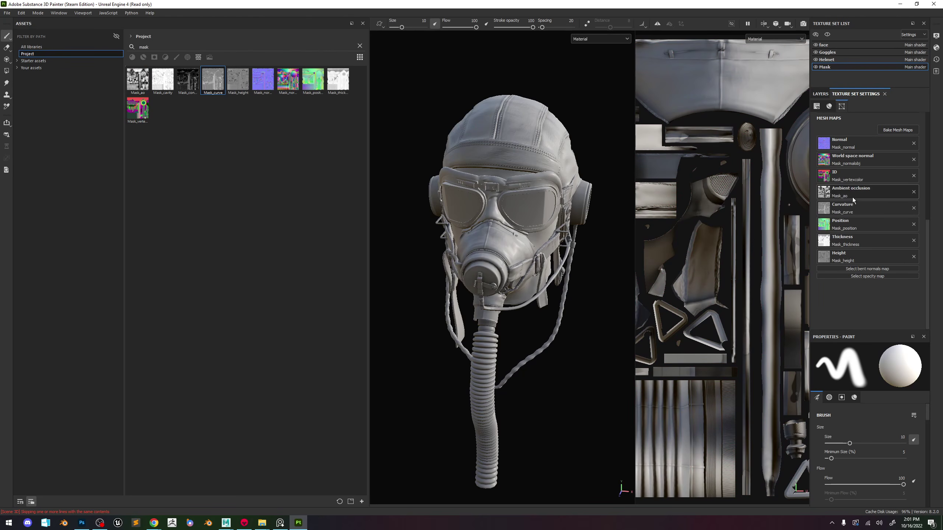
# Search the project resources for "goggles" and assign Goggles_normal as the Goggles texture set's normal map.
pyautogui.click(827, 51)
pyautogui.doubleClick(171, 47)
pyautogui.write('goggle')
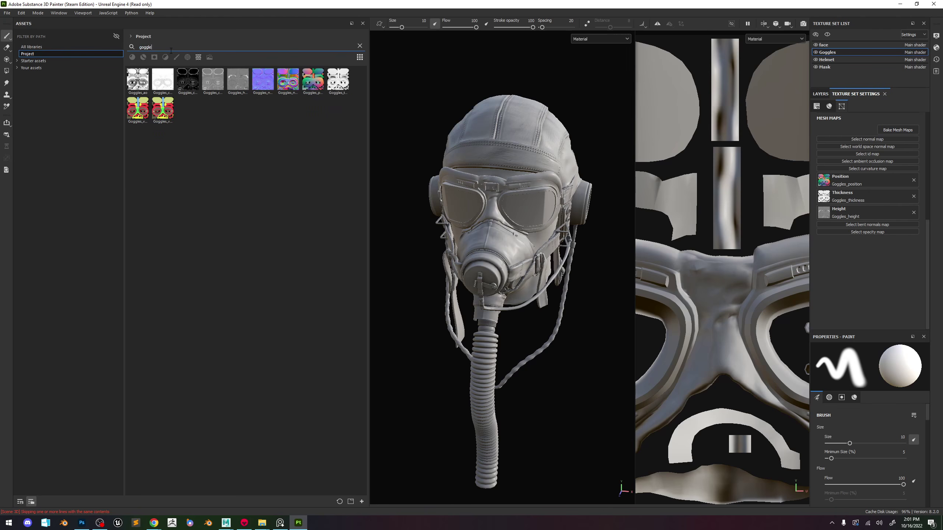
pyautogui.write('s')
pyautogui.moveTo(263, 79); pyautogui.dragTo(843, 142)
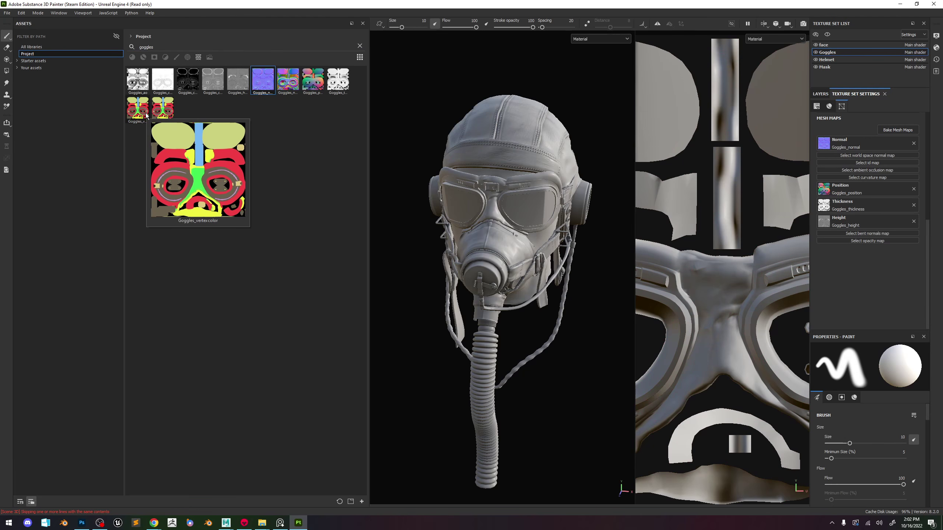
# Delete Goggles_vertexcolor_FIX and assign Goggles_normalobj, Goggles_vertexcolor, Goggles_ao and Goggles_curve to the Goggles set's world space normal, ID, ambient occlusion and curvature maps.
pyautogui.rightClick(160, 109)
pyautogui.click(186, 188)
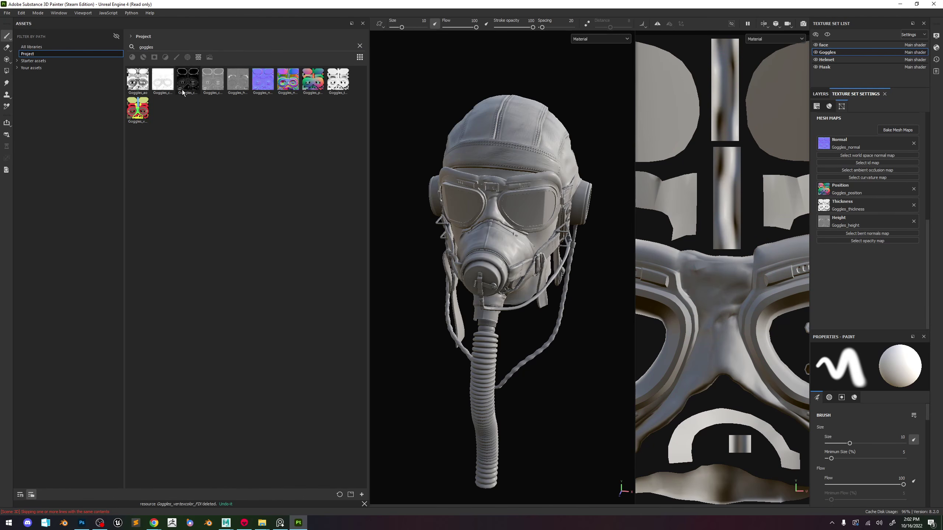
pyautogui.moveTo(281, 88)
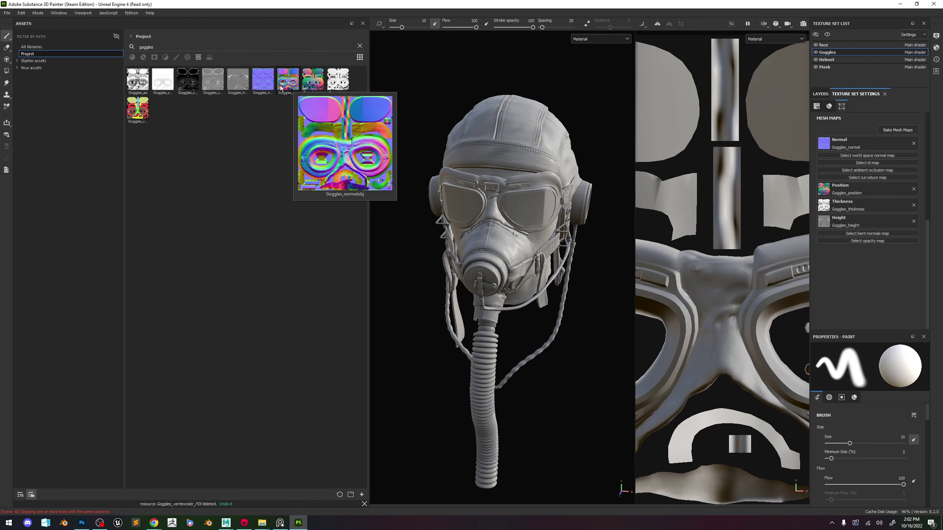
pyautogui.moveTo(281, 88); pyautogui.dragTo(867, 156)
pyautogui.moveTo(137, 108); pyautogui.dragTo(867, 178)
pyautogui.moveTo(138, 78); pyautogui.dragTo(867, 188)
pyautogui.moveTo(213, 79); pyautogui.dragTo(856, 208)
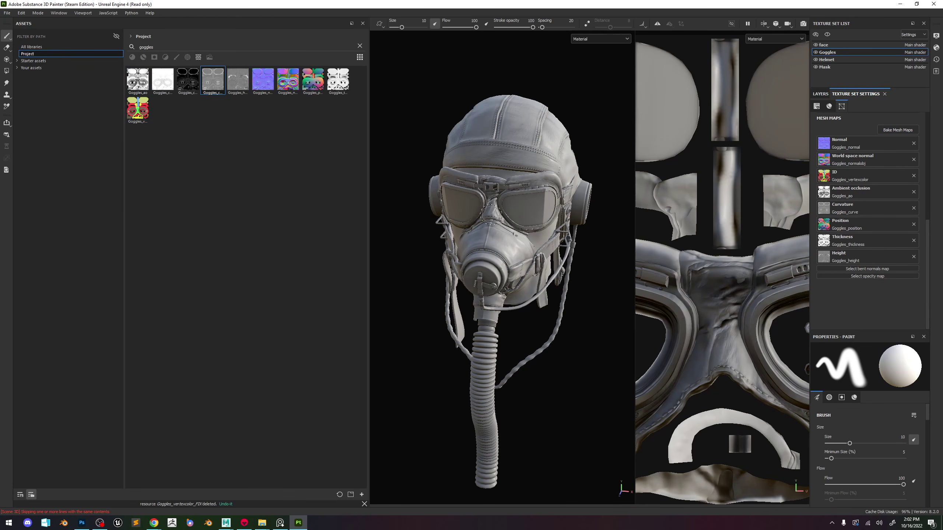
# Examine the baked detail on the helmet, goggles and mask from a closer angle under changed lighting.
pyautogui.keyDown('alt'); pyautogui.moveTo(491, 215); pyautogui.dragTo(452, 219); pyautogui.keyUp('alt')
pyautogui.scroll(2, 519, 238)
pyautogui.keyDown('shift'); pyautogui.moveTo(609, 341); pyautogui.dragTo(519, 334, button='right'); pyautogui.keyUp('shift')
pyautogui.scroll(2, 520, 260)
pyautogui.scroll(4, 728, 277)
pyautogui.scroll(-3, 527, 223)
pyautogui.moveTo(527, 212)
pyautogui.keyDown('alt'); pyautogui.mouseDown()
pyautogui.moveTo(514, 214)
pyautogui.moveTo(533, 215)
pyautogui.mouseUp(); pyautogui.keyUp('alt')
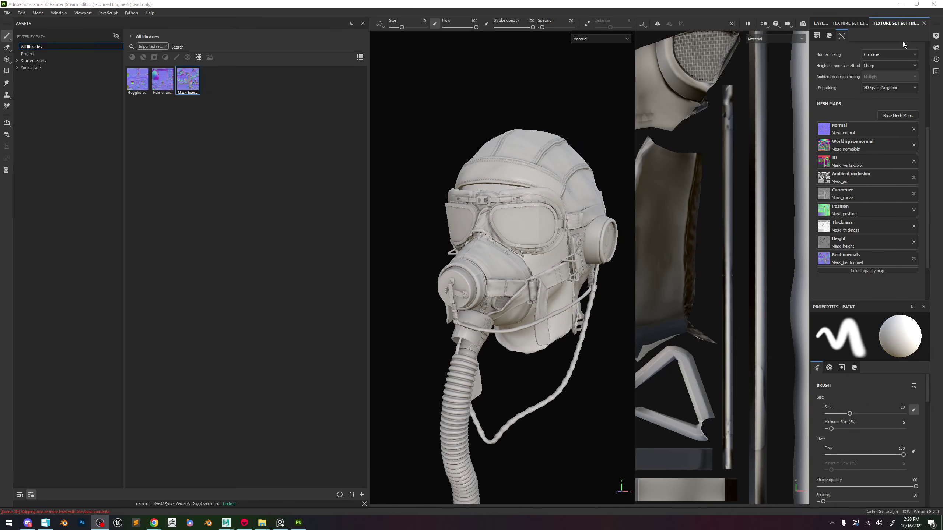
# Rearrange the workspace with the paint properties as a narrow column beside the 3D view and the unfiltered asset library enlarged beneath the viewports.
pyautogui.moveTo(856, 306)
pyautogui.mouseDown()
pyautogui.moveTo(46, 121)
pyautogui.moveTo(45, 109)
pyautogui.moveTo(22, 193)
pyautogui.moveTo(28, 134)
pyautogui.mouseUp()
pyautogui.moveTo(45, 238)
pyautogui.mouseDown()
pyautogui.moveTo(332, 484)
pyautogui.moveTo(401, 502)
pyautogui.mouseUp()
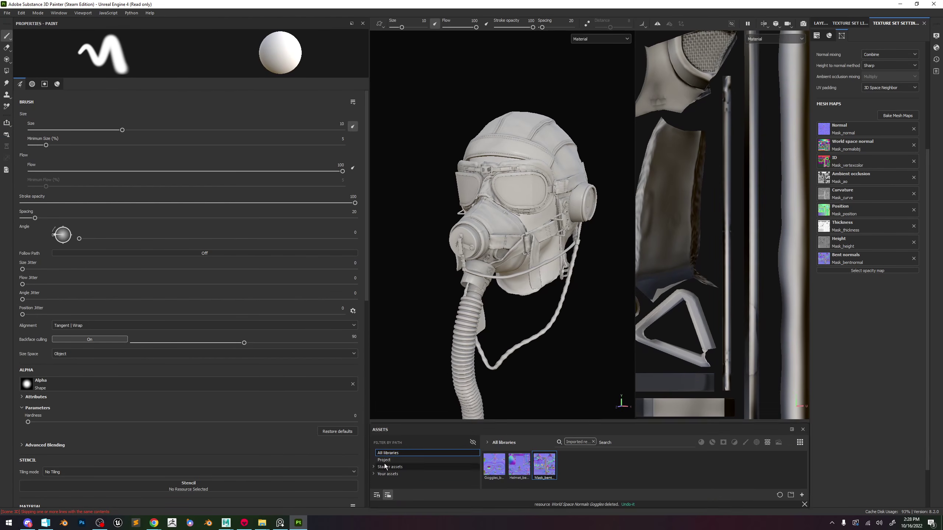
pyautogui.moveTo(369, 317); pyautogui.dragTo(136, 316)
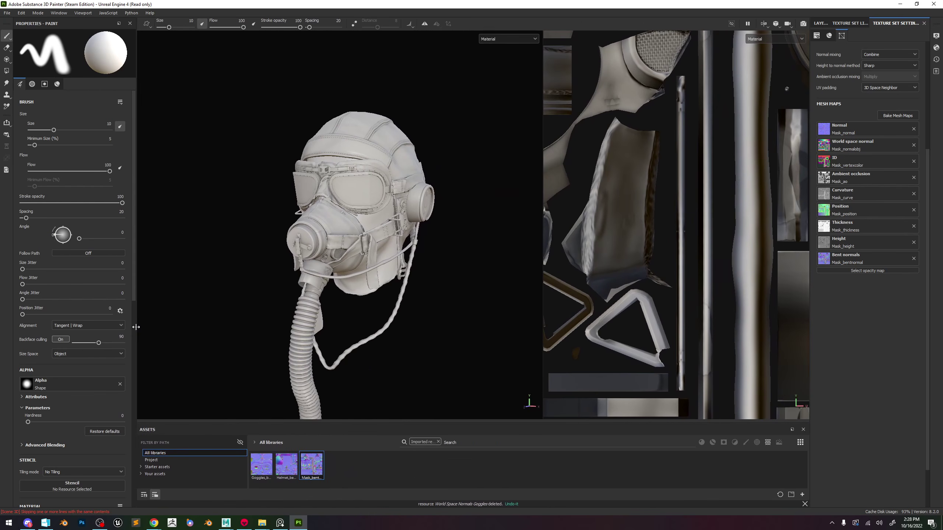
pyautogui.click(821, 23)
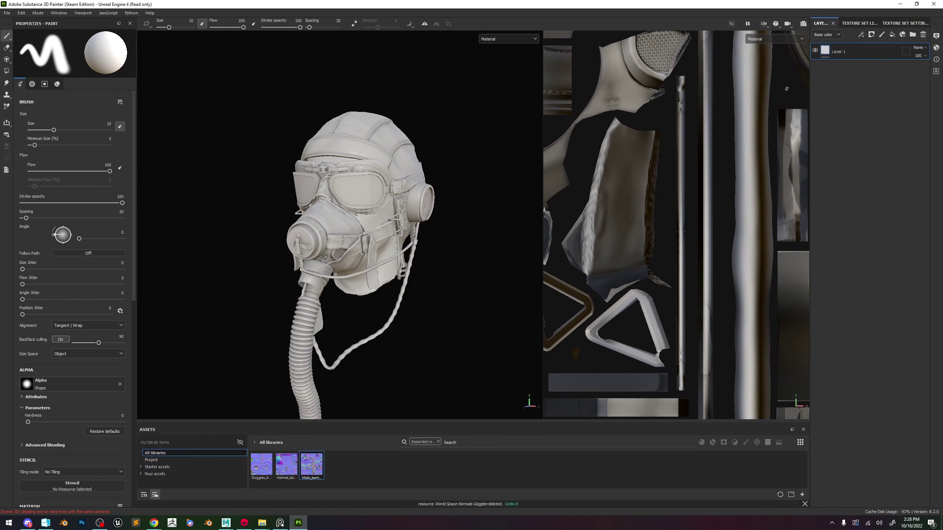
pyautogui.moveTo(473, 424); pyautogui.dragTo(473, 336)
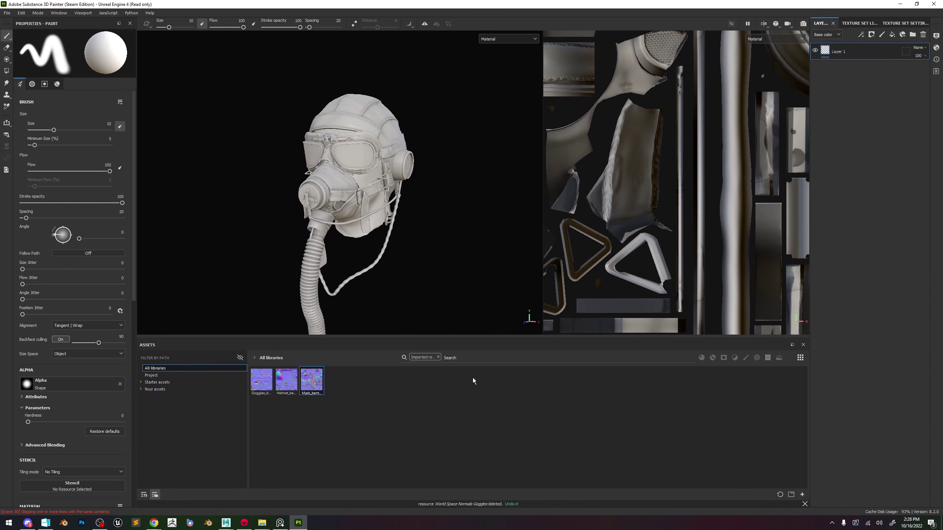
pyautogui.click(438, 357)
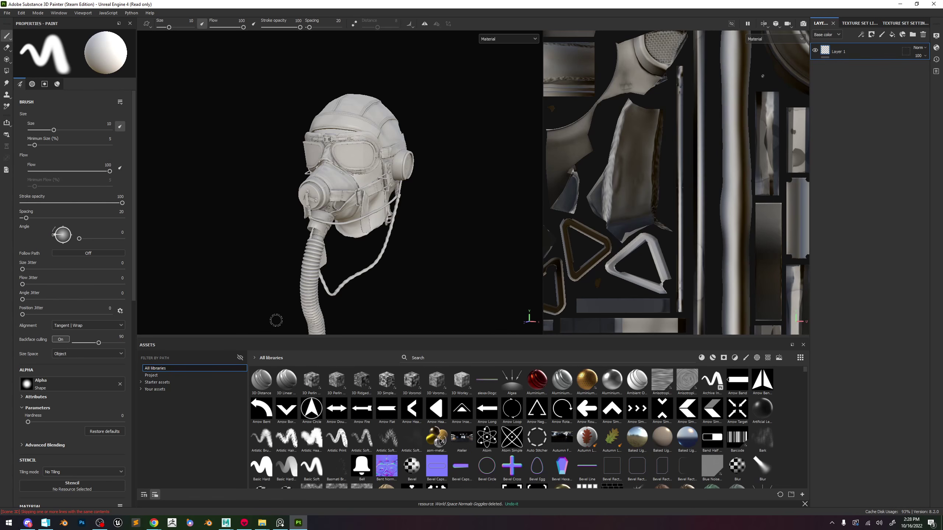
# Change the environment map to Studio Tomoco and set its opacity and blur to 100.
pyautogui.click(878, 24)
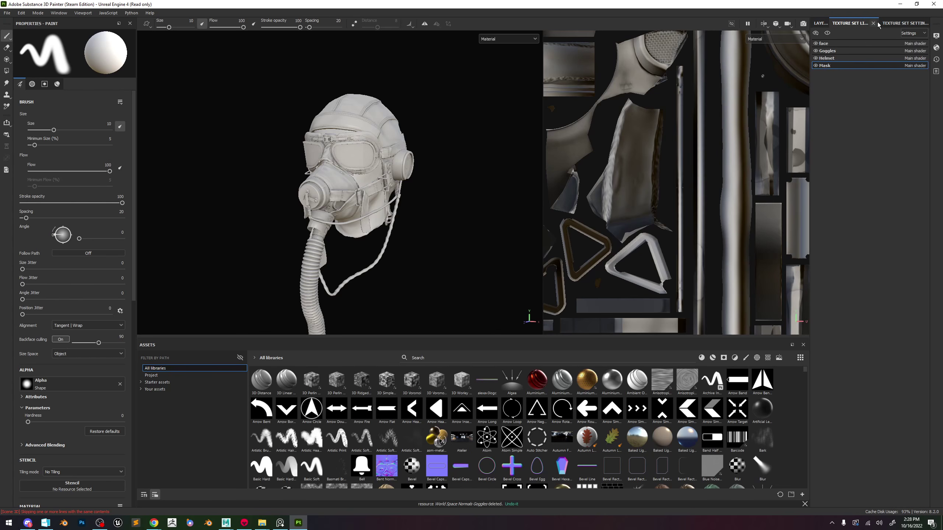
pyautogui.click(895, 24)
pyautogui.click(936, 37)
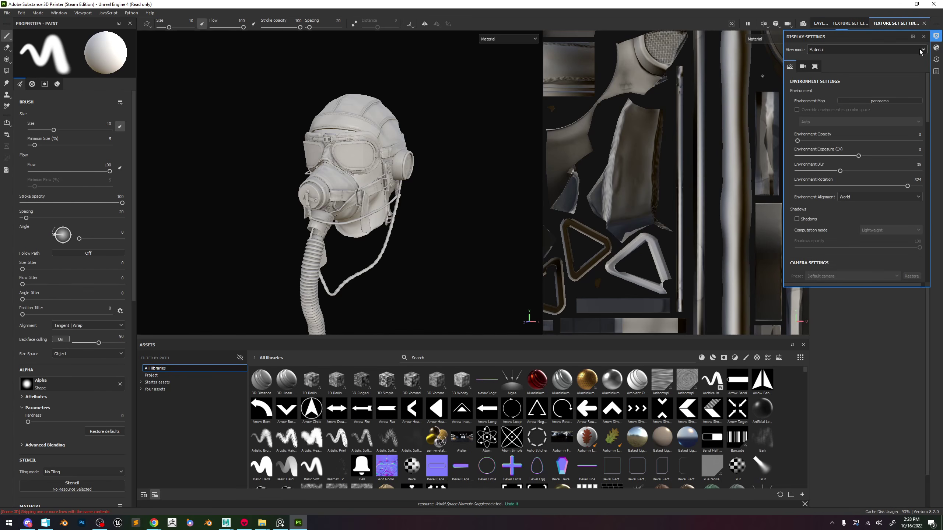
pyautogui.click(879, 103)
pyautogui.moveTo(939, 162); pyautogui.dragTo(940, 197)
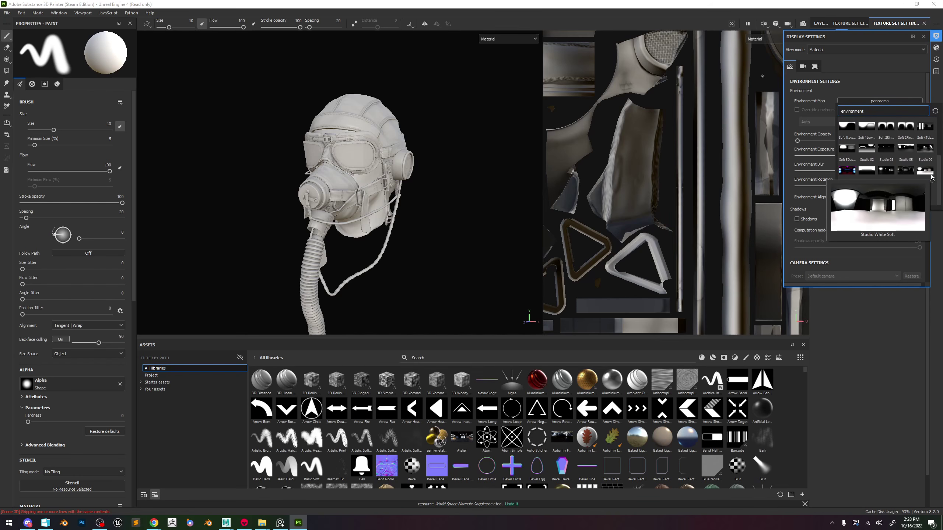
pyautogui.click(905, 171)
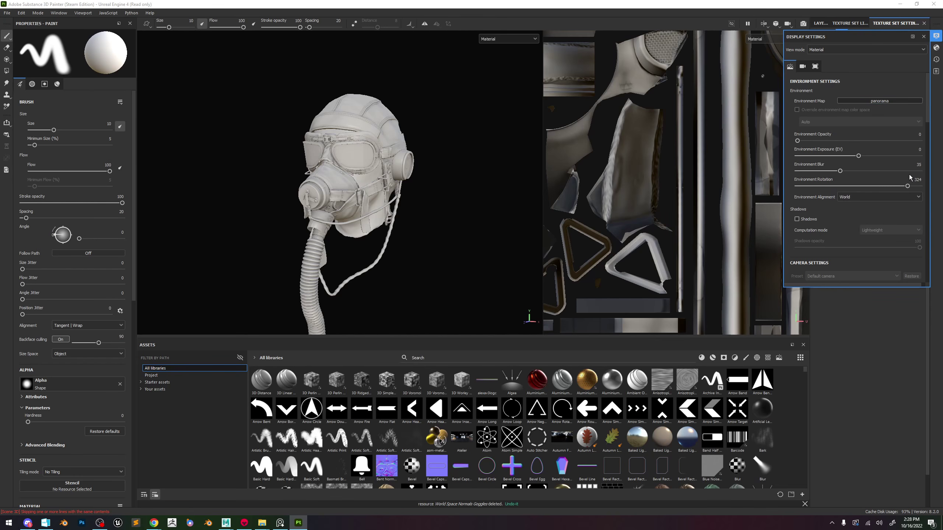
pyautogui.moveTo(828, 142); pyautogui.dragTo(920, 141)
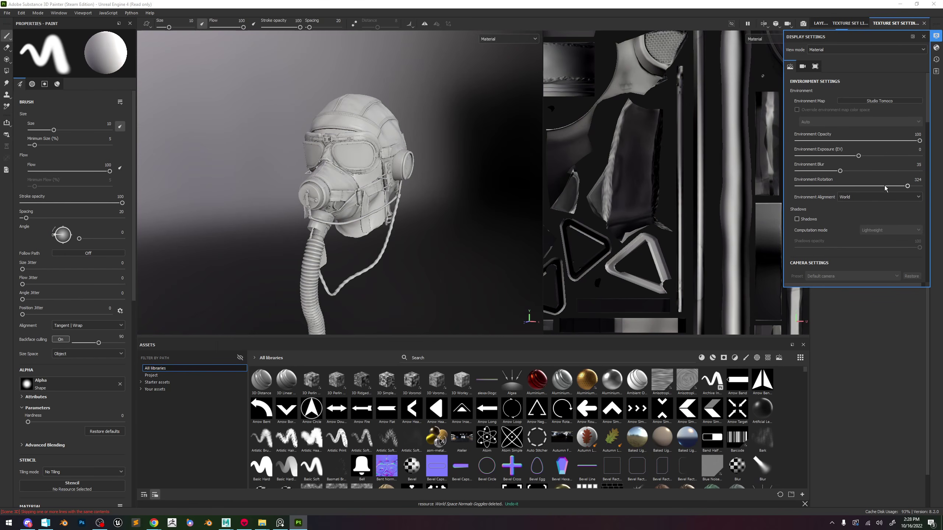
pyautogui.moveTo(840, 171); pyautogui.dragTo(921, 171)
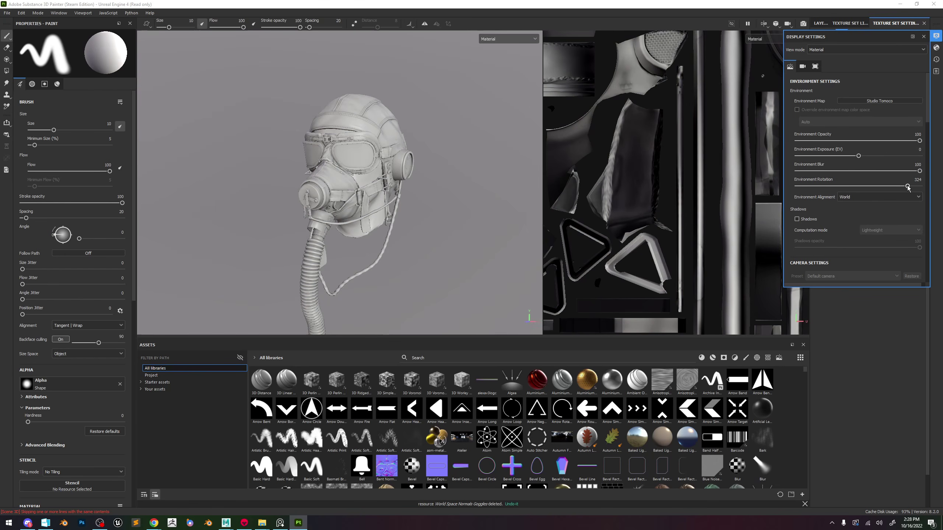
# Enable viewport shadows with the Average computation mode and a shadows opacity of 46.
pyautogui.click(809, 220)
pyautogui.click(891, 231)
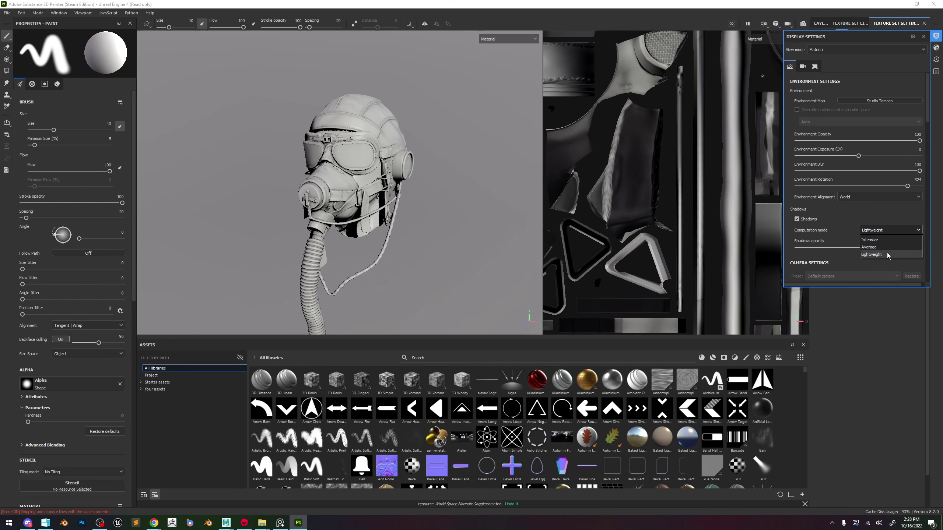
pyautogui.click(891, 246)
pyautogui.moveTo(919, 248); pyautogui.dragTo(853, 249)
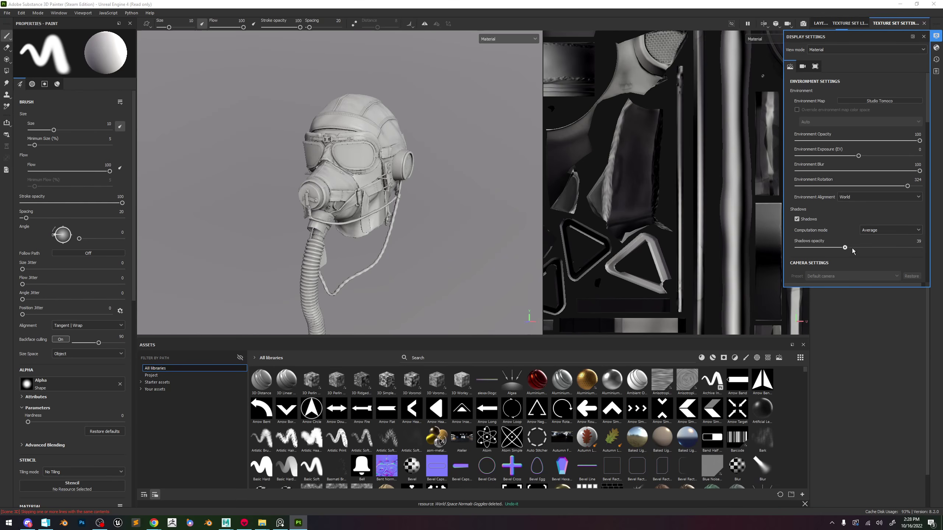
# Rotate the environment lighting to about 308 and lower the environment opacity to 73.
pyautogui.scroll(5, 431, 186)
pyautogui.keyDown('shift'); pyautogui.moveTo(431, 185); pyautogui.dragTo(348, 192, button='right'); pyautogui.keyUp('shift')
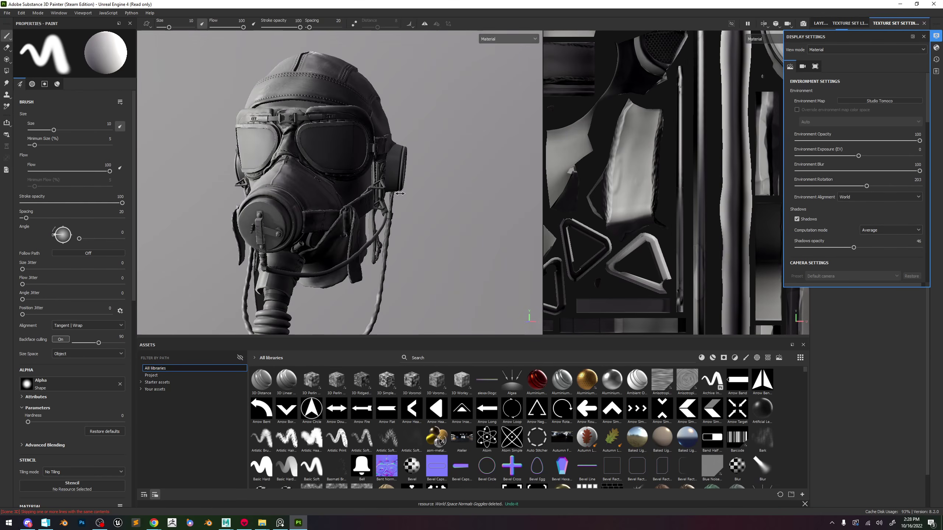
pyautogui.keyDown('alt'); pyautogui.moveTo(352, 196); pyautogui.dragTo(405, 185); pyautogui.keyUp('alt')
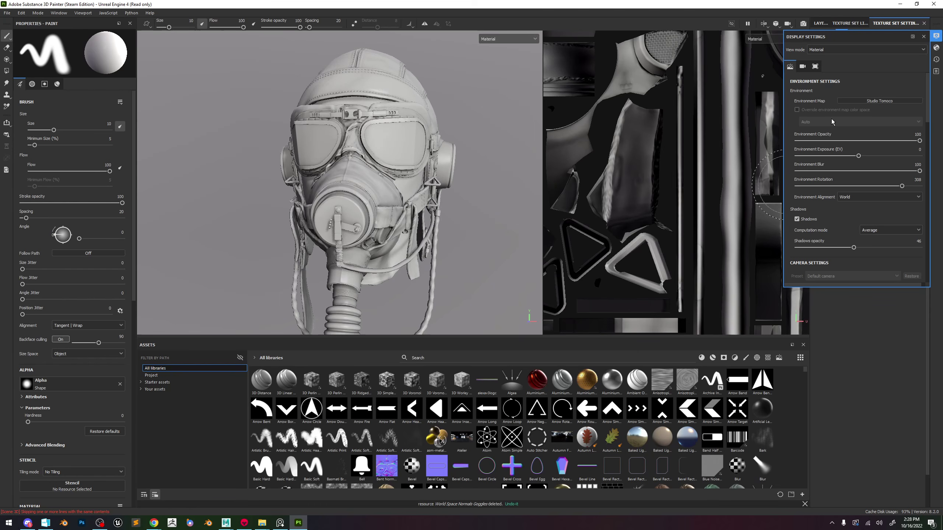
pyautogui.moveTo(874, 145); pyautogui.dragTo(887, 160)
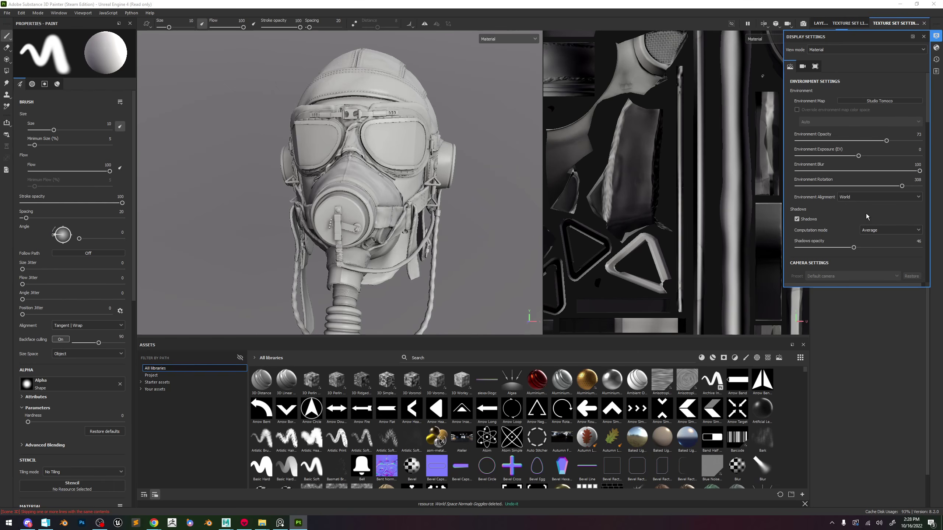
# Narrow the camera's field of view and set its focal length to 80 mm.
pyautogui.scroll(-3, 866, 217)
pyautogui.moveTo(828, 224); pyautogui.dragTo(805, 224)
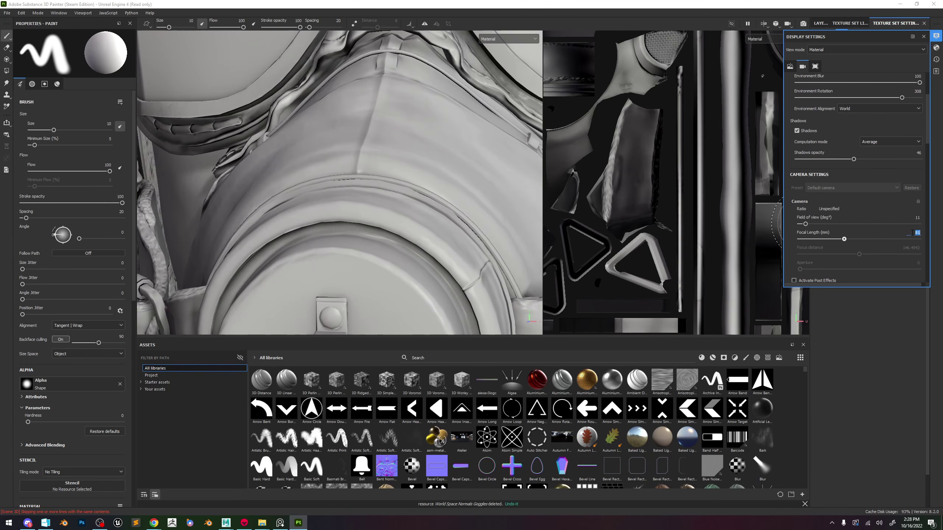
pyautogui.write('80')
pyautogui.press('Return')
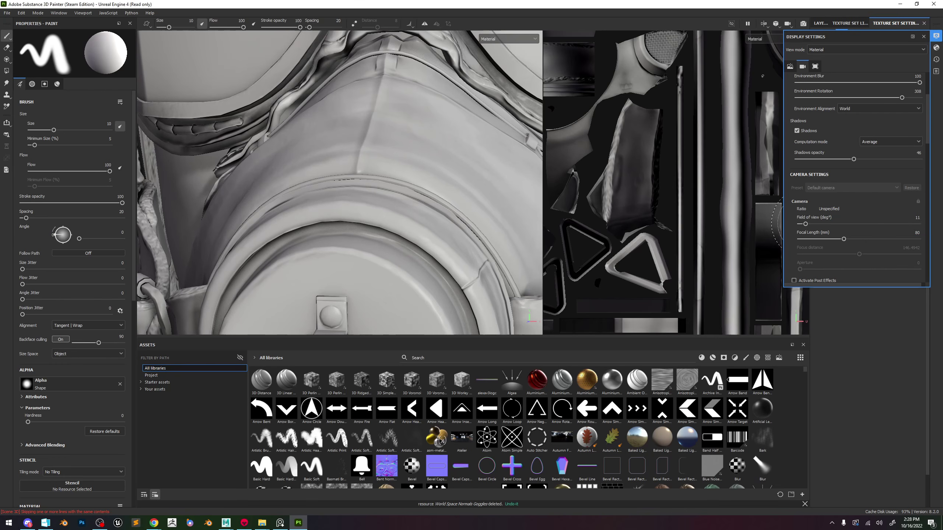
# Rotate the environment lighting to about 256 with the head framed from the front.
pyautogui.scroll(-3, 287, 85)
pyautogui.scroll(-5, 287, 84)
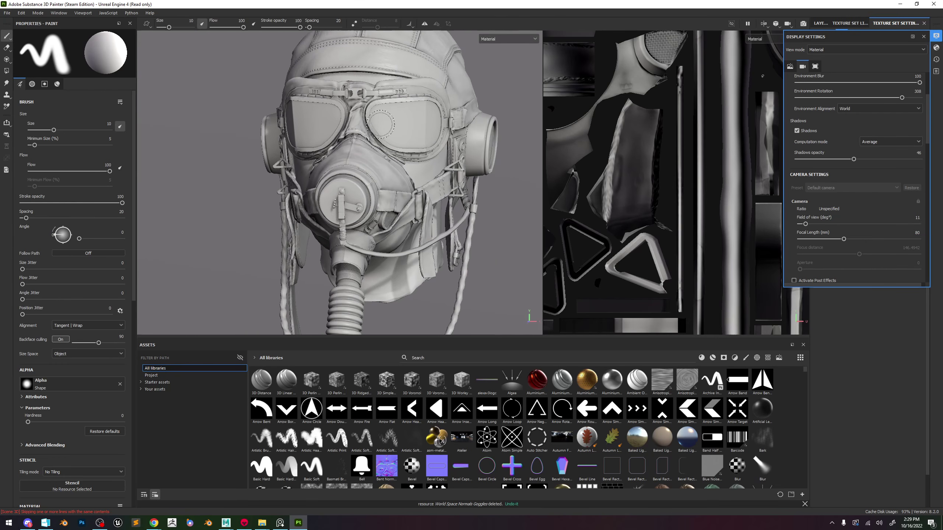
pyautogui.moveTo(464, 125)
pyautogui.keyDown('shift'); pyautogui.mouseDown(button='right')
pyautogui.moveTo(411, 124)
pyautogui.moveTo(451, 125)
pyautogui.mouseUp(button='right'); pyautogui.keyUp('shift')
pyautogui.keyDown('alt'); pyautogui.moveTo(437, 124); pyautogui.dragTo(438, 112); pyautogui.keyUp('alt')
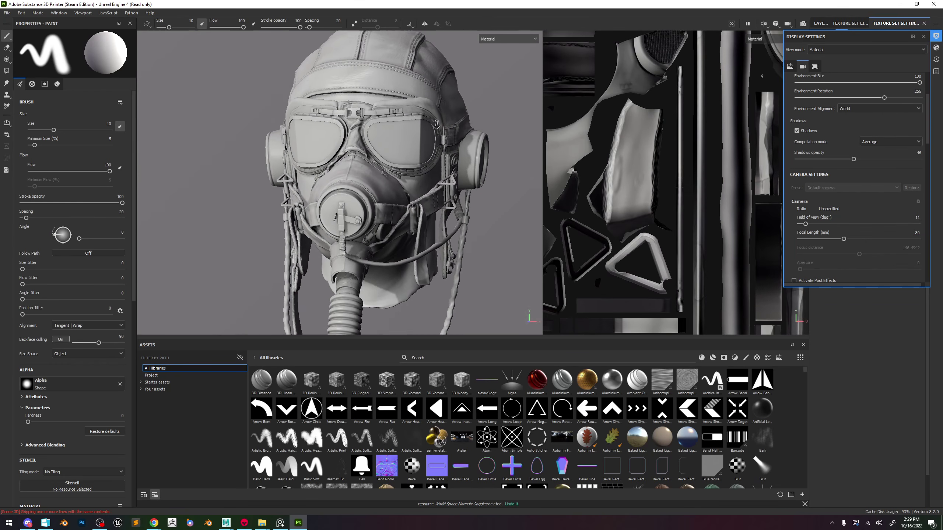
# Activate the camera post effects and enable a vignette with a strength of about 0.35.
pyautogui.scroll(-3, 845, 236)
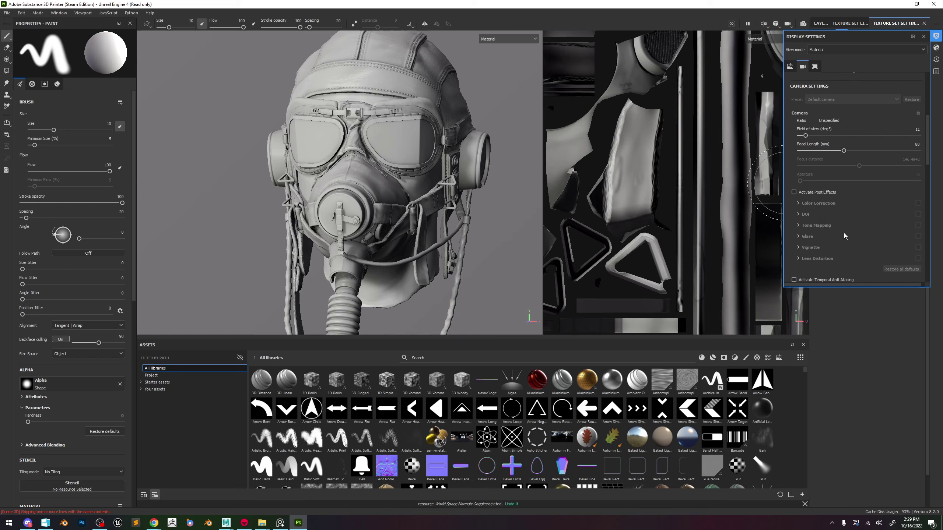
pyautogui.click(805, 193)
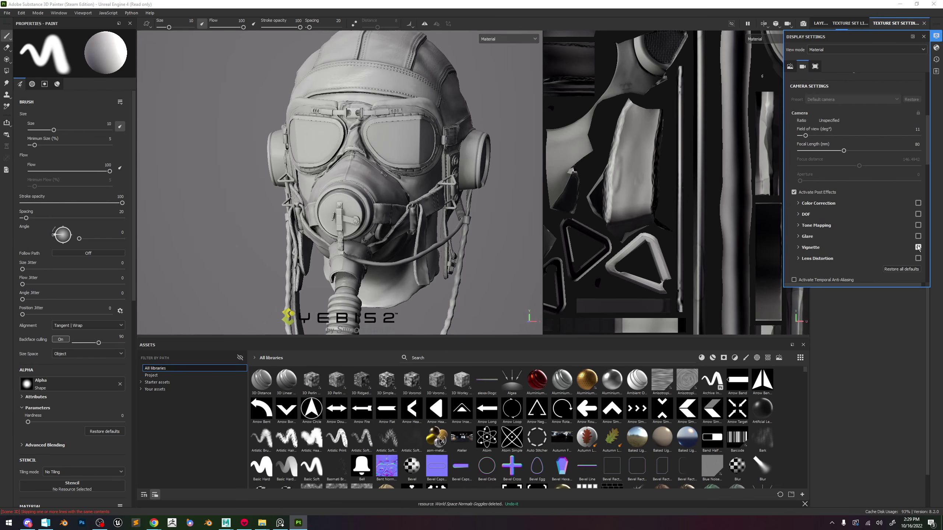
pyautogui.click(837, 248)
pyautogui.moveTo(845, 262); pyautogui.dragTo(847, 269)
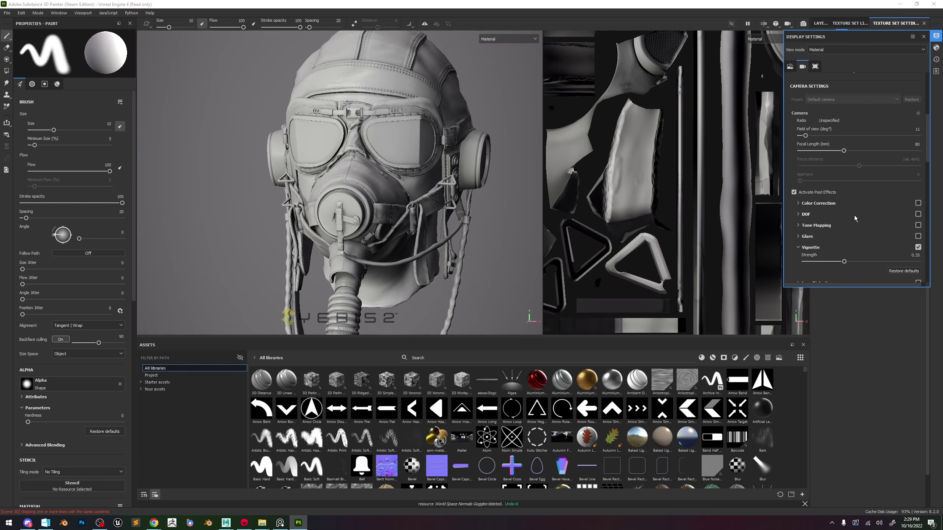
# Activate temporal anti-aliasing with 64 accumulations and set the viewport's anisotropic filtering to Very High (16spp).
pyautogui.scroll(-3, 840, 241)
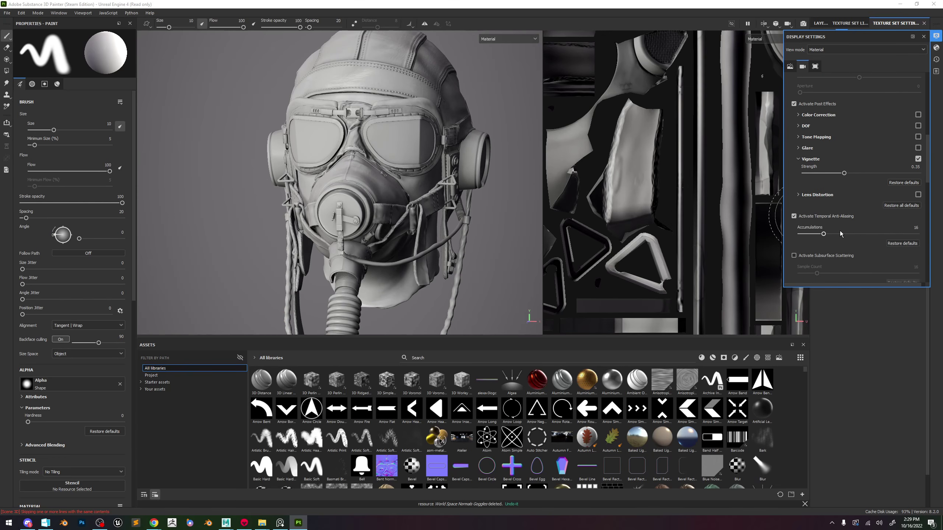
pyautogui.moveTo(841, 233); pyautogui.dragTo(919, 234)
pyautogui.scroll(-5, 856, 230)
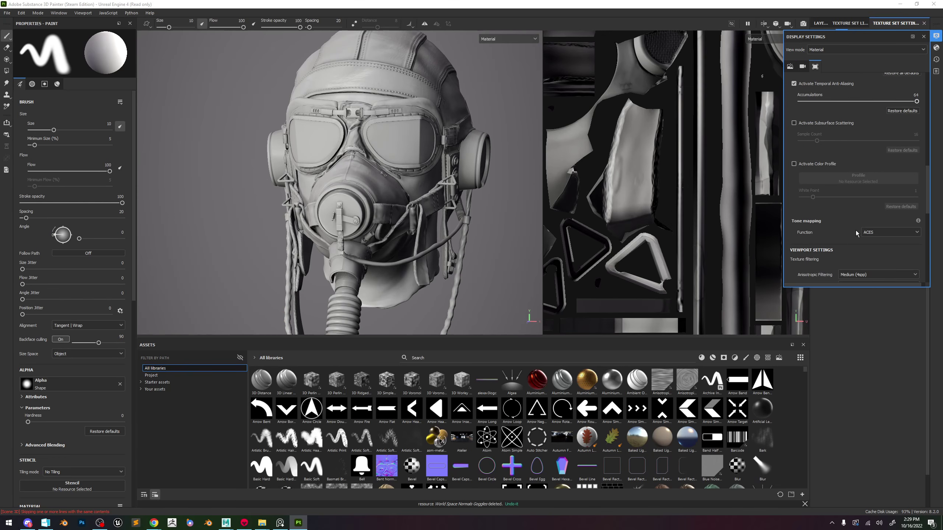
pyautogui.scroll(-2, 879, 234)
pyautogui.click(867, 211)
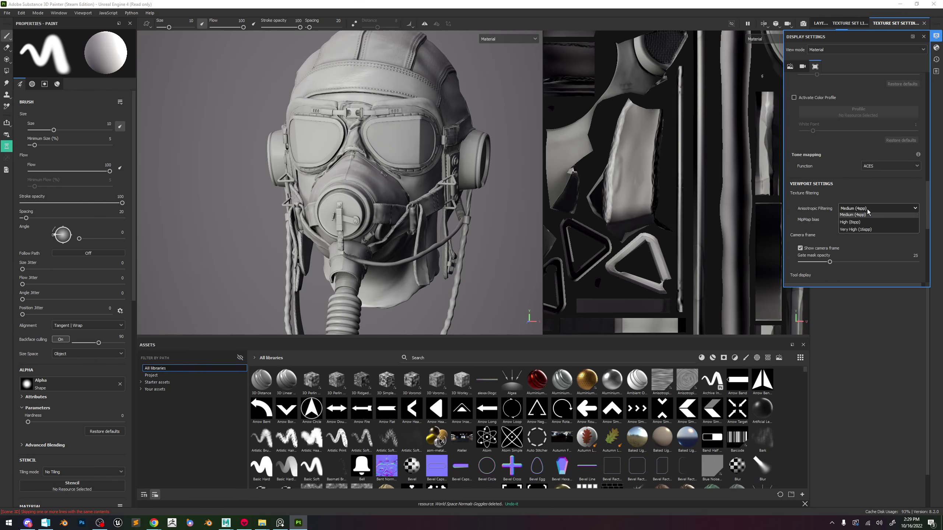
pyautogui.click(866, 248)
pyautogui.scroll(10, 863, 237)
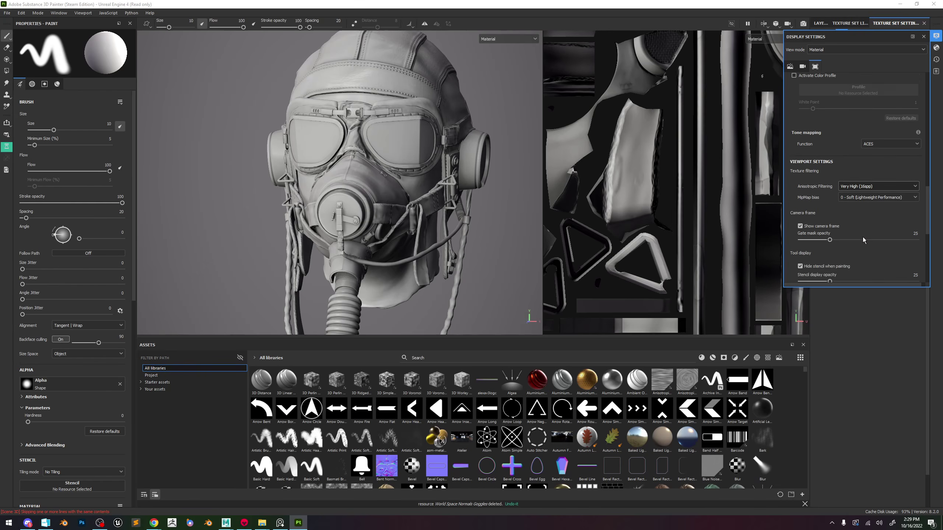
pyautogui.scroll(3, 867, 224)
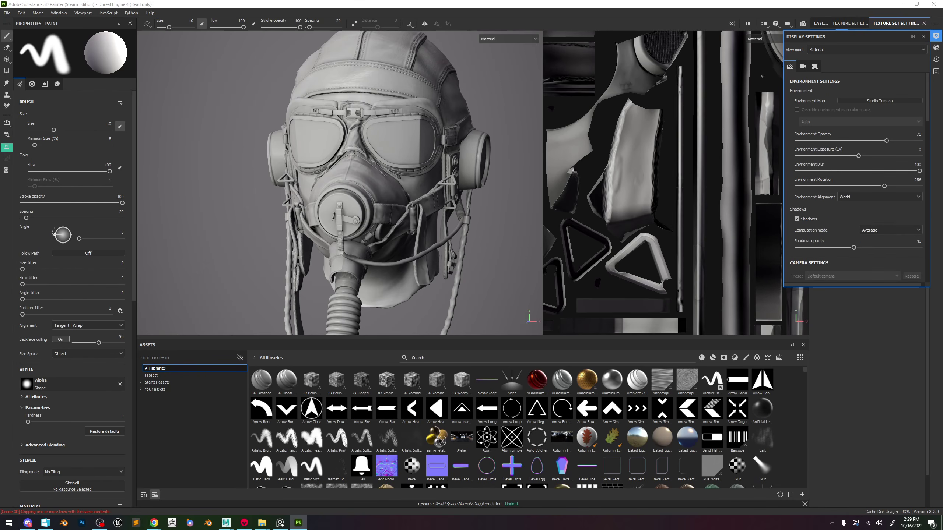
# Set the main shader's quality to Very high (128 spp) and go to its displacement and tessellation parameters.
pyautogui.click(937, 48)
pyautogui.click(850, 131)
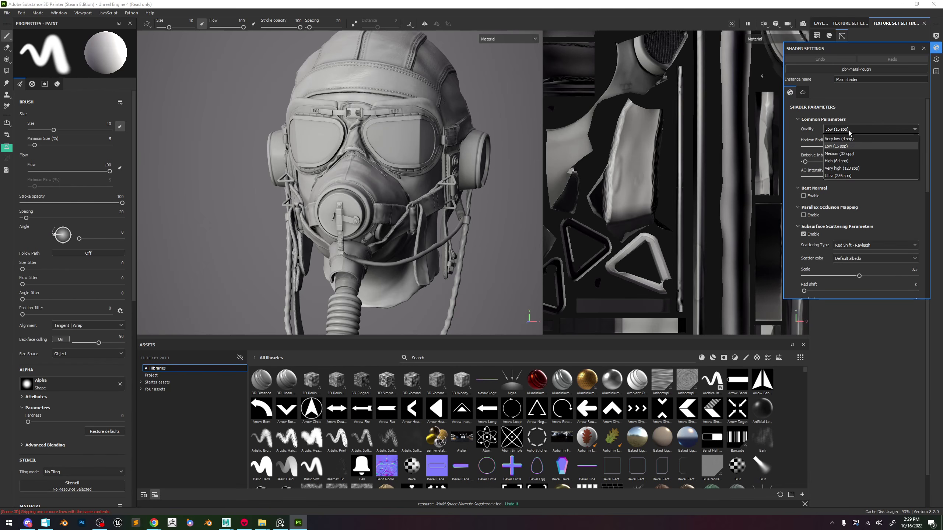
pyautogui.click(847, 168)
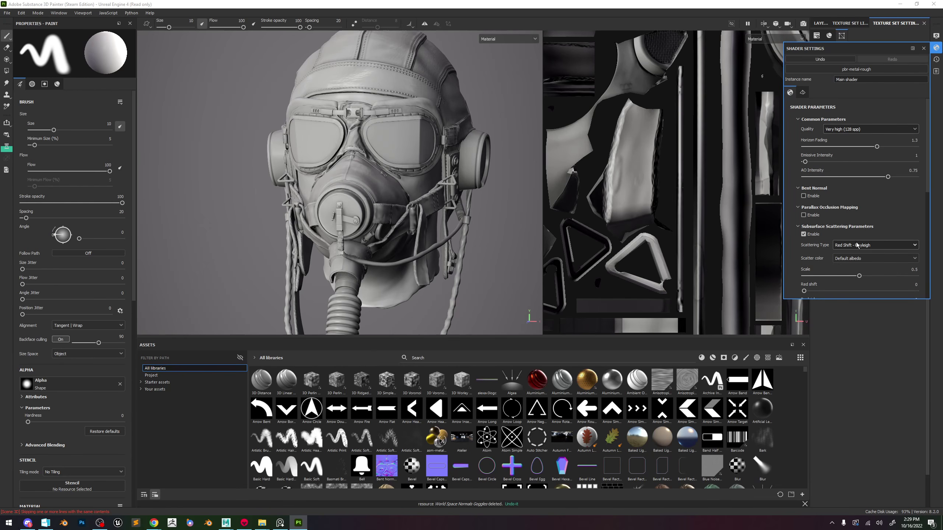
pyautogui.scroll(-7, 856, 245)
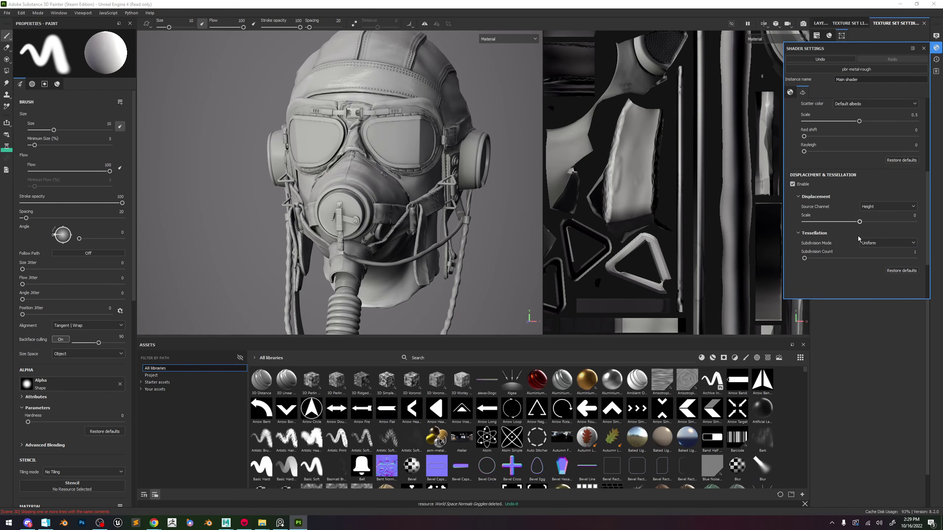
# Set the AO intensity of the main shader to about 0.81.
pyautogui.scroll(4, 857, 234)
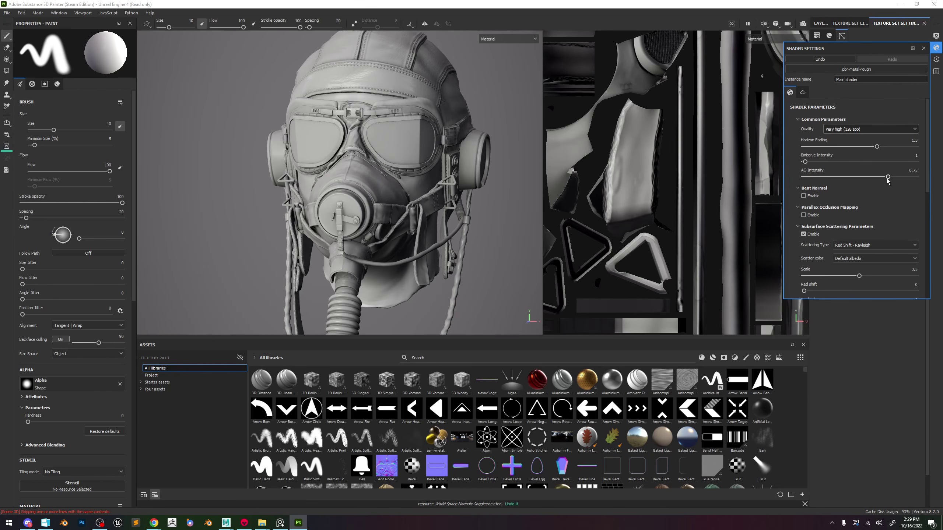
pyautogui.moveTo(887, 177); pyautogui.dragTo(913, 177)
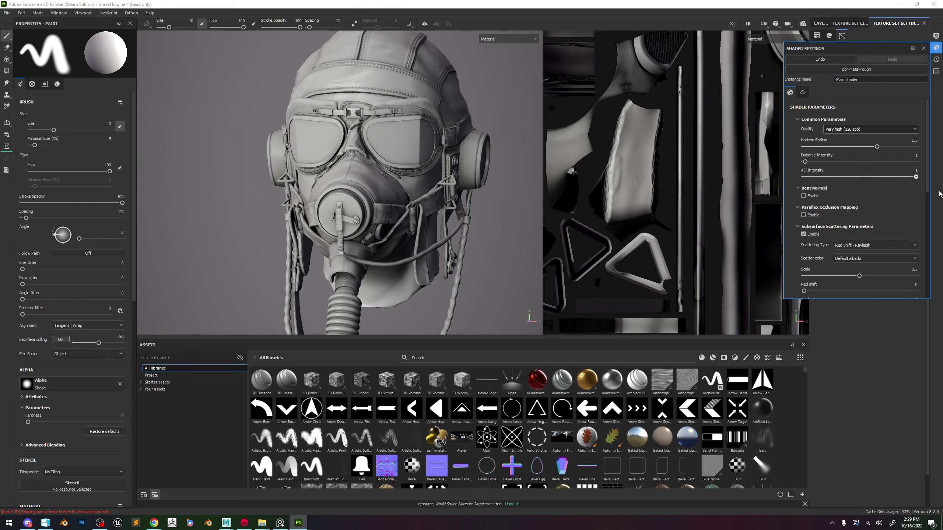
pyautogui.hotkey('ctrl', 'z')
pyautogui.hotkey('ctrl', 's')
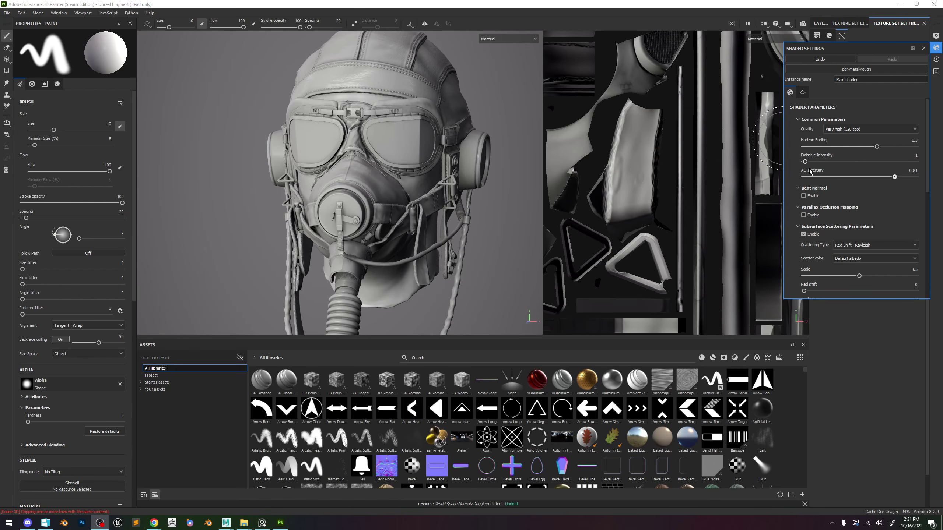
# Enable Bent Normal in the main shader, switching it off and on again to compare the shading on the helmet and goggles.
pyautogui.keyDown('alt'); pyautogui.moveTo(448, 184); pyautogui.dragTo(441, 177); pyautogui.keyUp('alt')
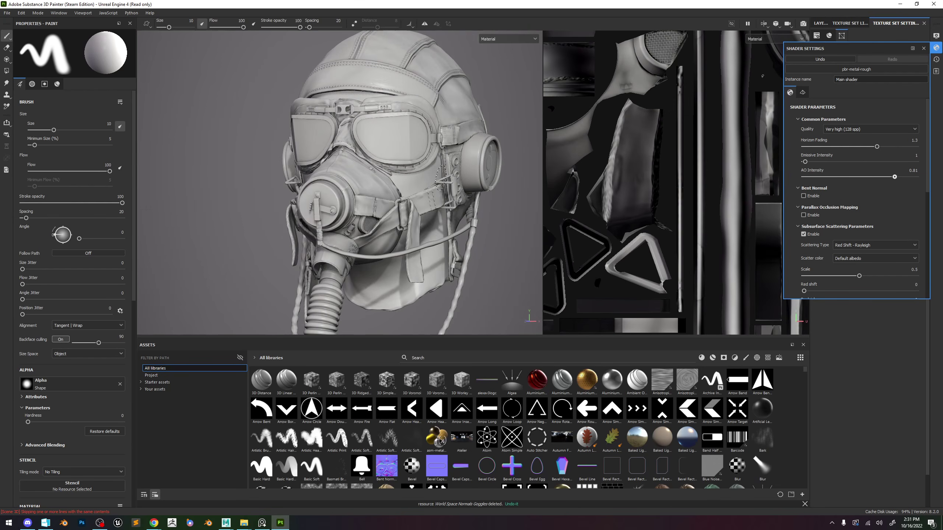
pyautogui.click(816, 198)
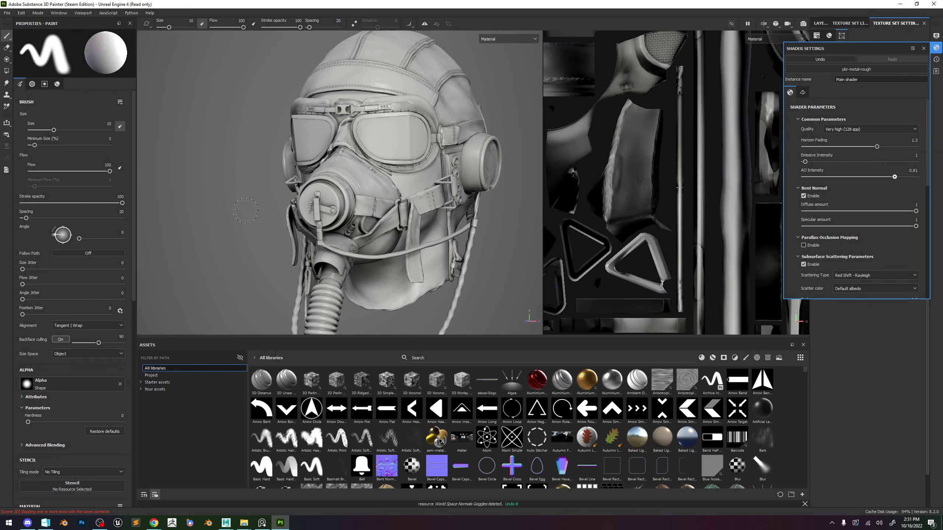
pyautogui.scroll(5, 423, 248)
pyautogui.scroll(-2, 422, 248)
pyautogui.keyDown('alt'); pyautogui.moveTo(383, 115); pyautogui.dragTo(418, 173, button='middle'); pyautogui.keyUp('alt')
pyautogui.click(803, 196)
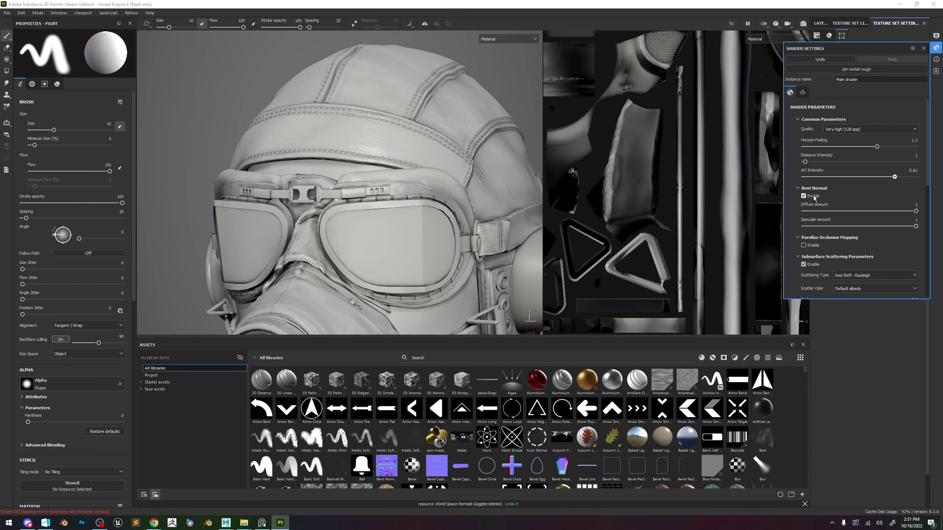
pyautogui.keyDown('alt'); pyautogui.moveTo(345, 148); pyautogui.dragTo(387, 165); pyautogui.keyUp('alt')
pyautogui.keyDown('shift'); pyautogui.moveTo(388, 165); pyautogui.dragTo(409, 170, button='right'); pyautogui.keyUp('shift')
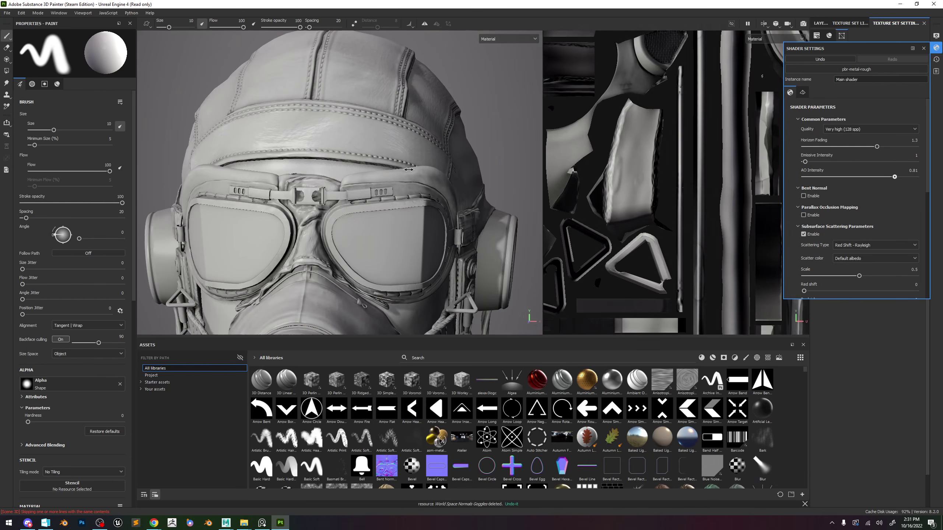
pyautogui.click(804, 195)
pyautogui.scroll(-1, 437, 159)
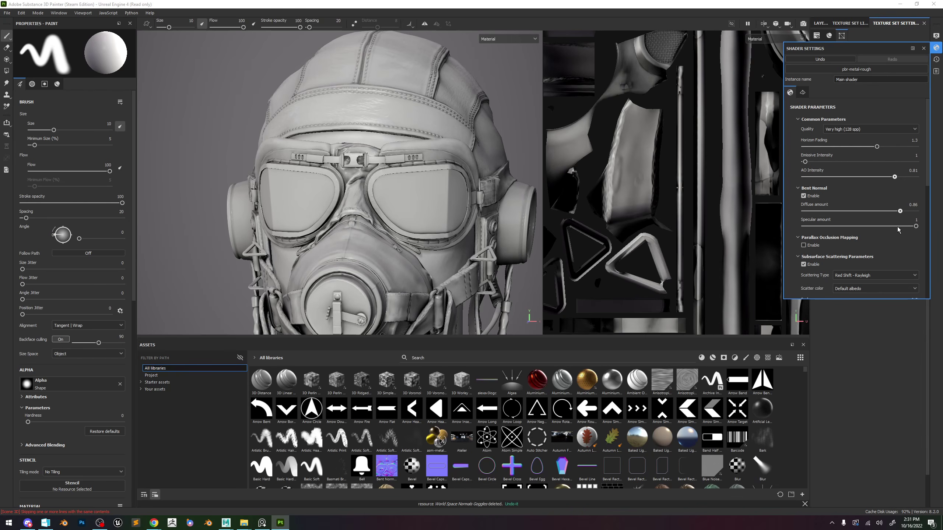
# Try Bent Normal diffuse amounts between 0 and 1 while inspecting the mask's strap and mesh vent up close.
pyautogui.keyDown('alt'); pyautogui.moveTo(482, 175); pyautogui.dragTo(389, 179); pyautogui.keyUp('alt')
pyautogui.scroll(-5, 390, 178)
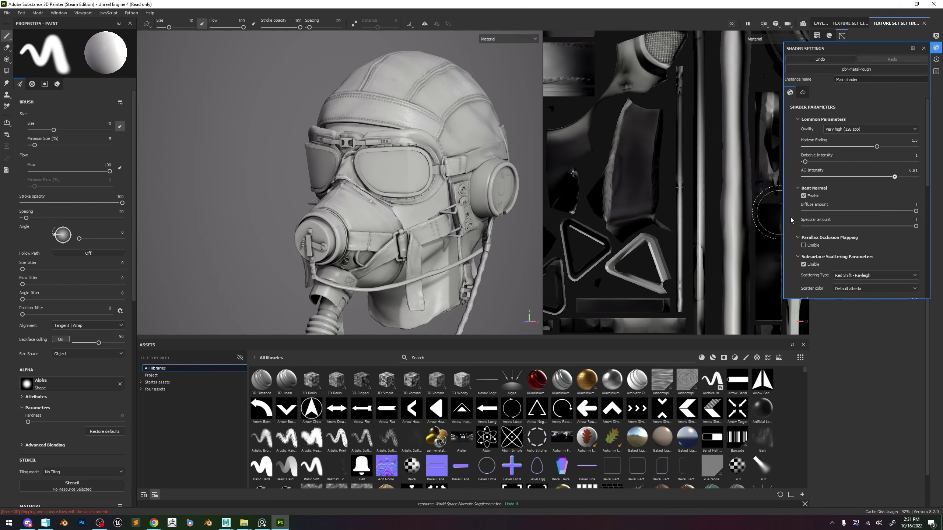
pyautogui.keyDown('shift'); pyautogui.moveTo(724, 212); pyautogui.dragTo(621, 199, button='right'); pyautogui.keyUp('shift')
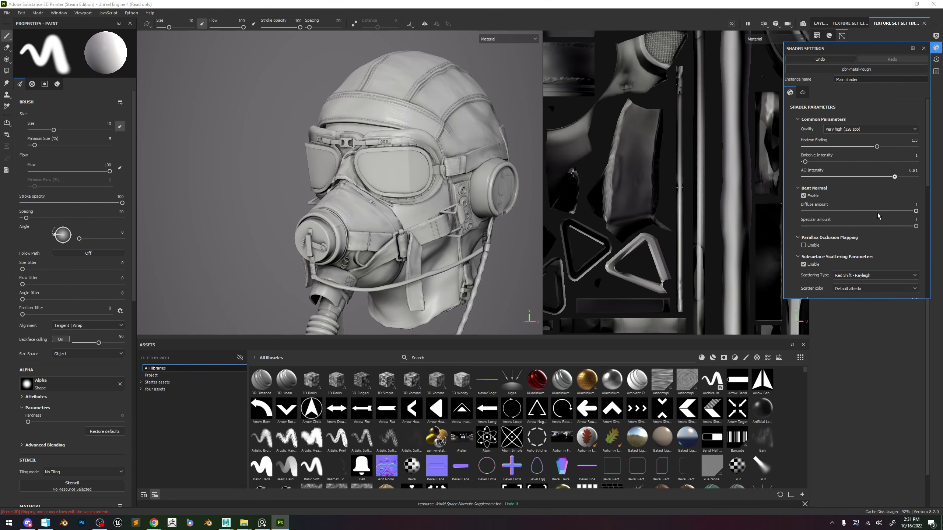
pyautogui.moveTo(878, 213); pyautogui.dragTo(916, 211)
pyautogui.scroll(10, 362, 260)
pyautogui.keyDown('shift'); pyautogui.moveTo(353, 231); pyautogui.dragTo(372, 225, button='right'); pyautogui.keyUp('shift')
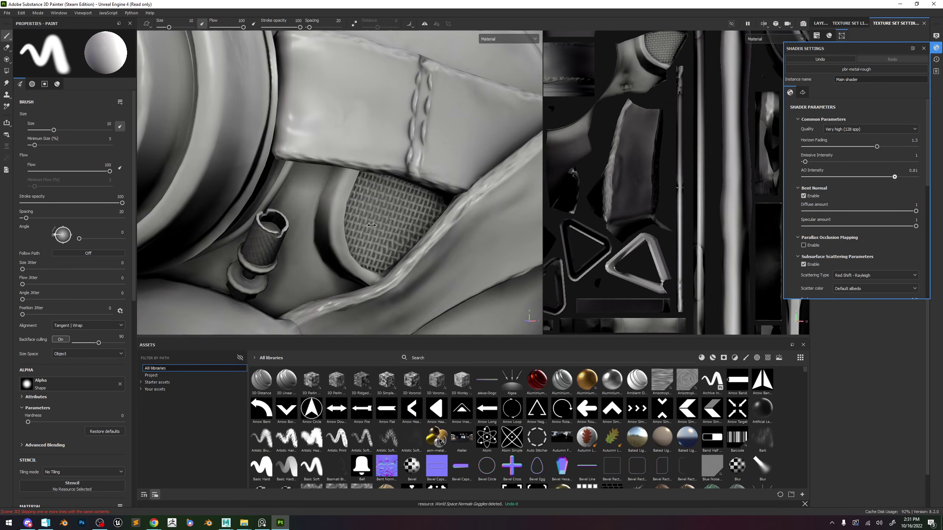
pyautogui.moveTo(905, 211)
pyautogui.mouseDown()
pyautogui.moveTo(766, 206)
pyautogui.moveTo(911, 218)
pyautogui.moveTo(777, 223)
pyautogui.mouseUp()
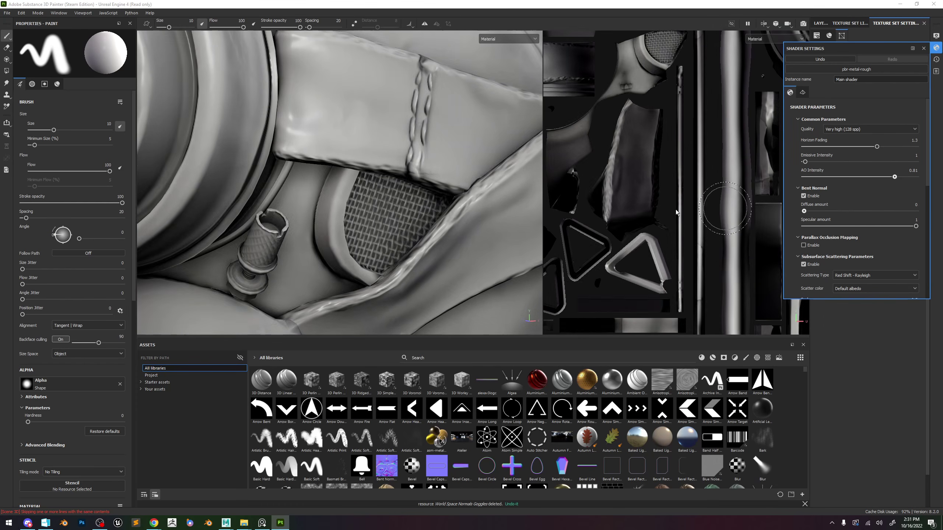
pyautogui.moveTo(677, 213); pyautogui.dragTo(888, 228)
# Set the Bent Normal diffuse amount to 0.7 and frame the whole helmet slightly from the side.
pyautogui.keyDown('alt'); pyautogui.moveTo(508, 178); pyautogui.dragTo(470, 161, button='right'); pyautogui.keyUp('alt')
pyautogui.keyDown('alt'); pyautogui.moveTo(470, 162); pyautogui.dragTo(412, 93); pyautogui.keyUp('alt')
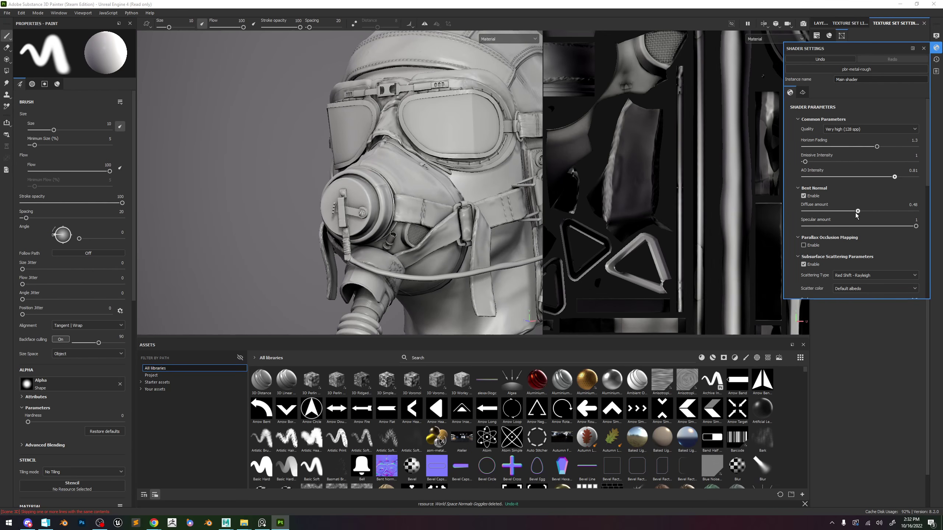
pyautogui.moveTo(888, 211); pyautogui.dragTo(871, 211)
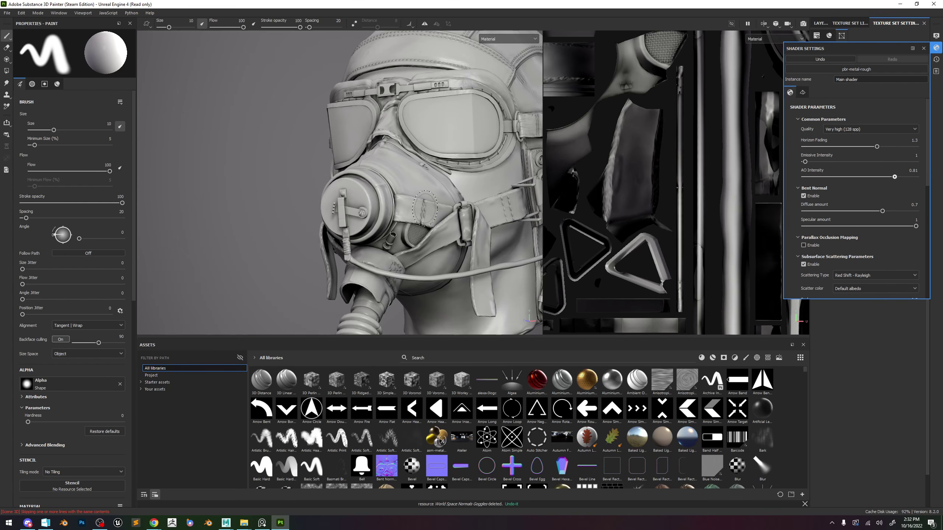
pyautogui.press('f')
pyautogui.keyDown('shift'); pyautogui.moveTo(464, 145); pyautogui.dragTo(454, 147, button='right'); pyautogui.keyUp('shift')
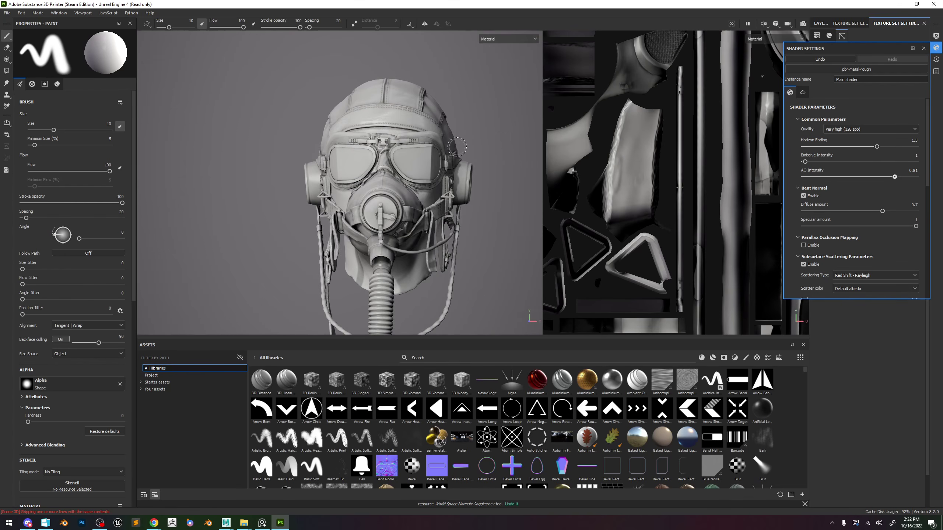
pyautogui.keyDown('alt'); pyautogui.moveTo(455, 147); pyautogui.dragTo(438, 158); pyautogui.keyUp('alt')
pyautogui.keyDown('alt'); pyautogui.moveTo(438, 158); pyautogui.dragTo(467, 172, button='right'); pyautogui.keyUp('alt')
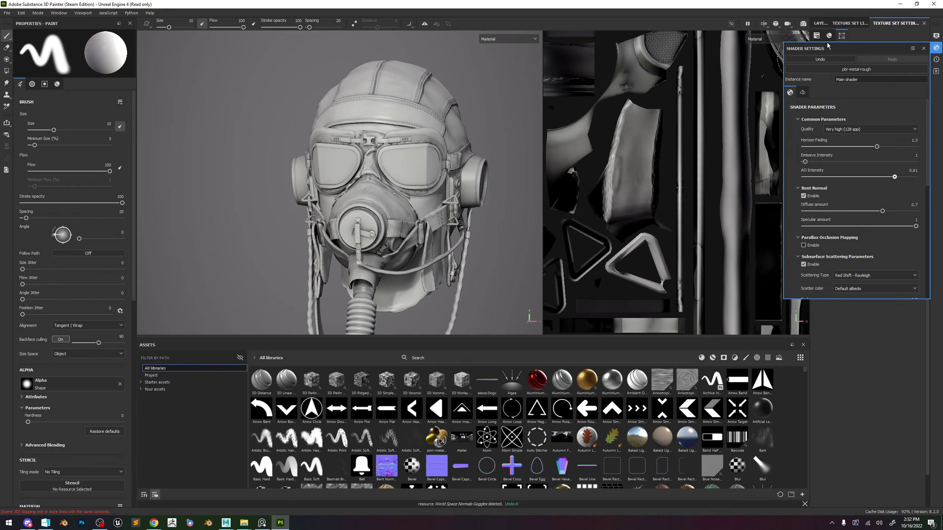
# Close the shader settings and show the layers of the face texture set.
pyautogui.click(841, 27)
pyautogui.click(924, 48)
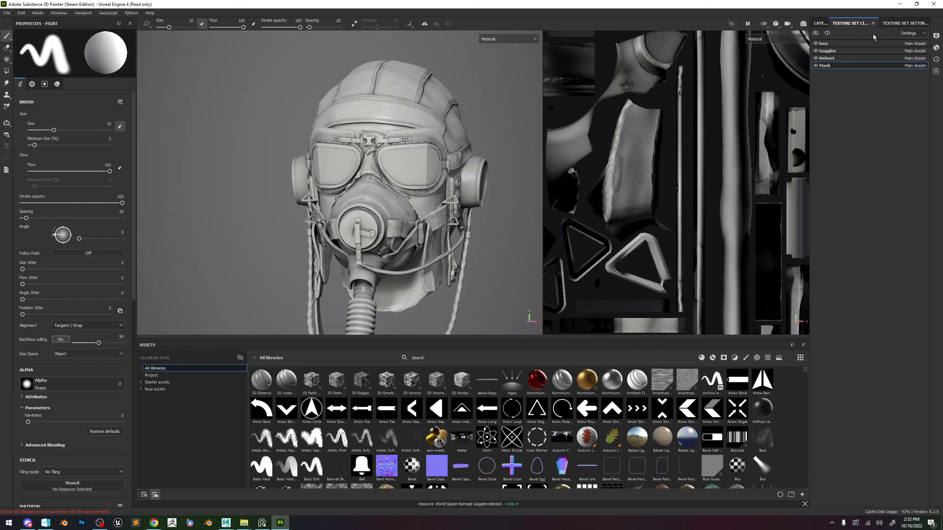
pyautogui.click(838, 45)
pyautogui.click(820, 24)
# Save the project as Pilot_helmet in the Painter folder of the 01_Pilot_helmet project.
pyautogui.click(7, 12)
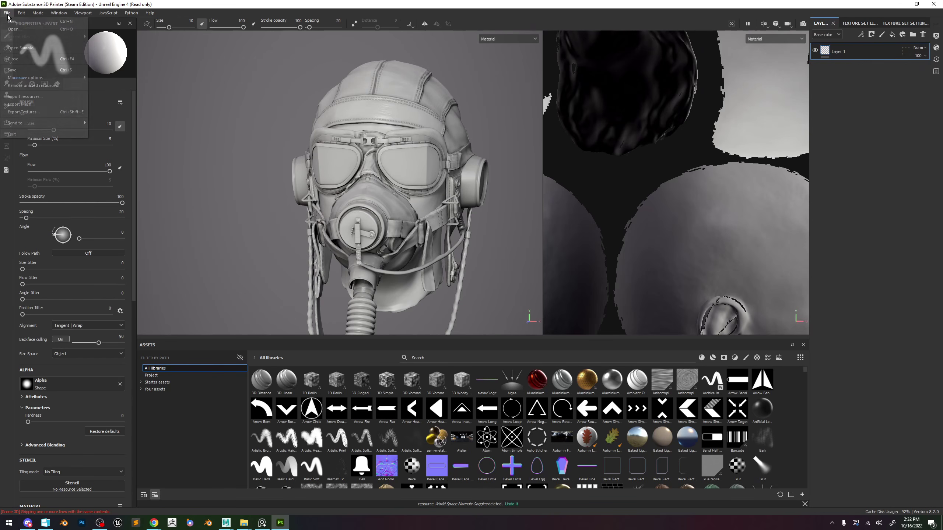
pyautogui.click(37, 73)
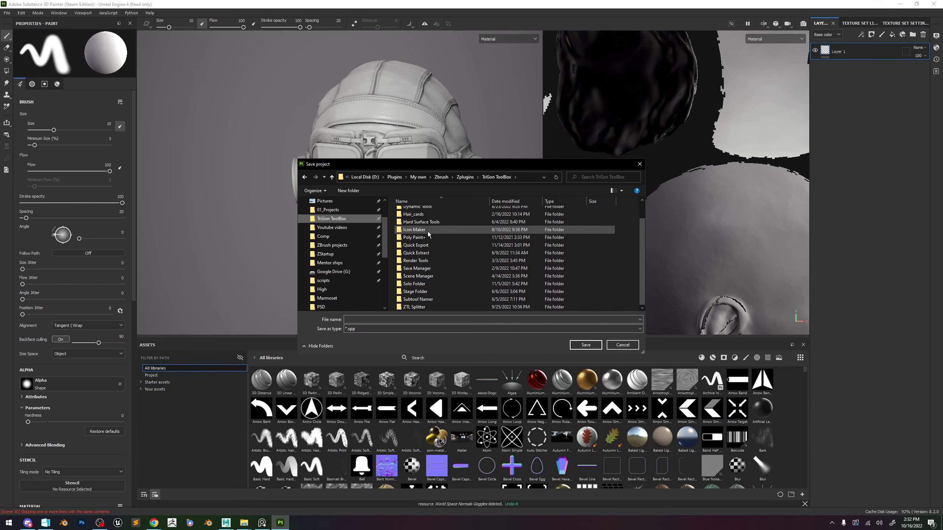
pyautogui.scroll(-1, 334, 260)
pyautogui.click(326, 271)
pyautogui.click(478, 177)
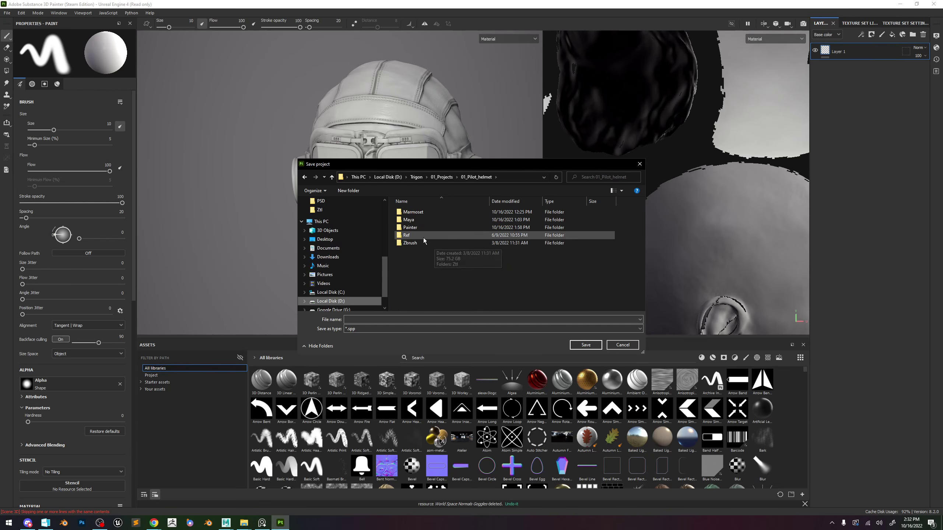
pyautogui.doubleClick(416, 230)
pyautogui.click(426, 320)
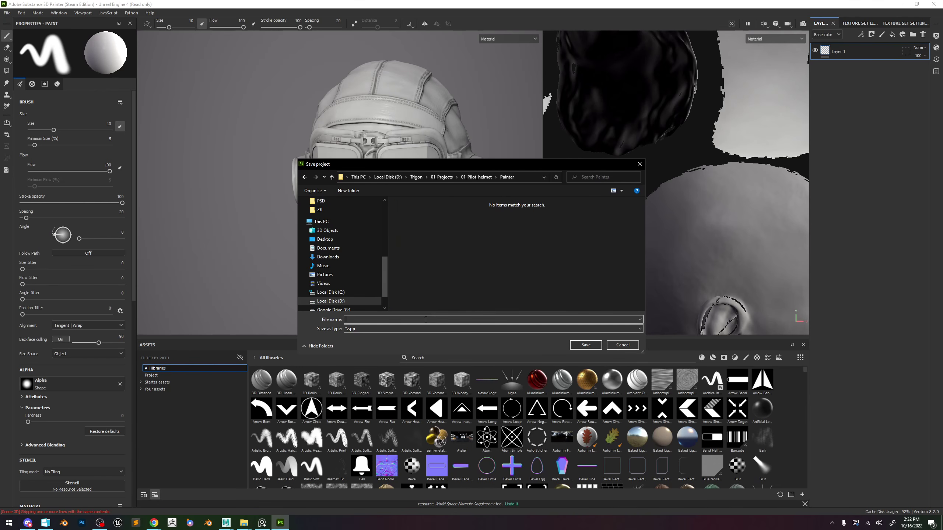
pyautogui.write('Pilot_helmet')
pyautogui.press('Return')
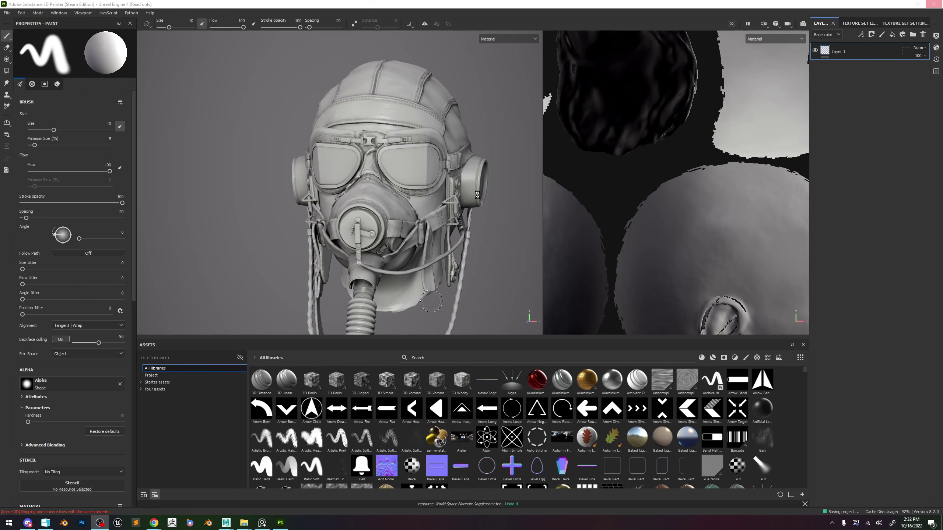
# Check the mesh map slots of the face texture set against those of the Goggles texture set.
pyautogui.scroll(2, 478, 197)
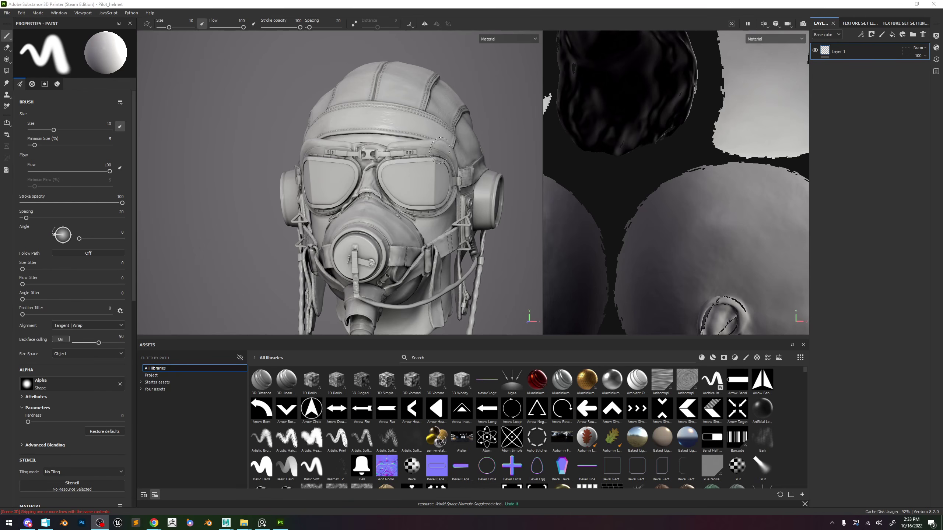
pyautogui.click(858, 23)
pyautogui.click(900, 23)
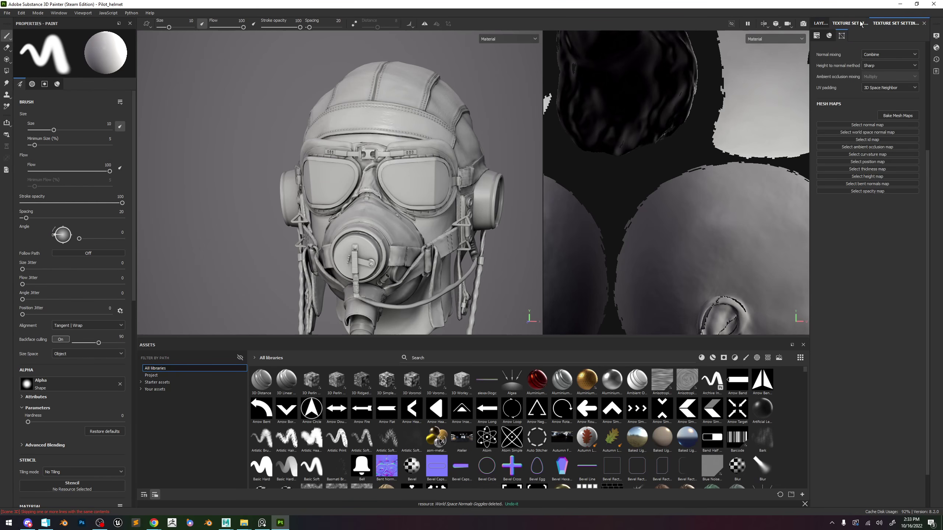
pyautogui.click(861, 24)
pyautogui.click(861, 52)
pyautogui.click(888, 24)
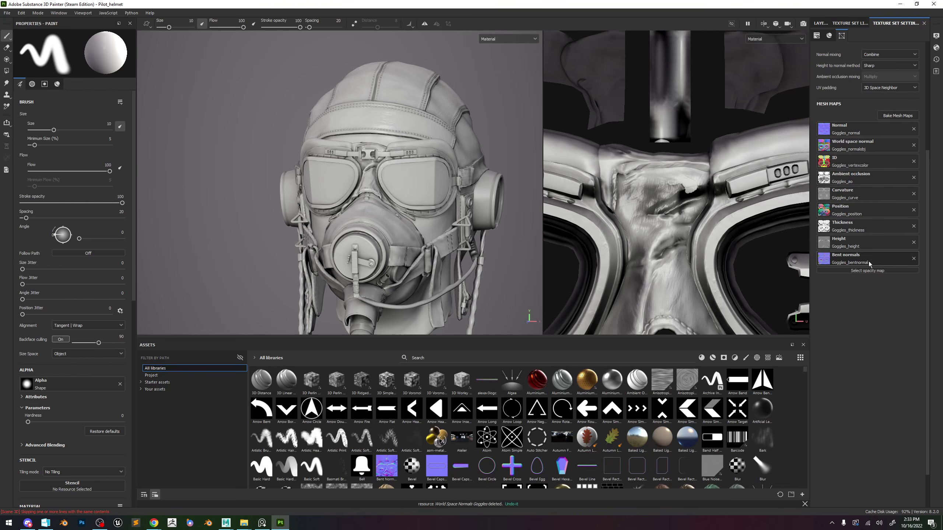
pyautogui.click(850, 23)
pyautogui.click(820, 23)
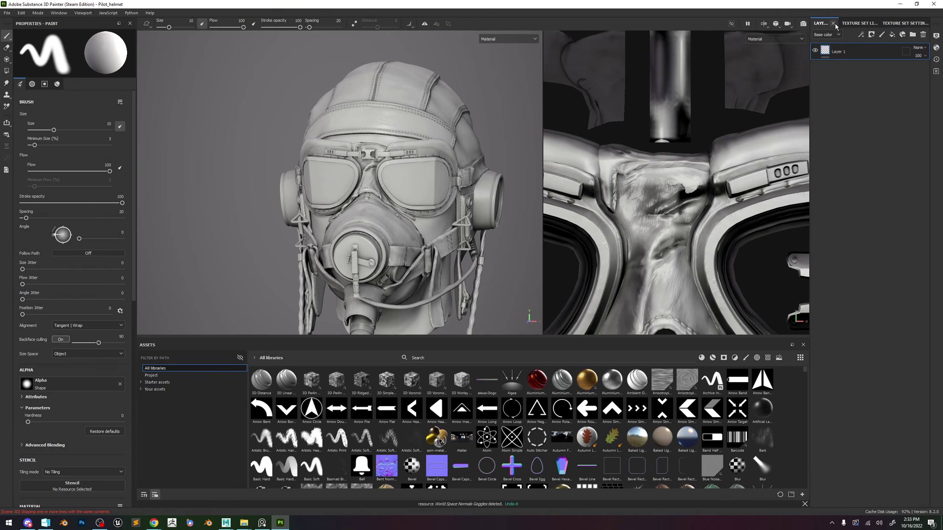
# Switch back to the face texture set and add a fill layer above Layer 1.
pyautogui.keyDown('alt'); pyautogui.moveTo(371, 201); pyautogui.dragTo(380, 221, button='right'); pyautogui.keyUp('alt')
pyautogui.click(850, 23)
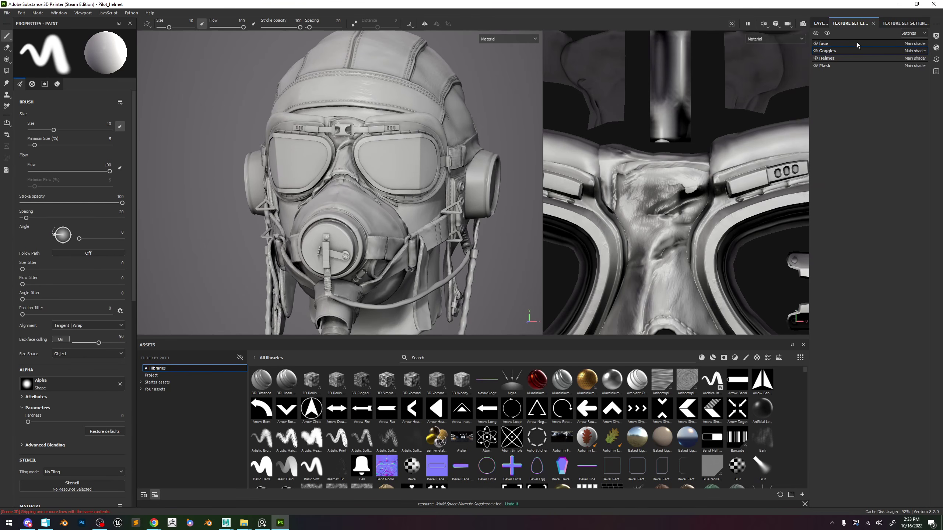
pyautogui.click(838, 50)
pyautogui.click(820, 24)
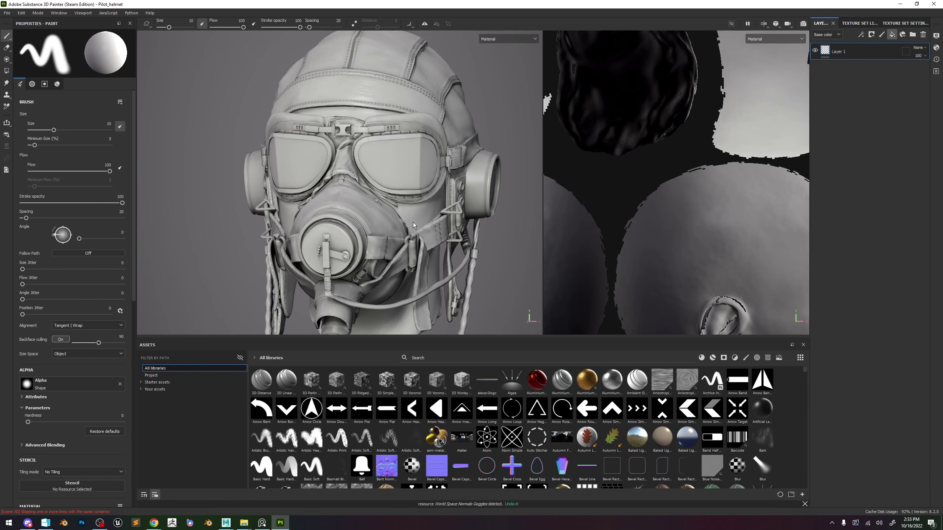
pyautogui.scroll(-3, 414, 223)
pyautogui.scroll(7, 410, 224)
# Set the face fill layer's base color to black (000000), height to 0.4094 and roughness to 1.
pyautogui.click(56, 218)
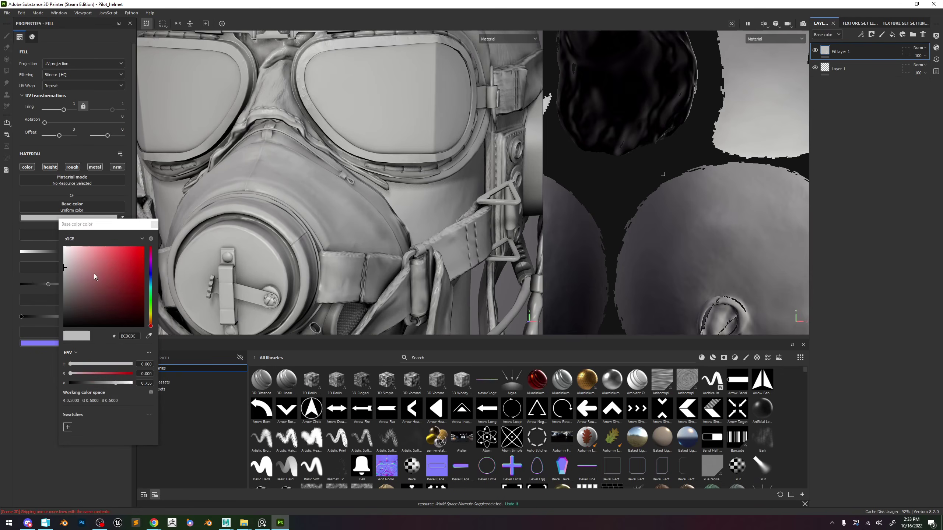
pyautogui.moveTo(94, 276); pyautogui.dragTo(57, 346)
pyautogui.scroll(-4, 380, 139)
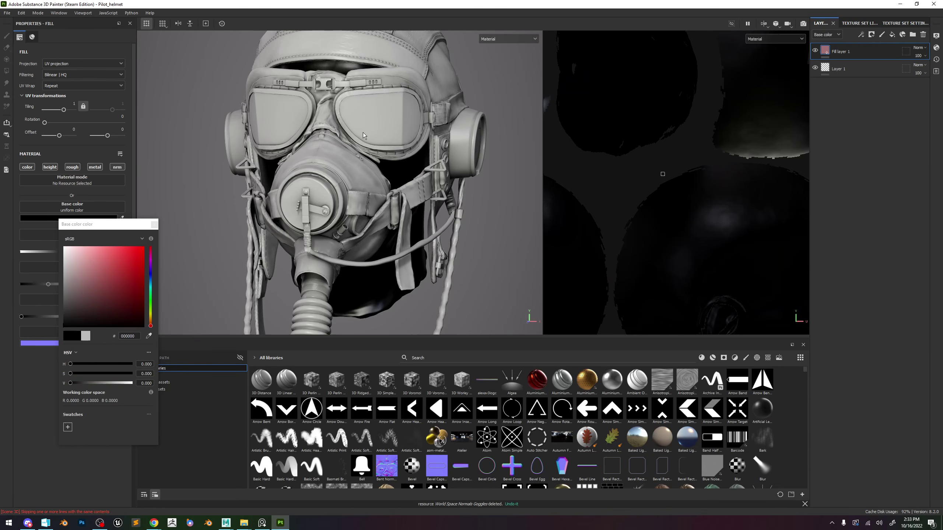
pyautogui.scroll(2, 363, 135)
pyautogui.click(154, 224)
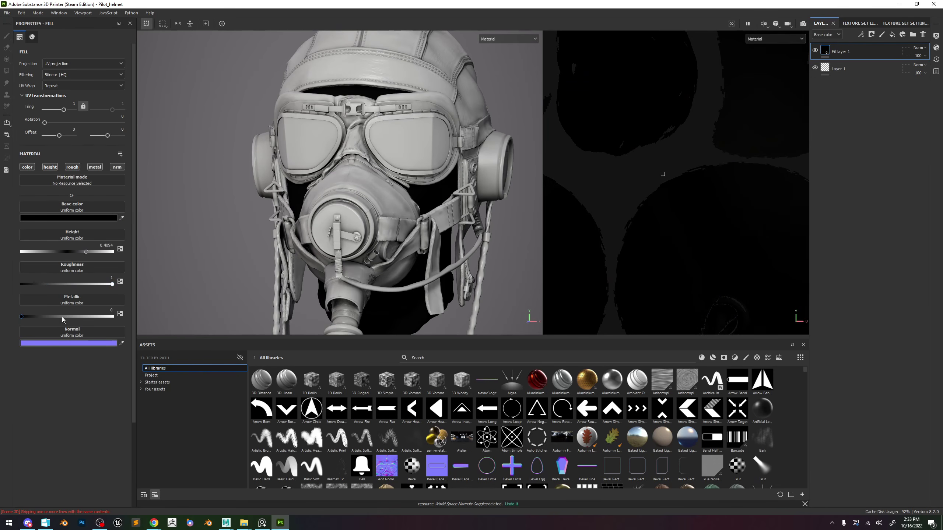
# Try a dark grey base color such as 3D3D3D on the face fill layer, ending back on black.
pyautogui.click(68, 218)
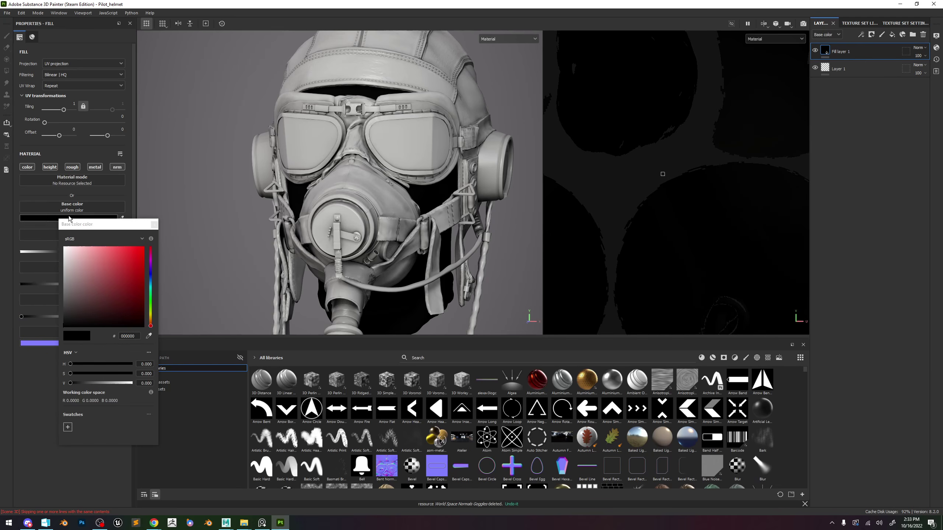
pyautogui.moveTo(74, 304); pyautogui.dragTo(64, 316)
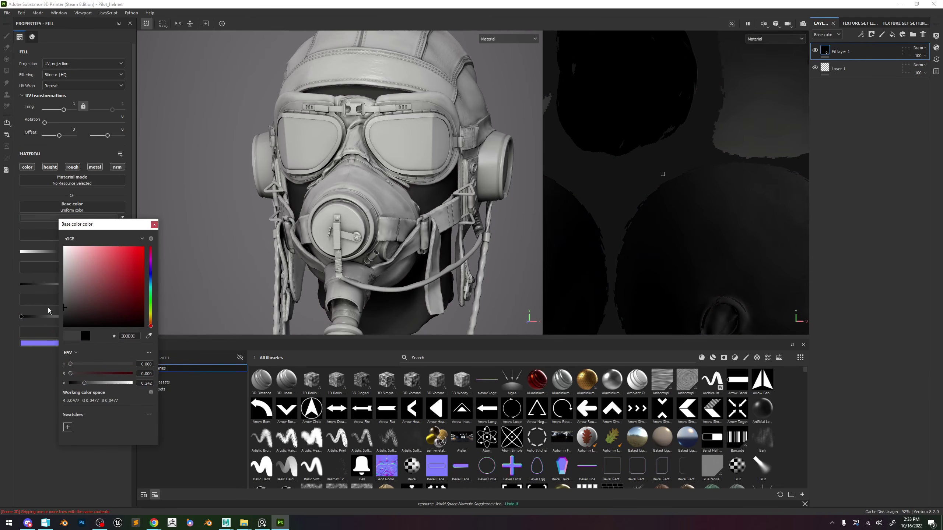
pyautogui.click(154, 224)
# Make Helmet the active texture set in the texture set list.
pyautogui.scroll(-5, 278, 230)
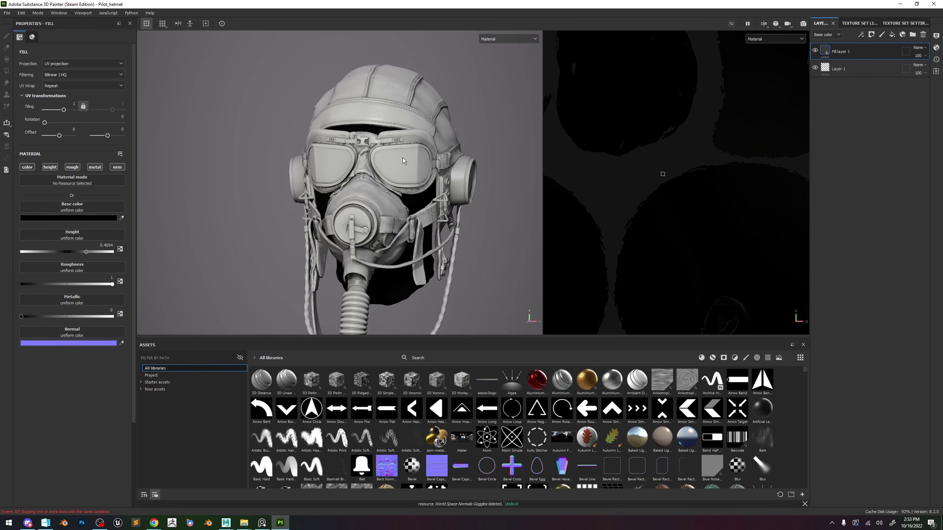
pyautogui.keyDown('alt'); pyautogui.moveTo(430, 155); pyautogui.dragTo(479, 160); pyautogui.keyUp('alt')
pyautogui.click(851, 23)
pyautogui.scroll(4, 499, 164)
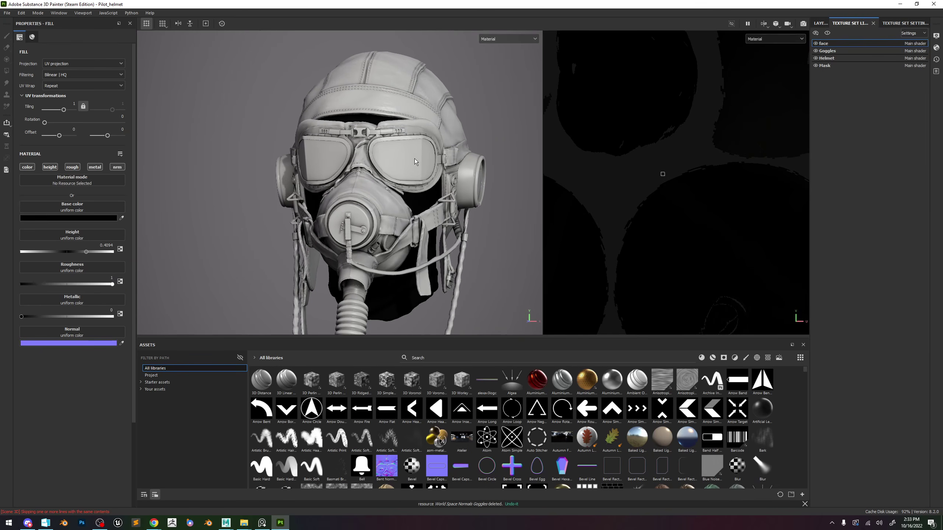
pyautogui.keyDown('alt'); pyautogui.moveTo(487, 221); pyautogui.dragTo(466, 223); pyautogui.keyUp('alt')
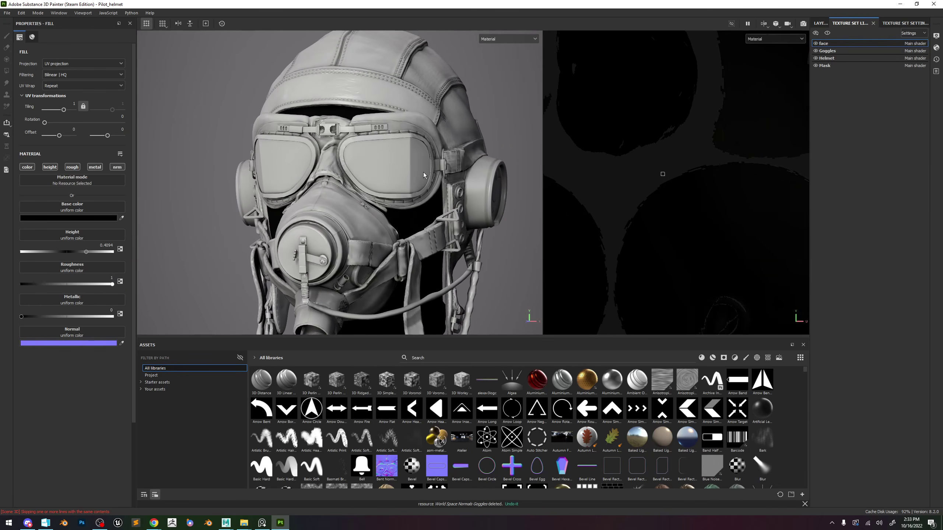
pyautogui.keyDown('alt'); pyautogui.moveTo(367, 107); pyautogui.dragTo(449, 96); pyautogui.keyUp('alt')
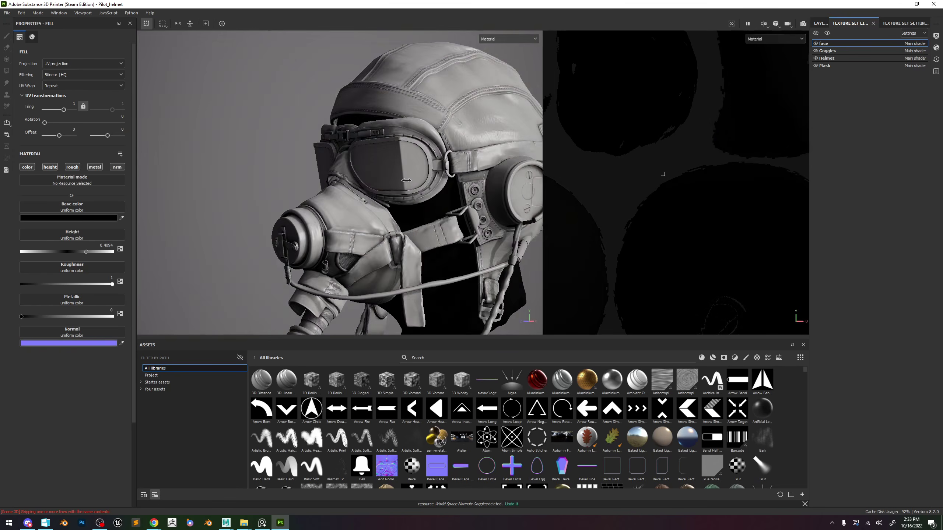
pyautogui.keyDown('alt'); pyautogui.moveTo(460, 193); pyautogui.dragTo(560, 112); pyautogui.keyUp('alt')
pyautogui.click(828, 50)
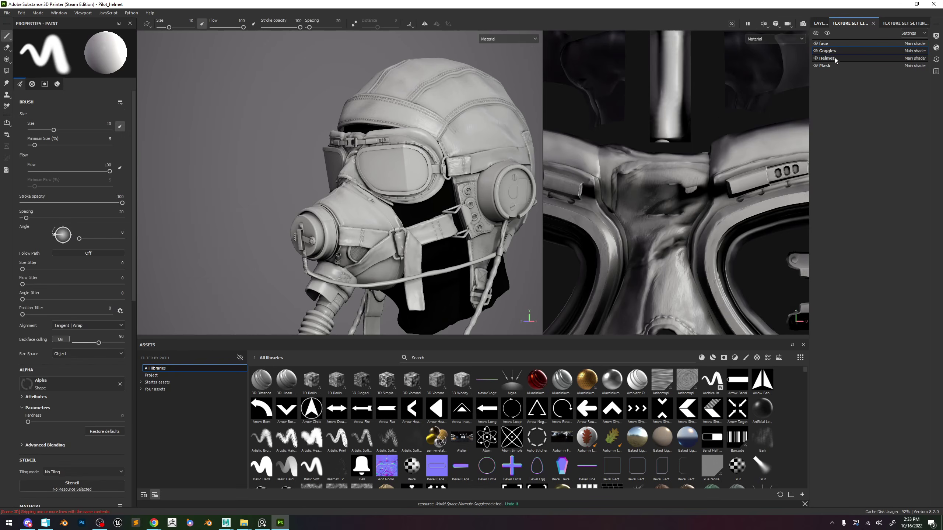
pyautogui.click(828, 58)
# Examine the helmet's leather panels, stitching and straps from the front, side and back.
pyautogui.moveTo(459, 138)
pyautogui.keyDown('alt'); pyautogui.mouseDown()
pyautogui.moveTo(453, 146)
pyautogui.moveTo(416, 131)
pyautogui.moveTo(451, 126)
pyautogui.mouseUp(); pyautogui.keyUp('alt')
pyautogui.keyDown('shift'); pyautogui.moveTo(451, 126); pyautogui.dragTo(427, 130, button='right'); pyautogui.keyUp('shift')
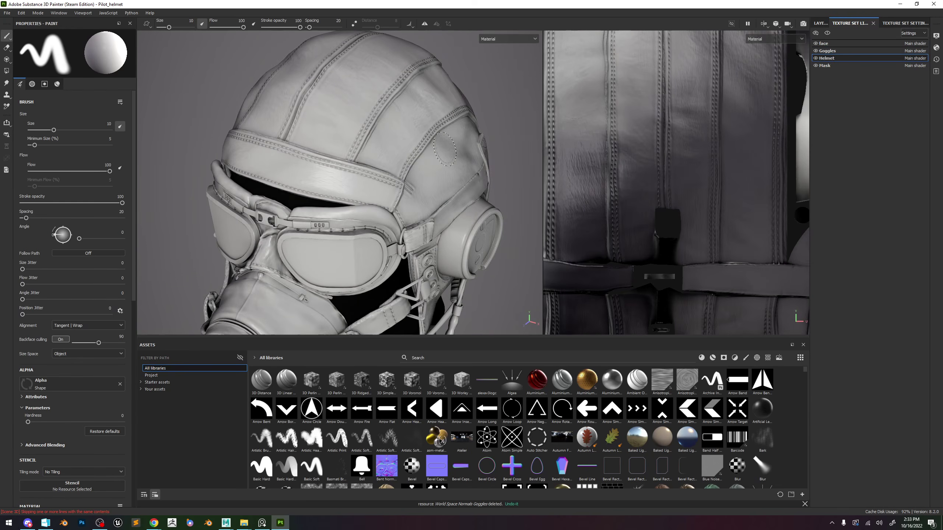
pyautogui.keyDown('alt'); pyautogui.moveTo(426, 130); pyautogui.dragTo(436, 149); pyautogui.keyUp('alt')
pyautogui.keyDown('alt'); pyautogui.moveTo(416, 164); pyautogui.dragTo(420, 134, button='right'); pyautogui.keyUp('alt')
pyautogui.keyDown('alt'); pyautogui.moveTo(420, 133); pyautogui.dragTo(364, 158); pyautogui.keyUp('alt')
pyautogui.keyDown('shift'); pyautogui.moveTo(363, 158); pyautogui.dragTo(389, 156, button='right'); pyautogui.keyUp('shift')
pyautogui.keyDown('alt'); pyautogui.moveTo(389, 156); pyautogui.dragTo(443, 158); pyautogui.keyUp('alt')
pyautogui.keyDown('alt'); pyautogui.moveTo(443, 158); pyautogui.dragTo(371, 167, button='middle'); pyautogui.keyUp('alt')
pyautogui.keyDown('shift'); pyautogui.moveTo(371, 168); pyautogui.dragTo(467, 173, button='right'); pyautogui.keyUp('shift')
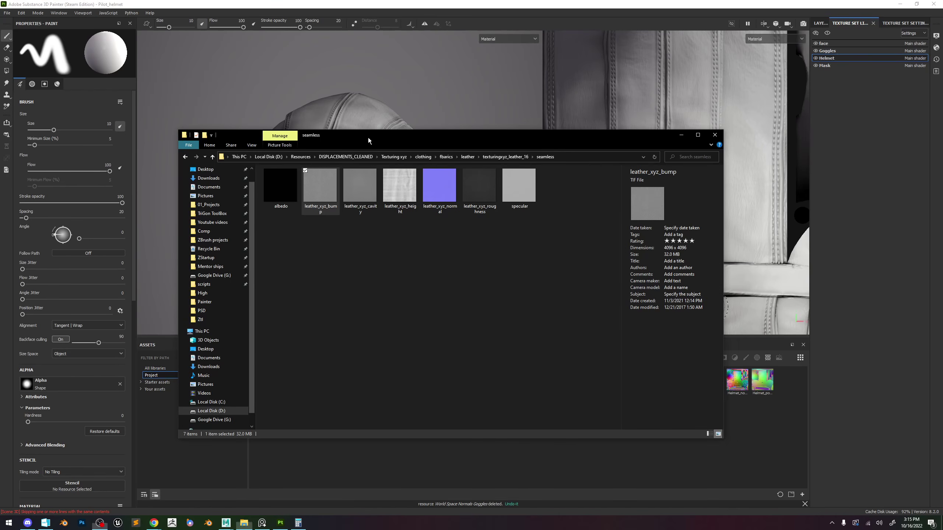
# Bring leather_xyz_bump, leather_xyz_cavity and leather_xyz_height from the seamless leather folder into the project's assets for import.
pyautogui.moveTo(368, 137); pyautogui.dragTo(442, 133)
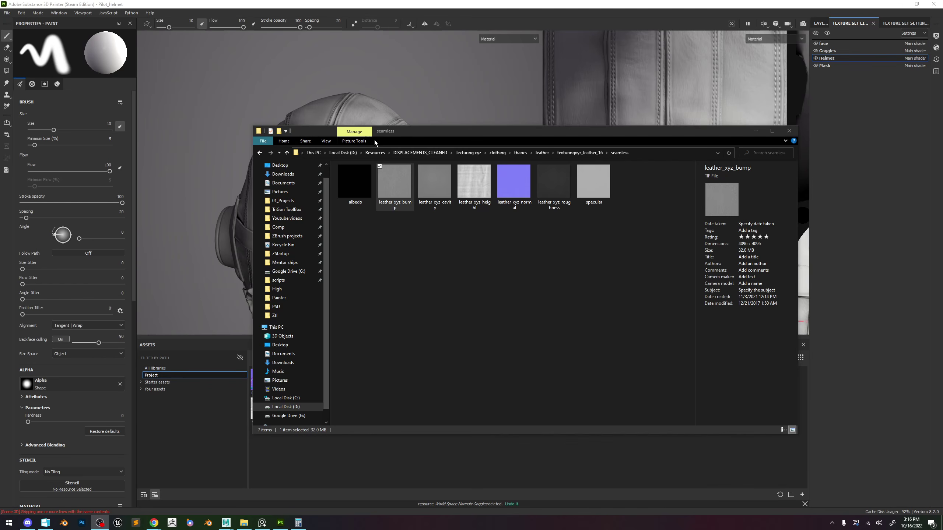
pyautogui.moveTo(410, 130); pyautogui.dragTo(455, 105)
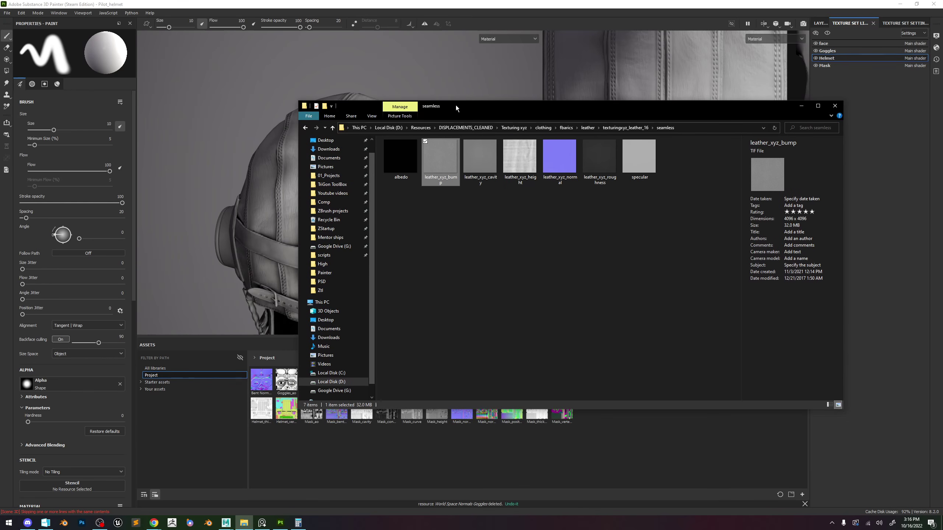
pyautogui.keyDown('ctrl'); pyautogui.click(470, 159); pyautogui.keyUp('ctrl')
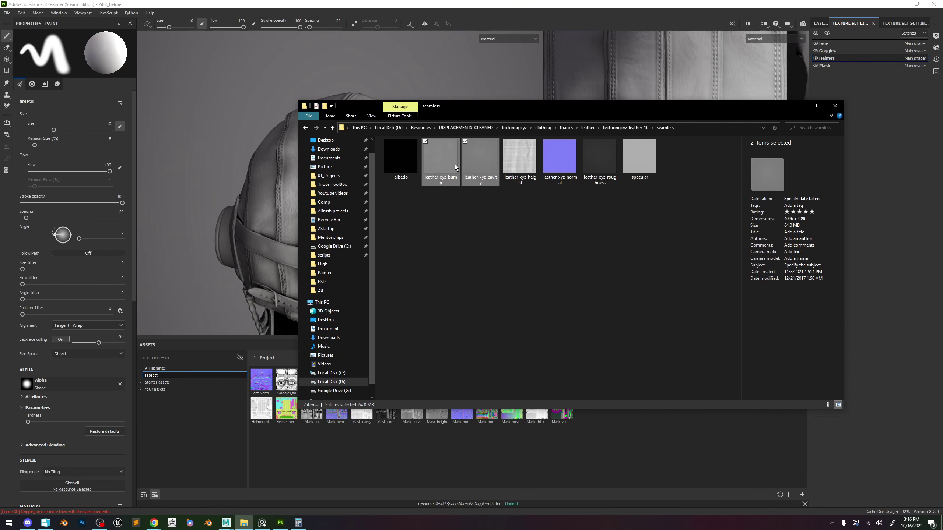
pyautogui.keyDown('ctrl'); pyautogui.click(523, 168); pyautogui.keyUp('ctrl')
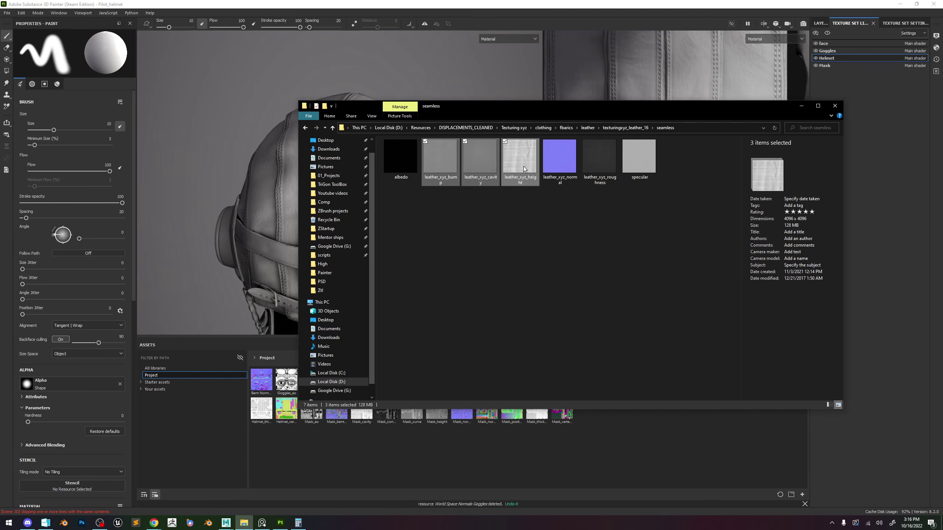
pyautogui.moveTo(514, 158); pyautogui.dragTo(609, 444)
pyautogui.click(803, 107)
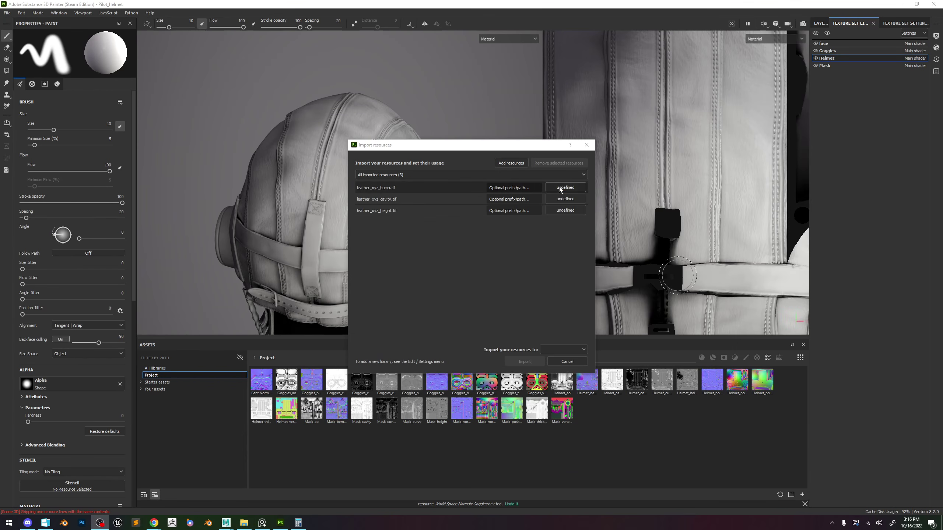
# Set the usage of all three leather maps to texture and import them into the Pilot_helmet project.
pyautogui.click(560, 188)
pyautogui.click(574, 215)
pyautogui.click(565, 199)
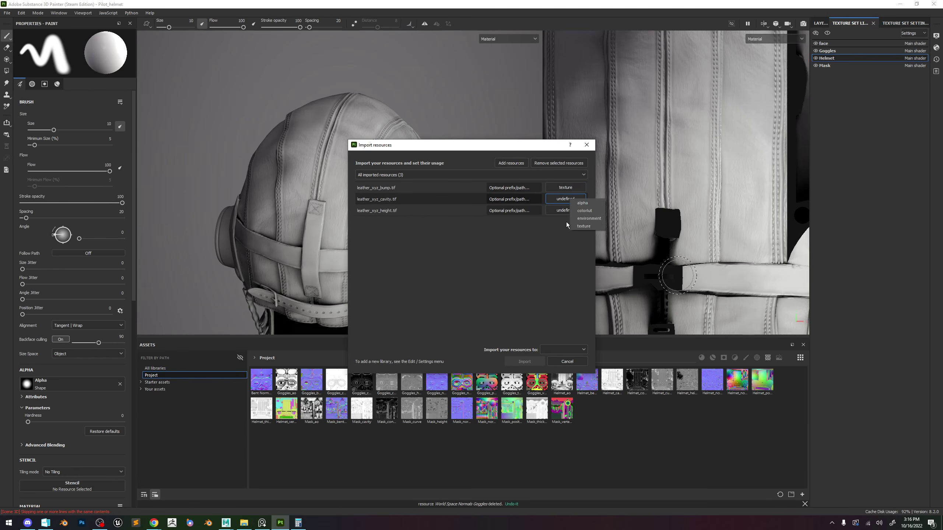
pyautogui.click(565, 210)
pyautogui.click(579, 239)
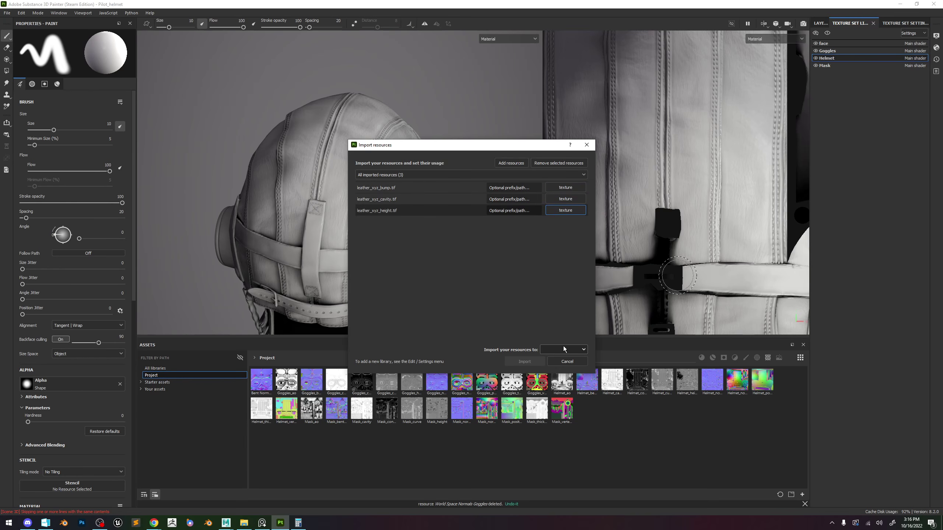
pyautogui.click(565, 349)
pyautogui.click(569, 367)
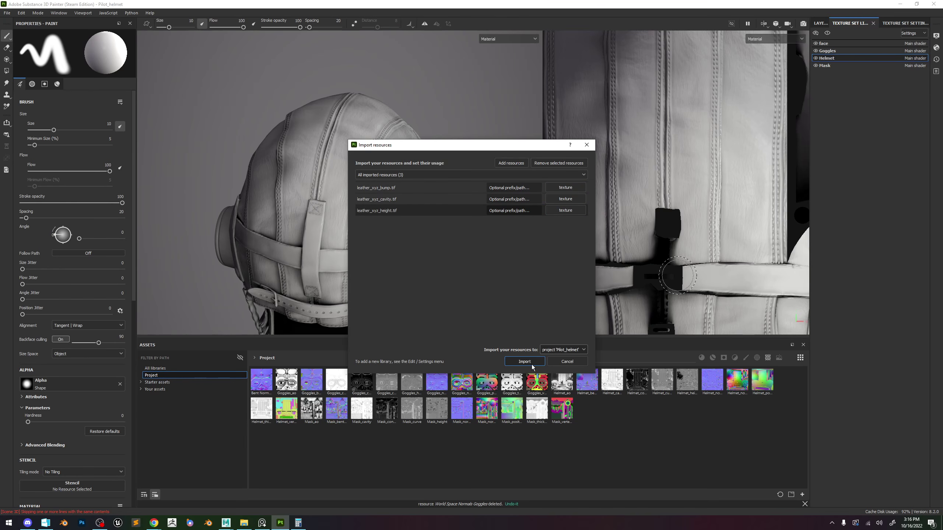
pyautogui.click(525, 361)
# Switch to the reference image viewer and load the board with the pilot helmet and mask photos.
pyautogui.click(99, 523)
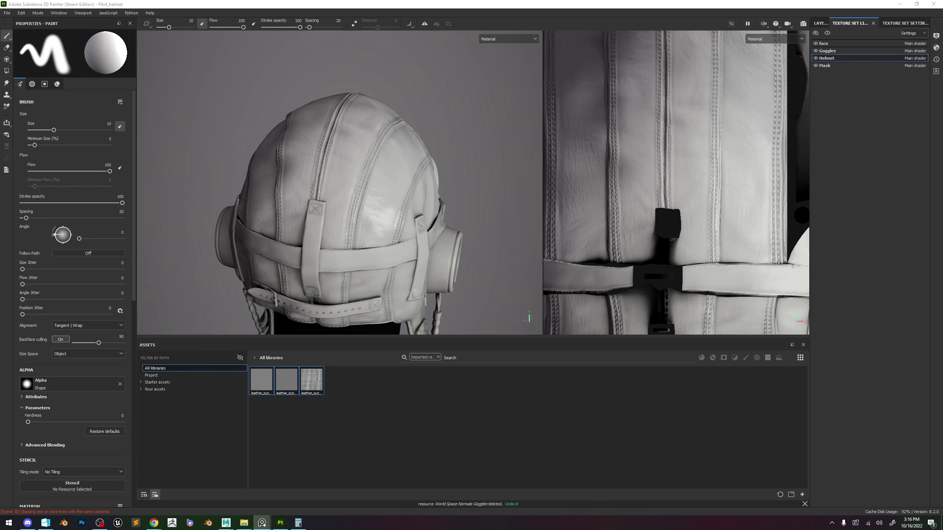
pyautogui.rightClick(629, 206)
pyautogui.moveTo(687, 332)
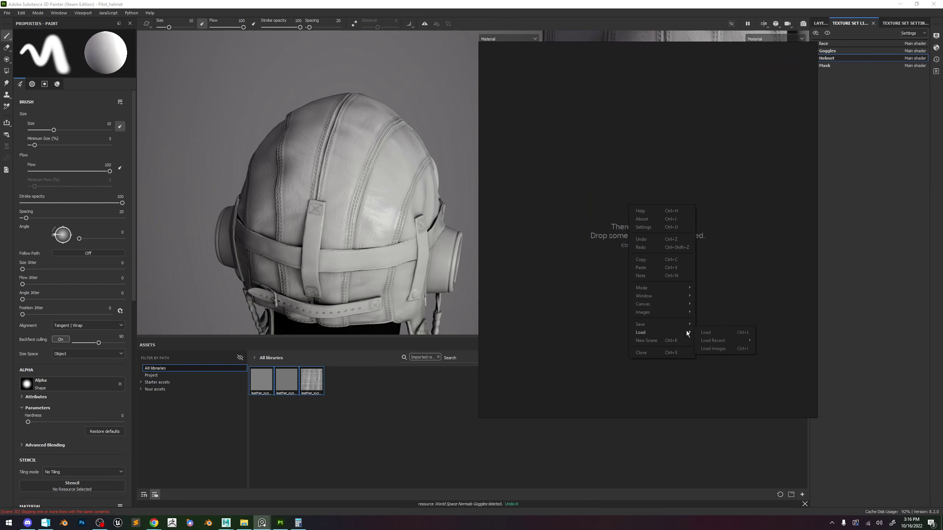
pyautogui.click(611, 254)
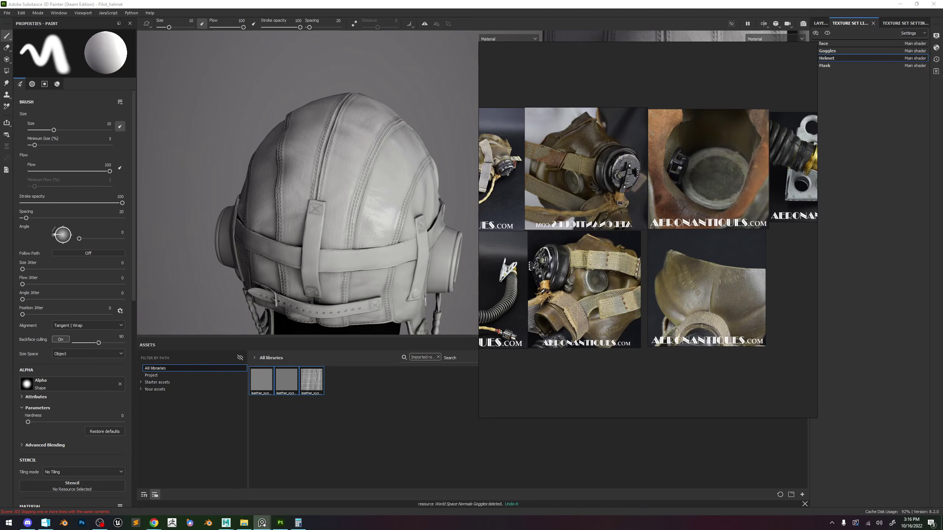
# Frame the close-up of the brown leather and metal snap on the reference board, shrink its window and place it beside the helmet model.
pyautogui.scroll(-4, 591, 141)
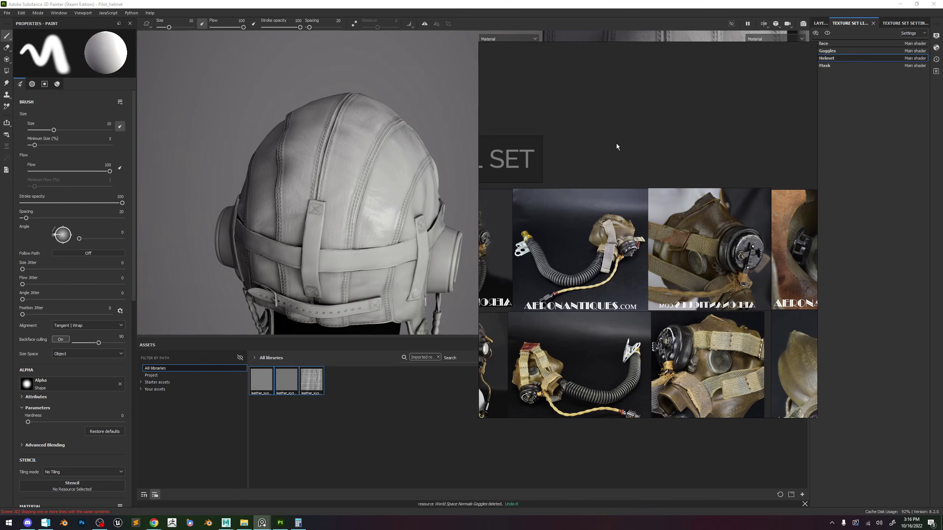
pyautogui.scroll(2, 493, 220)
pyautogui.scroll(-6, 538, 223)
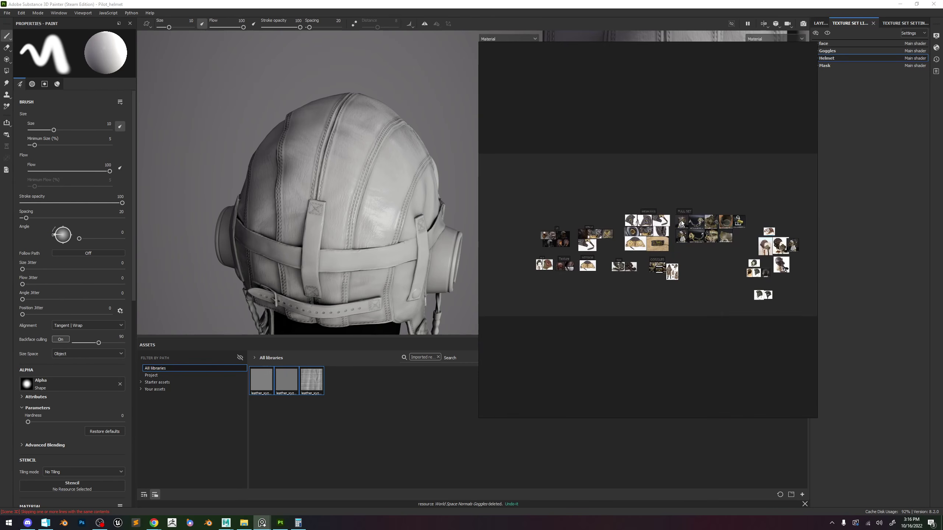
pyautogui.scroll(6, 596, 228)
pyautogui.scroll(5, 596, 228)
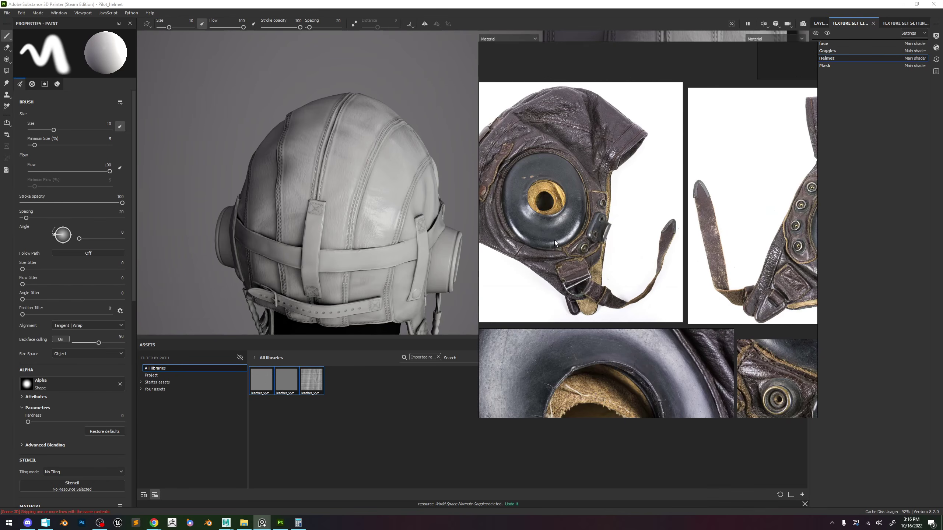
pyautogui.scroll(6, 635, 250)
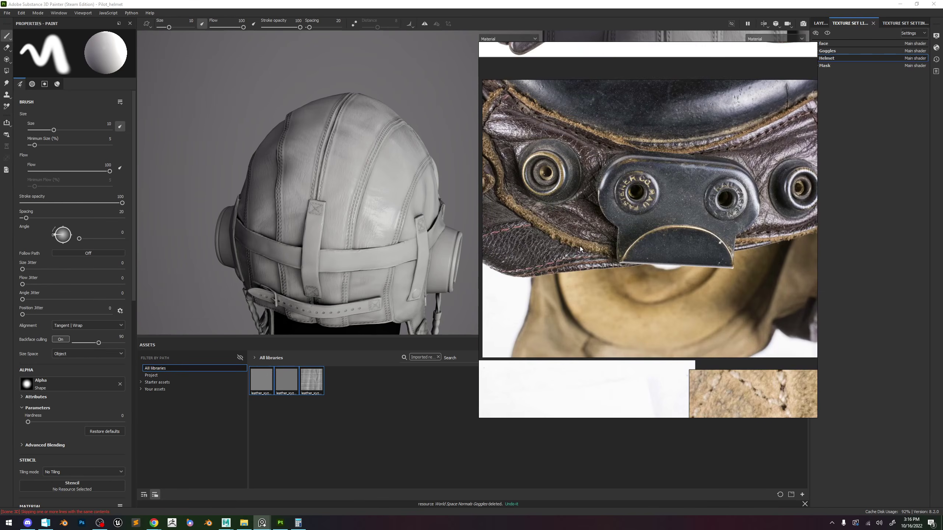
pyautogui.moveTo(816, 418); pyautogui.dragTo(684, 253)
pyautogui.moveTo(617, 173); pyautogui.dragTo(221, 162)
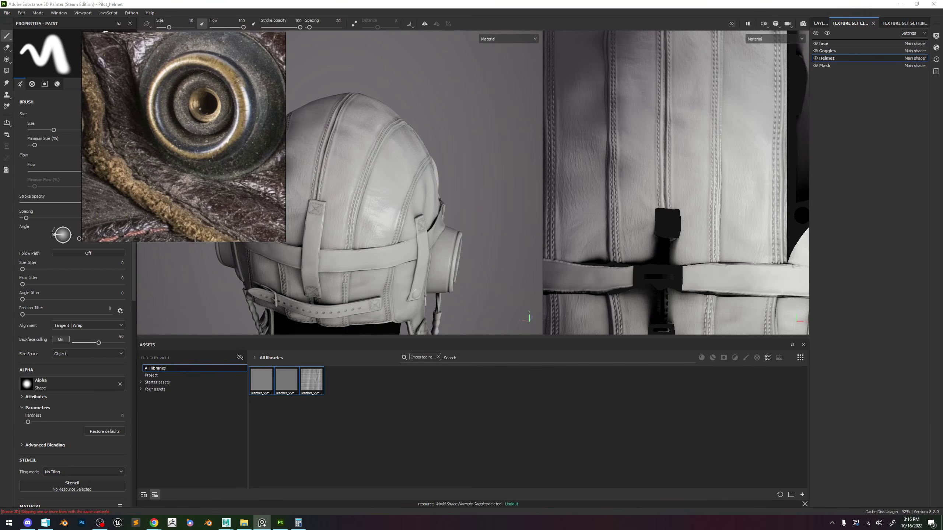
pyautogui.keyDown('alt'); pyautogui.moveTo(372, 186); pyautogui.dragTo(320, 186); pyautogui.keyUp('alt')
pyautogui.scroll(-3, 171, 152)
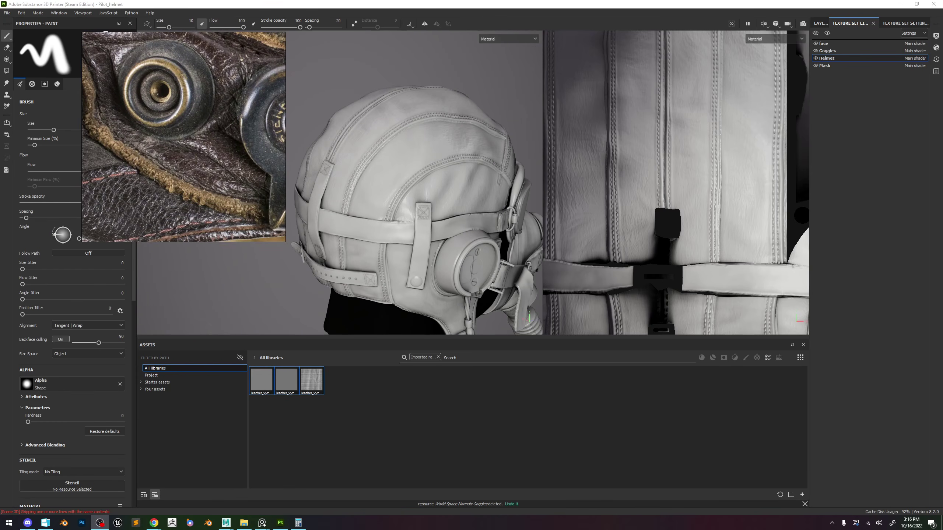
# Delete Layer 1 from the Helmet texture set and add a fill layer instead.
pyautogui.click(821, 23)
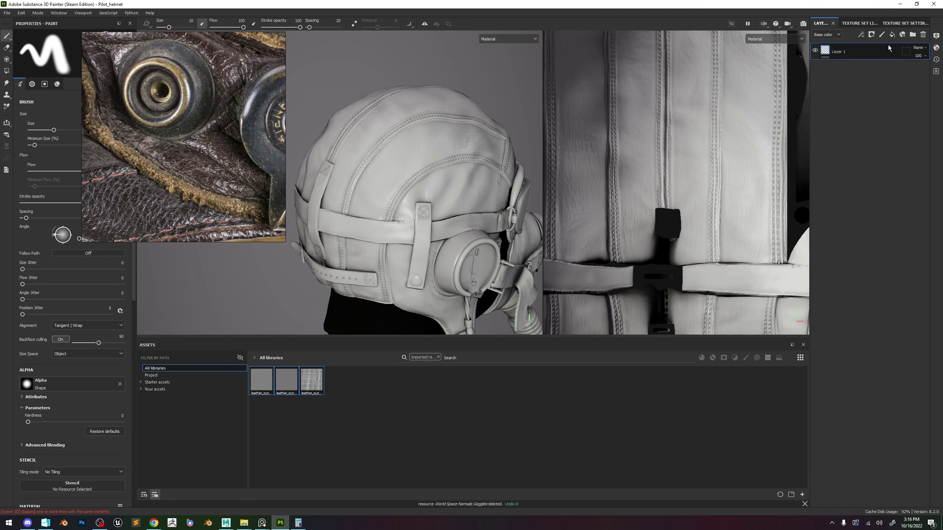
pyautogui.press('Delete')
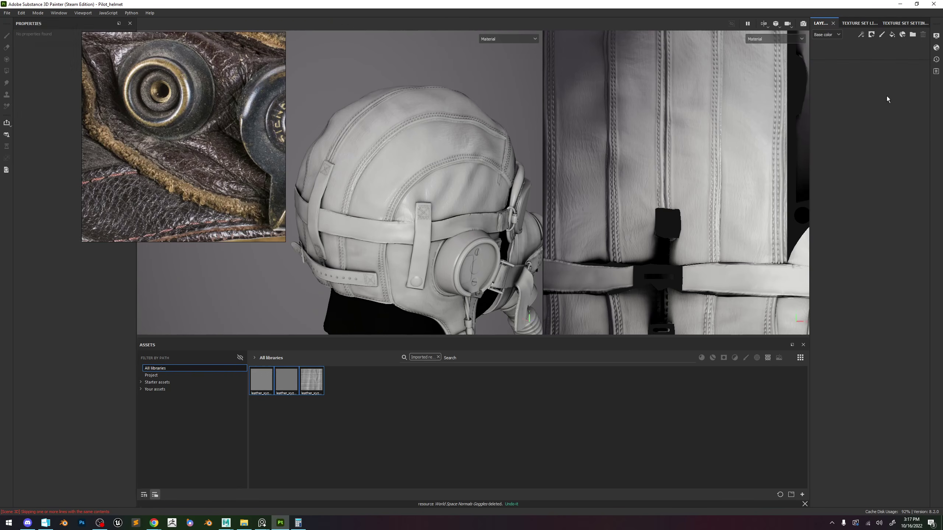
pyautogui.click(893, 35)
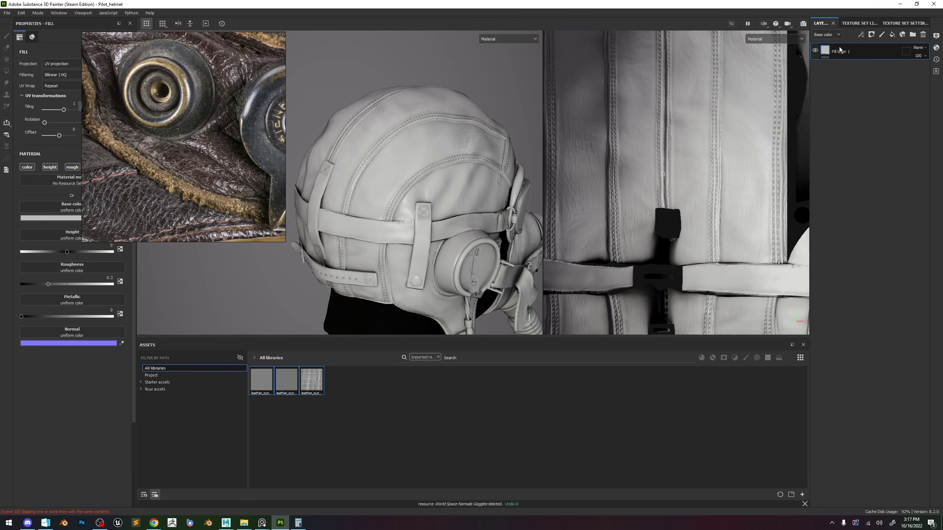
# Group the fill layer in a folder named Base Values.
pyautogui.hotkey('ctrl', 'g')
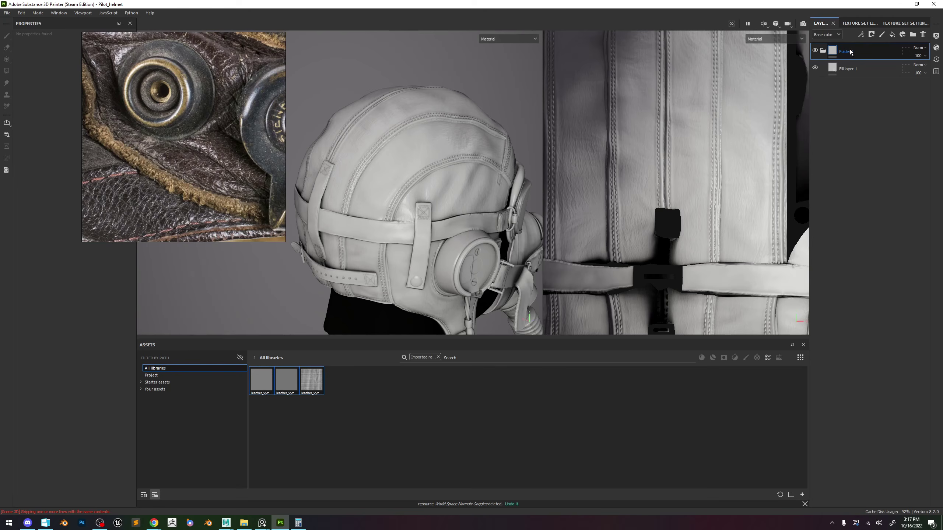
pyautogui.doubleClick(851, 51)
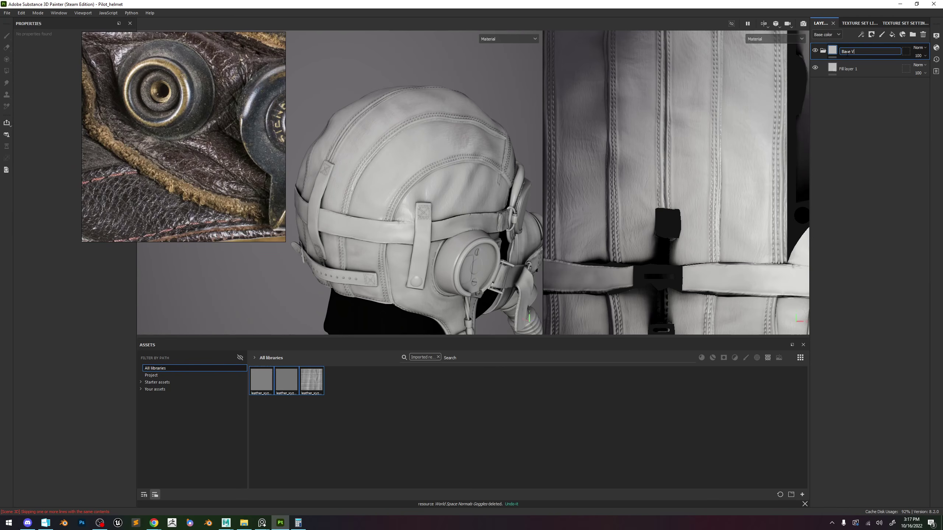
pyautogui.press('Return')
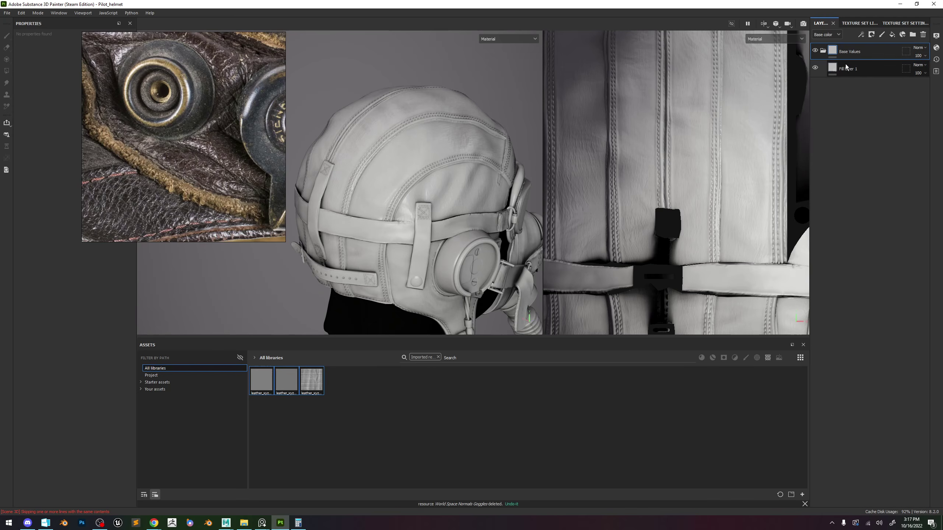
# Sample the dark brown leather in the reference photo as Fill layer 1's base color and set its roughness to about 0.67.
pyautogui.click(849, 69)
pyautogui.moveTo(168, 107); pyautogui.dragTo(210, 107)
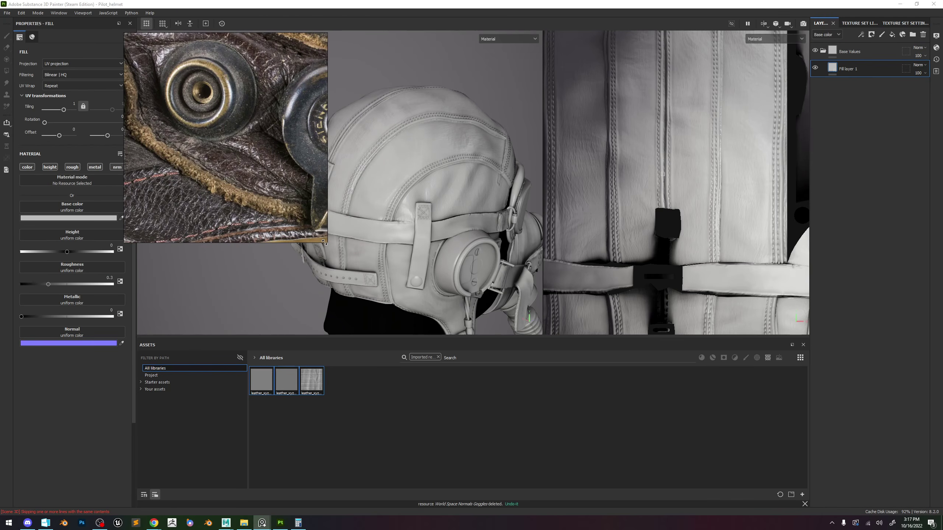
pyautogui.moveTo(324, 242); pyautogui.dragTo(274, 177)
pyautogui.click(122, 218)
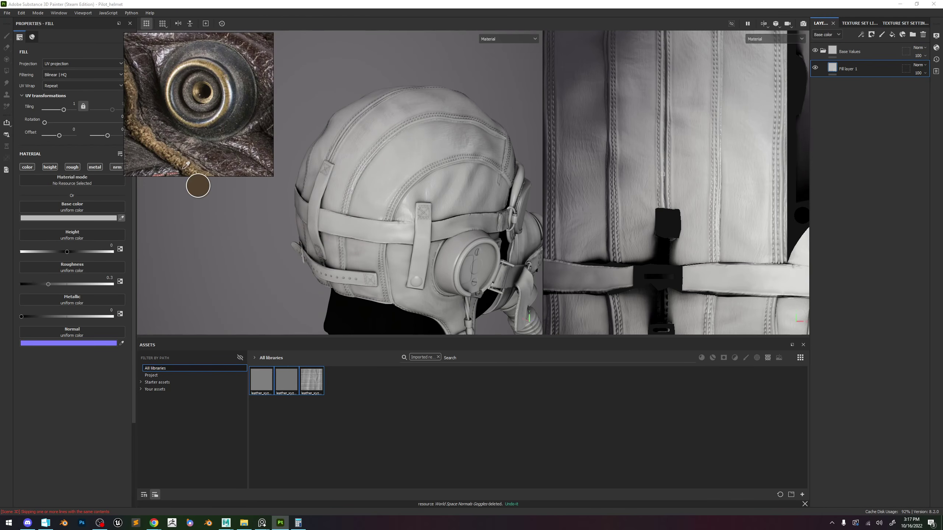
pyautogui.click(259, 142)
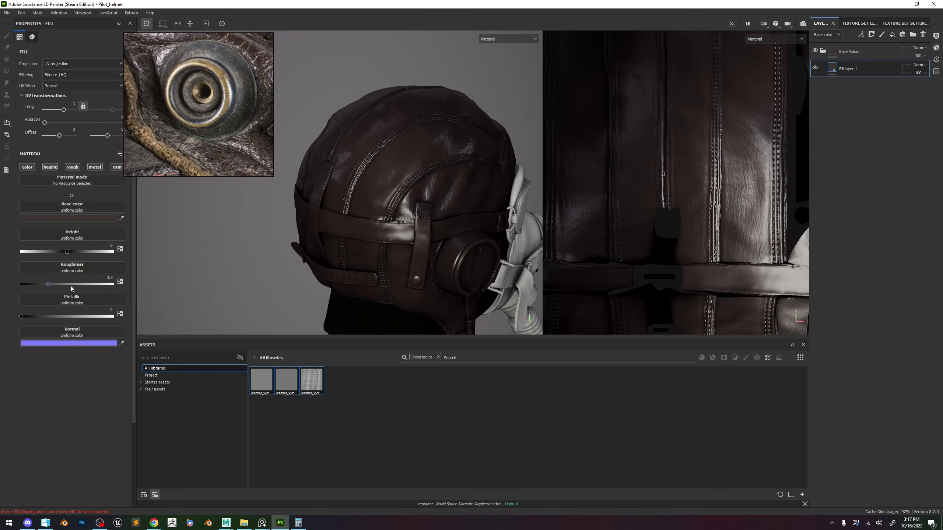
pyautogui.moveTo(72, 284)
pyautogui.mouseDown()
pyautogui.moveTo(91, 285)
pyautogui.moveTo(80, 285)
pyautogui.mouseUp()
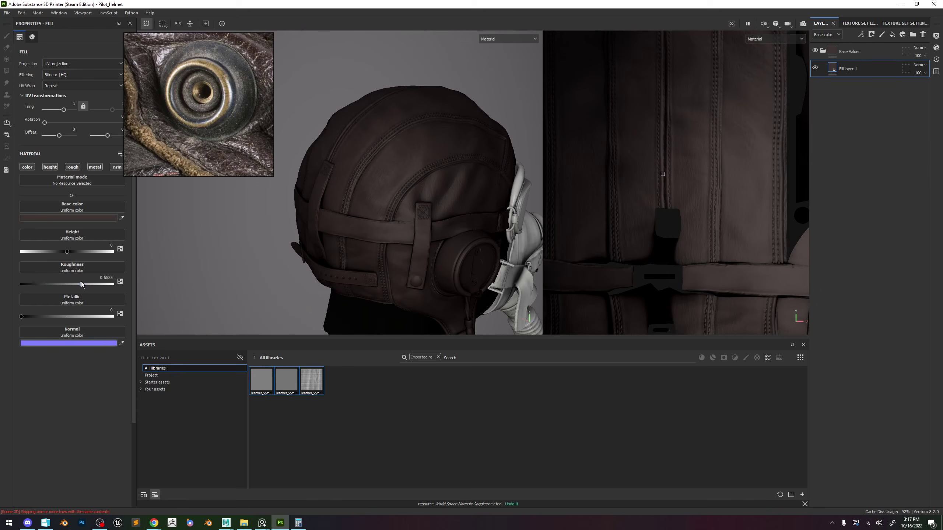
pyautogui.keyDown('alt'); pyautogui.moveTo(461, 182); pyautogui.dragTo(348, 170); pyautogui.keyUp('alt')
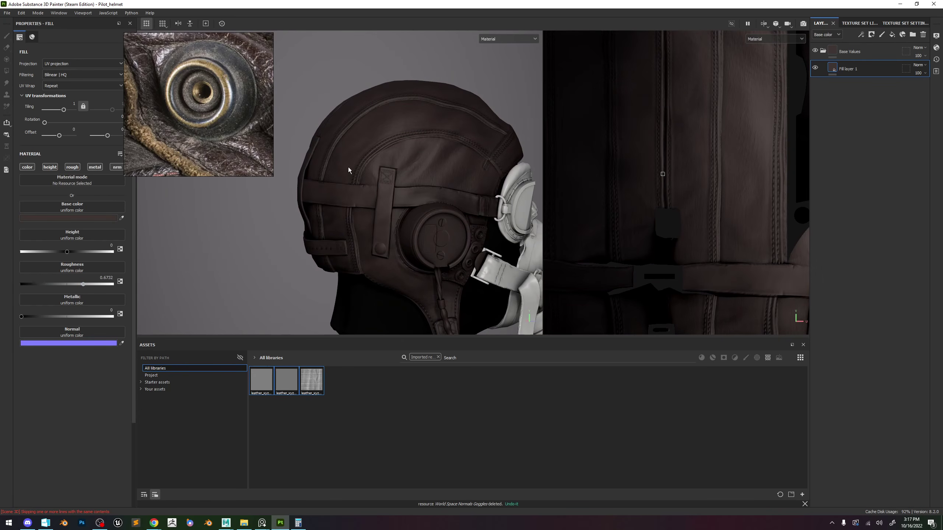
# Lighten Fill layer 1's brown base color by raising its HSV value to about 0.33.
pyautogui.click(92, 219)
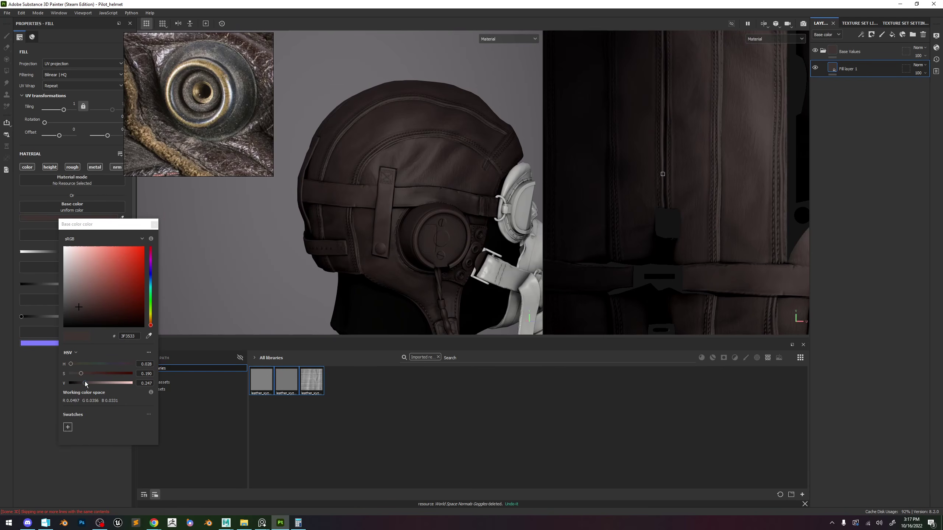
pyautogui.moveTo(85, 384)
pyautogui.mouseDown()
pyautogui.moveTo(81, 372)
pyautogui.moveTo(91, 383)
pyautogui.mouseUp()
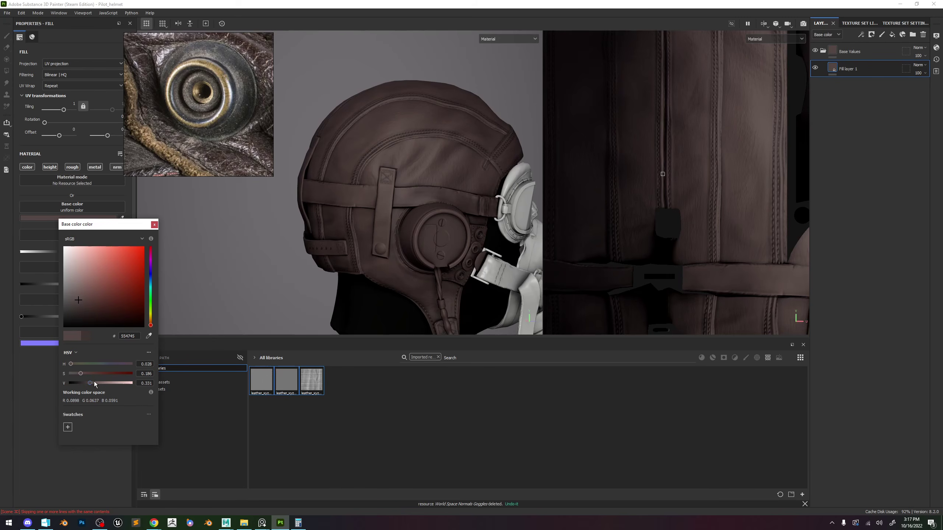
pyautogui.click(154, 224)
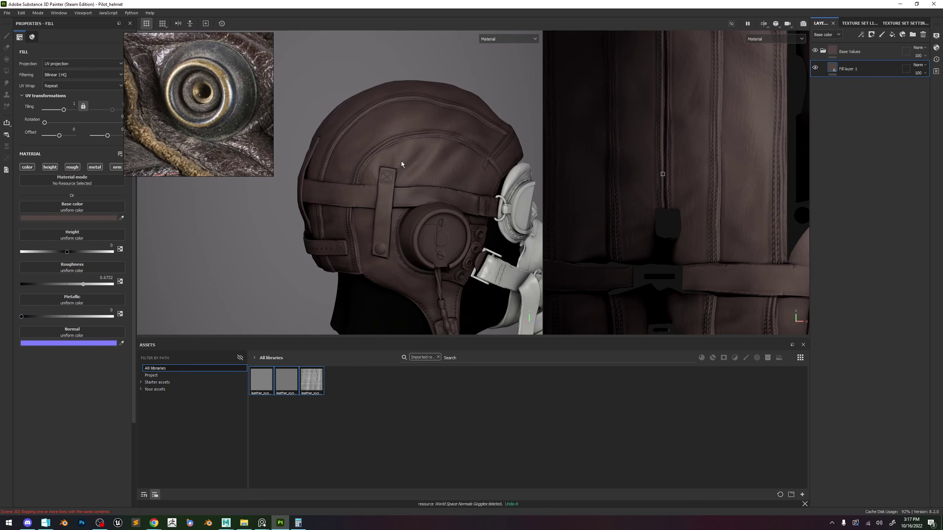
pyautogui.keyDown('alt'); pyautogui.moveTo(402, 163); pyautogui.dragTo(451, 147); pyautogui.keyUp('alt')
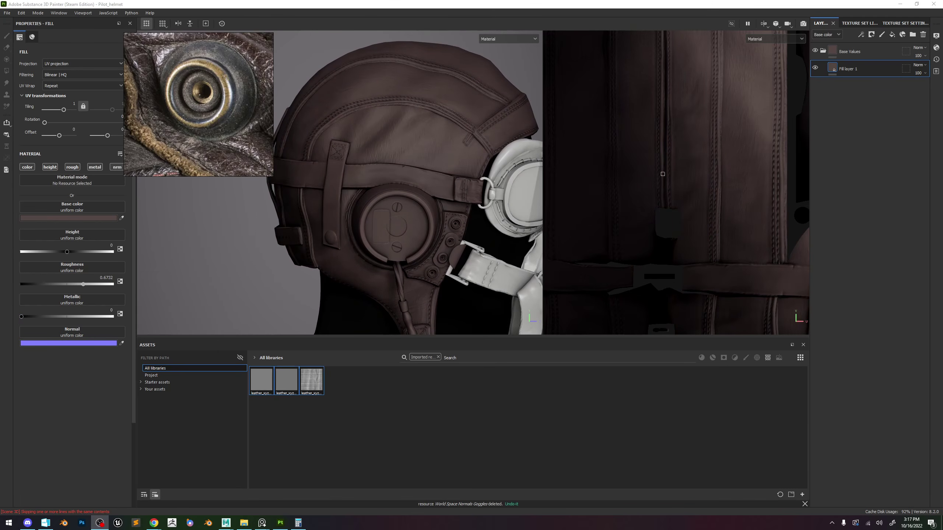
# Rename the fill layer as Base_Values and its parent folder as Base.
pyautogui.doubleClick(856, 70)
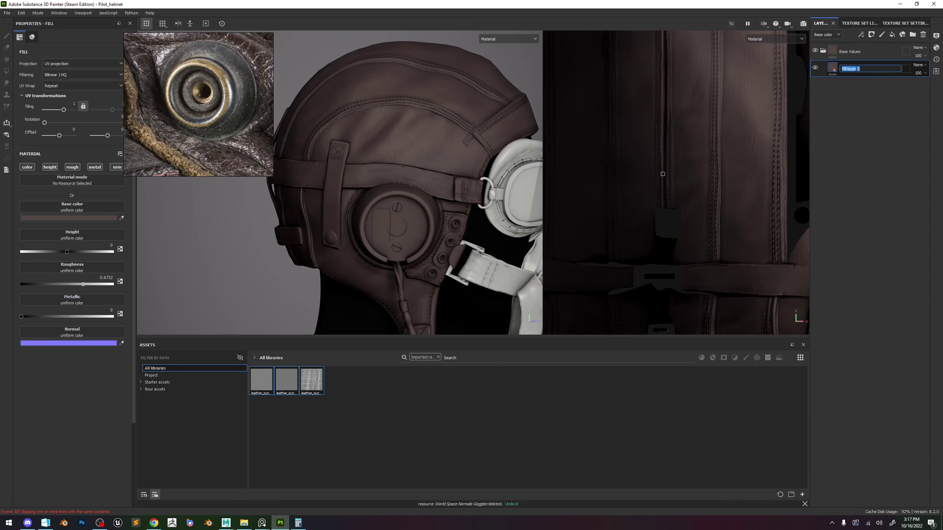
pyautogui.write('Base_Values')
pyautogui.press('Return')
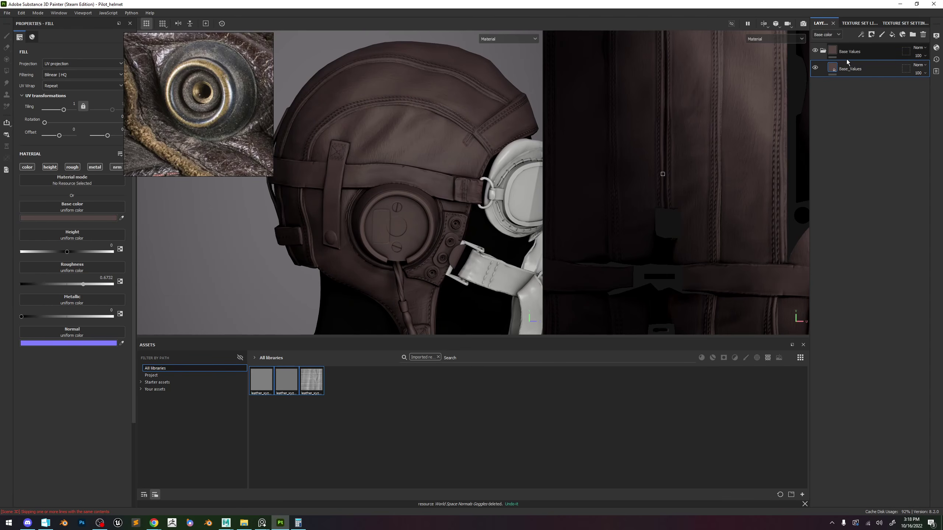
pyautogui.click(853, 54)
pyautogui.doubleClick(852, 53)
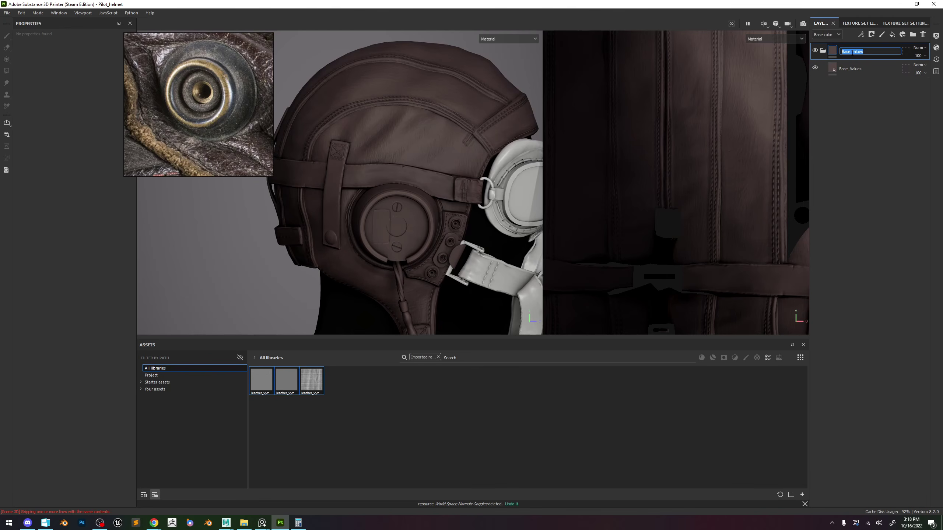
pyautogui.write('Base')
pyautogui.press('Return')
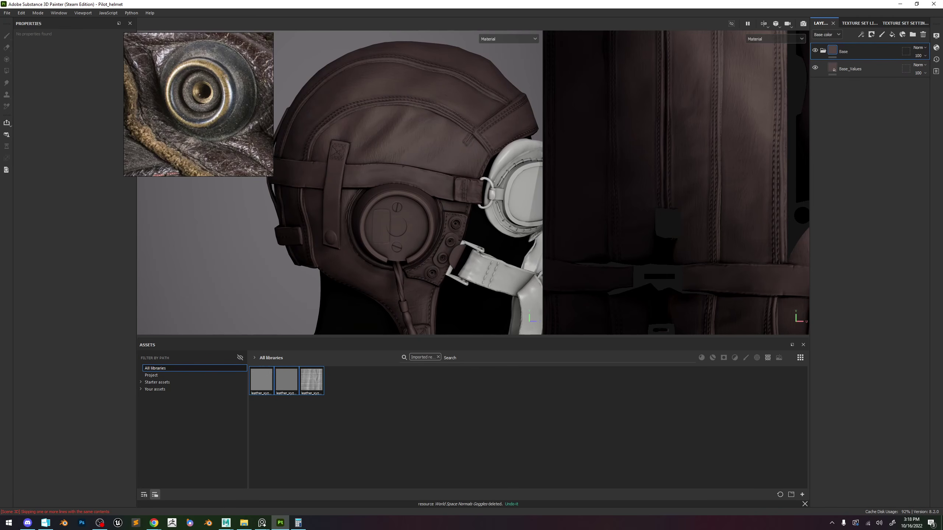
# Disable the normal channel on the Base_Values fill layer.
pyautogui.click(859, 76)
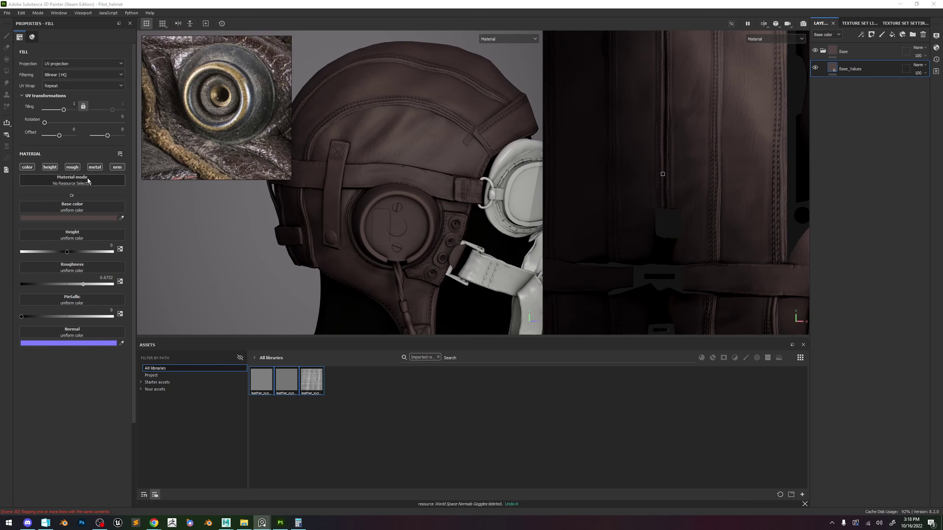
pyautogui.click(118, 167)
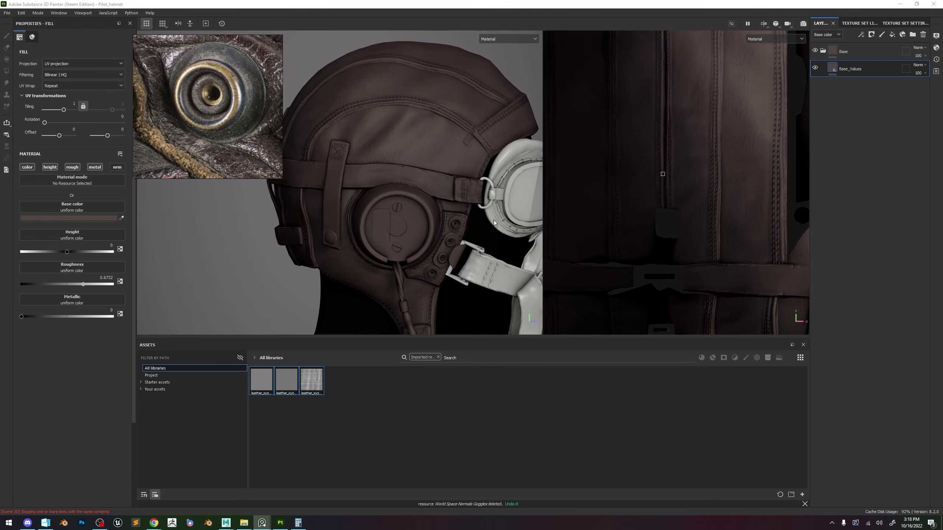
# Clear the imported resources filter, list the starter assets' effects and open them in their own assets tab.
pyautogui.click(140, 382)
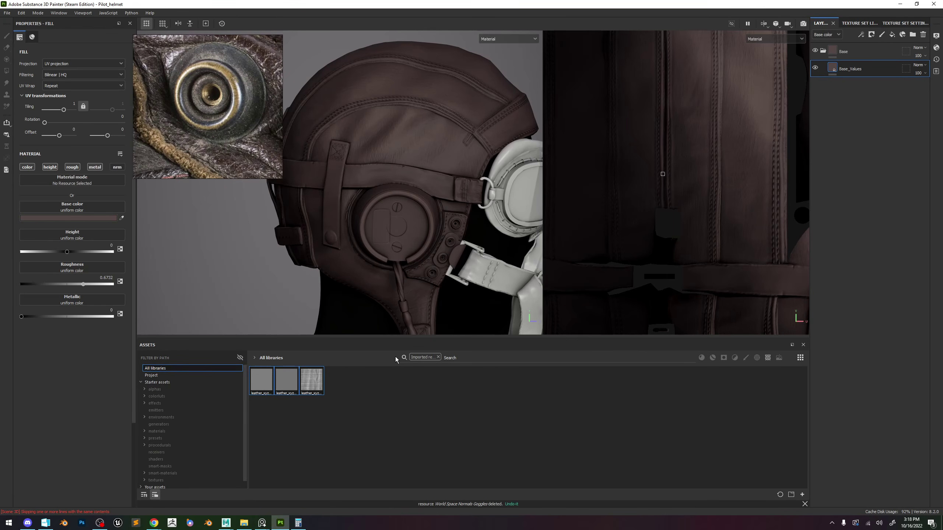
pyautogui.click(438, 358)
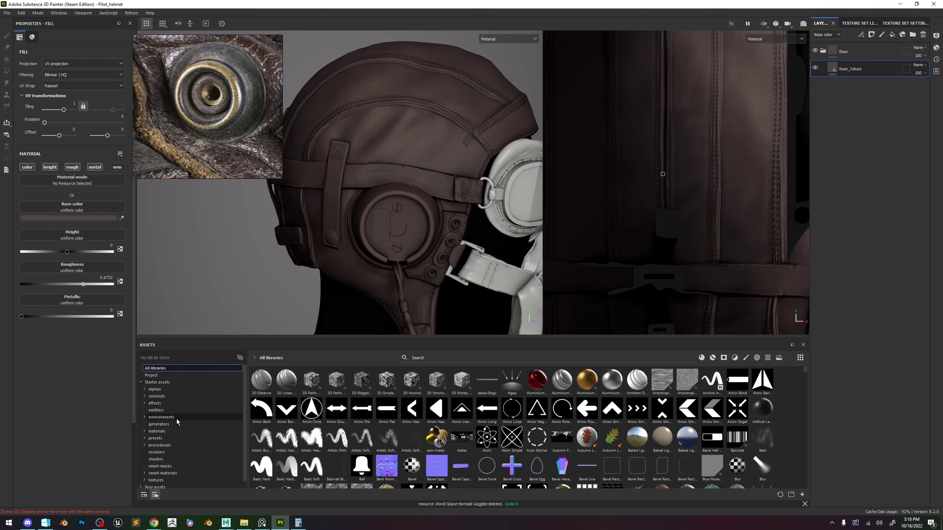
pyautogui.click(162, 437)
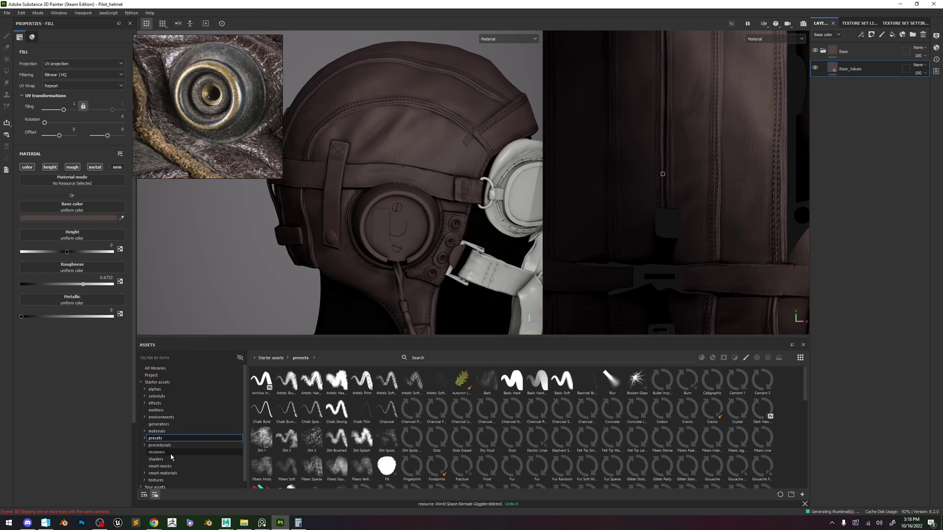
pyautogui.click(155, 403)
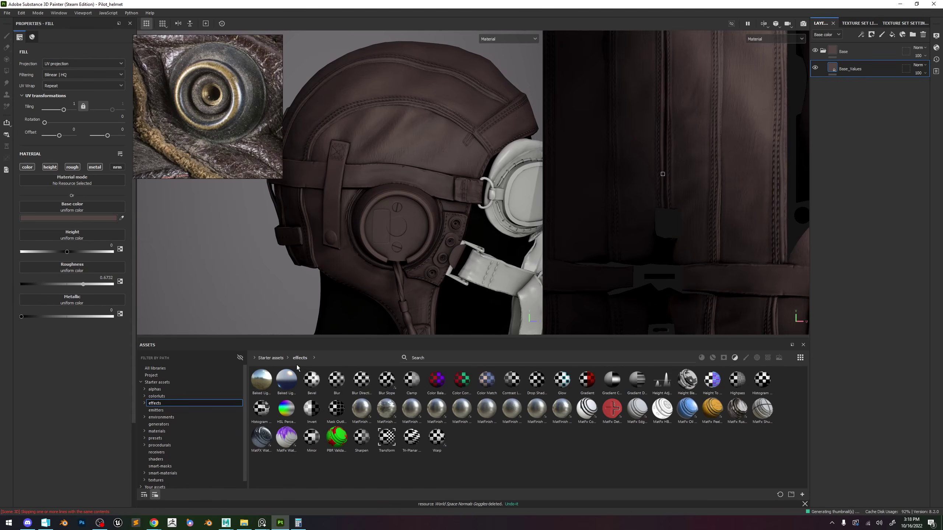
pyautogui.click(802, 494)
pyautogui.click(563, 362)
pyautogui.click(792, 496)
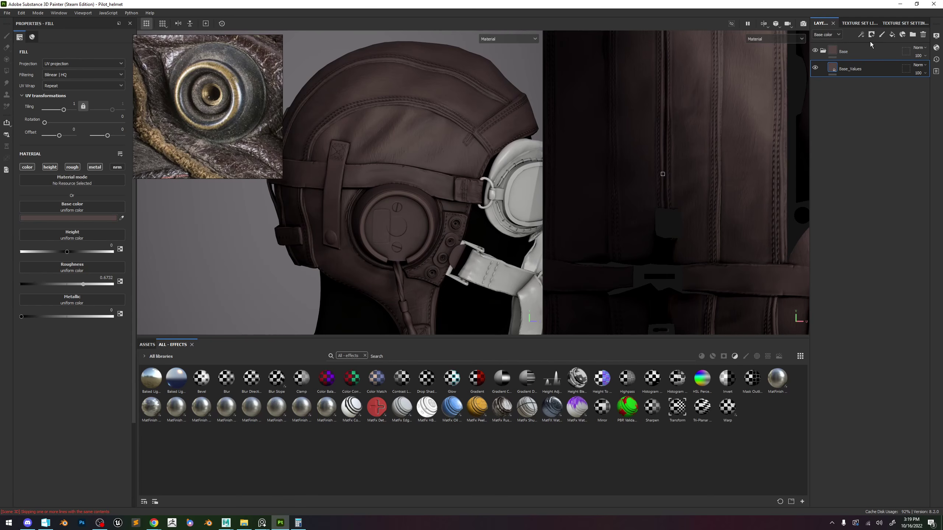
# Add the HSL Perceptive filter as a layer above Base_Values and group it in a folder named Variation.
pyautogui.moveTo(702, 378); pyautogui.dragTo(865, 81)
pyautogui.click(857, 70)
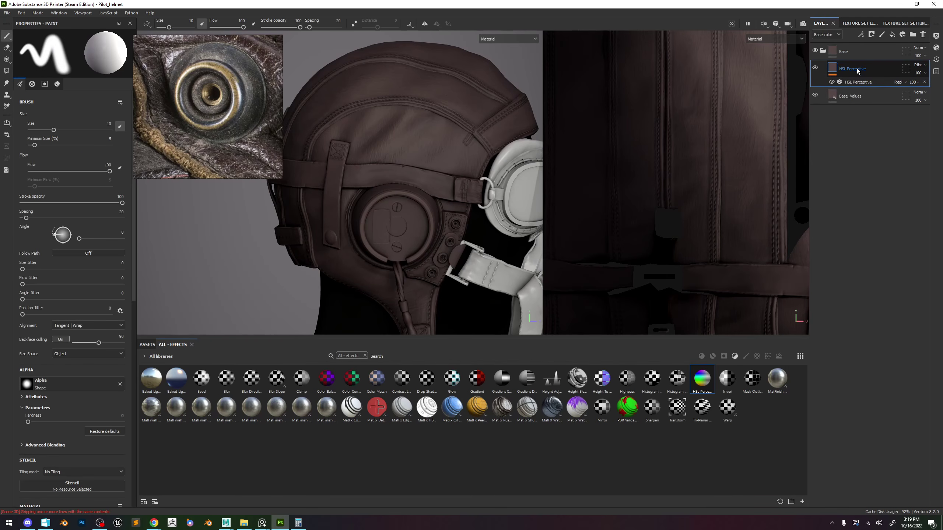
pyautogui.hotkey('ctrl', 'g')
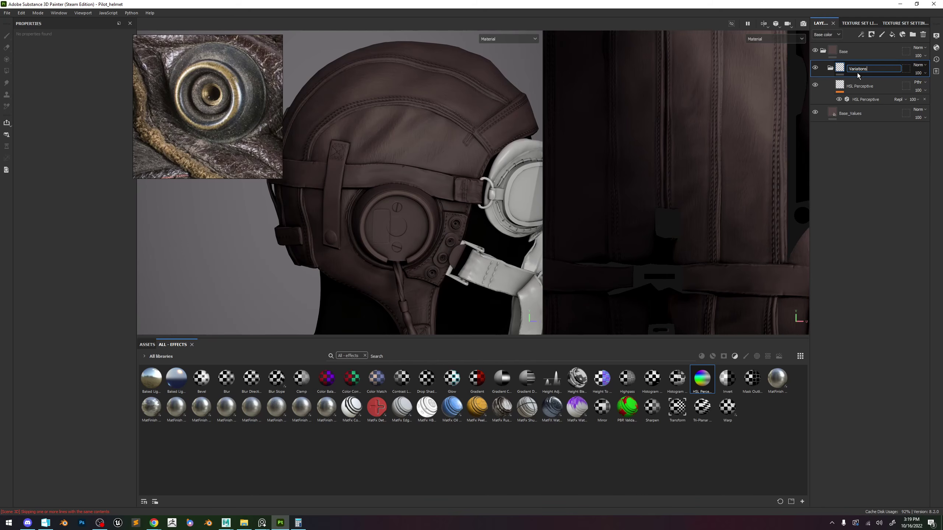
pyautogui.press('BackSpace')
pyautogui.press('Return')
# Lower the HSL Perceptive filter's lightness to about 0.38 and set the Variation folder's blending mode to Passthrough.
pyautogui.click(860, 86)
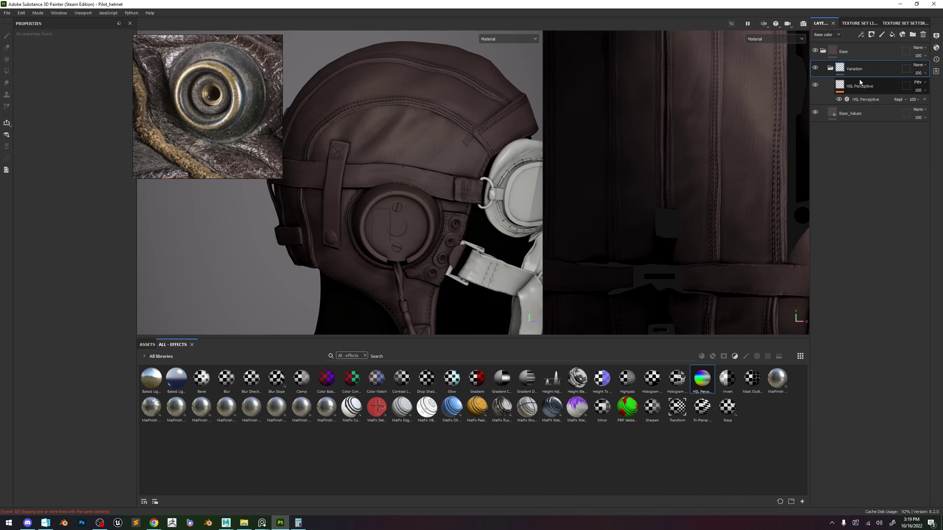
pyautogui.scroll(3, 425, 178)
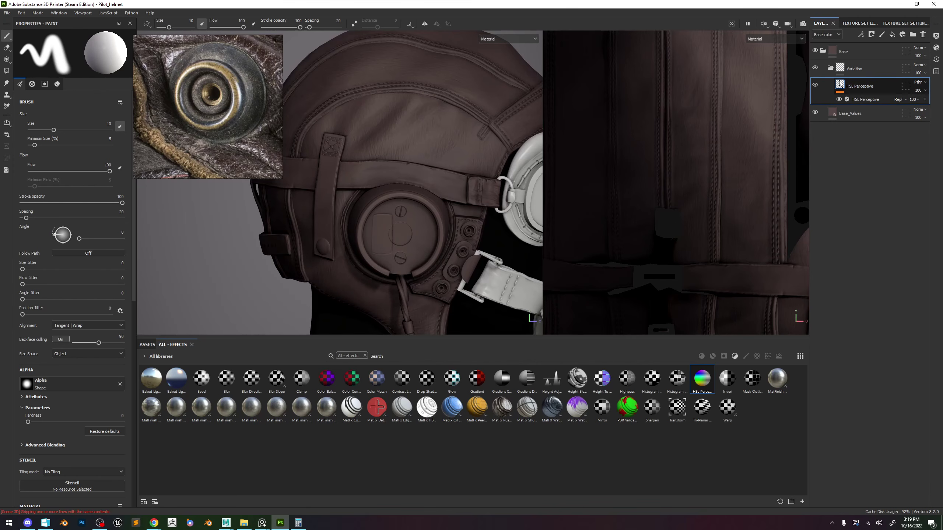
pyautogui.click(865, 99)
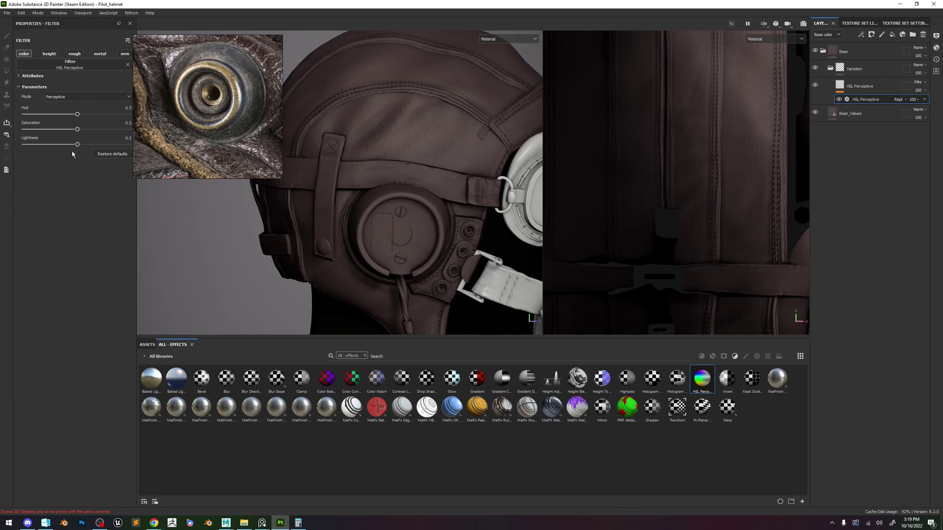
pyautogui.moveTo(78, 144); pyautogui.dragTo(66, 144)
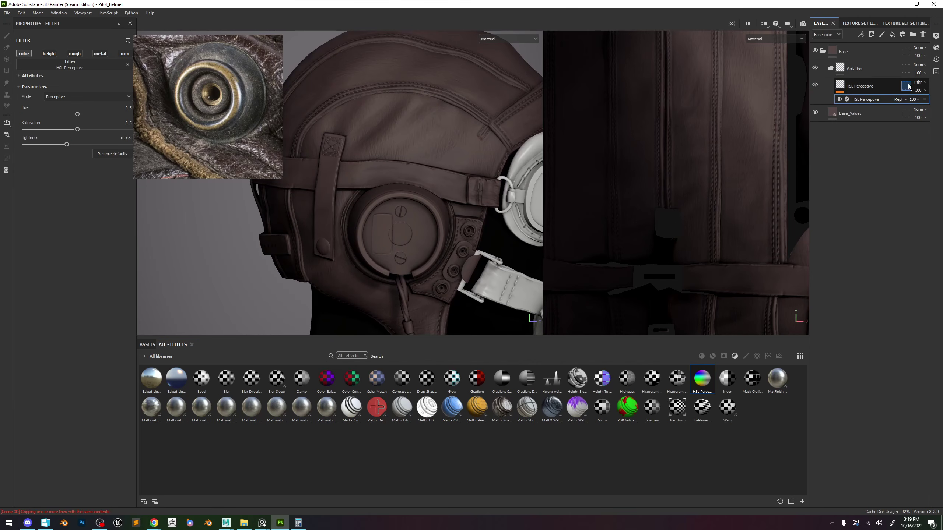
pyautogui.click(919, 65)
pyautogui.click(914, 82)
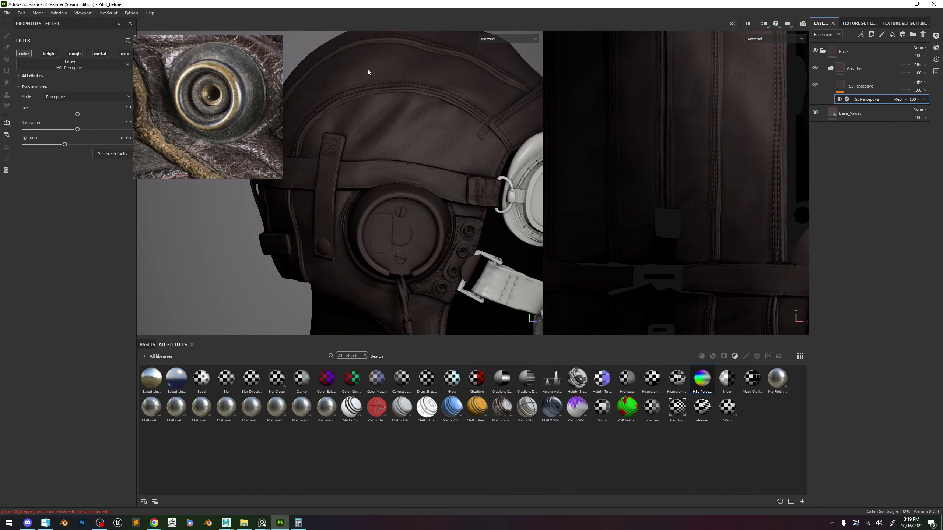
pyautogui.scroll(2, 452, 136)
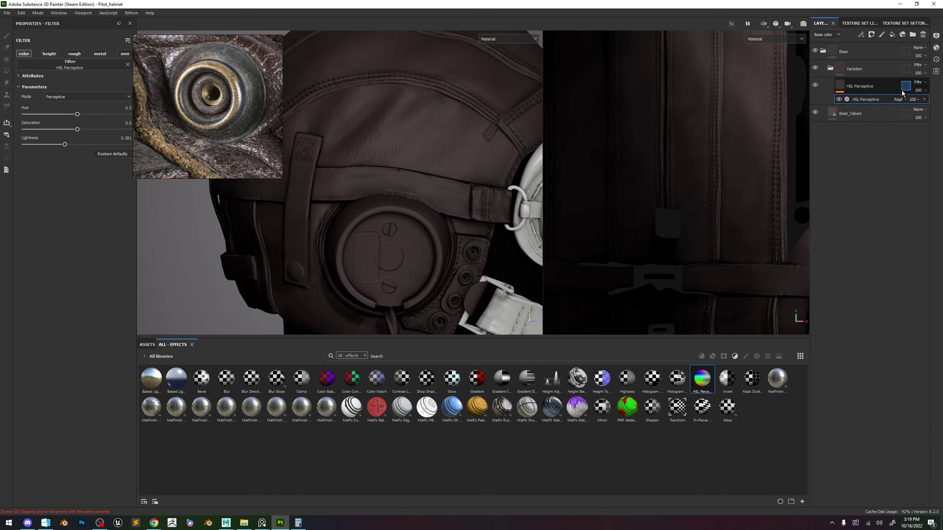
# Rename the HSL Perceptive layer in the Variation folder as Darken.
pyautogui.doubleClick(865, 86)
pyautogui.write('Darken')
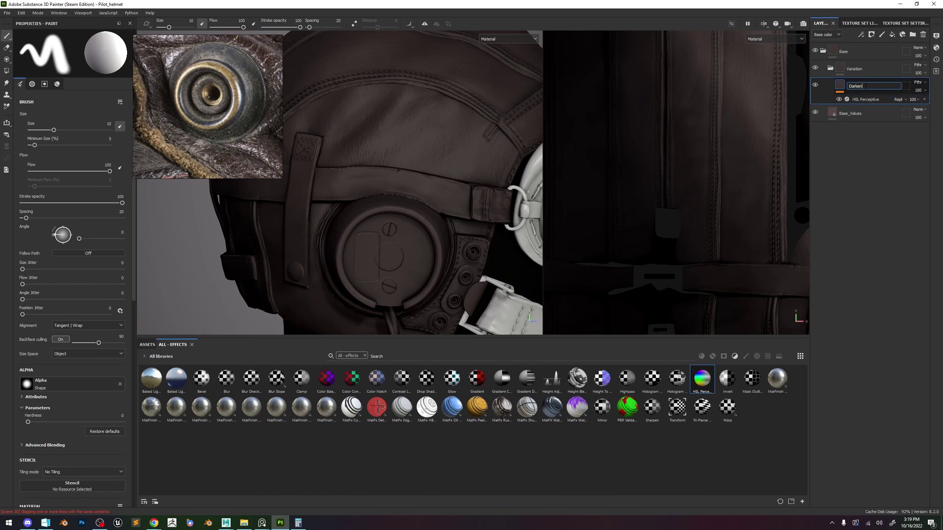
pyautogui.press('Return')
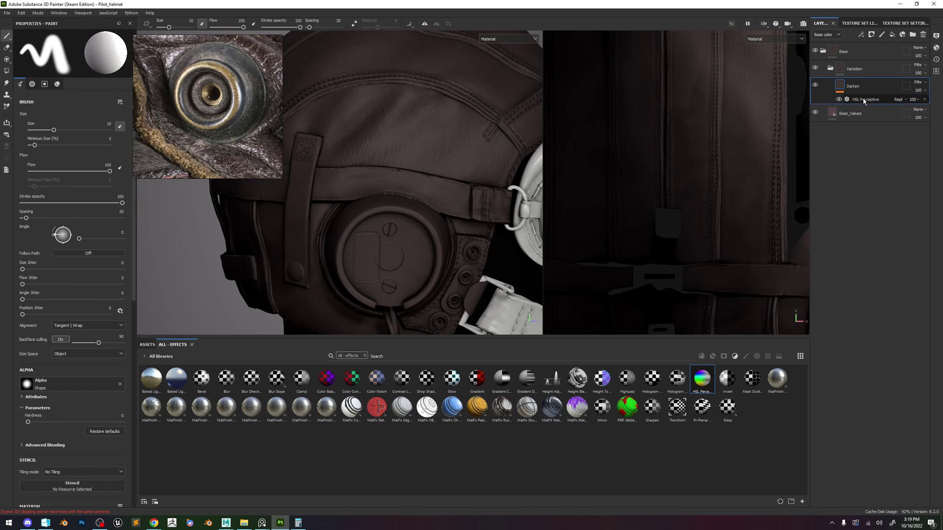
# Give the Darken layer a black mask and add a fill effect to that mask.
pyautogui.click(865, 100)
pyautogui.moveTo(374, 206); pyautogui.dragTo(385, 222, button='middle')
pyautogui.rightClick(854, 86)
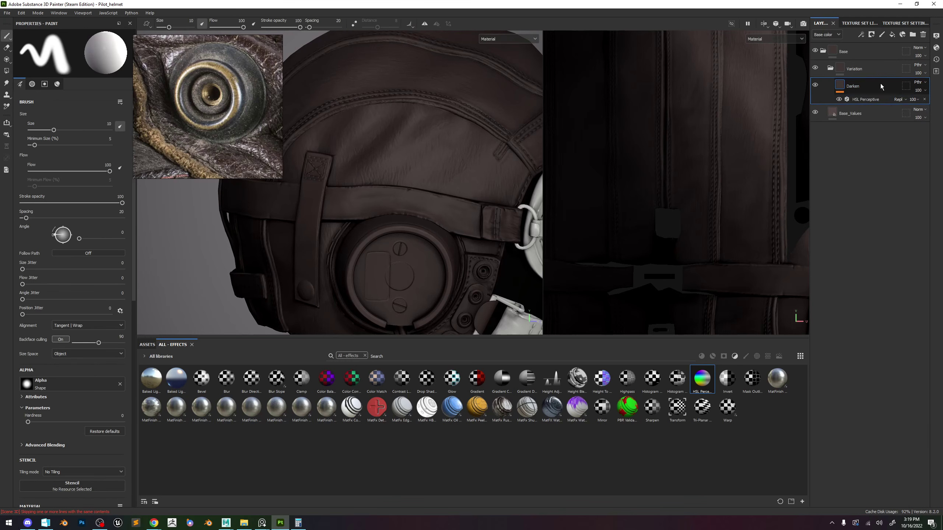
pyautogui.click(891, 97)
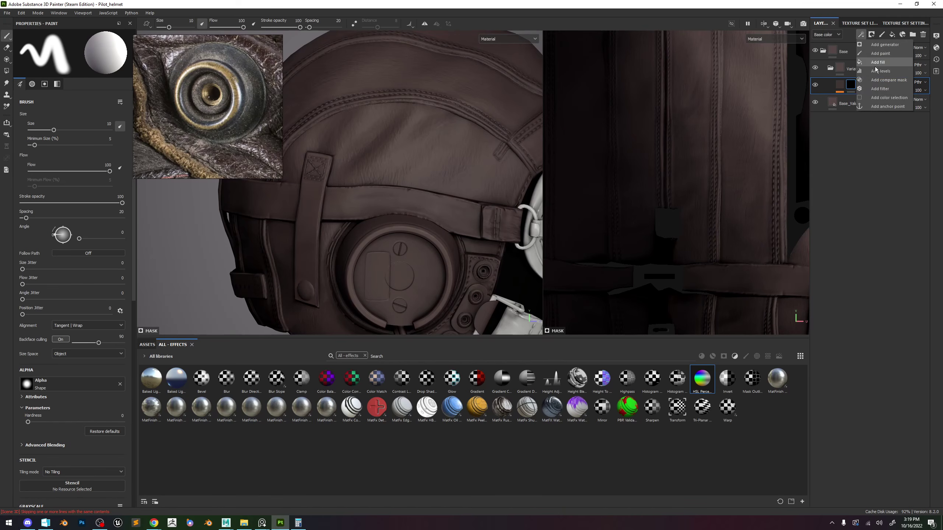
pyautogui.click(892, 34)
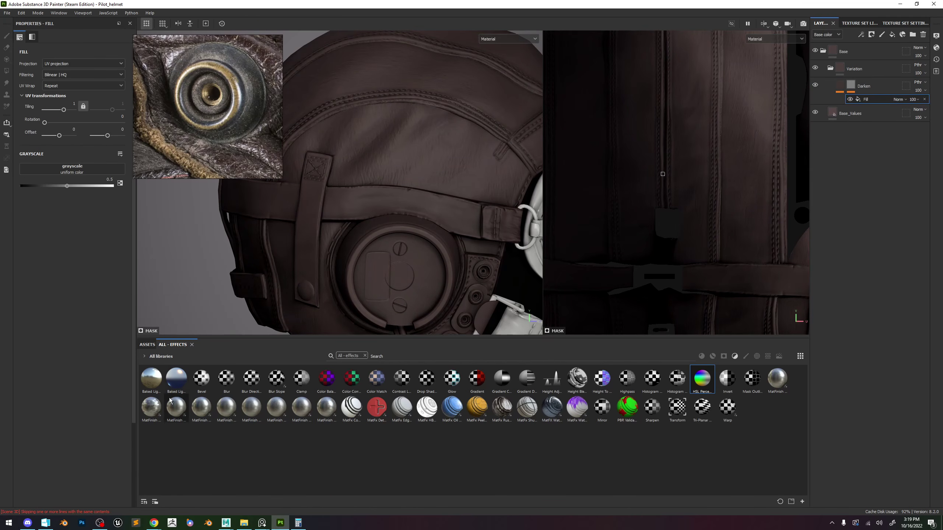
# List the Noises category of the starter procedurals and open it in its own assets tab.
pyautogui.click(147, 344)
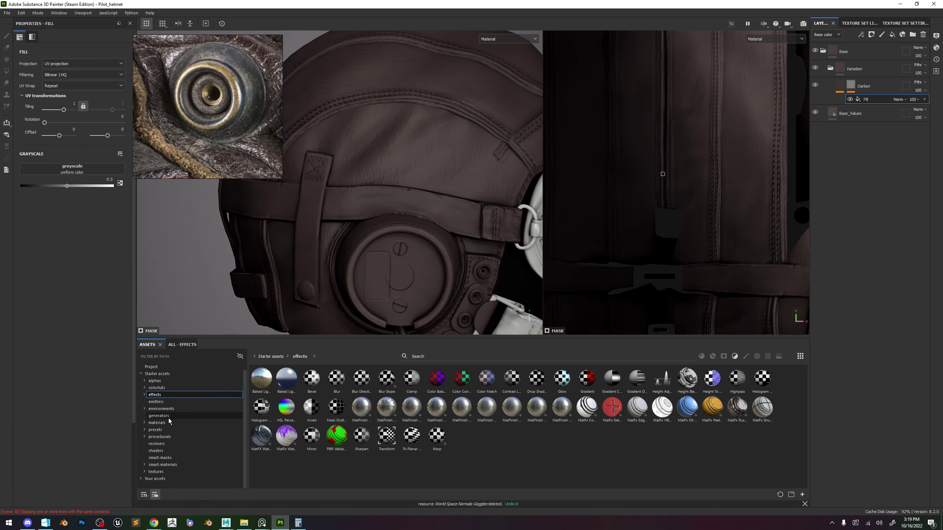
pyautogui.click(152, 436)
pyautogui.scroll(-3, 180, 415)
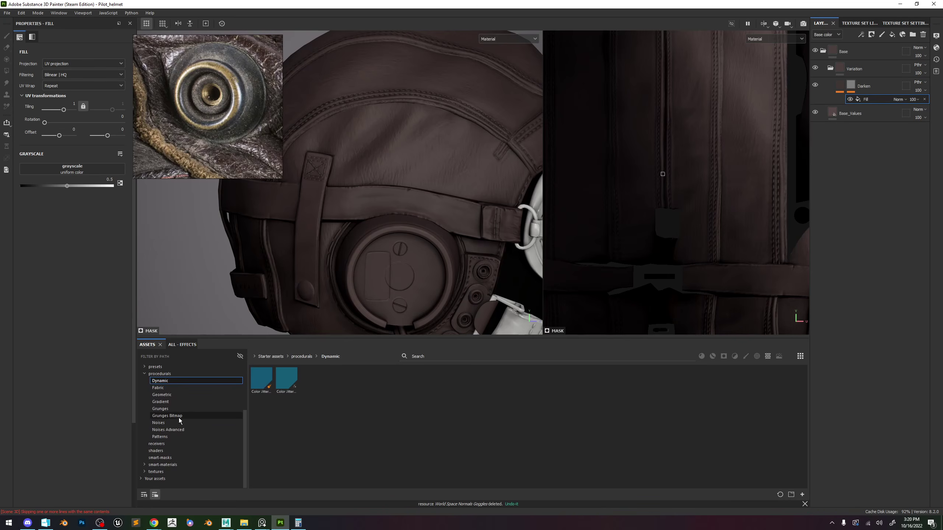
pyautogui.click(177, 430)
pyautogui.doubleClick(158, 423)
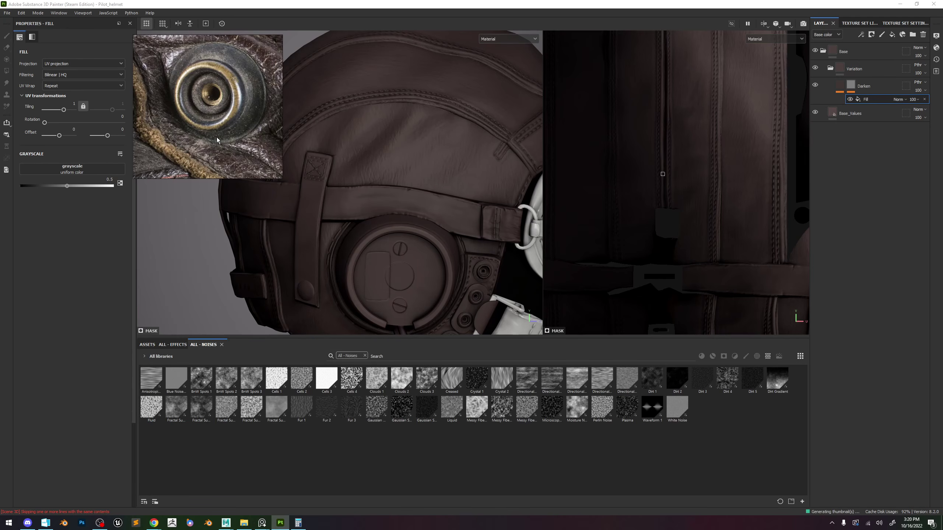
# Reframe the reference board to examine the wider photo of worn brown leather around the two metal snaps.
pyautogui.moveTo(197, 84); pyautogui.dragTo(232, 122, button='right')
pyautogui.rightClick(232, 122)
pyautogui.click(232, 120)
pyautogui.scroll(-4, 233, 120)
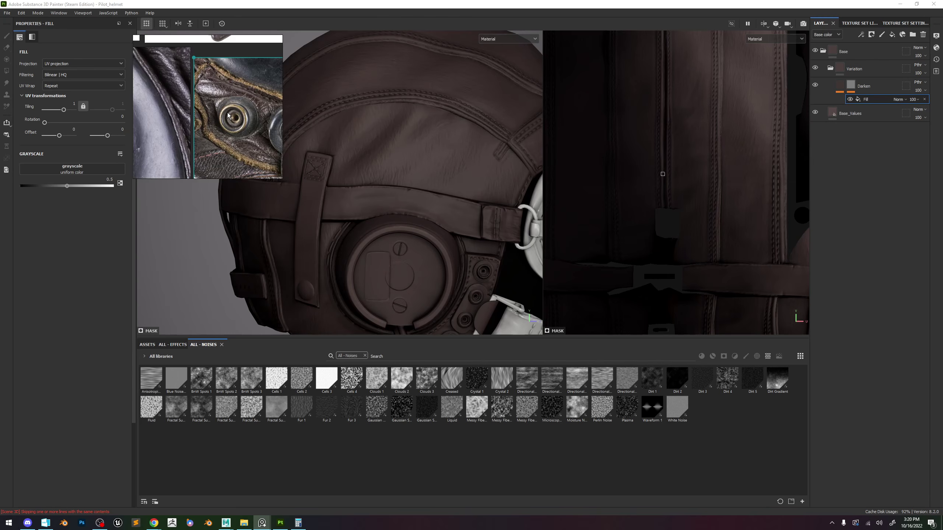
pyautogui.moveTo(233, 120); pyautogui.dragTo(203, 106, button='middle')
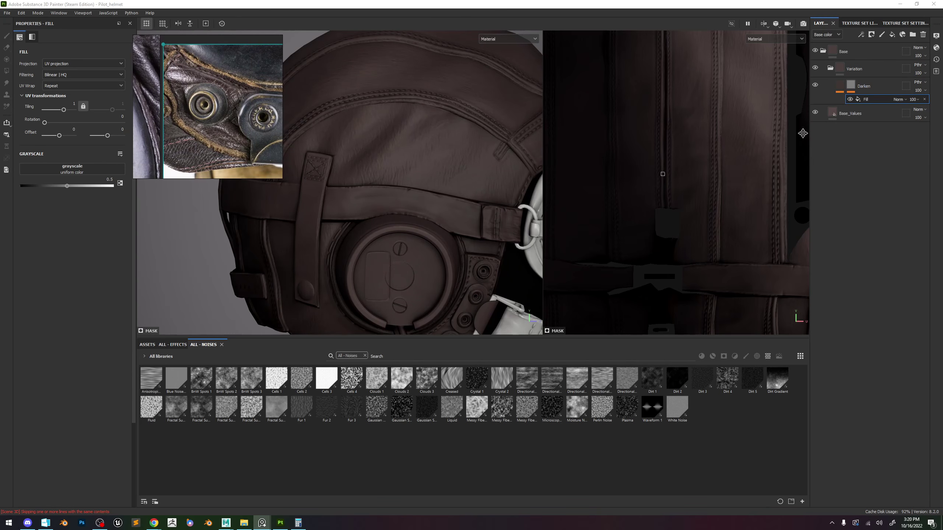
# Assign the Clouds 2 noise to the Darken mask's fill and set its projection to Tri-planar.
pyautogui.moveTo(390, 381); pyautogui.dragTo(102, 175)
pyautogui.click(111, 64)
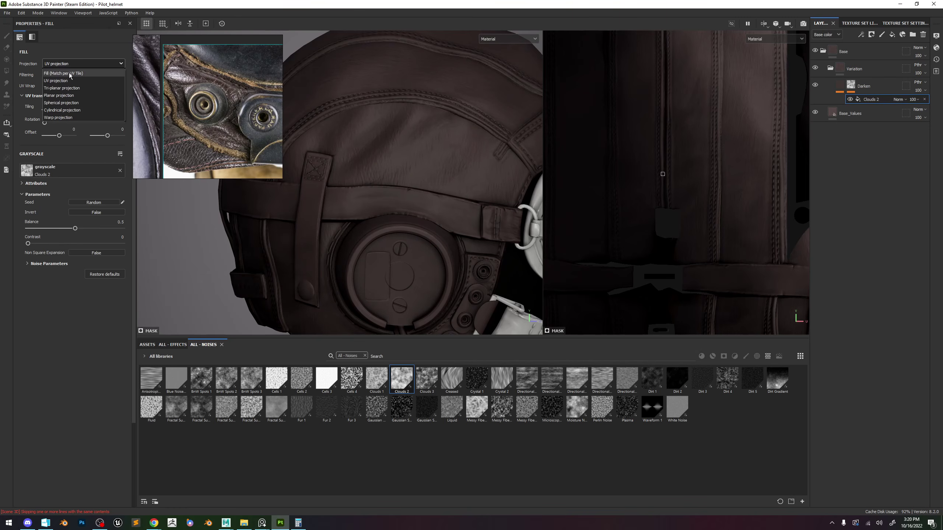
pyautogui.click(70, 89)
# Show only the base color channel to examine the cloud variation on the side of the helmet.
pyautogui.keyDown('alt'); pyautogui.moveTo(445, 173); pyautogui.dragTo(400, 153, button='right'); pyautogui.keyUp('alt')
pyautogui.keyDown('alt'); pyautogui.moveTo(399, 154); pyautogui.dragTo(402, 147); pyautogui.keyUp('alt')
pyautogui.press('c')
pyautogui.scroll(2, 414, 156)
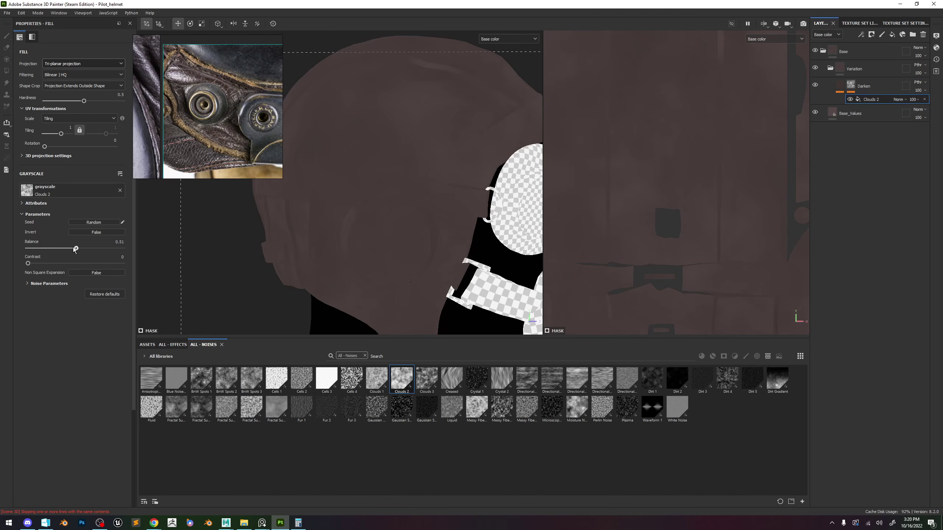
# Set the Darken mask's Clouds 2 noise to balance 0.28, contrast 0.12 and tiling 4.18.
pyautogui.moveTo(75, 248)
pyautogui.mouseDown()
pyautogui.moveTo(28, 248)
pyautogui.moveTo(48, 248)
pyautogui.moveTo(39, 263)
pyautogui.moveTo(55, 248)
pyautogui.mouseUp()
pyautogui.moveTo(61, 134); pyautogui.dragTo(64, 134)
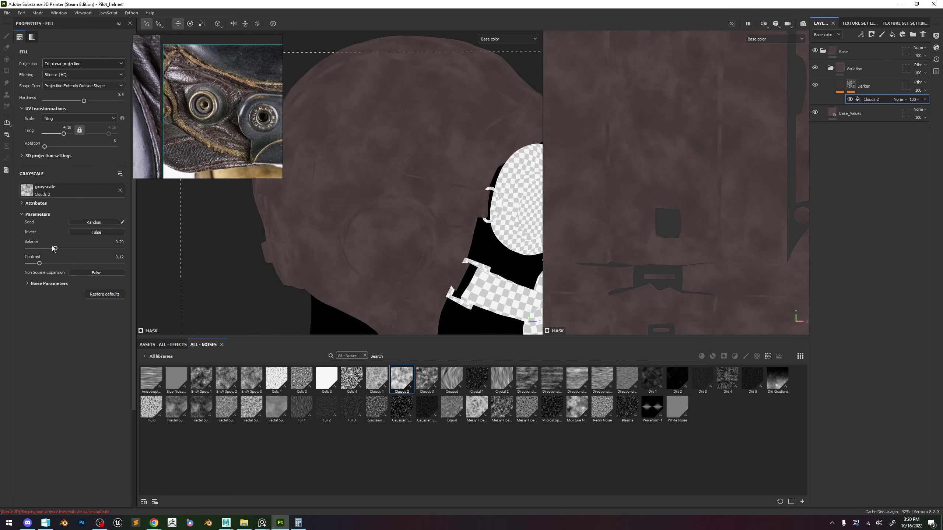
pyautogui.moveTo(54, 248)
pyautogui.mouseDown()
pyautogui.moveTo(40, 249)
pyautogui.moveTo(55, 248)
pyautogui.mouseUp()
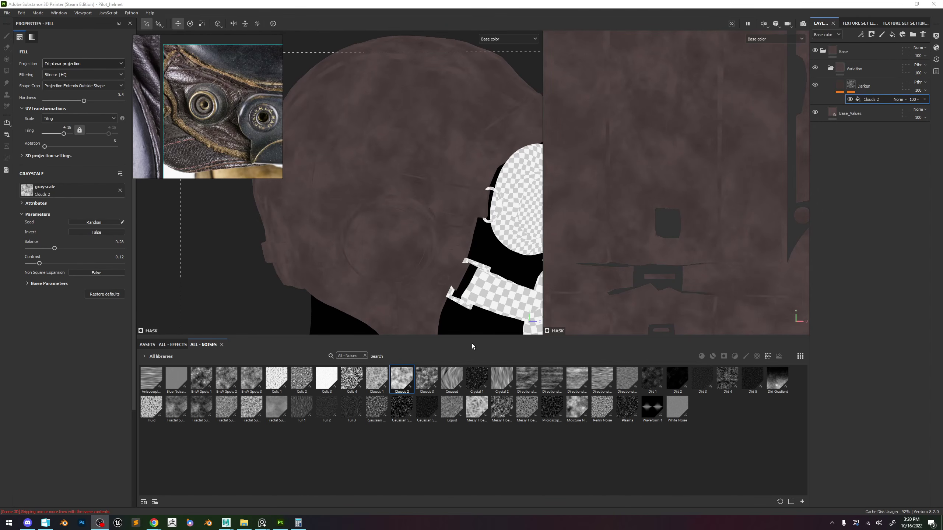
# Try the Clouds 3 noise in the Darken mask's fill with raised balance and contrast.
pyautogui.moveTo(427, 380); pyautogui.dragTo(81, 193)
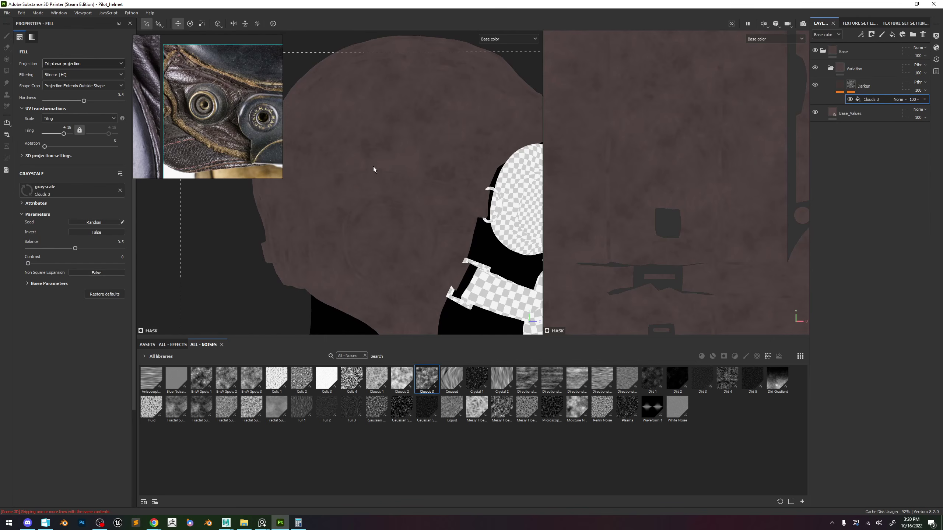
pyautogui.moveTo(74, 248); pyautogui.dragTo(86, 252)
pyautogui.moveTo(28, 263); pyautogui.dragTo(99, 263)
# Assign the Clouds 1 noise to the Darken mask's fill with balance 0.32 and tiling 1.19.
pyautogui.moveTo(376, 380); pyautogui.dragTo(94, 193)
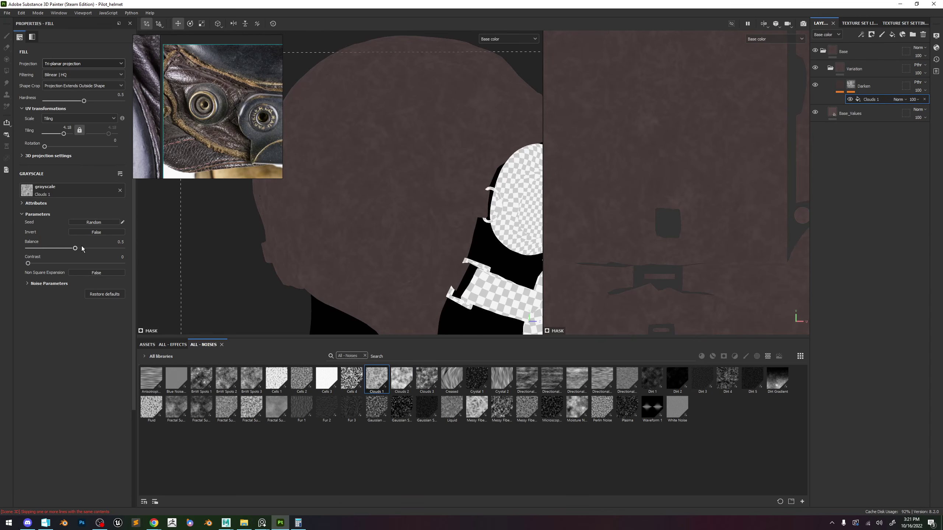
pyautogui.moveTo(75, 249); pyautogui.dragTo(43, 248)
pyautogui.keyDown('alt'); pyautogui.moveTo(408, 110); pyautogui.dragTo(237, 209); pyautogui.keyUp('alt')
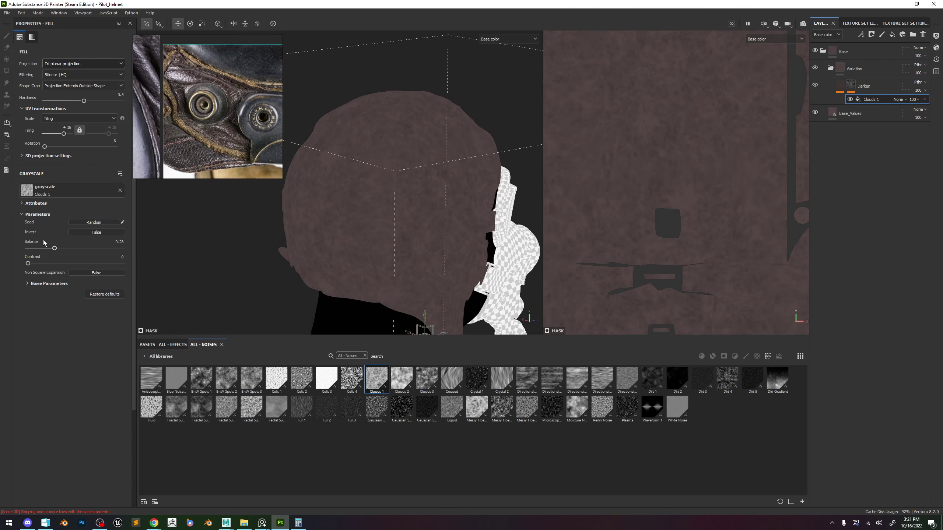
pyautogui.moveTo(64, 134); pyautogui.dragTo(62, 137)
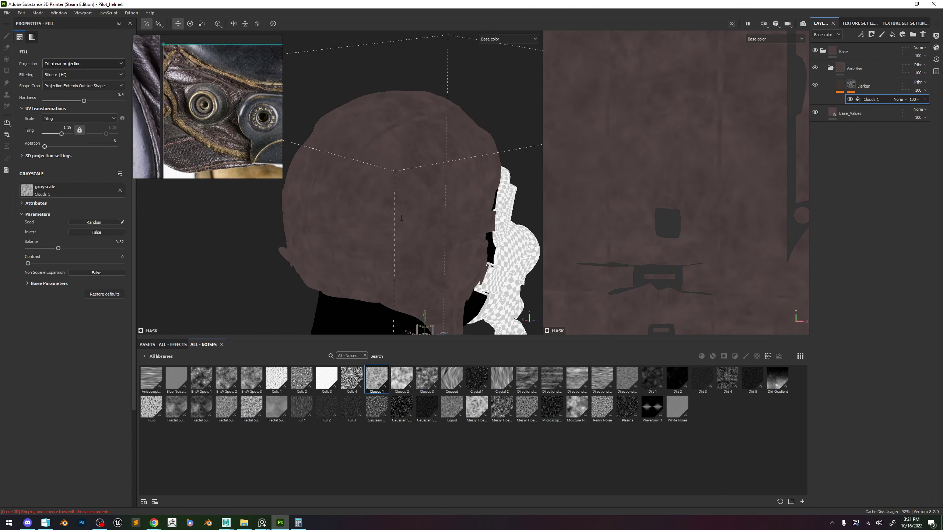
# Compare the helmet's base color with the Darken layer hidden and shown.
pyautogui.scroll(3, 373, 204)
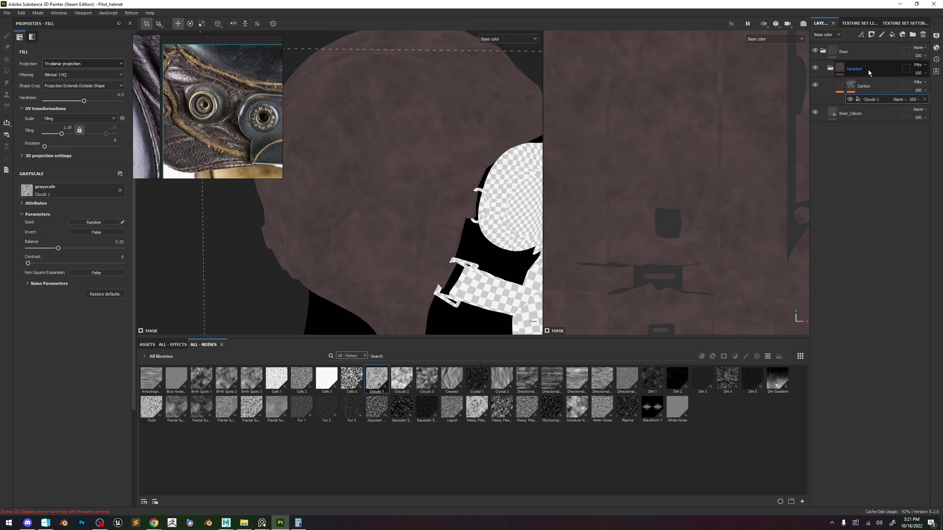
pyautogui.click(815, 86)
pyautogui.click(815, 85)
pyautogui.scroll(1, 443, 164)
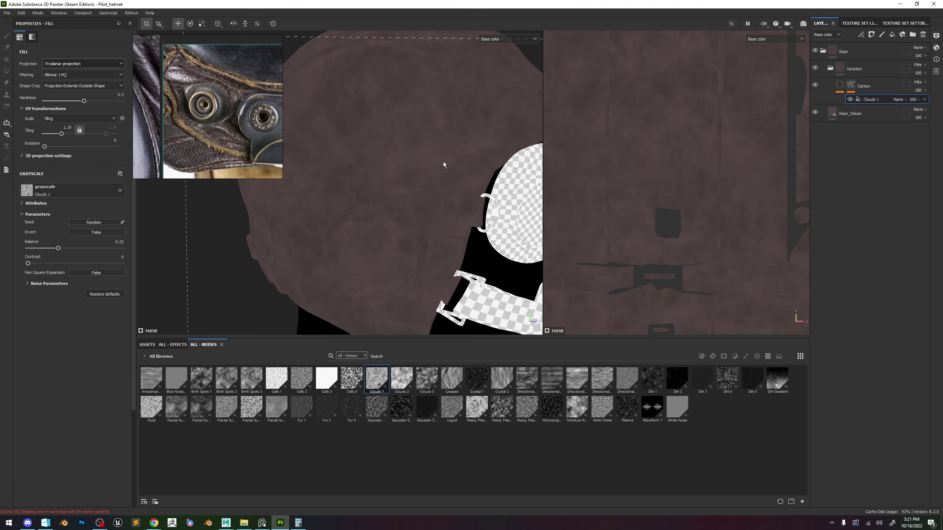
# Show the full material and compare the helmet's side with the reference photo of the leather around the ear cup.
pyautogui.press('m')
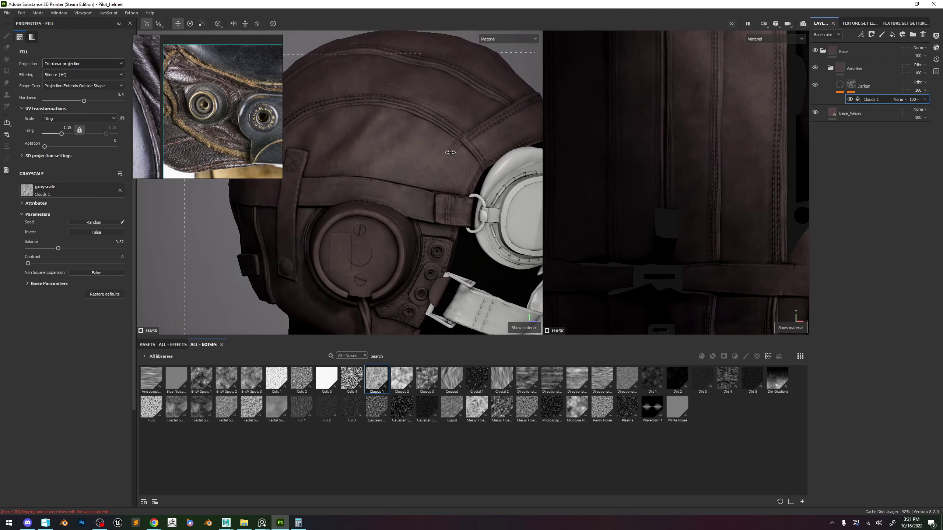
pyautogui.scroll(-3, 447, 166)
pyautogui.scroll(-3, 247, 130)
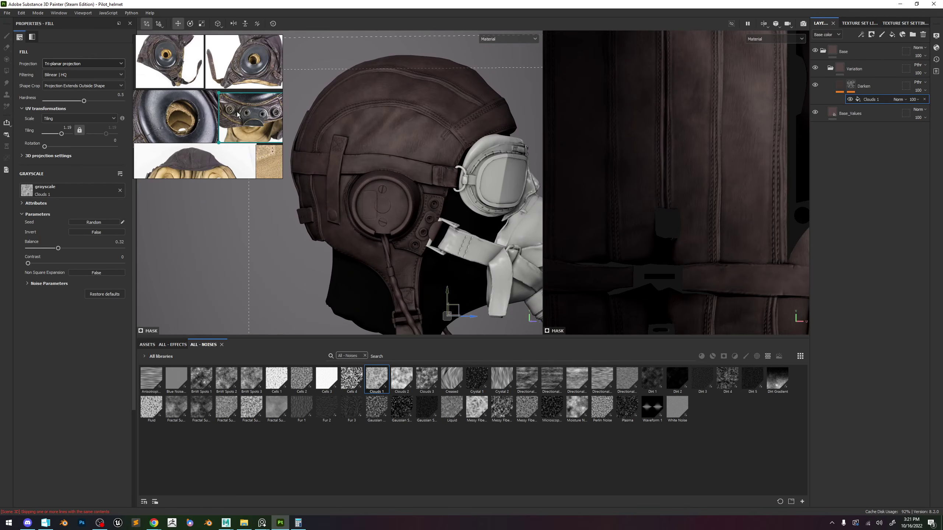
pyautogui.scroll(5, 246, 131)
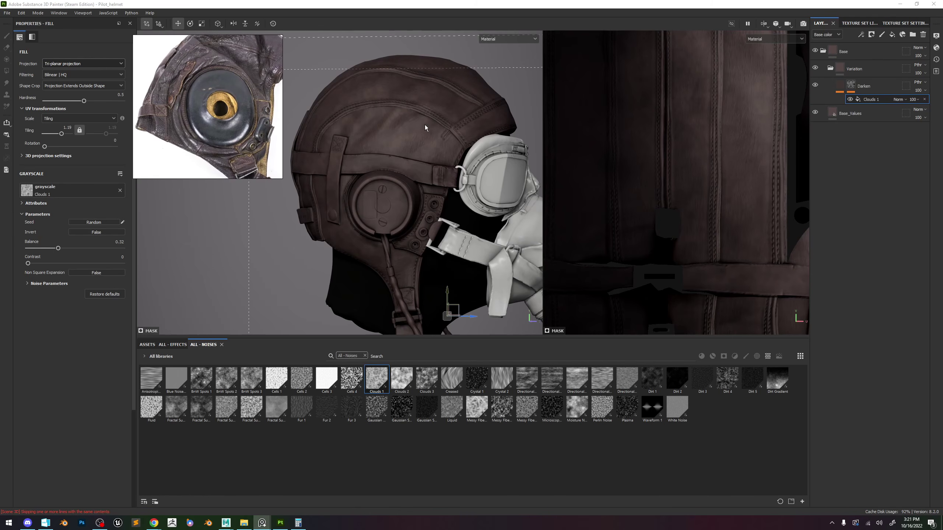
pyautogui.scroll(1, 431, 143)
pyautogui.scroll(1, 431, 142)
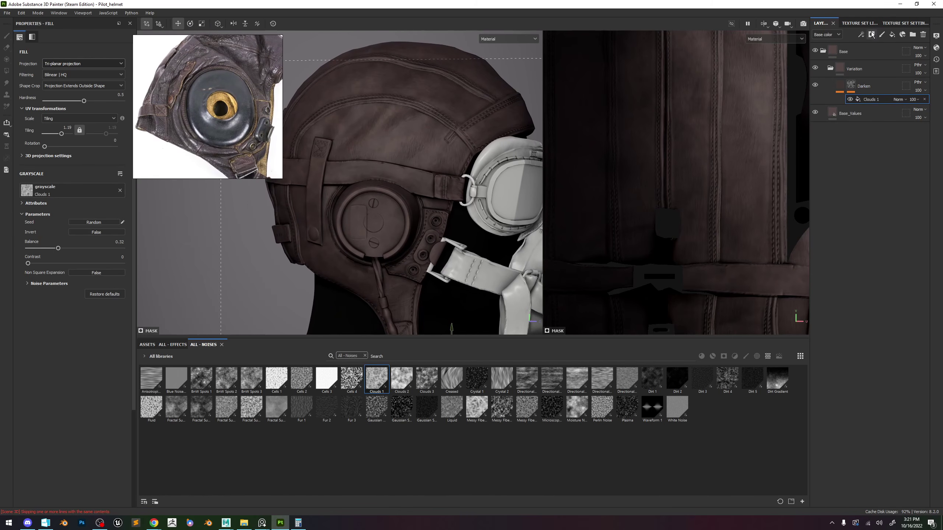
pyautogui.click(839, 85)
pyautogui.click(872, 100)
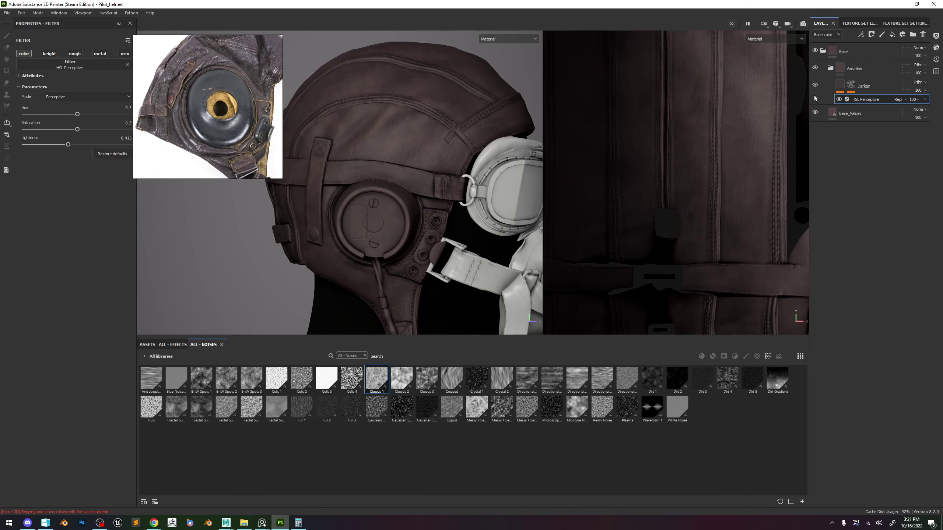
pyautogui.press('c')
pyautogui.moveTo(438, 133)
pyautogui.keyDown('alt'); pyautogui.mouseDown(button='right')
pyautogui.moveTo(425, 112)
pyautogui.moveTo(421, 121)
pyautogui.mouseUp(button='right'); pyautogui.keyUp('alt')
pyautogui.click(867, 89)
pyautogui.hotkey('ctrl', 'd')
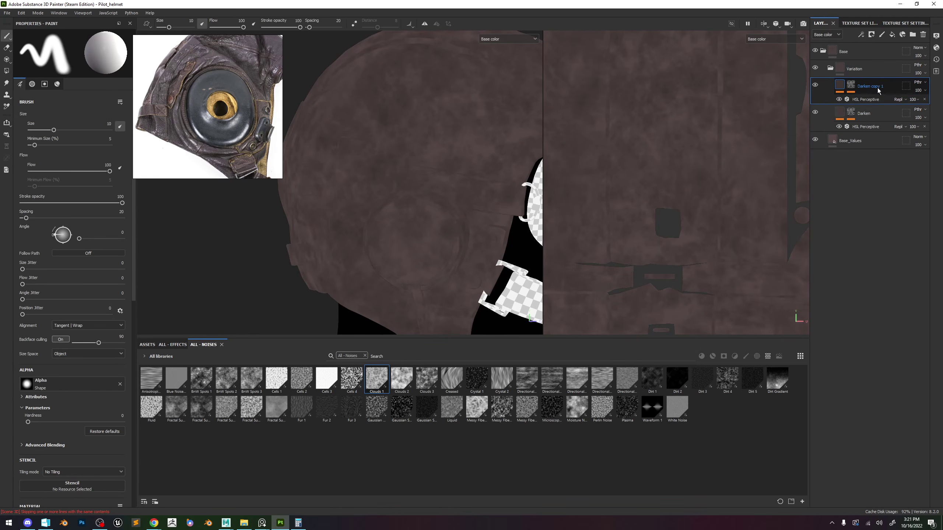
pyautogui.hotkey('ctrl', 'z')
# Display the roughness channel and add a second HSL Perceptive filter to the Darken layer, affecting roughness only.
pyautogui.press('c')
pyautogui.press('c')
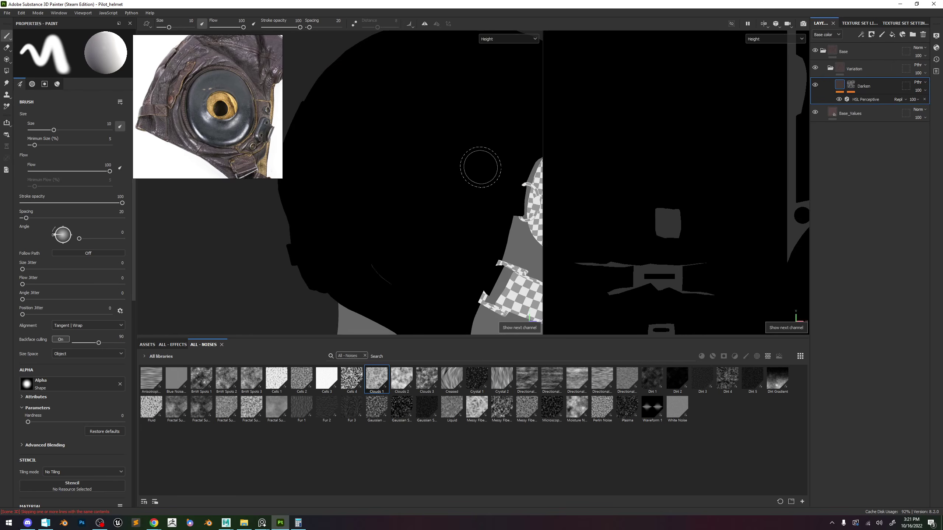
pyautogui.click(860, 36)
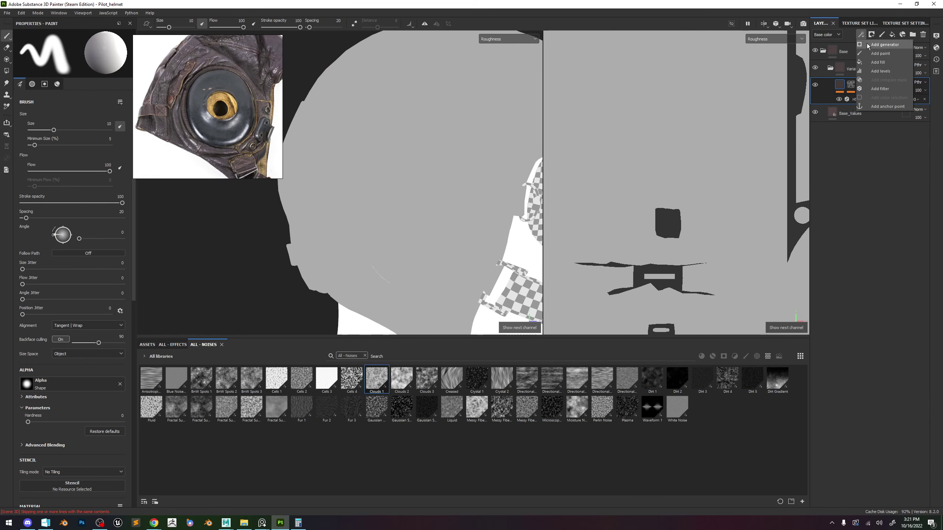
pyautogui.click(888, 88)
pyautogui.click(73, 68)
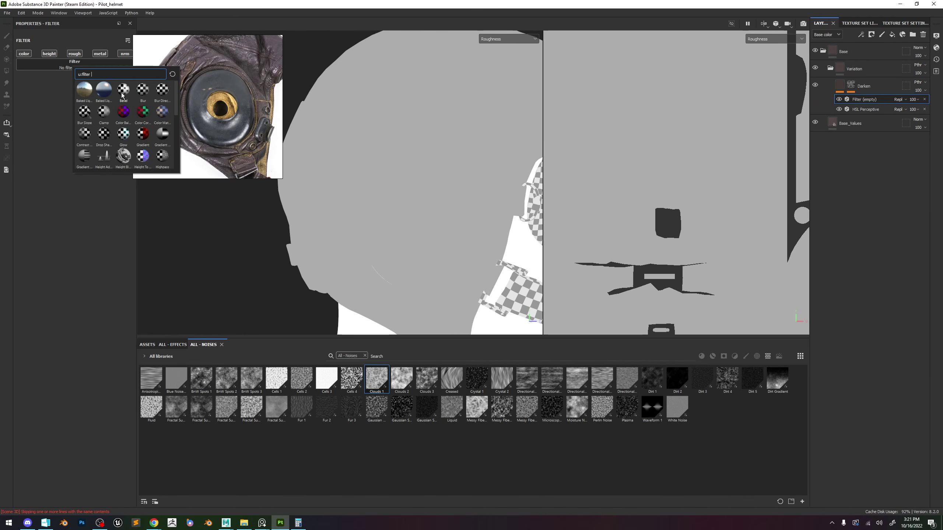
pyautogui.write('hsl')
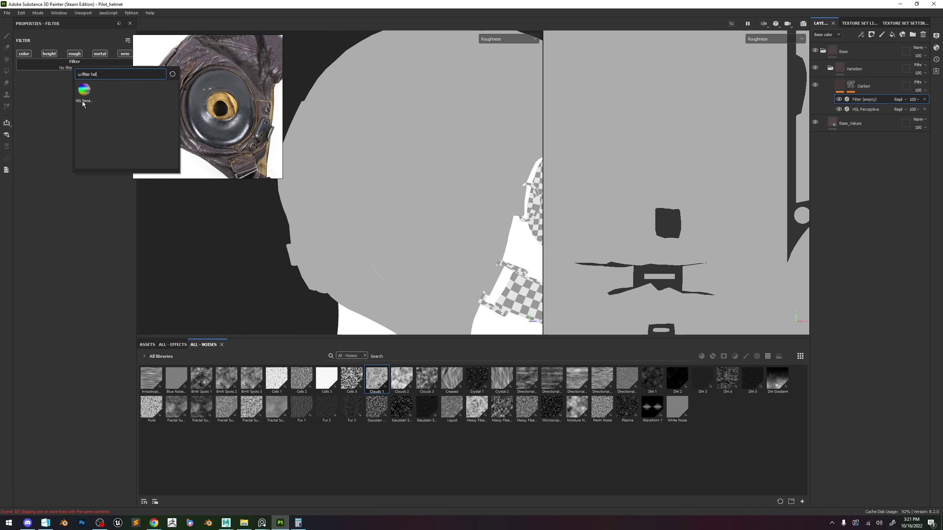
pyautogui.click(82, 100)
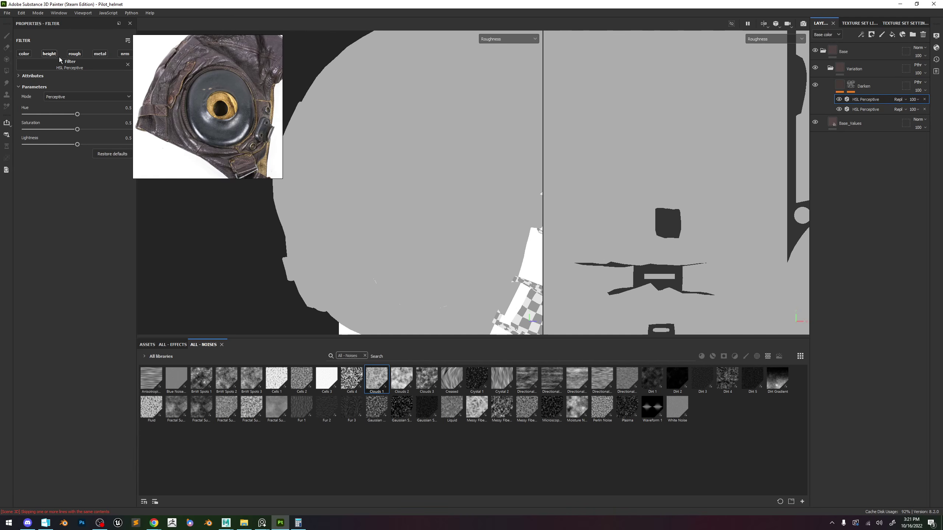
pyautogui.click(74, 53)
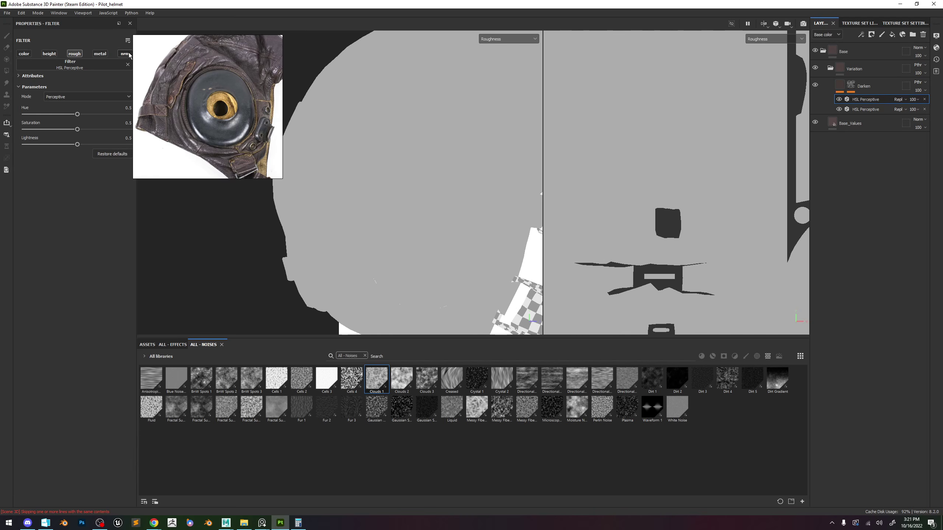
# Set the Variation folder's blend mode for the Roughness channel to Passthrough.
pyautogui.click(827, 34)
pyautogui.click(823, 59)
pyautogui.click(917, 64)
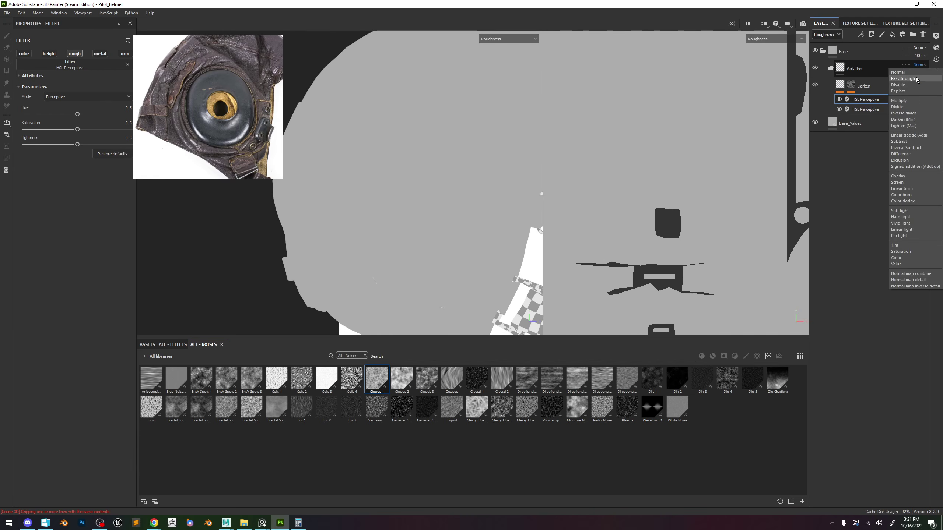
# Set the lightness of the Darken layer's roughness filter to 0.402 and show the full material.
pyautogui.scroll(-1, 478, 159)
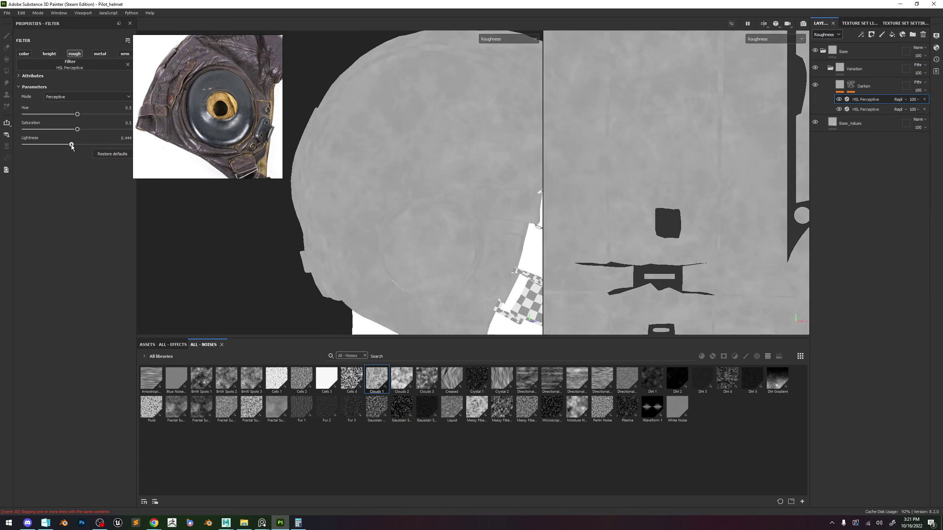
pyautogui.moveTo(78, 144); pyautogui.dragTo(67, 147)
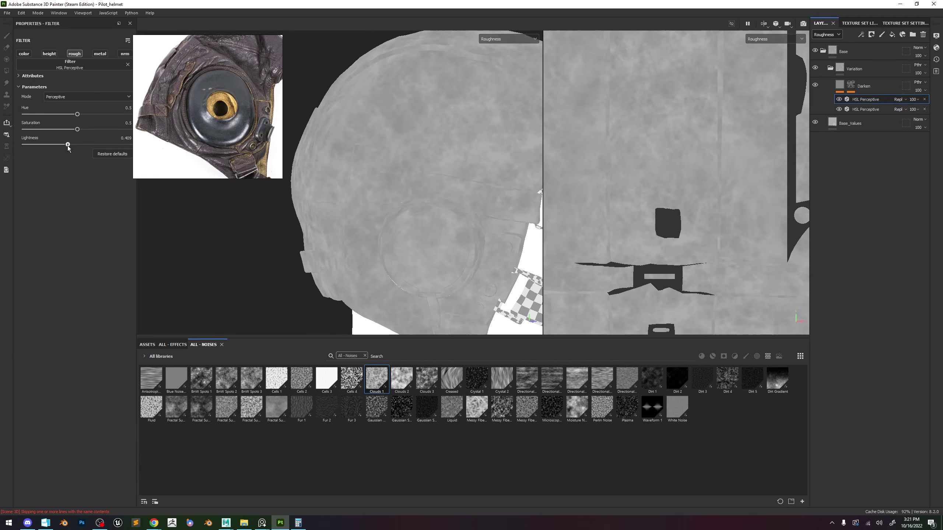
pyautogui.keyDown('alt'); pyautogui.moveTo(398, 164); pyautogui.dragTo(383, 150, button='middle'); pyautogui.keyUp('alt')
pyautogui.scroll(1, 403, 176)
pyautogui.press('m')
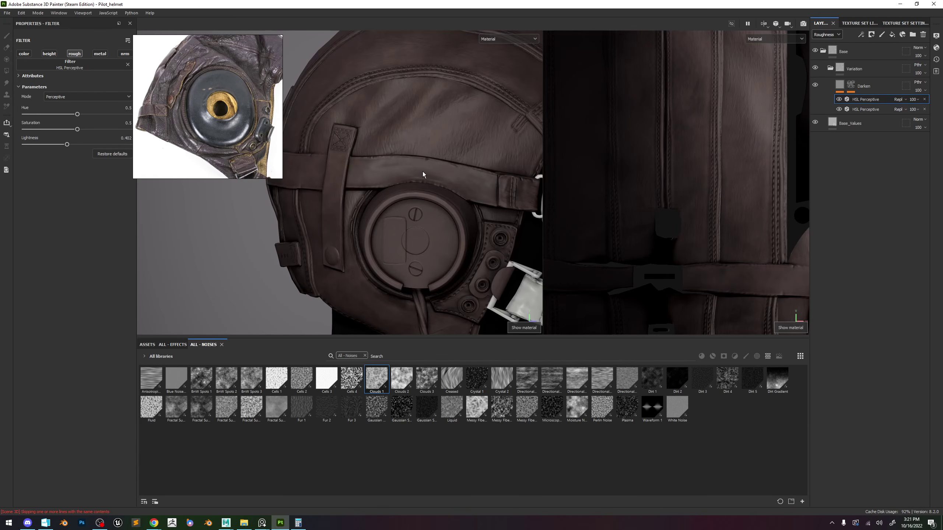
# Examine the leather on the helmet's side under rotated lighting, comparing the base color channel with the full material.
pyautogui.keyDown('alt'); pyautogui.moveTo(424, 171); pyautogui.dragTo(460, 167); pyautogui.keyUp('alt')
pyautogui.keyDown('shift'); pyautogui.moveTo(460, 166); pyautogui.dragTo(456, 166, button='right'); pyautogui.keyUp('shift')
pyautogui.press('c')
pyautogui.press('c')
pyautogui.press('c')
pyautogui.press('c')
pyautogui.press('c')
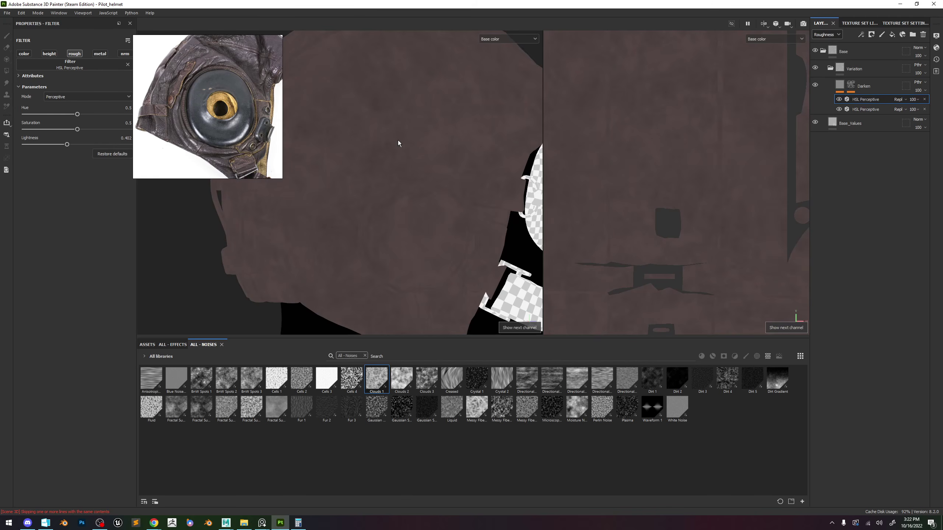
pyautogui.press('m')
pyautogui.keyDown('shift'); pyautogui.moveTo(441, 150); pyautogui.dragTo(431, 157, button='right'); pyautogui.keyUp('shift')
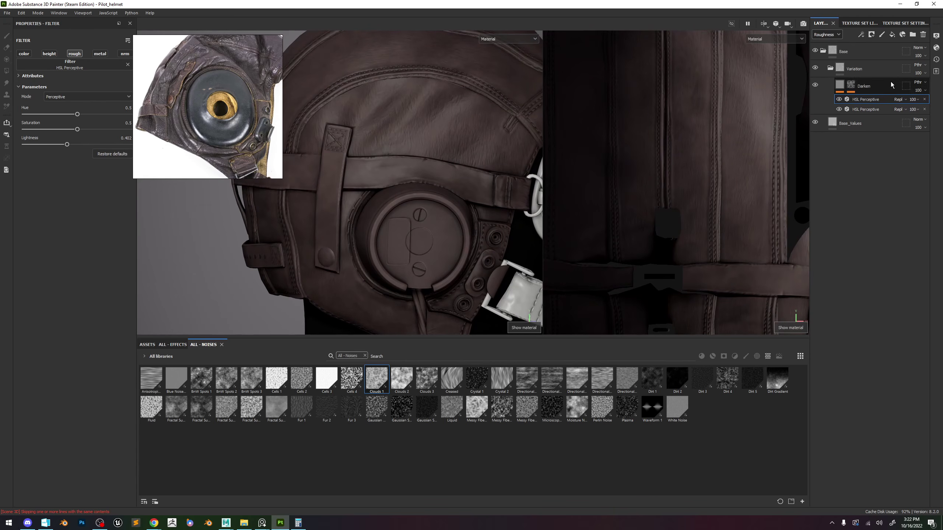
# Duplicate the Darken layer and rename the copy Lighten.
pyautogui.click(873, 86)
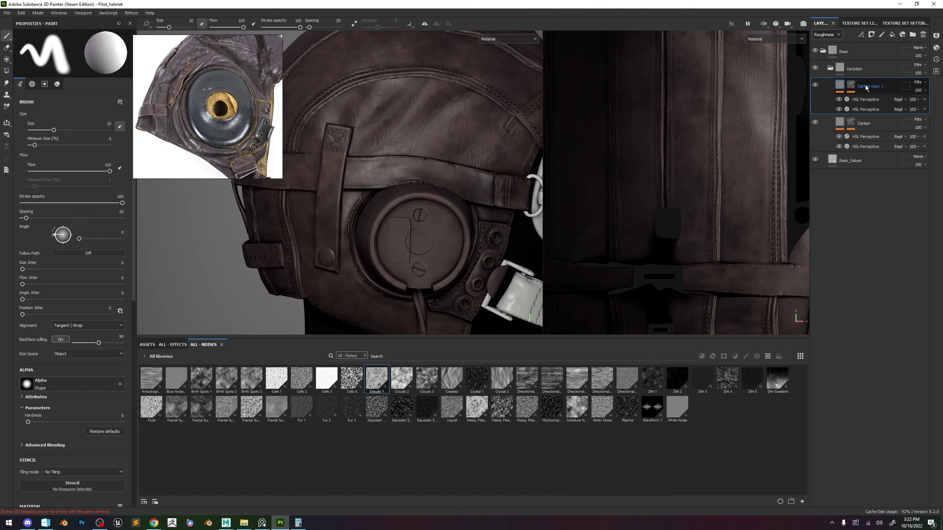
pyautogui.hotkey('ctrl', 'd')
pyautogui.write('Lighten')
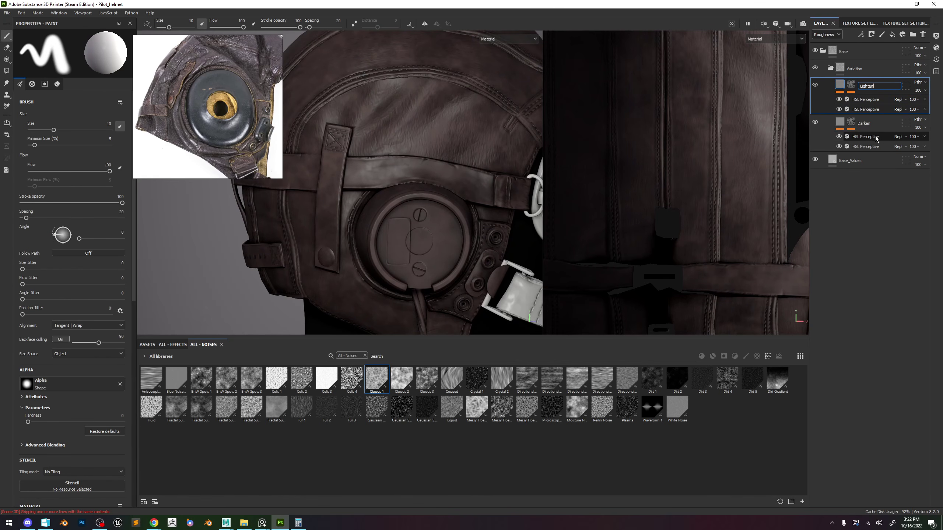
pyautogui.press('Return')
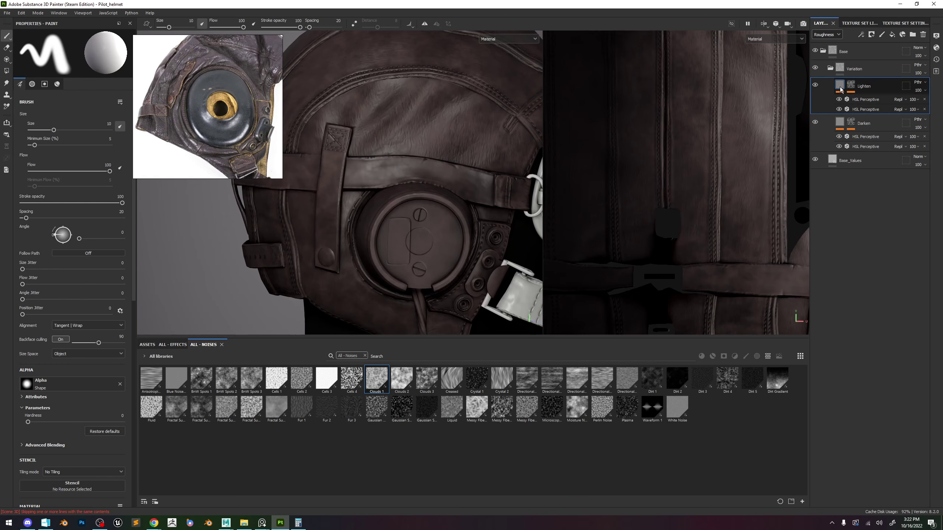
# Display the base color channel and replace the noise in the Lighten mask's fill with Clouds 3.
pyautogui.press('c')
pyautogui.keyDown('alt'); pyautogui.moveTo(487, 124); pyautogui.dragTo(461, 127, button='middle'); pyautogui.keyUp('alt')
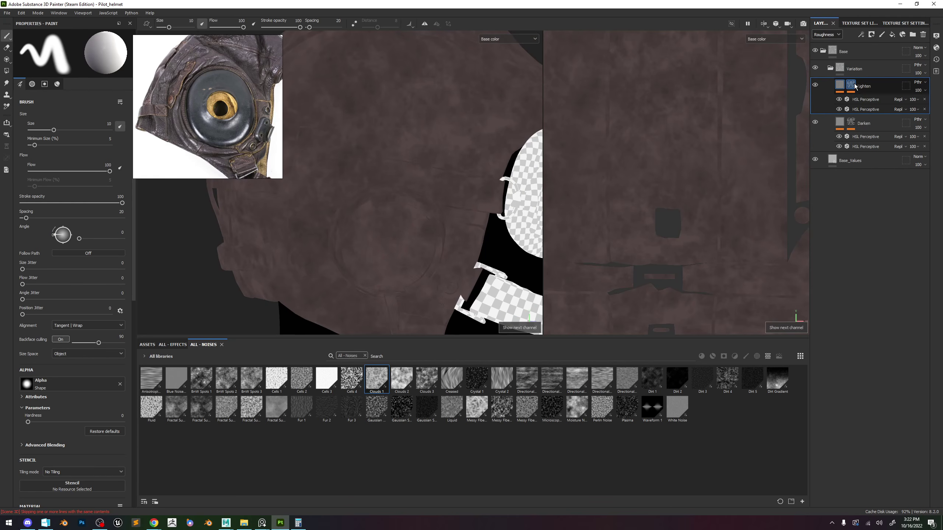
pyautogui.click(851, 85)
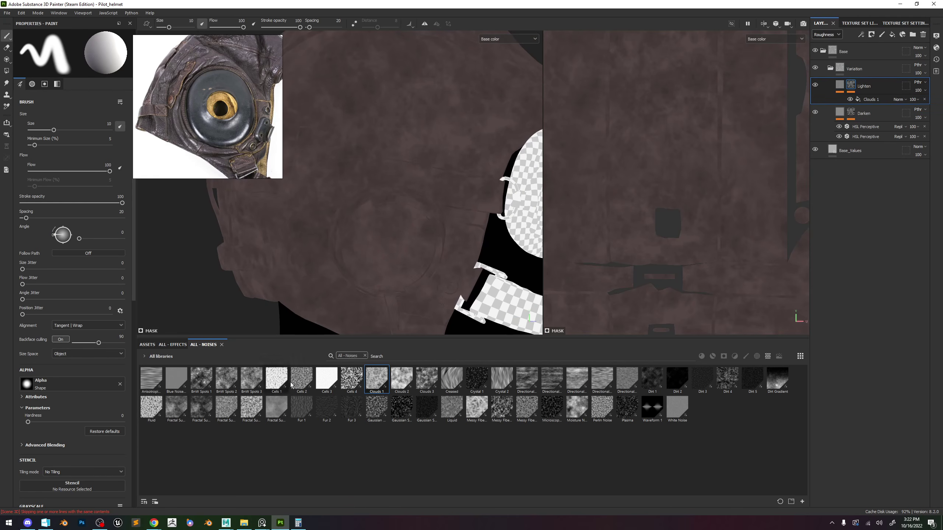
pyautogui.click(871, 100)
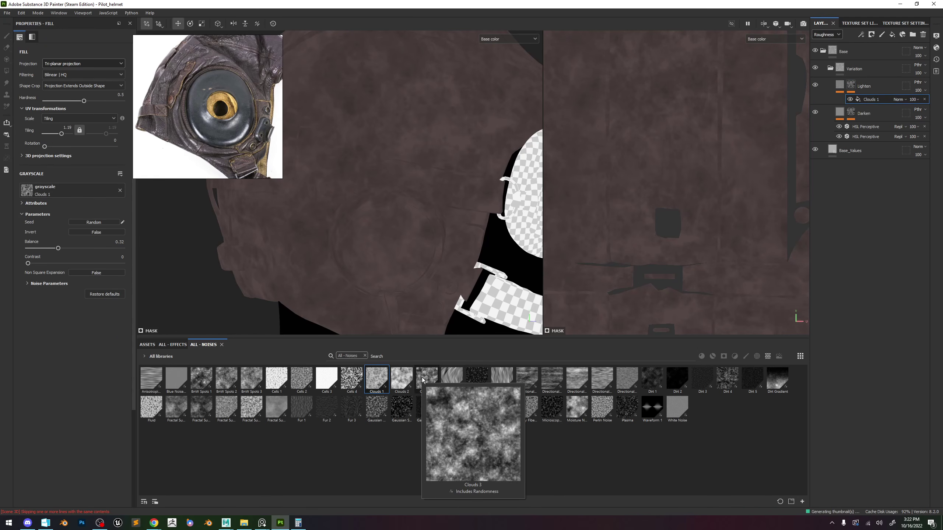
pyautogui.moveTo(427, 379); pyautogui.dragTo(77, 189)
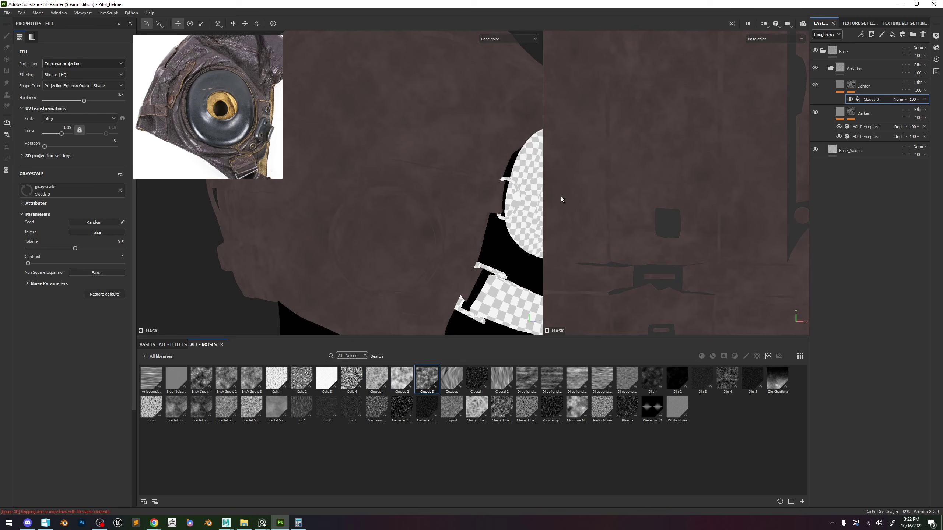
# Display the Lighten layer's mask and set its Clouds 3 balance to 0.26.
pyautogui.keyDown('alt'); pyautogui.click(853, 81); pyautogui.keyUp('alt')
pyautogui.keyDown('alt'); pyautogui.moveTo(456, 139); pyautogui.dragTo(440, 161); pyautogui.keyUp('alt')
pyautogui.keyDown('alt'); pyautogui.moveTo(440, 160); pyautogui.dragTo(457, 200, button='right'); pyautogui.keyUp('alt')
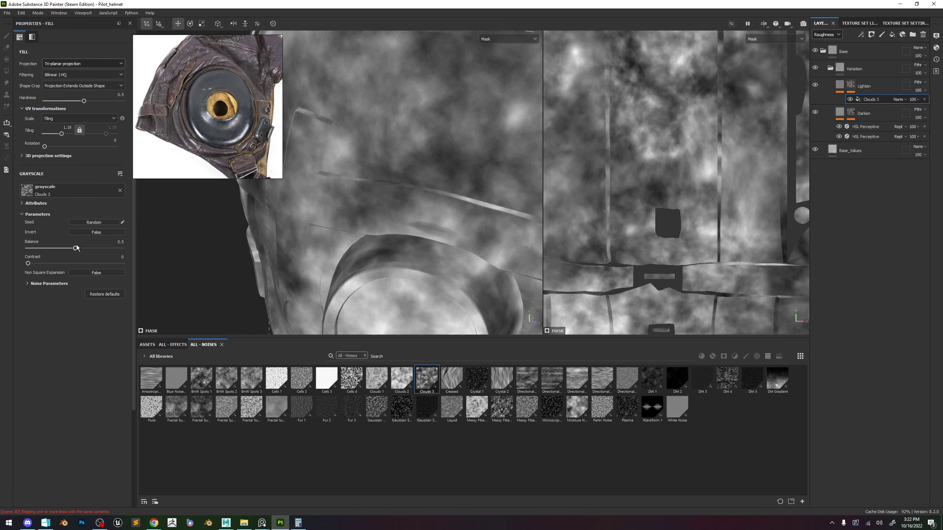
pyautogui.moveTo(76, 248); pyautogui.dragTo(52, 248)
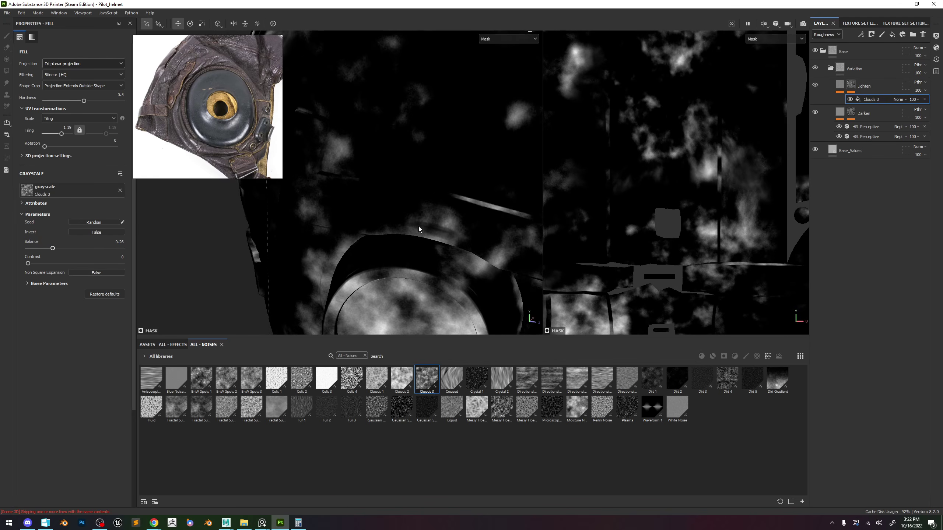
# Set the rotation of the Lighten mask's Clouds 3 fill to 92.36 and its tiling to 5.78.
pyautogui.keyDown('alt'); pyautogui.moveTo(418, 226); pyautogui.dragTo(444, 168, button='right'); pyautogui.keyUp('alt')
pyautogui.keyDown('alt'); pyautogui.moveTo(444, 168); pyautogui.dragTo(440, 145); pyautogui.keyUp('alt')
pyautogui.click(63, 147)
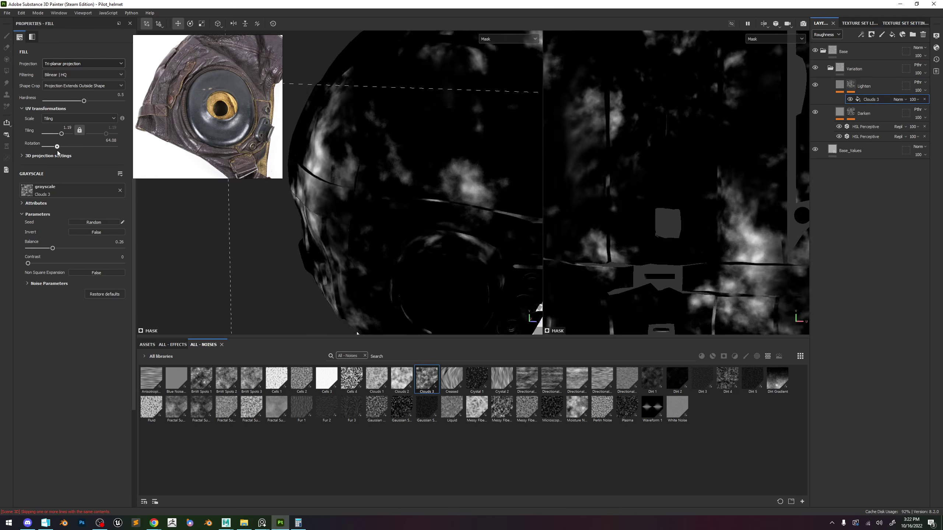
pyautogui.scroll(-3, 334, 71)
pyautogui.scroll(-2, 334, 71)
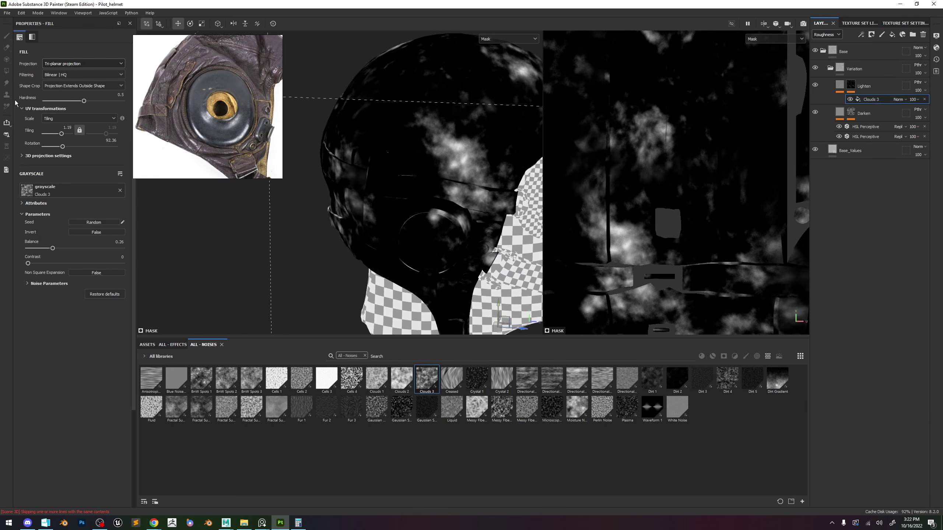
pyautogui.moveTo(61, 134); pyautogui.dragTo(65, 133)
pyautogui.scroll(5, 441, 178)
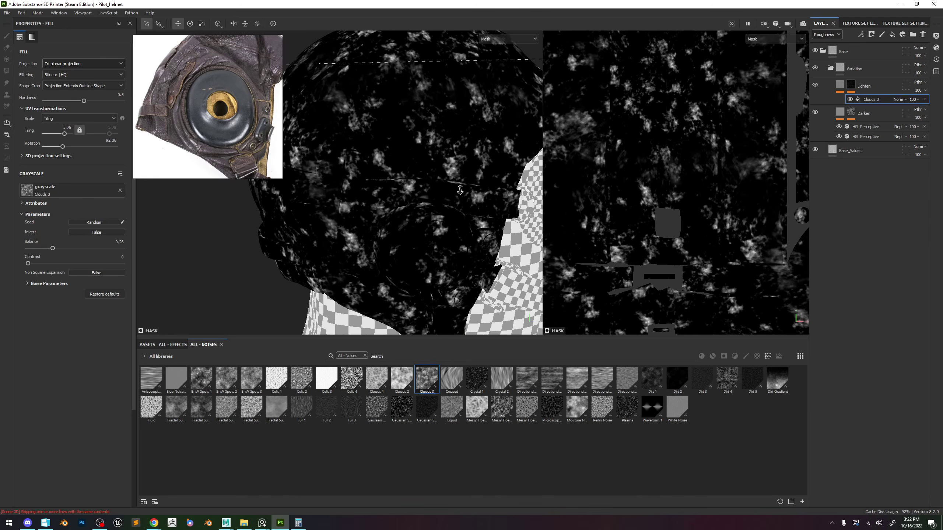
# Display the base color channel and set the Lighten layer's color HSL Perceptive filter to saturation 0.573 and lightness 0.542.
pyautogui.press('c')
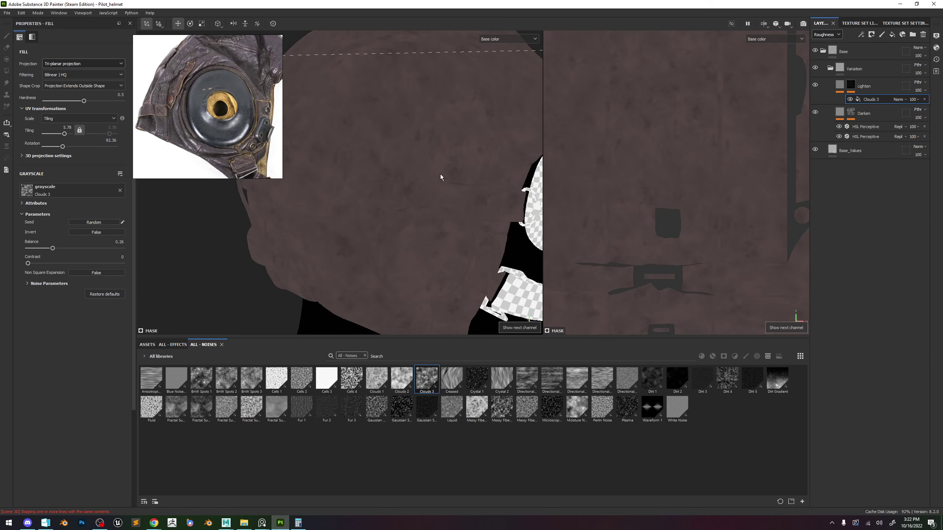
pyautogui.click(841, 87)
pyautogui.click(867, 108)
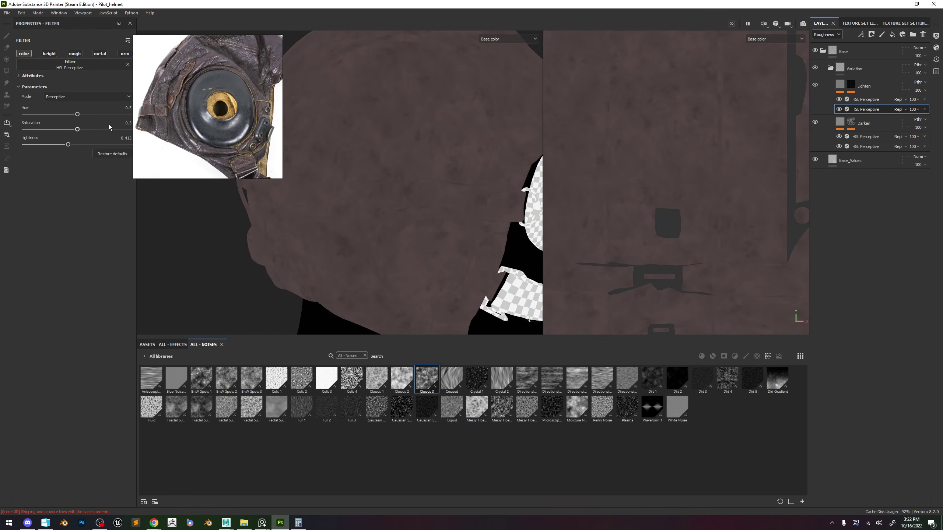
pyautogui.moveTo(74, 145)
pyautogui.mouseDown()
pyautogui.moveTo(83, 146)
pyautogui.moveTo(79, 130)
pyautogui.moveTo(101, 131)
pyautogui.moveTo(87, 148)
pyautogui.moveTo(87, 130)
pyautogui.moveTo(82, 148)
pyautogui.mouseUp()
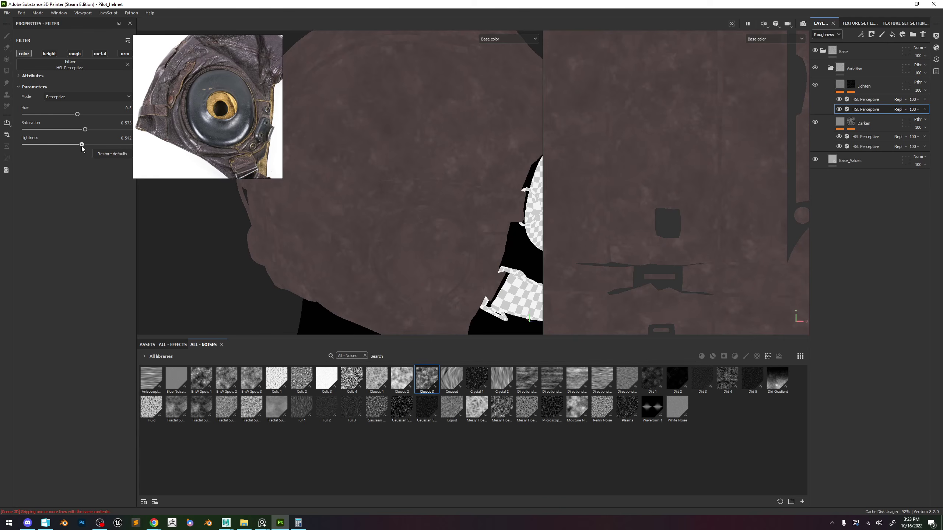
pyautogui.keyDown('alt'); pyautogui.moveTo(368, 159); pyautogui.dragTo(482, 152); pyautogui.keyUp('alt')
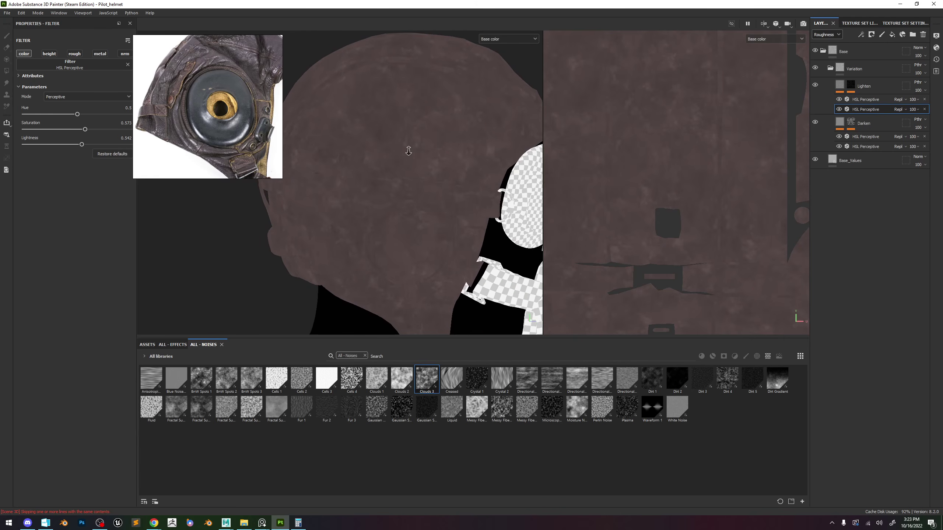
# Set the Lighten mask's Clouds 3 fill to balance 0.3 and rotation 167.75, comparing base color with the full material.
pyautogui.hotkey('ctrl', 'z')
pyautogui.hotkey('ctrl', 'z')
pyautogui.hotkey('ctrl', 'z')
pyautogui.hotkey('ctrl', 'z')
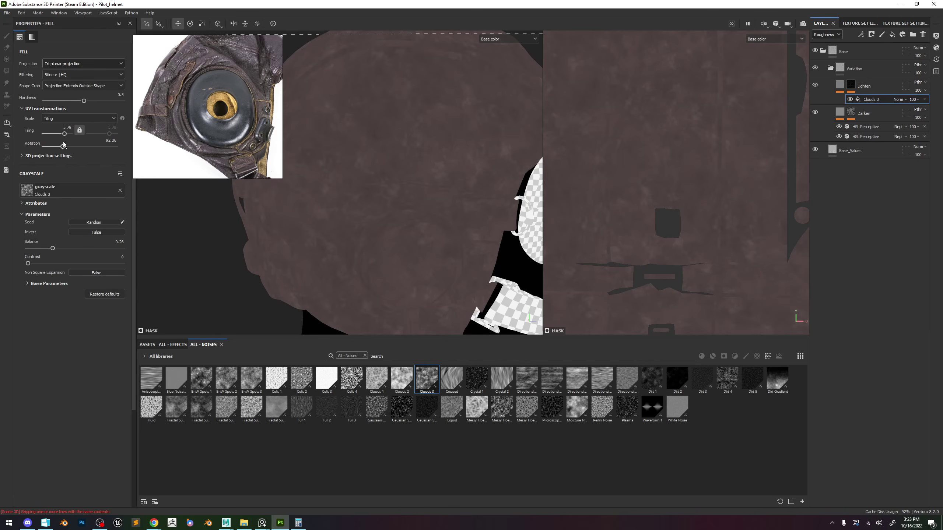
pyautogui.moveTo(41, 248); pyautogui.dragTo(73, 248)
pyautogui.moveTo(62, 147); pyautogui.dragTo(77, 146)
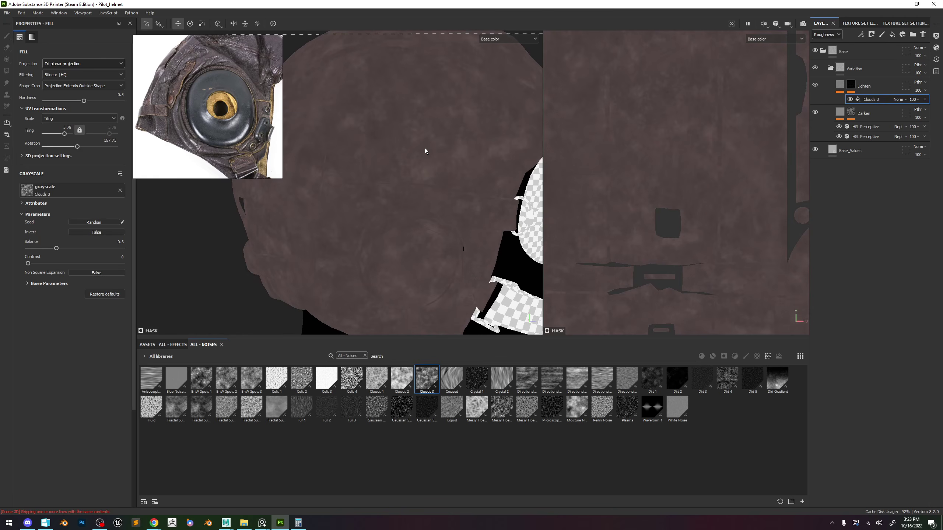
pyautogui.scroll(-3, 459, 161)
pyautogui.scroll(3, 474, 172)
pyautogui.press('m')
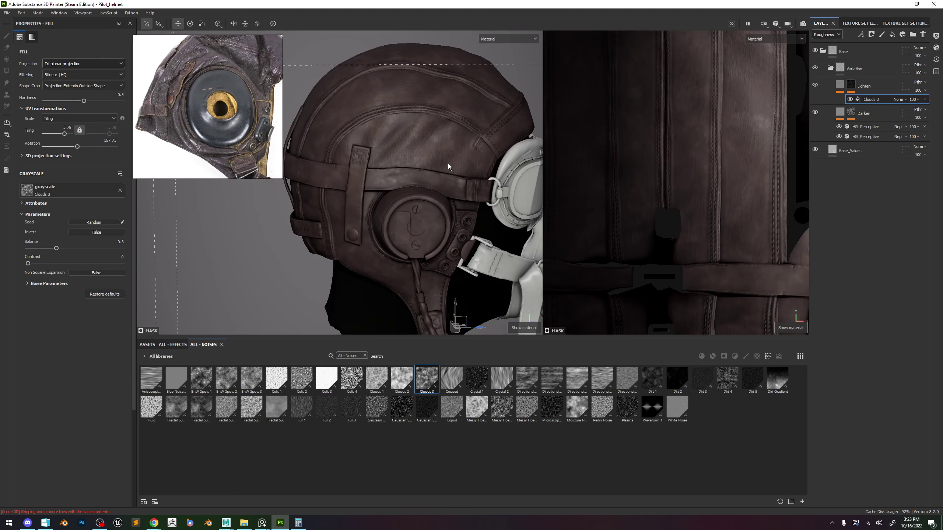
pyautogui.press('m')
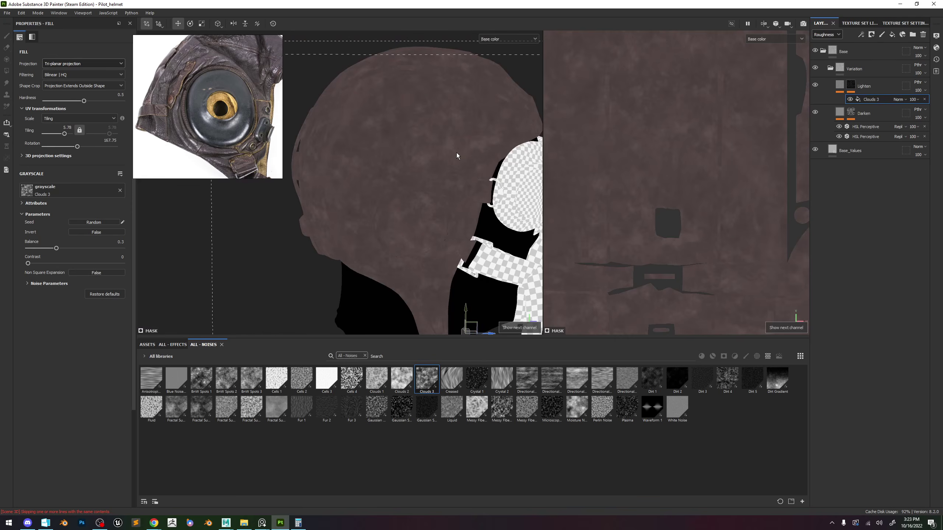
# Set the lightness of the Lighten layer's roughness HSL Perceptive filter to 0.717 and check the full material under rotated lighting.
pyautogui.press('c')
pyautogui.press('c')
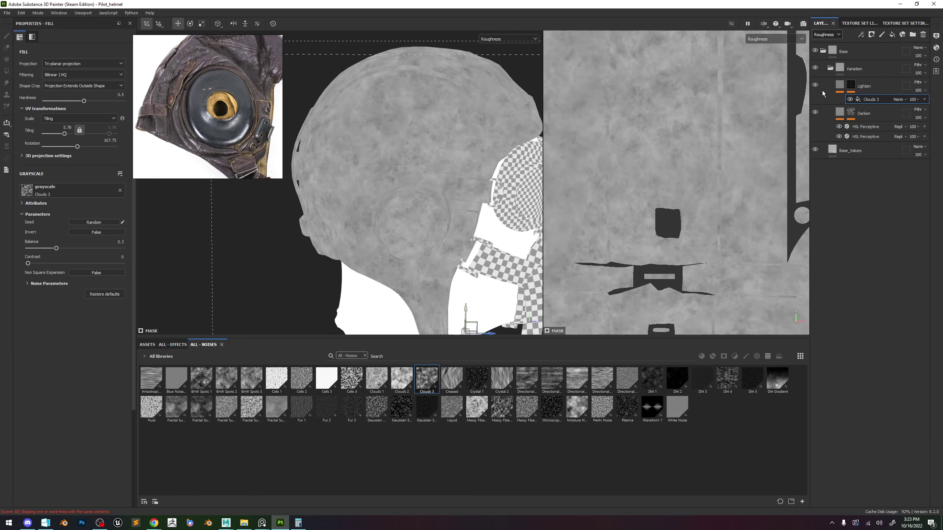
pyautogui.click(840, 86)
pyautogui.click(868, 98)
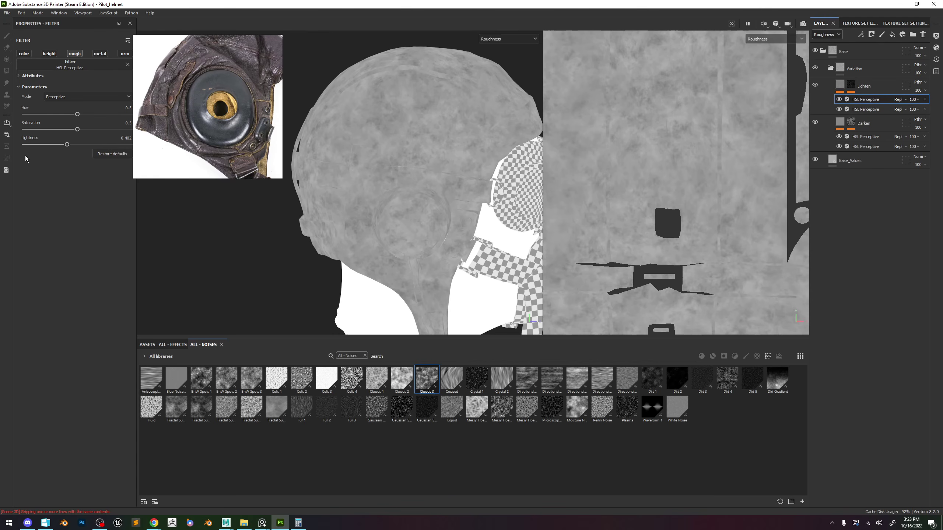
pyautogui.moveTo(65, 146); pyautogui.dragTo(101, 150)
pyautogui.press('m')
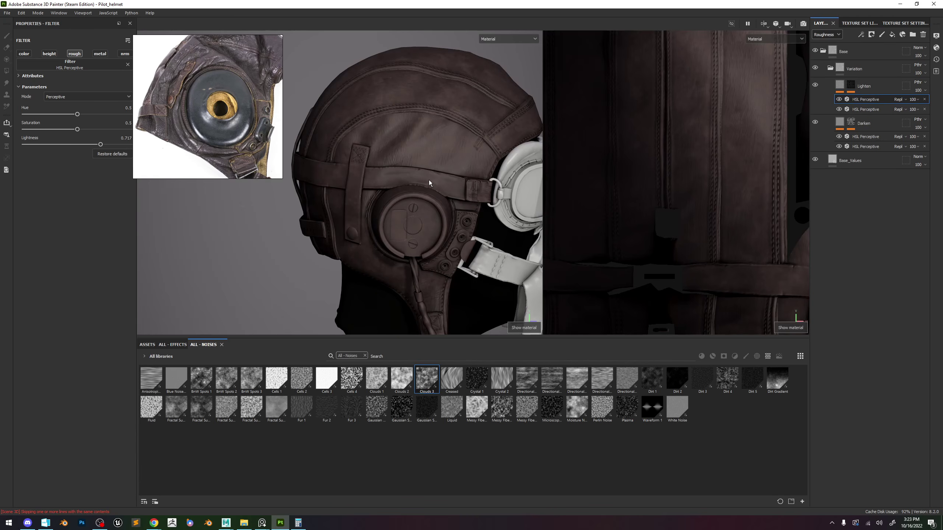
pyautogui.keyDown('alt'); pyautogui.moveTo(429, 180); pyautogui.dragTo(435, 178); pyautogui.keyUp('alt')
pyautogui.keyDown('shift'); pyautogui.moveTo(435, 178); pyautogui.dragTo(440, 179, button='right'); pyautogui.keyUp('shift')
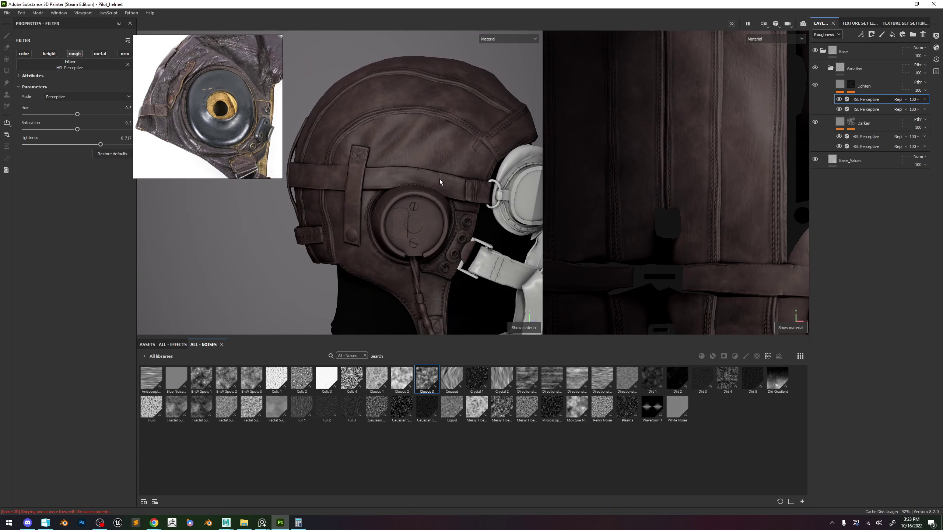
pyautogui.keyDown('alt'); pyautogui.moveTo(440, 182); pyautogui.dragTo(366, 143); pyautogui.keyUp('alt')
pyautogui.keyDown('shift'); pyautogui.moveTo(422, 131); pyautogui.dragTo(444, 129, button='right'); pyautogui.keyUp('shift')
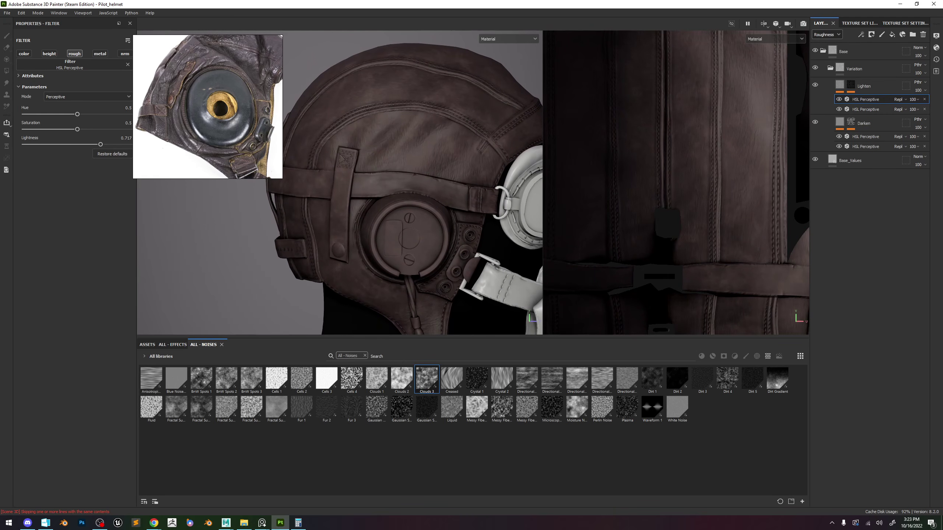
pyautogui.click(863, 87)
pyautogui.keyDown('ctrl'); pyautogui.click(864, 124); pyautogui.keyUp('ctrl')
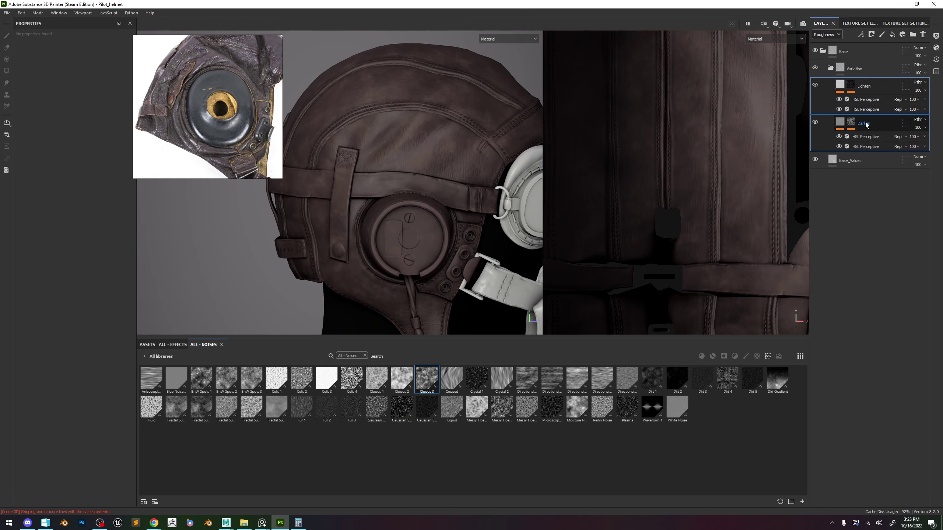
pyautogui.hotkey('ctrl', 'g')
pyautogui.doubleClick(865, 86)
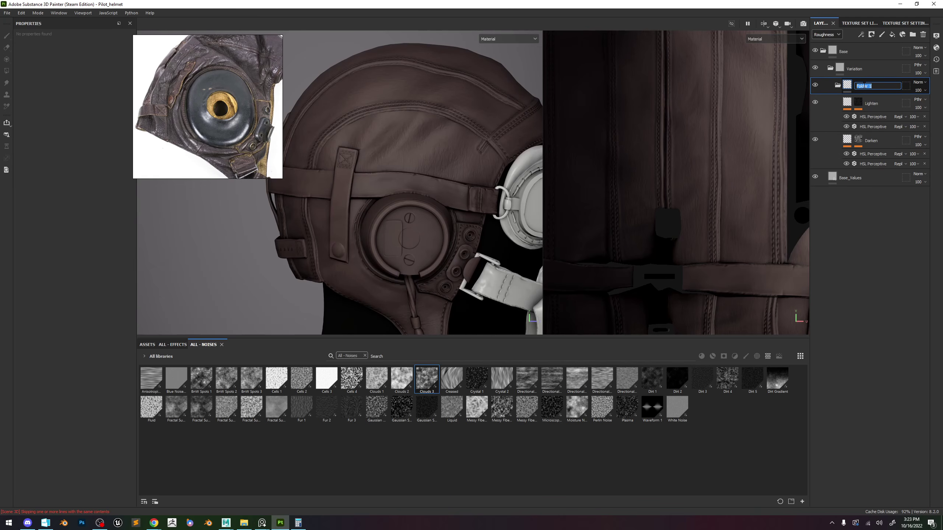
pyautogui.press('Escape')
pyautogui.hotkey('ctrl', 'z')
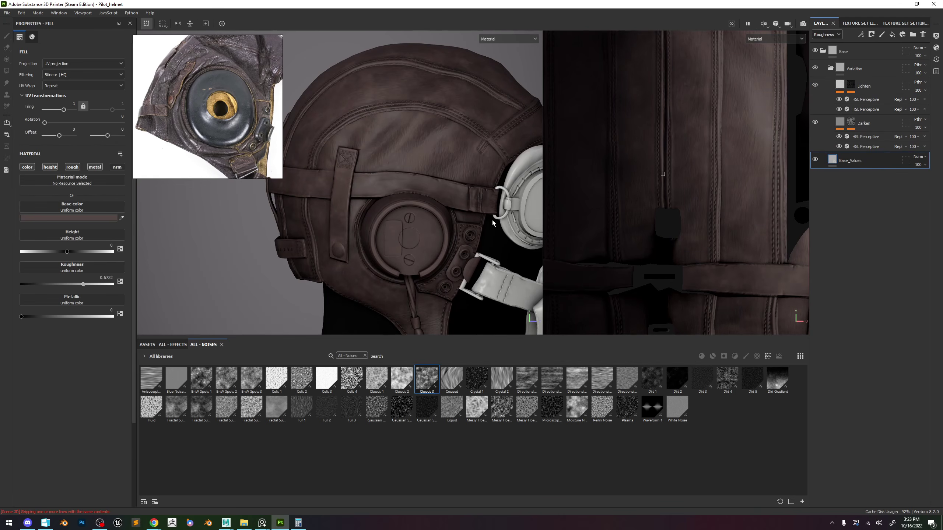
# Duplicate the Lighten layer, display the copy's mask, and rename the copy Saturated.
pyautogui.click(850, 85)
pyautogui.hotkey('ctrl', 'd')
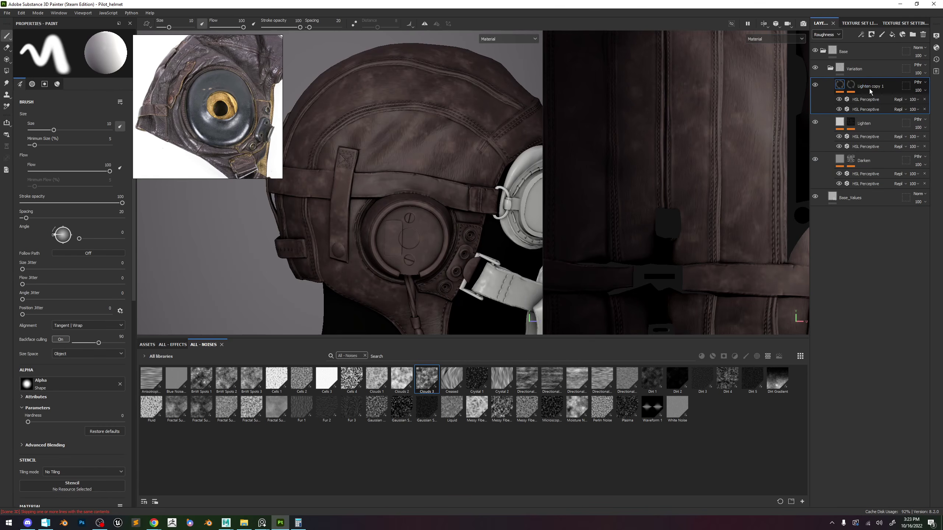
pyautogui.keyDown('alt'); pyautogui.click(850, 85); pyautogui.keyUp('alt')
pyautogui.doubleClick(869, 86)
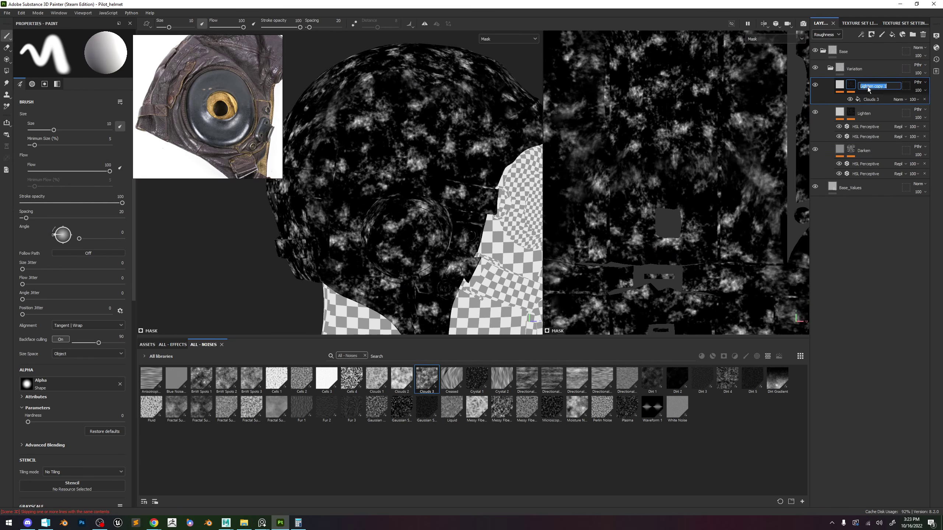
pyautogui.write('Saturated')
pyautogui.press('Return')
# Set the saturation of the Saturated layer's color HSL Perceptive filter to 0.746.
pyautogui.click(840, 84)
pyautogui.click(868, 109)
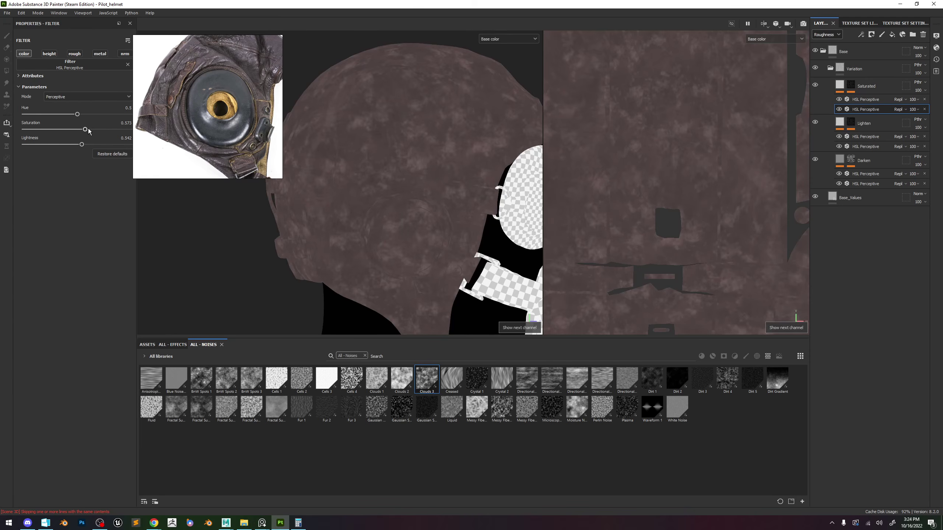
pyautogui.moveTo(89, 131); pyautogui.dragTo(97, 131)
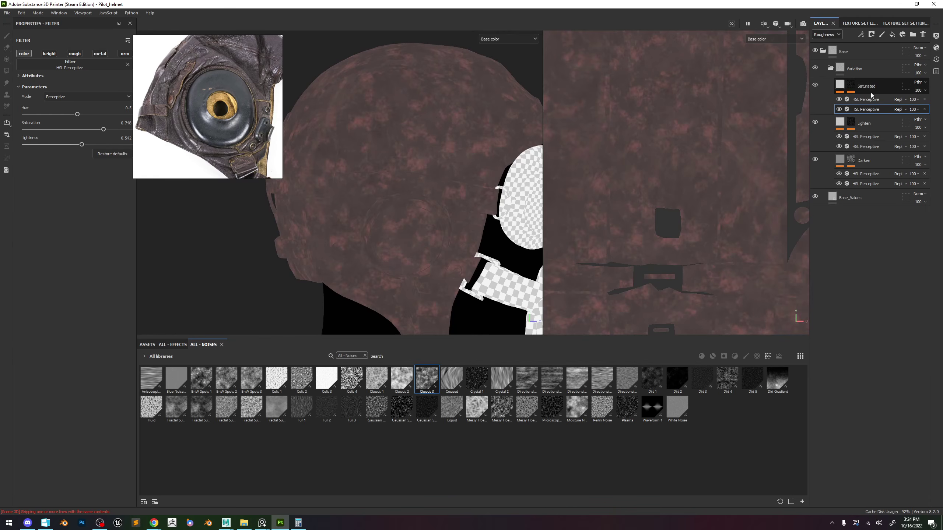
# Display the Saturated layer's mask and open the procedural Grunges collection as its own asset view.
pyautogui.click(851, 86)
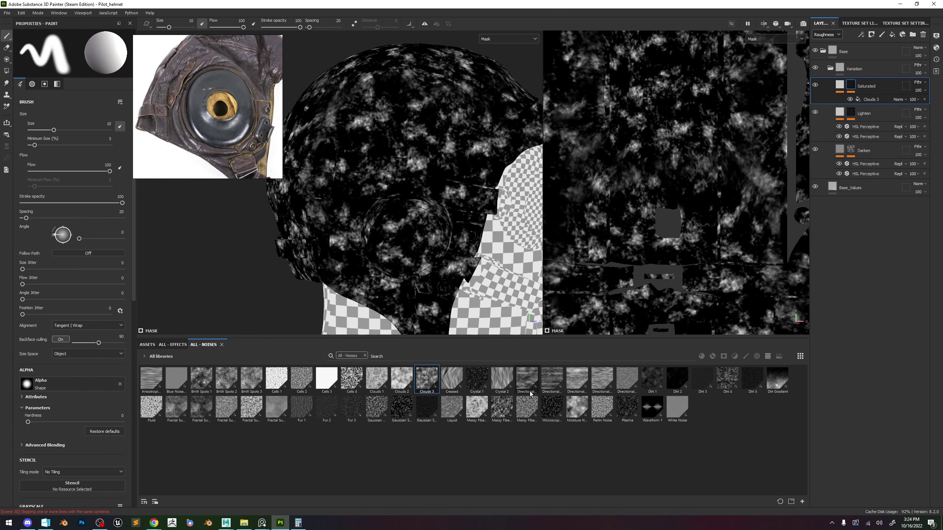
pyautogui.click(147, 345)
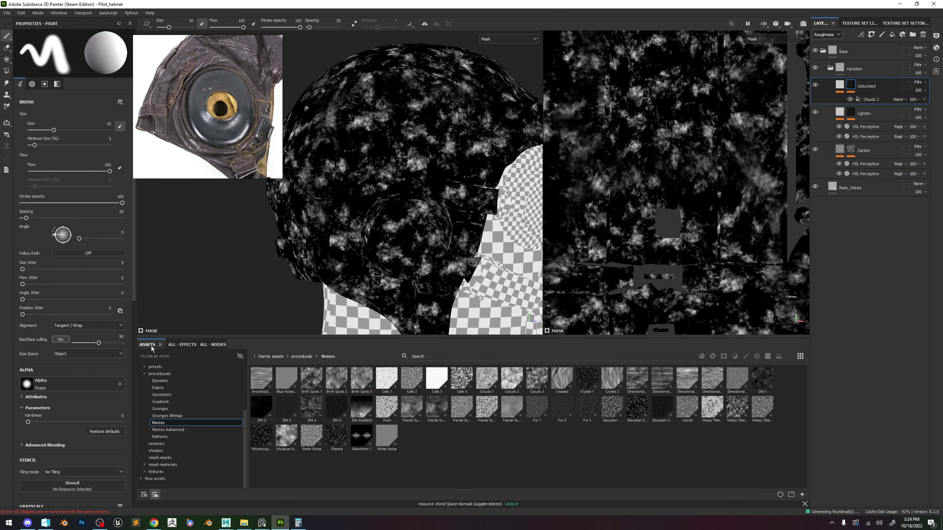
pyautogui.click(175, 409)
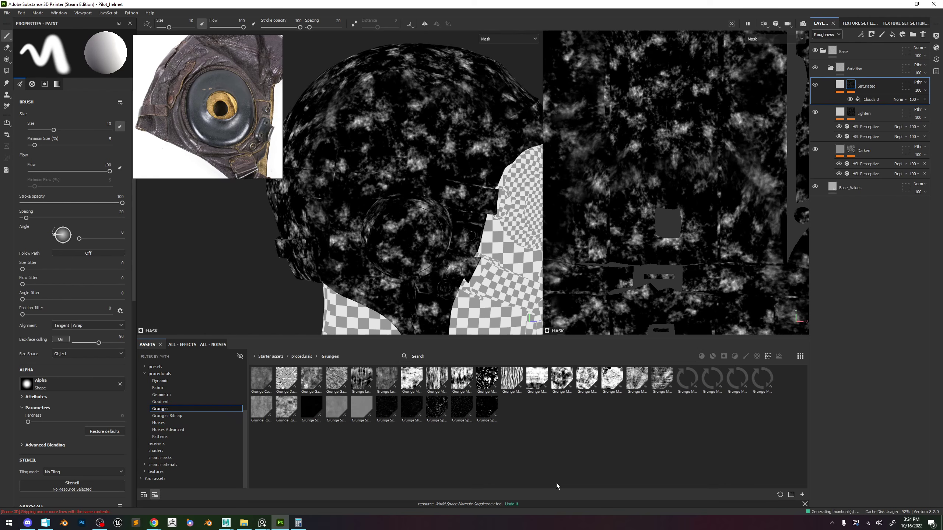
pyautogui.click(802, 494)
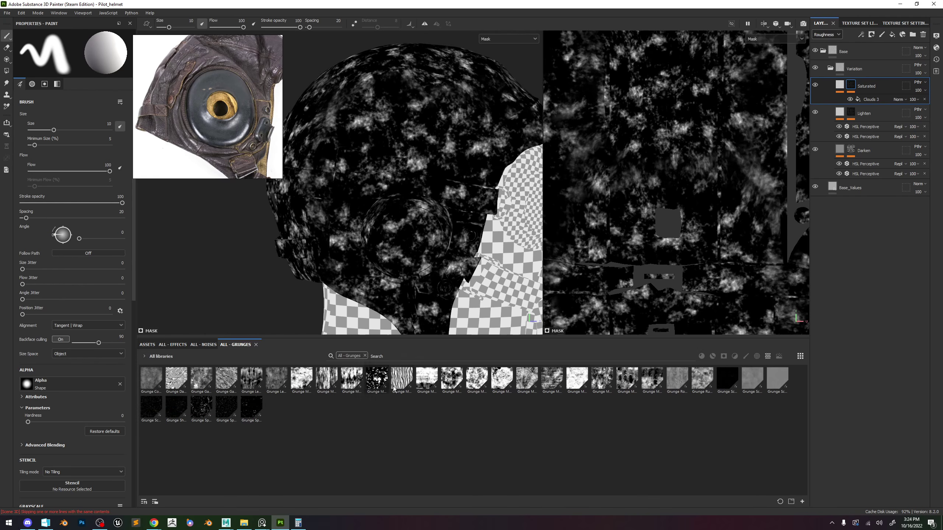
# Replace Clouds 3 in the Saturated mask's fill with Grunge Map 010.
pyautogui.moveTo(524, 386)
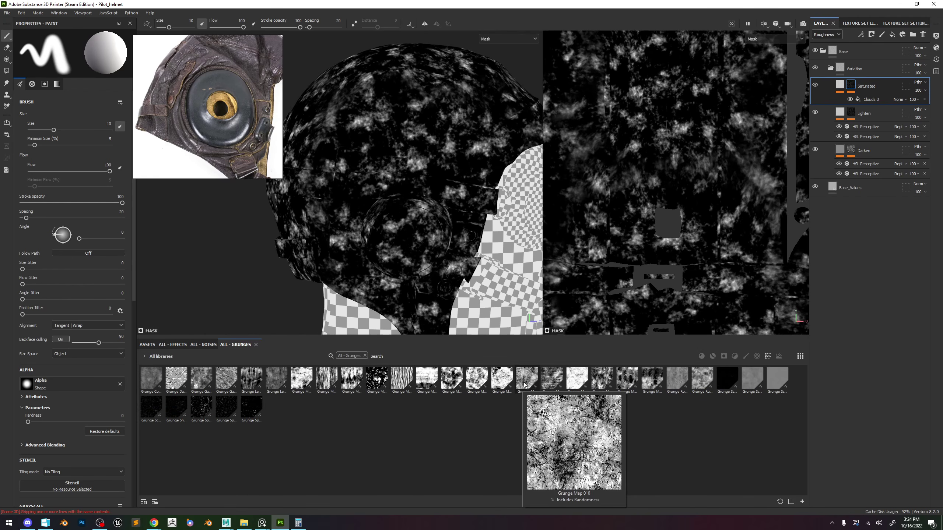
pyautogui.click(889, 100)
pyautogui.moveTo(552, 383)
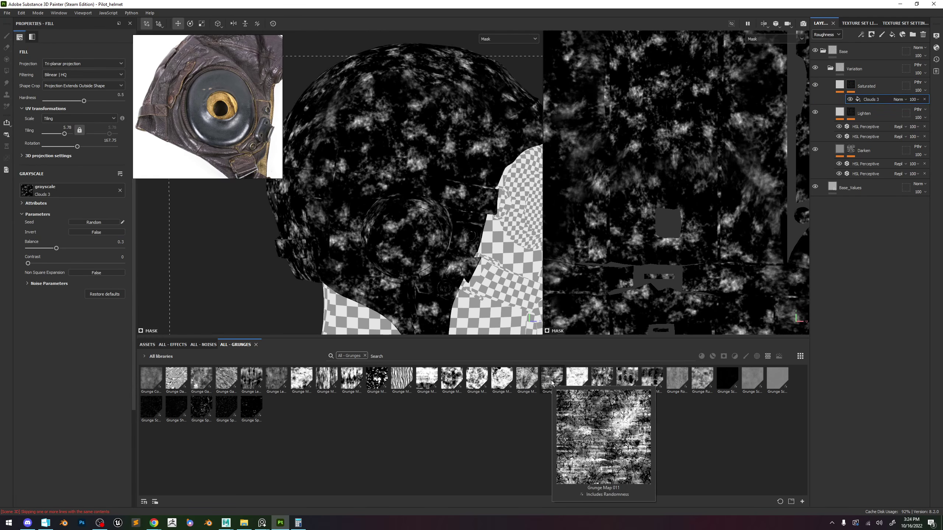
pyautogui.moveTo(526, 380); pyautogui.dragTo(45, 191)
# Set the Grunge Map 010 fill to balance 0.23, contrast 0.19, cracks 0.11 and tiling 3.5.
pyautogui.moveTo(75, 248); pyautogui.dragTo(48, 264)
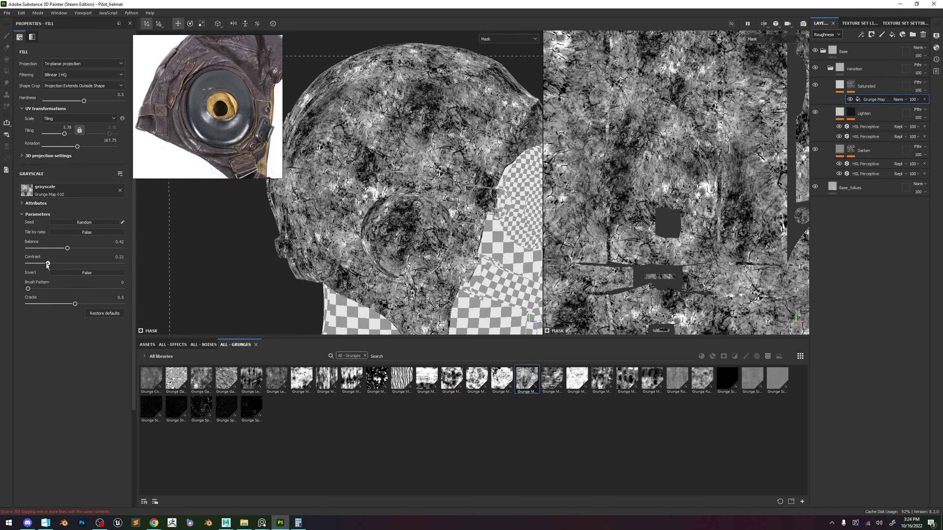
pyautogui.moveTo(75, 304); pyautogui.dragTo(40, 299)
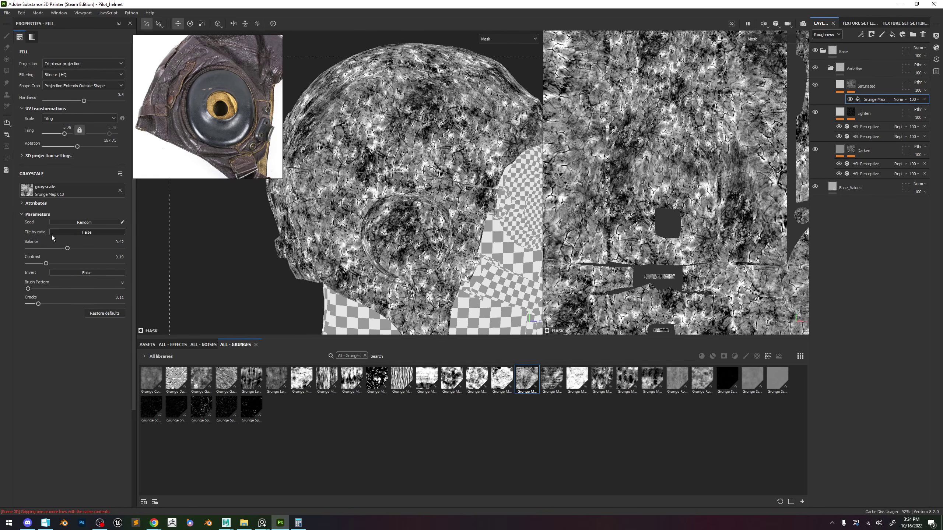
pyautogui.moveTo(35, 249)
pyautogui.mouseDown()
pyautogui.moveTo(22, 252)
pyautogui.moveTo(51, 256)
pyautogui.mouseUp()
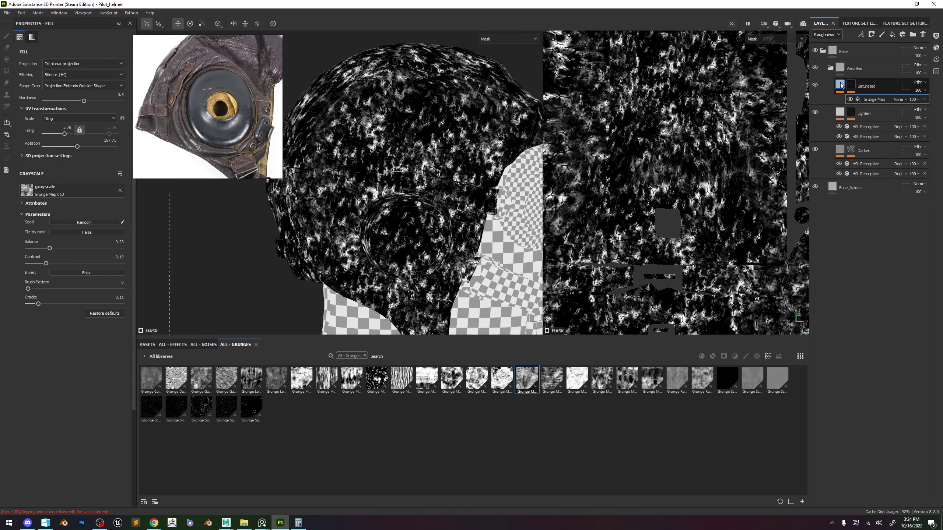
pyautogui.moveTo(60, 134); pyautogui.dragTo(63, 134)
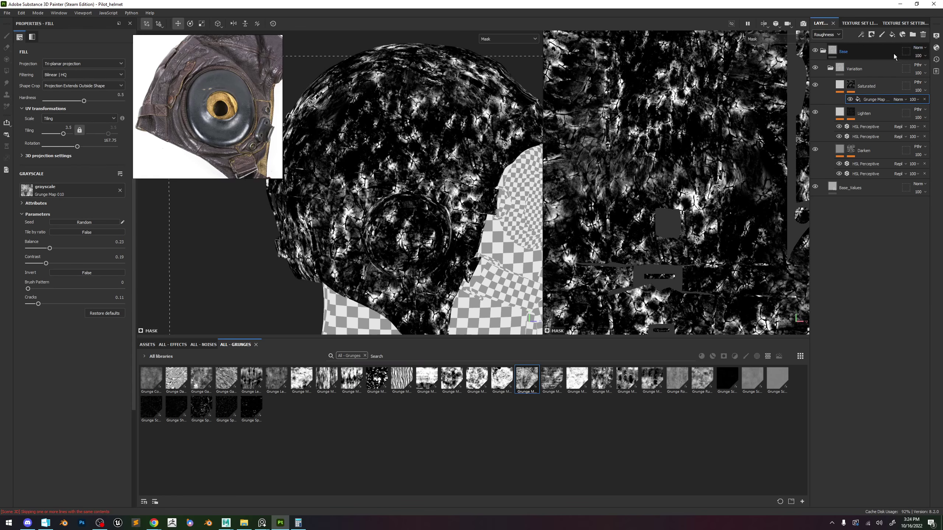
# Add a Multiply fill using Grunge Map 007 above the Grunge Map 010 fill in the Saturated layer's mask.
pyautogui.click(861, 34)
pyautogui.click(880, 63)
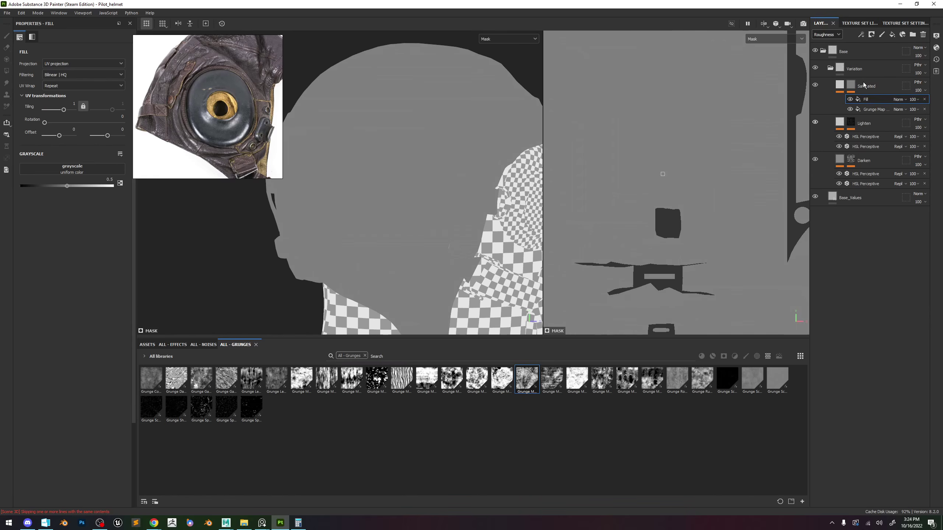
pyautogui.click(899, 99)
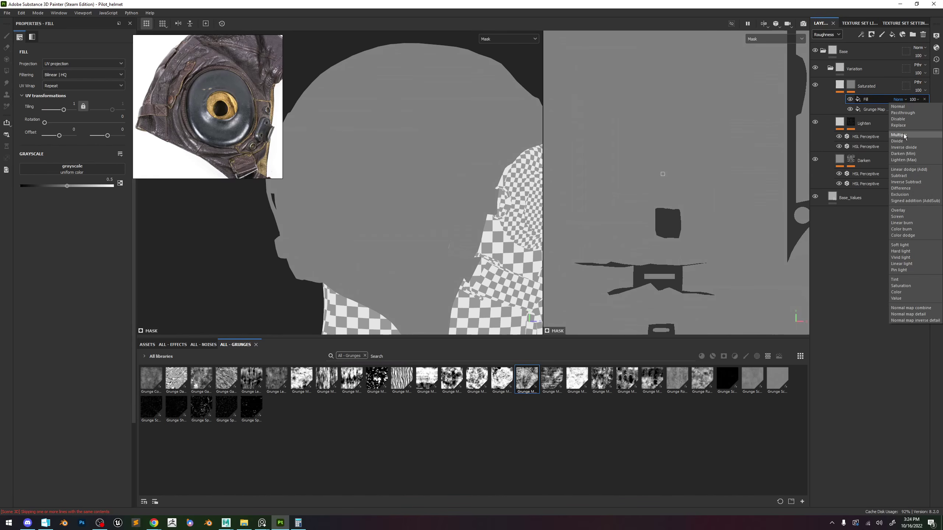
pyautogui.click(899, 134)
pyautogui.moveTo(458, 386)
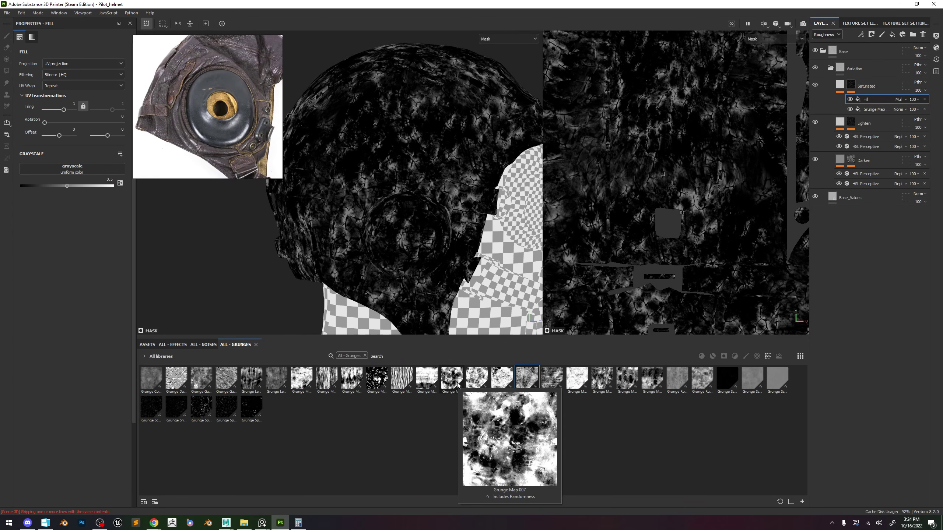
pyautogui.moveTo(458, 386); pyautogui.dragTo(72, 170)
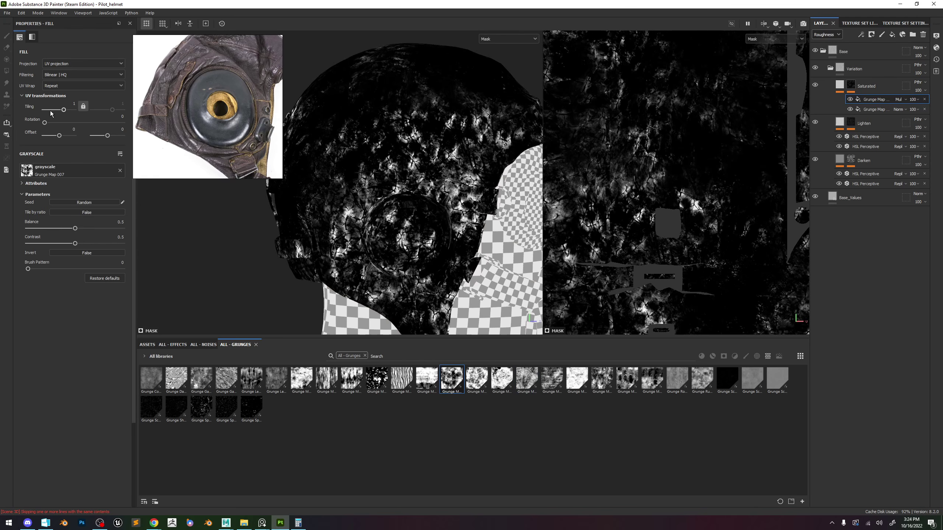
# Set the Grunge Map 007 fill to tiling 4.47, balance 0.14 and contrast 0.
pyautogui.moveTo(66, 111); pyautogui.dragTo(68, 114)
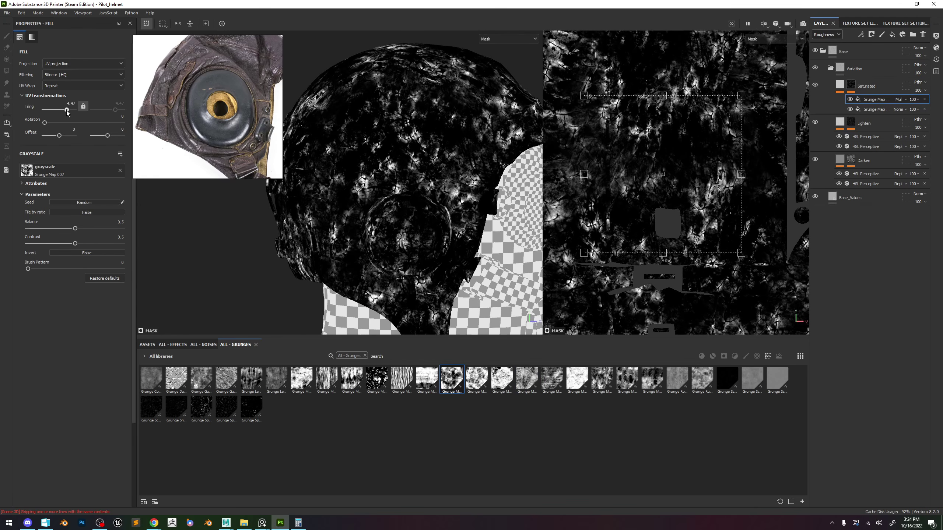
pyautogui.moveTo(75, 229); pyautogui.dragTo(41, 228)
pyautogui.scroll(-3, 443, 215)
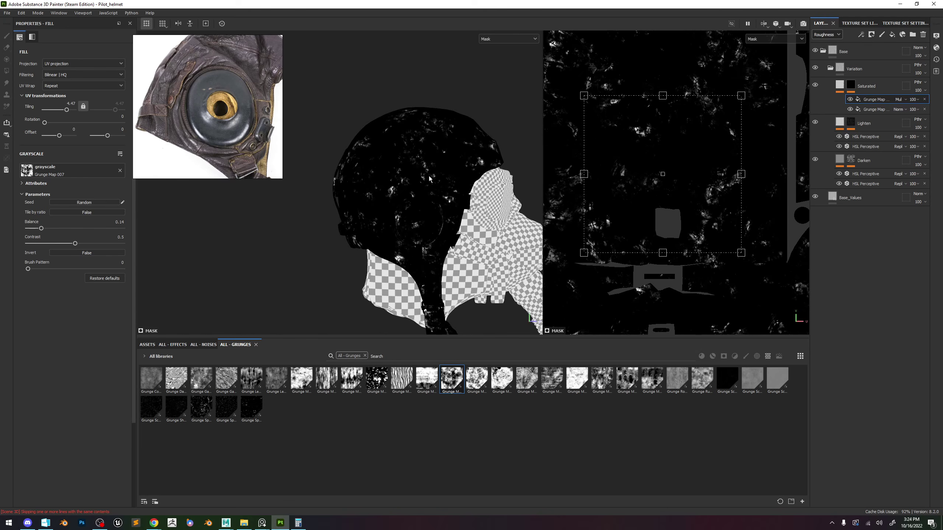
pyautogui.keyDown('alt'); pyautogui.moveTo(443, 215); pyautogui.dragTo(423, 227); pyautogui.keyUp('alt')
pyautogui.scroll(3, 401, 160)
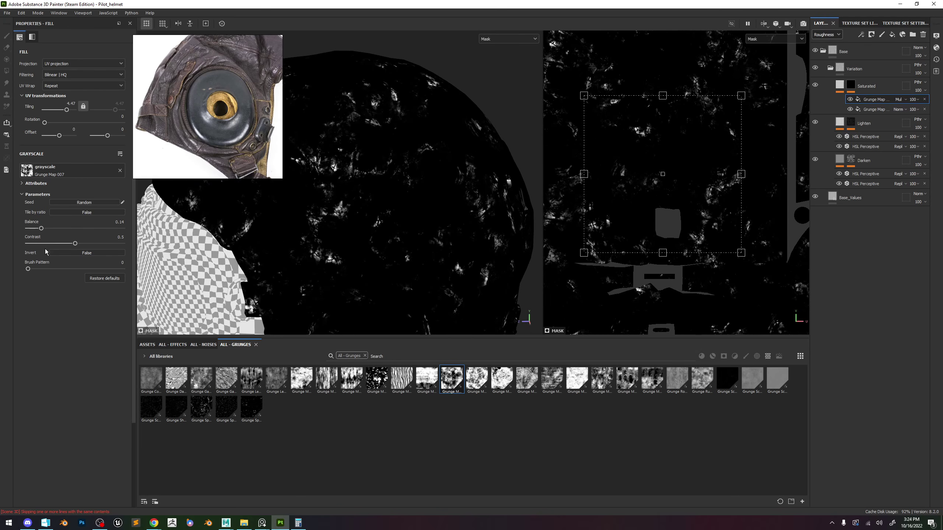
pyautogui.moveTo(66, 243); pyautogui.dragTo(16, 247)
pyautogui.keyDown('alt'); pyautogui.moveTo(313, 208); pyautogui.dragTo(418, 178); pyautogui.keyUp('alt')
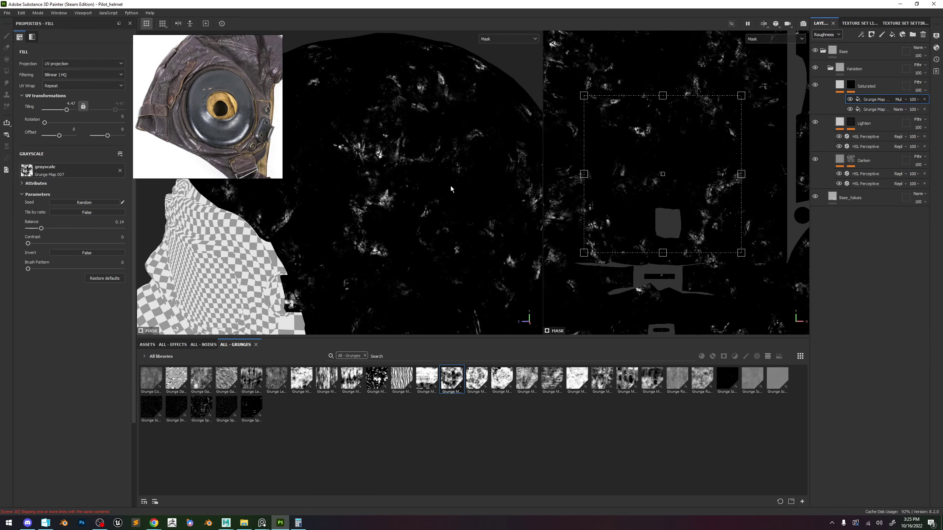
# Switch to the material view and refine the Grunge Map 007 fill to tiling 5.16 and balance 0.21.
pyautogui.press('m')
pyautogui.keyDown('alt'); pyautogui.moveTo(334, 141); pyautogui.dragTo(332, 97, button='right'); pyautogui.keyUp('alt')
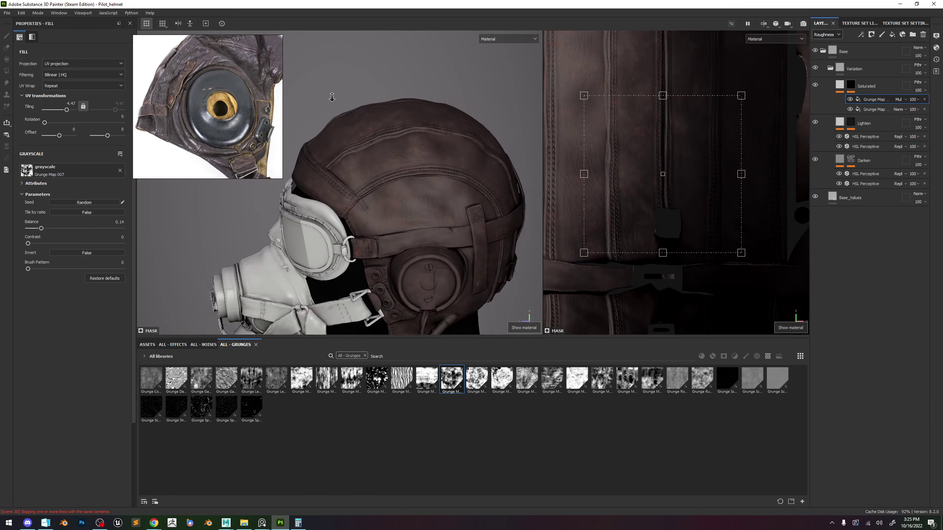
pyautogui.keyDown('alt'); pyautogui.moveTo(332, 96); pyautogui.dragTo(402, 207); pyautogui.keyUp('alt')
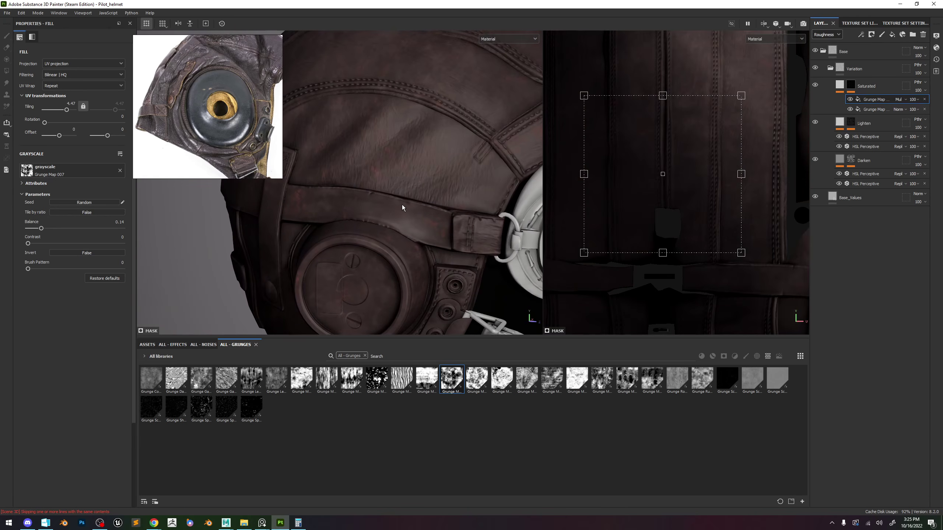
pyautogui.scroll(-4, 403, 205)
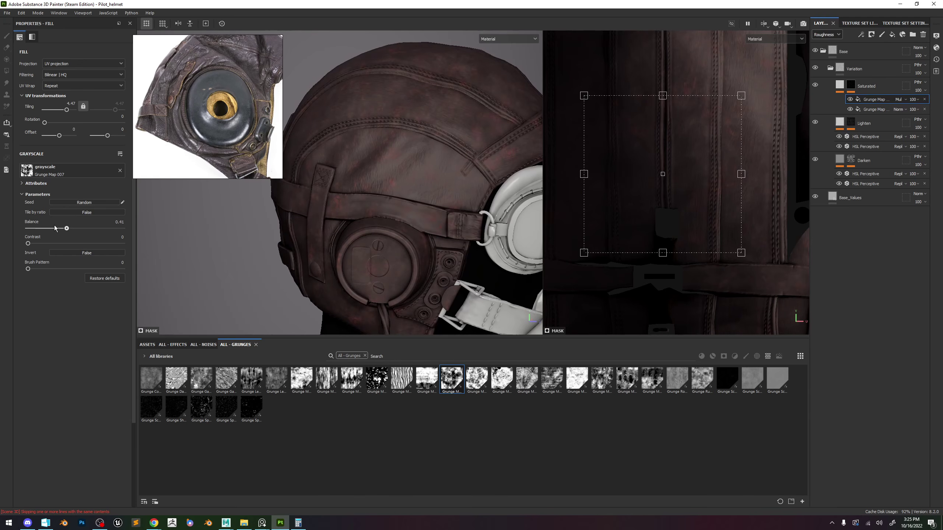
pyautogui.moveTo(55, 228); pyautogui.dragTo(32, 230)
pyautogui.moveTo(67, 112); pyautogui.dragTo(67, 112)
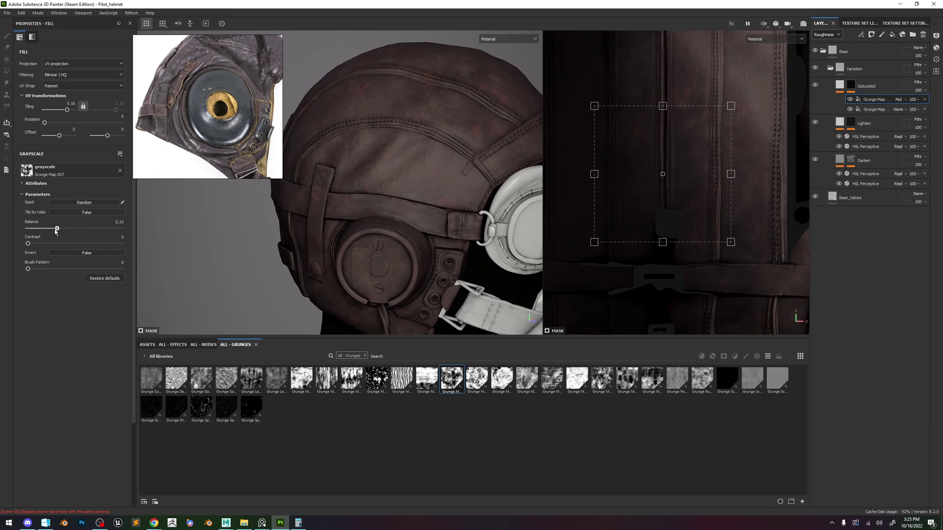
# Lower the saturation of the Saturated layer's color HSL Perceptive filter to 0.675.
pyautogui.keyDown('alt'); pyautogui.moveTo(390, 199); pyautogui.dragTo(418, 189); pyautogui.keyUp('alt')
pyautogui.keyDown('alt'); pyautogui.moveTo(418, 190); pyautogui.dragTo(410, 157, button='right'); pyautogui.keyUp('alt')
pyautogui.keyDown('alt'); pyautogui.moveTo(410, 157); pyautogui.dragTo(435, 126, button='middle'); pyautogui.keyUp('alt')
pyautogui.scroll(3, 435, 125)
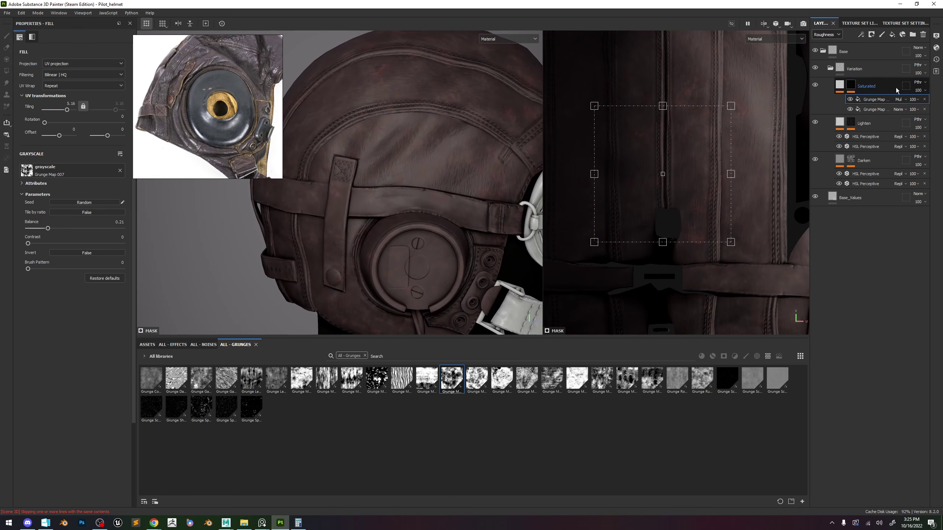
pyautogui.click(866, 86)
pyautogui.click(879, 109)
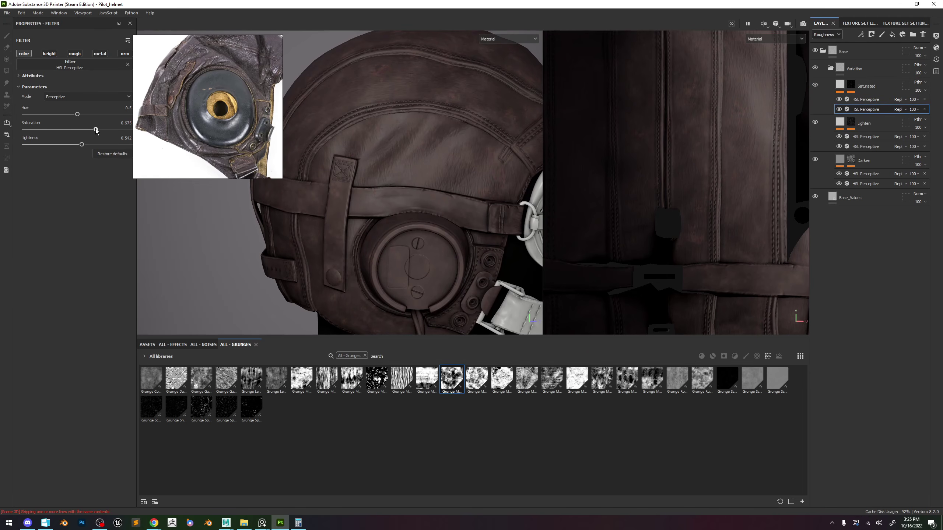
# Display the Saturated layer's mask and increase the tiling of its Grunge Map 010 fill.
pyautogui.keyDown('alt'); pyautogui.click(851, 84); pyautogui.keyUp('alt')
pyautogui.click(877, 110)
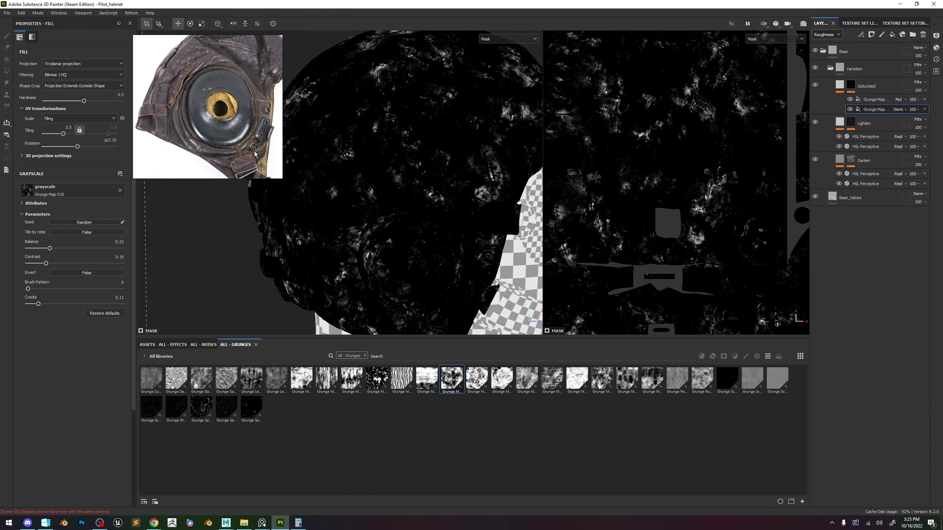
pyautogui.moveTo(63, 136); pyautogui.dragTo(69, 135)
# Set the Grunge Map 007 fill's tiling to 6.74 and balance to 0.09, and return to the material view.
pyautogui.click(875, 100)
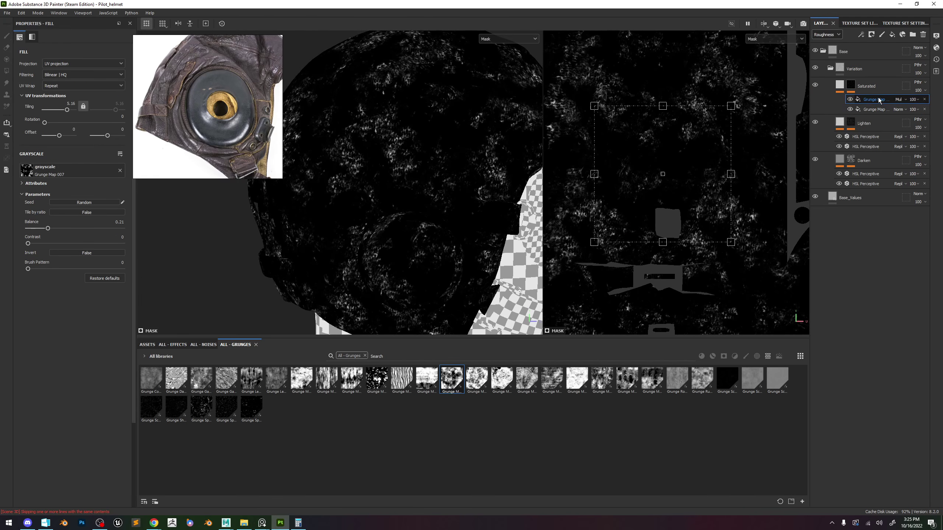
pyautogui.moveTo(67, 110); pyautogui.dragTo(67, 110)
pyautogui.moveTo(48, 228); pyautogui.dragTo(37, 229)
pyautogui.press('m')
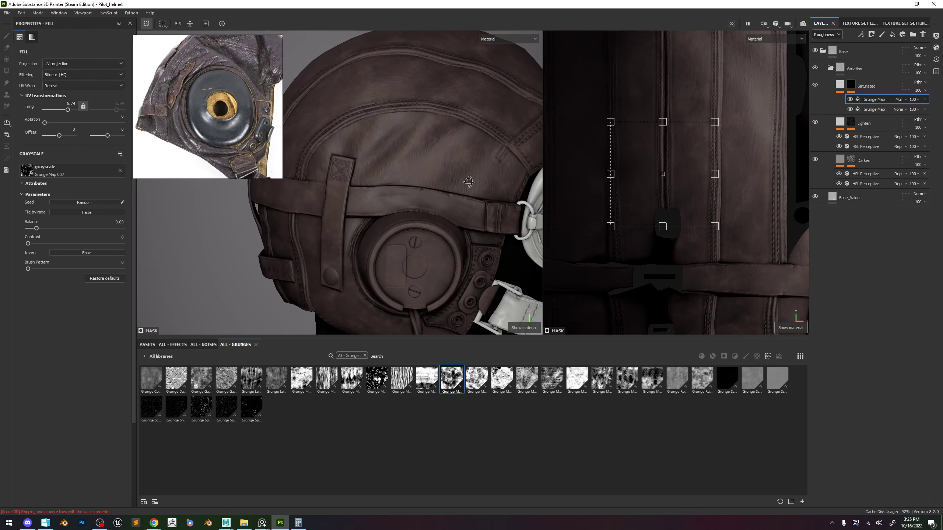
# Examine the saturated color variation on the helmet's leather up close and from the side against the reference.
pyautogui.keyDown('alt'); pyautogui.moveTo(479, 181); pyautogui.dragTo(480, 233, button='right'); pyautogui.keyUp('alt')
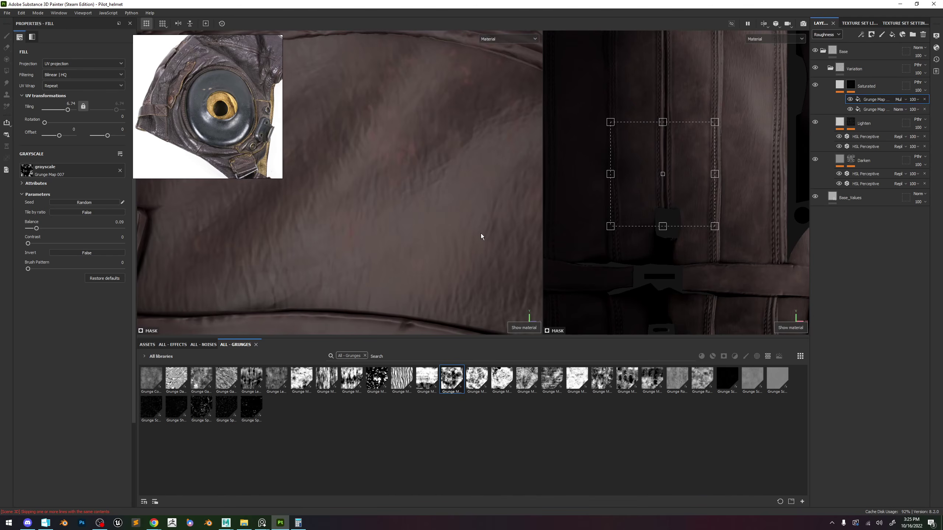
pyautogui.press('m')
pyautogui.press('c')
pyautogui.moveTo(403, 184)
pyautogui.keyDown('alt'); pyautogui.mouseDown(button='right')
pyautogui.moveTo(405, 172)
pyautogui.moveTo(406, 191)
pyautogui.mouseUp(button='right'); pyautogui.keyUp('alt')
pyautogui.press('m')
pyautogui.keyDown('alt'); pyautogui.moveTo(423, 182); pyautogui.dragTo(446, 186, button='middle'); pyautogui.keyUp('alt')
pyautogui.keyDown('shift'); pyautogui.moveTo(446, 185); pyautogui.dragTo(427, 181, button='right'); pyautogui.keyUp('shift')
pyautogui.keyDown('alt'); pyautogui.moveTo(427, 181); pyautogui.dragTo(442, 184, button='middle'); pyautogui.keyUp('alt')
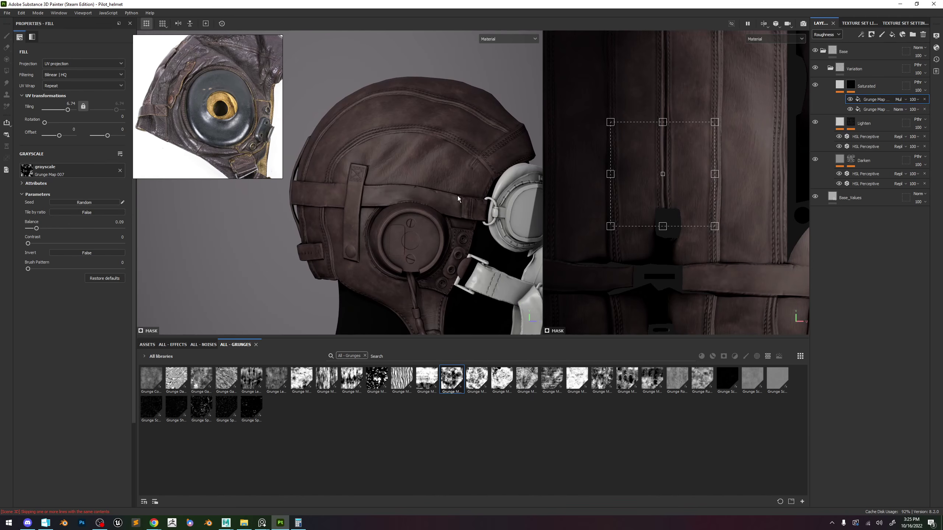
pyautogui.keyDown('alt'); pyautogui.moveTo(409, 223); pyautogui.dragTo(414, 190, button='middle'); pyautogui.keyUp('alt')
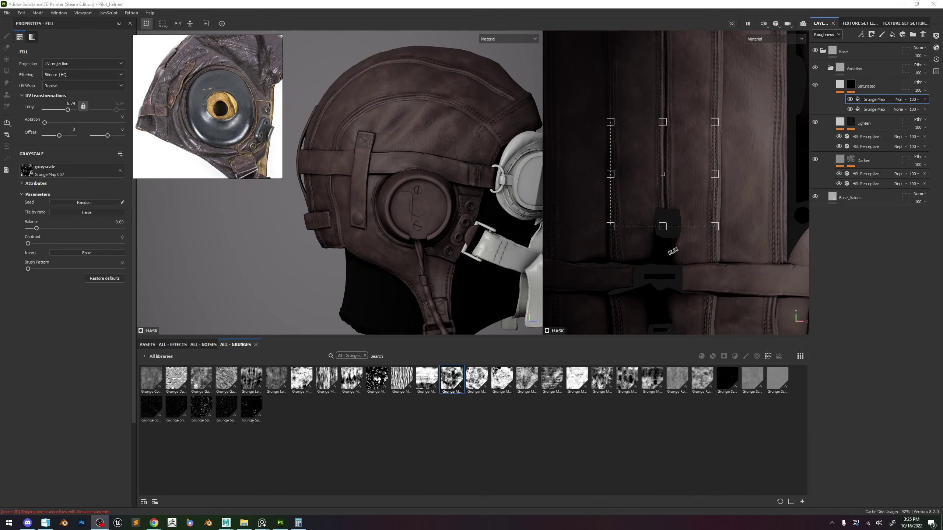
# Display the roughness channel and set the lightness of the Saturated layer's roughness HSL Perceptive filter to 0.476.
pyautogui.press('c')
pyautogui.press('c')
pyautogui.press('c')
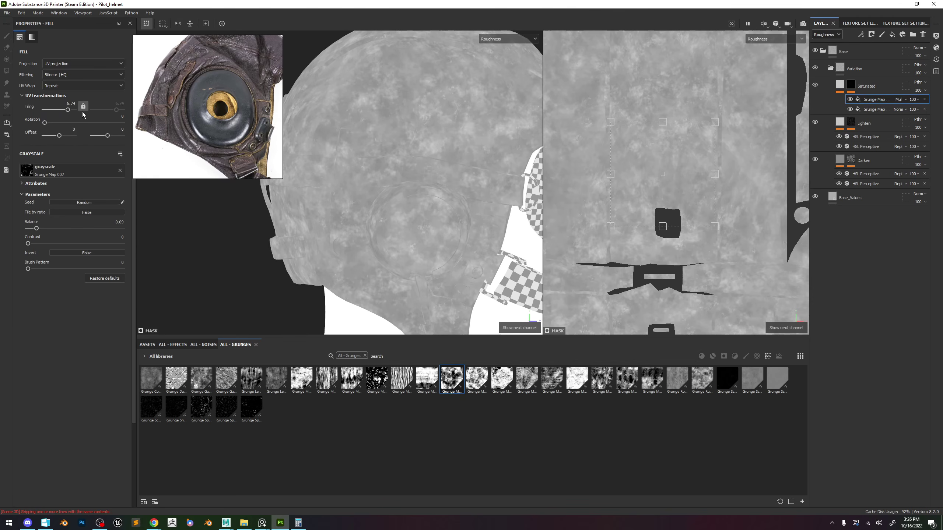
pyautogui.hotkey('ctrl', 'z')
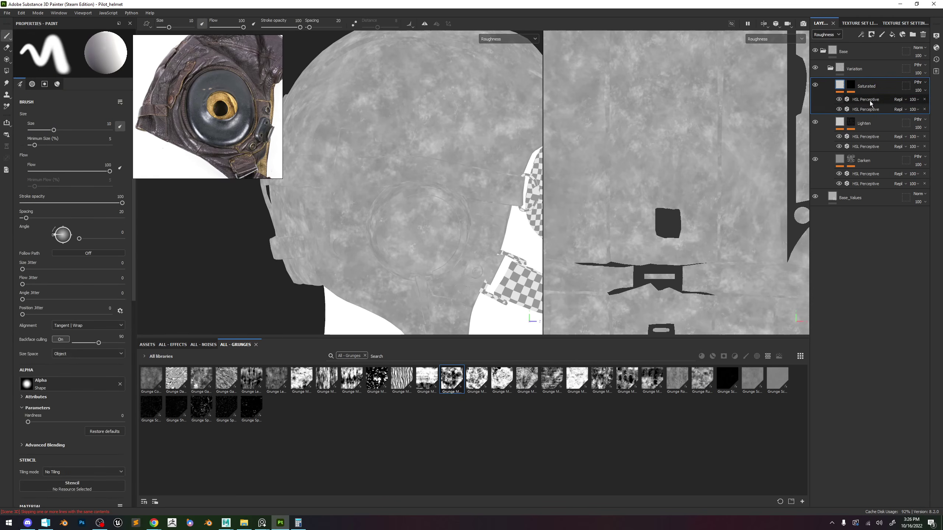
pyautogui.click(870, 104)
pyautogui.keyDown('alt'); pyautogui.moveTo(443, 130); pyautogui.dragTo(448, 165); pyautogui.keyUp('alt')
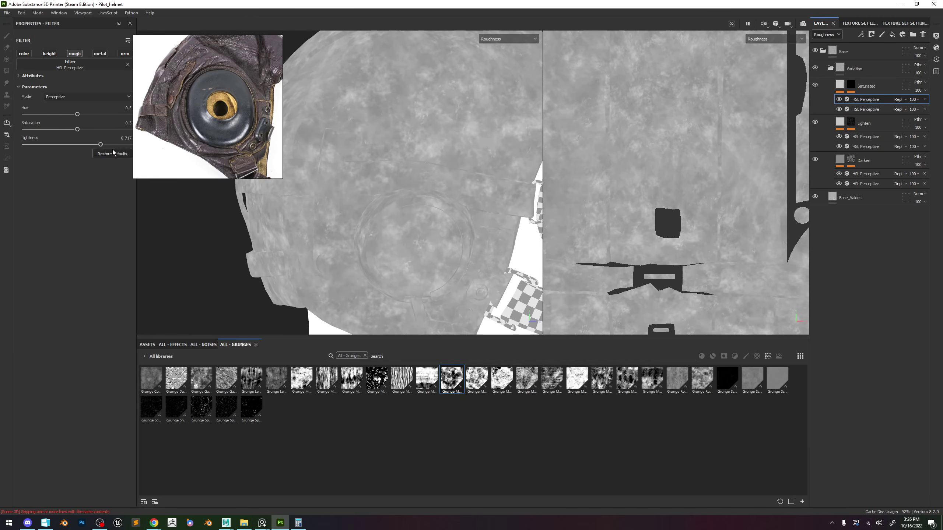
pyautogui.moveTo(82, 147)
pyautogui.mouseDown()
pyautogui.moveTo(62, 148)
pyautogui.moveTo(76, 149)
pyautogui.mouseUp()
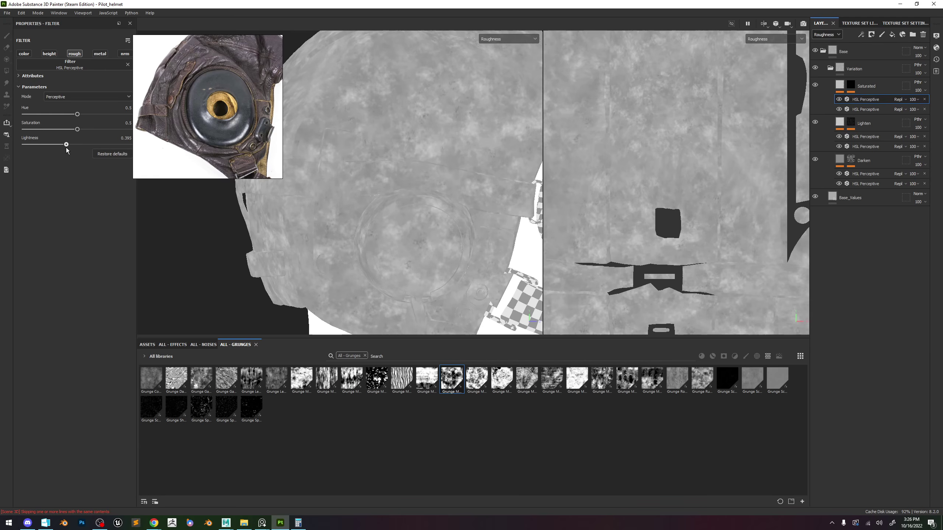
# Return to the material view and examine the leather's color and roughness variation from several sides of the helmet.
pyautogui.press('m')
pyautogui.moveTo(390, 237)
pyautogui.keyDown('alt'); pyautogui.mouseDown()
pyautogui.moveTo(431, 242)
pyautogui.moveTo(459, 201)
pyautogui.moveTo(480, 193)
pyautogui.moveTo(450, 225)
pyautogui.mouseUp(); pyautogui.keyUp('alt')
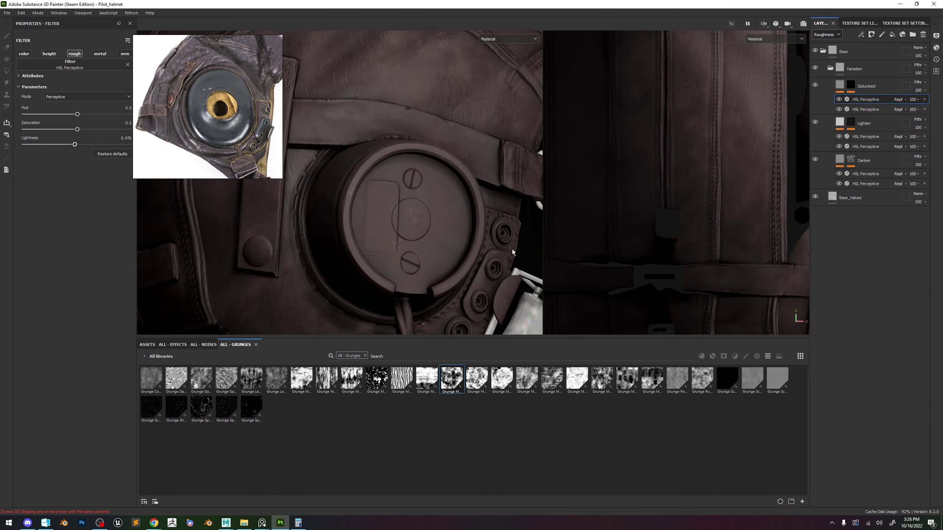
pyautogui.press('f')
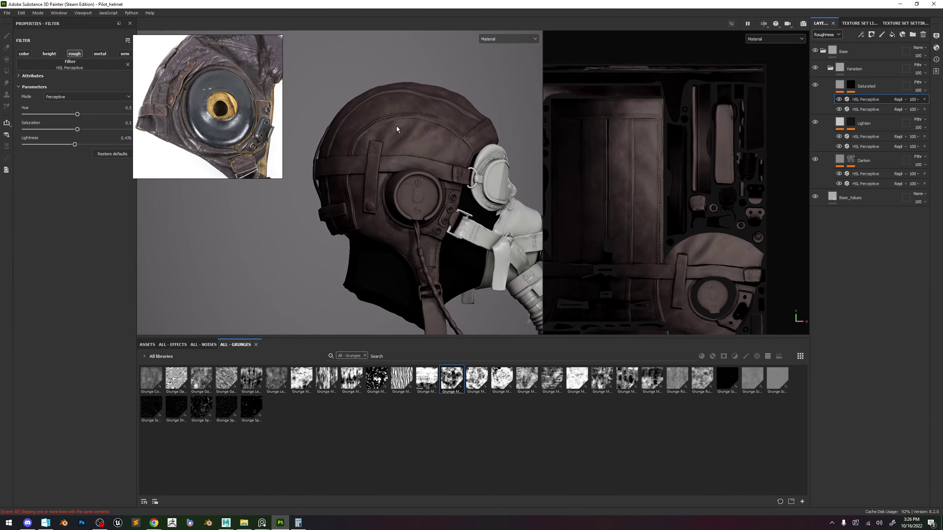
pyautogui.keyDown('alt'); pyautogui.moveTo(396, 129); pyautogui.dragTo(424, 151); pyautogui.keyUp('alt')
pyautogui.scroll(4, 406, 150)
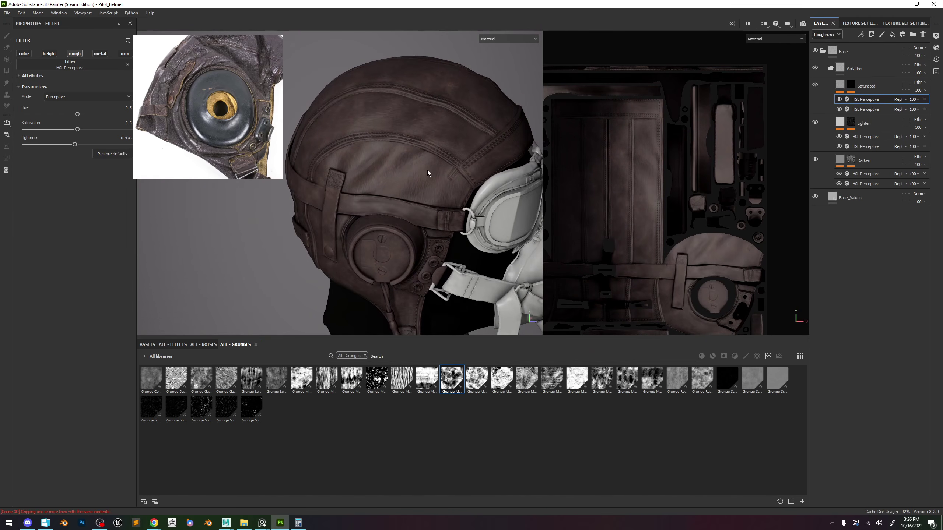
pyautogui.scroll(3, 390, 134)
pyautogui.scroll(-4, 390, 134)
pyautogui.keyDown('alt'); pyautogui.moveTo(389, 134); pyautogui.dragTo(440, 200); pyautogui.keyUp('alt')
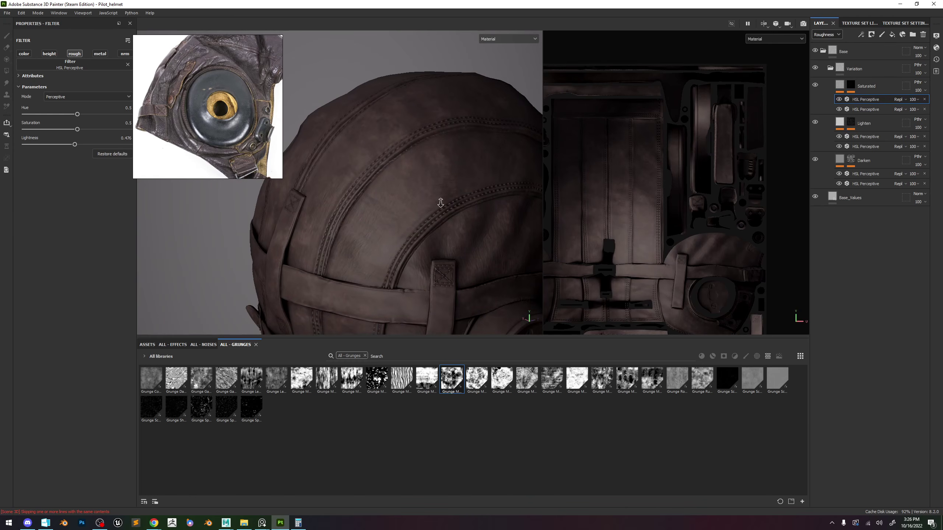
# Create a new fill layer, place it above the Base folder and collapse that folder.
pyautogui.click(823, 51)
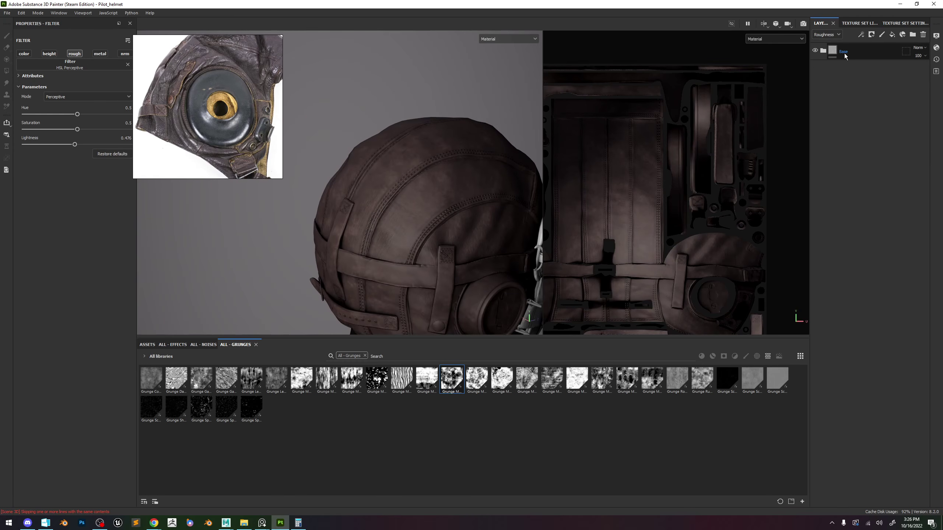
pyautogui.click(892, 35)
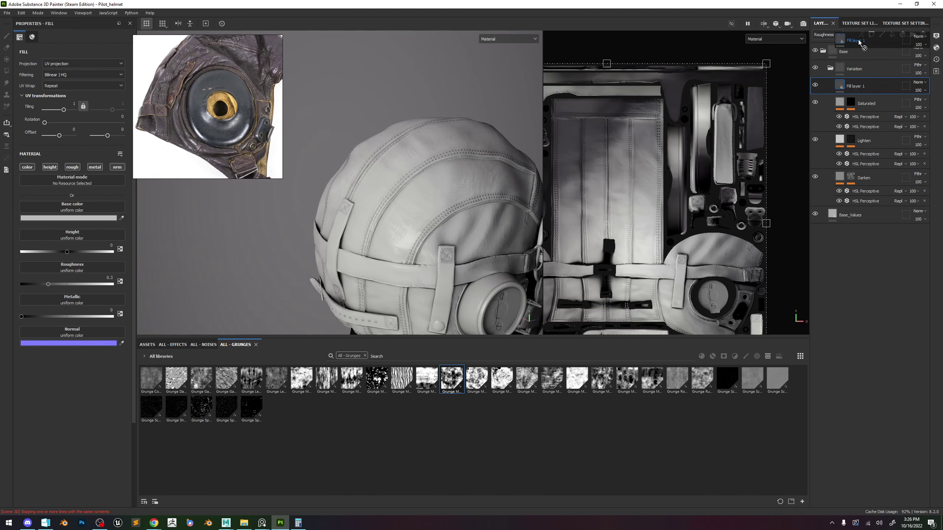
pyautogui.moveTo(858, 45); pyautogui.dragTo(857, 46)
pyautogui.click(823, 68)
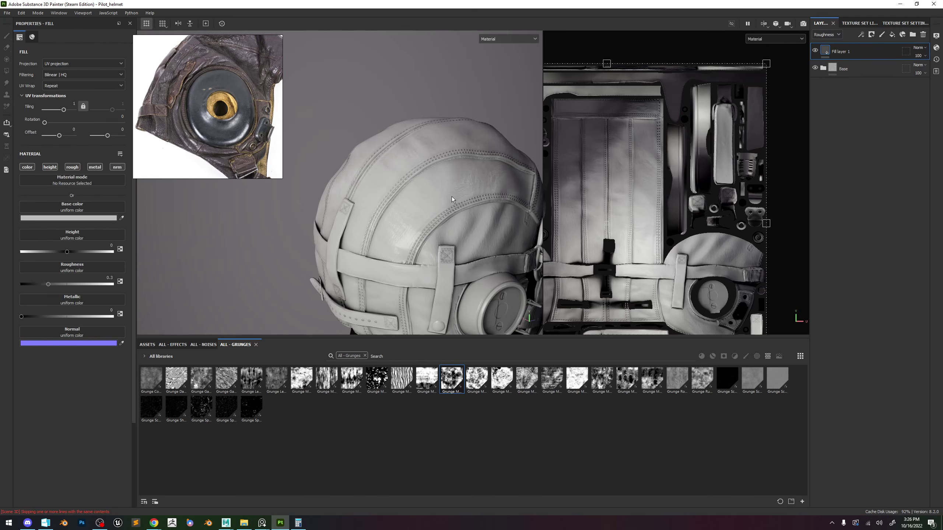
# Show the Project assets and open them as their own asset view.
pyautogui.click(147, 344)
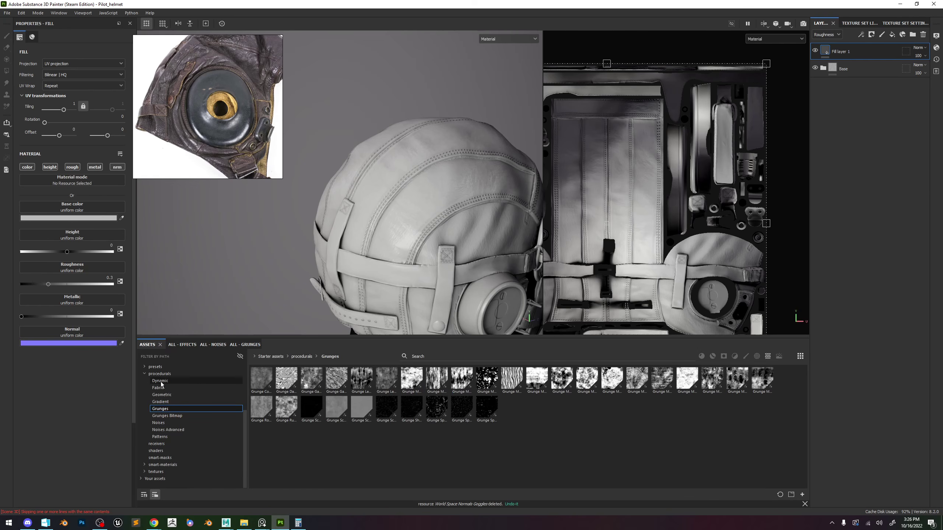
pyautogui.scroll(1, 163, 384)
pyautogui.click(158, 374)
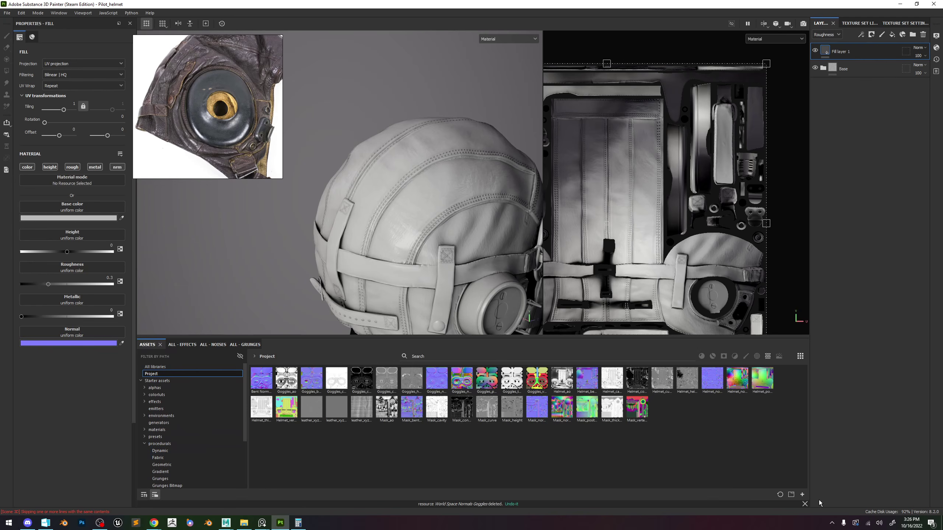
pyautogui.click(792, 495)
# Group the new fill layer into a folder named Baked Maps and rename the fill layer Curvature.
pyautogui.scroll(3, 353, 327)
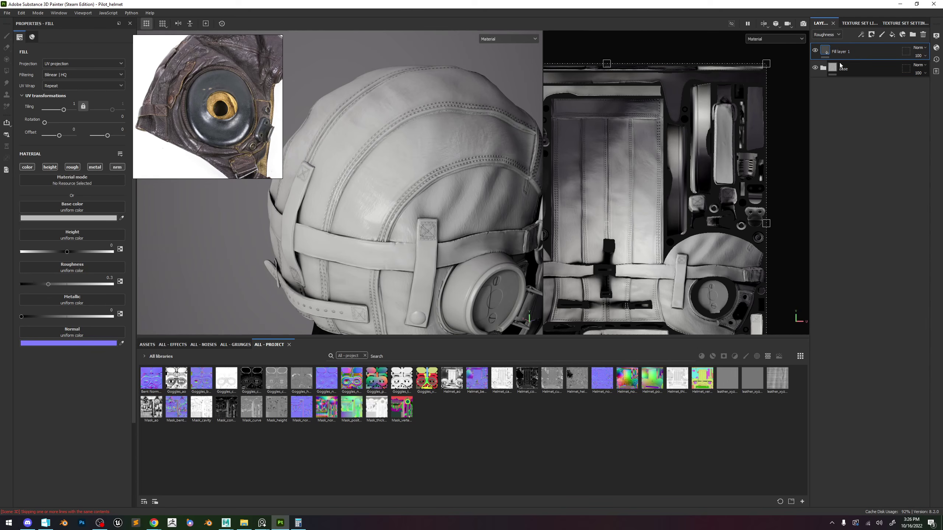
pyautogui.hotkey('ctrl', 'g')
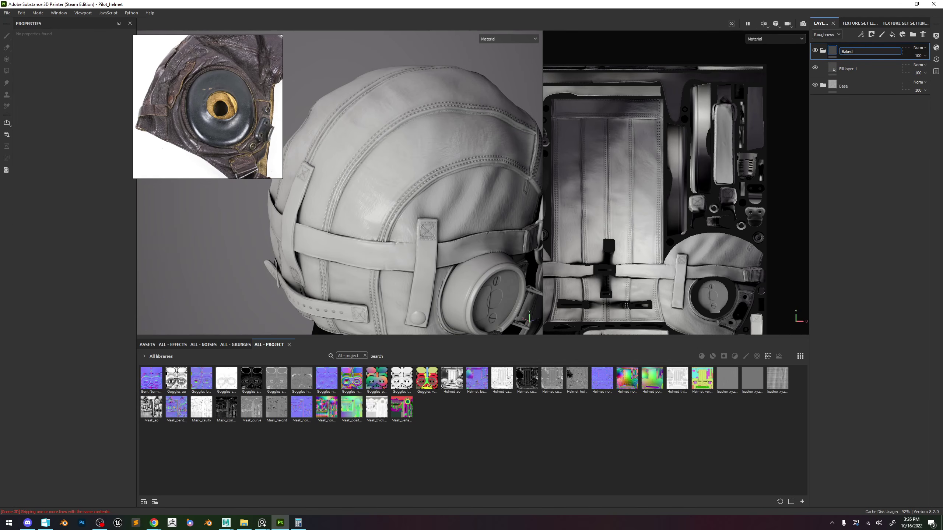
pyautogui.write('Baked Maps')
pyautogui.press('Return')
pyautogui.click(848, 69)
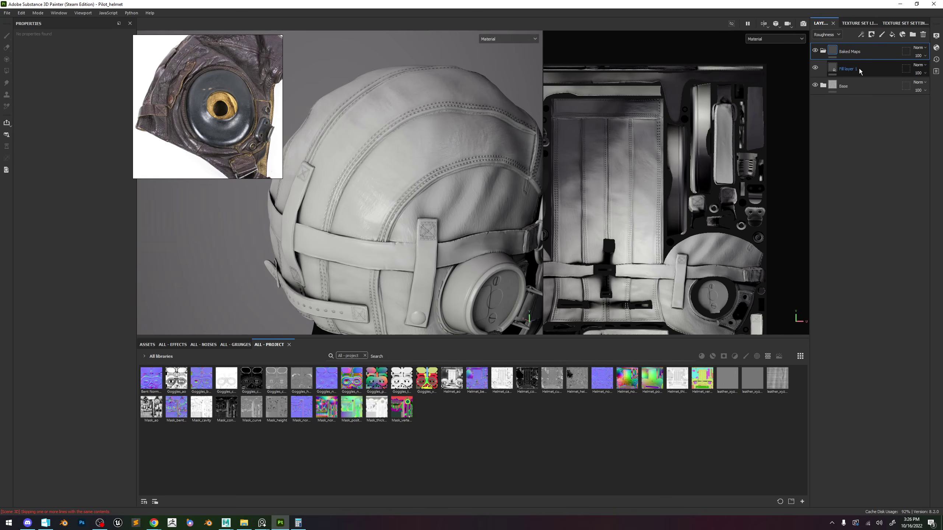
pyautogui.doubleClick(848, 69)
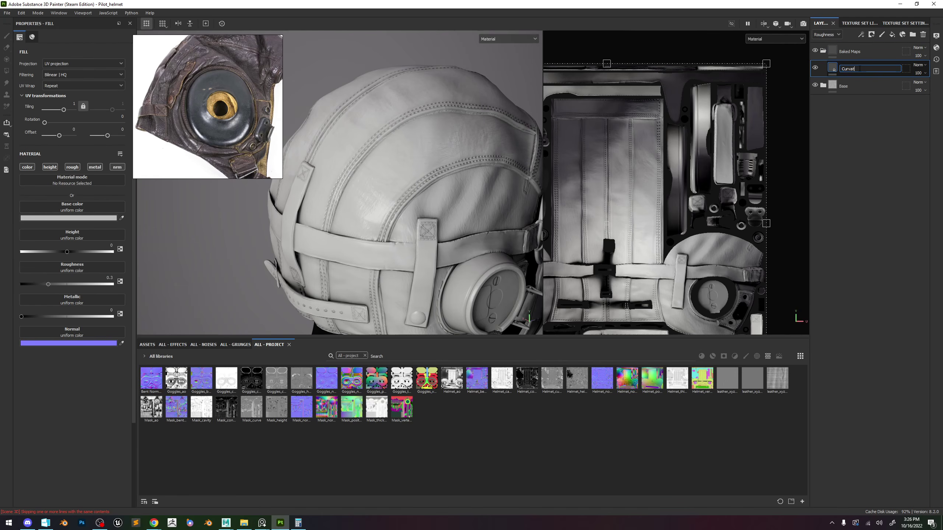
pyautogui.press('Return')
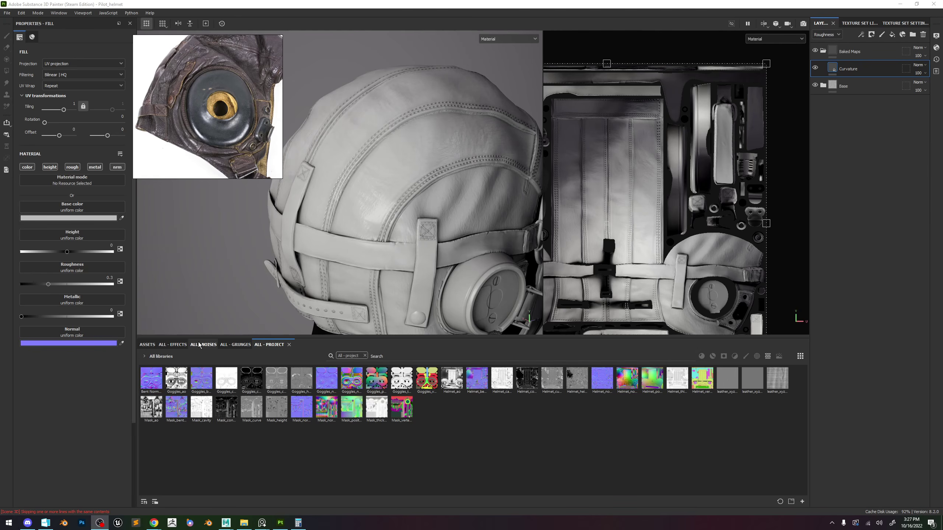
# Add an HSL Perceptive filter layer above the Curvature fill layer and rename it Curvature.
pyautogui.click(173, 345)
pyautogui.moveTo(702, 378); pyautogui.dragTo(850, 64)
pyautogui.scroll(3, 404, 180)
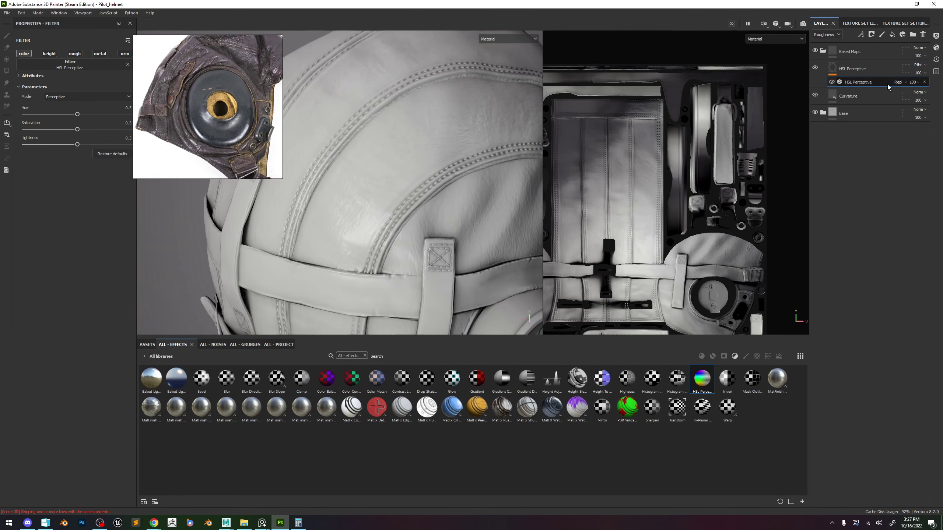
pyautogui.click(850, 96)
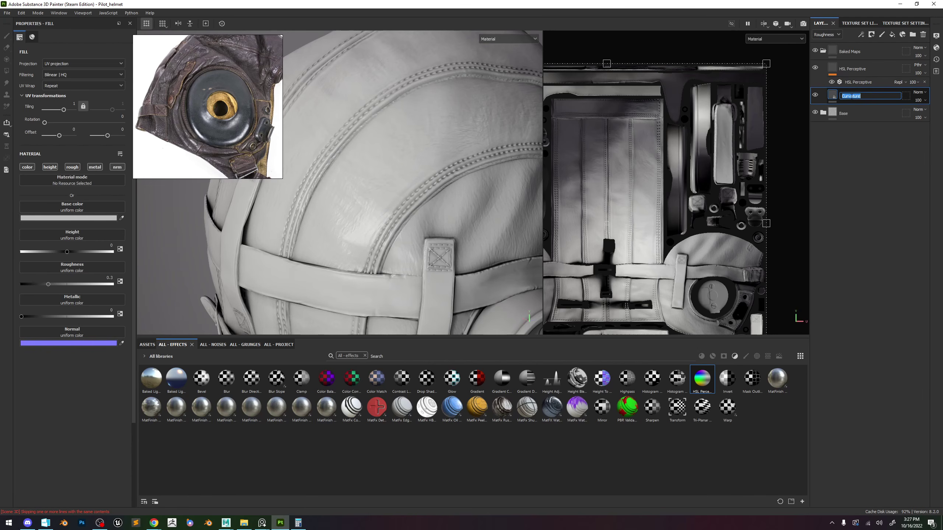
pyautogui.doubleClick(854, 69)
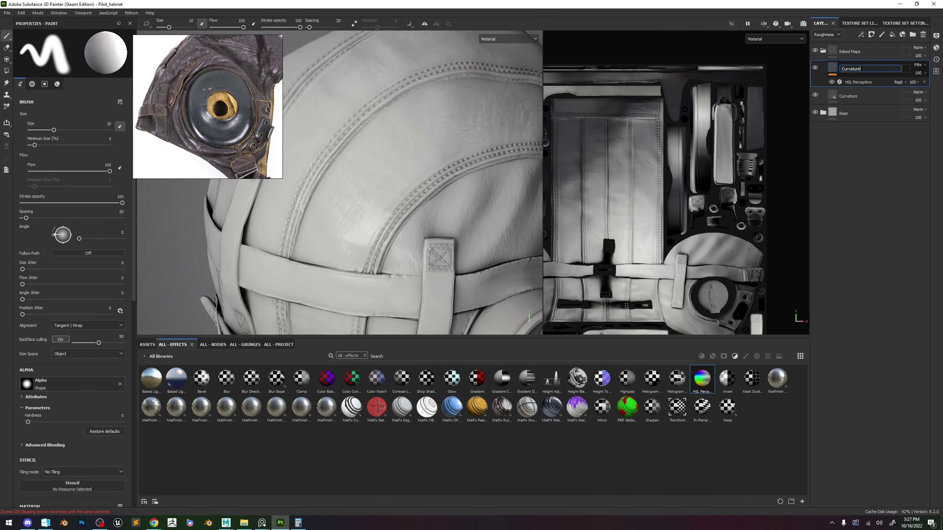
pyautogui.press('Return')
# Cycle the viewport display through the single channels to Base color.
pyautogui.press('c')
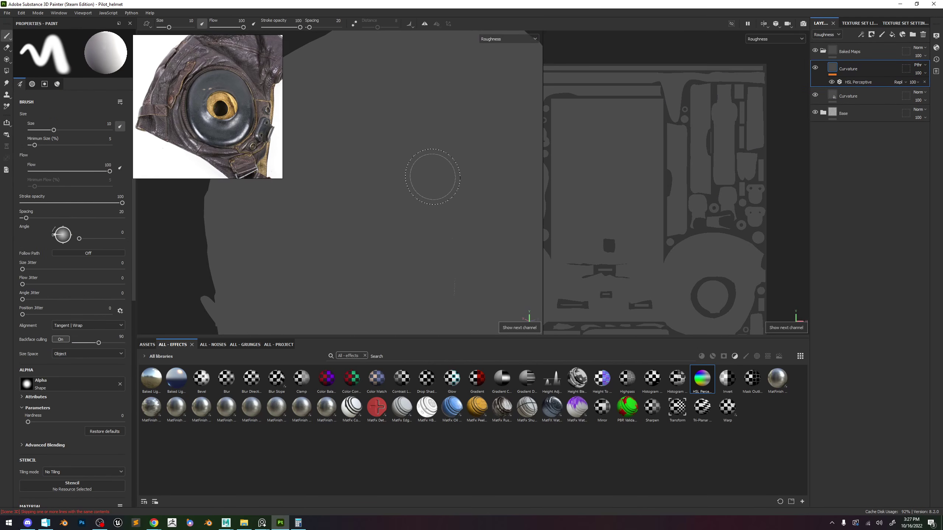
pyautogui.press('c')
pyautogui.press('c')
pyautogui.press('c')
pyautogui.press('c')
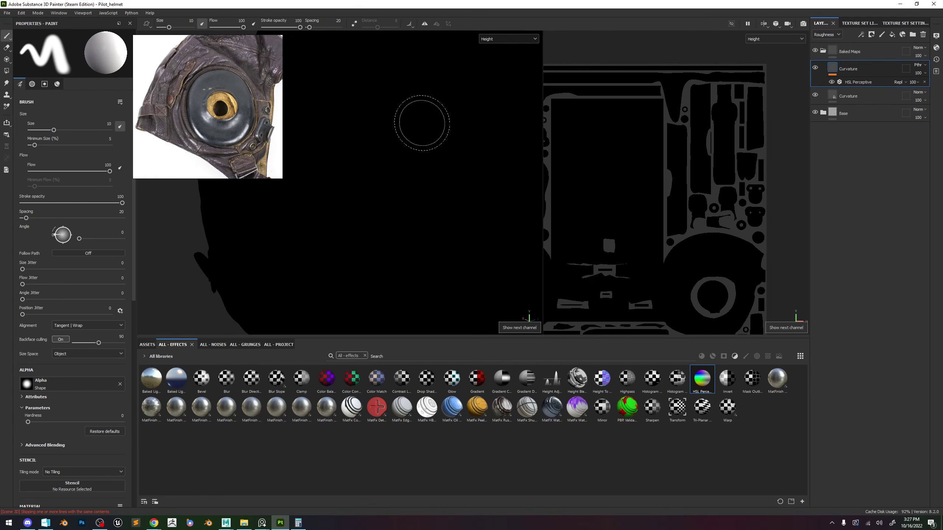
pyautogui.press('c')
pyautogui.press('c')
pyautogui.press('c')
pyautogui.press('c')
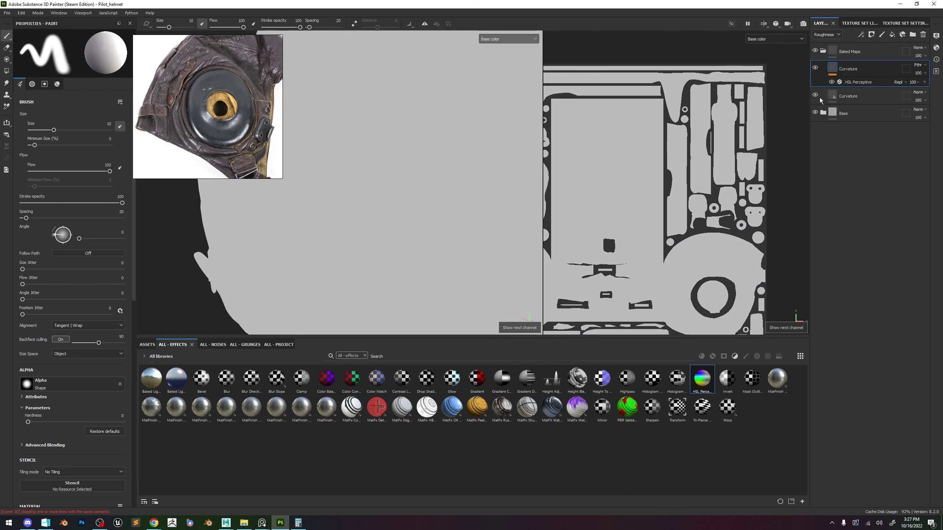
# Add a black mask with a fill effect to the HSL Perceptive layer and assign the Helmet_curve map to it.
pyautogui.rightClick(832, 69)
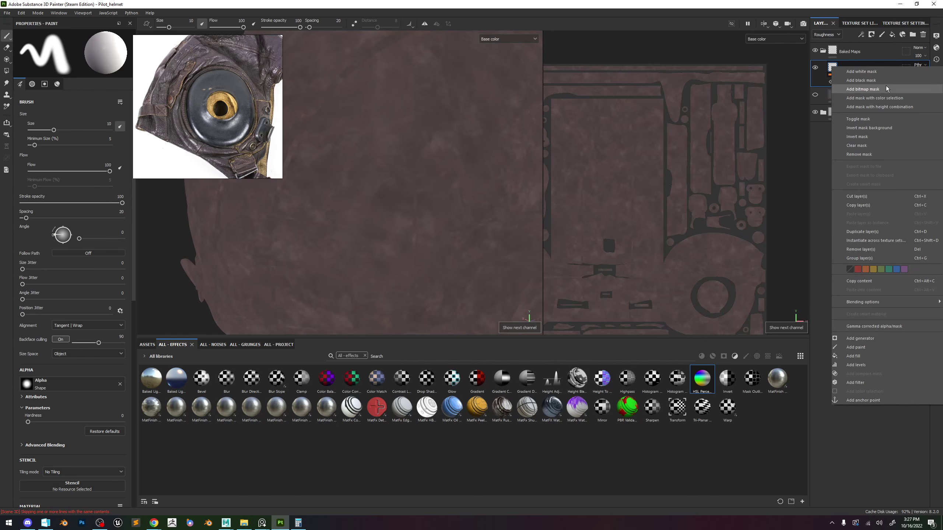
pyautogui.click(887, 89)
pyautogui.click(861, 34)
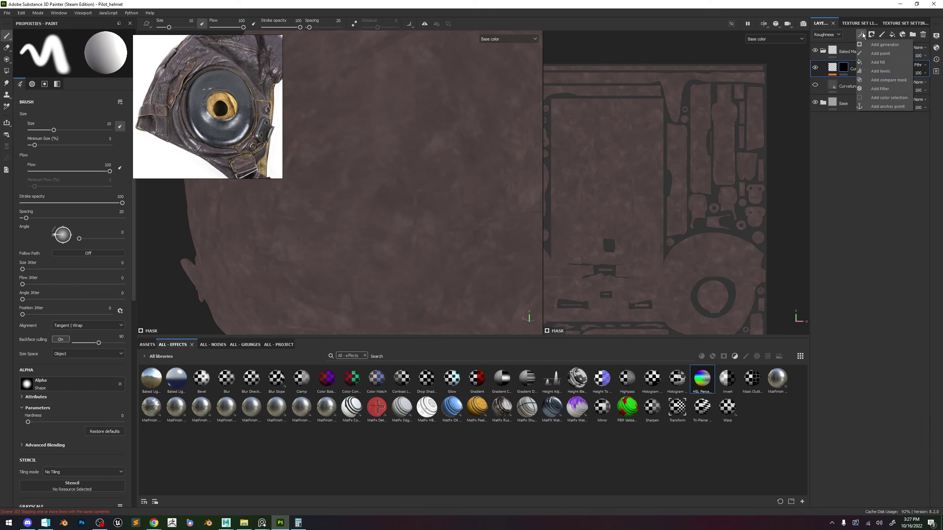
pyautogui.click(887, 63)
pyautogui.click(280, 345)
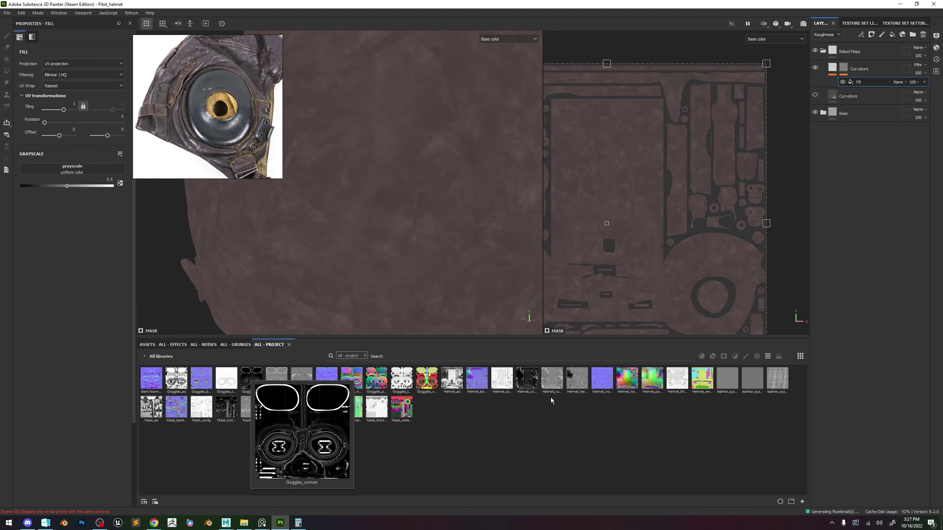
pyautogui.click(471, 356)
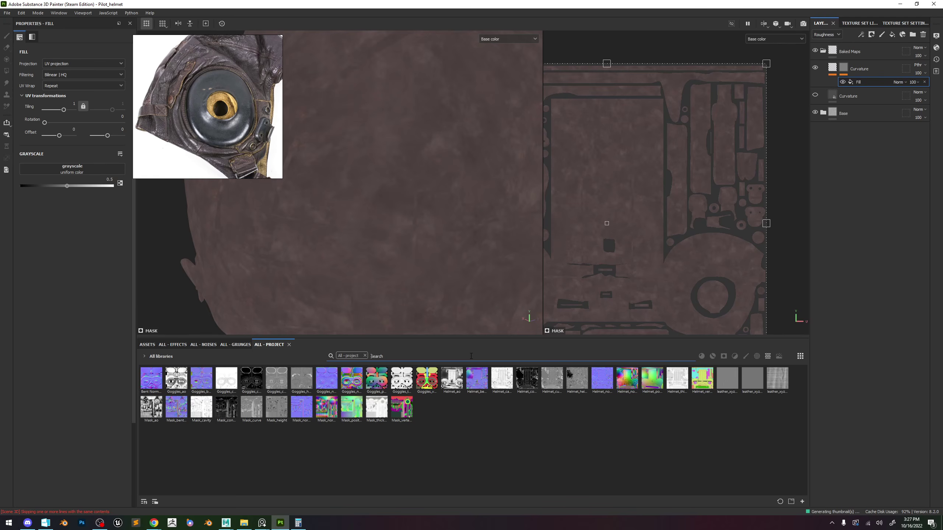
pyautogui.write('helmet')
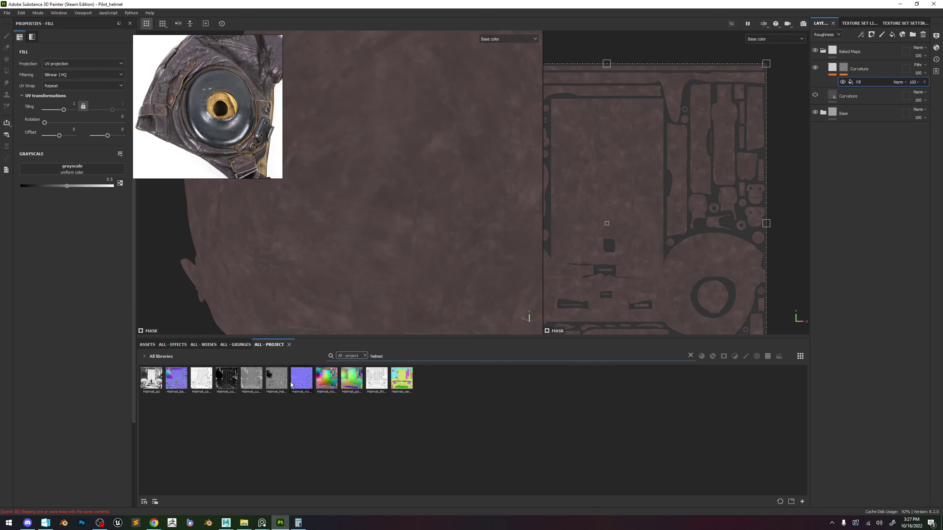
pyautogui.moveTo(251, 378); pyautogui.dragTo(95, 166)
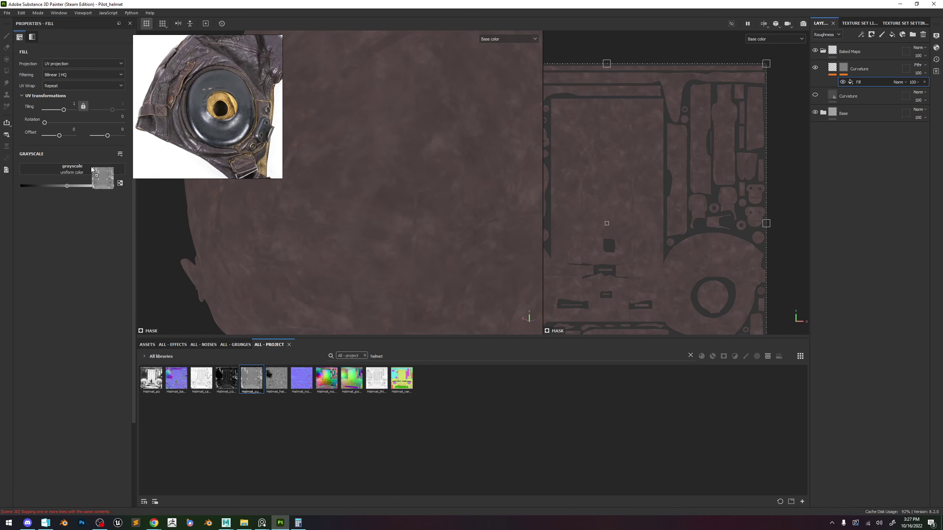
# Inspect the curvature mask on the helmet and set the Baked Maps folder's roughness blending to Passthrough.
pyautogui.keyDown('alt'); pyautogui.moveTo(433, 220); pyautogui.dragTo(431, 177, button='right'); pyautogui.keyUp('alt')
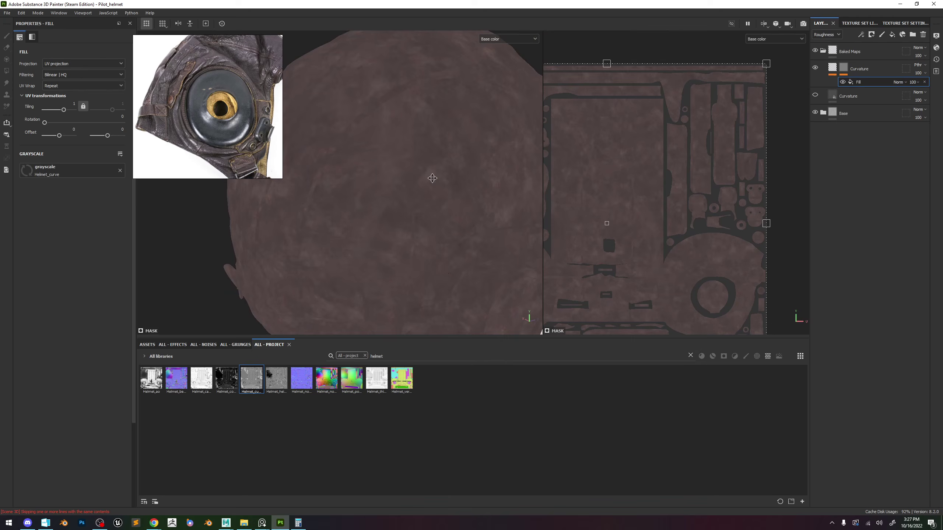
pyautogui.keyDown('alt'); pyautogui.click(843, 70); pyautogui.keyUp('alt')
pyautogui.click(920, 47)
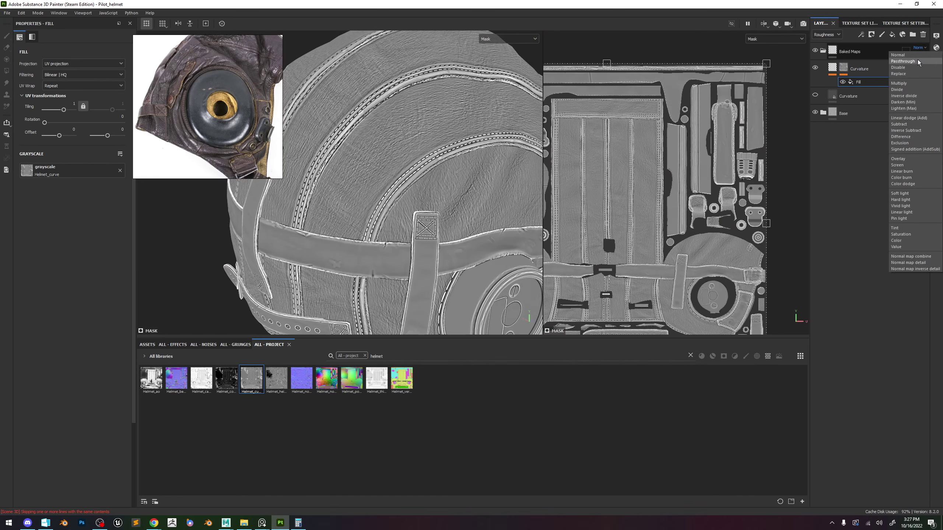
pyautogui.click(913, 62)
pyautogui.keyDown('alt'); pyautogui.moveTo(469, 196); pyautogui.dragTo(480, 242, button='right'); pyautogui.keyUp('alt')
pyautogui.keyDown('alt'); pyautogui.moveTo(480, 242); pyautogui.dragTo(442, 174); pyautogui.keyUp('alt')
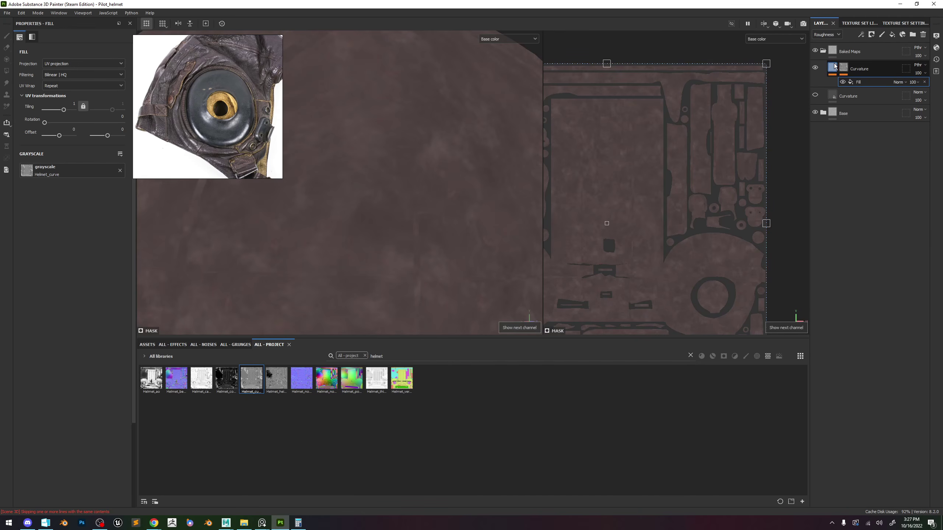
# Set the color lightness of the masked Curvature layer's HSL Perceptive filter to 0.577.
pyautogui.click(832, 67)
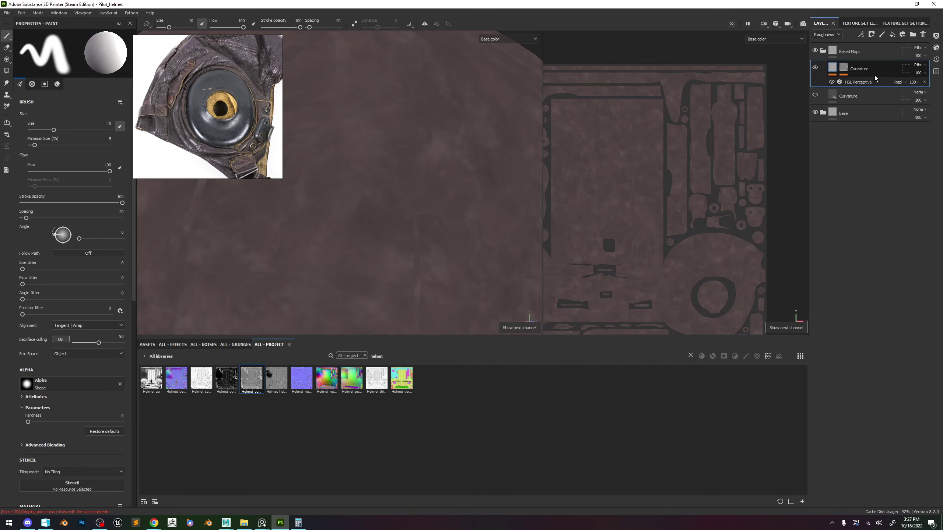
pyautogui.click(863, 83)
pyautogui.moveTo(68, 146); pyautogui.dragTo(36, 149)
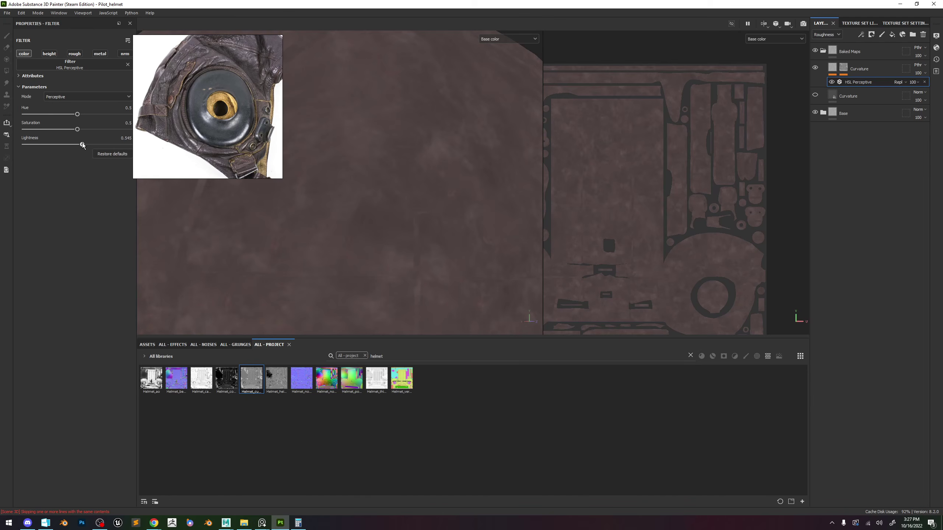
# Switch the layer stack to the Base color channel and set the Baked Maps folder's blending to Passthrough.
pyautogui.click(827, 34)
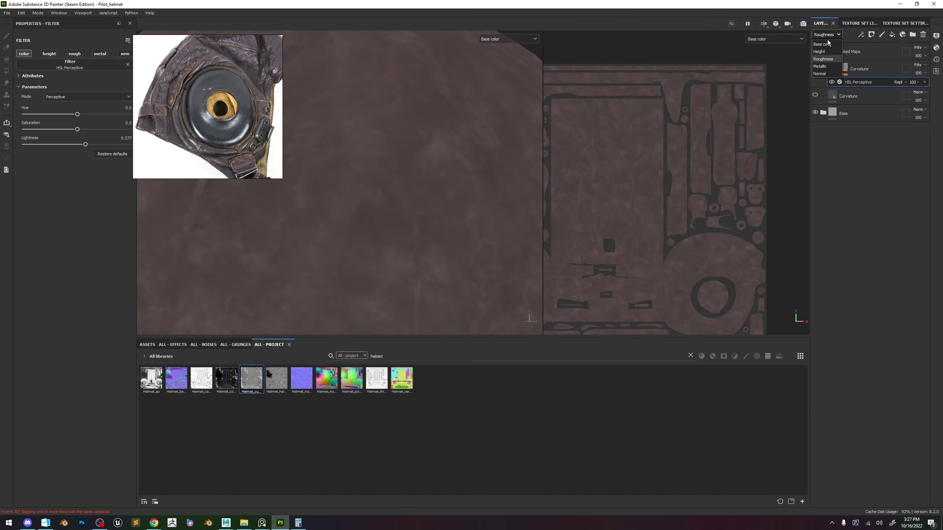
pyautogui.click(822, 42)
pyautogui.click(920, 47)
pyautogui.click(903, 61)
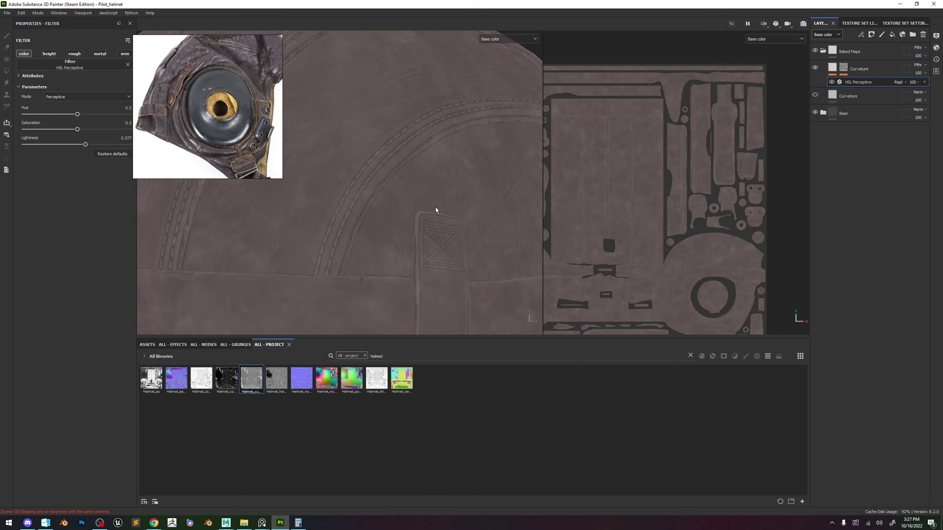
# Try lightness 0.36 with saturation 0.706 in the HSL Perceptive filter, then set lightness to 0.395 and saturation to 0.5.
pyautogui.moveTo(85, 144)
pyautogui.mouseDown()
pyautogui.moveTo(61, 147)
pyautogui.moveTo(82, 149)
pyautogui.moveTo(68, 152)
pyautogui.mouseUp()
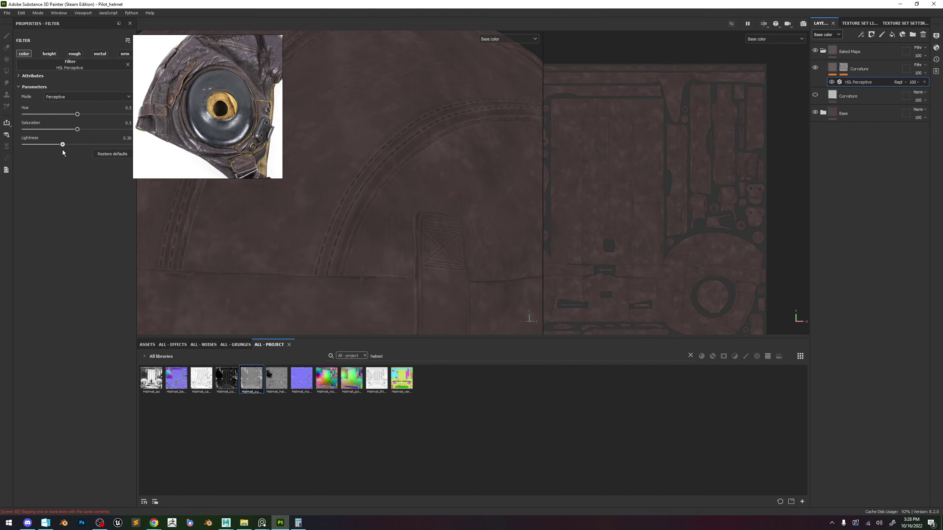
pyautogui.scroll(-3, 375, 92)
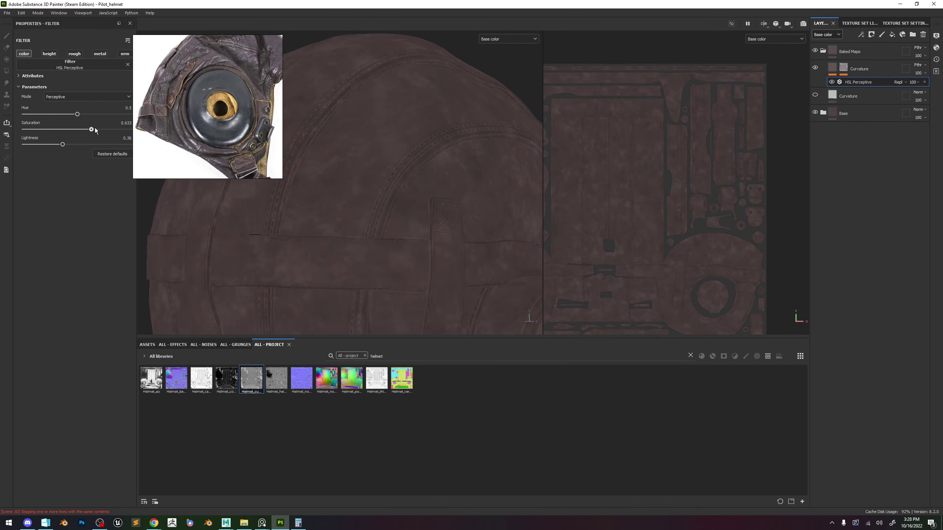
pyautogui.scroll(-5, 397, 149)
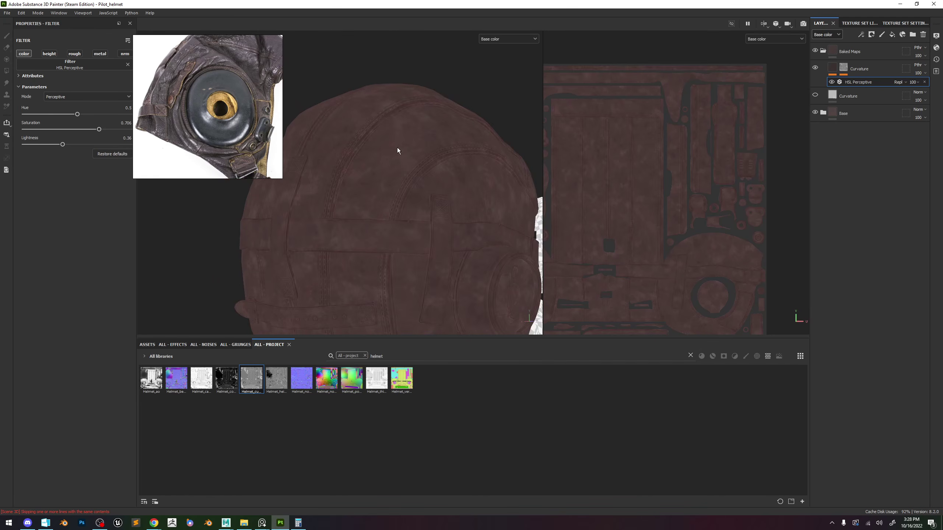
pyautogui.keyDown('alt'); pyautogui.moveTo(398, 149); pyautogui.dragTo(512, 249, button='right'); pyautogui.keyUp('alt')
pyautogui.keyDown('alt'); pyautogui.moveTo(511, 249); pyautogui.dragTo(419, 144, button='middle'); pyautogui.keyUp('alt')
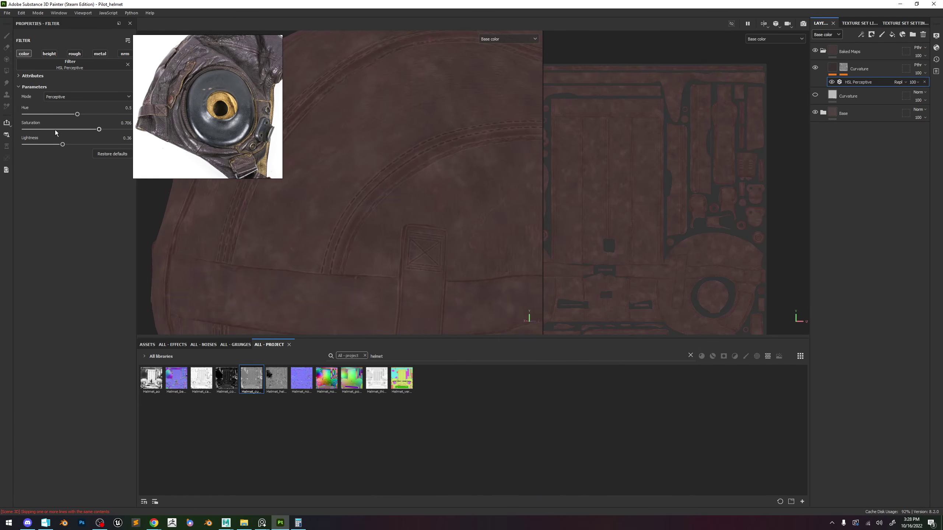
pyautogui.moveTo(69, 140)
pyautogui.mouseDown()
pyautogui.moveTo(84, 146)
pyautogui.moveTo(63, 146)
pyautogui.mouseUp()
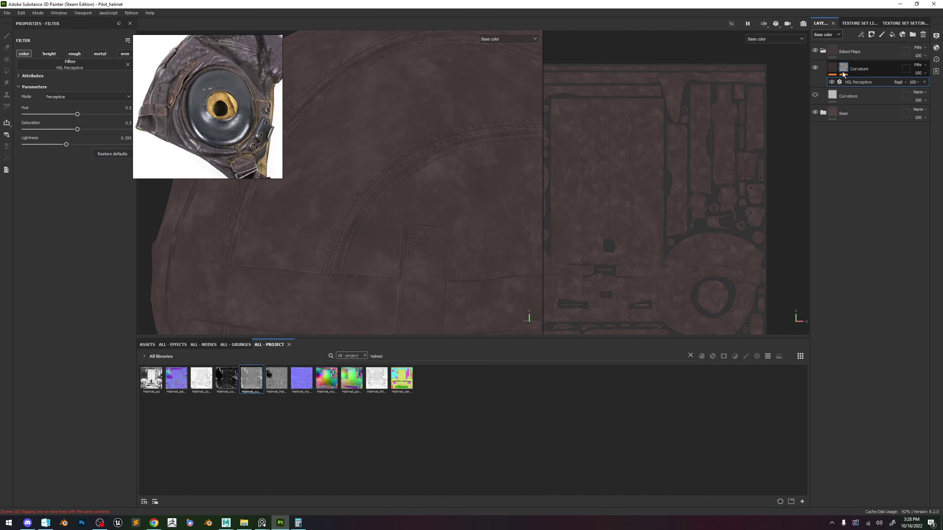
# Delete the masked HSL Perceptive layer and show the Curvature fill layer again.
pyautogui.click(844, 69)
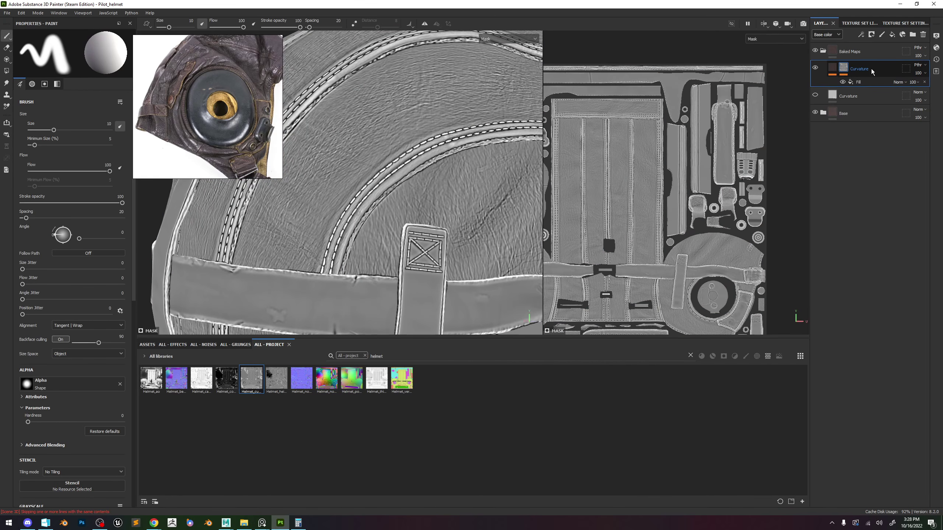
pyautogui.press('Delete')
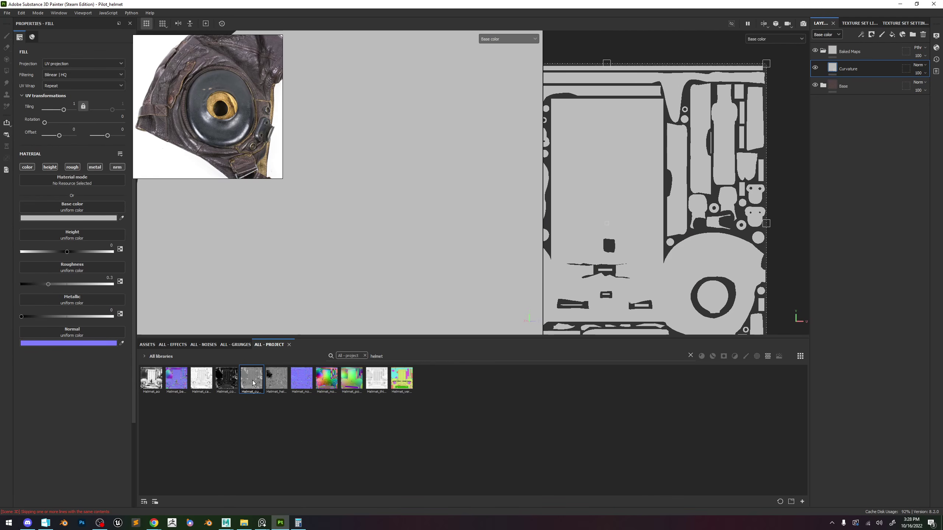
# Assign the Helmet_curve map to the Curvature fill's base color and roughness, and set its base color blending to Overlay.
pyautogui.moveTo(110, 244); pyautogui.dragTo(72, 208)
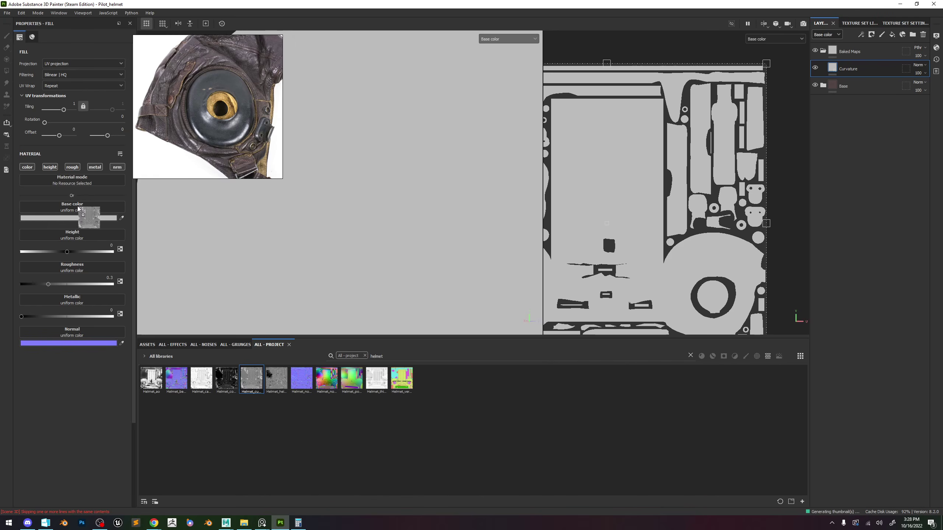
pyautogui.moveTo(100, 254); pyautogui.dragTo(89, 259)
pyautogui.scroll(-1, 392, 232)
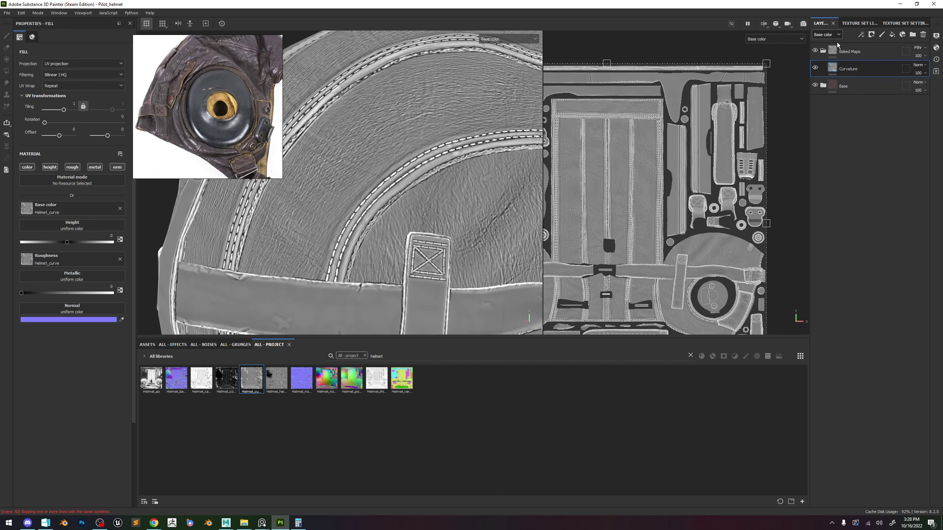
pyautogui.click(916, 65)
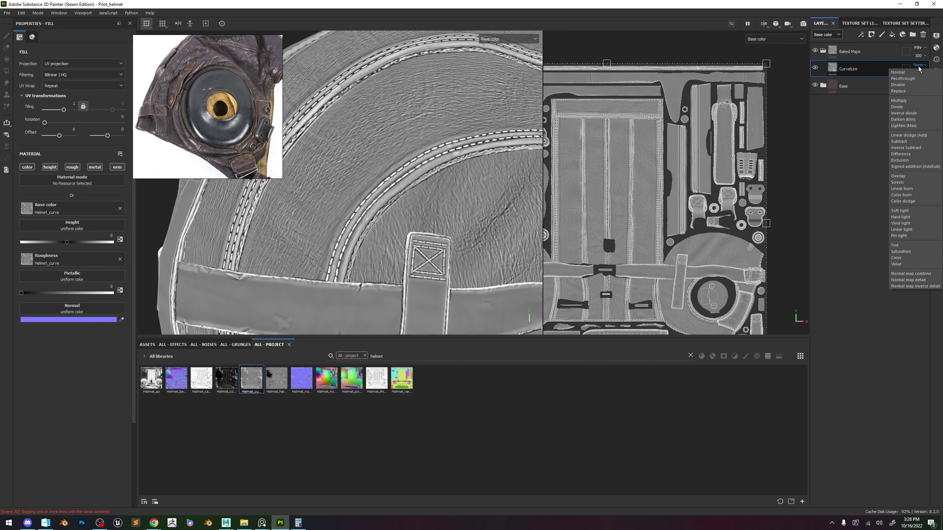
pyautogui.click(899, 176)
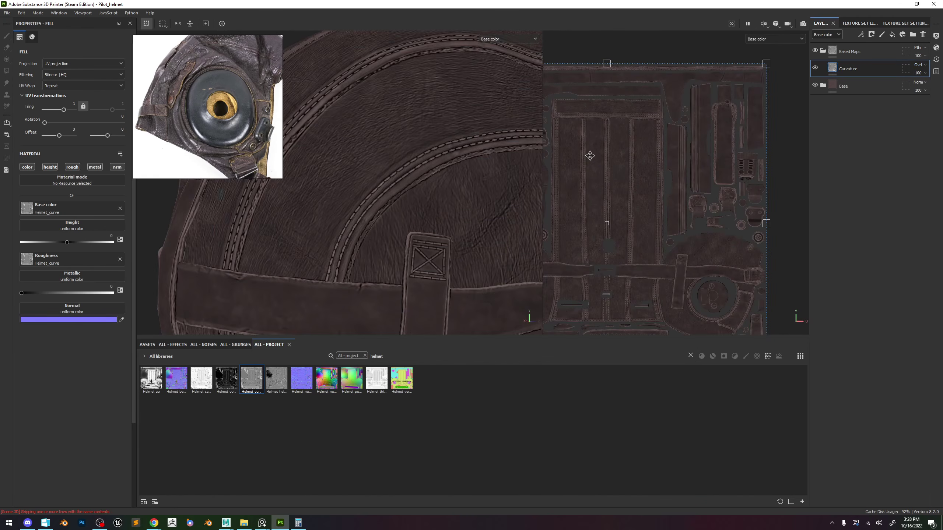
# Lower the Curvature layer's base color opacity to 25 and toggle its visibility to compare the effect on the stitching.
pyautogui.moveTo(926, 84); pyautogui.dragTo(895, 87)
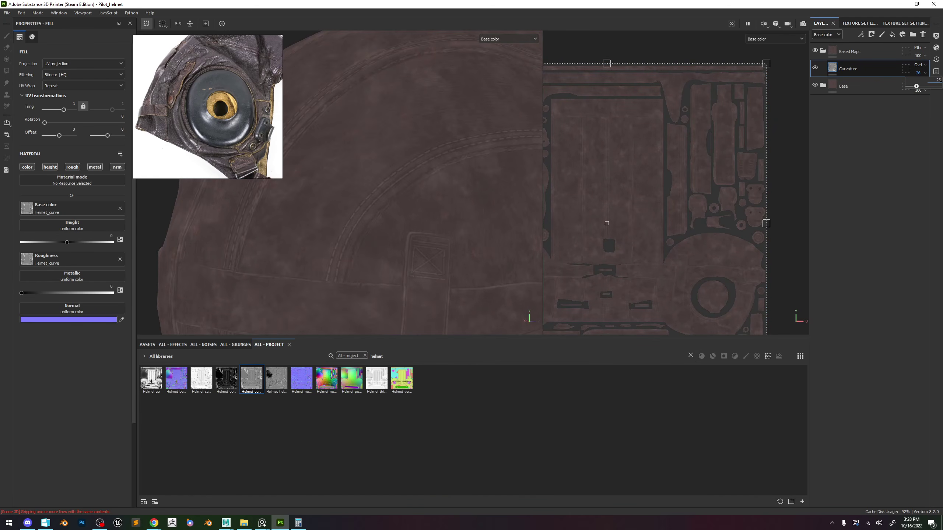
pyautogui.keyDown('alt'); pyautogui.moveTo(516, 162); pyautogui.dragTo(578, 173); pyautogui.keyUp('alt')
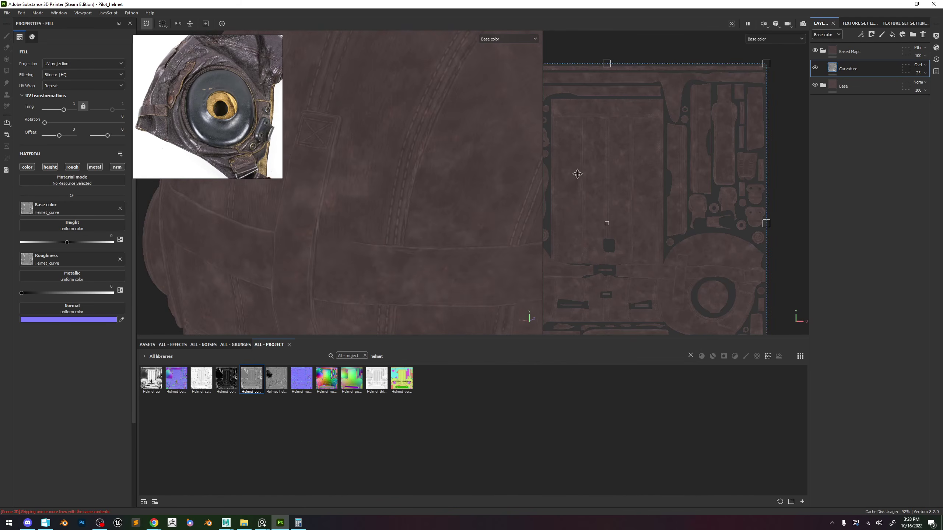
pyautogui.click(815, 69)
pyautogui.click(816, 68)
pyautogui.click(816, 68)
pyautogui.keyDown('alt'); pyautogui.moveTo(375, 174); pyautogui.dragTo(491, 171, button='right'); pyautogui.keyUp('alt')
pyautogui.scroll(-3, 432, 124)
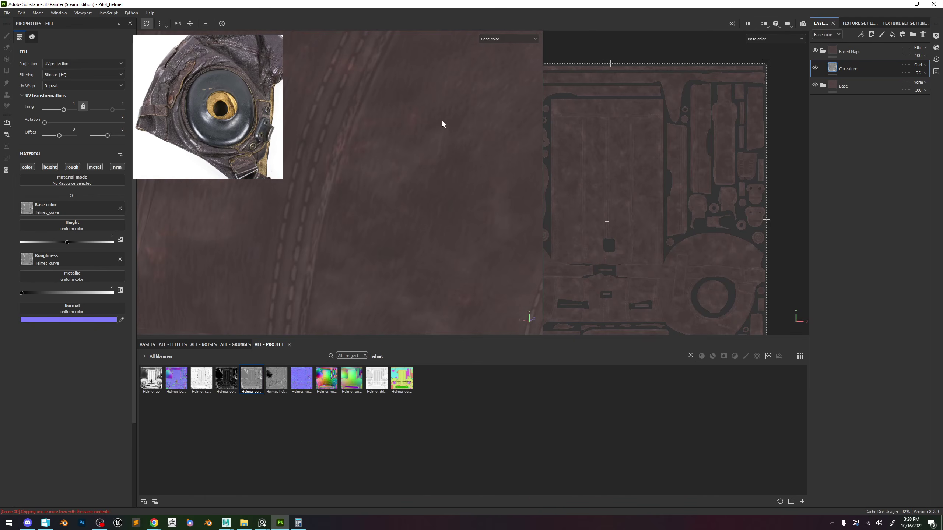
pyautogui.click(816, 71)
pyautogui.click(815, 71)
pyautogui.click(815, 70)
pyautogui.click(815, 71)
pyautogui.scroll(-3, 383, 153)
# For the roughness channel, set the Curvature layer's blending to Overlay with an opacity of 25.
pyautogui.press('c')
pyautogui.press('c')
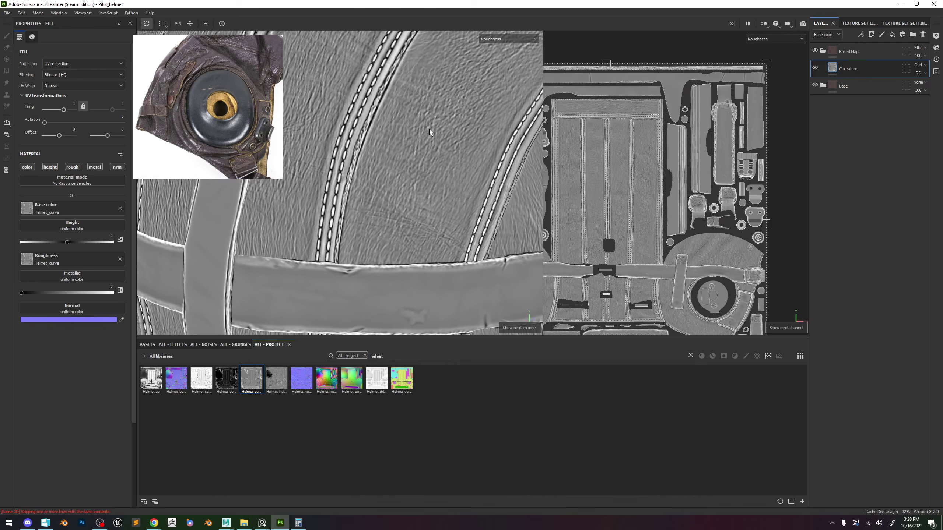
pyautogui.click(826, 35)
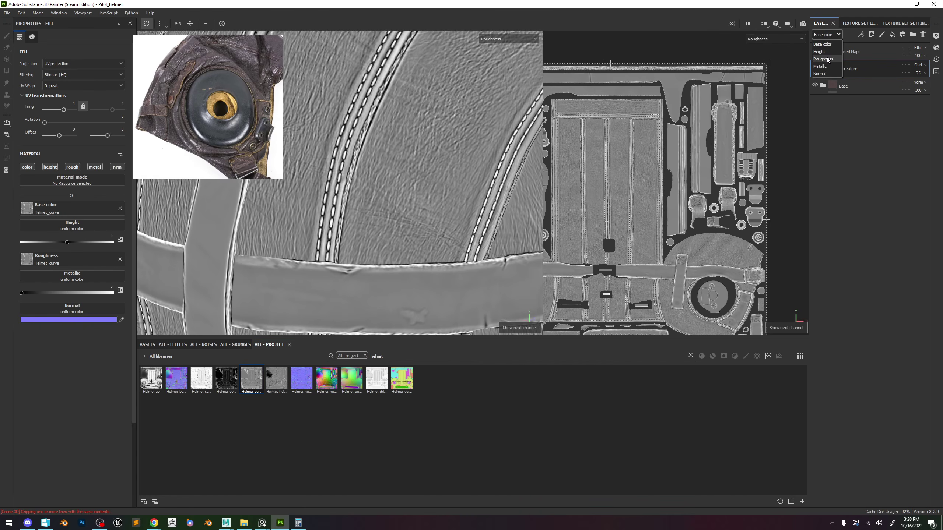
pyautogui.click(826, 54)
pyautogui.click(919, 65)
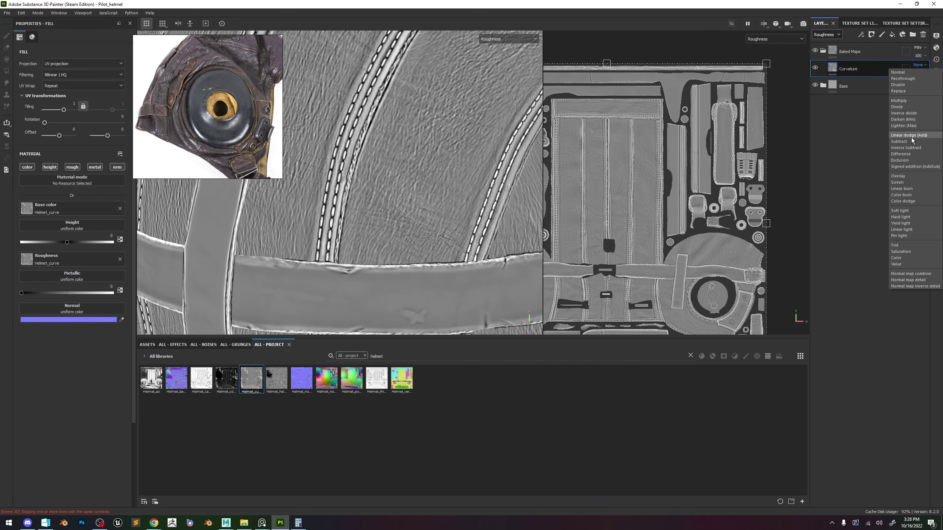
pyautogui.click(902, 178)
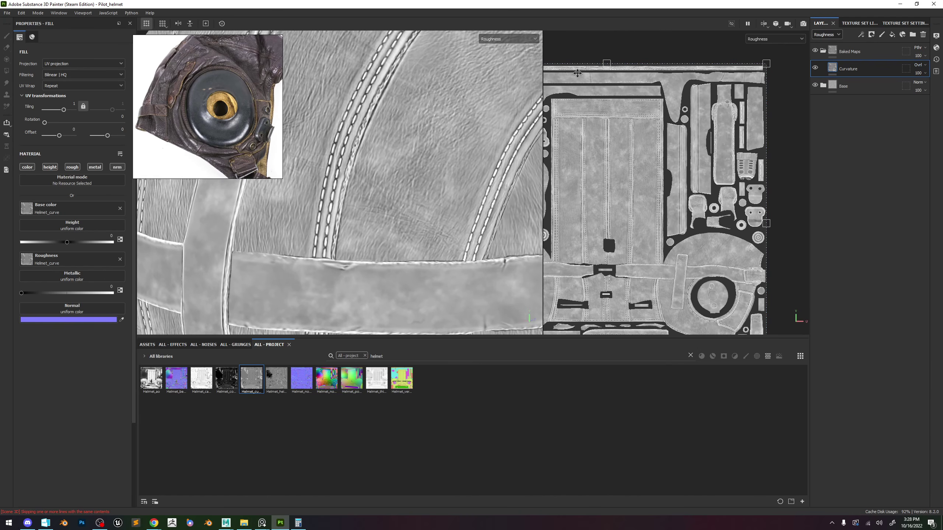
pyautogui.moveTo(925, 87)
pyautogui.mouseDown()
pyautogui.moveTo(908, 87)
pyautogui.moveTo(916, 86)
pyautogui.mouseUp()
pyautogui.press('f')
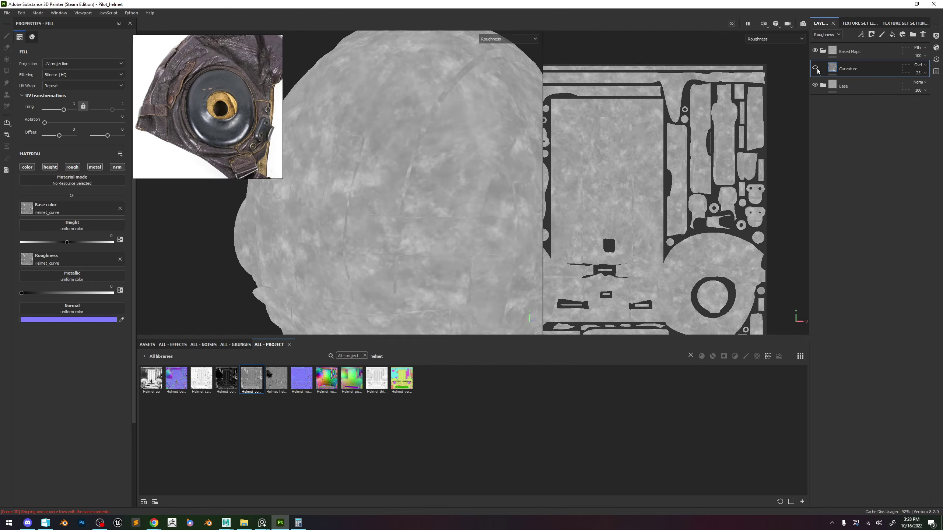
# Examine the helmet leather in material view from the back and the earphone side, with the lighting rotated.
pyautogui.press('m')
pyautogui.keyDown('alt'); pyautogui.moveTo(443, 160); pyautogui.dragTo(440, 105); pyautogui.keyUp('alt')
pyautogui.keyDown('alt'); pyautogui.moveTo(439, 105); pyautogui.dragTo(492, 173, button='right'); pyautogui.keyUp('alt')
pyautogui.keyDown('alt'); pyautogui.moveTo(492, 173); pyautogui.dragTo(473, 165); pyautogui.keyUp('alt')
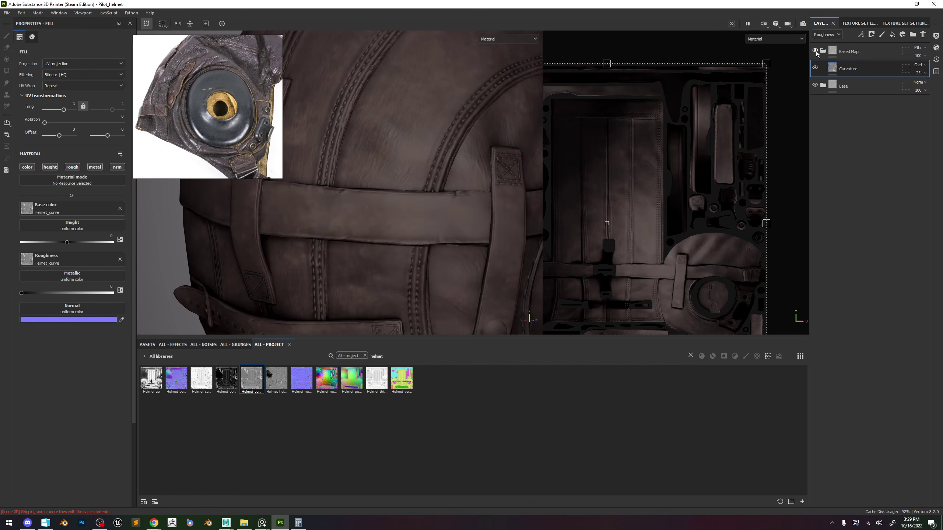
pyautogui.keyDown('alt'); pyautogui.moveTo(497, 98); pyautogui.dragTo(441, 107); pyautogui.keyUp('alt')
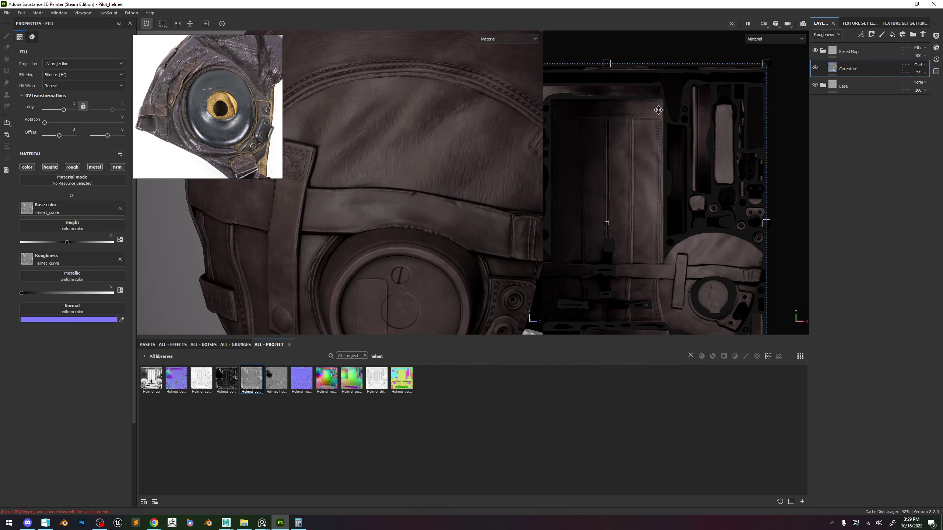
pyautogui.keyDown('alt'); pyautogui.moveTo(438, 173); pyautogui.dragTo(467, 164, button='right'); pyautogui.keyUp('alt')
pyautogui.keyDown('alt'); pyautogui.moveTo(467, 164); pyautogui.dragTo(439, 124, button='middle'); pyautogui.keyUp('alt')
pyautogui.keyDown('shift'); pyautogui.moveTo(440, 123); pyautogui.dragTo(451, 126, button='right'); pyautogui.keyUp('shift')
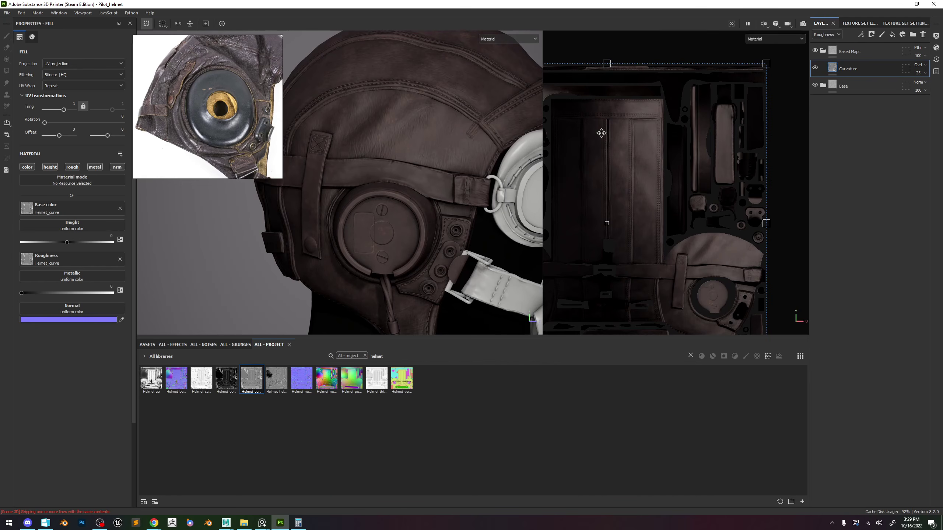
# Add an HSL Perceptive filter layer above Curvature inside the Baked Maps folder and rename it AO.
pyautogui.click(892, 36)
pyautogui.hotkey('ctrl', 'z')
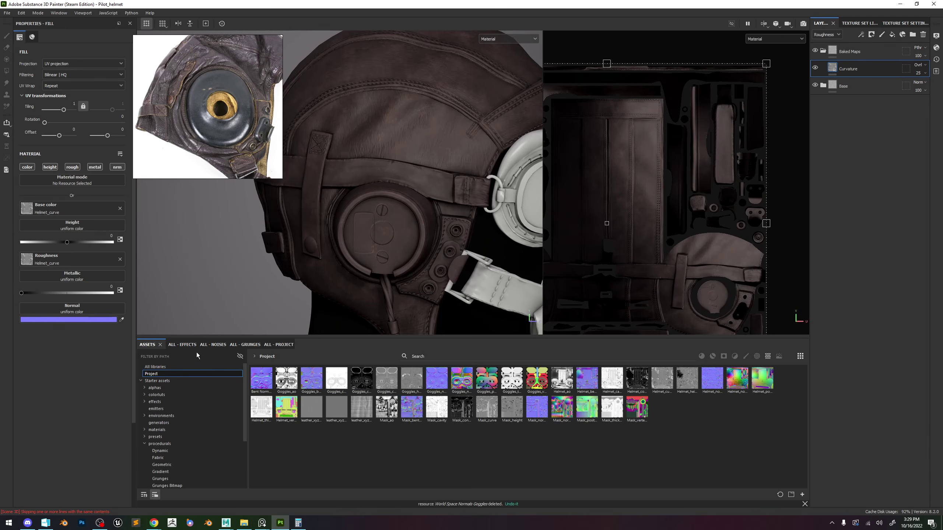
pyautogui.click(183, 344)
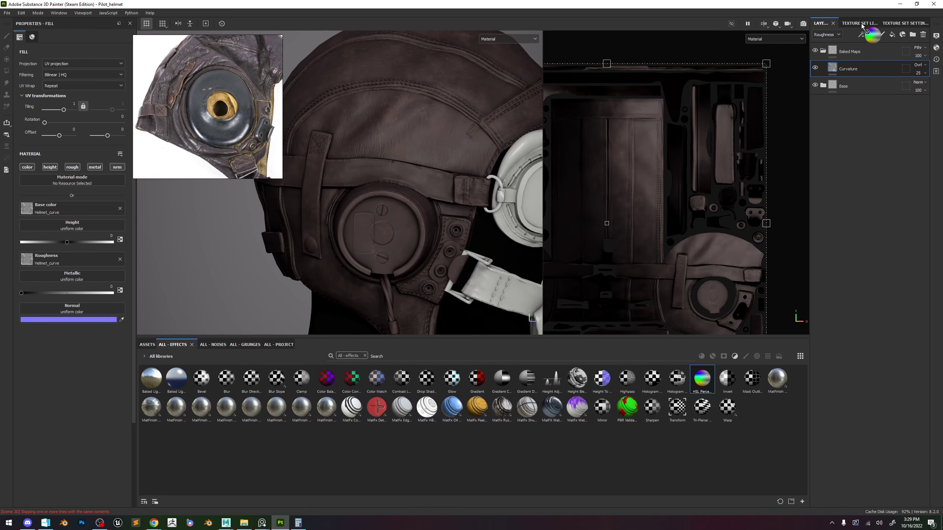
pyautogui.moveTo(862, 23); pyautogui.dragTo(859, 57)
pyautogui.doubleClick(859, 70)
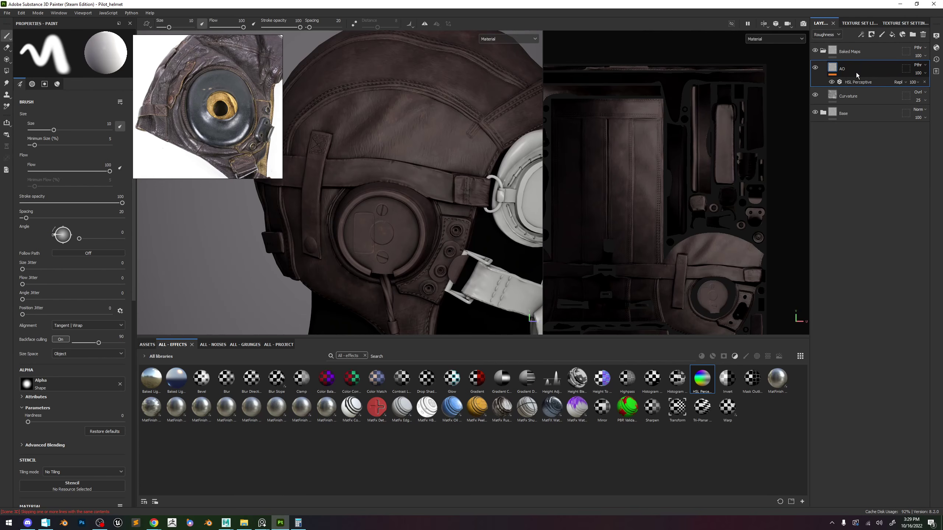
# Give the AO layer a black mask containing a fill that uses the Helmet_ao map.
pyautogui.rightClick(856, 72)
pyautogui.click(868, 87)
pyautogui.click(862, 35)
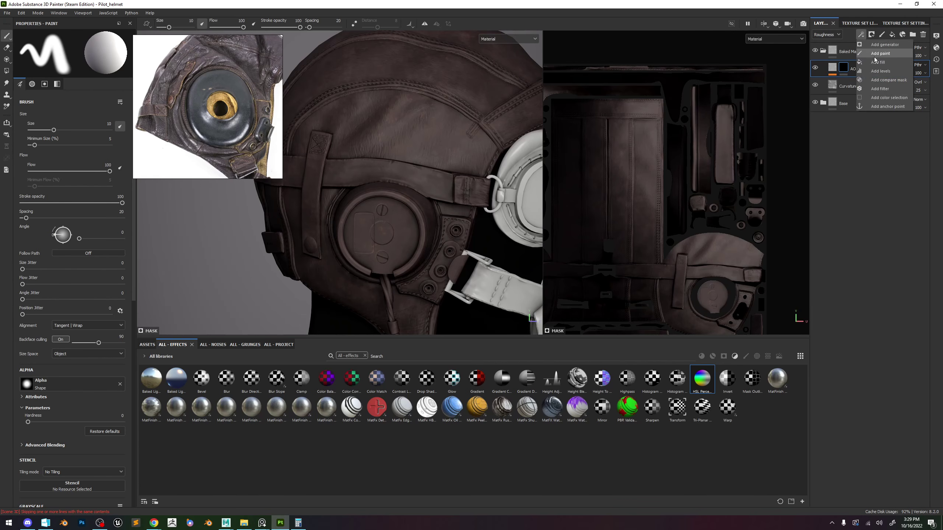
pyautogui.click(877, 63)
pyautogui.click(286, 346)
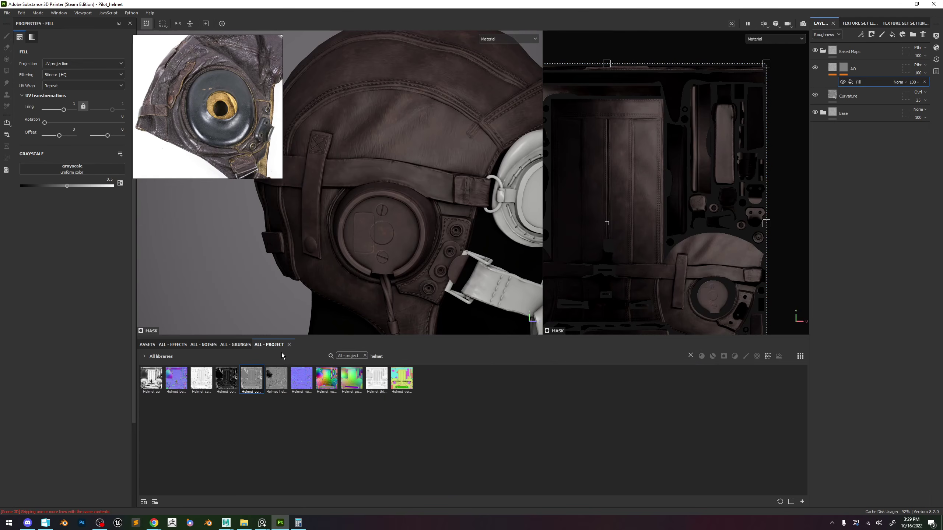
pyautogui.moveTo(147, 383); pyautogui.dragTo(72, 169)
pyautogui.keyDown('alt'); pyautogui.moveTo(436, 133); pyautogui.dragTo(446, 238, button='right'); pyautogui.keyUp('alt')
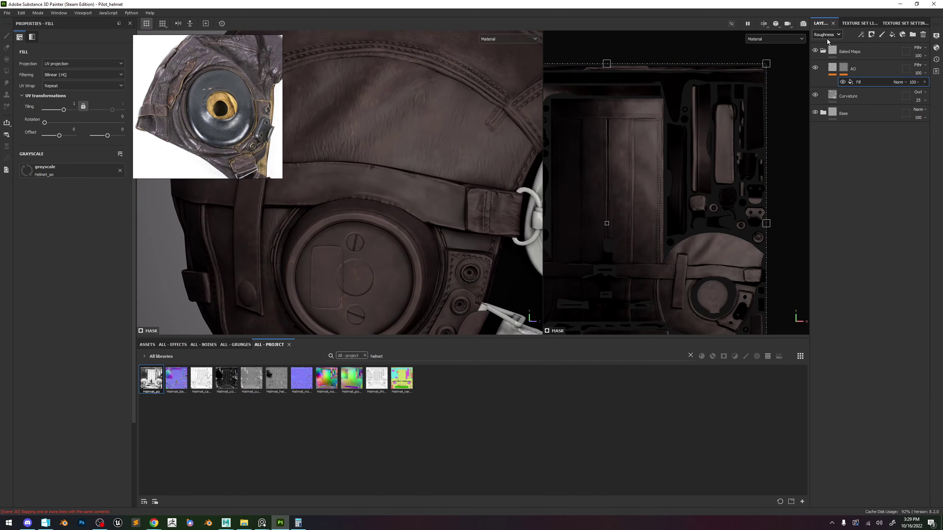
# Display the AO layer's mask and add an inverted Levels effect above its fill.
pyautogui.keyDown('alt'); pyautogui.click(844, 68); pyautogui.keyUp('alt')
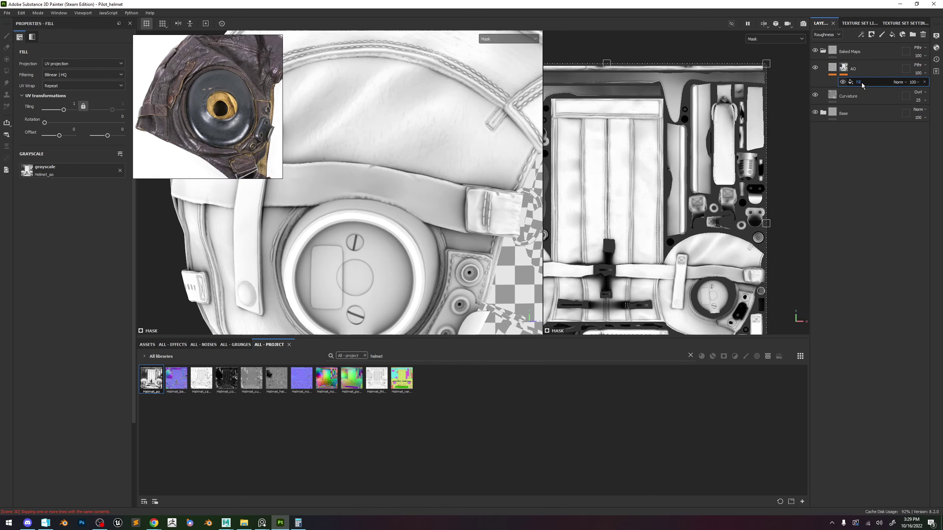
pyautogui.click(871, 35)
pyautogui.click(883, 73)
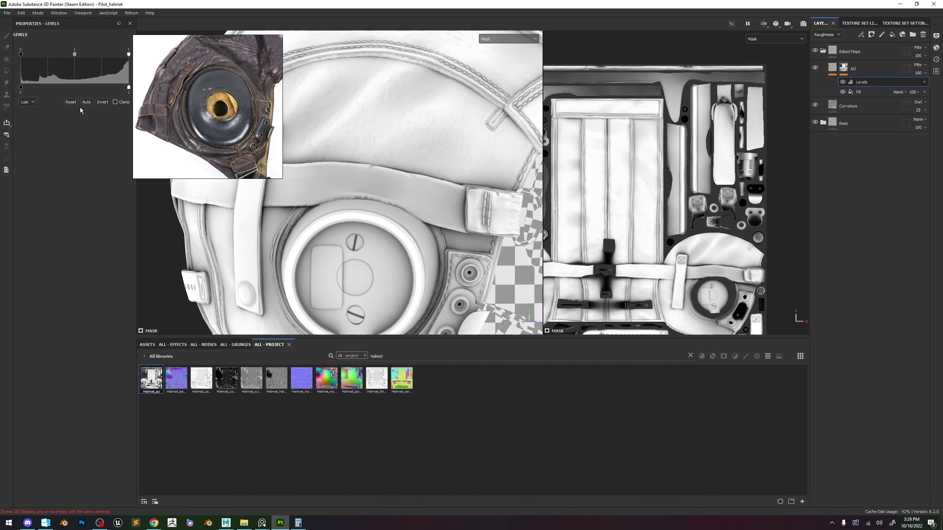
pyautogui.click(102, 102)
# Set the AO layer's HSL Perceptive filter to saturation 0.584 and lightness 0.304, and check the result in material view.
pyautogui.click(833, 68)
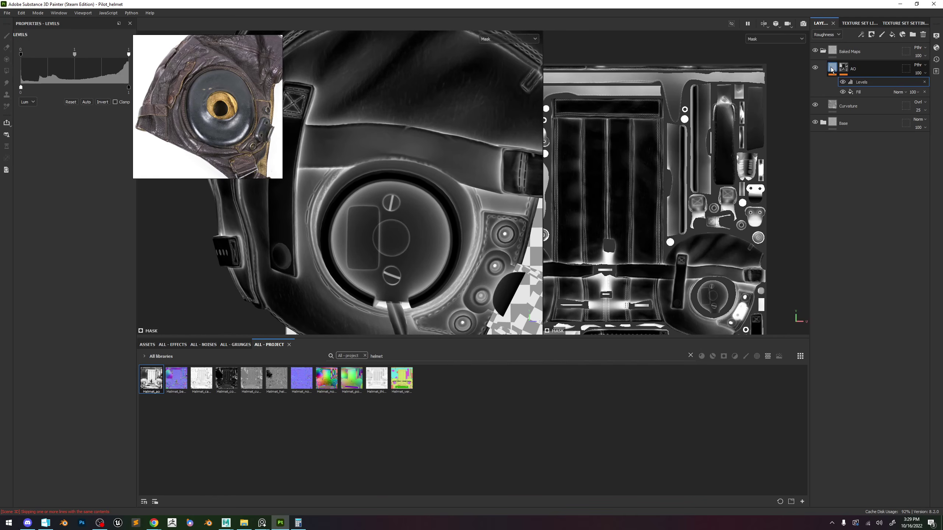
pyautogui.click(858, 82)
pyautogui.press('c')
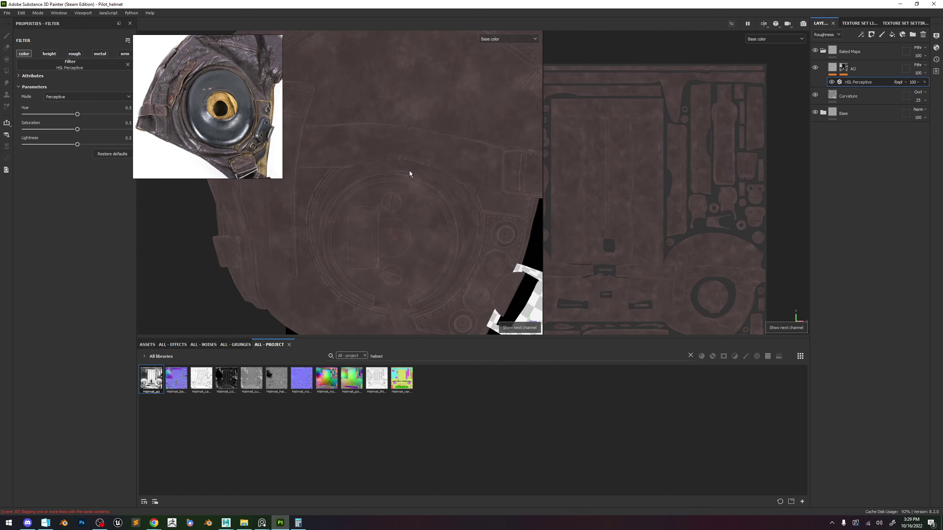
pyautogui.moveTo(77, 144); pyautogui.dragTo(66, 145)
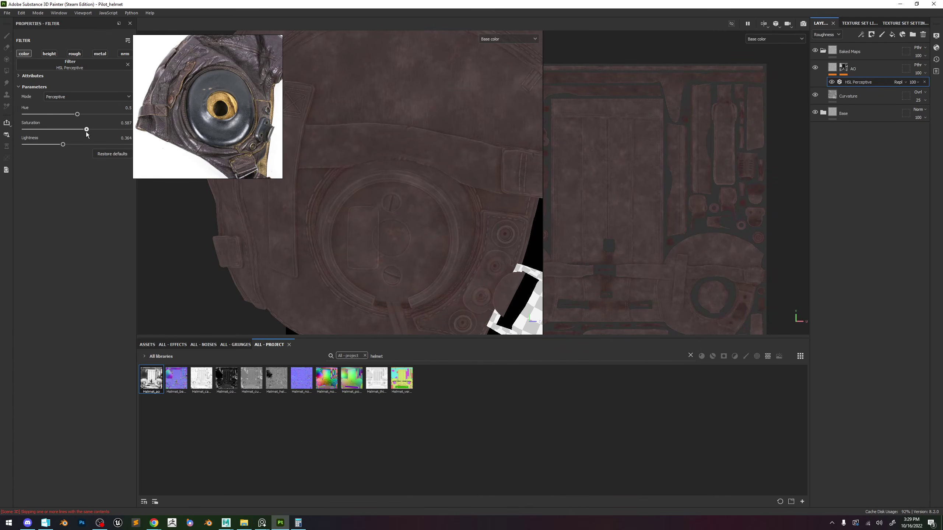
pyautogui.scroll(-3, 358, 179)
pyautogui.keyDown('alt'); pyautogui.moveTo(358, 179); pyautogui.dragTo(441, 134); pyautogui.keyUp('alt')
pyautogui.press('m')
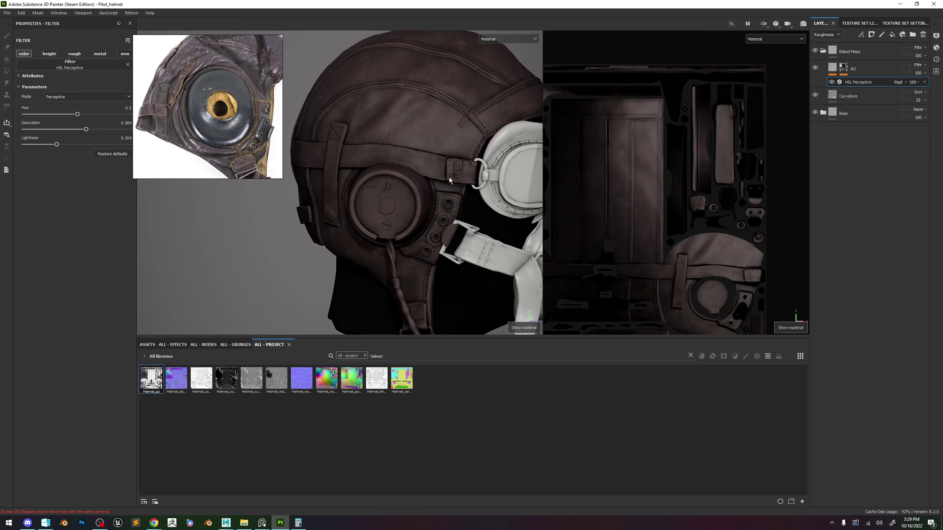
pyautogui.keyDown('shift'); pyautogui.moveTo(456, 179); pyautogui.dragTo(482, 176, button='right'); pyautogui.keyUp('shift')
pyautogui.keyDown('alt'); pyautogui.moveTo(482, 176); pyautogui.dragTo(461, 175, button='middle'); pyautogui.keyUp('alt')
# Set the main shader's AO Intensity to 0.75 and check the helmet from the front under rotated lighting.
pyautogui.click(853, 23)
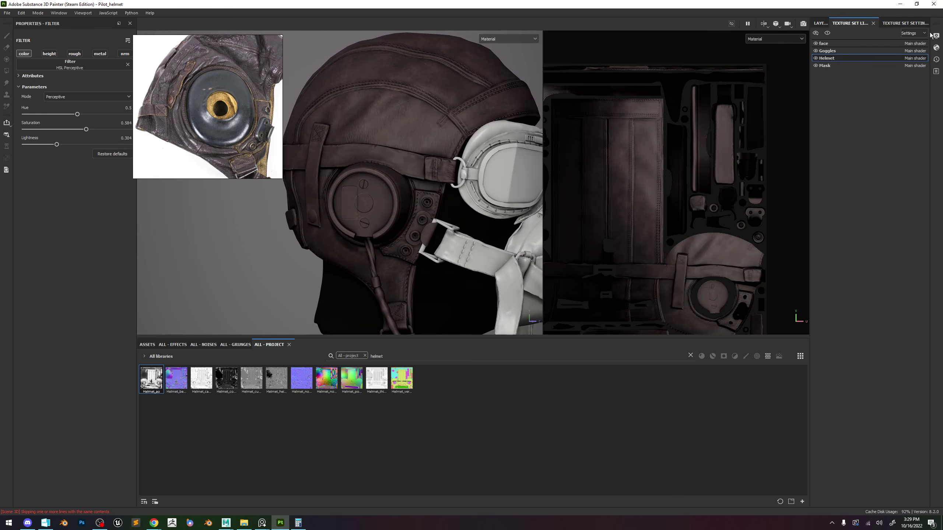
pyautogui.click(937, 36)
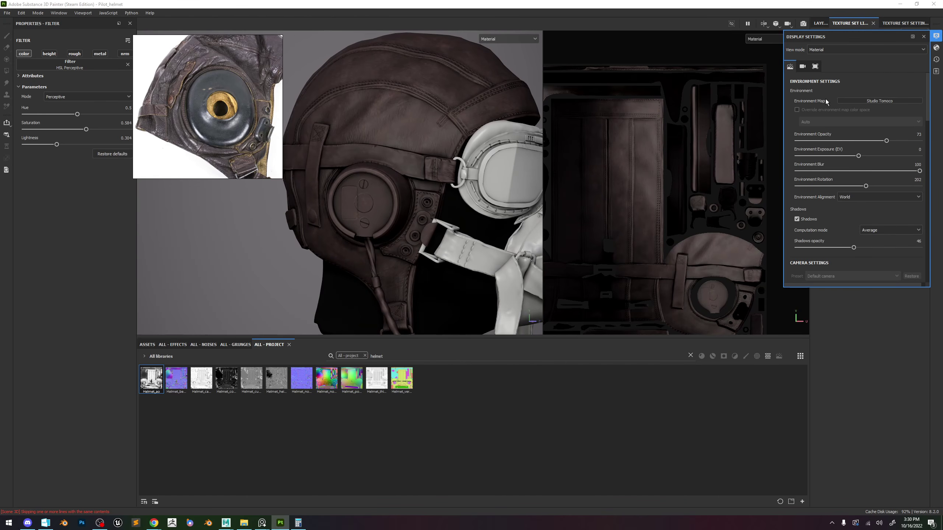
pyautogui.click(936, 48)
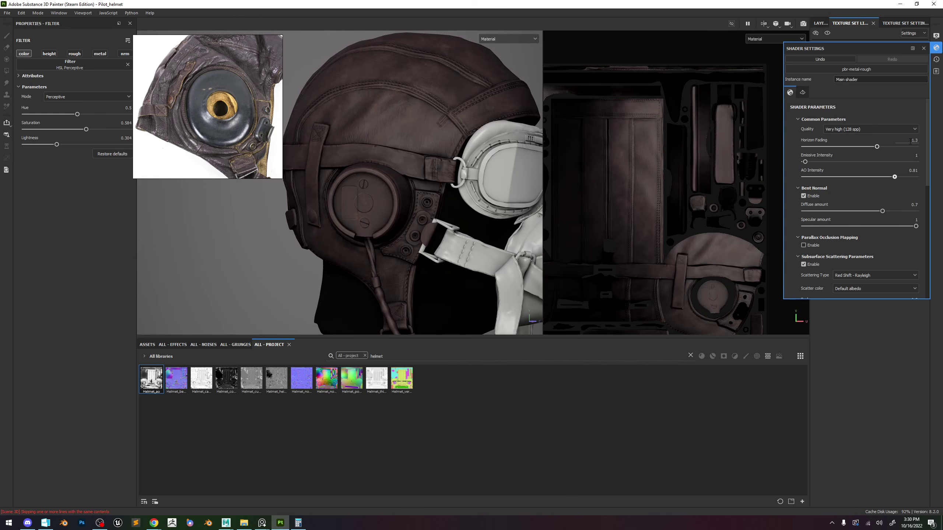
pyautogui.click(914, 170)
pyautogui.scroll(-3, 811, 241)
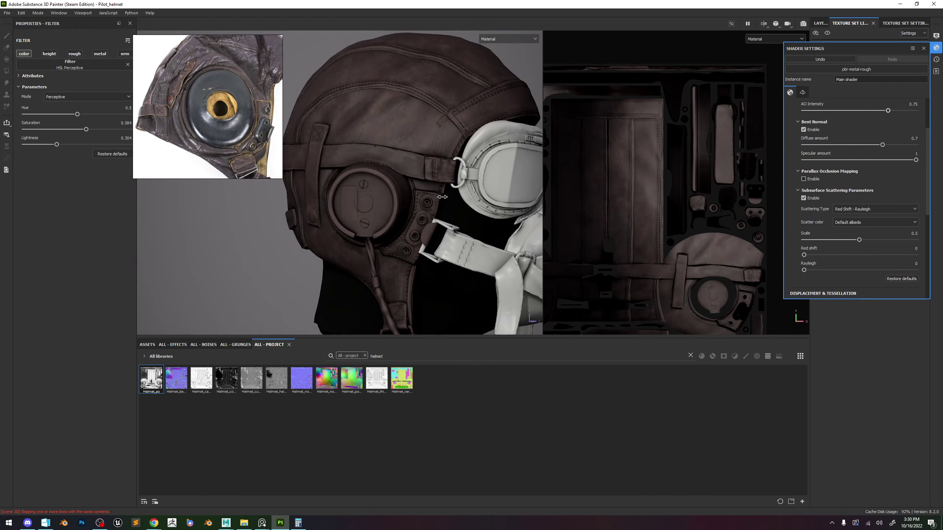
pyautogui.keyDown('alt'); pyautogui.moveTo(442, 197); pyautogui.dragTo(327, 206); pyautogui.keyUp('alt')
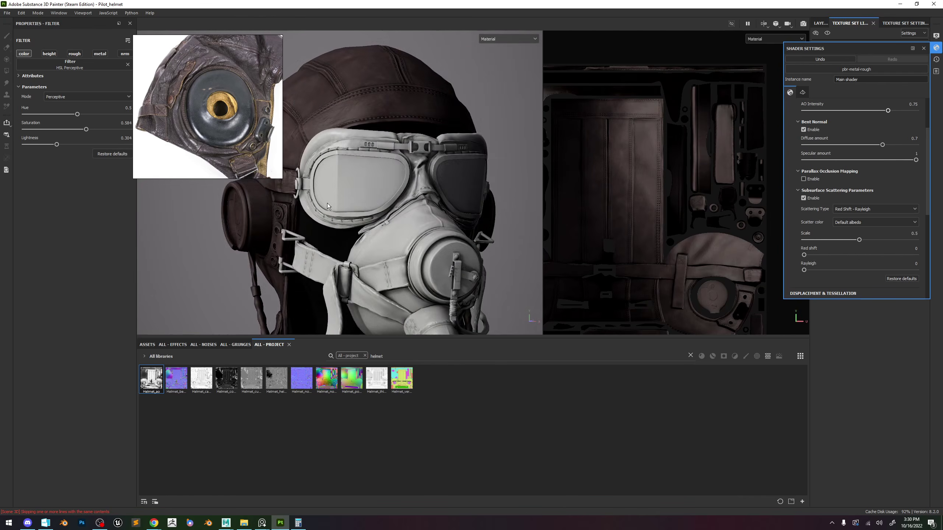
pyautogui.keyDown('shift'); pyautogui.moveTo(327, 206); pyautogui.dragTo(293, 208, button='right'); pyautogui.keyUp('shift')
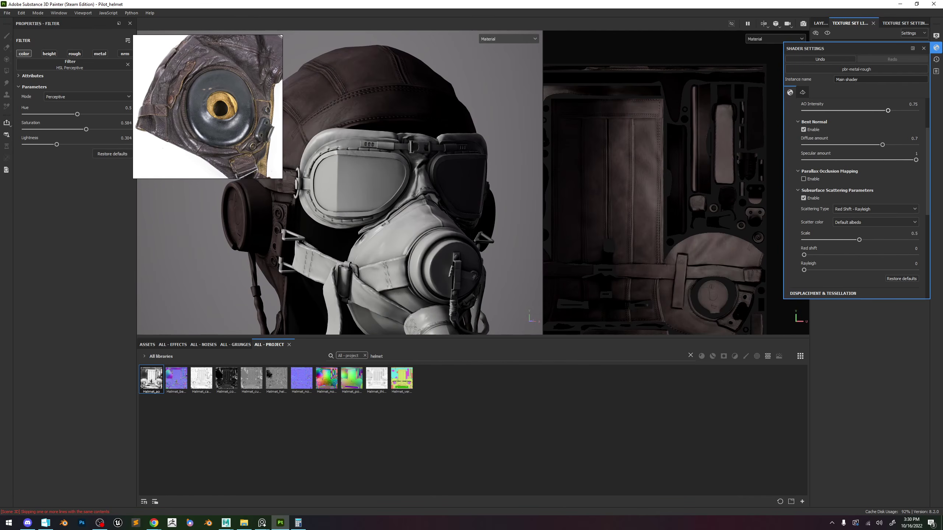
pyautogui.keyDown('alt'); pyautogui.moveTo(335, 167); pyautogui.dragTo(390, 169, button='middle'); pyautogui.keyUp('alt')
pyautogui.keyDown('alt'); pyautogui.moveTo(389, 169); pyautogui.dragTo(410, 168); pyautogui.keyUp('alt')
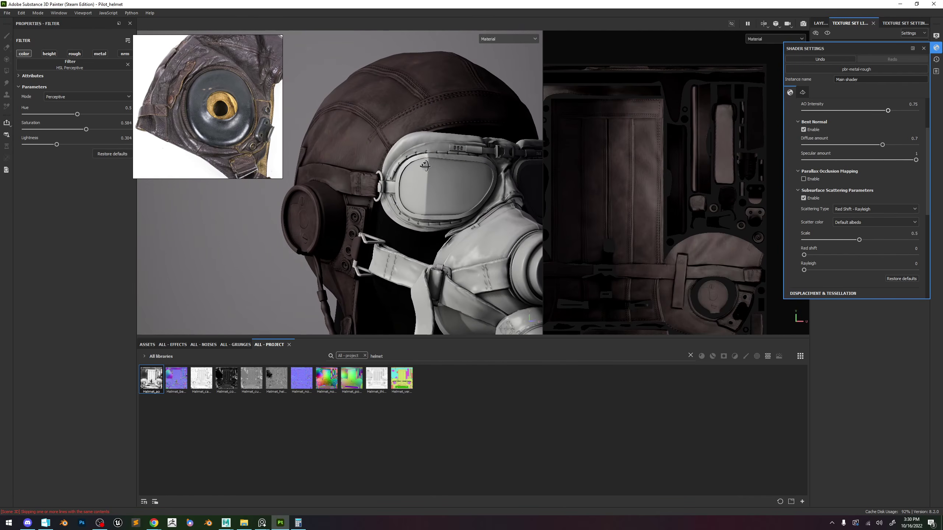
pyautogui.keyDown('shift'); pyautogui.moveTo(421, 163); pyautogui.dragTo(469, 152, button='right'); pyautogui.keyUp('shift')
pyautogui.click(923, 49)
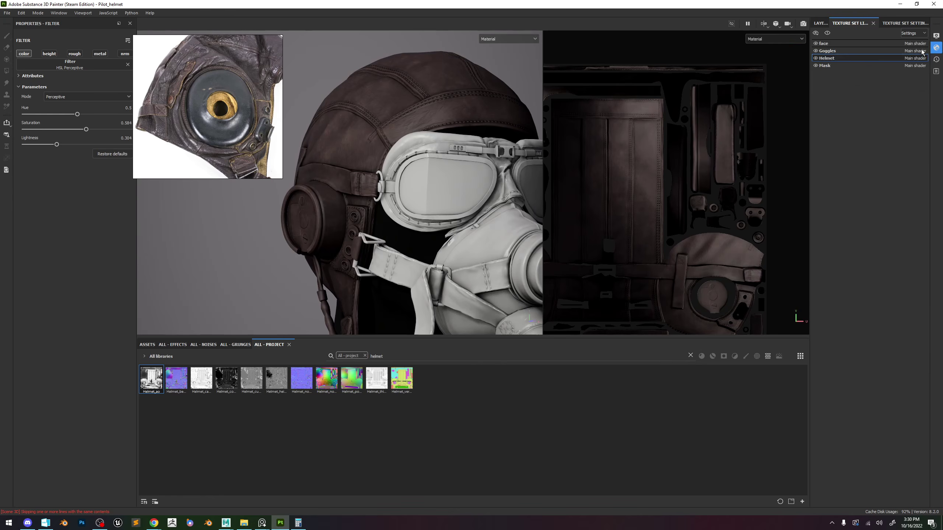
# Instantiate the Baked Maps folder across the Goggles and Mask texture sets, leaving out the face set.
pyautogui.click(820, 23)
pyautogui.keyDown('alt'); pyautogui.moveTo(396, 185); pyautogui.dragTo(379, 174); pyautogui.keyUp('alt')
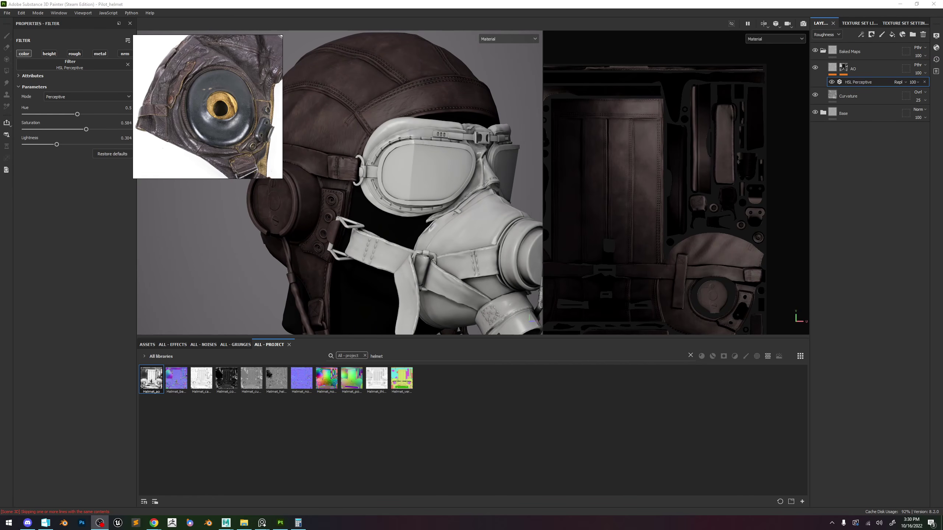
pyautogui.click(854, 58)
pyautogui.rightClick(856, 51)
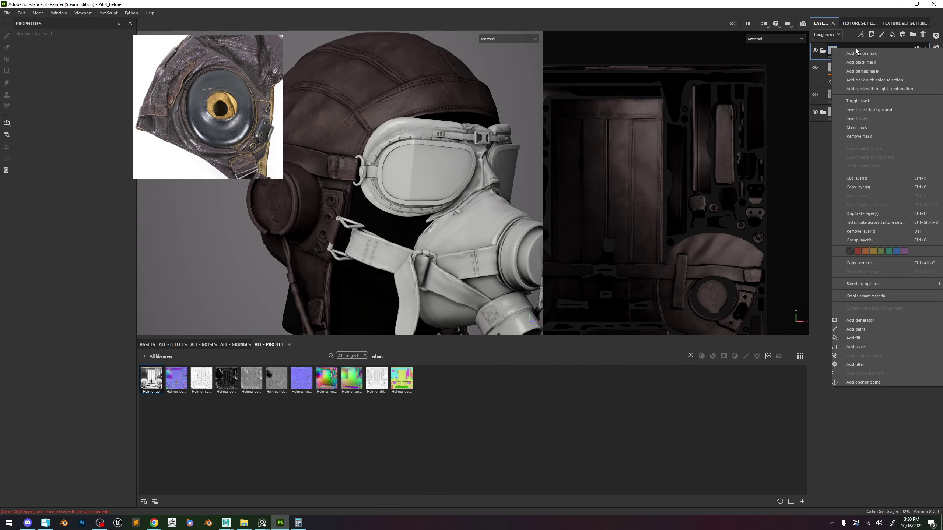
pyautogui.moveTo(873, 282)
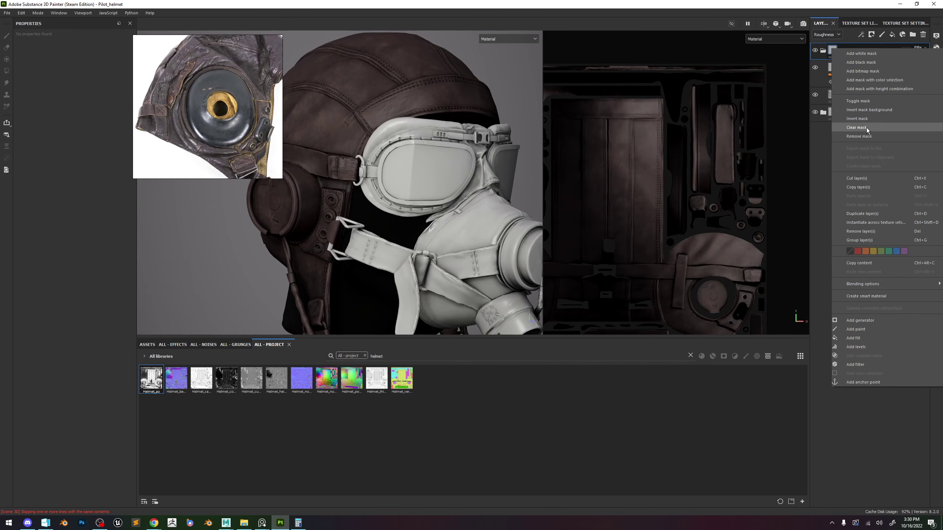
pyautogui.click(862, 222)
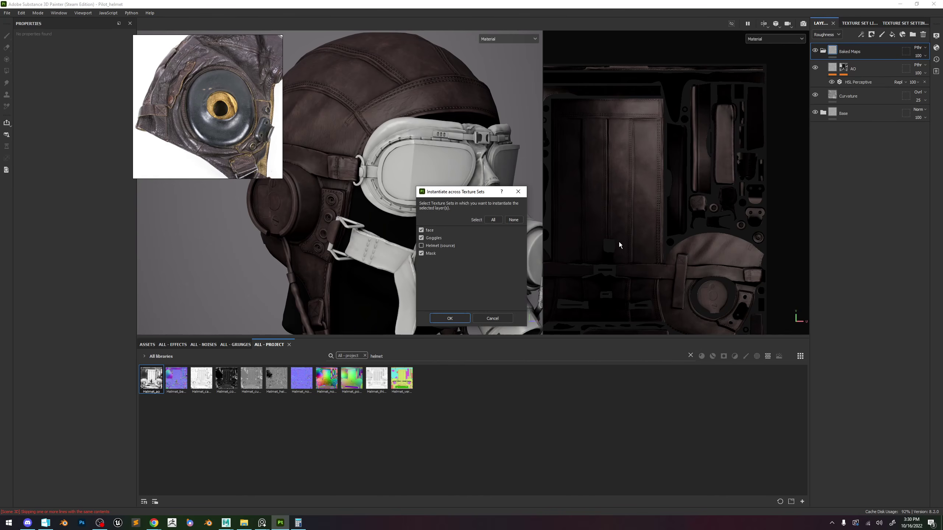
pyautogui.click(422, 230)
pyautogui.click(449, 318)
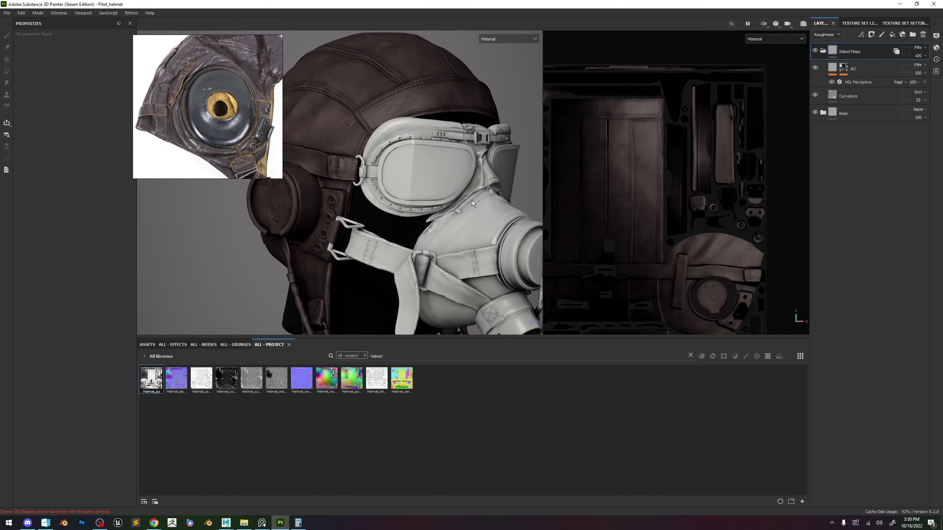
# Show the texture set list and examine the goggles and mask up close in the Base color channel view.
pyautogui.scroll(3, 430, 190)
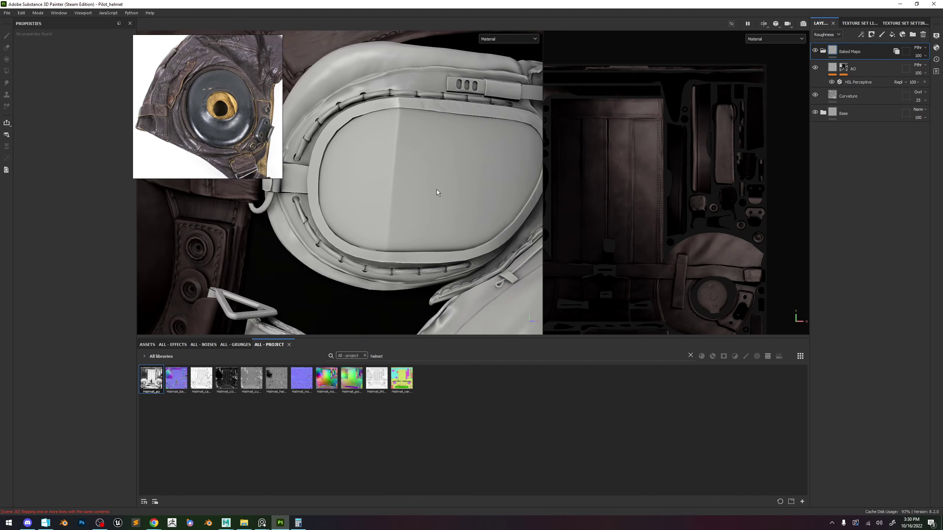
pyautogui.scroll(-1, 436, 189)
pyautogui.scroll(-2, 428, 192)
pyautogui.click(851, 23)
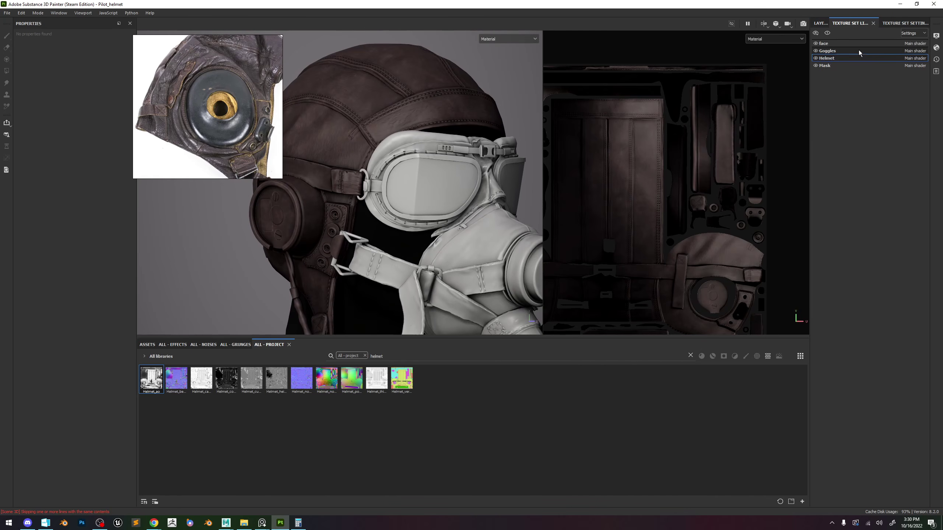
pyautogui.press('c')
pyautogui.scroll(5, 436, 174)
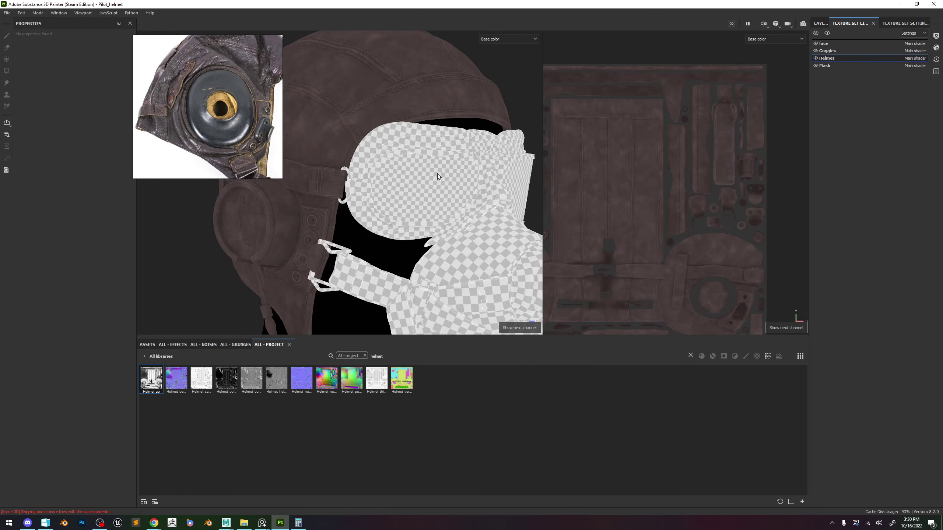
pyautogui.keyDown('alt'); pyautogui.moveTo(468, 145); pyautogui.dragTo(351, 105); pyautogui.keyUp('alt')
pyautogui.keyDown('alt'); pyautogui.moveTo(352, 106); pyautogui.dragTo(432, 87, button='right'); pyautogui.keyUp('alt')
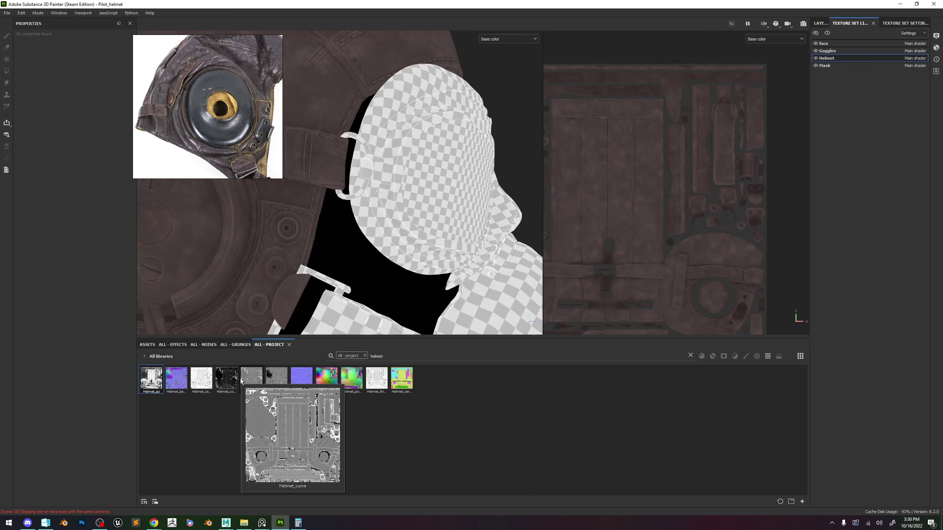
pyautogui.keyDown('alt'); pyautogui.moveTo(448, 249); pyautogui.dragTo(401, 234, button='middle'); pyautogui.keyUp('alt')
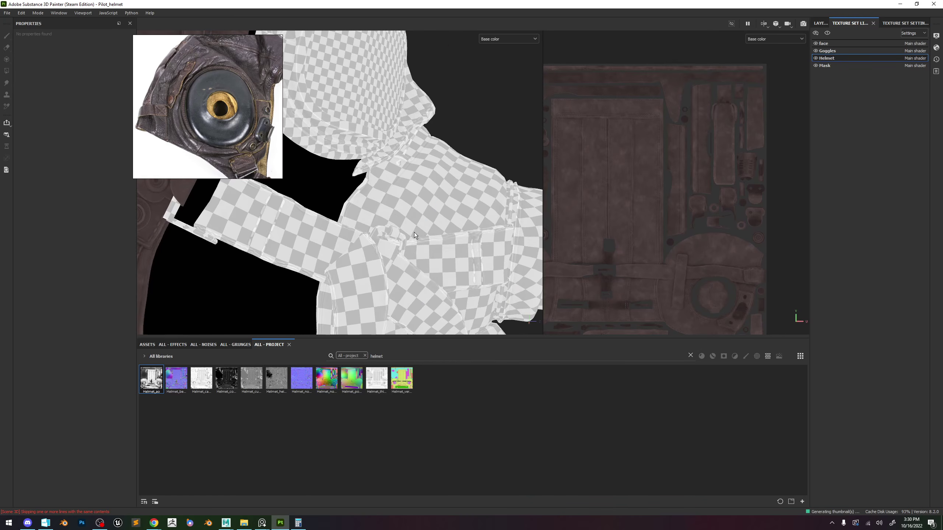
# Examine the mask straps up close in base color, and view the helmet and goggles with the Material display.
pyautogui.keyDown('alt'); pyautogui.moveTo(401, 234); pyautogui.dragTo(493, 277, button='right'); pyautogui.keyUp('alt')
pyautogui.keyDown('alt'); pyautogui.moveTo(489, 175); pyautogui.dragTo(375, 202); pyautogui.keyUp('alt')
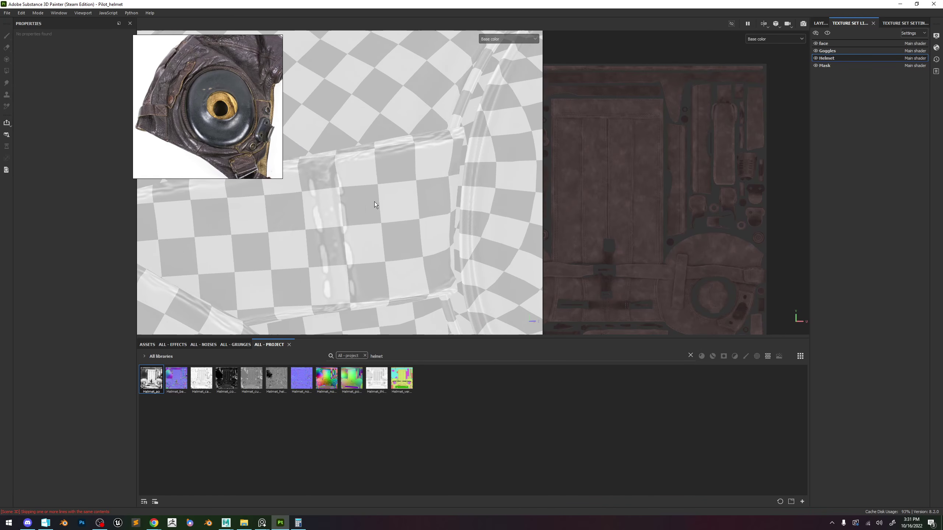
pyautogui.click(904, 23)
pyautogui.click(851, 25)
pyautogui.keyDown('alt'); pyautogui.moveTo(392, 242); pyautogui.dragTo(466, 173, button='right'); pyautogui.keyUp('alt')
pyautogui.moveTo(467, 173)
pyautogui.keyDown('alt'); pyautogui.mouseDown(button='middle')
pyautogui.moveTo(515, 174)
pyautogui.moveTo(468, 185)
pyautogui.mouseUp(button='middle'); pyautogui.keyUp('alt')
pyautogui.press('m')
pyautogui.keyDown('alt'); pyautogui.moveTo(405, 173); pyautogui.dragTo(452, 171, button='middle'); pyautogui.keyUp('alt')
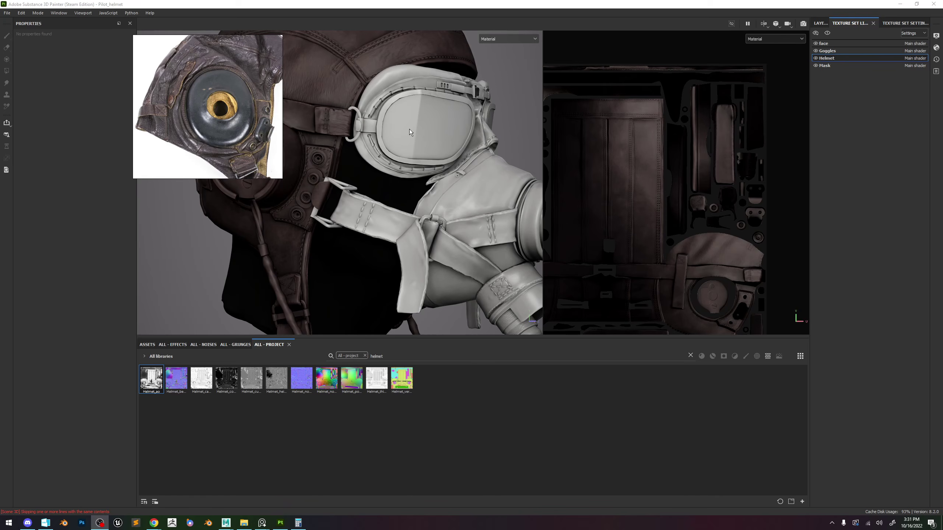
pyautogui.keyDown('alt'); pyautogui.moveTo(410, 132); pyautogui.dragTo(442, 151); pyautogui.keyUp('alt')
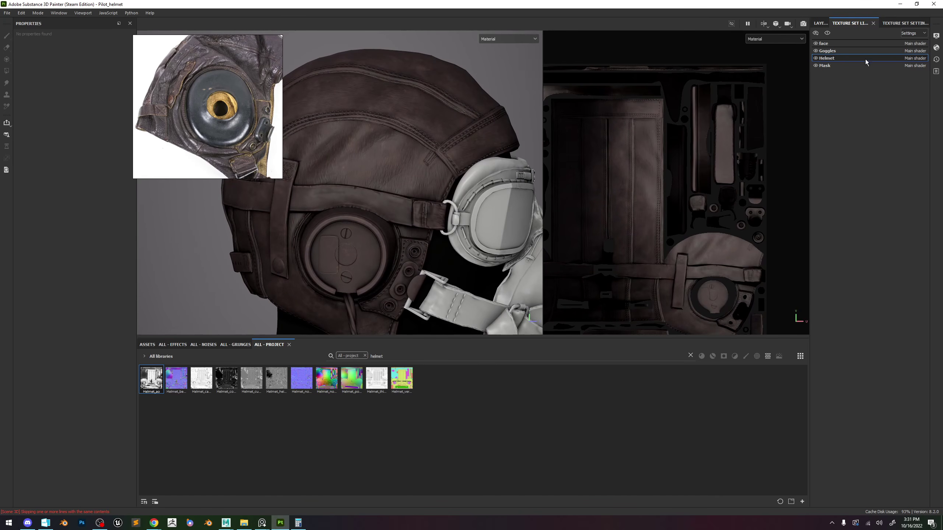
# Add an HSL Perceptive filter layer above the Saturated layer in the Variation folder and name it Hue Shift 1.
pyautogui.click(820, 23)
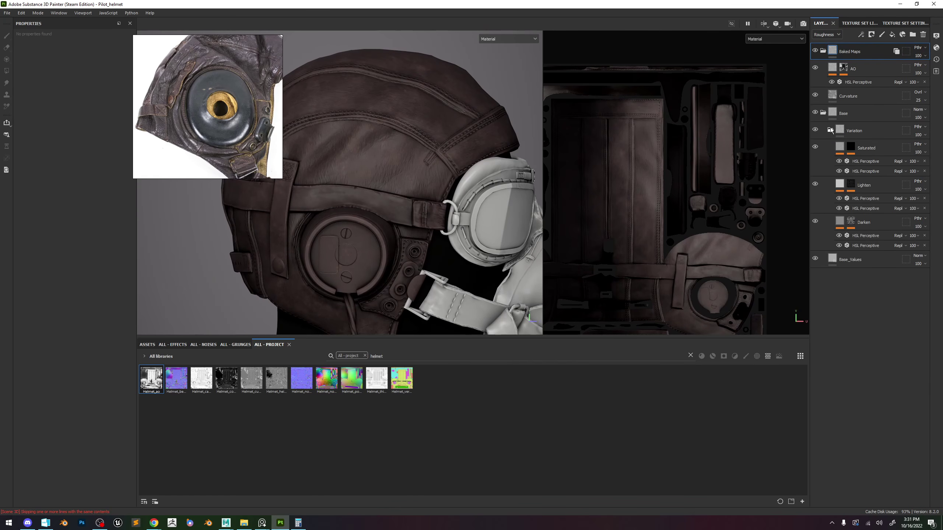
pyautogui.click(869, 148)
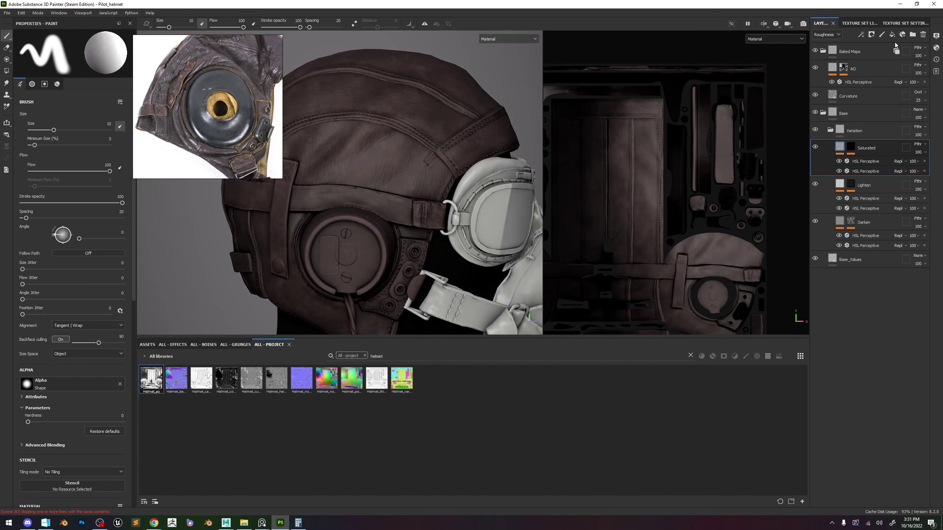
pyautogui.click(893, 35)
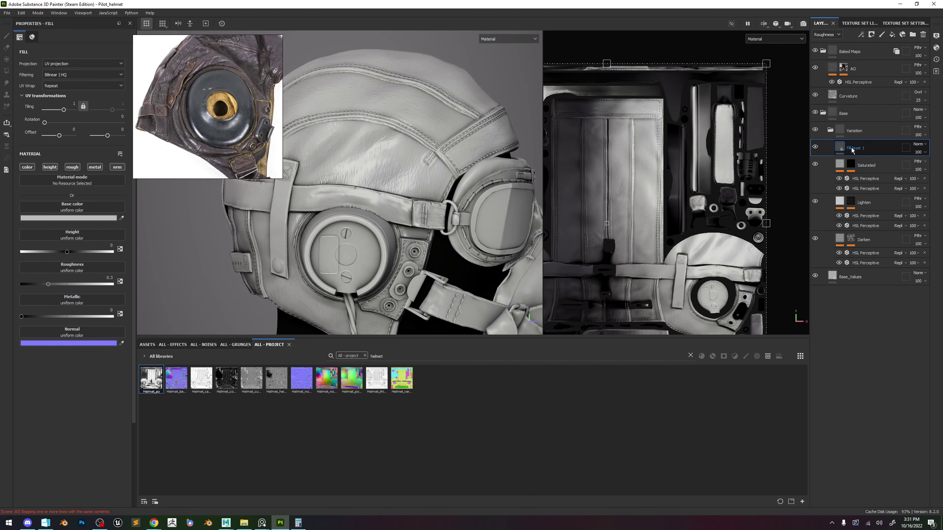
pyautogui.press('Delete')
pyautogui.click(173, 345)
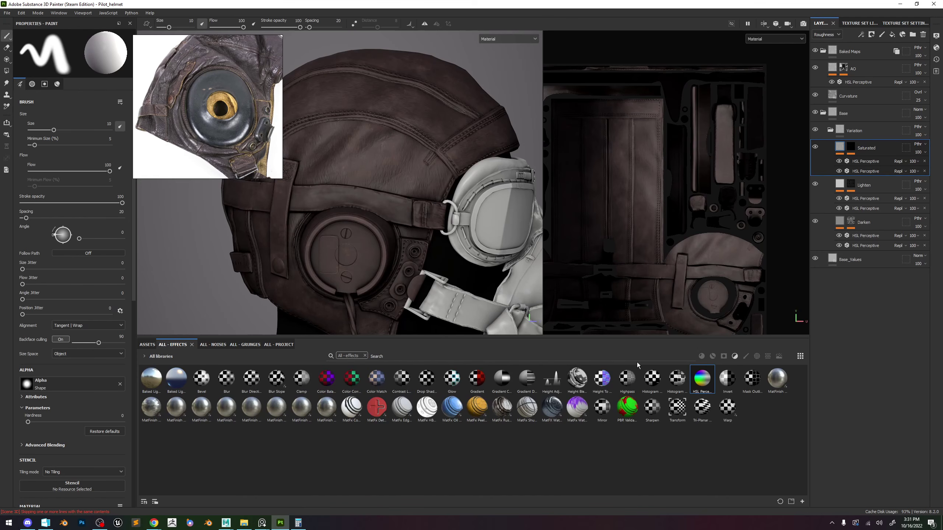
pyautogui.moveTo(702, 378); pyautogui.dragTo(862, 148)
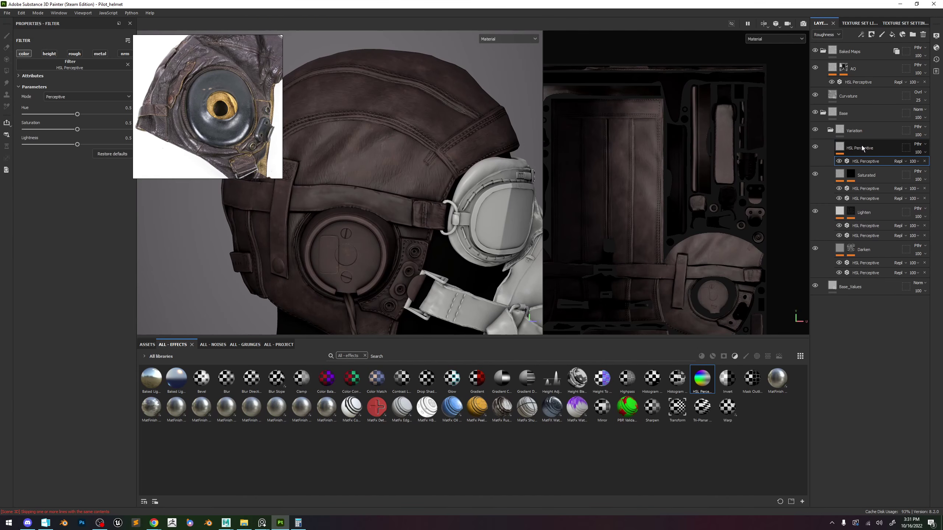
pyautogui.doubleClick(862, 147)
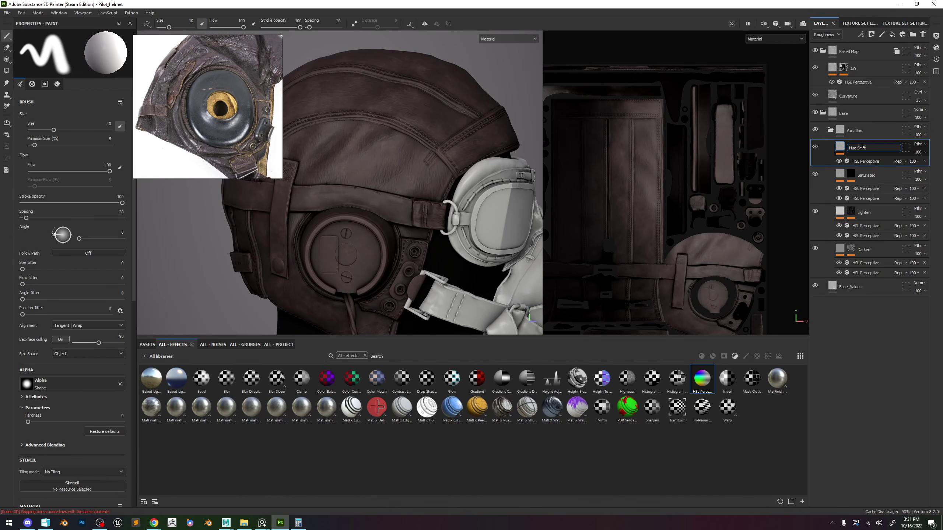
pyautogui.write('Hue Shift 1')
pyautogui.press('Return')
# Display the base color and set the Hue Shift 1 filter's hue to 0.566.
pyautogui.click(868, 162)
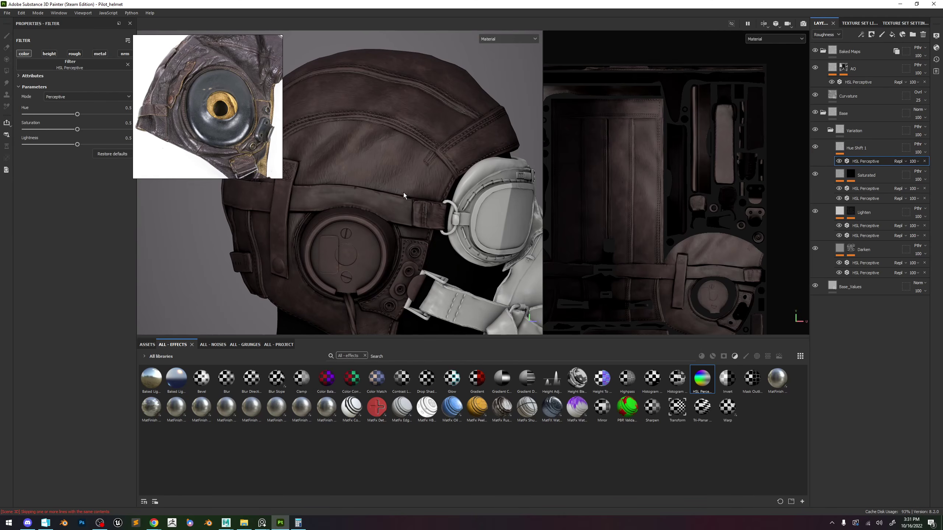
pyautogui.press('c')
pyautogui.keyDown('alt'); pyautogui.moveTo(379, 153); pyautogui.dragTo(397, 194, button='right'); pyautogui.keyUp('alt')
pyautogui.keyDown('alt'); pyautogui.moveTo(353, 165); pyautogui.dragTo(320, 172, button='middle'); pyautogui.keyUp('alt')
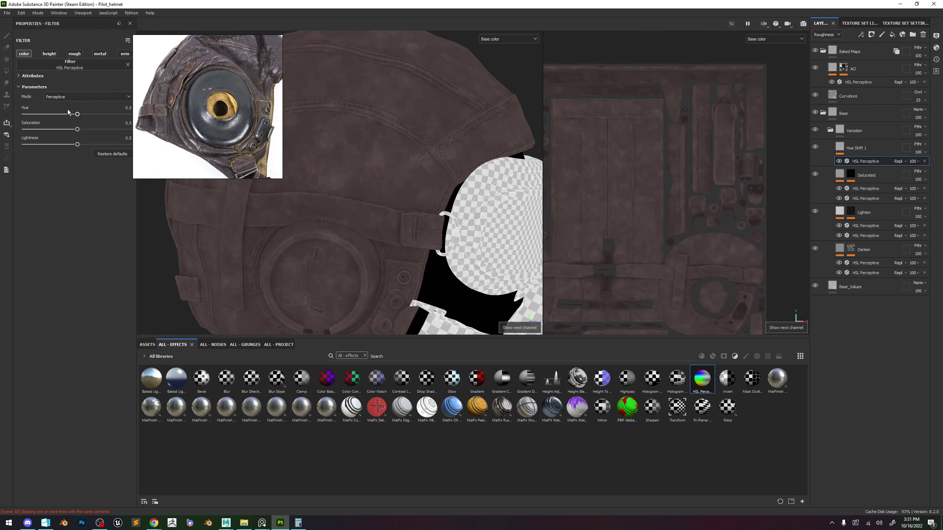
pyautogui.moveTo(82, 117)
pyautogui.mouseDown()
pyautogui.moveTo(91, 117)
pyautogui.moveTo(82, 117)
pyautogui.mouseUp()
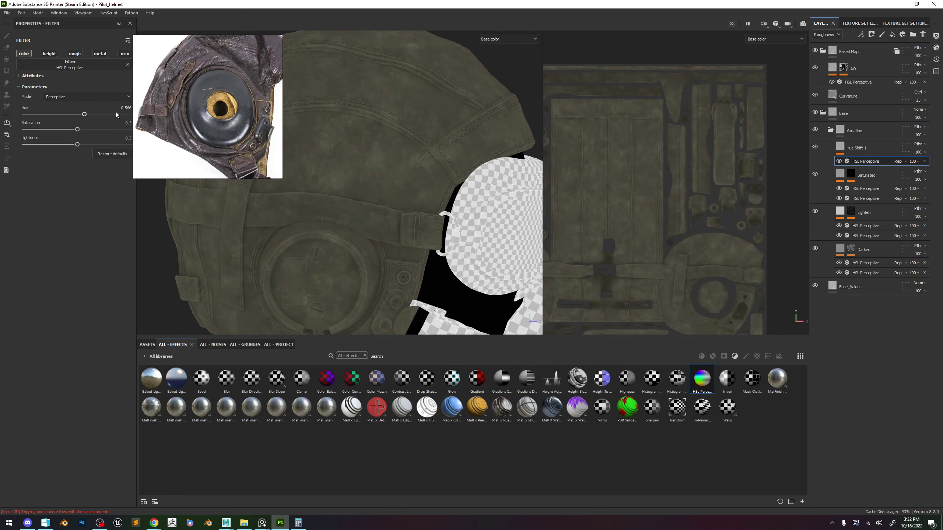
# Duplicate the Hue Shift 1 layer, hide the original, and set the copy's HSL Perceptive hue to 0.787.
pyautogui.click(866, 152)
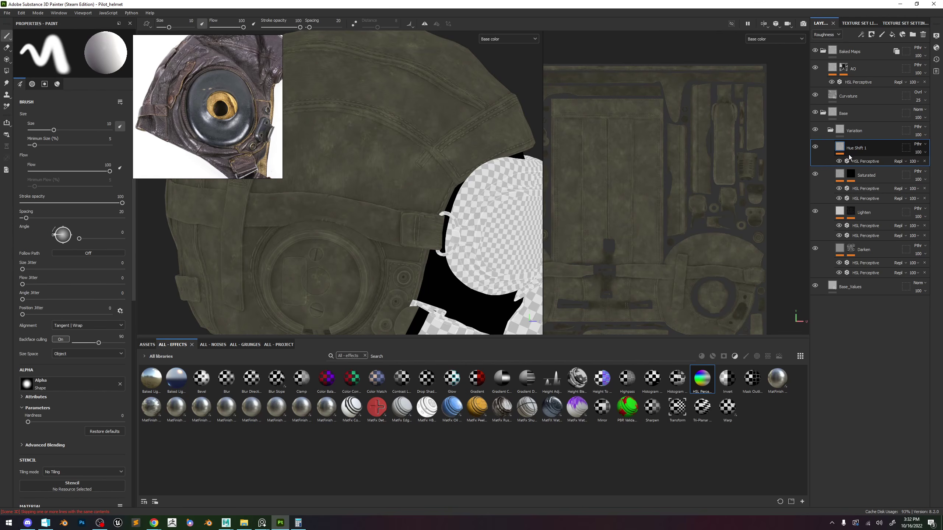
pyautogui.hotkey('ctrl', 'd')
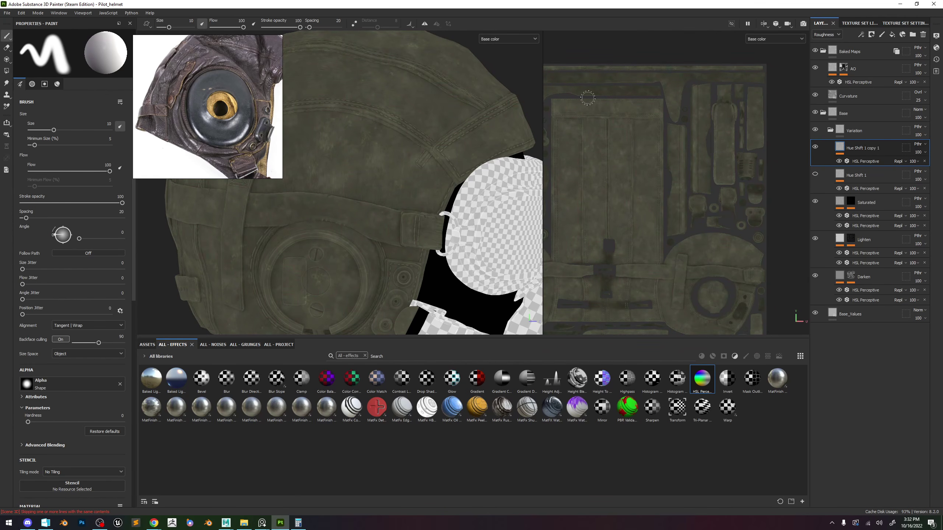
pyautogui.click(868, 161)
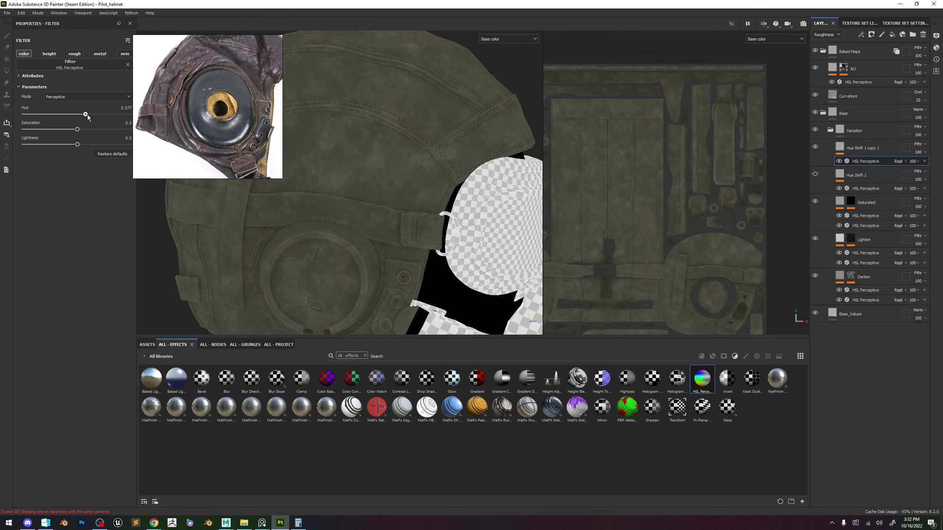
pyautogui.moveTo(85, 115); pyautogui.dragTo(107, 122)
pyautogui.press('f')
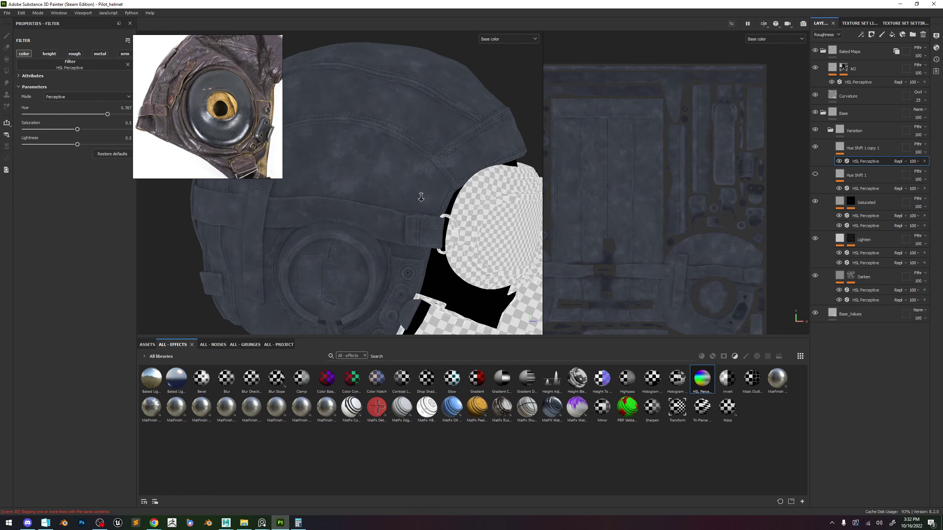
# Compare the helmet color with both hue shift layers on and off, leaving only Hue Shift 1 visible.
pyautogui.click(815, 147)
pyautogui.click(816, 175)
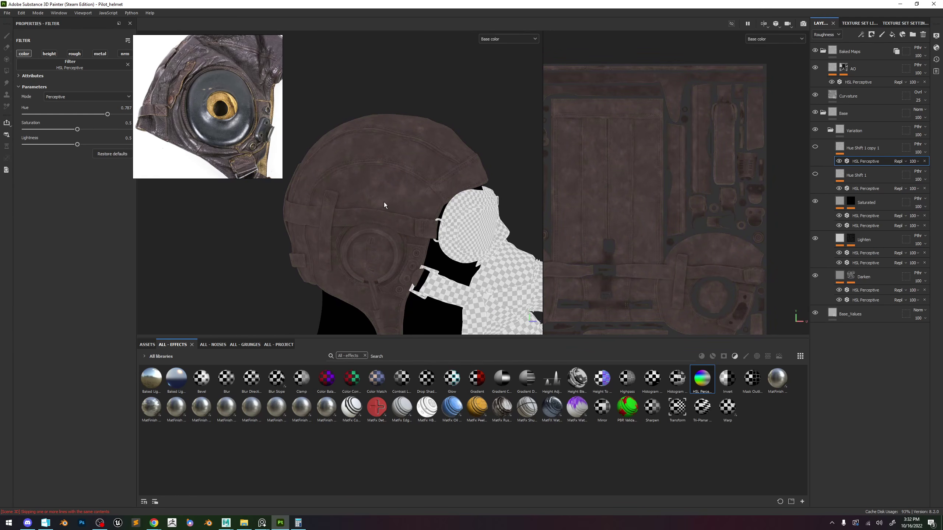
pyautogui.scroll(3, 384, 205)
pyautogui.click(815, 174)
pyautogui.click(815, 146)
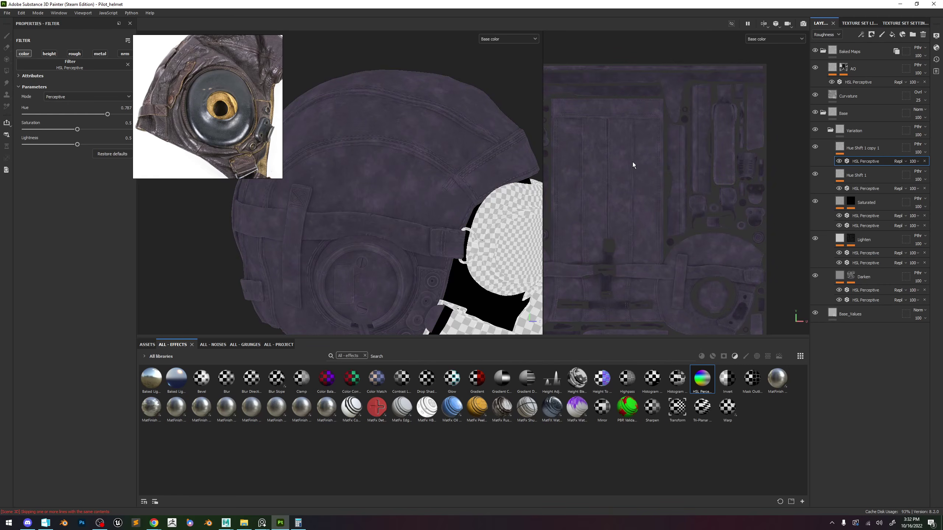
pyautogui.keyDown('alt'); pyautogui.moveTo(512, 138); pyautogui.dragTo(519, 121, button='middle'); pyautogui.keyUp('alt')
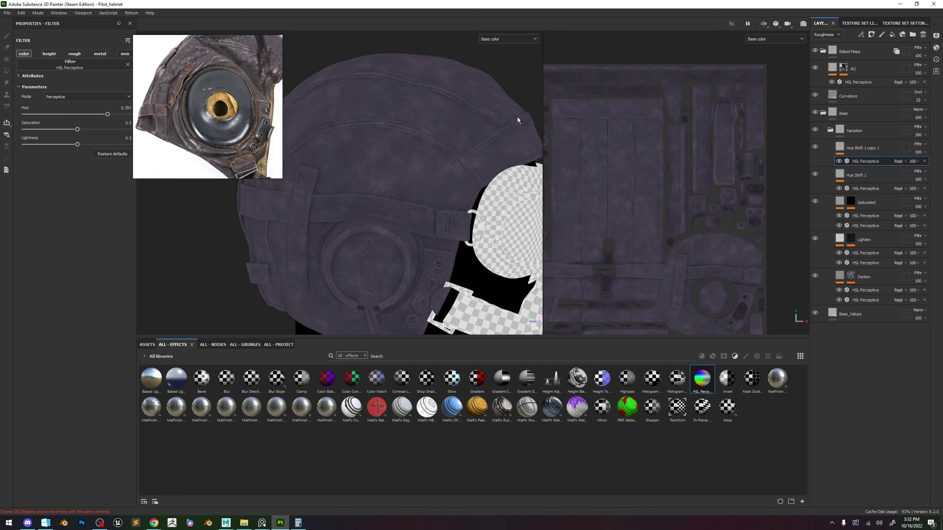
pyautogui.click(816, 147)
pyautogui.scroll(2, 379, 177)
pyautogui.click(815, 175)
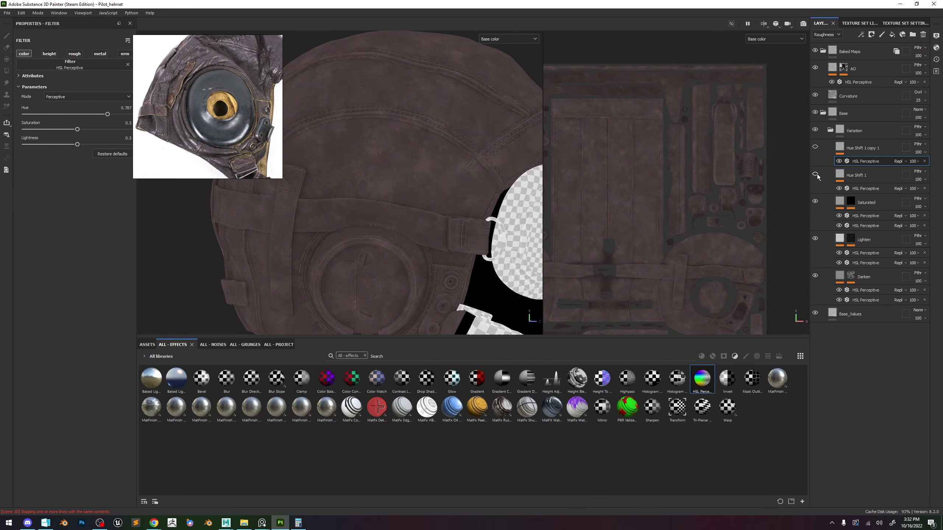
# Add a black mask to the Hue Shift 1 layer and a fill effect on that mask.
pyautogui.click(880, 175)
pyautogui.rightClick(883, 172)
pyautogui.click(881, 190)
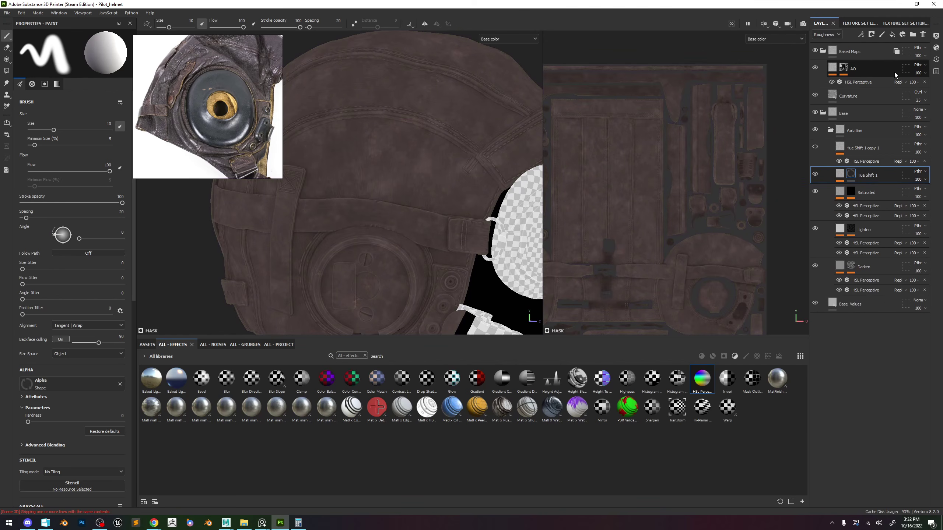
pyautogui.click(861, 35)
pyautogui.click(886, 64)
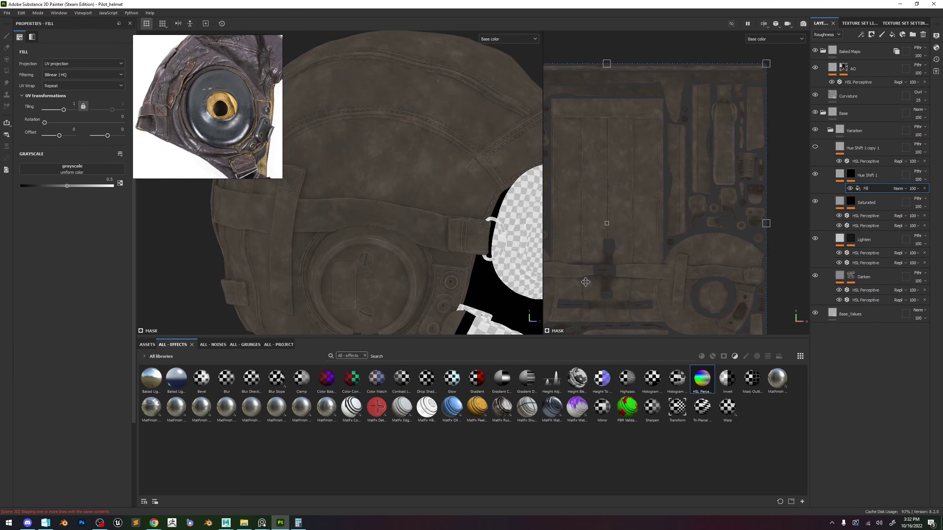
# Assign Moisture Noise as the grayscale of the Hue Shift 1 mask fill.
pyautogui.click(215, 345)
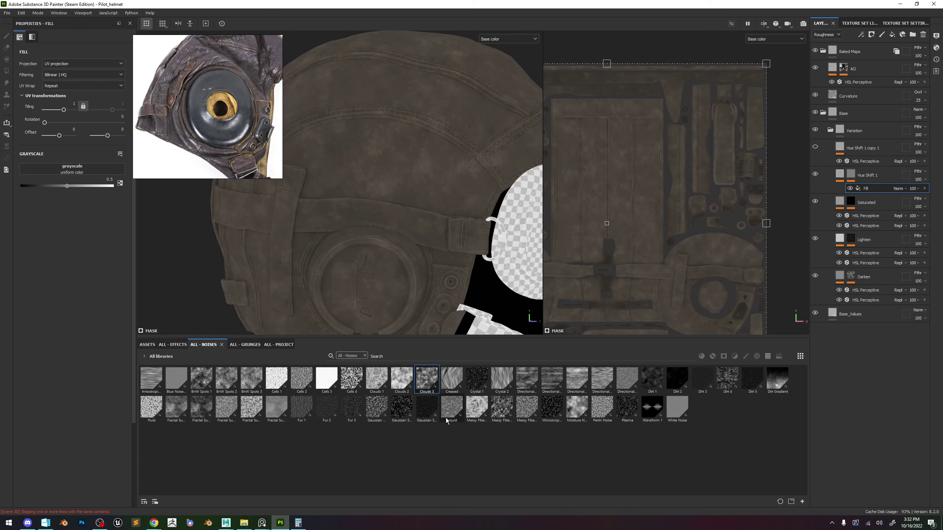
pyautogui.moveTo(541, 405)
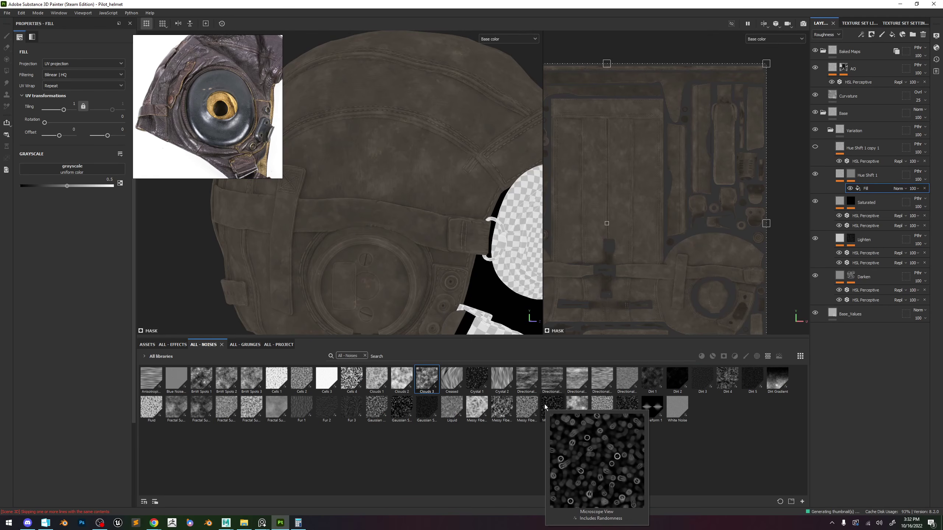
pyautogui.click(579, 405)
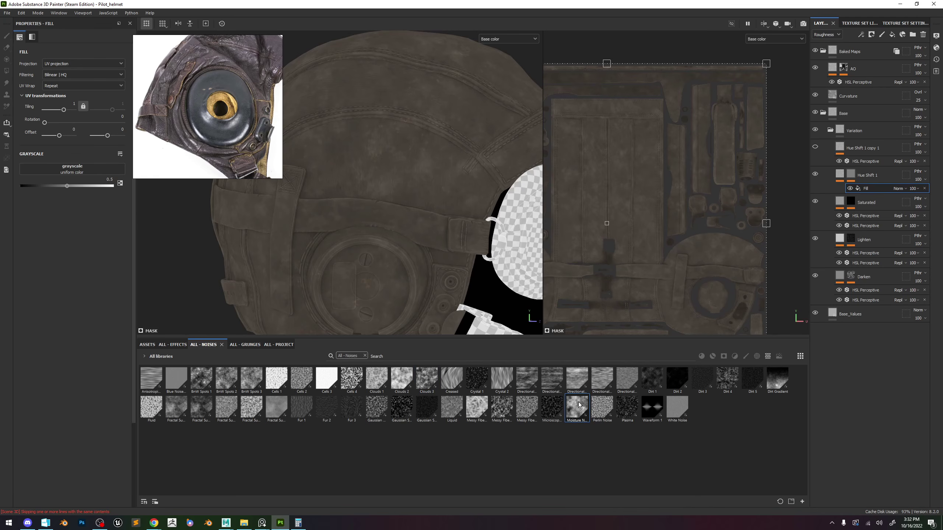
pyautogui.moveTo(579, 404); pyautogui.dragTo(86, 169)
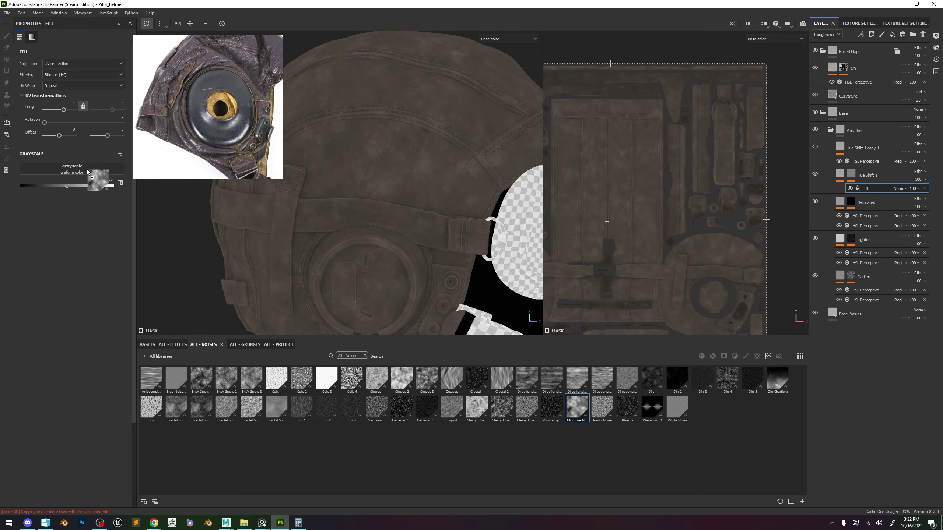
# Display the Hue Shift 1 mask and set its fill to Tri-planar projection.
pyautogui.keyDown('alt'); pyautogui.click(850, 175); pyautogui.keyUp('alt')
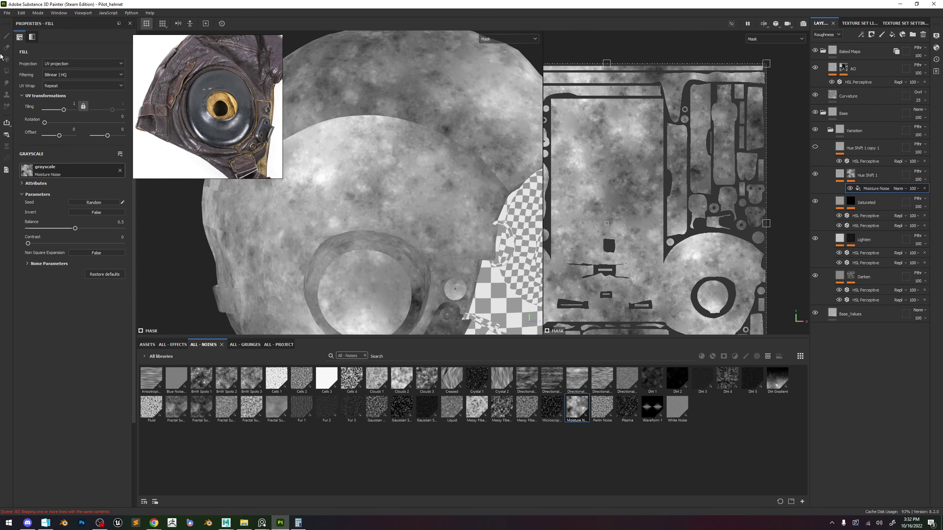
pyautogui.click(81, 63)
pyautogui.click(69, 72)
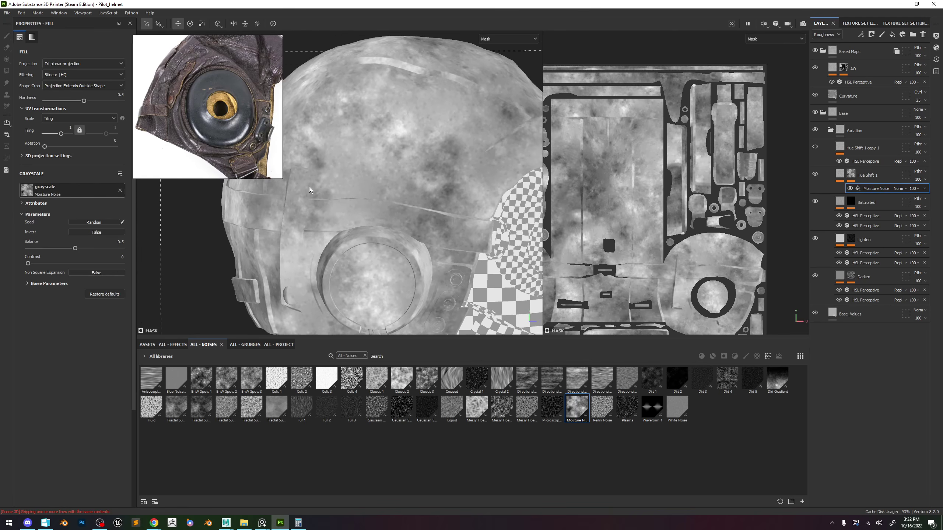
# Set the Moisture Noise fill's tiling to 32 and its balance to 0.14.
pyautogui.moveTo(59, 136); pyautogui.dragTo(66, 139)
pyautogui.moveTo(75, 249); pyautogui.dragTo(42, 248)
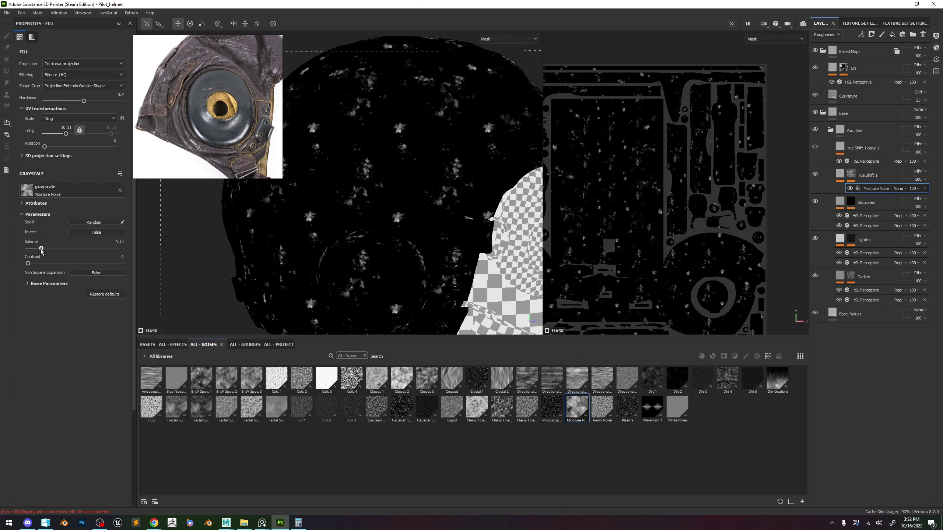
pyautogui.moveTo(65, 136); pyautogui.dragTo(69, 135)
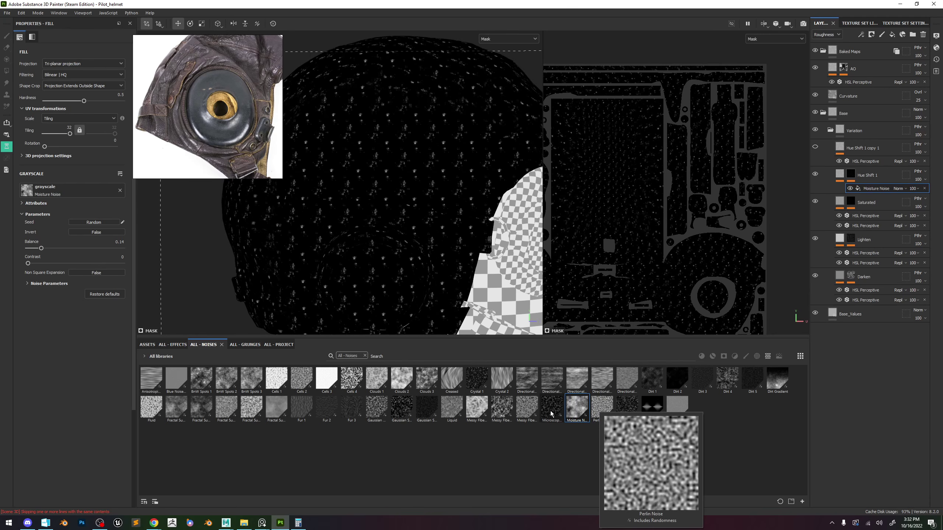
# Replace the mask fill's grayscale noise with Dirt 4.
pyautogui.moveTo(522, 415)
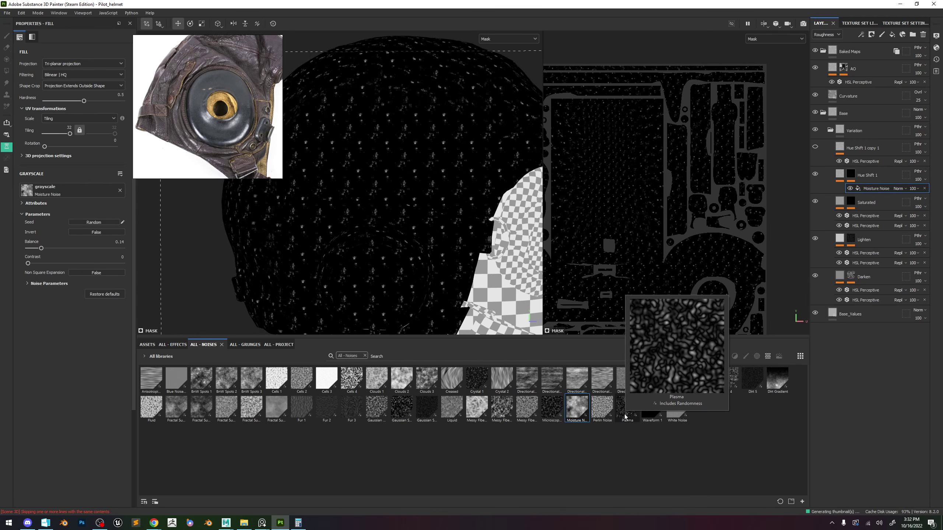
pyautogui.moveTo(618, 387)
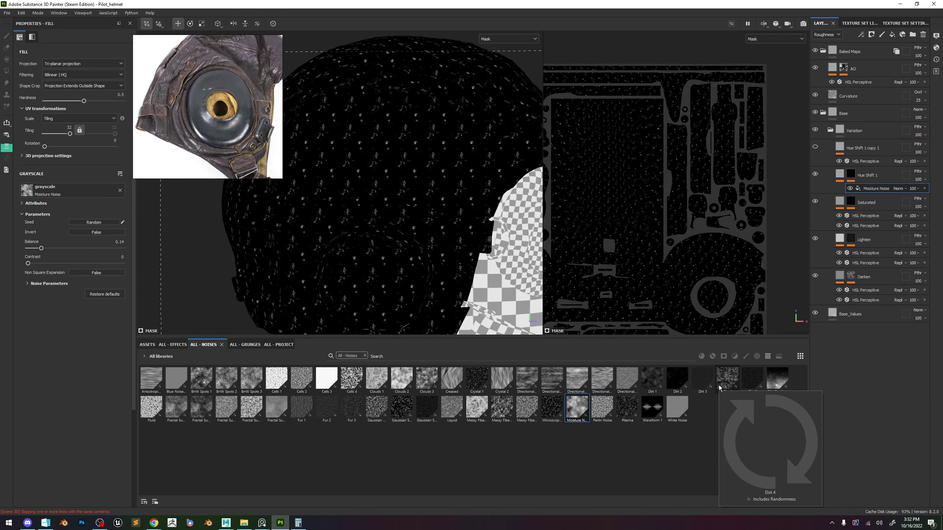
pyautogui.moveTo(722, 389); pyautogui.dragTo(92, 193)
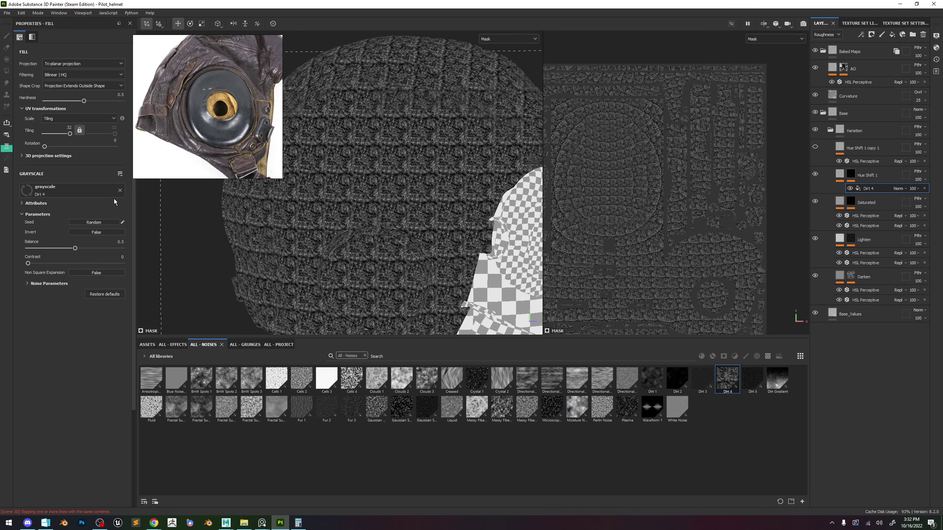
# Set the Dirt 4 mask fill's tiling to 10.11 and its balance to 0.21.
pyautogui.moveTo(70, 133); pyautogui.dragTo(63, 134)
pyautogui.moveTo(66, 246); pyautogui.dragTo(45, 246)
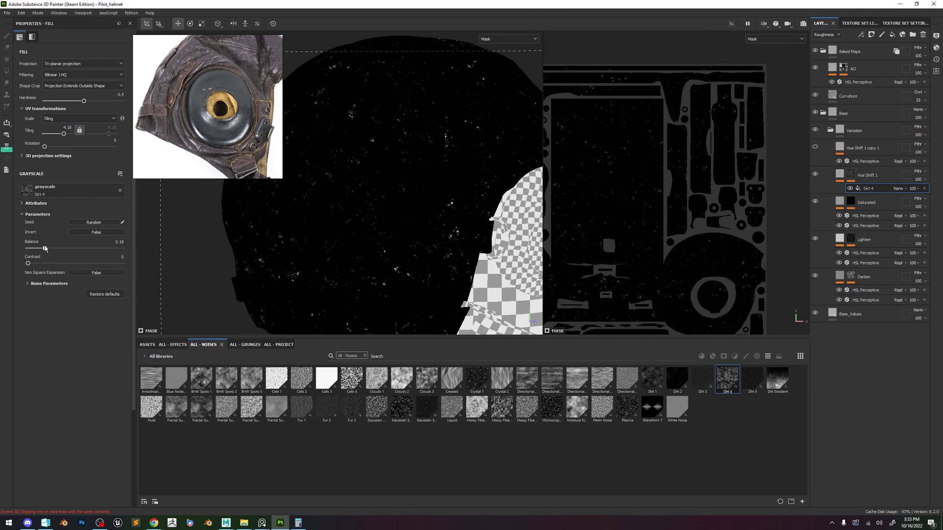
pyautogui.moveTo(66, 133); pyautogui.dragTo(67, 134)
pyautogui.moveTo(46, 248); pyautogui.dragTo(50, 249)
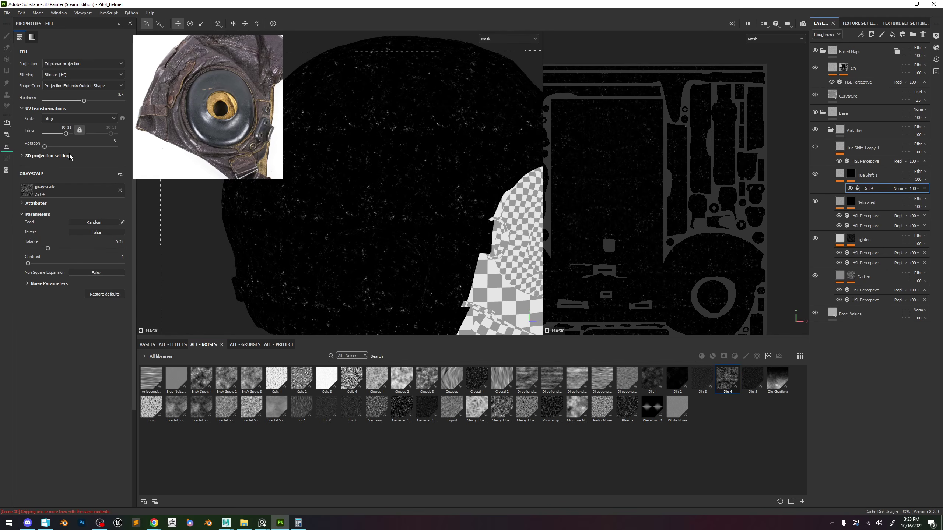
# Set the Dirt 4 mask fill's tiling to 6.71 and its balance to 0.47.
pyautogui.moveTo(65, 134); pyautogui.dragTo(65, 135)
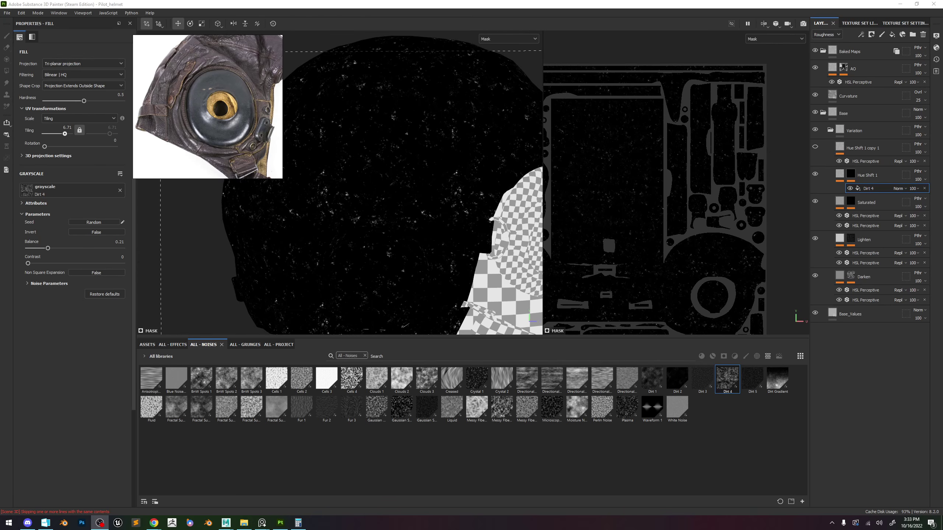
pyautogui.scroll(2, 325, 254)
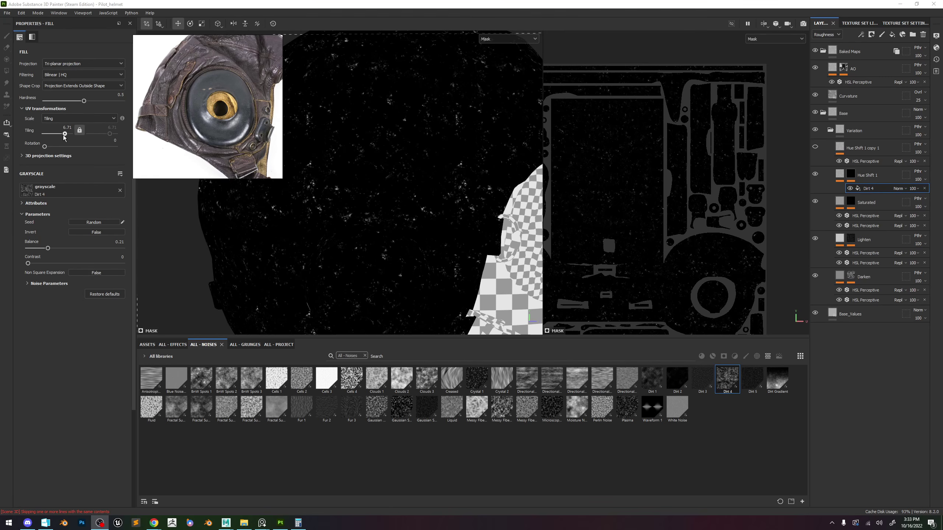
pyautogui.moveTo(47, 248); pyautogui.dragTo(72, 248)
pyautogui.scroll(-2, 410, 231)
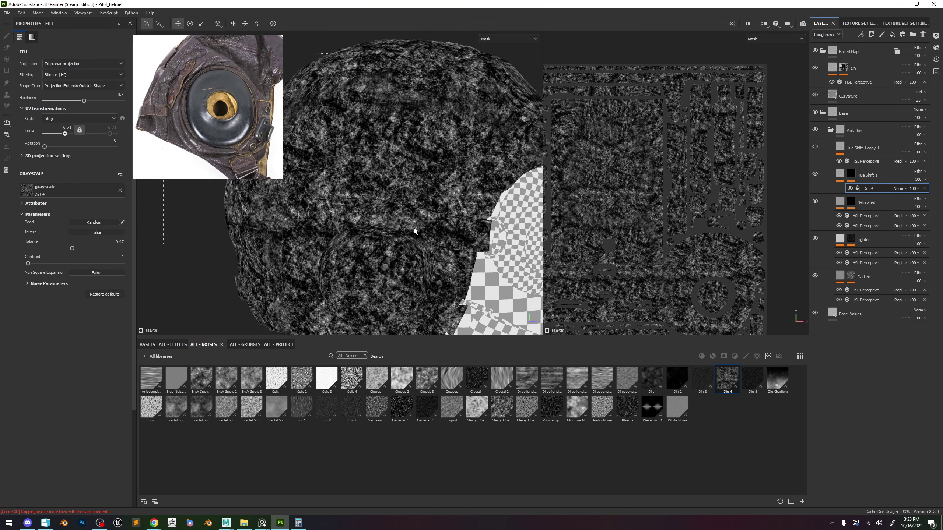
pyautogui.keyDown('alt'); pyautogui.moveTo(414, 227); pyautogui.dragTo(425, 220, button='middle'); pyautogui.keyUp('alt')
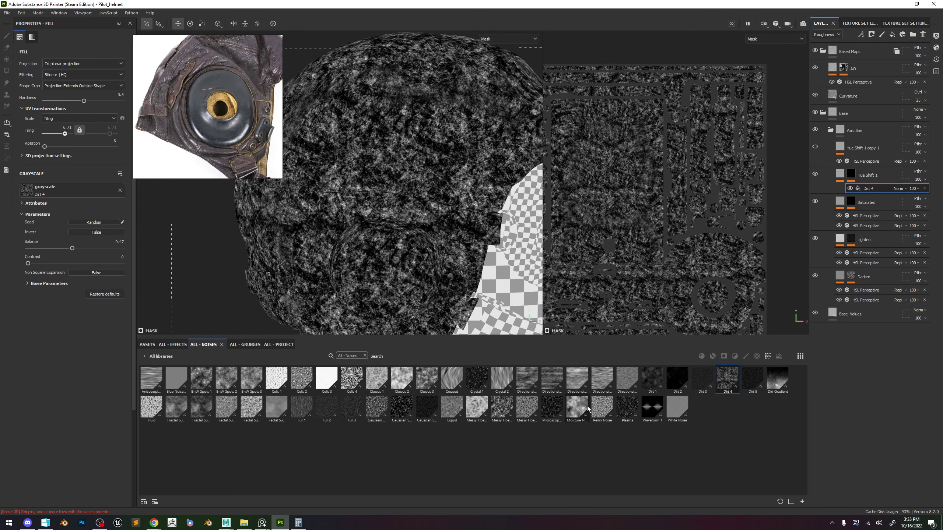
# Replace the Hue Shift 1 mask fill's Dirt 4 with Moisture Noise, using balance 0.45 and contrast 0.15.
pyautogui.moveTo(587, 409); pyautogui.dragTo(80, 186)
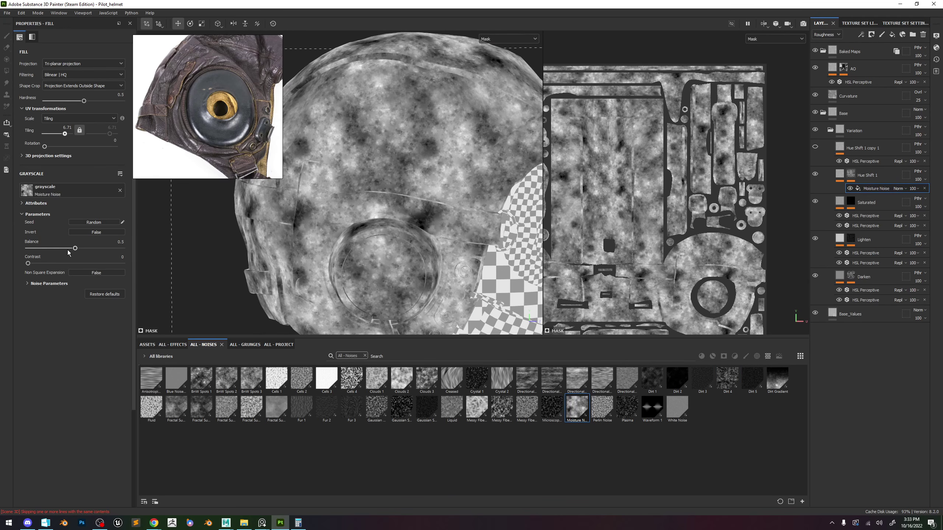
pyautogui.moveTo(74, 248); pyautogui.dragTo(43, 263)
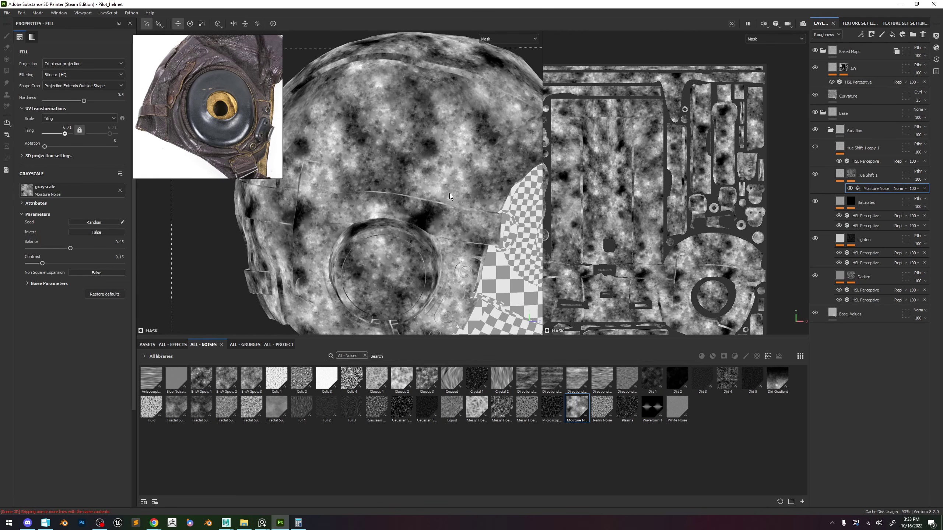
pyautogui.scroll(3, 469, 178)
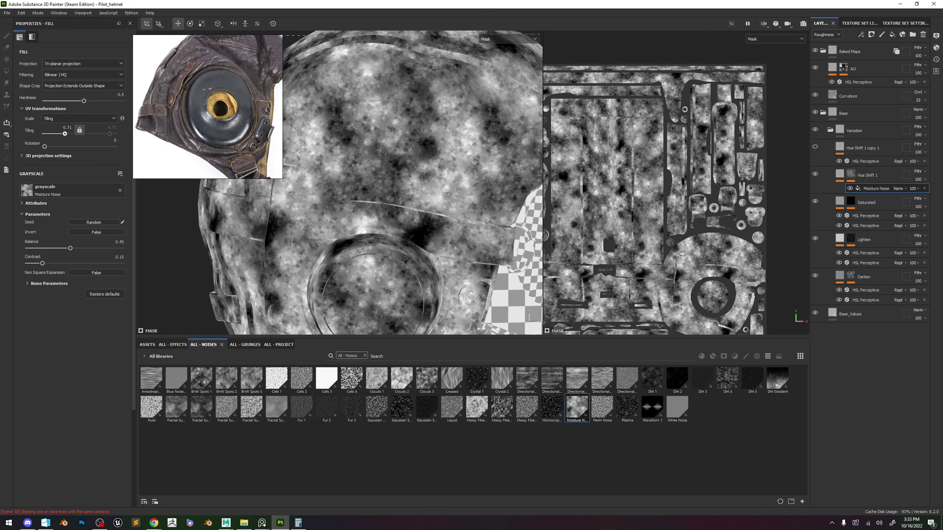
# Display the base color channel and set the Hue Shift 1 layer's opacity to 10.
pyautogui.click(457, 190)
pyautogui.press('c')
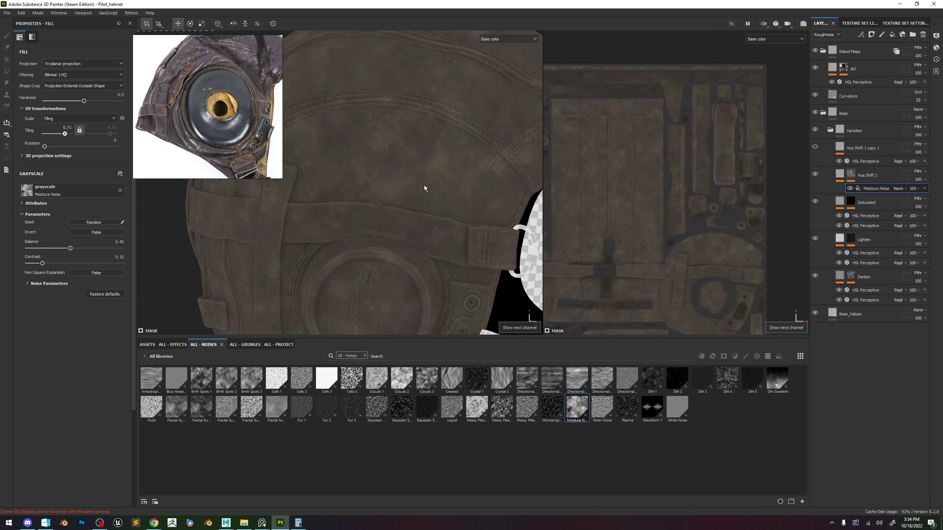
pyautogui.keyDown('alt'); pyautogui.moveTo(425, 185); pyautogui.dragTo(445, 175, button='middle'); pyautogui.keyUp('alt')
pyautogui.moveTo(444, 175)
pyautogui.keyDown('alt'); pyautogui.mouseDown(button='right')
pyautogui.moveTo(410, 126)
pyautogui.moveTo(445, 160)
pyautogui.mouseUp(button='right'); pyautogui.keyUp('alt')
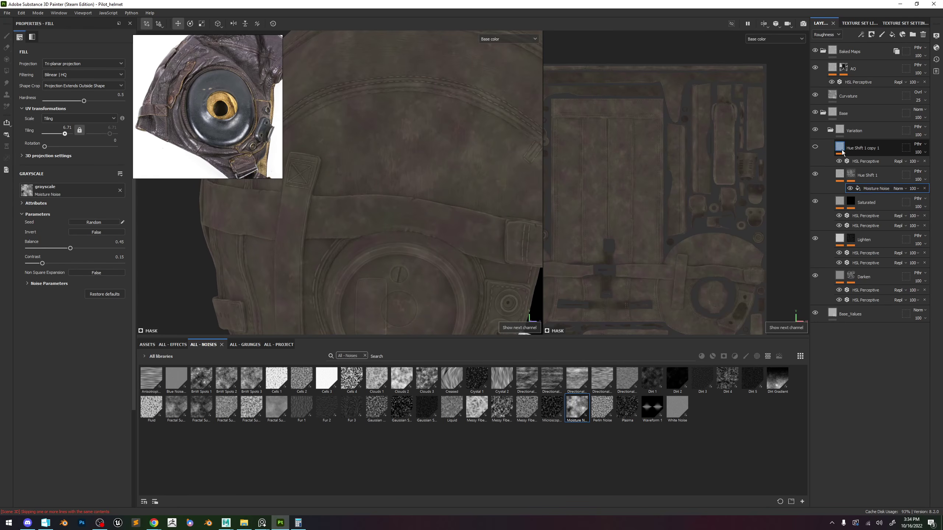
pyautogui.click(851, 174)
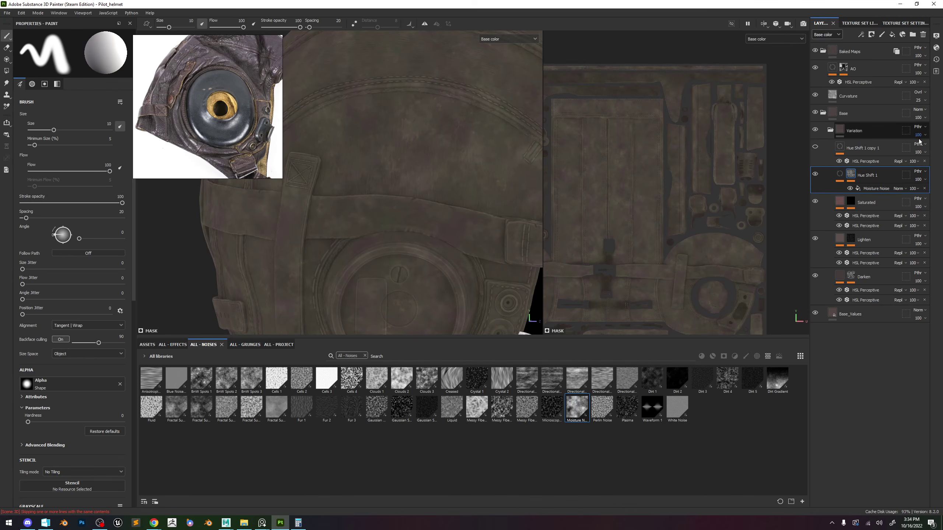
pyautogui.click(919, 179)
pyautogui.moveTo(918, 193); pyautogui.dragTo(907, 192)
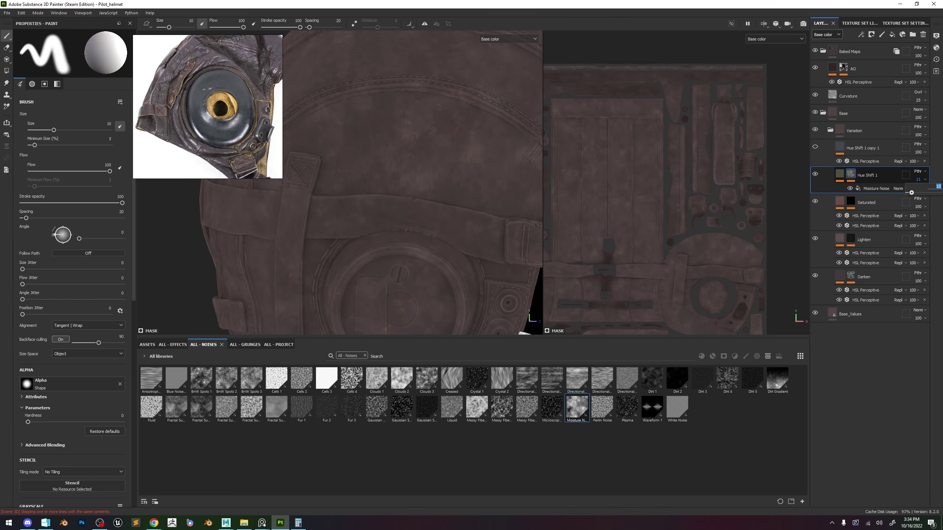
pyautogui.write('0')
pyautogui.press('Return')
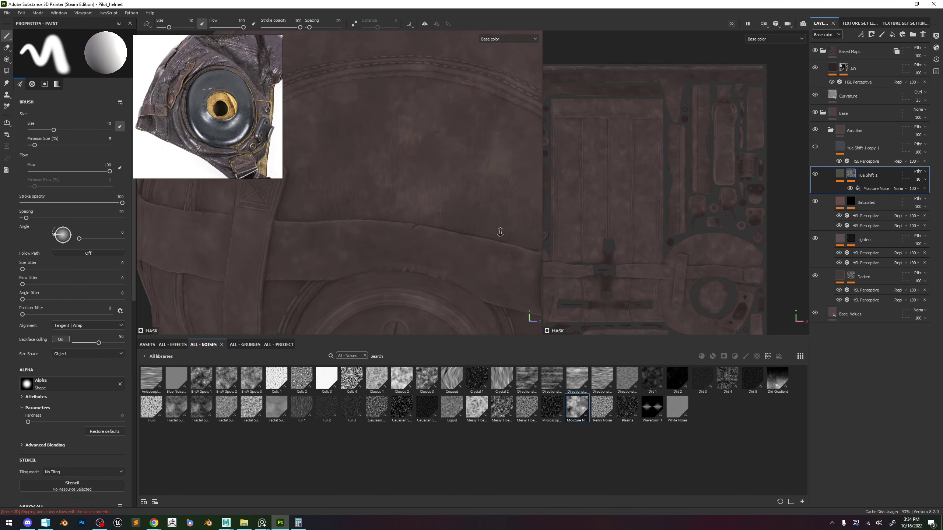
pyautogui.scroll(3, 499, 232)
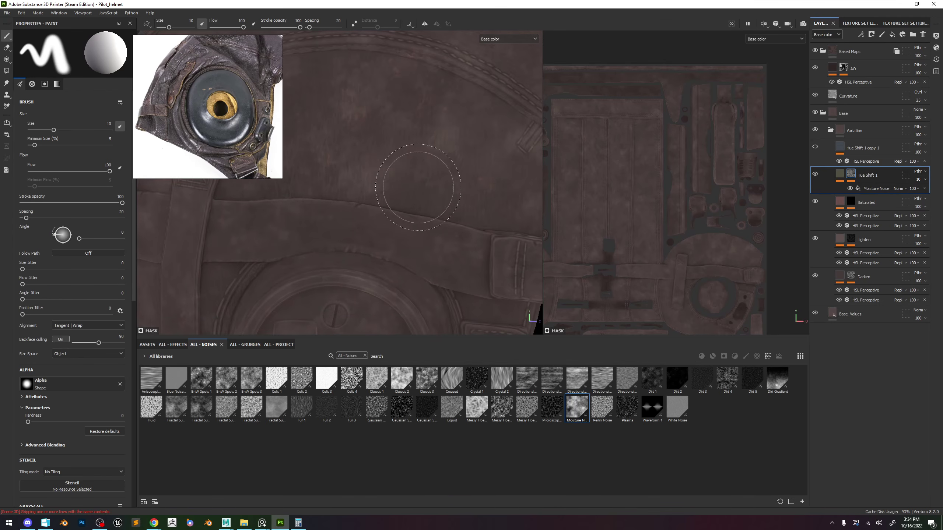
# Compare the helmet with and without Hue Shift 1, and set that layer's opacity to 8.
pyautogui.click(815, 176)
pyautogui.keyDown('alt'); pyautogui.moveTo(408, 193); pyautogui.dragTo(504, 167); pyautogui.keyUp('alt')
pyautogui.scroll(-3, 375, 175)
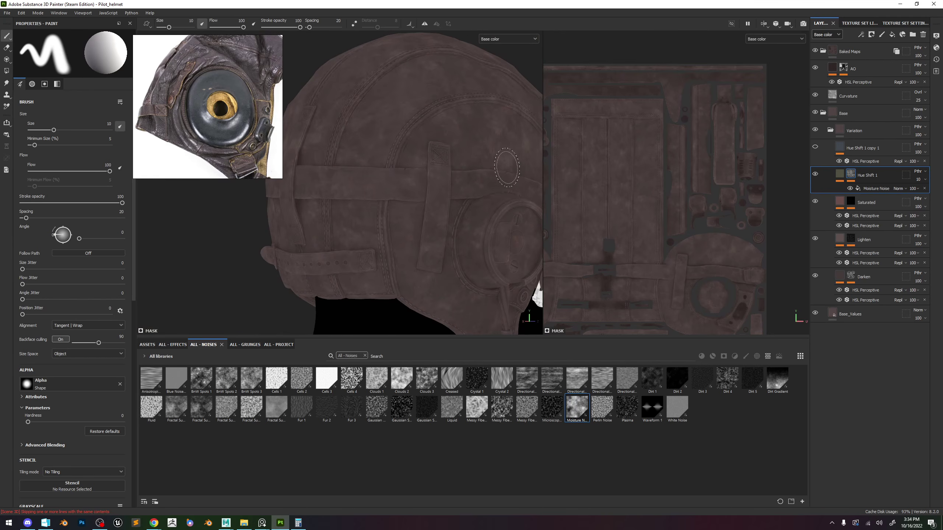
pyautogui.click(925, 180)
# Show the Hue Shift 1 copy 1 layer and give it a mask with the Moisture Noise fill pasted in.
pyautogui.click(868, 151)
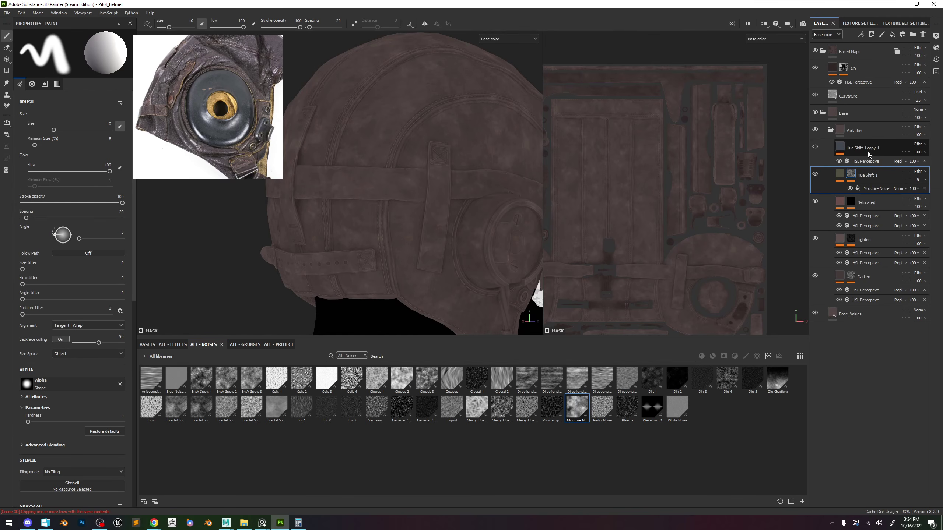
pyautogui.press('Delete')
pyautogui.hotkey('ctrl', 'z')
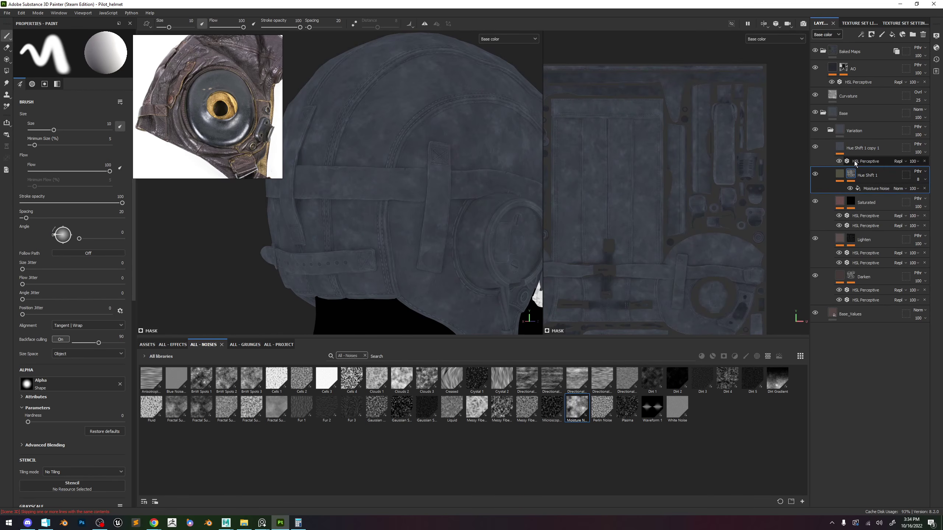
pyautogui.rightClick(851, 149)
pyautogui.click(864, 153)
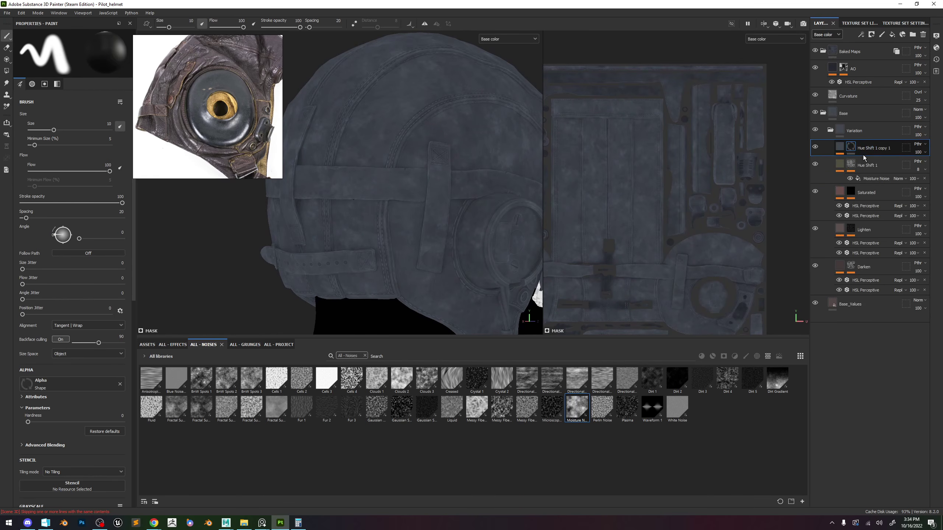
pyautogui.hotkey('ctrl', 'v')
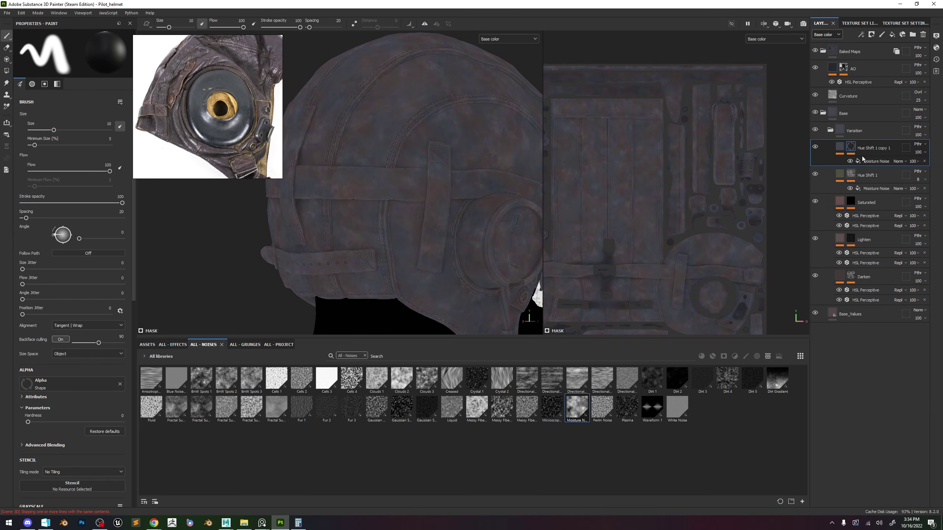
# Display the Hue Shift 1 copy 1 mask and set its Moisture Noise fill to rotation 284.61, balance 0.42 and tiling 5.78.
pyautogui.keyDown('alt'); pyautogui.moveTo(408, 148); pyautogui.dragTo(761, 163, button='right'); pyautogui.keyUp('alt')
pyautogui.keyDown('alt'); pyautogui.moveTo(360, 222); pyautogui.dragTo(336, 204, button='middle'); pyautogui.keyUp('alt')
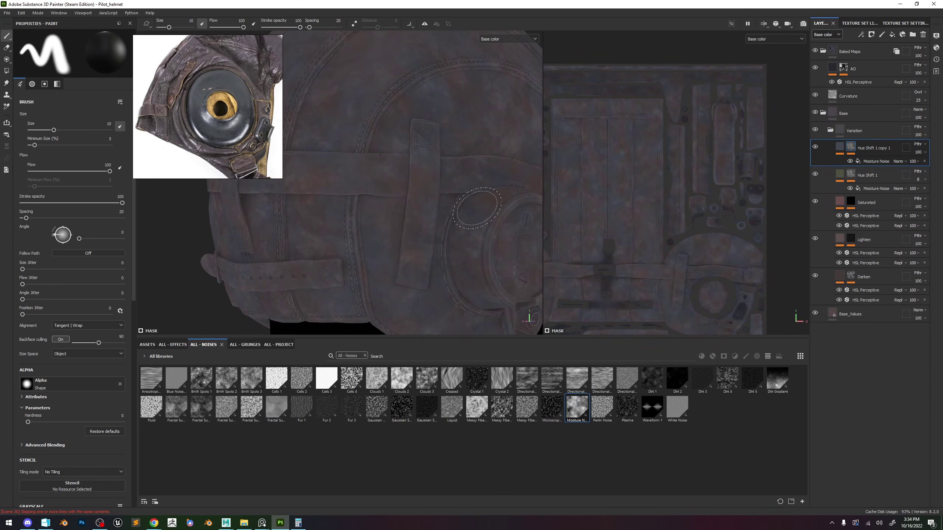
pyautogui.keyDown('alt'); pyautogui.moveTo(467, 197); pyautogui.dragTo(386, 139, button='right'); pyautogui.keyUp('alt')
pyautogui.keyDown('alt'); pyautogui.click(850, 148); pyautogui.keyUp('alt')
pyautogui.keyDown('alt'); pyautogui.moveTo(438, 185); pyautogui.dragTo(419, 186, button='middle'); pyautogui.keyUp('alt')
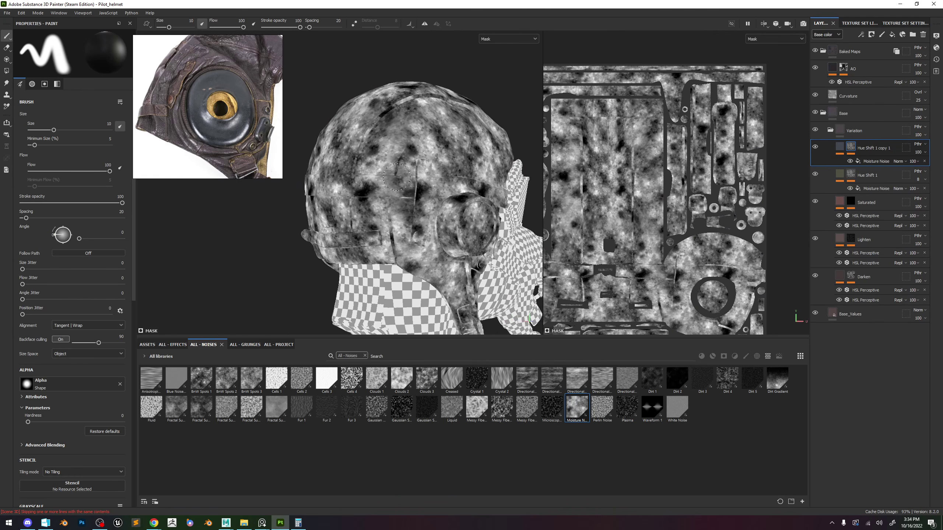
pyautogui.keyDown('alt'); pyautogui.moveTo(419, 186); pyautogui.dragTo(479, 208, button='right'); pyautogui.keyUp('alt')
pyautogui.click(879, 162)
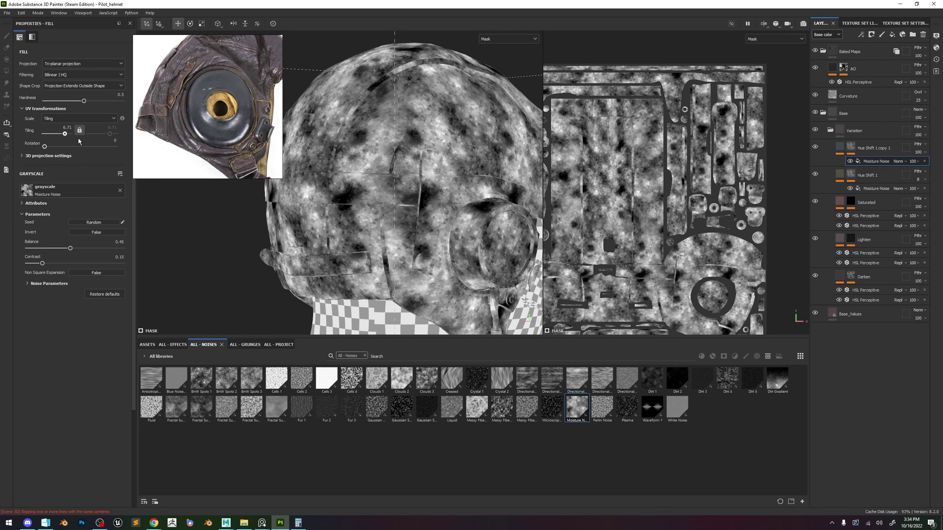
pyautogui.moveTo(44, 146); pyautogui.dragTo(100, 158)
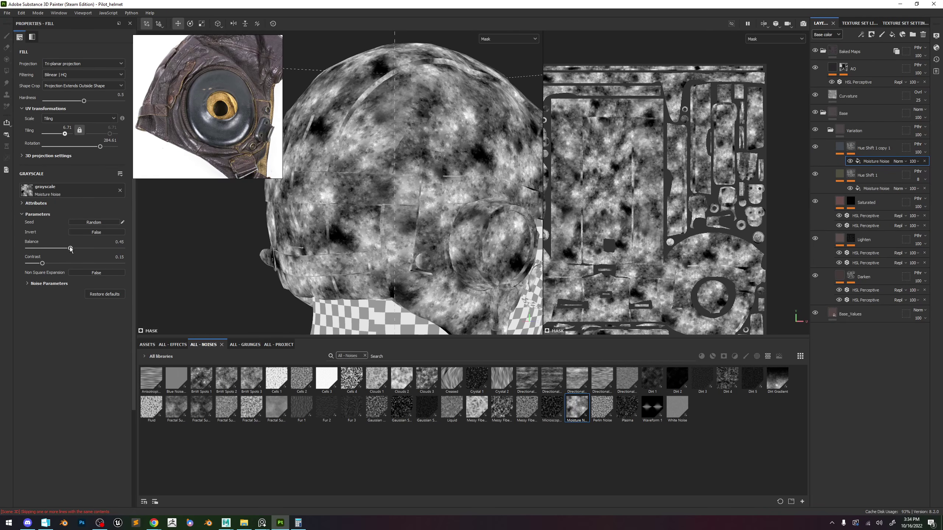
pyautogui.moveTo(70, 248); pyautogui.dragTo(68, 250)
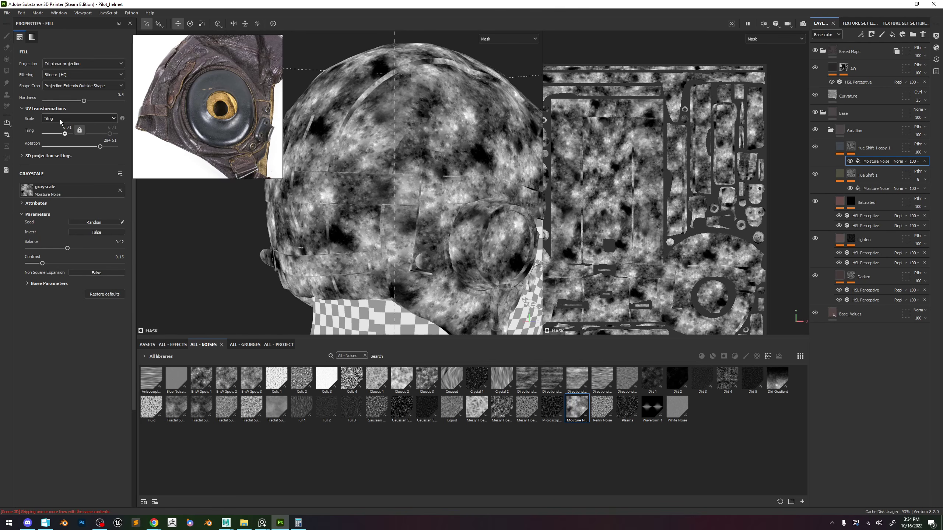
pyautogui.moveTo(63, 135); pyautogui.dragTo(65, 135)
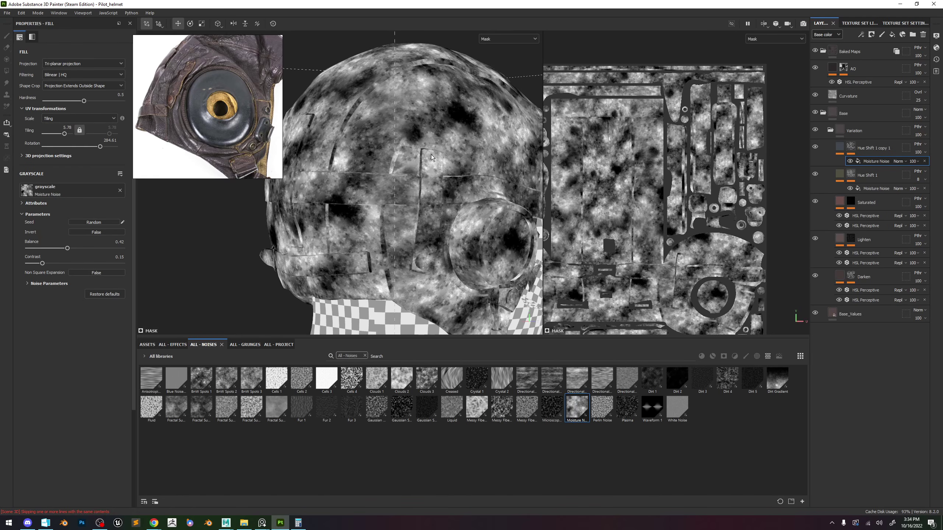
# Check the helmet in the material view and set the Hue Shift 1 copy 1 layer's opacity to 5.
pyautogui.press('m')
pyautogui.scroll(3, 473, 169)
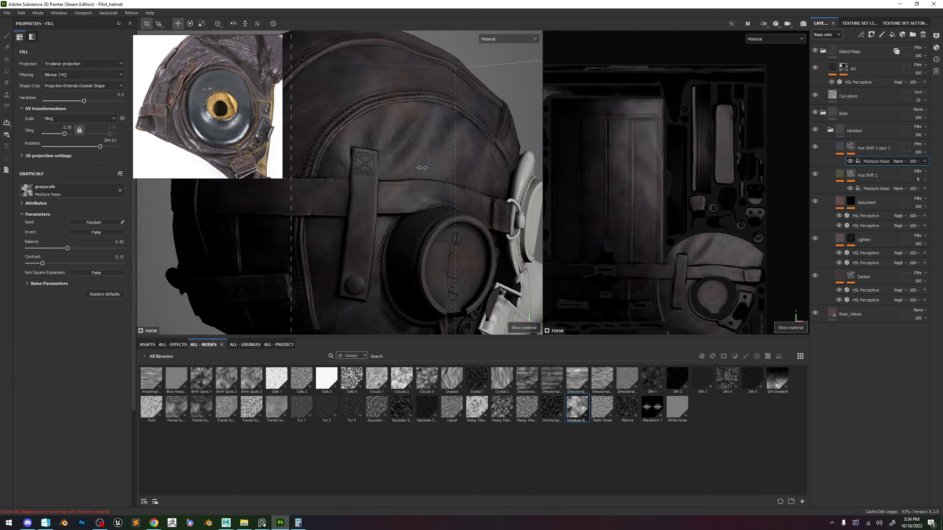
pyautogui.scroll(-3, 421, 168)
pyautogui.press('m')
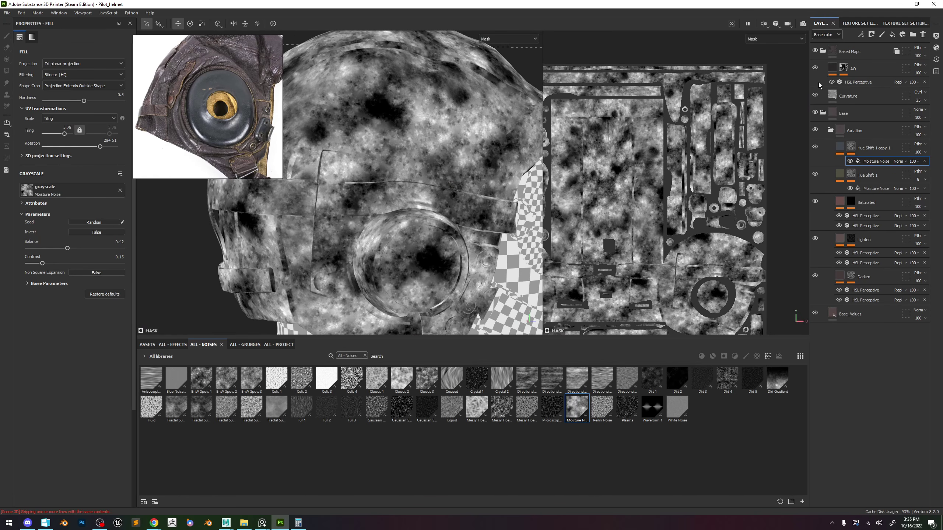
pyautogui.click(912, 161)
pyautogui.write('5')
pyautogui.press('Return')
pyautogui.scroll(3, 415, 203)
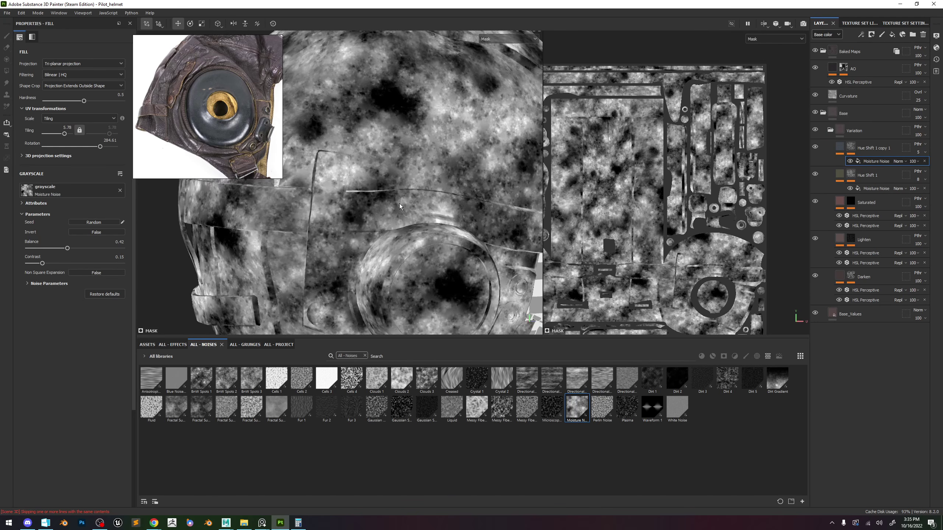
# Display the base color channel and set the Hue Shift 1 copy 1 layer's opacity to 85.
pyautogui.press('m')
pyautogui.keyDown('alt'); pyautogui.moveTo(419, 136); pyautogui.dragTo(435, 153); pyautogui.keyUp('alt')
pyautogui.press('c')
pyautogui.press('c')
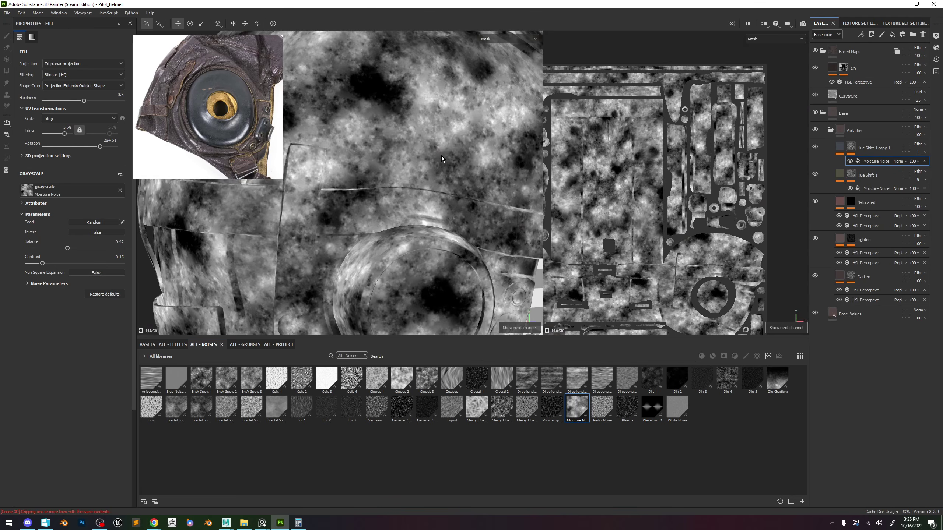
pyautogui.scroll(2, 446, 171)
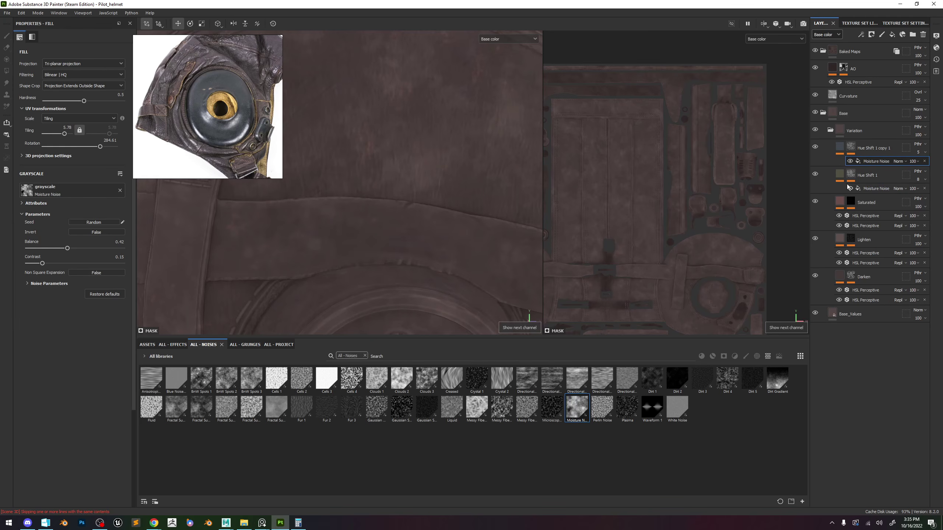
pyautogui.click(918, 152)
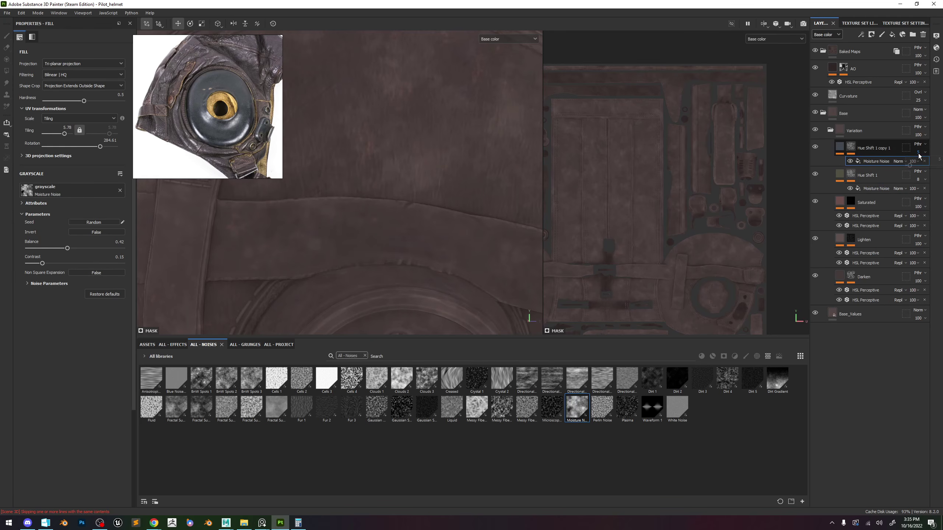
pyautogui.moveTo(921, 167); pyautogui.dragTo(940, 167)
pyautogui.scroll(-4, 424, 150)
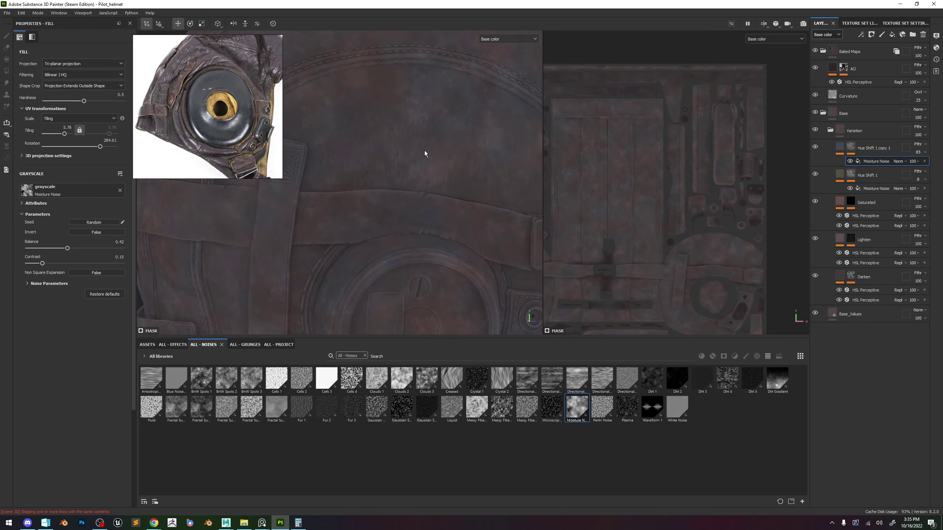
# Display the Hue Shift 1 copy 1 mask and set its Moisture Noise fill to tiling 12.93, balance 0.43 and contrast 0.
pyautogui.keyDown('alt'); pyautogui.click(851, 147); pyautogui.keyUp('alt')
pyautogui.click(879, 162)
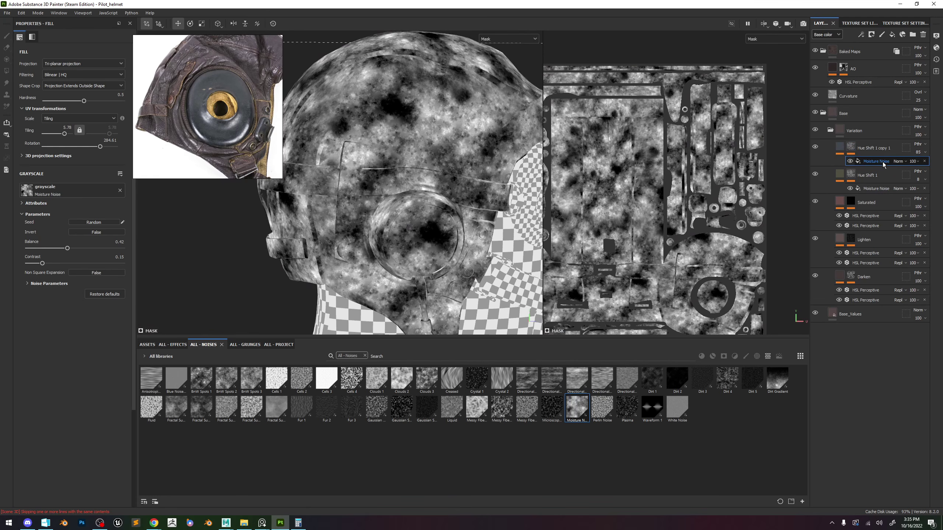
pyautogui.moveTo(44, 263); pyautogui.dragTo(68, 248)
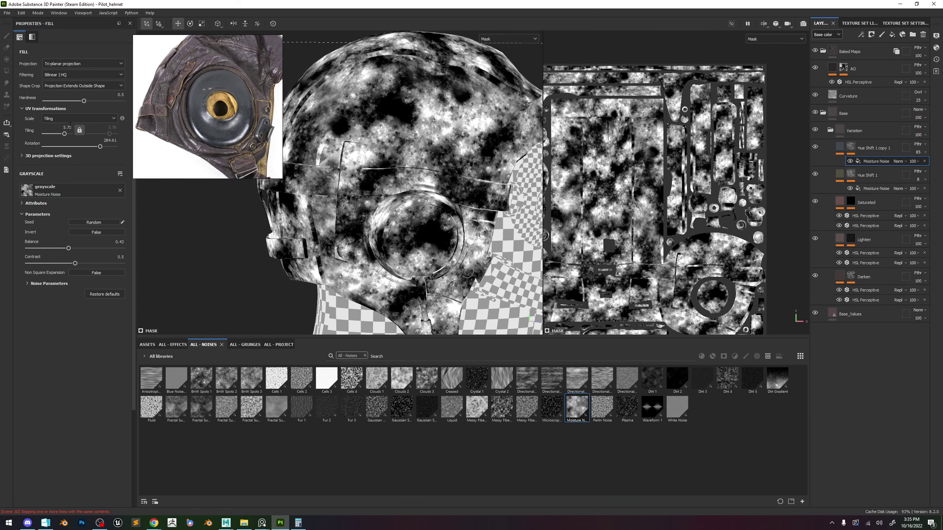
pyautogui.moveTo(65, 134); pyautogui.dragTo(67, 138)
pyautogui.moveTo(58, 263); pyautogui.dragTo(7, 255)
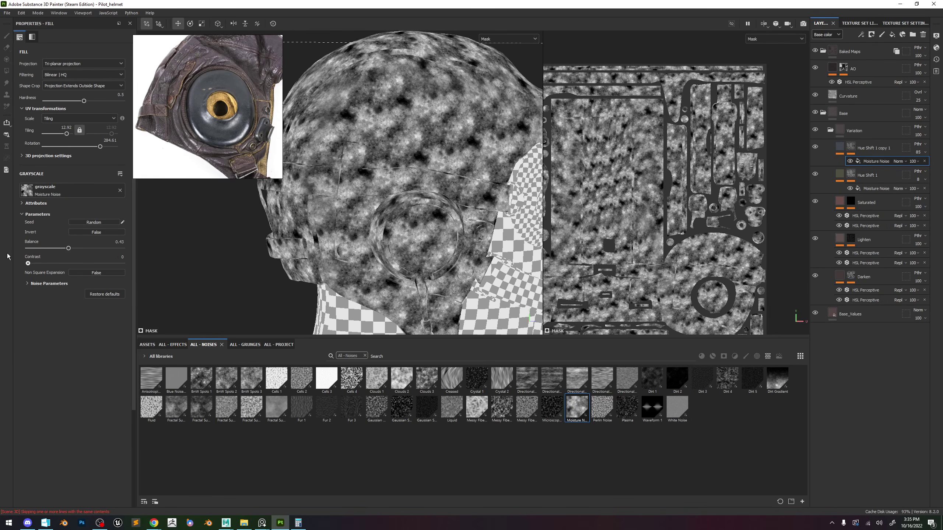
pyautogui.scroll(1, 348, 150)
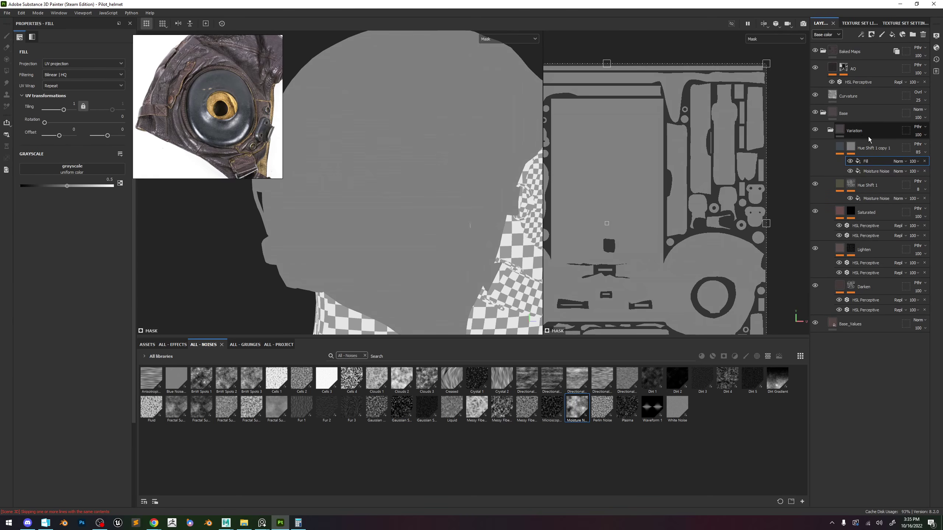
# Set the new Hue Shift 1 copy 1 mask fill to Multiply using the Clouds 2 noise, with contrast 0.42 and balance 0.45.
pyautogui.click(899, 161)
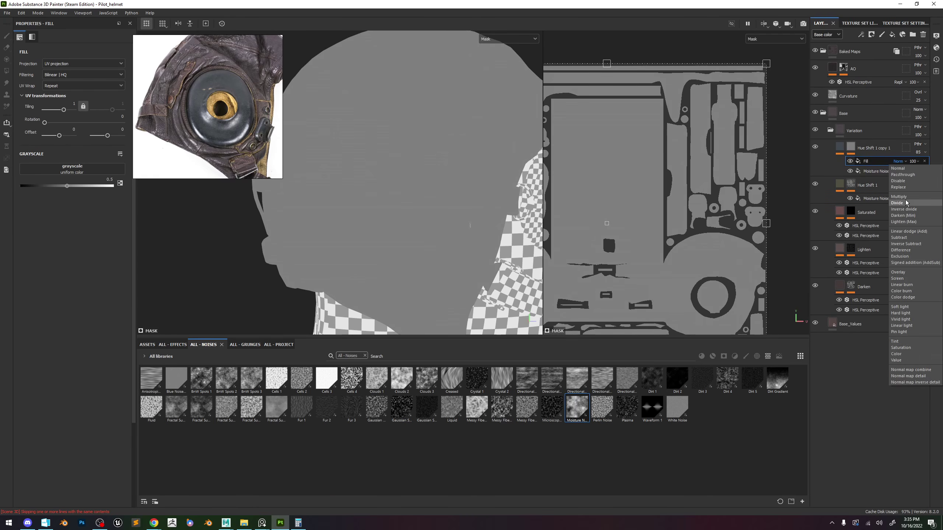
pyautogui.click(898, 197)
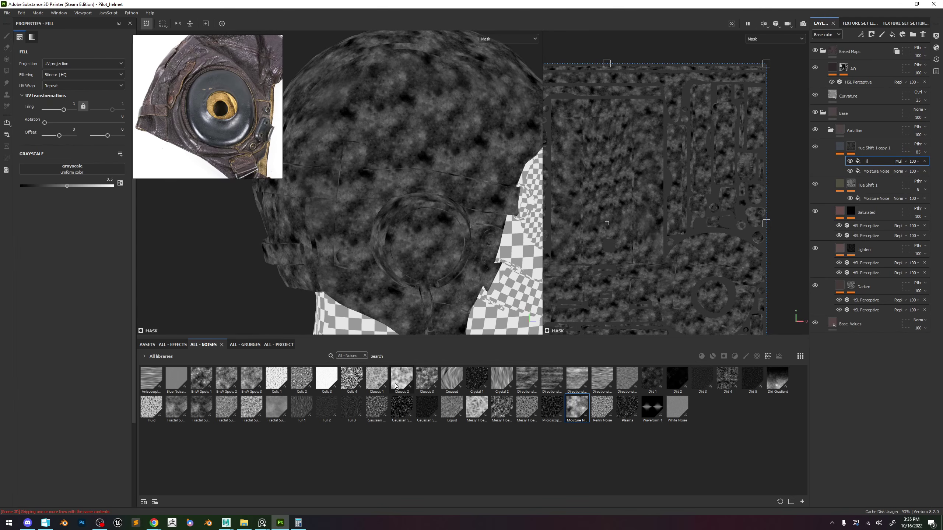
pyautogui.moveTo(395, 387); pyautogui.dragTo(93, 170)
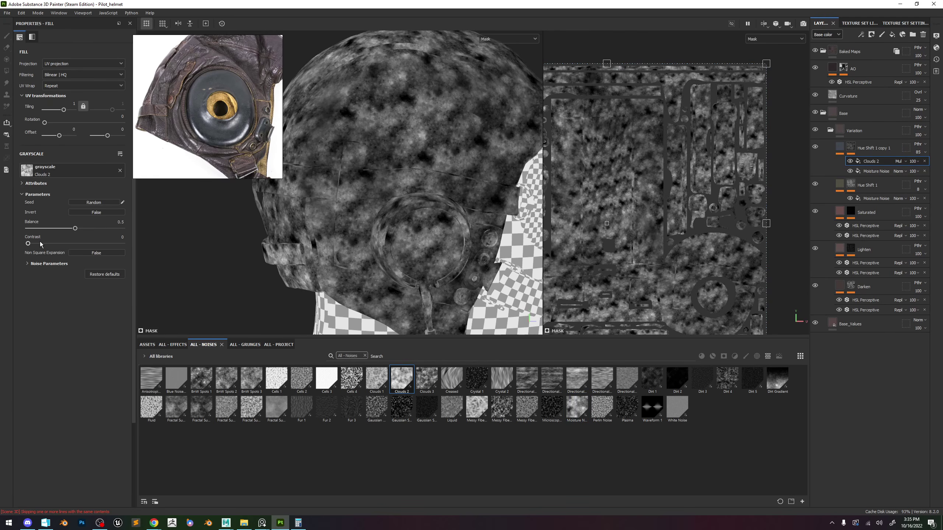
pyautogui.moveTo(28, 243); pyautogui.dragTo(72, 230)
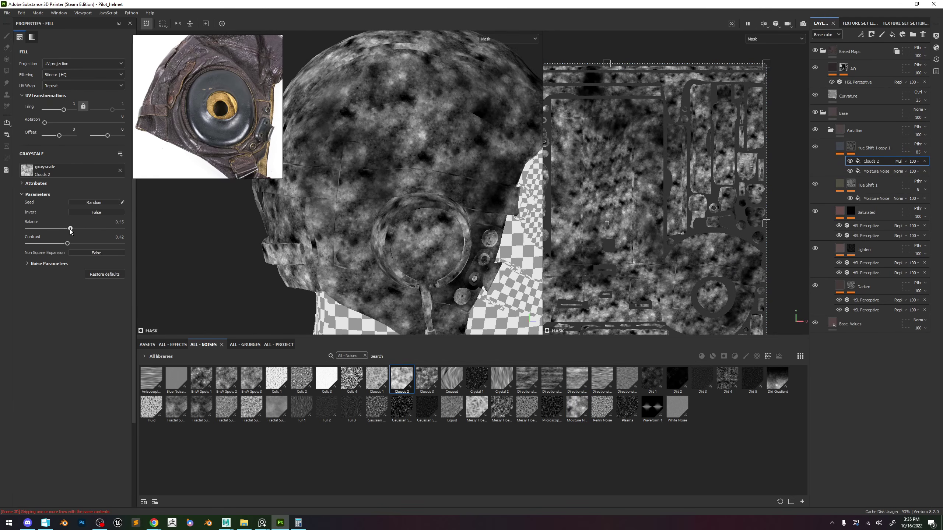
# Switch the Clouds 2 fill to Tri-planar projection, increase its tiling and set its balance to 0.22.
pyautogui.click(61, 64)
pyautogui.click(59, 88)
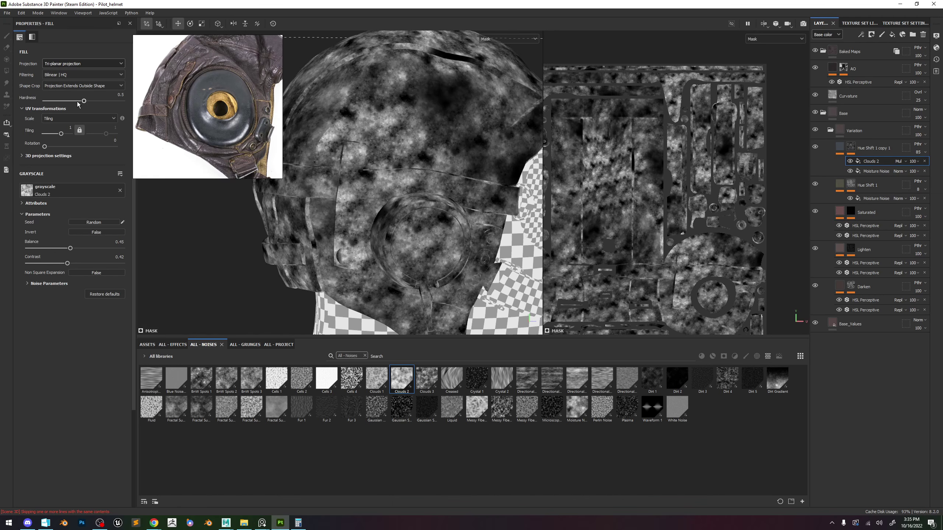
pyautogui.moveTo(64, 135); pyautogui.dragTo(66, 133)
pyautogui.moveTo(70, 250); pyautogui.dragTo(49, 250)
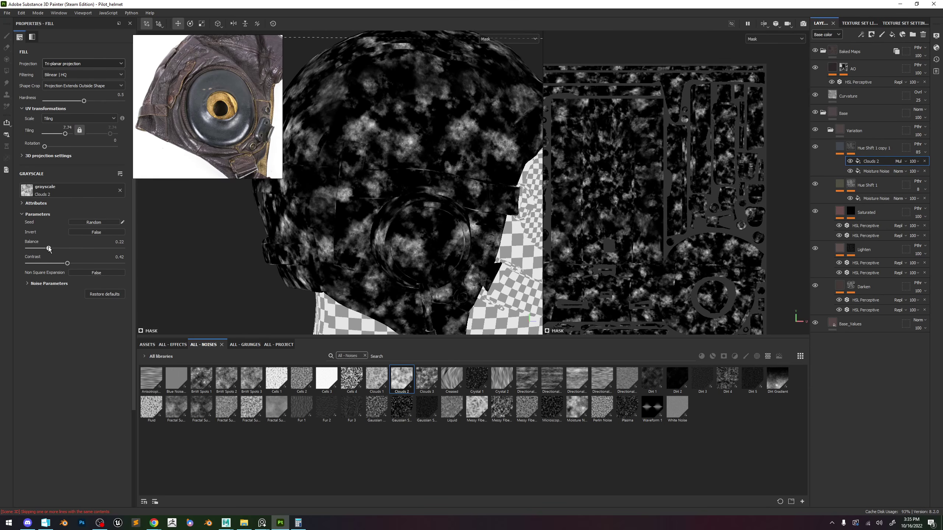
# Compare the mask with and without the Clouds 2 fill, and check the helmet in the material view.
pyautogui.click(850, 162)
pyautogui.click(850, 161)
pyautogui.click(850, 161)
pyautogui.click(850, 161)
pyautogui.press('m')
pyautogui.keyDown('alt'); pyautogui.moveTo(431, 158); pyautogui.dragTo(453, 189, button='right'); pyautogui.keyUp('alt')
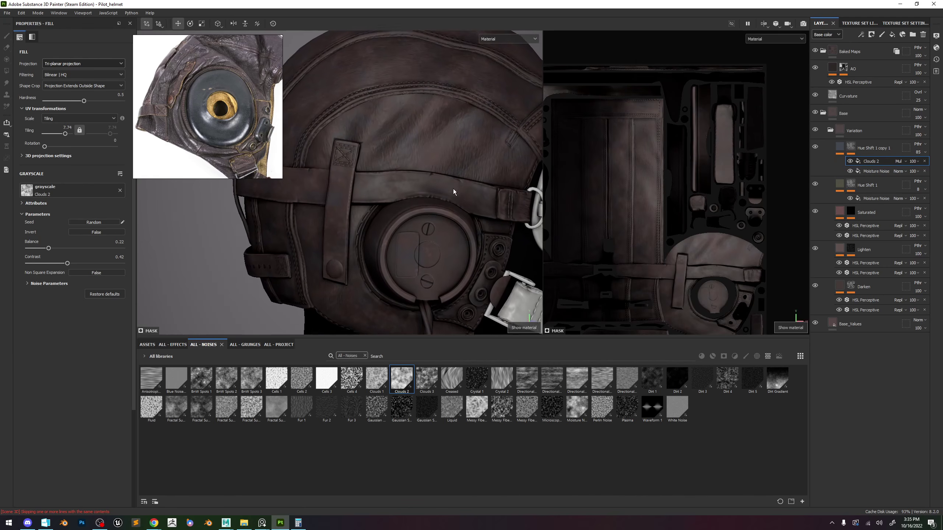
# Display the base color channel and set the Hue Shift 1 copy 1 layer's opacity to 10.
pyautogui.press('c')
pyautogui.press('c')
pyautogui.scroll(2, 416, 145)
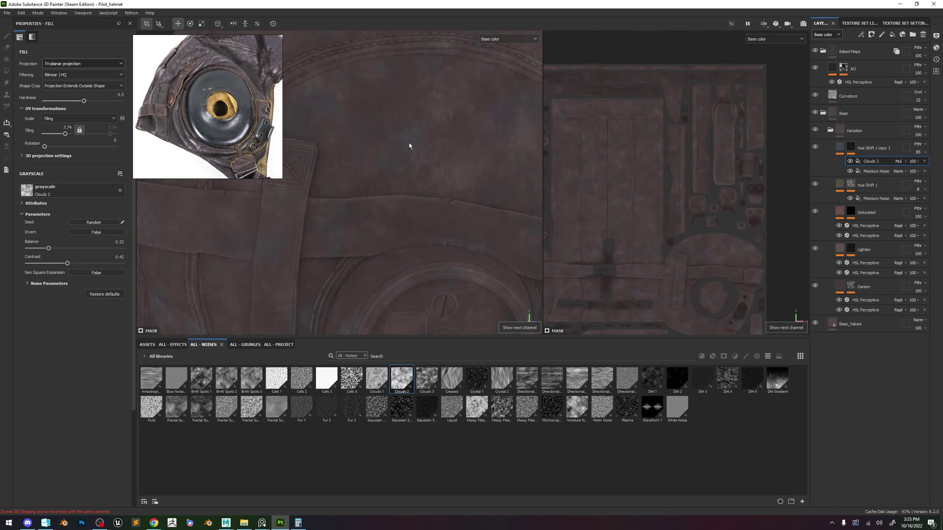
pyautogui.click(920, 153)
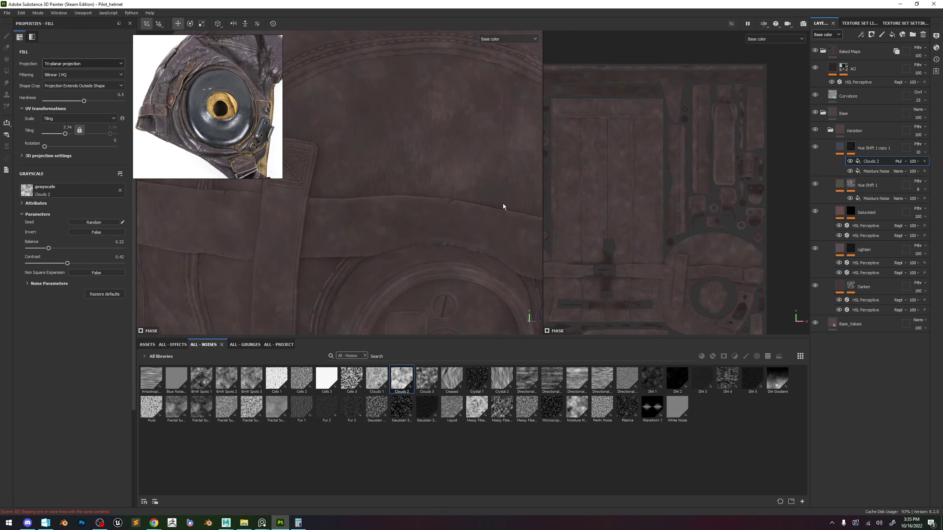
# Compare the helmet's base color close up with the Hue Shift 1 copy 1 layer hidden and shown.
pyautogui.keyDown('alt'); pyautogui.moveTo(503, 205); pyautogui.dragTo(456, 156); pyautogui.keyUp('alt')
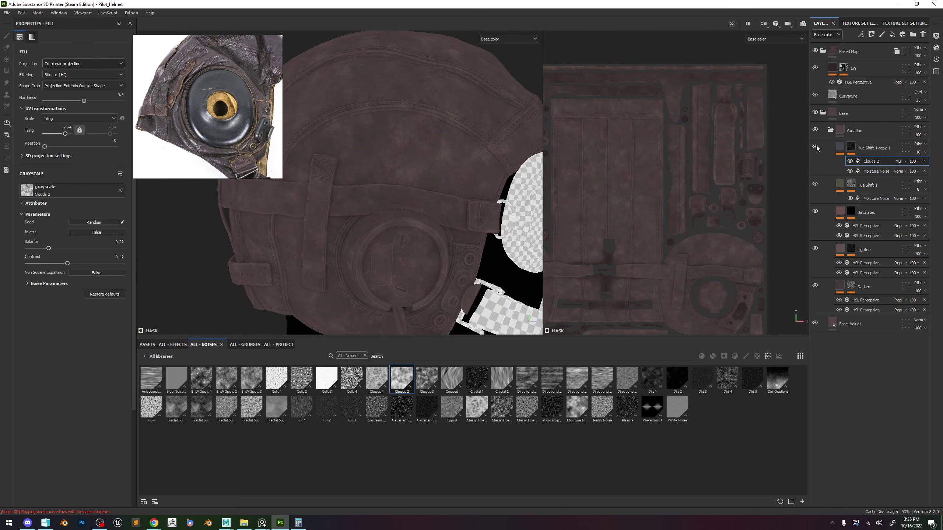
pyautogui.scroll(5, 449, 149)
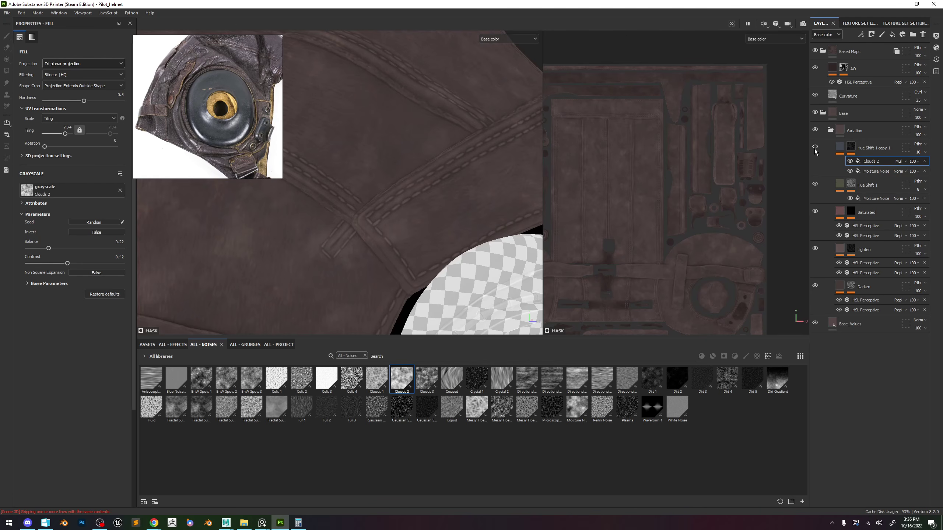
pyautogui.keyDown('alt'); pyautogui.moveTo(317, 250); pyautogui.dragTo(343, 182, button='middle'); pyautogui.keyUp('alt')
pyautogui.keyDown('alt'); pyautogui.moveTo(343, 182); pyautogui.dragTo(645, 299, button='right'); pyautogui.keyUp('alt')
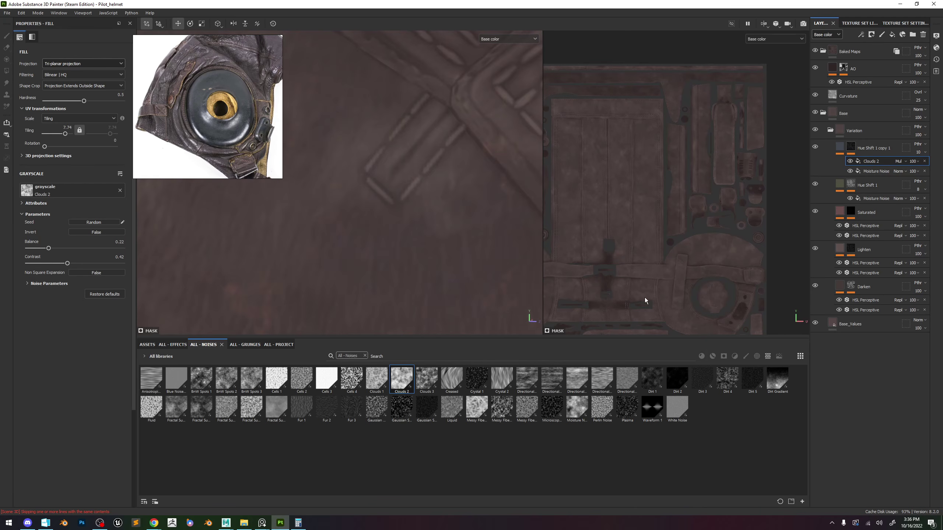
pyautogui.click(816, 147)
pyautogui.click(815, 147)
pyautogui.click(816, 147)
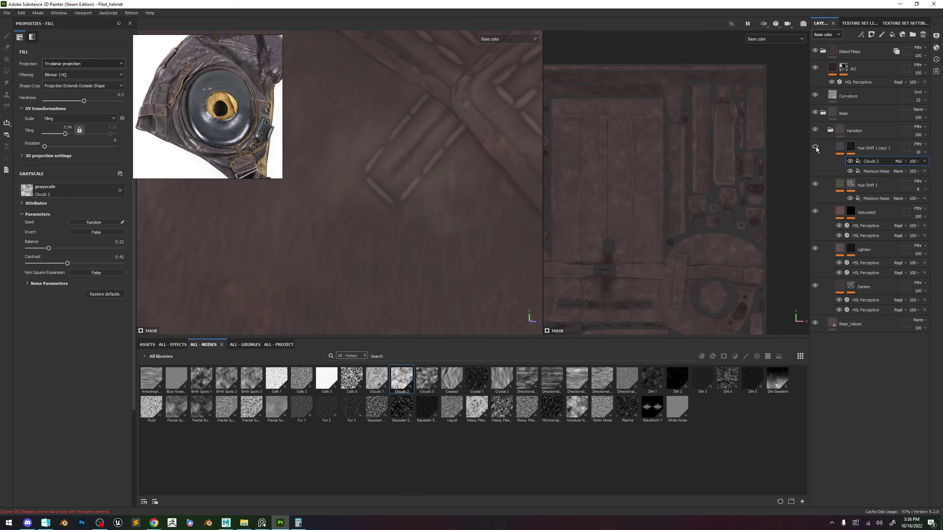
pyautogui.click(815, 147)
pyautogui.scroll(-5, 399, 242)
pyautogui.scroll(-5, 397, 241)
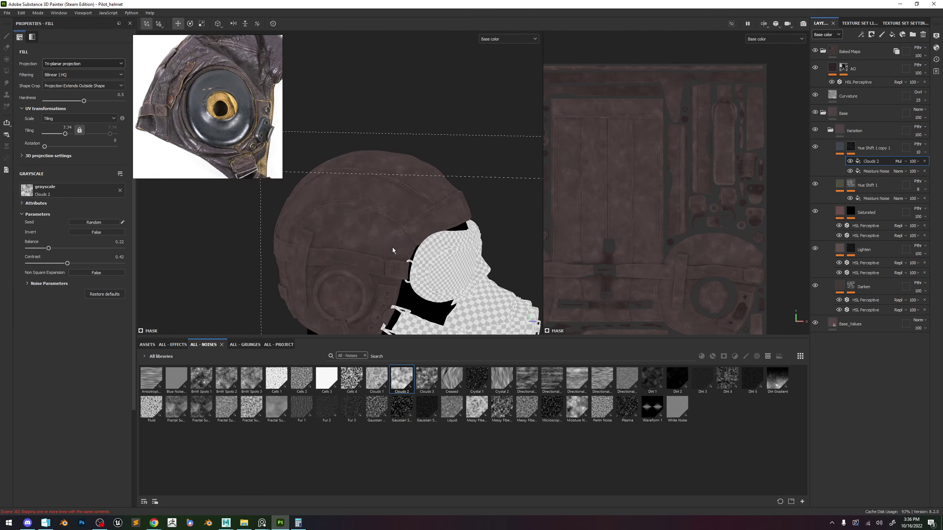
# Set the Hue Shift 1 layer's opacity to 7 and the Hue Shift 1 copy 1 layer's opacity to 11.
pyautogui.scroll(2, 407, 203)
pyautogui.click(912, 198)
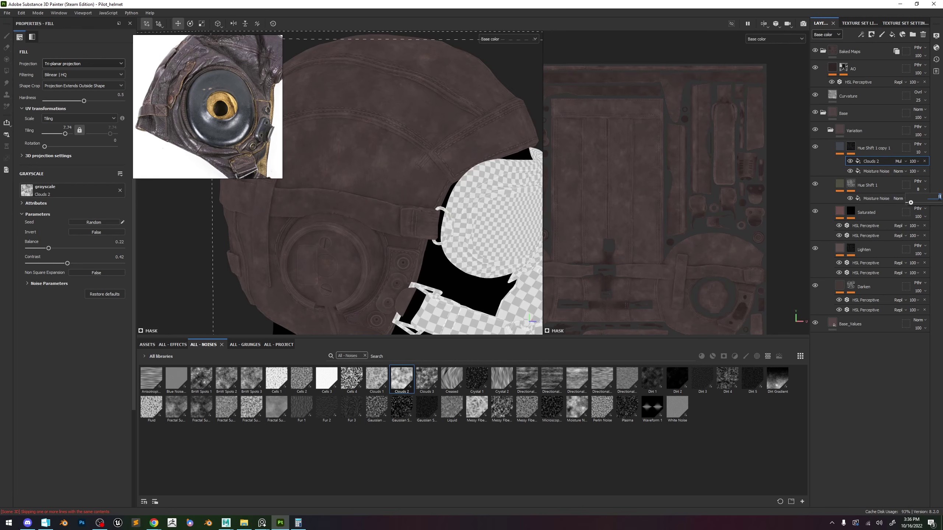
pyautogui.click(919, 152)
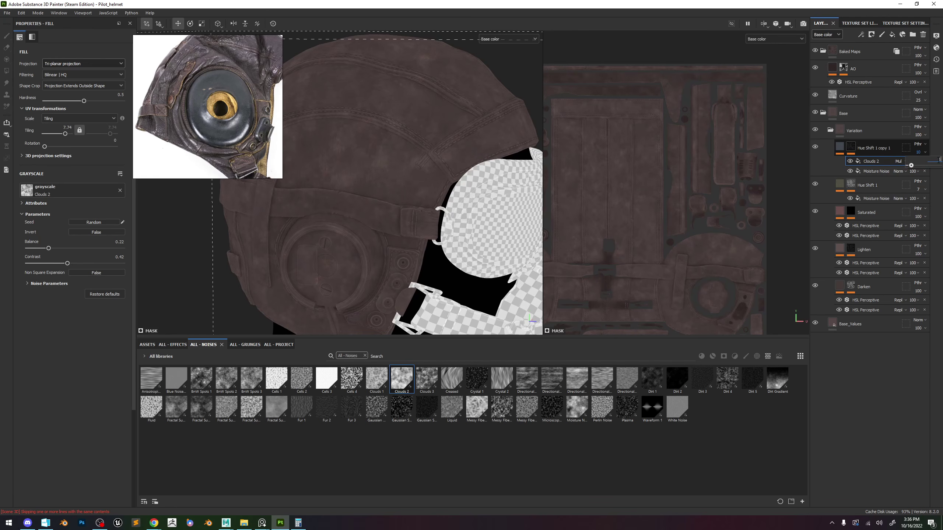
# Group the two hue shift layers into a folder and set the folder's blending mode to Passthrough.
pyautogui.keyDown('ctrl'); pyautogui.click(868, 186); pyautogui.keyUp('ctrl')
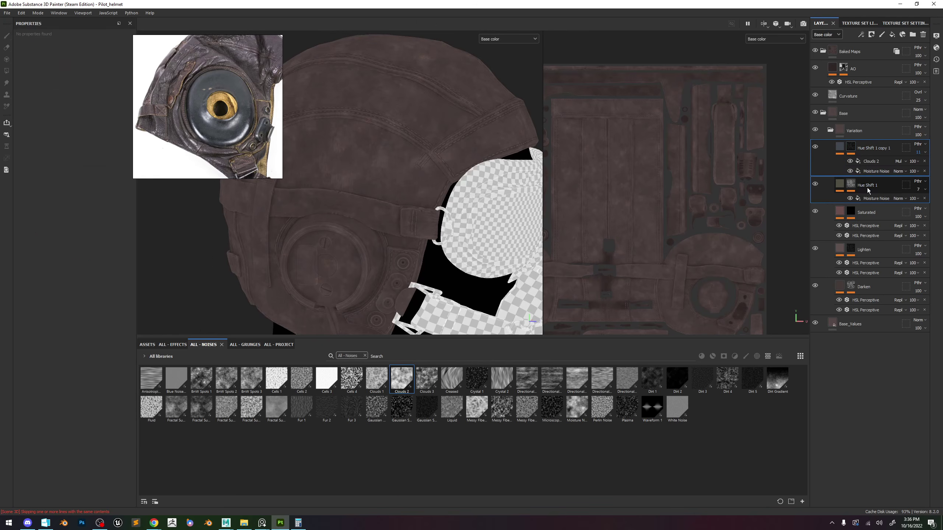
pyautogui.hotkey('ctrl', 'g')
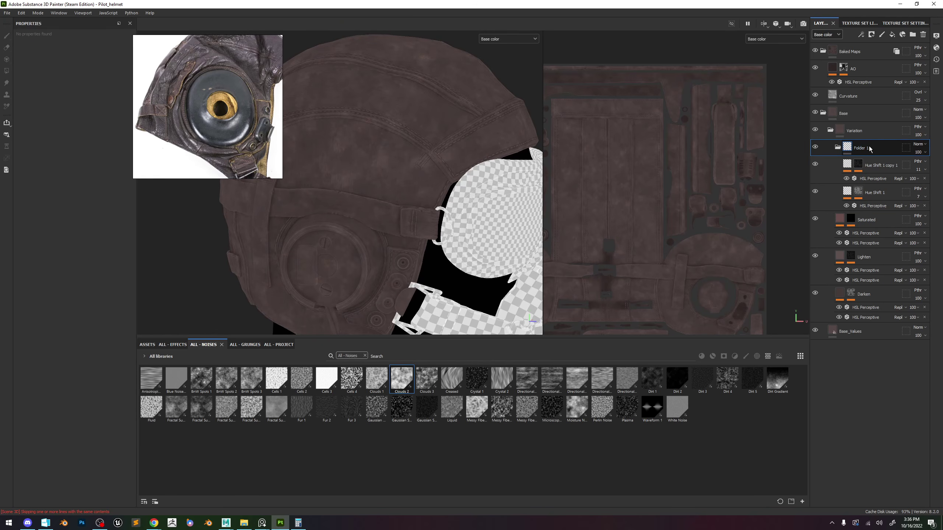
pyautogui.click(921, 145)
pyautogui.click(916, 157)
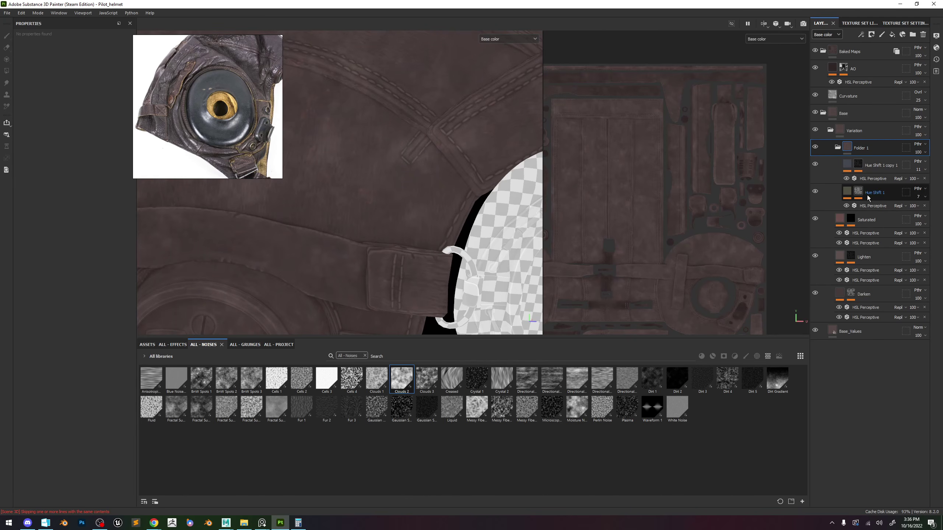
# Try the Hue Shift 1 layer at opacity 96 and undo the change.
pyautogui.click(870, 205)
pyautogui.click(924, 196)
pyautogui.moveTo(910, 210); pyautogui.dragTo(939, 210)
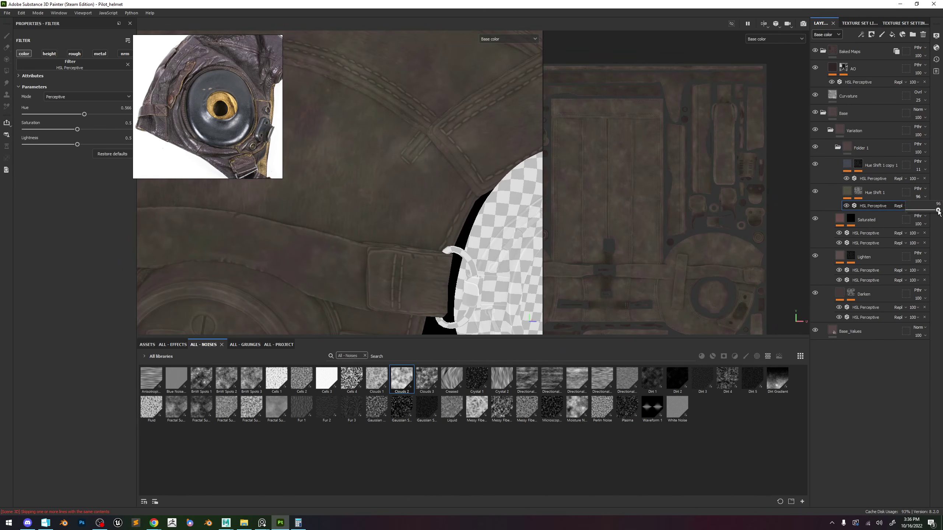
pyautogui.hotkey('ctrl', 'z')
pyautogui.keyDown('alt'); pyautogui.moveTo(468, 172); pyautogui.dragTo(471, 170); pyautogui.keyUp('alt')
pyautogui.scroll(-5, 471, 169)
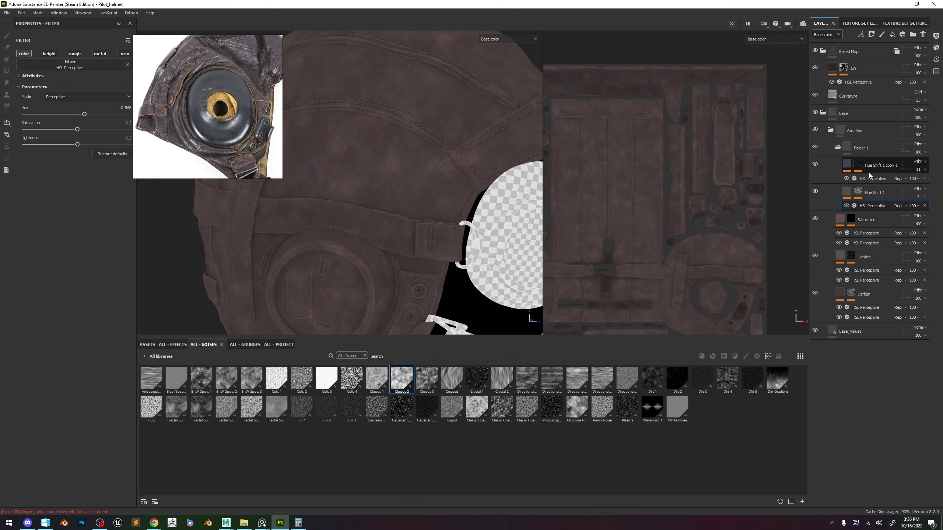
# Rename the new folder as Hue Shifts.
pyautogui.doubleClick(861, 147)
pyautogui.write('Hue')
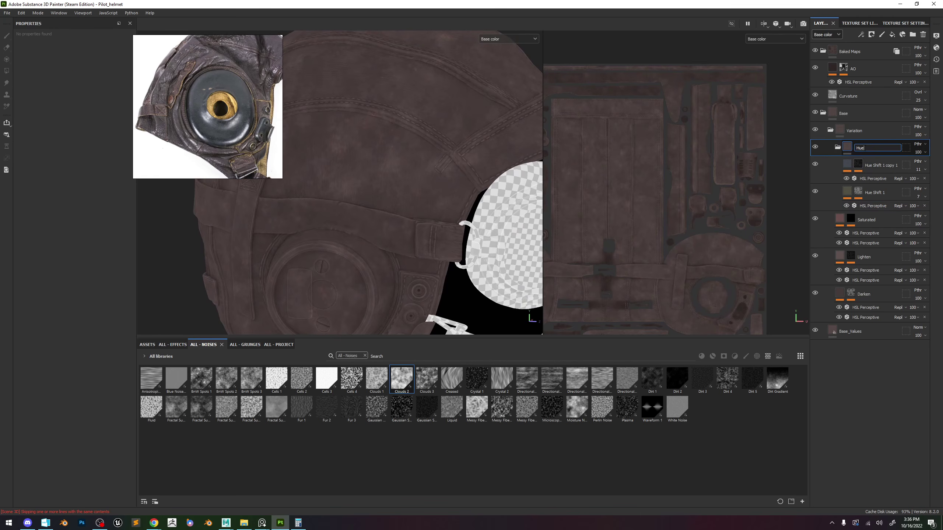
pyautogui.write(' Shifts')
pyautogui.press('Return')
# Rename the Hue Shift 1 copy 1 layer as Hue Shift 2 and collapse the Hue Shifts folder.
pyautogui.doubleClick(868, 193)
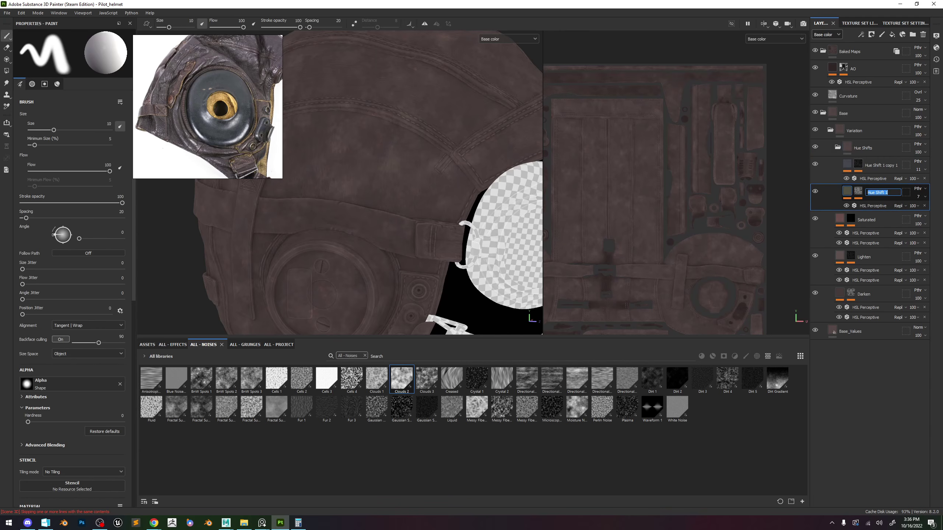
pyautogui.doubleClick(881, 165)
pyautogui.write('Hue Shift 1')
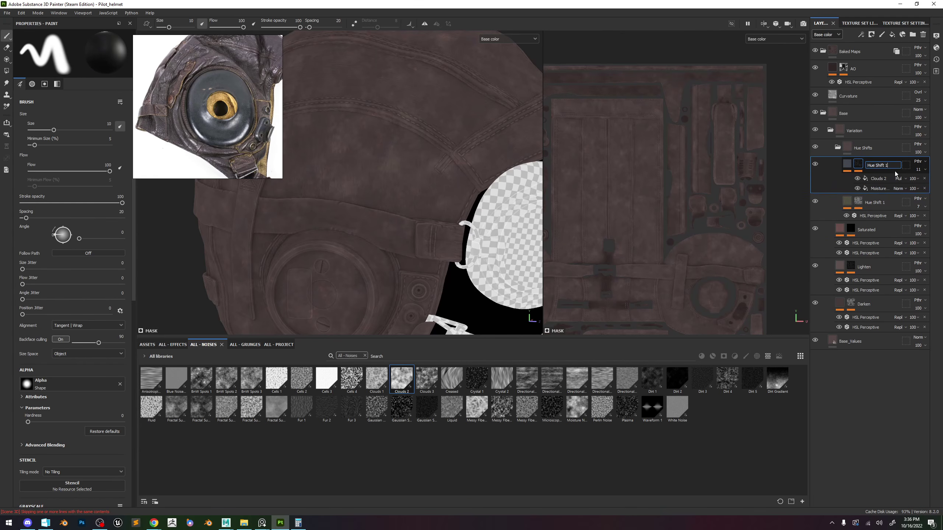
pyautogui.press('Return')
pyautogui.click(875, 203)
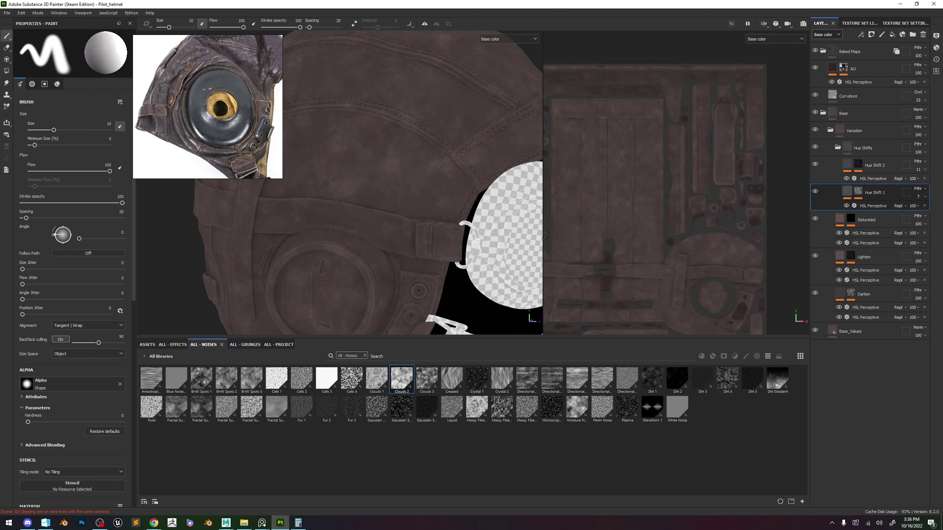
pyautogui.click(838, 149)
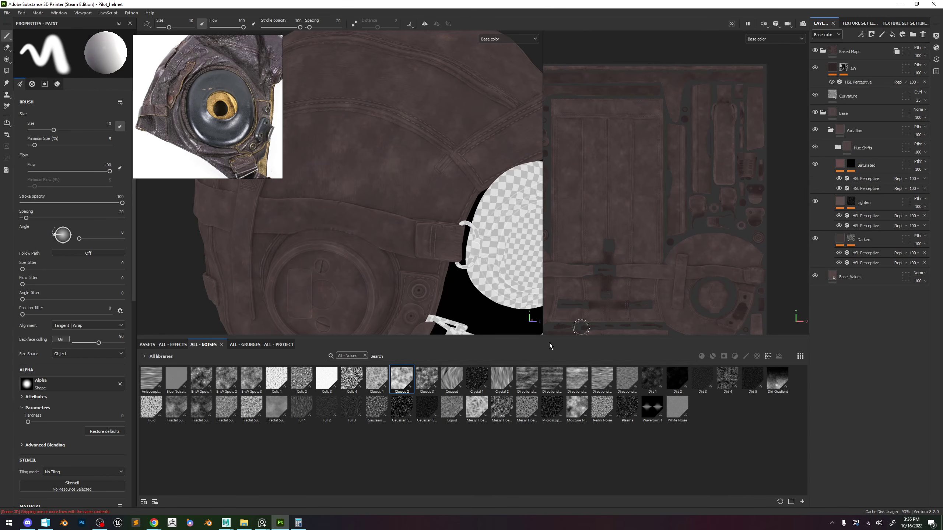
# Add a Contrast Luminosity filter layer above the Hue Shifts folder and set its contrast to about 0.43.
pyautogui.click(173, 346)
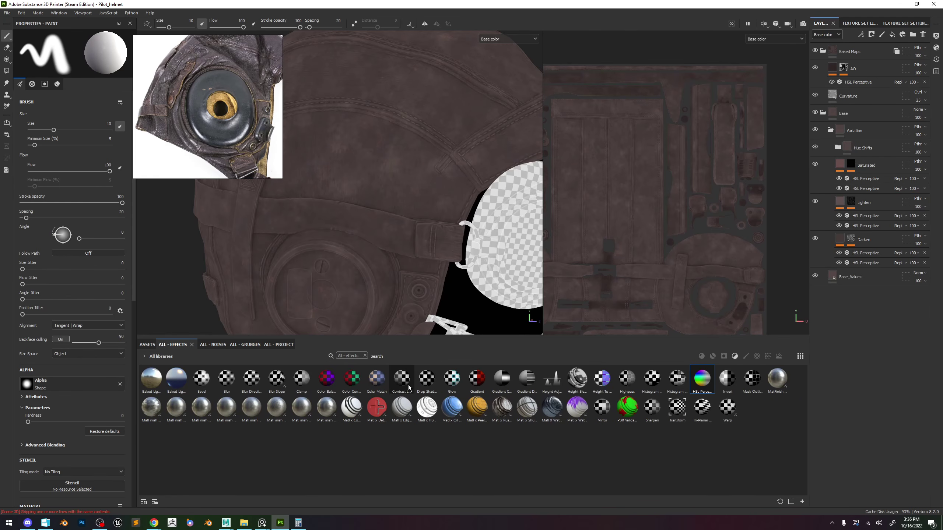
pyautogui.moveTo(409, 385); pyautogui.dragTo(865, 144)
pyautogui.moveTo(78, 100); pyautogui.dragTo(101, 110)
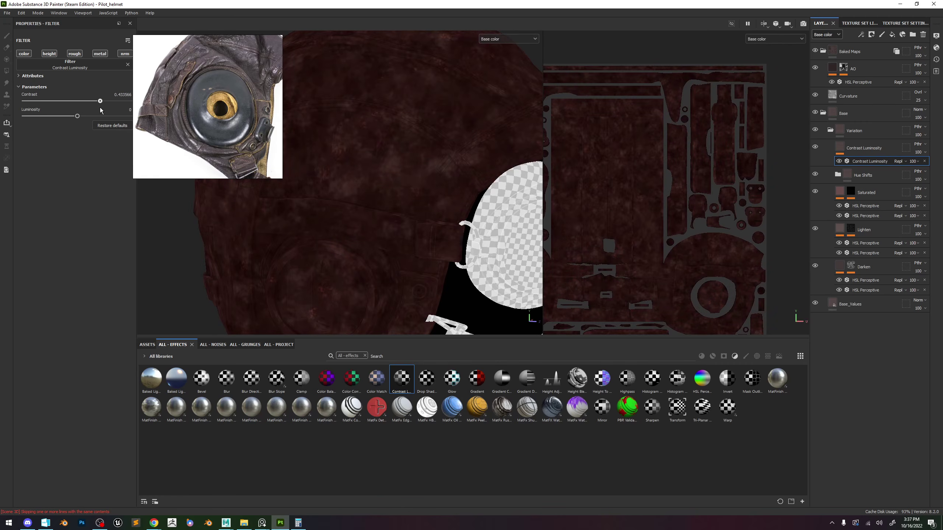
# Add a black mask with a fill effect to the Contrast Luminosity layer.
pyautogui.rightClick(859, 150)
pyautogui.click(869, 162)
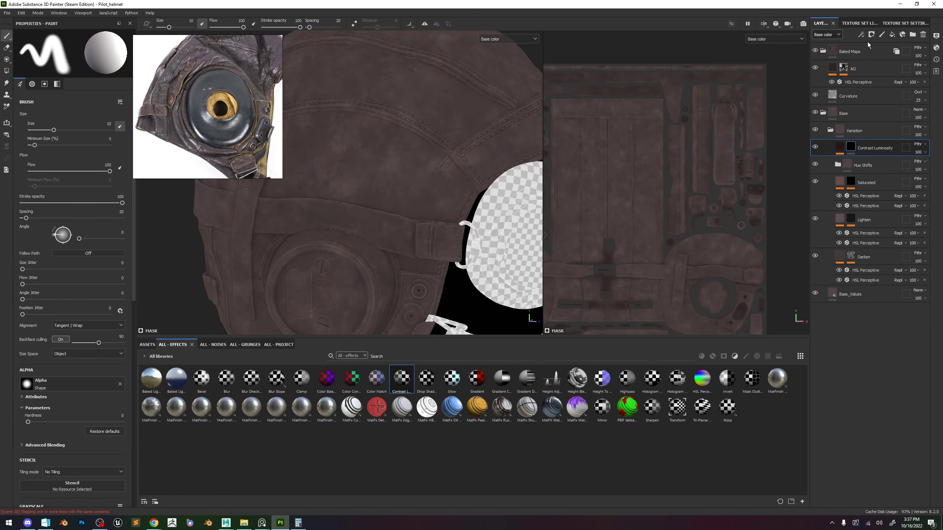
pyautogui.click(861, 34)
pyautogui.click(886, 62)
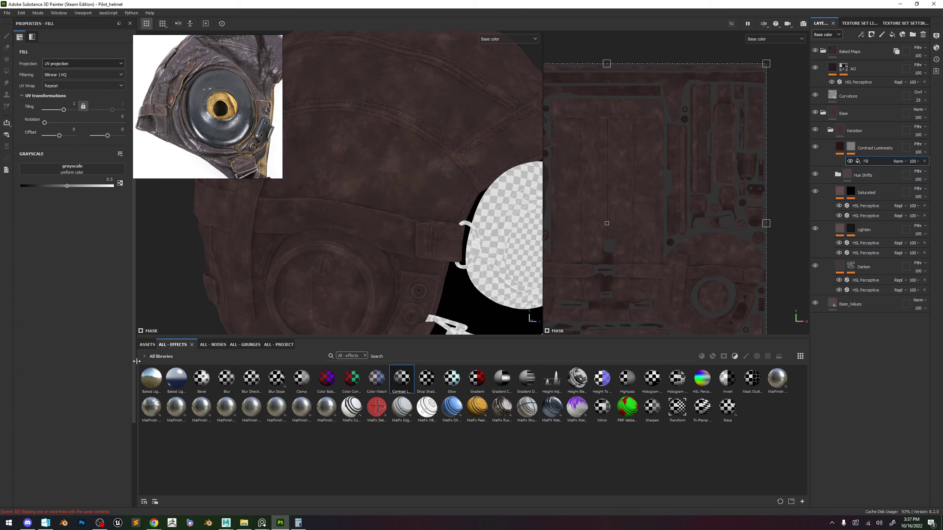
# Find the Grunge Rust Fine texture among the grunges and assign it to the Contrast Luminosity mask's fill.
pyautogui.click(147, 344)
pyautogui.click(235, 344)
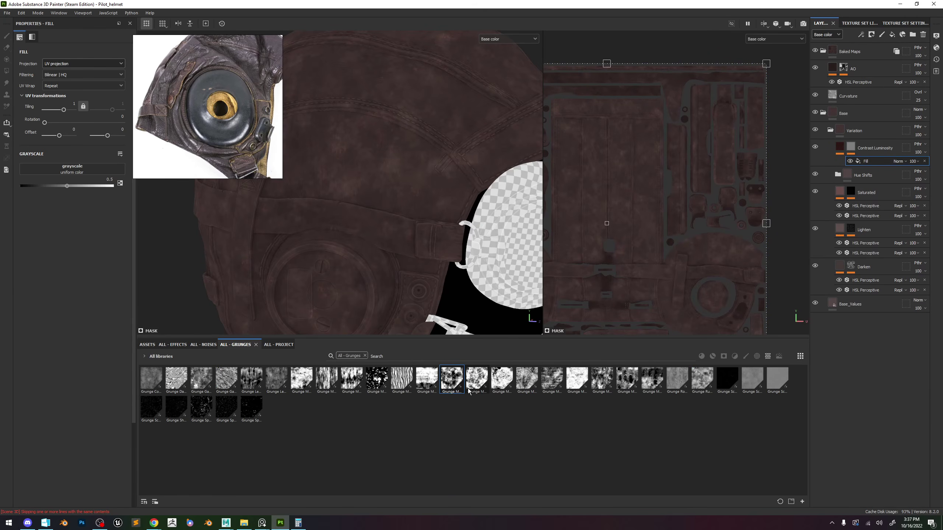
pyautogui.moveTo(618, 385)
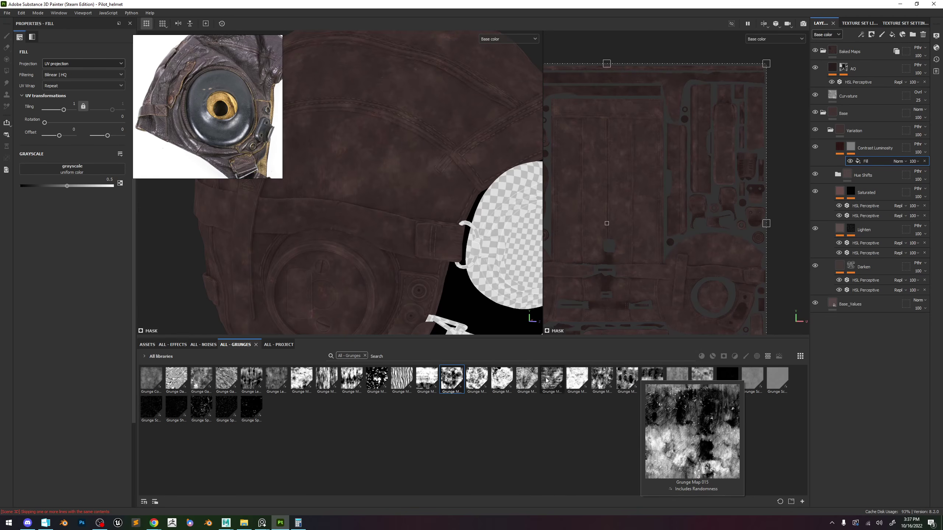
pyautogui.moveTo(527, 382)
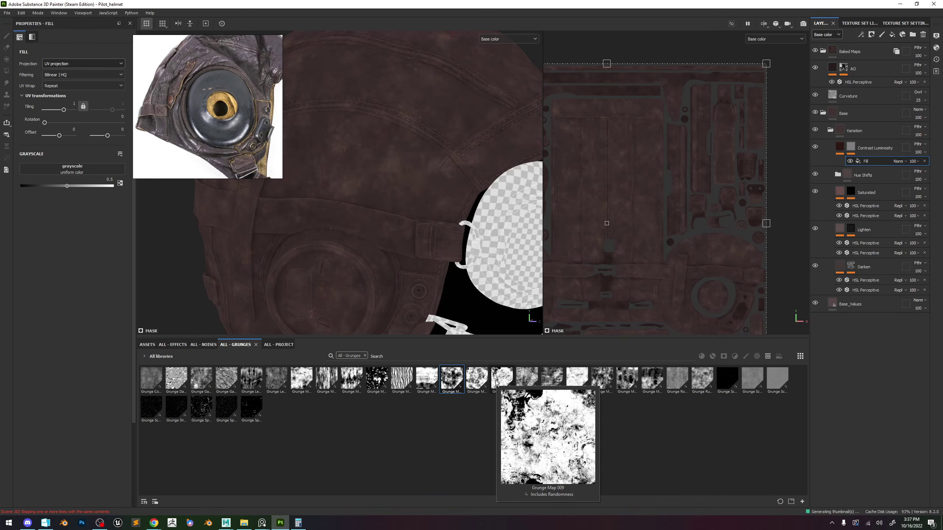
pyautogui.moveTo(426, 380)
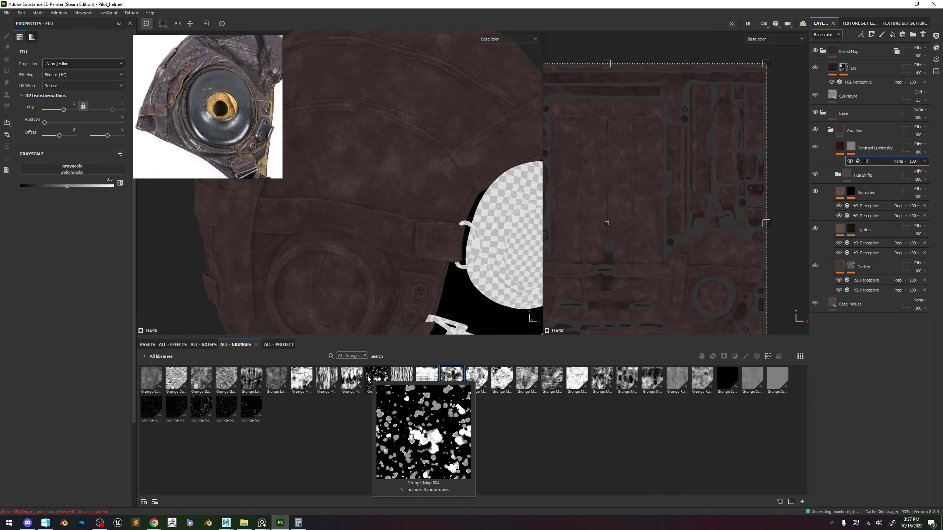
pyautogui.moveTo(308, 380)
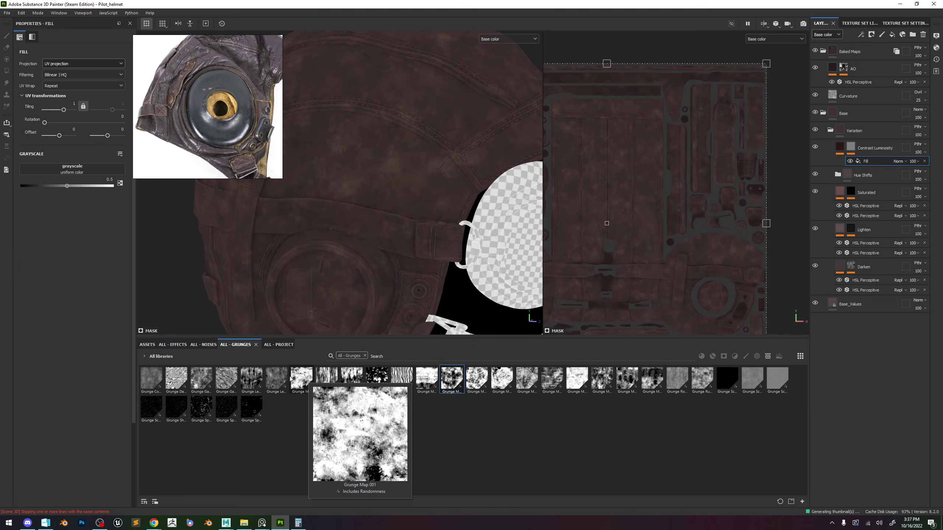
pyautogui.moveTo(222, 379)
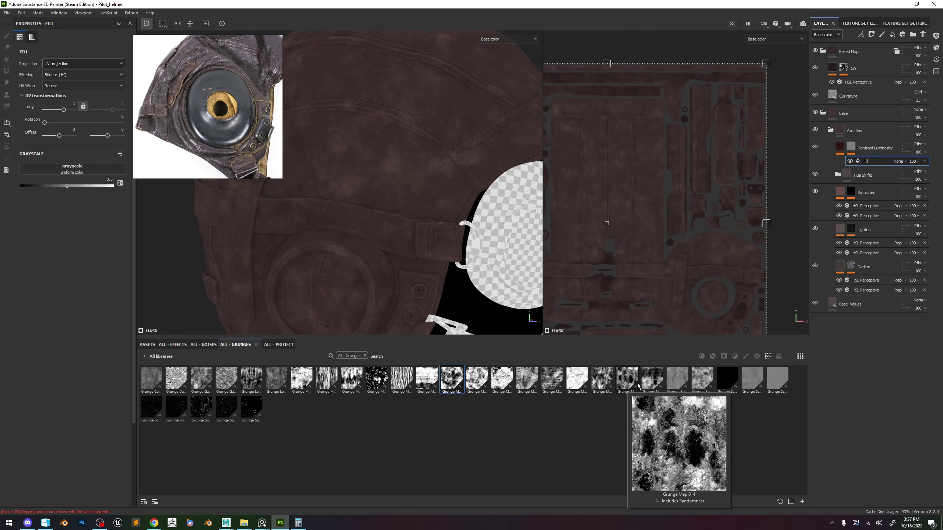
pyautogui.moveTo(669, 381)
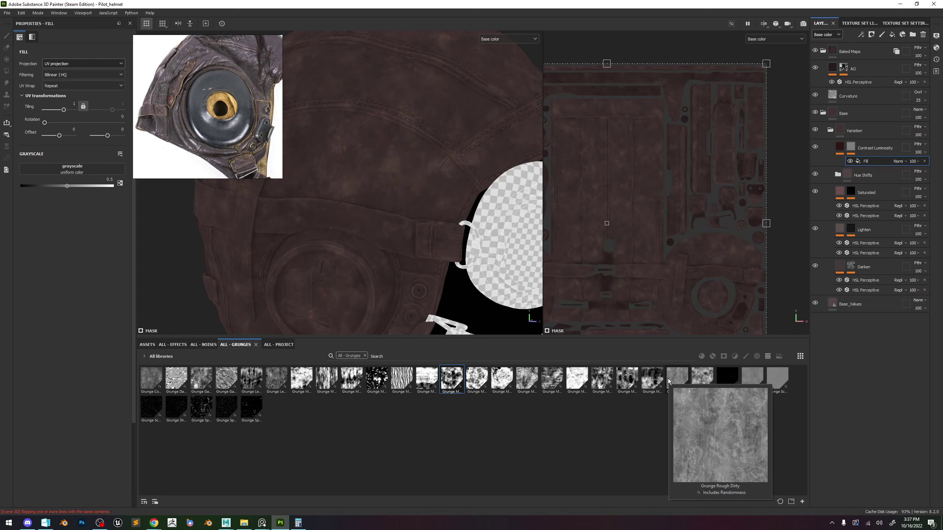
pyautogui.moveTo(707, 380)
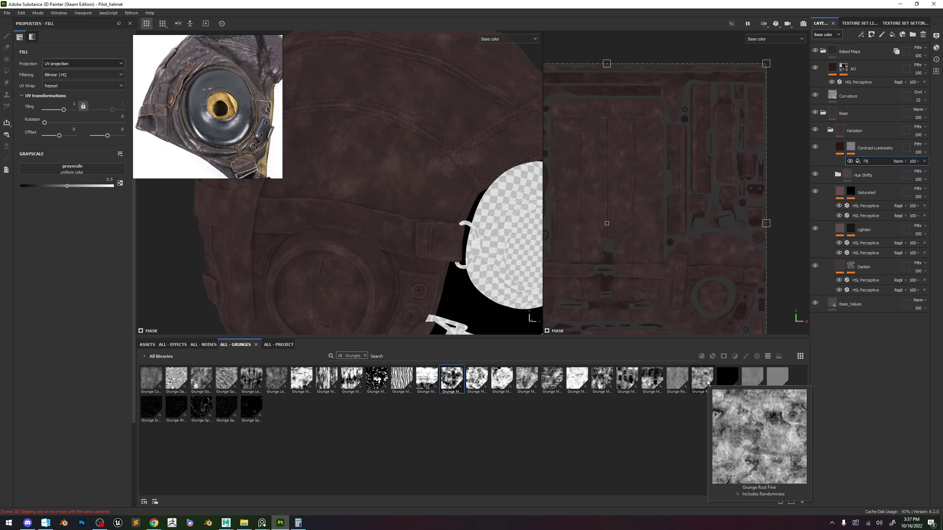
pyautogui.moveTo(707, 380); pyautogui.dragTo(72, 169)
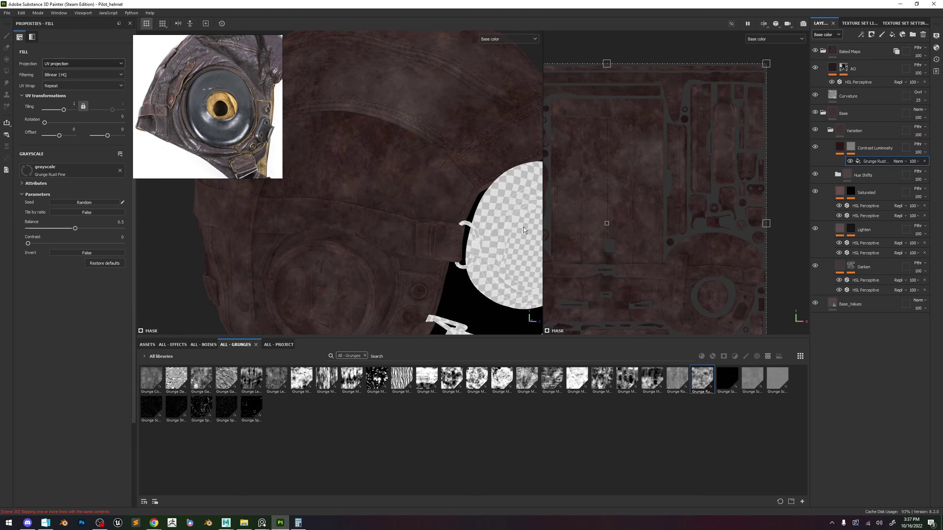
pyautogui.keyDown('alt'); pyautogui.moveTo(523, 227); pyautogui.dragTo(527, 118); pyautogui.keyUp('alt')
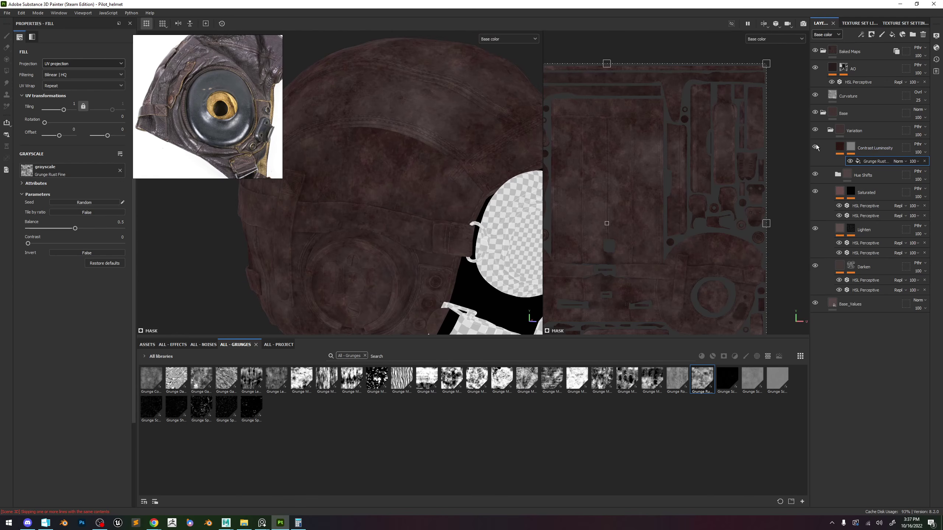
# Try Tri-planar projection on the grunge mask fill and inspect the pattern across the helmet.
pyautogui.click(61, 64)
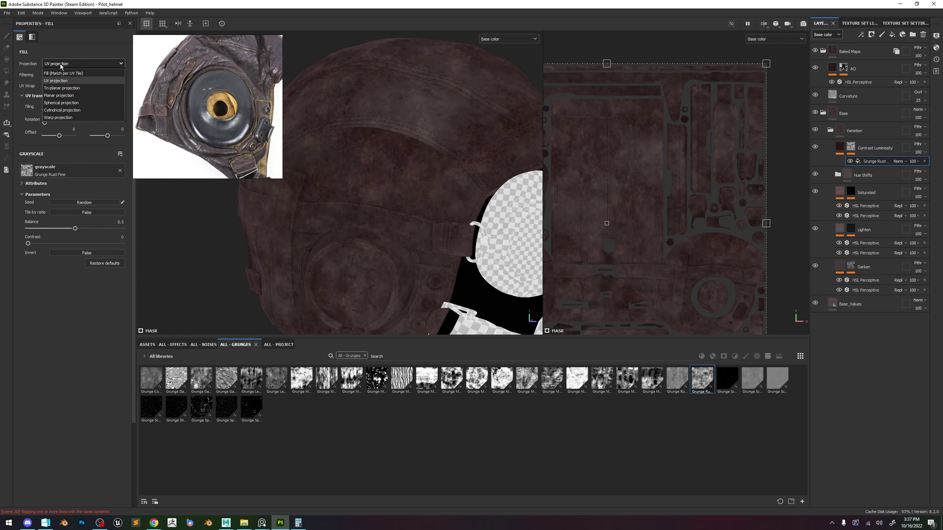
pyautogui.click(67, 86)
pyautogui.scroll(-2, 424, 159)
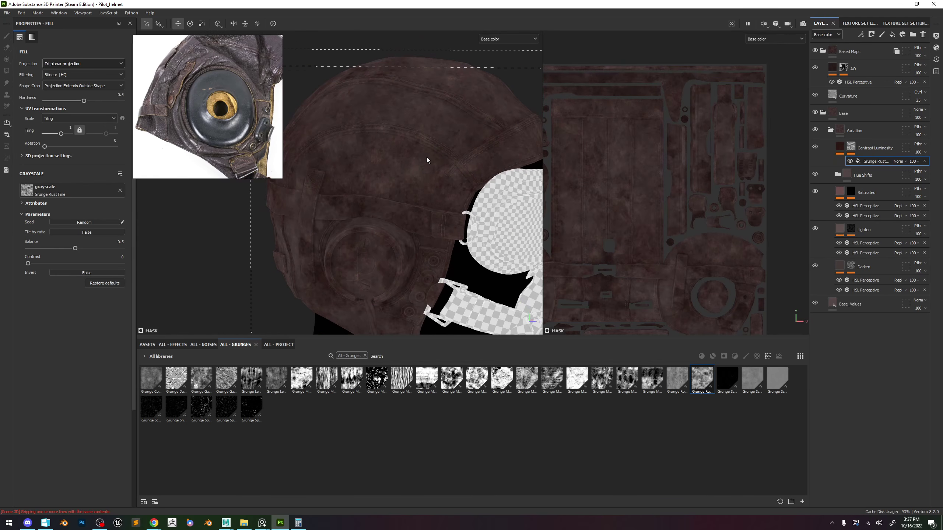
pyautogui.scroll(4, 434, 162)
pyautogui.scroll(-3, 436, 165)
pyautogui.scroll(-2, 415, 201)
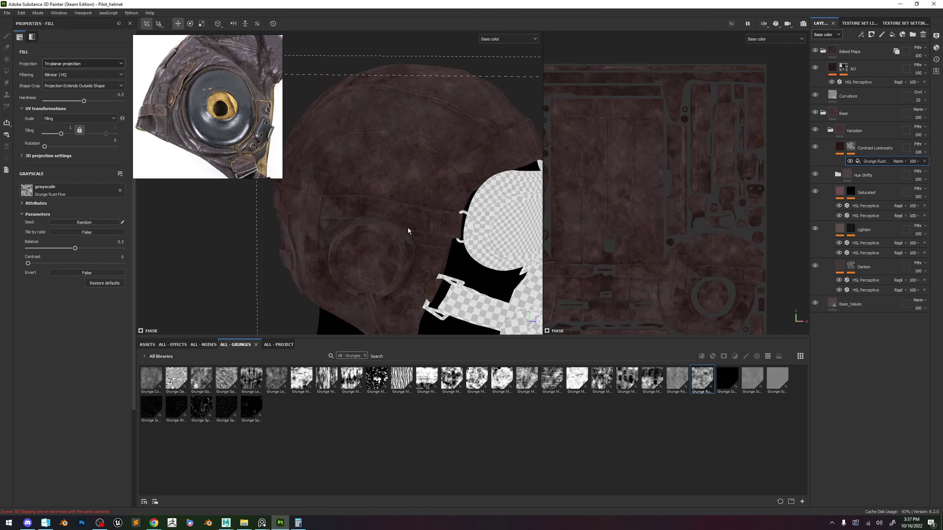
pyautogui.scroll(3, 416, 211)
pyautogui.scroll(-1, 421, 180)
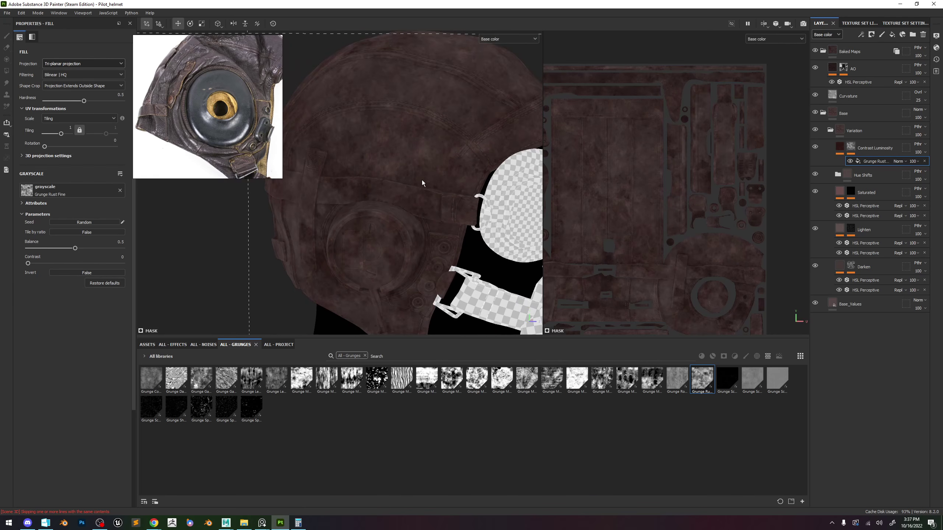
# Compare UV projection with Fill (Match per UV Tile) on the grunge mask and keep Fill (Match per UV Tile).
pyautogui.click(72, 62)
pyautogui.click(73, 71)
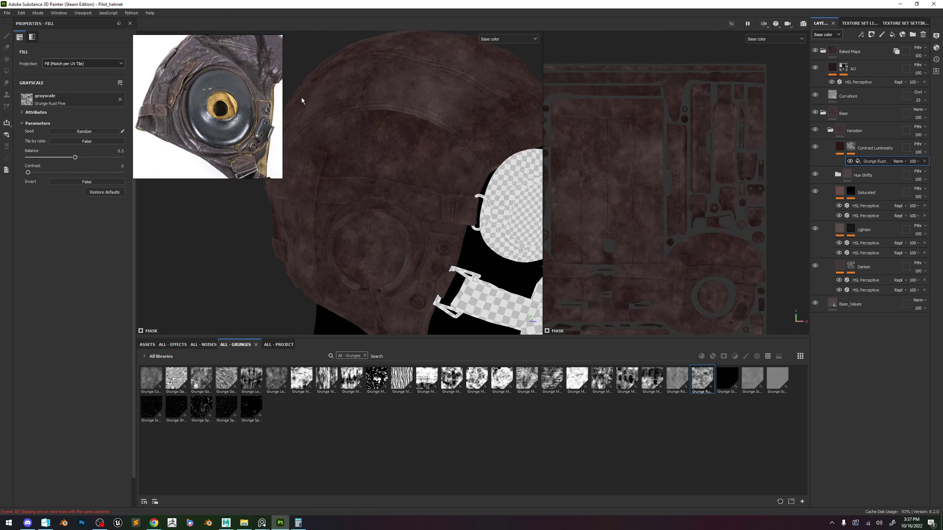
pyautogui.click(81, 63)
pyautogui.click(78, 65)
pyautogui.scroll(3, 457, 156)
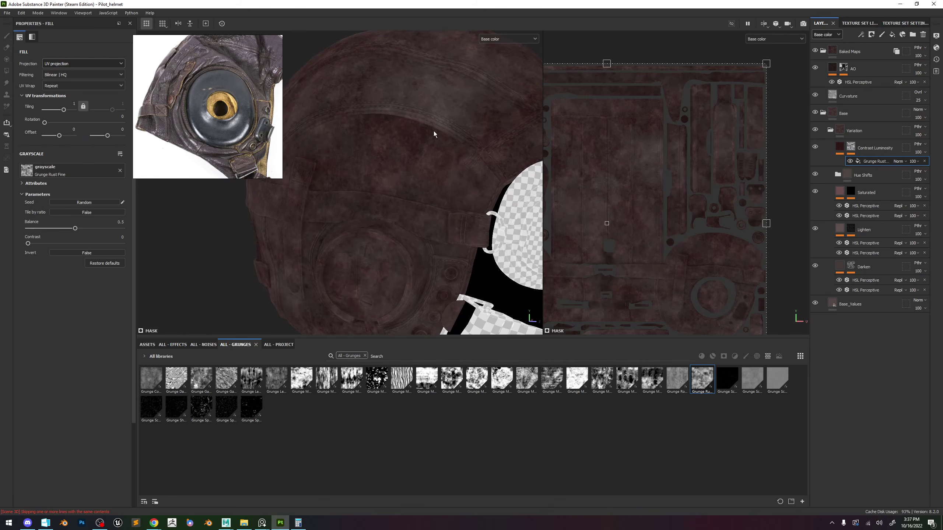
pyautogui.click(82, 63)
pyautogui.click(75, 78)
pyautogui.keyDown('alt'); pyautogui.moveTo(362, 110); pyautogui.dragTo(436, 200); pyautogui.keyUp('alt')
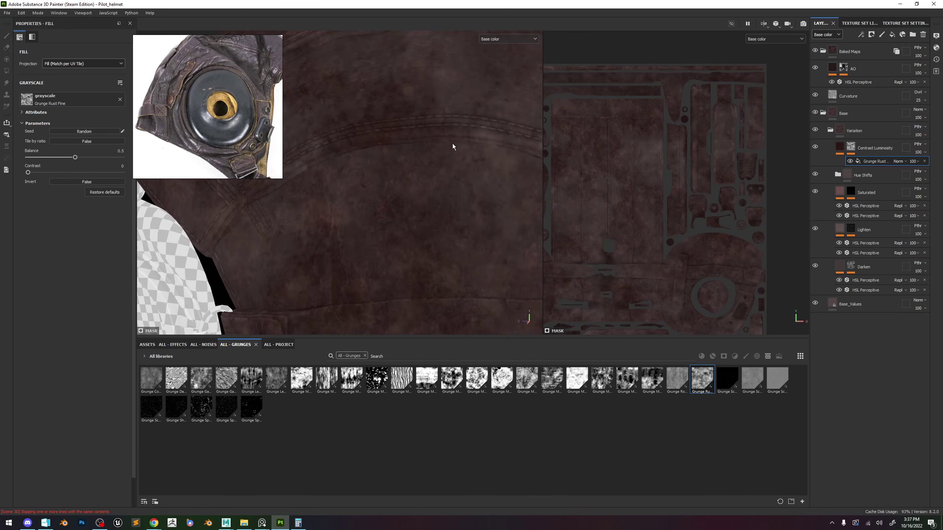
# Inspect the grunge pattern on both sides of the helmet and set the mask grunge's balance to 0.47.
pyautogui.keyDown('alt'); pyautogui.moveTo(453, 146); pyautogui.dragTo(401, 163); pyautogui.keyUp('alt')
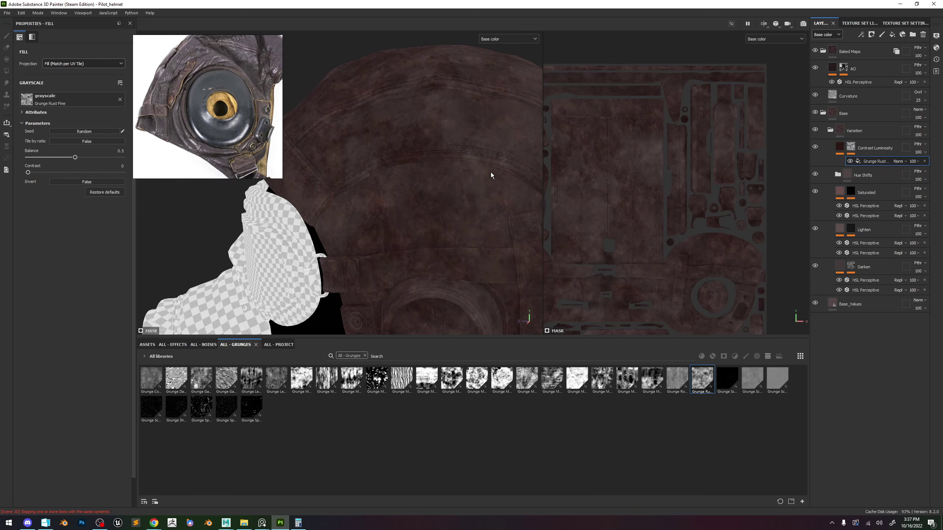
pyautogui.scroll(-3, 386, 168)
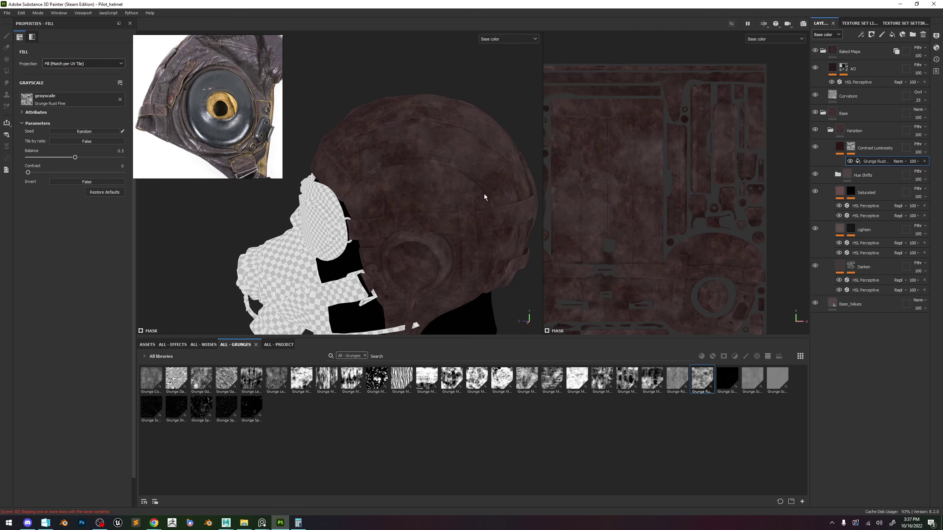
pyautogui.scroll(5, 431, 169)
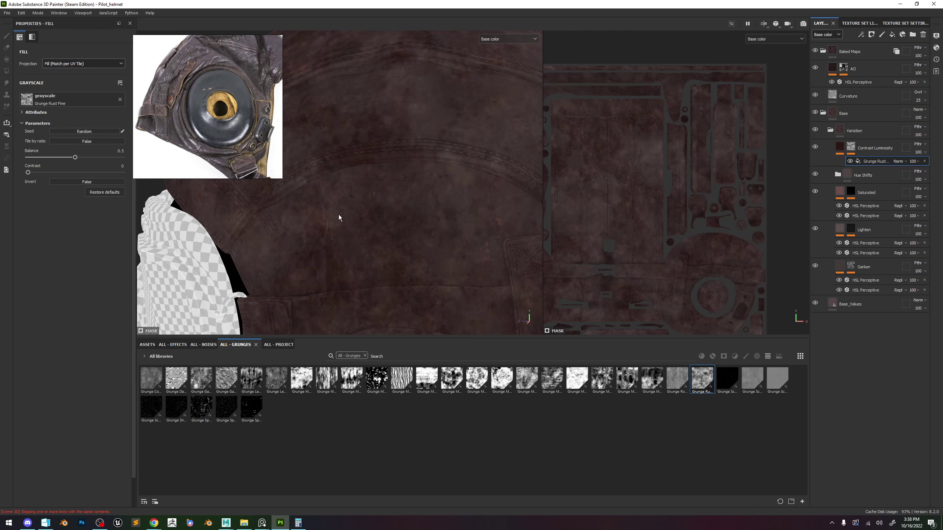
pyautogui.scroll(-4, 406, 188)
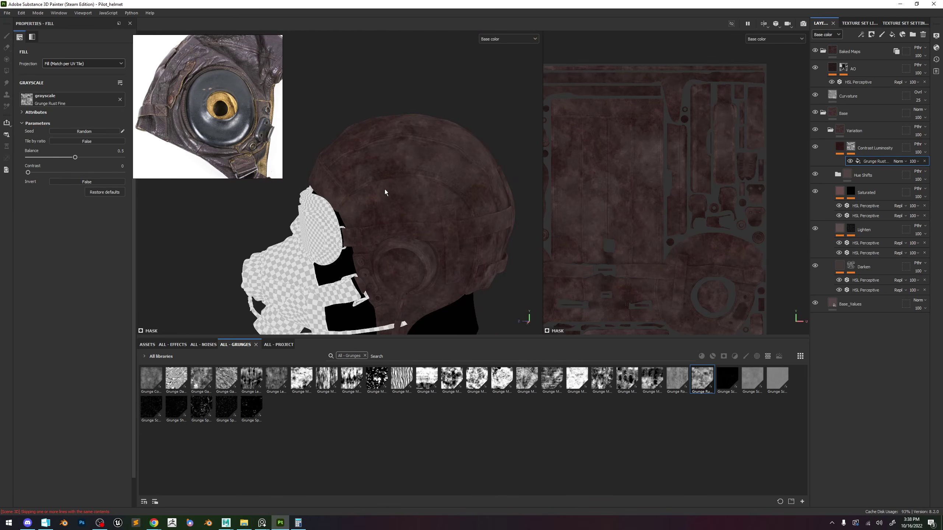
pyautogui.keyDown('alt'); pyautogui.moveTo(510, 185); pyautogui.dragTo(389, 187); pyautogui.keyUp('alt')
pyautogui.scroll(2, 390, 187)
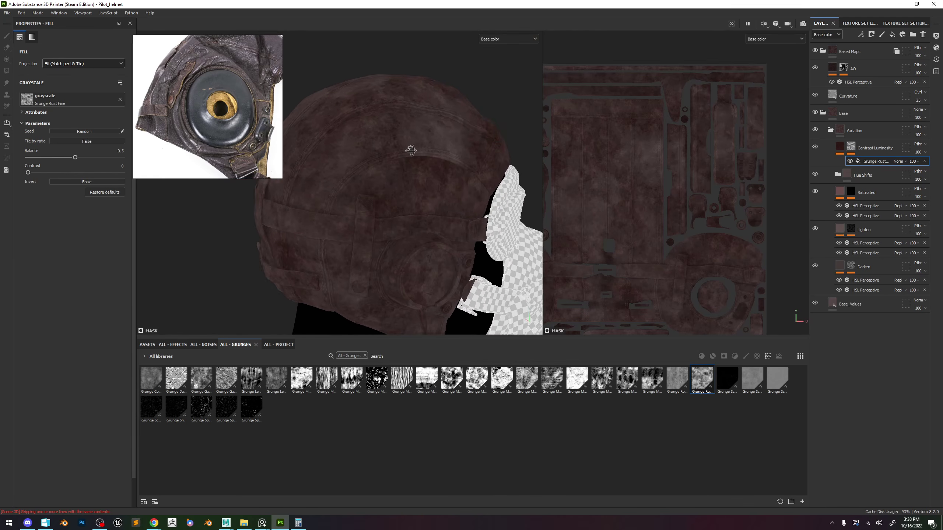
pyautogui.moveTo(75, 157)
pyautogui.mouseDown()
pyautogui.moveTo(57, 158)
pyautogui.moveTo(84, 158)
pyautogui.moveTo(72, 159)
pyautogui.mouseUp()
pyautogui.keyDown('alt'); pyautogui.moveTo(402, 166); pyautogui.dragTo(435, 164); pyautogui.keyUp('alt')
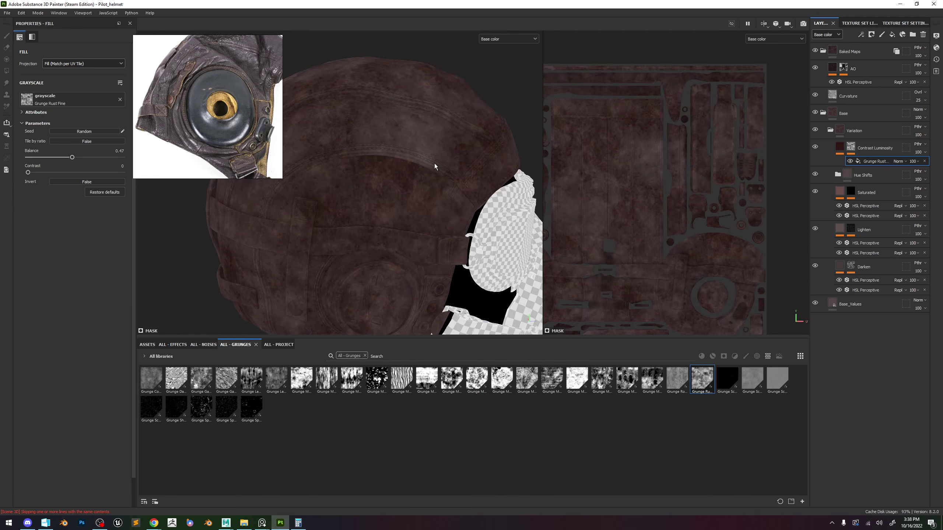
# Set the Contrast Luminosity filter to about 0.34 contrast and -0.04 luminosity, and lower the layer's opacity to about 90.
pyautogui.click(879, 150)
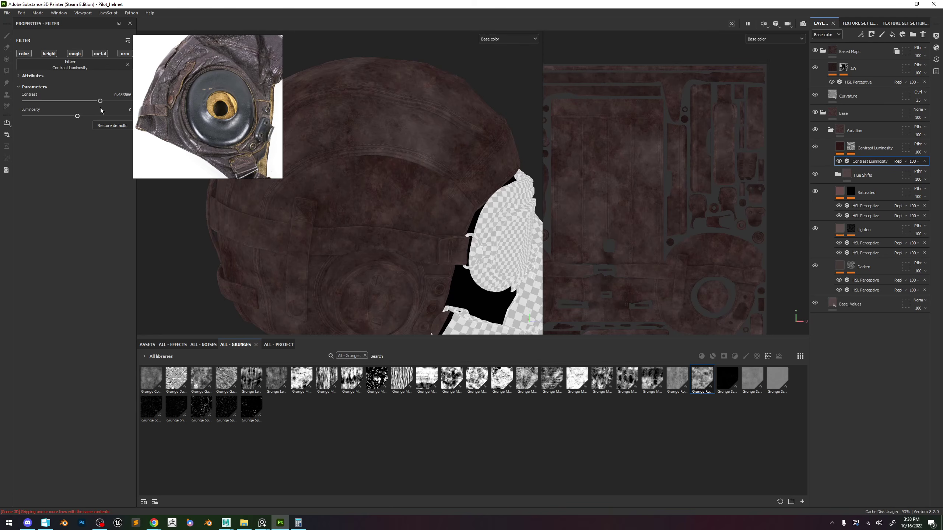
pyautogui.moveTo(78, 116); pyautogui.dragTo(96, 103)
pyautogui.click(920, 161)
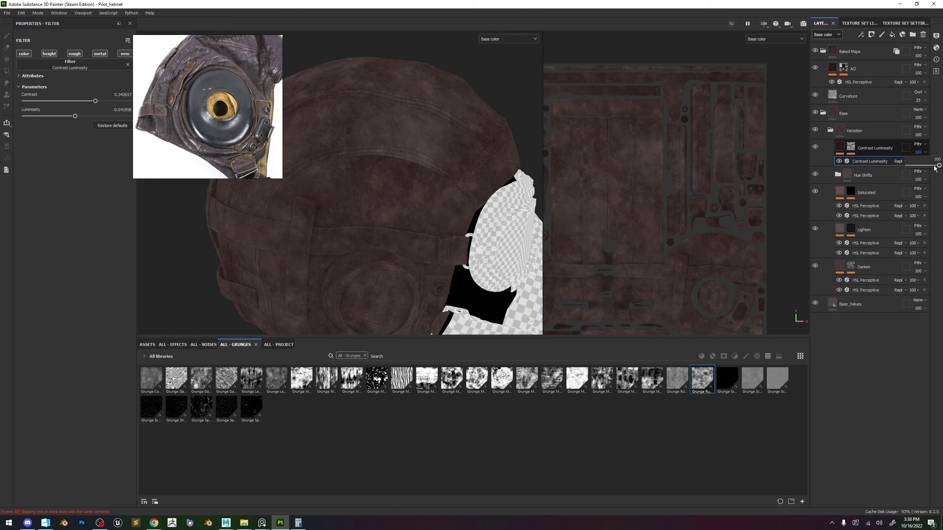
pyautogui.moveTo(933, 168)
pyautogui.mouseDown()
pyautogui.moveTo(915, 167)
pyautogui.moveTo(931, 167)
pyautogui.mouseUp()
# Show the full material in the viewports and examine the color variation on the helmet's side under rotated lighting.
pyautogui.scroll(3, 506, 163)
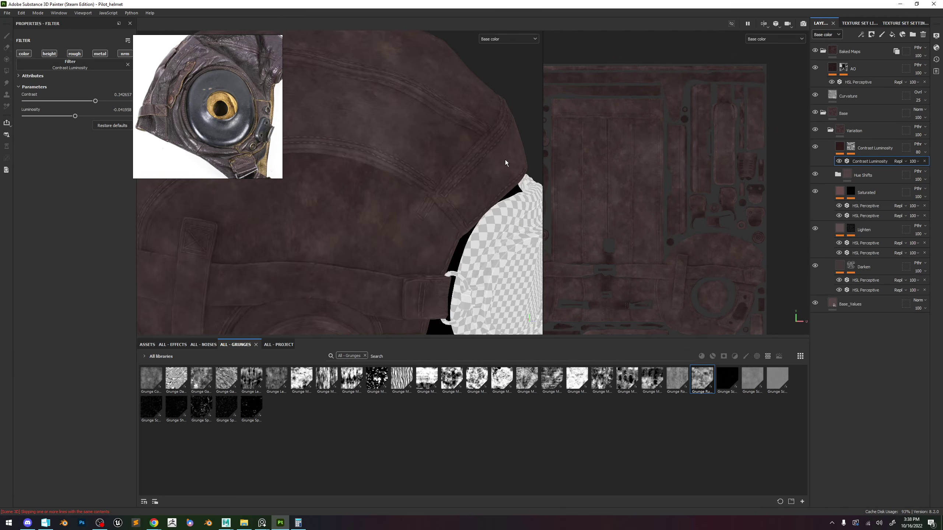
pyautogui.scroll(-5, 474, 160)
pyautogui.press('m')
pyautogui.keyDown('alt'); pyautogui.moveTo(474, 156); pyautogui.dragTo(454, 143); pyautogui.keyUp('alt')
pyautogui.keyDown('shift'); pyautogui.moveTo(454, 144); pyautogui.dragTo(467, 181, button='right'); pyautogui.keyUp('shift')
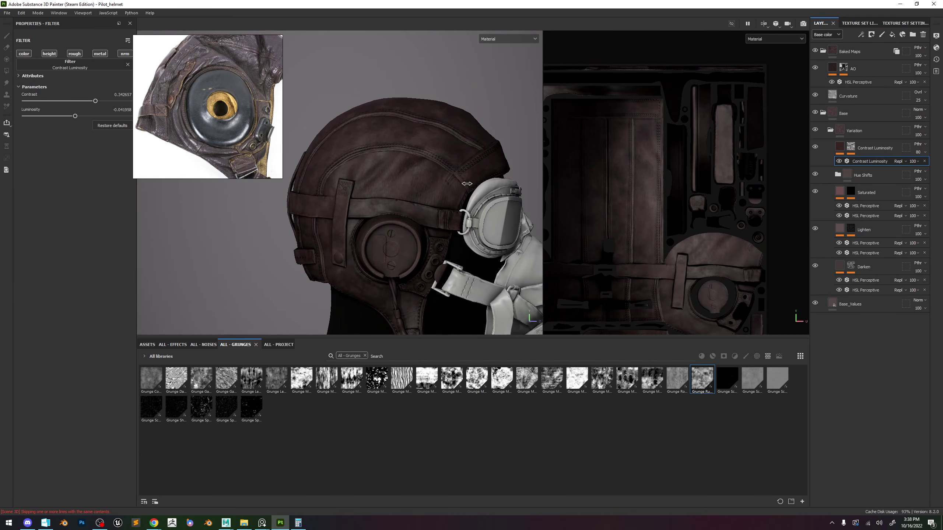
pyautogui.keyDown('alt'); pyautogui.moveTo(468, 187); pyautogui.dragTo(449, 171, button='middle'); pyautogui.keyUp('alt')
pyautogui.scroll(1, 449, 171)
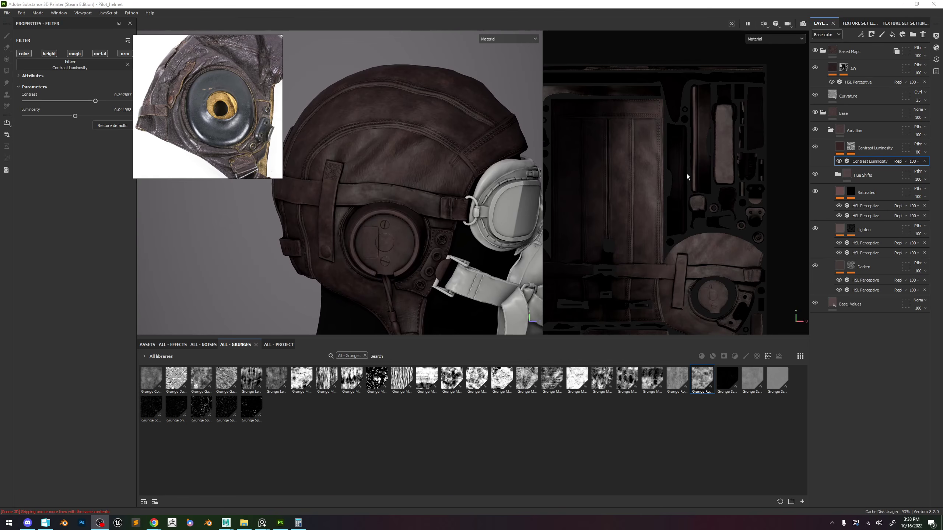
pyautogui.click(830, 129)
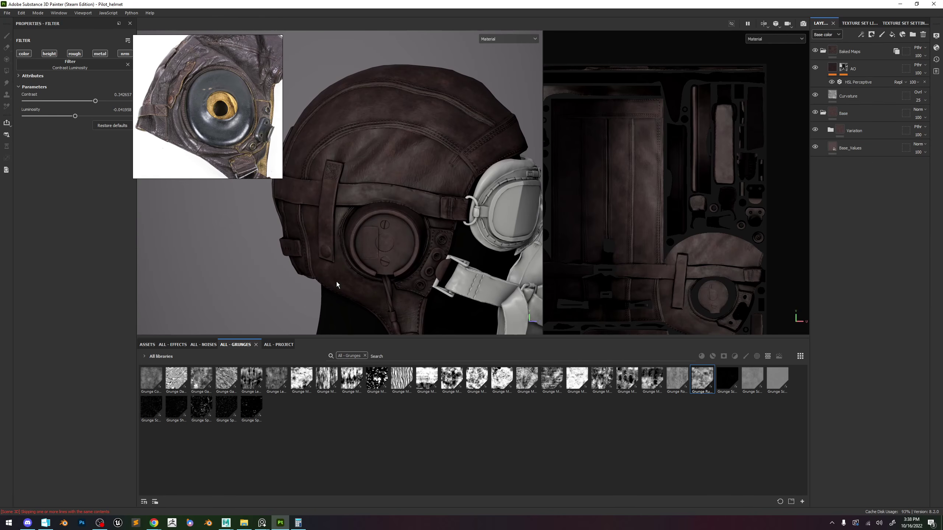
pyautogui.click(831, 130)
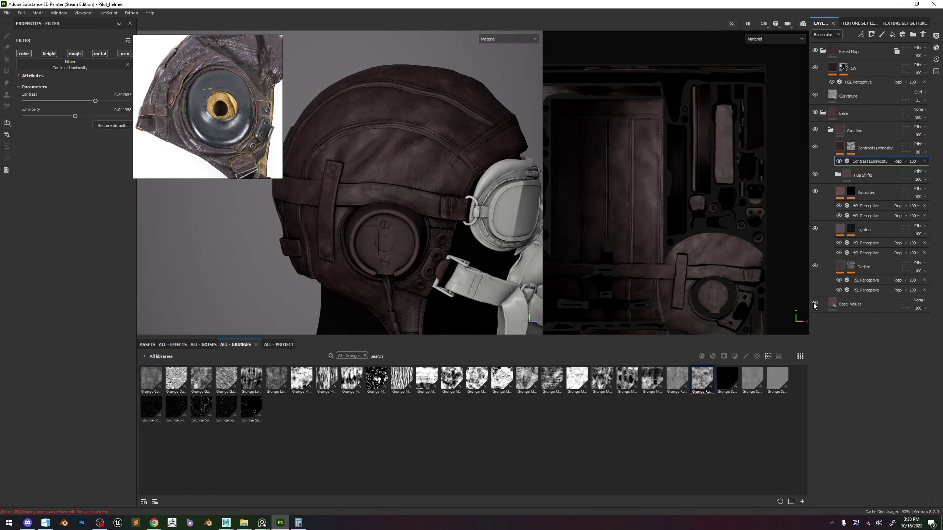
# Add a Color Correct filter layer above the Variation folder and collapse that folder.
pyautogui.click(172, 345)
pyautogui.click(236, 345)
pyautogui.click(172, 345)
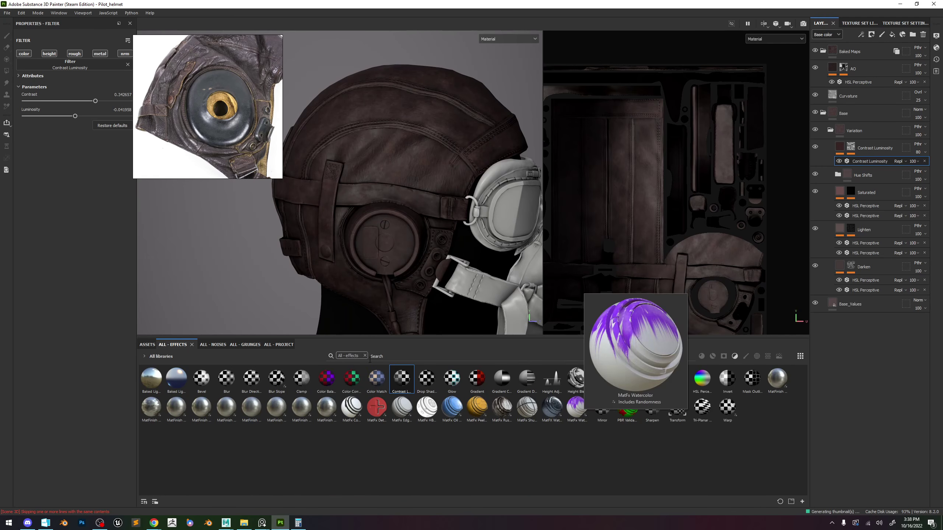
pyautogui.moveTo(351, 378); pyautogui.dragTo(870, 124)
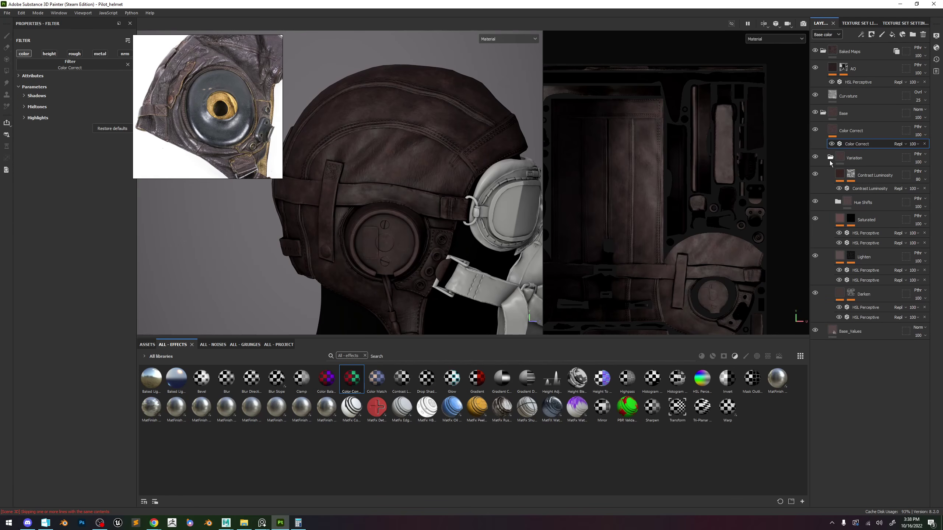
pyautogui.click(831, 157)
# Group the Color Correct layer into a new folder named Adjustments.
pyautogui.click(858, 132)
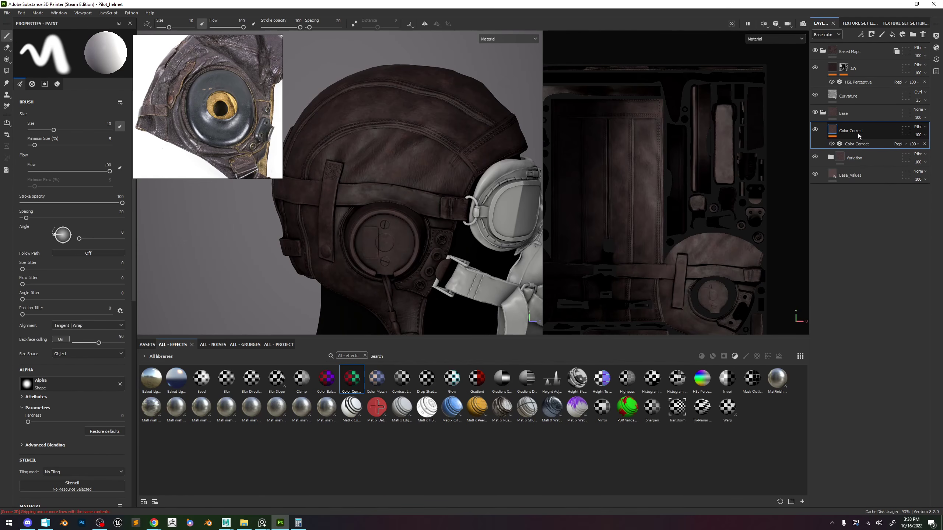
pyautogui.hotkey('ctrl', 'g')
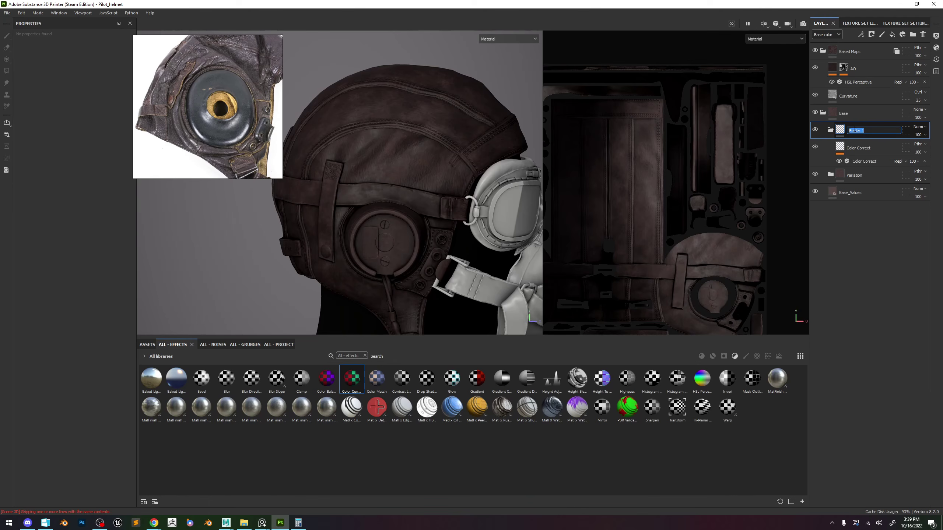
pyautogui.write('Co')
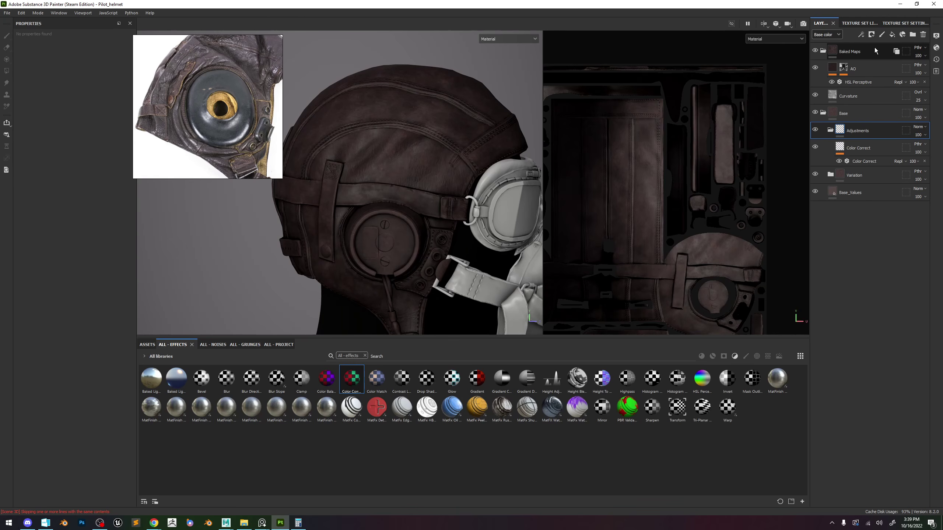
# Add an HSL Perceptive filter layer below Color Correct in the Adjustments folder and set its lightness to about 0.573.
pyautogui.click(877, 164)
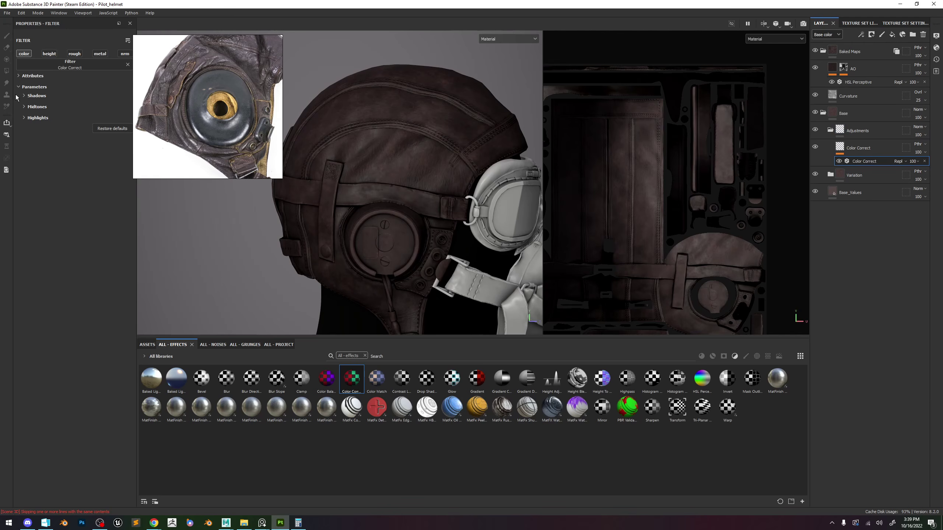
pyautogui.click(31, 96)
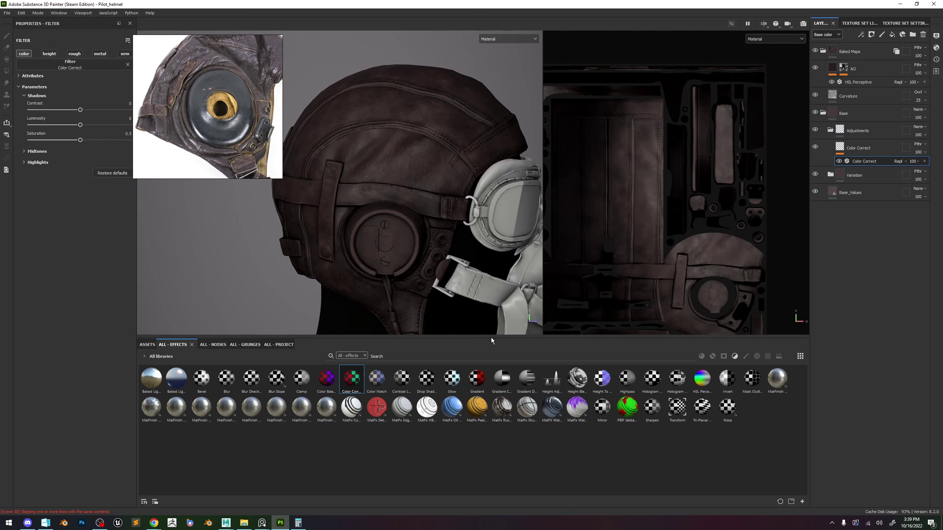
pyautogui.moveTo(702, 378); pyautogui.dragTo(856, 160)
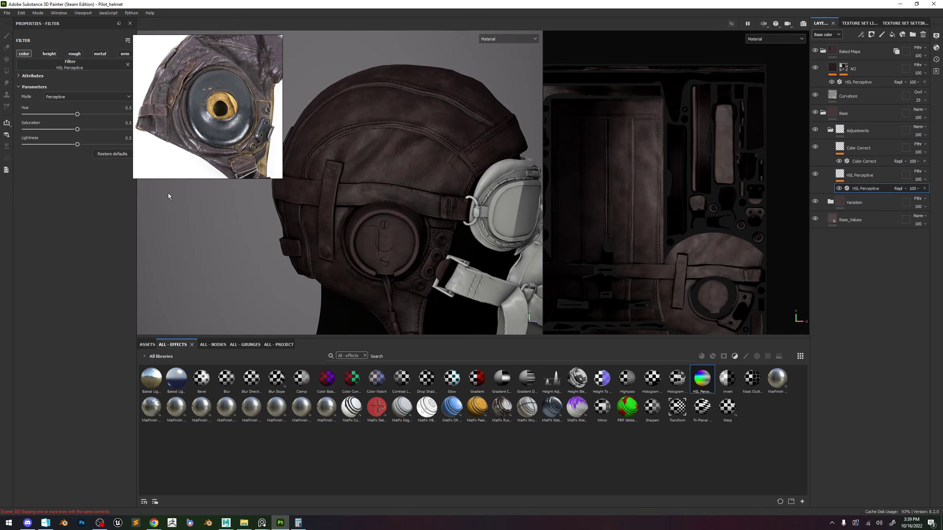
pyautogui.moveTo(86, 147); pyautogui.dragTo(85, 146)
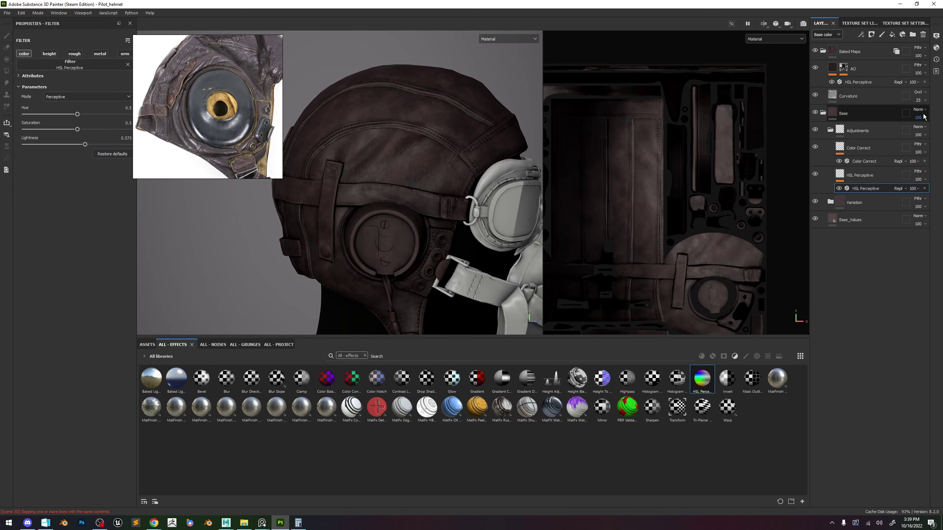
# Set the Adjustments folder's blending mode to Passthrough and its HSL Perceptive lightness to about 0.545.
pyautogui.click(919, 127)
pyautogui.click(917, 141)
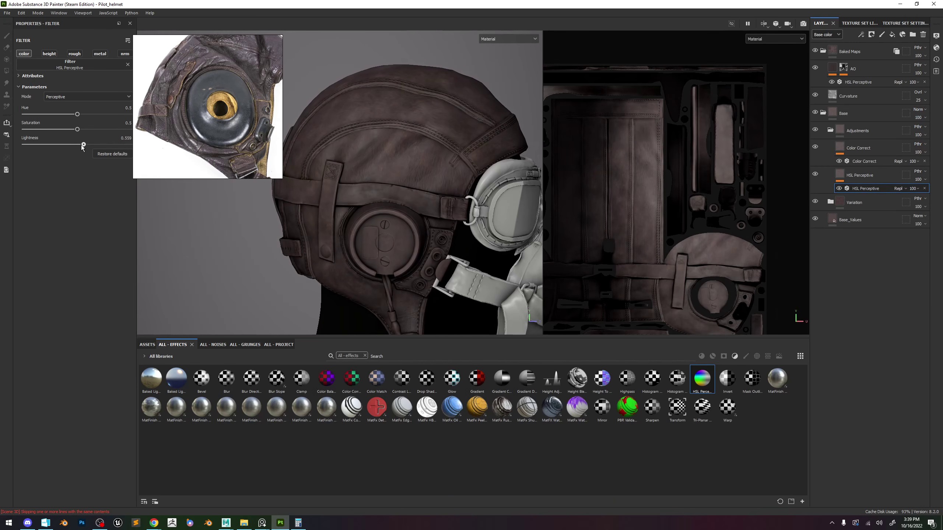
pyautogui.moveTo(83, 147)
pyautogui.mouseDown()
pyautogui.moveTo(70, 147)
pyautogui.moveTo(88, 150)
pyautogui.mouseUp()
pyautogui.scroll(5, 391, 206)
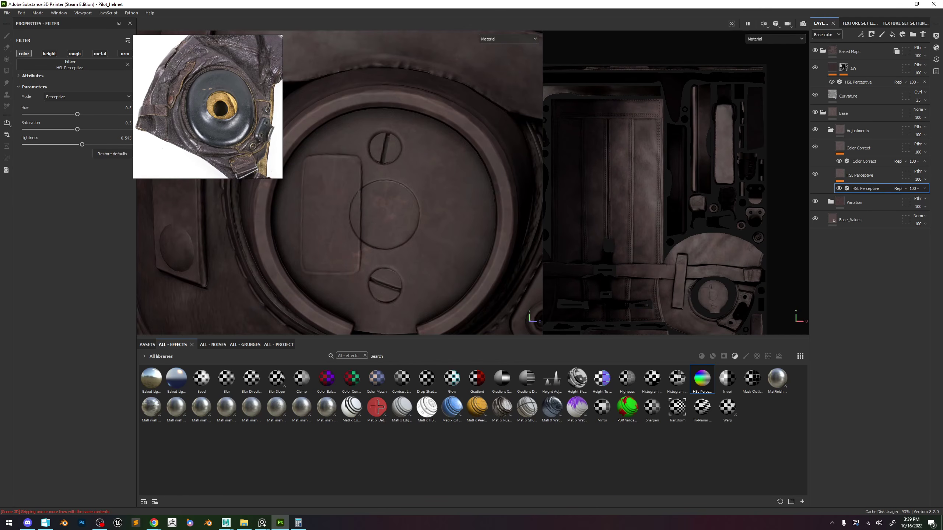
# Move the Adjustments folder out above the Base folder and group both collapsed folders into a new folder named Leather.
pyautogui.moveTo(869, 130); pyautogui.dragTo(875, 110)
pyautogui.click(822, 112)
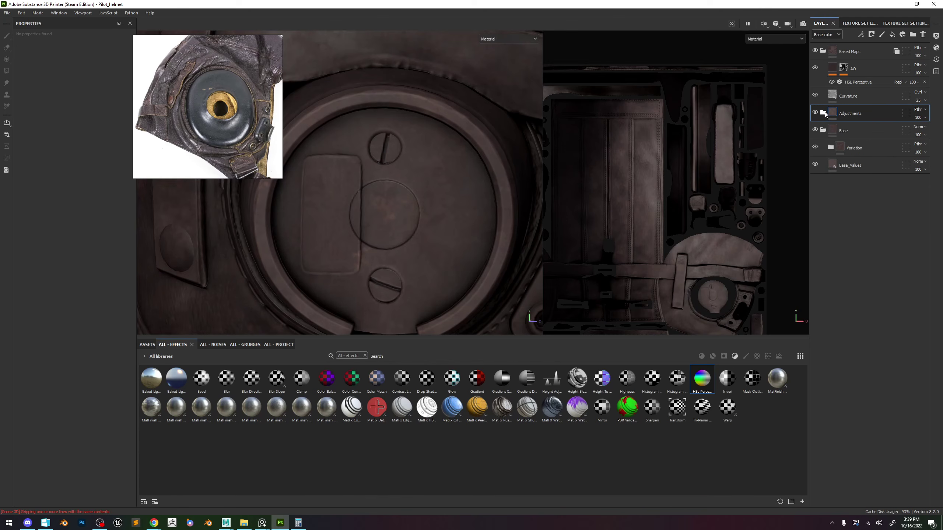
pyautogui.click(823, 131)
pyautogui.keyDown('shift'); pyautogui.click(859, 137); pyautogui.keyUp('shift')
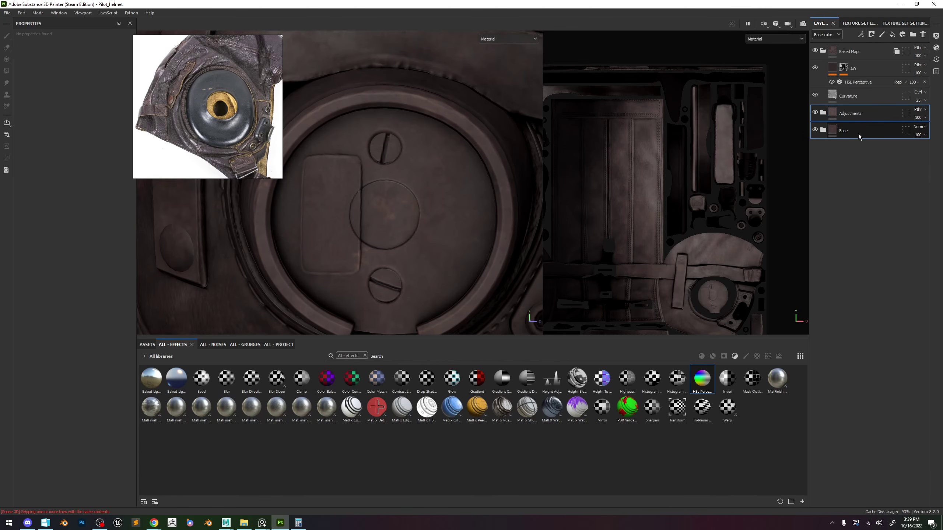
pyautogui.hotkey('ctrl', 'g')
pyautogui.doubleClick(848, 117)
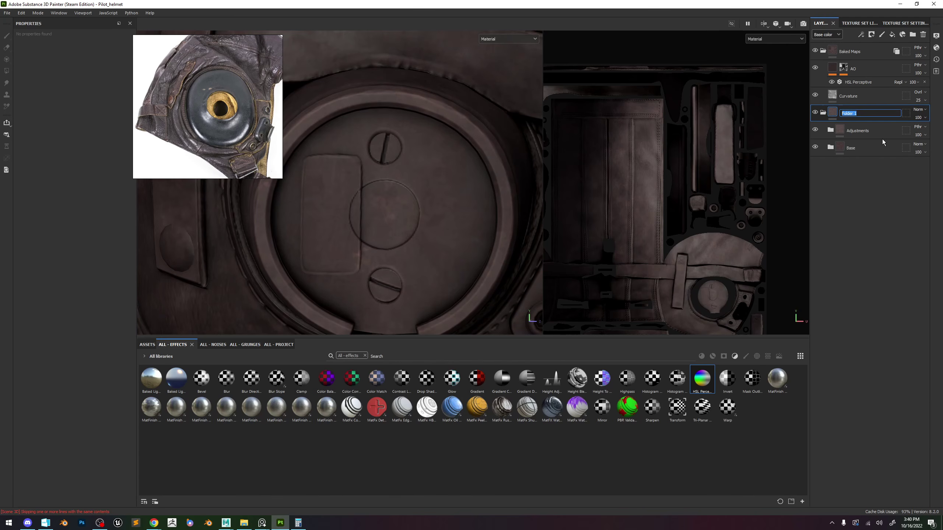
pyautogui.press('Return')
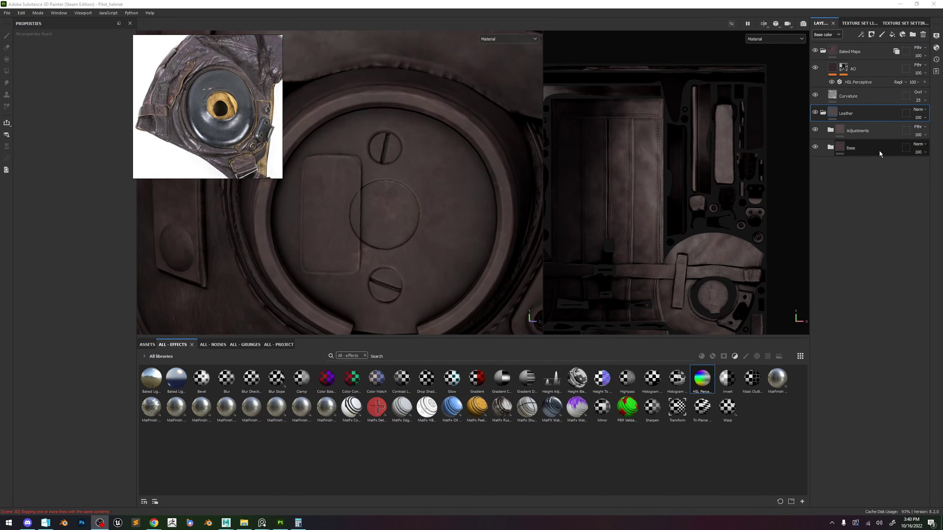
pyautogui.click(830, 130)
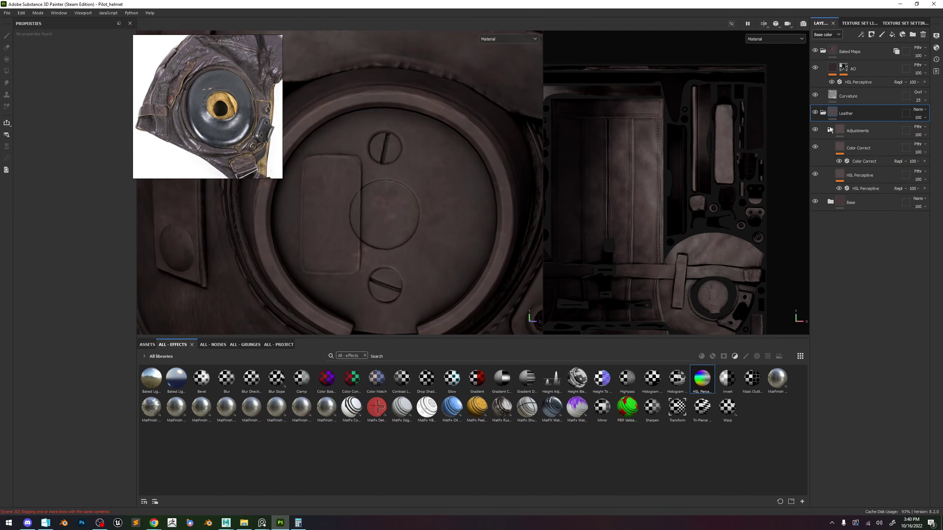
pyautogui.click(856, 131)
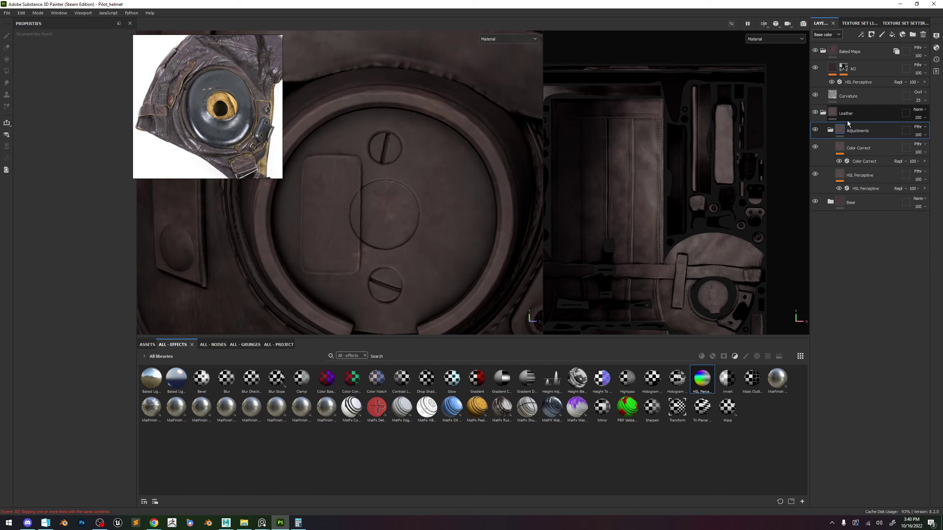
pyautogui.click(859, 115)
pyautogui.rightClick(859, 116)
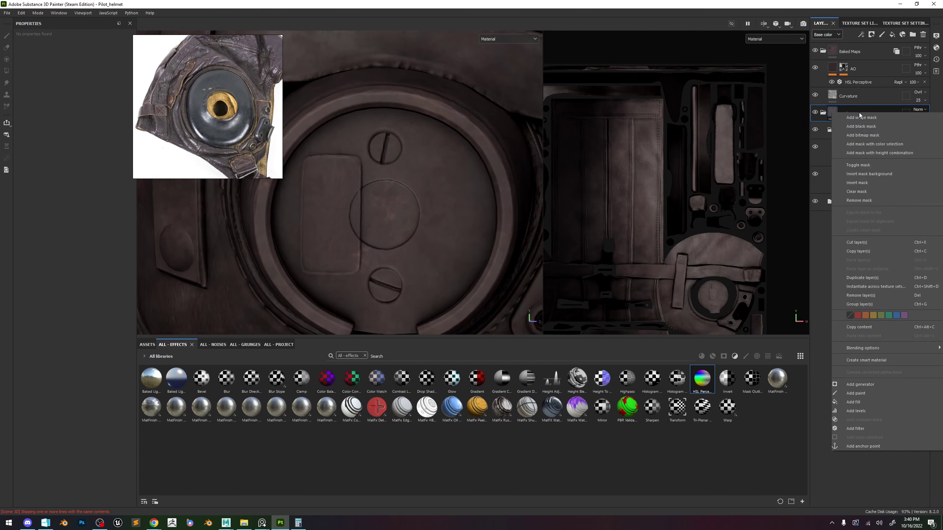
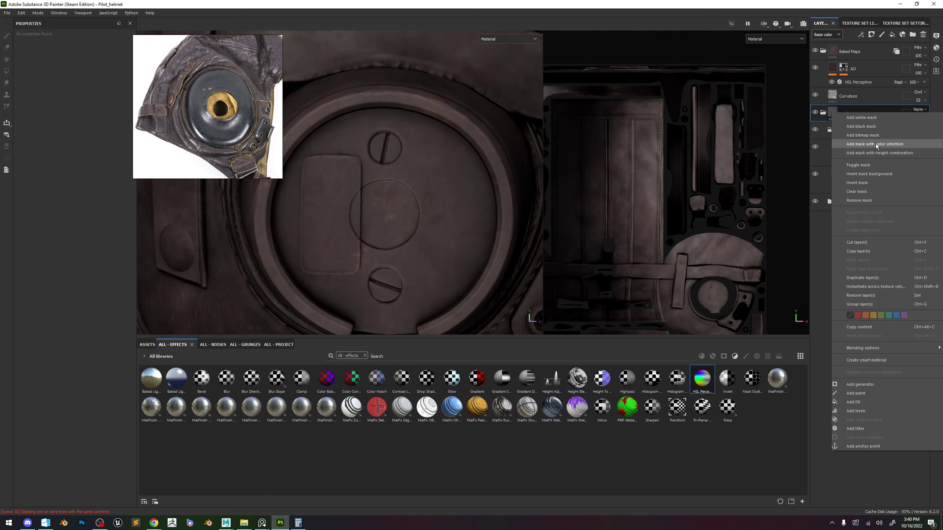
pyautogui.click(871, 386)
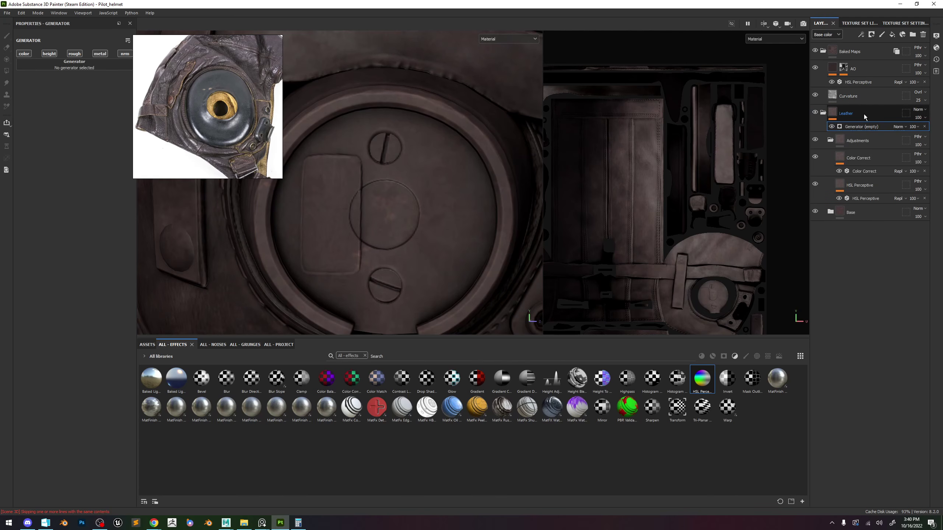
pyautogui.click(924, 127)
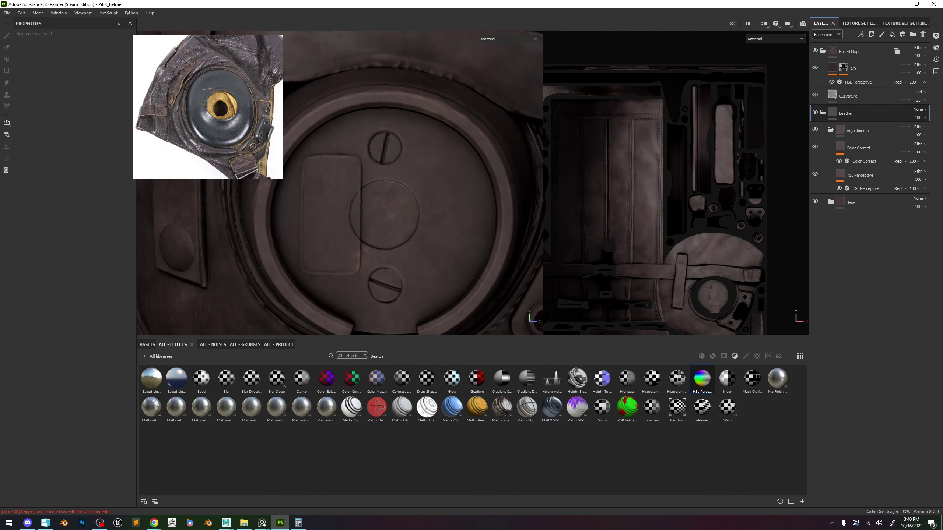
# Add an empty filter effect to the Leather folder and hide the Adjustments folder.
pyautogui.rightClick(854, 113)
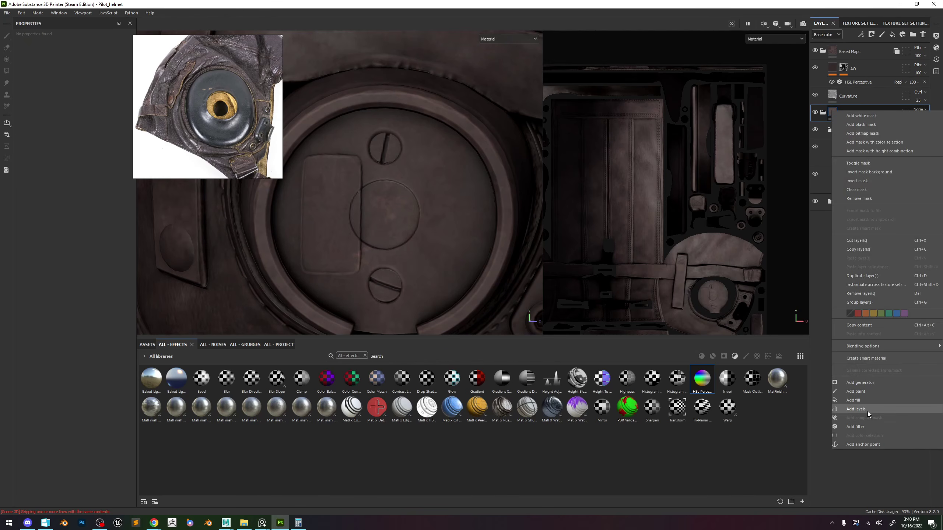
pyautogui.click(864, 427)
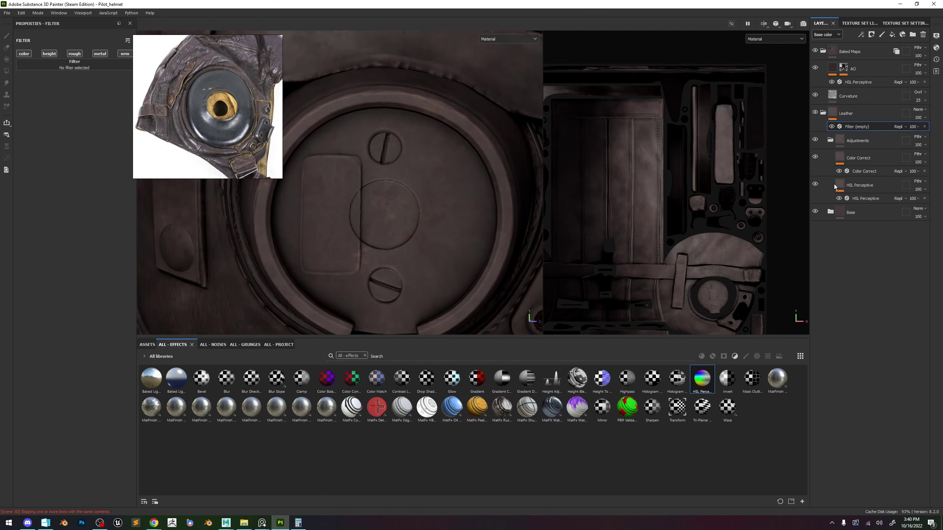
pyautogui.click(869, 141)
pyautogui.click(815, 140)
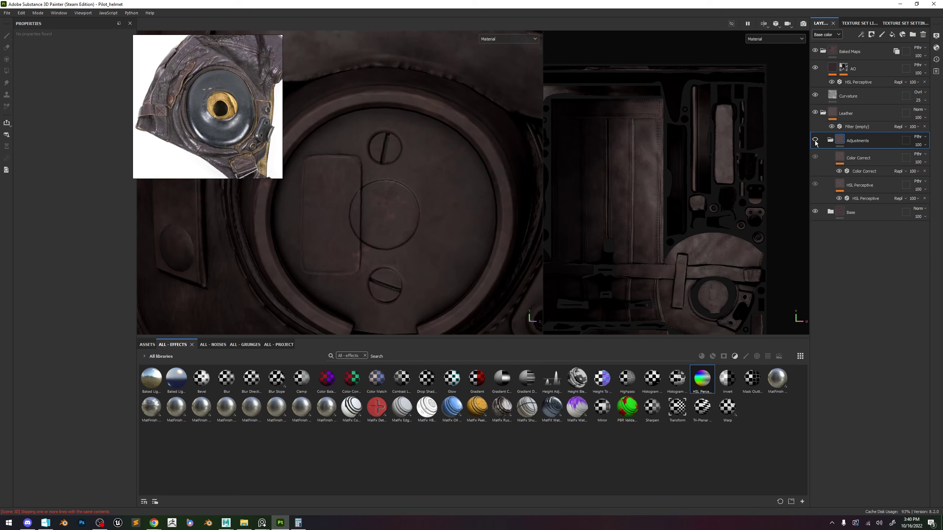
# Assign HSL Perceptive to the Leather folder's empty filter and set its lightness to about 0.584.
pyautogui.click(859, 128)
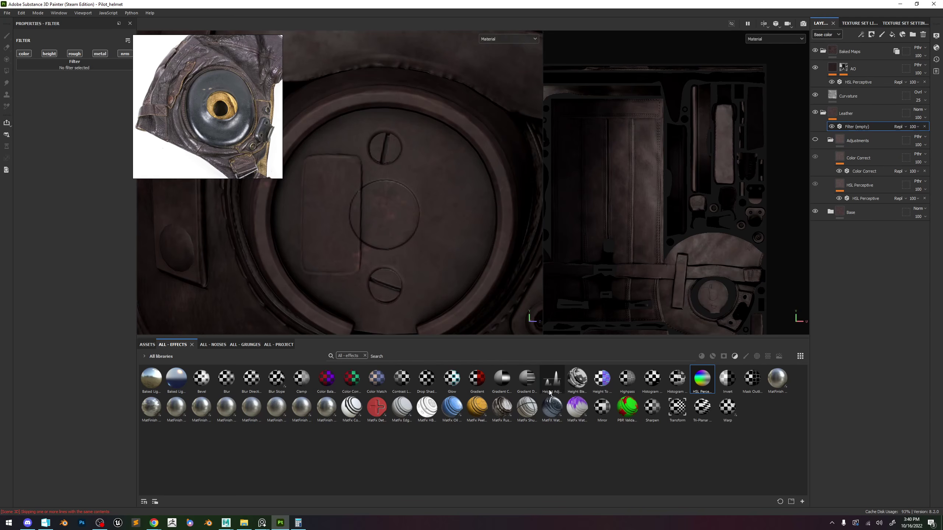
pyautogui.moveTo(249, 160); pyautogui.dragTo(88, 66)
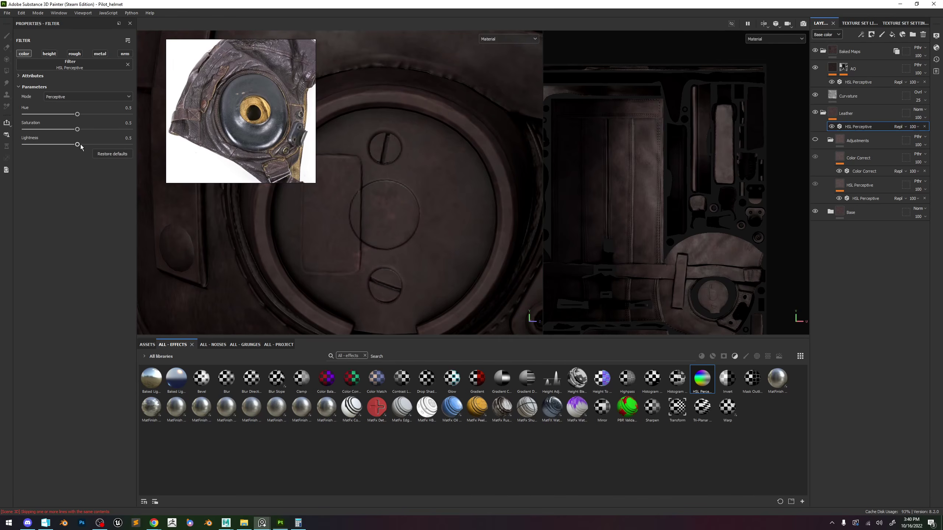
pyautogui.moveTo(77, 144); pyautogui.dragTo(86, 145)
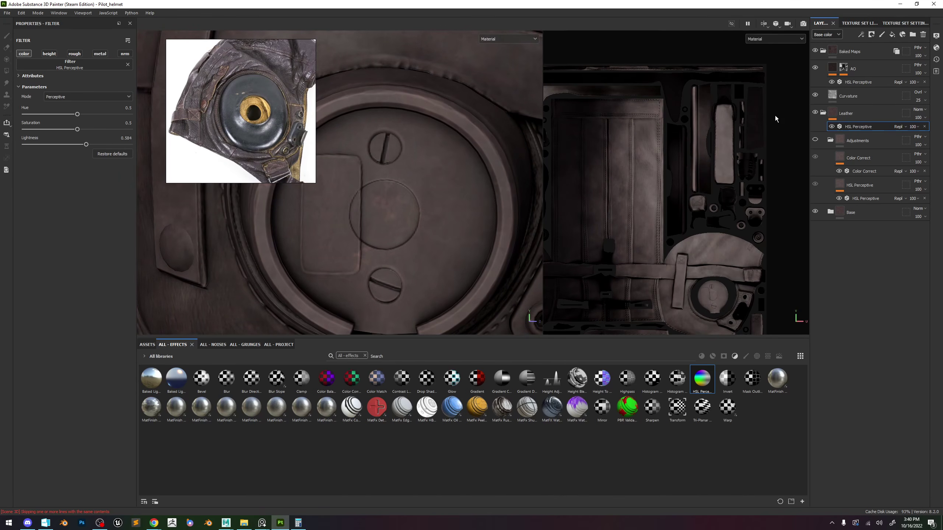
# Delete the hidden Adjustments folder from the Leather folder and collapse the Base folder.
pyautogui.click(830, 140)
pyautogui.click(831, 140)
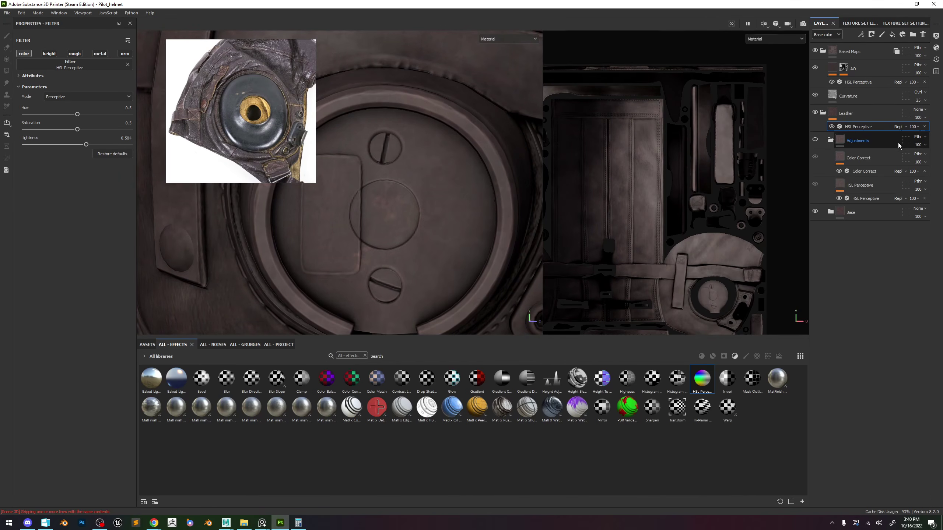
pyautogui.click(878, 140)
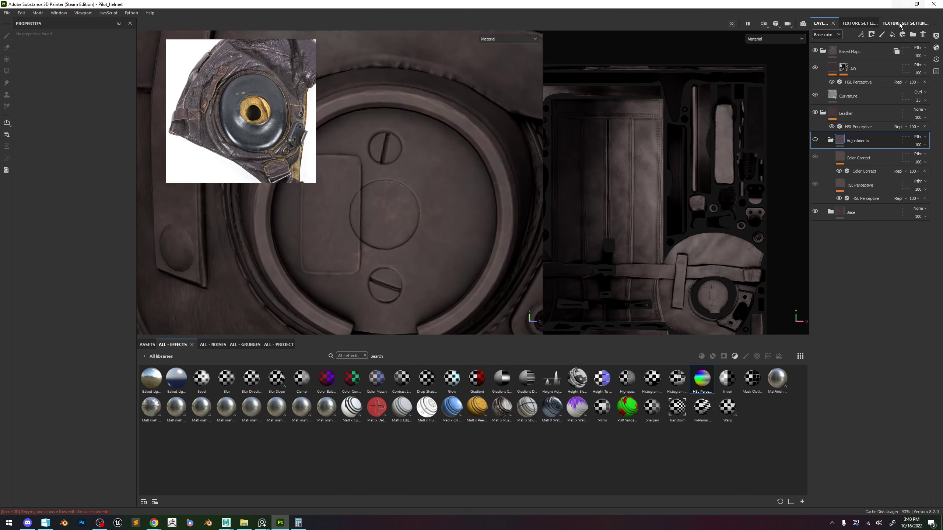
pyautogui.click(923, 35)
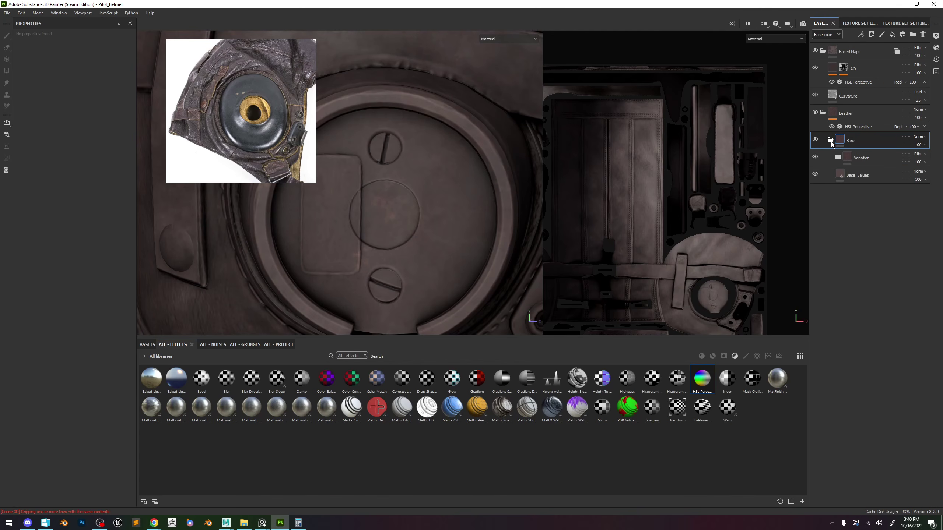
pyautogui.click(847, 116)
# Set the Leather folder's HSL Perceptive lightness to about 0.552 while judging the helmet's side from a distance.
pyautogui.scroll(-5, 412, 218)
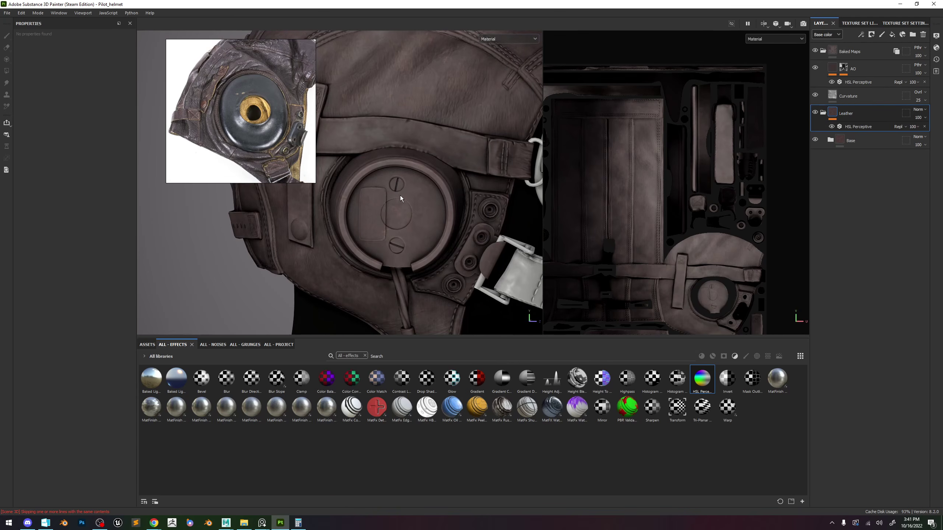
pyautogui.click(857, 126)
pyautogui.scroll(3, 390, 168)
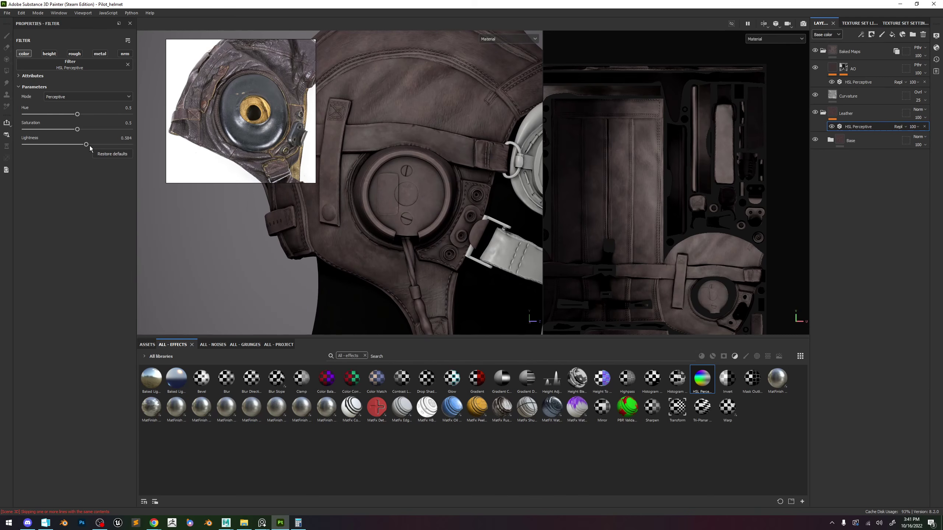
pyautogui.moveTo(85, 146); pyautogui.dragTo(85, 146)
pyautogui.keyDown('alt'); pyautogui.moveTo(427, 226); pyautogui.dragTo(427, 197, button='right'); pyautogui.keyUp('alt')
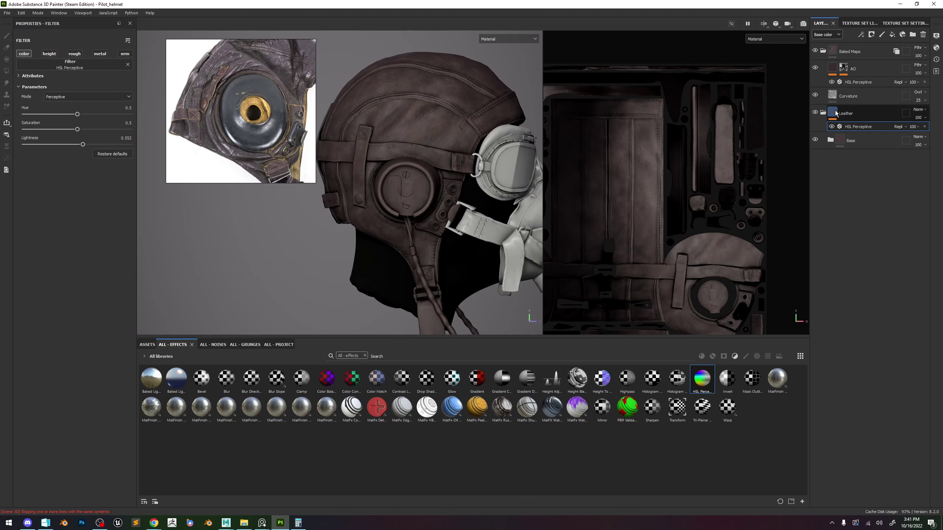
# Collapse the Leather folder and add an empty filter effect to it above HSL Perceptive.
pyautogui.click(849, 114)
pyautogui.click(847, 143)
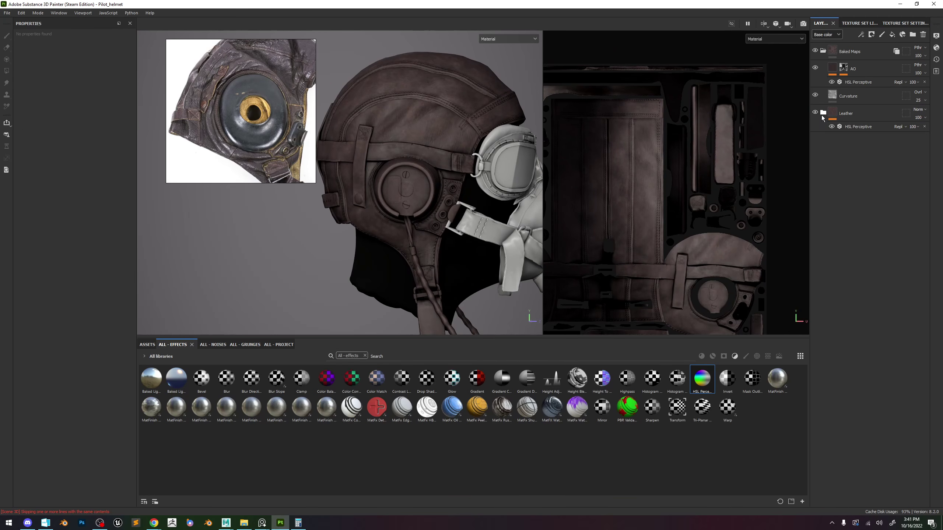
pyautogui.press('Delete')
pyautogui.click(864, 114)
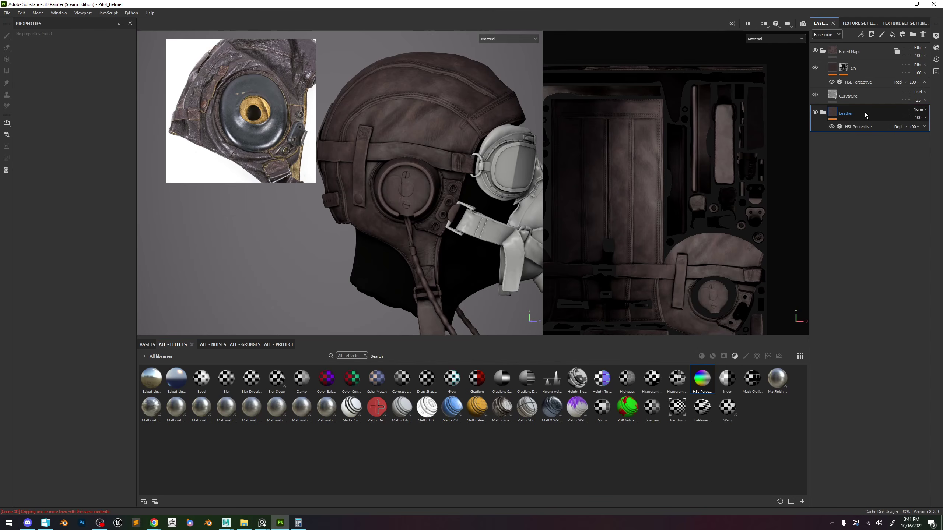
pyautogui.rightClick(854, 114)
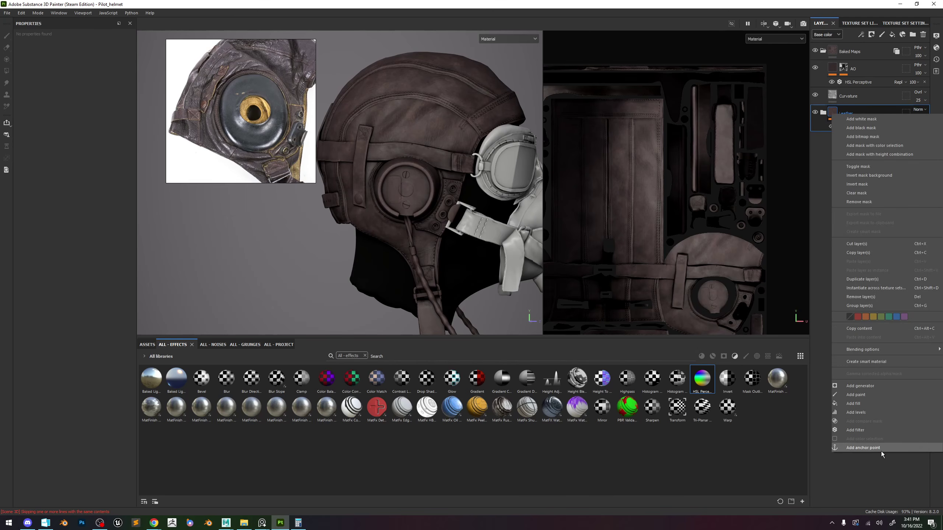
pyautogui.click(866, 429)
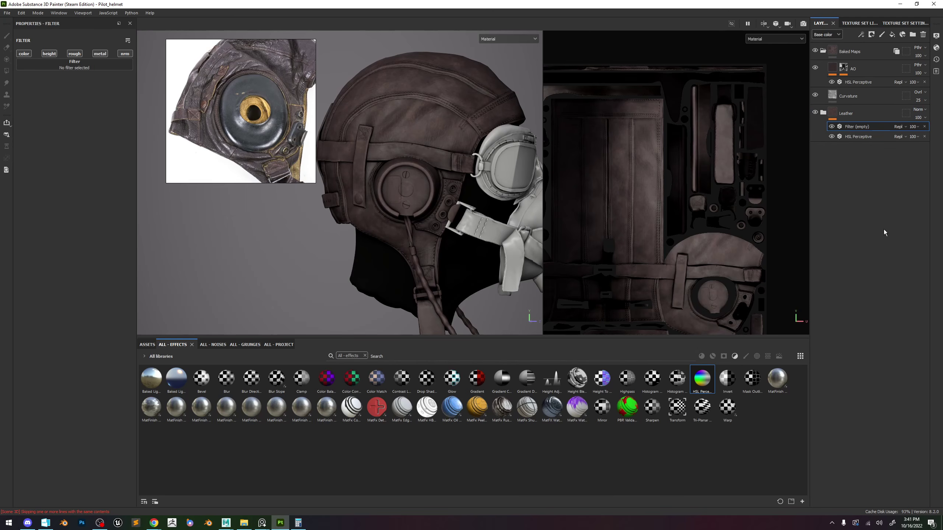
pyautogui.click(853, 114)
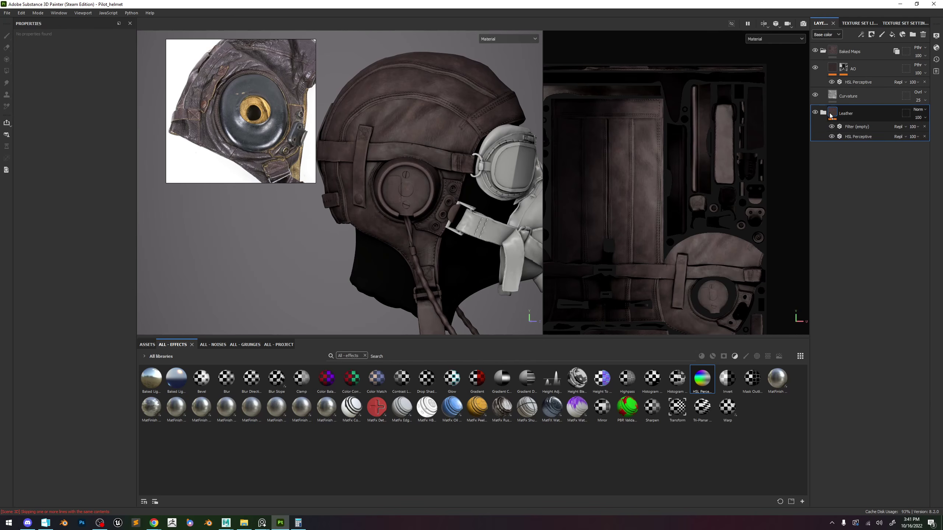
pyautogui.click(824, 114)
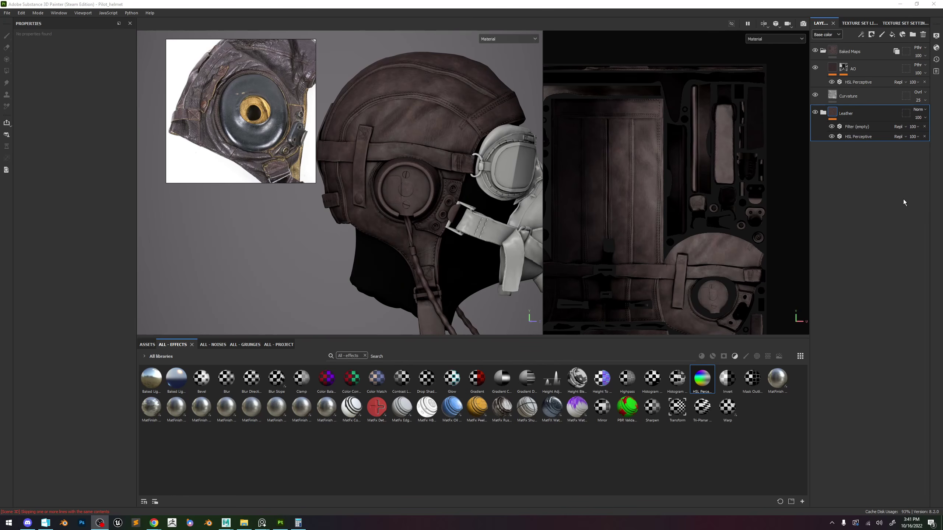
pyautogui.click(833, 115)
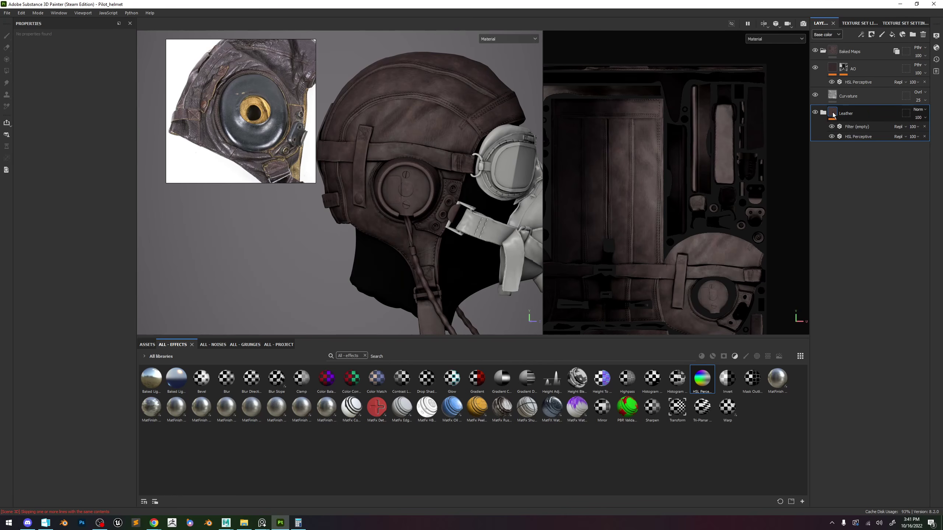
# Compare the helmet with the Leather folder's HSL Perceptive filter hidden and shown, and check the filter's available effect options.
pyautogui.click(851, 137)
pyautogui.click(832, 137)
pyautogui.click(832, 137)
pyautogui.click(833, 136)
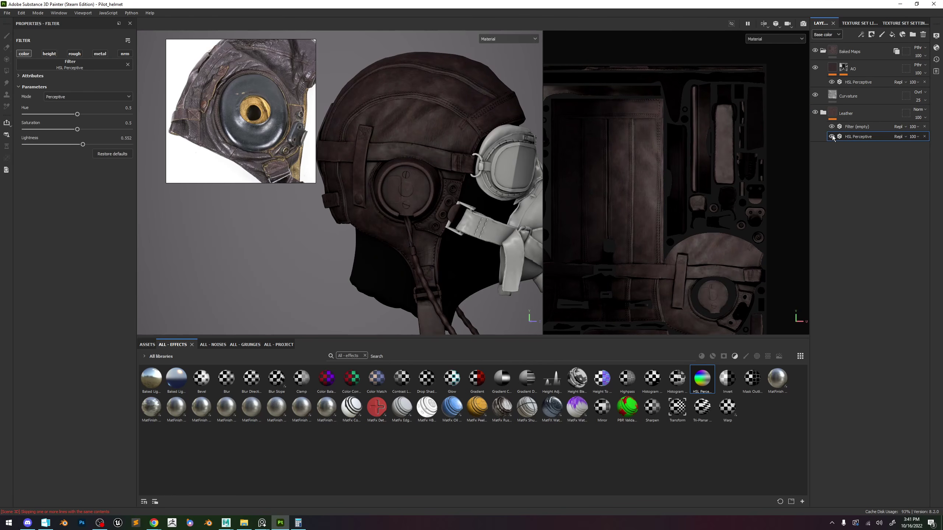
pyautogui.click(832, 136)
pyautogui.rightClick(859, 137)
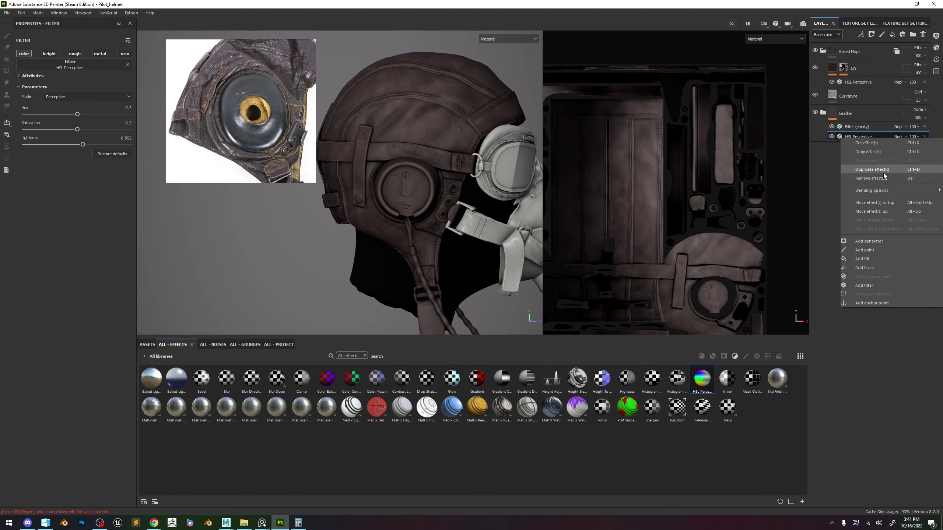
pyautogui.moveTo(890, 190)
pyautogui.click(825, 226)
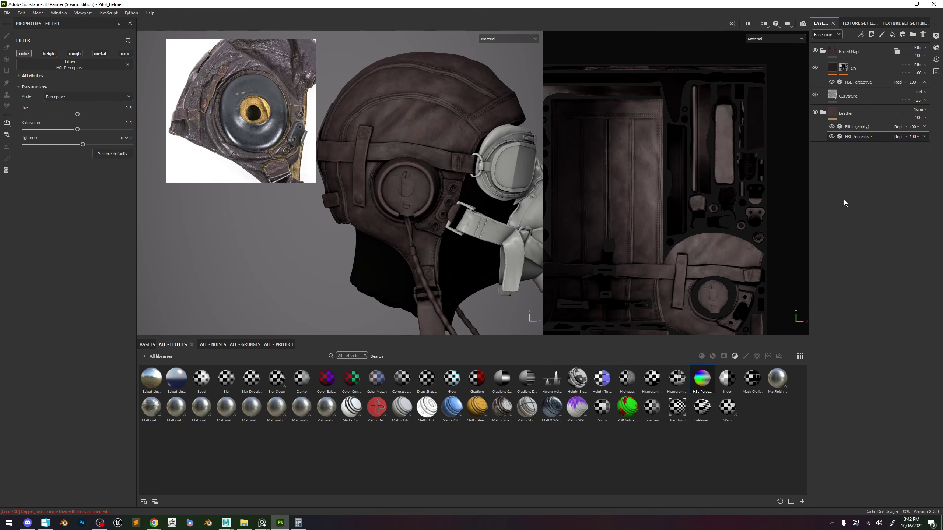
# Undo the Leather folder's filter effects and the deletion of its Adjustments folder.
pyautogui.hotkey('ctrl', 'z')
pyautogui.hotkey('ctrl', 'z')
pyautogui.hotkey('ctrl', 'z')
pyautogui.hotkey('ctrl', 'z')
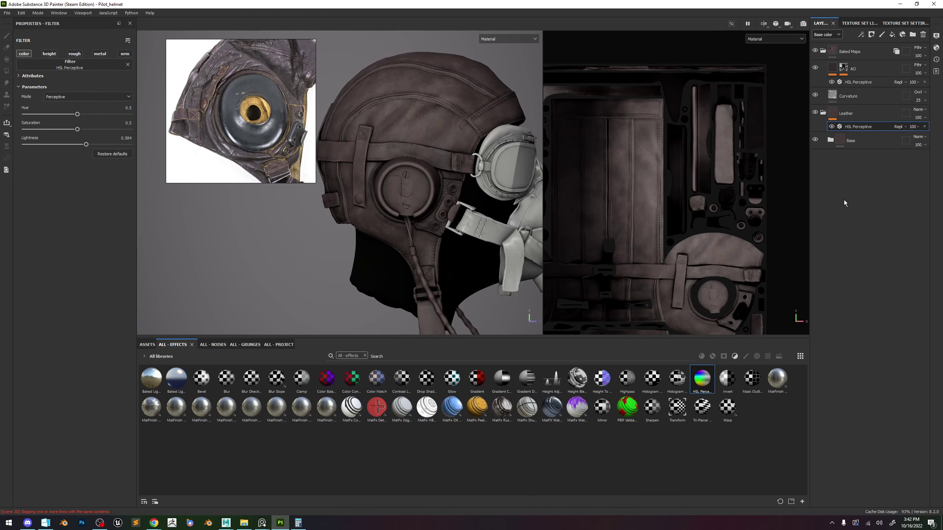
pyautogui.hotkey('ctrl', 'z')
pyautogui.hotkey('ctrl', 'z')
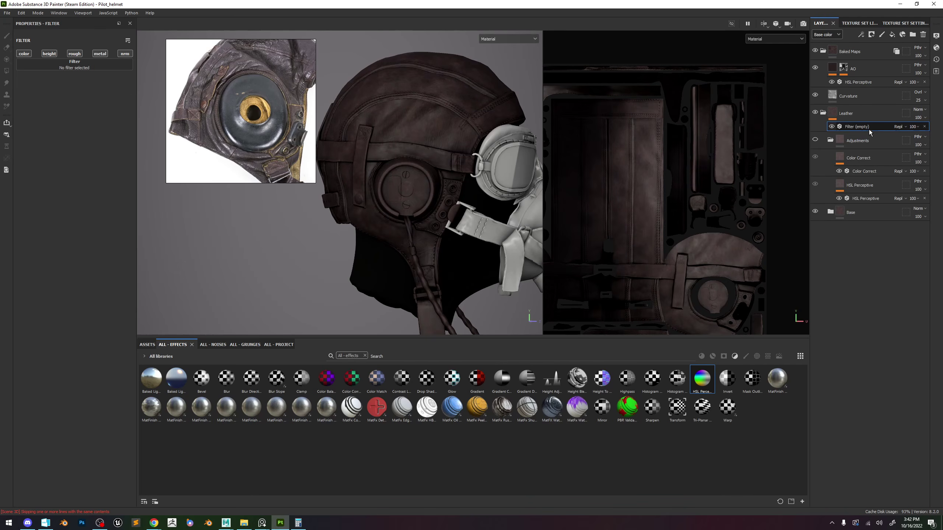
pyautogui.hotkey('ctrl', 'z')
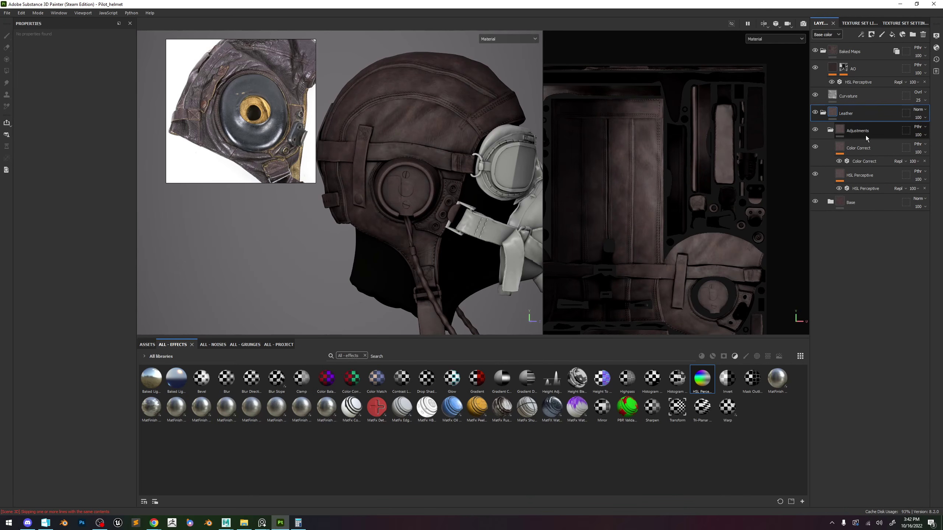
# Try adding a black mask to the HSL Perceptive layer in the Adjustments folder, and undo it.
pyautogui.click(856, 132)
pyautogui.click(853, 176)
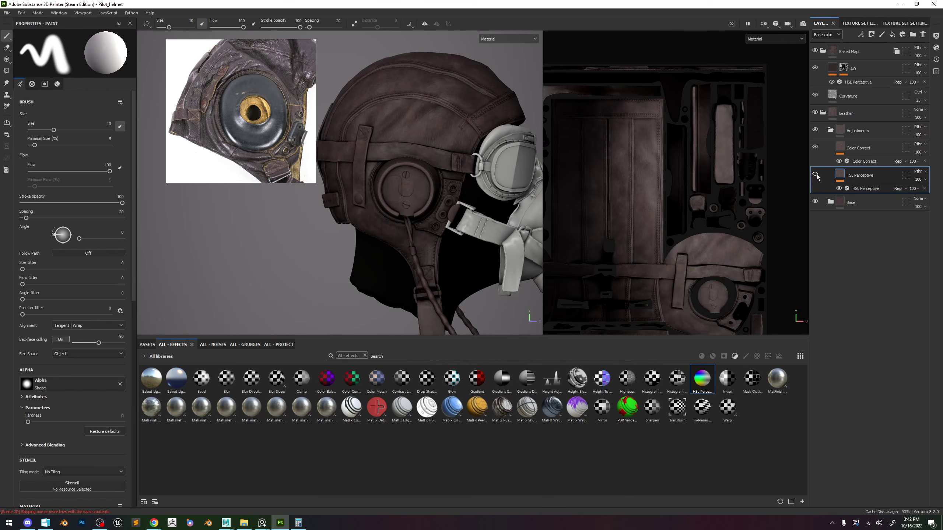
pyautogui.click(815, 175)
pyautogui.click(815, 174)
pyautogui.rightClick(856, 176)
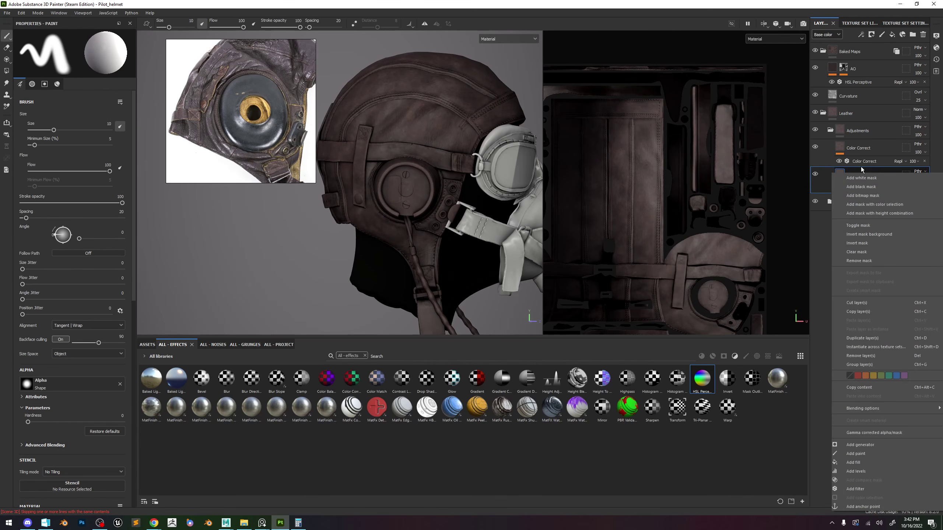
pyautogui.click(862, 181)
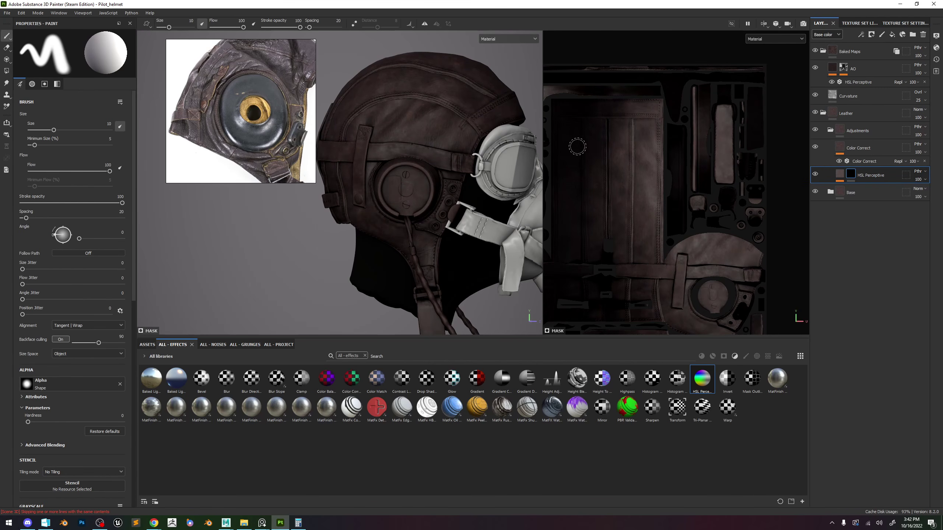
pyautogui.hotkey('ctrl', 'z')
# Expand the Base and Variation folders and set the Contrast Luminosity layer's opacity to 74.
pyautogui.keyDown('alt'); pyautogui.moveTo(424, 113); pyautogui.dragTo(475, 164, button='right'); pyautogui.keyUp('alt')
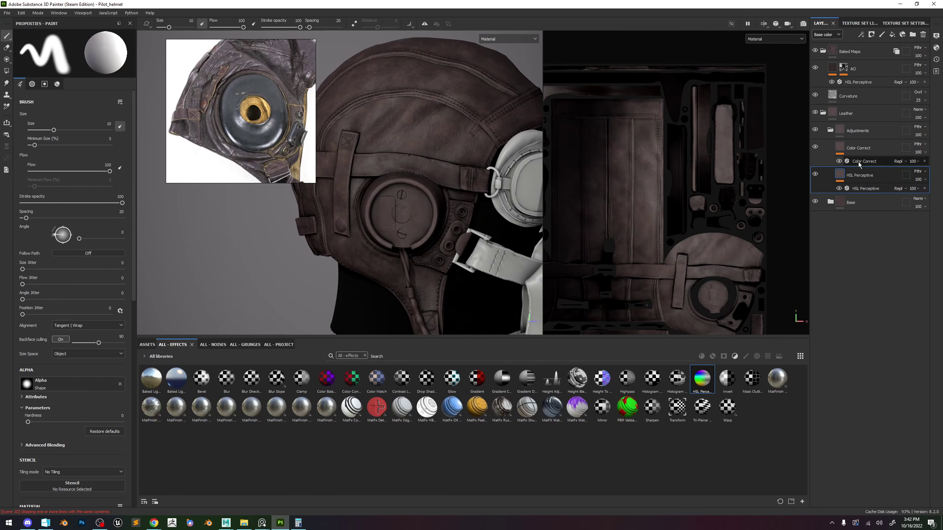
pyautogui.moveTo(260, 111); pyautogui.dragTo(234, 117, button='right')
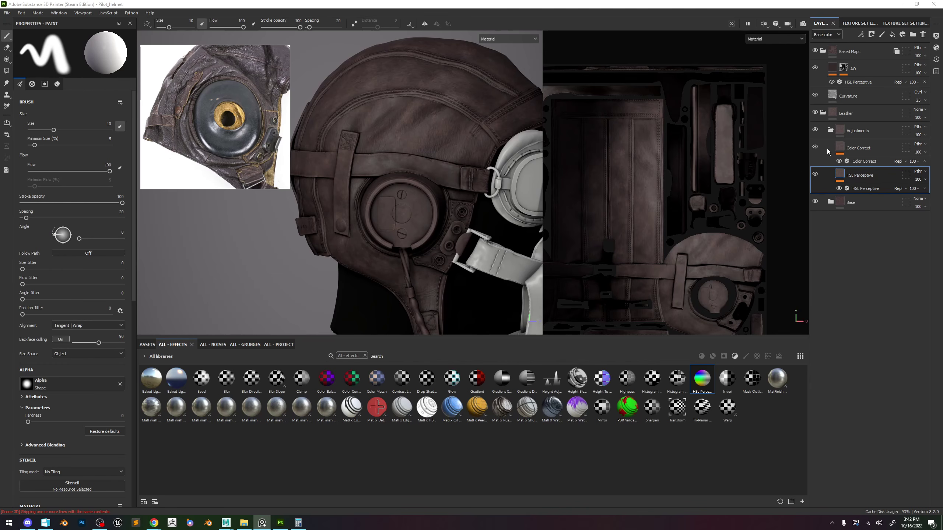
pyautogui.click(864, 161)
pyautogui.scroll(3, 437, 89)
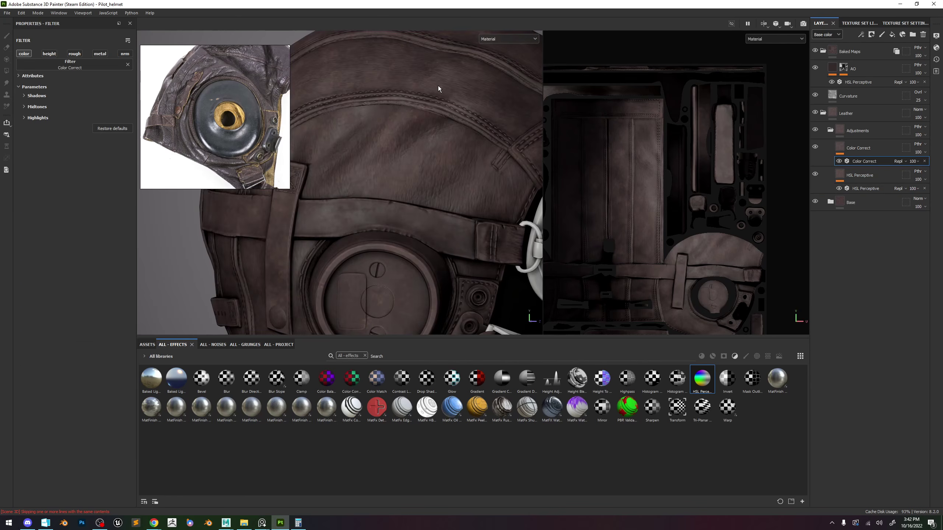
pyautogui.scroll(-3, 438, 87)
pyautogui.click(831, 201)
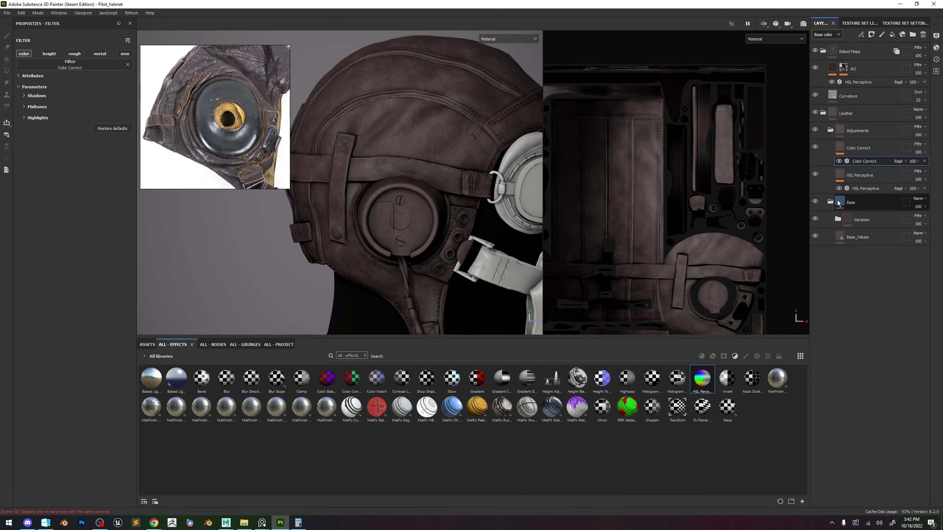
pyautogui.click(837, 220)
pyautogui.click(889, 250)
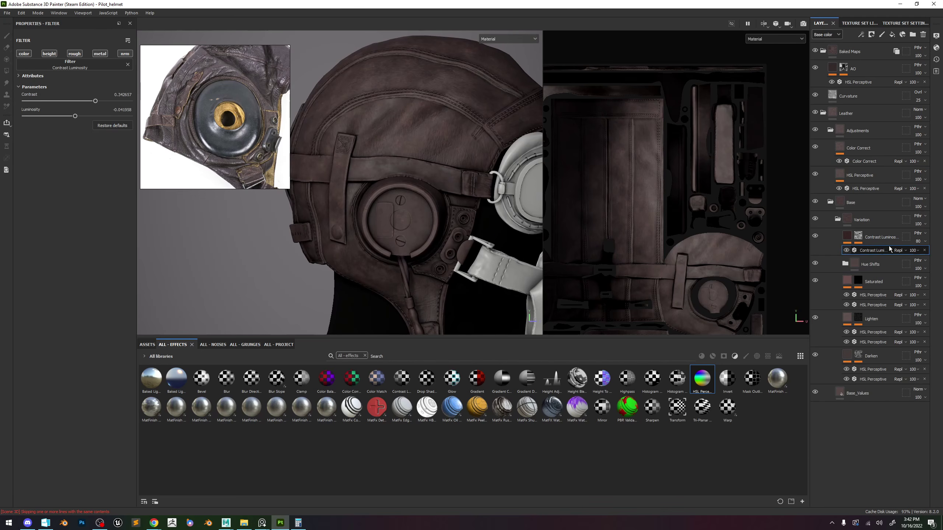
pyautogui.click(918, 241)
pyautogui.moveTo(932, 254); pyautogui.dragTo(932, 253)
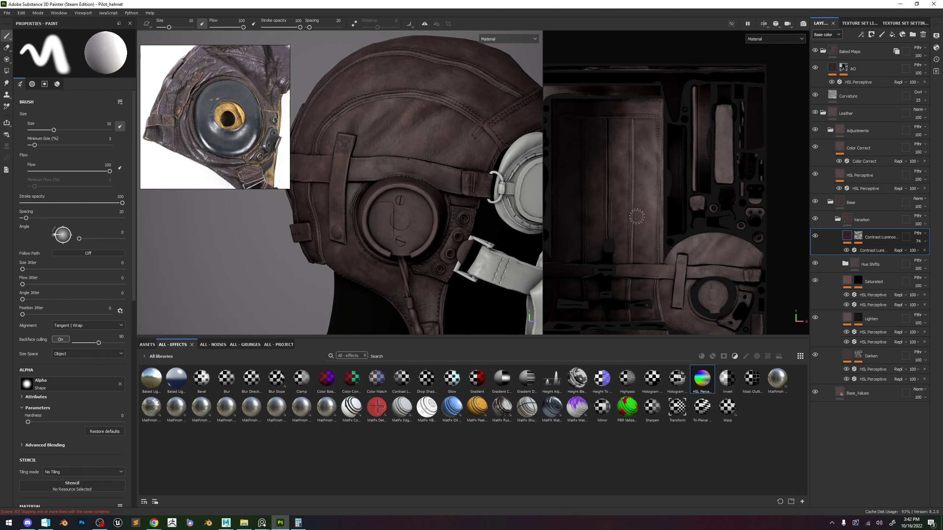
# Compare the helmet's leather with the reference photo, viewing the base color alone and the full material at several distances.
pyautogui.scroll(-3, 474, 171)
pyautogui.moveTo(232, 71); pyautogui.dragTo(219, 89, button='middle')
pyautogui.scroll(5, 197, 83)
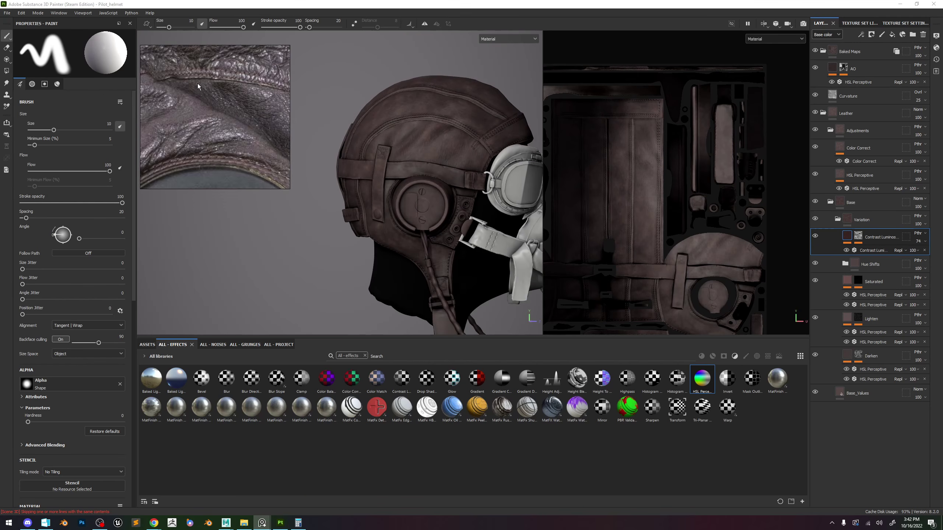
pyautogui.scroll(-4, 199, 88)
pyautogui.scroll(5, 433, 139)
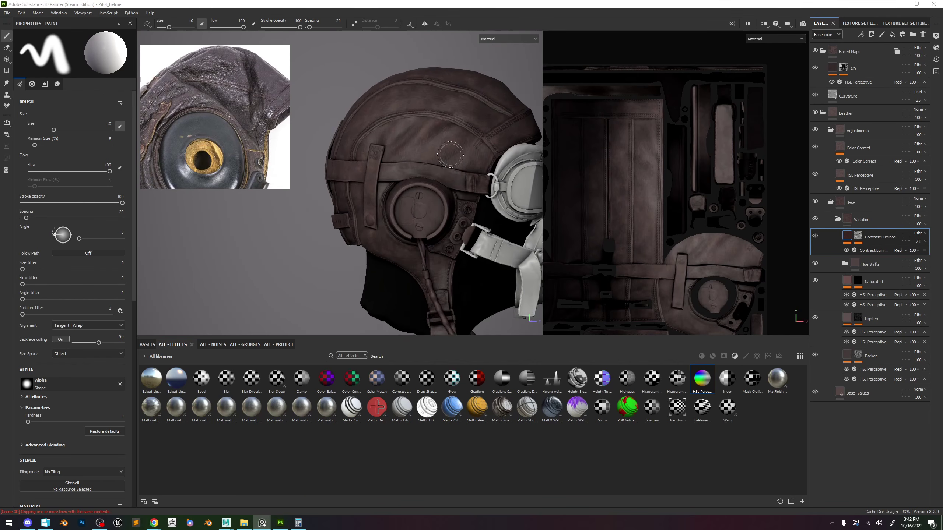
pyautogui.scroll(2, 434, 139)
pyautogui.scroll(-3, 433, 139)
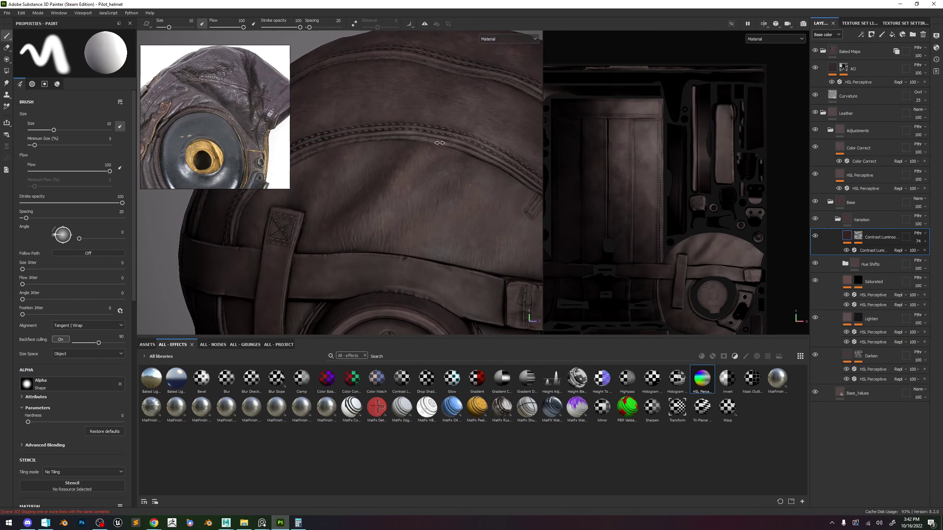
pyautogui.press('c')
pyautogui.scroll(-3, 432, 126)
pyautogui.scroll(-1, 431, 117)
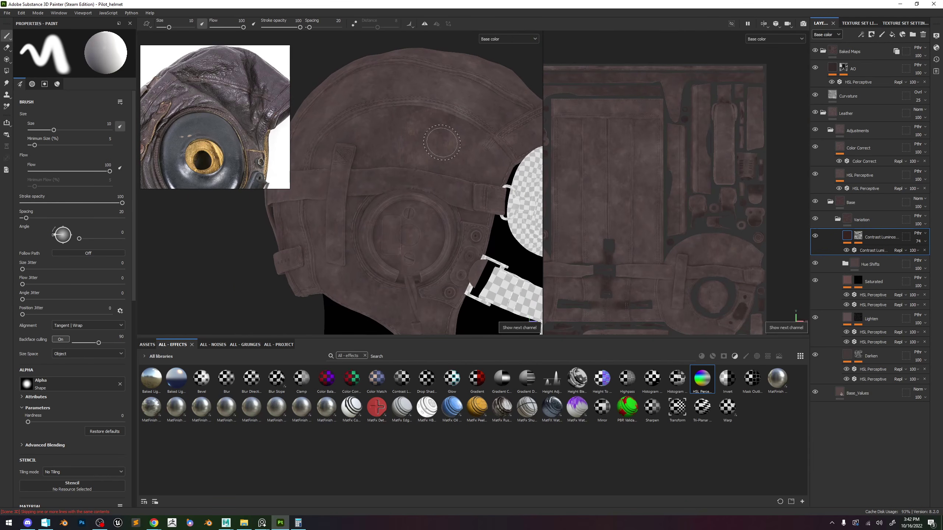
pyautogui.press('m')
pyautogui.scroll(-1, 445, 147)
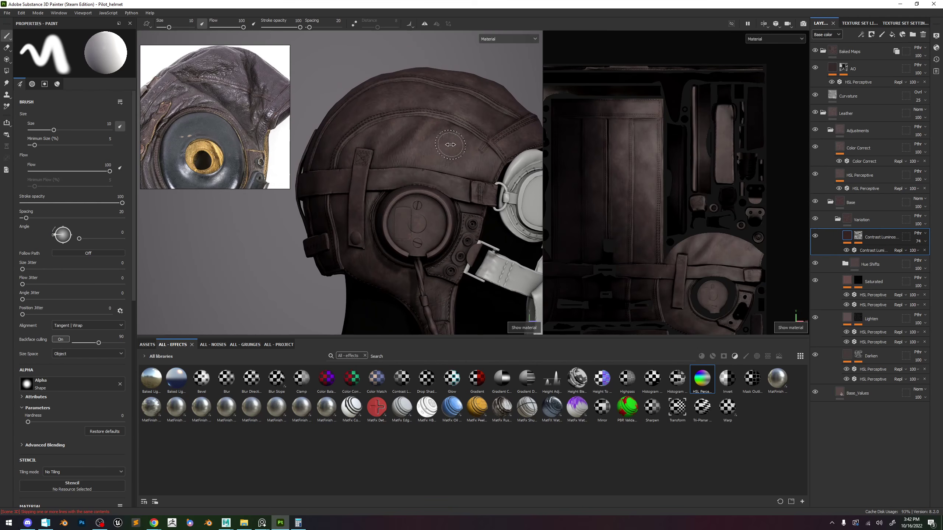
pyautogui.keyDown('alt'); pyautogui.moveTo(447, 152); pyautogui.dragTo(456, 191); pyautogui.keyUp('alt')
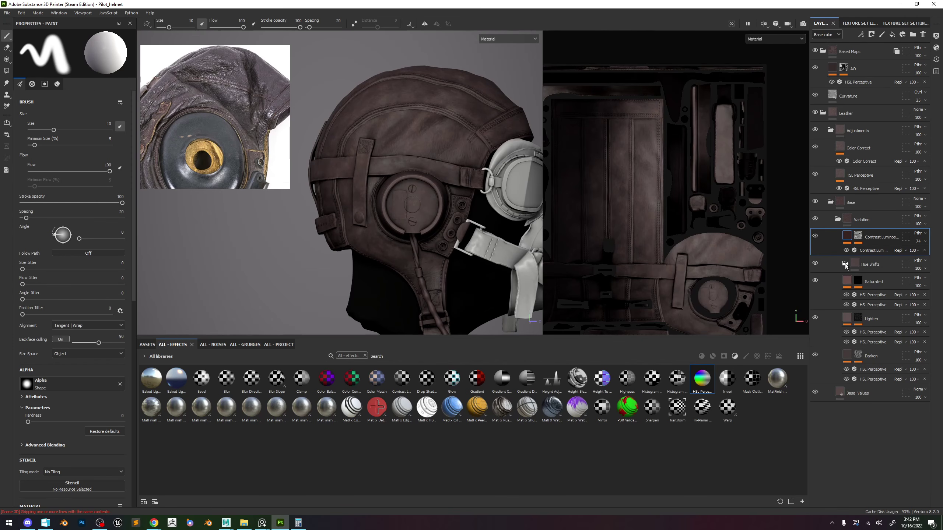
pyautogui.click(868, 264)
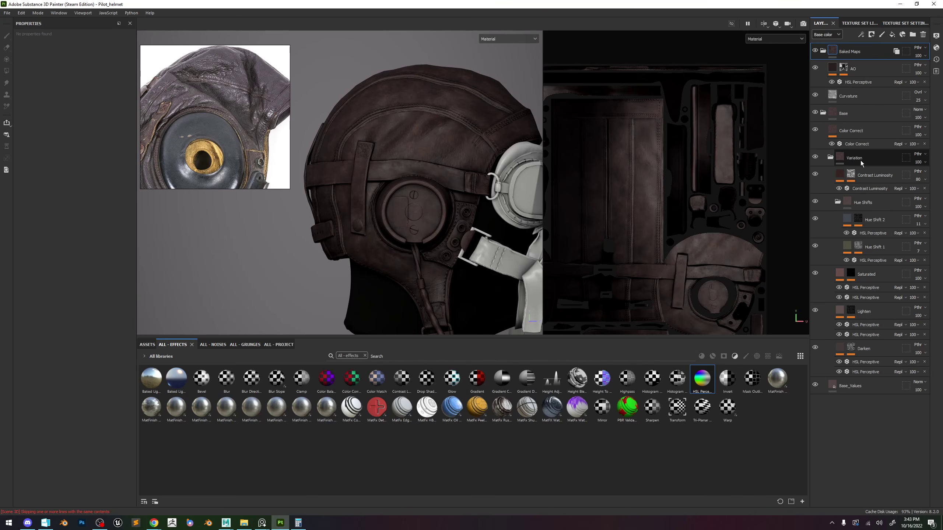
# Move the Color Correct layer out of the Base folder and add an HSL Perceptive filter layer between it and the folder.
pyautogui.click(860, 130)
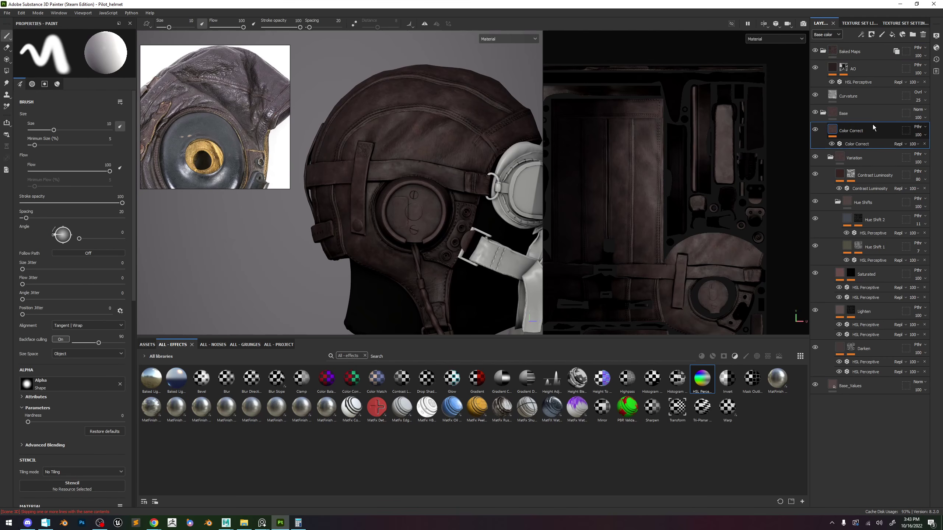
pyautogui.moveTo(862, 130)
pyautogui.mouseDown()
pyautogui.moveTo(865, 103)
pyautogui.moveTo(863, 114)
pyautogui.mouseUp()
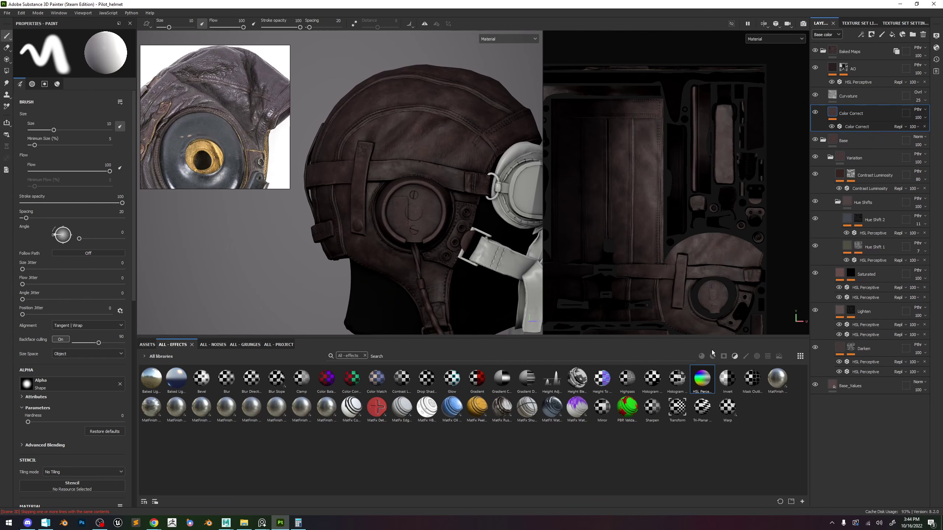
pyautogui.moveTo(849, 132); pyautogui.dragTo(850, 132)
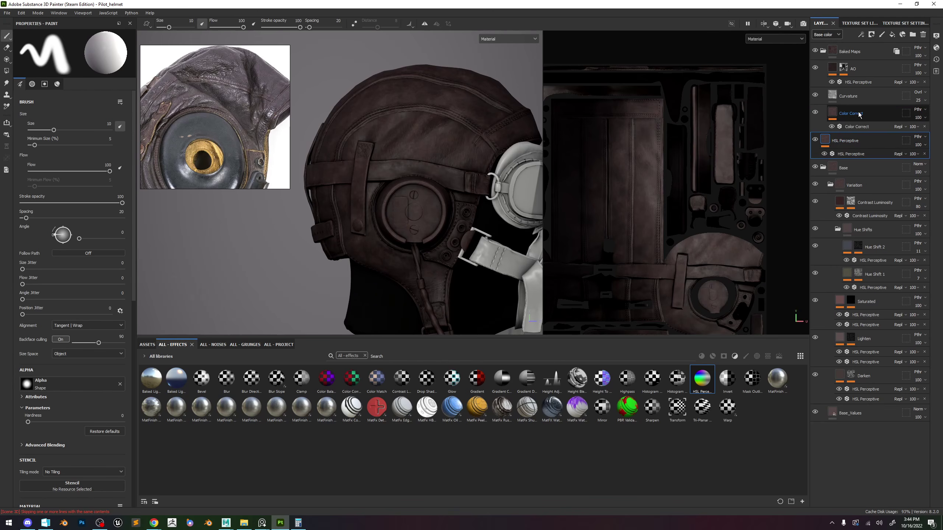
# Group the Color Correct and HSL Perceptive layers into a folder named Adjustments, placed outside Baked Maps and directly above the Base folder.
pyautogui.keyDown('ctrl'); pyautogui.click(860, 115); pyautogui.keyUp('ctrl')
pyautogui.hotkey('ctrl', 'g')
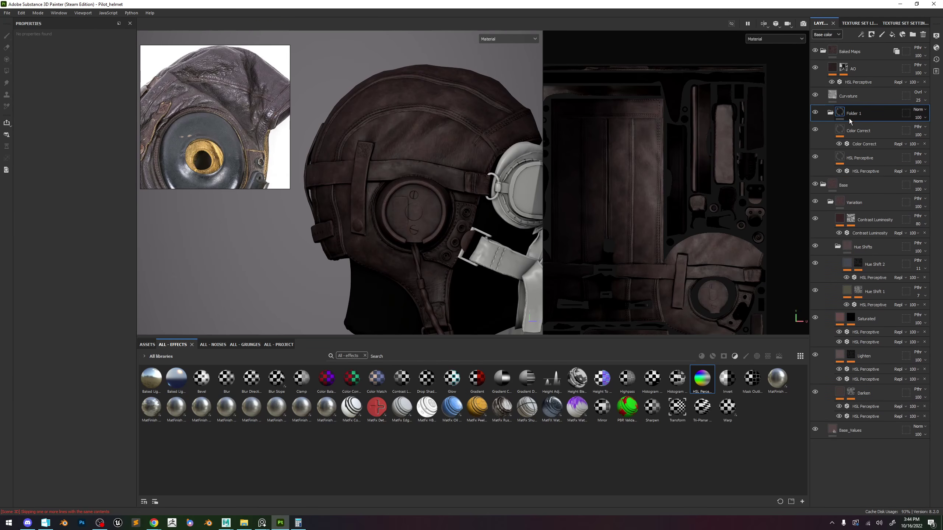
pyautogui.moveTo(849, 118)
pyautogui.mouseDown()
pyautogui.moveTo(854, 180)
pyautogui.moveTo(854, 113)
pyautogui.mouseUp()
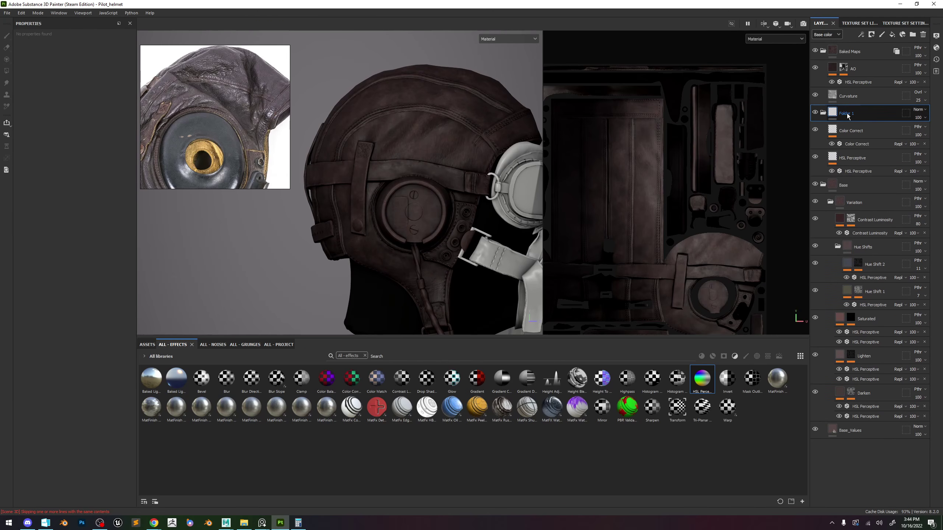
pyautogui.doubleClick(854, 113)
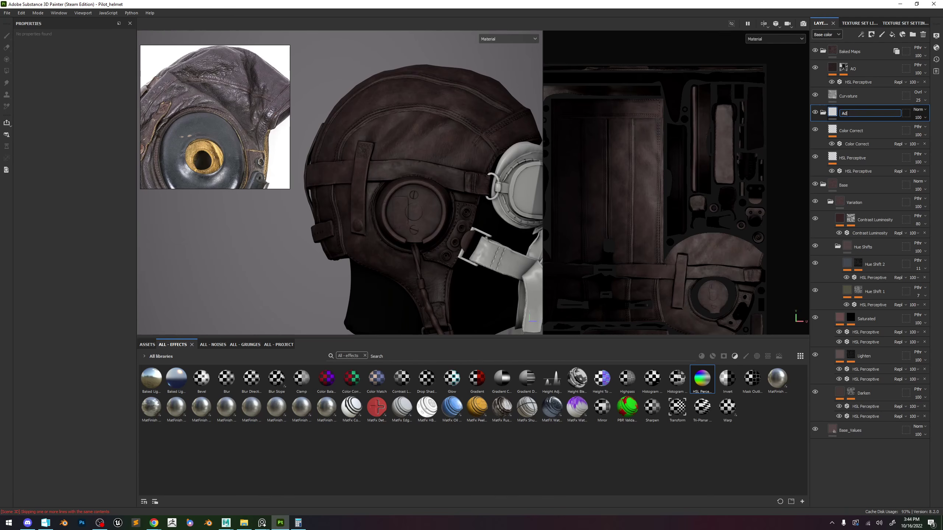
pyautogui.write('stment')
pyautogui.press('Return')
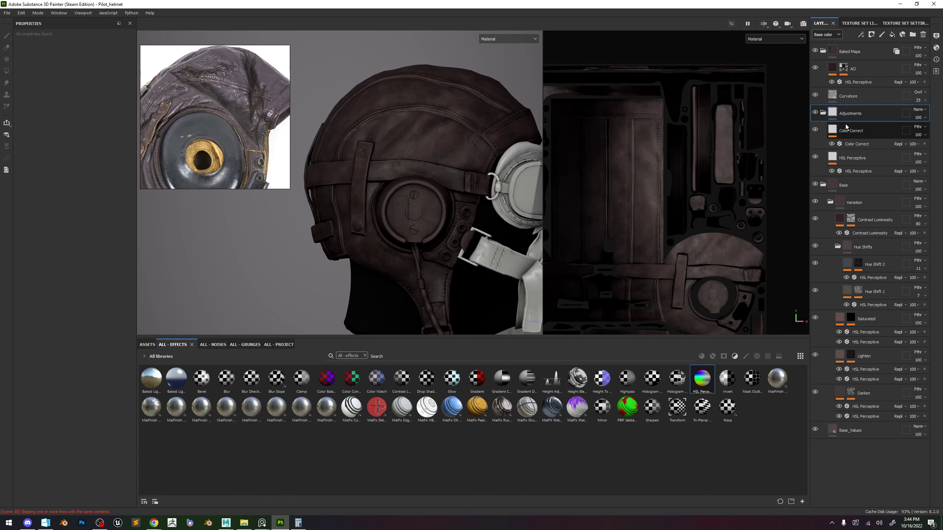
# Set the Adjustments folder's blend mode to Passthrough and its HSL Perceptive lightness to about 0.559.
pyautogui.click(852, 171)
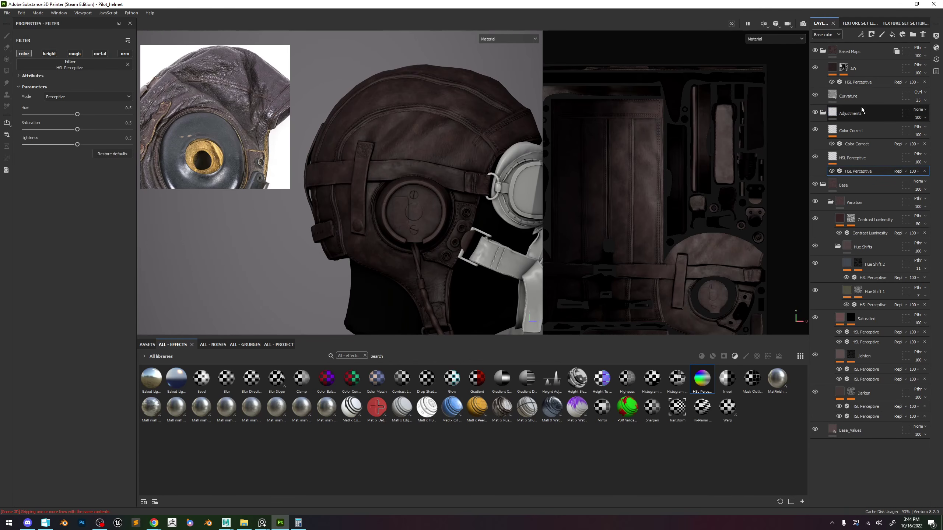
pyautogui.click(918, 109)
pyautogui.click(917, 123)
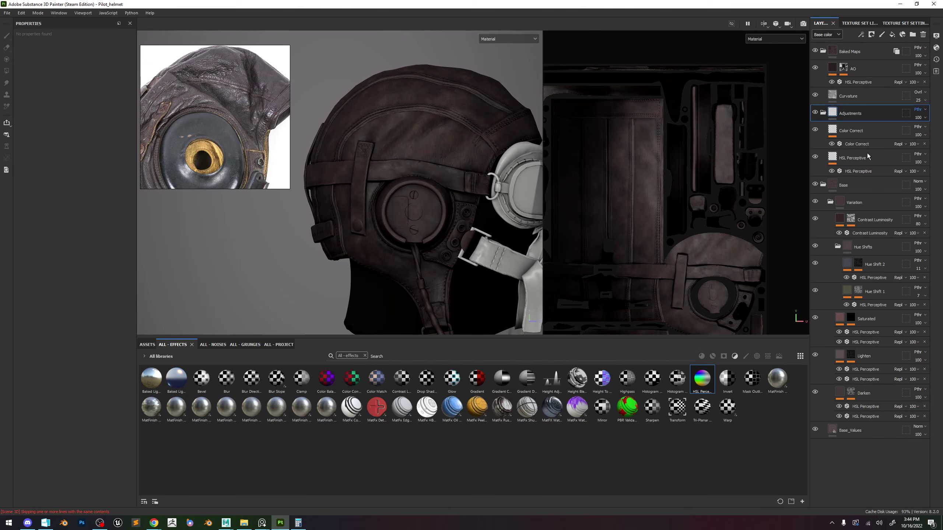
pyautogui.click(861, 172)
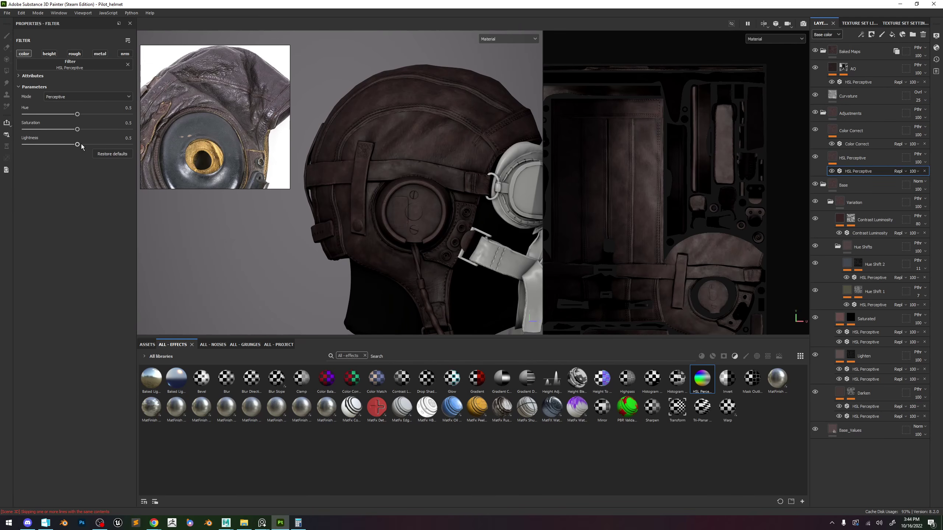
pyautogui.moveTo(82, 146); pyautogui.dragTo(83, 146)
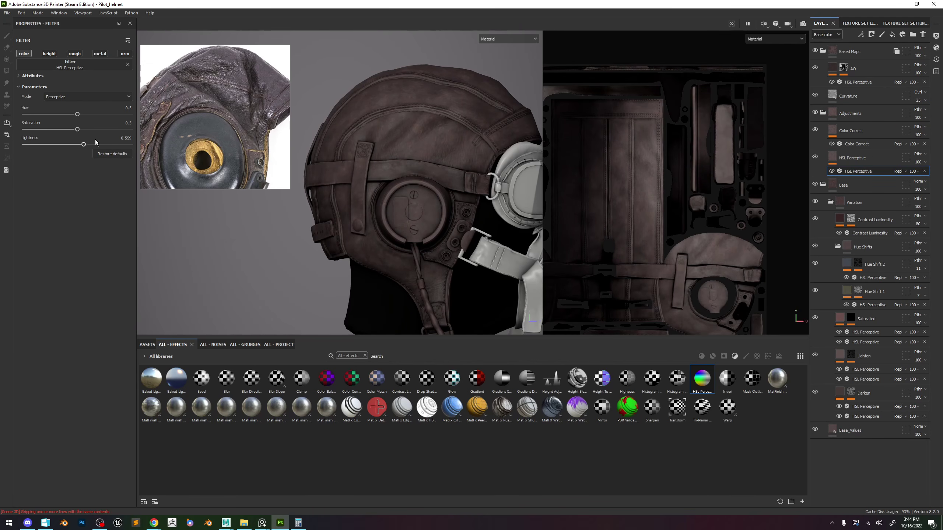
# Set the opacity of the Contrast Luminosity layer in the Variation folder to 92.
pyautogui.keyDown('alt'); pyautogui.moveTo(457, 128); pyautogui.dragTo(461, 148); pyautogui.keyUp('alt')
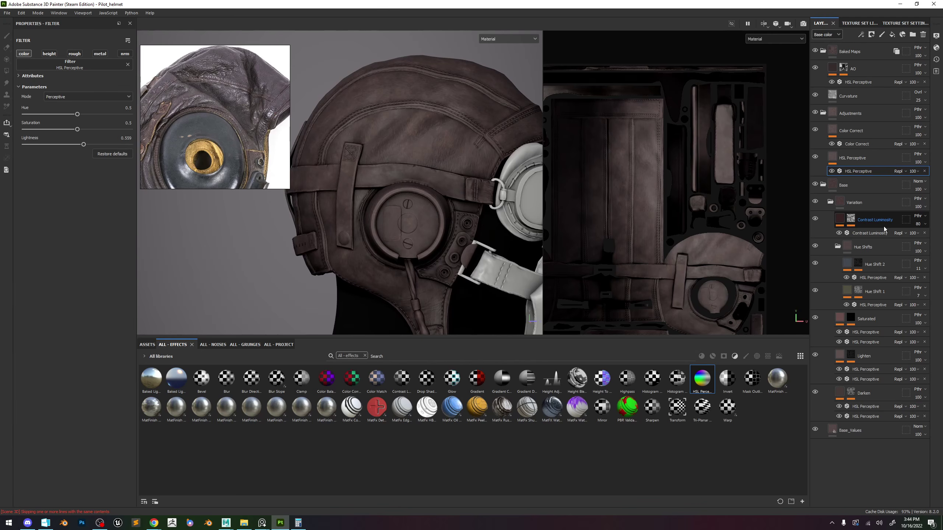
pyautogui.click(920, 224)
pyautogui.moveTo(933, 238); pyautogui.dragTo(936, 238)
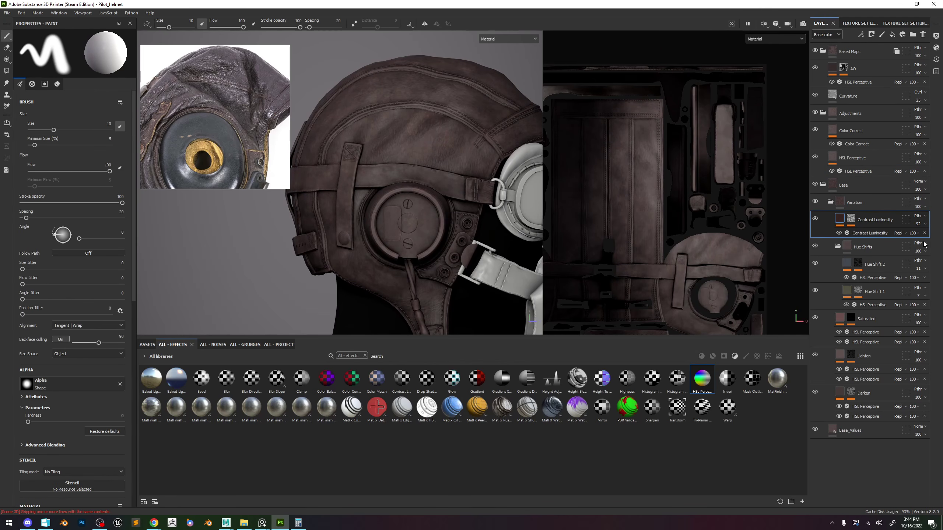
# Set the opacity of the Hue Shift 1 and Hue Shift 2 layers to 58 each.
pyautogui.click(899, 262)
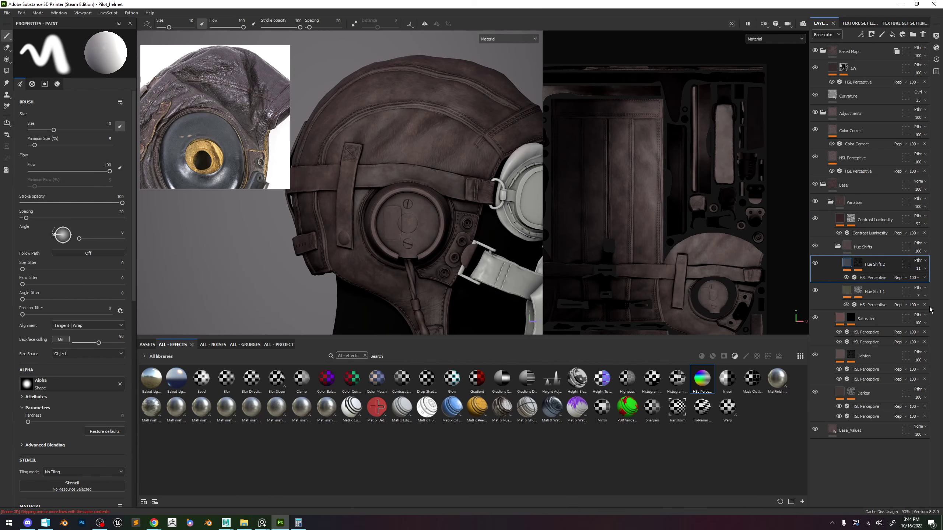
pyautogui.click(918, 296)
pyautogui.moveTo(910, 309); pyautogui.dragTo(923, 282)
pyautogui.click(917, 268)
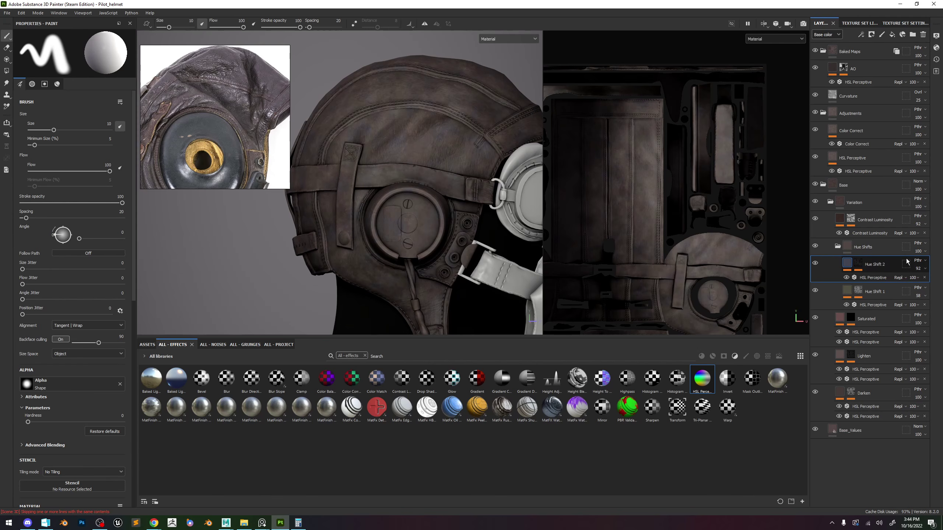
pyautogui.click(918, 269)
pyautogui.moveTo(921, 282); pyautogui.dragTo(926, 282)
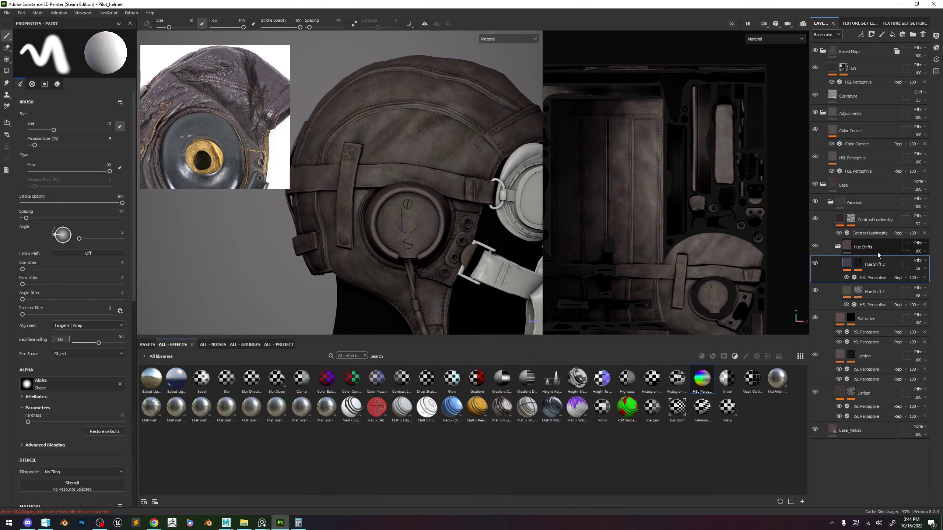
# Set the Hue Shifts folder's opacity to 29, comparing the tint in base color and material display.
pyautogui.click(865, 247)
pyautogui.click(918, 251)
pyautogui.moveTo(926, 265); pyautogui.dragTo(921, 270)
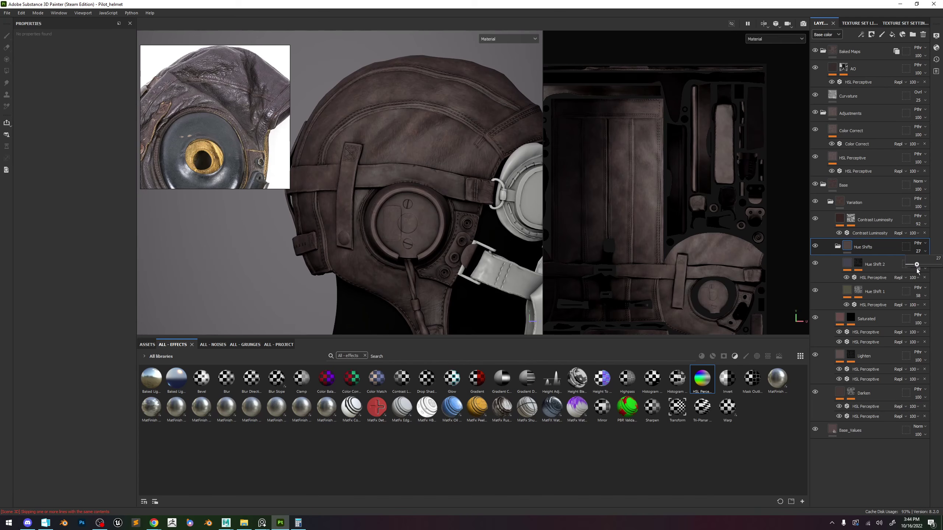
pyautogui.moveTo(917, 268); pyautogui.dragTo(915, 268)
pyautogui.click(815, 247)
pyautogui.scroll(5, 468, 170)
pyautogui.press('c')
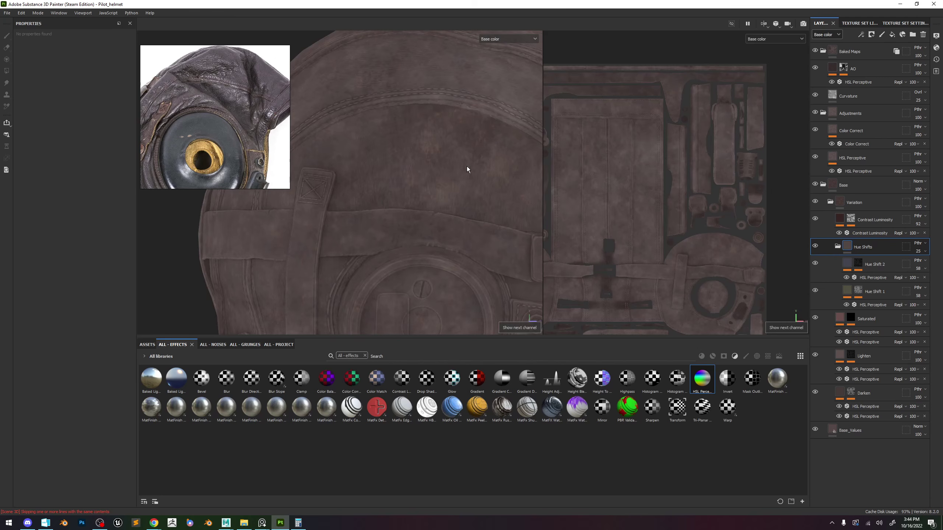
pyautogui.click(919, 252)
pyautogui.moveTo(921, 265)
pyautogui.mouseDown()
pyautogui.moveTo(930, 267)
pyautogui.moveTo(921, 267)
pyautogui.mouseUp()
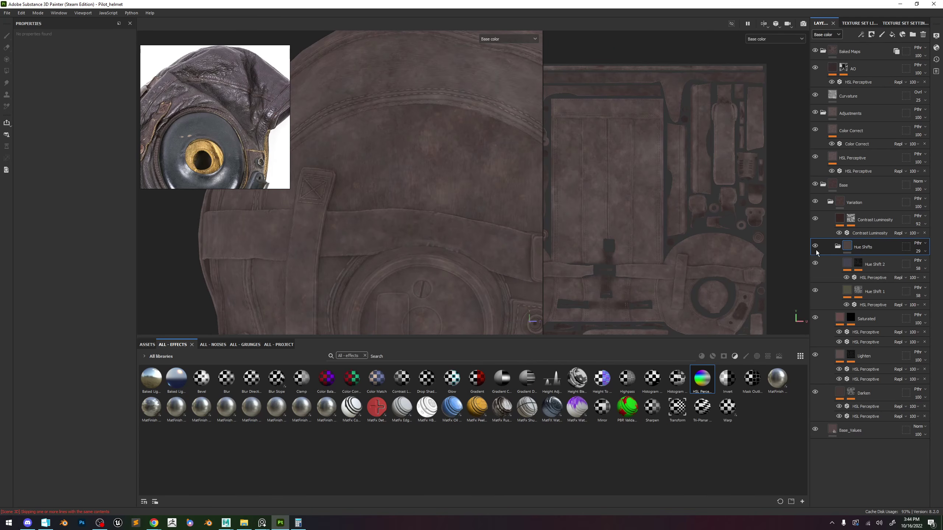
pyautogui.keyDown('alt'); pyautogui.moveTo(379, 174); pyautogui.dragTo(297, 11, button='right'); pyautogui.keyUp('alt')
pyautogui.keyDown('alt'); pyautogui.moveTo(397, 114); pyautogui.dragTo(426, 184, button='right'); pyautogui.keyUp('alt')
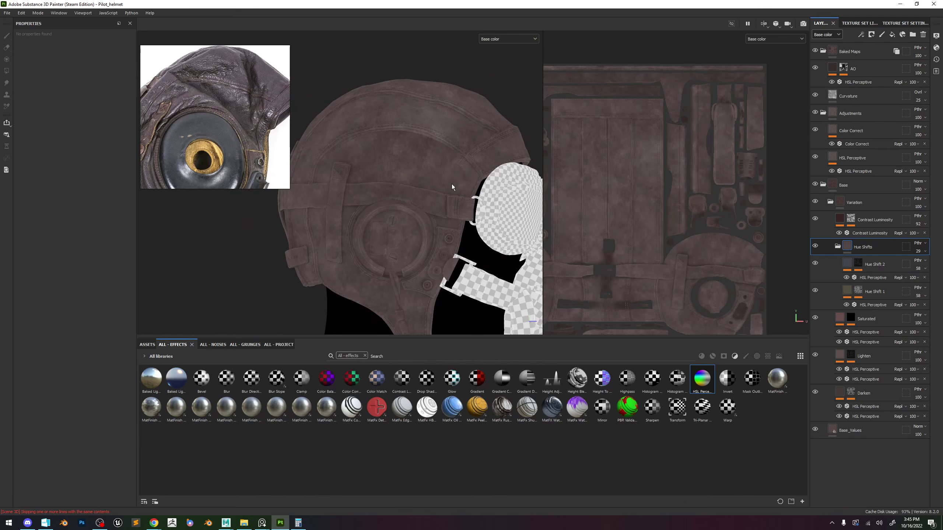
pyautogui.press('m')
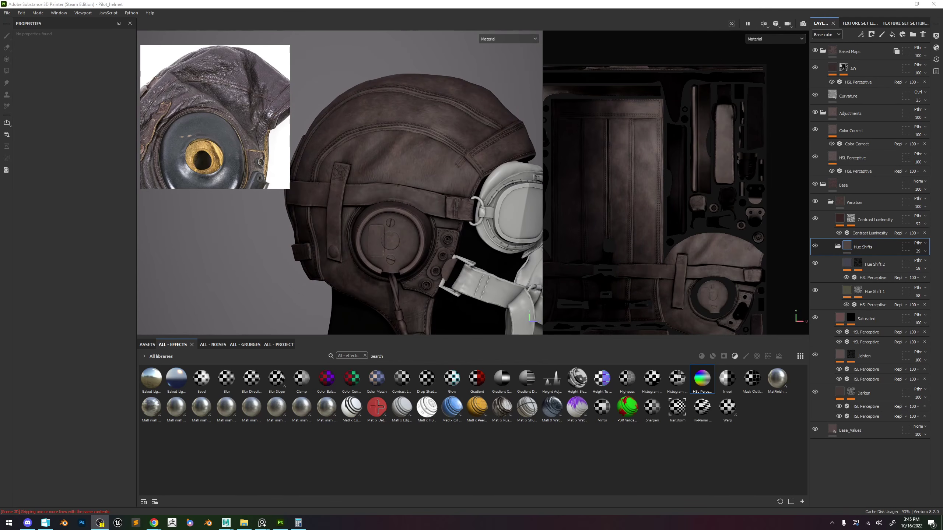
# Collapse the Hue Shifts folder and examine the Contrast Luminosity layer's mask on the helmet, returning to base color display.
pyautogui.click(838, 246)
pyautogui.click(843, 221)
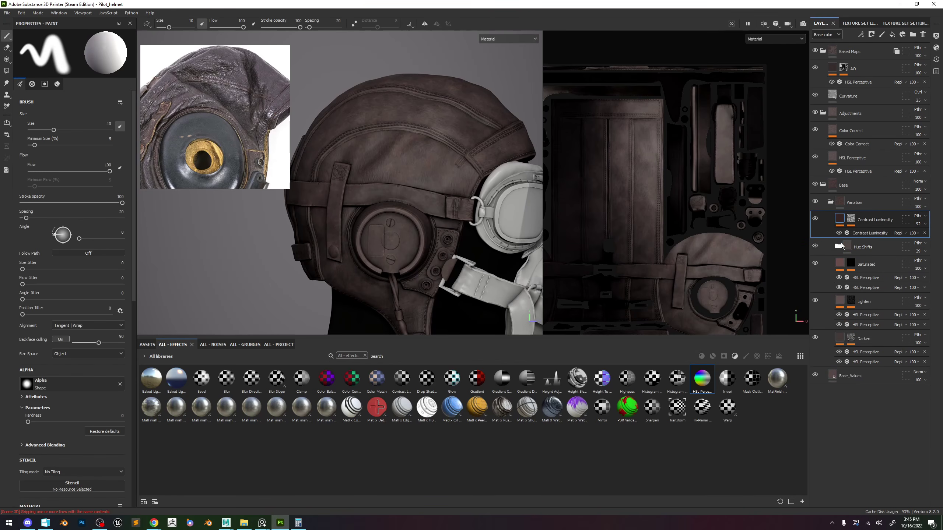
pyautogui.click(851, 220)
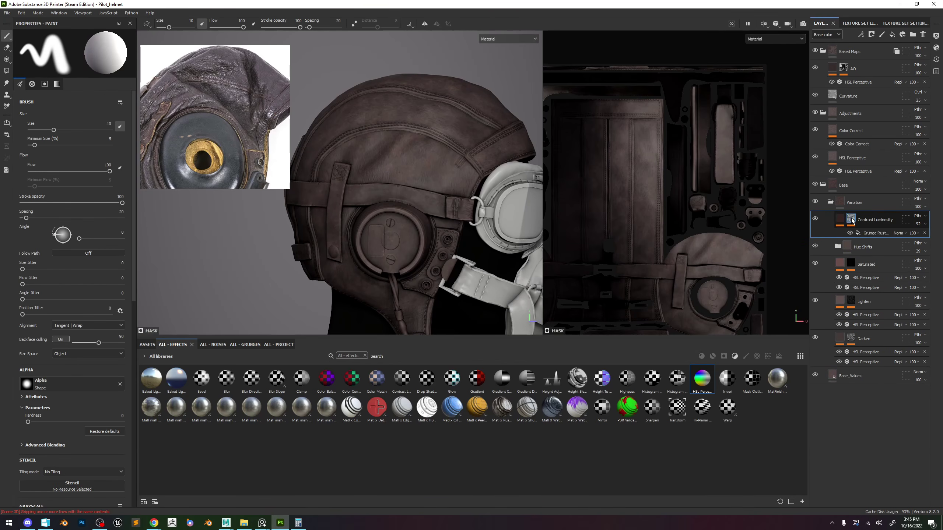
pyautogui.keyDown('alt'); pyautogui.click(851, 220); pyautogui.keyUp('alt')
pyautogui.keyDown('alt'); pyautogui.moveTo(392, 143); pyautogui.dragTo(557, 176); pyautogui.keyUp('alt')
pyautogui.keyDown('alt'); pyautogui.moveTo(483, 178); pyautogui.dragTo(429, 201); pyautogui.keyUp('alt')
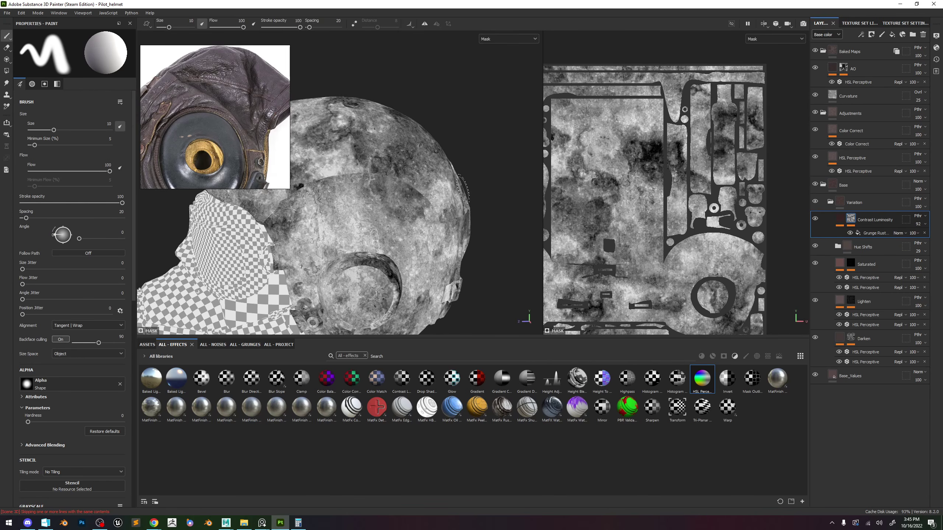
pyautogui.press('m')
pyautogui.press('c')
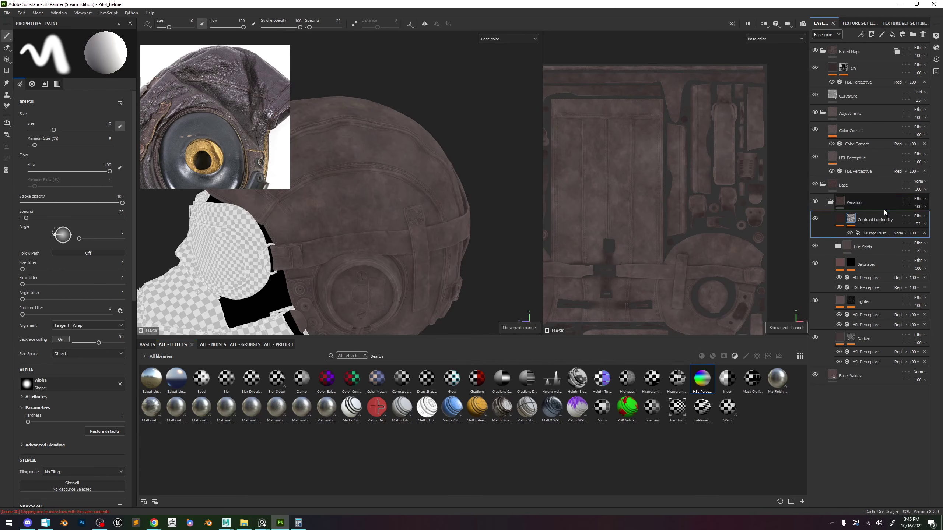
# Try a different balance on the Contrast Luminosity mask's Grunge Rust Fine fill, then undo it.
pyautogui.click(870, 233)
pyautogui.moveTo(72, 158)
pyautogui.mouseDown()
pyautogui.moveTo(93, 159)
pyautogui.moveTo(82, 167)
pyautogui.mouseUp()
pyautogui.hotkey('ctrl', 'z')
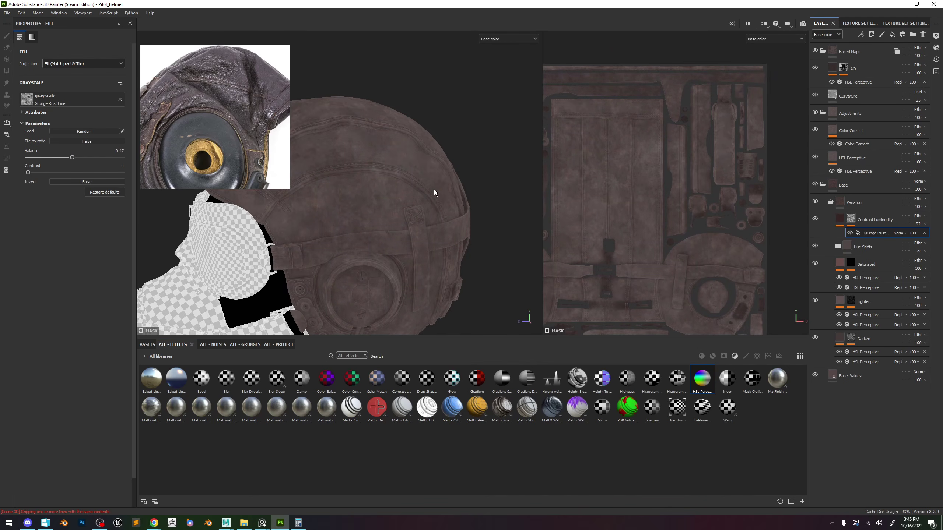
# Compare the helmet with and without the Contrast Luminosity layer, checking it in base color and lit material display.
pyautogui.keyDown('alt'); pyautogui.moveTo(459, 191); pyautogui.dragTo(264, 200); pyautogui.keyUp('alt')
pyautogui.keyDown('alt'); pyautogui.moveTo(531, 215); pyautogui.dragTo(452, 218, button='middle'); pyautogui.keyUp('alt')
pyautogui.keyDown('alt'); pyautogui.moveTo(452, 218); pyautogui.dragTo(520, 210); pyautogui.keyUp('alt')
pyautogui.click(816, 218)
pyautogui.click(816, 218)
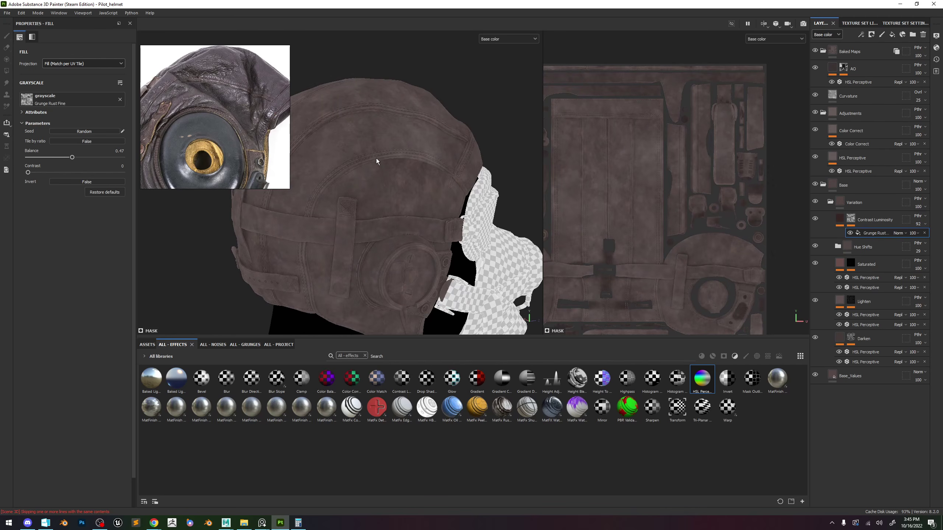
pyautogui.keyDown('alt'); pyautogui.moveTo(377, 160); pyautogui.dragTo(430, 181); pyautogui.keyUp('alt')
pyautogui.press('m')
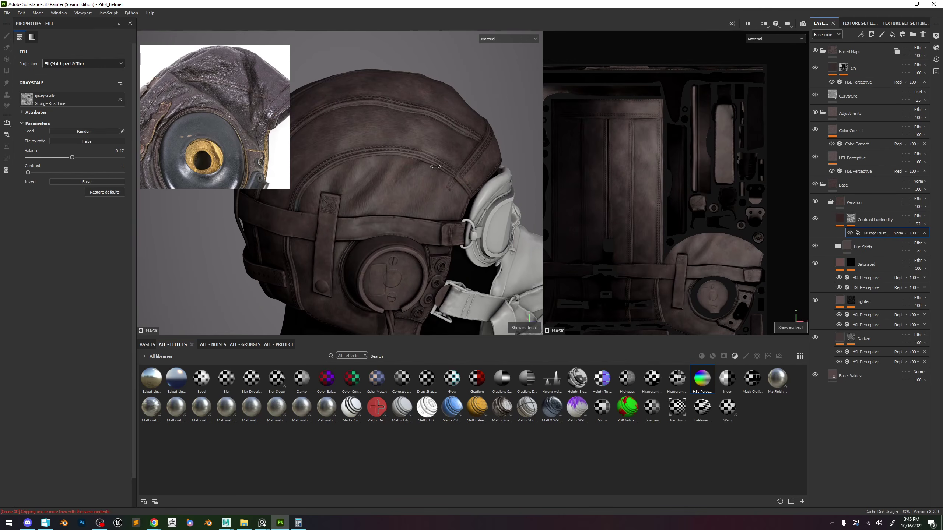
pyautogui.keyDown('shift'); pyautogui.moveTo(430, 181); pyautogui.dragTo(469, 165, button='right'); pyautogui.keyUp('shift')
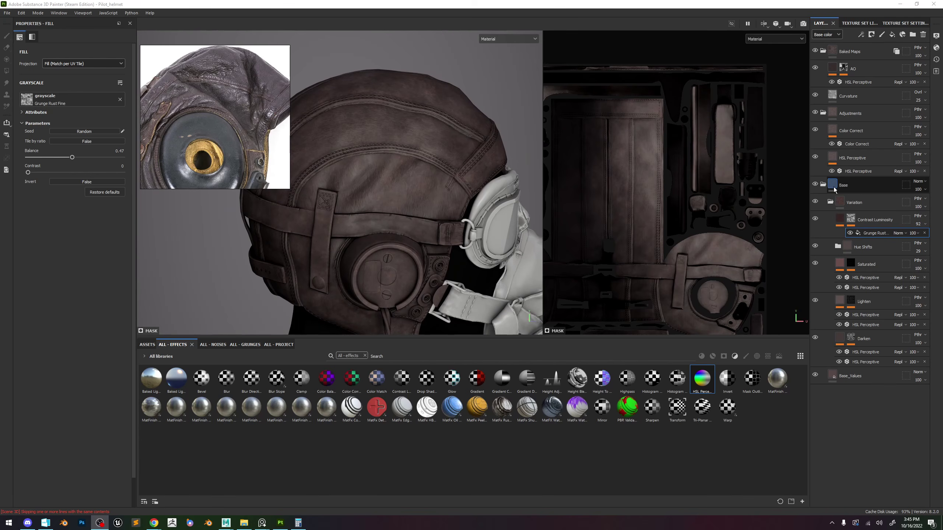
# Collapse the Base folder and set the Color Correct filter's midtones to contrast 0.28, luminosity -0.05 and saturation 0.5.
pyautogui.click(823, 185)
pyautogui.click(859, 143)
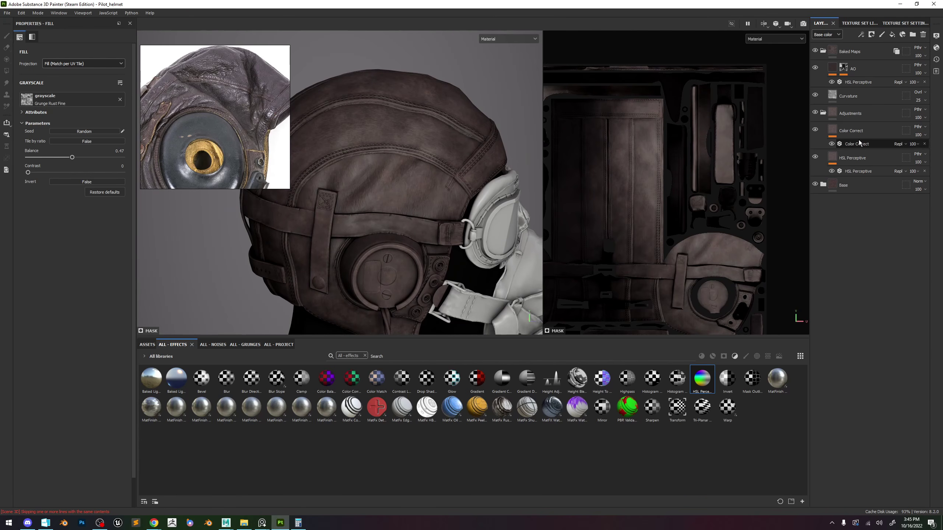
pyautogui.press('c')
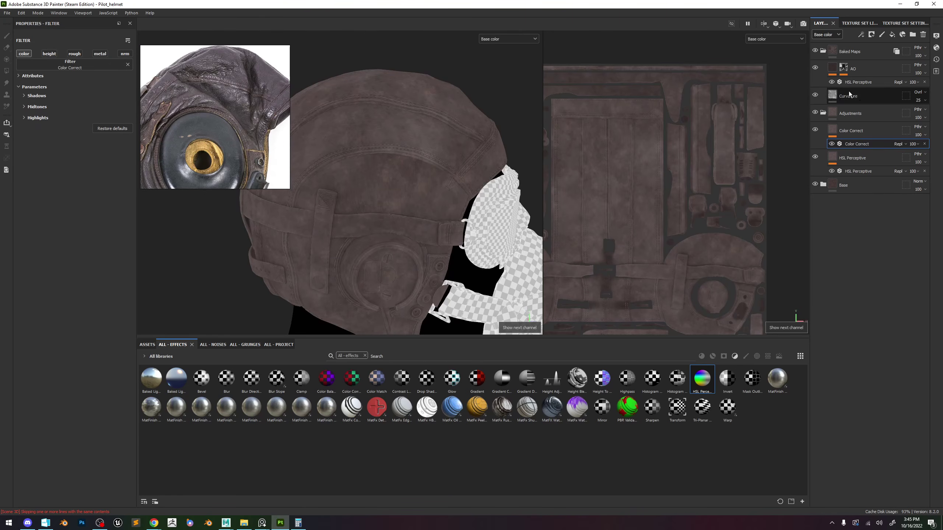
pyautogui.click(30, 107)
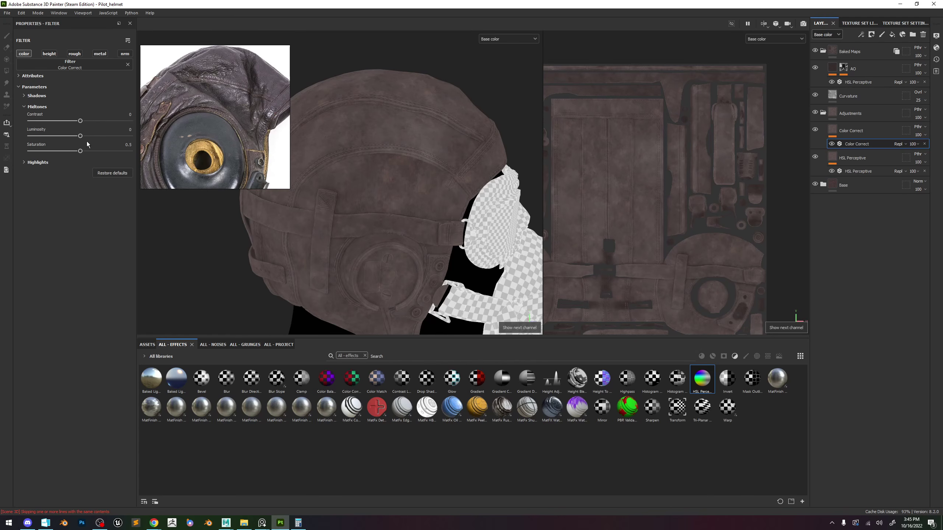
pyautogui.moveTo(91, 123); pyautogui.dragTo(95, 122)
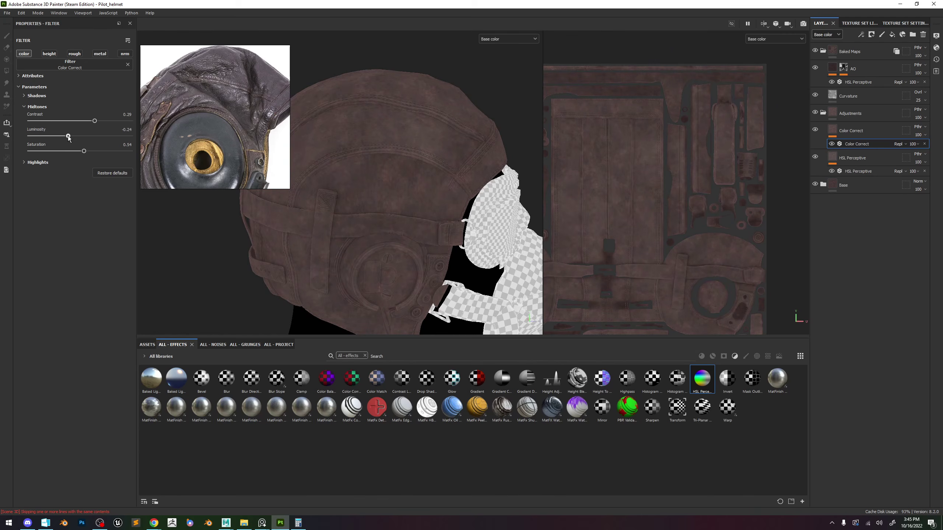
pyautogui.moveTo(80, 138)
pyautogui.mouseDown()
pyautogui.moveTo(80, 151)
pyautogui.moveTo(86, 141)
pyautogui.moveTo(75, 124)
pyautogui.moveTo(84, 125)
pyautogui.moveTo(77, 140)
pyautogui.mouseUp()
# Set Color Correct highlights to contrast 0.31, luminosity 0.02, and shadows to contrast about 0.23, luminosity 0.08, saturation 0.47.
pyautogui.click(37, 162)
pyautogui.click(36, 95)
pyautogui.press('m')
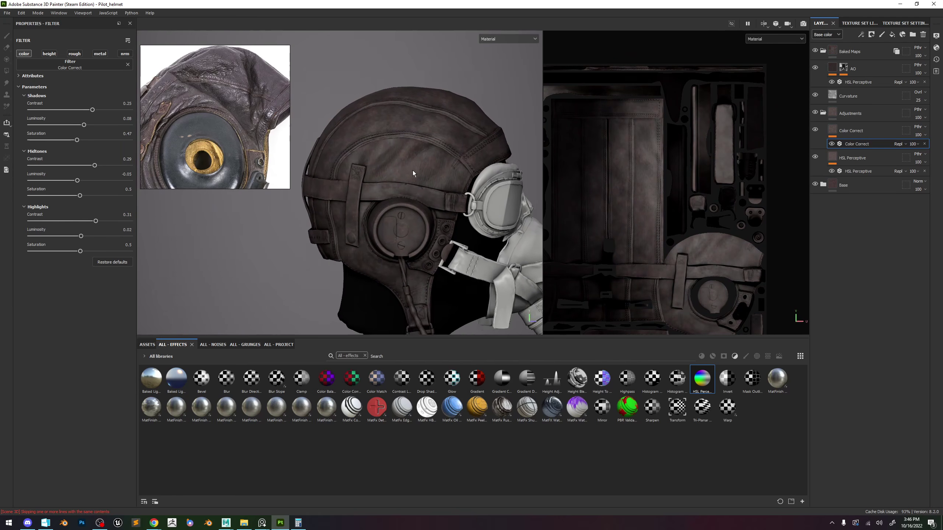
pyautogui.press('c')
pyautogui.press('m')
# Reposition and enlarge the reference photo window so the whole leather cap is visible beside the model.
pyautogui.moveTo(252, 112); pyautogui.dragTo(399, 190, button='right')
pyautogui.moveTo(436, 186); pyautogui.dragTo(365, 185)
pyautogui.moveTo(352, 182); pyautogui.dragTo(291, 151, button='right')
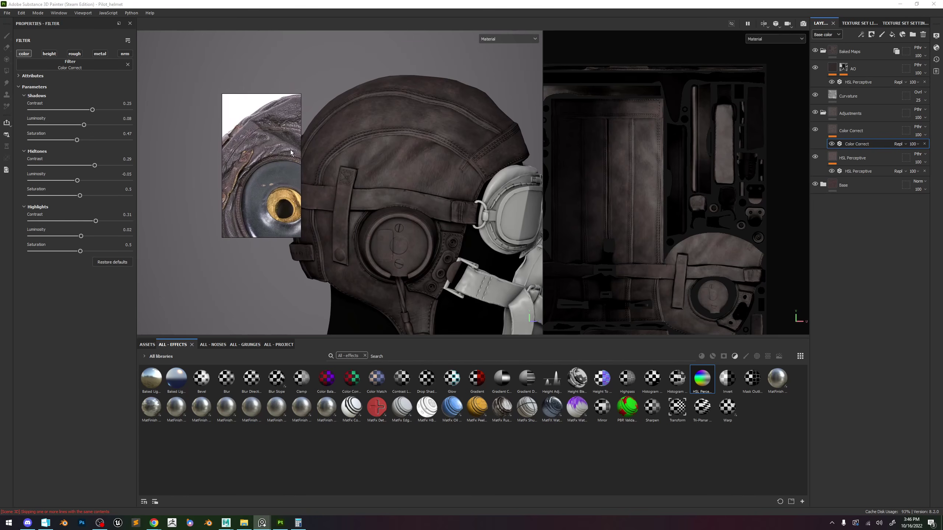
pyautogui.moveTo(223, 95); pyautogui.dragTo(157, 72)
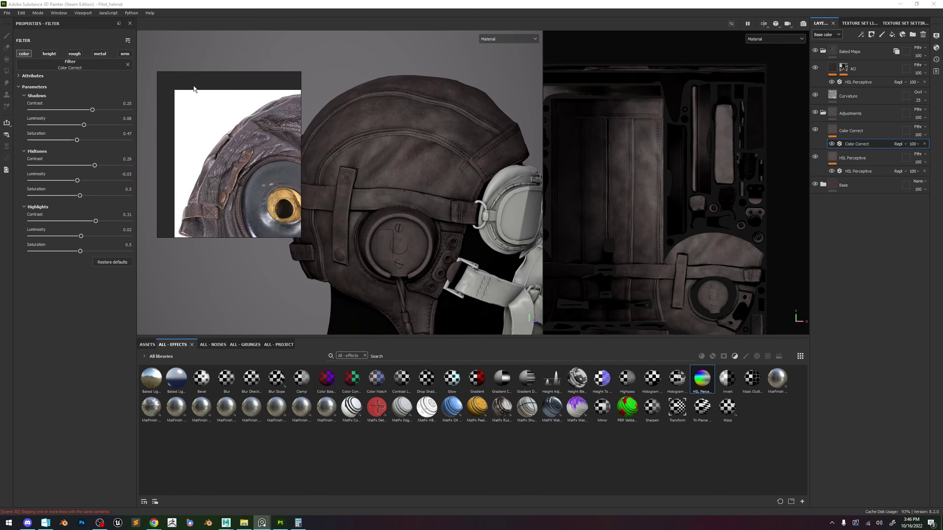
pyautogui.scroll(-2, 195, 89)
pyautogui.scroll(3, 396, 142)
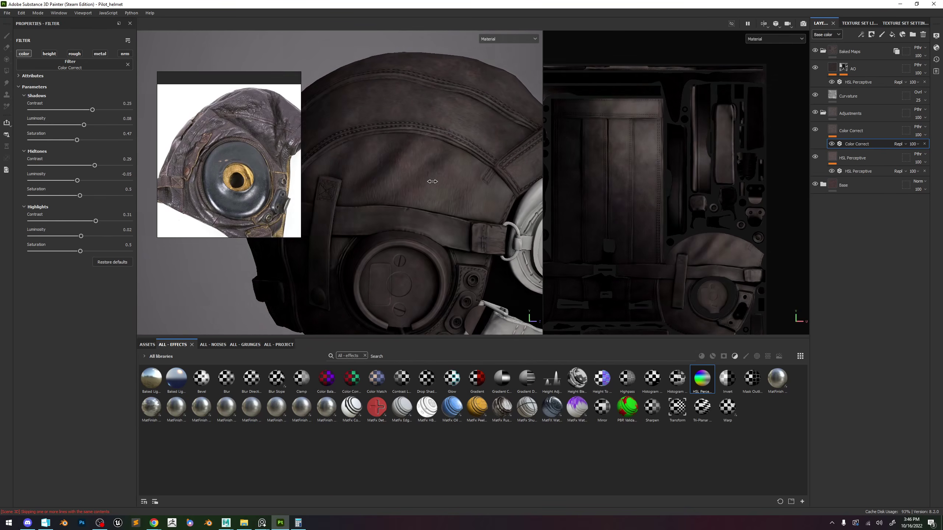
# Compare the leather with and without the Adjustments folder, moving the reference photo clear of the helmet.
pyautogui.click(815, 114)
pyautogui.click(815, 113)
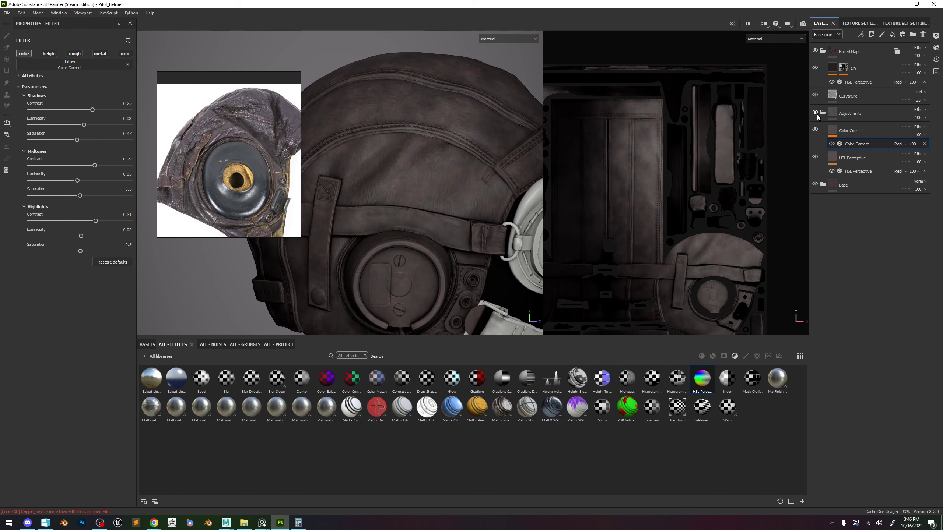
pyautogui.click(815, 113)
pyautogui.click(815, 113)
pyautogui.moveTo(265, 183); pyautogui.dragTo(227, 136)
pyautogui.scroll(-3, 415, 142)
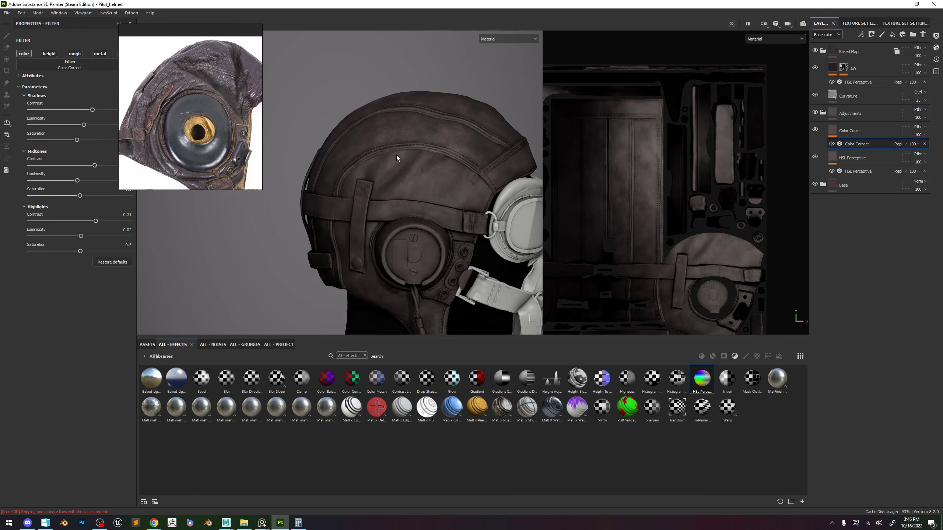
pyautogui.keyDown('shift'); pyautogui.moveTo(415, 143); pyautogui.dragTo(472, 144, button='right'); pyautogui.keyUp('shift')
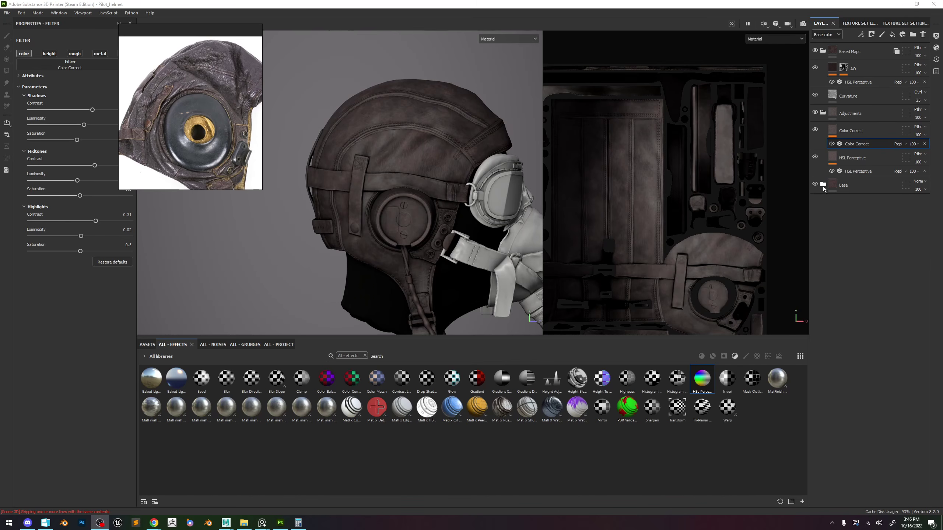
# Expand the Base folder and rename its Variation folder as Variations.
pyautogui.click(823, 185)
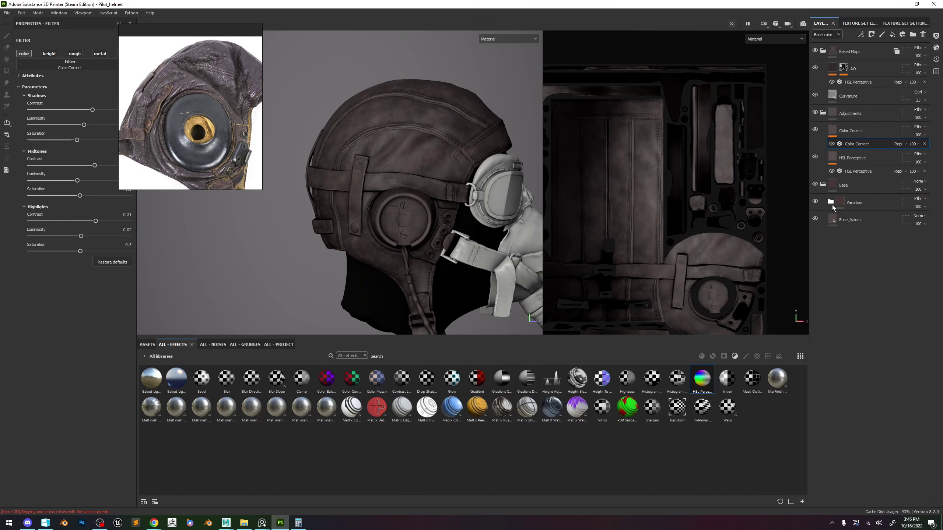
pyautogui.doubleClick(855, 203)
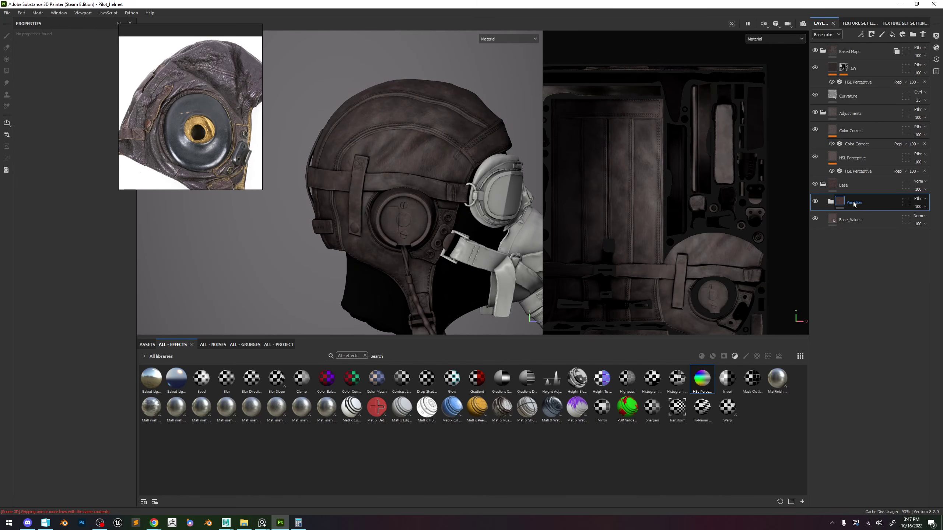
pyautogui.write('s')
pyautogui.press('Return')
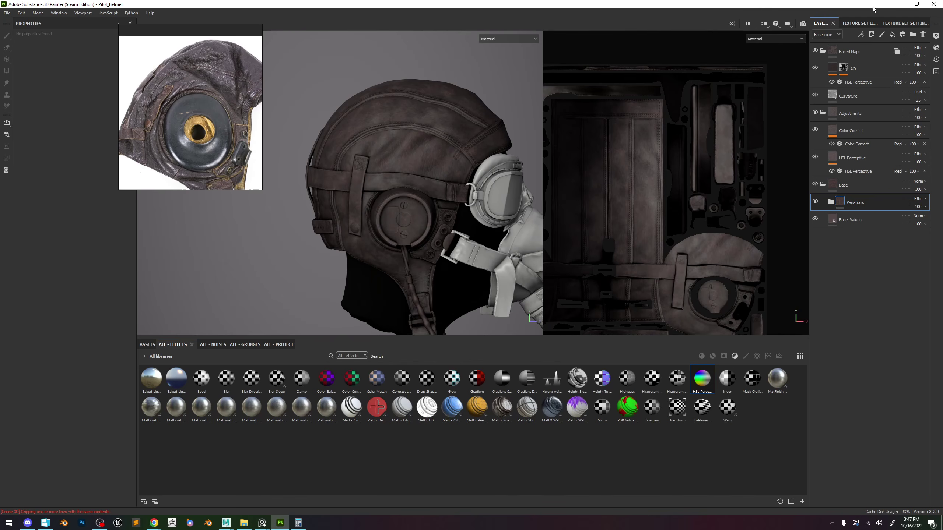
# Add a fill layer above the Variations folder and group it into a folder named Details.
pyautogui.click(892, 35)
pyautogui.hotkey('ctrl', 'g')
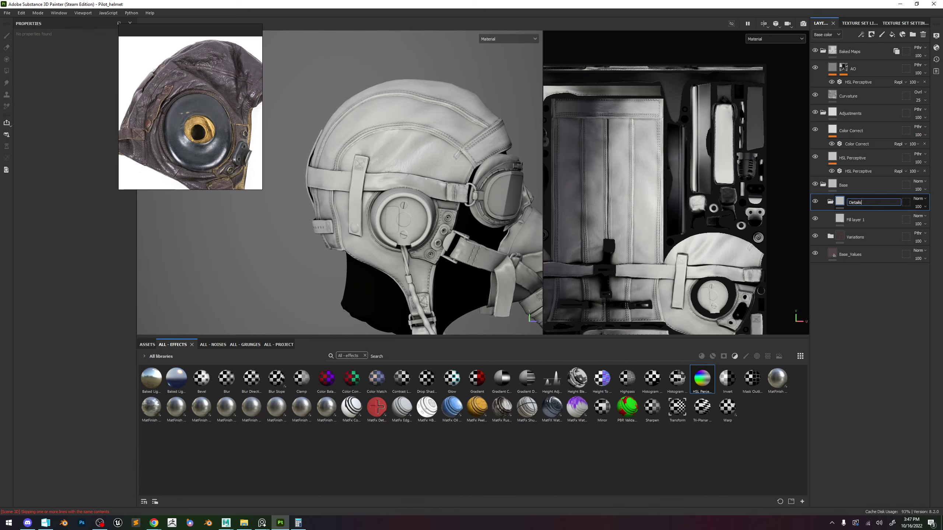
pyautogui.press('Return')
# Give the Details folder a black mask and add a fill named Detail Mask to that mask.
pyautogui.rightClick(854, 202)
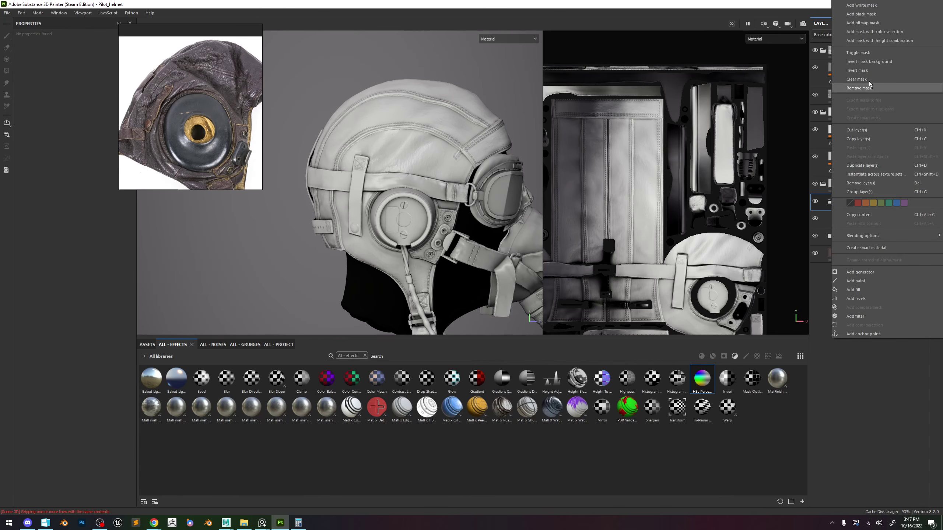
pyautogui.click(861, 14)
pyautogui.click(861, 34)
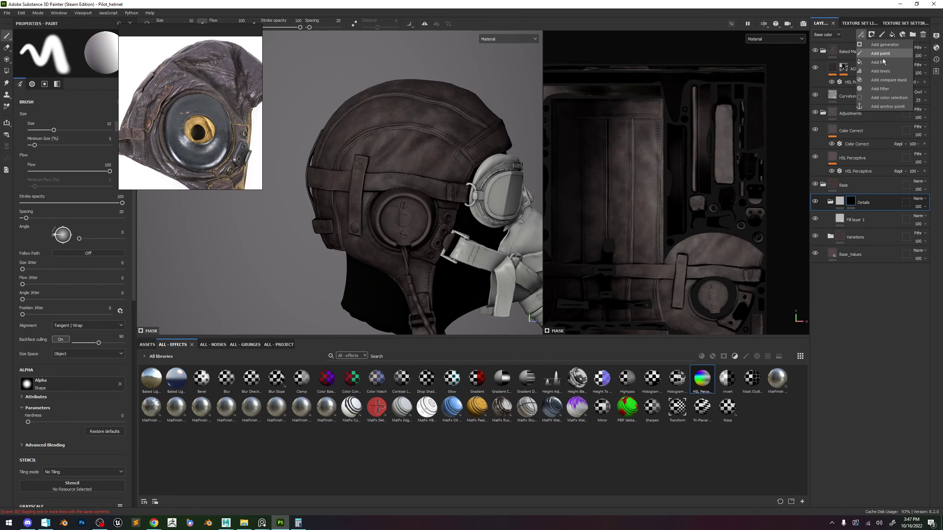
pyautogui.click(869, 62)
pyautogui.doubleClick(866, 215)
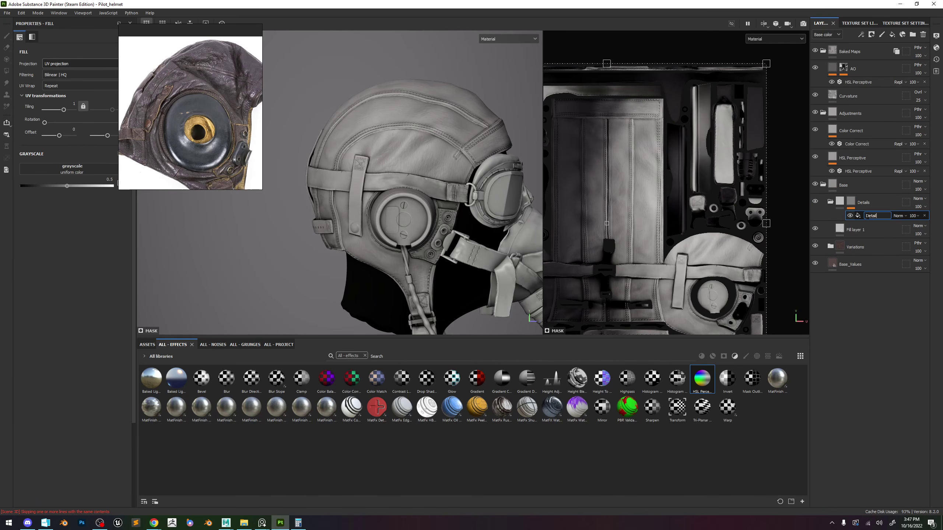
pyautogui.write('Detail Mask')
pyautogui.press('Return')
# Clear the helmet search from the project asset tab and close that tab.
pyautogui.click(268, 345)
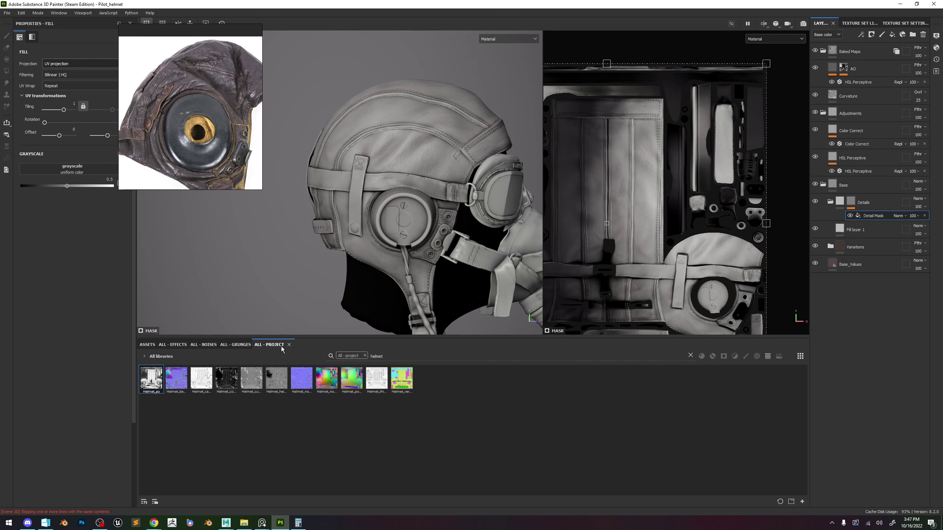
pyautogui.click(365, 356)
pyautogui.click(681, 356)
pyautogui.click(691, 356)
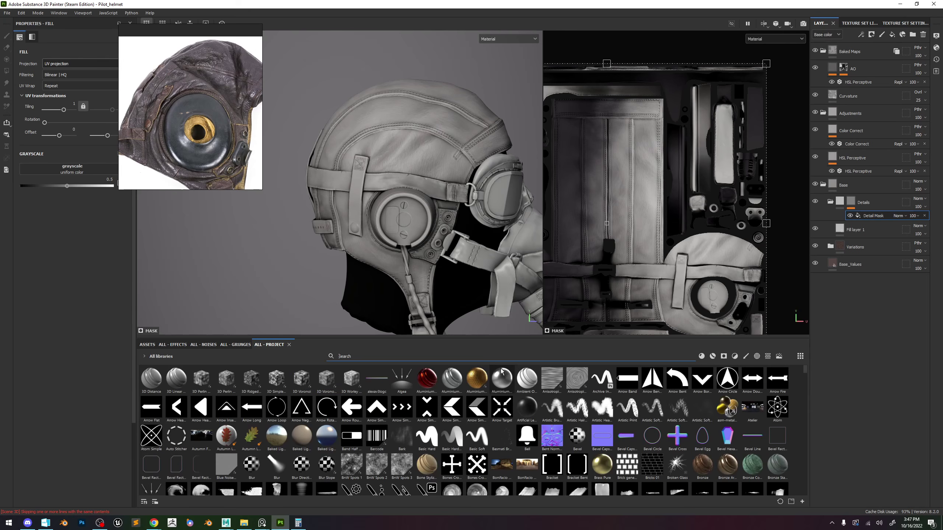
pyautogui.click(241, 345)
pyautogui.click(273, 345)
pyautogui.click(289, 345)
# Fill the Detail Mask with the leather_xyz_bump texture from the project assets.
pyautogui.click(147, 345)
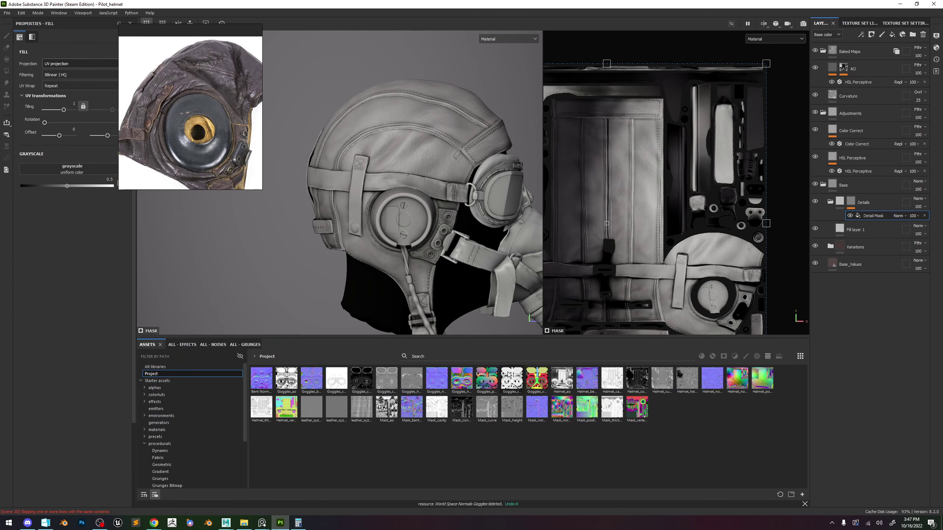
pyautogui.scroll(3, 436, 243)
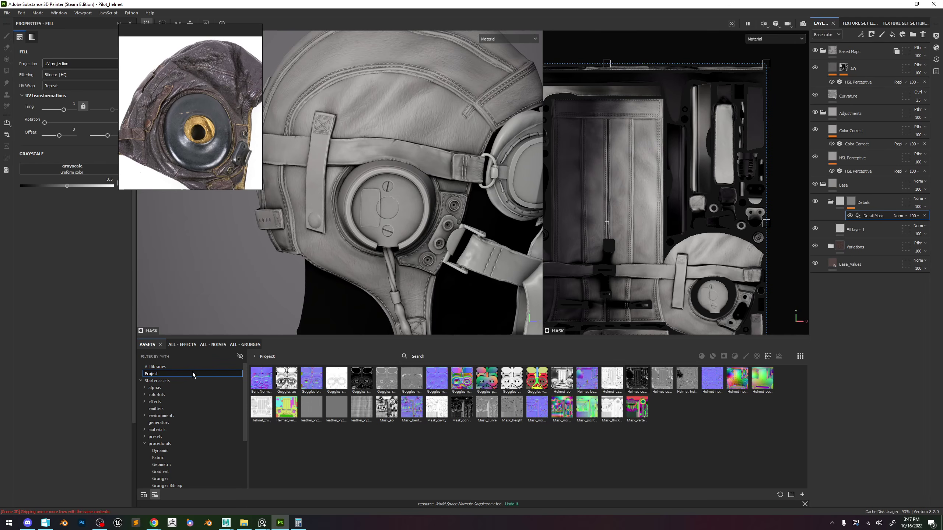
pyautogui.click(163, 381)
pyautogui.click(158, 374)
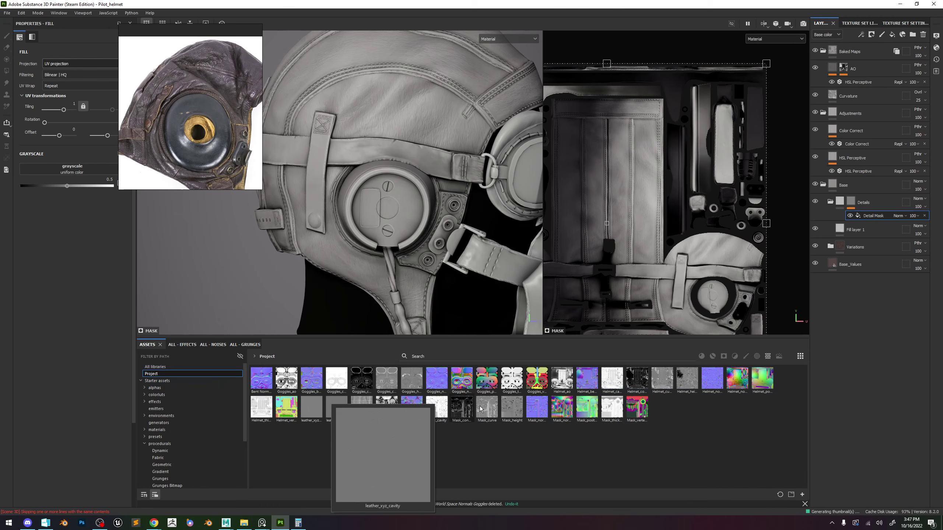
pyautogui.moveTo(326, 404)
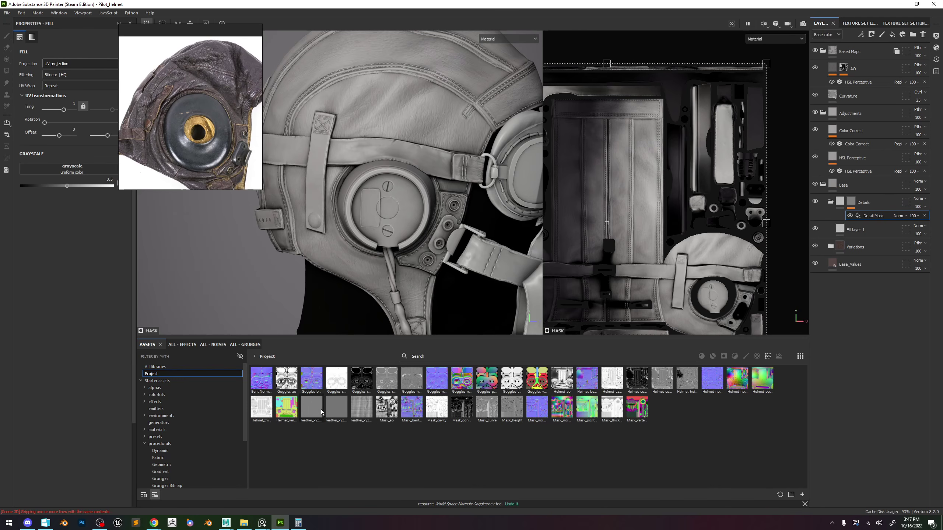
pyautogui.moveTo(68, 168); pyautogui.dragTo(68, 169)
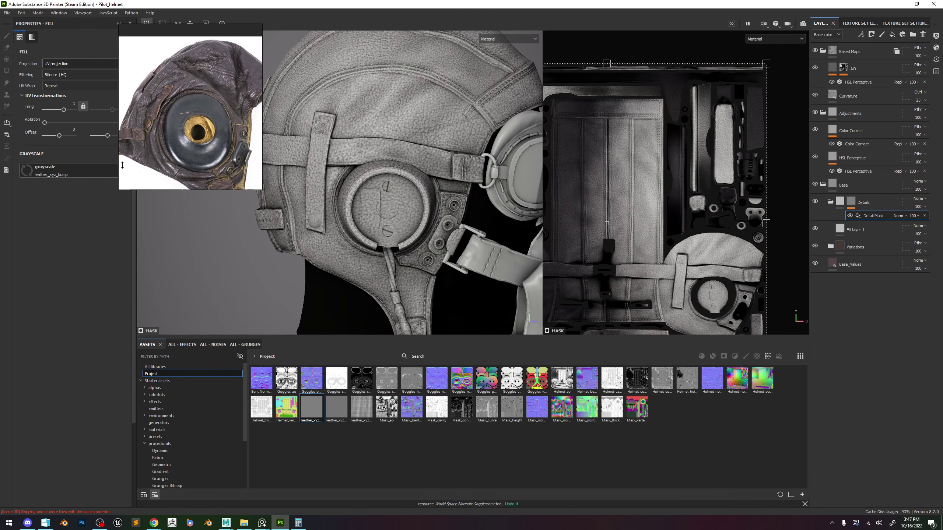
pyautogui.scroll(-5, 393, 128)
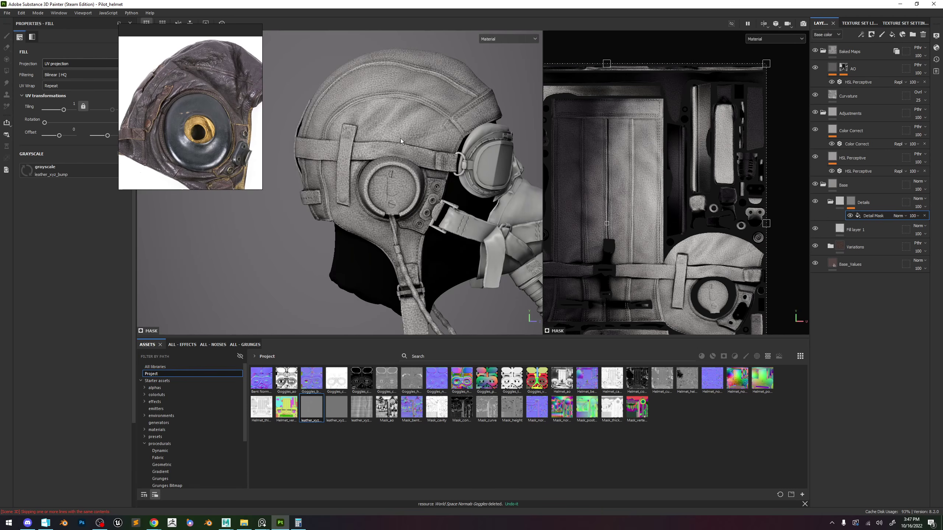
pyautogui.scroll(8, 418, 101)
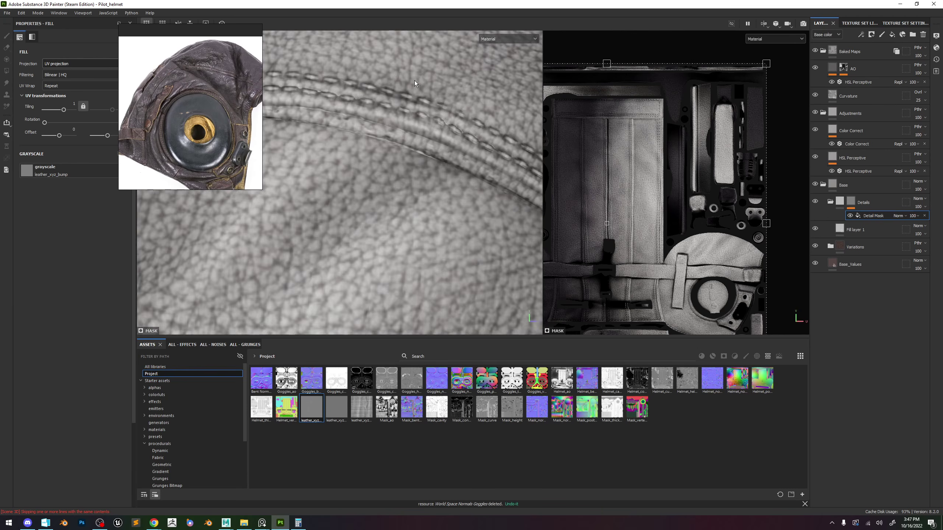
# Move the reference photo clear of the fill properties and shrink its window.
pyautogui.moveTo(198, 94); pyautogui.dragTo(260, 163)
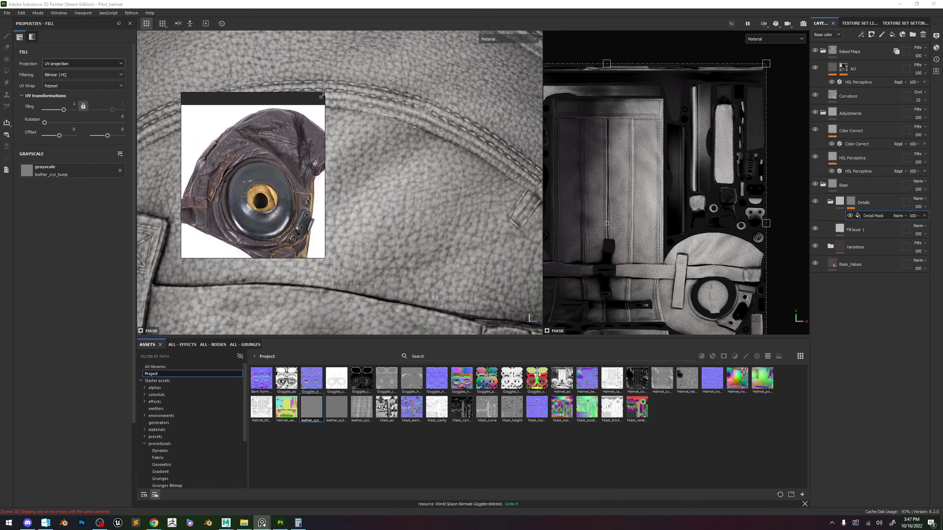
pyautogui.moveTo(323, 95); pyautogui.dragTo(244, 182)
pyautogui.click(64, 64)
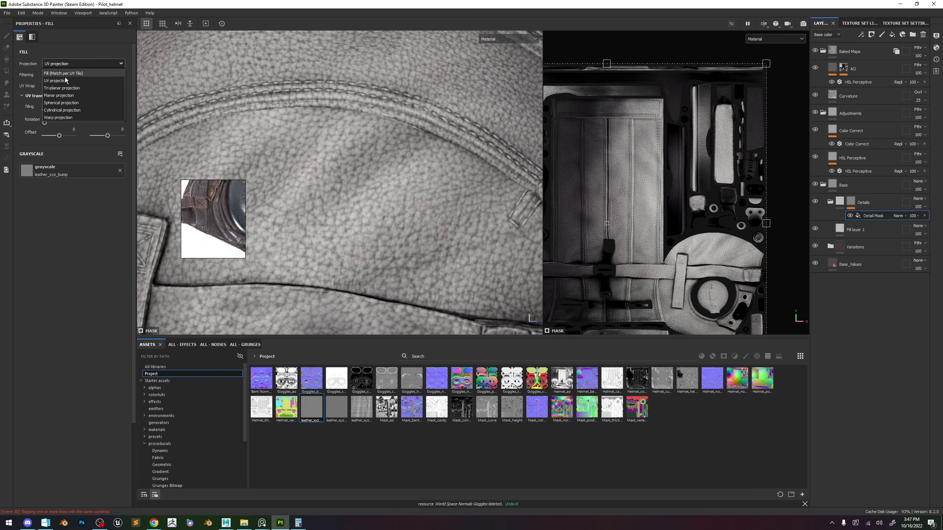
pyautogui.scroll(-3, 419, 144)
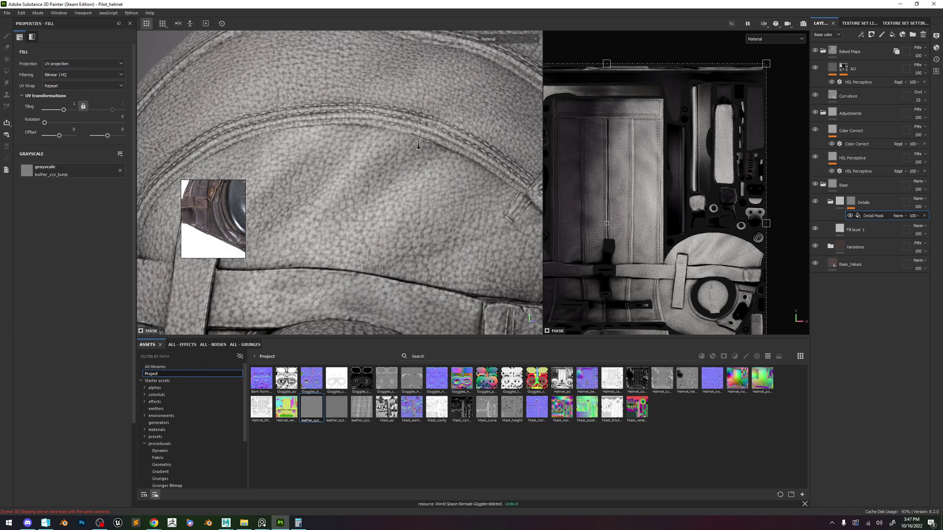
# Examine the leather grain on the helmet in the base color channel and return to the material view.
pyautogui.press('c')
pyautogui.scroll(-2, 427, 150)
pyautogui.keyDown('alt'); pyautogui.moveTo(422, 135); pyautogui.dragTo(403, 195); pyautogui.keyUp('alt')
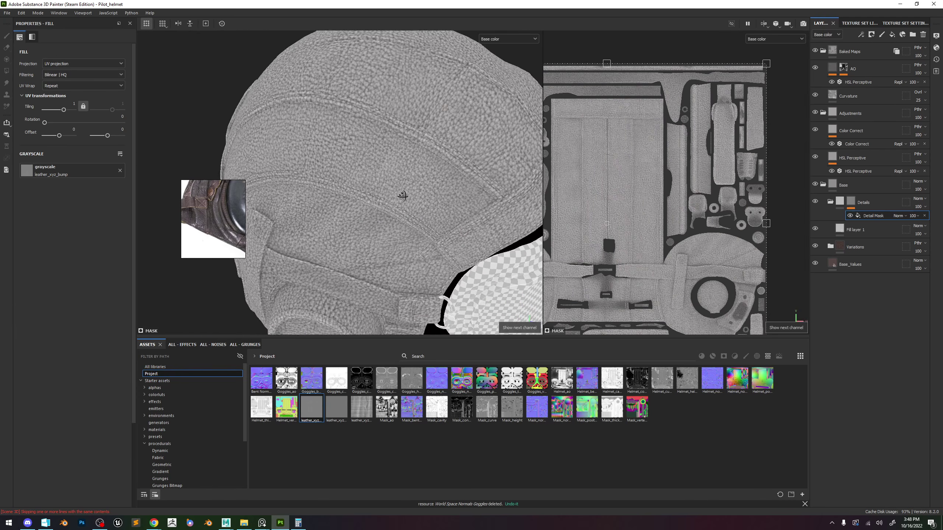
pyautogui.keyDown('alt'); pyautogui.moveTo(403, 196); pyautogui.dragTo(333, 120, button='right'); pyautogui.keyUp('alt')
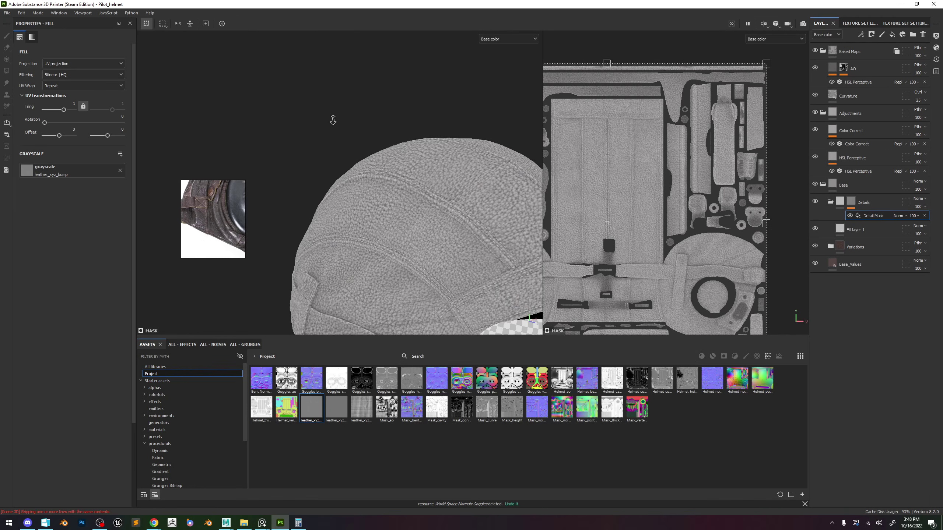
pyautogui.keyDown('alt'); pyautogui.moveTo(442, 253); pyautogui.dragTo(399, 151, button='middle'); pyautogui.keyUp('alt')
pyautogui.moveTo(409, 167)
pyautogui.keyDown('alt'); pyautogui.mouseDown()
pyautogui.moveTo(438, 165)
pyautogui.moveTo(413, 164)
pyautogui.moveTo(417, 152)
pyautogui.mouseUp(); pyautogui.keyUp('alt')
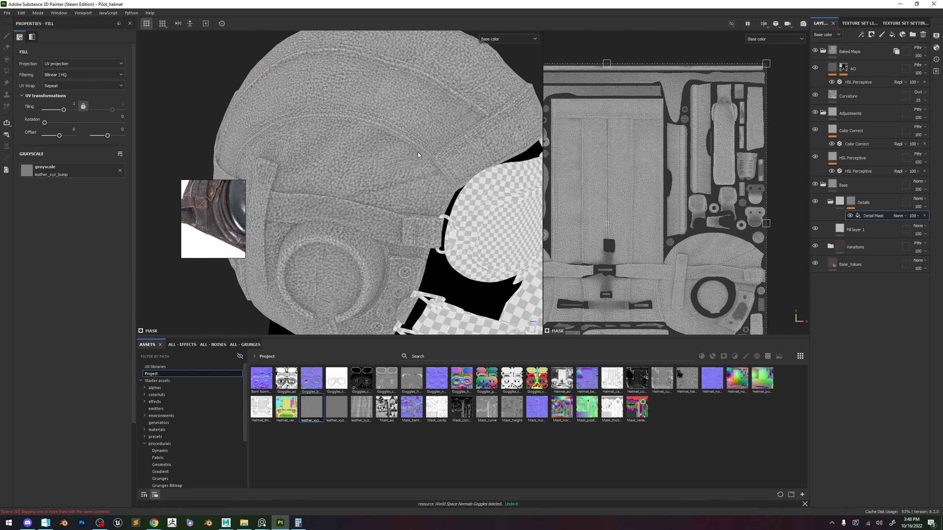
pyautogui.press('m')
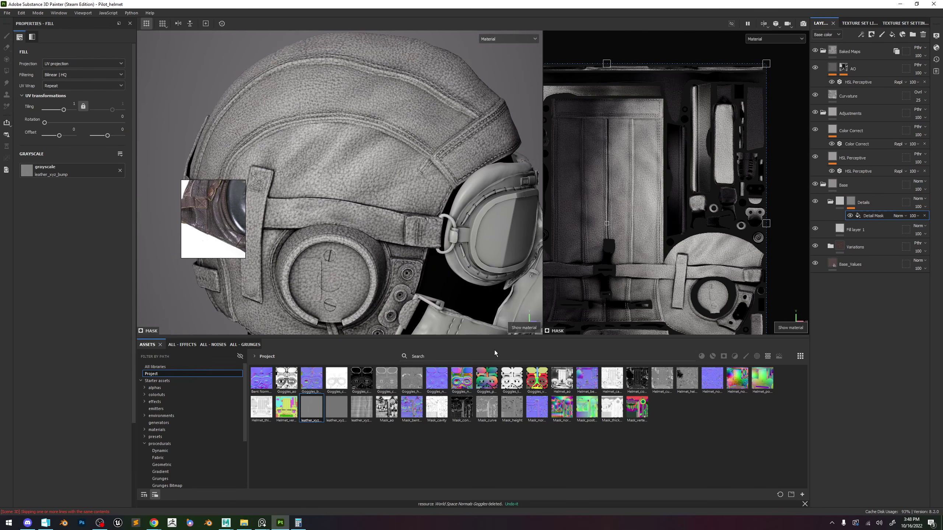
# Try leather_xyz_cavity and the neighbouring leather texture as the Detail Mask's fill and compare their grain.
pyautogui.moveTo(103, 199); pyautogui.dragTo(84, 168)
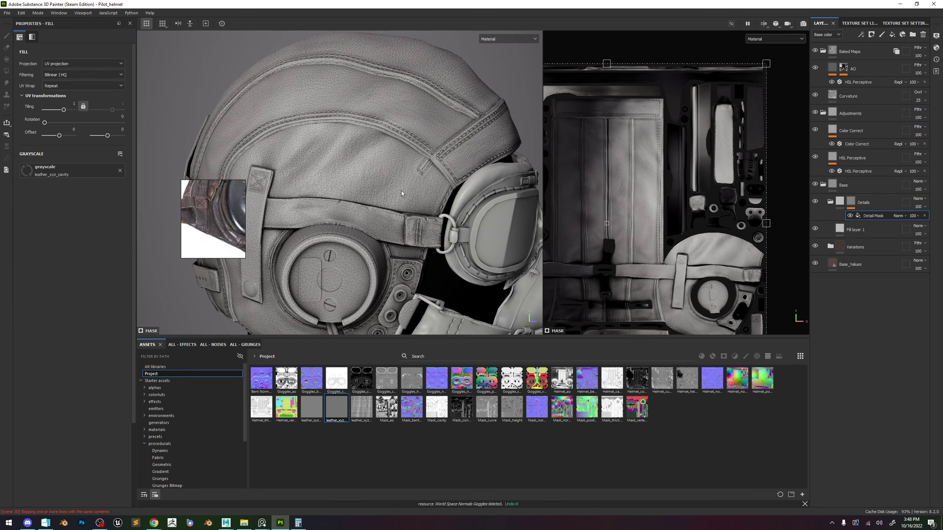
pyautogui.scroll(3, 401, 190)
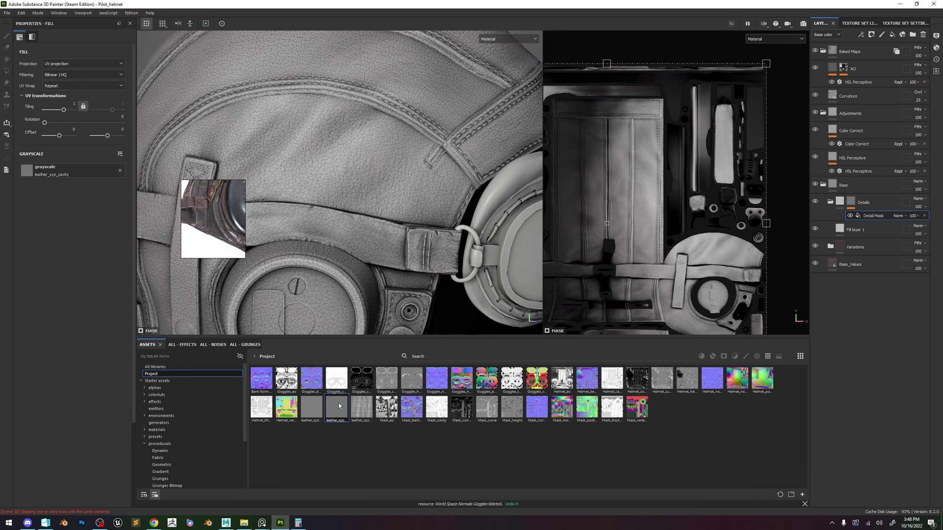
pyautogui.moveTo(354, 402); pyautogui.dragTo(49, 168)
pyautogui.scroll(-3, 357, 206)
pyautogui.moveTo(398, 245)
pyautogui.keyDown('alt'); pyautogui.mouseDown()
pyautogui.moveTo(398, 208)
pyautogui.moveTo(389, 238)
pyautogui.mouseUp(); pyautogui.keyUp('alt')
pyautogui.moveTo(336, 408); pyautogui.dragTo(84, 169)
pyautogui.scroll(6, 192, 190)
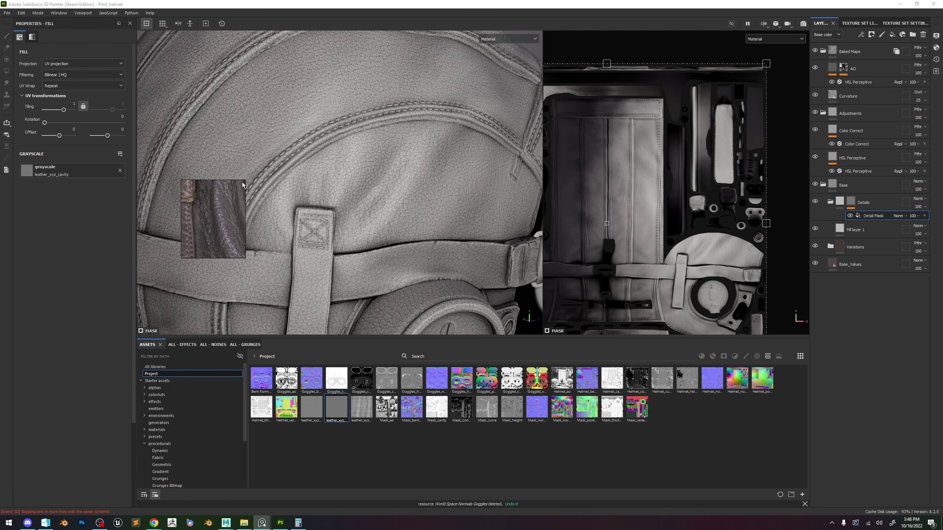
# Enlarge the reference window on a leather close-up over the UV view and set the Detail Mask's fill to leather_xyz_bump.
pyautogui.moveTo(242, 182); pyautogui.dragTo(347, 100)
pyautogui.scroll(6, 279, 191)
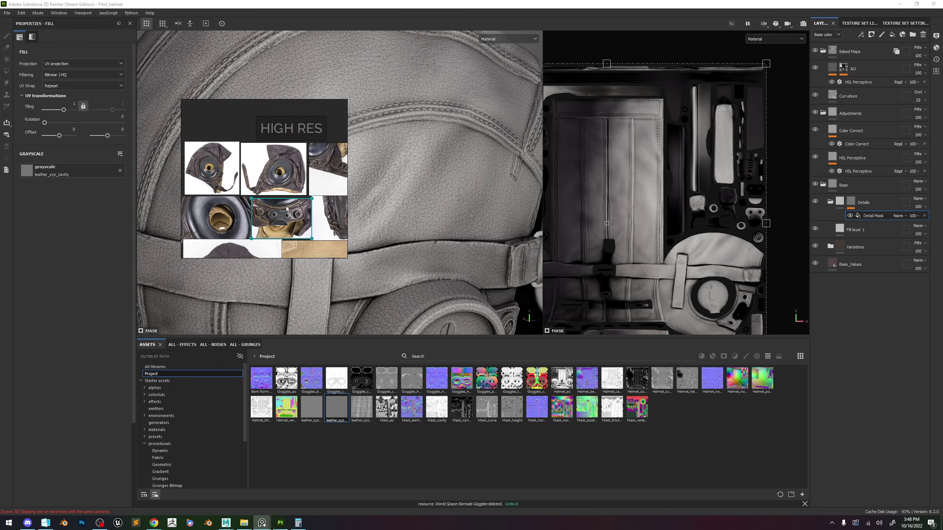
pyautogui.moveTo(234, 215); pyautogui.dragTo(539, 218, button='right')
pyautogui.moveTo(527, 233); pyautogui.dragTo(551, 216, button='middle')
pyautogui.moveTo(532, 237); pyautogui.dragTo(571, 208, button='right')
pyautogui.scroll(3, 570, 208)
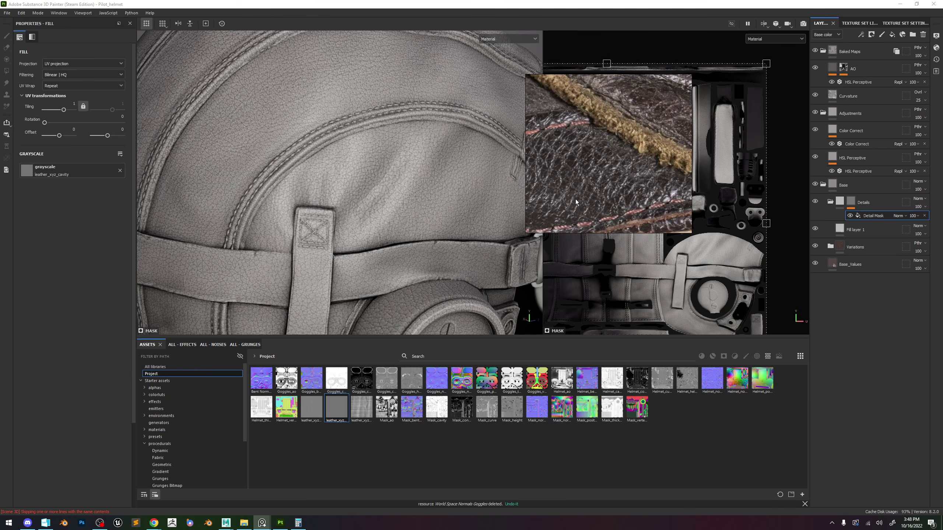
pyautogui.moveTo(312, 408); pyautogui.dragTo(87, 172)
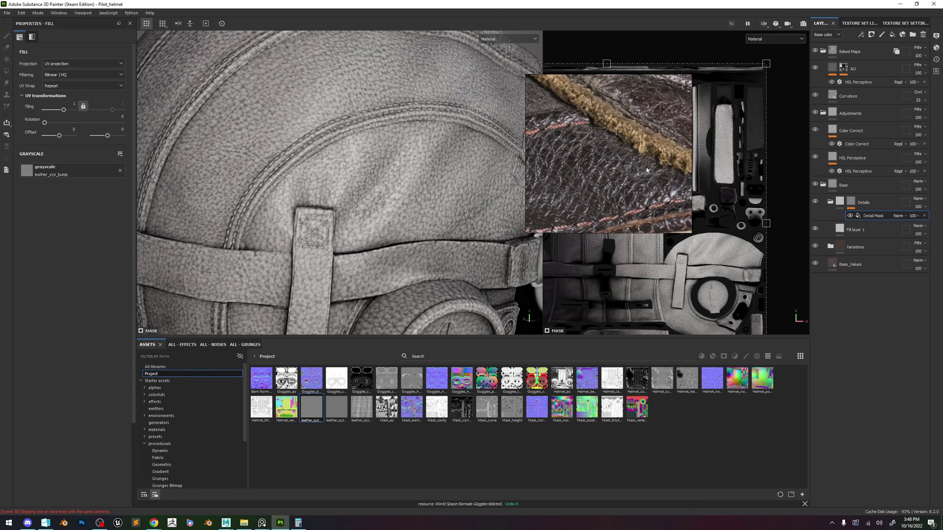
pyautogui.moveTo(647, 170); pyautogui.dragTo(660, 160, button='right')
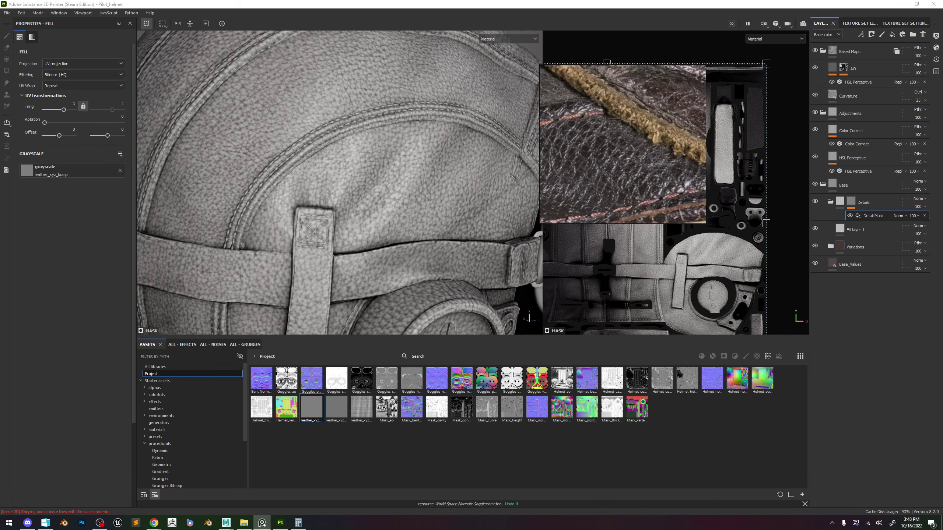
# Limit Fill layer 1 in the Details folder to the height channel, disabling color, roughness, metallic and normal.
pyautogui.click(858, 230)
pyautogui.click(28, 166)
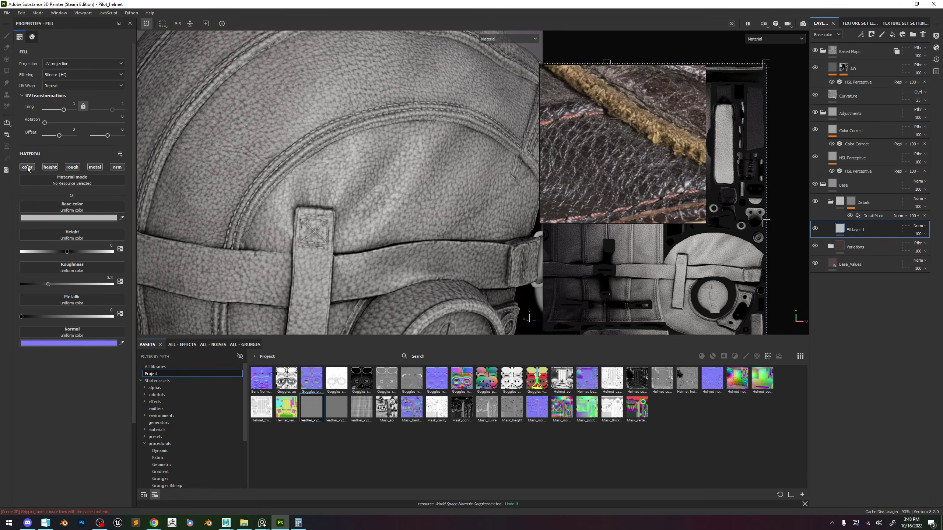
pyautogui.click(95, 167)
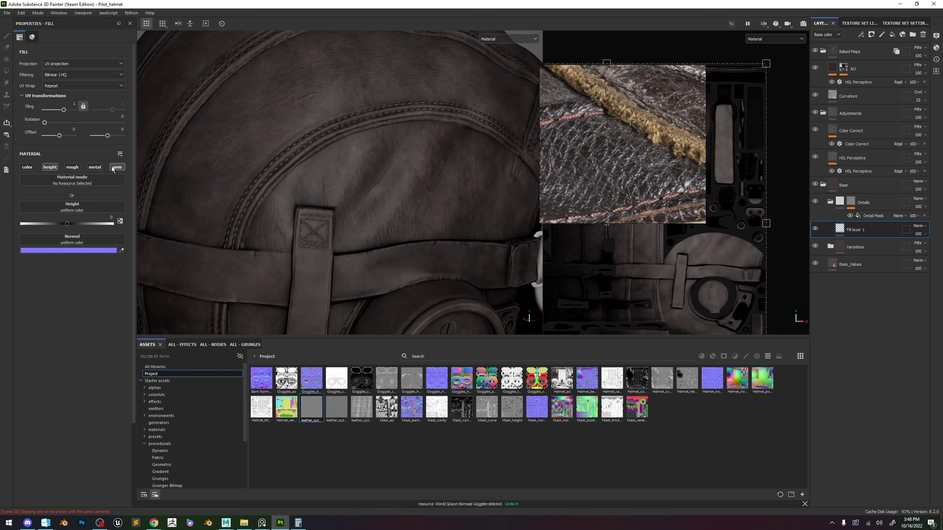
pyautogui.click(116, 167)
# Adjust Fill layer 1's height to 0.0551, checking the leather grain on the helmet against the reference close-up.
pyautogui.moveTo(71, 223); pyautogui.dragTo(71, 225)
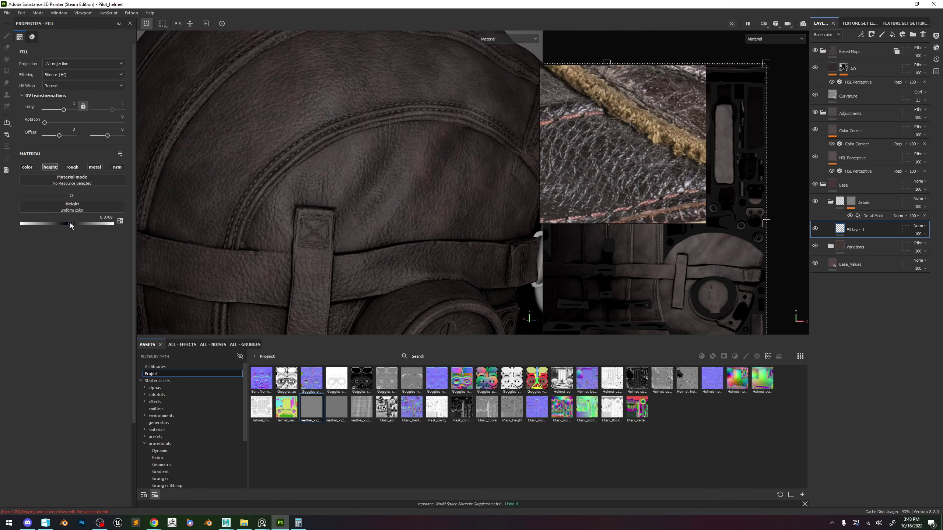
pyautogui.scroll(-4, 329, 203)
pyautogui.scroll(9, 346, 206)
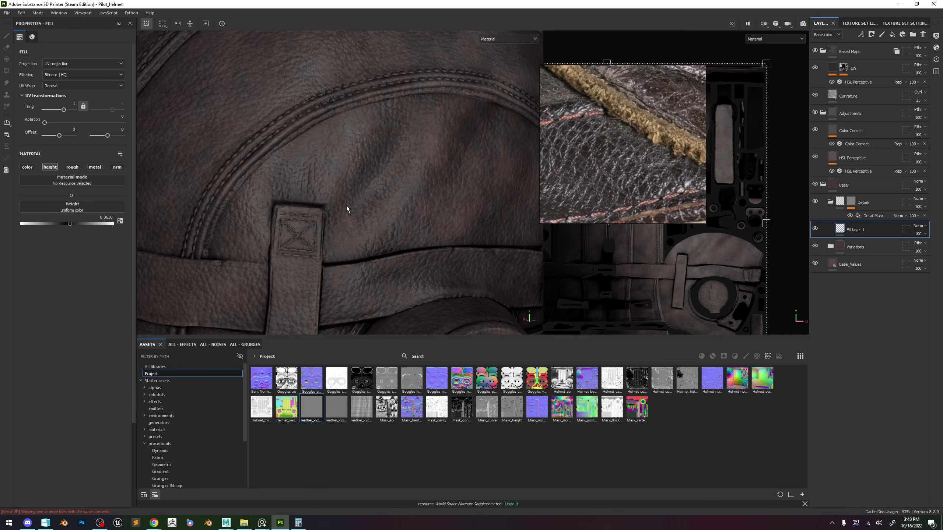
pyautogui.moveTo(70, 224)
pyautogui.mouseDown()
pyautogui.moveTo(57, 224)
pyautogui.moveTo(68, 224)
pyautogui.mouseUp()
pyautogui.scroll(-5, 337, 168)
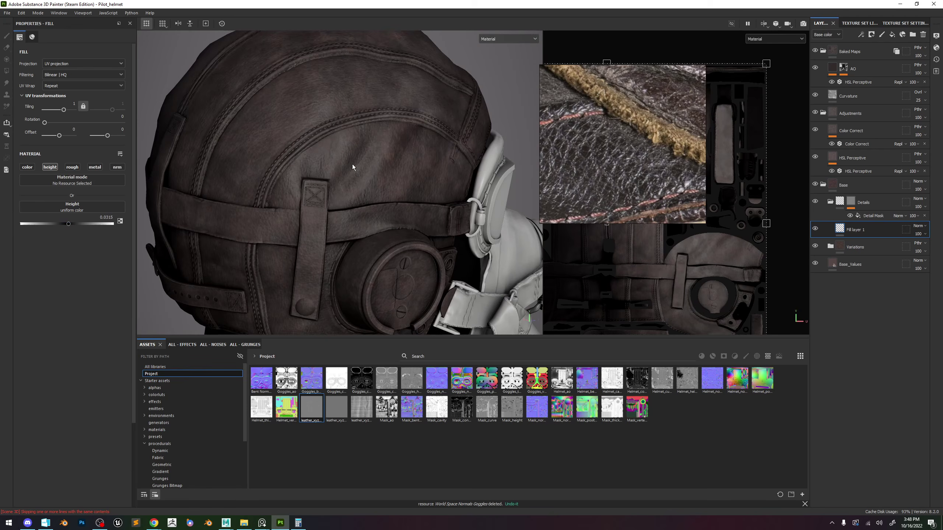
pyautogui.keyDown('alt'); pyautogui.moveTo(374, 176); pyautogui.dragTo(465, 247, button='right'); pyautogui.keyUp('alt')
pyautogui.keyDown('alt'); pyautogui.moveTo(465, 246); pyautogui.dragTo(377, 196, button='middle'); pyautogui.keyUp('alt')
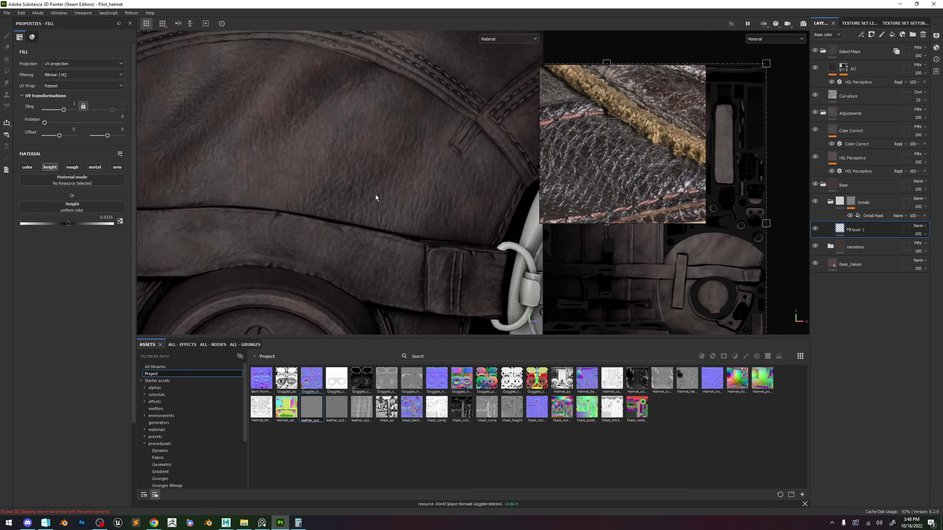
pyautogui.keyDown('alt'); pyautogui.moveTo(377, 195); pyautogui.dragTo(421, 204, button='right'); pyautogui.keyUp('alt')
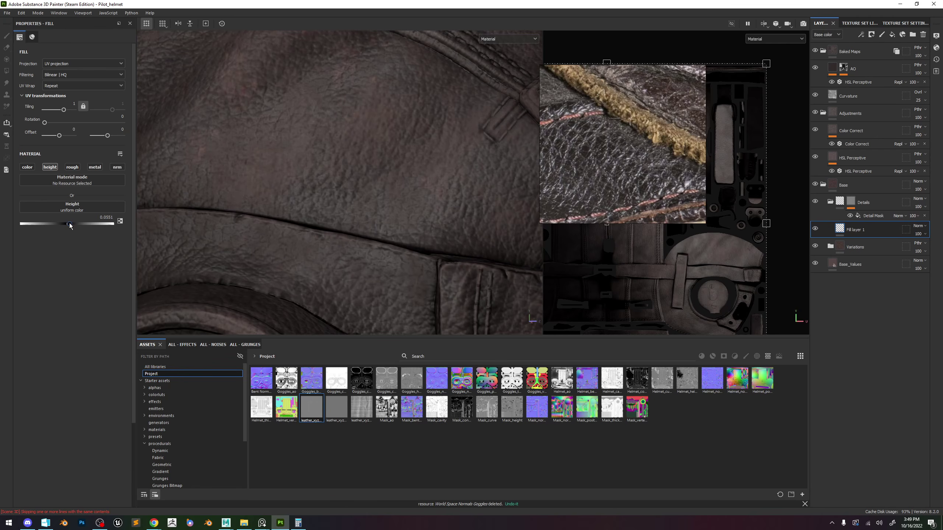
pyautogui.keyDown('alt'); pyautogui.moveTo(413, 187); pyautogui.dragTo(419, 163, button='right'); pyautogui.keyUp('alt')
pyautogui.keyDown('alt'); pyautogui.moveTo(419, 164); pyautogui.dragTo(427, 160); pyautogui.keyUp('alt')
pyautogui.keyDown('alt'); pyautogui.moveTo(427, 160); pyautogui.dragTo(387, 158, button='right'); pyautogui.keyUp('alt')
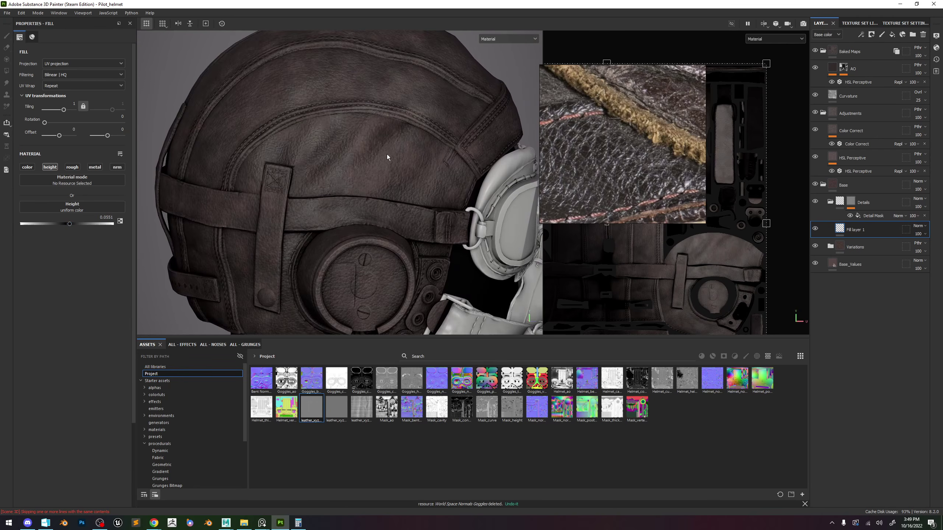
pyautogui.keyDown('alt'); pyautogui.moveTo(387, 158); pyautogui.dragTo(426, 200, button='middle'); pyautogui.keyUp('alt')
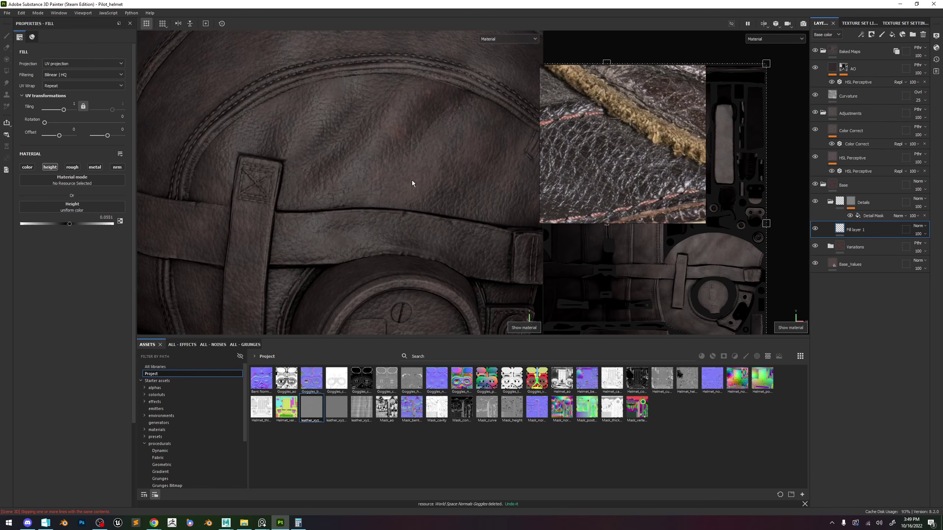
pyautogui.keyDown('alt'); pyautogui.moveTo(412, 180); pyautogui.dragTo(349, 159, button='right'); pyautogui.keyUp('alt')
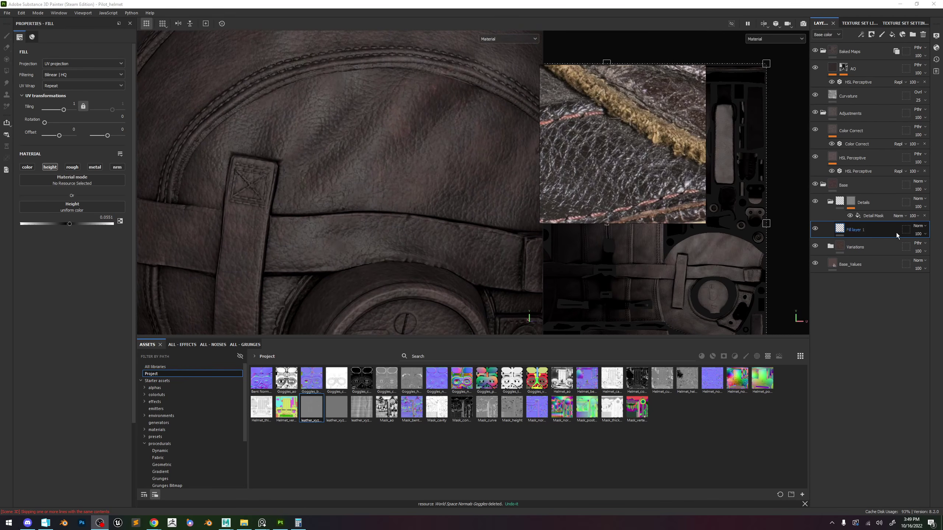
pyautogui.rightClick(860, 230)
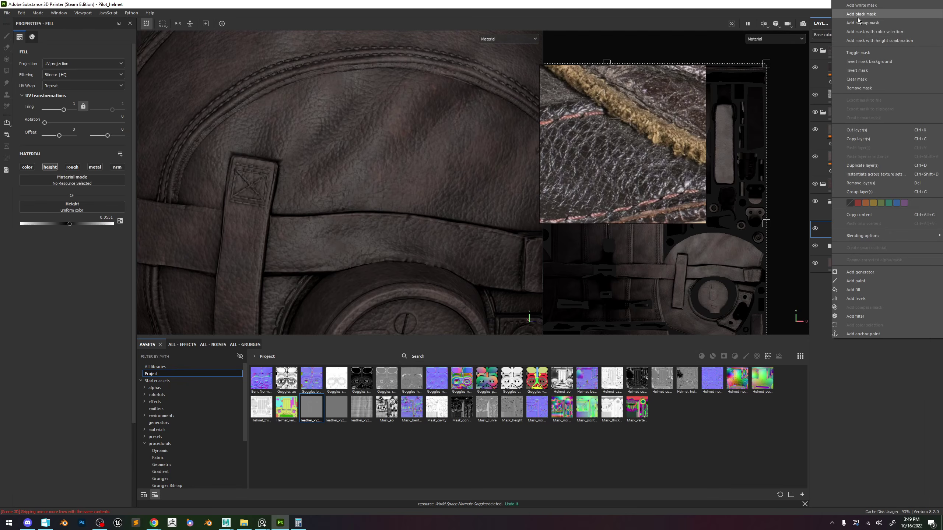
pyautogui.click(853, 379)
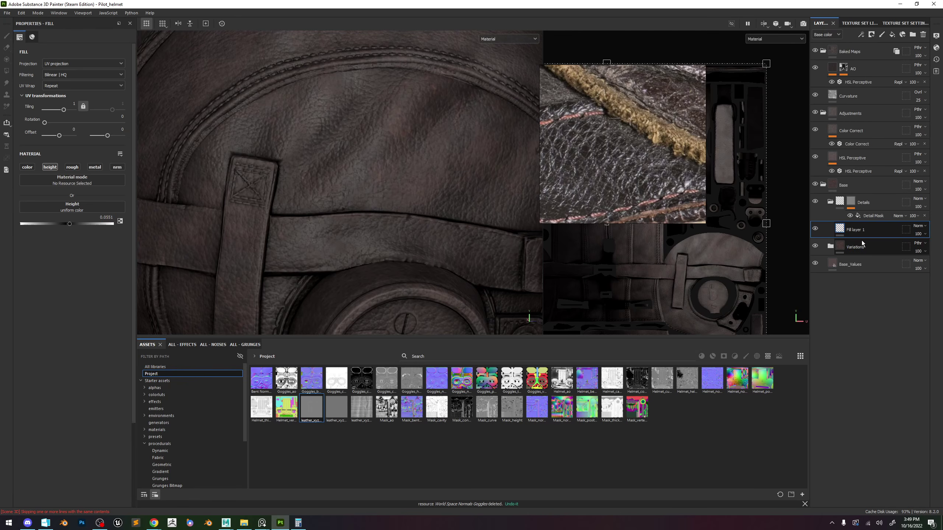
# Add an HSL Perceptive filter to Fill layer 1 in the Details folder.
pyautogui.click(861, 34)
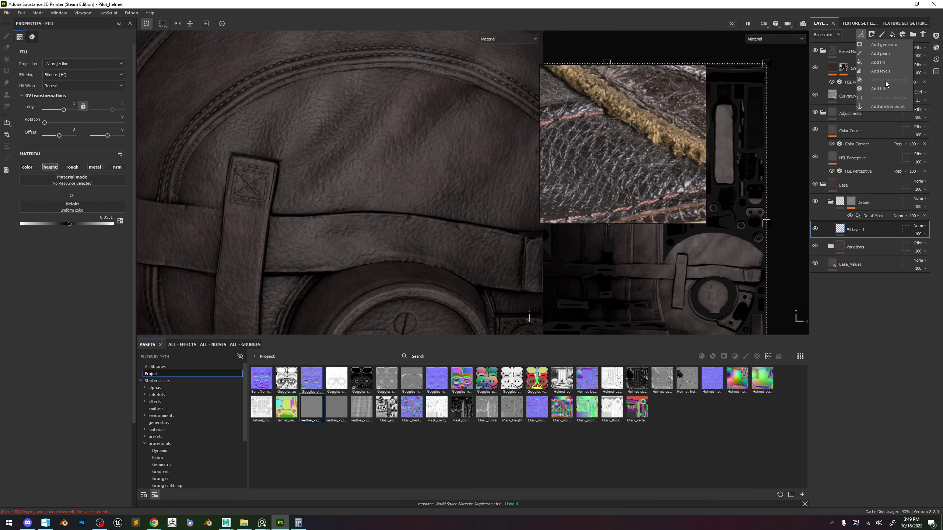
pyautogui.click(880, 89)
pyautogui.click(74, 65)
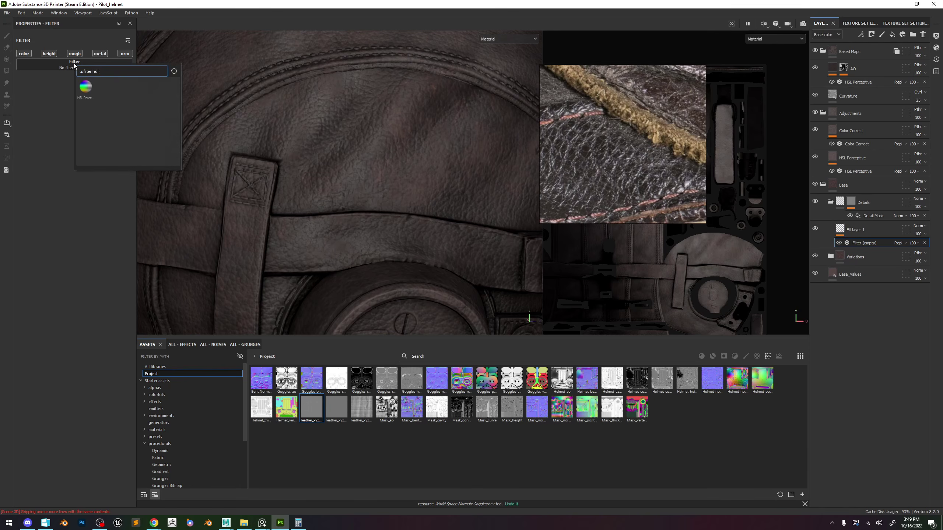
pyautogui.click(86, 86)
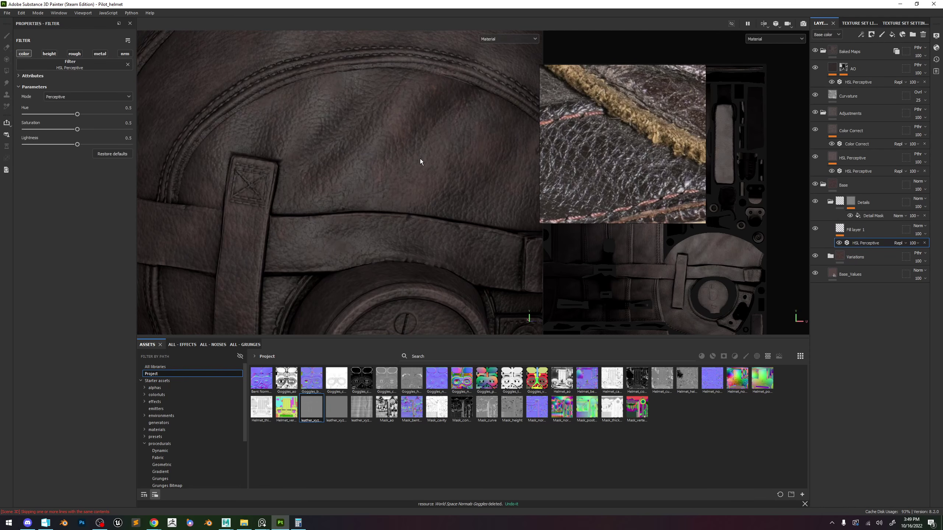
# Review the Saturated layer's HSL Perceptive settings in the Variations folder and the fill of the Detail Mask.
pyautogui.click(831, 255)
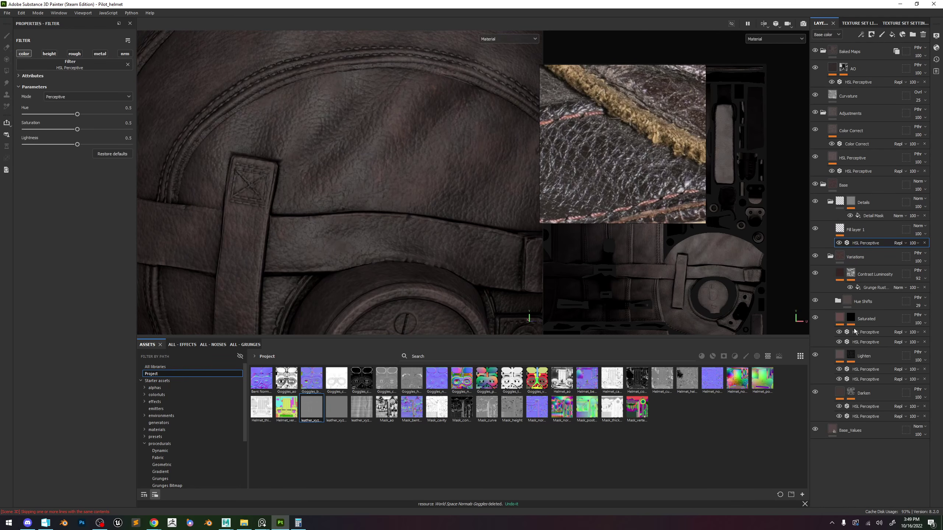
pyautogui.click(856, 342)
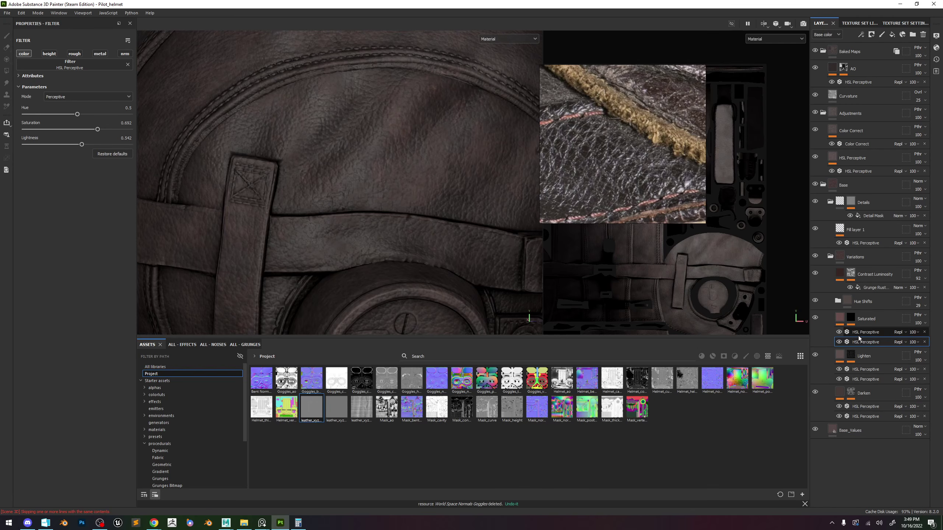
pyautogui.click(873, 215)
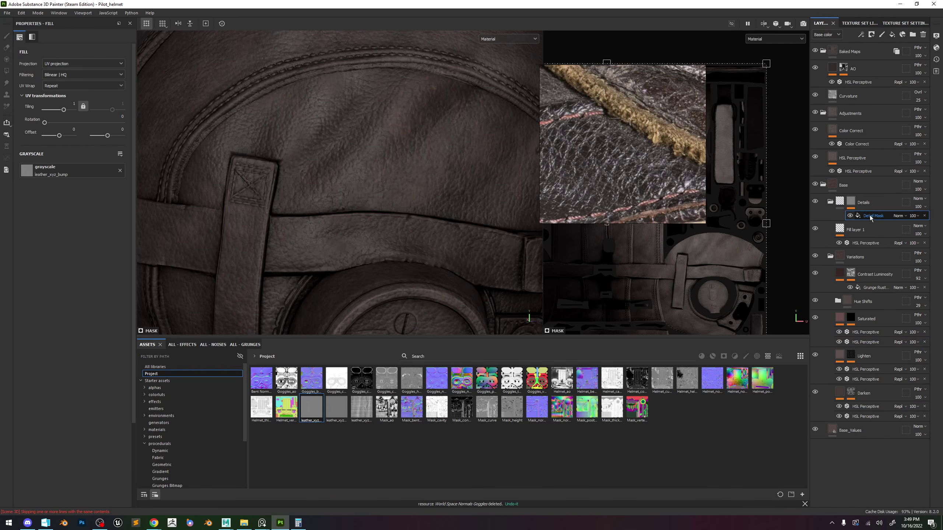
# Show the helmet's base color channel and set the lightness of Fill layer 1's HSL Perceptive filter to 0.36.
pyautogui.keyDown('alt'); pyautogui.moveTo(376, 196); pyautogui.dragTo(376, 208, button='right'); pyautogui.keyUp('alt')
pyautogui.press('c')
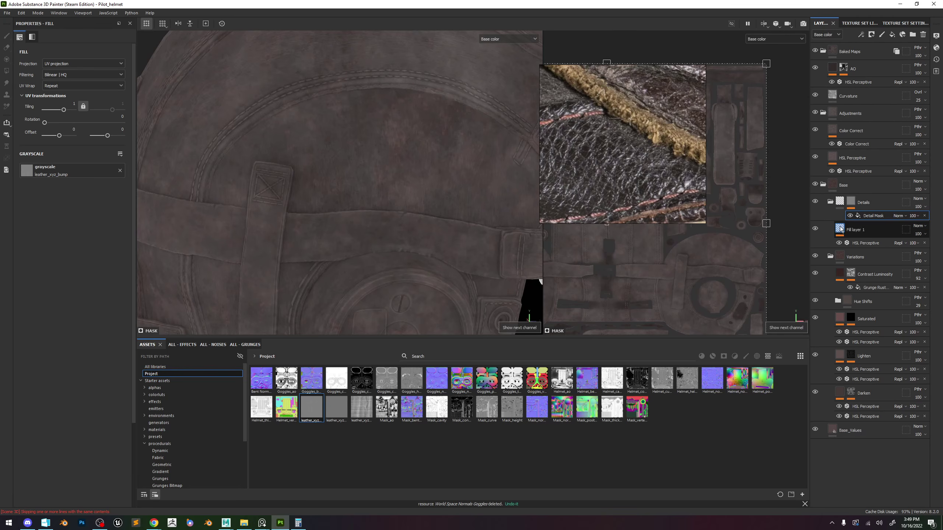
pyautogui.click(865, 243)
pyautogui.scroll(2, 265, 198)
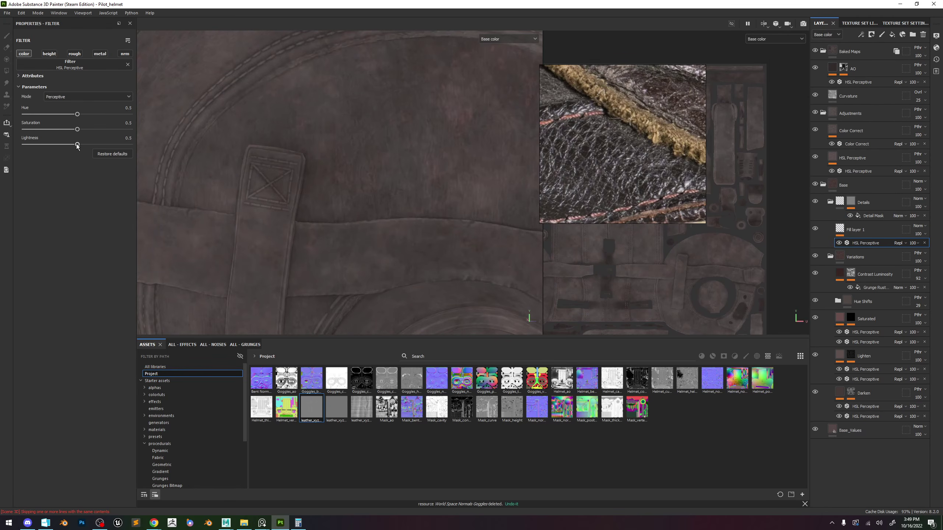
pyautogui.moveTo(73, 145); pyautogui.dragTo(62, 146)
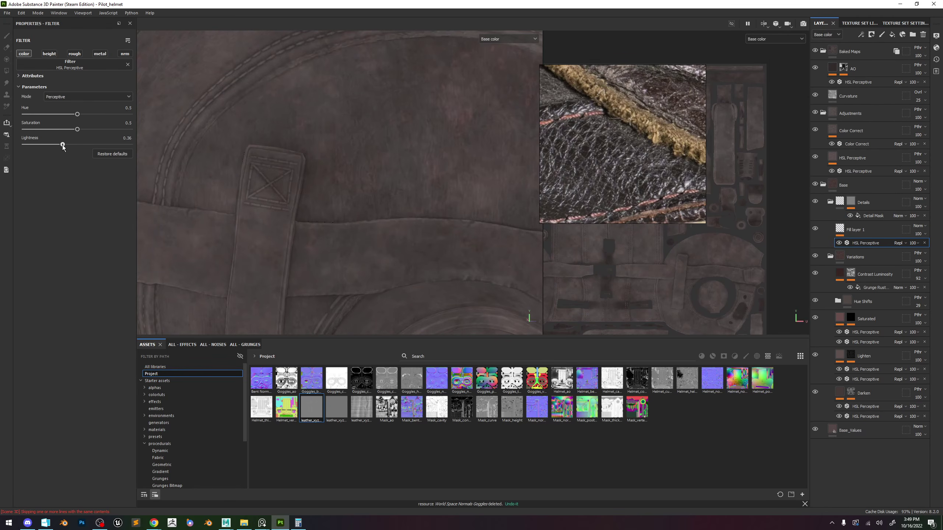
# Set Fill layer 1 and the Details folder to Passthrough blending, and set the HSL Perceptive filter's lightness to 0.531.
pyautogui.click(919, 226)
pyautogui.click(912, 237)
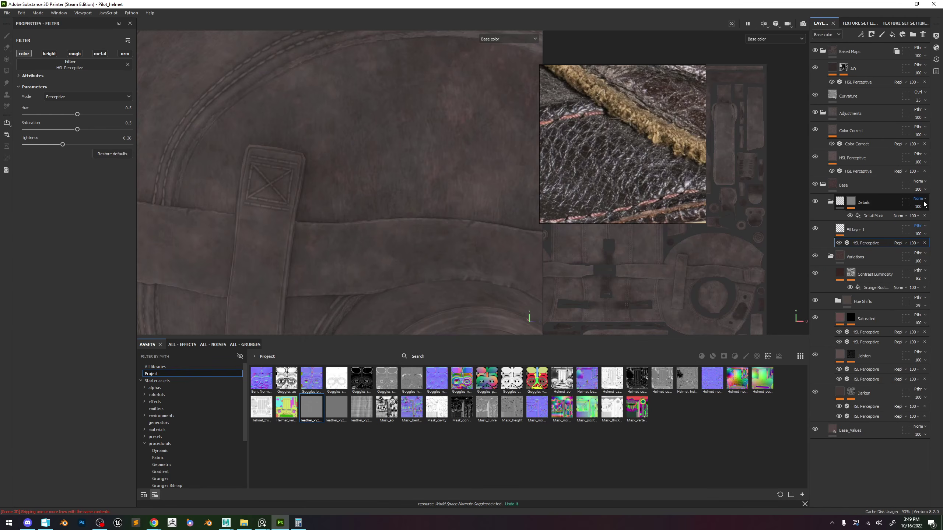
pyautogui.click(918, 225)
pyautogui.click(914, 212)
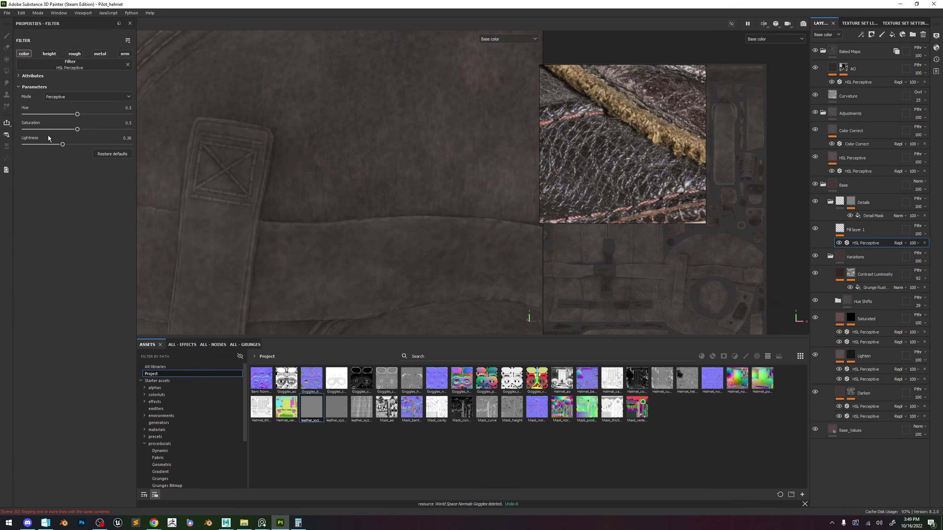
pyautogui.moveTo(62, 144)
pyautogui.mouseDown()
pyautogui.moveTo(90, 145)
pyautogui.moveTo(82, 155)
pyautogui.mouseUp()
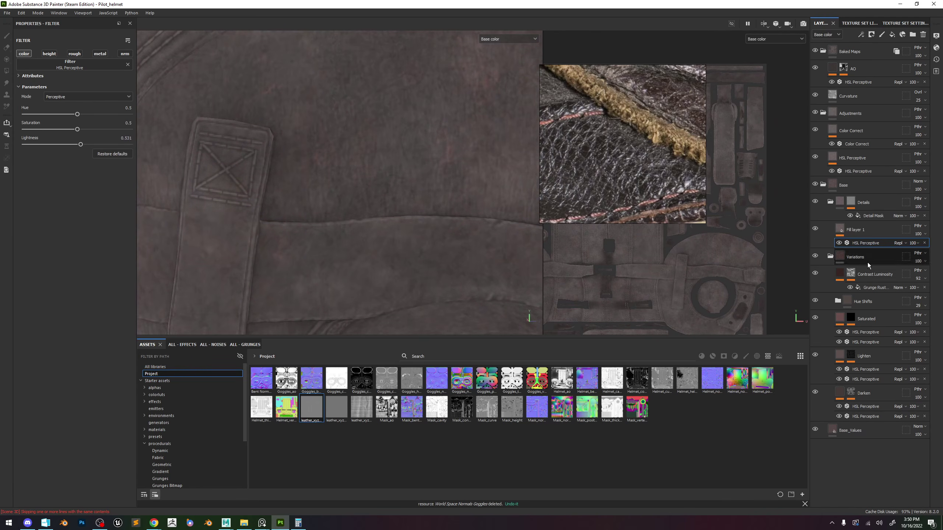
pyautogui.click(850, 202)
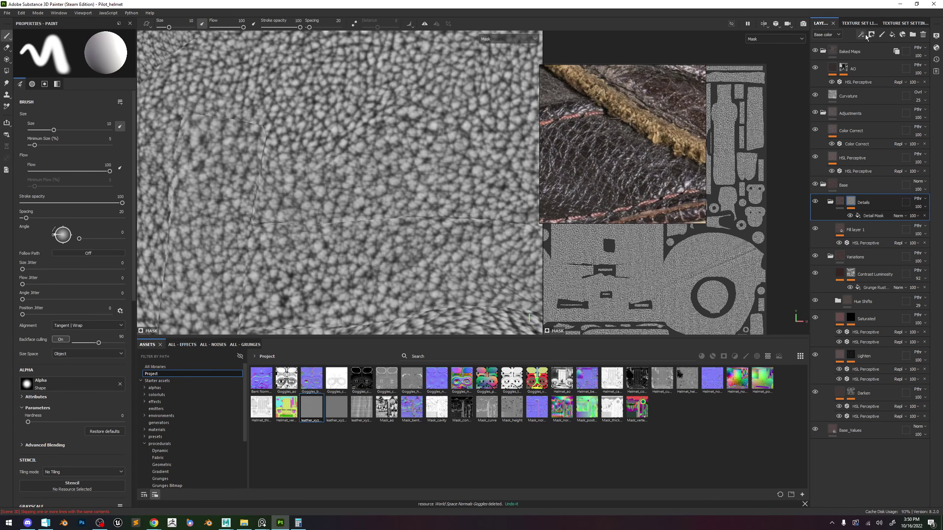
pyautogui.click(865, 37)
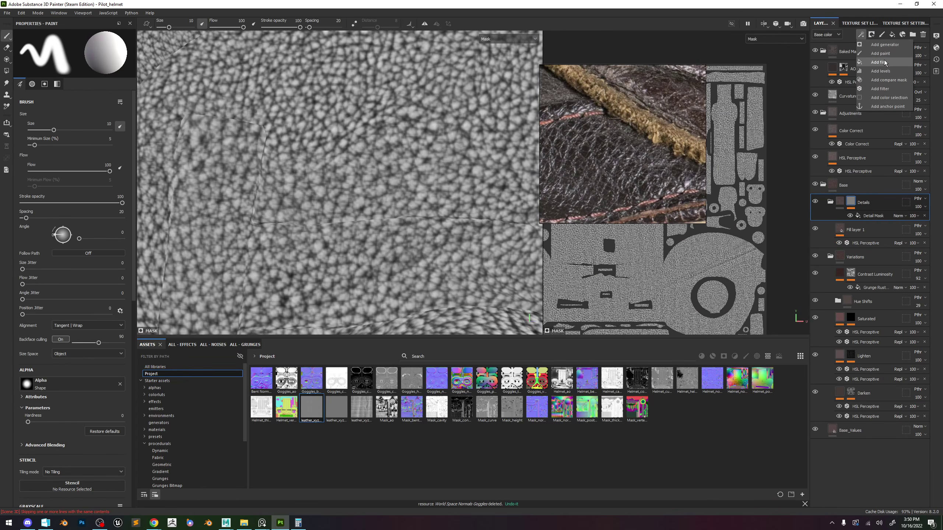
pyautogui.click(880, 89)
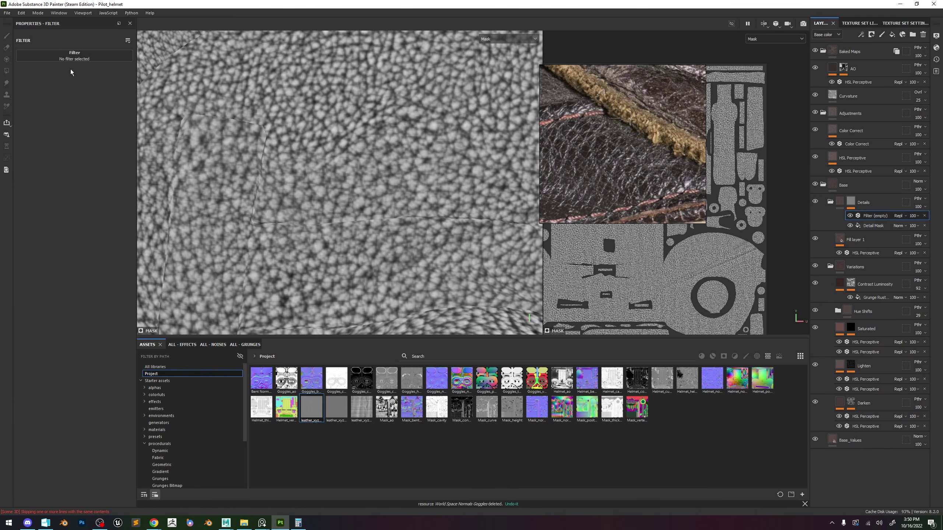
pyautogui.click(74, 56)
pyautogui.write('hsl')
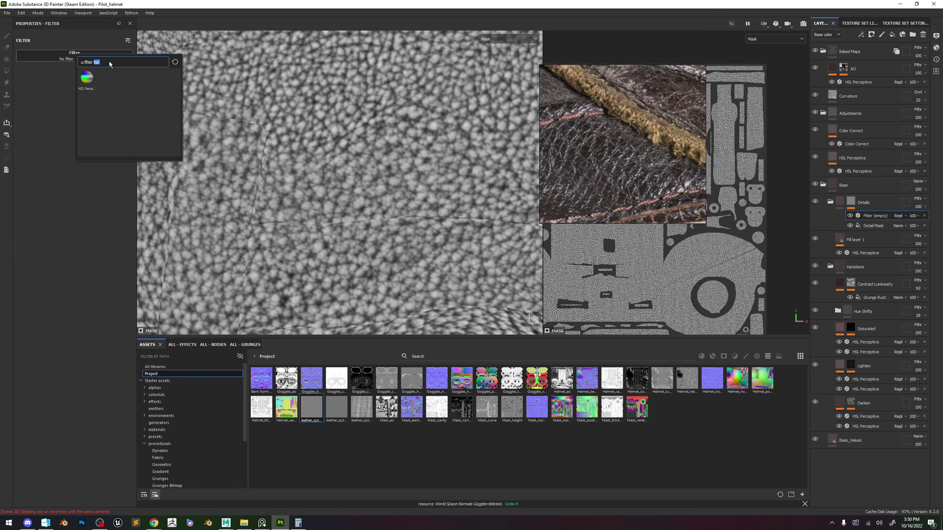
pyautogui.write('leve')
pyautogui.press('BackSpace')
pyautogui.press('BackSpace')
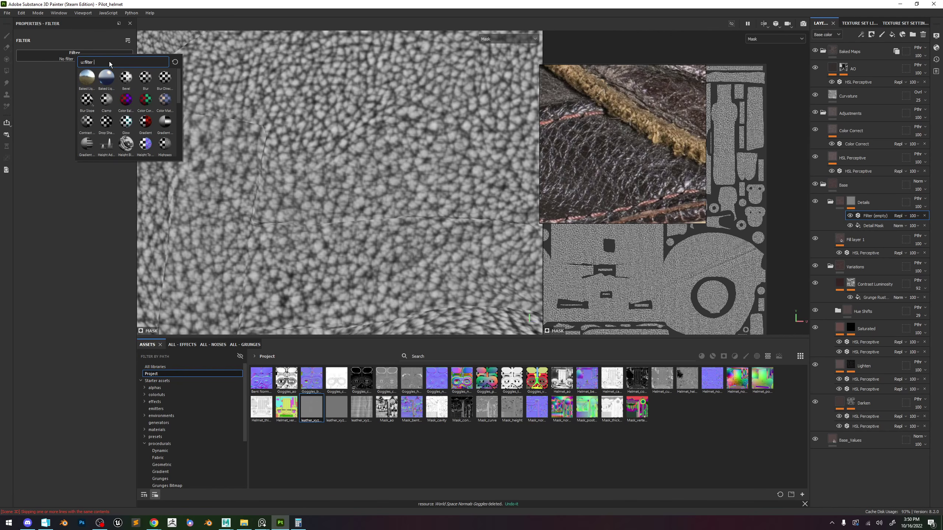
pyautogui.click(64, 129)
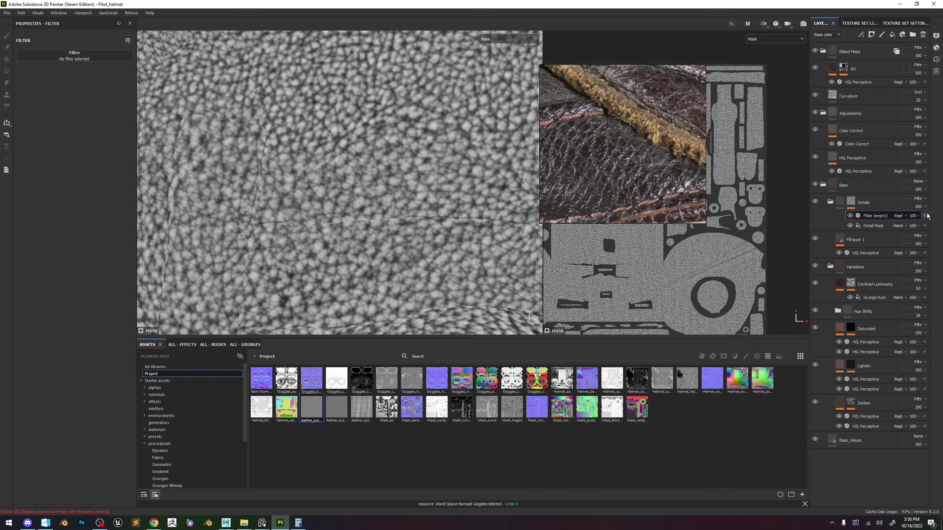
pyautogui.click(924, 216)
# Add a Levels effect to the Details folder's mask, invert it, and check the leather grain pattern up close.
pyautogui.click(853, 203)
pyautogui.click(860, 34)
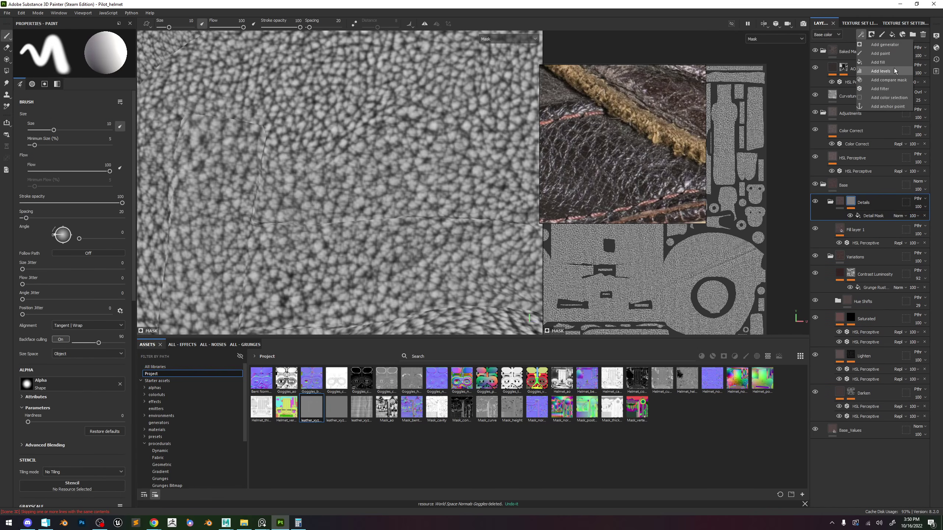
pyautogui.click(891, 71)
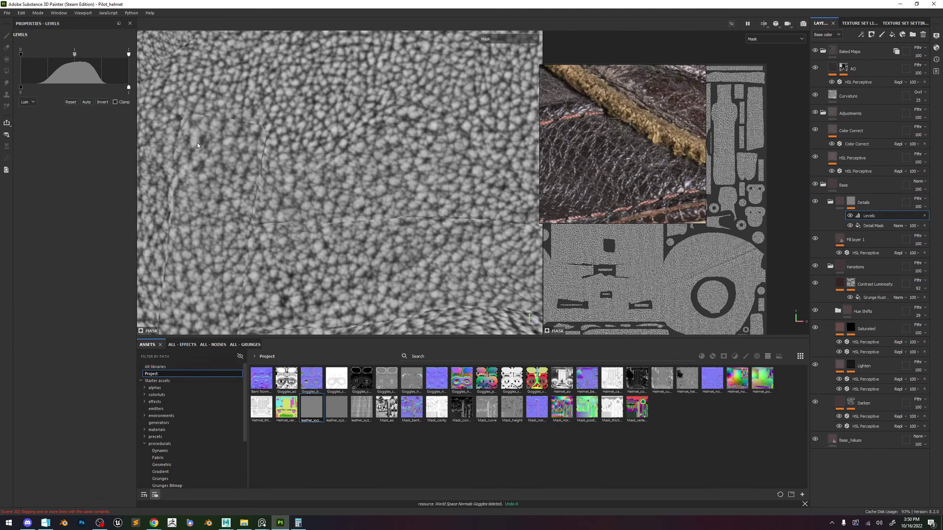
pyautogui.click(102, 103)
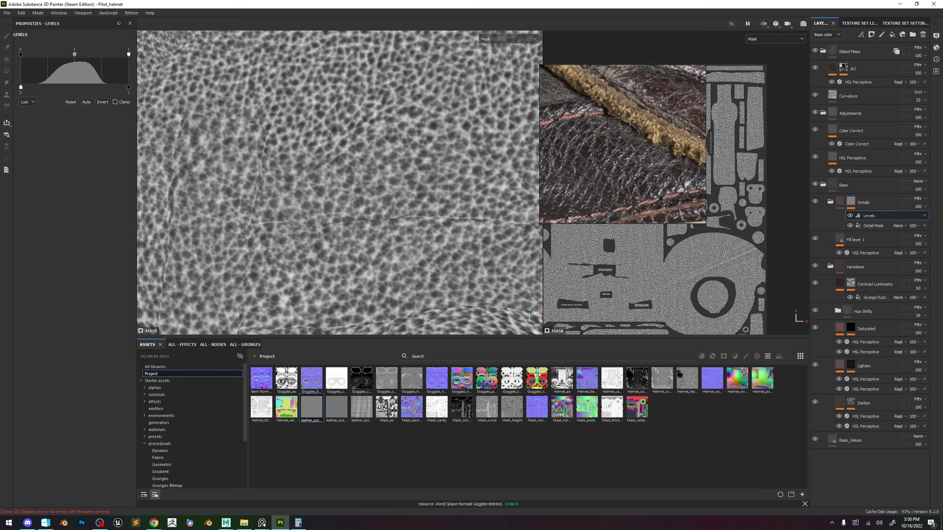
pyautogui.click(100, 523)
pyautogui.scroll(5, 378, 196)
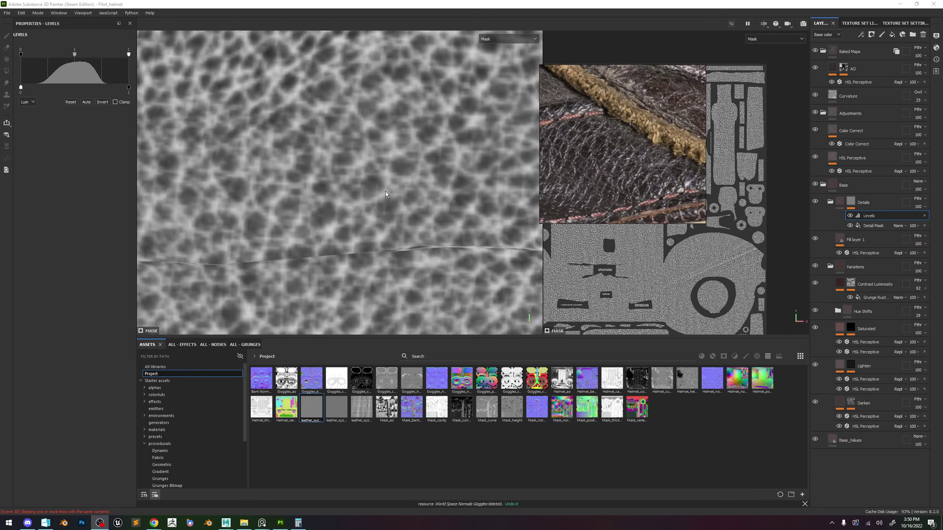
pyautogui.scroll(-6, 389, 194)
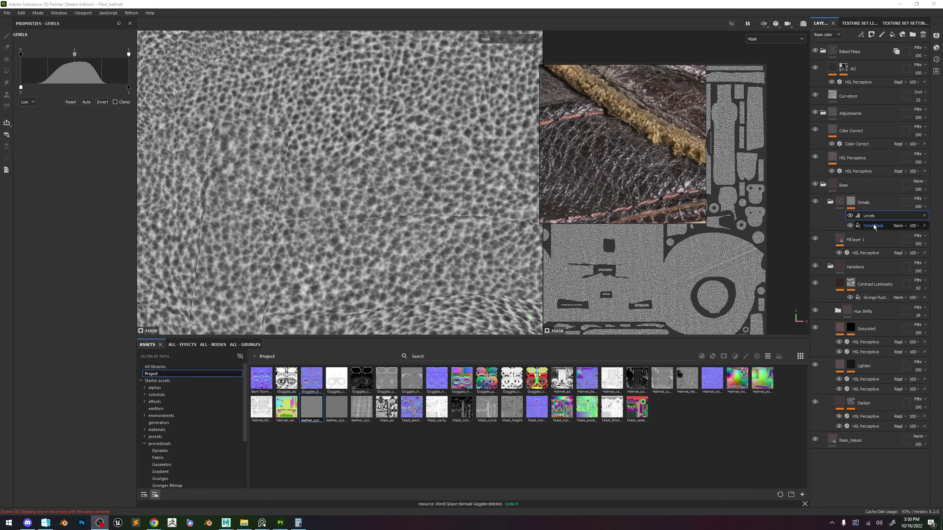
# Set Fill layer 1's height to -0.0945, judging the leather grain on the helmet in the material view.
pyautogui.click(855, 241)
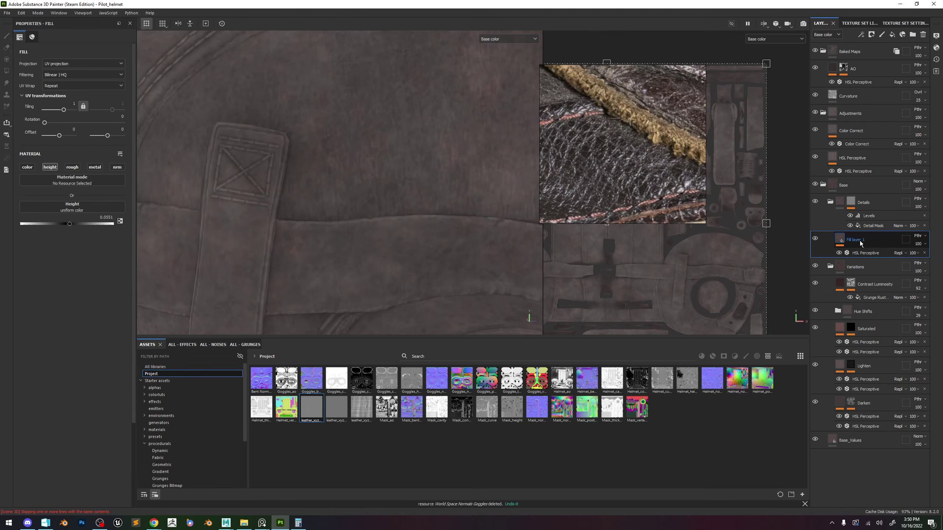
pyautogui.press('m')
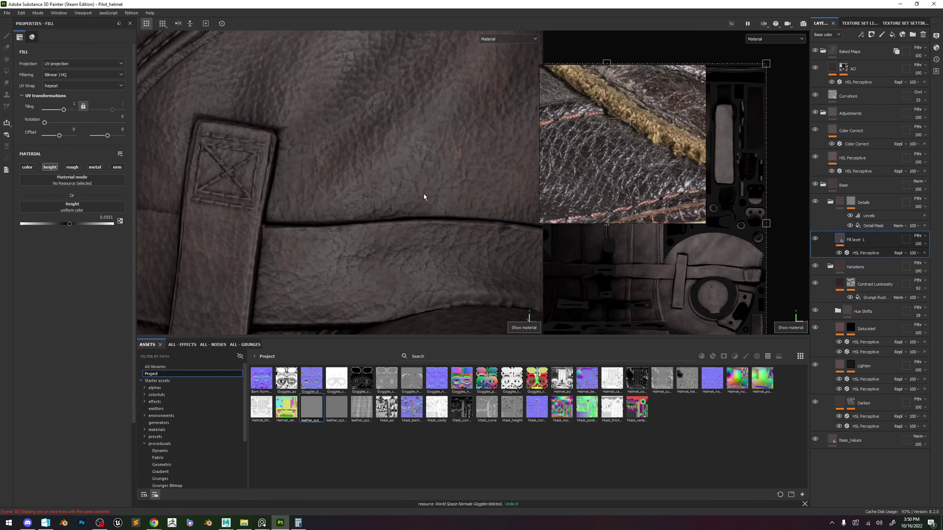
pyautogui.moveTo(70, 222); pyautogui.dragTo(63, 222)
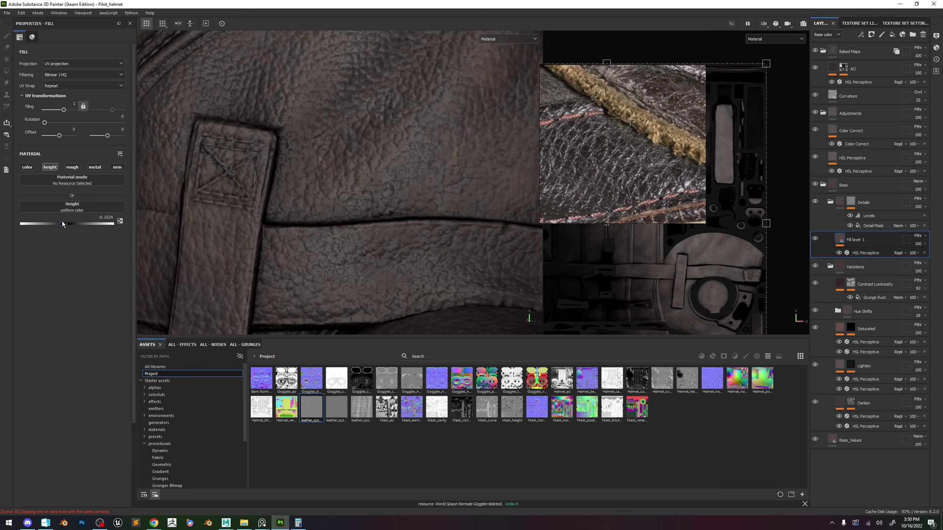
pyautogui.keyDown('alt'); pyautogui.moveTo(345, 169); pyautogui.dragTo(230, 37, button='right'); pyautogui.keyUp('alt')
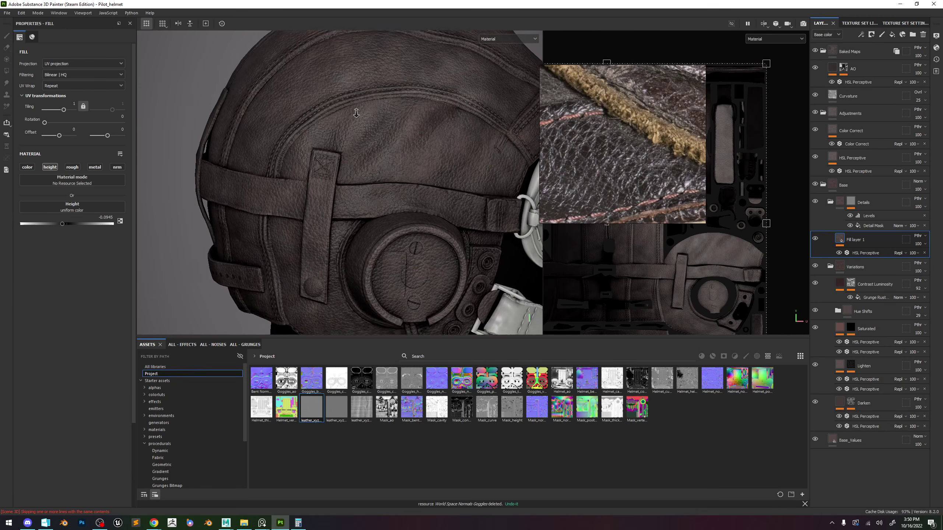
pyautogui.keyDown('alt'); pyautogui.moveTo(427, 201); pyautogui.dragTo(492, 272, button='right'); pyautogui.keyUp('alt')
# Adjust Fill layer 1's HSL Perceptive filter to lightness 0.238 and saturation 0.682, checking the grain color in the base color view.
pyautogui.click(865, 253)
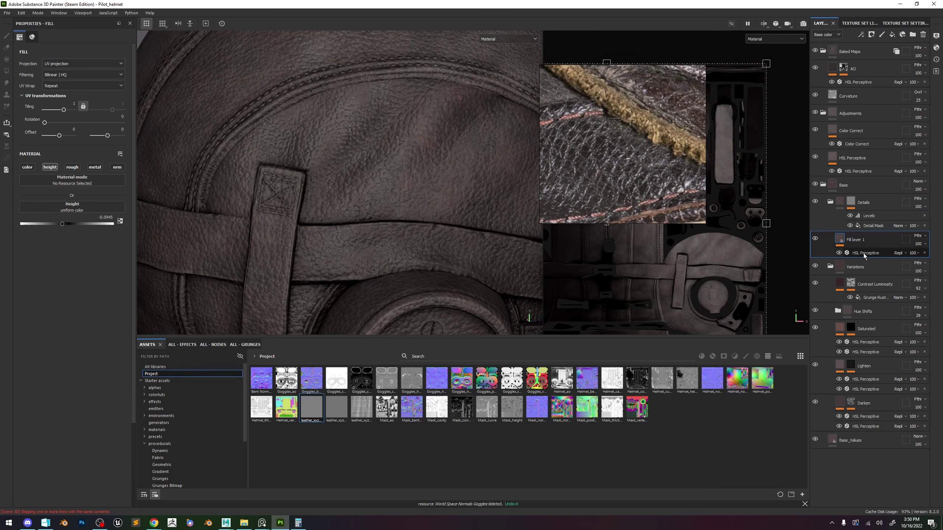
pyautogui.press('c')
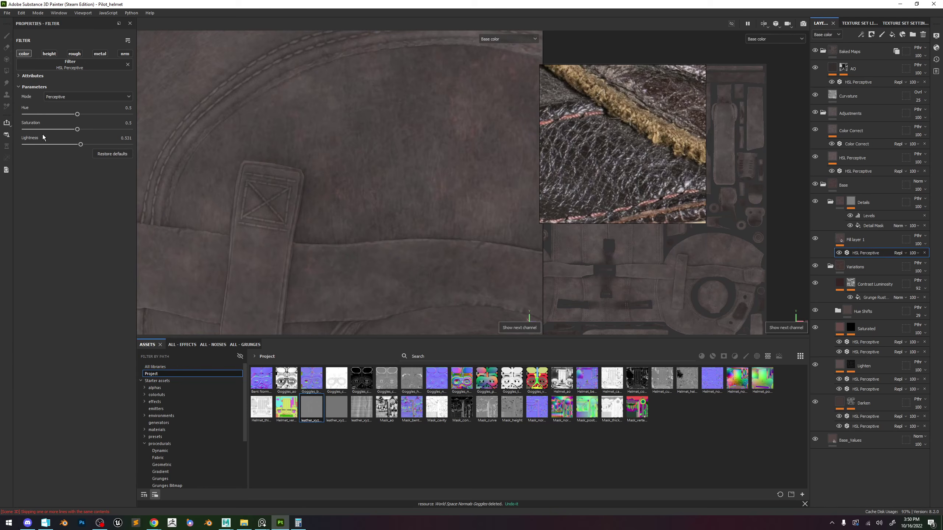
pyautogui.moveTo(79, 145); pyautogui.dragTo(57, 150)
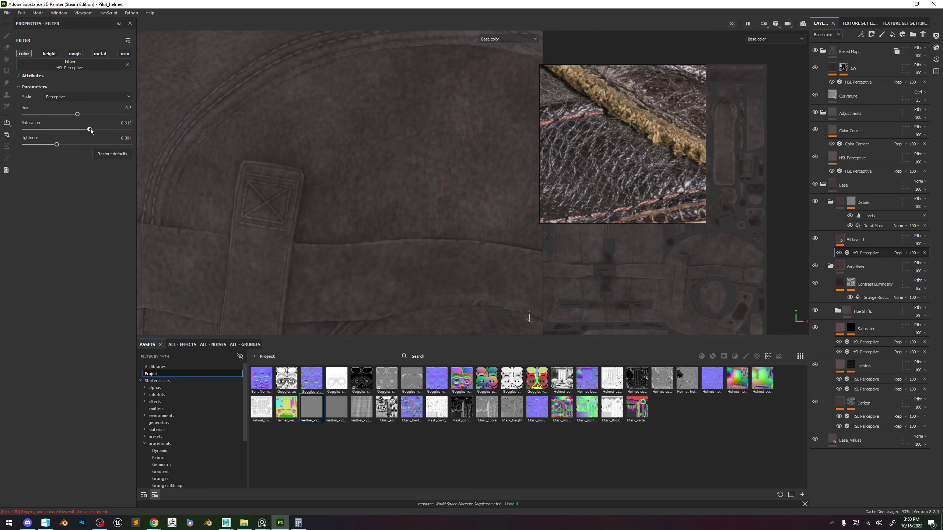
pyautogui.keyDown('alt'); pyautogui.moveTo(396, 96); pyautogui.dragTo(451, 210, button='right'); pyautogui.keyUp('alt')
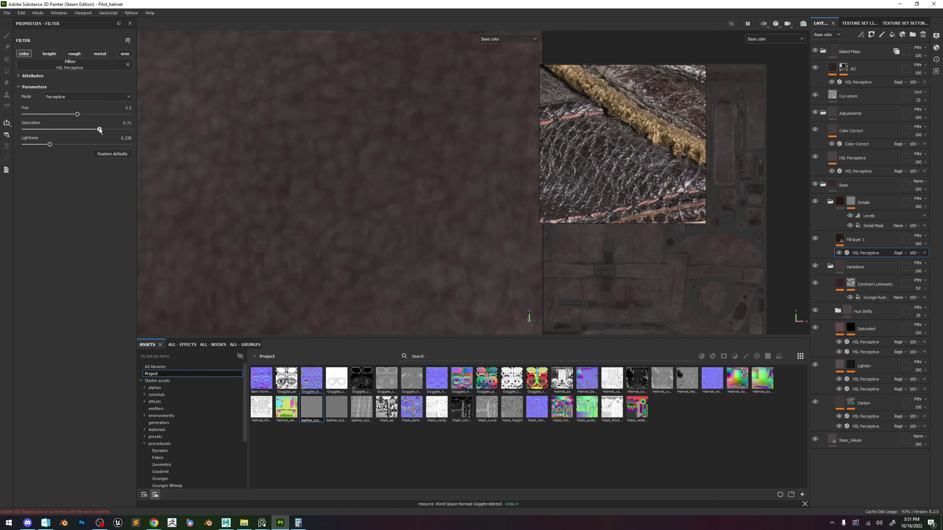
pyautogui.keyDown('alt'); pyautogui.moveTo(398, 219); pyautogui.dragTo(330, 141, button='right'); pyautogui.keyUp('alt')
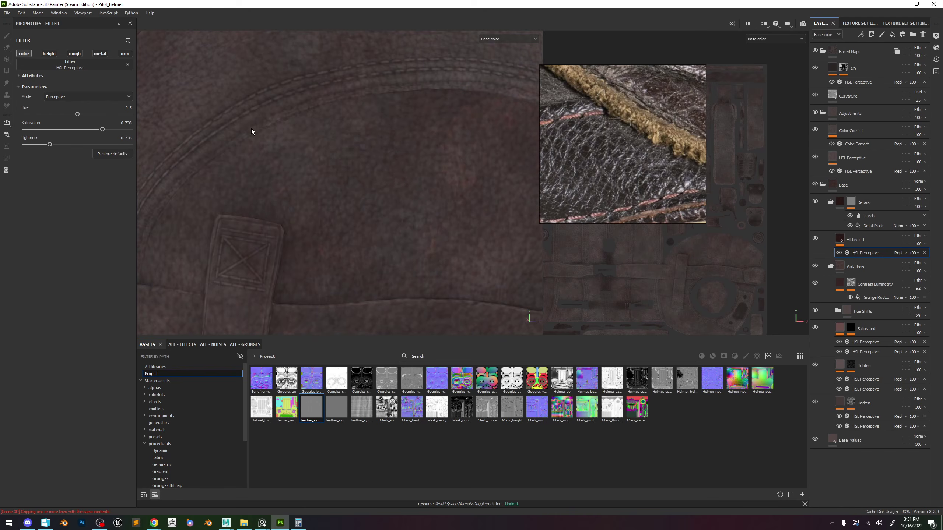
pyautogui.keyDown('alt'); pyautogui.moveTo(252, 130); pyautogui.dragTo(277, 167, button='right'); pyautogui.keyUp('alt')
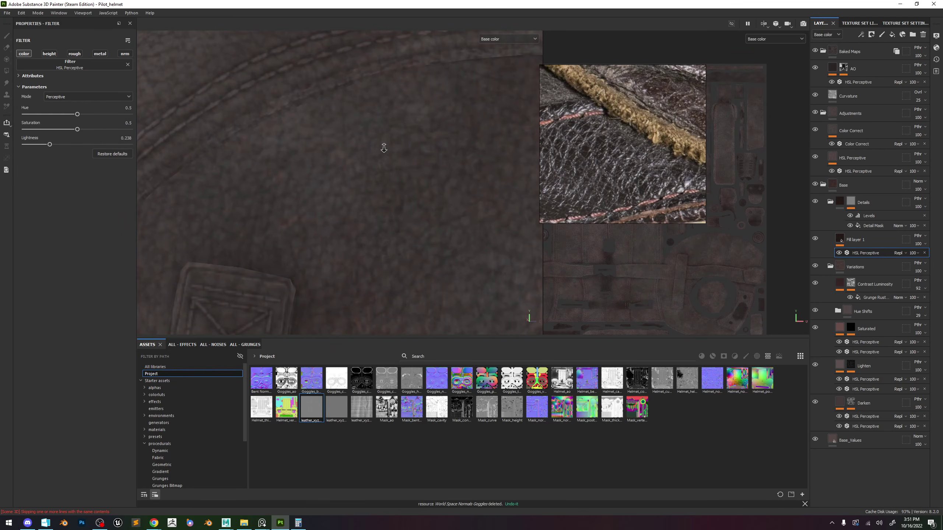
pyautogui.keyDown('alt'); pyautogui.moveTo(384, 147); pyautogui.dragTo(211, 105, button='right'); pyautogui.keyUp('alt')
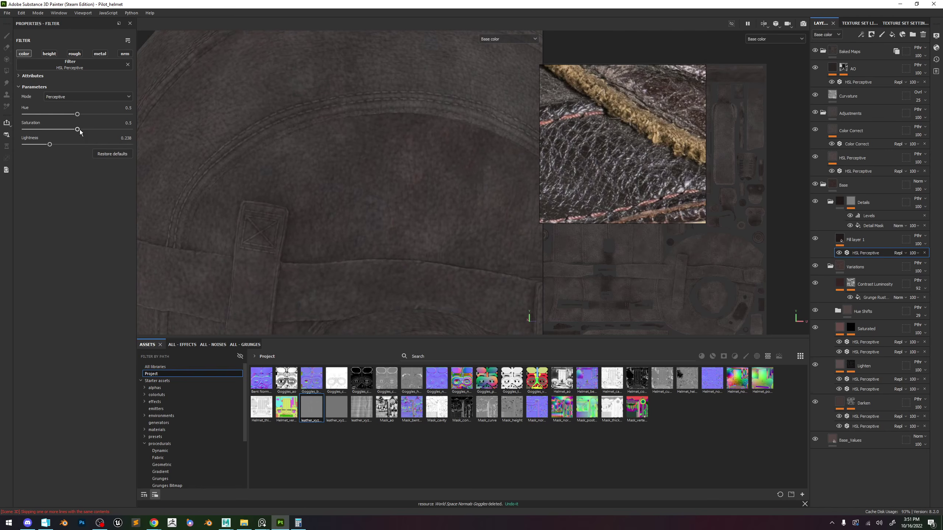
pyautogui.moveTo(77, 129); pyautogui.dragTo(97, 133)
pyautogui.moveTo(431, 221)
pyautogui.keyDown('alt'); pyautogui.mouseDown(button='right')
pyautogui.moveTo(385, 162)
pyautogui.moveTo(400, 158)
pyautogui.moveTo(435, 204)
pyautogui.mouseUp(button='right'); pyautogui.keyUp('alt')
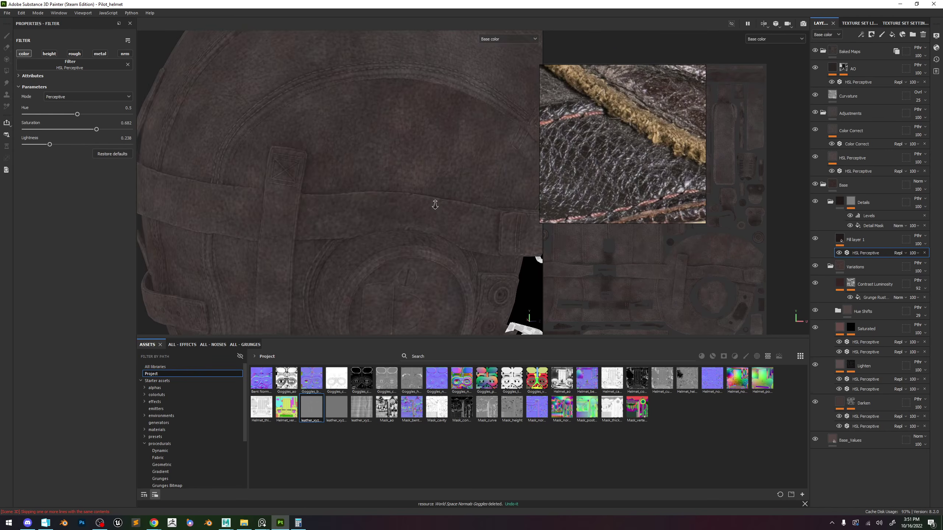
# Compare the helmet with Fill layer 1 hidden and shown, and set its HSL Perceptive filter to saturation 0.657 and lightness 0.297.
pyautogui.press('m')
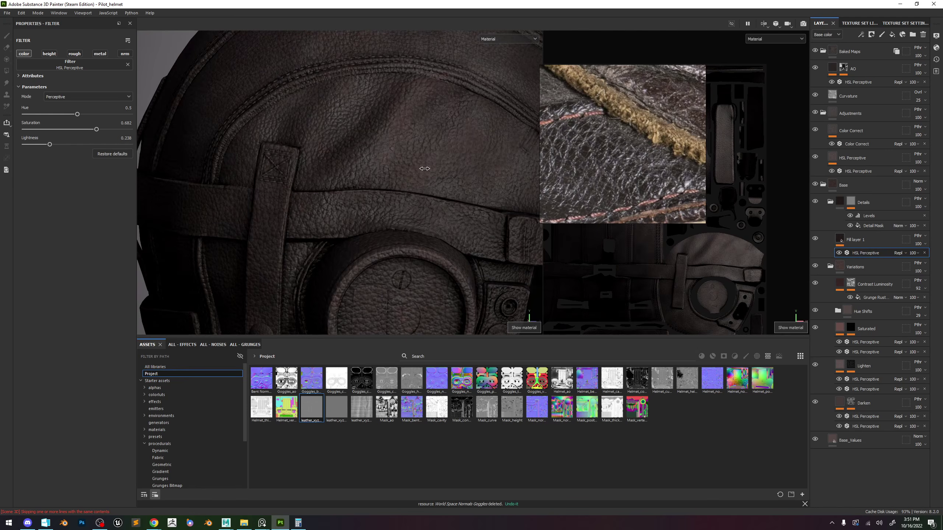
pyautogui.click(814, 239)
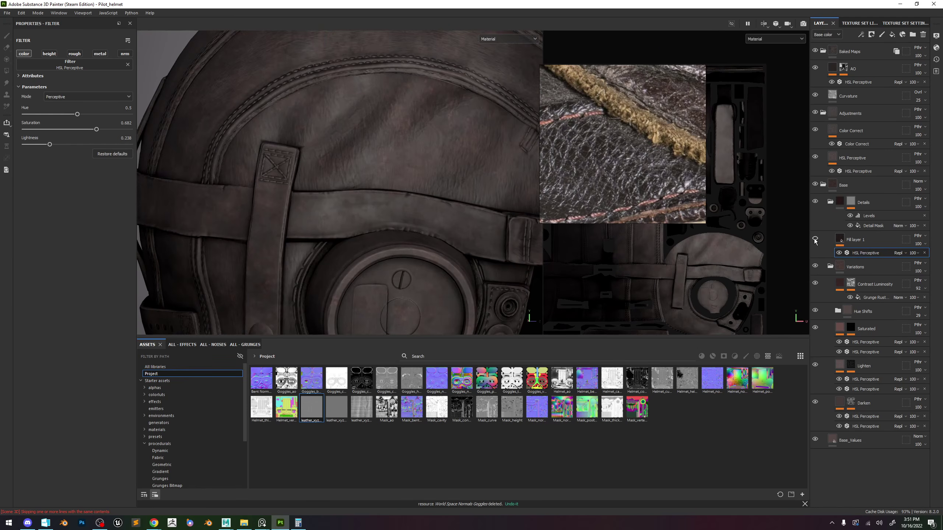
pyautogui.click(814, 239)
pyautogui.press('m')
pyautogui.scroll(5, 381, 188)
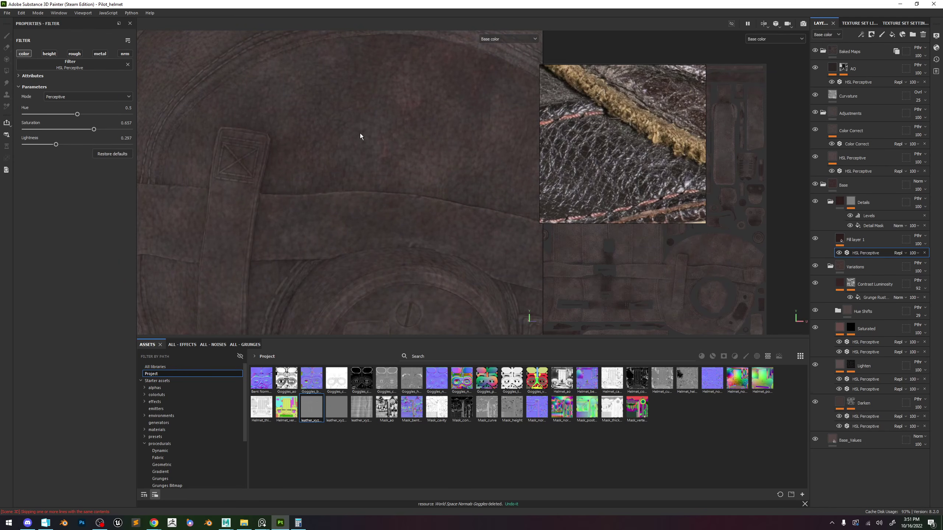
pyautogui.press('m')
# Reduce Fill layer 1's height channel opacity to 44, judging the softened leather grain across the helmet.
pyautogui.click(856, 240)
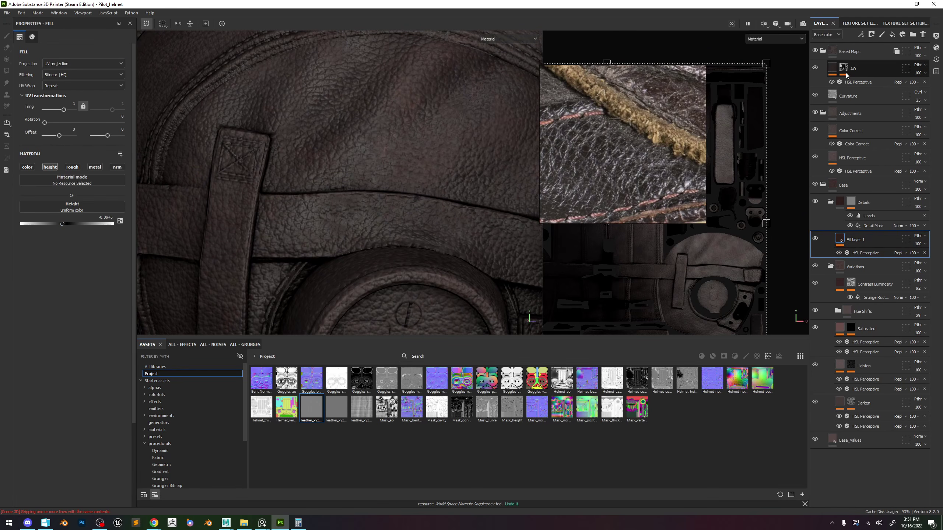
pyautogui.click(827, 34)
pyautogui.click(821, 51)
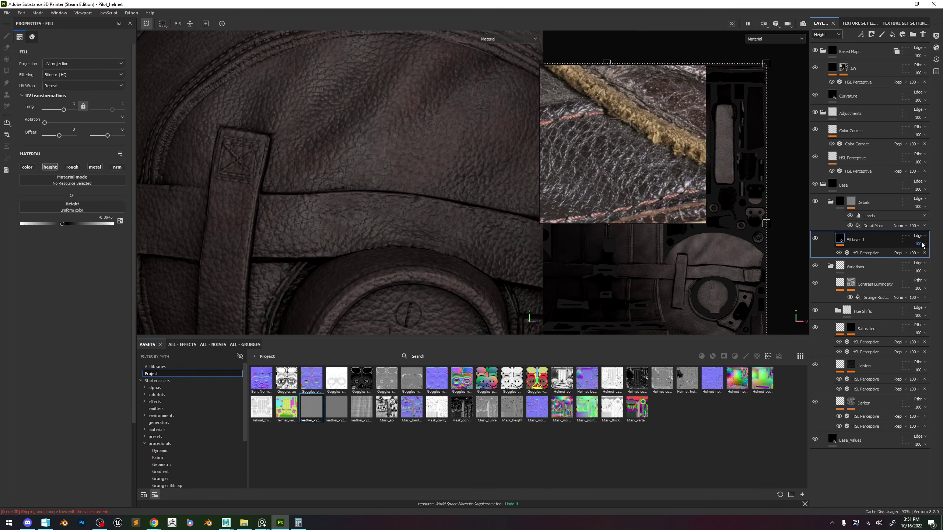
pyautogui.click(925, 244)
pyautogui.moveTo(939, 257); pyautogui.dragTo(889, 255)
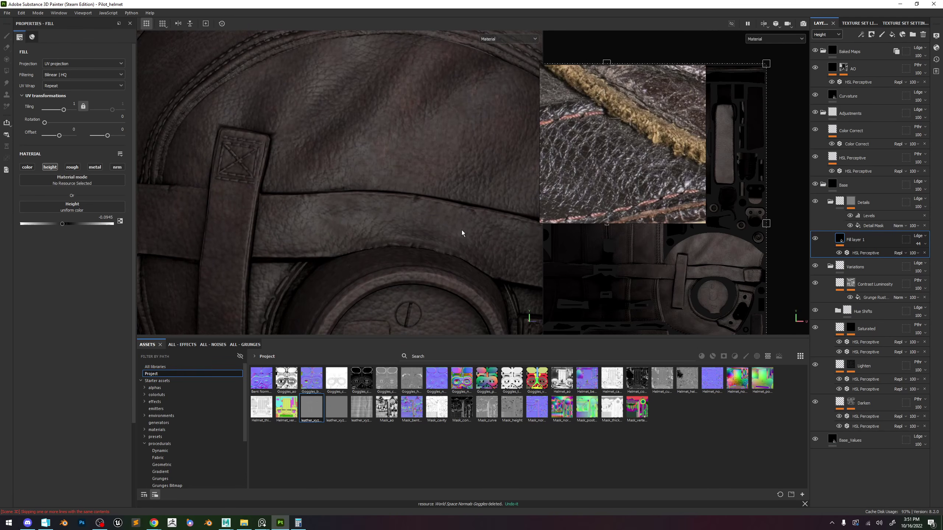
pyautogui.keyDown('alt'); pyautogui.moveTo(461, 230); pyautogui.dragTo(451, 200, button='right'); pyautogui.keyUp('alt')
pyautogui.scroll(5, 452, 199)
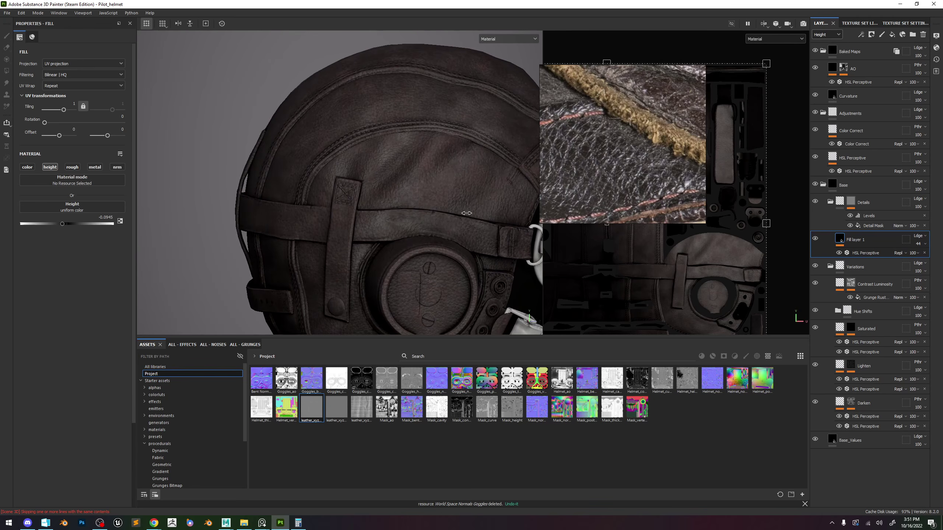
pyautogui.keyDown('alt'); pyautogui.moveTo(463, 185); pyautogui.dragTo(456, 235); pyautogui.keyUp('alt')
pyautogui.scroll(3, 377, 253)
pyautogui.keyDown('shift'); pyautogui.moveTo(456, 236); pyautogui.dragTo(460, 235, button='right'); pyautogui.keyUp('shift')
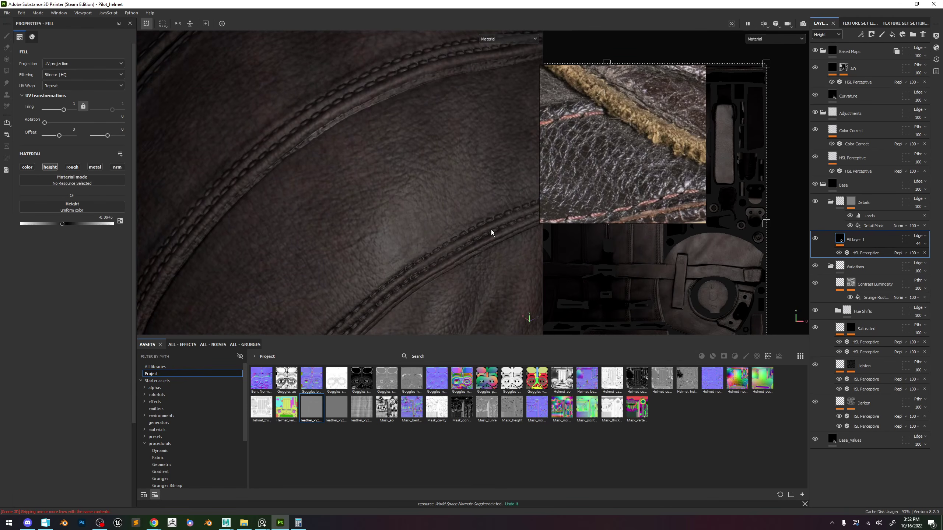
# Cycle through the helmet's channel views and examine the roughness against the base color.
pyautogui.press('c')
pyautogui.press('c')
pyautogui.press('c')
pyautogui.press('c')
pyautogui.press('c')
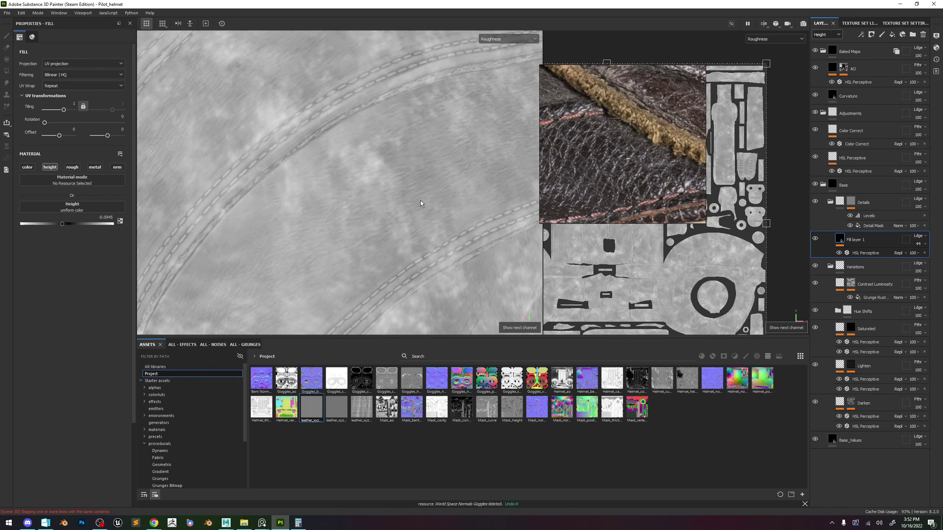
pyautogui.press('c')
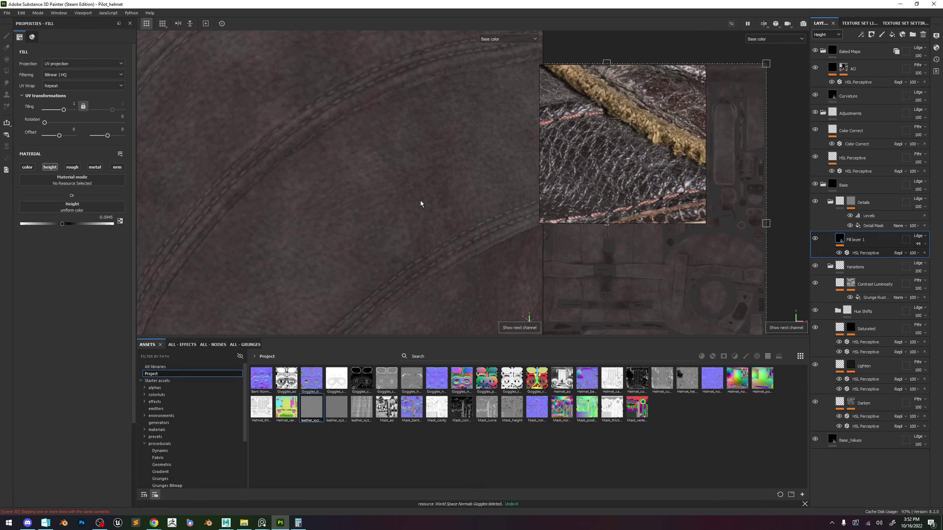
pyautogui.press('c')
pyautogui.press('c')
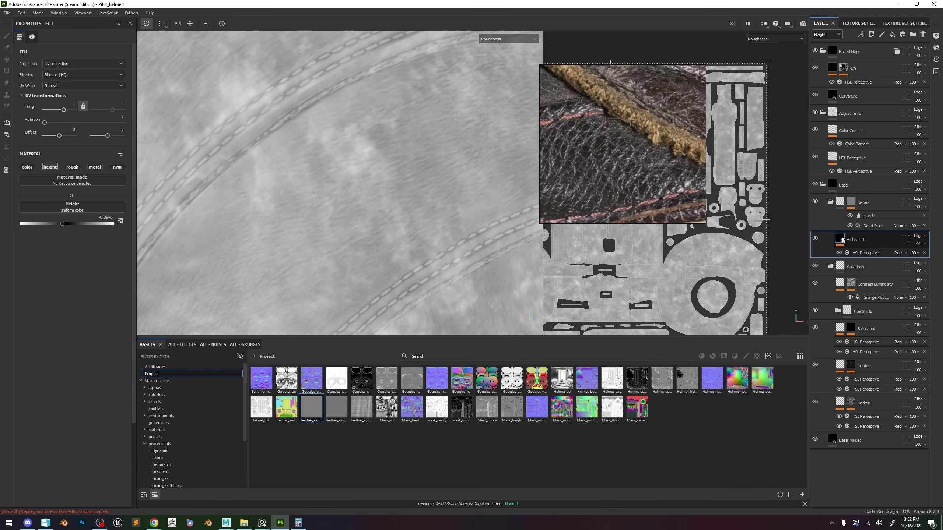
# Add a second HSL Perceptive filter to Fill layer 1, affecting only the roughness channel.
pyautogui.click(860, 34)
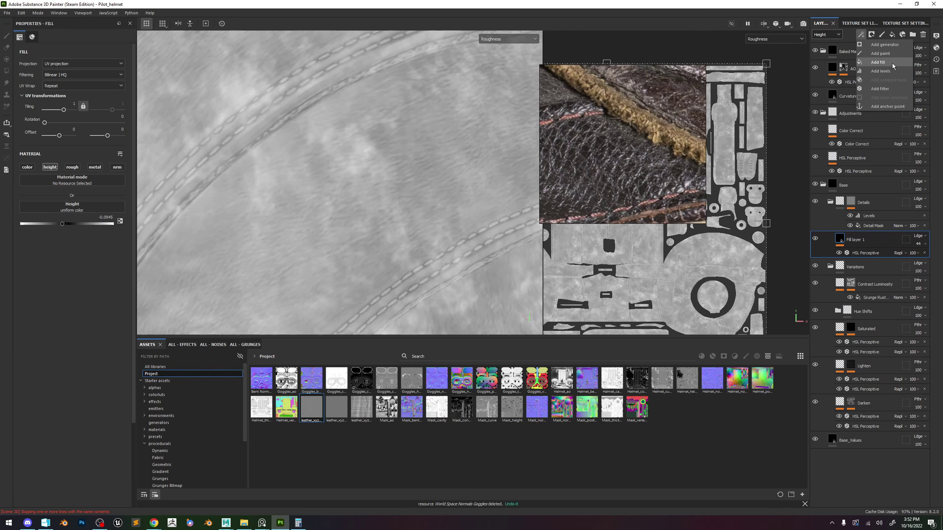
pyautogui.click(881, 90)
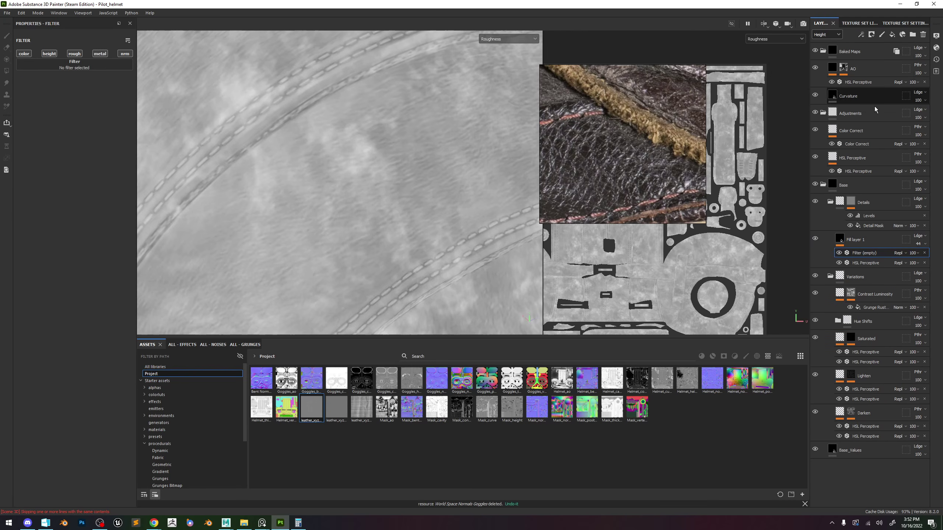
pyautogui.click(123, 65)
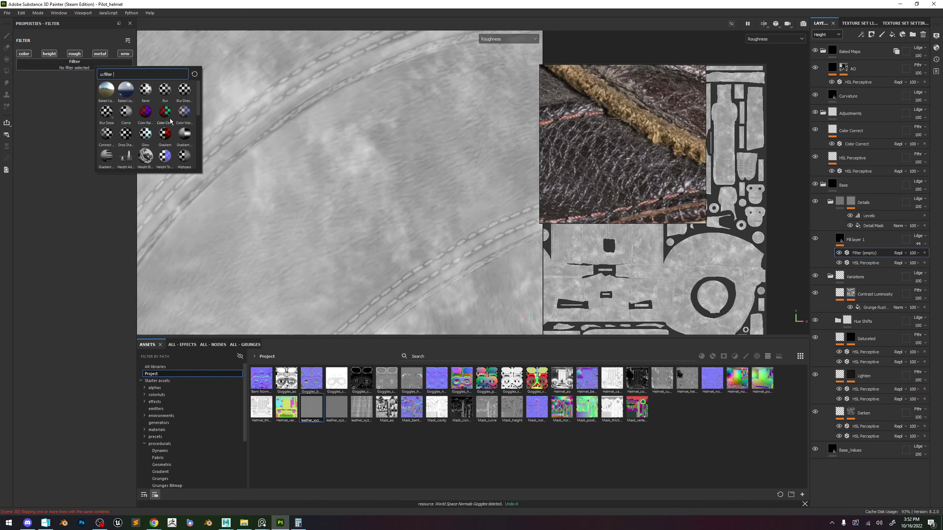
pyautogui.write('hsl')
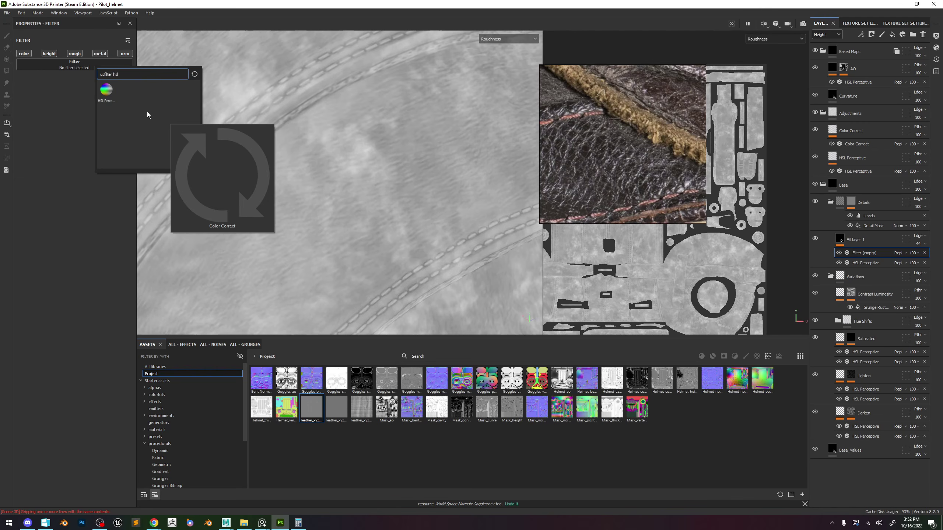
pyautogui.click(106, 90)
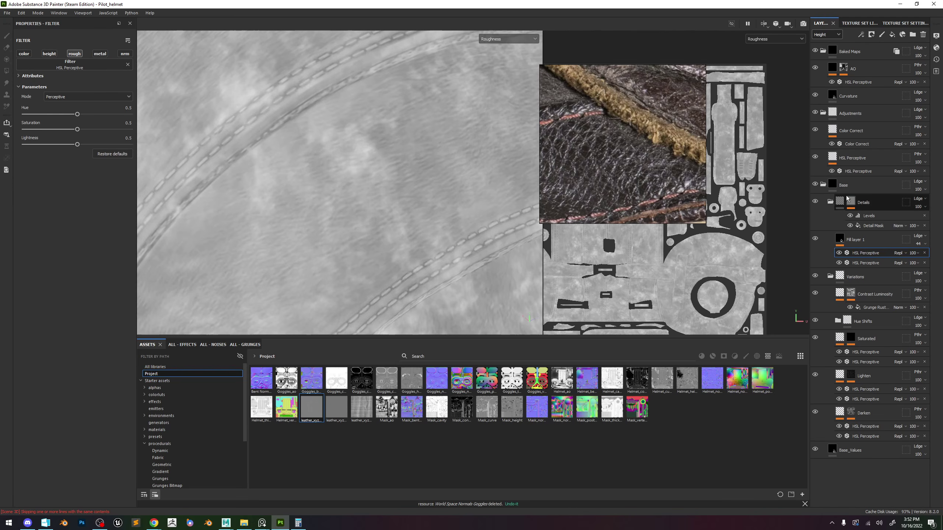
# Show the layer stack's roughness blending and set Fill layer 1 and the Details folder to Passthrough for that channel.
pyautogui.click(827, 34)
pyautogui.click(823, 58)
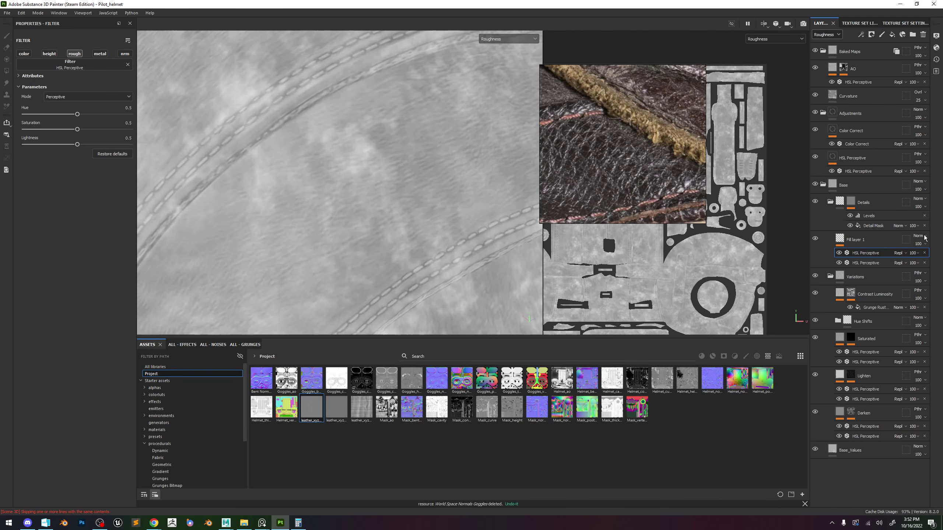
pyautogui.click(920, 236)
pyautogui.click(923, 203)
pyautogui.click(924, 202)
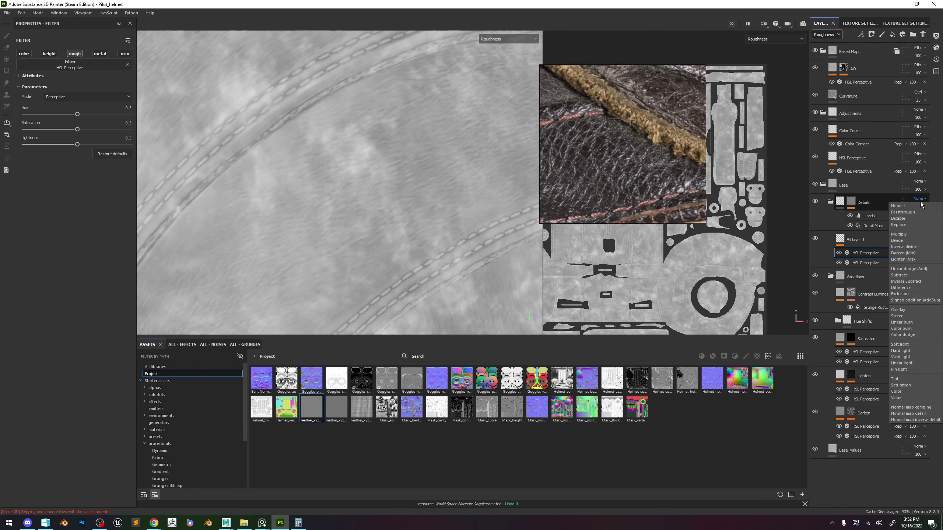
pyautogui.click(917, 211)
pyautogui.click(903, 240)
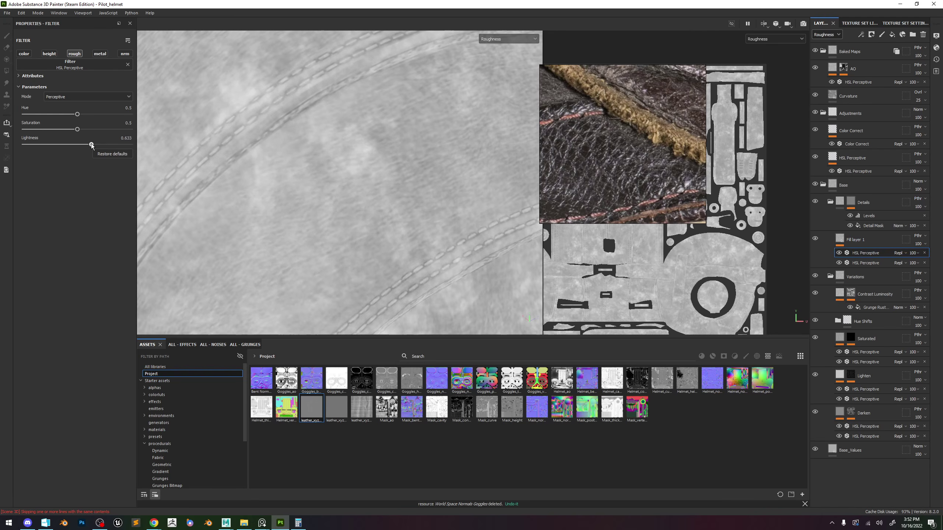
# Try the roughness filter's lightness at 1, check the leather in the material view, and set it to 0.815.
pyautogui.moveTo(91, 144); pyautogui.dragTo(136, 149)
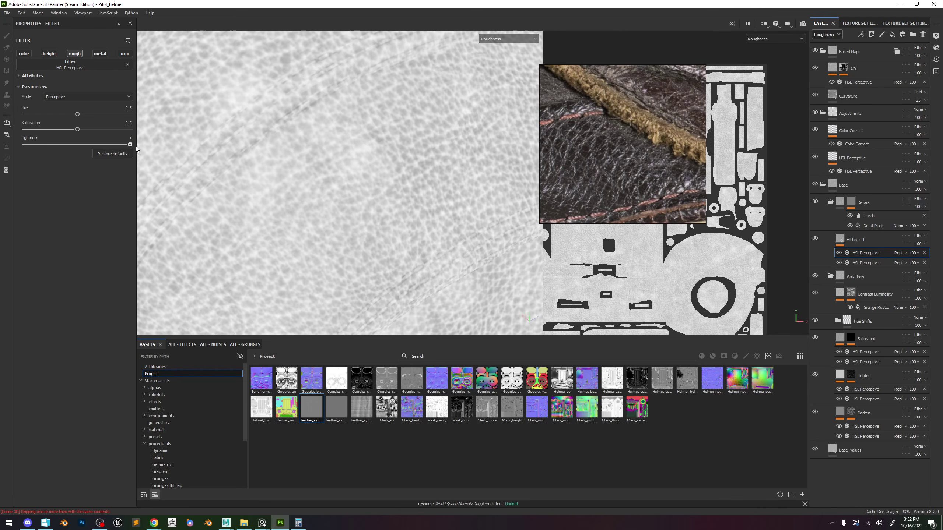
pyautogui.scroll(-5, 405, 189)
pyautogui.scroll(5, 447, 213)
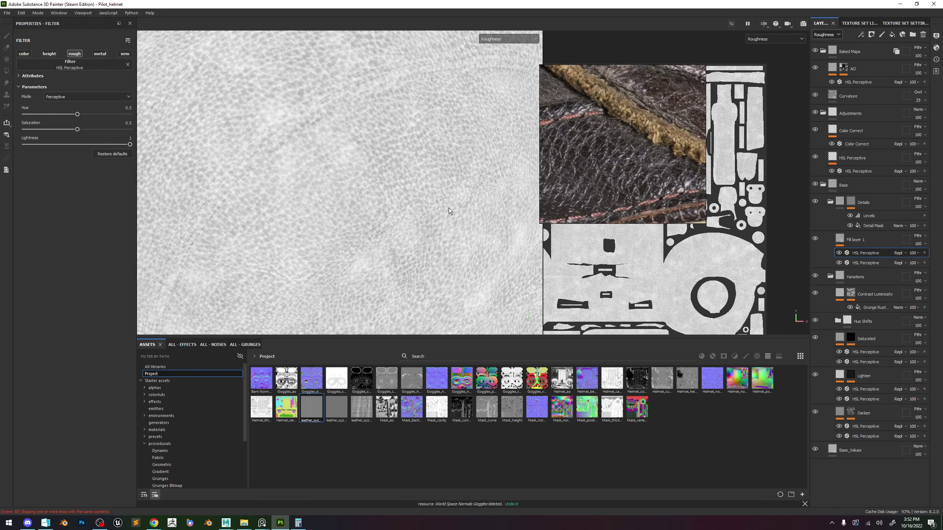
pyautogui.press('m')
pyautogui.moveTo(442, 197); pyautogui.dragTo(406, 200, button='middle')
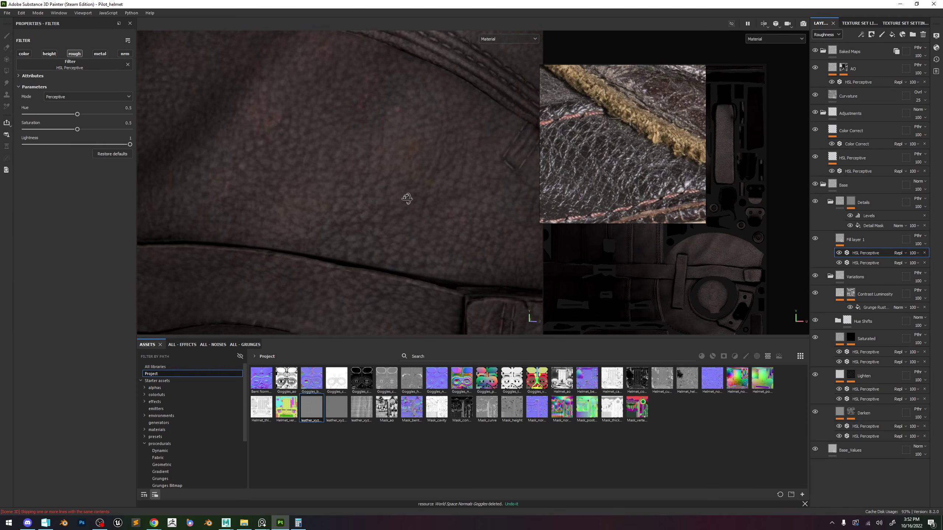
pyautogui.press('c')
pyautogui.moveTo(129, 148); pyautogui.dragTo(111, 146)
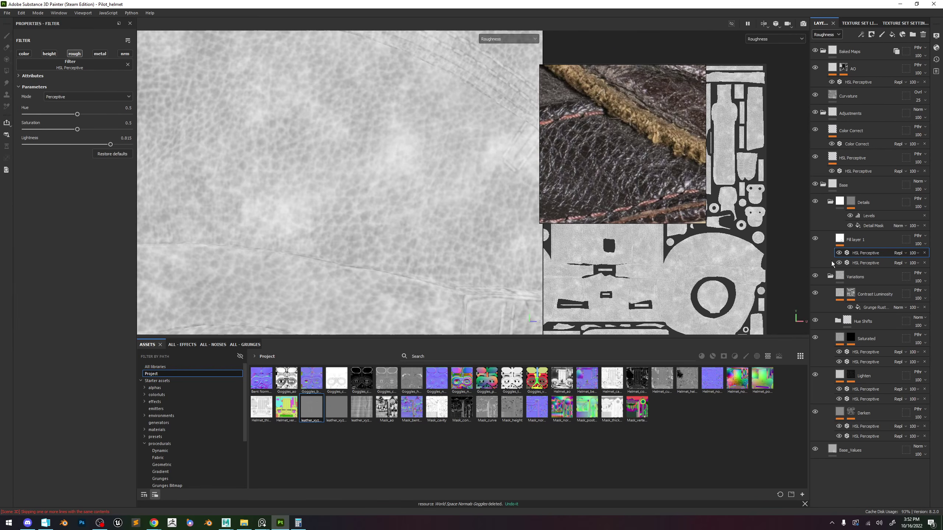
# Compare the leather's roughness with Fill layer 1 hidden and shown, and slightly lower the roughness filter's lightness.
pyautogui.click(816, 238)
pyautogui.click(815, 238)
pyautogui.click(815, 238)
pyautogui.click(815, 238)
pyautogui.moveTo(358, 216)
pyautogui.keyDown('alt'); pyautogui.mouseDown(button='right')
pyautogui.moveTo(258, 67)
pyautogui.moveTo(298, 141)
pyautogui.moveTo(376, 214)
pyautogui.mouseUp(button='right'); pyautogui.keyUp('alt')
pyautogui.press('m')
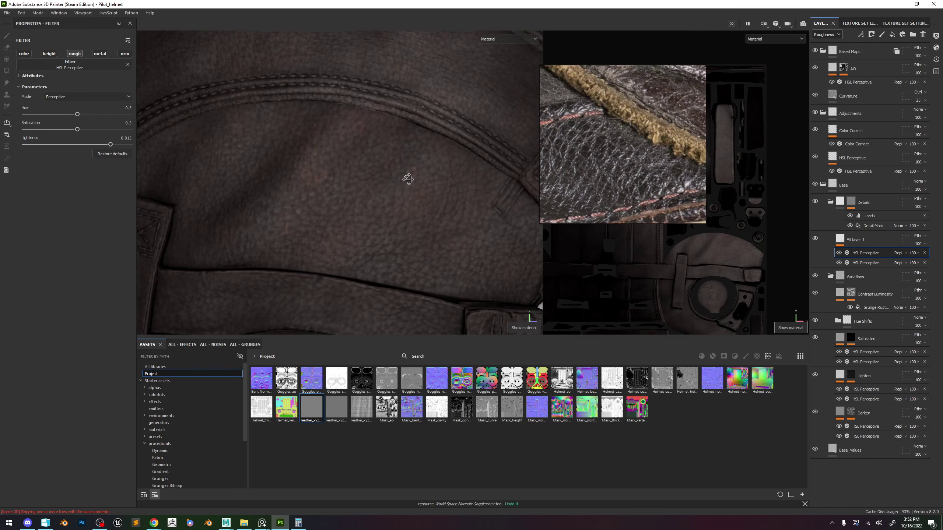
pyautogui.keyDown('alt'); pyautogui.moveTo(412, 184); pyautogui.dragTo(330, 154, button='right'); pyautogui.keyUp('alt')
pyautogui.keyDown('alt'); pyautogui.moveTo(330, 154); pyautogui.dragTo(409, 176); pyautogui.keyUp('alt')
pyautogui.keyDown('alt'); pyautogui.moveTo(409, 176); pyautogui.dragTo(442, 182, button='right'); pyautogui.keyUp('alt')
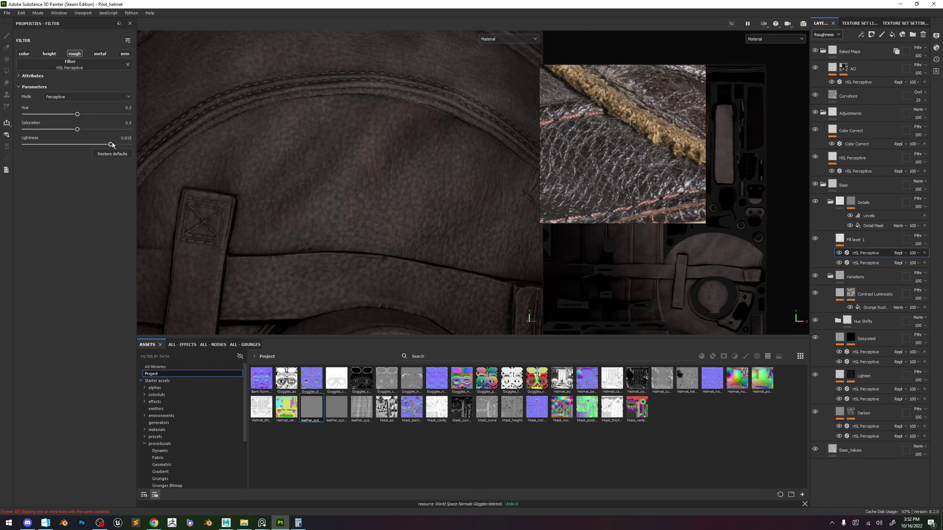
pyautogui.moveTo(111, 145); pyautogui.dragTo(108, 146)
# Set the Base_Values layer's roughness to 0.5236, judging the shine on the helmet.
pyautogui.click(851, 450)
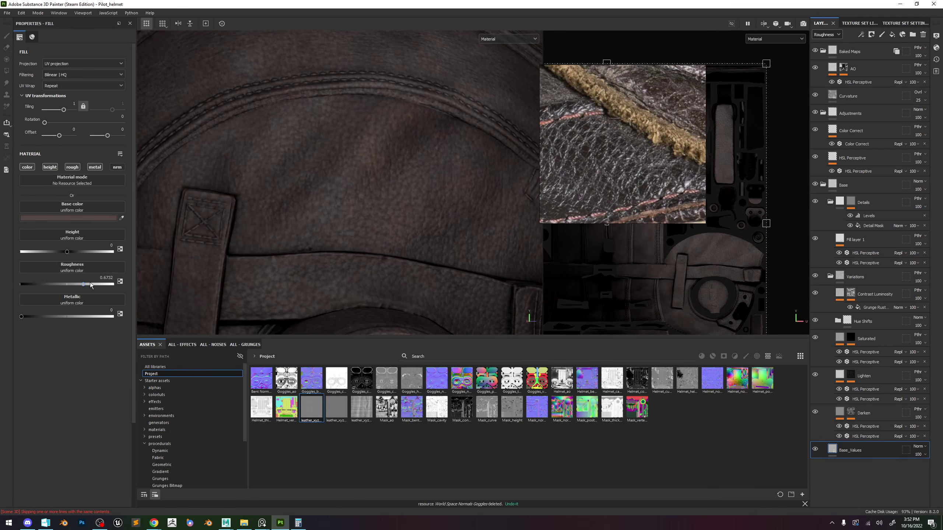
pyautogui.moveTo(75, 285); pyautogui.dragTo(67, 285)
pyautogui.scroll(-5, 301, 139)
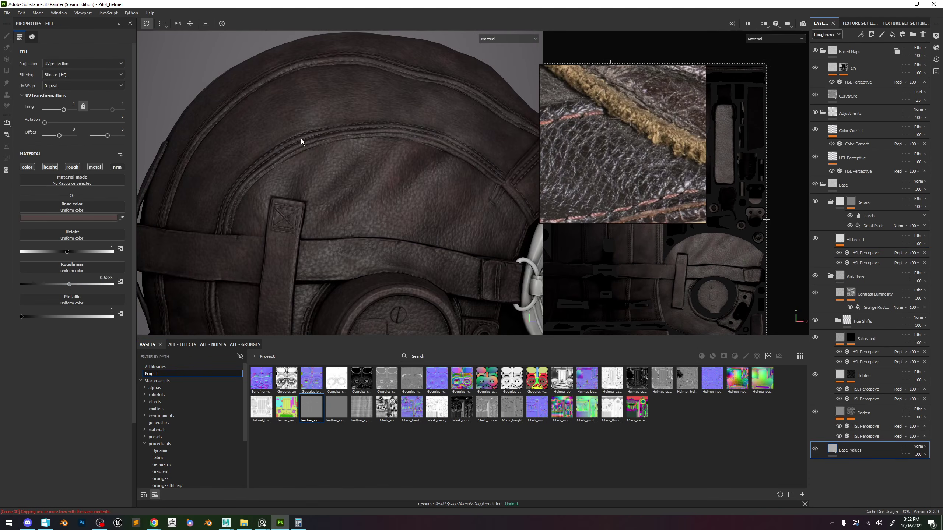
pyautogui.scroll(5, 431, 238)
# Examine the helmet's roughness channel and its material look up close and from afar against the leather reference.
pyautogui.press('c')
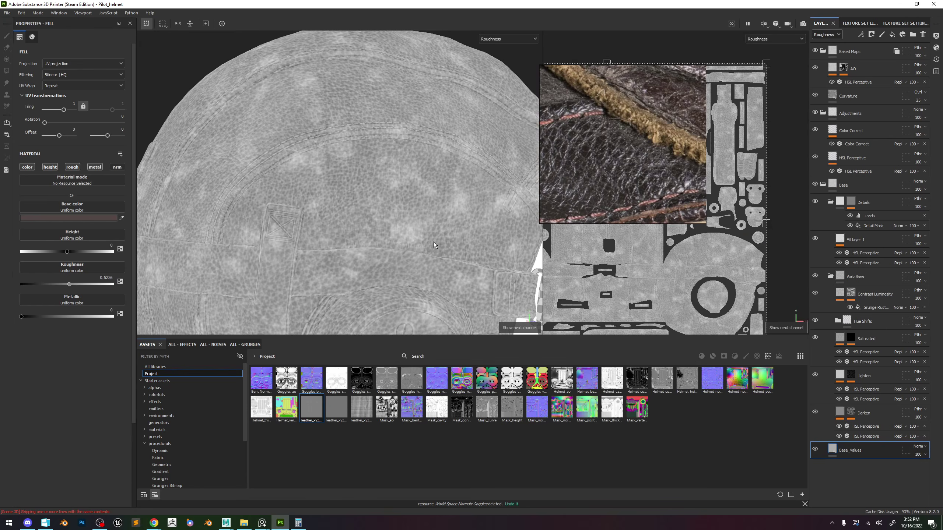
pyautogui.press('c')
pyautogui.press('c')
pyautogui.press('c')
pyautogui.press('c')
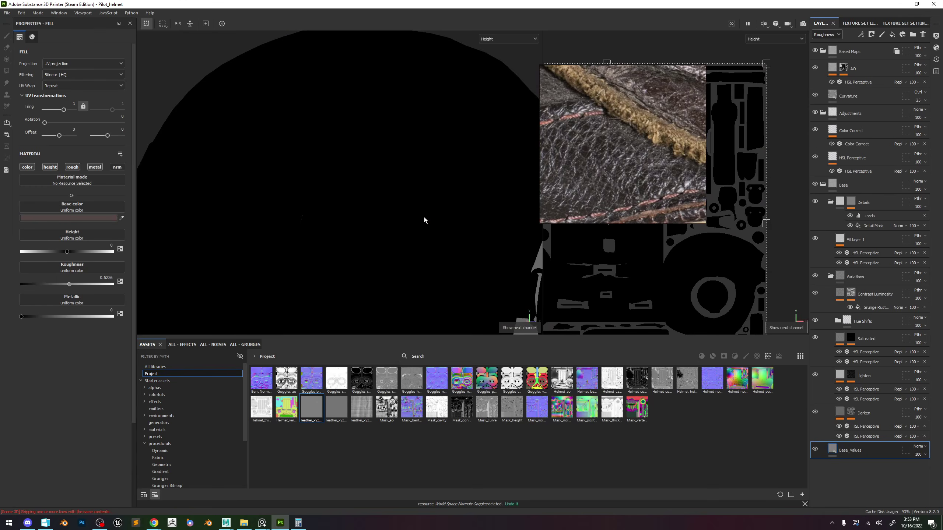
pyautogui.press('c')
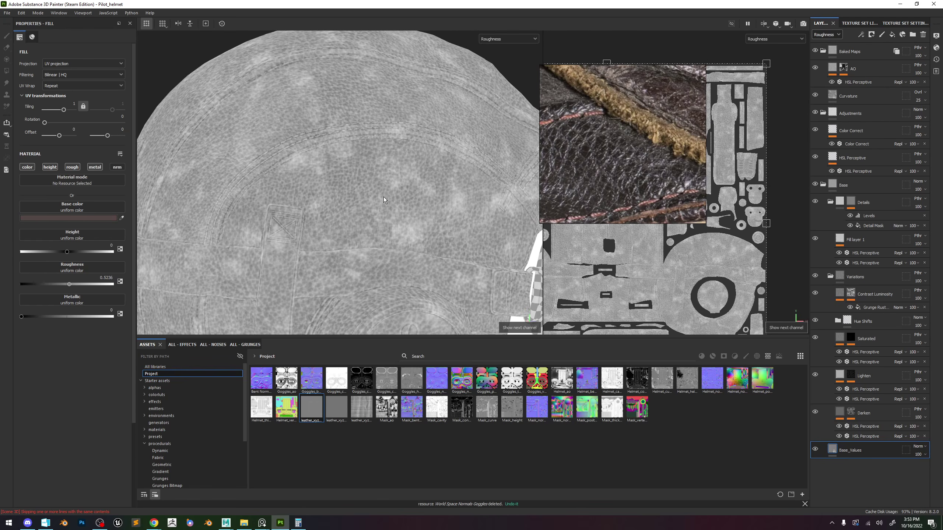
pyautogui.press('m')
pyautogui.scroll(3, 393, 186)
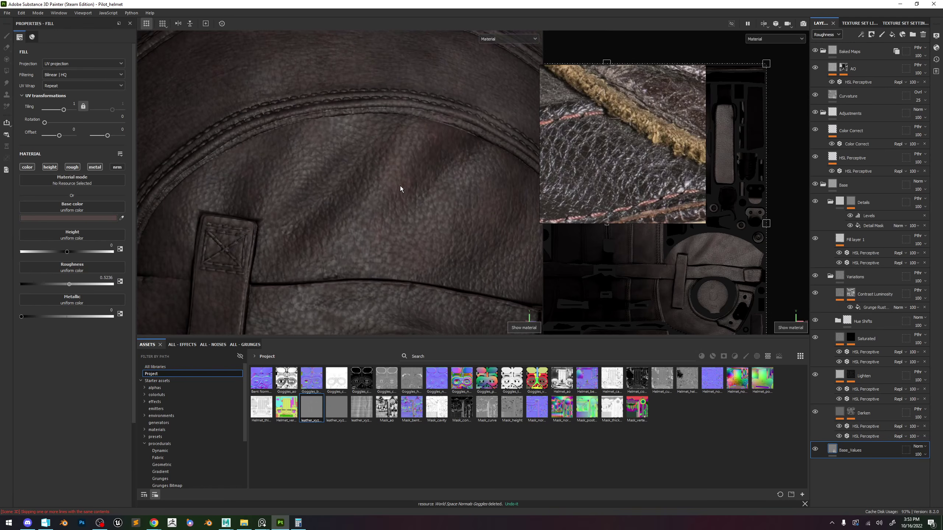
pyautogui.scroll(-5, 400, 185)
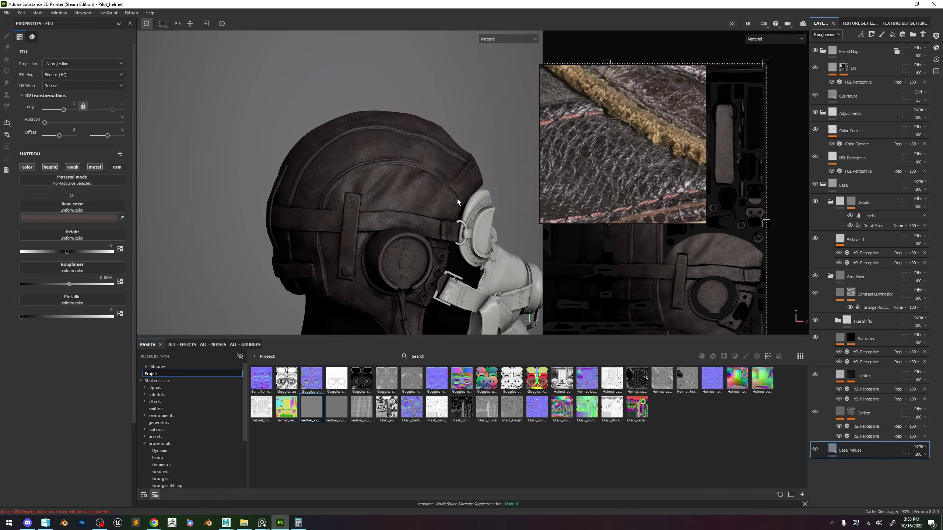
pyautogui.keyDown('alt'); pyautogui.moveTo(458, 202); pyautogui.dragTo(430, 197); pyautogui.keyUp('alt')
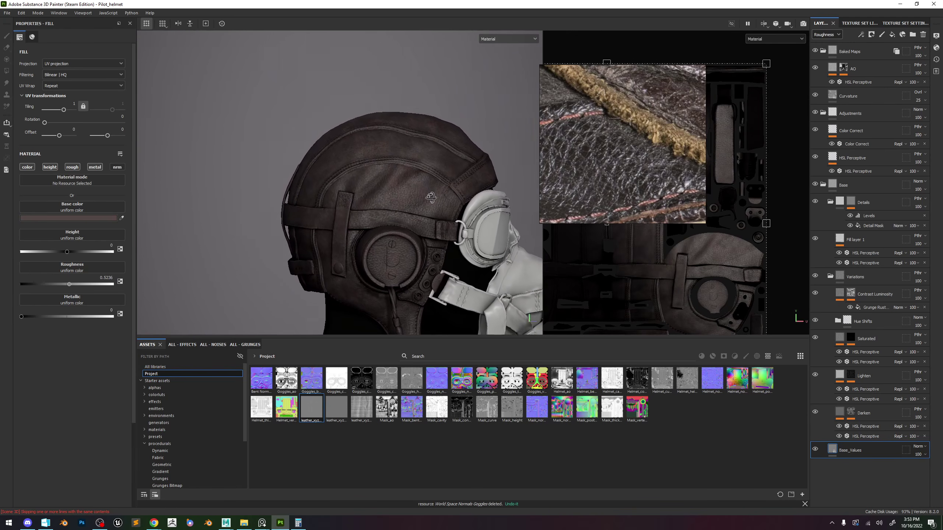
pyautogui.scroll(3, 431, 197)
pyautogui.press('c')
pyautogui.scroll(3, 430, 216)
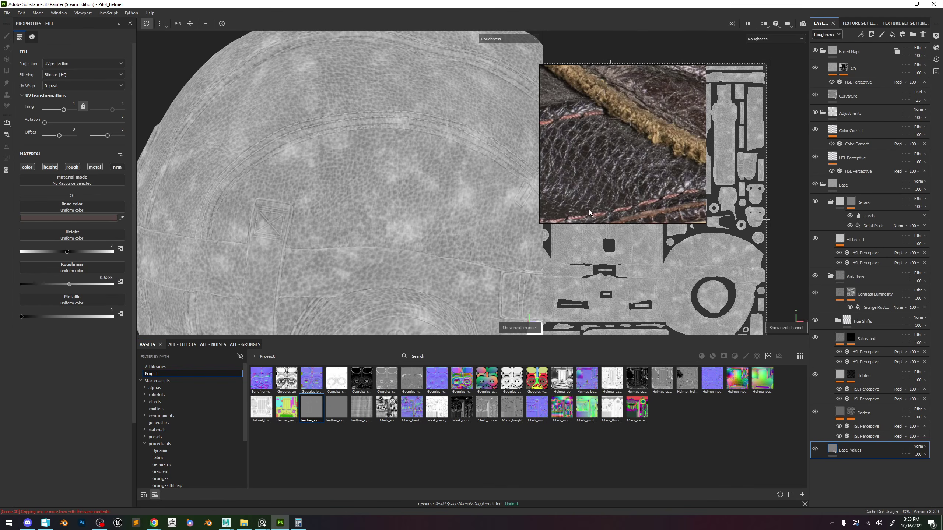
# Add a black mask to Fill layer 1 and copy the Details folder's mask, with its Levels and Detail Mask effects, onto it.
pyautogui.click(871, 243)
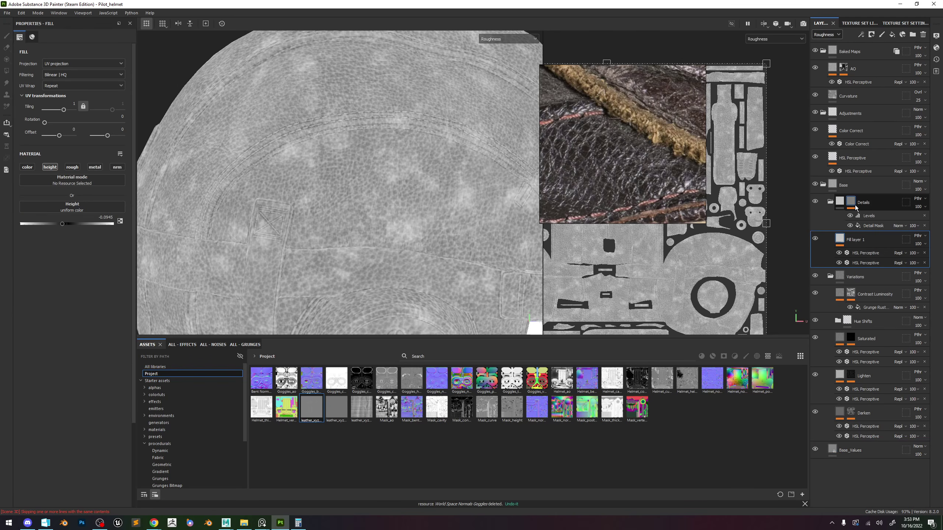
pyautogui.click(852, 204)
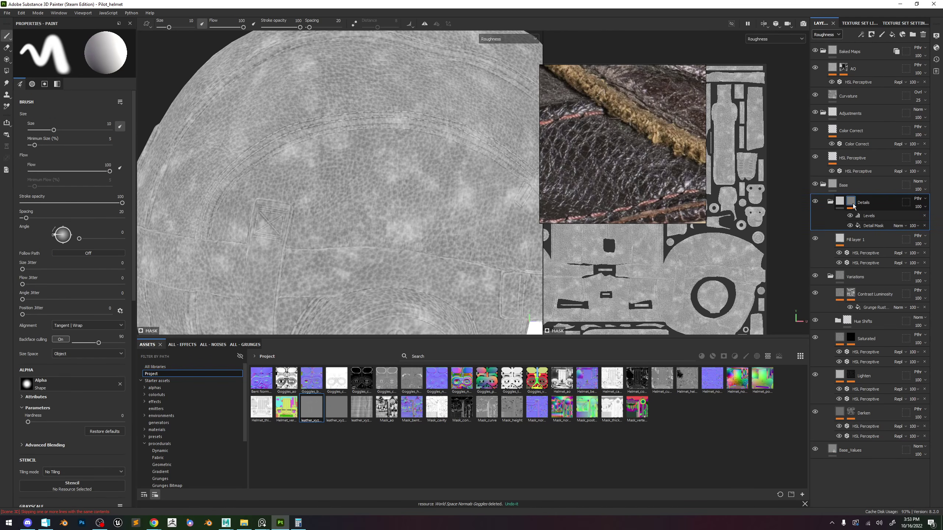
pyautogui.click(853, 240)
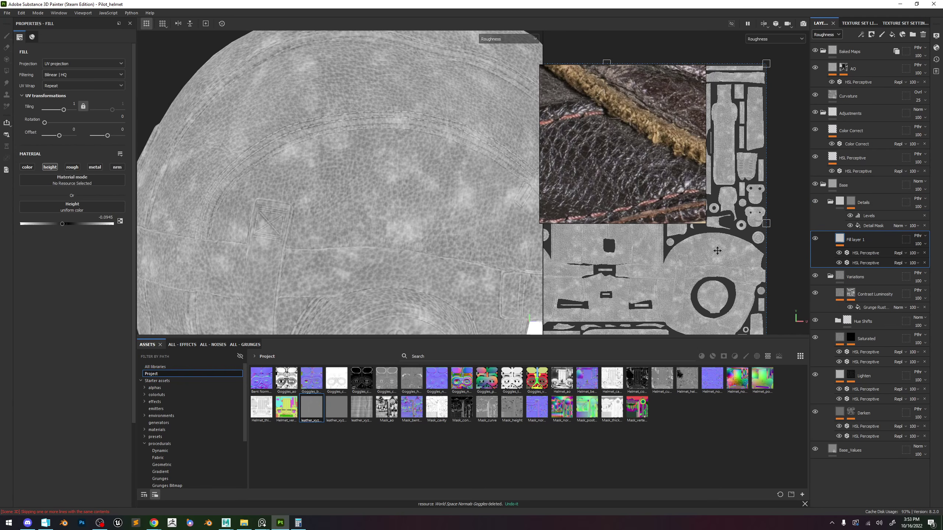
pyautogui.rightClick(859, 242)
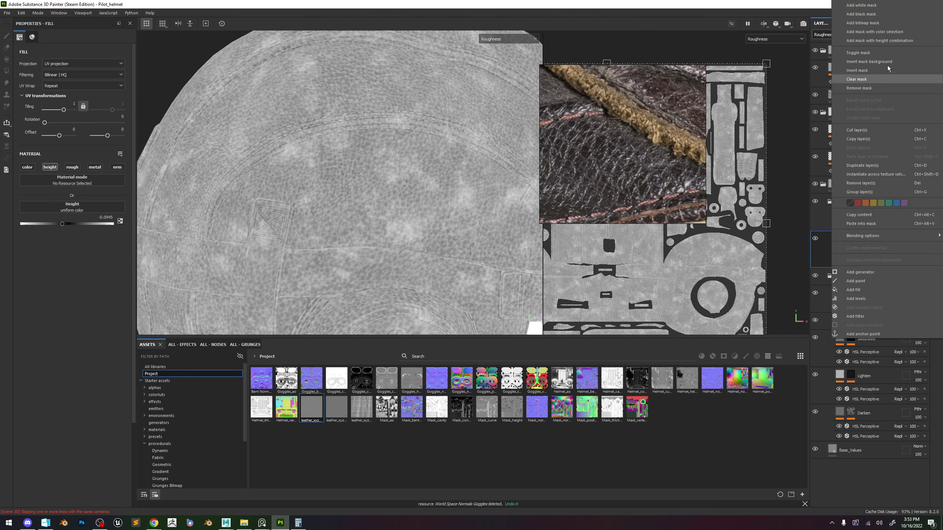
pyautogui.click(874, 16)
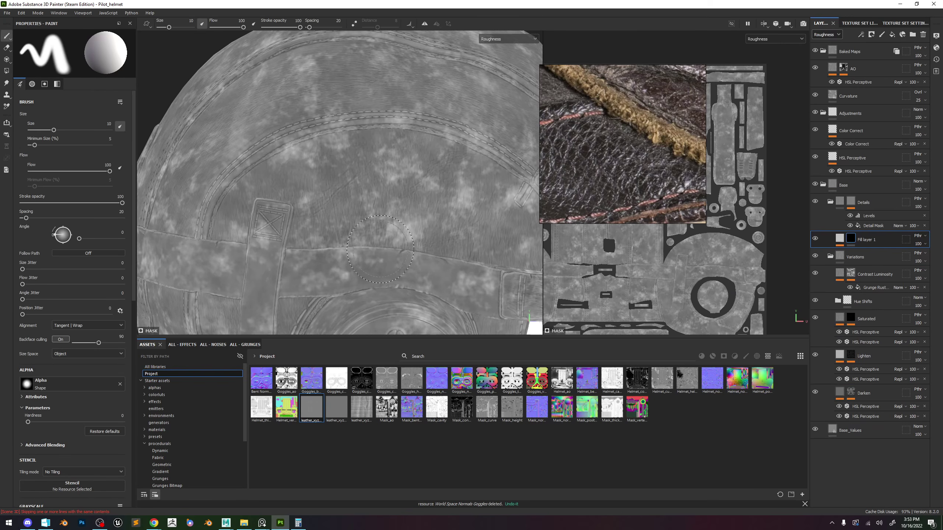
pyautogui.click(851, 238)
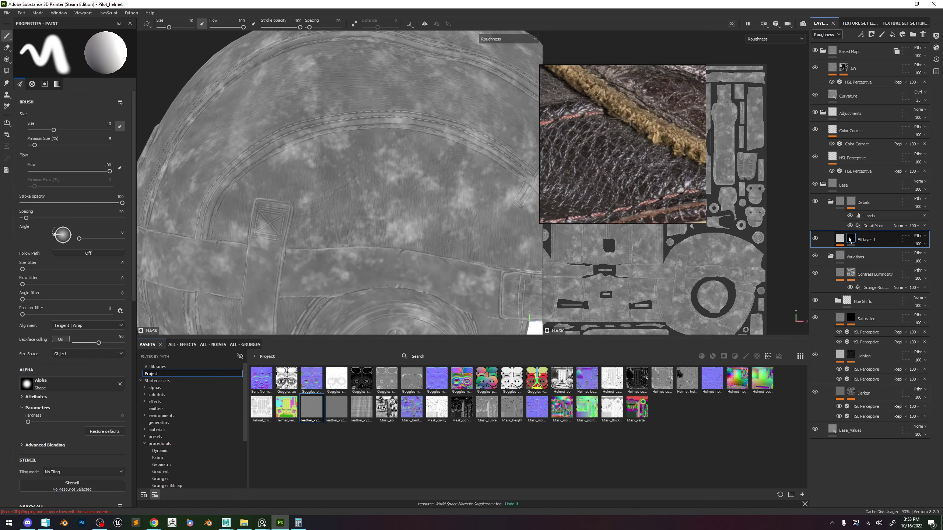
# Move Fill layer 1 out of the Details folder, directly into the Base folder, and delete the empty Details folder.
pyautogui.moveTo(850, 240); pyautogui.dragTo(870, 218)
pyautogui.click(874, 242)
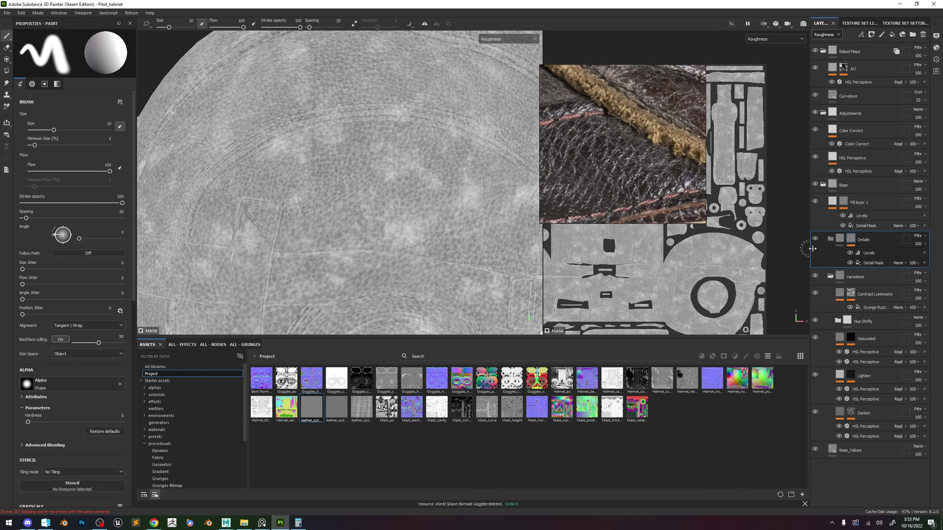
pyautogui.press('Delete')
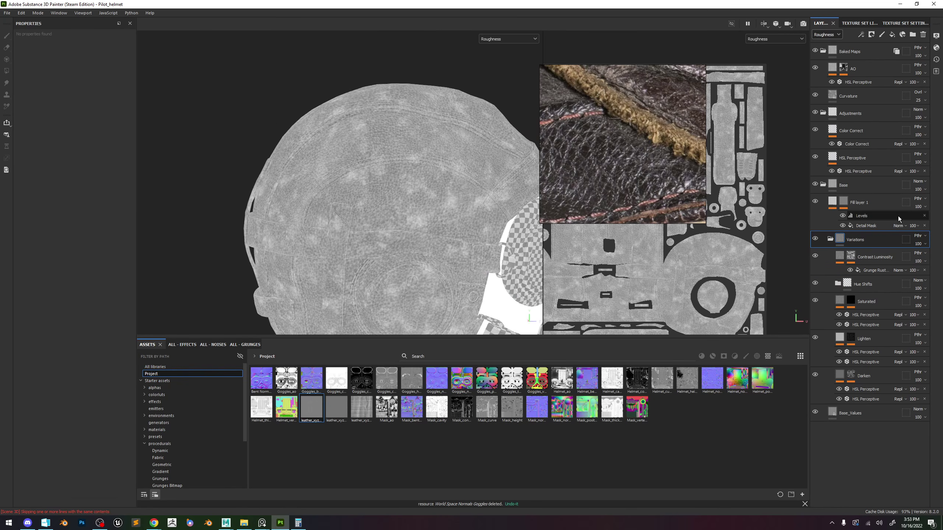
# Rename the fill layer inside the Base folder as Details and collapse the Variations folder below it.
pyautogui.doubleClick(862, 202)
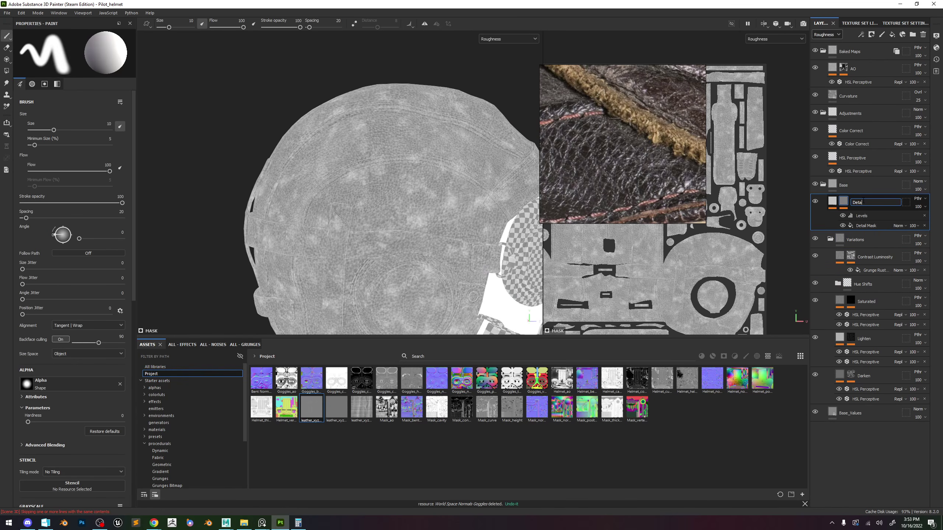
pyautogui.press('Return')
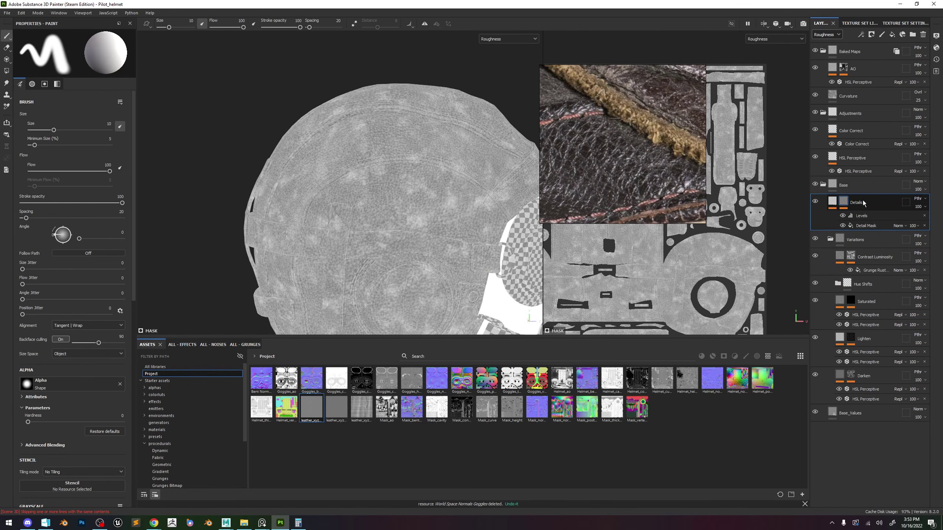
pyautogui.click(833, 202)
pyautogui.scroll(5, 467, 228)
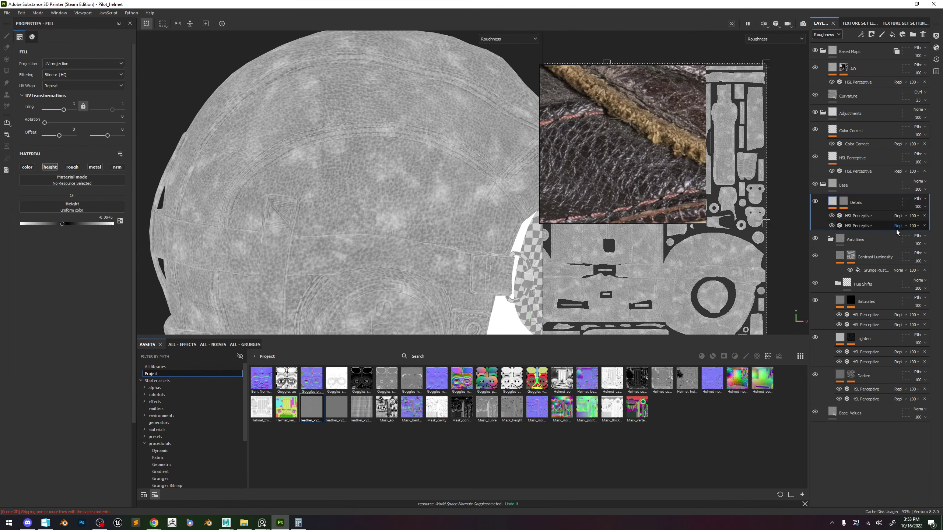
pyautogui.click(830, 240)
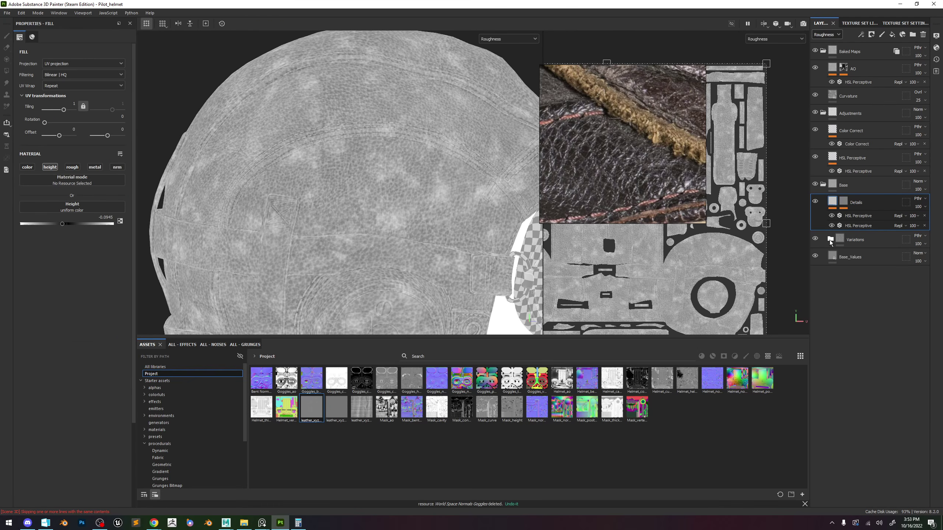
pyautogui.click(823, 185)
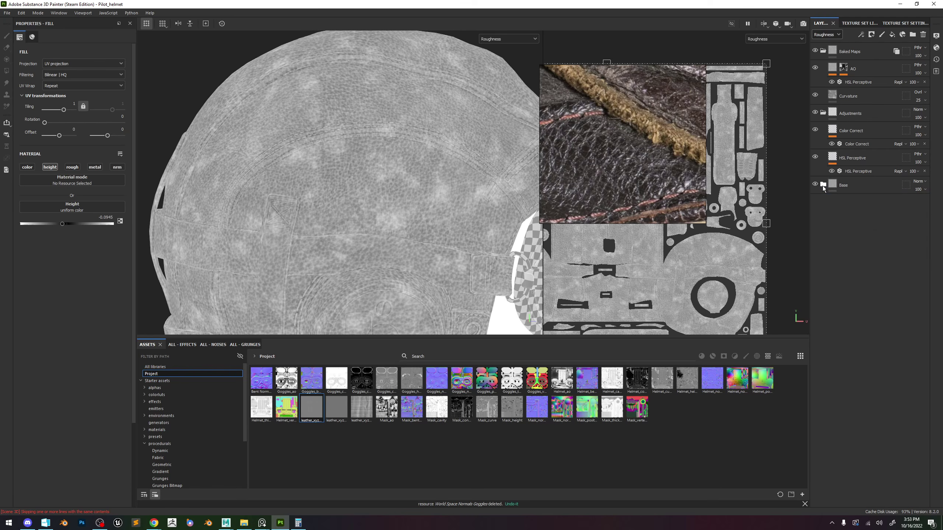
pyautogui.click(822, 185)
# Examine the Details layer's HSL Perceptive filters and their effect options.
pyautogui.click(833, 203)
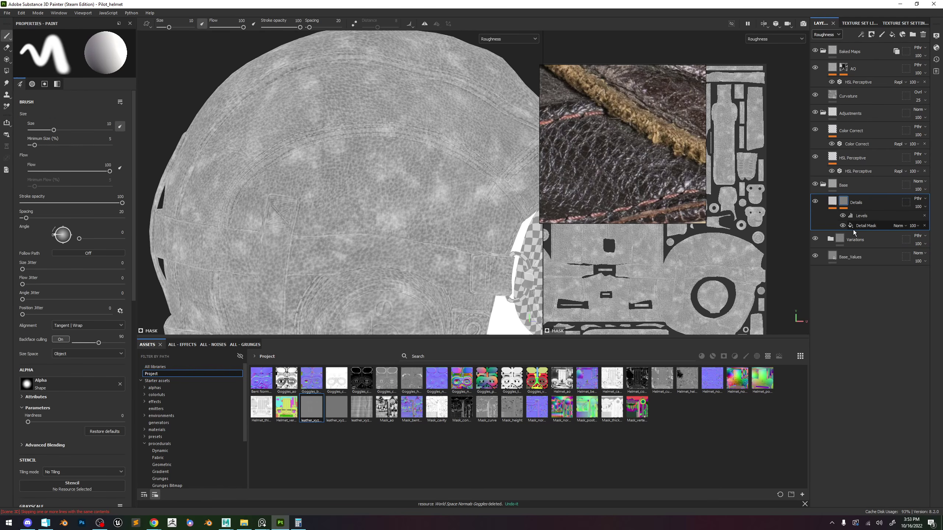
pyautogui.click(835, 204)
pyautogui.keyDown('alt'); pyautogui.moveTo(378, 237); pyautogui.dragTo(425, 216, button='middle'); pyautogui.keyUp('alt')
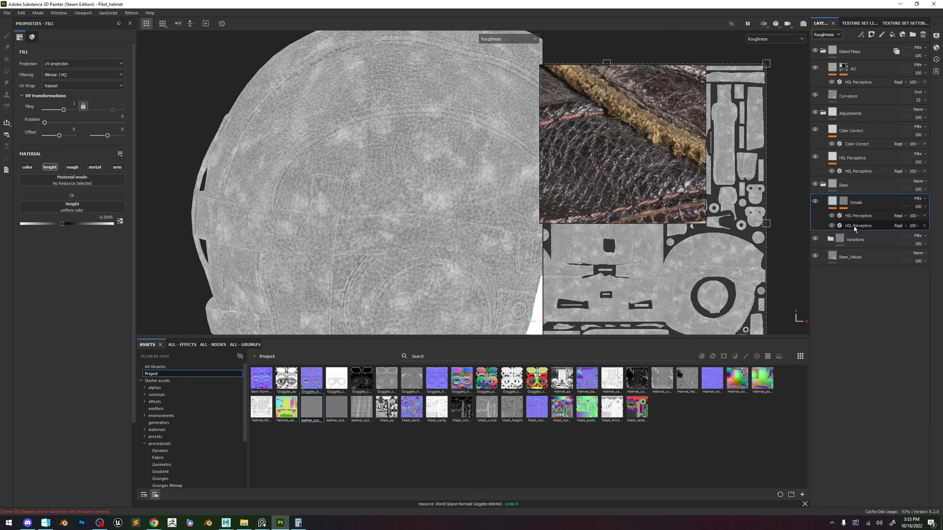
pyautogui.click(854, 226)
pyautogui.rightClick(853, 226)
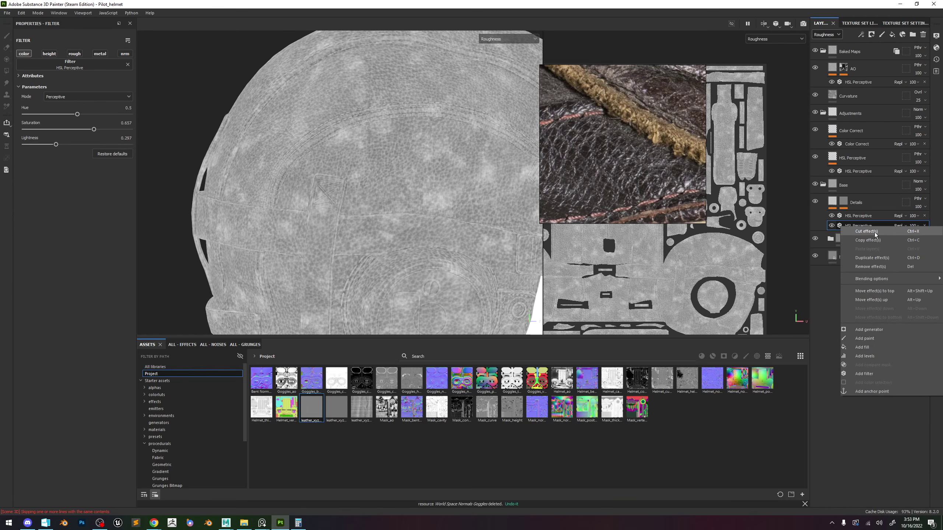
pyautogui.moveTo(884, 277)
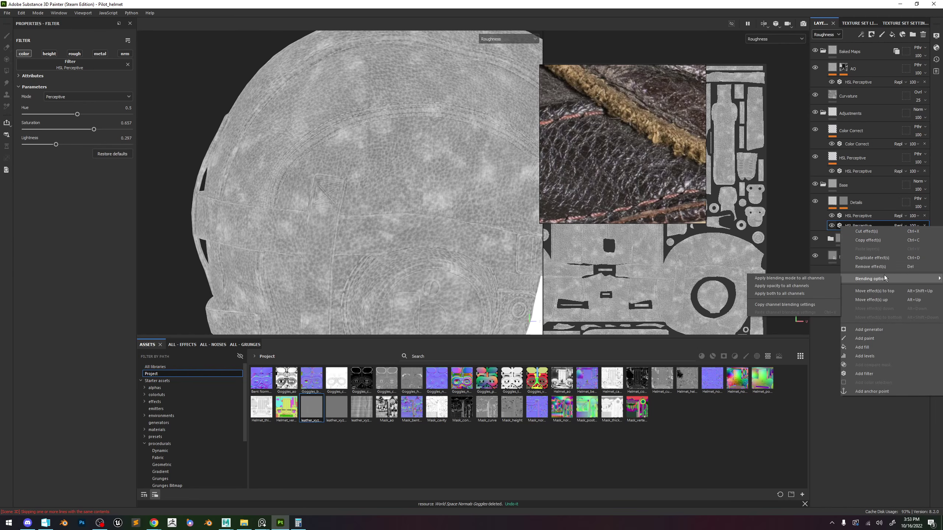
pyautogui.click(860, 221)
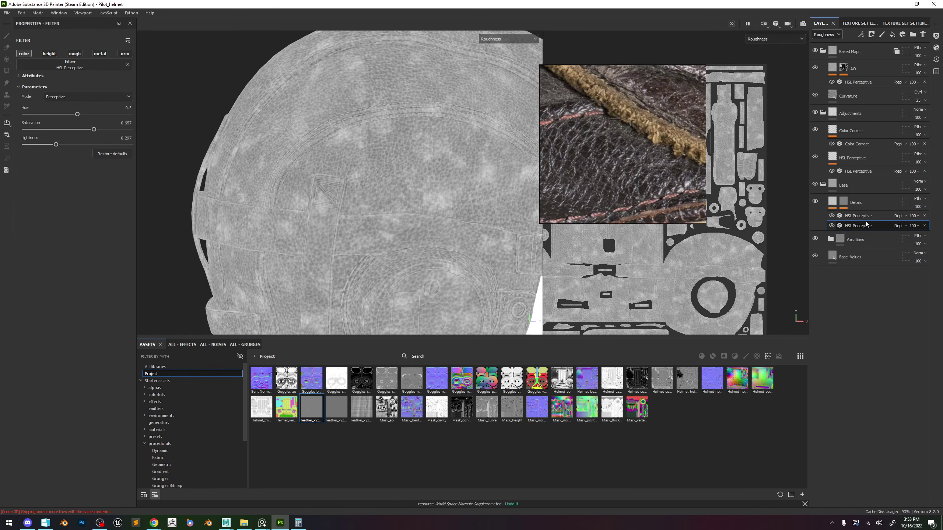
pyautogui.click(867, 217)
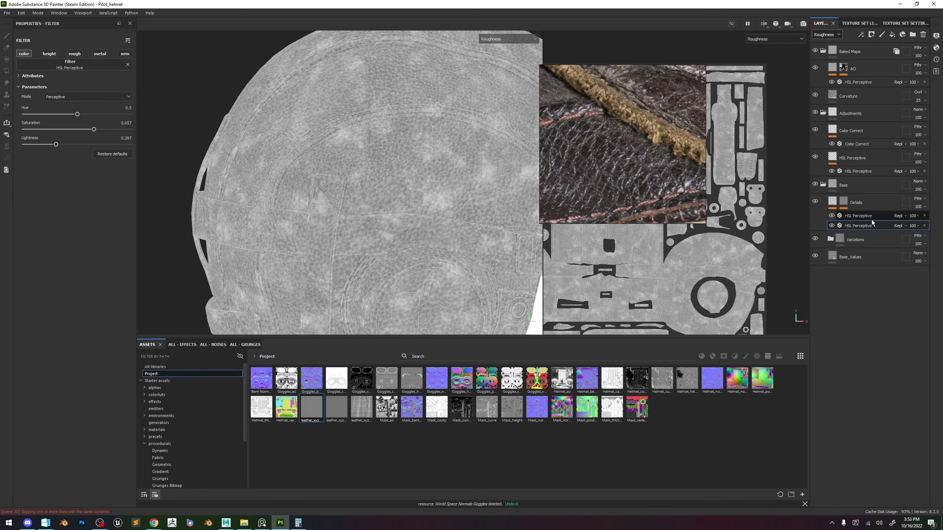
pyautogui.click(873, 227)
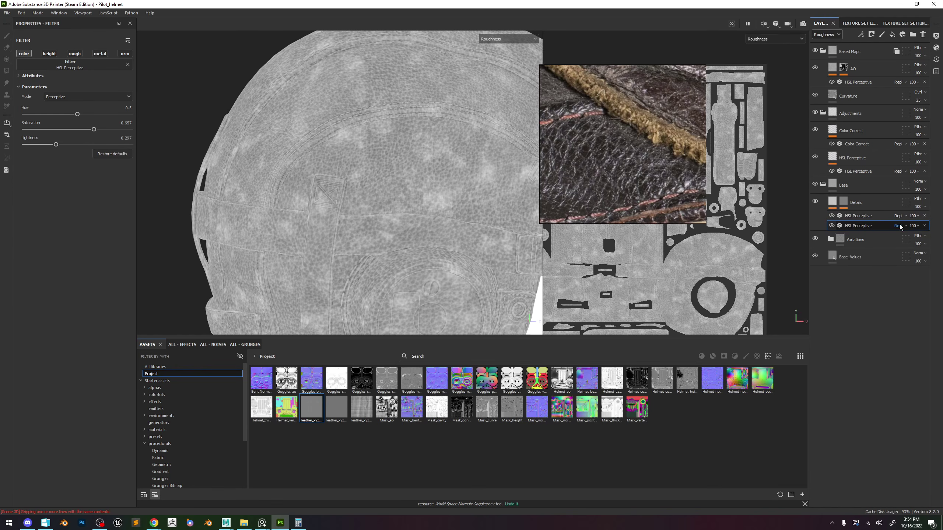
# Display the Details layer's mask and try the leather_xyz_cavity texture in its Detail Mask fill, checking it in material view.
pyautogui.press('m')
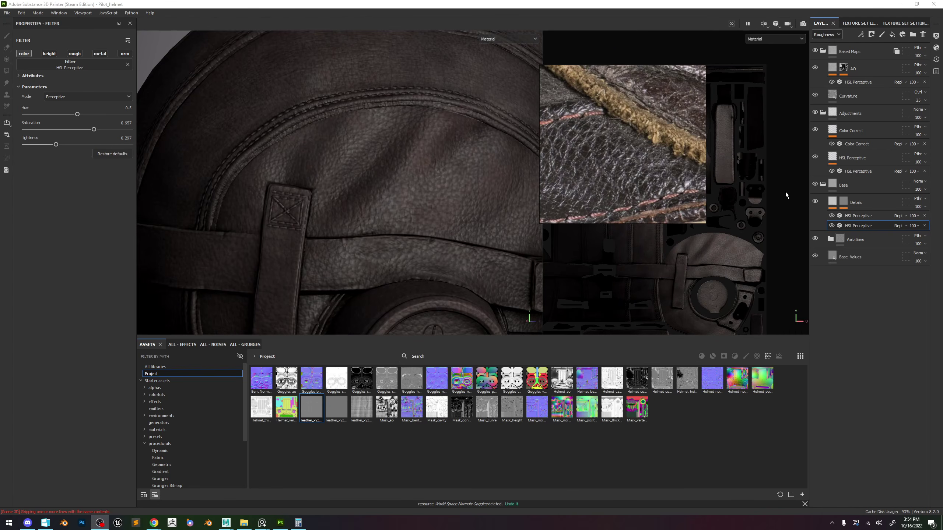
pyautogui.keyDown('alt'); pyautogui.click(843, 201); pyautogui.keyUp('alt')
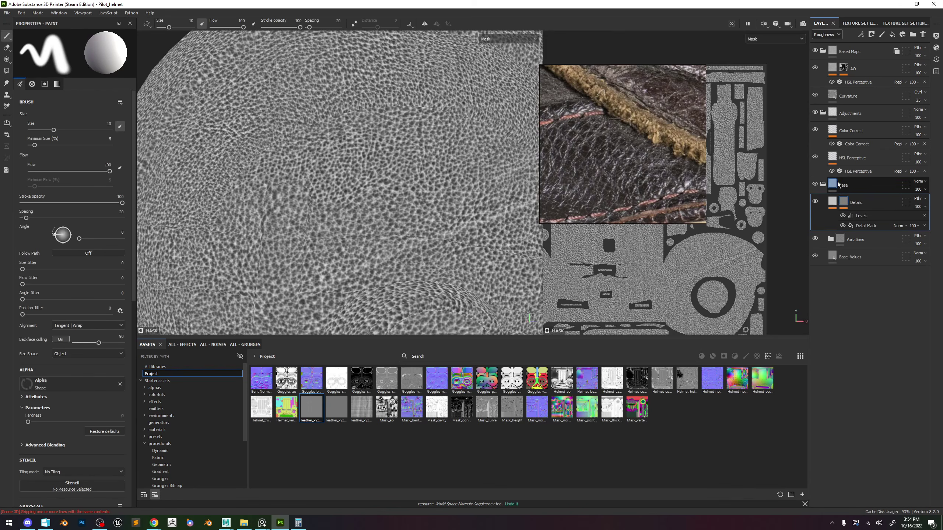
pyautogui.click(865, 226)
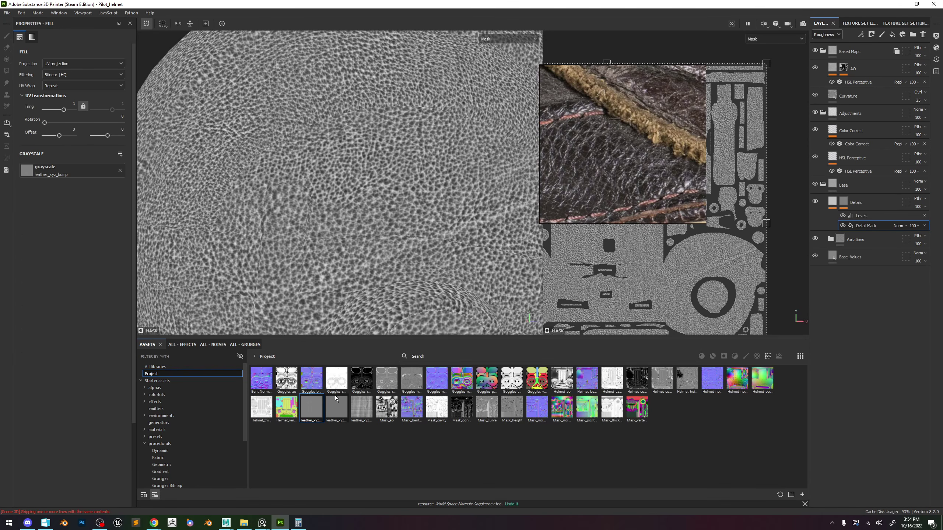
pyautogui.moveTo(336, 399); pyautogui.dragTo(27, 170)
pyautogui.press('m')
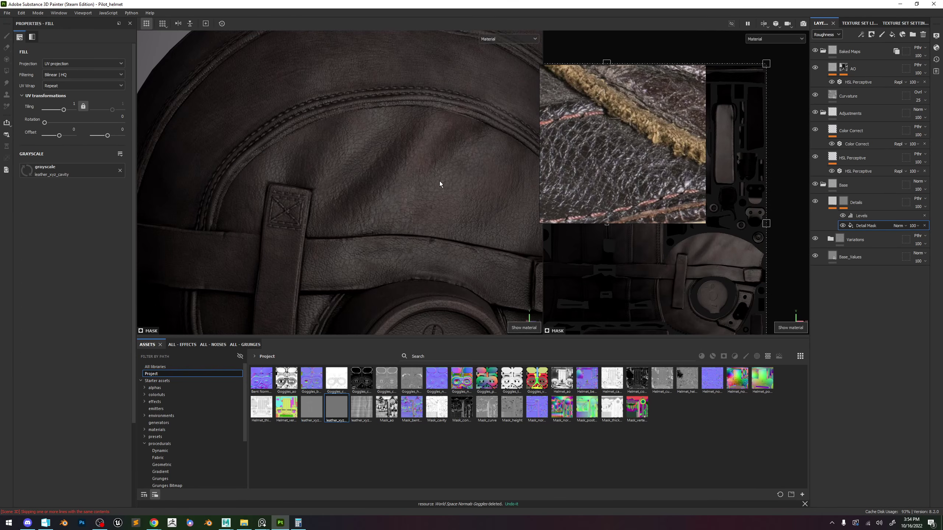
pyautogui.moveTo(440, 182)
pyautogui.keyDown('alt'); pyautogui.mouseDown()
pyautogui.moveTo(421, 143)
pyautogui.moveTo(442, 171)
pyautogui.mouseUp(); pyautogui.keyUp('alt')
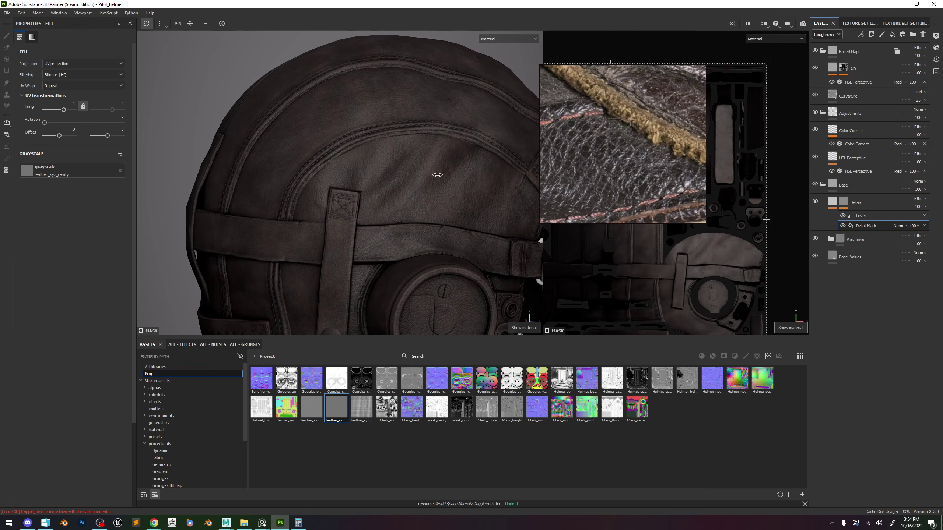
pyautogui.keyDown('alt'); pyautogui.moveTo(441, 193); pyautogui.dragTo(505, 276, button='right'); pyautogui.keyUp('alt')
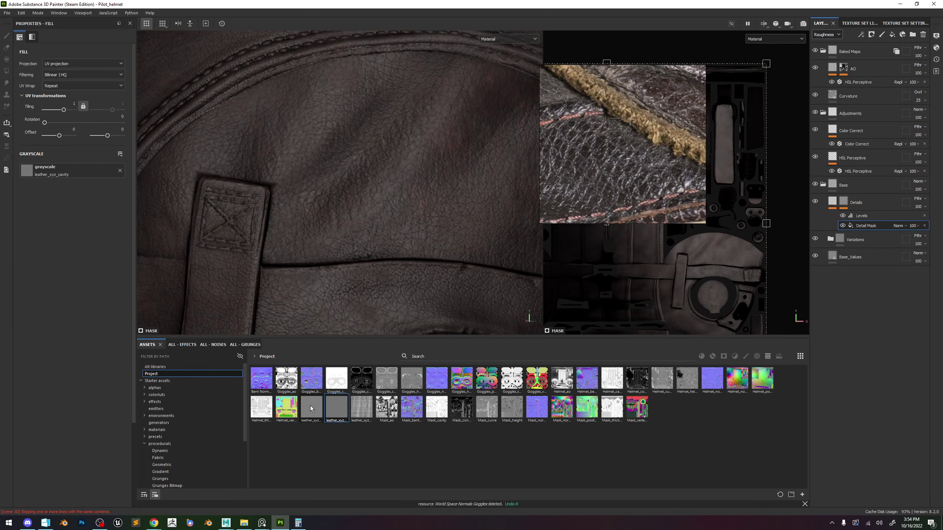
# Compare leather_xyz_bump and leather_xyz_cavity in the Detail Mask fill, ending with leather_xyz_bump, and show the mask.
pyautogui.moveTo(311, 408); pyautogui.dragTo(850, 226)
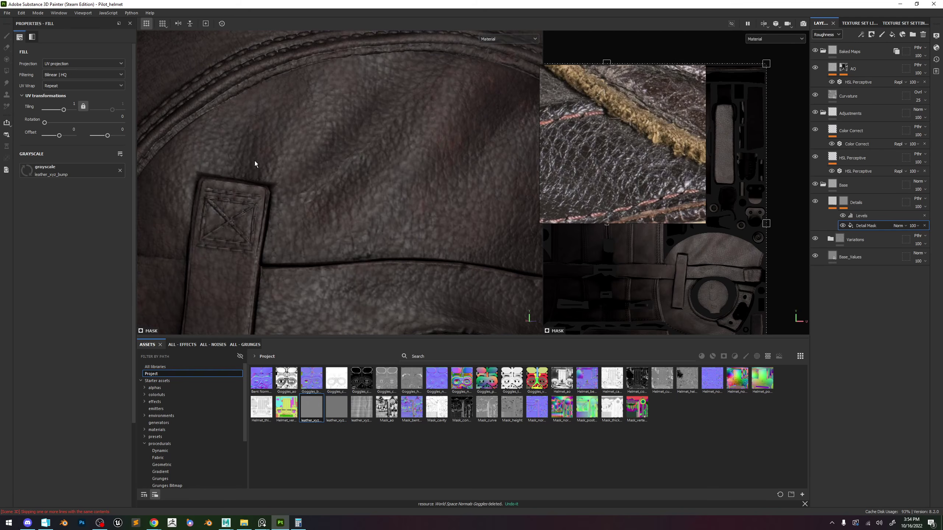
pyautogui.scroll(-6, 412, 211)
pyautogui.moveTo(337, 408); pyautogui.dragTo(102, 170)
pyautogui.keyDown('alt'); pyautogui.moveTo(421, 164); pyautogui.dragTo(439, 227, button='right'); pyautogui.keyUp('alt')
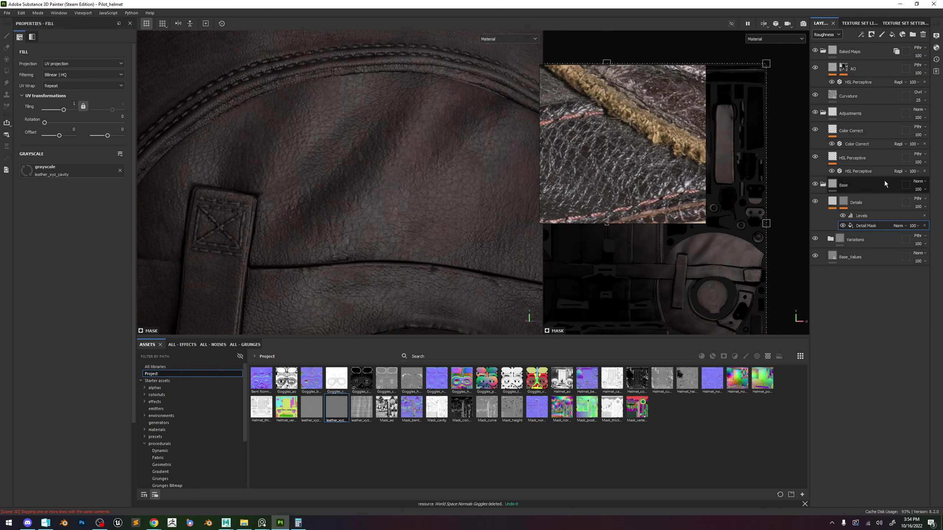
pyautogui.moveTo(317, 409); pyautogui.dragTo(96, 174)
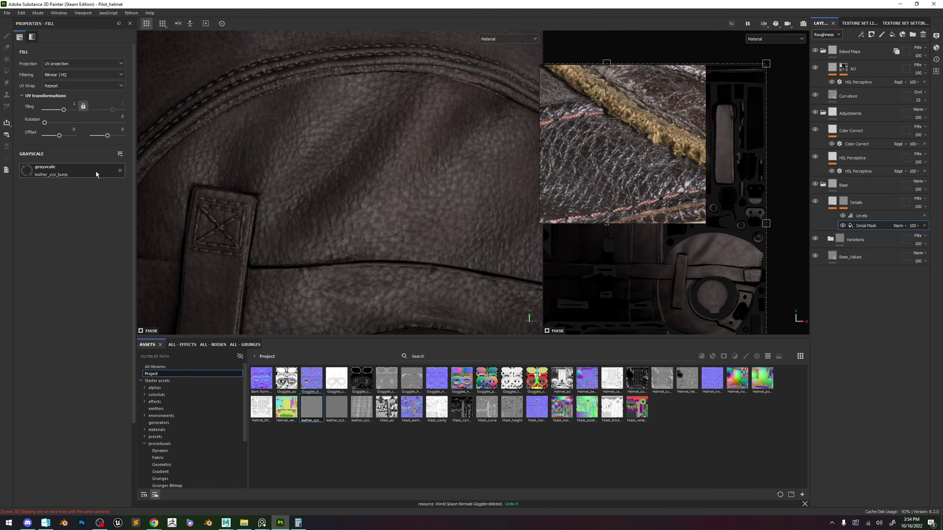
pyautogui.press('m')
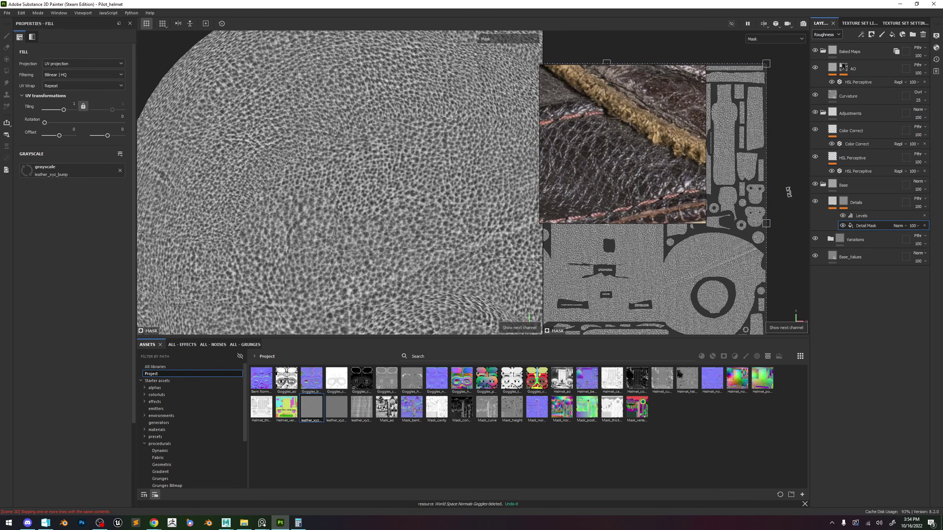
# Test midtone and white point changes in the Details mask's Levels, leaving the input white point at 0.986.
pyautogui.click(861, 216)
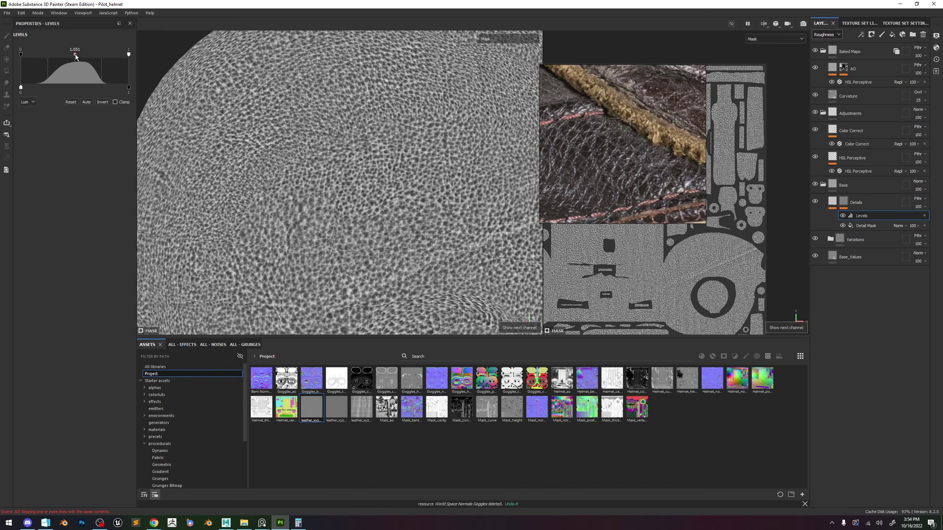
pyautogui.moveTo(76, 55); pyautogui.dragTo(66, 54)
pyautogui.moveTo(129, 54); pyautogui.dragTo(102, 55)
pyautogui.press('m')
pyautogui.keyDown('alt'); pyautogui.moveTo(490, 182); pyautogui.dragTo(408, 175, button='right'); pyautogui.keyUp('alt')
pyautogui.moveTo(102, 55); pyautogui.dragTo(128, 54)
pyautogui.keyDown('alt'); pyautogui.moveTo(379, 222); pyautogui.dragTo(463, 239, button='right'); pyautogui.keyUp('alt')
pyautogui.press('m')
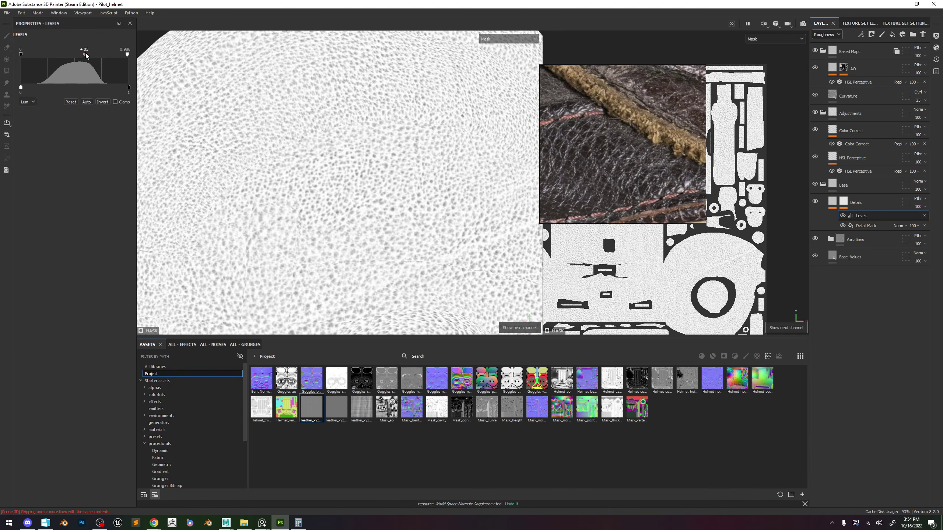
# Set the input black point to 0.055 and the midtone to 0.302 in the Details mask's Levels, checking the leather in material view.
pyautogui.moveTo(21, 54)
pyautogui.mouseDown()
pyautogui.moveTo(48, 56)
pyautogui.moveTo(31, 54)
pyautogui.mouseUp()
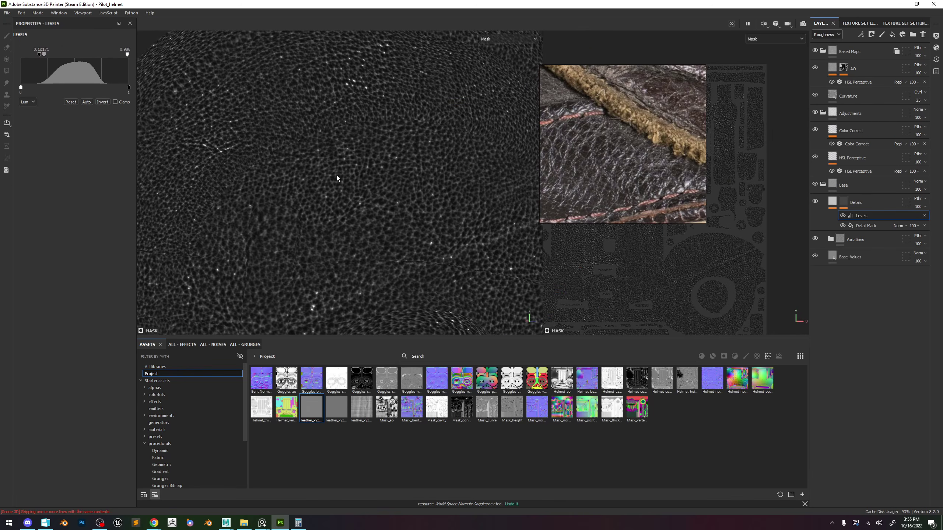
pyautogui.press('m')
pyautogui.keyDown('alt'); pyautogui.moveTo(429, 210); pyautogui.dragTo(414, 202); pyautogui.keyUp('alt')
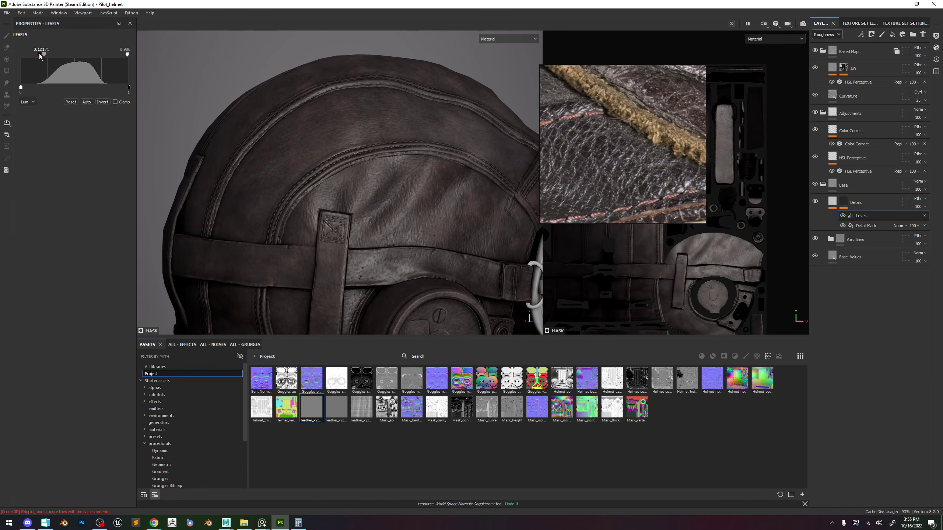
pyautogui.moveTo(33, 54)
pyautogui.mouseDown()
pyautogui.moveTo(50, 56)
pyautogui.moveTo(38, 56)
pyautogui.mouseUp()
pyautogui.keyDown('alt'); pyautogui.moveTo(301, 177); pyautogui.dragTo(235, 30, button='right'); pyautogui.keyUp('alt')
pyautogui.keyDown('alt'); pyautogui.moveTo(349, 143); pyautogui.dragTo(434, 205); pyautogui.keyUp('alt')
pyautogui.keyDown('alt'); pyautogui.moveTo(434, 204); pyautogui.dragTo(564, 405, button='right'); pyautogui.keyUp('alt')
pyautogui.keyDown('alt'); pyautogui.moveTo(526, 283); pyautogui.dragTo(421, 248, button='middle'); pyautogui.keyUp('alt')
pyautogui.keyDown('shift'); pyautogui.moveTo(421, 249); pyautogui.dragTo(424, 248, button='right'); pyautogui.keyUp('shift')
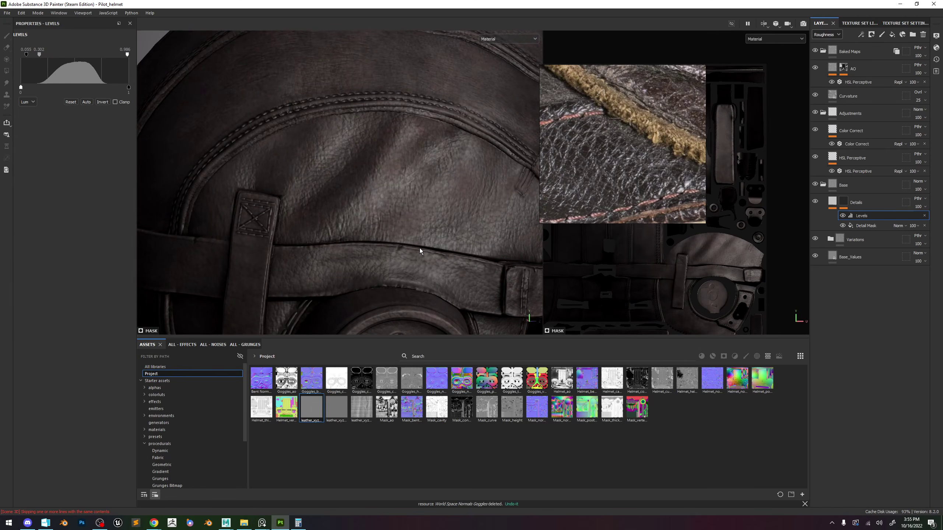
# Duplicate the Details layer and hide the original.
pyautogui.click(866, 202)
pyautogui.hotkey('ctrl', 'd')
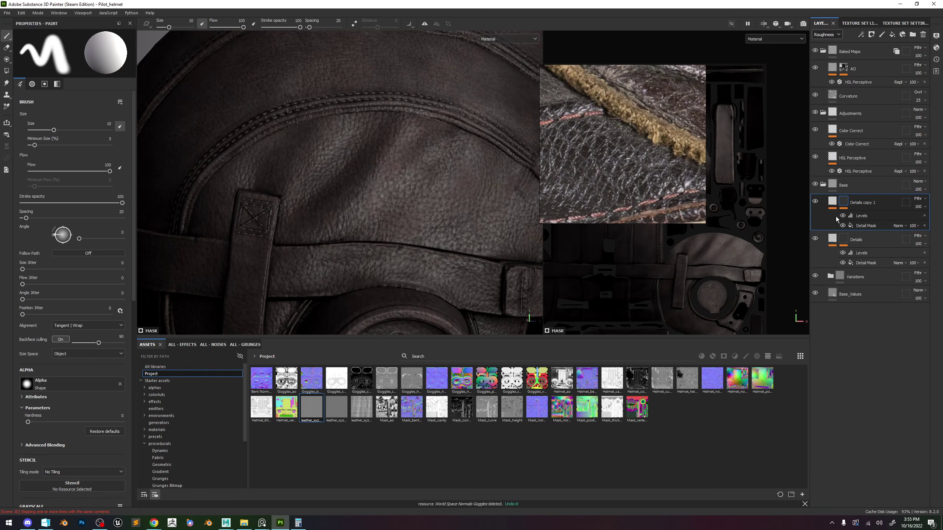
pyautogui.click(815, 239)
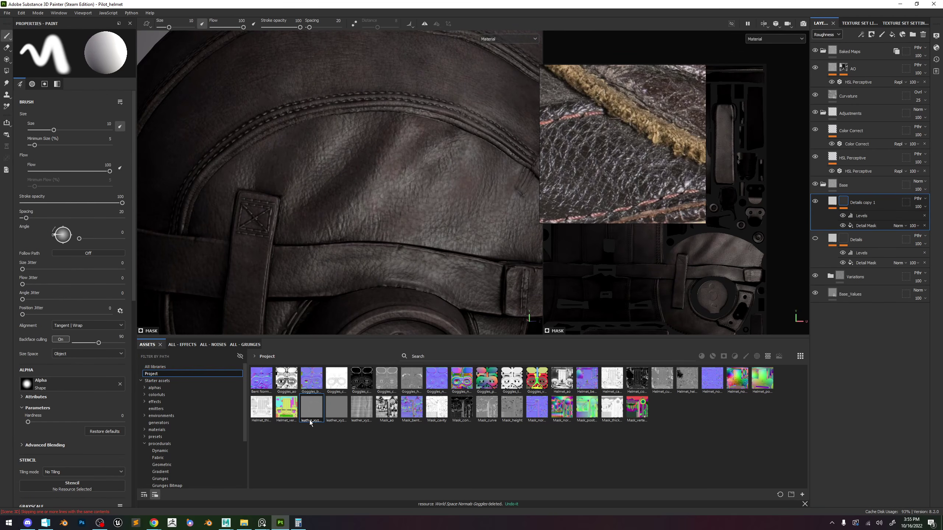
# Show the duplicated Details layer's mask and use leather_xyz_cavity as the grayscale texture of its Detail Mask fill.
pyautogui.keyDown('alt'); pyautogui.click(844, 202); pyautogui.keyUp('alt')
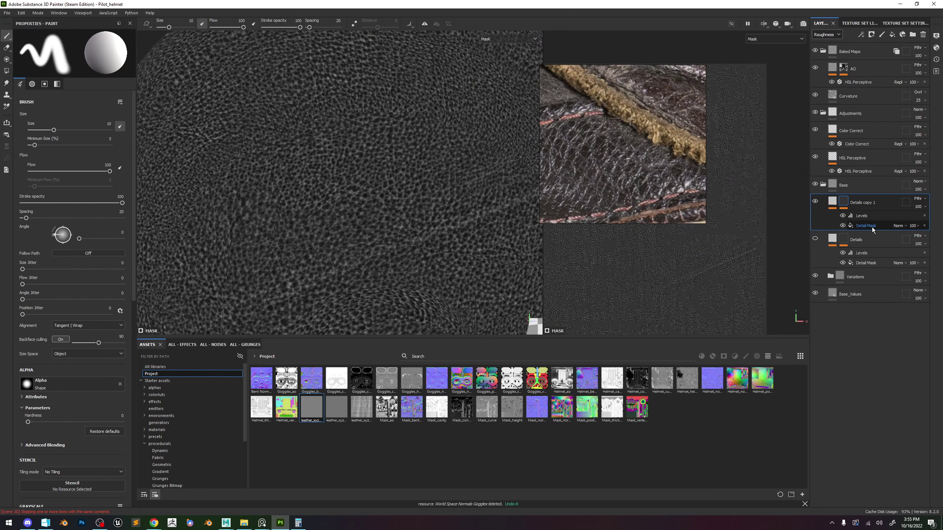
pyautogui.click(866, 226)
pyautogui.moveTo(336, 408); pyautogui.dragTo(99, 173)
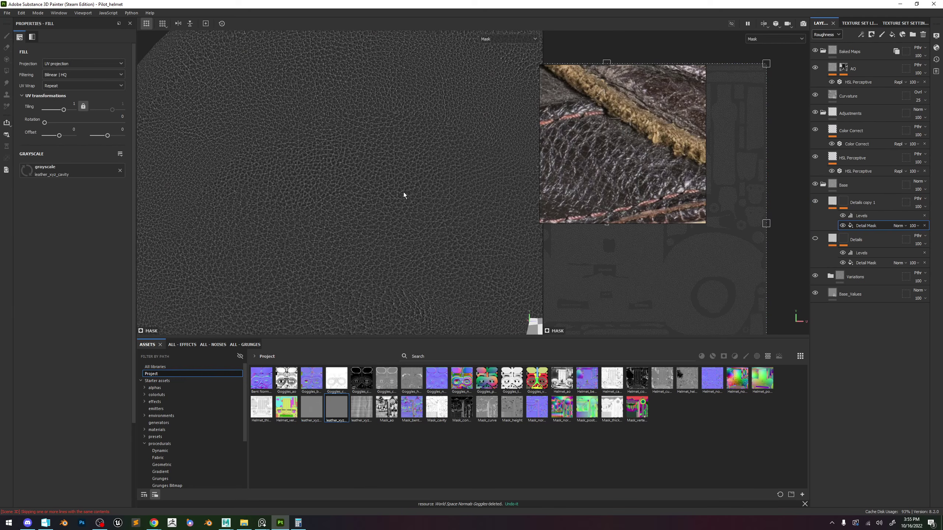
# Set the midtone to 0.667 and the input white point to 0.676 in the duplicated layer's mask Levels, checking the result on the helmet.
pyautogui.click(861, 215)
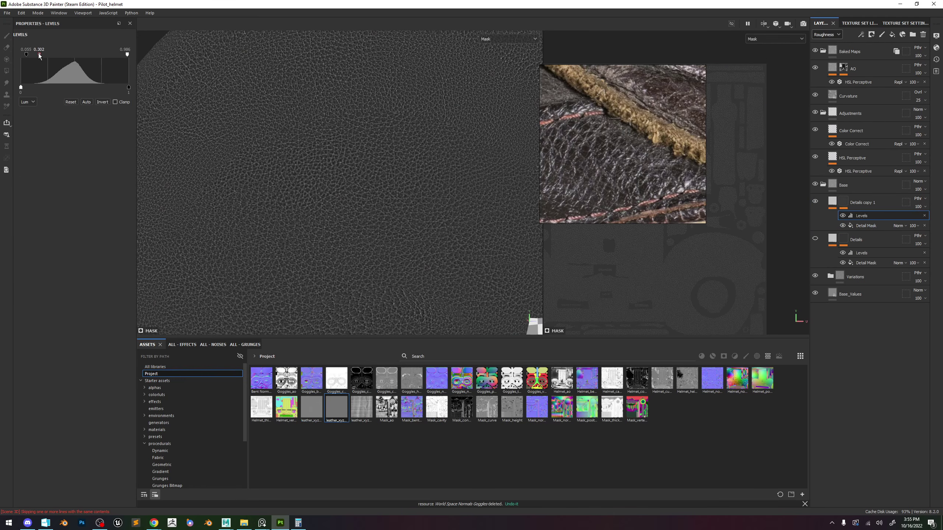
pyautogui.moveTo(39, 56); pyautogui.dragTo(59, 53)
pyautogui.press('m')
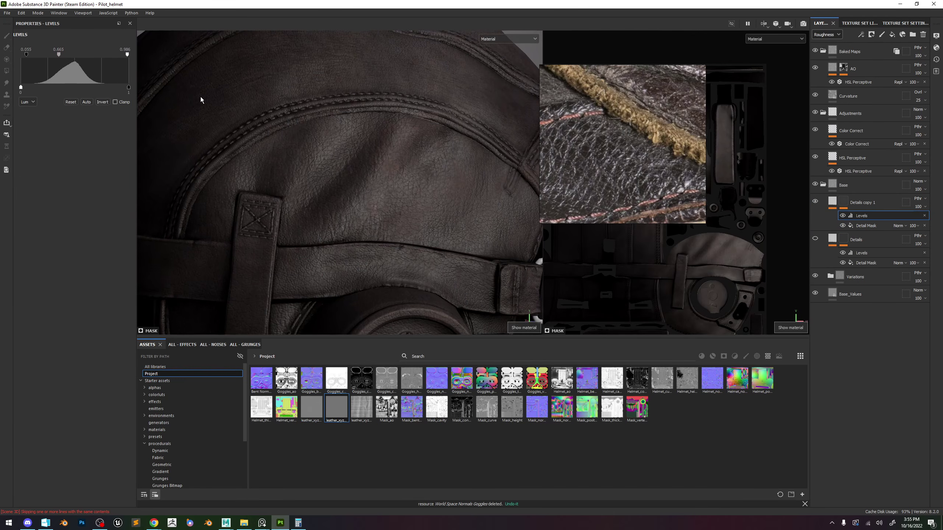
pyautogui.moveTo(59, 56); pyautogui.dragTo(48, 59)
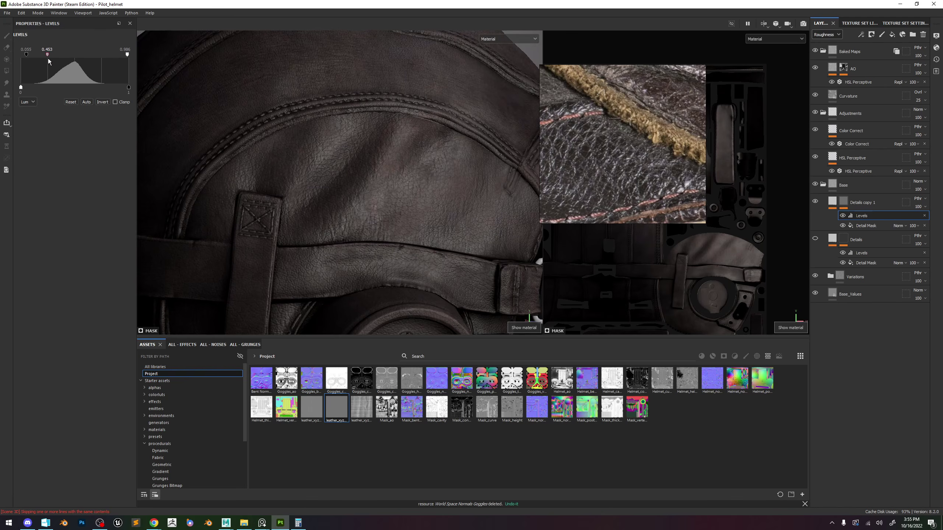
pyautogui.moveTo(126, 55); pyautogui.dragTo(89, 59)
pyautogui.keyDown('alt'); pyautogui.moveTo(396, 203); pyautogui.dragTo(397, 168, button='right'); pyautogui.keyUp('alt')
pyautogui.moveTo(395, 129)
pyautogui.keyDown('alt'); pyautogui.mouseDown(button='right')
pyautogui.moveTo(422, 236)
pyautogui.moveTo(397, 195)
pyautogui.mouseUp(button='right'); pyautogui.keyUp('alt')
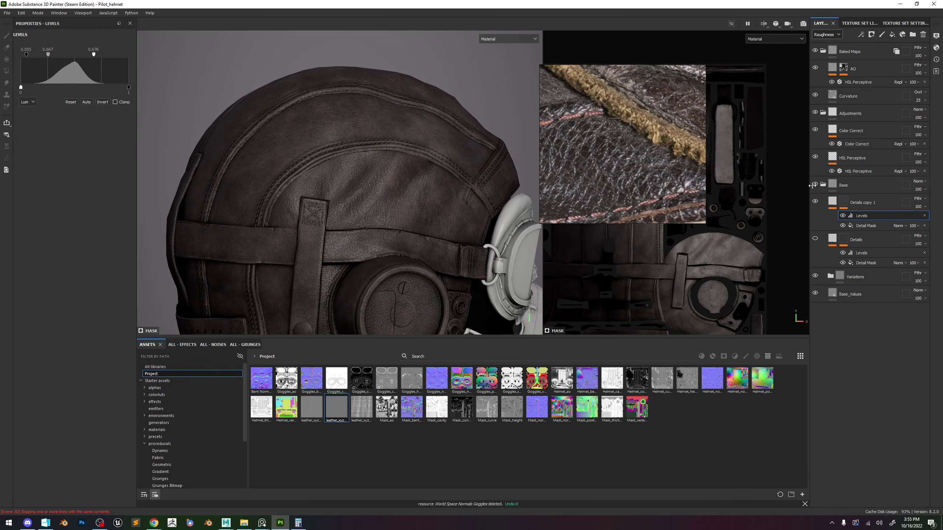
# Set the tiling of the duplicated layer's Detail Mask fill to 0.8 and check the leather grain on the helmet.
pyautogui.click(865, 225)
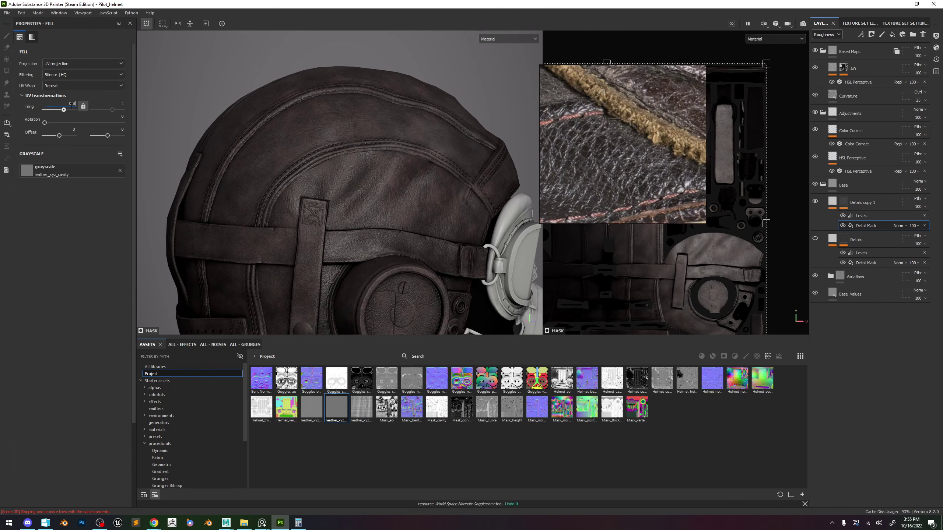
pyautogui.press('Return')
pyautogui.keyDown('alt'); pyautogui.moveTo(166, 139); pyautogui.dragTo(346, 156); pyautogui.keyUp('alt')
pyautogui.keyDown('alt'); pyautogui.moveTo(406, 231); pyautogui.dragTo(414, 181, button='right'); pyautogui.keyUp('alt')
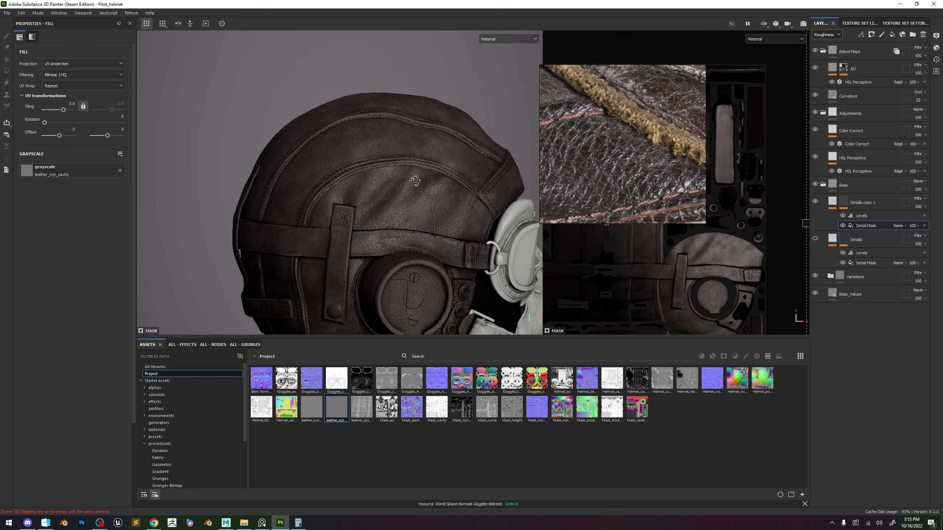
# Hide the duplicated Details layer and show the original one to compare the leather up close.
pyautogui.click(815, 202)
pyautogui.click(815, 238)
pyautogui.scroll(2, 503, 263)
pyautogui.keyDown('alt'); pyautogui.moveTo(502, 263); pyautogui.dragTo(444, 201, button='right'); pyautogui.keyUp('alt')
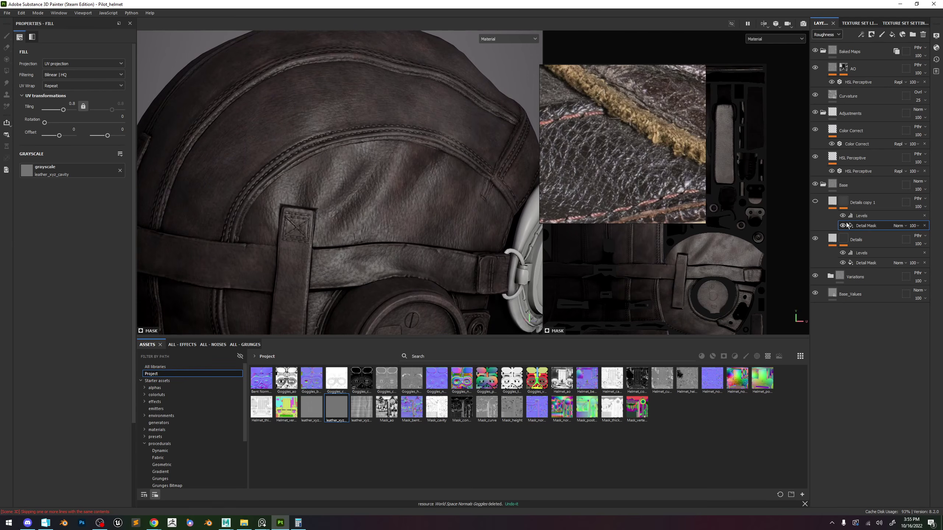
# Set the midtone to 0.467 and the input white point to 0.621 in the original Details mask's Levels, checking the material.
pyautogui.keyDown('alt'); pyautogui.click(843, 239); pyautogui.keyUp('alt')
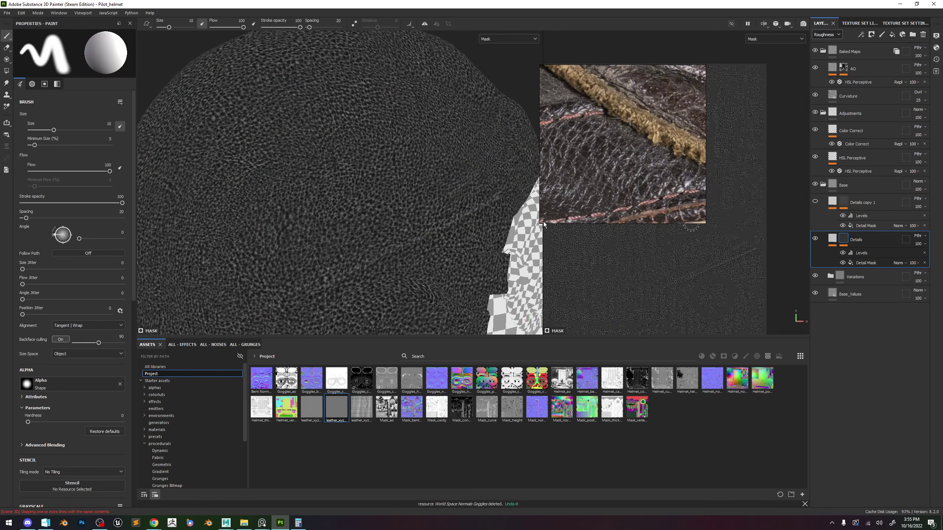
pyautogui.click(854, 254)
pyautogui.moveTo(126, 55); pyautogui.dragTo(40, 55)
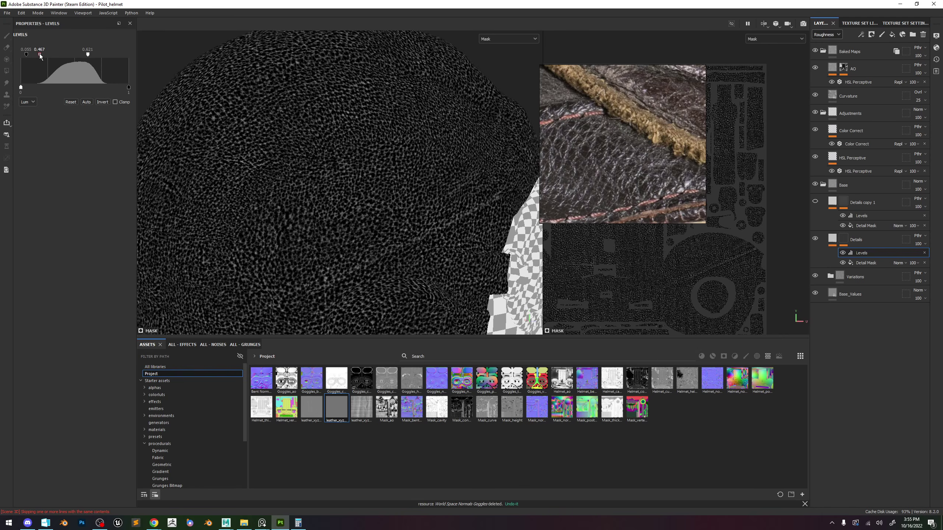
pyautogui.press('m')
pyautogui.moveTo(416, 158)
pyautogui.keyDown('alt'); pyautogui.mouseDown()
pyautogui.moveTo(427, 164)
pyautogui.moveTo(419, 164)
pyautogui.mouseUp(); pyautogui.keyUp('alt')
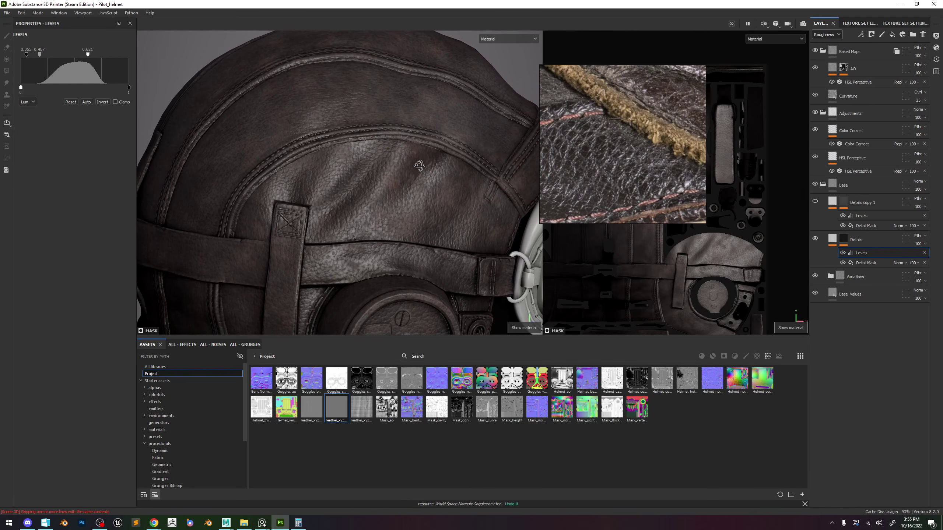
# Set the tiling of the original Details layer's leather_xyz_bump mask fill to 0.79, undoing one further tiling tweak.
pyautogui.click(869, 263)
pyautogui.moveTo(63, 109); pyautogui.dragTo(64, 111)
pyautogui.keyDown('alt'); pyautogui.moveTo(394, 155); pyautogui.dragTo(442, 161, button='right'); pyautogui.keyUp('alt')
pyautogui.keyDown('alt'); pyautogui.moveTo(444, 182); pyautogui.dragTo(436, 168, button='middle'); pyautogui.keyUp('alt')
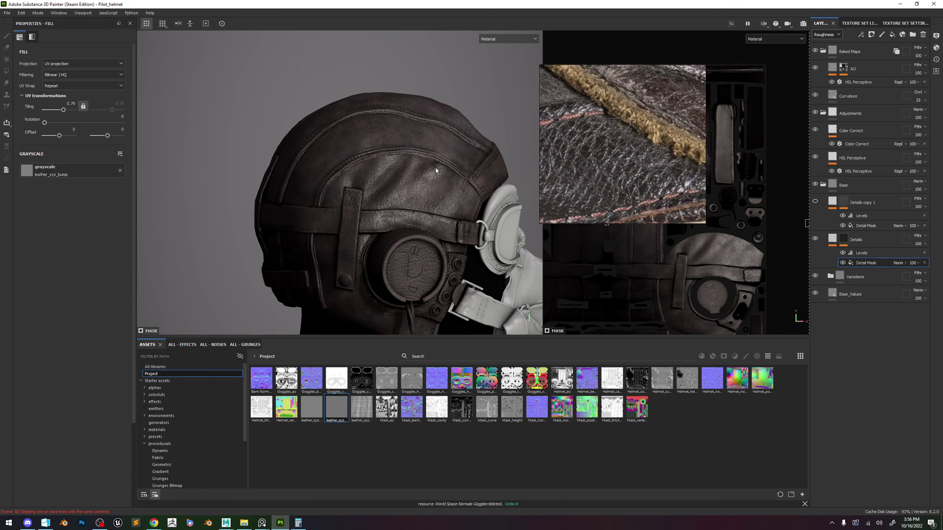
pyautogui.moveTo(64, 111); pyautogui.dragTo(63, 111)
pyautogui.hotkey('ctrl', 'z')
pyautogui.keyDown('alt'); pyautogui.moveTo(460, 215); pyautogui.dragTo(446, 215, button='right'); pyautogui.keyUp('alt')
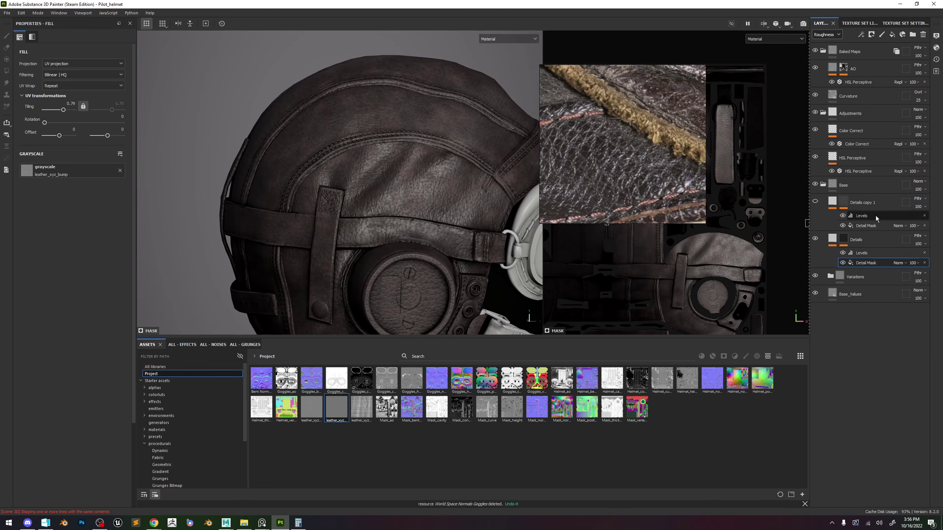
# Hide the original Details layer and show the cavity-based copy, inspecting its leather from afar and up close.
pyautogui.click(815, 238)
pyautogui.click(815, 202)
pyautogui.keyDown('alt'); pyautogui.moveTo(371, 149); pyautogui.dragTo(432, 165); pyautogui.keyUp('alt')
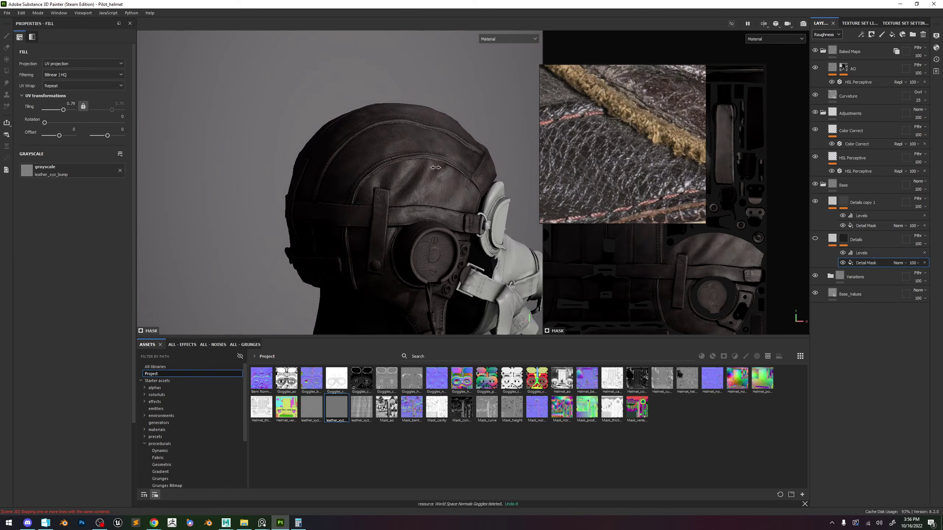
pyautogui.keyDown('alt'); pyautogui.moveTo(434, 191); pyautogui.dragTo(457, 246, button='right'); pyautogui.keyUp('alt')
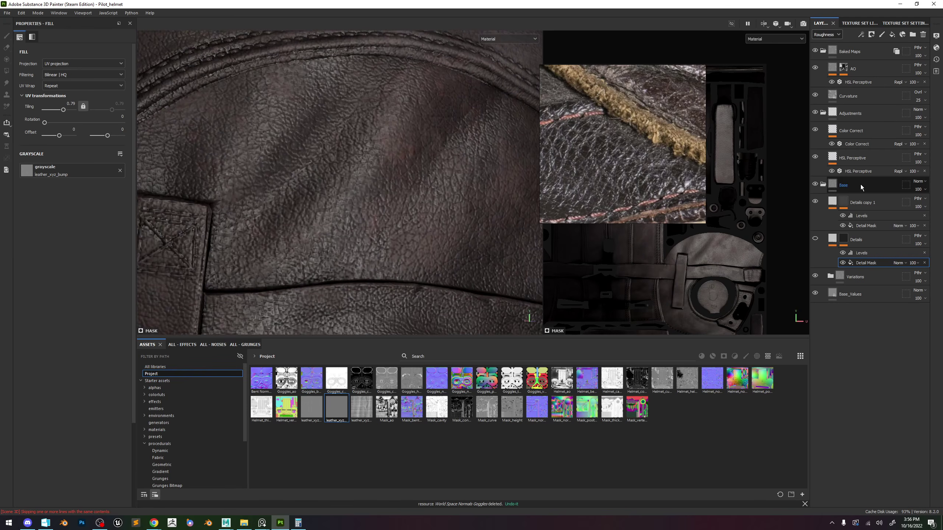
# Delete the original Details layer and rename the remaining copy as Details.
pyautogui.click(859, 240)
pyautogui.press('Delete')
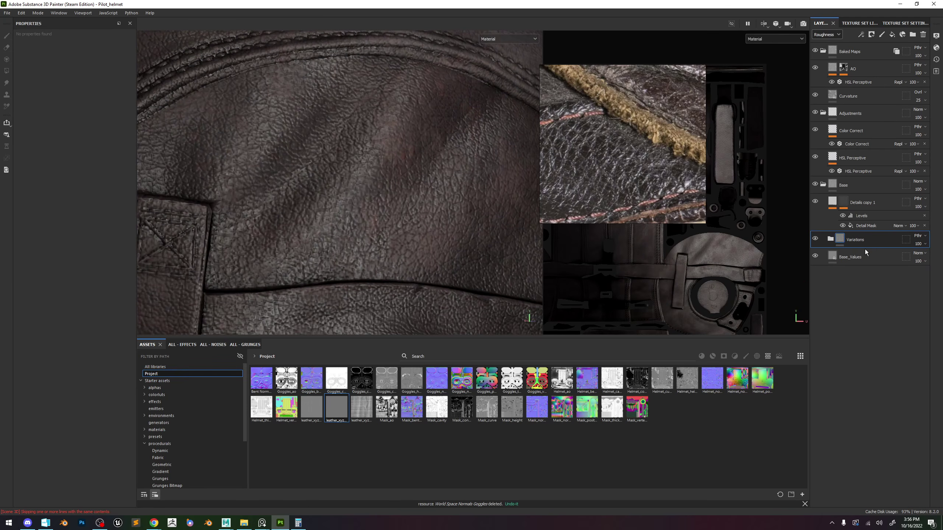
pyautogui.click(854, 203)
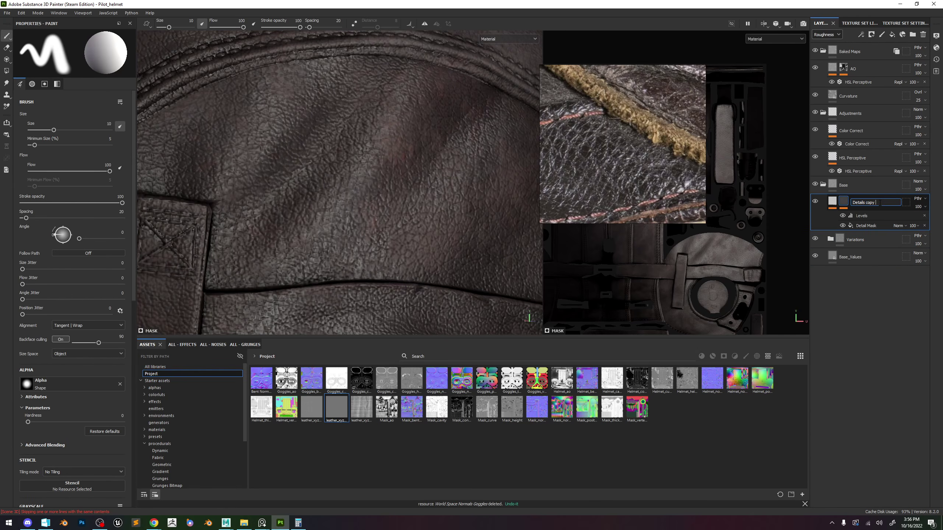
pyautogui.press('Return')
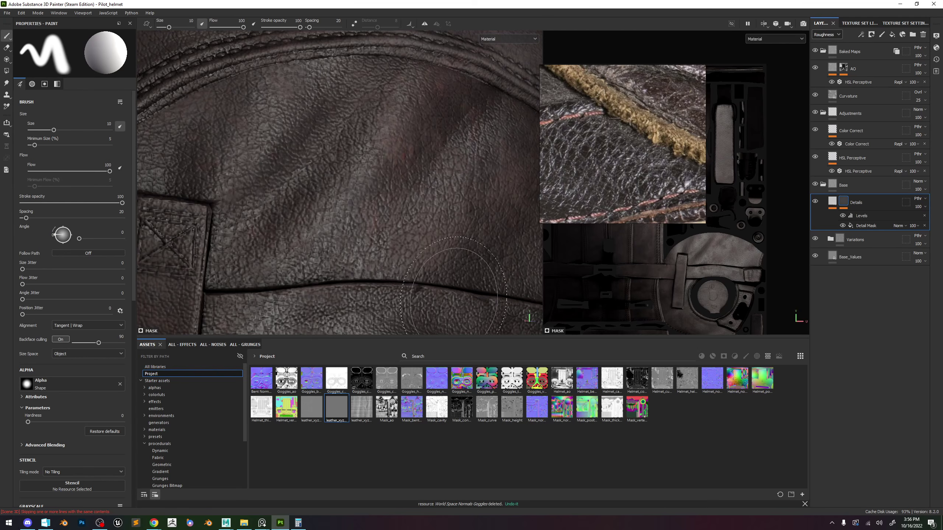
# Duplicate and hide the Details layer, and use leather_xyz_height as the grayscale texture of the copy's Detail Mask fill.
pyautogui.moveTo(362, 408); pyautogui.dragTo(853, 177)
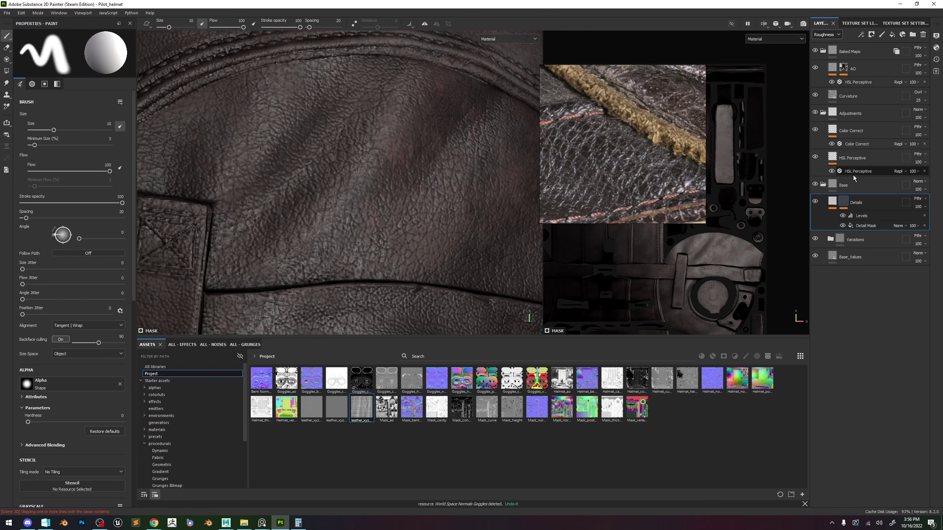
pyautogui.hotkey('ctrl', 'd')
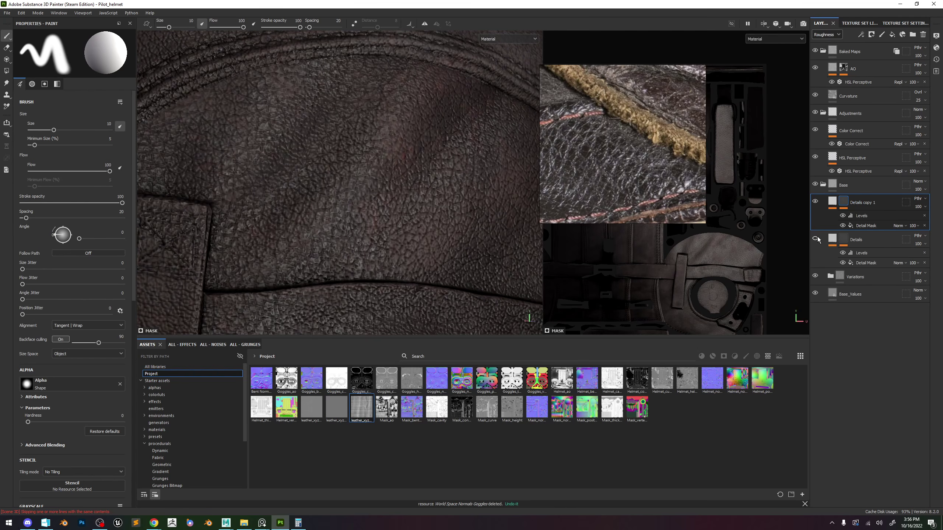
pyautogui.click(859, 225)
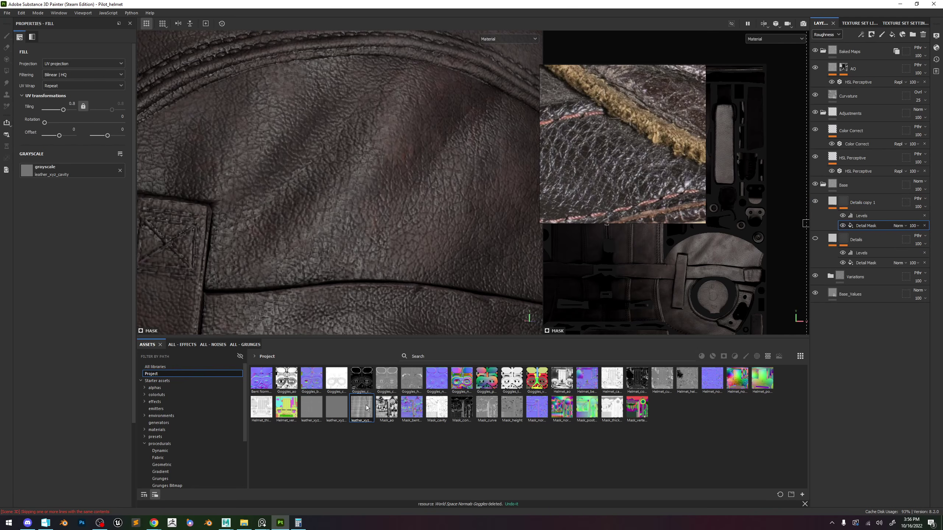
pyautogui.moveTo(336, 408); pyautogui.dragTo(71, 167)
pyautogui.keyDown('alt'); pyautogui.moveTo(426, 177); pyautogui.dragTo(399, 88, button='right'); pyautogui.keyUp('alt')
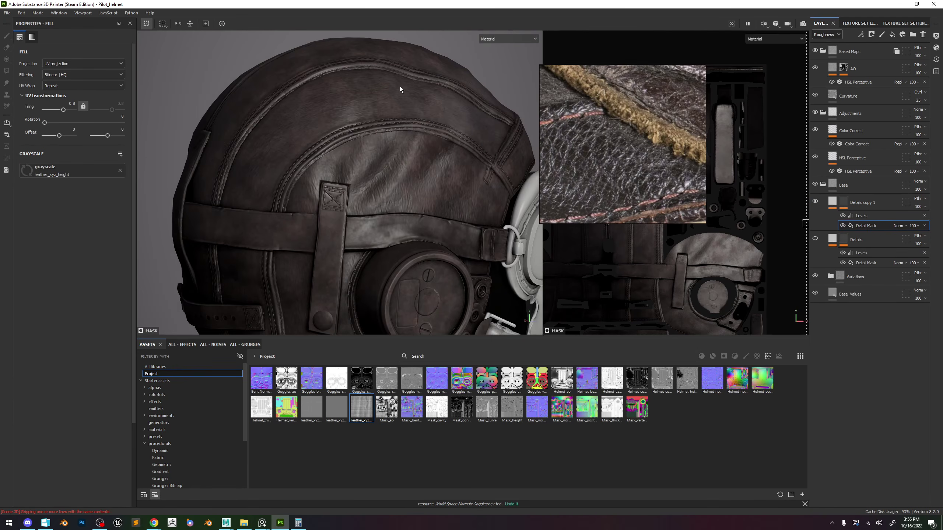
# Show the copy's mask and set its Levels input white point to 0.925 and midtone to about 0.98.
pyautogui.click(849, 203)
pyautogui.keyDown('alt'); pyautogui.click(846, 202); pyautogui.keyUp('alt')
pyautogui.click(869, 217)
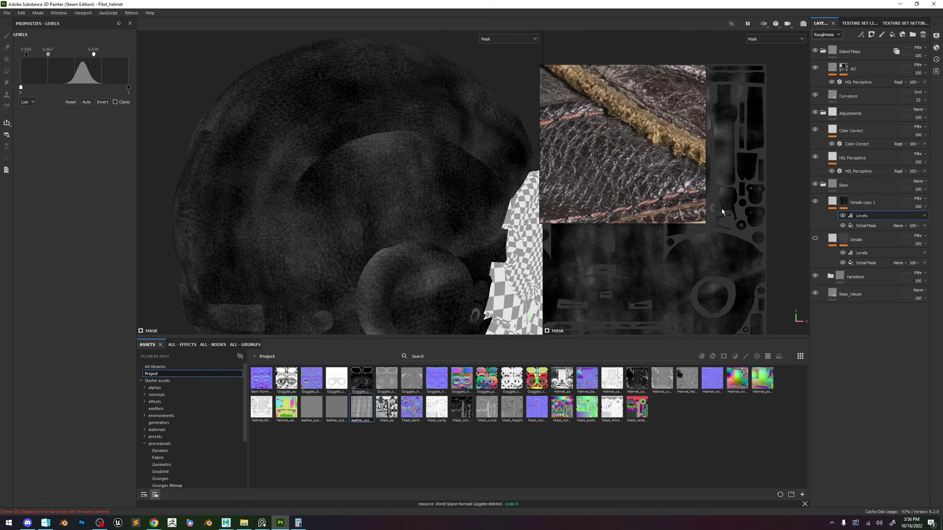
pyautogui.moveTo(94, 54); pyautogui.dragTo(120, 54)
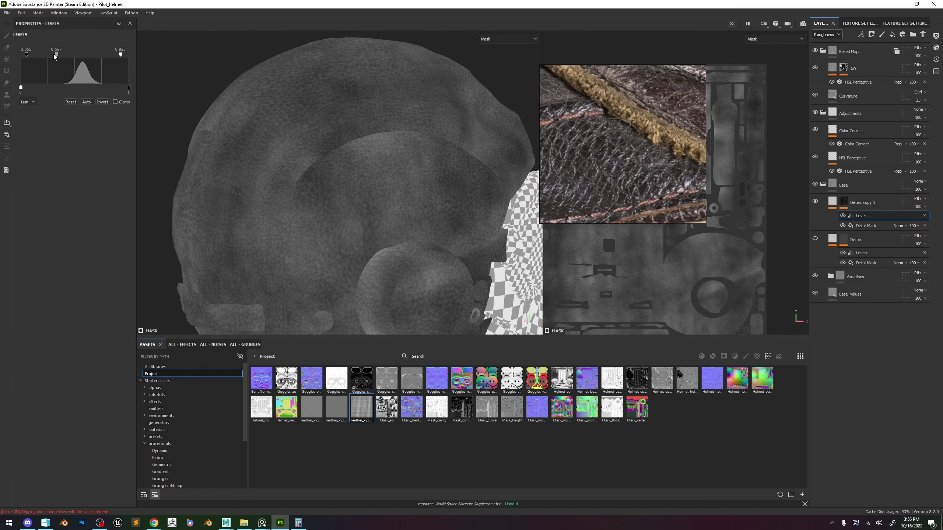
pyautogui.moveTo(55, 55); pyautogui.dragTo(73, 55)
pyautogui.scroll(3, 316, 144)
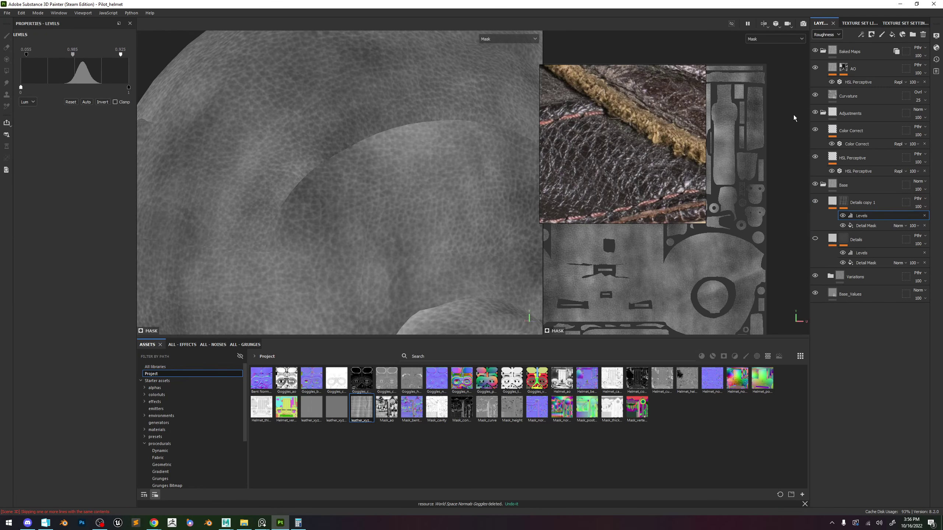
# Add a Highpass filter to the Details copy's mask and examine the mask on the helmet.
pyautogui.click(861, 34)
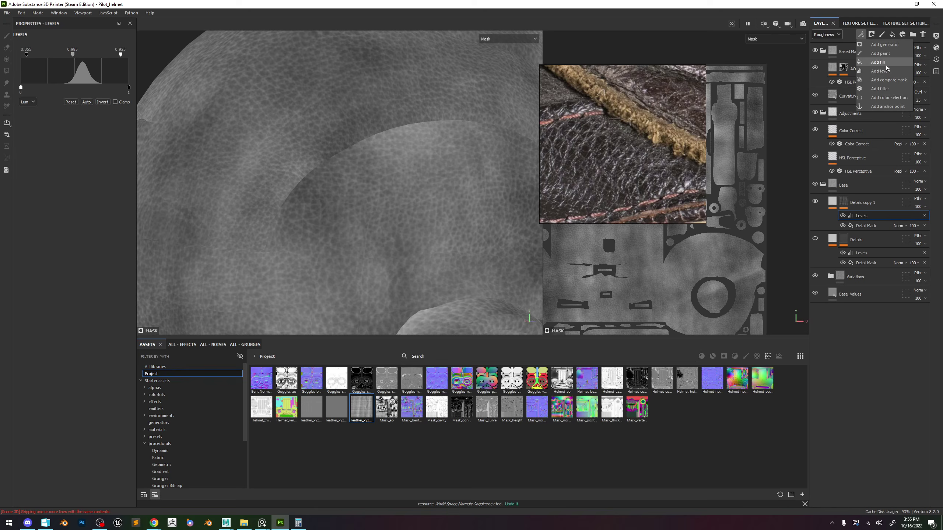
pyautogui.click(892, 91)
pyautogui.click(56, 58)
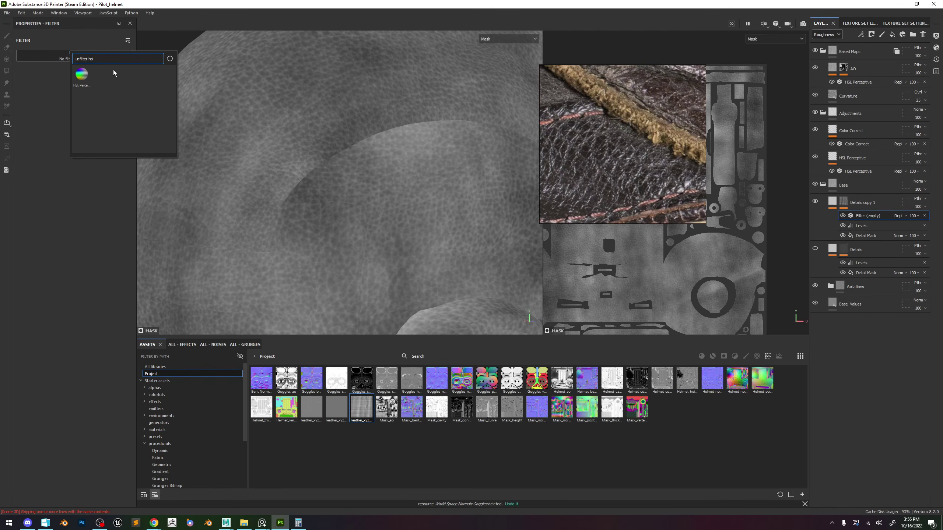
pyautogui.press('BackSpace')
pyautogui.press('BackSpace')
pyautogui.press('BackSpace')
pyautogui.write('high')
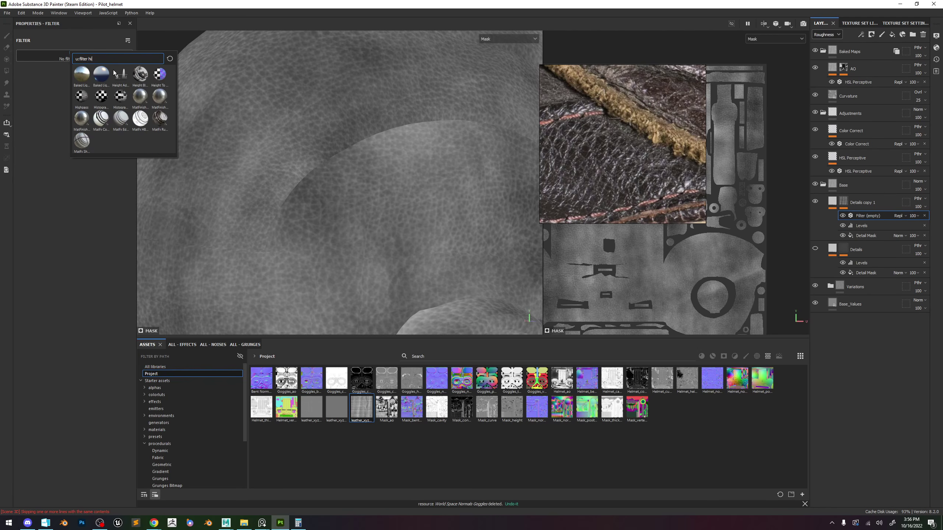
pyautogui.click(144, 76)
pyautogui.keyDown('alt'); pyautogui.moveTo(356, 148); pyautogui.dragTo(268, 44, button='right'); pyautogui.keyUp('alt')
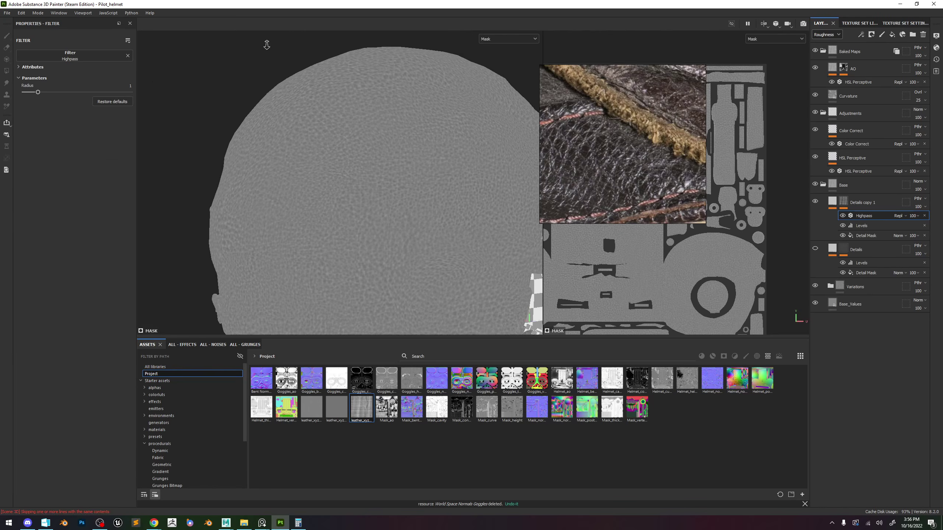
pyautogui.keyDown('alt'); pyautogui.moveTo(454, 186); pyautogui.dragTo(474, 237, button='right'); pyautogui.keyUp('alt')
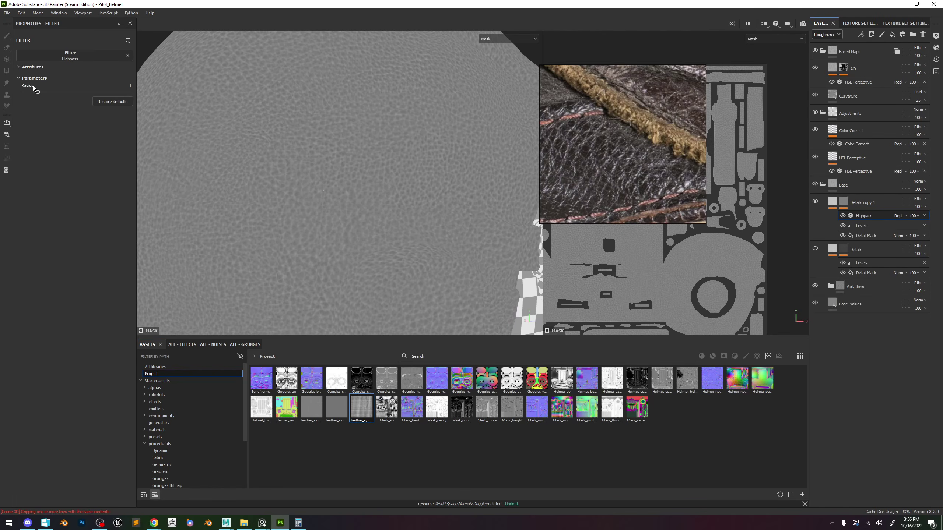
# Tune the Highpass filter's radius, trying 8 and about 7 before settling on a mid-range value.
pyautogui.moveTo(77, 93); pyautogui.dragTo(150, 103)
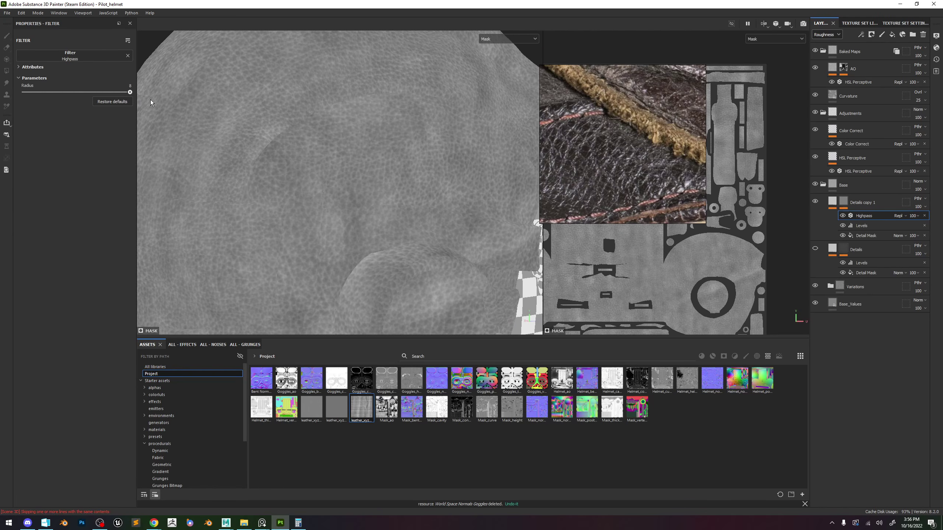
pyautogui.moveTo(85, 98); pyautogui.dragTo(123, 99)
pyautogui.keyDown('alt'); pyautogui.moveTo(385, 185); pyautogui.dragTo(483, 244, button='right'); pyautogui.keyUp('alt')
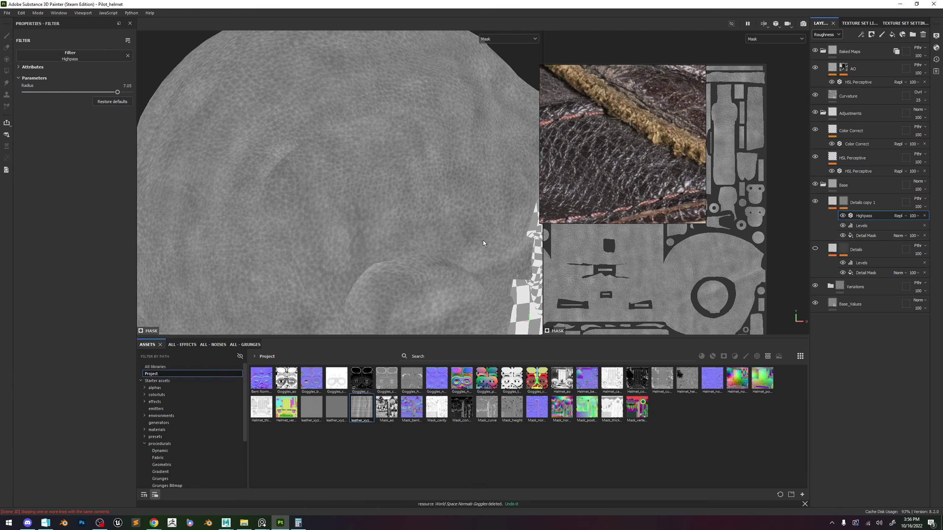
pyautogui.moveTo(111, 94); pyautogui.dragTo(81, 93)
# Move the mask's Levels above the Highpass filter and set its midtone to 4.608 and input white point to about 0.59.
pyautogui.moveTo(862, 225); pyautogui.dragTo(868, 215)
pyautogui.moveTo(72, 54)
pyautogui.mouseDown()
pyautogui.moveTo(84, 56)
pyautogui.moveTo(62, 54)
pyautogui.mouseUp()
pyautogui.press('m')
pyautogui.scroll(-3, 411, 150)
pyautogui.keyDown('alt'); pyautogui.moveTo(410, 150); pyautogui.dragTo(438, 164); pyautogui.keyUp('alt')
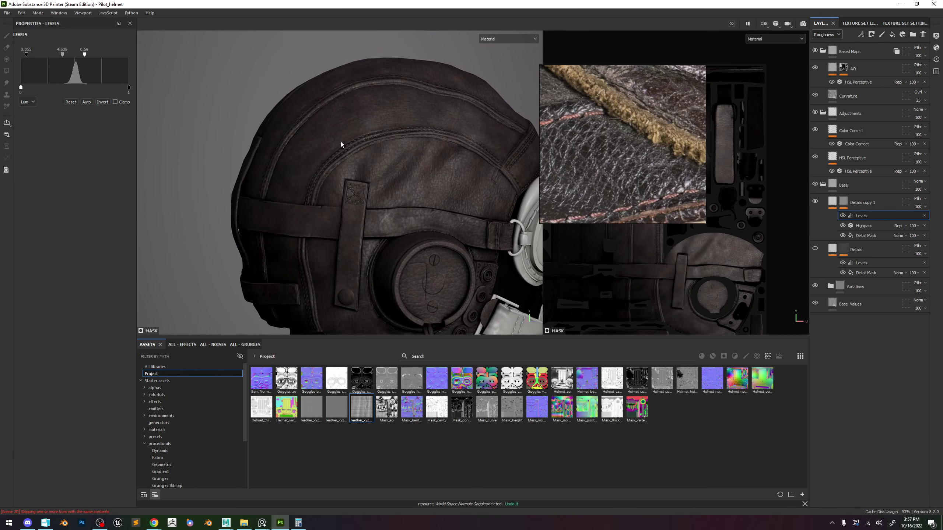
# Set the input white point to 0.552 in the copy's mask Levels, checking the leather from near and far.
pyautogui.scroll(2, 341, 144)
pyautogui.moveTo(62, 55); pyautogui.dragTo(81, 54)
pyautogui.scroll(-4, 446, 179)
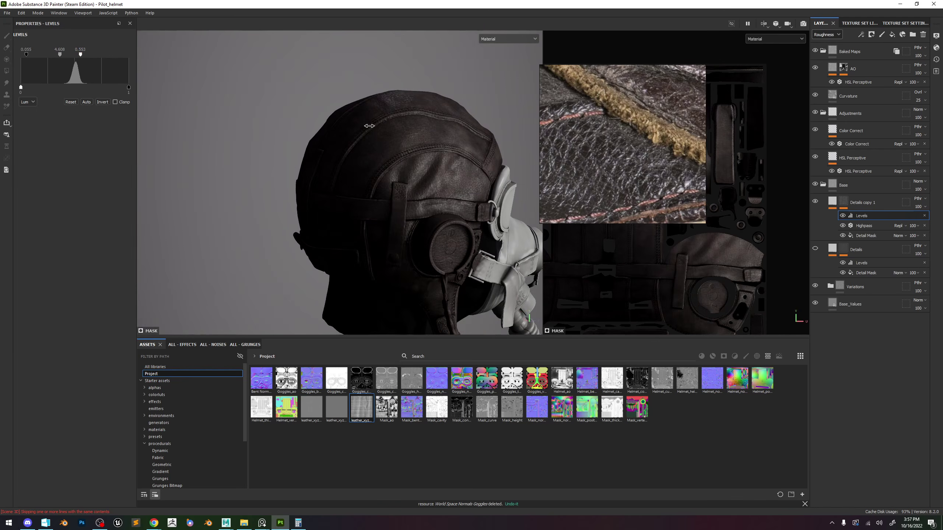
pyautogui.scroll(5, 369, 125)
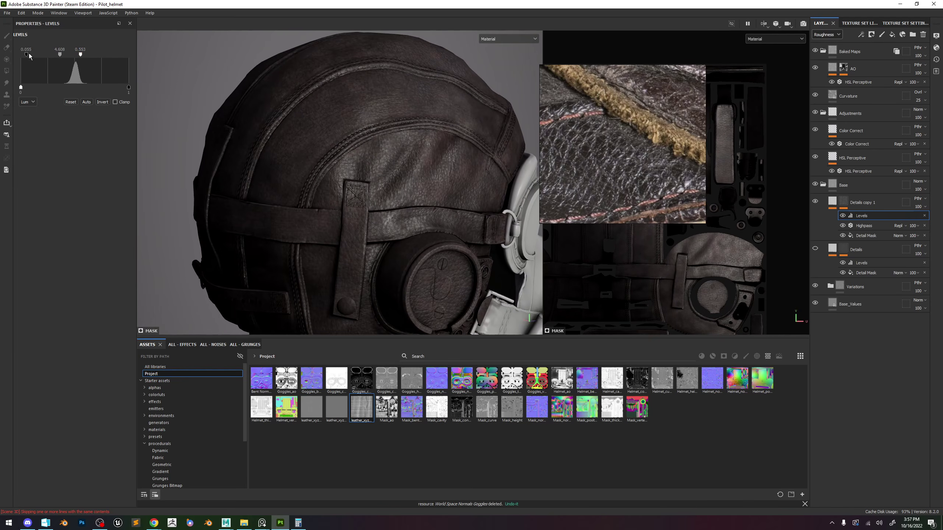
# Set the input black point to 0.048 in the copy's mask Levels, keeping the full output range, and compare mask and material views.
pyautogui.moveTo(32, 56); pyautogui.dragTo(32, 57)
pyautogui.moveTo(95, 88); pyautogui.dragTo(148, 94)
pyautogui.moveTo(22, 88)
pyautogui.mouseDown()
pyautogui.moveTo(52, 86)
pyautogui.moveTo(12, 91)
pyautogui.mouseUp()
pyautogui.keyDown('alt'); pyautogui.moveTo(400, 156); pyautogui.dragTo(391, 156); pyautogui.keyUp('alt')
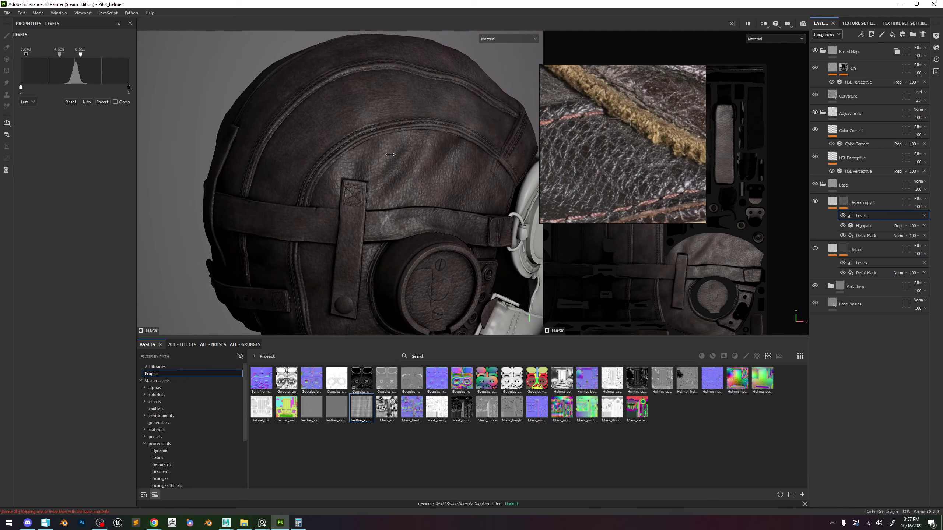
pyautogui.keyDown('alt'); pyautogui.moveTo(427, 162); pyautogui.dragTo(449, 186, button='right'); pyautogui.keyUp('alt')
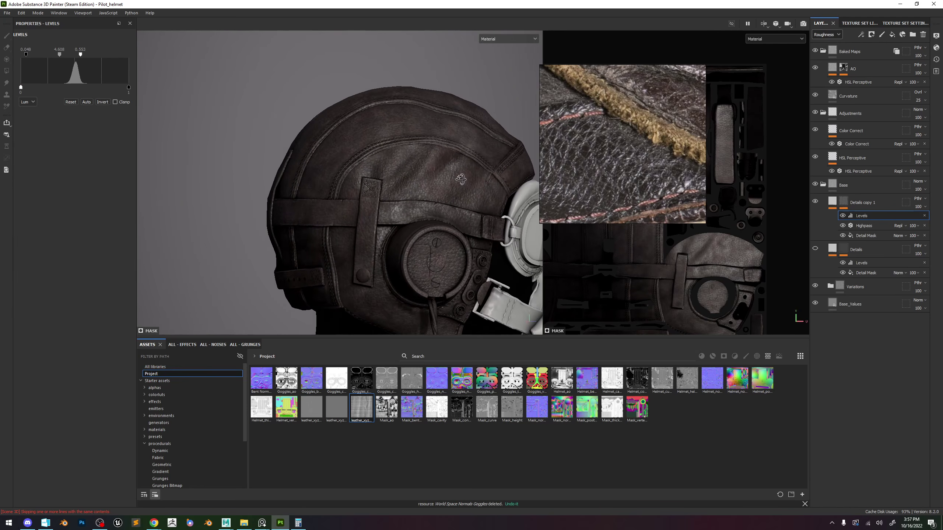
pyautogui.press('c')
pyautogui.scroll(5, 454, 189)
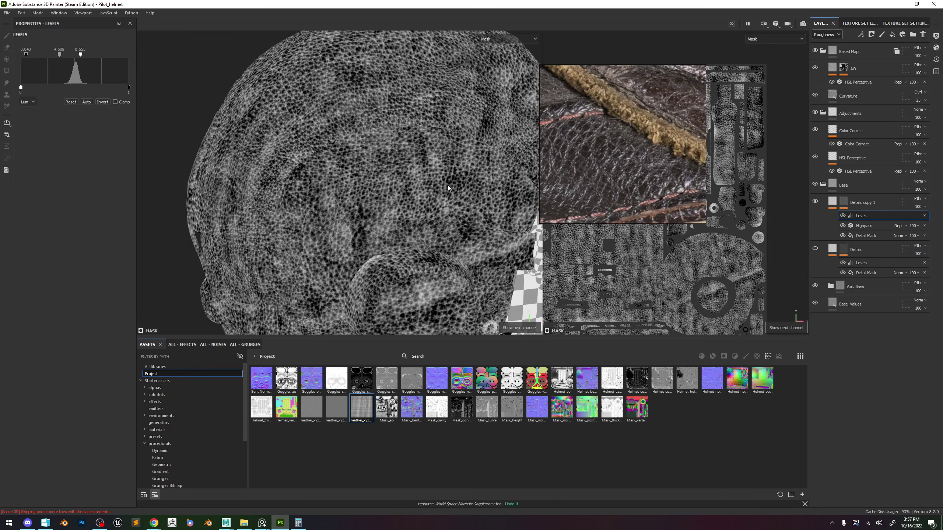
pyautogui.press('m')
pyautogui.scroll(-5, 443, 173)
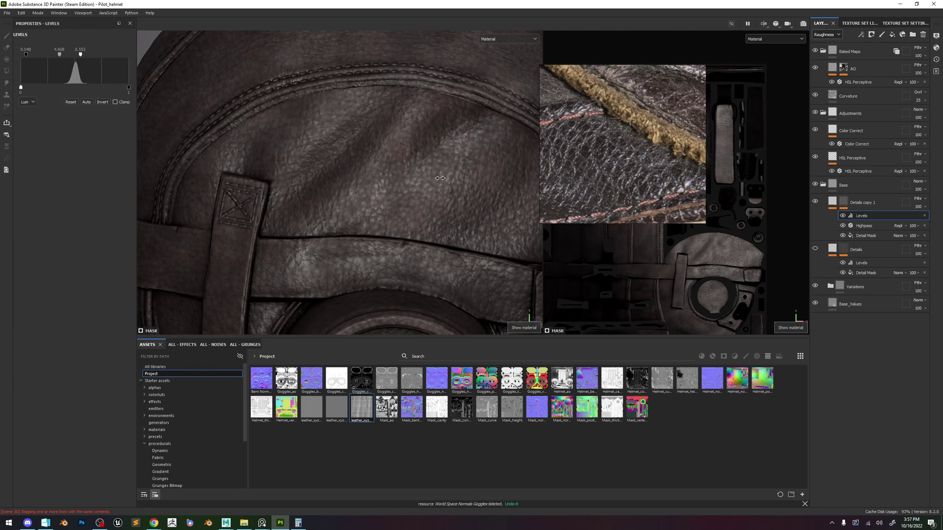
pyautogui.press('c')
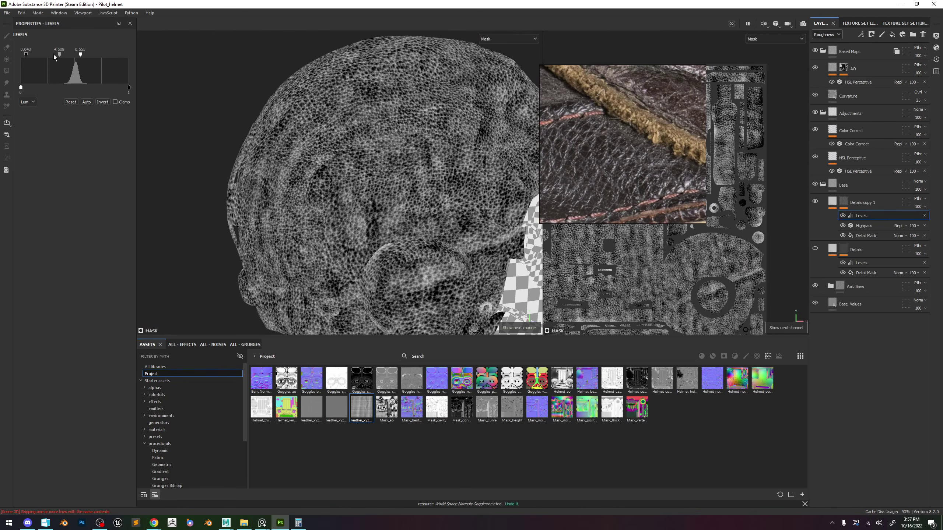
# Set the midtone of the copy's mask Levels to about 3.84 and add a Drop Shadow filter above it.
pyautogui.moveTo(60, 55); pyautogui.dragTo(59, 55)
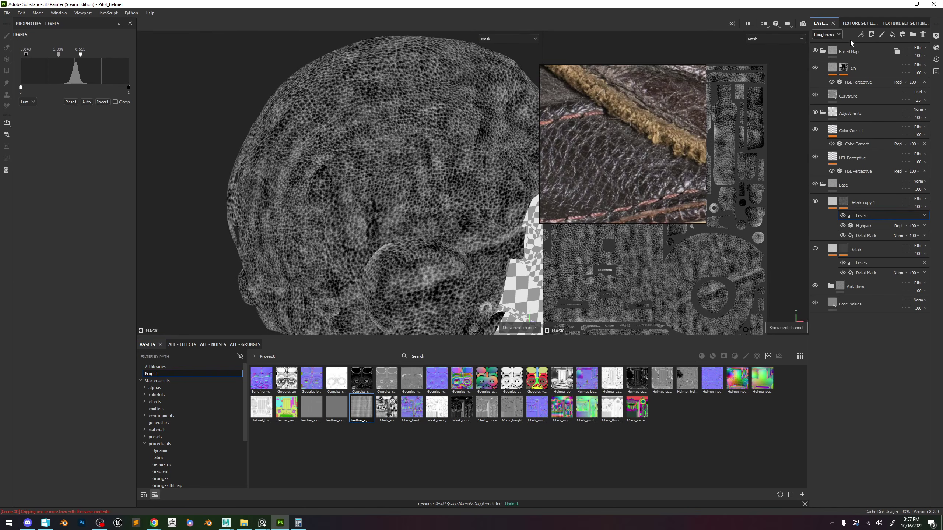
pyautogui.click(860, 34)
pyautogui.click(890, 88)
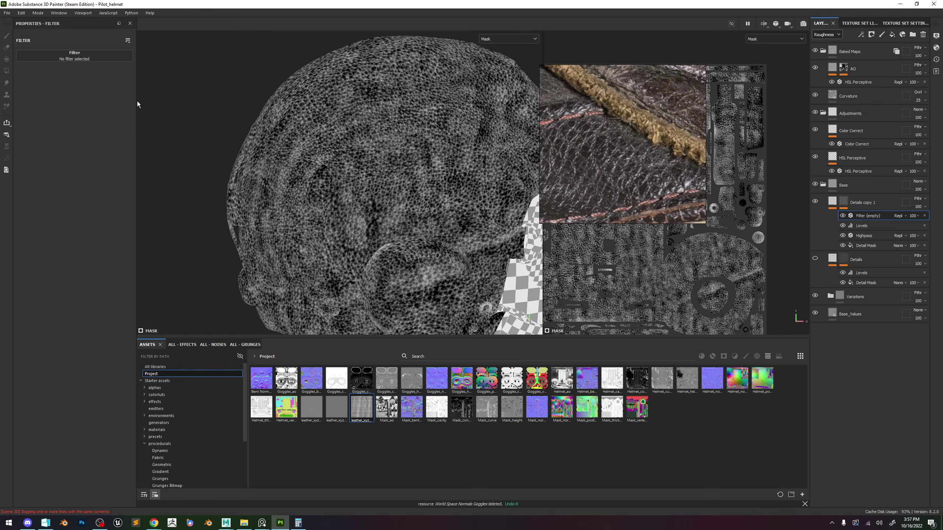
pyautogui.click(111, 60)
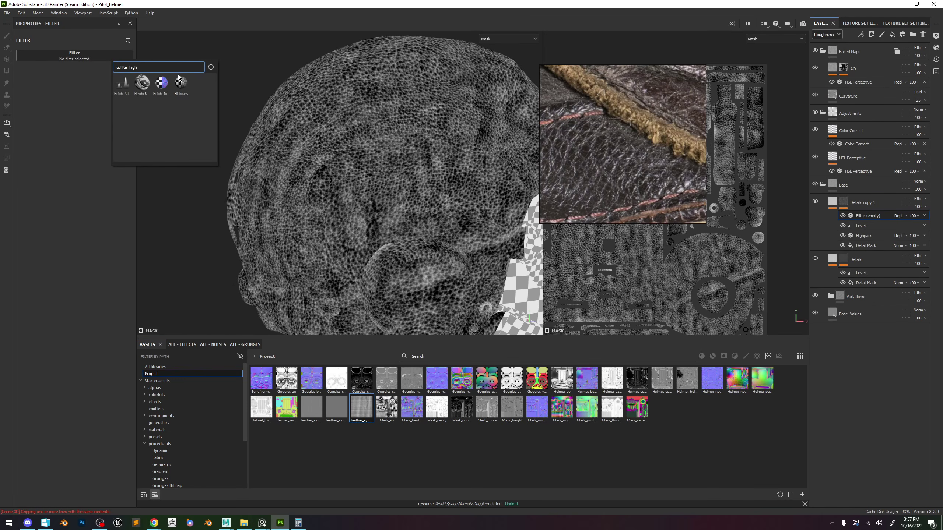
pyautogui.write('high')
pyautogui.press('BackSpace')
pyautogui.press('BackSpace')
pyautogui.press('BackSpace')
pyautogui.press('BackSpace')
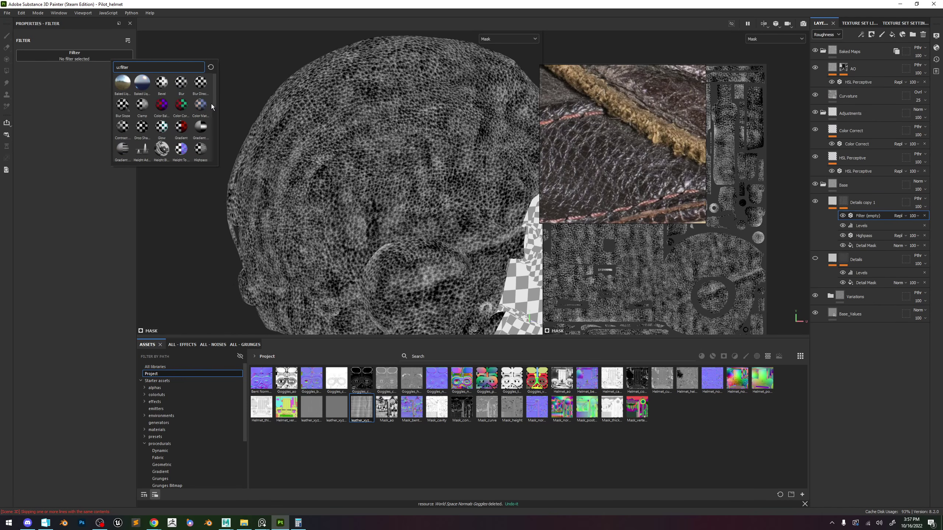
pyautogui.moveTo(213, 103)
pyautogui.mouseDown()
pyautogui.moveTo(219, 143)
pyautogui.moveTo(215, 103)
pyautogui.mouseUp()
pyautogui.click(142, 127)
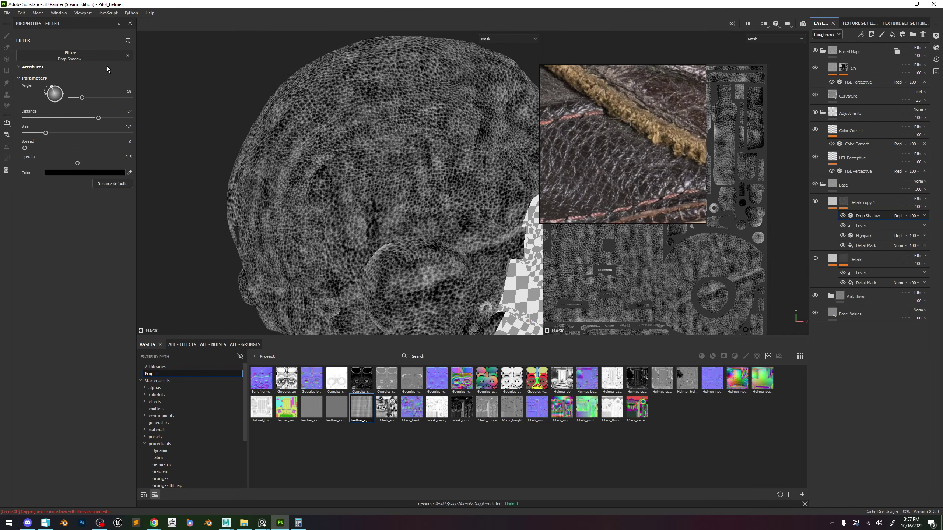
# Replace the Drop Shadow filter in the copy's mask with a Warp filter.
pyautogui.click(128, 55)
pyautogui.click(88, 59)
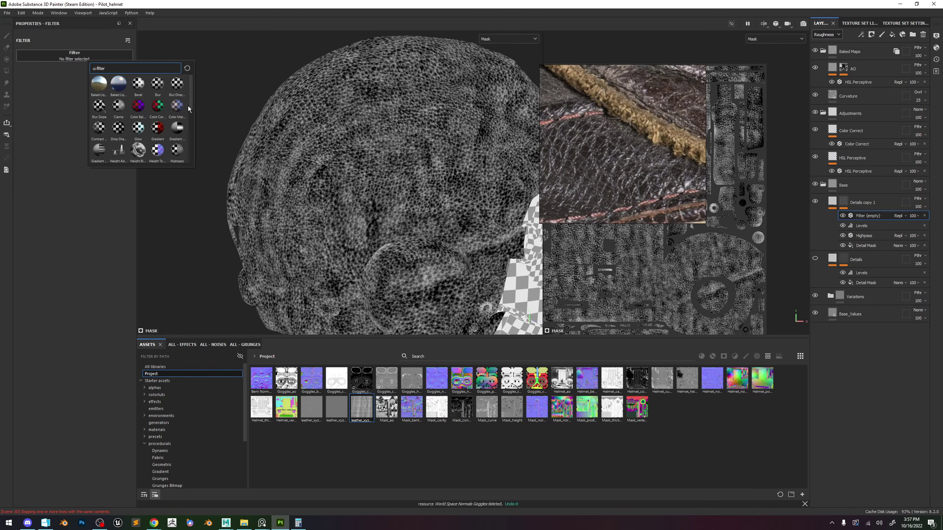
pyautogui.moveTo(192, 105)
pyautogui.mouseDown()
pyautogui.moveTo(193, 123)
pyautogui.moveTo(190, 105)
pyautogui.mouseUp()
pyautogui.write('warp')
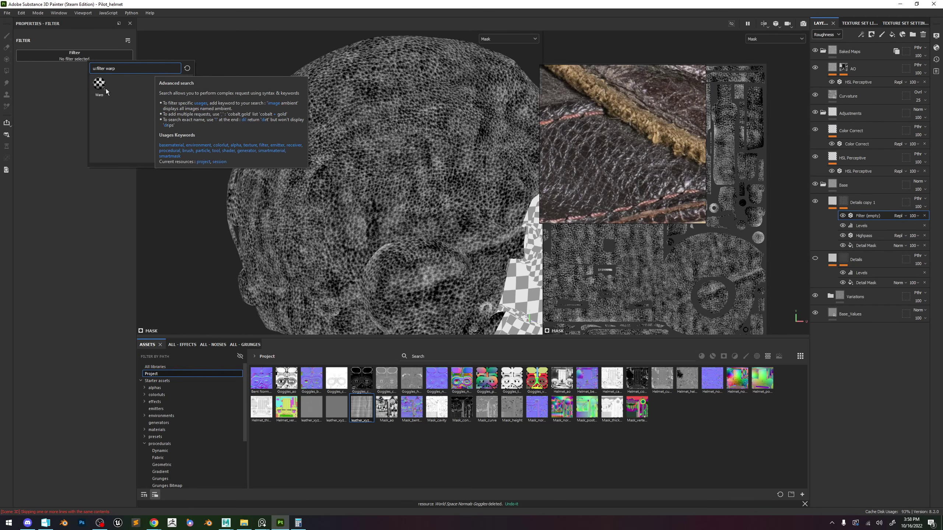
pyautogui.click(99, 85)
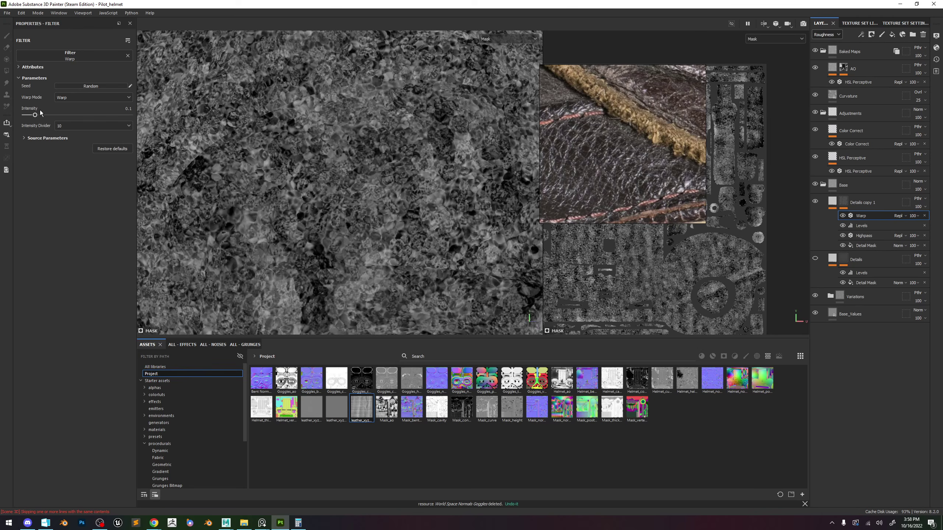
# Set the Warp filter's intensity divider to 100 and its intensity to 0.329, after trying a divider of 1000.
pyautogui.click(83, 126)
pyautogui.click(75, 157)
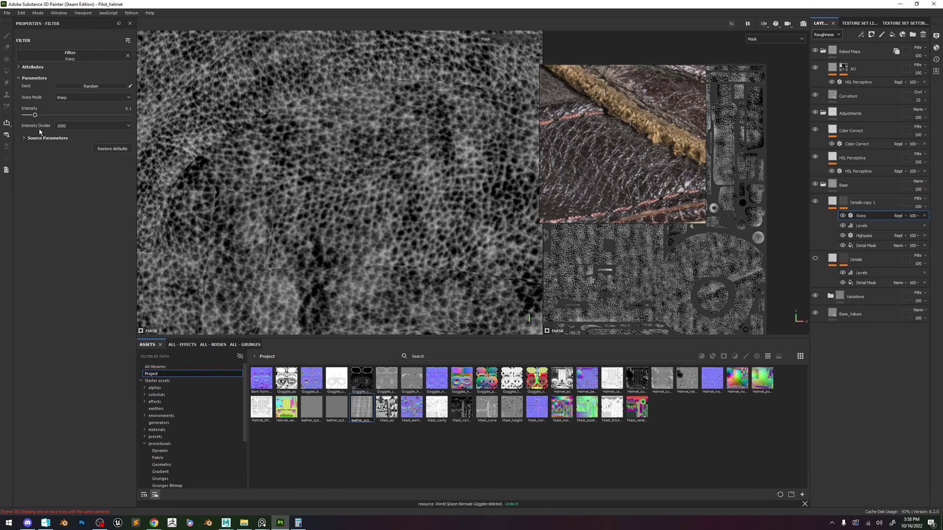
pyautogui.moveTo(35, 115); pyautogui.dragTo(81, 115)
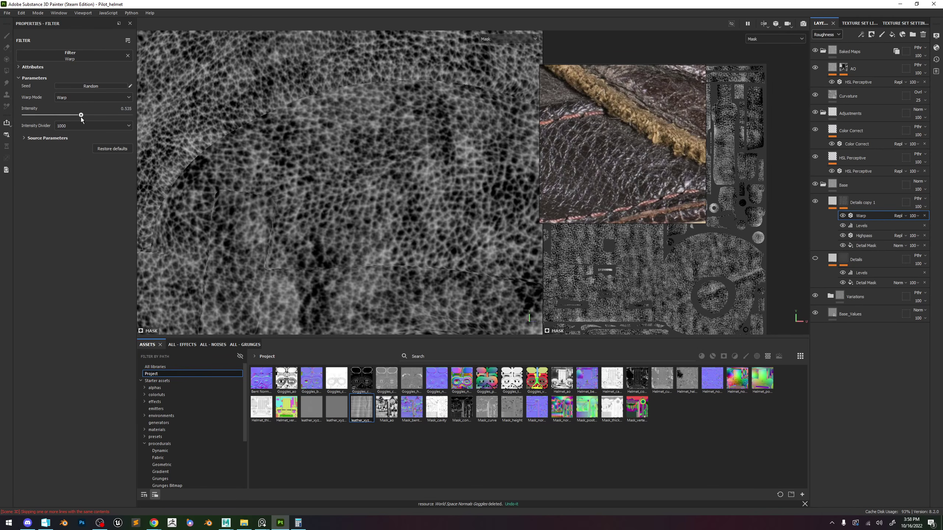
pyautogui.click(104, 126)
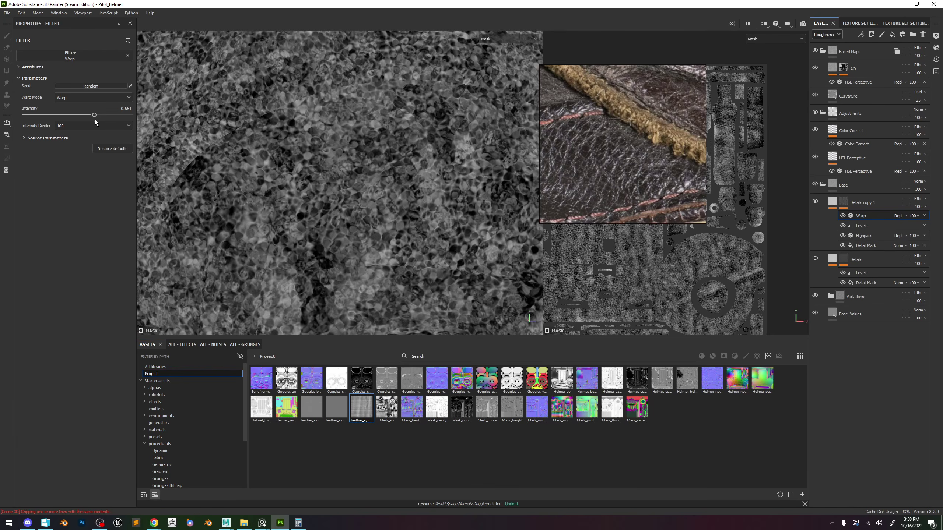
pyautogui.click(84, 148)
pyautogui.moveTo(95, 115); pyautogui.dragTo(59, 116)
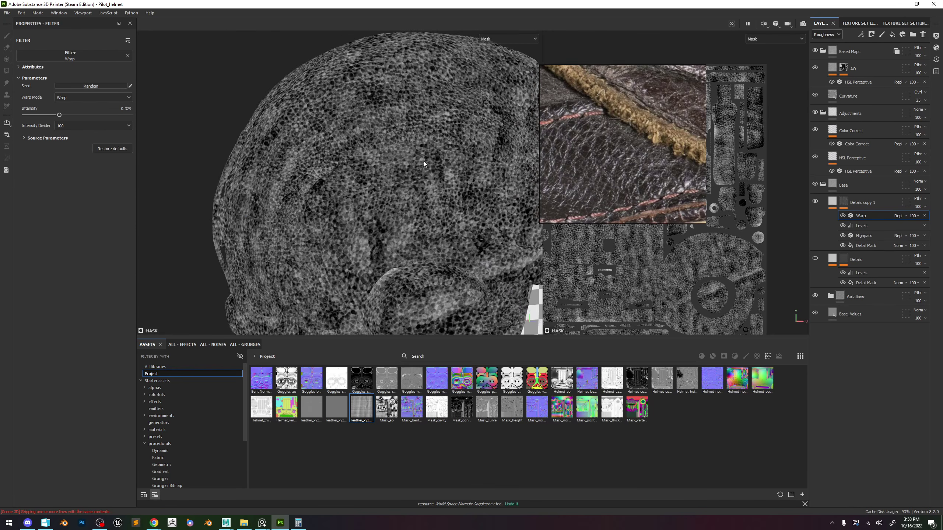
# Try a Warp intensity of about 0.203 on the helmet in material view, and remove the Warp filter from the mask.
pyautogui.press('m')
pyautogui.keyDown('alt'); pyautogui.moveTo(453, 222); pyautogui.dragTo(416, 200); pyautogui.keyUp('alt')
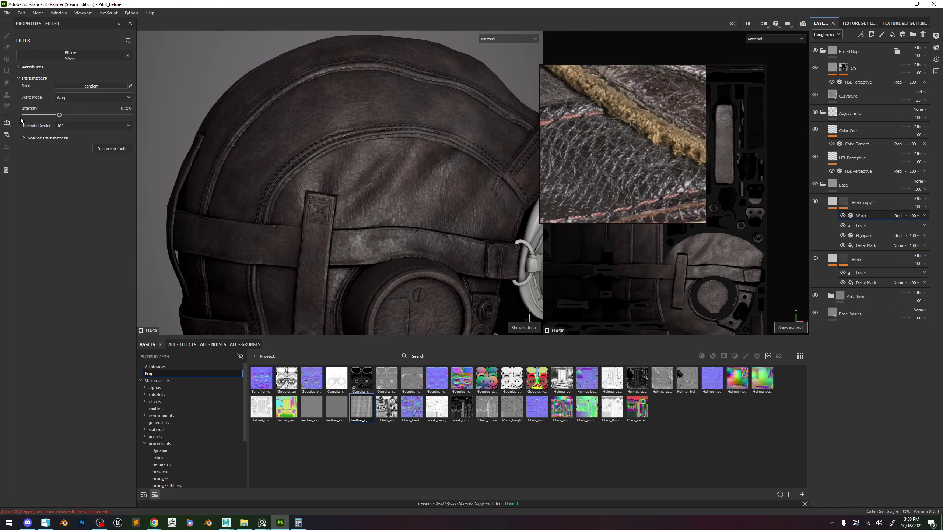
pyautogui.moveTo(23, 115); pyautogui.dragTo(49, 116)
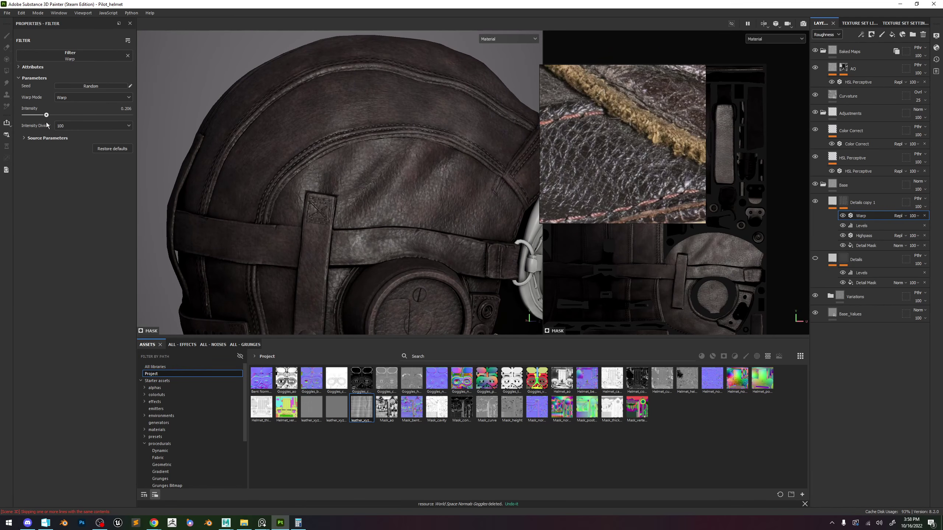
pyautogui.moveTo(47, 125); pyautogui.dragTo(46, 125)
pyautogui.scroll(-3, 274, 86)
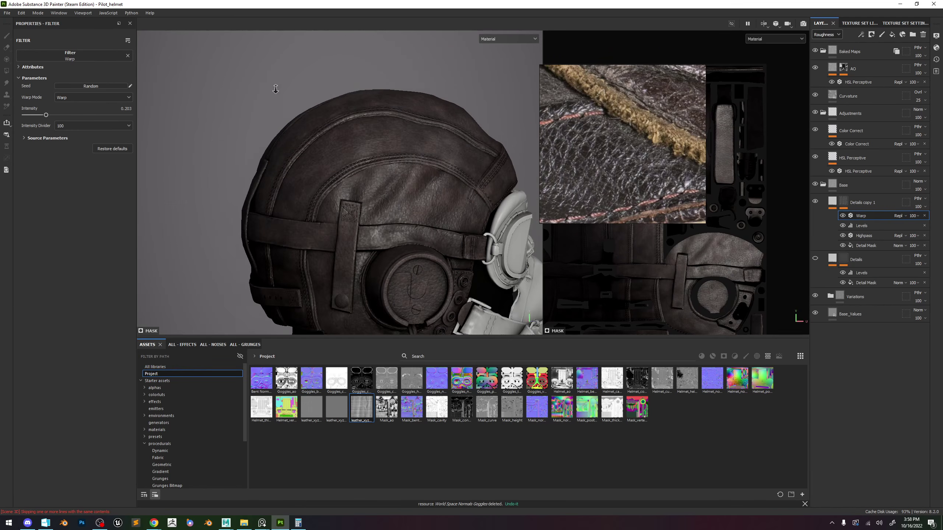
pyautogui.click(924, 216)
pyautogui.scroll(2, 432, 183)
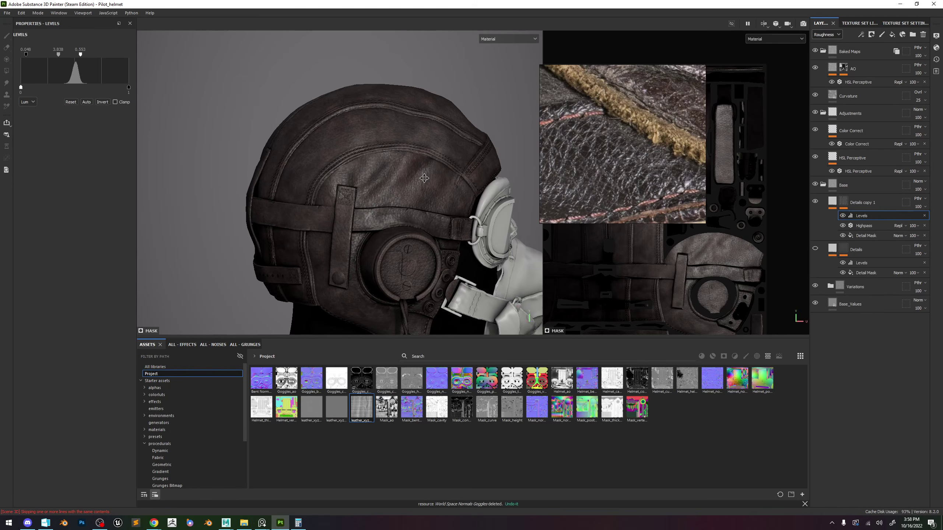
# Show the Details layer, compare the helmet with and without Details copy 1, and delete the copy.
pyautogui.click(815, 202)
pyautogui.click(815, 249)
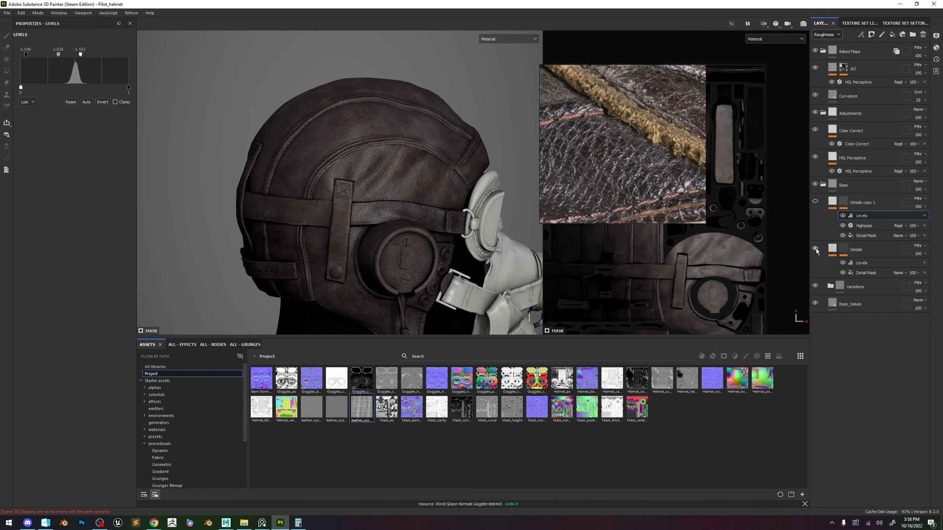
pyautogui.click(815, 202)
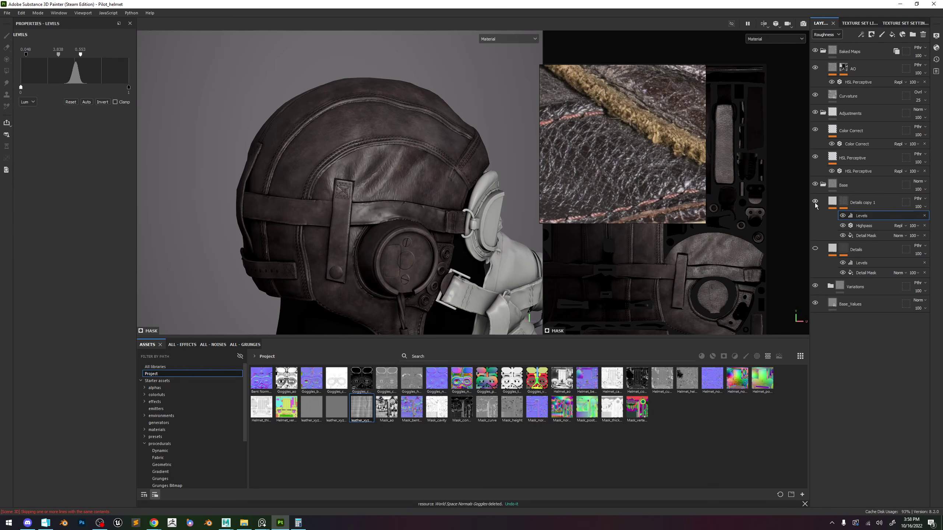
pyautogui.click(816, 202)
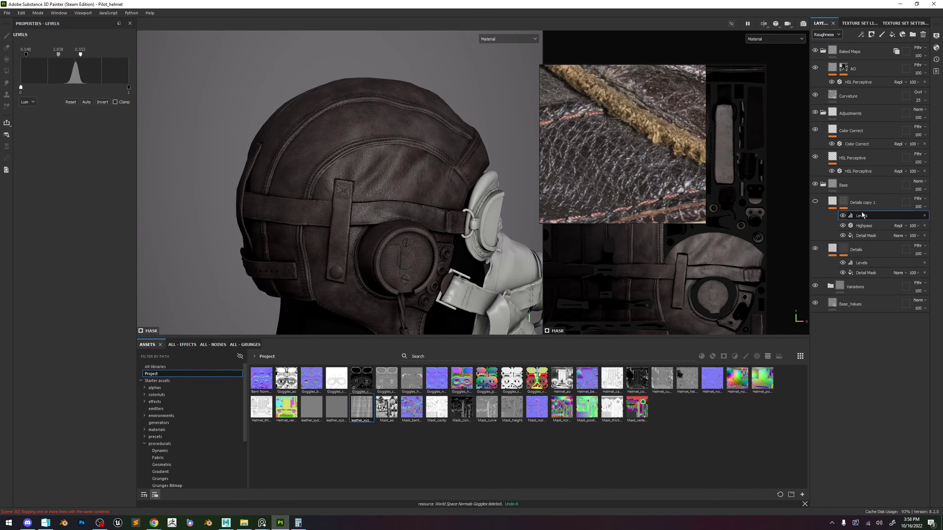
pyautogui.click(861, 207)
pyautogui.press('Delete')
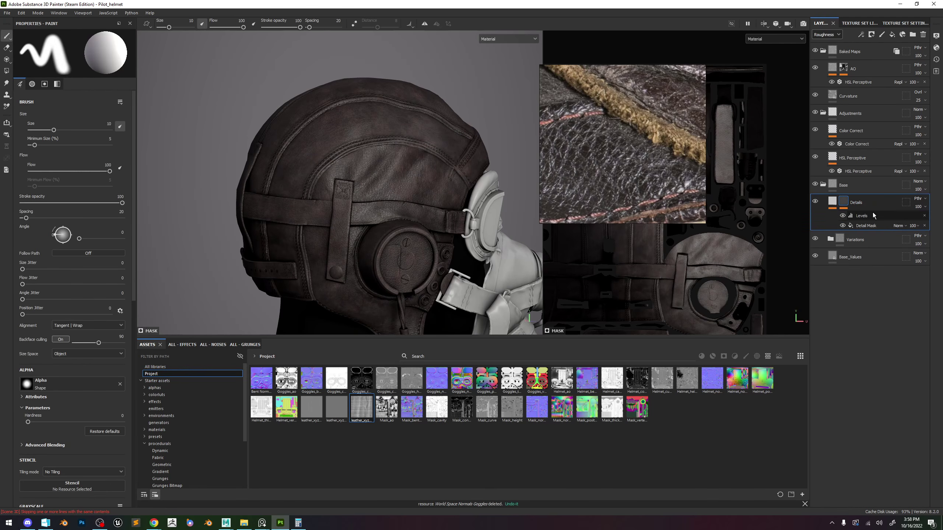
# Inspect the Details mask, duplicate the Details layer, and set the copy's Detail Mask fill to leather_xyz_bump.
pyautogui.keyDown('alt'); pyautogui.click(843, 202); pyautogui.keyUp('alt')
pyautogui.scroll(10, 475, 297)
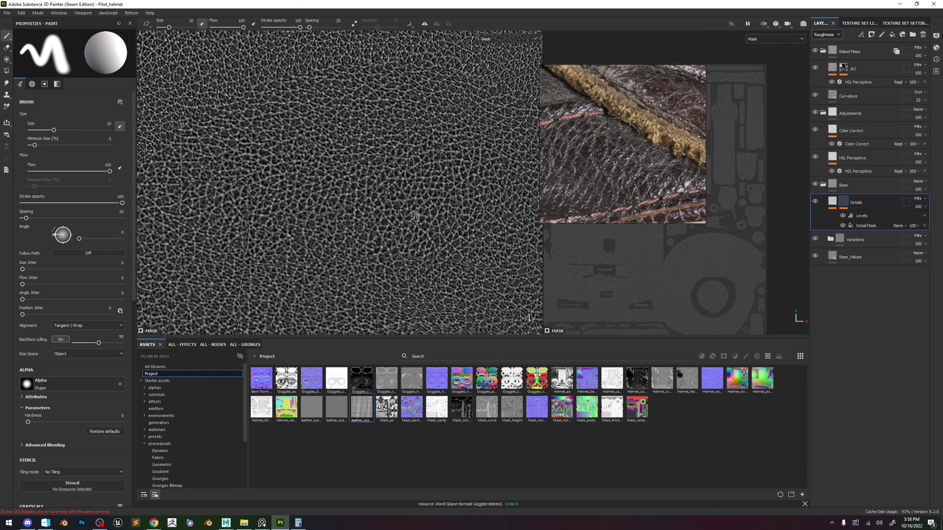
pyautogui.scroll(-5, 476, 297)
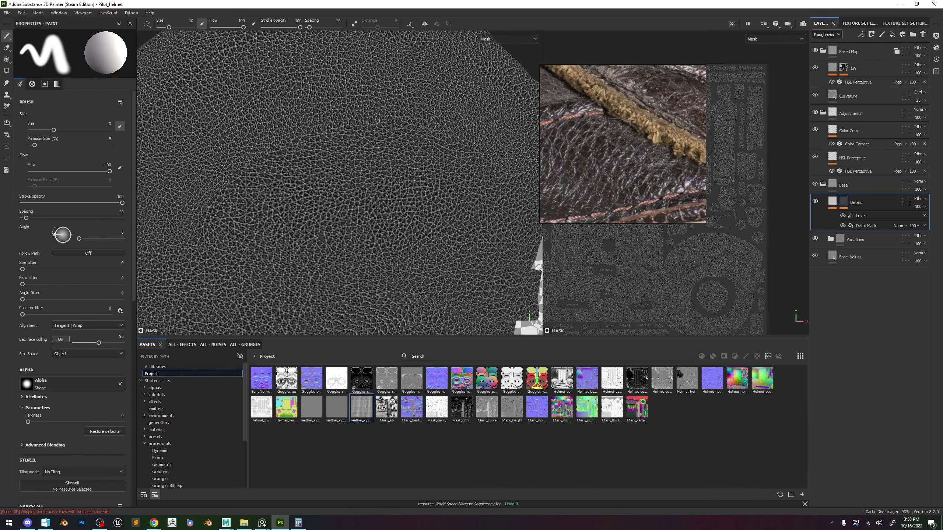
pyautogui.click(866, 208)
pyautogui.hotkey('ctrl', 'd')
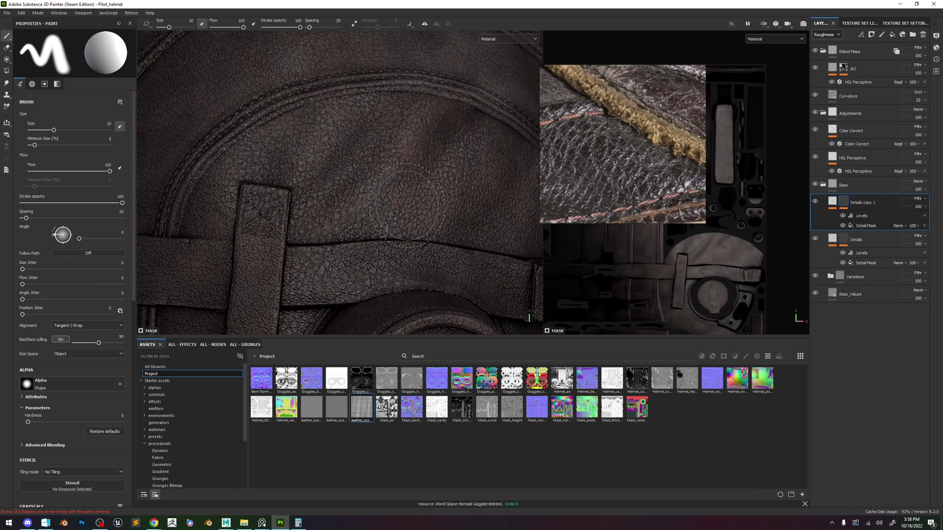
pyautogui.click(866, 226)
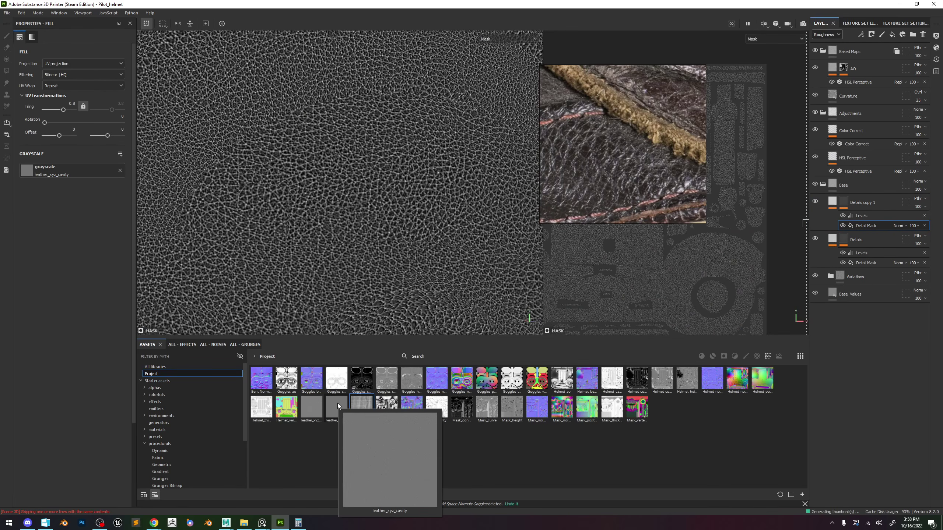
pyautogui.moveTo(318, 405); pyautogui.dragTo(83, 165)
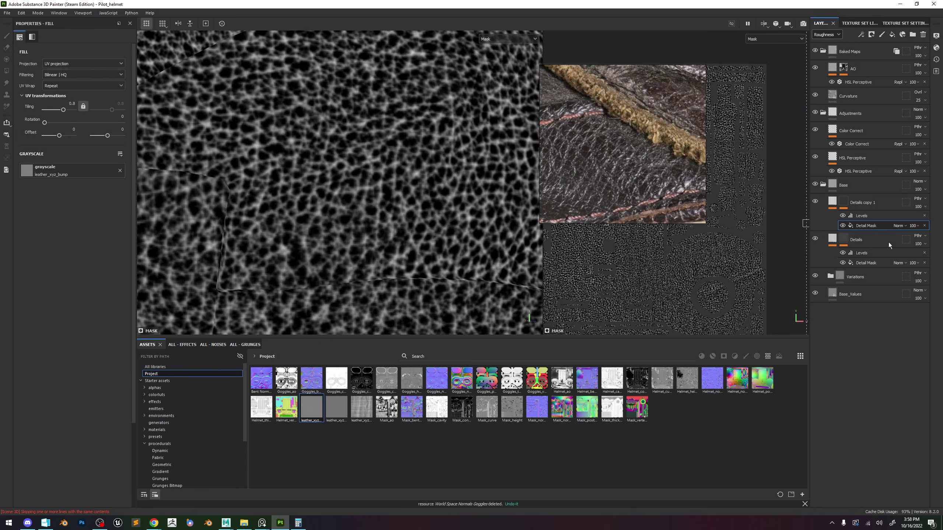
# Invert the Levels in the copy's mask and set the input white point to 0.771 and the midtone to 4.483.
pyautogui.click(878, 217)
pyautogui.click(105, 102)
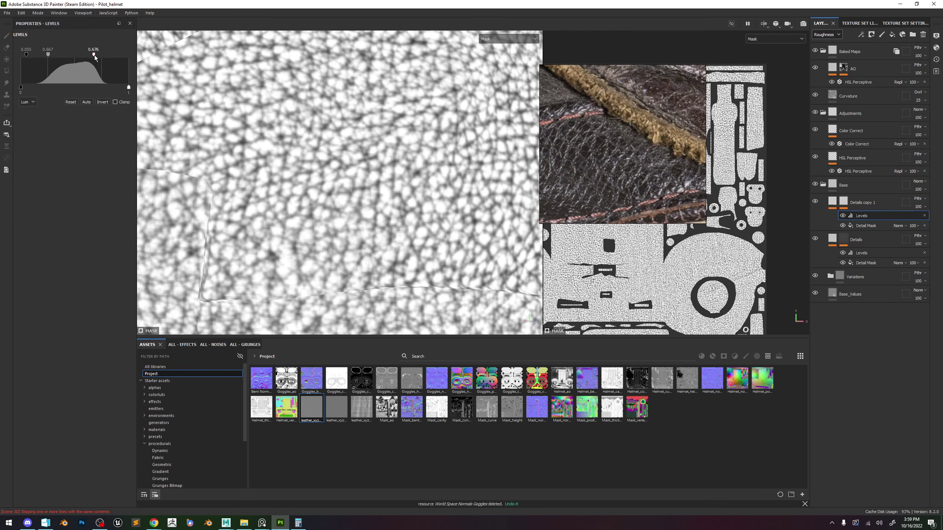
pyautogui.moveTo(94, 54); pyautogui.dragTo(70, 55)
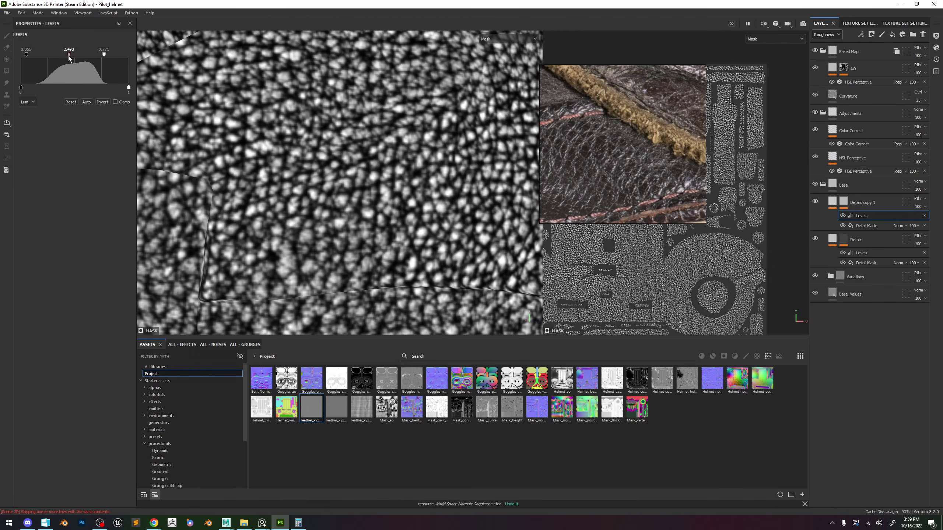
pyautogui.moveTo(69, 57); pyautogui.dragTo(75, 57)
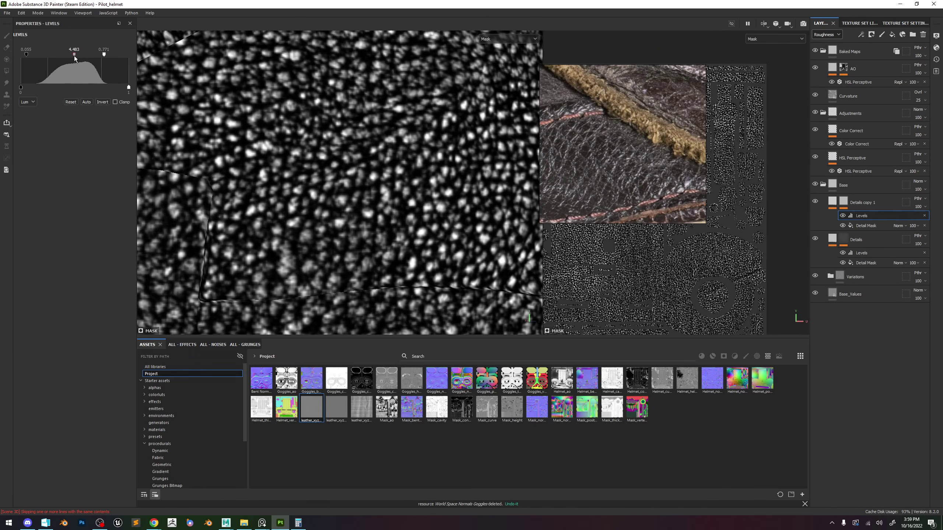
# Add a Blur filter above the Levels in the copy's mask with an intensity of 0.22.
pyautogui.click(861, 34)
pyautogui.click(880, 89)
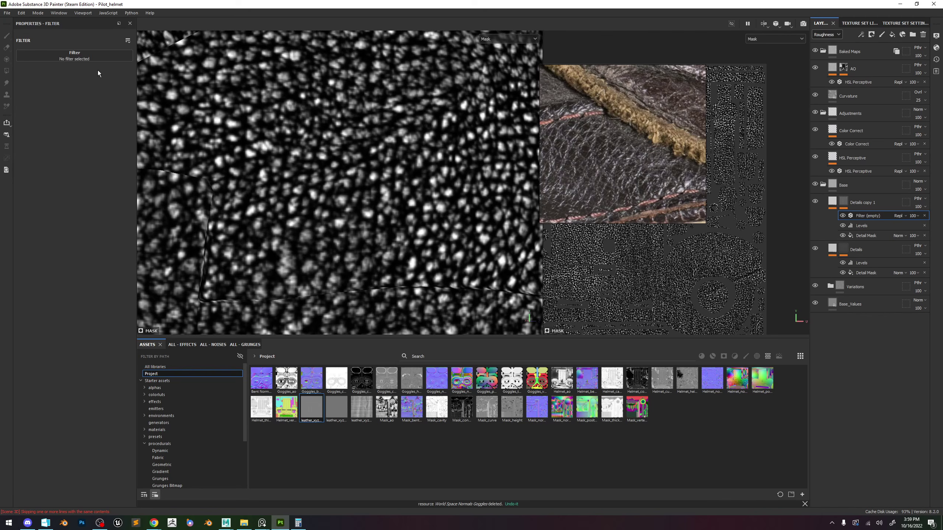
pyautogui.click(93, 57)
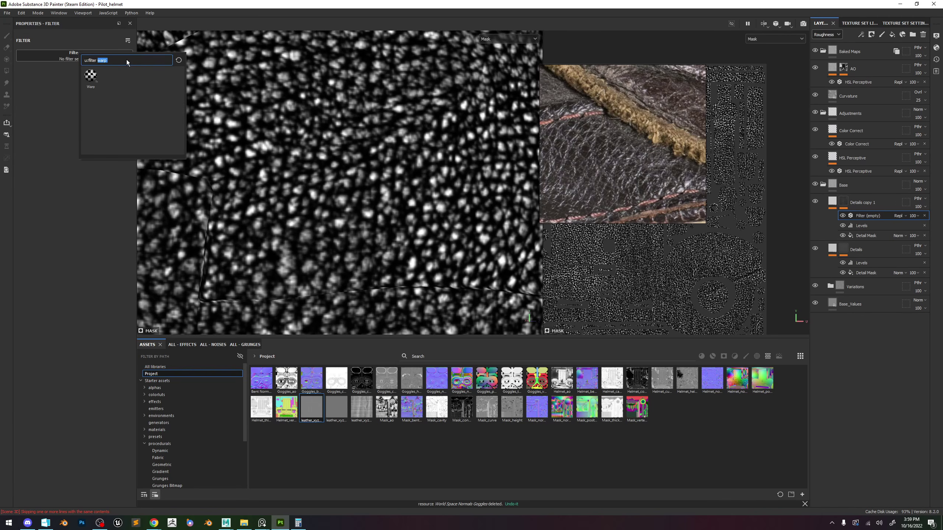
pyautogui.write('blur')
pyautogui.click(91, 77)
pyautogui.moveTo(30, 93); pyautogui.dragTo(27, 94)
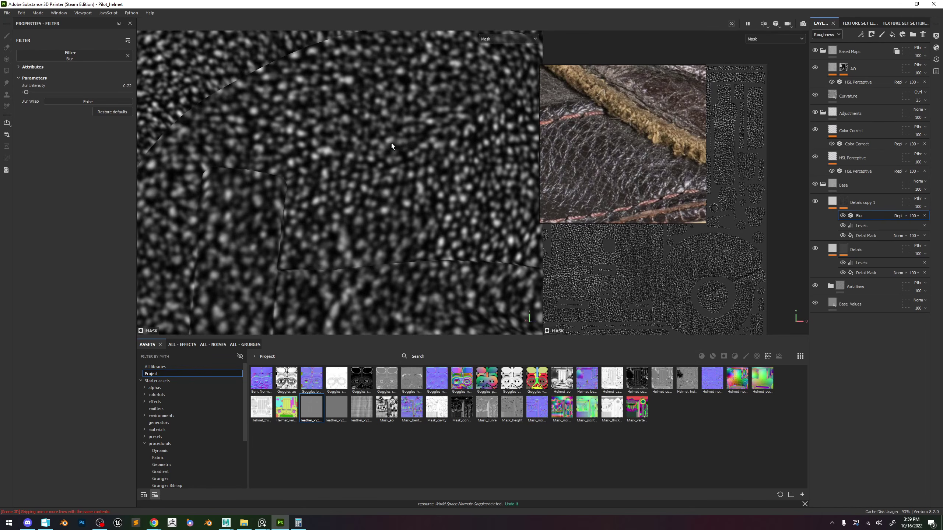
# Remove the HSL Perceptive filter from Details copy 1 and set its fill height to 0.0787 in material view.
pyautogui.press('m')
pyautogui.click(832, 202)
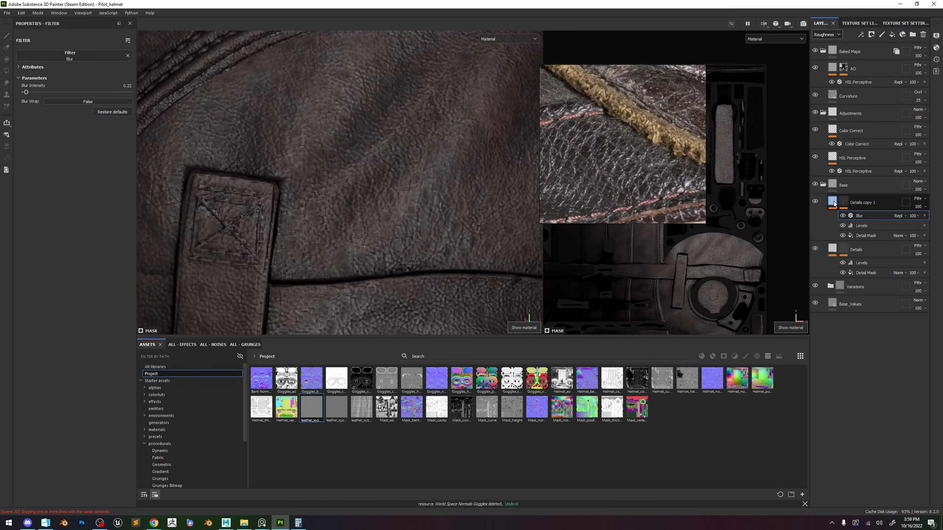
pyautogui.click(924, 216)
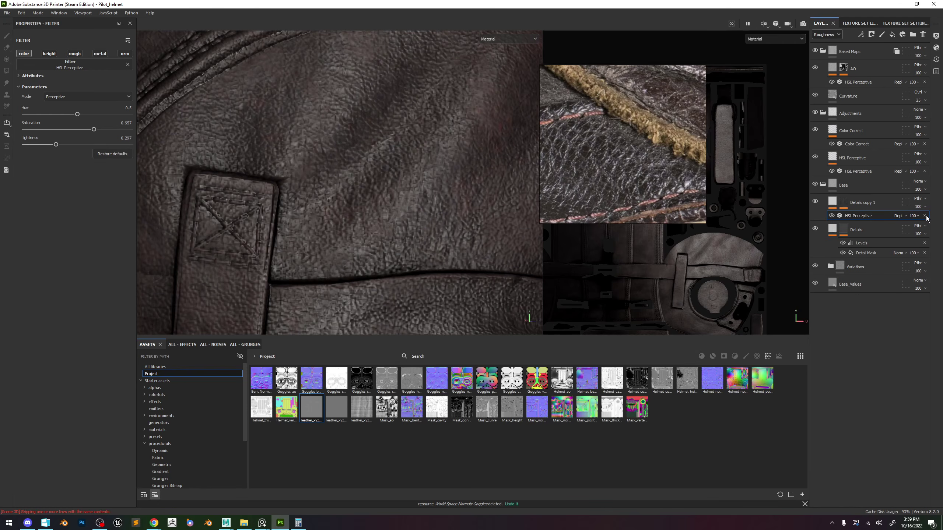
pyautogui.click(925, 216)
pyautogui.click(835, 203)
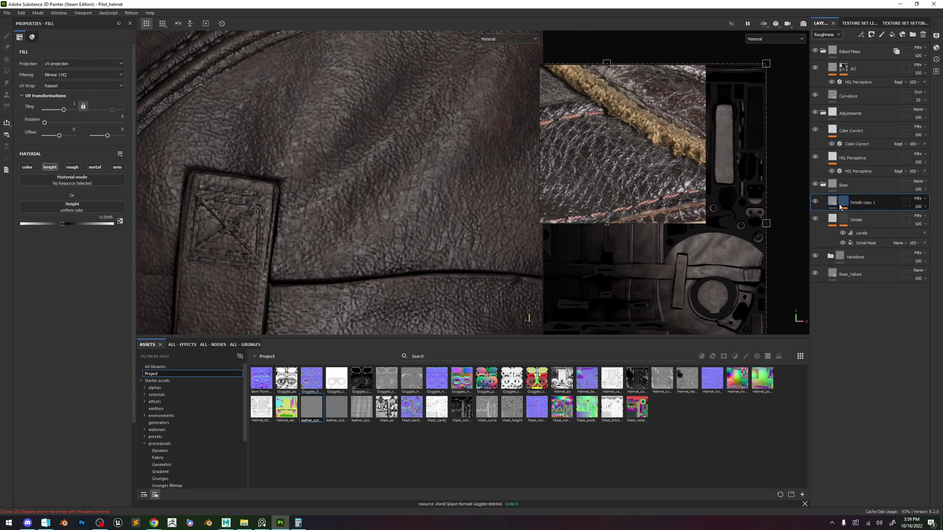
pyautogui.moveTo(62, 225); pyautogui.dragTo(71, 227)
pyautogui.scroll(-10, 396, 160)
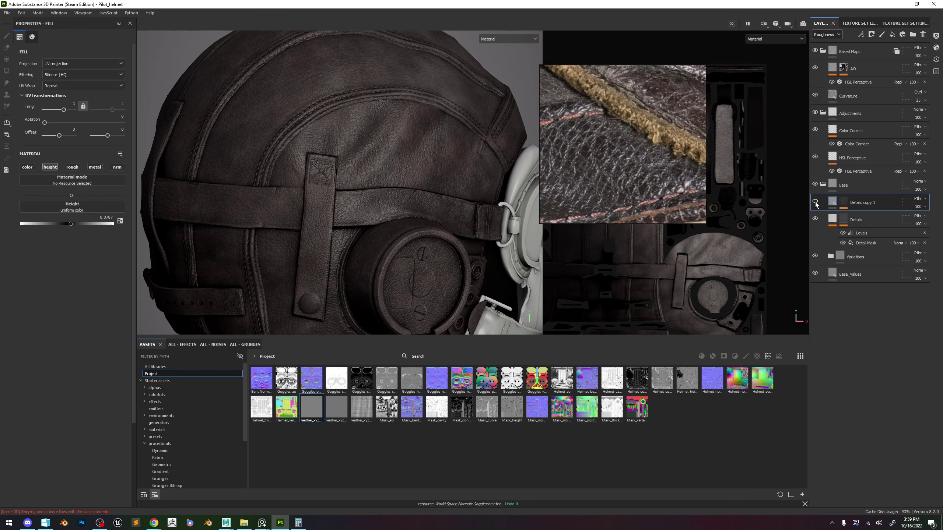
# Compare the leather with the Blur and Levels in Details copy 1's mask switched off, and delete both effects from the mask.
pyautogui.scroll(-5, 354, 235)
pyautogui.keyDown('shift'); pyautogui.moveTo(369, 212); pyautogui.dragTo(378, 205, button='right'); pyautogui.keyUp('shift')
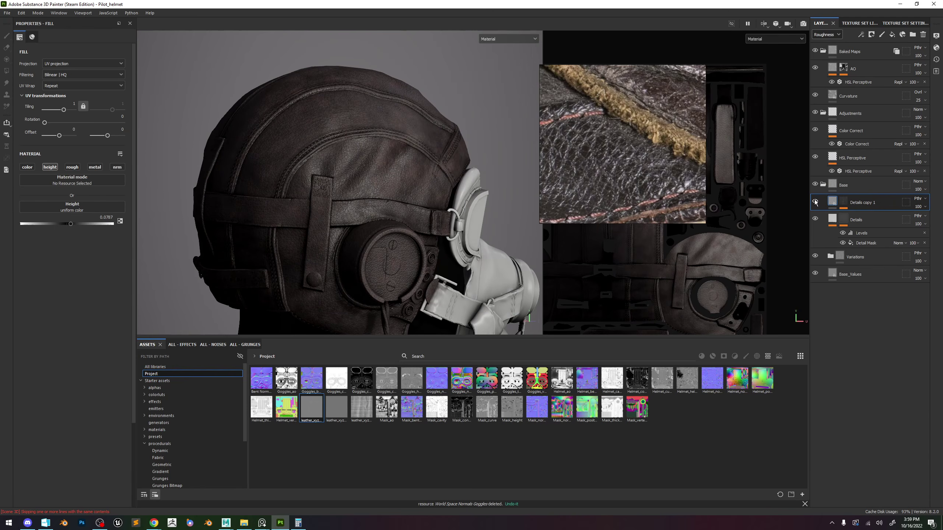
pyautogui.scroll(5, 359, 180)
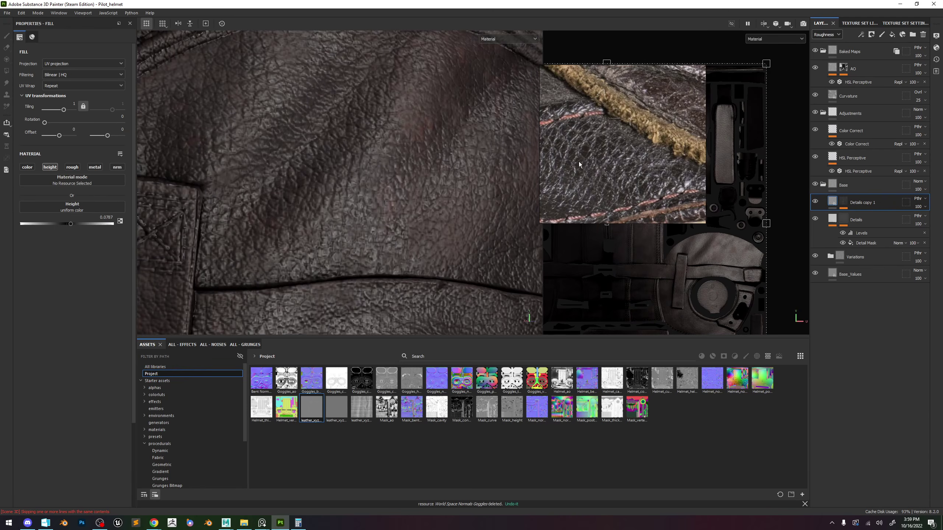
pyautogui.keyDown('alt'); pyautogui.click(844, 202); pyautogui.keyUp('alt')
pyautogui.click(870, 215)
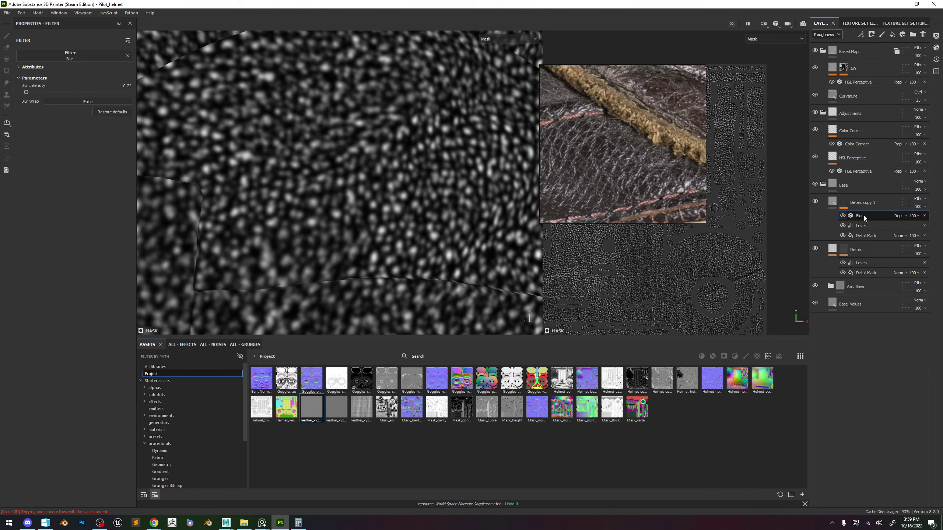
pyautogui.click(843, 215)
pyautogui.press('m')
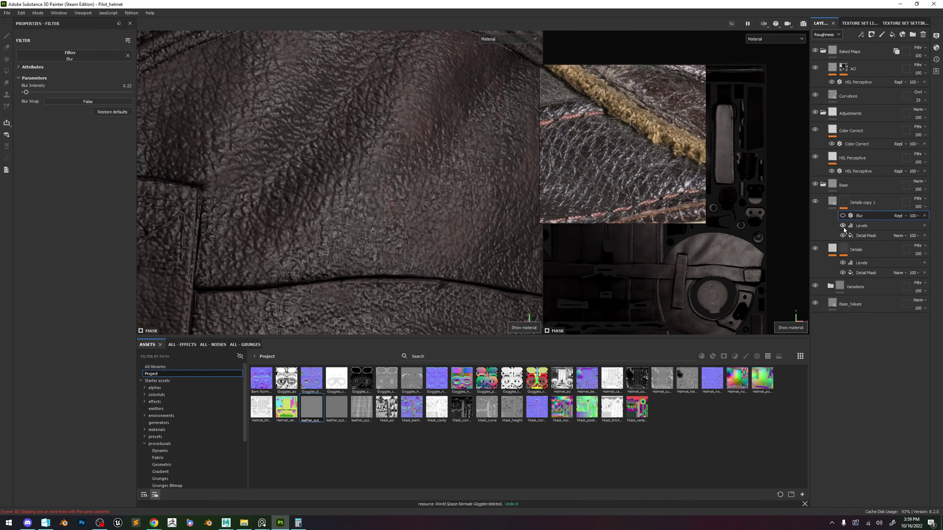
pyautogui.click(843, 225)
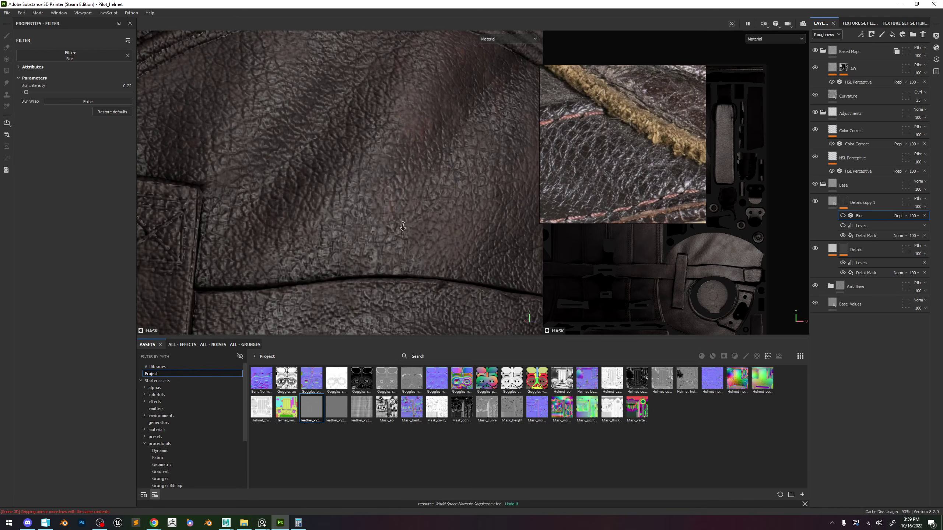
pyautogui.click(815, 202)
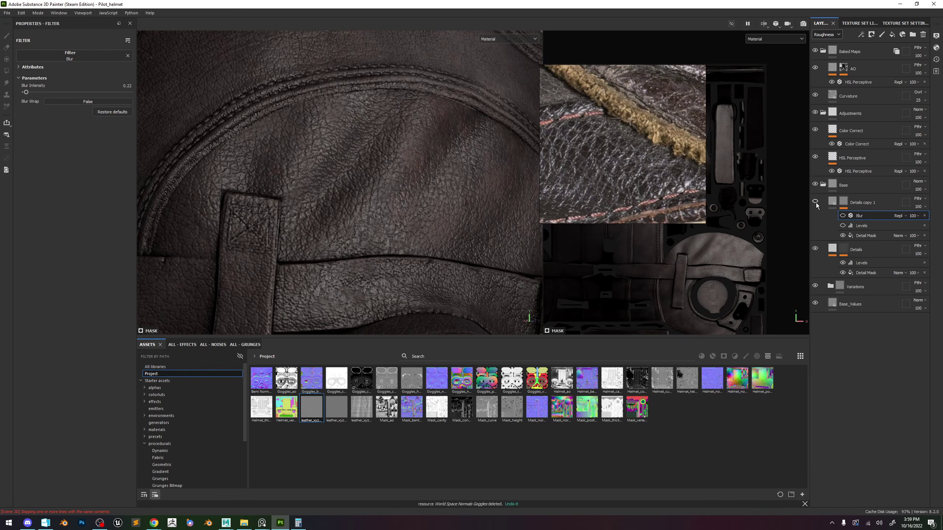
pyautogui.click(815, 202)
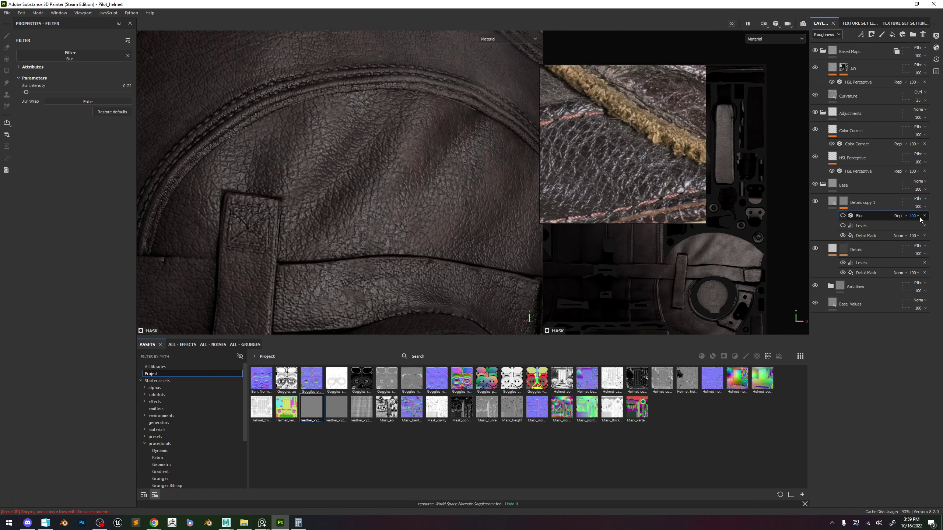
pyautogui.click(924, 216)
pyautogui.click(924, 218)
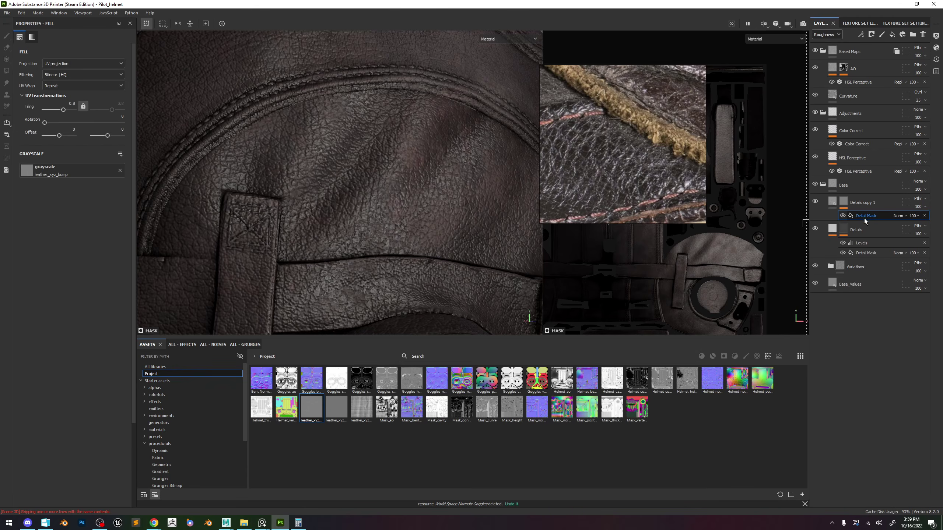
# Check the grayscale source of the Details layer's Detail Mask, and view the Details copy 1 mask before returning to material view.
pyautogui.click(867, 254)
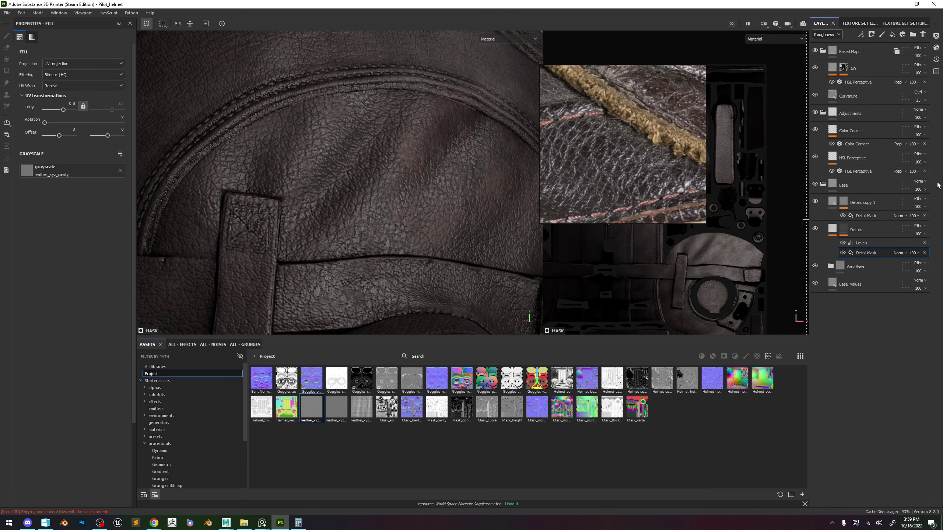
pyautogui.press('m')
pyautogui.click(844, 229)
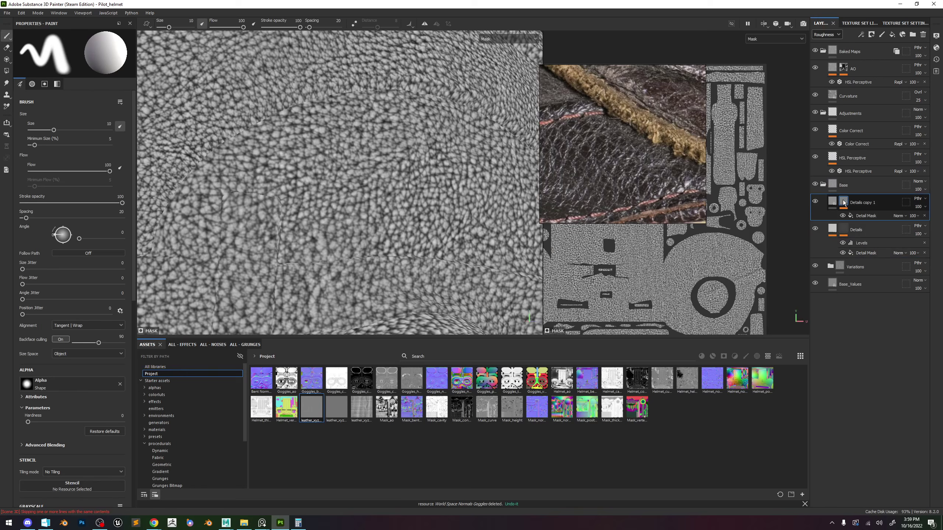
pyautogui.press('m')
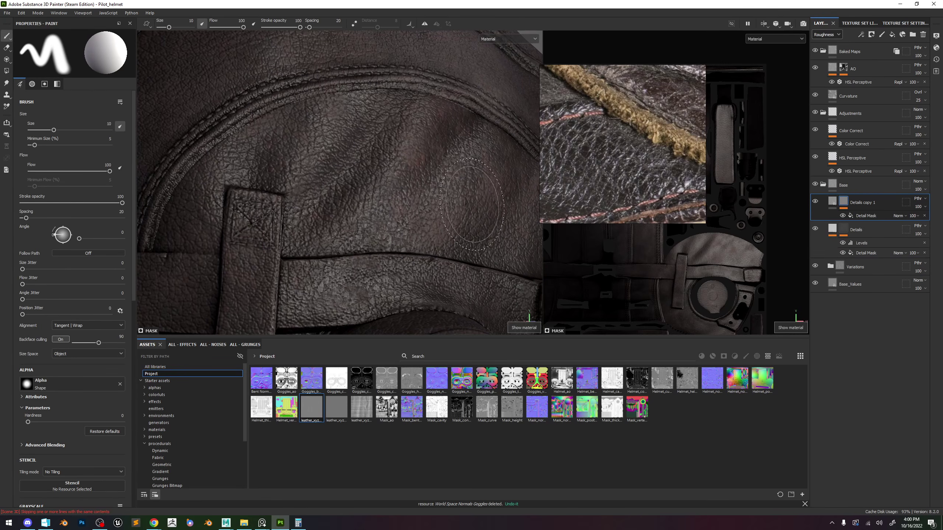
# Switch the layer stack to the Height channel and lower the height opacity of Details copy 1 to 29.
pyautogui.scroll(3, 469, 207)
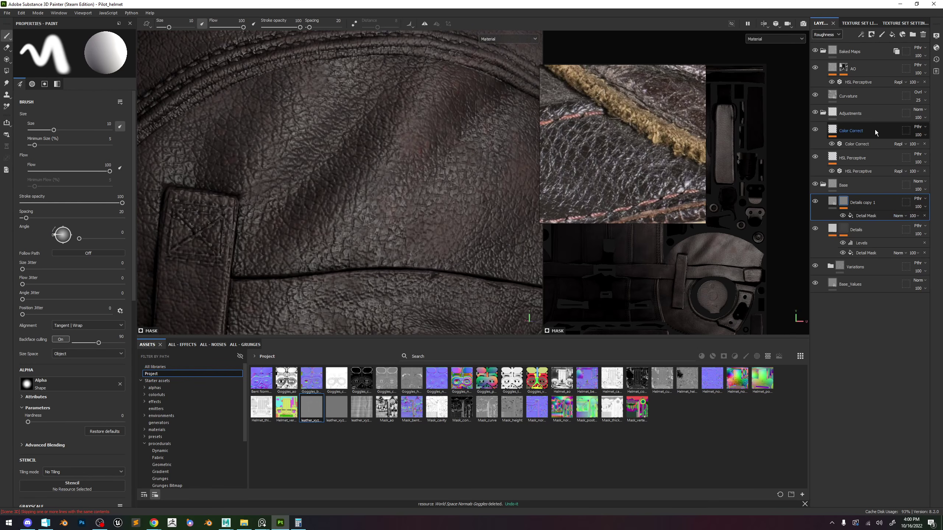
pyautogui.click(825, 34)
pyautogui.click(824, 51)
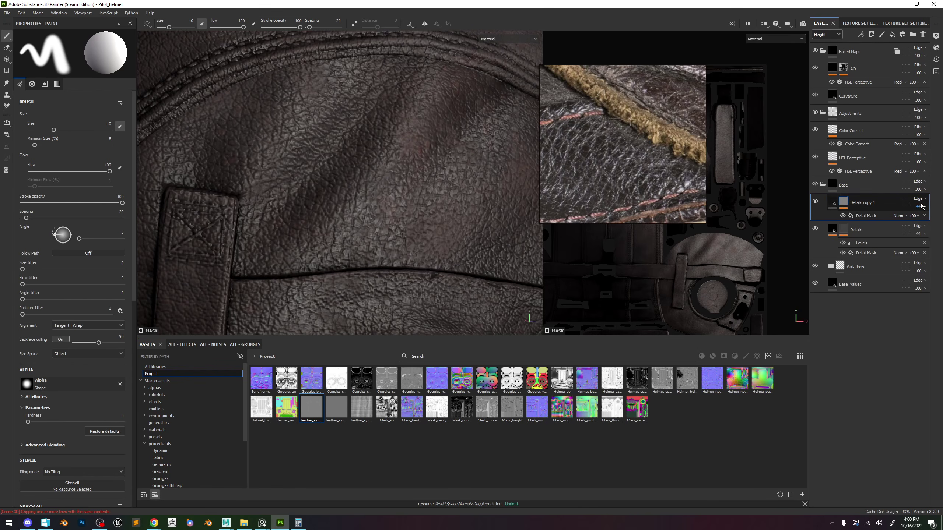
pyautogui.moveTo(923, 217); pyautogui.dragTo(885, 220)
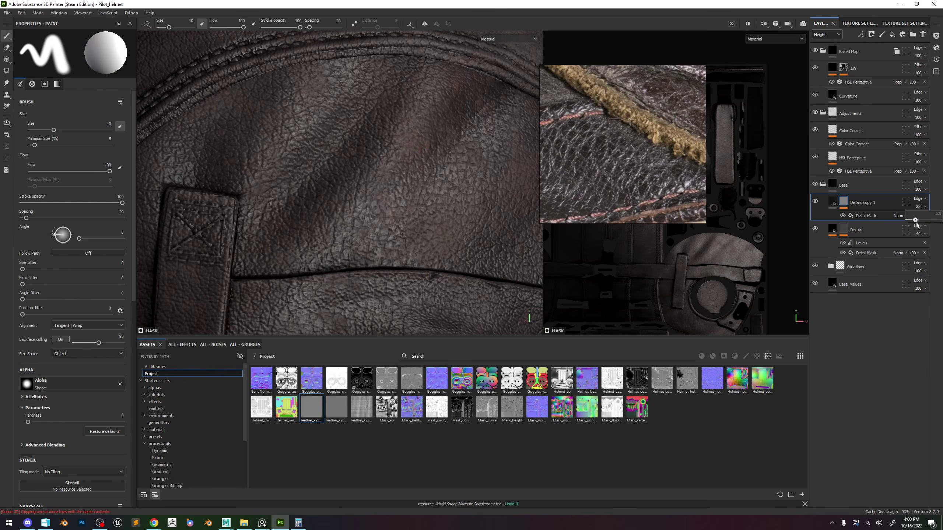
# Inspect the leather grain on the side of the helmet at different distances and under different lighting directions.
pyautogui.scroll(-5, 498, 164)
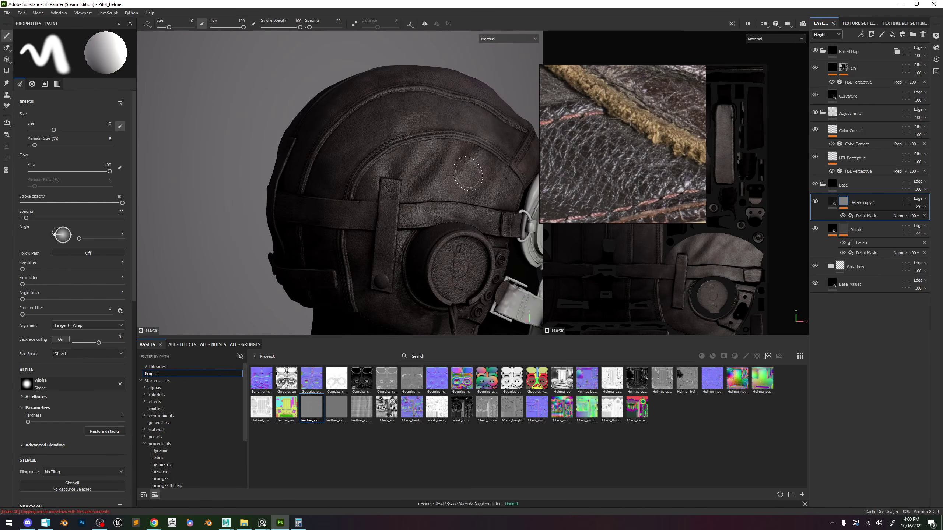
pyautogui.keyDown('shift'); pyautogui.moveTo(498, 164); pyautogui.dragTo(490, 165, button='right'); pyautogui.keyUp('shift')
pyautogui.keyDown('alt'); pyautogui.moveTo(490, 166); pyautogui.dragTo(456, 170); pyautogui.keyUp('alt')
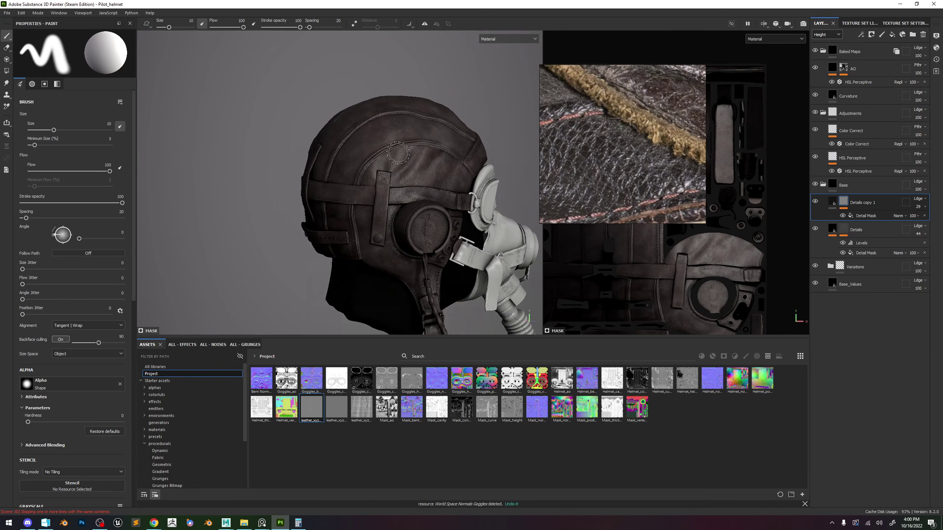
pyautogui.scroll(3, 435, 156)
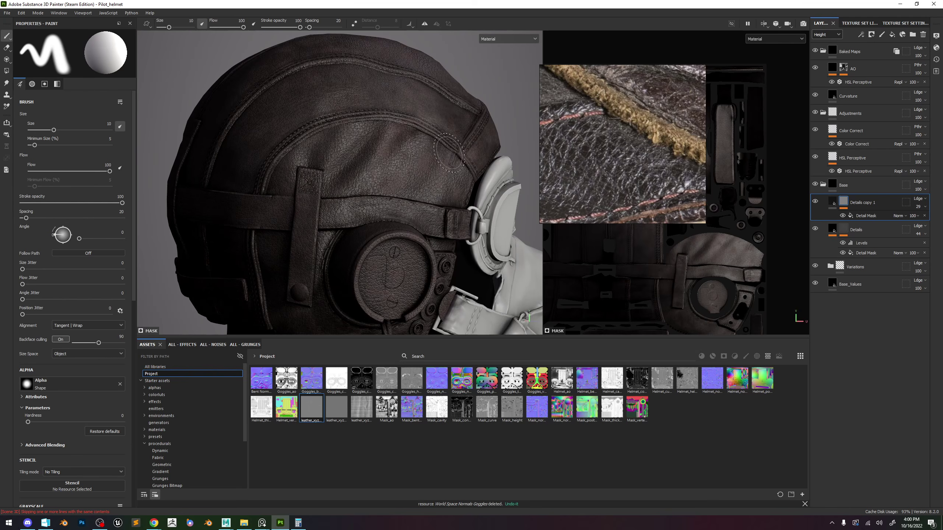
pyautogui.keyDown('alt'); pyautogui.moveTo(450, 150); pyautogui.dragTo(457, 164, button='middle'); pyautogui.keyUp('alt')
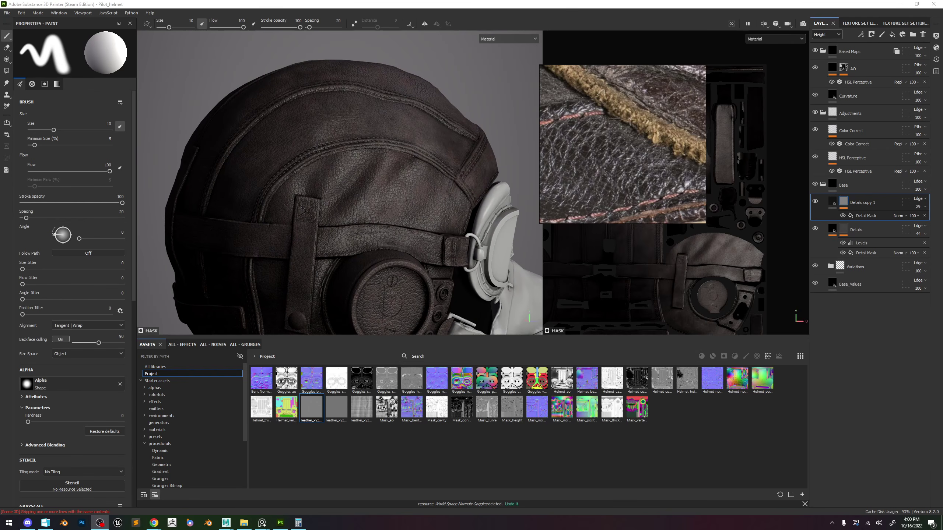
pyautogui.keyDown('alt'); pyautogui.moveTo(410, 185); pyautogui.dragTo(431, 182, button='middle'); pyautogui.keyUp('alt')
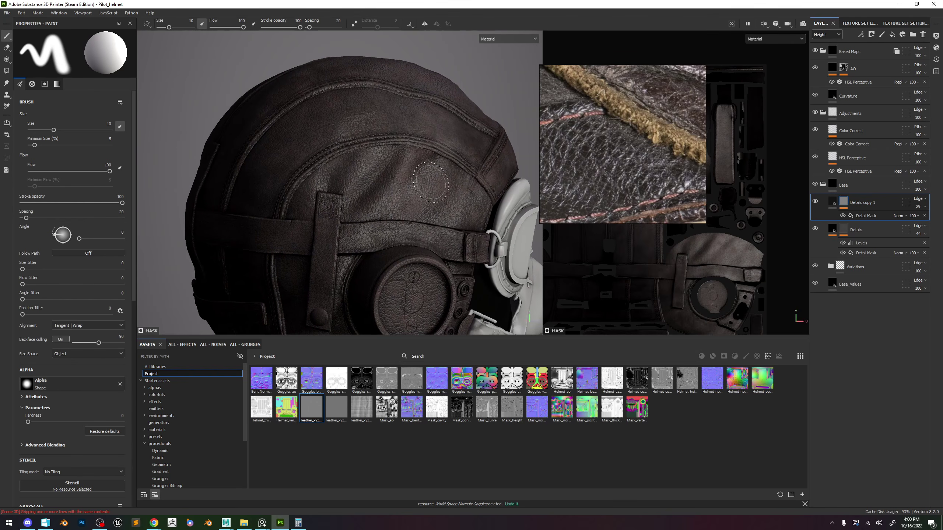
pyautogui.keyDown('shift'); pyautogui.moveTo(431, 182); pyautogui.dragTo(768, 166, button='right'); pyautogui.keyUp('shift')
# Rename the layer Details copy 1 to Details Bump.
pyautogui.doubleClick(860, 230)
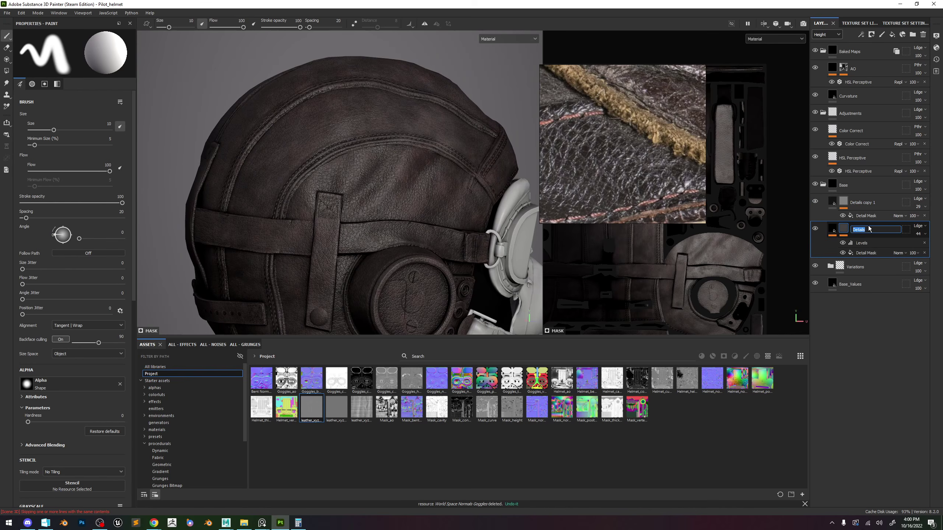
pyautogui.doubleClick(877, 203)
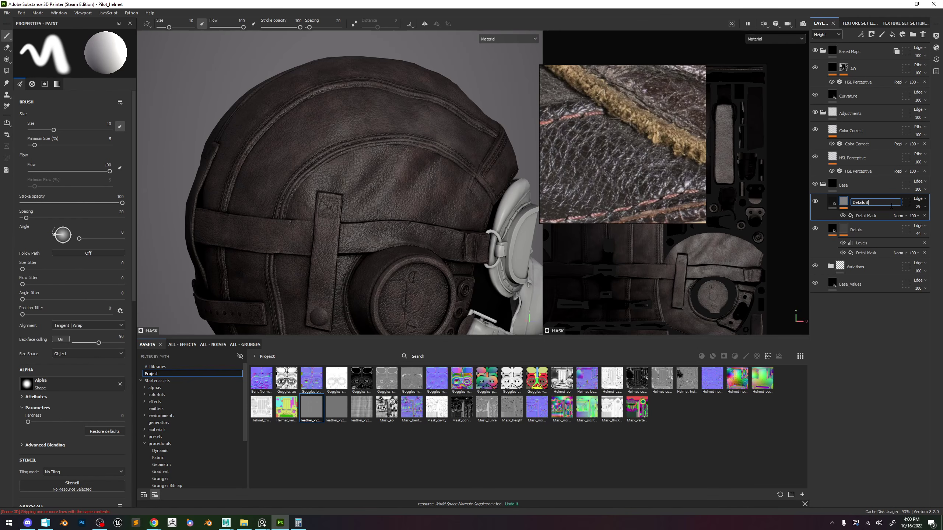
pyautogui.press('Return')
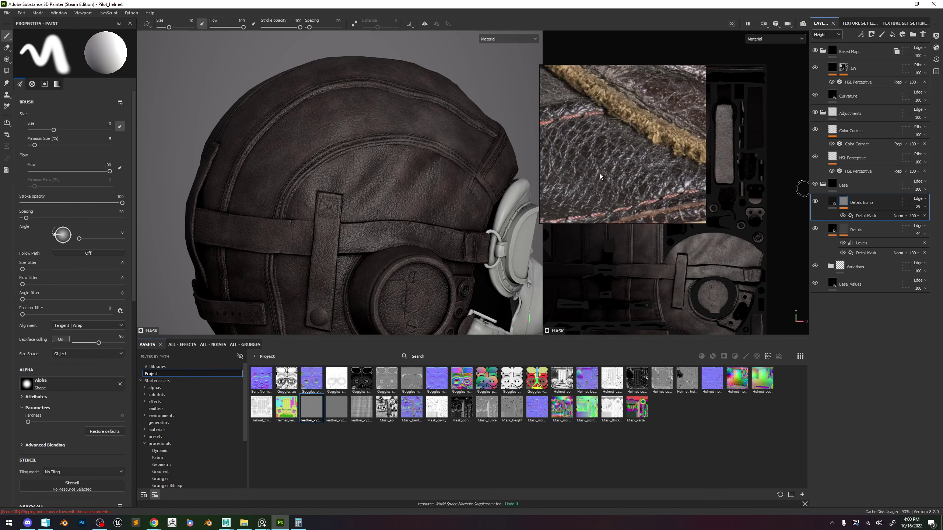
# Examine the leather bump on the helmet's side panel, straps and ear cup from several angles and lighting directions.
pyautogui.keyDown('alt'); pyautogui.moveTo(388, 179); pyautogui.dragTo(420, 175); pyautogui.keyUp('alt')
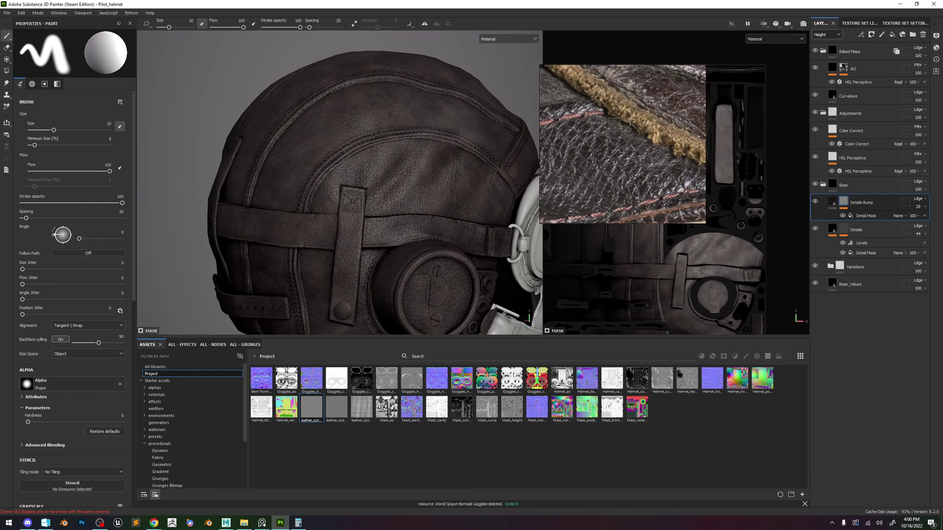
pyautogui.scroll(3, 386, 241)
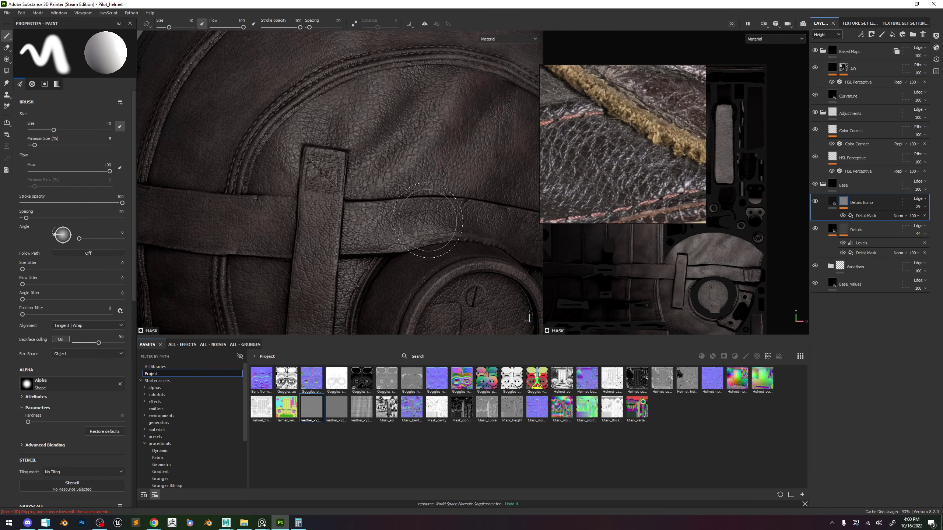
pyautogui.scroll(2, 416, 227)
pyautogui.scroll(-3, 319, 243)
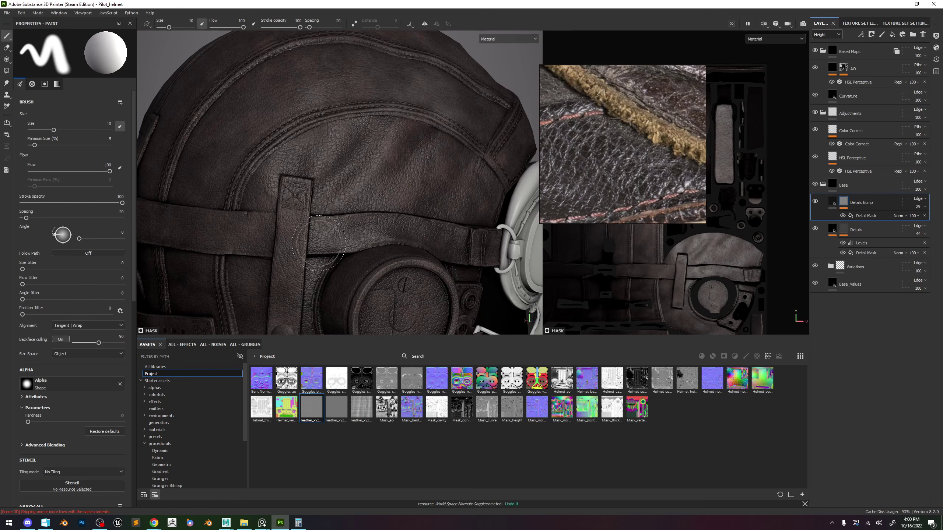
pyautogui.keyDown('alt'); pyautogui.moveTo(413, 215); pyautogui.dragTo(377, 196); pyautogui.keyUp('alt')
pyautogui.keyDown('shift'); pyautogui.moveTo(377, 195); pyautogui.dragTo(386, 215, button='right'); pyautogui.keyUp('shift')
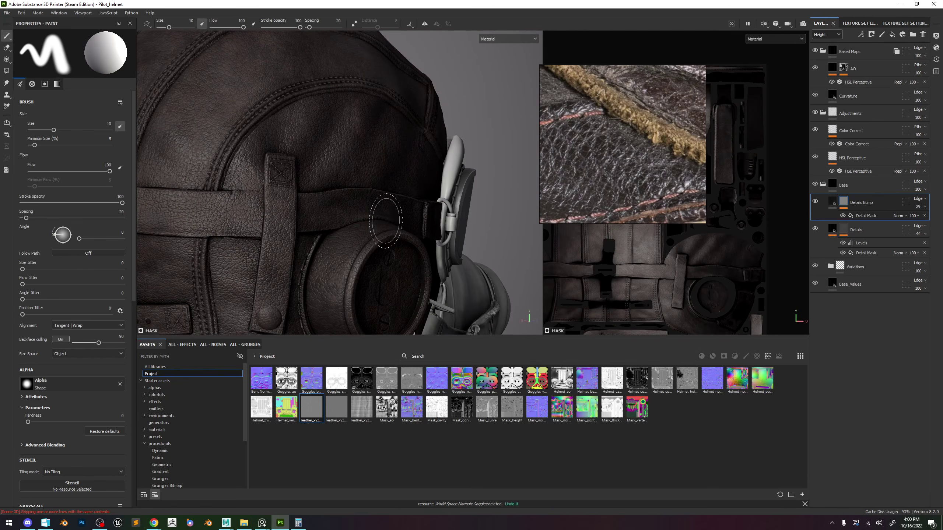
pyautogui.scroll(-4, 385, 214)
pyautogui.keyDown('shift'); pyautogui.moveTo(282, 148); pyautogui.dragTo(336, 173, button='right'); pyautogui.keyUp('shift')
pyautogui.keyDown('alt'); pyautogui.moveTo(336, 174); pyautogui.dragTo(356, 169); pyautogui.keyUp('alt')
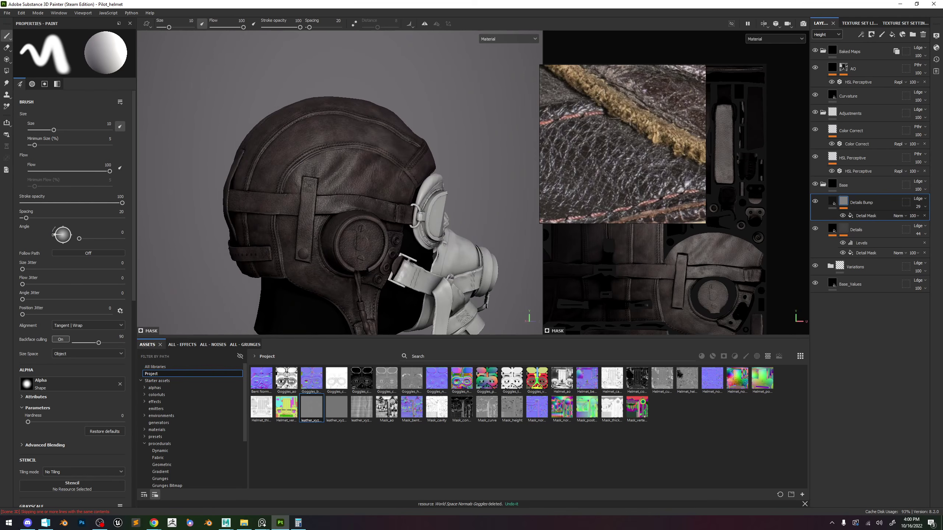
pyautogui.scroll(4, 364, 168)
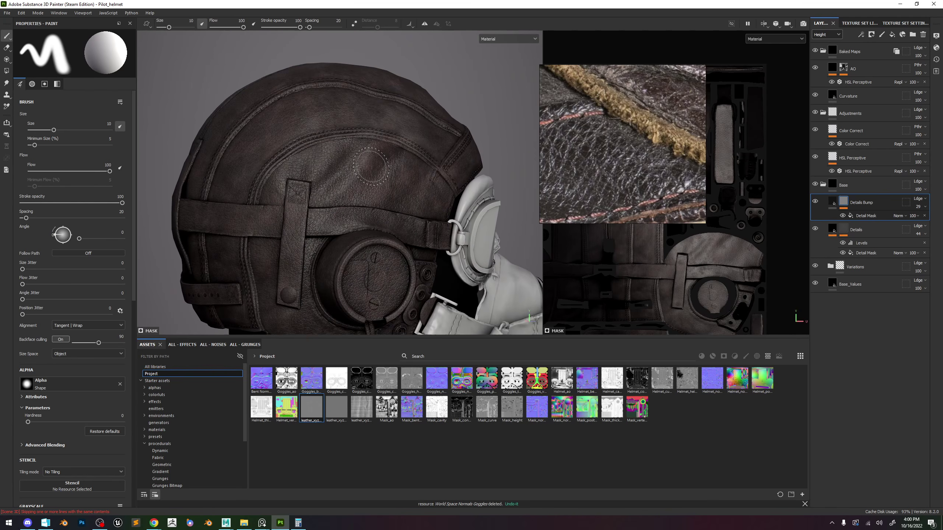
# Review the Details Bump mask and the helmet material, and compare the surface with the Base folder hidden and shown.
pyautogui.keyDown('alt'); pyautogui.click(844, 201); pyautogui.keyUp('alt')
pyautogui.press('m')
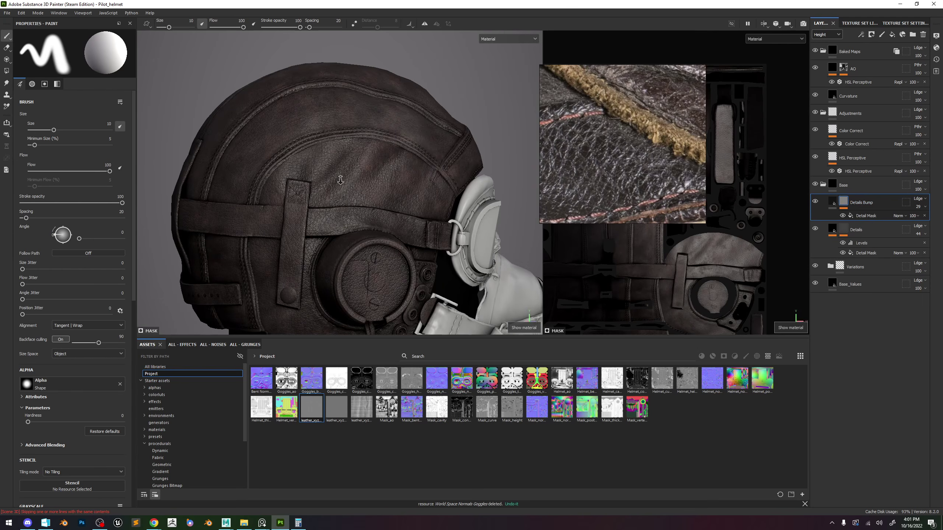
pyautogui.scroll(3, 357, 157)
pyautogui.keyDown('alt'); pyautogui.moveTo(363, 166); pyautogui.dragTo(342, 195); pyautogui.keyUp('alt')
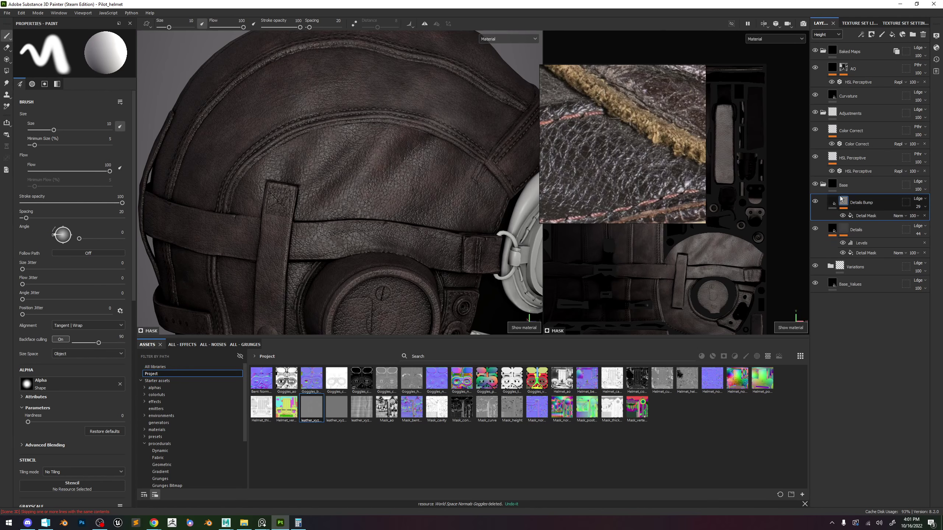
pyautogui.click(816, 184)
pyautogui.click(816, 184)
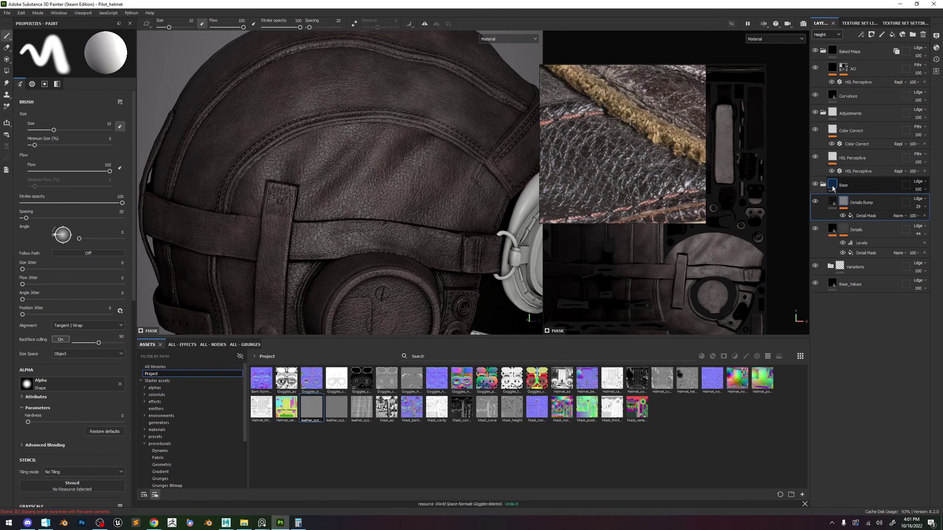
pyautogui.click(868, 184)
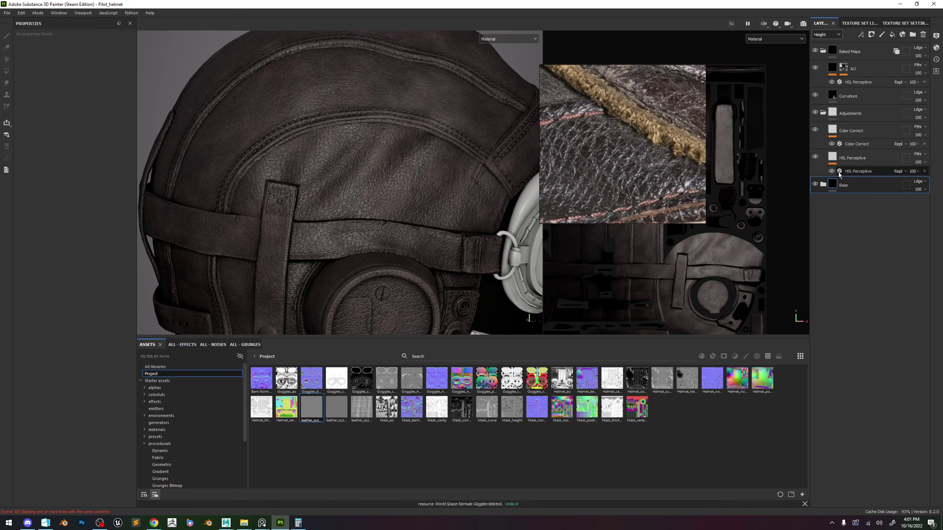
# View the Details mask and the Details Bump mask on the helmet to compare their leather patterns.
pyautogui.keyDown('alt'); pyautogui.click(844, 229); pyautogui.keyUp('alt')
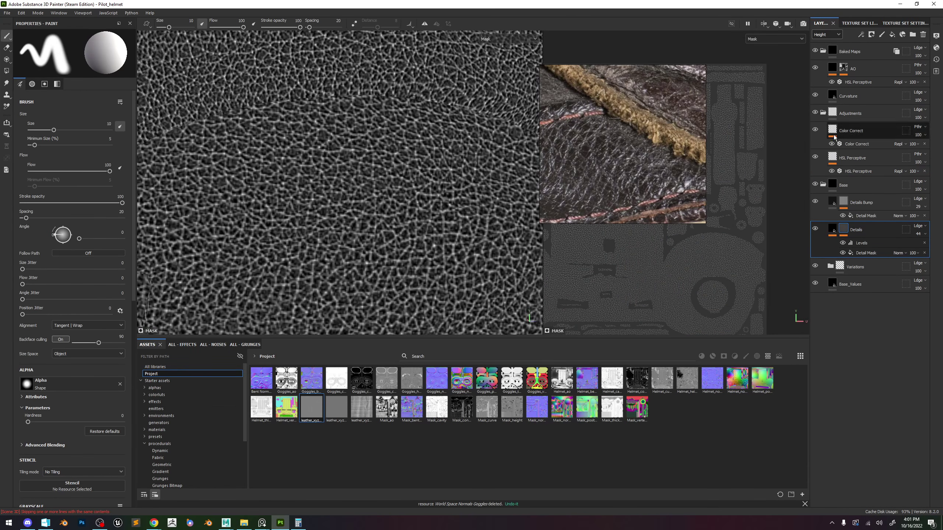
pyautogui.scroll(-10, 396, 167)
pyautogui.scroll(8, 396, 167)
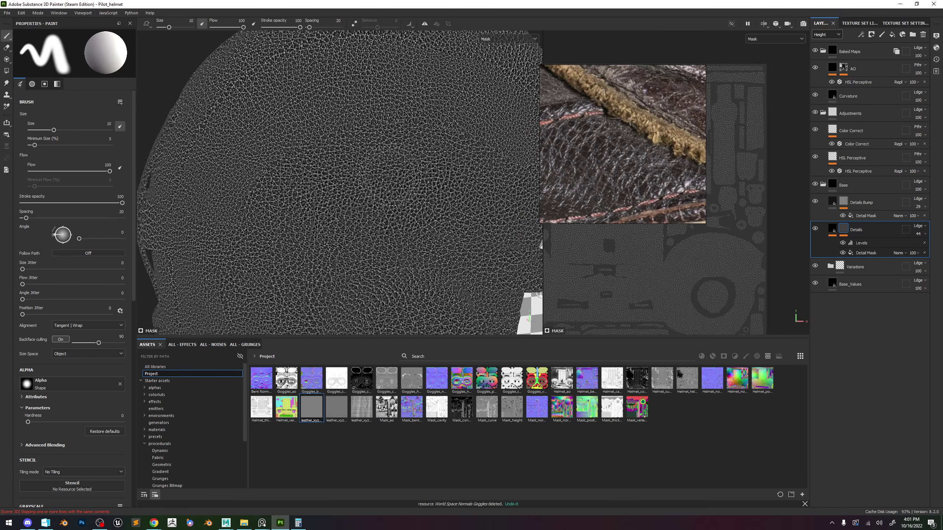
pyautogui.click(849, 203)
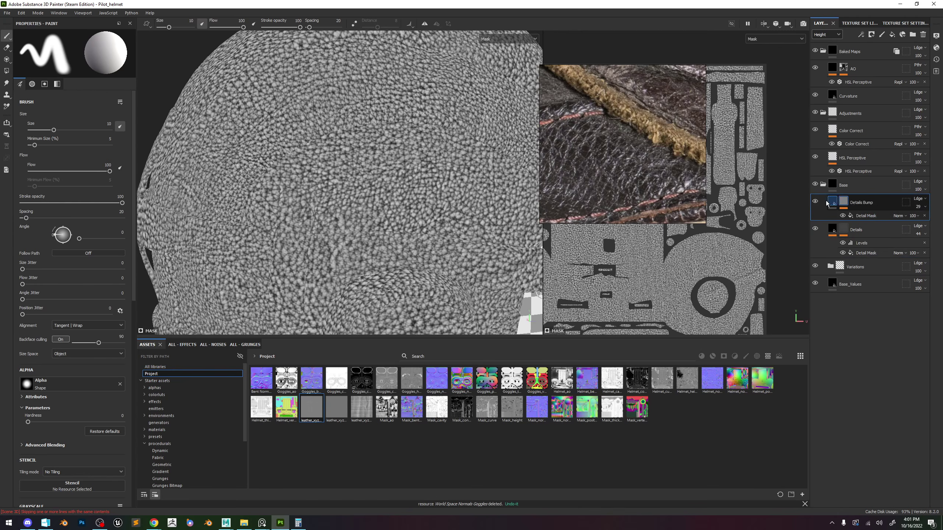
# Examine the whole helmet in the material, height and roughness views with the Base folder collapsed.
pyautogui.press('m')
pyautogui.keyDown('alt'); pyautogui.moveTo(438, 193); pyautogui.dragTo(456, 184); pyautogui.keyUp('alt')
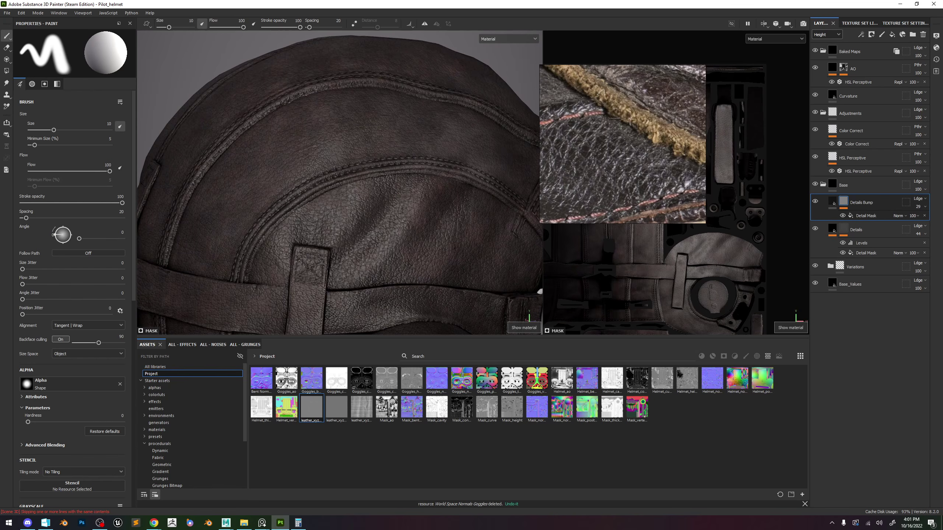
pyautogui.click(824, 186)
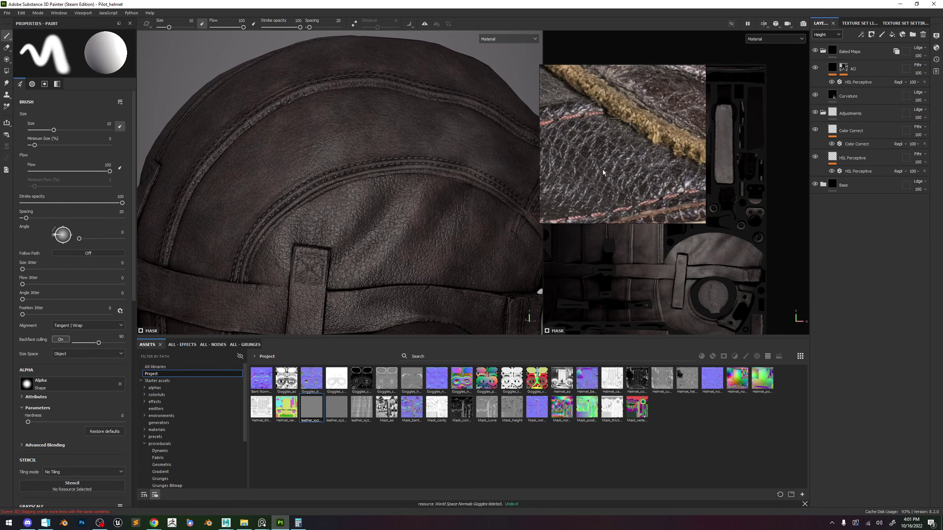
pyautogui.press('c')
pyautogui.scroll(-3, 439, 184)
pyautogui.press('c')
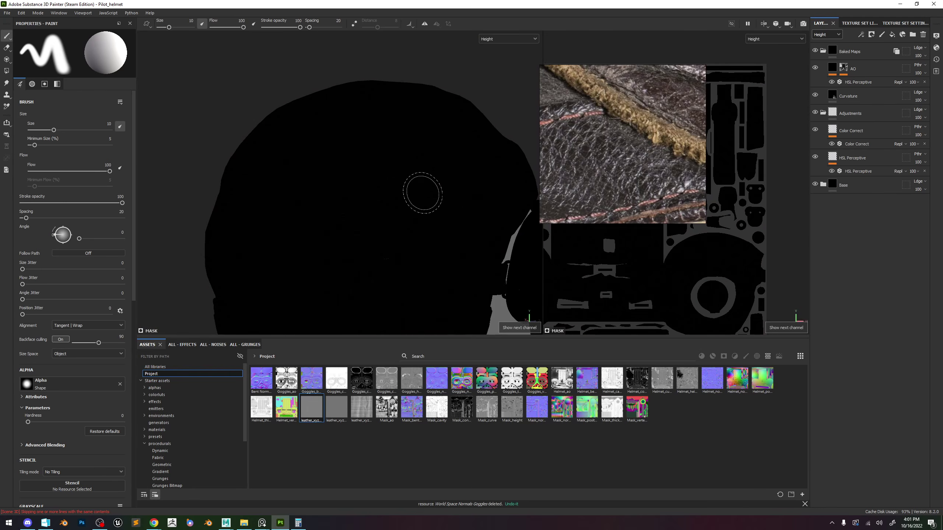
pyautogui.press('c')
pyautogui.keyDown('alt'); pyautogui.moveTo(386, 200); pyautogui.dragTo(368, 205); pyautogui.keyUp('alt')
pyautogui.keyDown('alt'); pyautogui.moveTo(367, 204); pyautogui.dragTo(373, 180, button='middle'); pyautogui.keyUp('alt')
pyautogui.keyDown('alt'); pyautogui.moveTo(373, 180); pyautogui.dragTo(419, 193, button='right'); pyautogui.keyUp('alt')
pyautogui.moveTo(420, 193)
pyautogui.keyDown('alt'); pyautogui.mouseDown()
pyautogui.moveTo(437, 195)
pyautogui.moveTo(419, 194)
pyautogui.mouseUp(); pyautogui.keyUp('alt')
pyautogui.moveTo(419, 194)
pyautogui.keyDown('alt'); pyautogui.mouseDown(button='right')
pyautogui.moveTo(436, 192)
pyautogui.moveTo(424, 205)
pyautogui.mouseUp(button='right'); pyautogui.keyUp('alt')
pyautogui.keyDown('alt'); pyautogui.moveTo(424, 205); pyautogui.dragTo(430, 189, button='middle'); pyautogui.keyUp('alt')
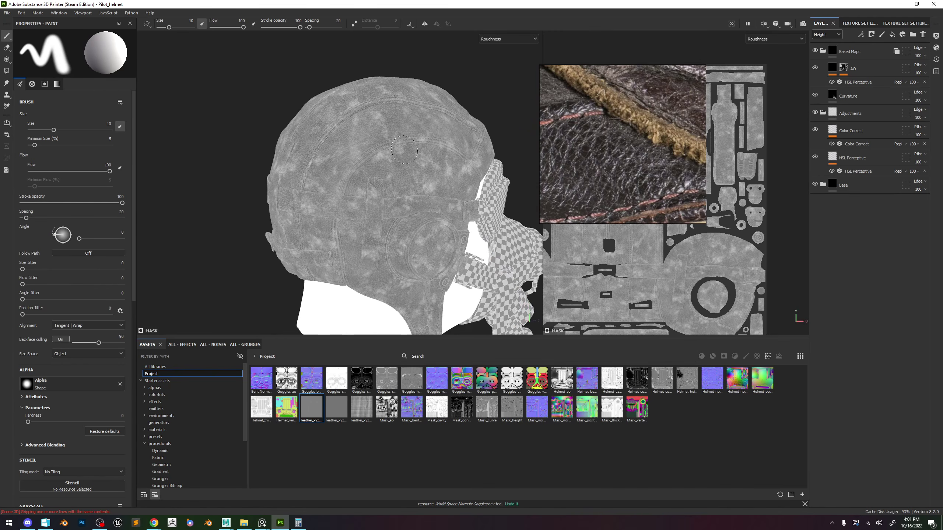
pyautogui.keyDown('alt'); pyautogui.moveTo(430, 188); pyautogui.dragTo(440, 196, button='right'); pyautogui.keyUp('alt')
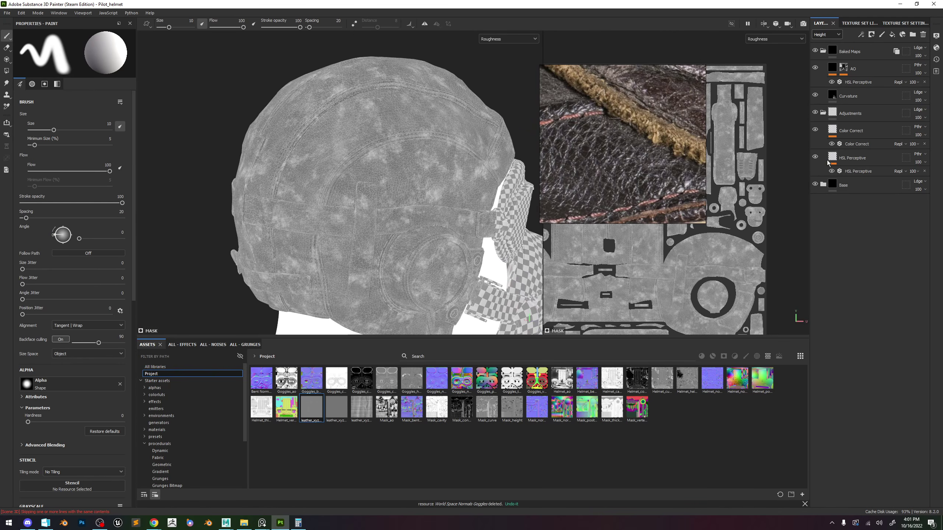
# Set the lightness of the Lighten layer's HSL Perceptive roughness filter to 0.563 in the Variations folder.
pyautogui.click(824, 185)
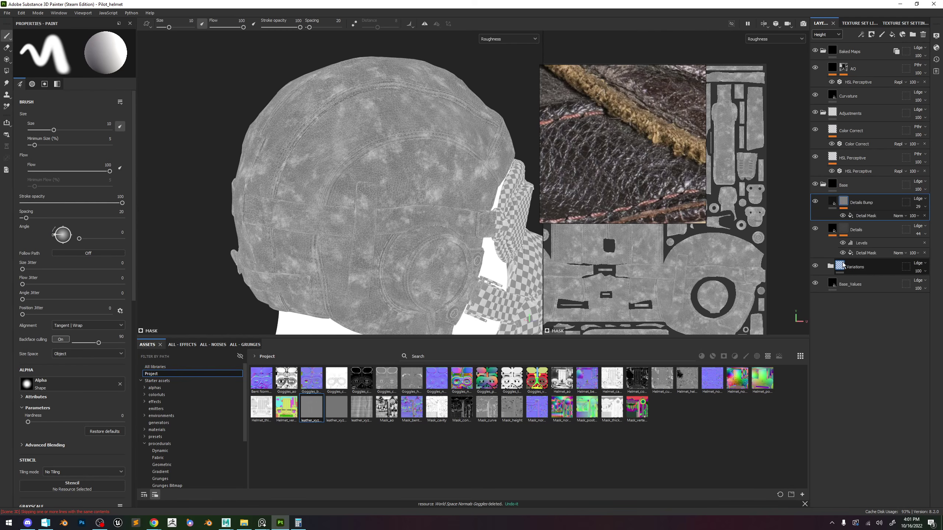
pyautogui.click(831, 267)
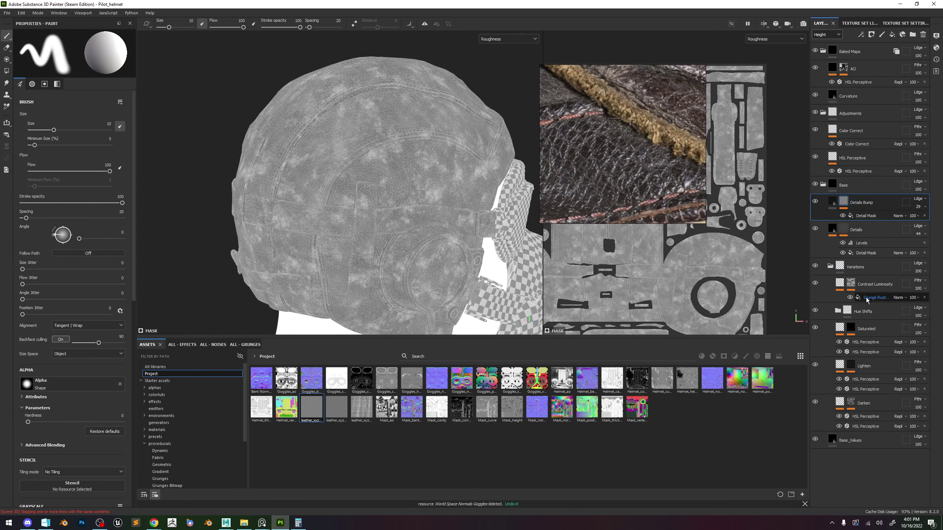
pyautogui.click(866, 378)
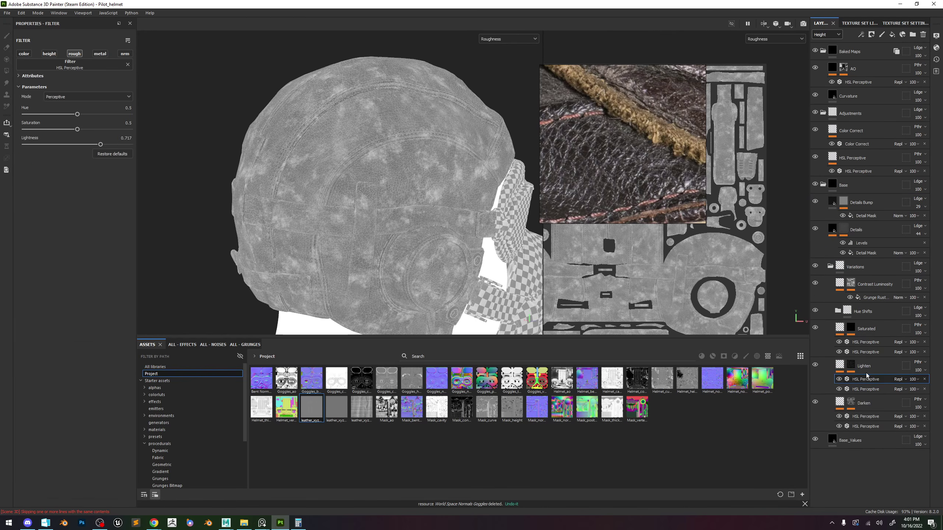
pyautogui.moveTo(93, 144); pyautogui.dragTo(89, 145)
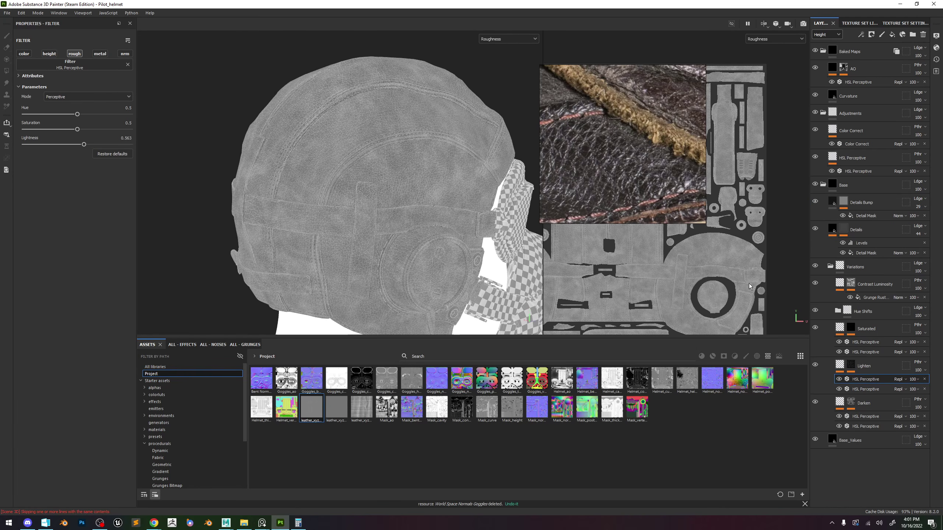
# Set the tiling of the Clouds 3 fill in the Lighten mask to 5.78, checking the helmet's base color and material.
pyautogui.click(841, 366)
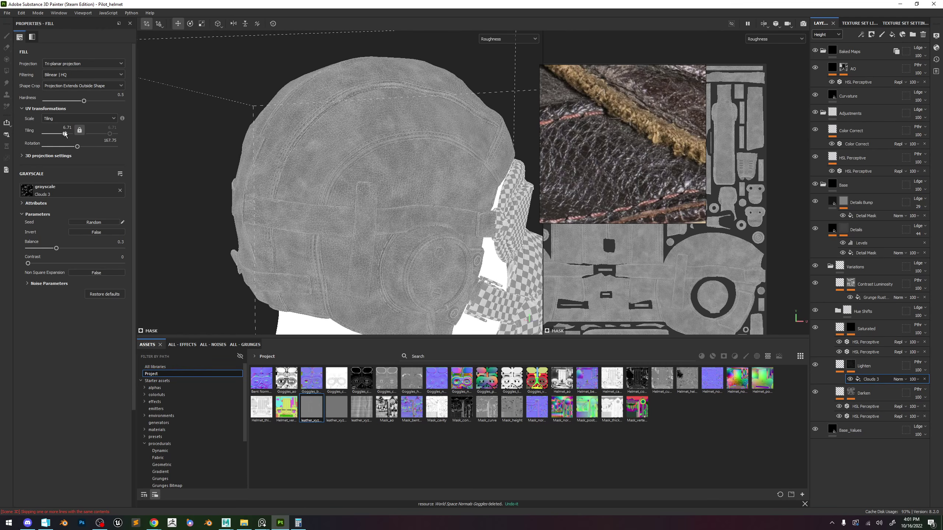
pyautogui.moveTo(64, 134); pyautogui.dragTo(64, 134)
pyautogui.press('m')
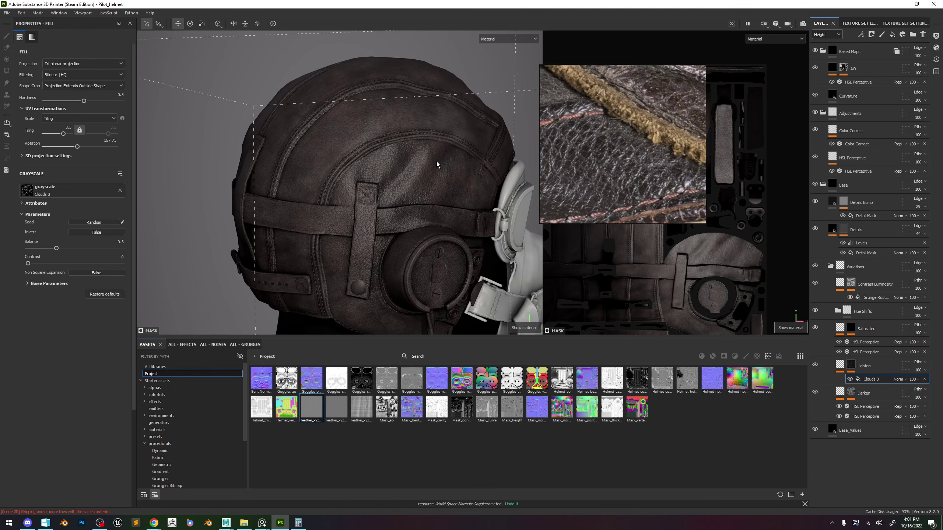
pyautogui.moveTo(443, 161)
pyautogui.keyDown('alt'); pyautogui.mouseDown()
pyautogui.moveTo(426, 164)
pyautogui.moveTo(445, 161)
pyautogui.moveTo(431, 172)
pyautogui.mouseUp(); pyautogui.keyUp('alt')
pyautogui.press('c')
pyautogui.press('c')
pyautogui.press('c')
pyautogui.press('c')
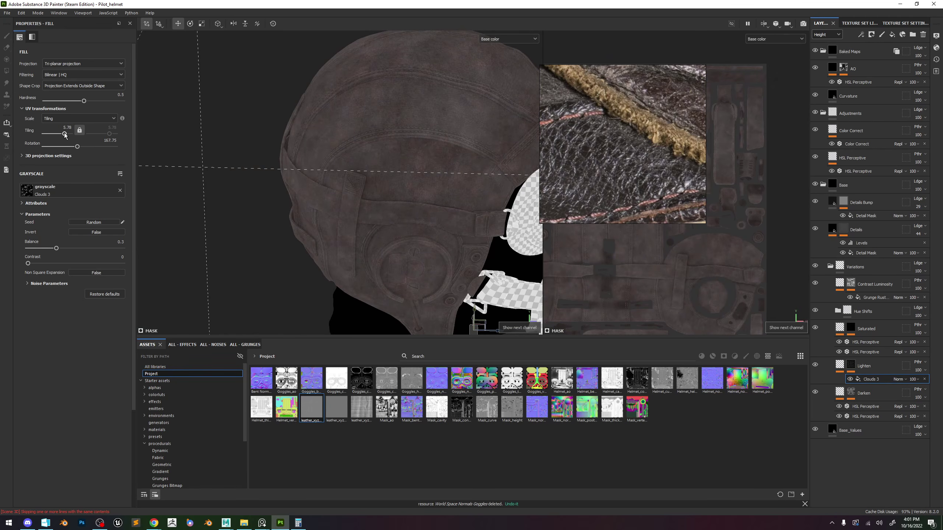
pyautogui.keyDown('alt'); pyautogui.moveTo(374, 131); pyautogui.dragTo(446, 160); pyautogui.keyUp('alt')
pyautogui.press('m')
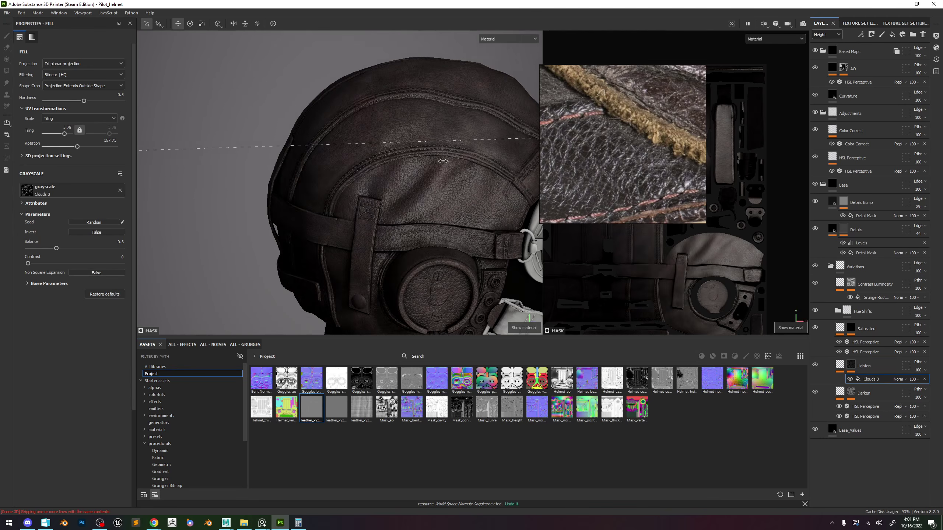
pyautogui.moveTo(443, 162)
pyautogui.keyDown('alt'); pyautogui.mouseDown(button='right')
pyautogui.moveTo(451, 158)
pyautogui.moveTo(443, 164)
pyautogui.mouseUp(button='right'); pyautogui.keyUp('alt')
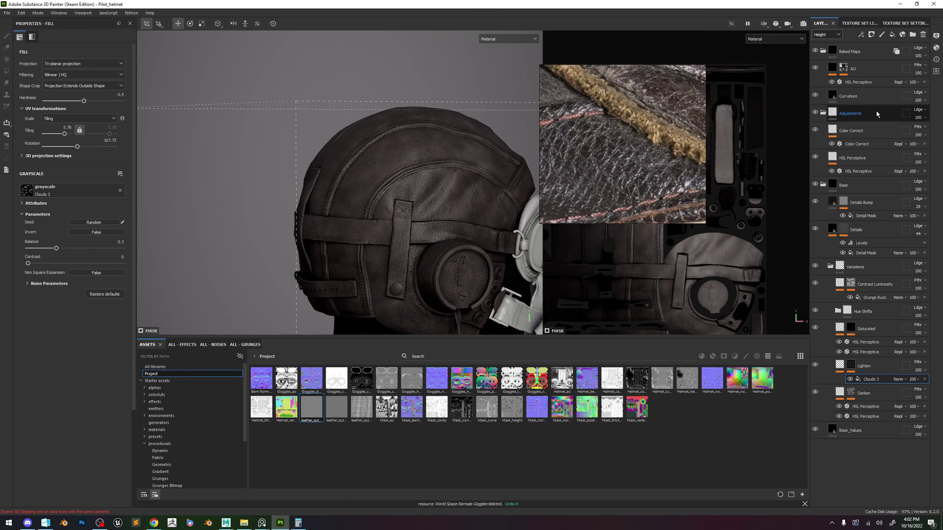
# Collapse the Base and Adjustments folders in the layer stack.
pyautogui.click(865, 69)
pyautogui.scroll(5, 361, 168)
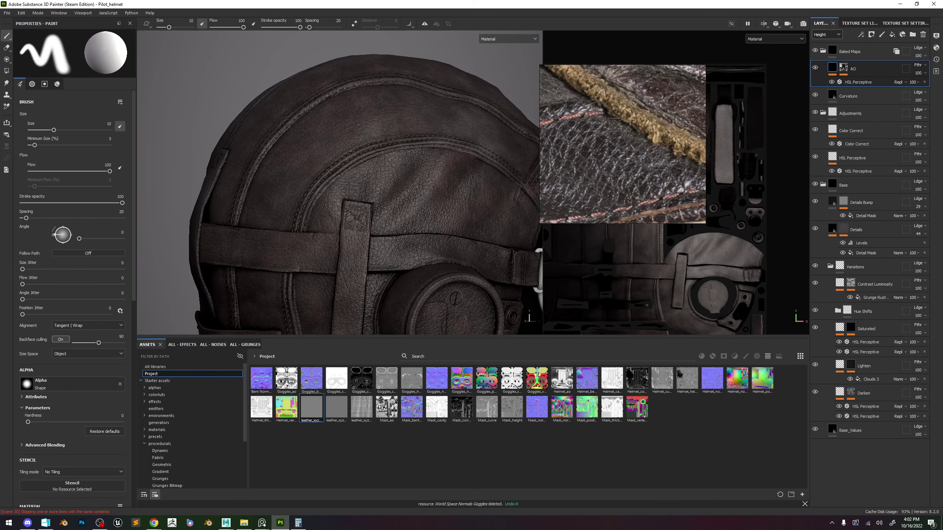
pyautogui.click(823, 185)
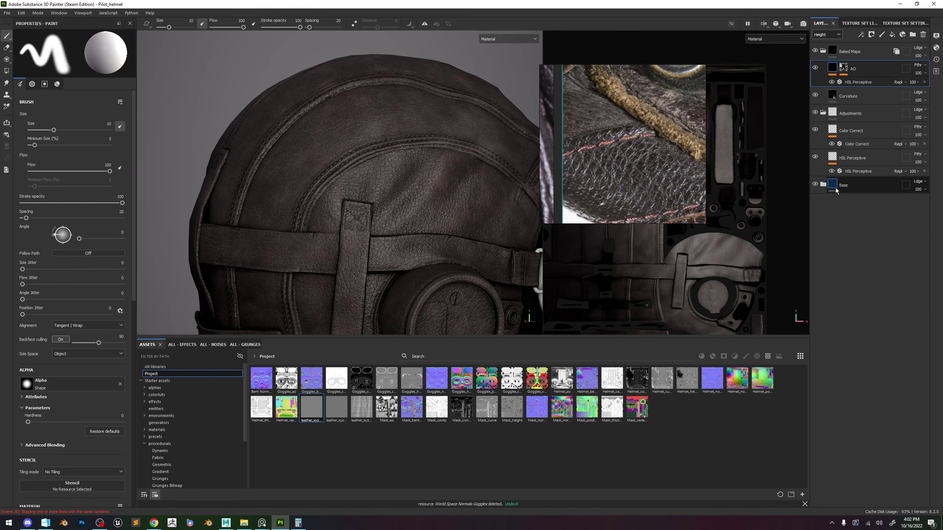
pyautogui.click(822, 113)
# Add a fill layer above the Base folder and group it into a folder named Custom.
pyautogui.click(854, 130)
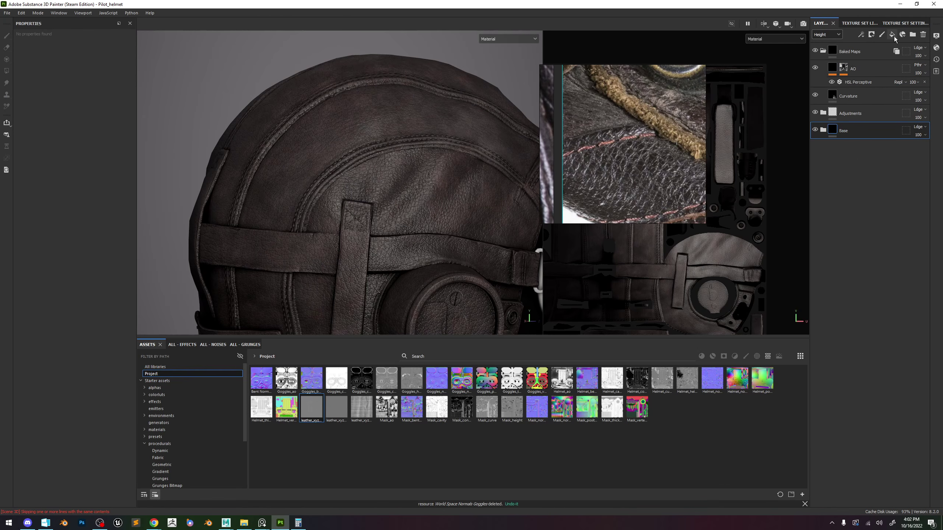
pyautogui.click(902, 34)
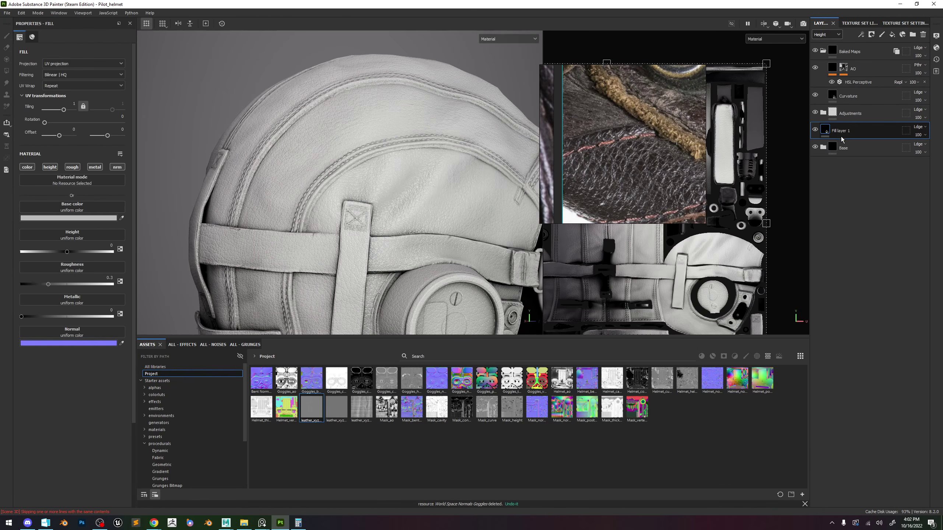
pyautogui.hotkey('ctrl', 'g')
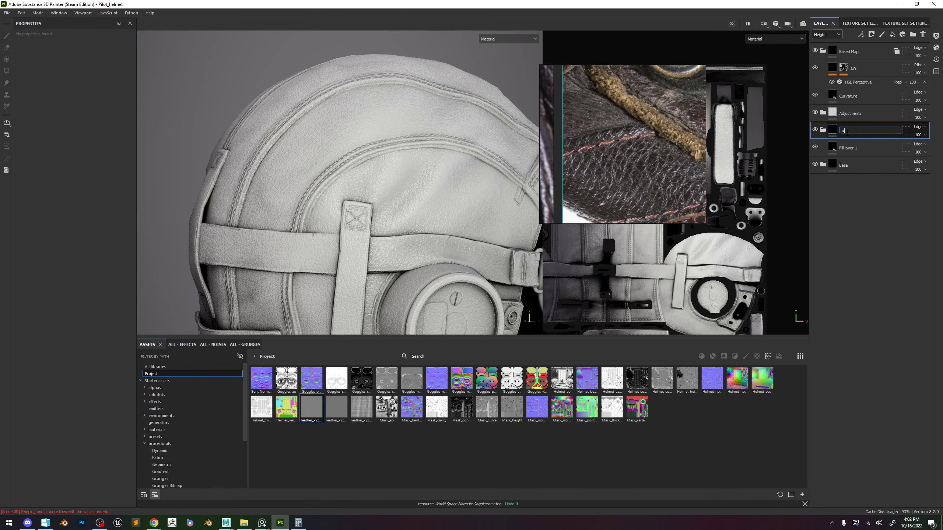
pyautogui.write('Custom')
pyautogui.press('Return')
# Add an HSL Perceptive filter layer inside the Custom folder and delete the plain fill layer beneath it.
pyautogui.click(847, 148)
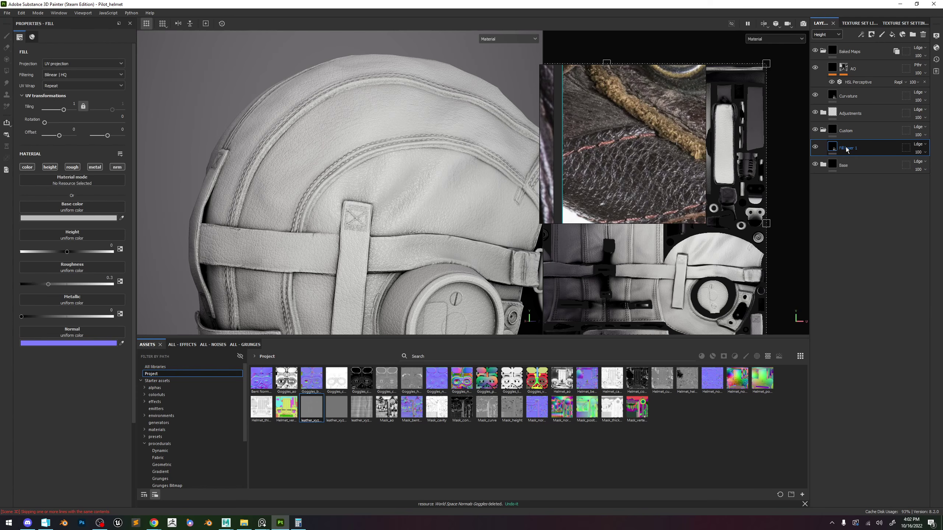
pyautogui.rightClick(847, 149)
pyautogui.press('Escape')
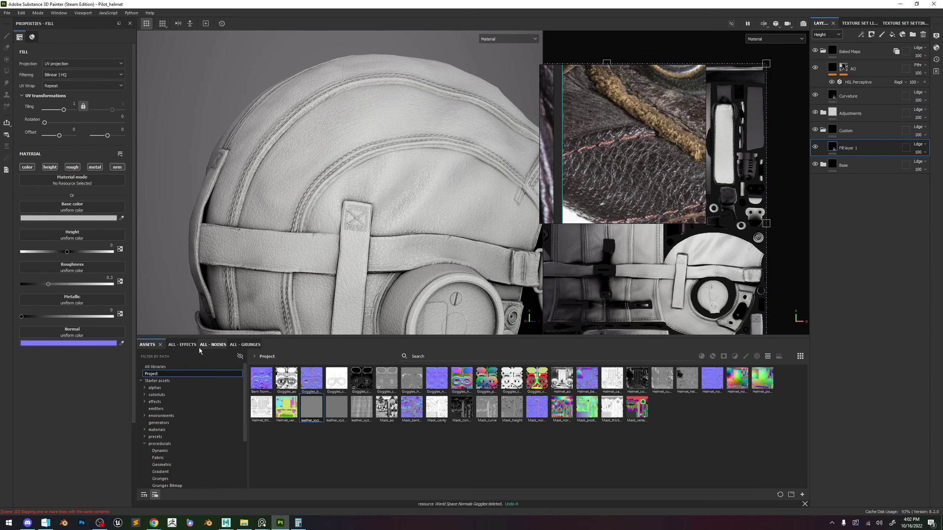
pyautogui.click(181, 345)
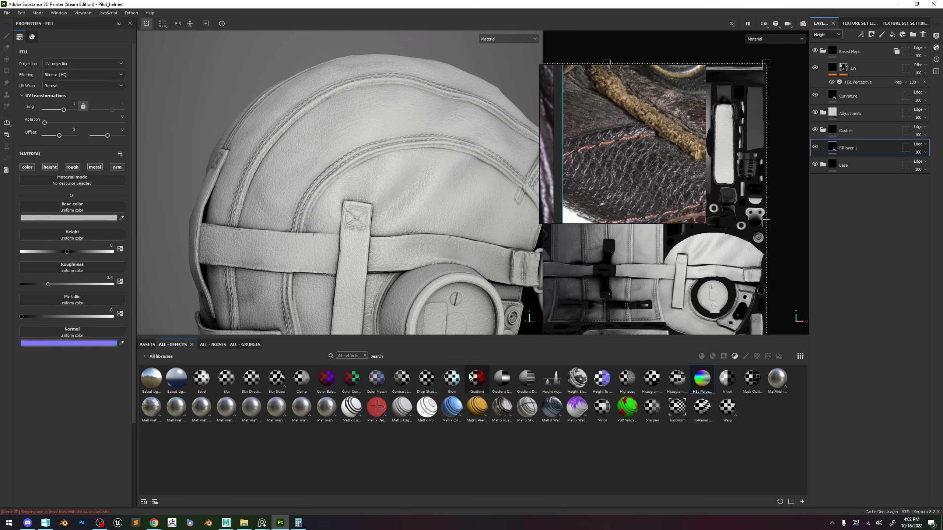
pyautogui.moveTo(703, 379); pyautogui.dragTo(871, 141)
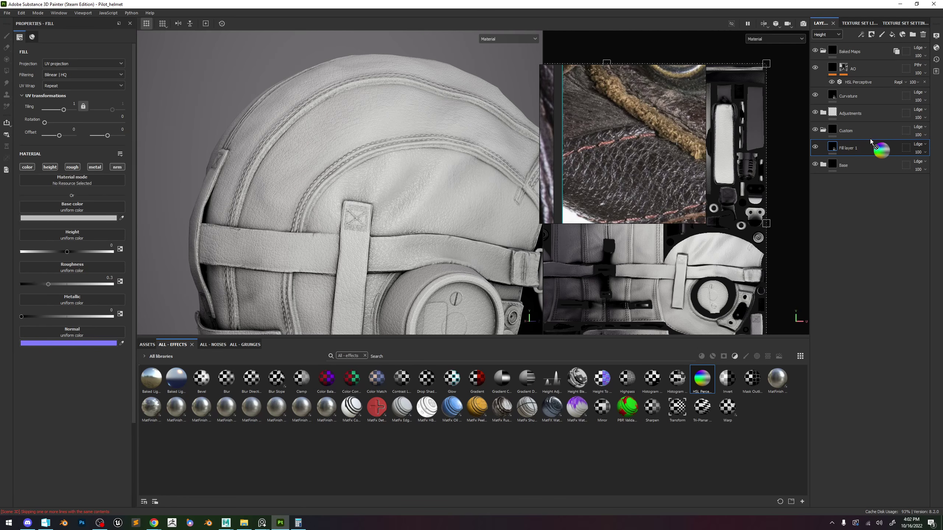
pyautogui.moveTo(700, 373); pyautogui.dragTo(849, 136)
pyautogui.click(883, 178)
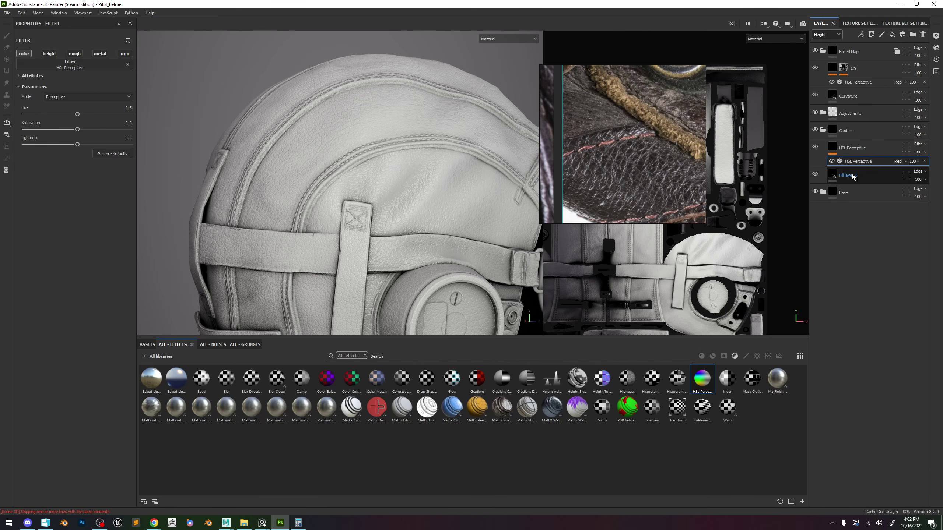
pyautogui.press('Delete')
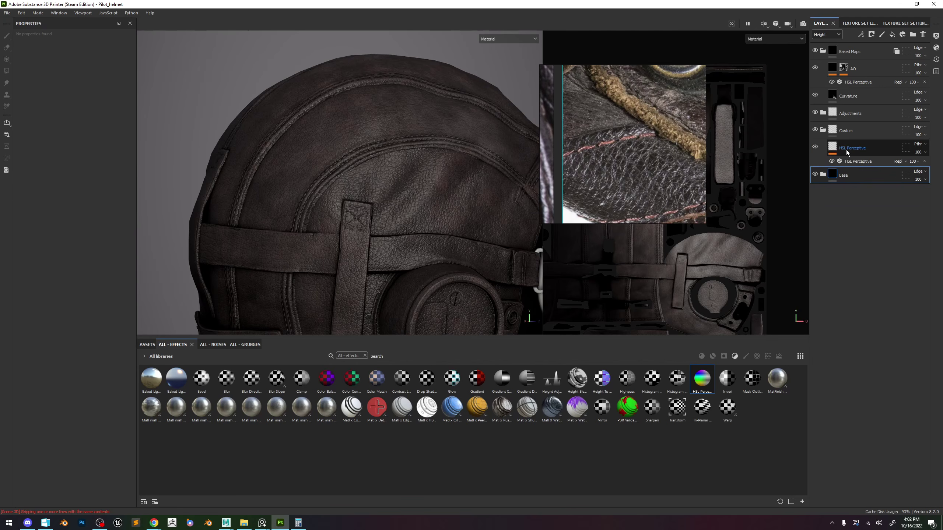
# Rename the HSL Perceptive layer in Custom to Stitches, and set its filter's color saturation to 0.661 and lightness to 0.668.
pyautogui.doubleClick(847, 148)
pyautogui.write('Sti')
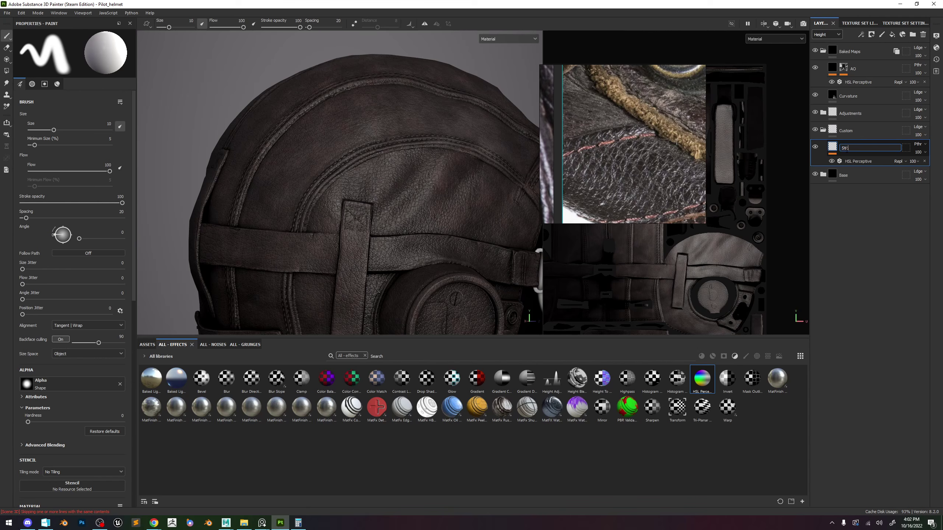
pyautogui.write('tches')
pyautogui.press('Return')
pyautogui.click(857, 161)
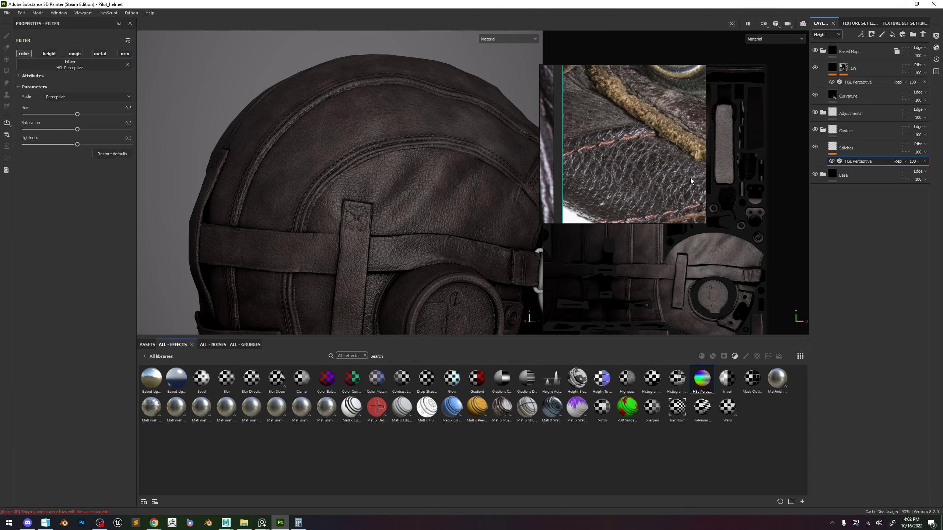
pyautogui.scroll(5, 632, 203)
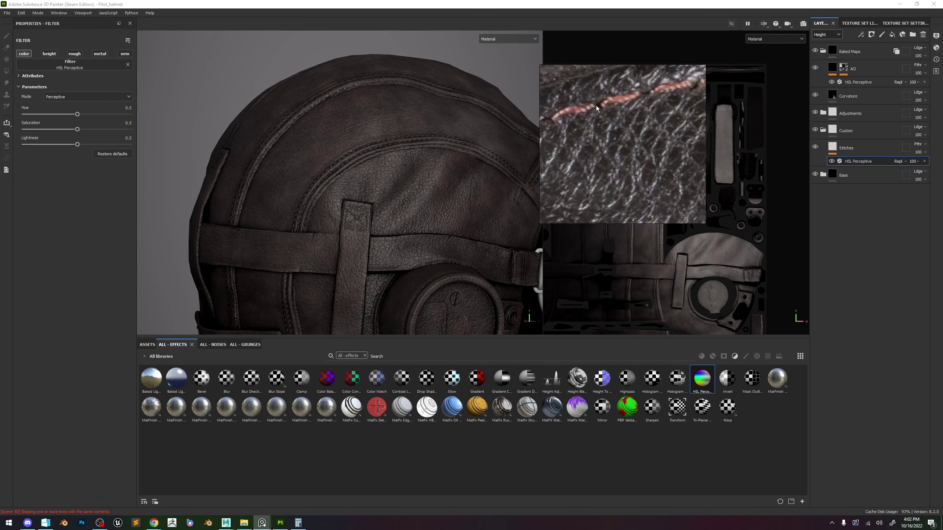
pyautogui.click(88, 144)
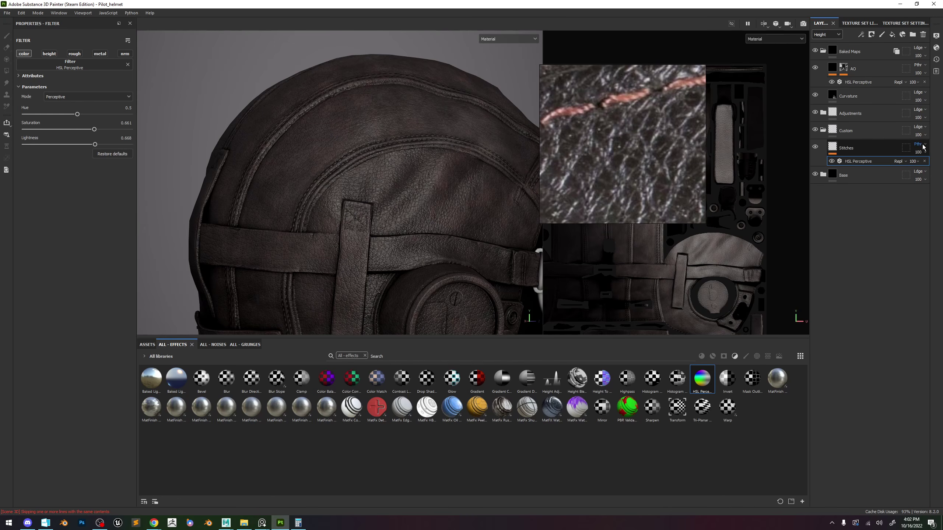
# Set the Custom folder's blending mode to Passthrough for both the height and base color channels.
pyautogui.click(919, 127)
pyautogui.click(909, 141)
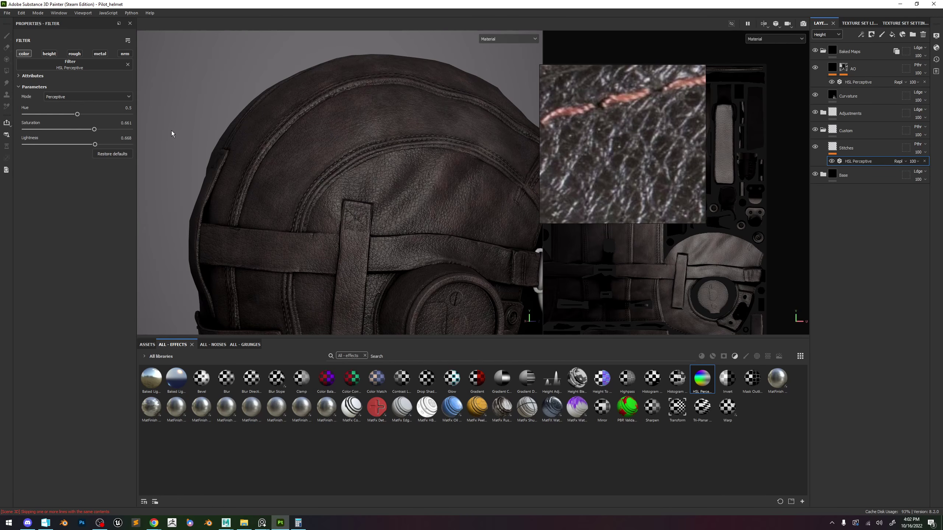
pyautogui.click(826, 35)
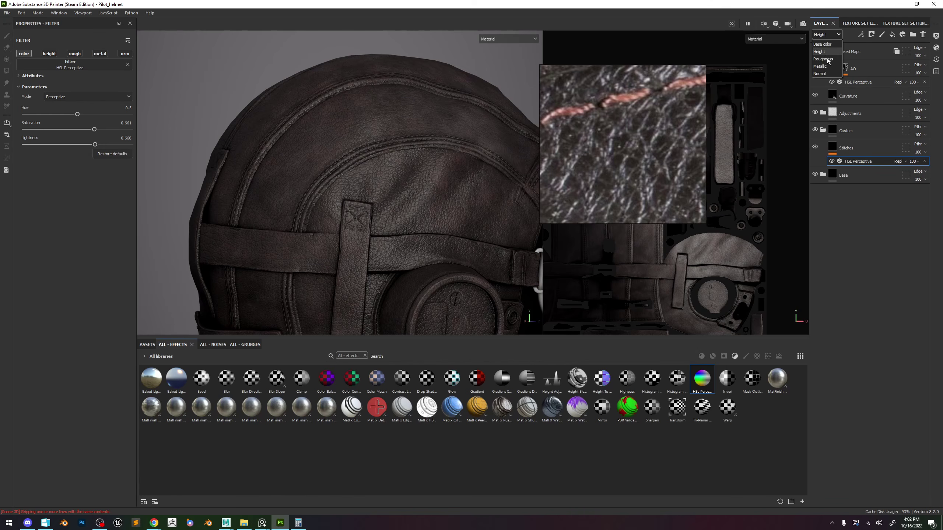
pyautogui.click(822, 45)
pyautogui.click(918, 144)
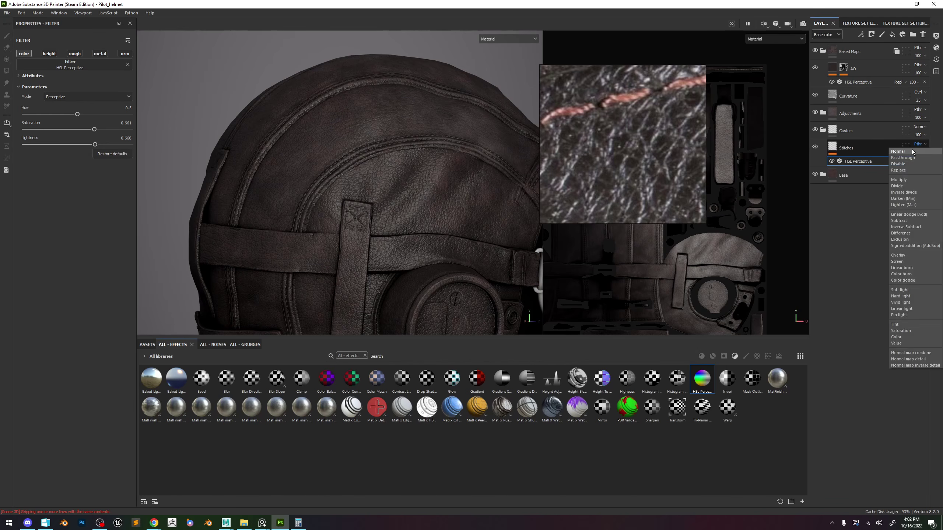
pyautogui.click(898, 151)
pyautogui.click(918, 127)
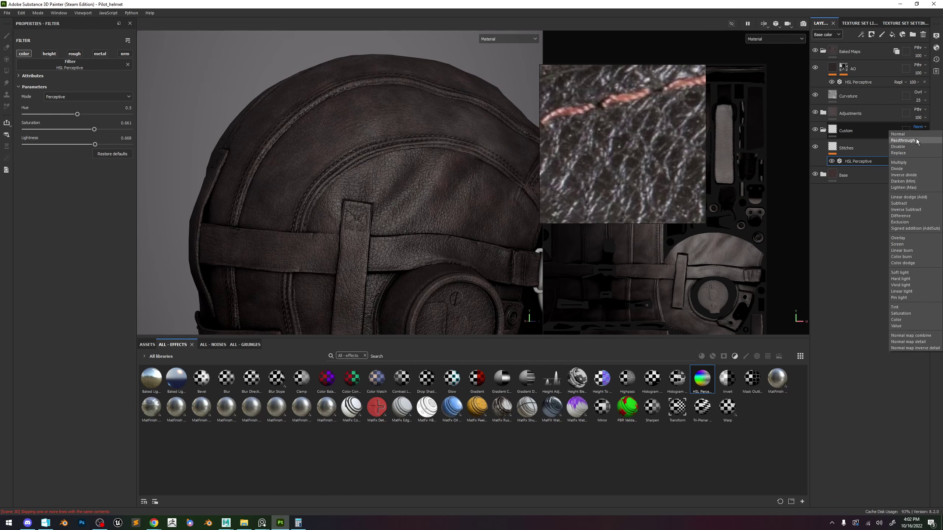
pyautogui.click(916, 140)
# Set the Stitches filter's saturation to 0.787 and mask the layer with a color selection of the purple stitch ID color.
pyautogui.moveTo(95, 129); pyautogui.dragTo(102, 130)
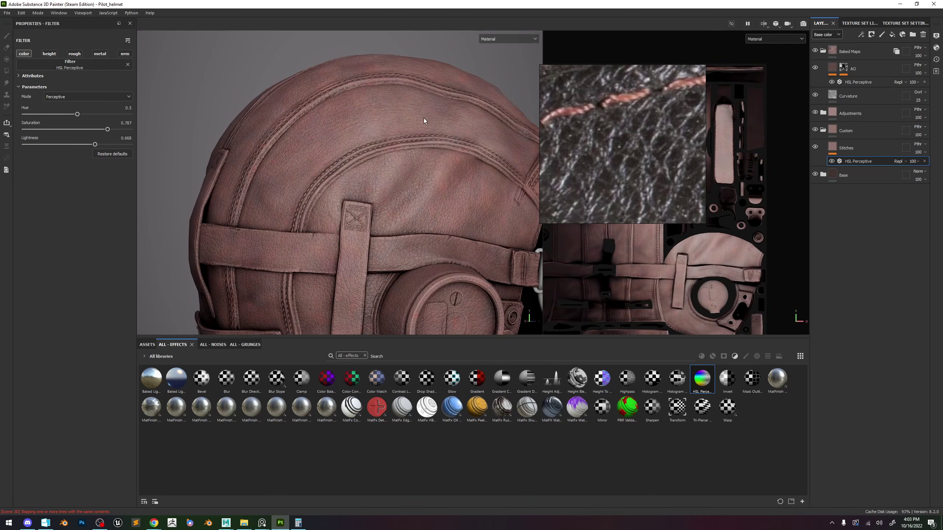
pyautogui.rightClick(851, 146)
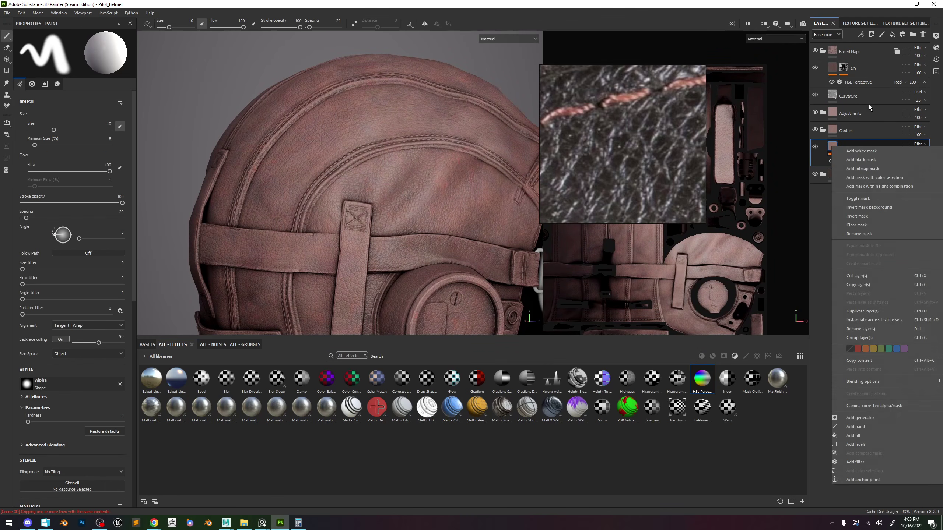
pyautogui.click(880, 178)
pyautogui.click(117, 123)
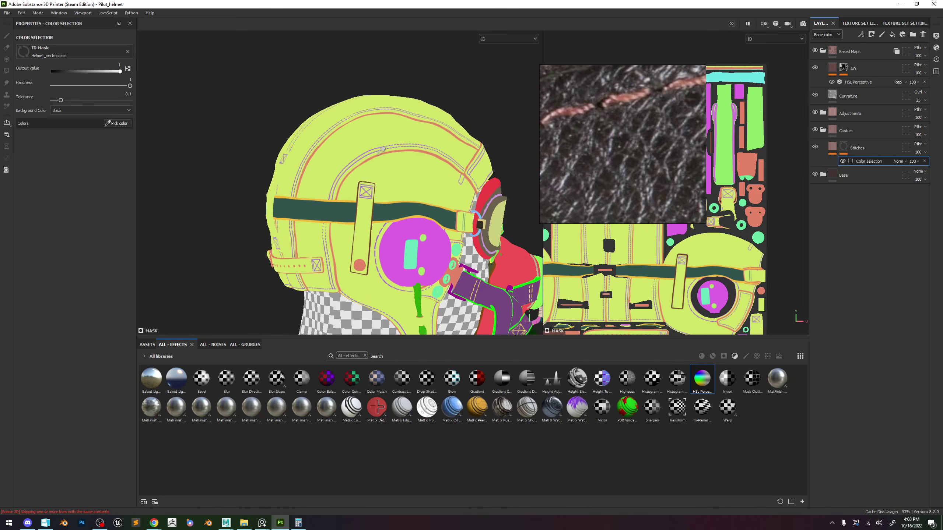
pyautogui.scroll(8, 366, 149)
pyautogui.click(366, 148)
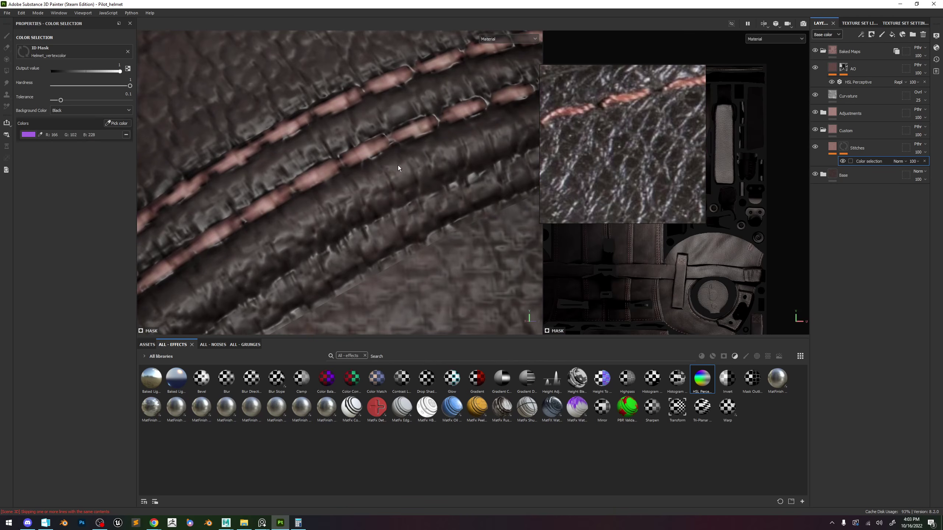
pyautogui.scroll(-10, 385, 169)
pyautogui.keyDown('alt'); pyautogui.moveTo(377, 177); pyautogui.dragTo(339, 167); pyautogui.keyUp('alt')
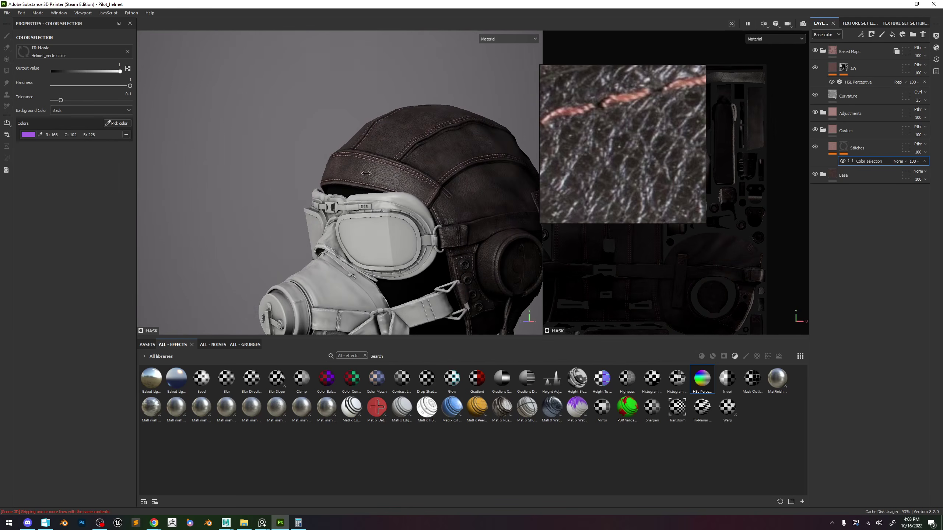
pyautogui.keyDown('alt'); pyautogui.moveTo(340, 167); pyautogui.dragTo(470, 251, button='right'); pyautogui.keyUp('alt')
pyautogui.press('c')
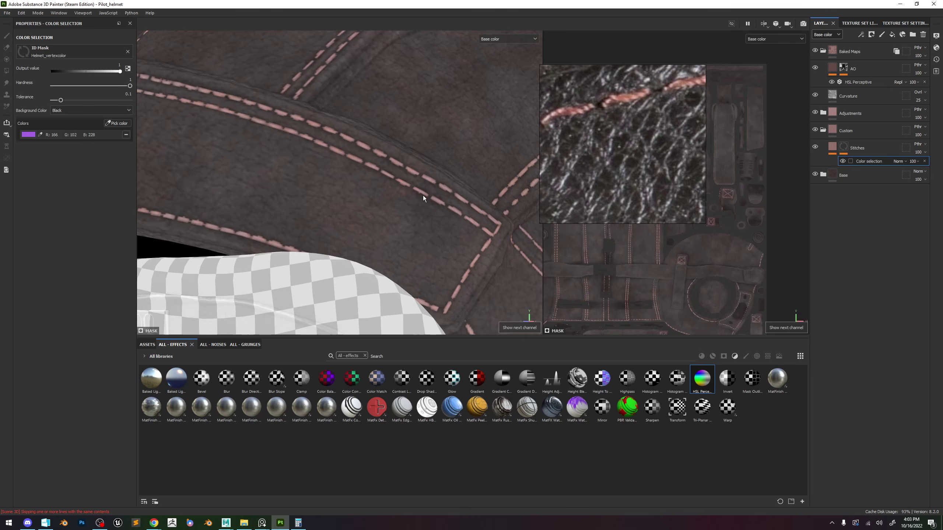
pyautogui.click(833, 147)
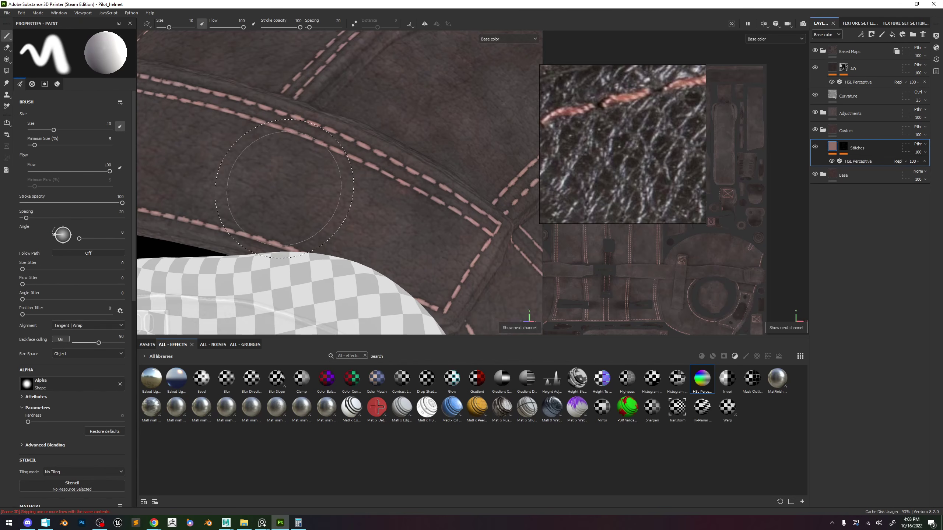
pyautogui.click(862, 36)
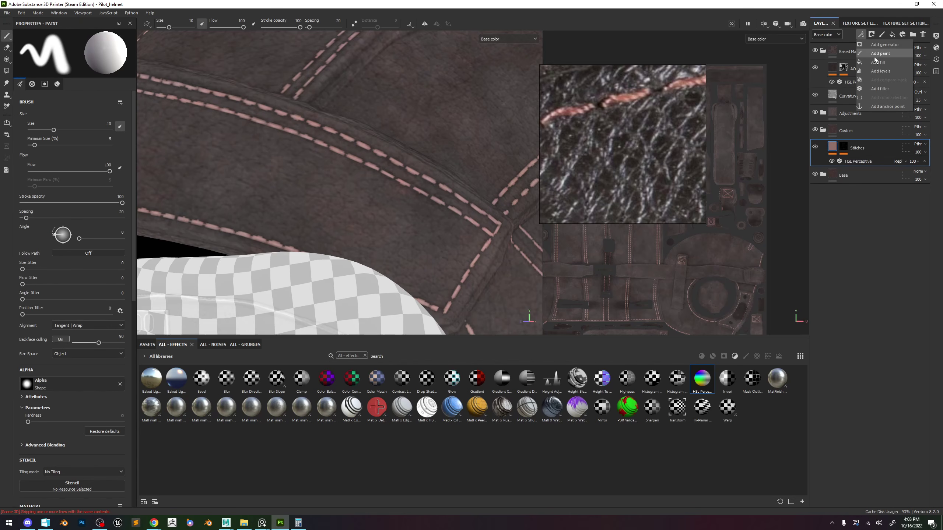
pyautogui.click(885, 91)
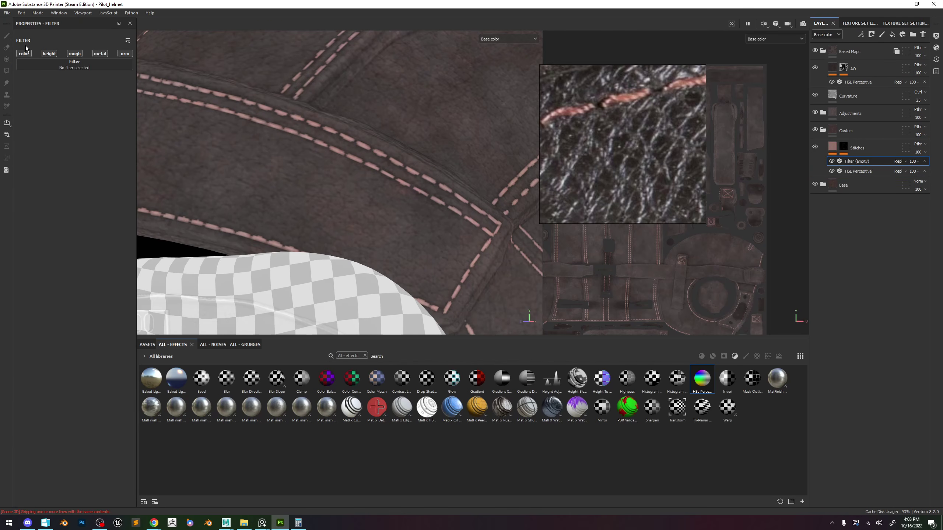
pyautogui.click(81, 67)
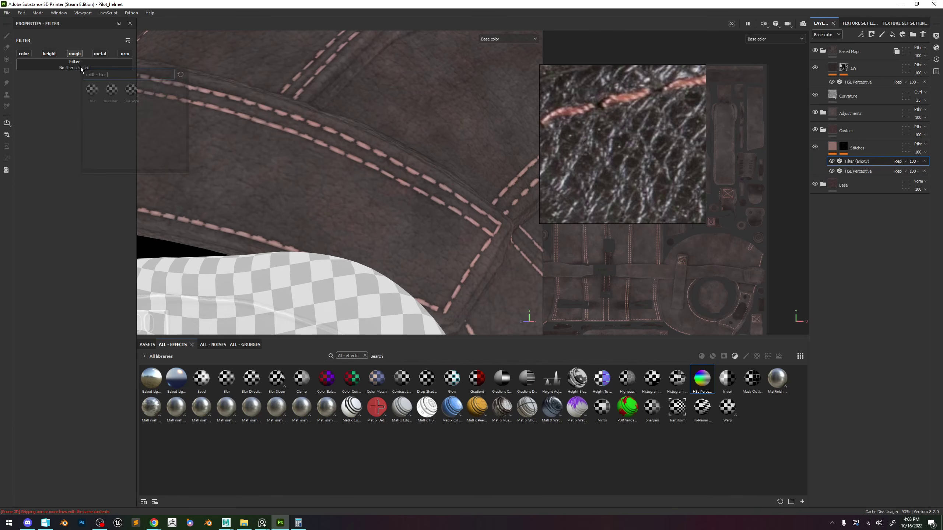
pyautogui.write('blur')
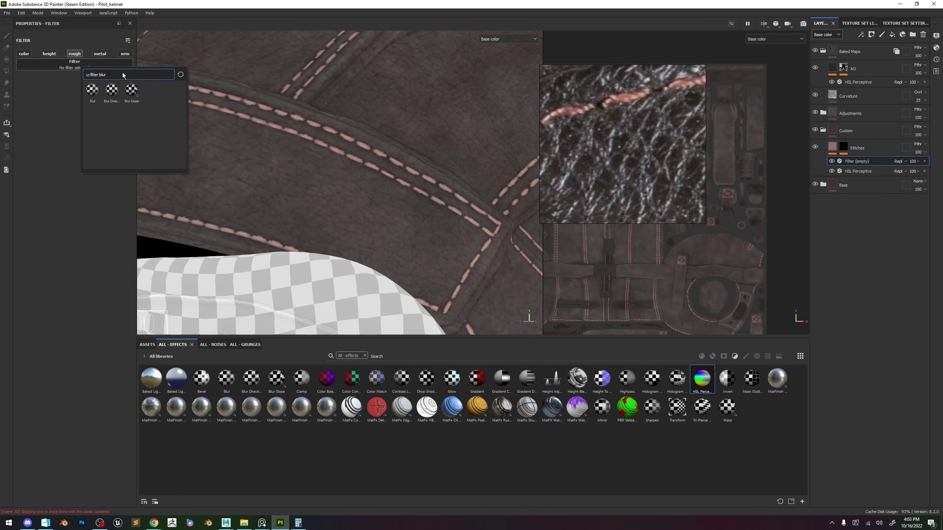
pyautogui.press('BackSpace')
pyautogui.press('BackSpace')
pyautogui.press('BackSpace')
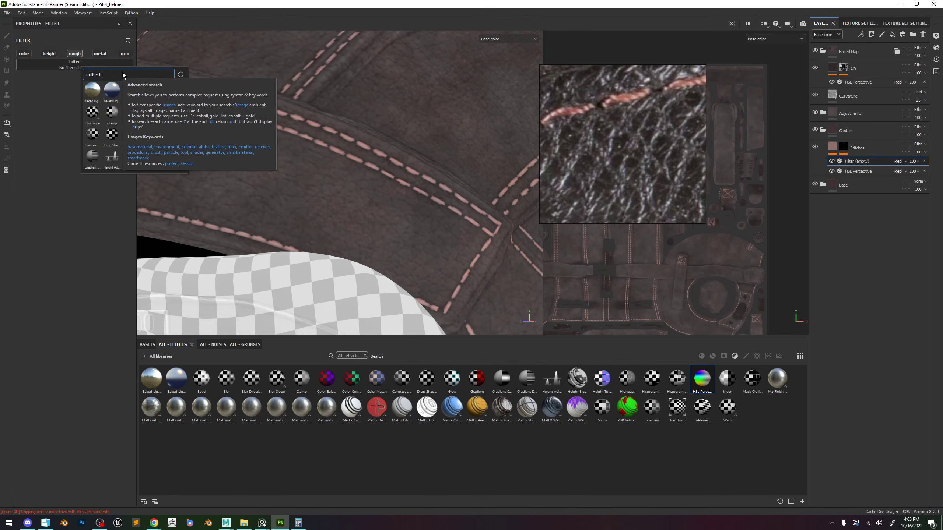
pyautogui.press('BackSpace')
pyautogui.write('hsl')
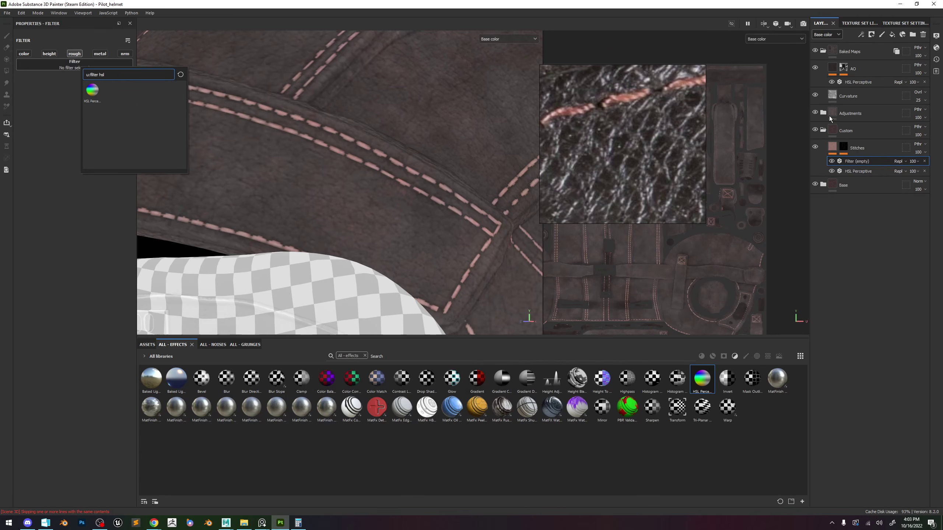
pyautogui.click(870, 162)
pyautogui.click(925, 161)
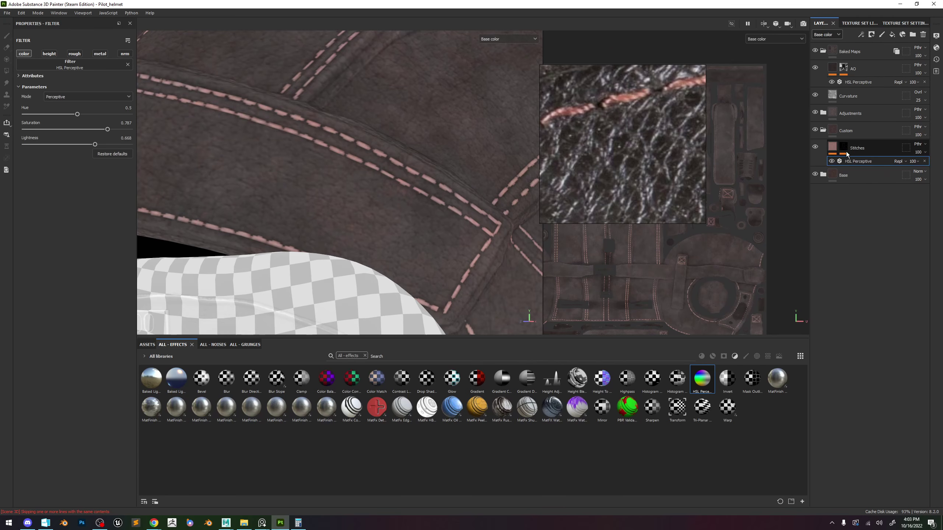
pyautogui.click(843, 147)
pyautogui.click(859, 35)
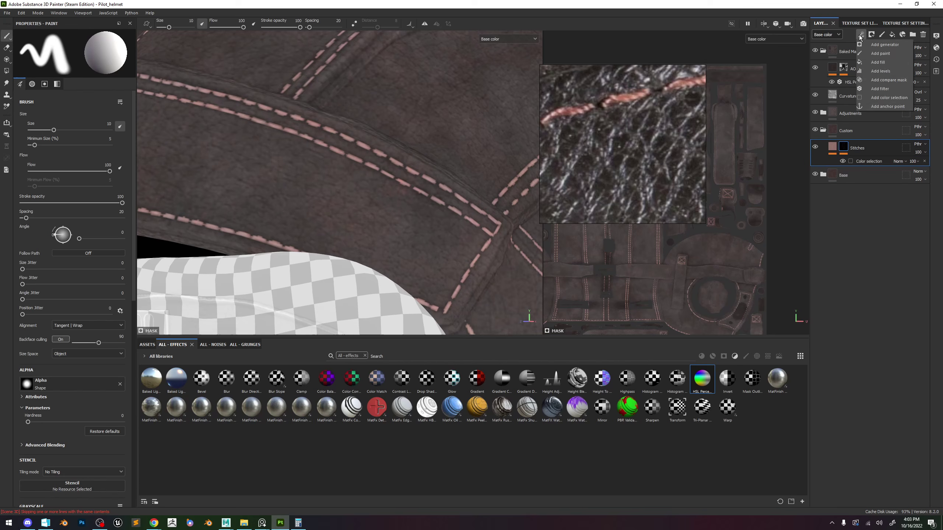
pyautogui.click(888, 72)
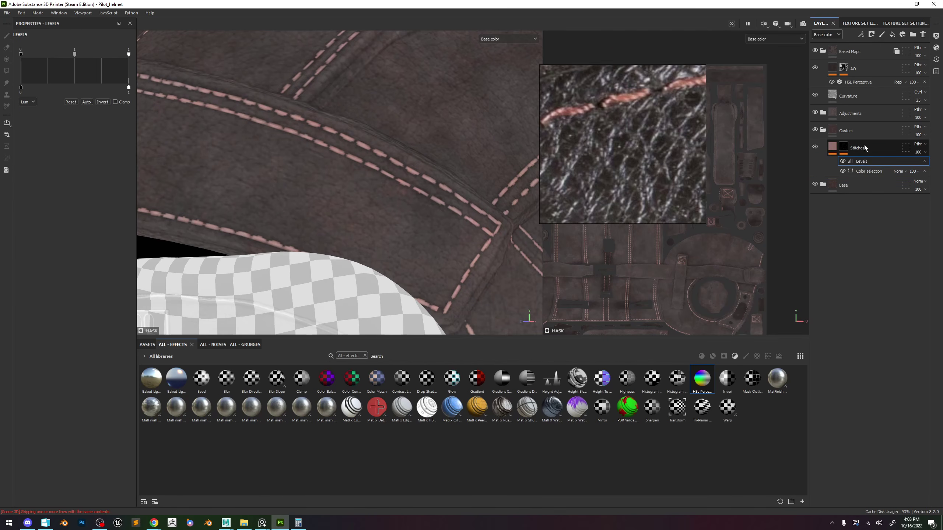
pyautogui.hotkey('ctrl', 'z')
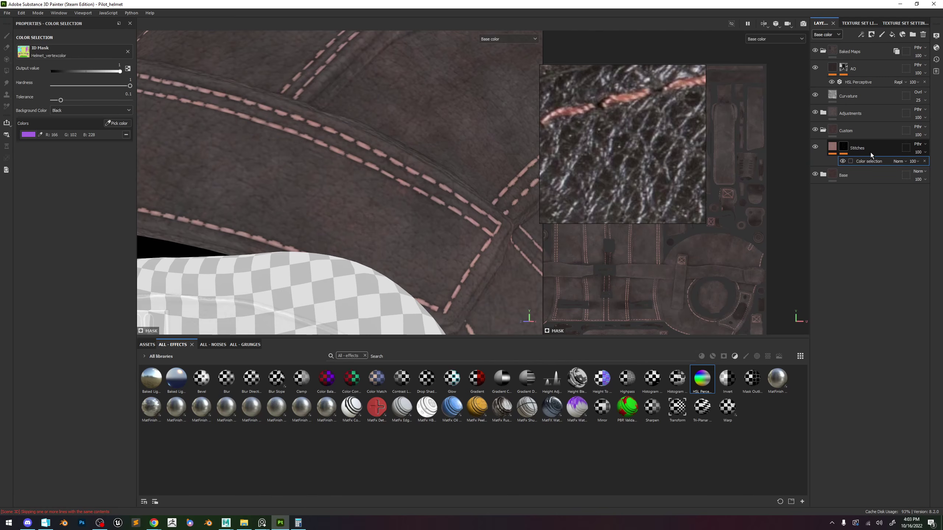
pyautogui.click(847, 148)
pyautogui.click(861, 34)
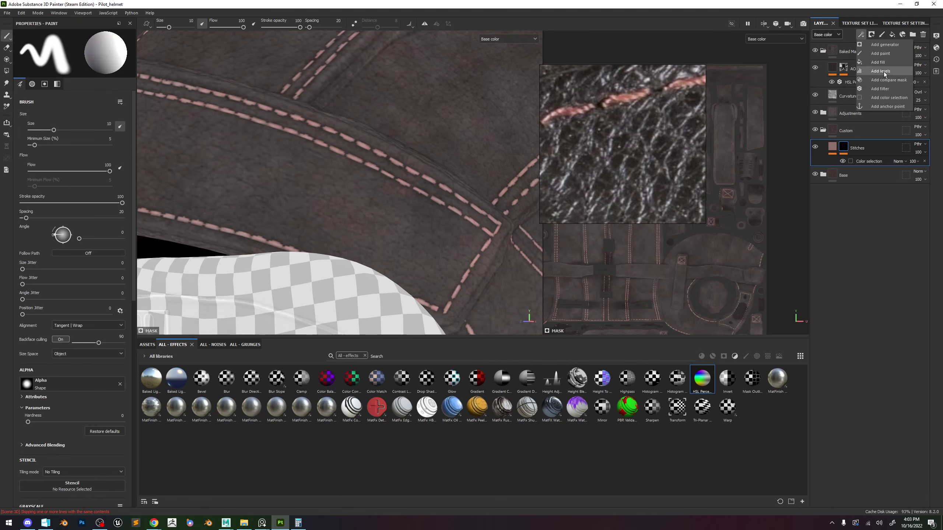
pyautogui.click(887, 89)
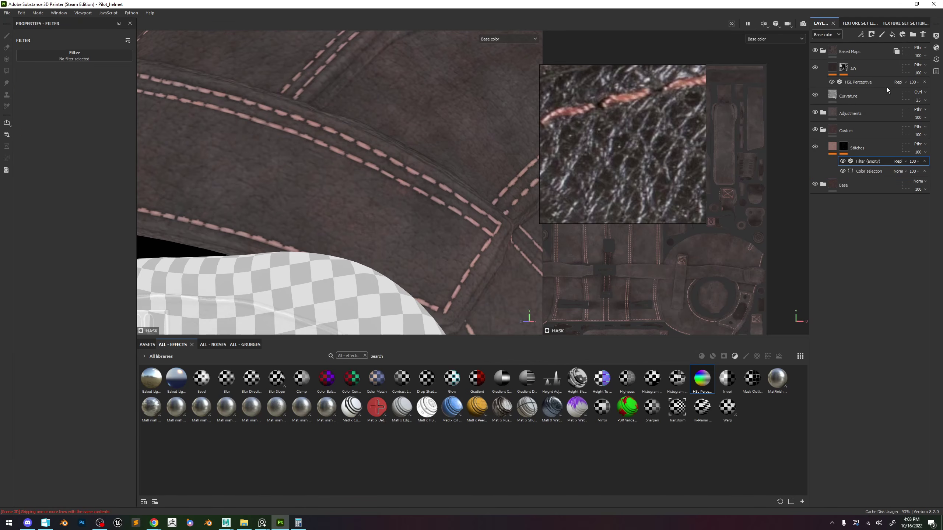
pyautogui.click(90, 61)
pyautogui.click(93, 85)
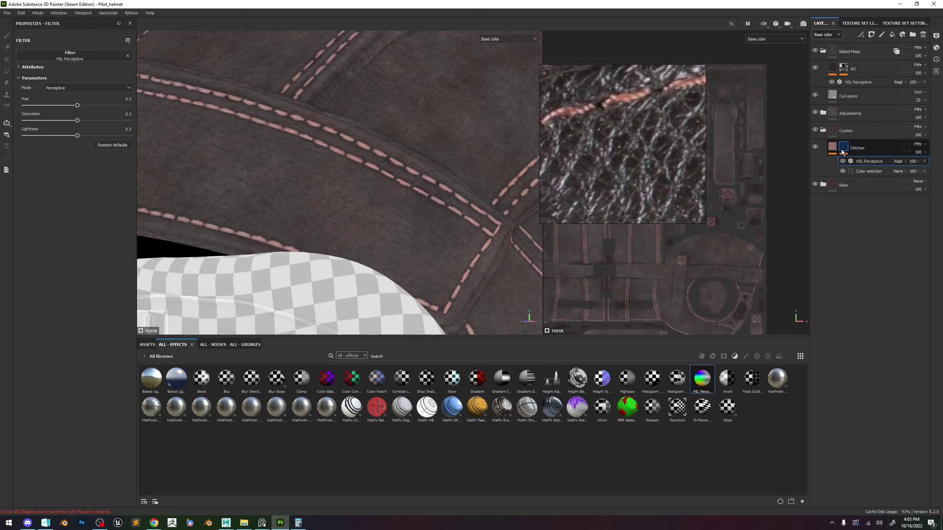
pyautogui.click(866, 170)
pyautogui.click(865, 161)
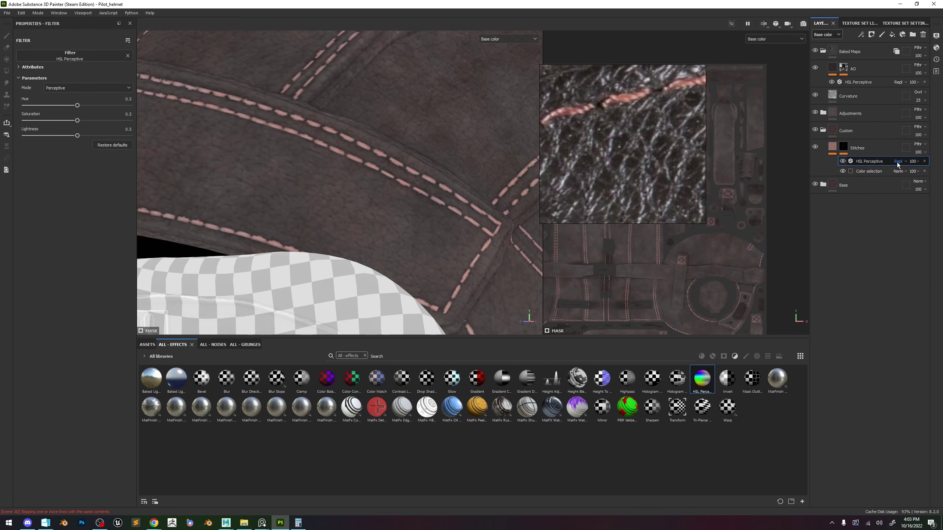
pyautogui.click(925, 161)
# Add a second HSL Perceptive filter to the Stitches layer's content, with lightness about 0.92 and only the roughness channel enabled.
pyautogui.click(833, 146)
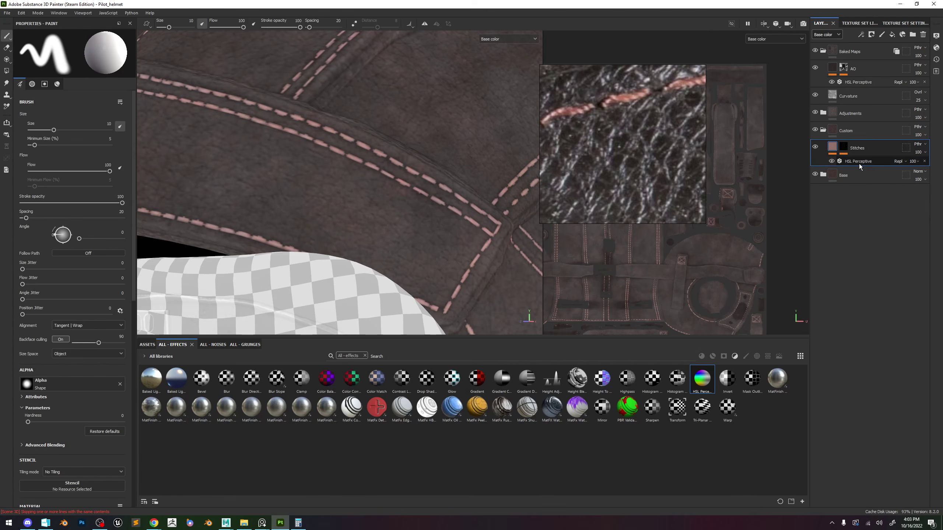
pyautogui.click(862, 36)
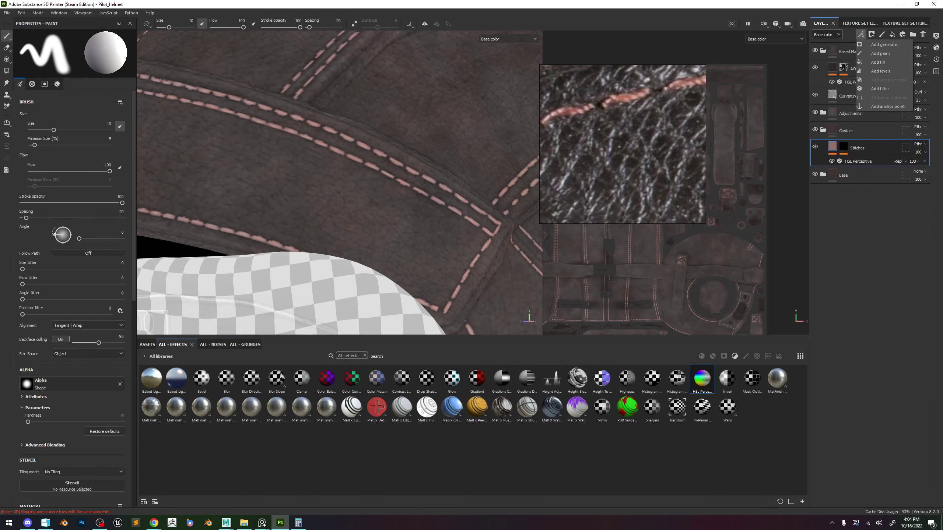
pyautogui.click(861, 34)
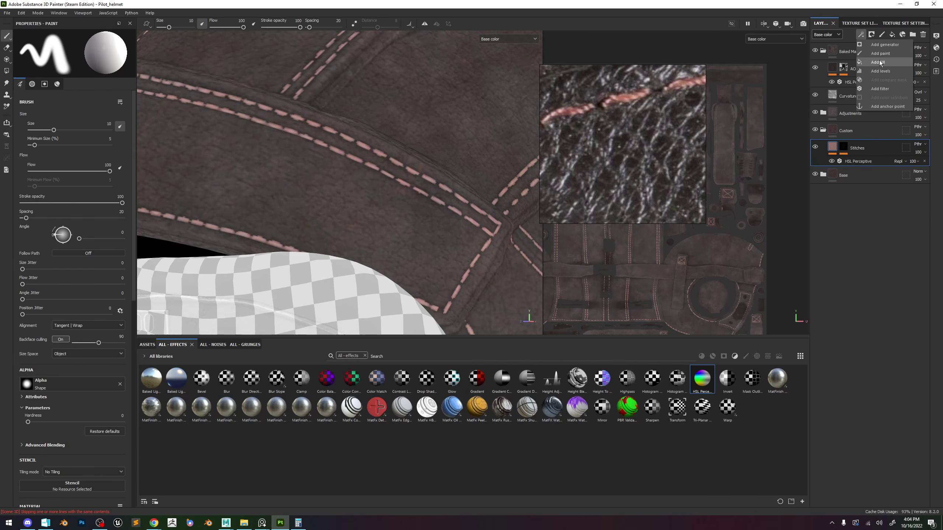
pyautogui.click(891, 89)
pyautogui.click(75, 66)
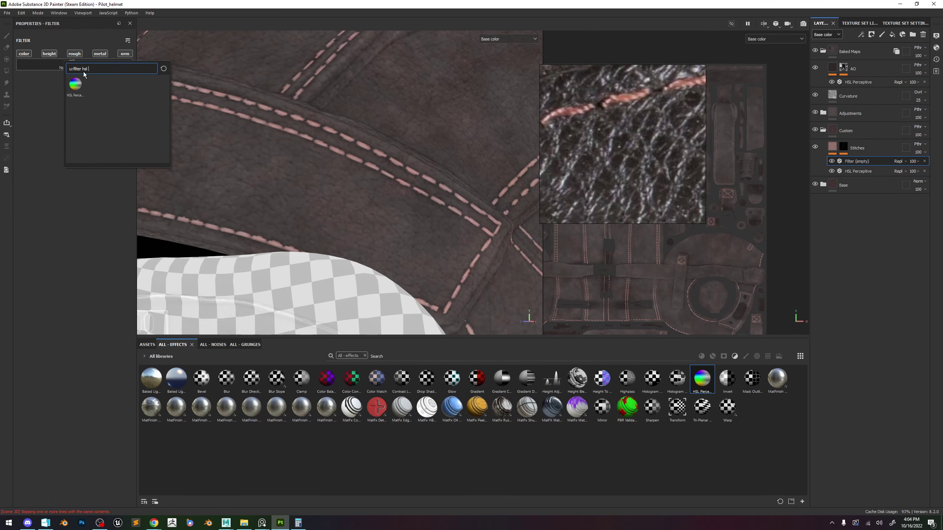
pyautogui.click(76, 88)
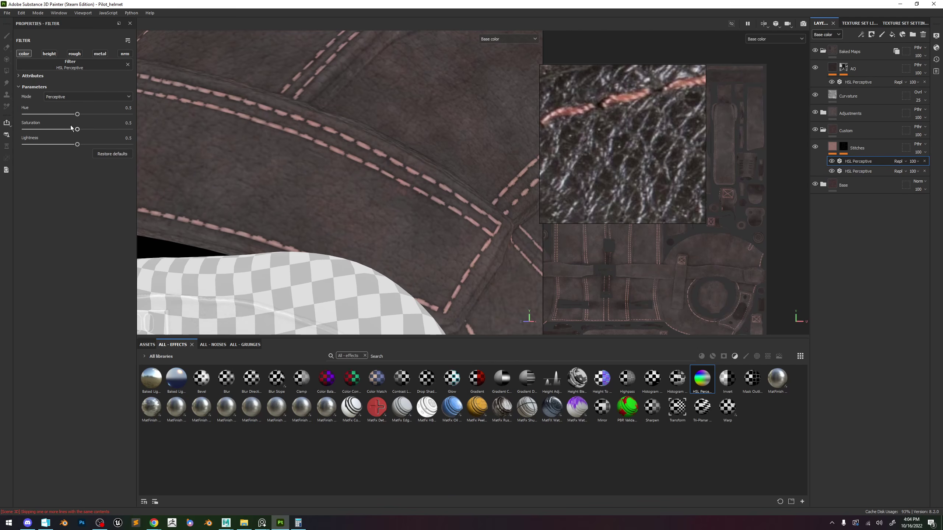
pyautogui.moveTo(74, 145); pyautogui.dragTo(126, 145)
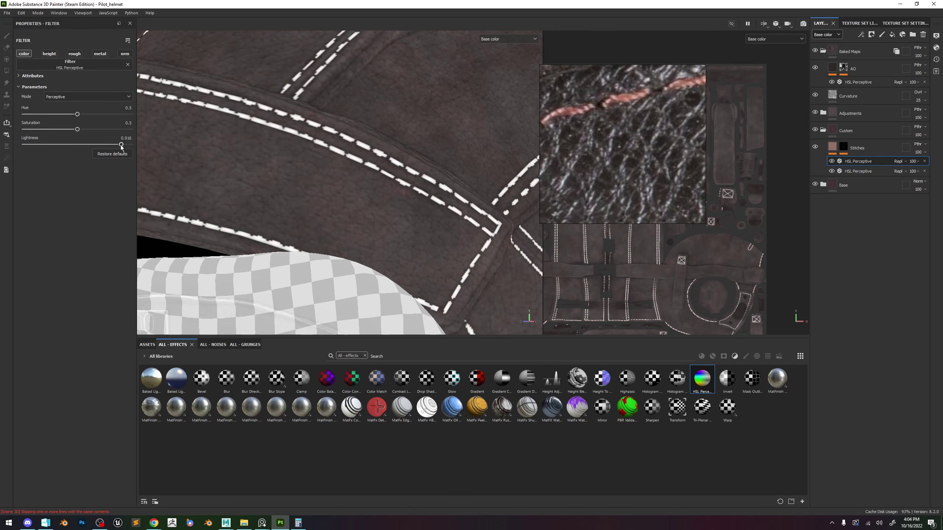
pyautogui.click(24, 53)
pyautogui.click(74, 54)
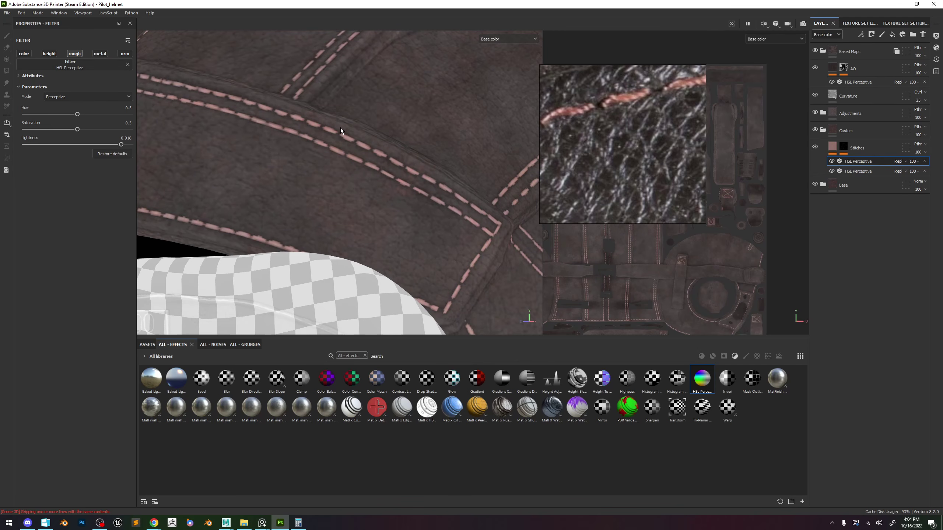
# Display the roughness channel and set the Custom folder's roughness blending mode to Passthrough.
pyautogui.press('c')
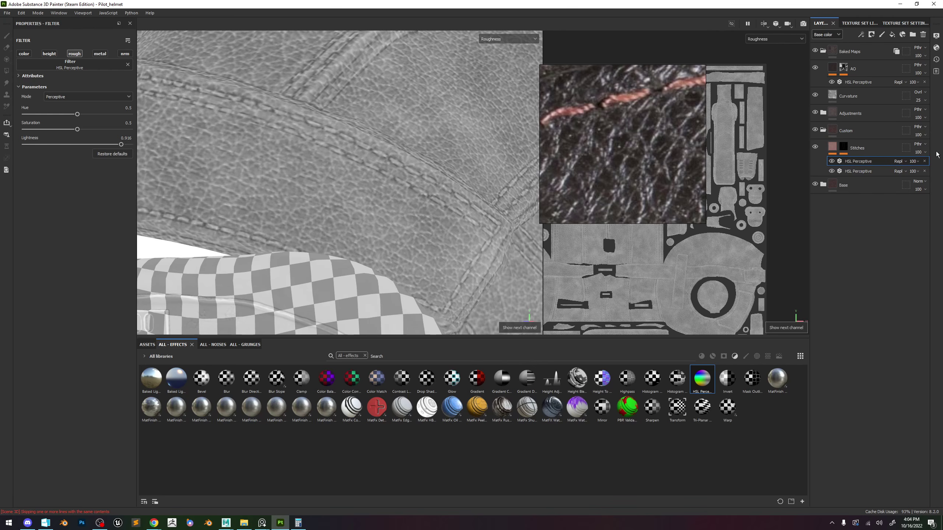
pyautogui.click(827, 35)
pyautogui.click(822, 59)
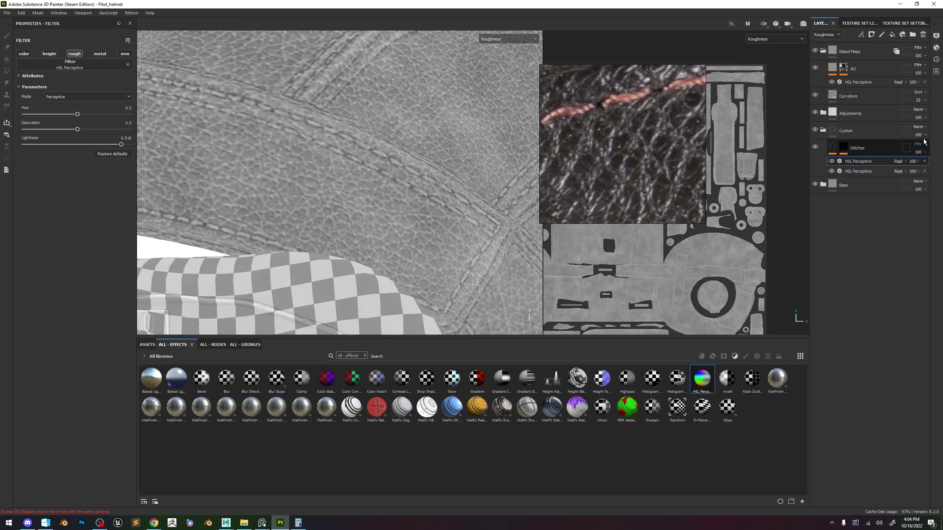
pyautogui.click(919, 127)
pyautogui.click(903, 140)
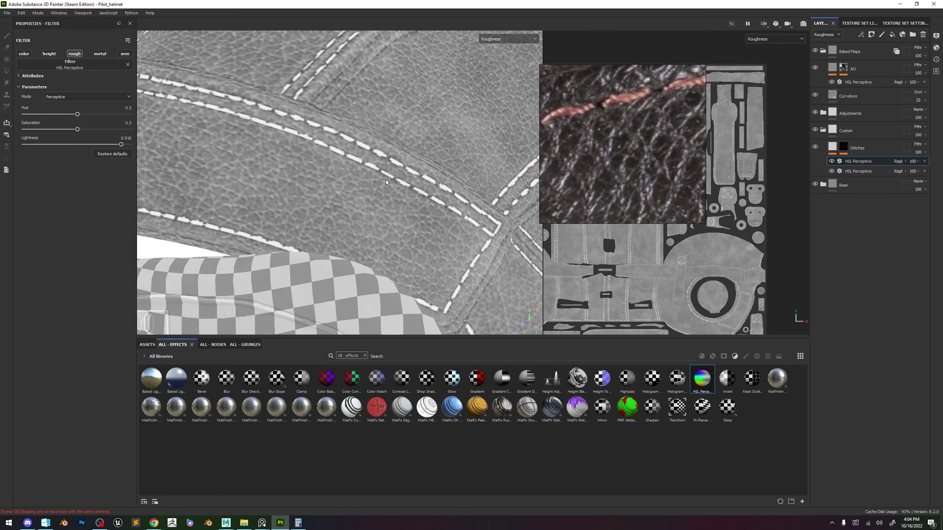
# Test the stitches' roughness filter at lightness 0 in the material view, and set its lightness to 1.
pyautogui.scroll(-5, 395, 173)
pyautogui.press('m')
pyautogui.keyDown('alt'); pyautogui.moveTo(433, 183); pyautogui.dragTo(405, 182); pyautogui.keyUp('alt')
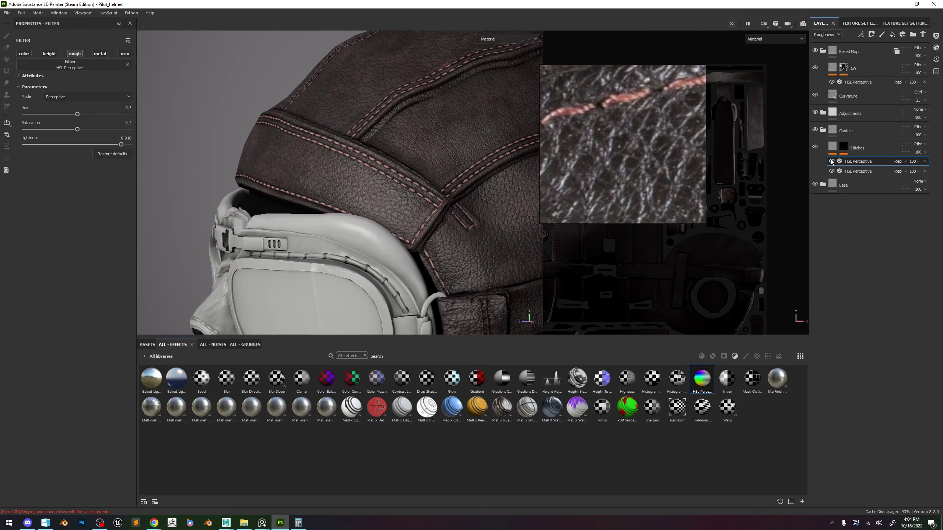
pyautogui.scroll(4, 405, 183)
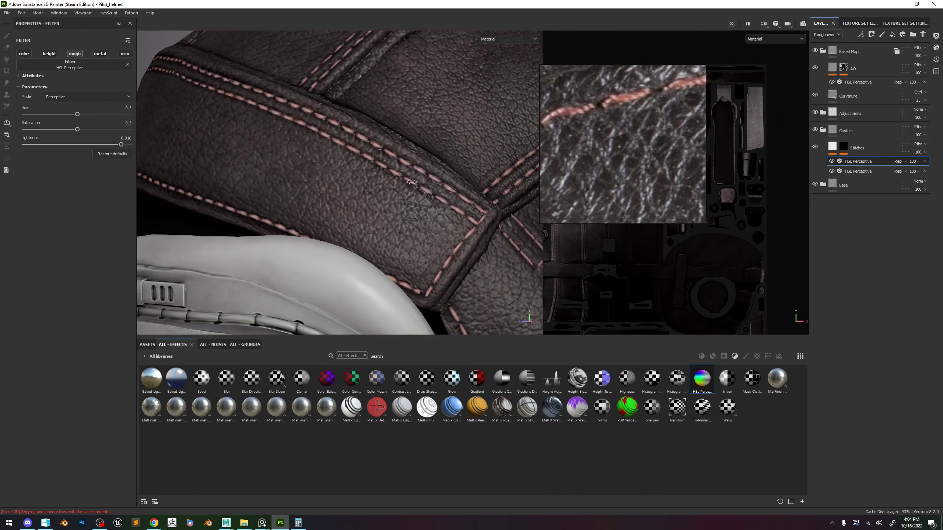
pyautogui.keyDown('alt'); pyautogui.moveTo(412, 182); pyautogui.dragTo(419, 208); pyautogui.keyUp('alt')
pyautogui.moveTo(100, 146)
pyautogui.mouseDown()
pyautogui.moveTo(23, 149)
pyautogui.moveTo(2, 161)
pyautogui.mouseUp()
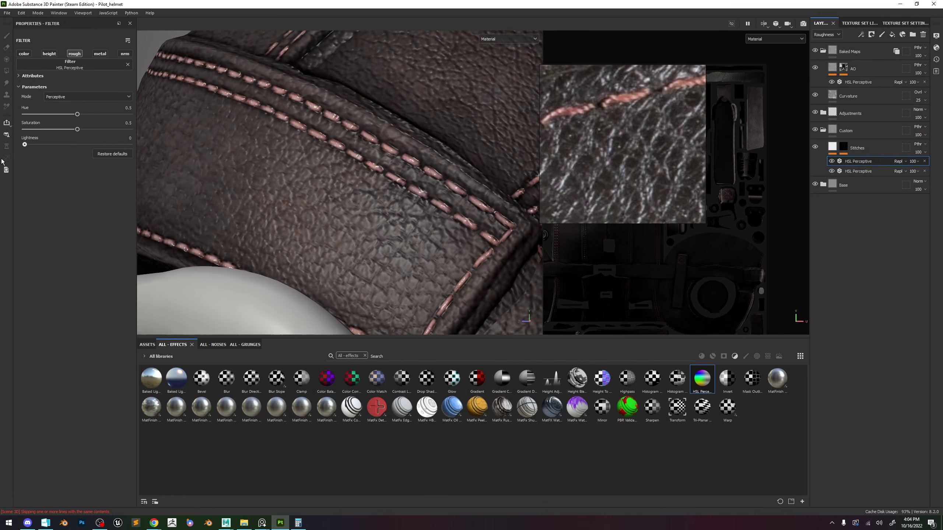
pyautogui.keyDown('alt'); pyautogui.moveTo(302, 172); pyautogui.dragTo(470, 209); pyautogui.keyUp('alt')
pyautogui.moveTo(24, 145); pyautogui.dragTo(139, 147)
pyautogui.keyDown('alt'); pyautogui.moveTo(431, 201); pyautogui.dragTo(289, 111, button='right'); pyautogui.keyUp('alt')
pyautogui.press('c')
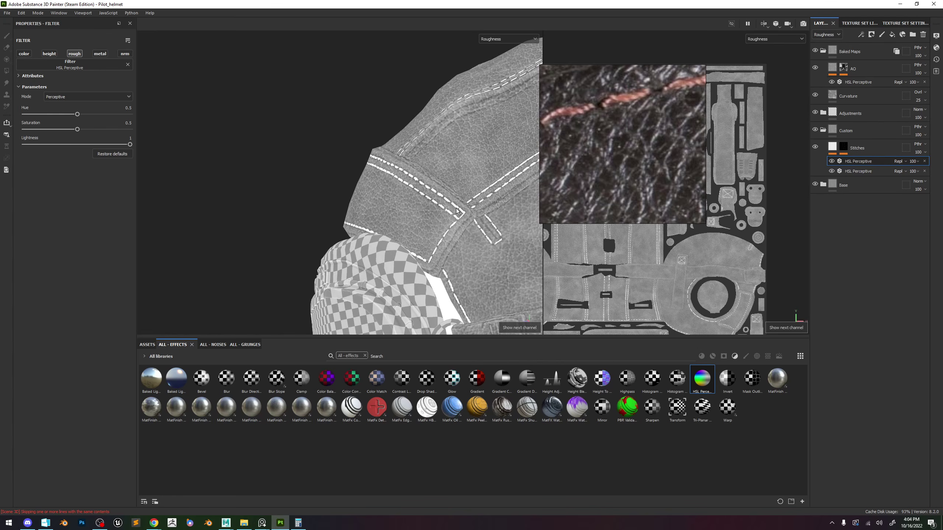
# Display the full material and group the masked stitches layer into a new folder named Stitches.
pyautogui.press('m')
pyautogui.keyDown('alt'); pyautogui.moveTo(460, 215); pyautogui.dragTo(326, 147, button='right'); pyautogui.keyUp('alt')
pyautogui.keyDown('alt'); pyautogui.moveTo(326, 147); pyautogui.dragTo(464, 164); pyautogui.keyUp('alt')
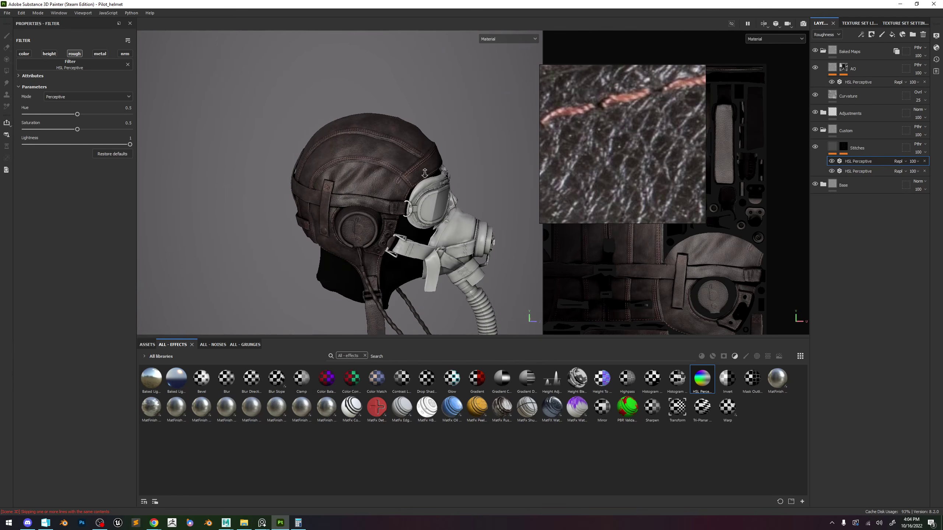
pyautogui.keyDown('alt'); pyautogui.moveTo(464, 163); pyautogui.dragTo(430, 275, button='right'); pyautogui.keyUp('alt')
pyautogui.keyDown('alt'); pyautogui.moveTo(370, 141); pyautogui.dragTo(499, 320, button='right'); pyautogui.keyUp('alt')
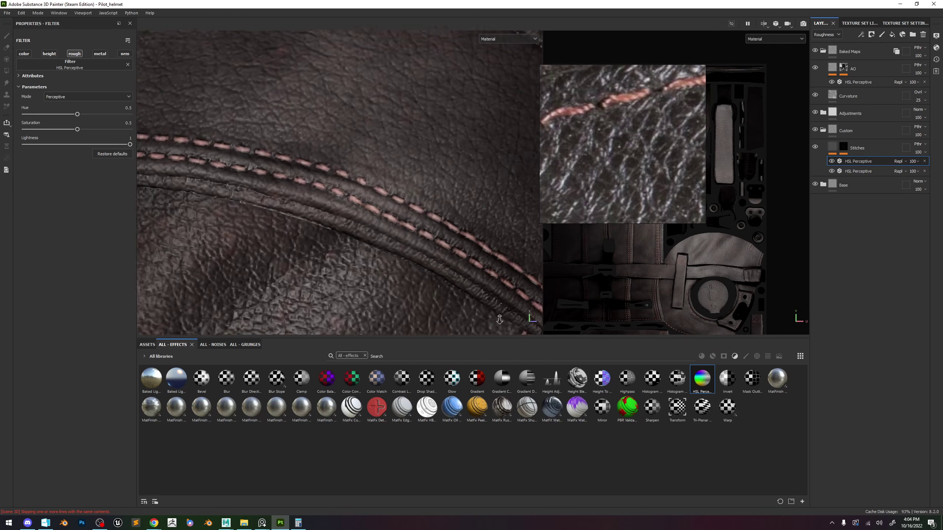
pyautogui.keyDown('shift'); pyautogui.moveTo(427, 230); pyautogui.dragTo(680, 217, button='right'); pyautogui.keyUp('shift')
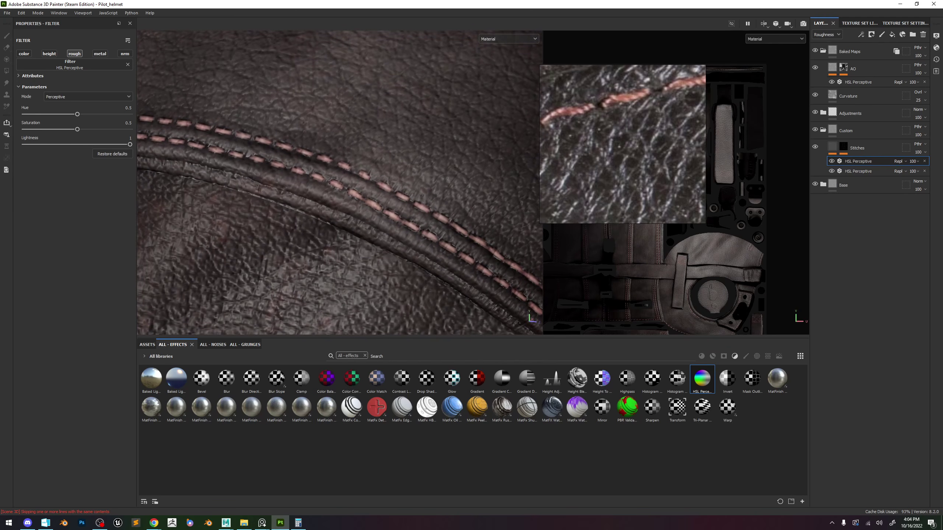
pyautogui.click(833, 147)
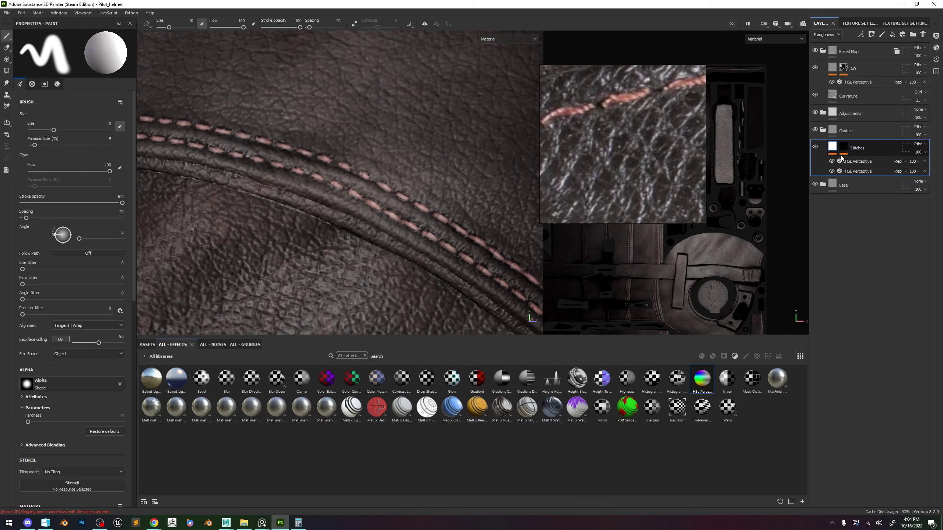
pyautogui.hotkey('ctrl', 'g')
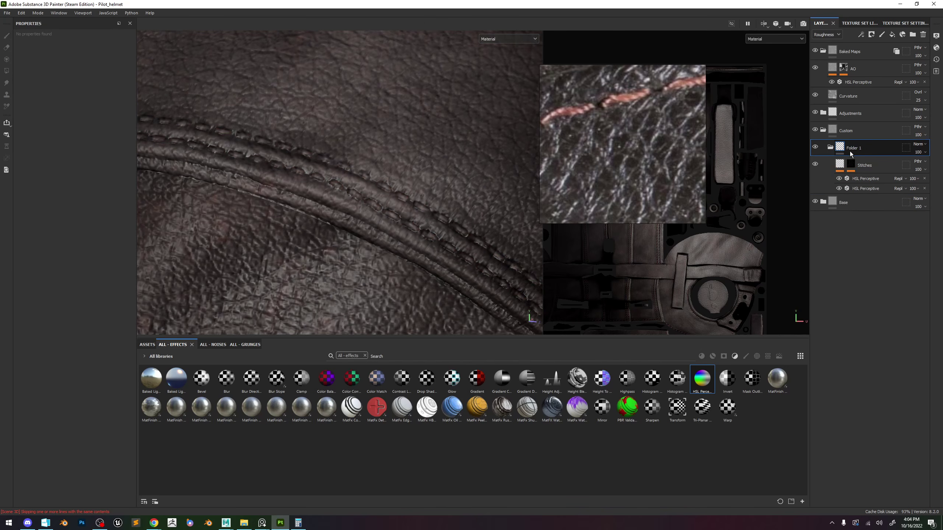
pyautogui.doubleClick(850, 149)
pyautogui.write('Stitches')
pyautogui.press('Return')
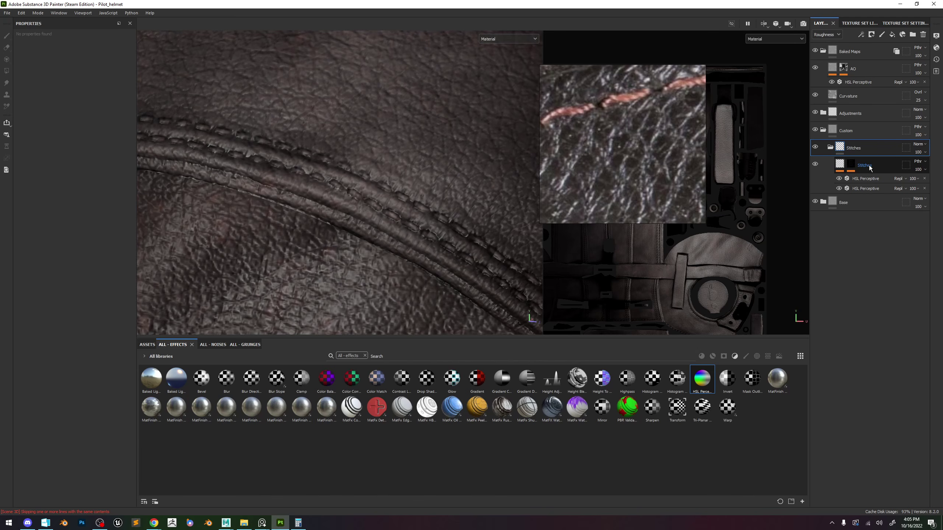
# Set the new Stitches folder's blending mode to Passthrough for both the roughness and base color channels.
pyautogui.click(869, 165)
pyautogui.rightClick(900, 157)
pyautogui.press('Escape')
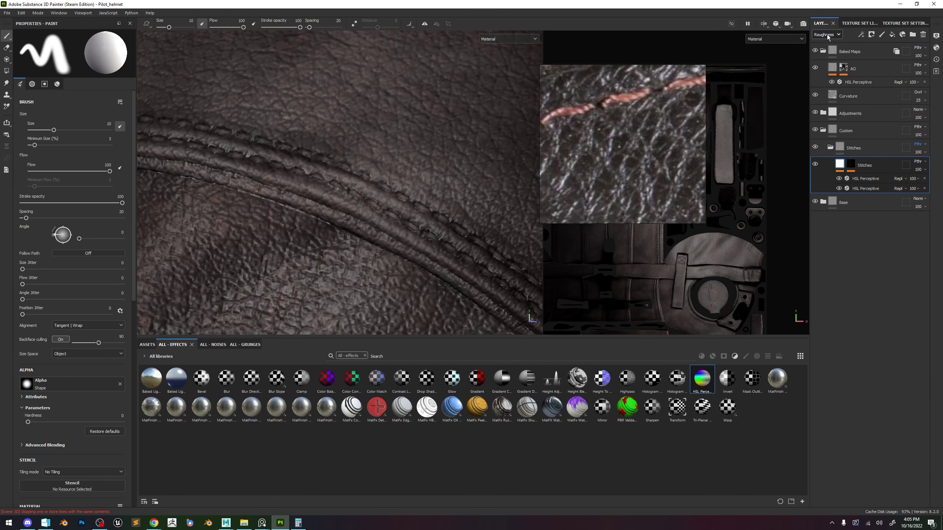
pyautogui.click(827, 34)
pyautogui.click(822, 44)
pyautogui.click(919, 144)
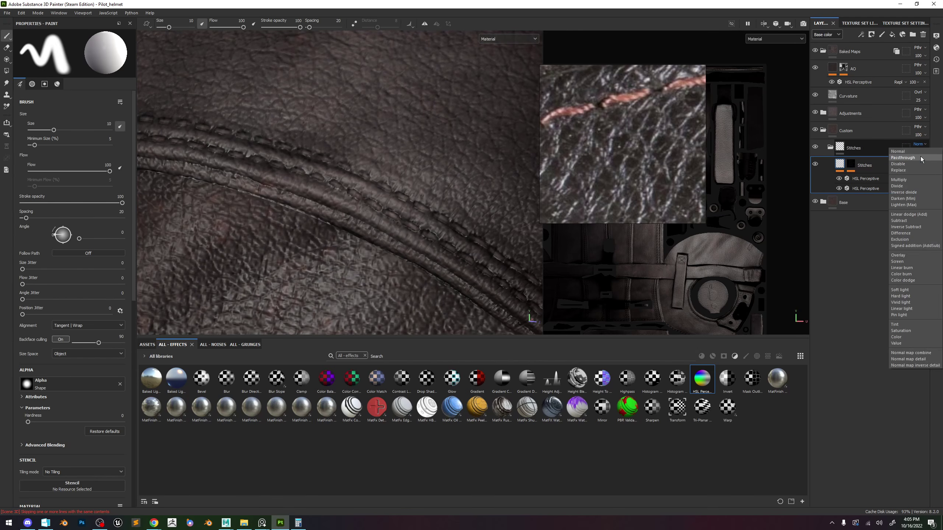
pyautogui.click(917, 159)
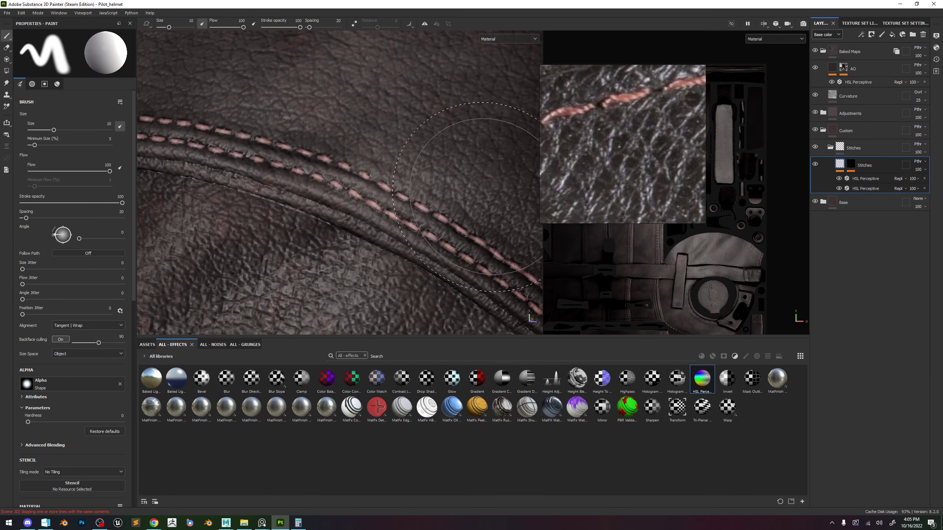
# Rename the layer inside the Stitches folder as Base.
pyautogui.doubleClick(860, 166)
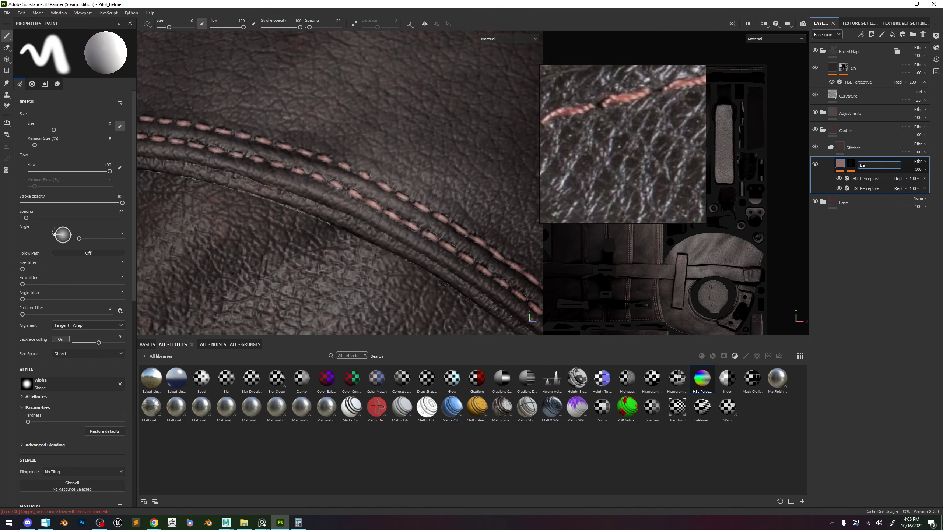
pyautogui.write('Base')
pyautogui.press('Return')
pyautogui.hotkey('ctrl', 'd')
pyautogui.keyDown('alt'); pyautogui.click(850, 164); pyautogui.keyUp('alt')
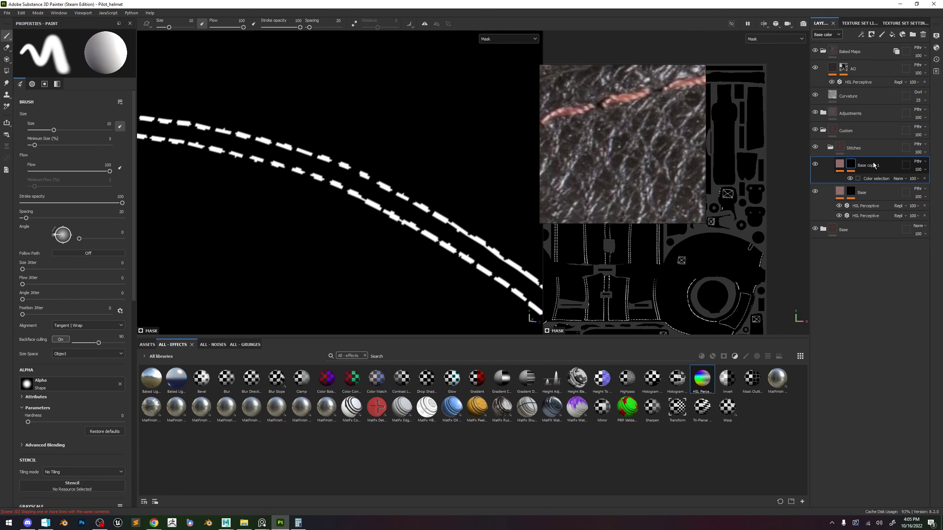
pyautogui.press('Delete')
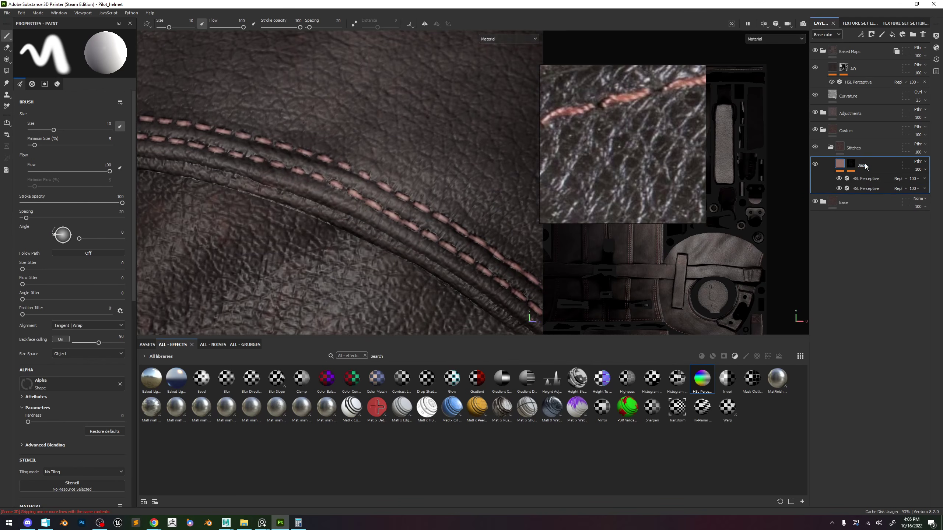
# Add a fill layer with a black mask above the Base layer in the Stitches folder.
pyautogui.click(892, 35)
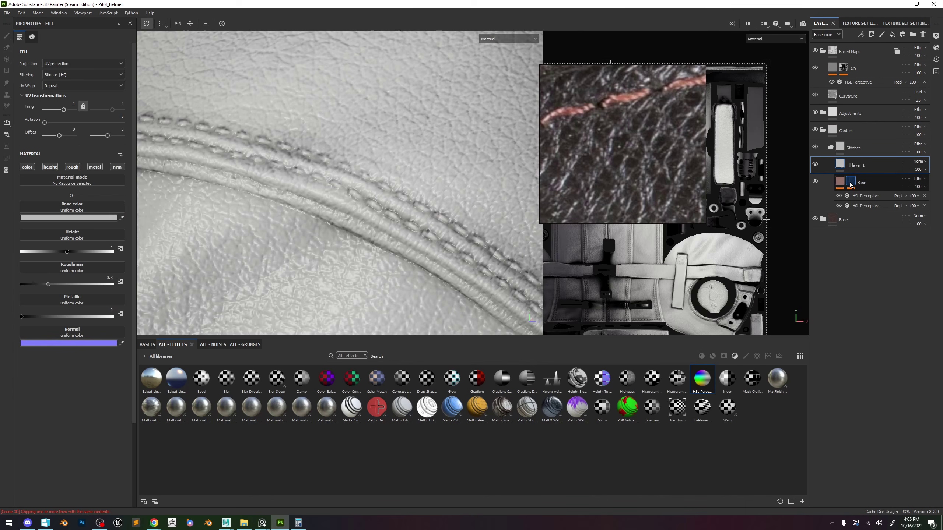
pyautogui.keyDown('alt'); pyautogui.click(851, 183); pyautogui.keyUp('alt')
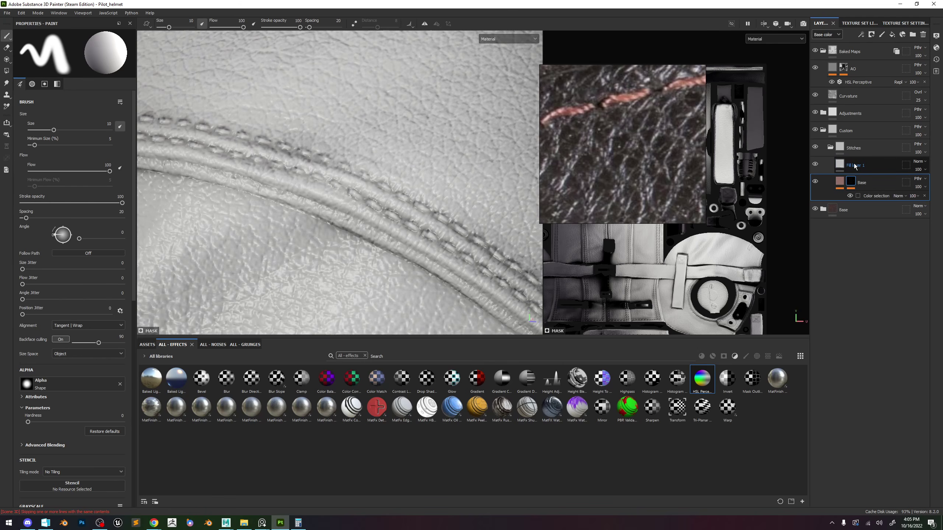
pyautogui.rightClick(854, 166)
pyautogui.click(861, 173)
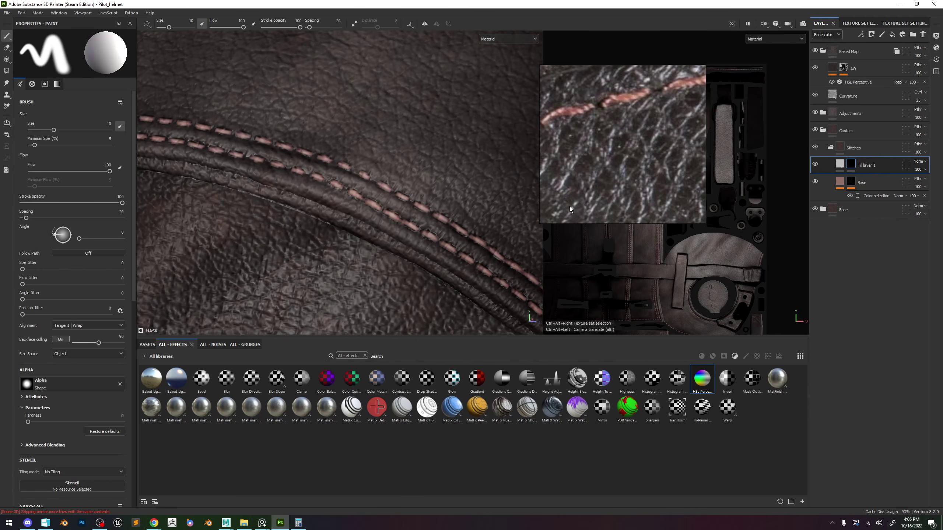
# Copy the Base layer's color selection mask into the new fill layer's mask and check its color selection.
pyautogui.keyDown('alt'); pyautogui.click(851, 164); pyautogui.keyUp('alt')
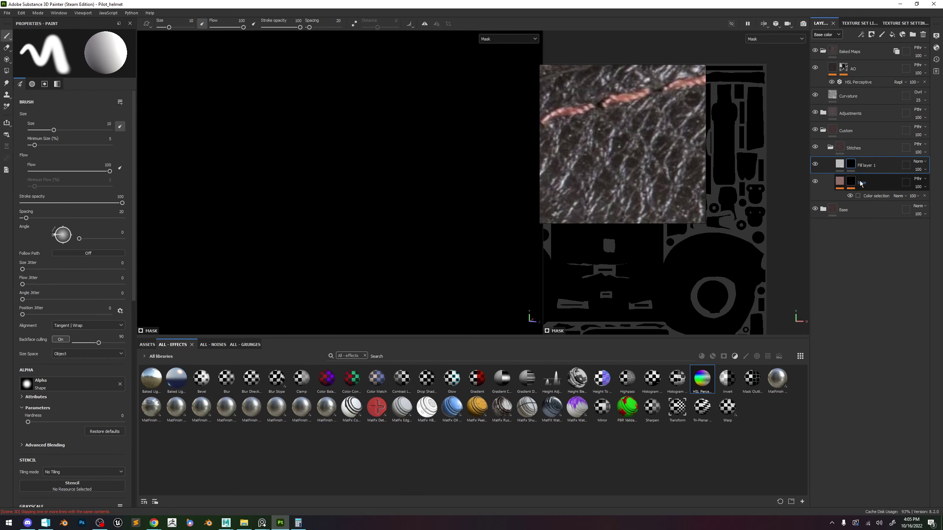
pyautogui.keyDown('alt'); pyautogui.click(851, 182); pyautogui.keyUp('alt')
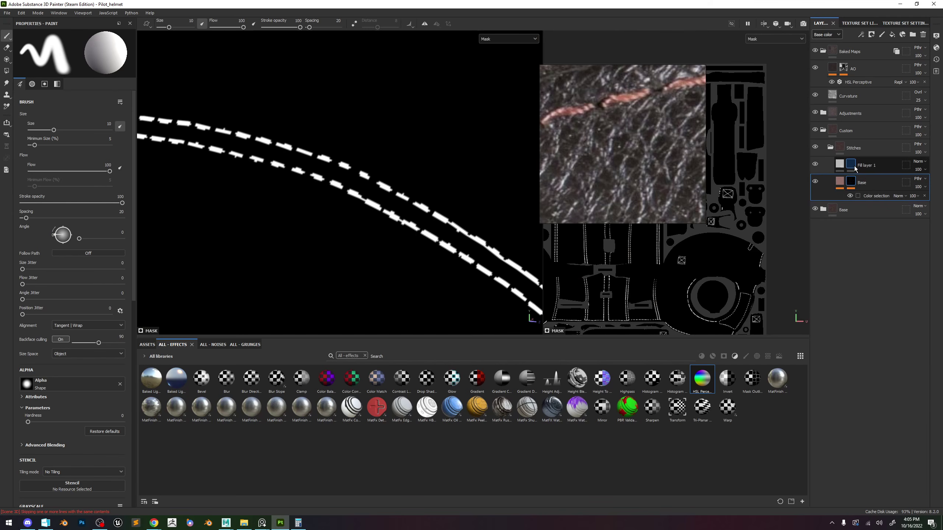
pyautogui.rightClick(852, 182)
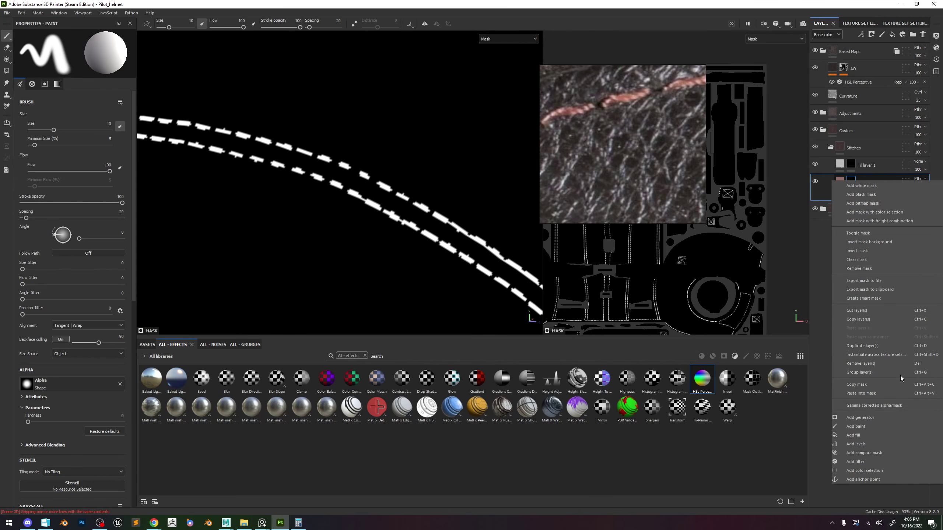
pyautogui.click(893, 384)
pyautogui.click(851, 168)
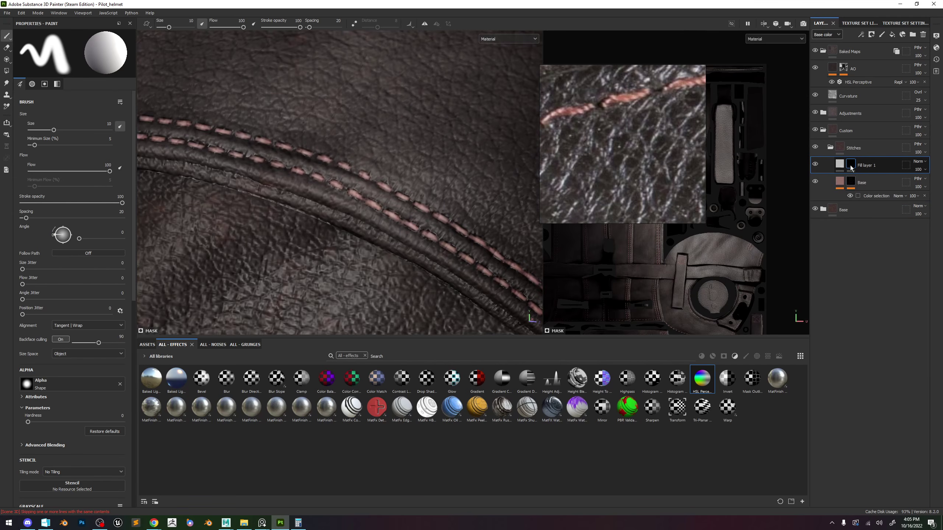
pyautogui.hotkey('ctrl', 'v')
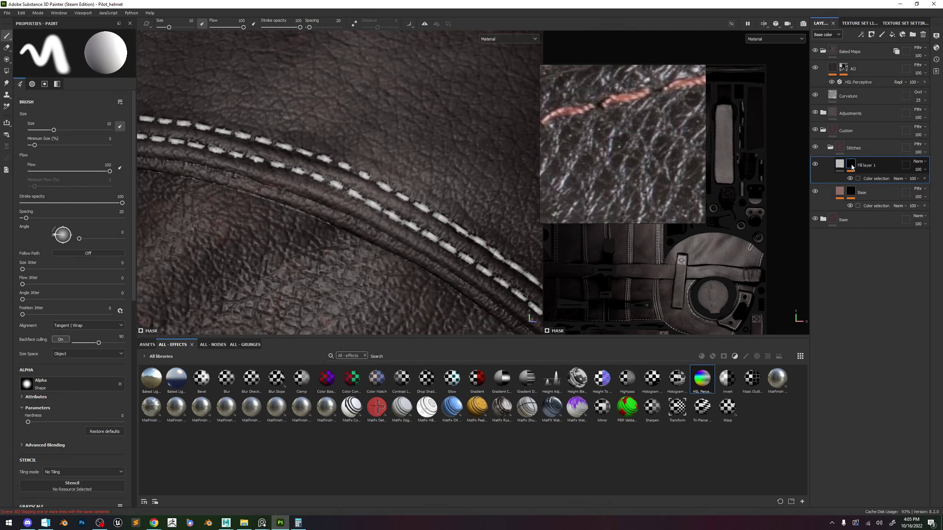
pyautogui.click(851, 168)
pyautogui.click(865, 179)
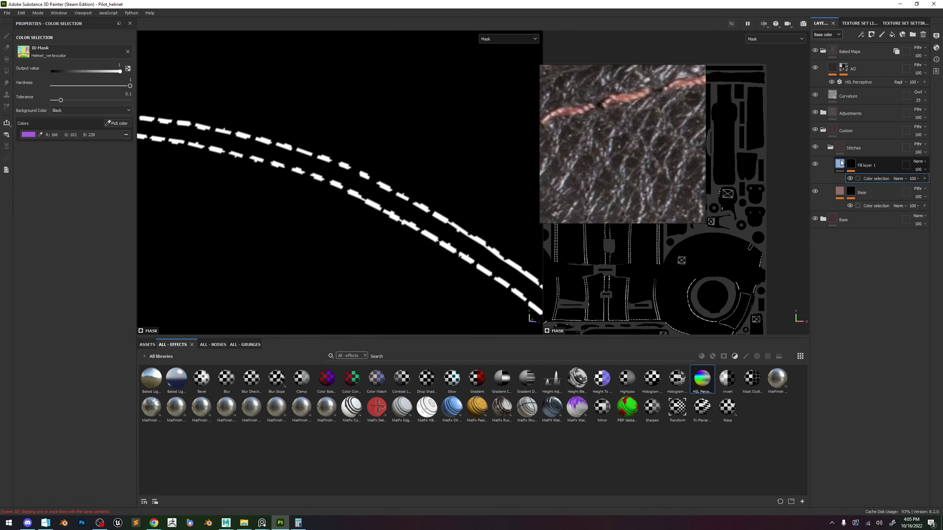
pyautogui.press('Delete')
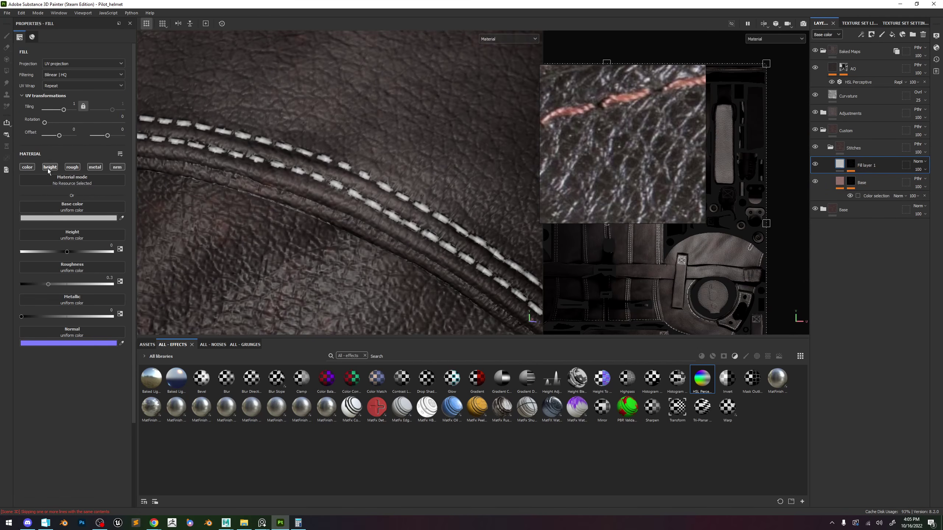
# Leave only the height channel enabled on the new fill layer and lower its height value slightly.
pyautogui.click(48, 167)
pyautogui.click(28, 167)
pyautogui.click(72, 167)
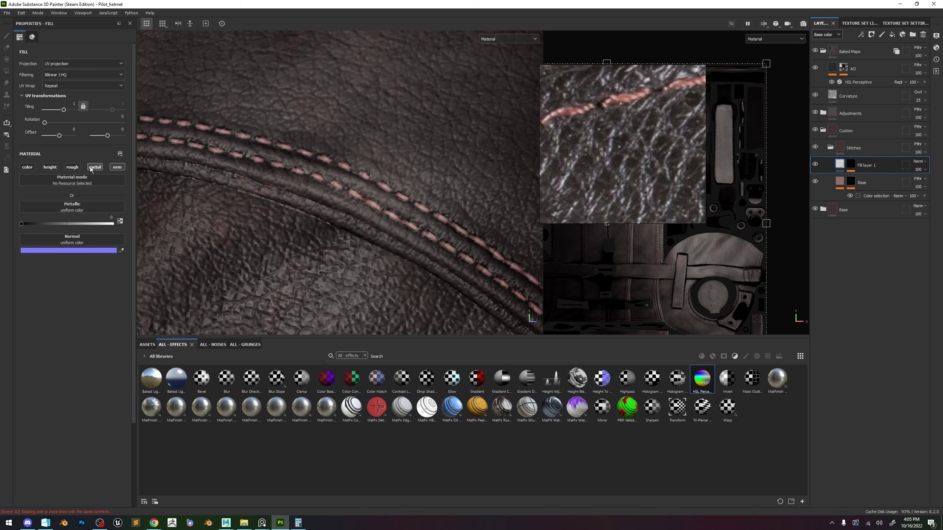
pyautogui.click(94, 167)
pyautogui.click(116, 167)
pyautogui.click(50, 167)
pyautogui.moveTo(66, 222); pyautogui.dragTo(58, 226)
# Add a Blur filter to the fill layer's mask above the color selection, with blur intensity 0.67.
pyautogui.keyDown('alt'); pyautogui.click(850, 165); pyautogui.keyUp('alt')
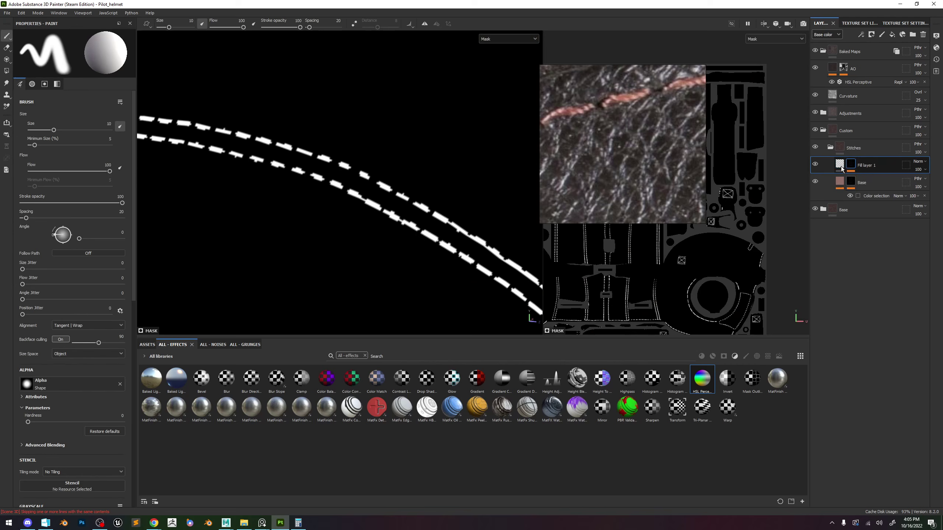
pyautogui.click(861, 34)
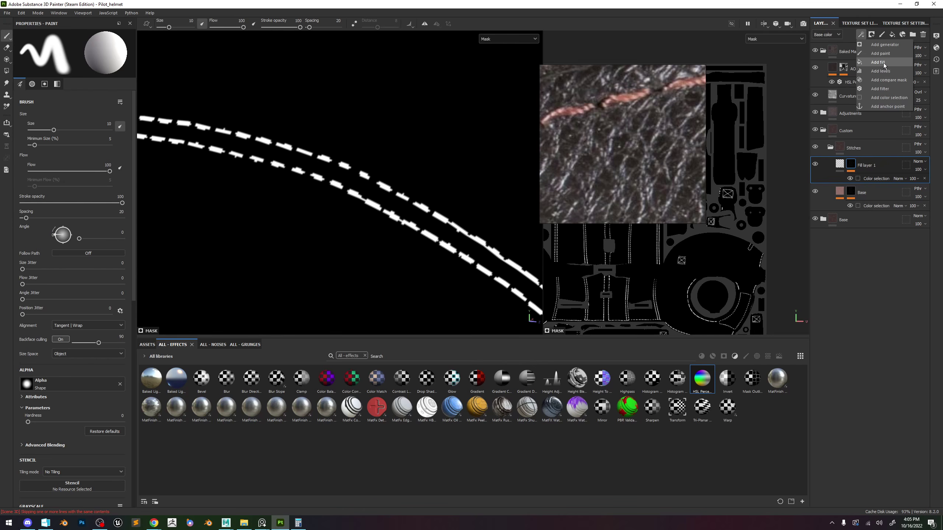
pyautogui.click(880, 88)
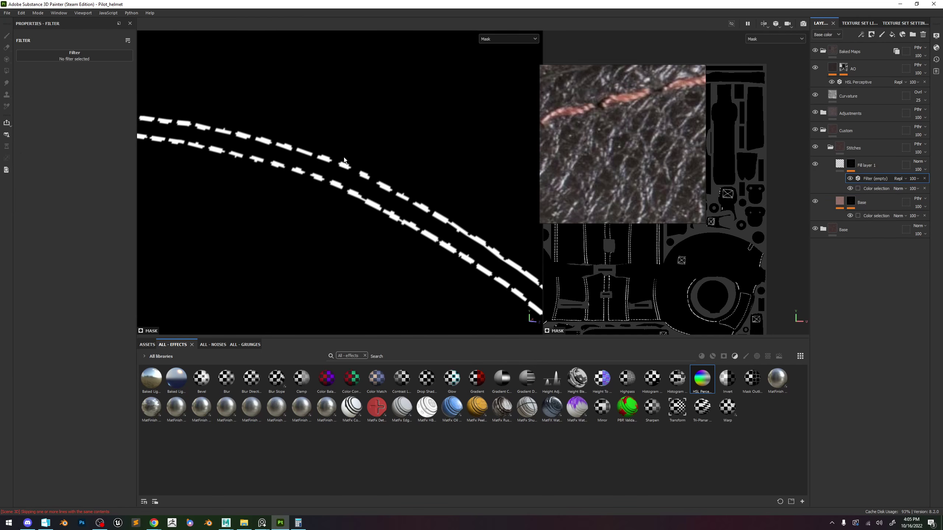
pyautogui.click(62, 59)
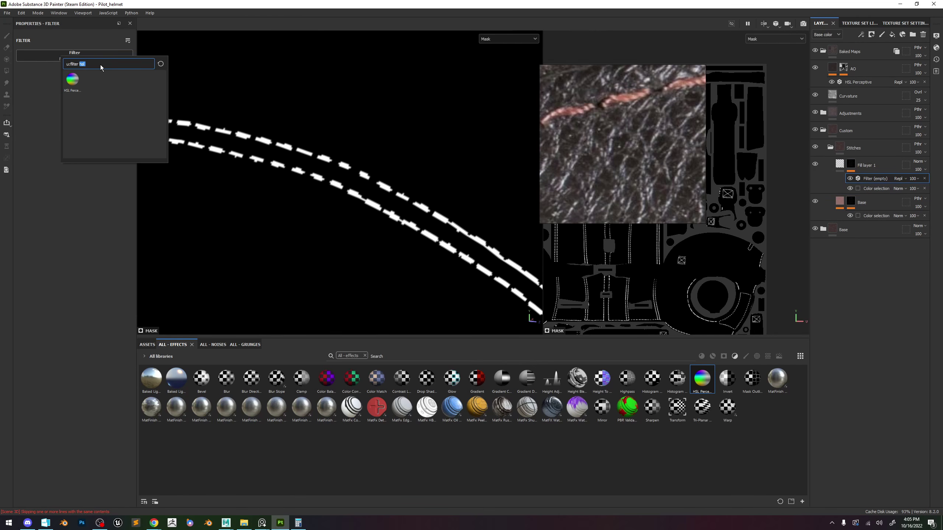
pyautogui.write('blur')
pyautogui.click(66, 84)
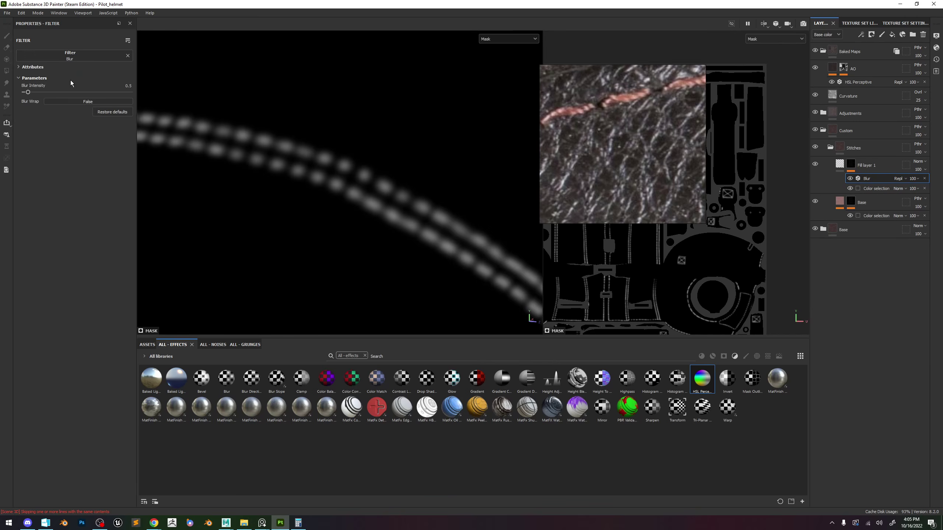
pyautogui.moveTo(33, 93); pyautogui.dragTo(30, 95)
# Add another color selection above the blur in the fill layer's mask and pick the purple stitch ID color.
pyautogui.keyDown('alt'); pyautogui.moveTo(409, 179); pyautogui.dragTo(270, 63, button='right'); pyautogui.keyUp('alt')
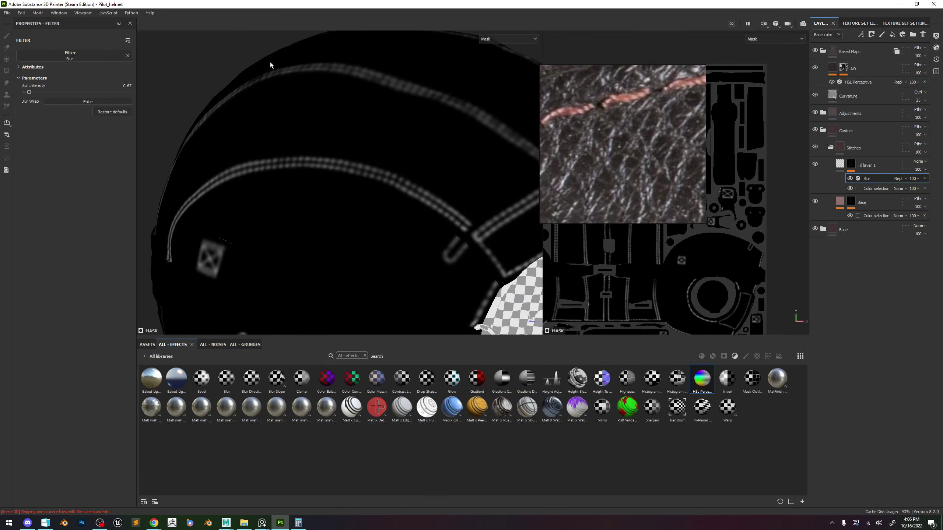
pyautogui.keyDown('alt'); pyautogui.moveTo(270, 63); pyautogui.dragTo(423, 141); pyautogui.keyUp('alt')
pyautogui.keyDown('alt'); pyautogui.moveTo(423, 141); pyautogui.dragTo(479, 179, button='right'); pyautogui.keyUp('alt')
pyautogui.click(861, 35)
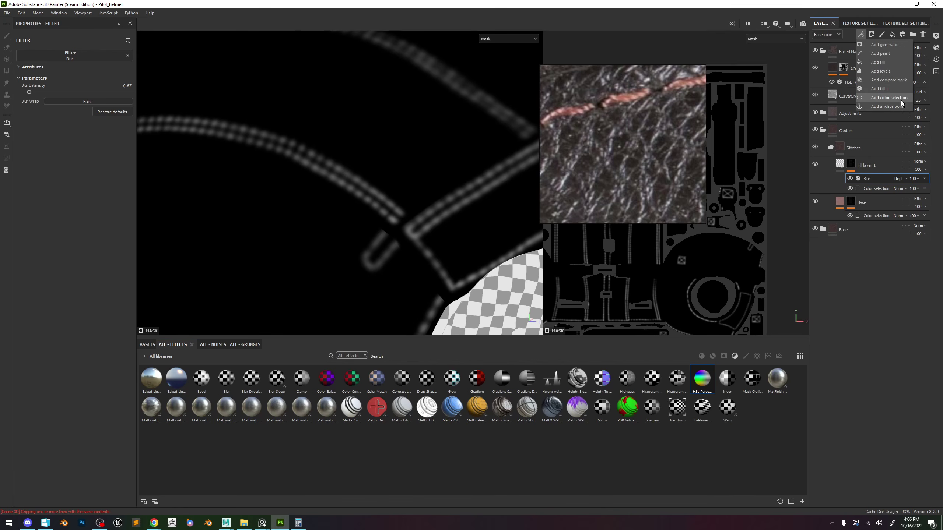
pyautogui.click(889, 98)
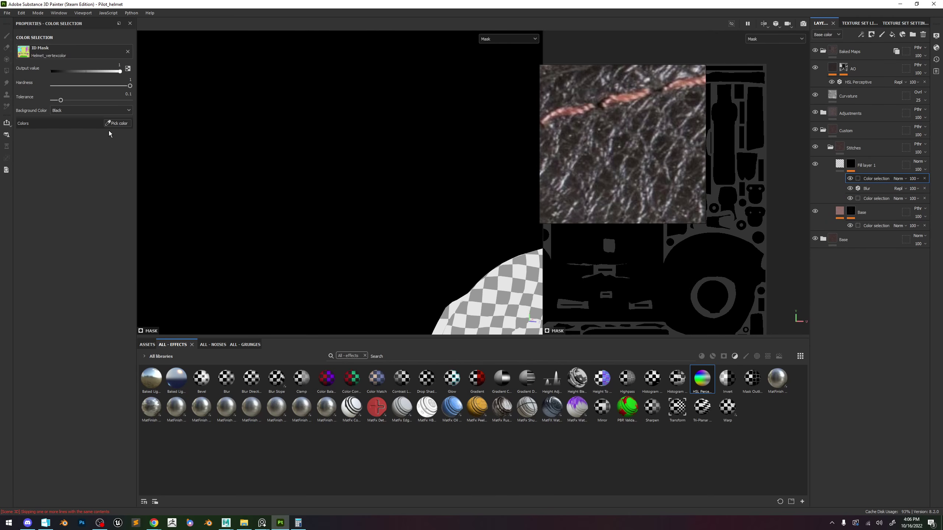
pyautogui.click(117, 123)
pyautogui.scroll(-5, 369, 166)
pyautogui.scroll(8, 370, 166)
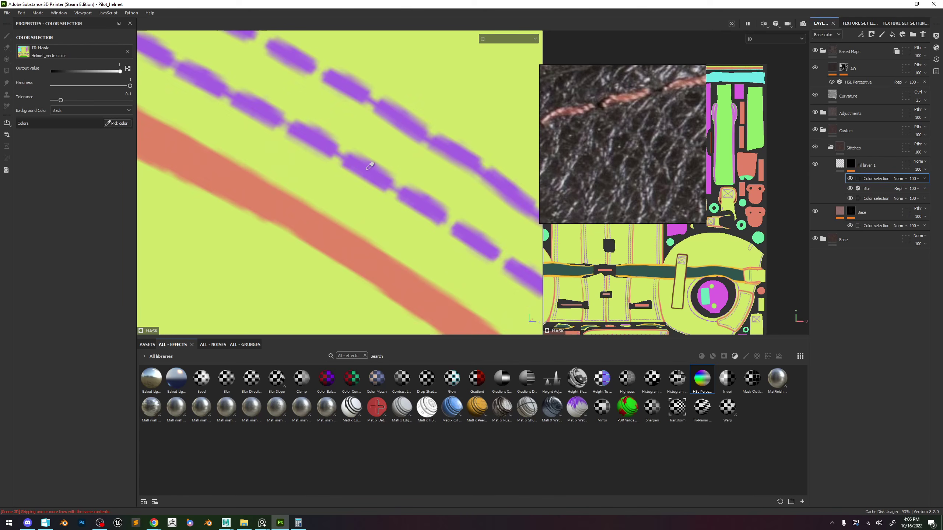
pyautogui.click(370, 166)
# Set the upper color selection's blending mode to Subtract so the mask covers only the area around the stitches.
pyautogui.scroll(-3, 433, 200)
pyautogui.click(899, 178)
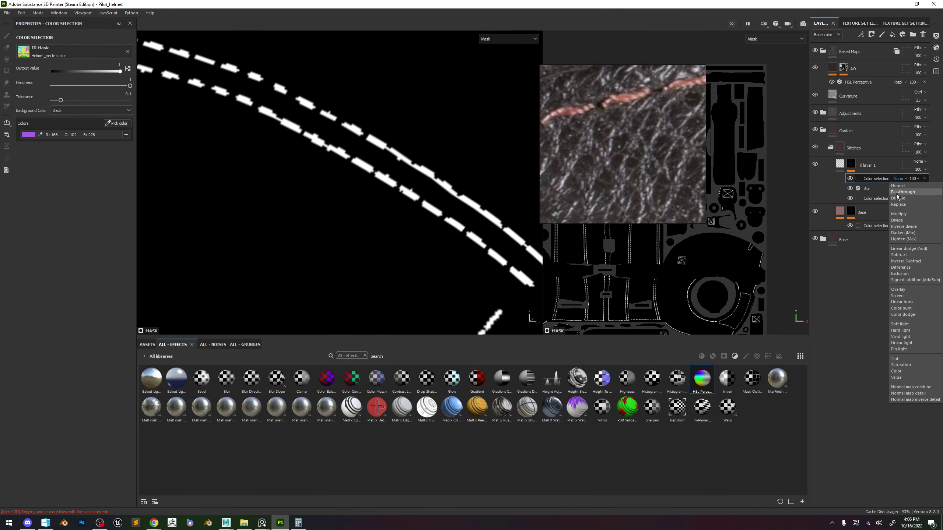
pyautogui.click(907, 255)
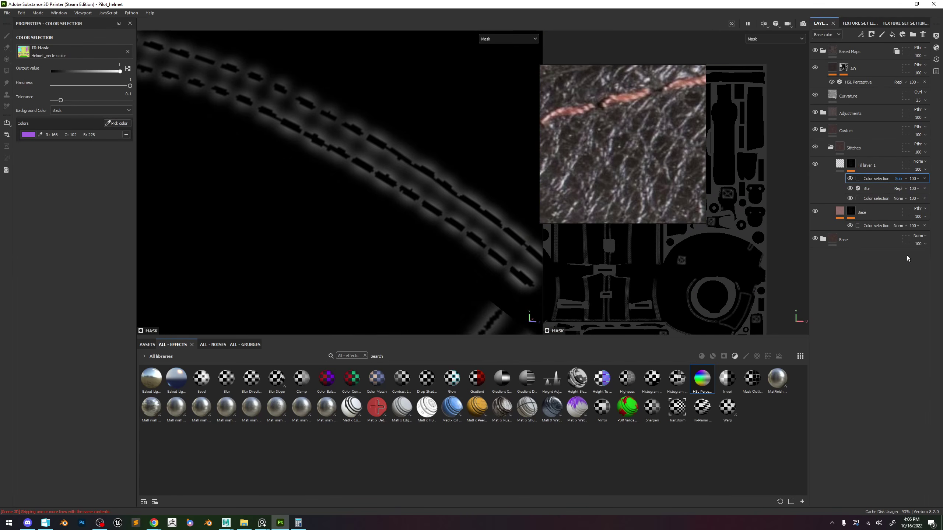
pyautogui.scroll(-5, 444, 178)
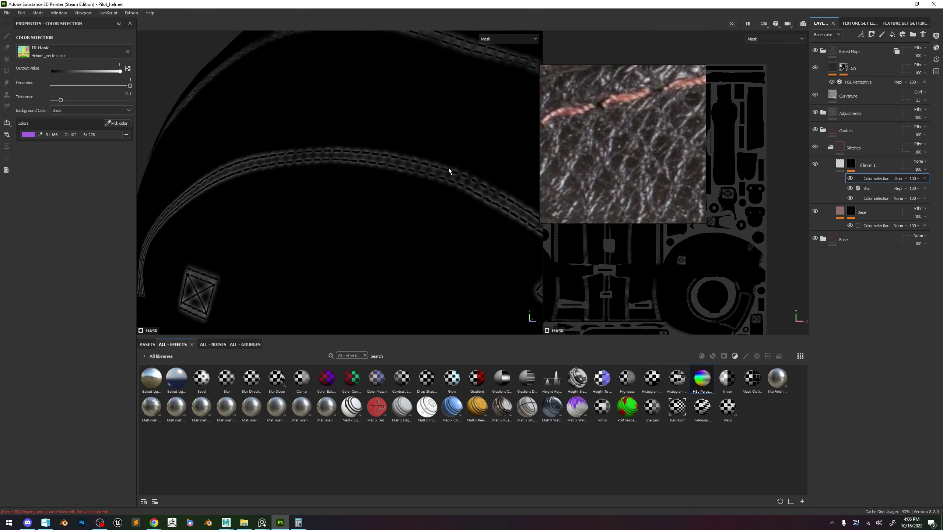
# Reduce the Blur intensity in the fill layer's mask to 0.17, comparing the mask and material views around the stitches.
pyautogui.keyDown('alt'); pyautogui.moveTo(448, 168); pyautogui.dragTo(460, 193); pyautogui.keyUp('alt')
pyautogui.click(867, 189)
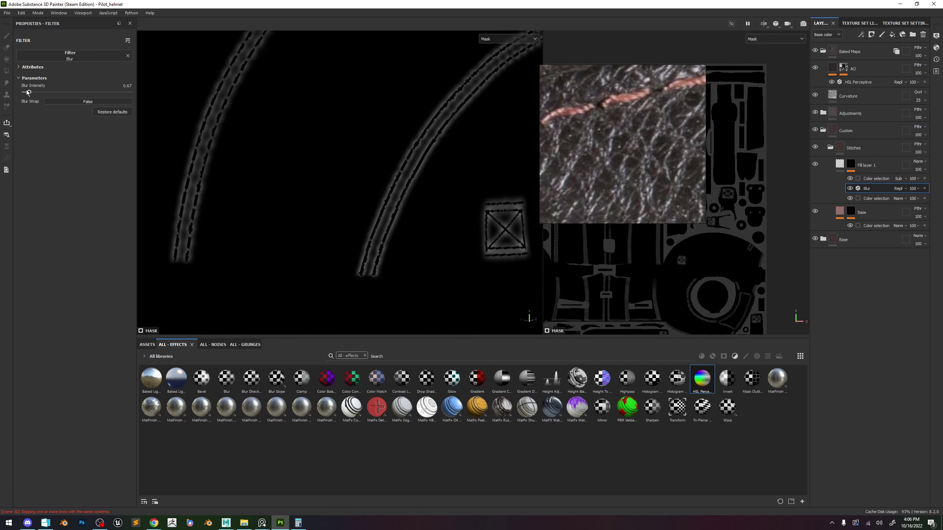
pyautogui.moveTo(27, 91); pyautogui.dragTo(26, 92)
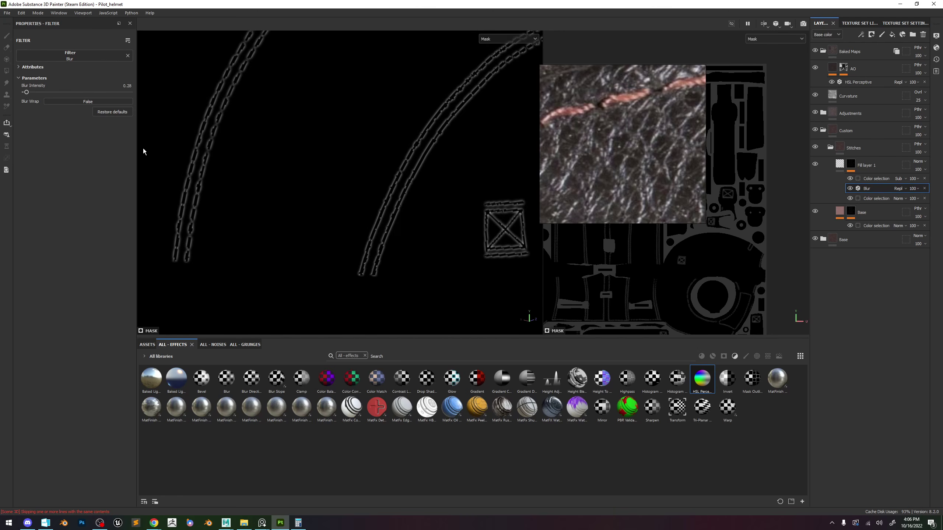
pyautogui.press('m')
pyautogui.moveTo(27, 92); pyautogui.dragTo(28, 93)
pyautogui.scroll(-3, 219, 74)
pyautogui.keyDown('alt'); pyautogui.moveTo(219, 73); pyautogui.dragTo(430, 161); pyautogui.keyUp('alt')
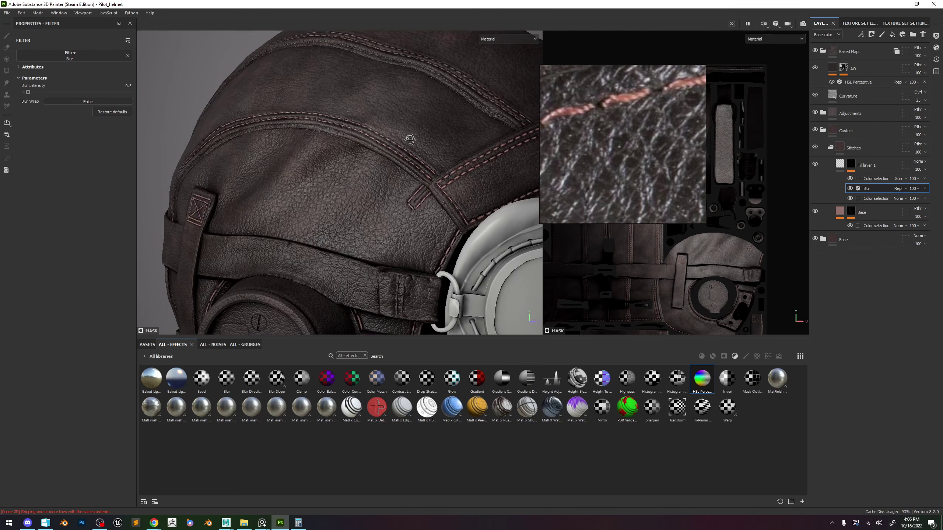
pyautogui.scroll(4, 436, 130)
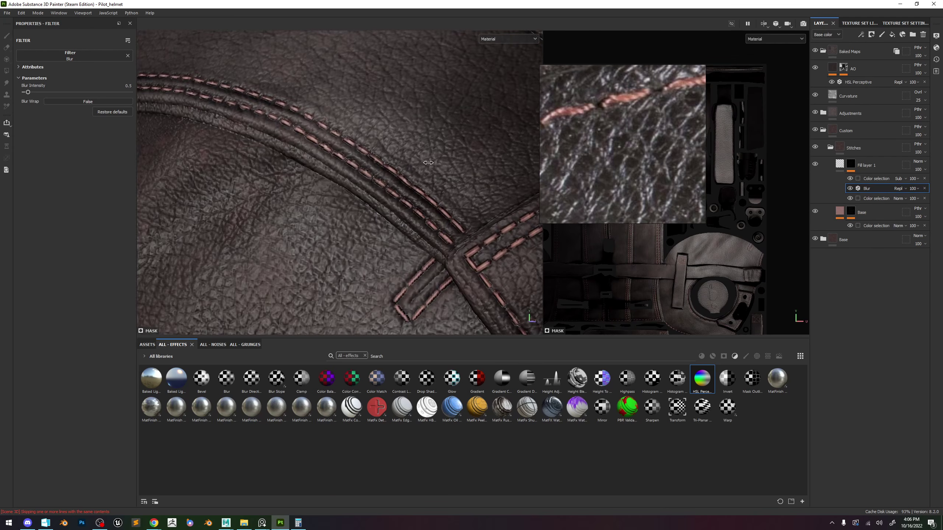
pyautogui.press('c')
pyautogui.moveTo(28, 92); pyautogui.dragTo(26, 93)
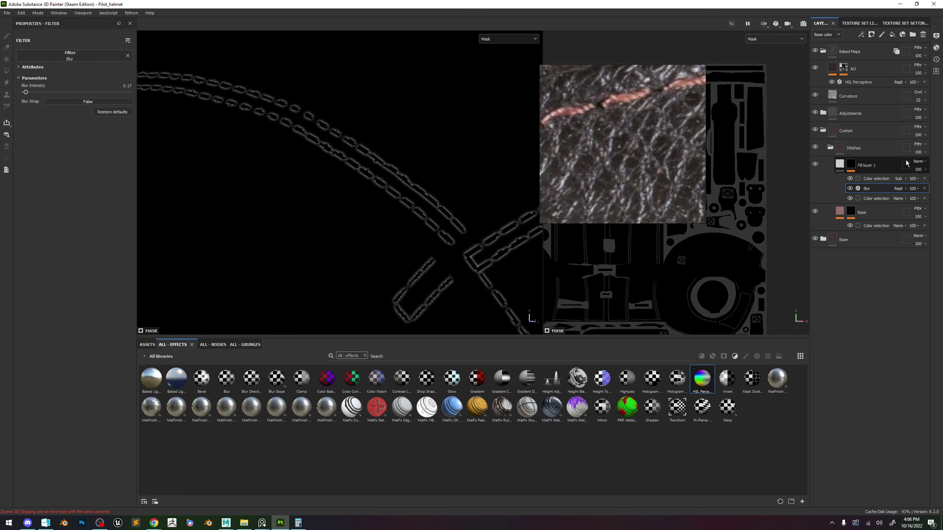
# Add a second Blur filter at the top of the fill layer's mask and set its intensity to 0.13.
pyautogui.click(850, 164)
pyautogui.click(862, 35)
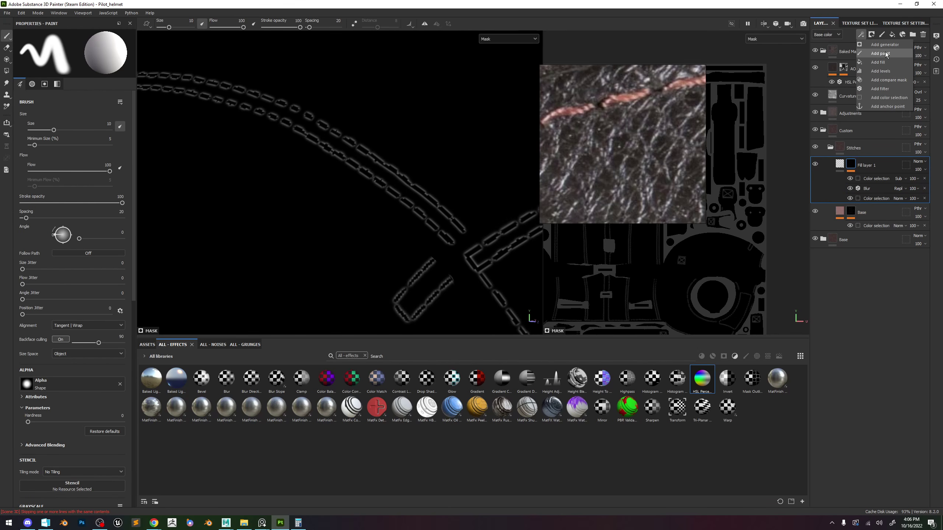
pyautogui.click(885, 88)
pyautogui.click(96, 59)
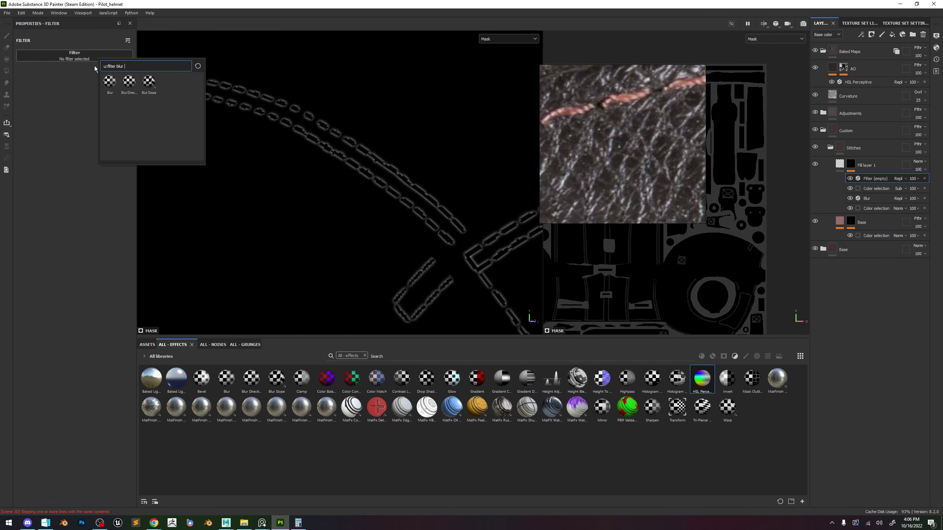
pyautogui.click(115, 87)
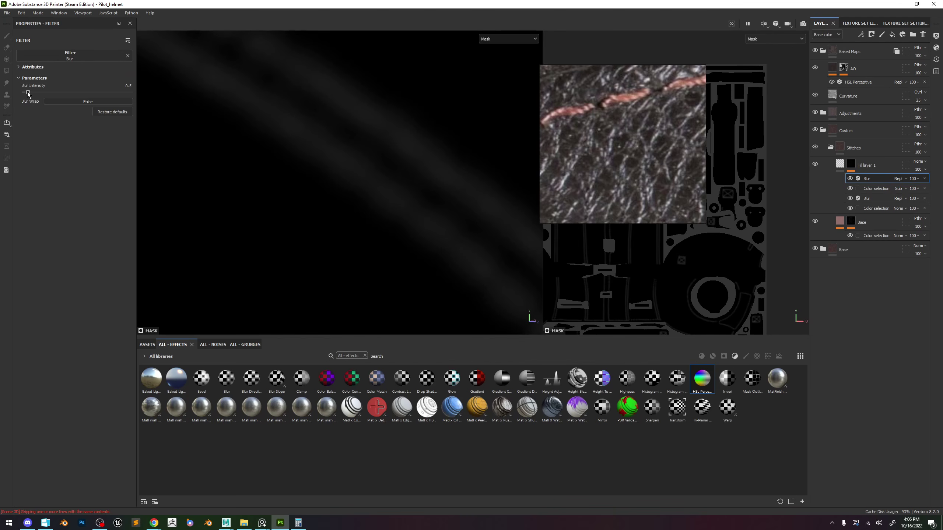
pyautogui.moveTo(28, 93); pyautogui.dragTo(27, 94)
pyautogui.click(131, 87)
pyautogui.write('.13')
pyautogui.press('Return')
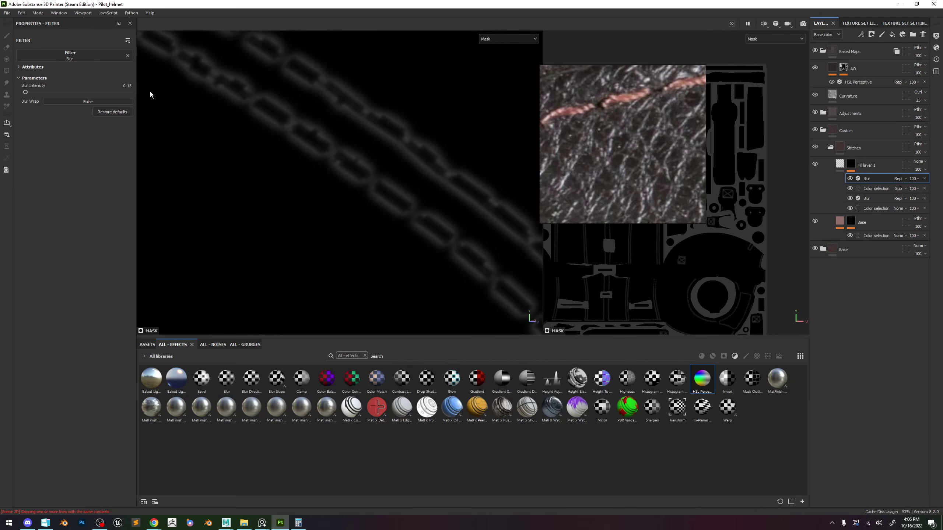
# Compare intensities of 0.1 and 0.5 on the upper Blur filter and set it to 0.15.
pyautogui.click(130, 85)
pyautogui.press('Return')
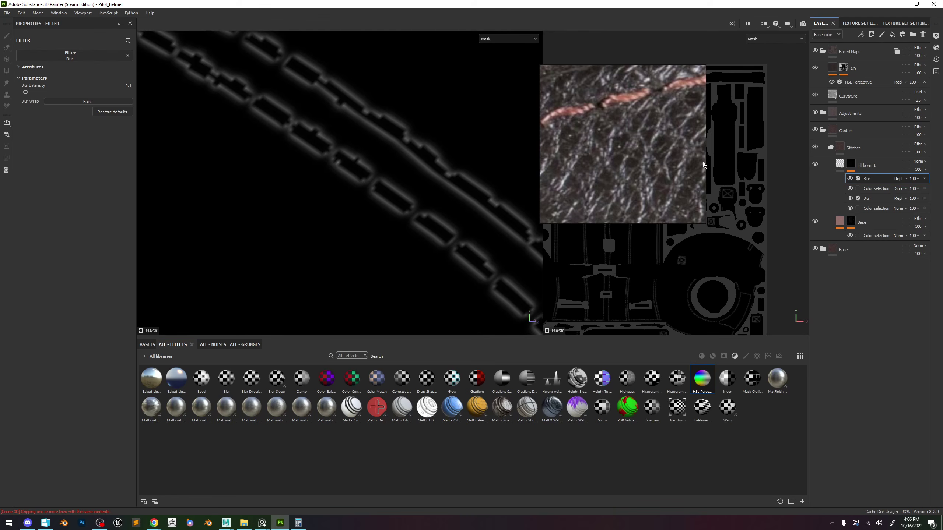
pyautogui.click(131, 85)
pyautogui.write('0.5')
pyautogui.press('Return')
pyautogui.click(131, 86)
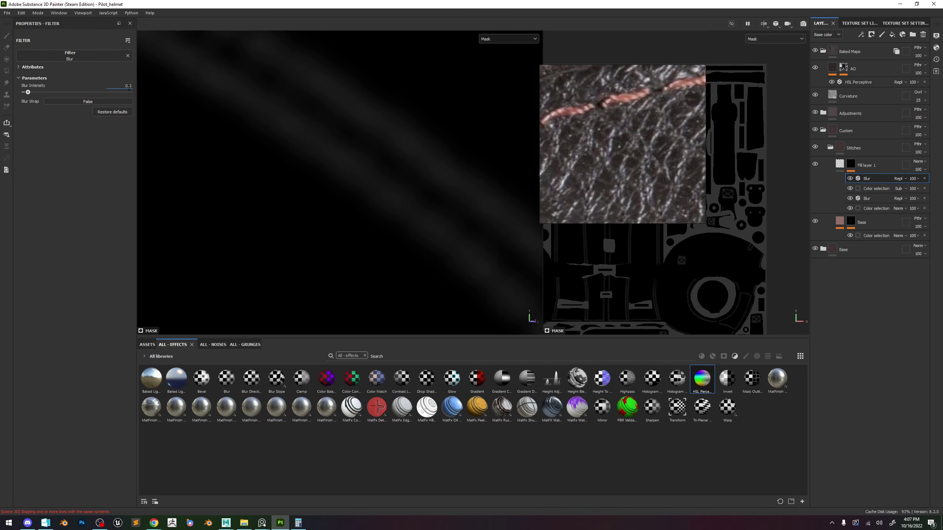
pyautogui.write('0.015')
pyautogui.press('Return')
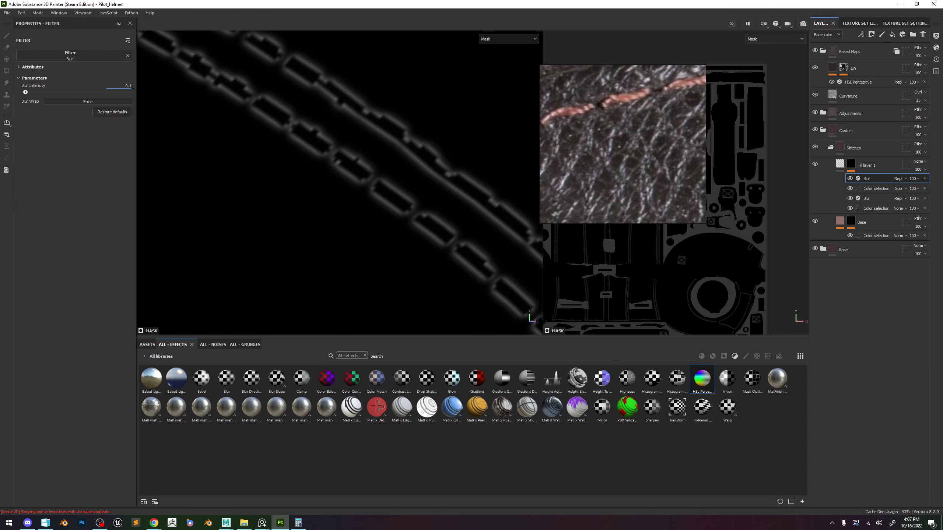
pyautogui.write('5')
pyautogui.press('Return')
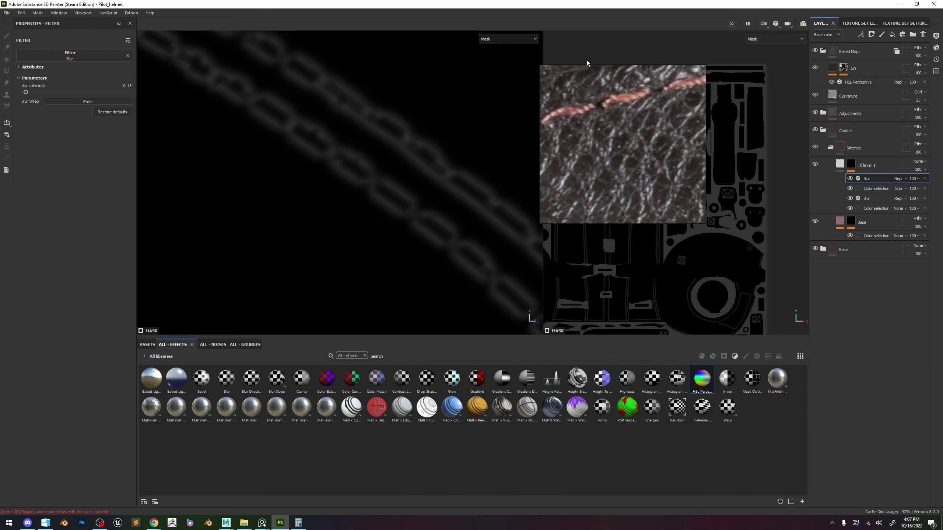
# Raise the lower Blur's intensity to 0.56 and check the stitches on the helmet in the material view.
pyautogui.click(871, 198)
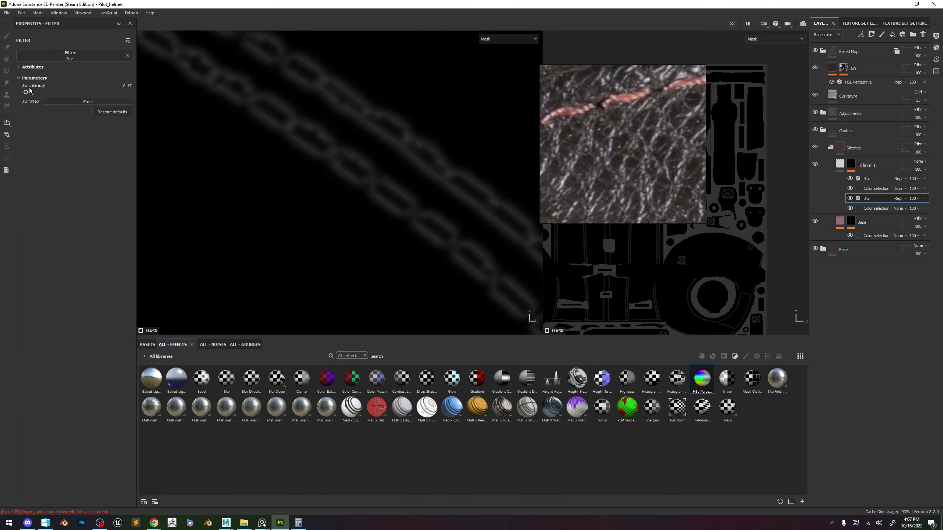
pyautogui.moveTo(26, 90); pyautogui.dragTo(28, 91)
pyautogui.press('m')
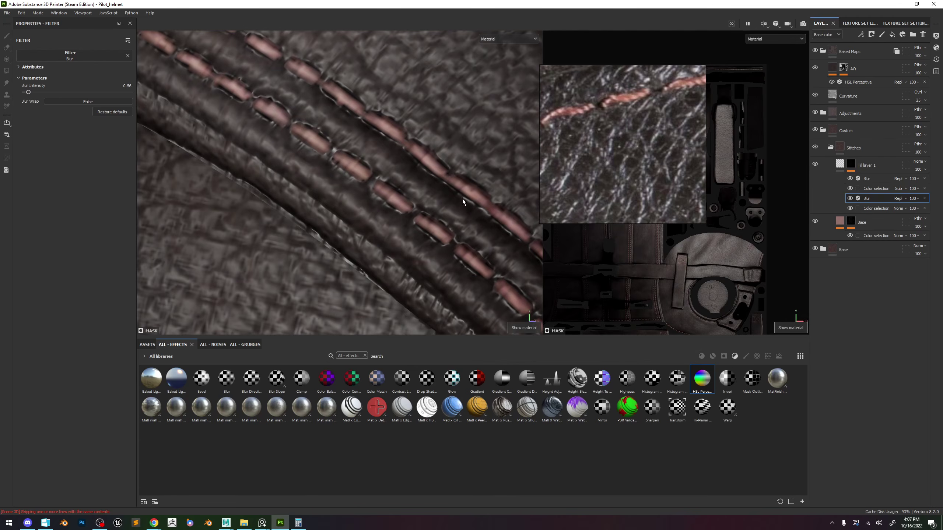
pyautogui.scroll(-3, 351, 160)
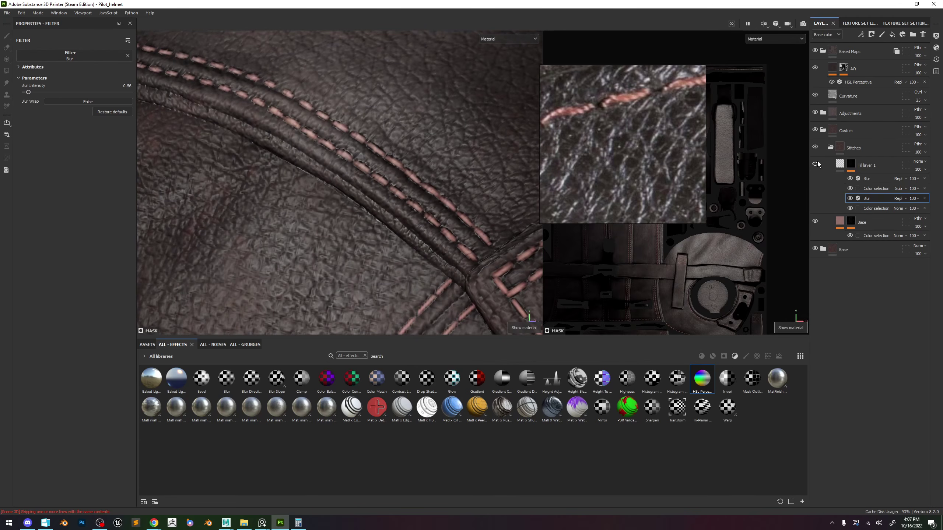
pyautogui.scroll(-3, 456, 229)
pyautogui.moveTo(456, 229)
pyautogui.keyDown('alt'); pyautogui.mouseDown()
pyautogui.moveTo(401, 212)
pyautogui.moveTo(423, 195)
pyautogui.moveTo(421, 204)
pyautogui.moveTo(461, 217)
pyautogui.moveTo(441, 218)
pyautogui.mouseUp(); pyautogui.keyUp('alt')
pyautogui.scroll(-5, 310, 105)
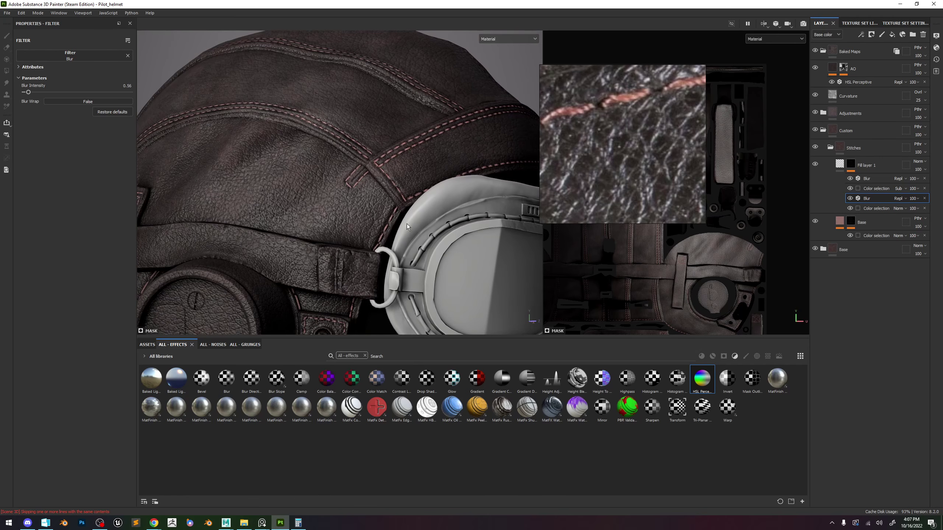
pyautogui.scroll(-5, 407, 227)
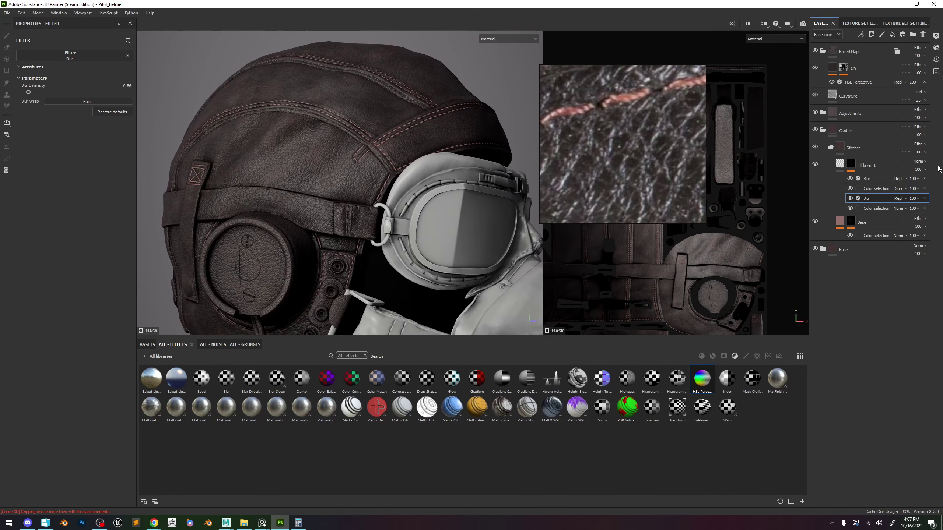
# Rename the fill layer in the Stitches folder to "height".
pyautogui.doubleClick(868, 165)
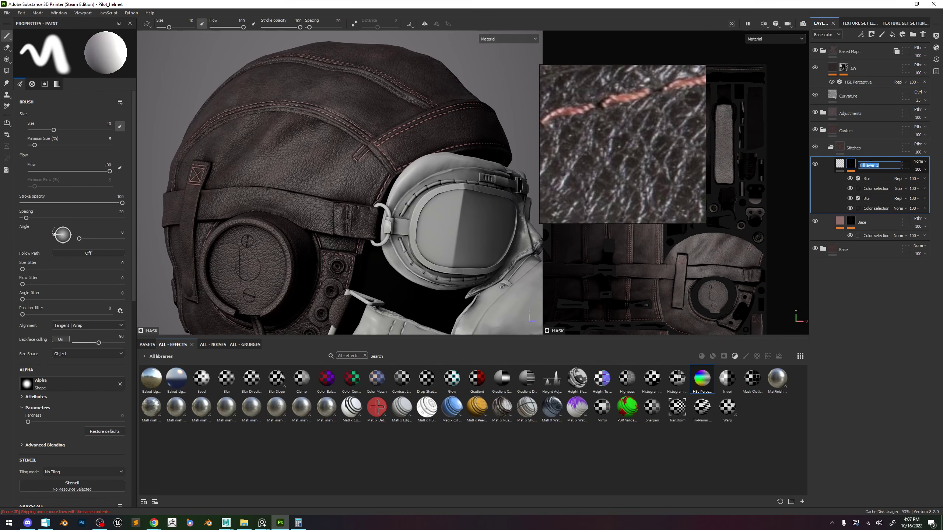
pyautogui.write('height')
pyautogui.press('Return')
pyautogui.click(921, 170)
pyautogui.moveTo(939, 182); pyautogui.dragTo(916, 182)
pyautogui.hotkey('ctrl', 'z')
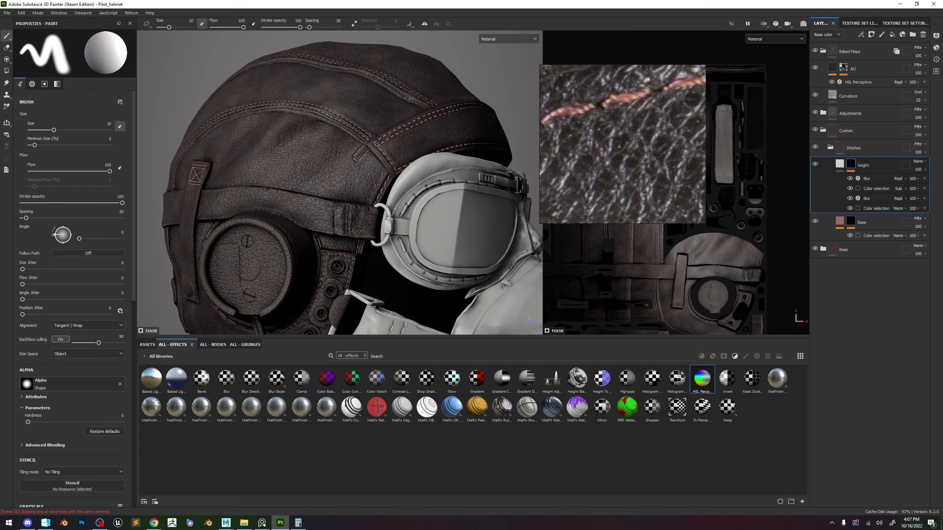
# Set the height layer's opacity to 15 for the Height channel and display the base color around the stitches.
pyautogui.click(828, 35)
pyautogui.click(821, 54)
pyautogui.click(920, 169)
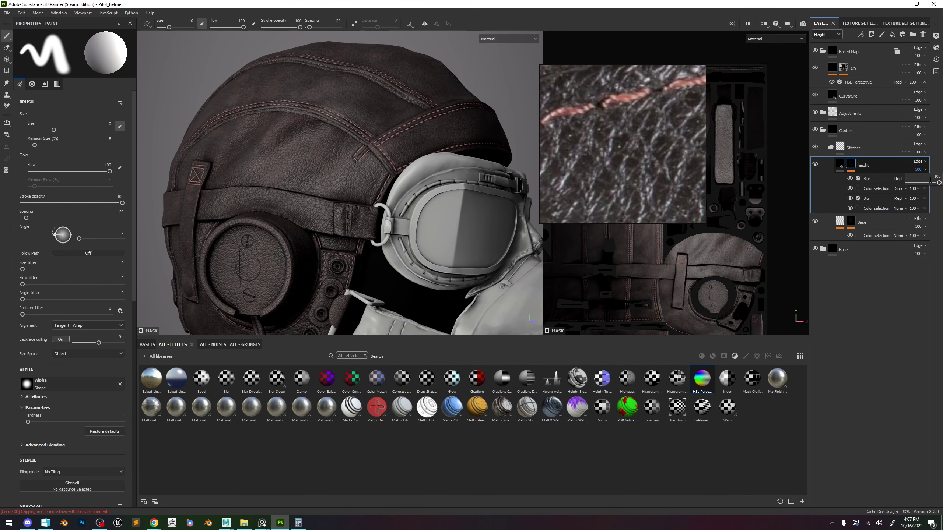
pyautogui.moveTo(939, 182); pyautogui.dragTo(879, 184)
pyautogui.press('c')
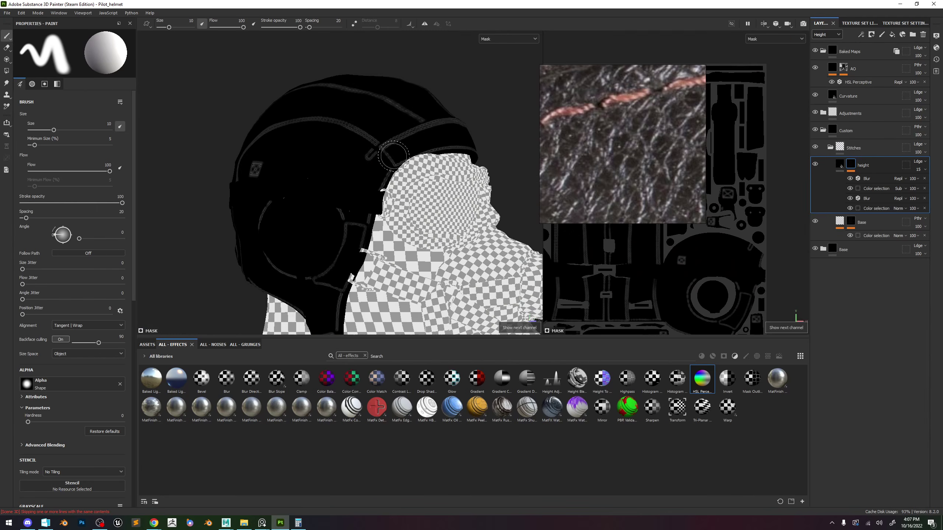
pyautogui.scroll(5, 382, 150)
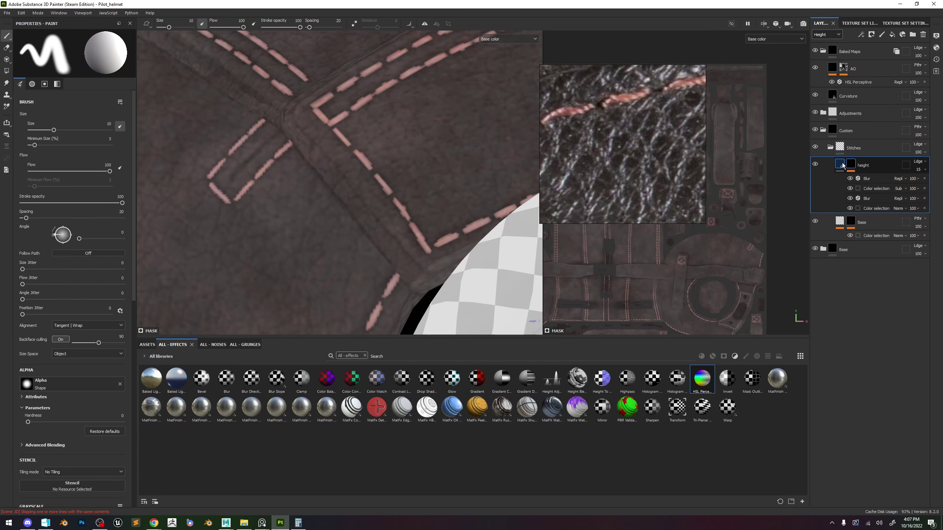
# Try enabling the color channel on the height layer's fill.
pyautogui.click(845, 163)
pyautogui.click(29, 167)
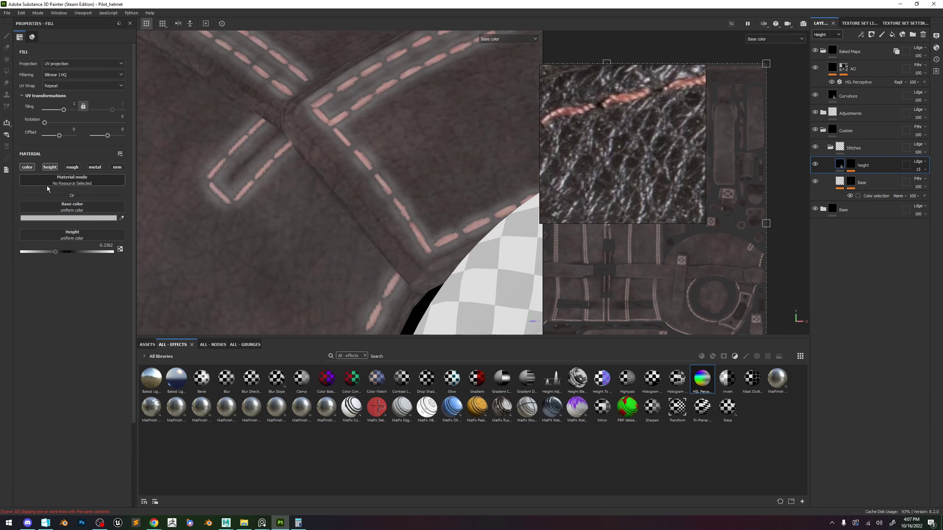
pyautogui.click(28, 167)
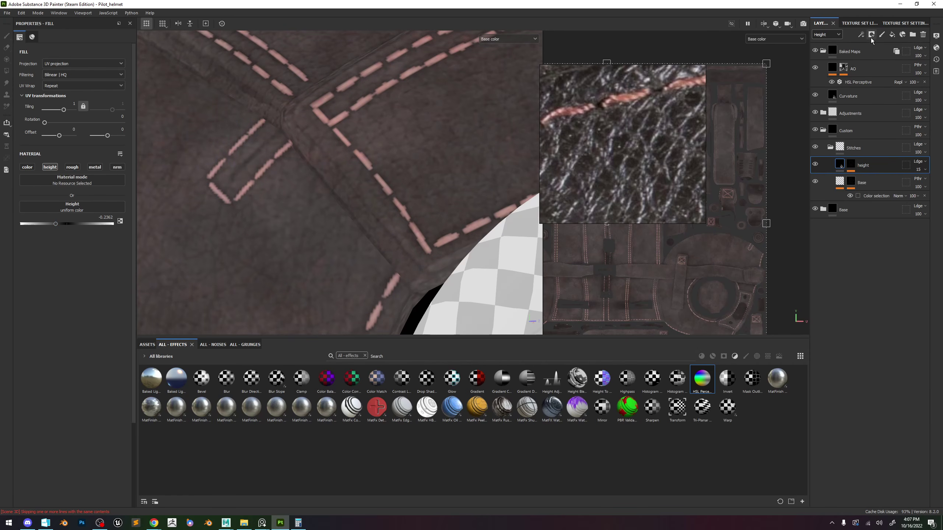
# Add an HSL Perceptive filter to the height layer's fill and lower its lightness to 0.329.
pyautogui.click(861, 34)
pyautogui.click(886, 90)
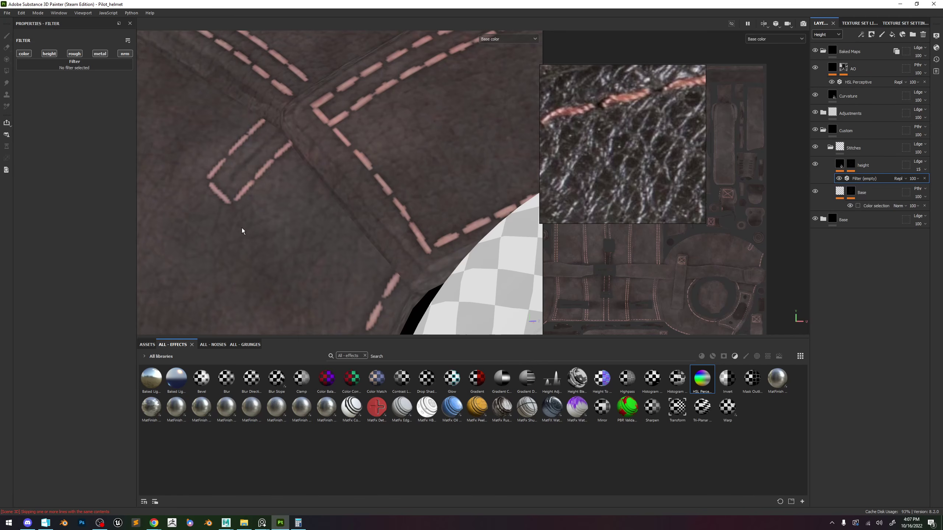
pyautogui.click(85, 68)
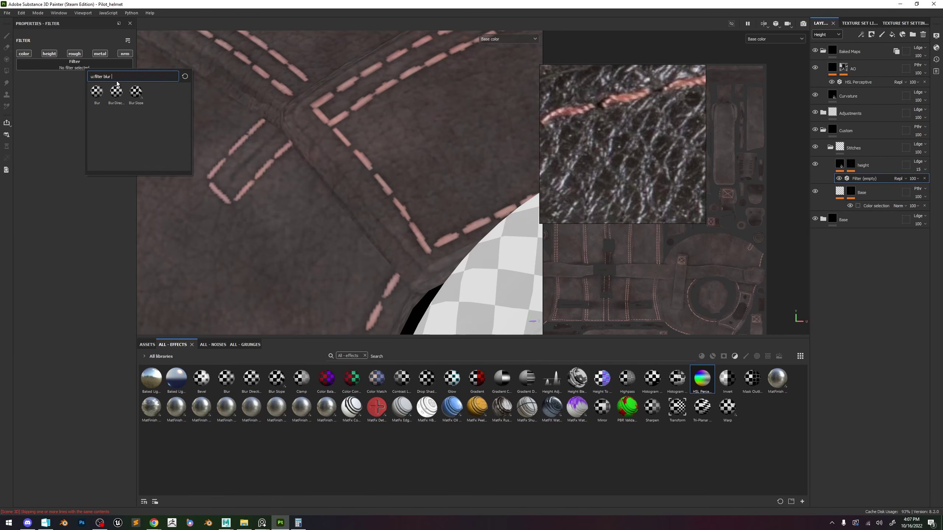
pyautogui.press('BackSpace')
pyautogui.press('BackSpace')
pyautogui.press('BackSpace')
pyautogui.press('BackSpace')
pyautogui.press('BackSpace')
pyautogui.write('hsl')
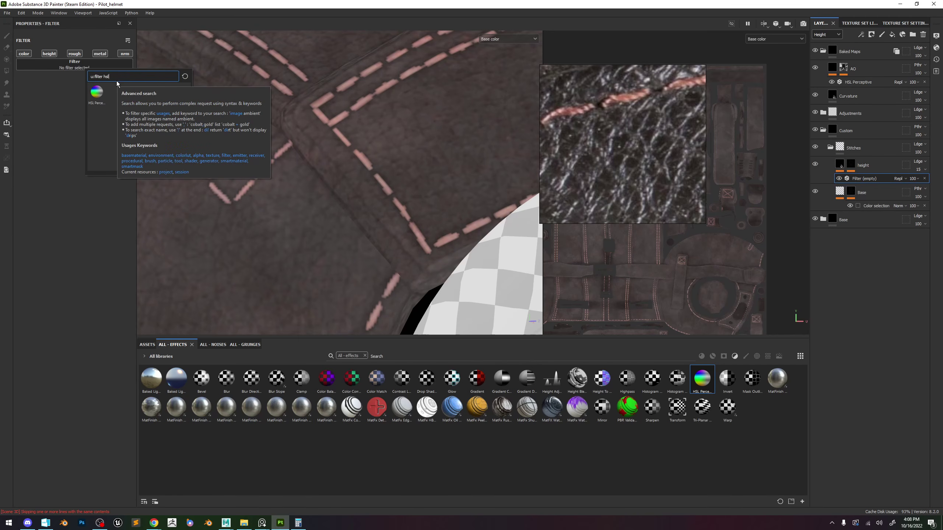
pyautogui.click(96, 93)
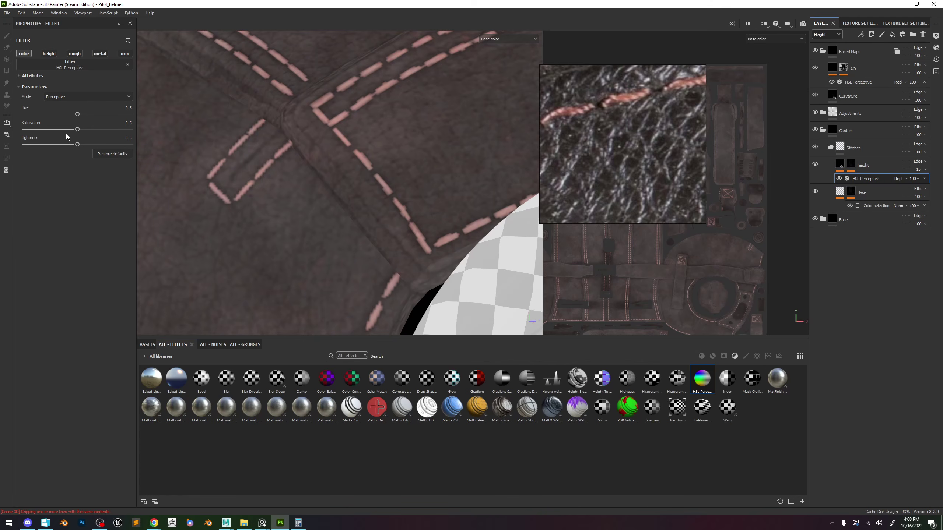
pyautogui.moveTo(77, 144)
pyautogui.mouseDown()
pyautogui.moveTo(41, 145)
pyautogui.moveTo(59, 144)
pyautogui.mouseUp()
# Set the height layer's blending mode to Passthrough for the Base color channel.
pyautogui.click(827, 35)
pyautogui.click(826, 42)
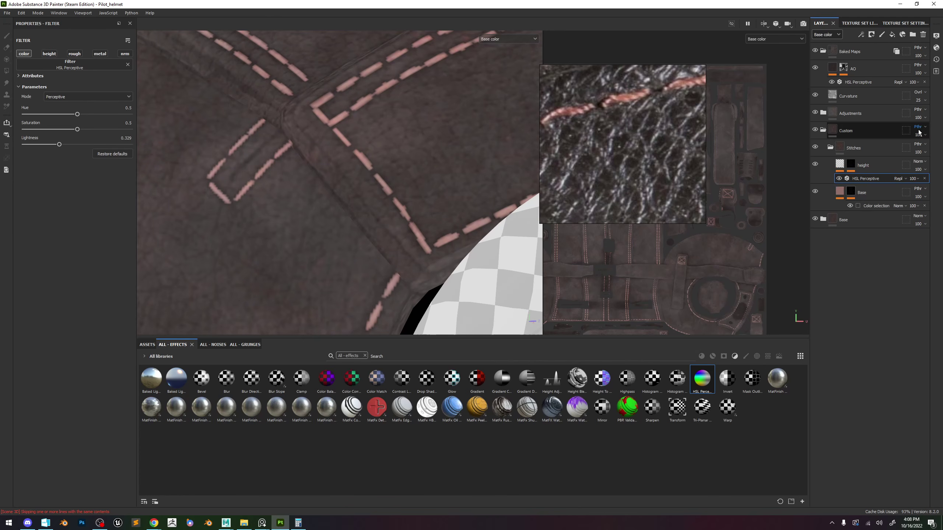
pyautogui.click(918, 161)
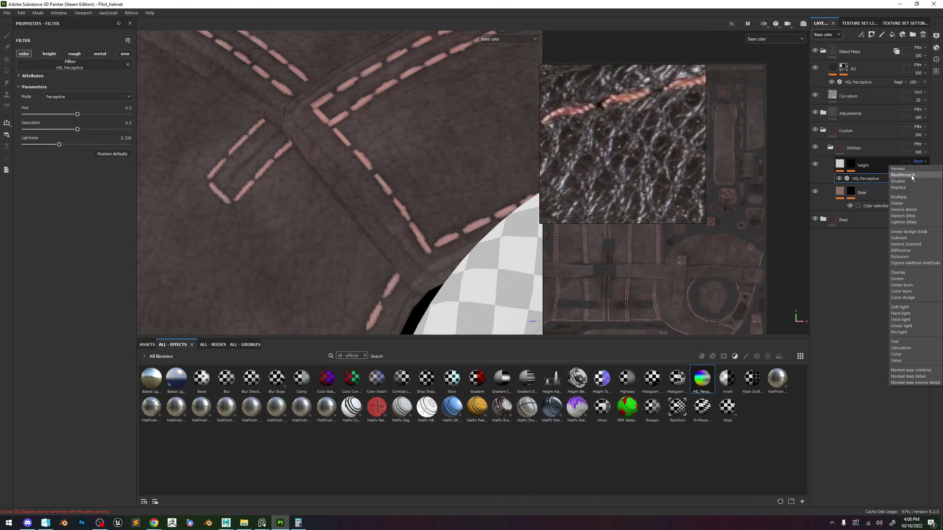
pyautogui.click(911, 176)
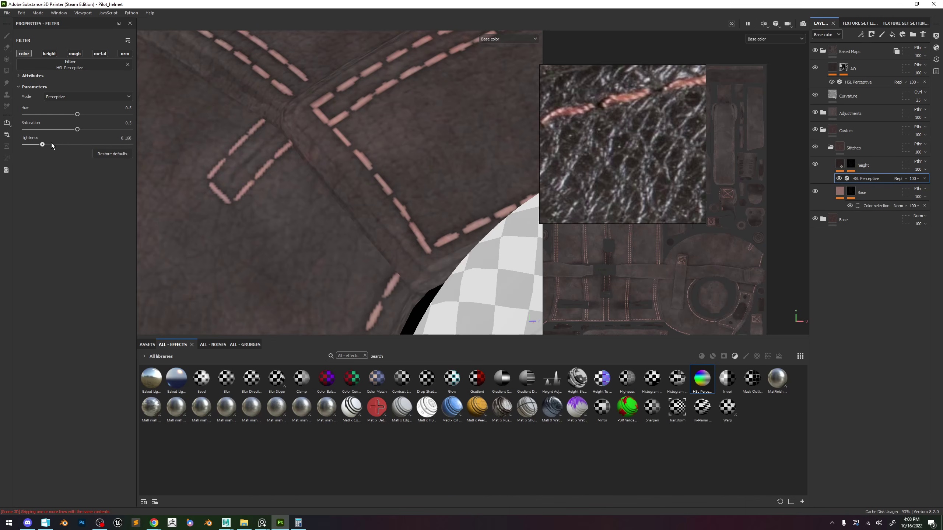
# Try stronger saturation and lightness changes on the HSL Perceptive filter and remove it from the height layer.
pyautogui.moveTo(51, 144); pyautogui.dragTo(17, 143)
pyautogui.moveTo(78, 129); pyautogui.dragTo(112, 131)
pyautogui.moveTo(25, 145); pyautogui.dragTo(91, 132)
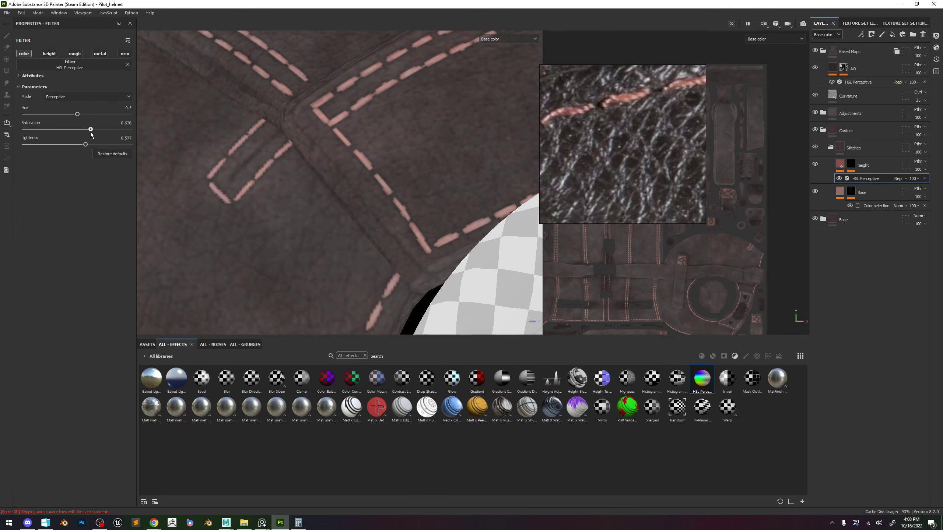
pyautogui.click(924, 179)
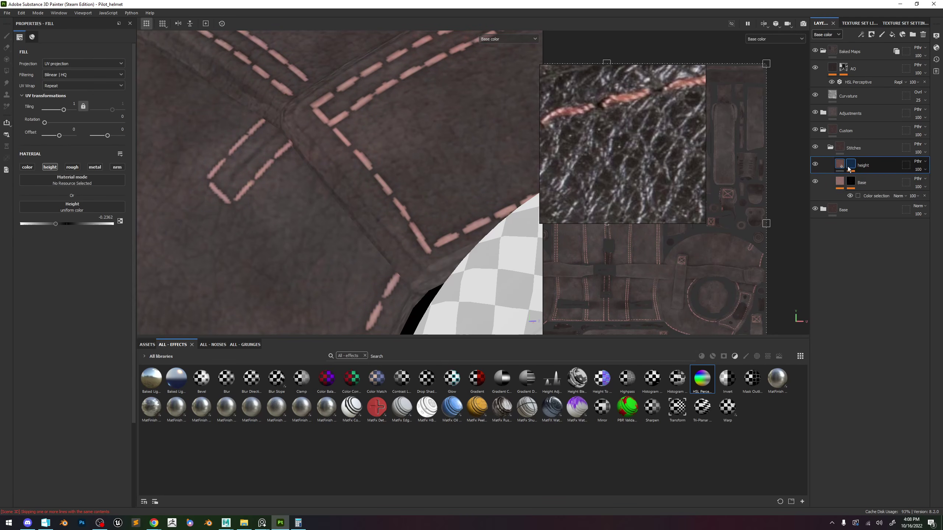
# Try a Levels adjustment on the height layer's base color, compare it on and off, and remove it.
pyautogui.click(861, 34)
pyautogui.click(880, 71)
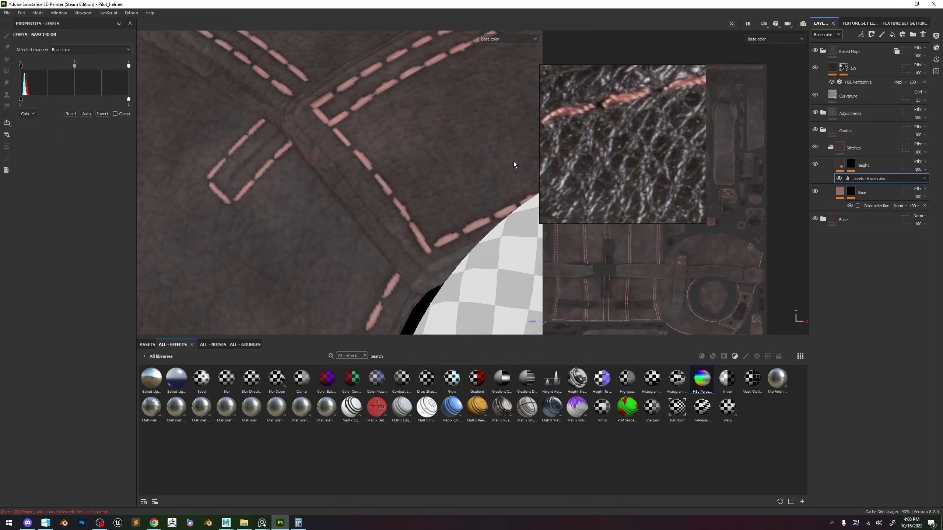
pyautogui.moveTo(76, 69); pyautogui.dragTo(114, 66)
pyautogui.moveTo(21, 67); pyautogui.dragTo(87, 68)
pyautogui.moveTo(118, 67); pyautogui.dragTo(127, 67)
pyautogui.moveTo(128, 99); pyautogui.dragTo(69, 99)
pyautogui.click(839, 179)
pyautogui.click(839, 179)
pyautogui.scroll(-4, 337, 143)
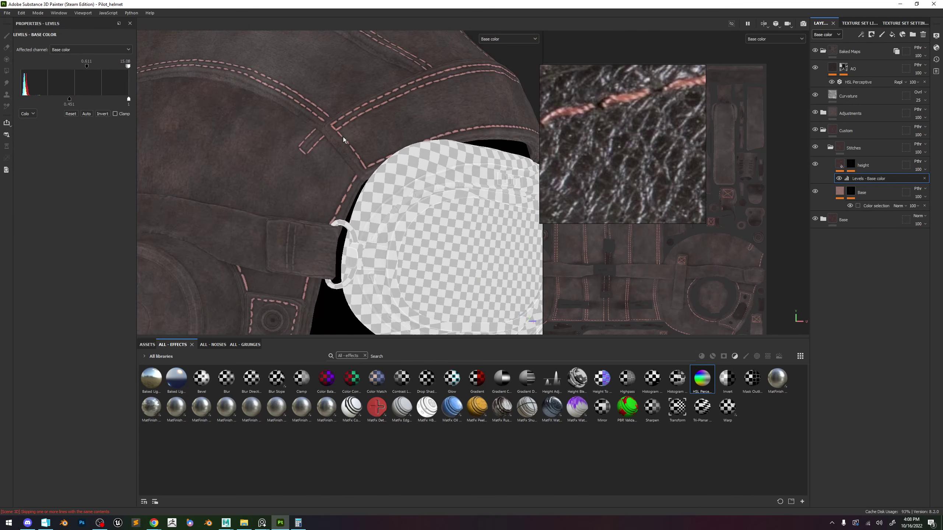
pyautogui.click(925, 179)
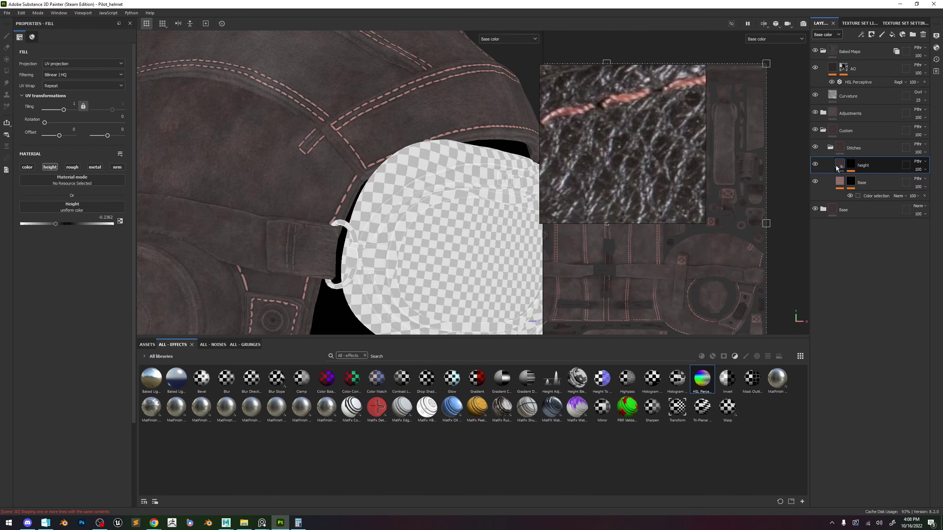
# Enable the color channel on the height layer's fill and set its base color to black (000000).
pyautogui.click(26, 167)
pyautogui.scroll(-3, 204, 155)
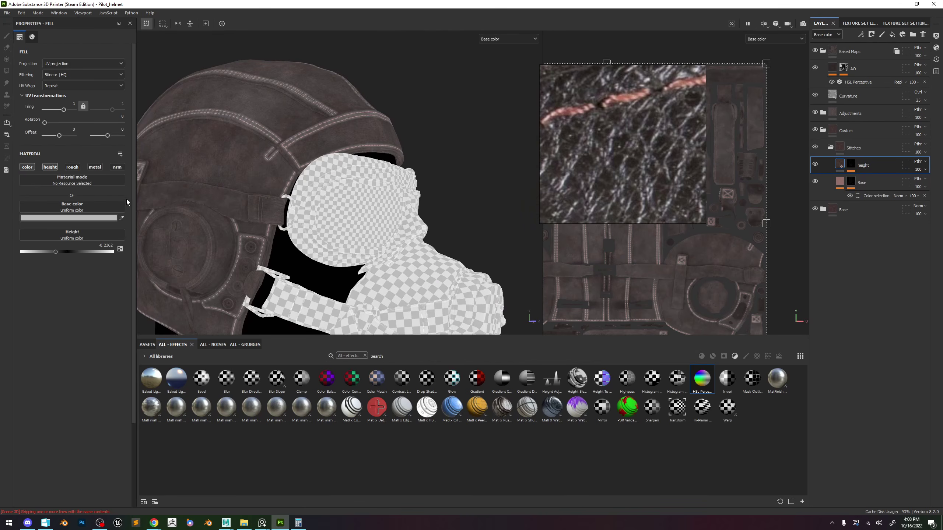
pyautogui.scroll(5, 283, 159)
pyautogui.click(42, 218)
pyautogui.click(73, 304)
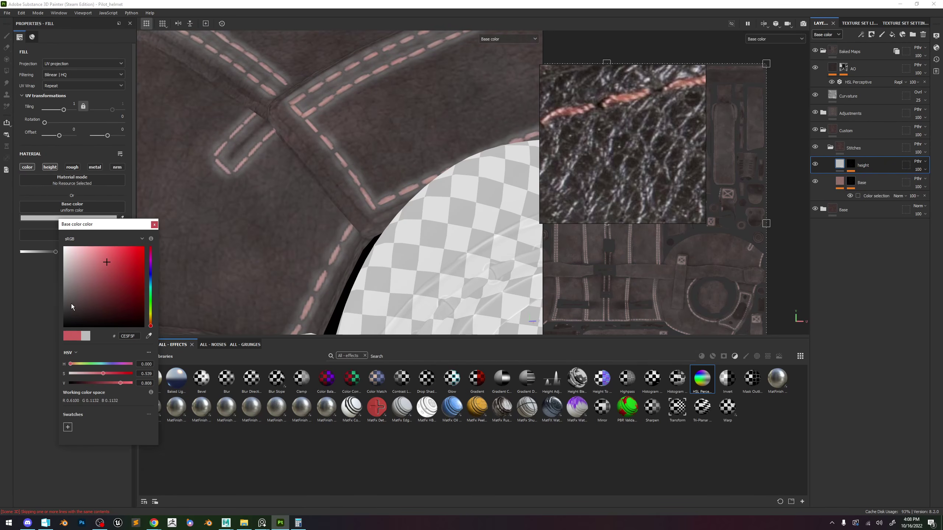
pyautogui.moveTo(68, 313); pyautogui.dragTo(51, 329)
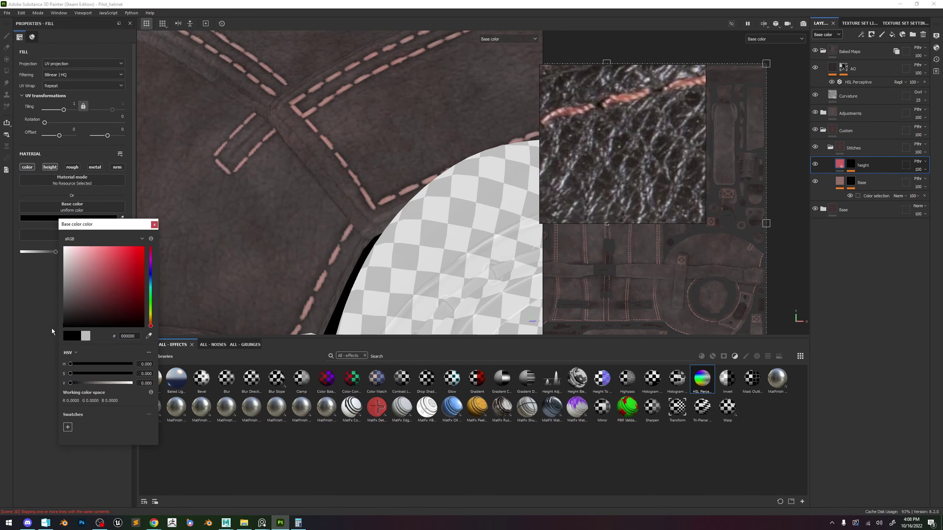
pyautogui.click(154, 225)
# Check the darkening around the stitches in material view and set the height layer's Base color opacity to 70.
pyautogui.scroll(2, 357, 208)
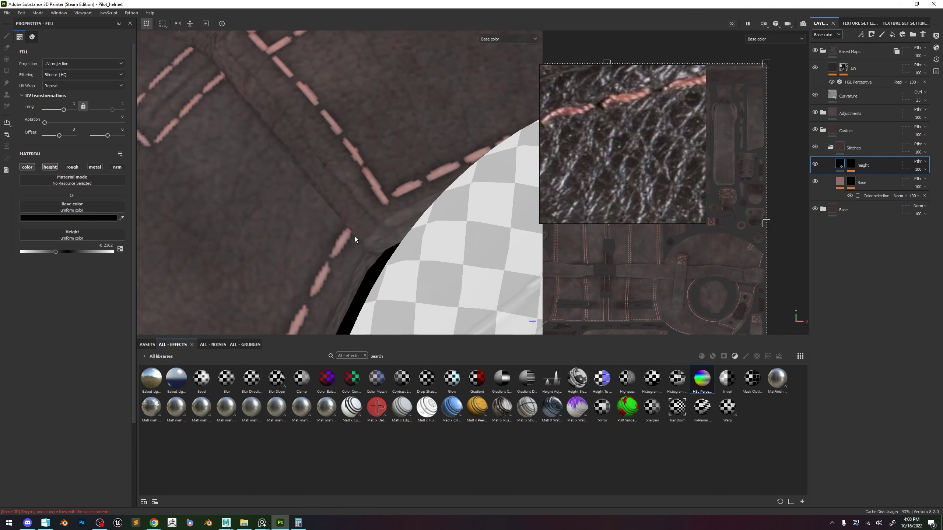
pyautogui.scroll(3, 355, 237)
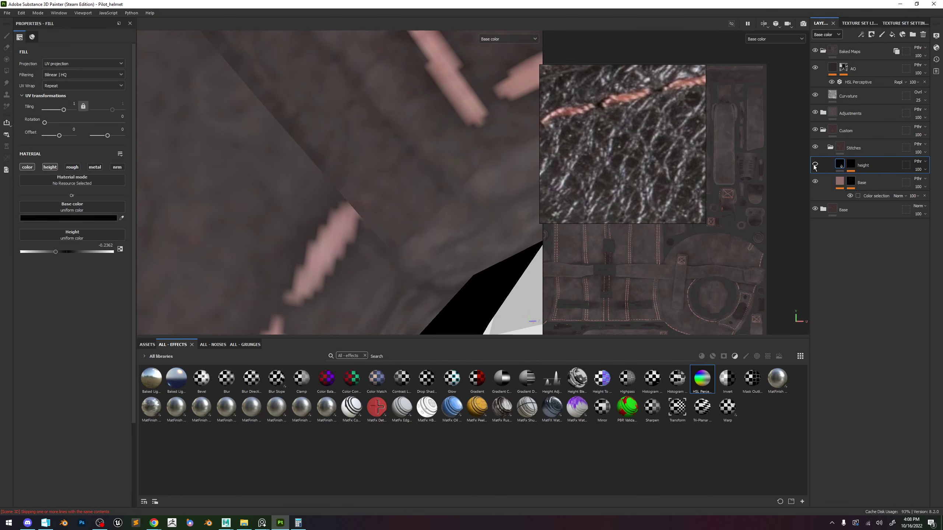
pyautogui.scroll(-4, 365, 139)
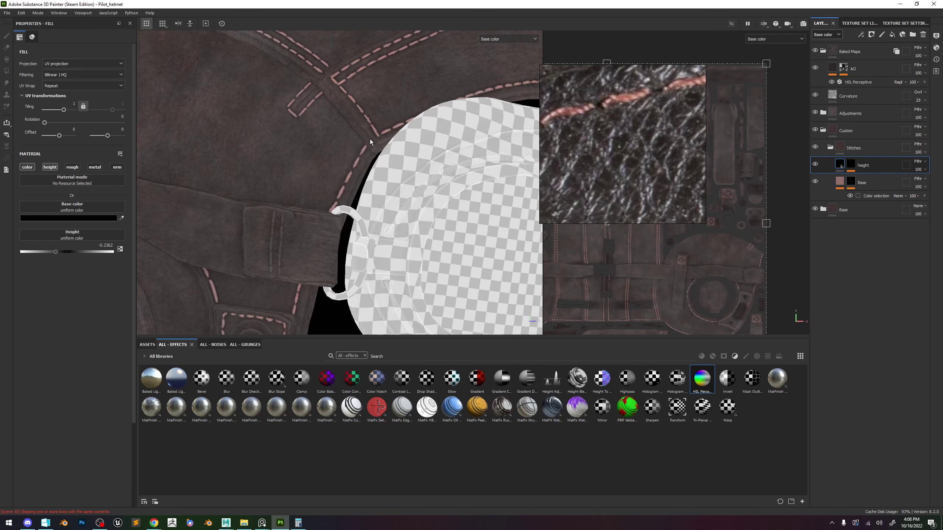
pyautogui.scroll(-3, 371, 141)
pyautogui.press('m')
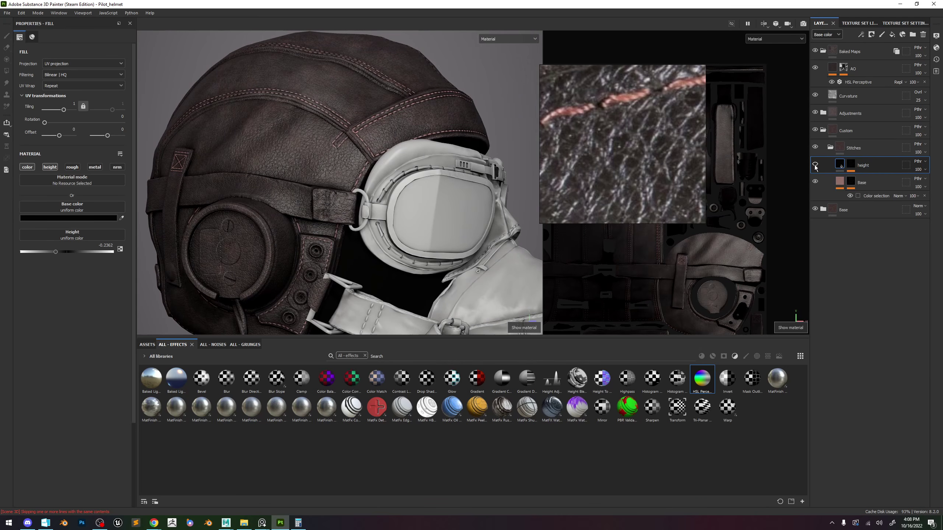
pyautogui.press('f')
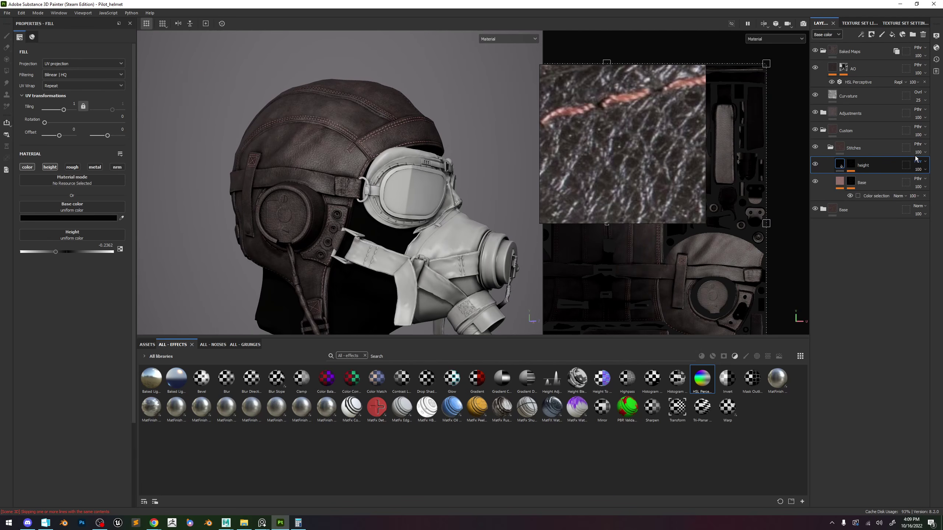
pyautogui.click(919, 170)
pyautogui.click(927, 183)
pyautogui.moveTo(938, 195); pyautogui.dragTo(786, 189)
pyautogui.moveTo(908, 183); pyautogui.dragTo(930, 191)
pyautogui.keyDown('alt'); pyautogui.moveTo(431, 142); pyautogui.dragTo(482, 148, button='right'); pyautogui.keyUp('alt')
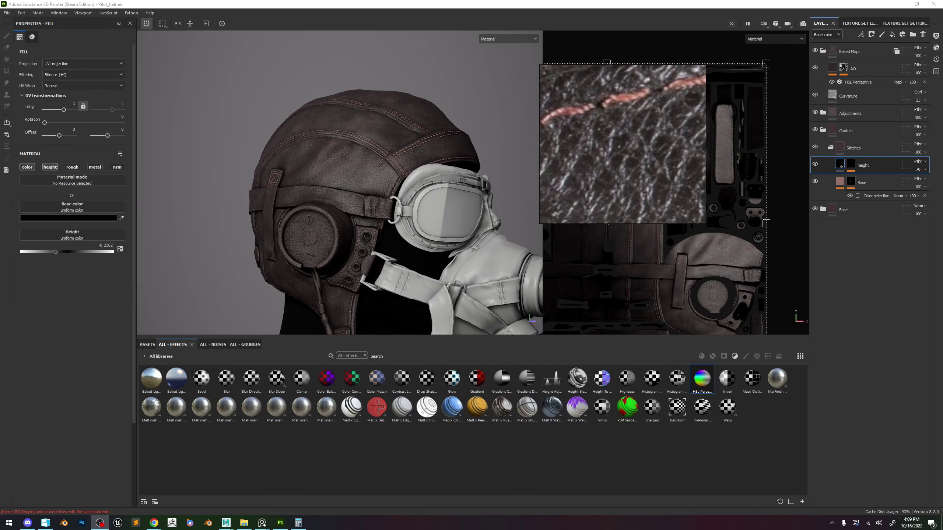
# Group the Adjustments, Custom and Base folders into one folder named Leather.
pyautogui.click(823, 130)
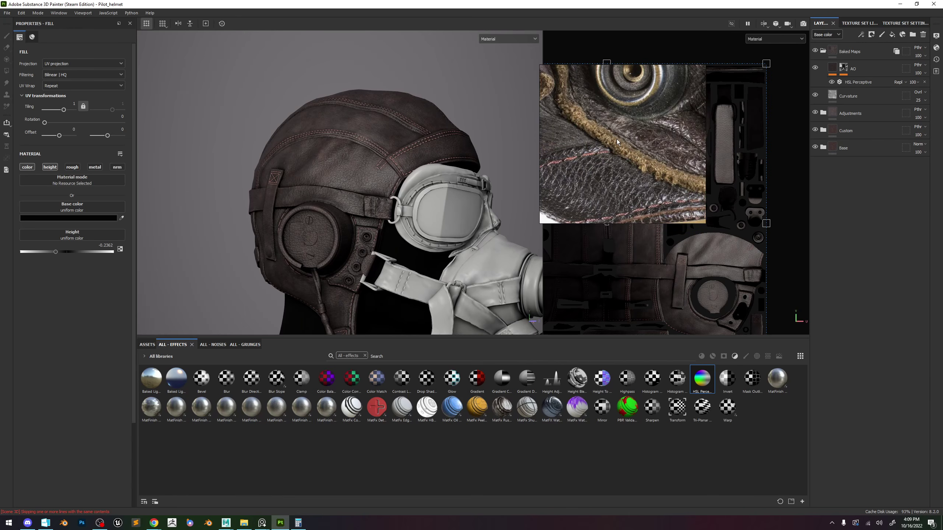
pyautogui.moveTo(611, 145); pyautogui.dragTo(171, 132)
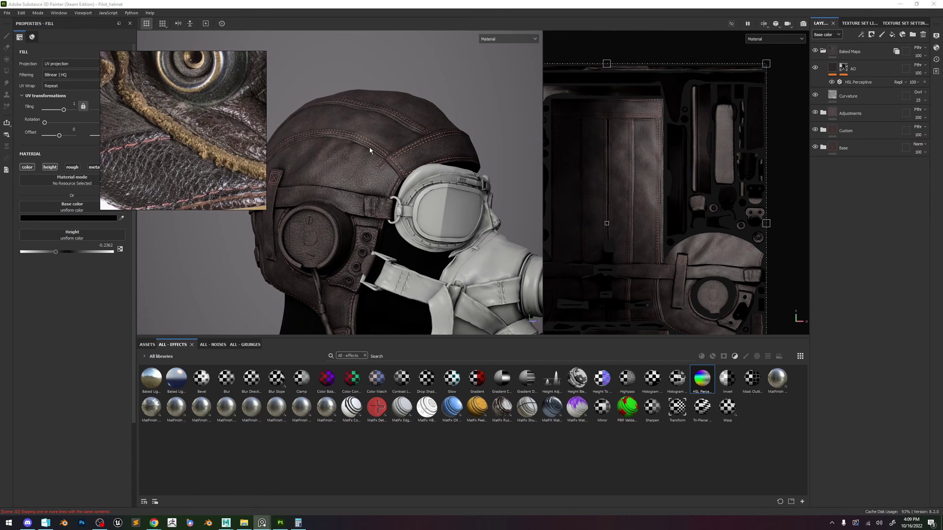
pyautogui.click(850, 113)
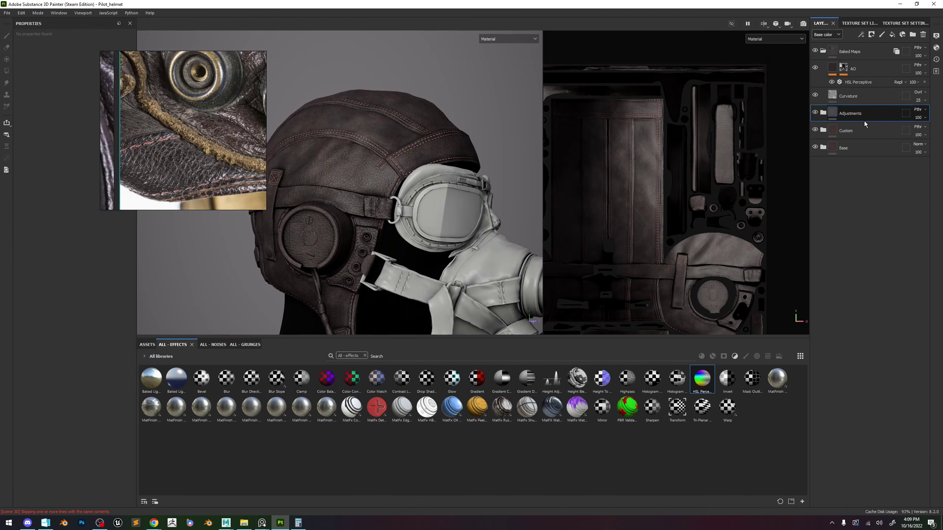
pyautogui.keyDown('alt'); pyautogui.moveTo(456, 143); pyautogui.dragTo(490, 145); pyautogui.keyUp('alt')
pyautogui.keyDown('shift'); pyautogui.click(854, 148); pyautogui.keyUp('shift')
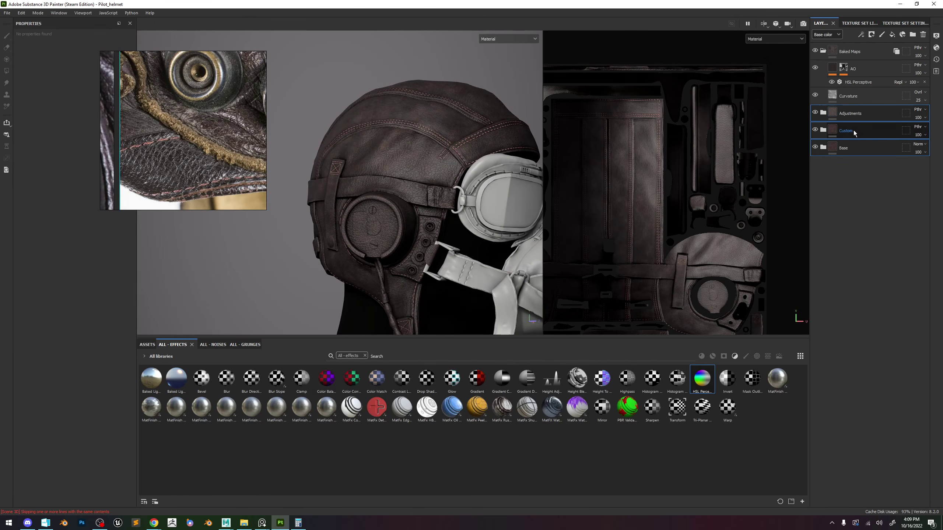
pyautogui.hotkey('ctrl', 'g')
pyautogui.scroll(3, 481, 150)
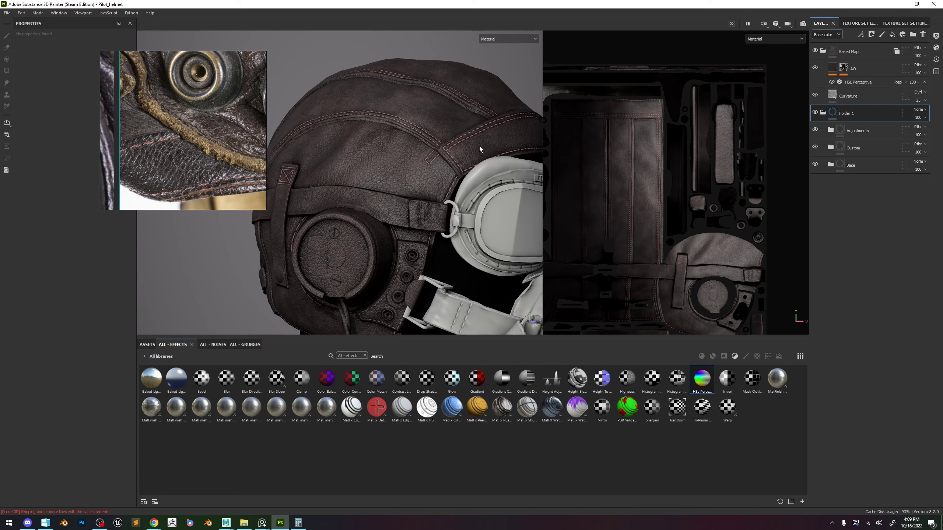
pyautogui.doubleClick(843, 113)
pyautogui.write('Lea')
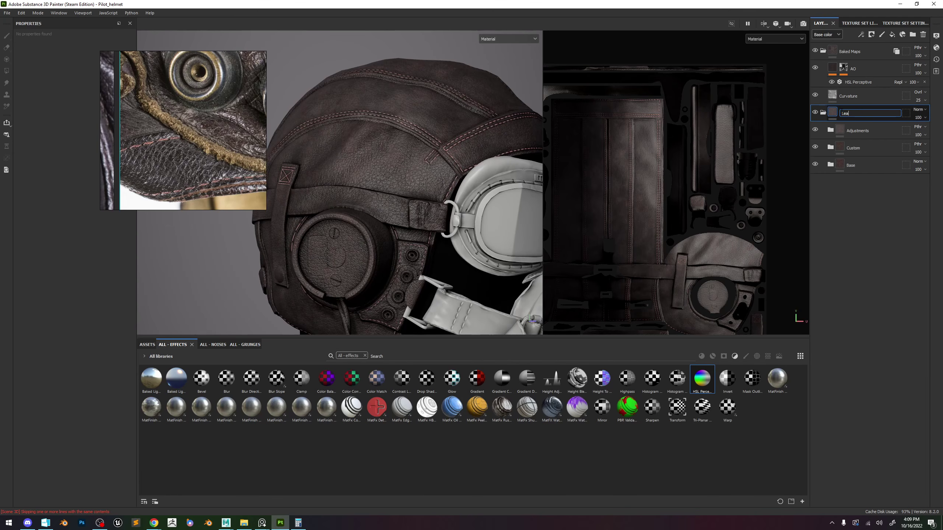
pyautogui.write('ther')
pyautogui.press('Return')
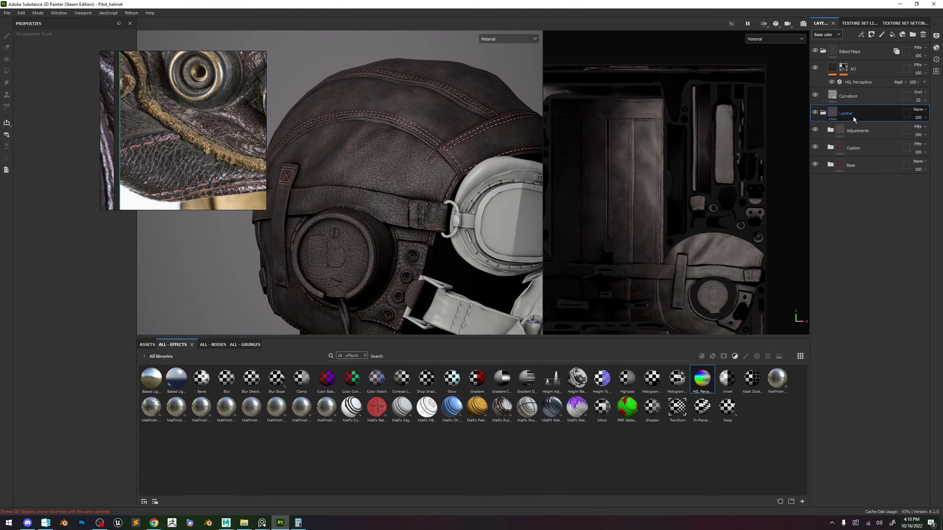
# Duplicate the Leather folder as Under Leather and move the copy below the original.
pyautogui.hotkey('ctrl', 'd')
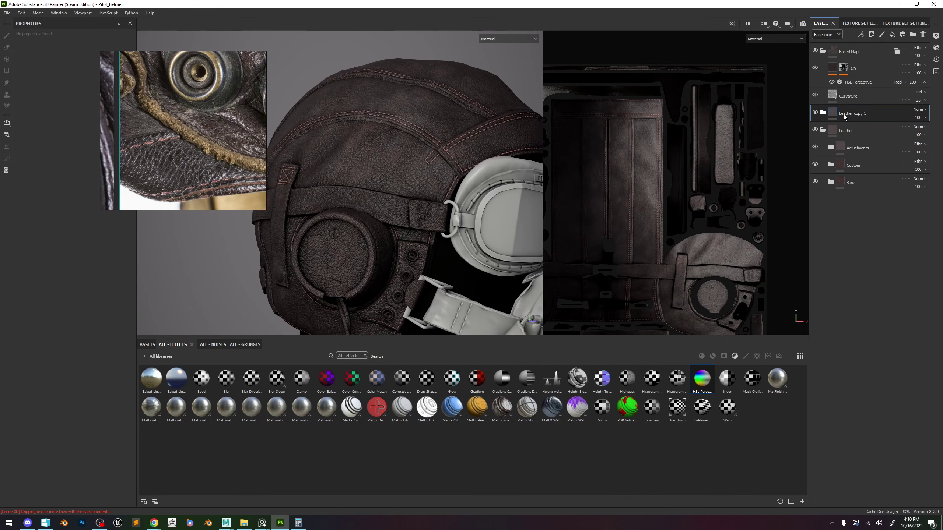
pyautogui.doubleClick(861, 114)
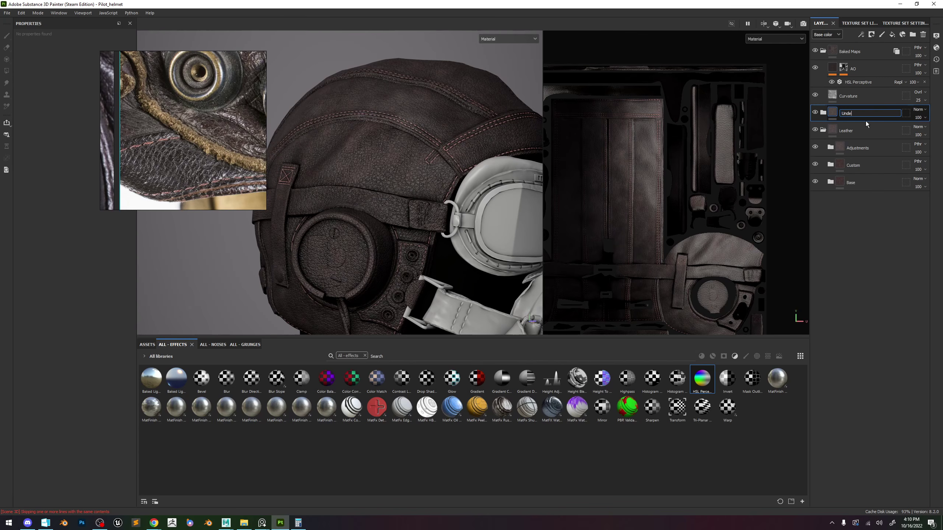
pyautogui.write('Under Leather')
pyautogui.press('Return')
pyautogui.click(823, 132)
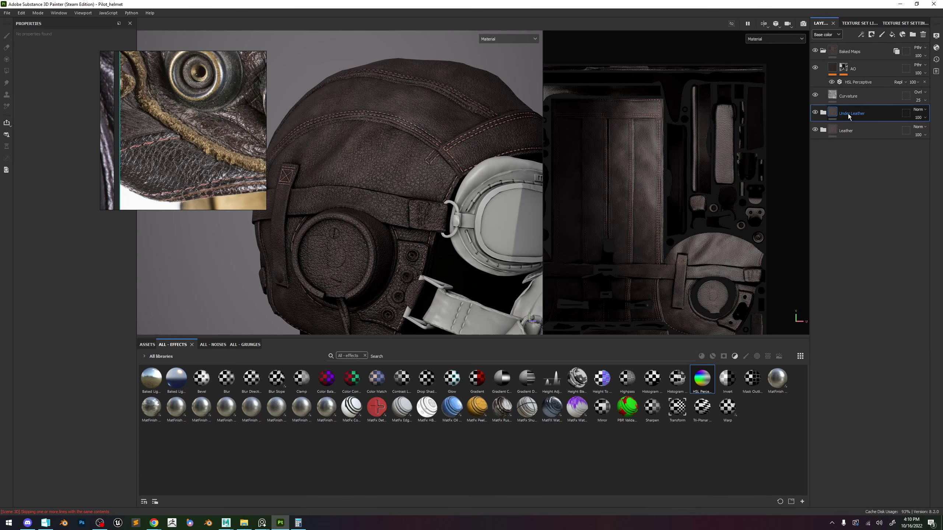
pyautogui.moveTo(849, 115); pyautogui.dragTo(854, 144)
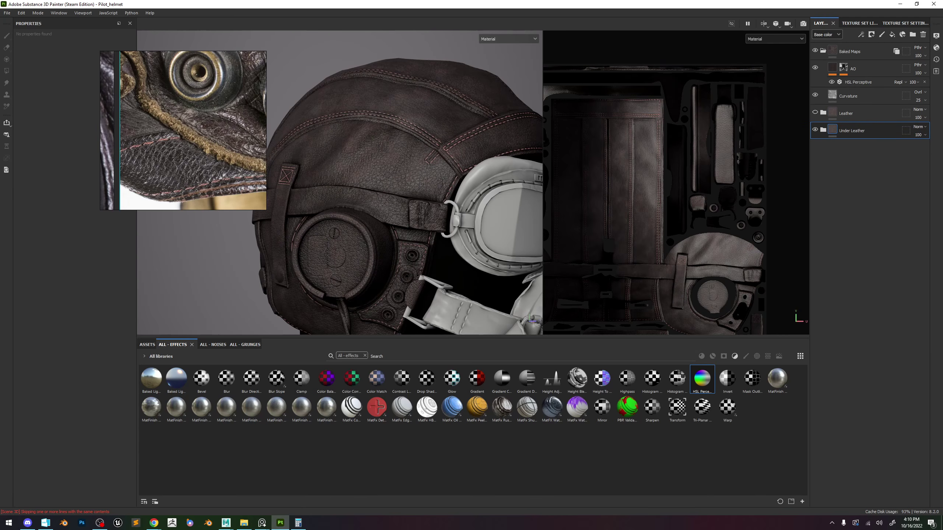
# Give Under Leather's Base_Values layer a roughness of 0.9488 and a tan base color sampled from the reference photo's suede trim.
pyautogui.click(823, 130)
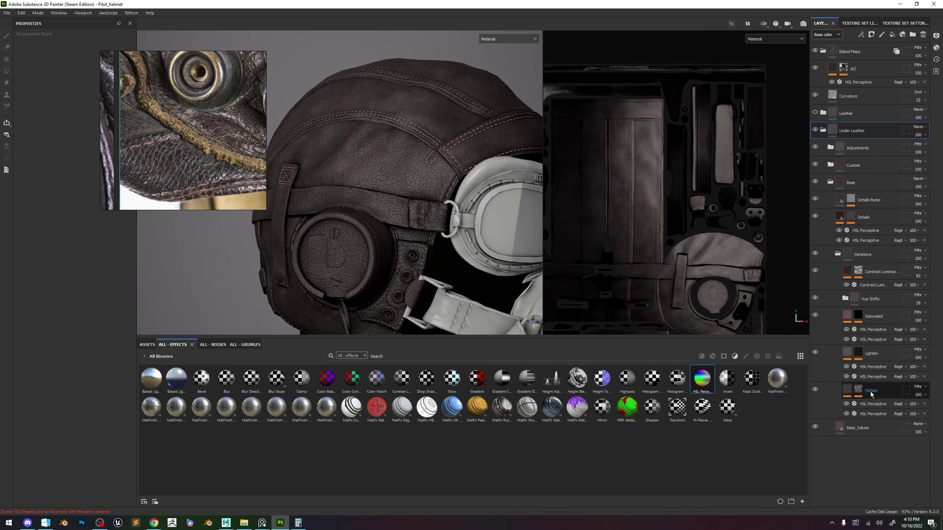
pyautogui.click(858, 428)
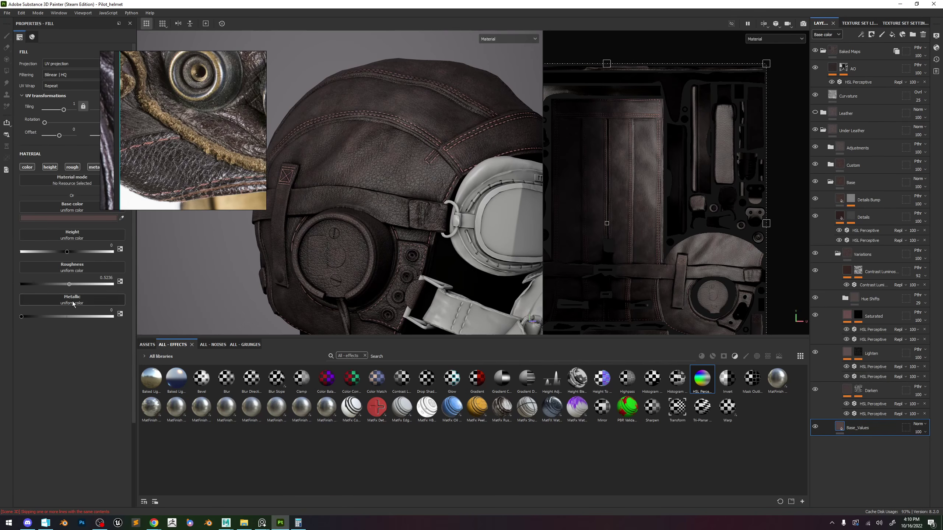
pyautogui.moveTo(75, 287); pyautogui.dragTo(110, 288)
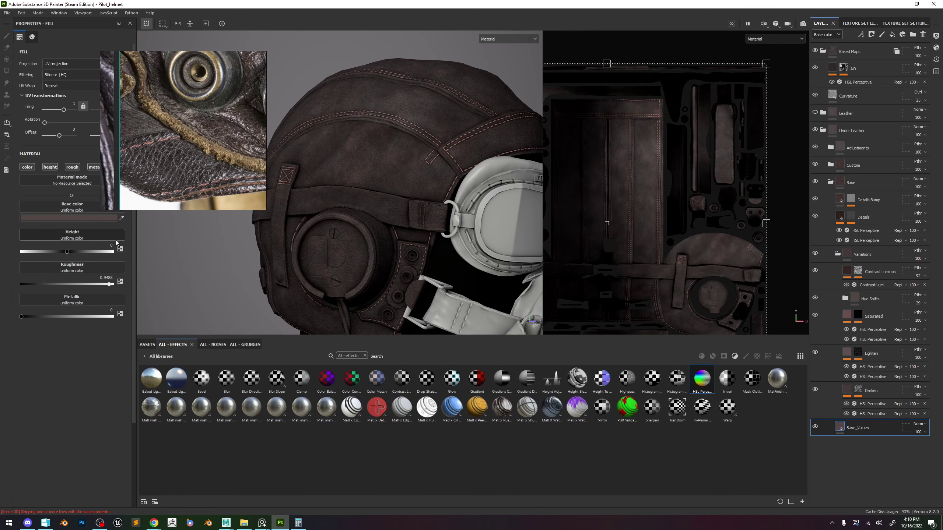
pyautogui.click(122, 219)
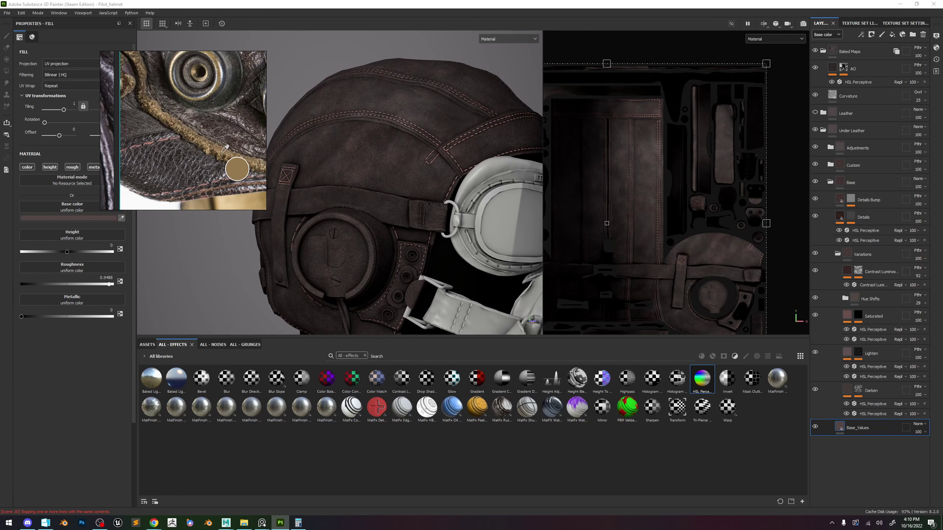
pyautogui.click(225, 148)
# Set the Clouds 1 fill in the Darken layer's mask to tiling 20.01 and balance 0.22.
pyautogui.scroll(5, 396, 126)
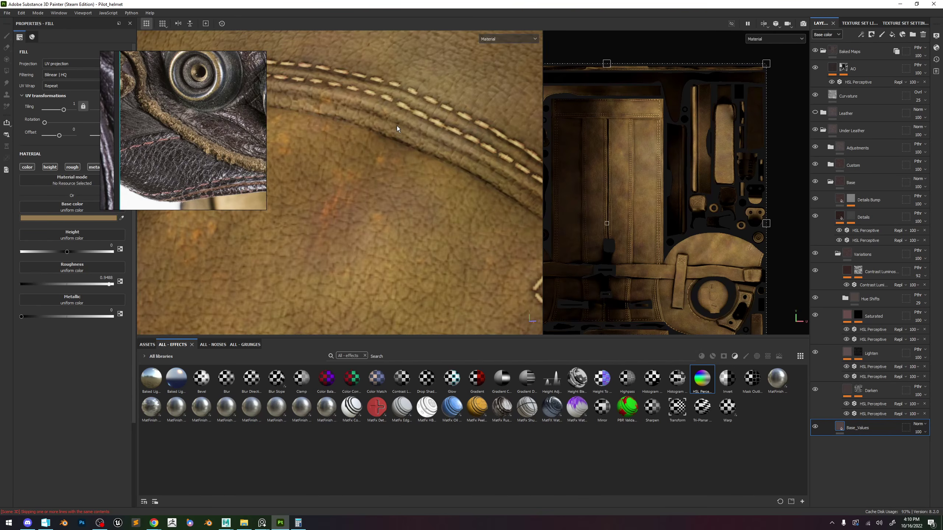
pyautogui.scroll(-2, 383, 129)
pyautogui.scroll(-2, 384, 128)
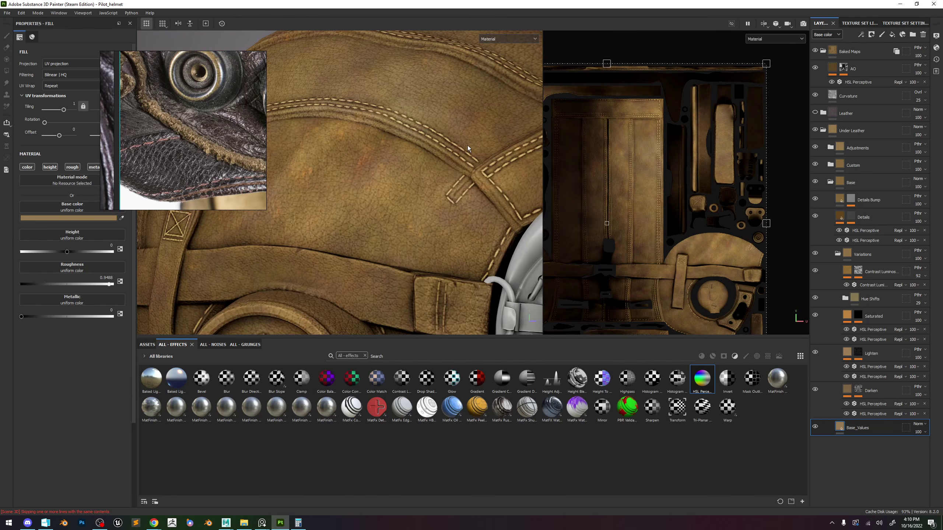
pyautogui.keyDown('alt'); pyautogui.click(859, 389); pyautogui.keyUp('alt')
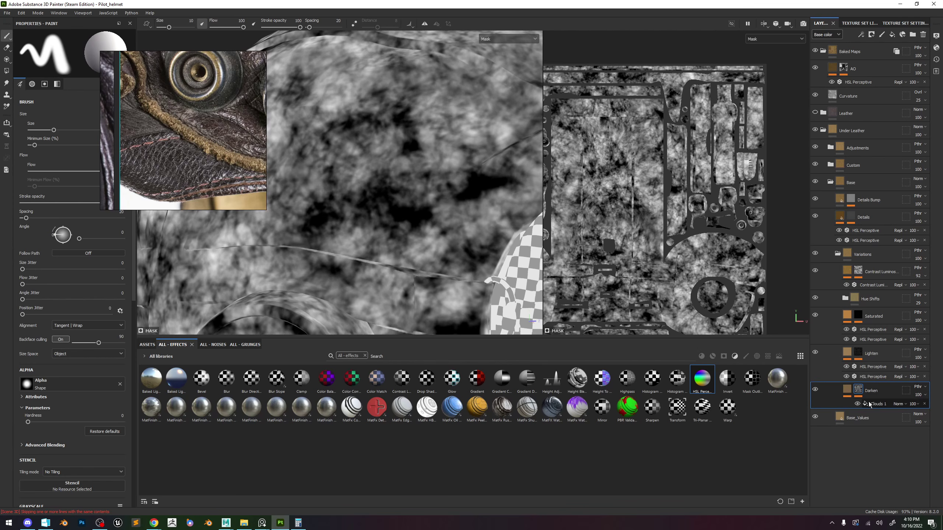
pyautogui.moveTo(61, 134); pyautogui.dragTo(68, 134)
pyautogui.moveTo(58, 248); pyautogui.dragTo(49, 248)
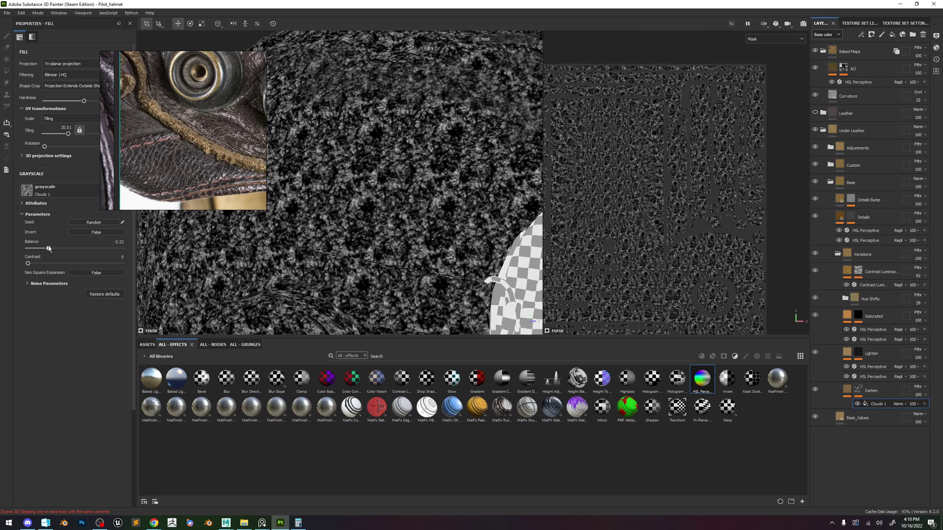
# Display the Lighten layer's mask and increase the tiling of its Clouds 3 fill for a finer pattern.
pyautogui.click(858, 353)
pyautogui.keyDown('alt'); pyautogui.click(858, 353); pyautogui.keyUp('alt')
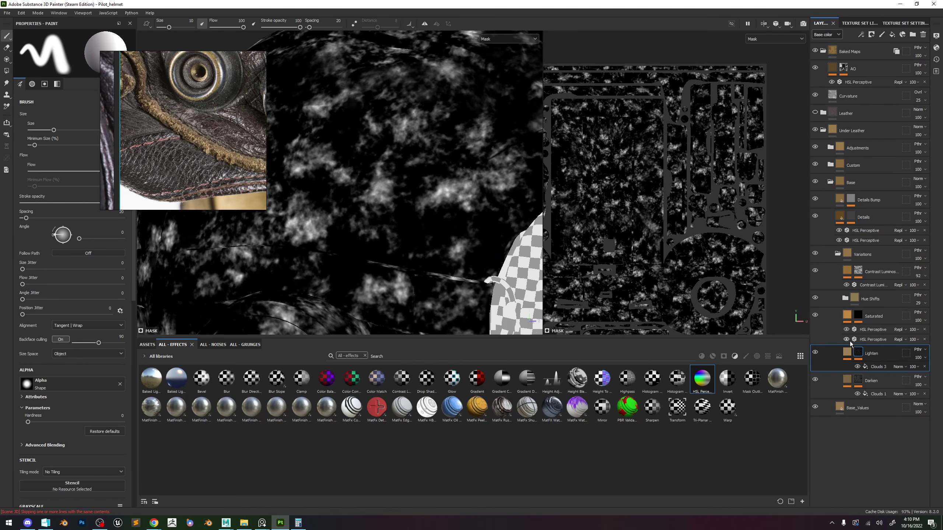
pyautogui.click(879, 367)
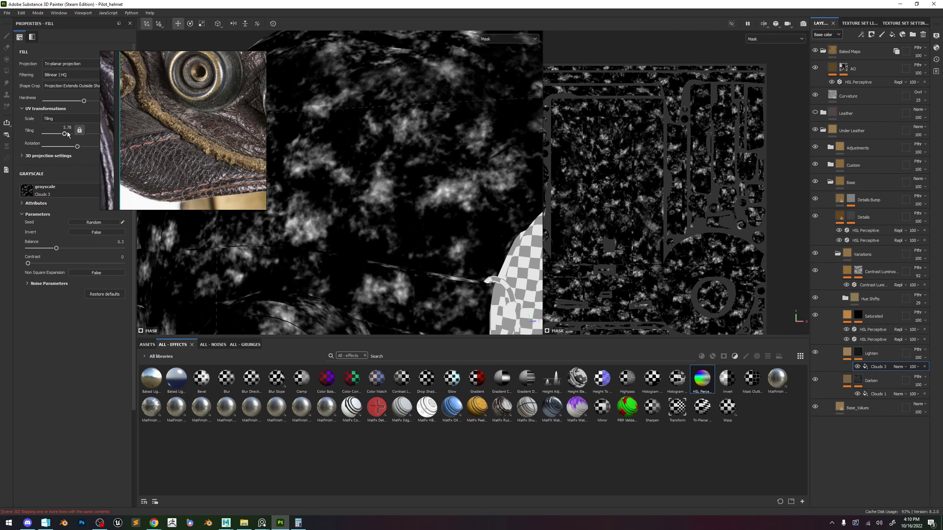
pyautogui.moveTo(67, 134); pyautogui.dragTo(71, 134)
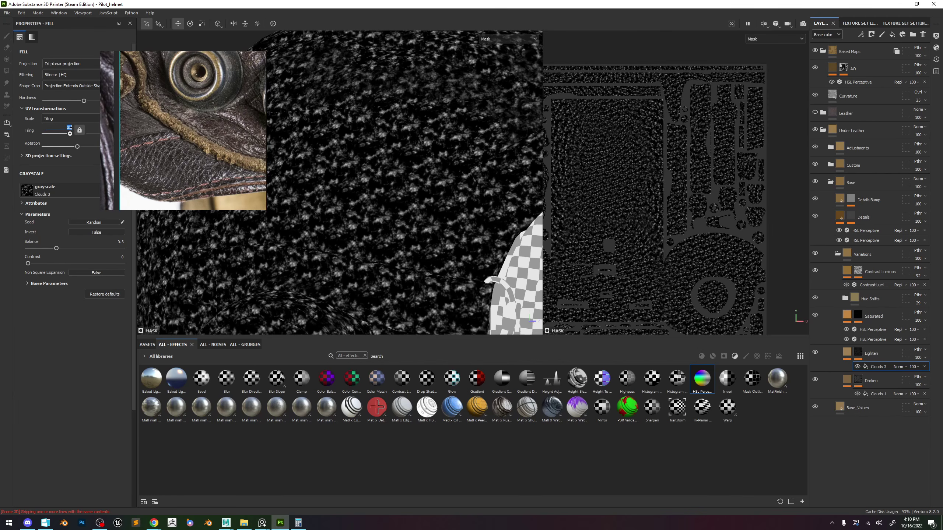
pyautogui.moveTo(69, 128); pyautogui.dragTo(70, 130)
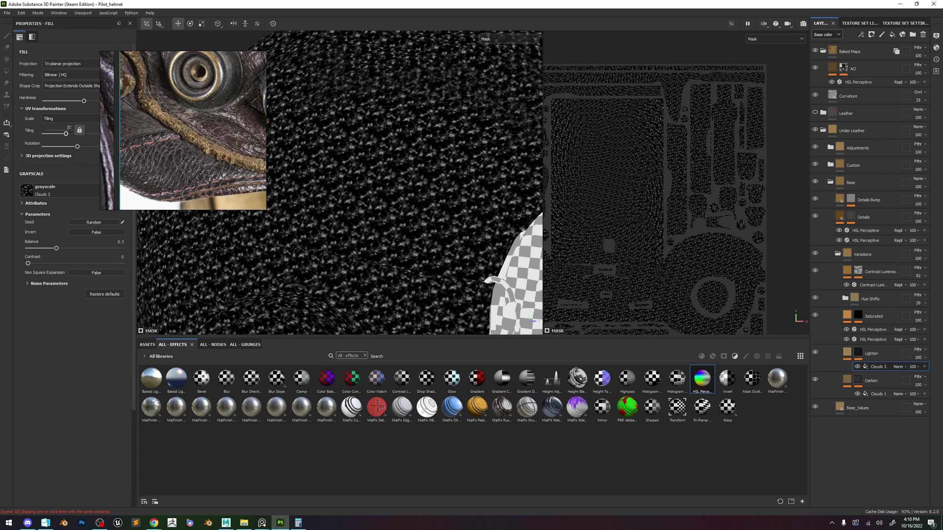
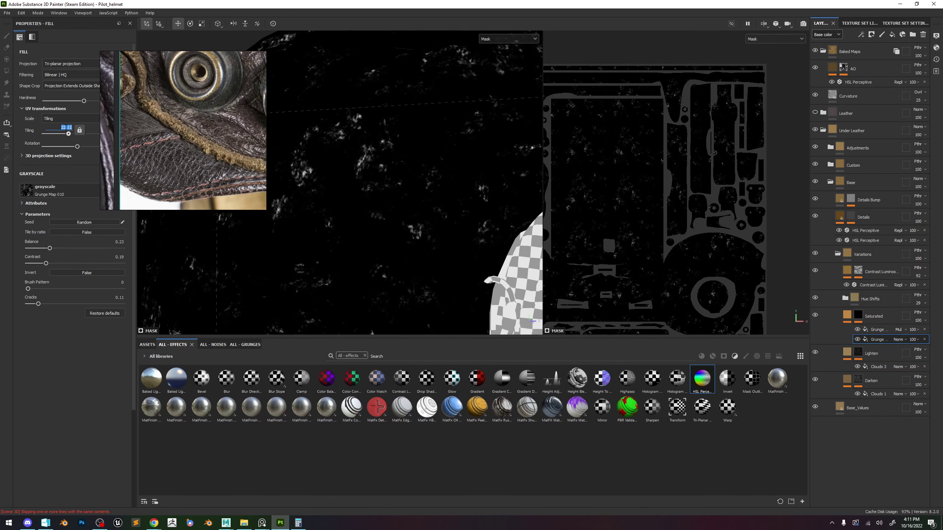
# Set the Grunge Map 010 fill in the Saturated layer's mask to tiling 47.04 and balance 0.63.
pyautogui.write('60')
pyautogui.press('Return')
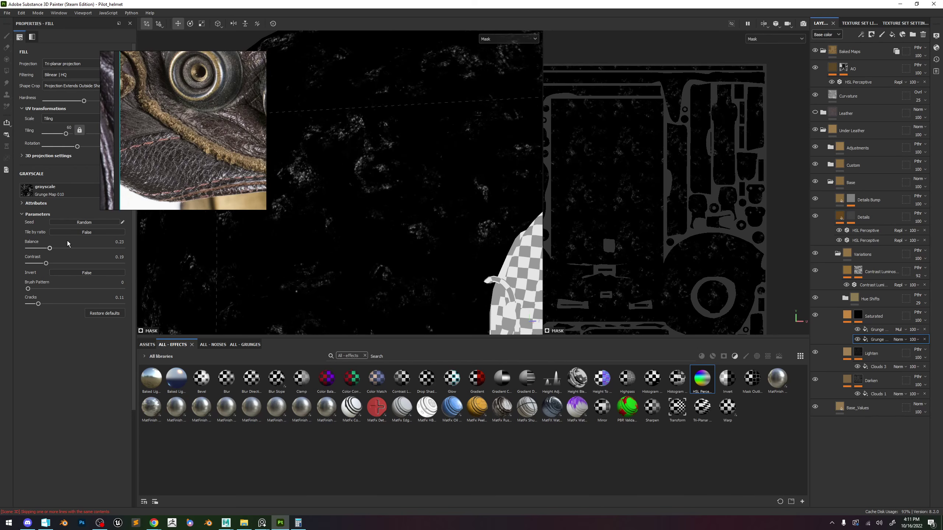
pyautogui.moveTo(50, 249); pyautogui.dragTo(87, 248)
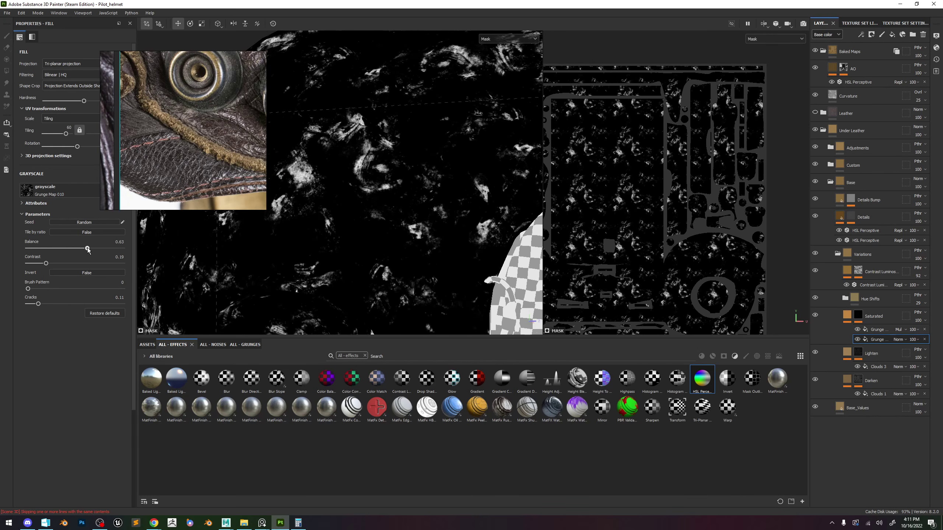
pyautogui.moveTo(66, 134); pyautogui.dragTo(64, 137)
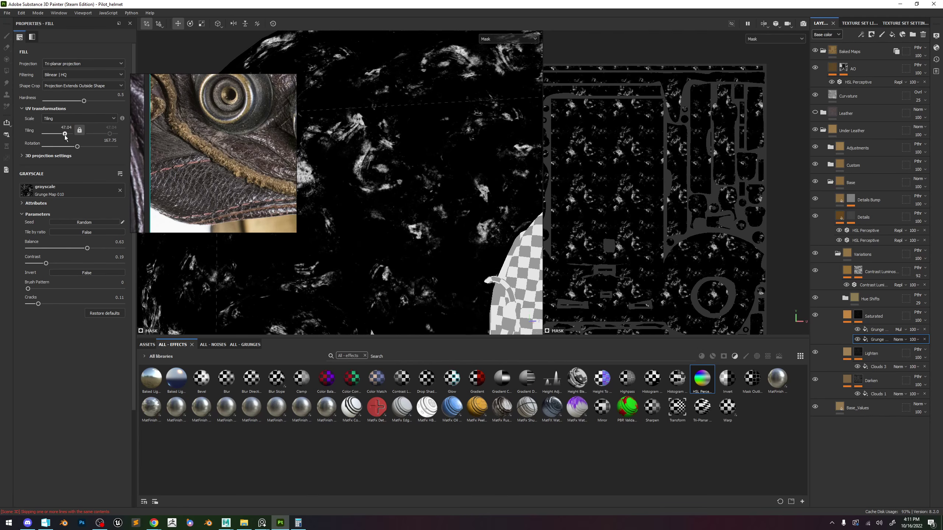
# Delete the multiplied Grunge Map 007 fill from the Saturated mask and lower the Grunge Map 010 fill's balance to 0.13.
pyautogui.click(860, 331)
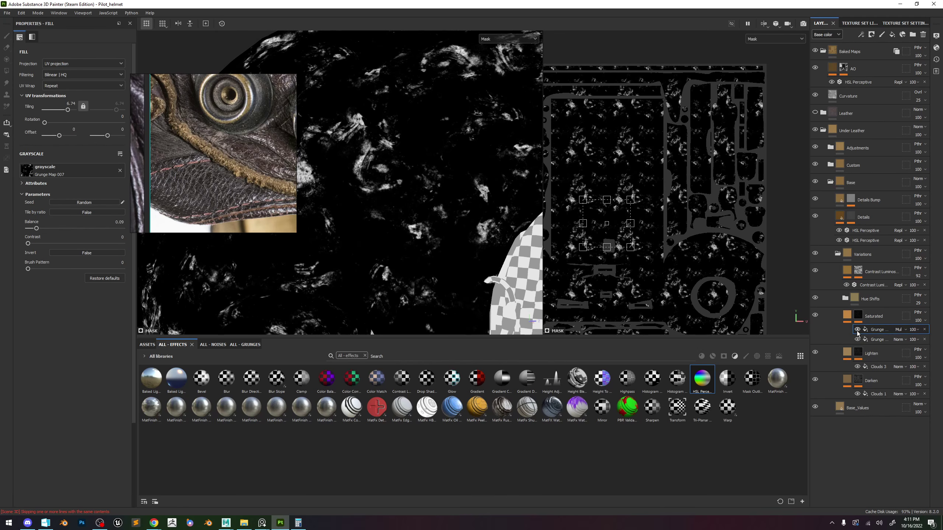
pyautogui.click(877, 340)
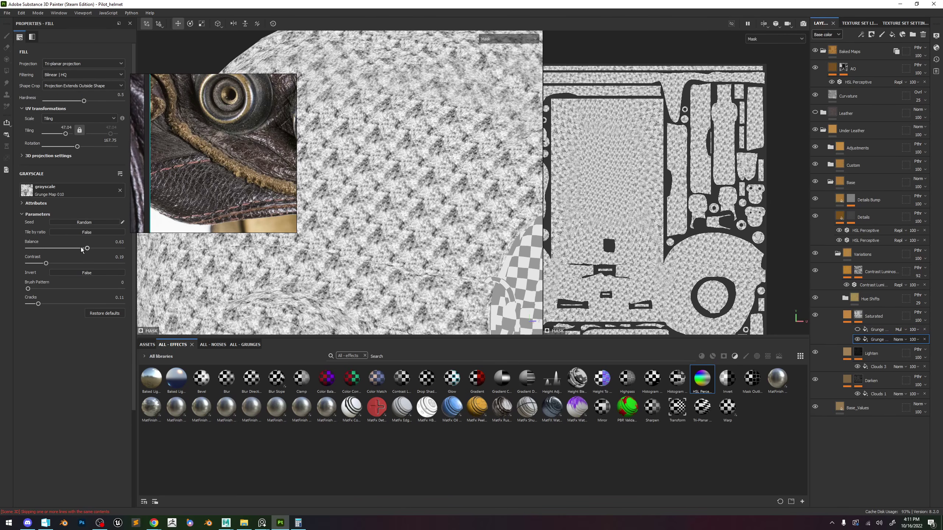
pyautogui.moveTo(82, 250); pyautogui.dragTo(40, 249)
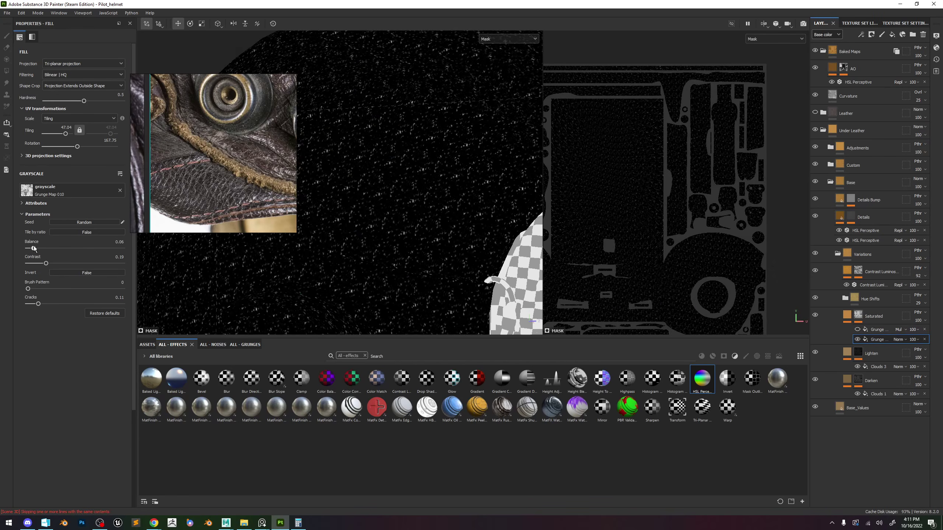
pyautogui.click(926, 329)
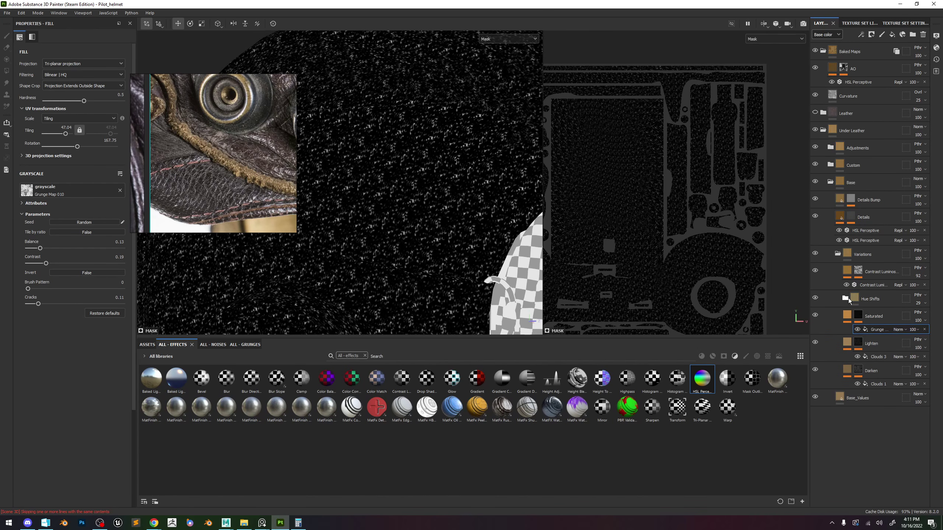
# Expand the Hue Shifts folder and, judging by the base color view, set the Grunge Map 010 fill's balance to 0.18.
pyautogui.click(847, 298)
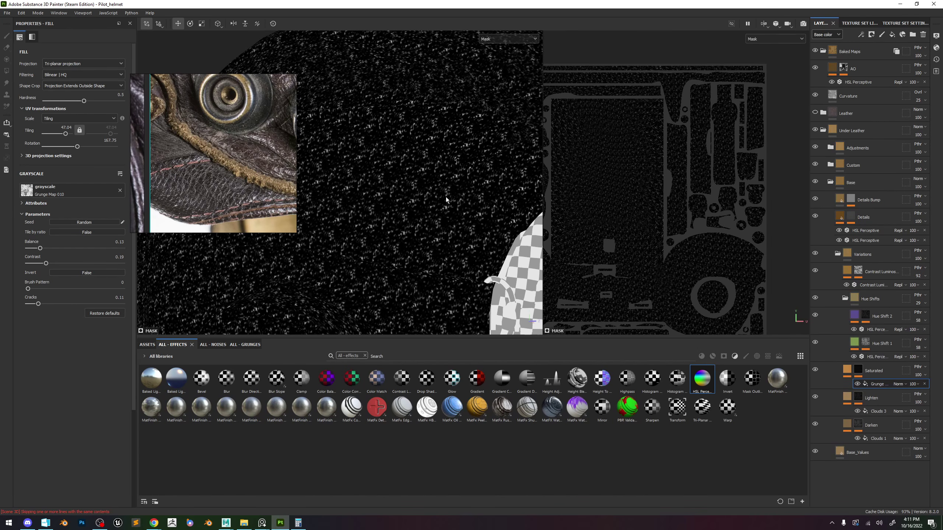
pyautogui.press('m')
pyautogui.scroll(5, 438, 175)
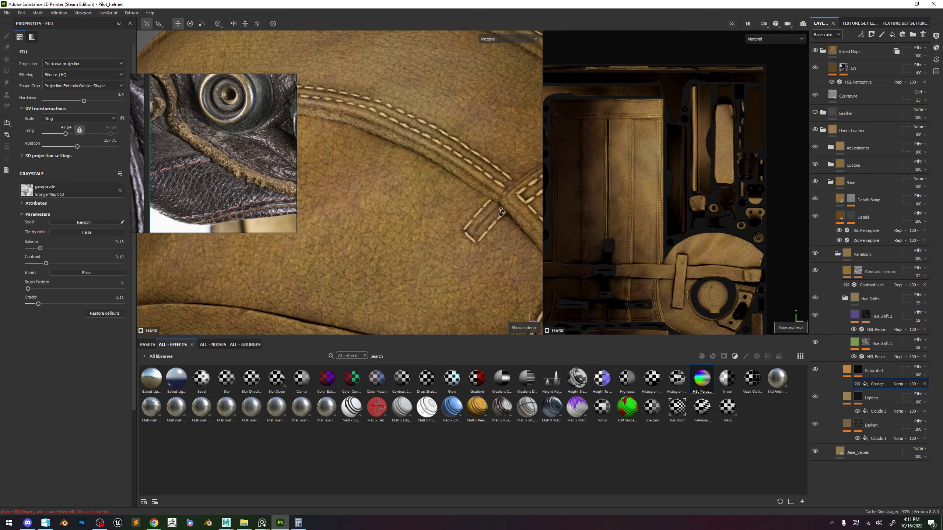
pyautogui.press('c')
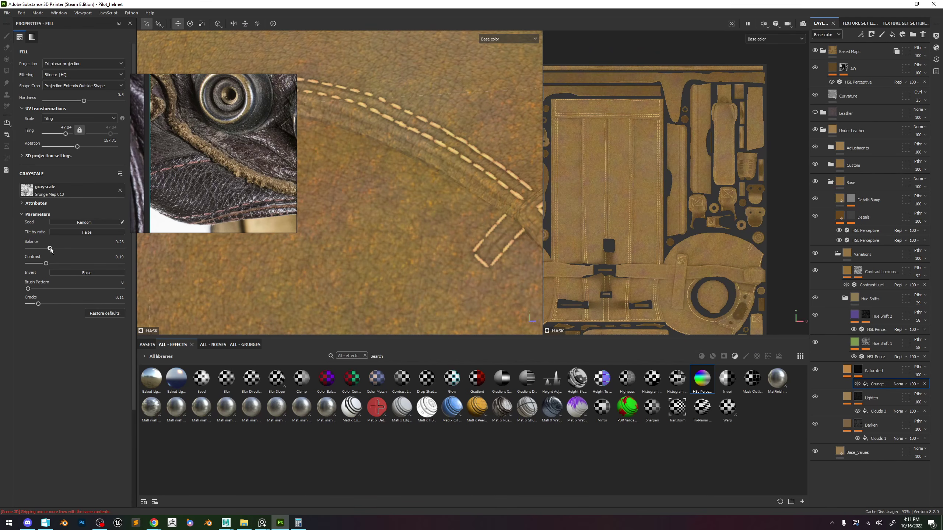
pyautogui.moveTo(43, 249); pyautogui.dragTo(51, 250)
pyautogui.scroll(-7, 334, 183)
pyautogui.scroll(4, 349, 170)
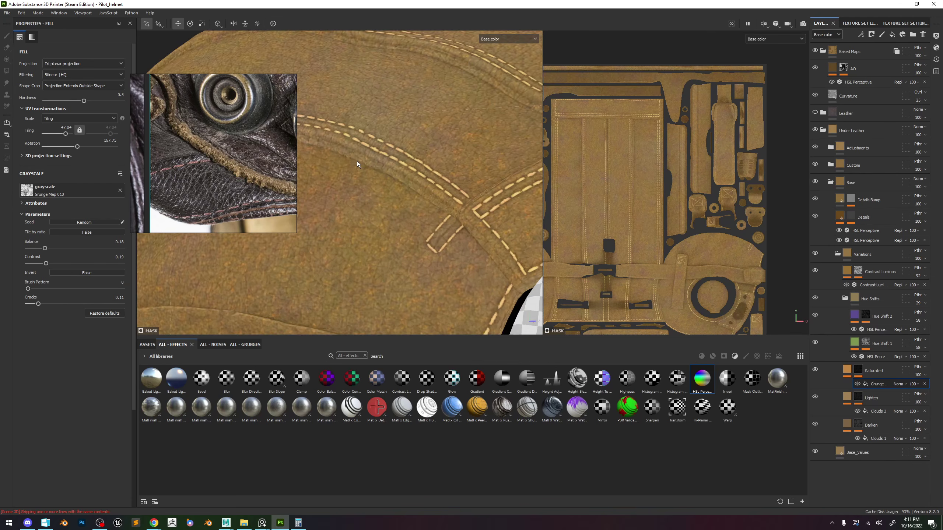
pyautogui.scroll(3, 357, 161)
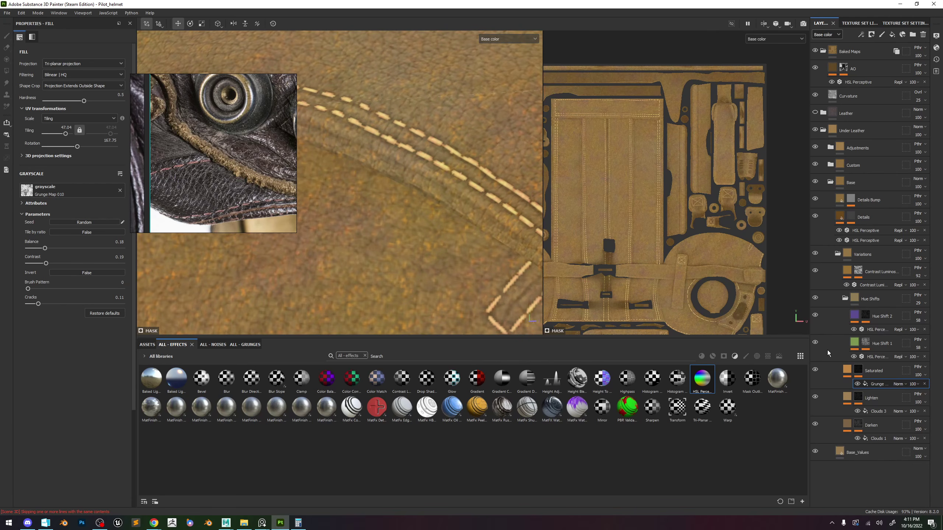
# Display the Saturated layer's mask and replace its Grunge Map 010 texture with Perlin Noise.
pyautogui.click(849, 369)
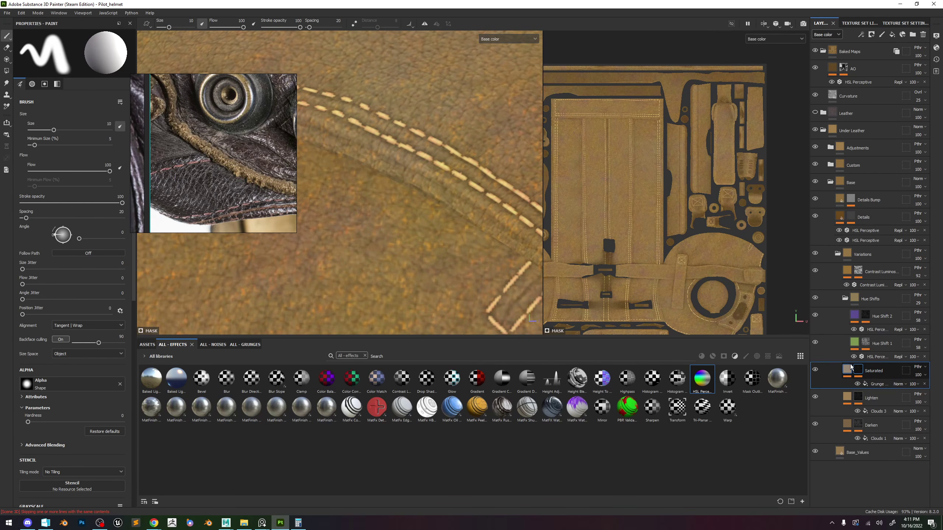
pyautogui.keyDown('alt'); pyautogui.click(858, 370); pyautogui.keyUp('alt')
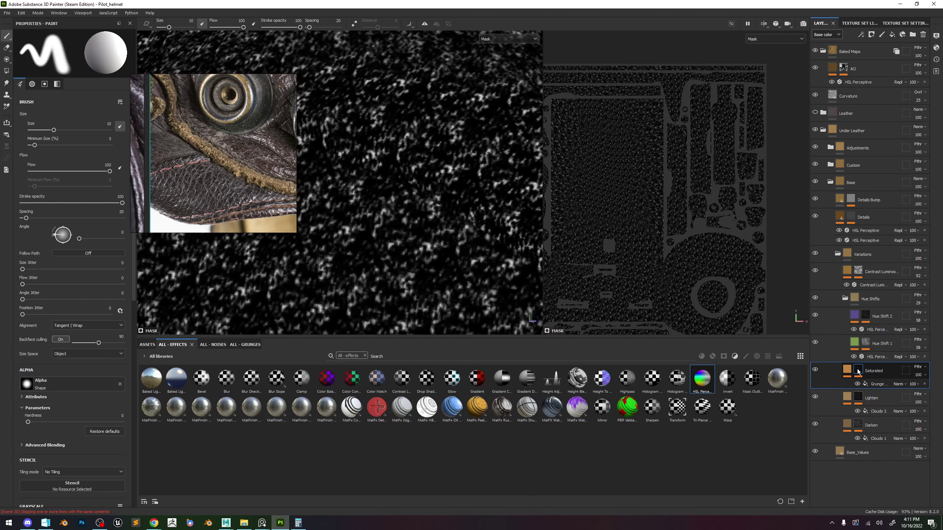
pyautogui.click(877, 384)
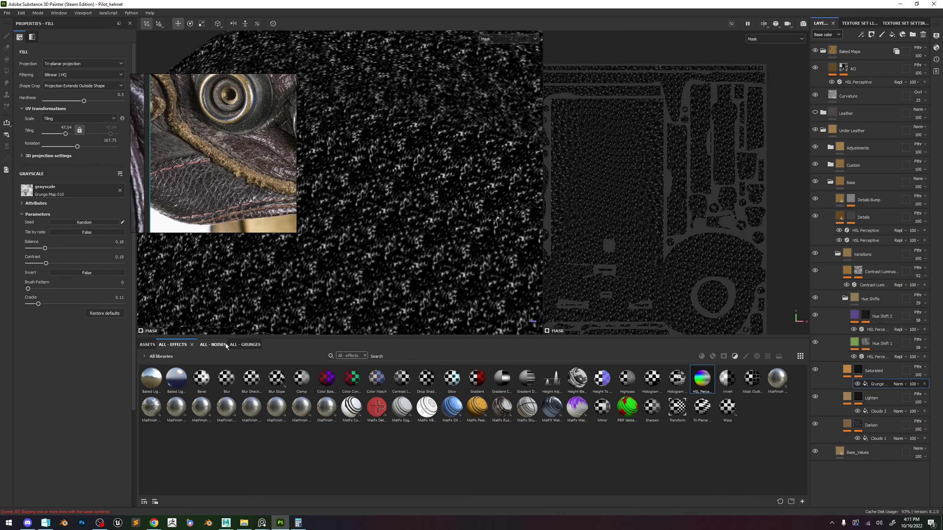
pyautogui.click(213, 345)
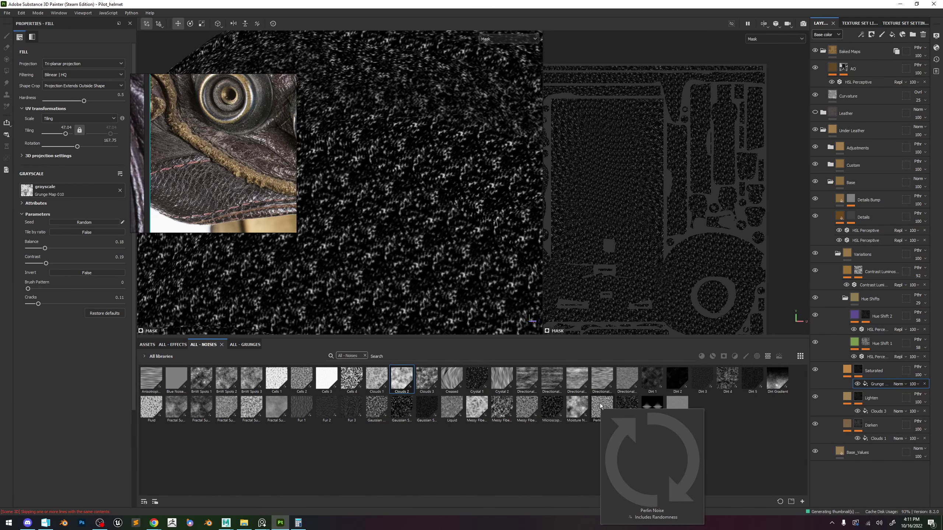
pyautogui.moveTo(601, 406); pyautogui.dragTo(74, 190)
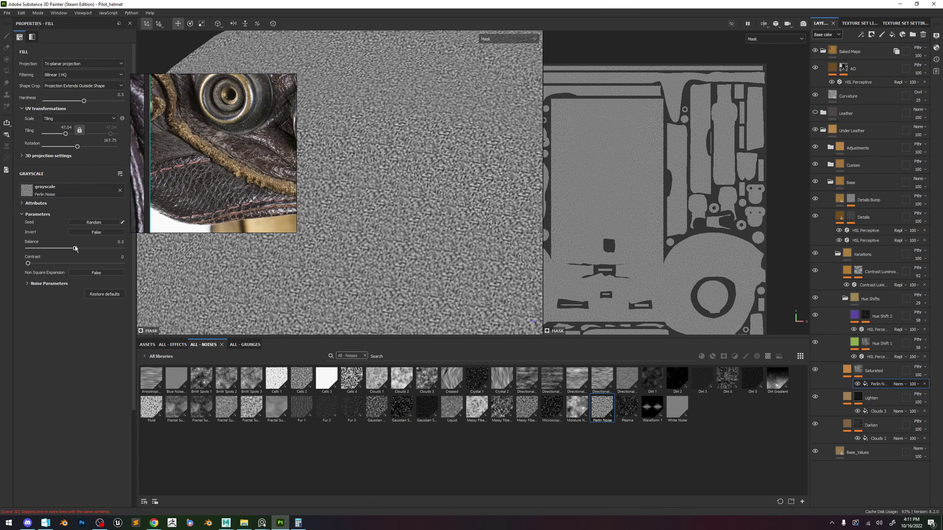
# Set the Perlin Noise fill to tiling 23.84, balance 0.25 and contrast 0.46 for small scattered specks.
pyautogui.moveTo(75, 248); pyautogui.dragTo(51, 248)
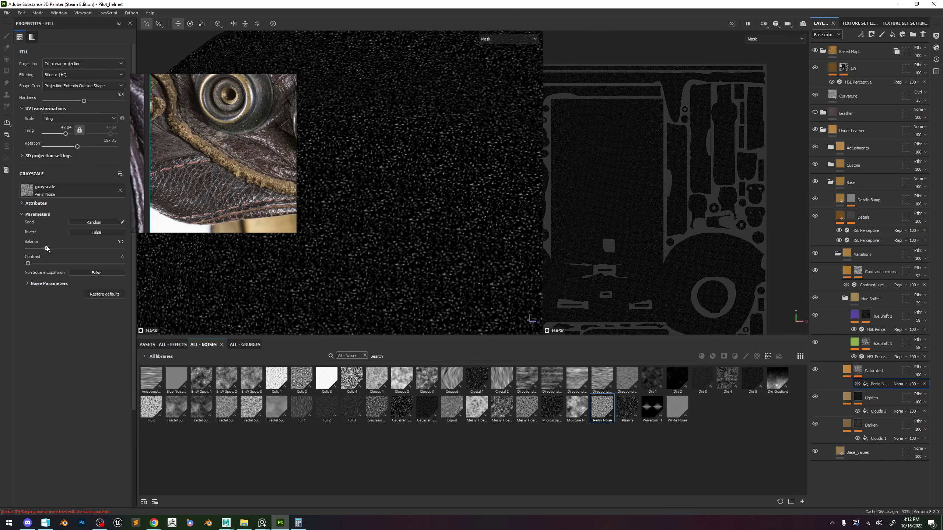
pyautogui.moveTo(66, 135); pyautogui.dragTo(62, 135)
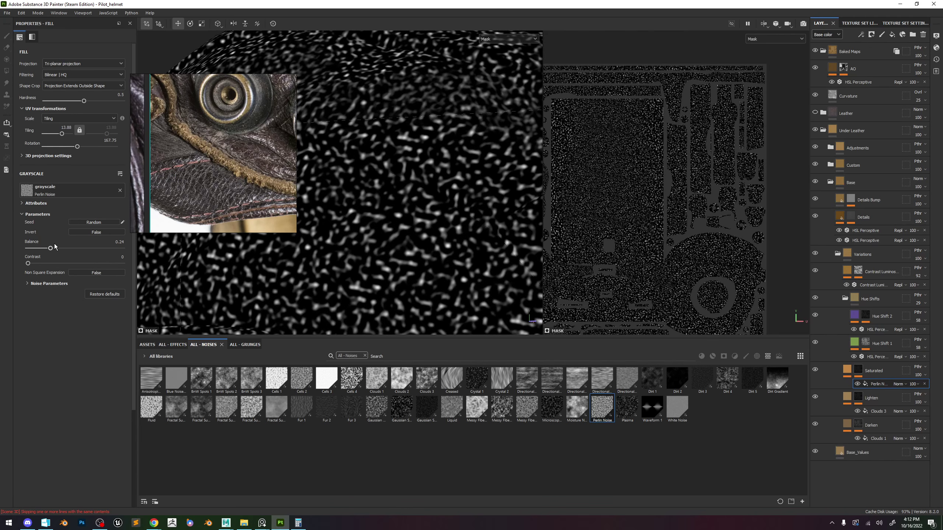
pyautogui.moveTo(28, 263); pyautogui.dragTo(73, 263)
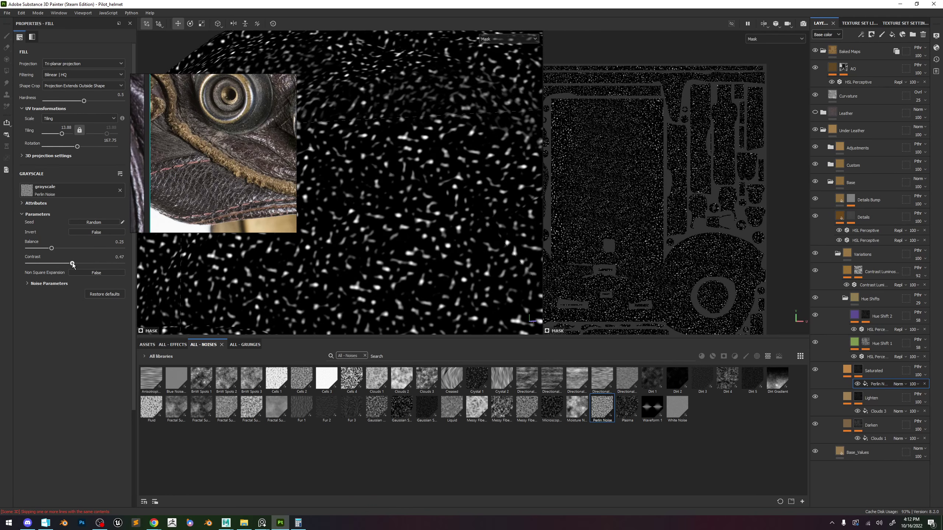
pyautogui.moveTo(62, 139); pyautogui.dragTo(64, 138)
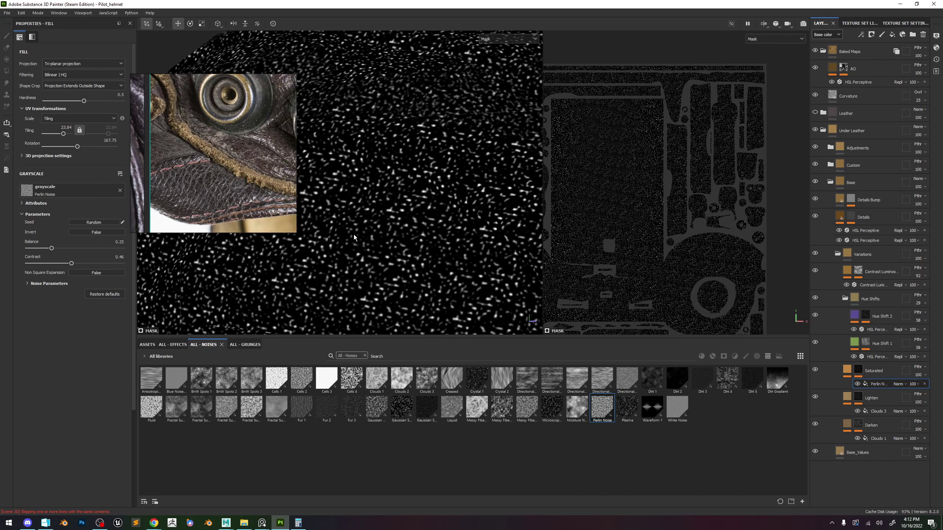
# Switch back to the material view and raise the Perlin Noise fill's balance to 0.32.
pyautogui.press('m')
pyautogui.scroll(3, 391, 208)
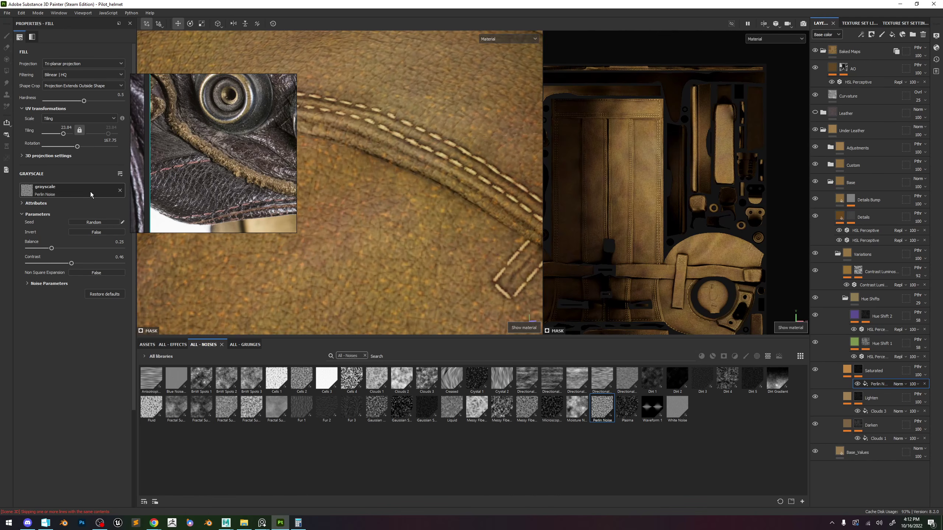
pyautogui.moveTo(52, 248); pyautogui.dragTo(64, 249)
pyautogui.scroll(-5, 411, 222)
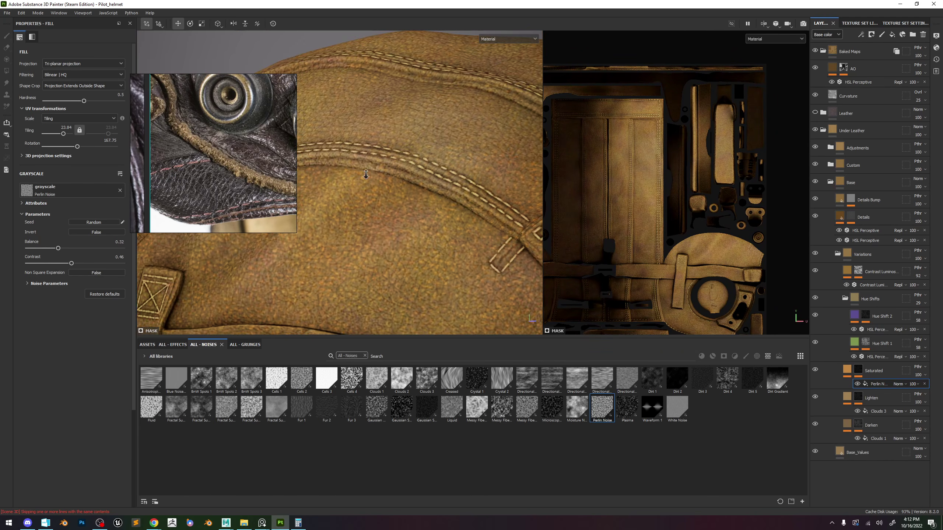
pyautogui.keyDown('alt'); pyautogui.moveTo(401, 171); pyautogui.dragTo(484, 273, button='right'); pyautogui.keyUp('alt')
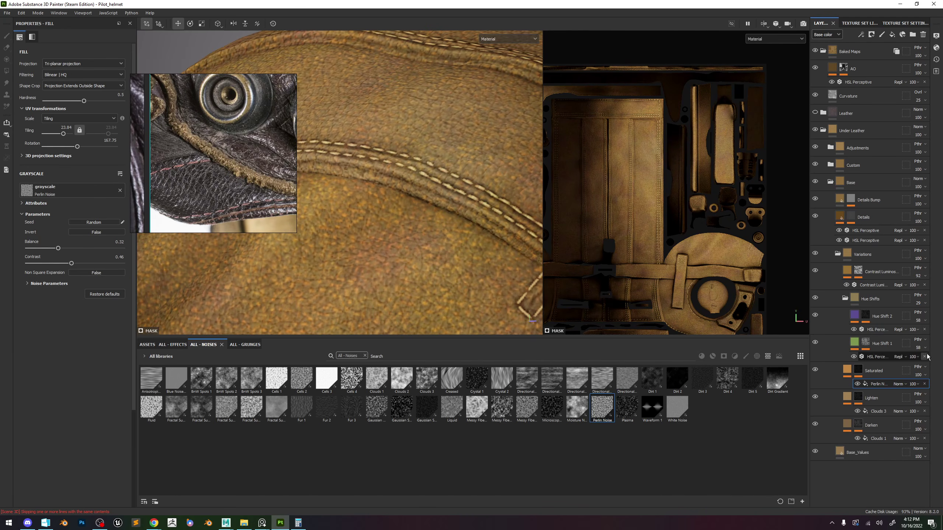
# Tone down the Saturated layer's color using its lower HSL Perceptive filter.
pyautogui.click(848, 370)
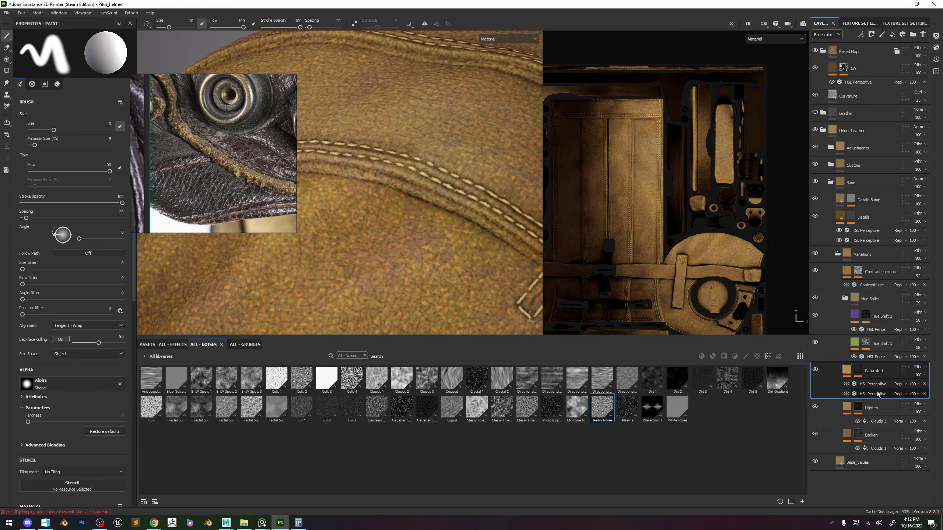
pyautogui.click(873, 394)
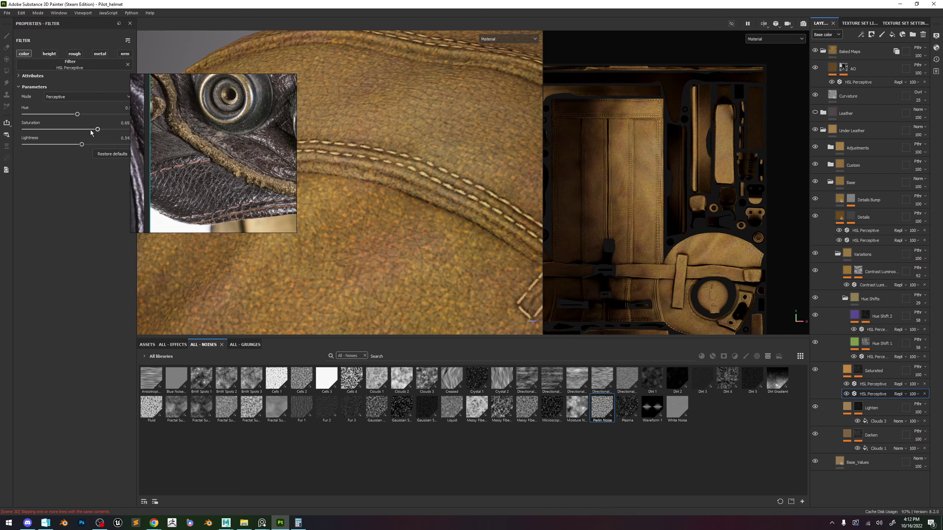
pyautogui.moveTo(91, 132)
pyautogui.mouseDown()
pyautogui.moveTo(83, 132)
pyautogui.moveTo(91, 145)
pyautogui.mouseUp()
# Inspect the Hue Shift 2 layer's mask and its effect on the full helmet material.
pyautogui.click(863, 318)
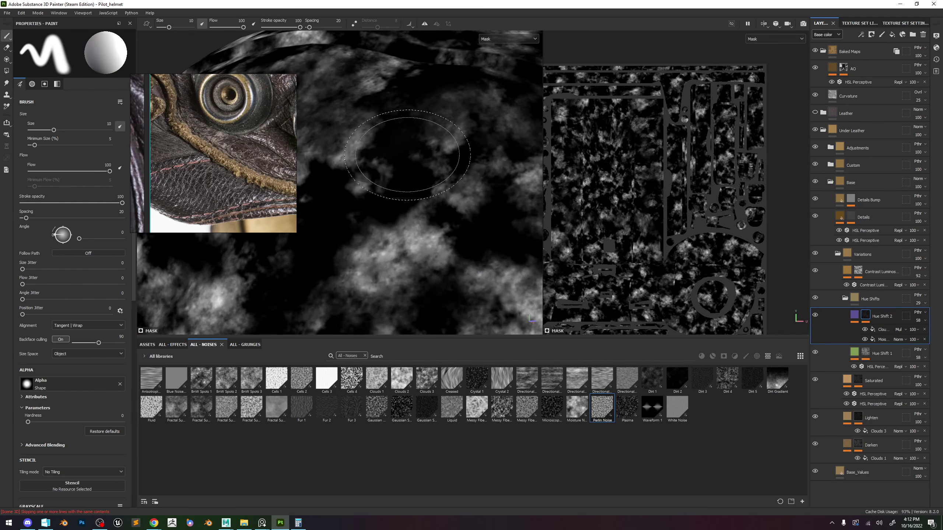
pyautogui.press('m')
pyautogui.scroll(-10, 436, 166)
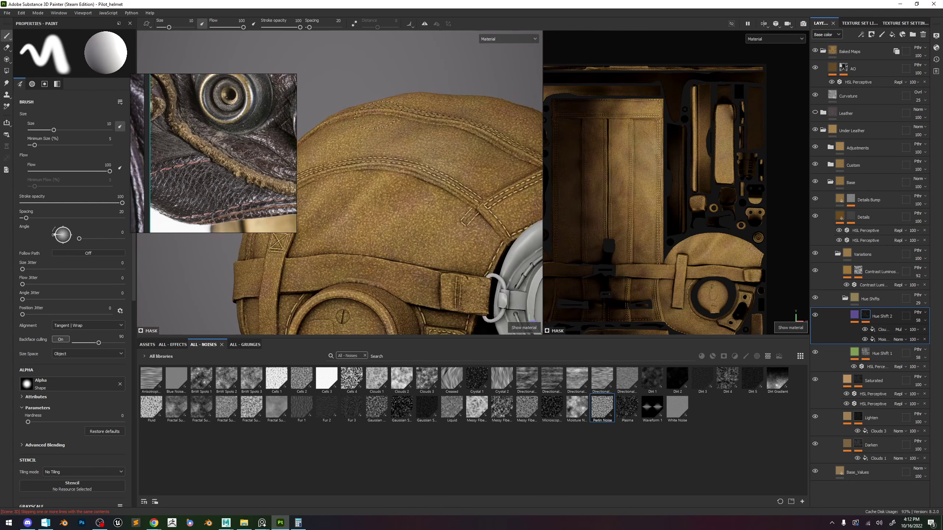
pyautogui.scroll(10, 476, 229)
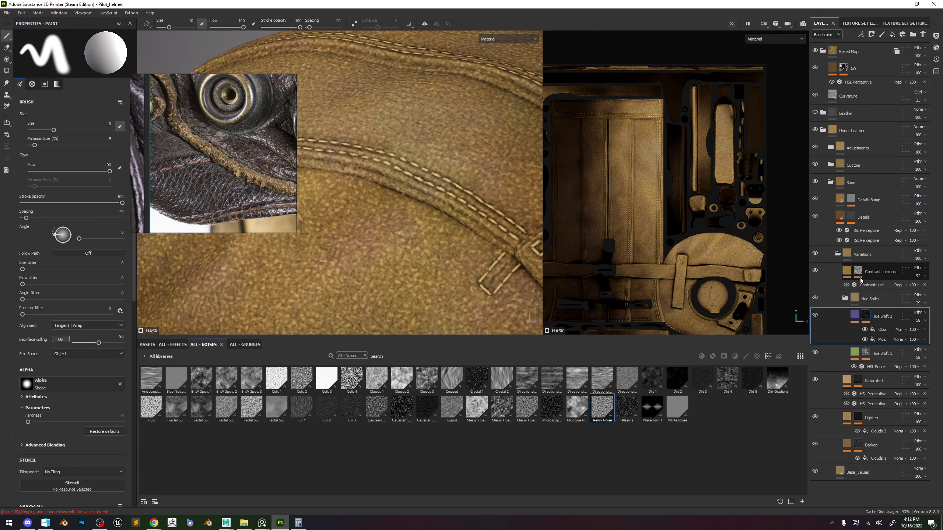
# Check the Details layer's mask and delete the Details Bump layer from Under Leather's Base folder.
pyautogui.keyDown('alt'); pyautogui.click(851, 219); pyautogui.keyUp('alt')
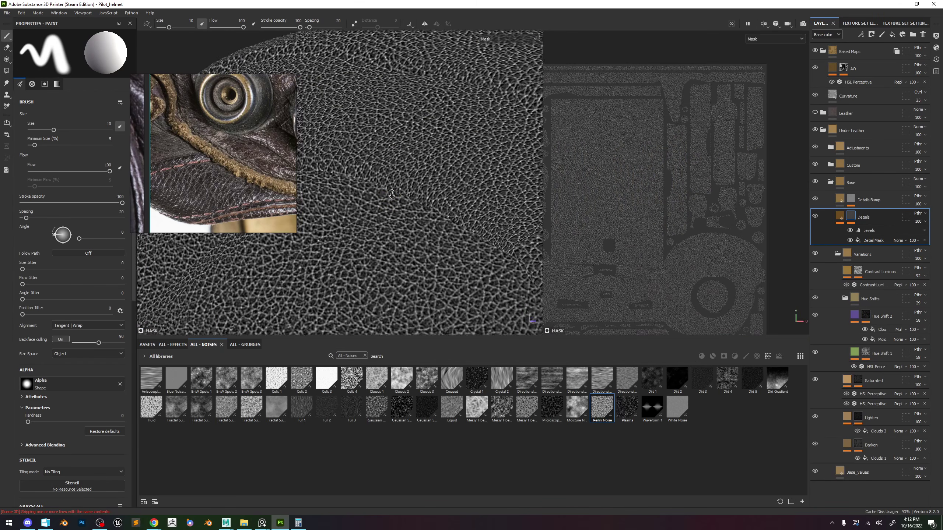
pyautogui.click(862, 204)
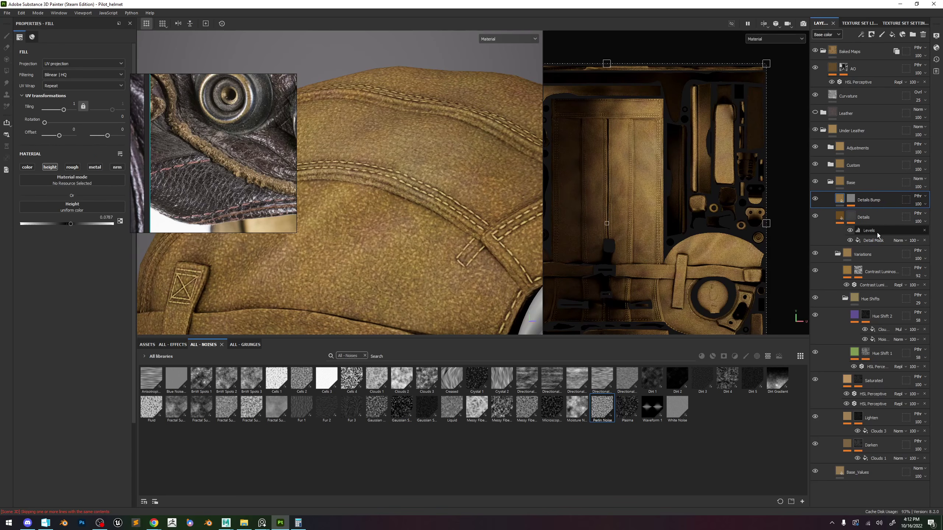
pyautogui.hotkey('ctrl', 'z')
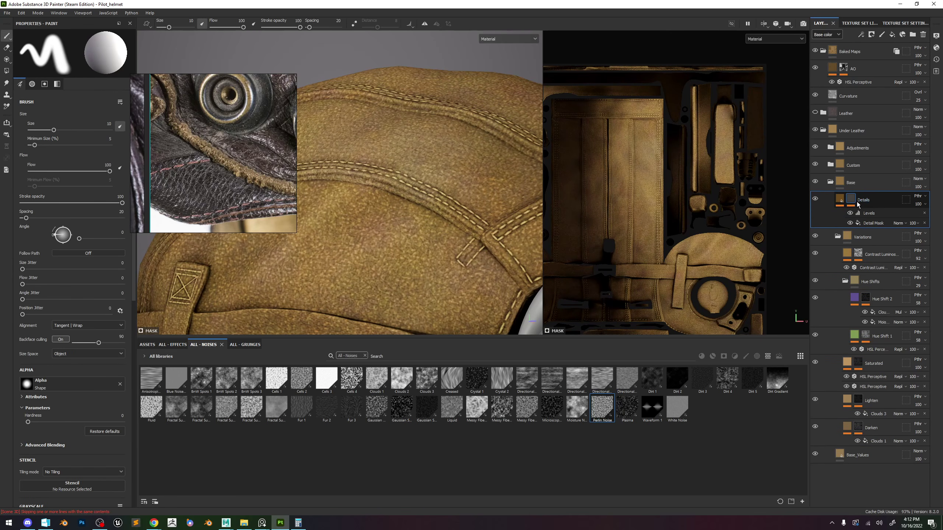
# Display the Details layer's mask and replace the leather_xyz_cavity texture in its Detail Mask fill with Dirt 4.
pyautogui.keyDown('alt'); pyautogui.click(854, 201); pyautogui.keyUp('alt')
pyautogui.click(873, 223)
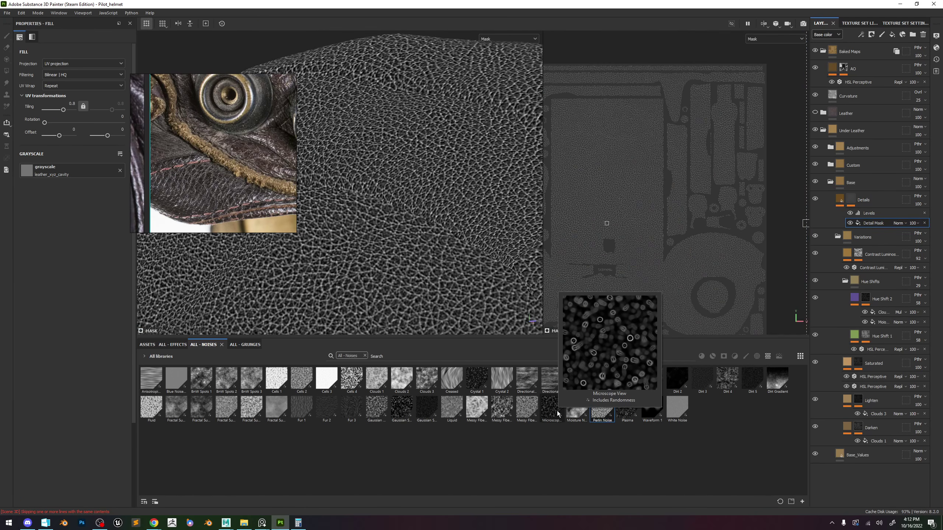
pyautogui.moveTo(714, 378)
pyautogui.moveTo(727, 378); pyautogui.dragTo(58, 174)
# Set the Dirt 4 fill to tiling -29.63, balance 0.7 and contrast 0.4, and check it in the material view.
pyautogui.moveTo(63, 109); pyautogui.dragTo(45, 113)
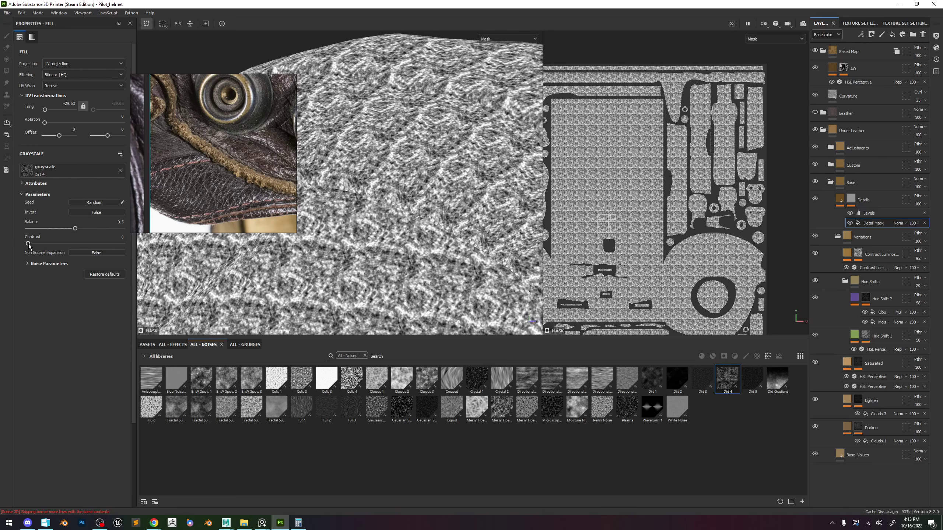
pyautogui.moveTo(29, 244); pyautogui.dragTo(94, 231)
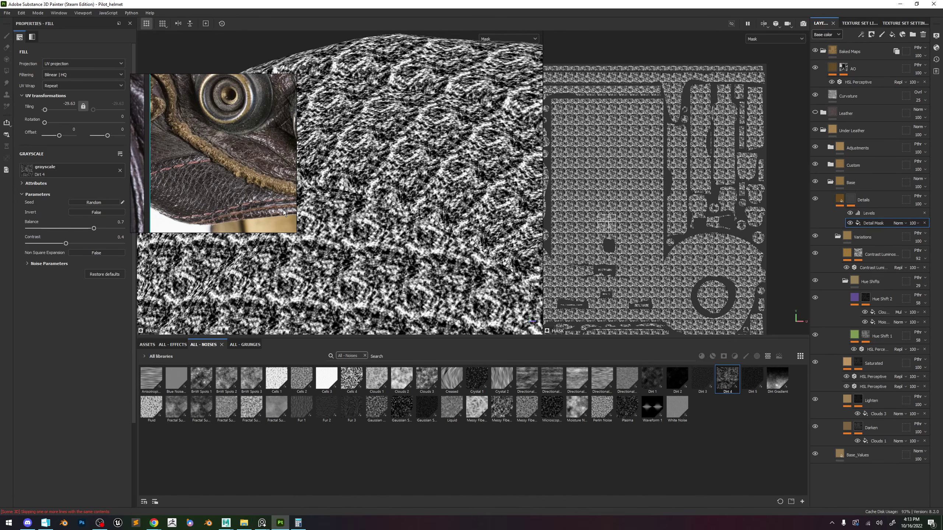
pyautogui.press('m')
pyautogui.keyDown('alt'); pyautogui.moveTo(415, 195); pyautogui.dragTo(427, 228); pyautogui.keyUp('alt')
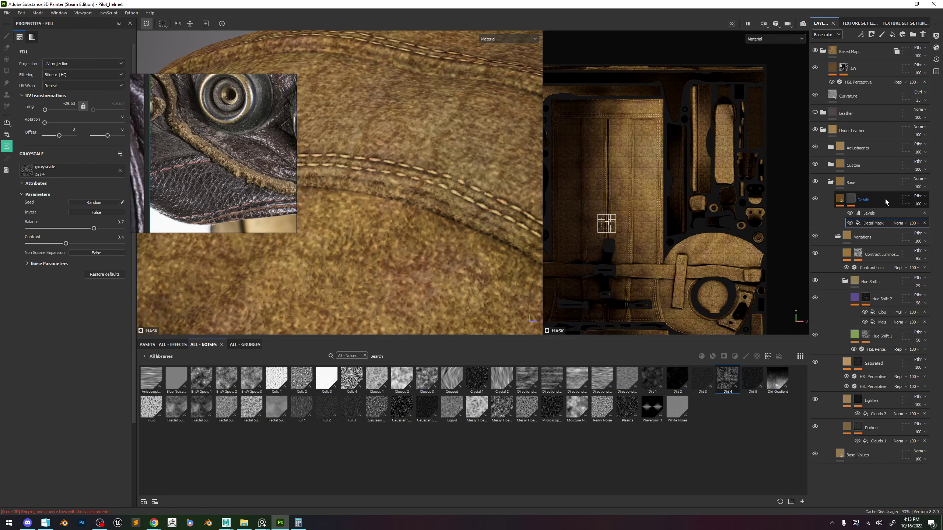
# Select the Details layer's fill and switch the layer stack to the Height channel.
pyautogui.click(840, 200)
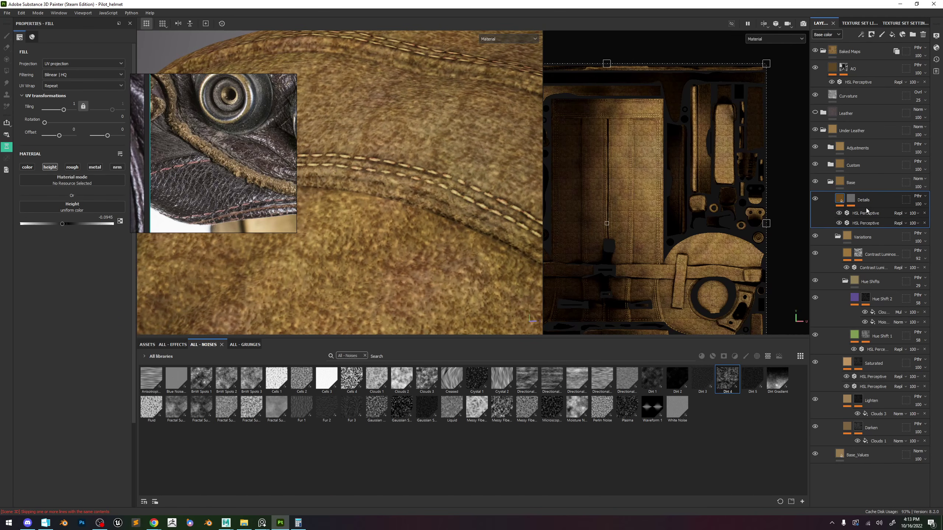
pyautogui.click(827, 35)
pyautogui.click(824, 46)
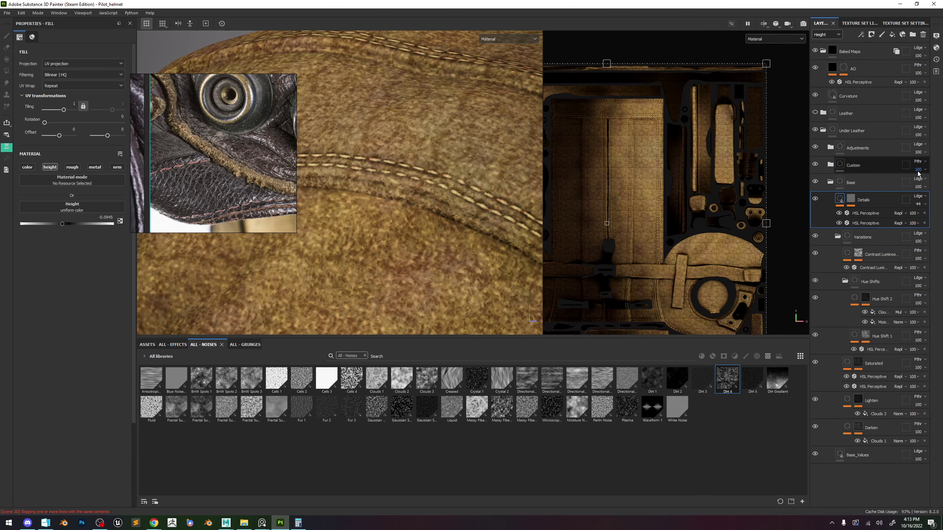
# Set the height-channel opacity of the Details layer in the Base folder to 64.
pyautogui.click(917, 213)
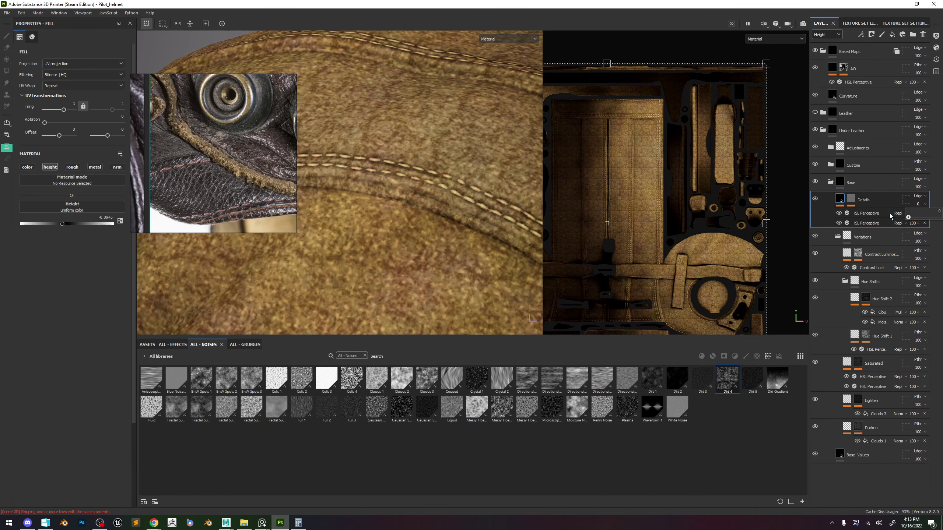
pyautogui.moveTo(938, 217); pyautogui.dragTo(924, 219)
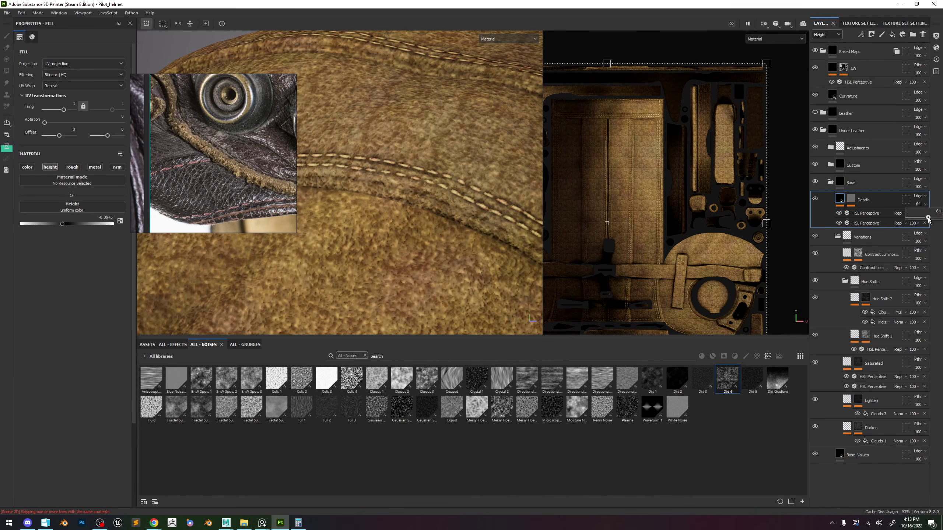
pyautogui.scroll(-5, 459, 196)
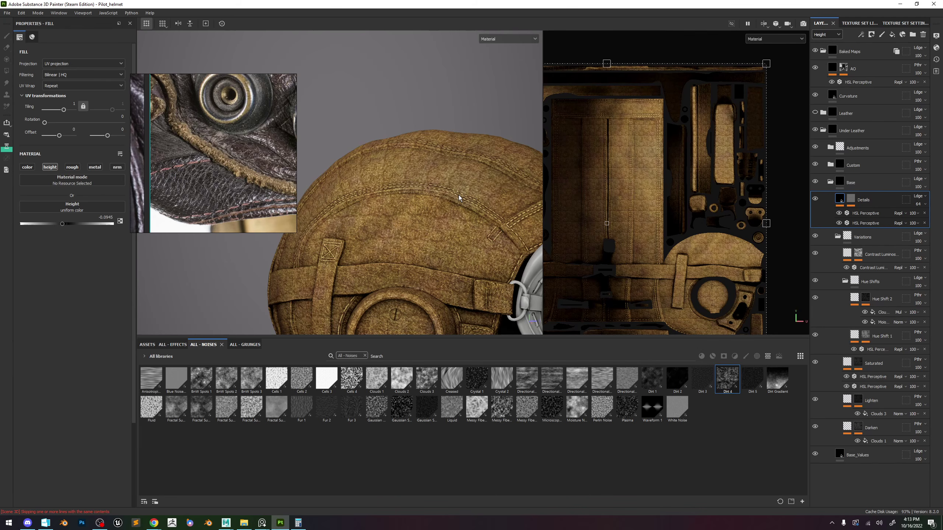
pyautogui.scroll(5, 457, 198)
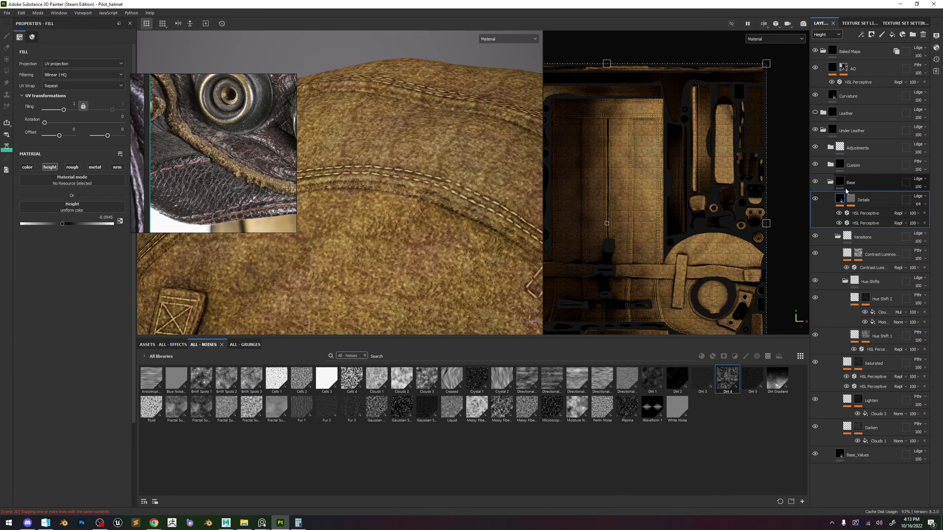
# Collapse the Base folder, expand the Adjustments folder, and save the project.
pyautogui.click(831, 181)
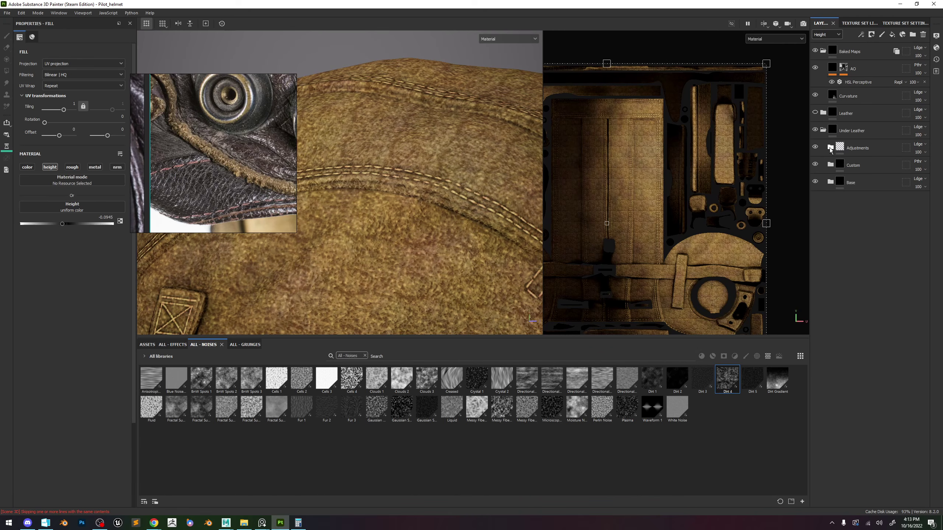
pyautogui.click(830, 146)
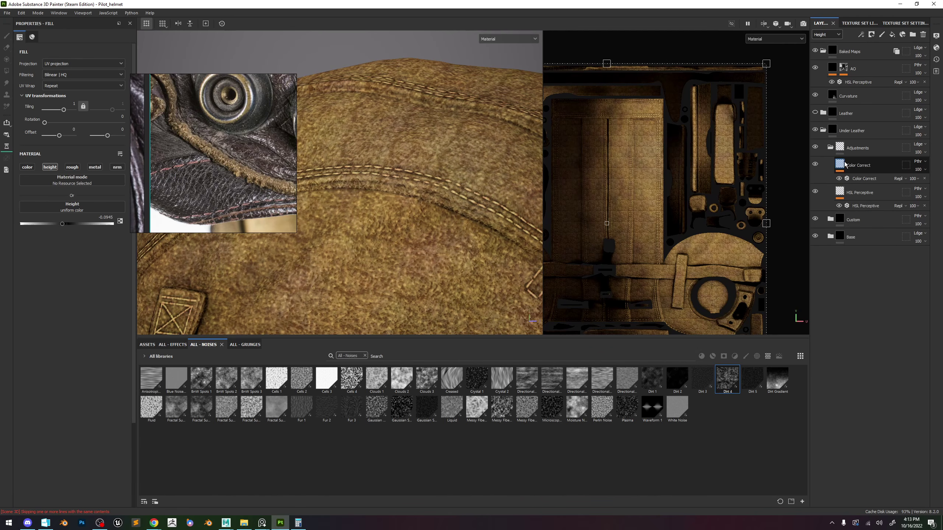
pyautogui.hotkey('ctrl', 's')
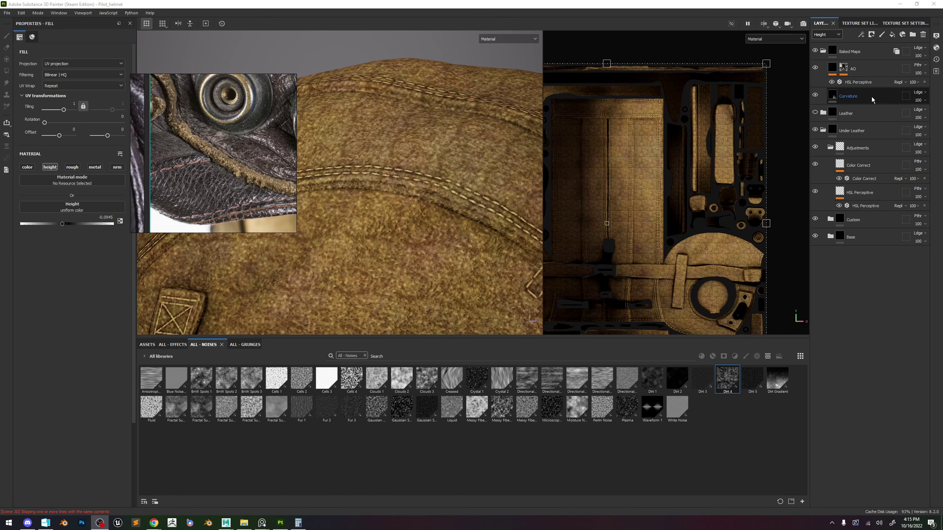
# Lower the shadows contrast of the Color Correct filter in the Adjustments folder to about -0.3.
pyautogui.click(847, 176)
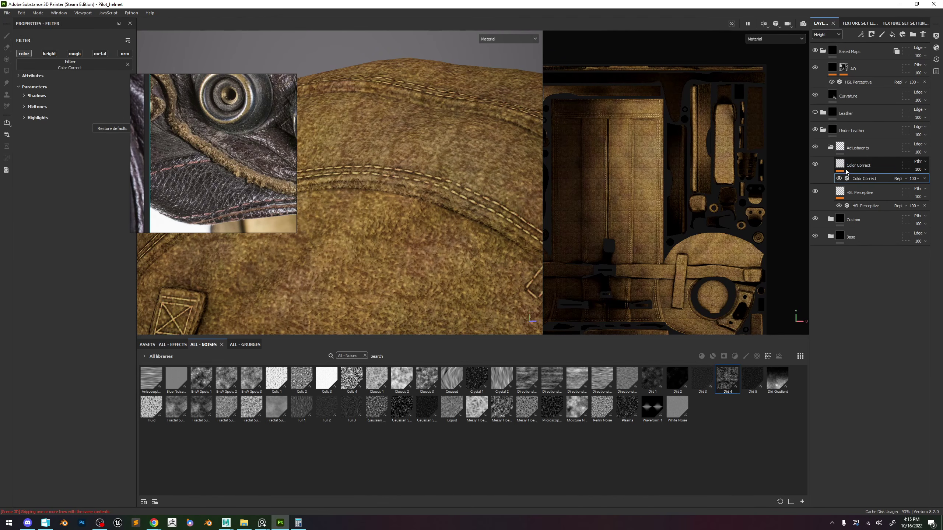
pyautogui.click(26, 107)
pyautogui.click(22, 96)
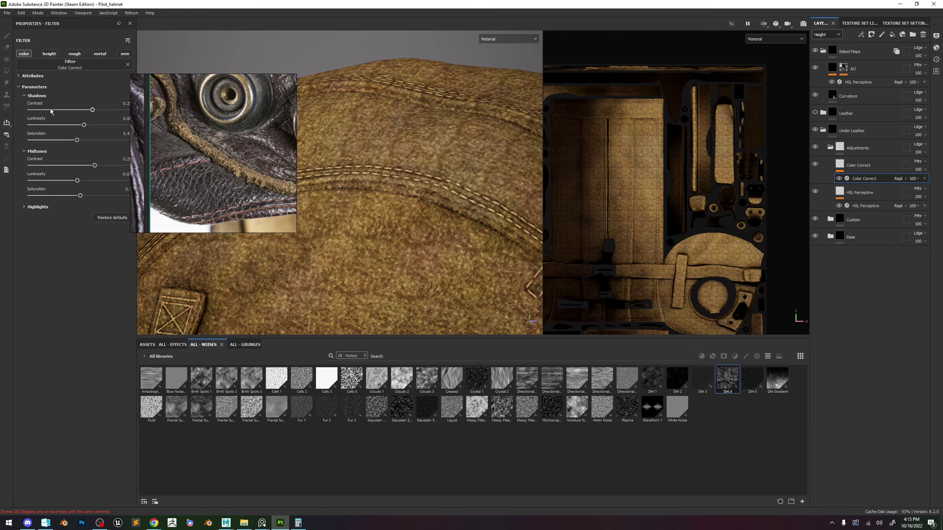
pyautogui.moveTo(78, 111)
pyautogui.mouseDown()
pyautogui.moveTo(33, 111)
pyautogui.moveTo(63, 119)
pyautogui.mouseUp()
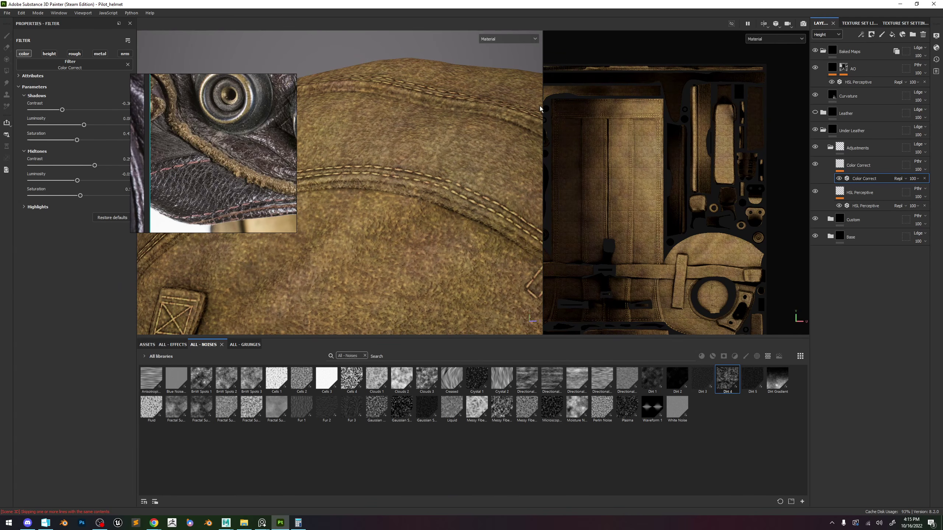
# Set the viewport's environment opacity to 100 and its environment exposure to 0.
pyautogui.click(937, 36)
pyautogui.moveTo(867, 140); pyautogui.dragTo(920, 141)
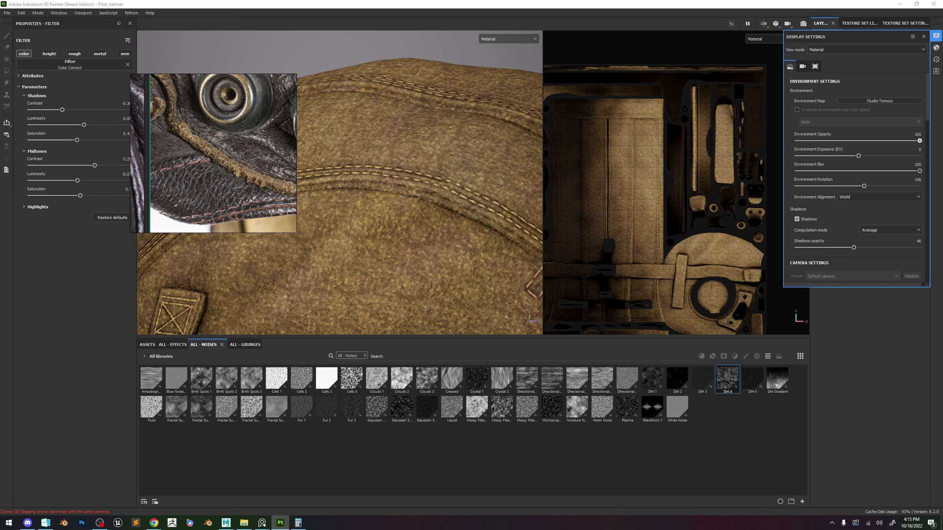
pyautogui.moveTo(859, 156); pyautogui.dragTo(860, 155)
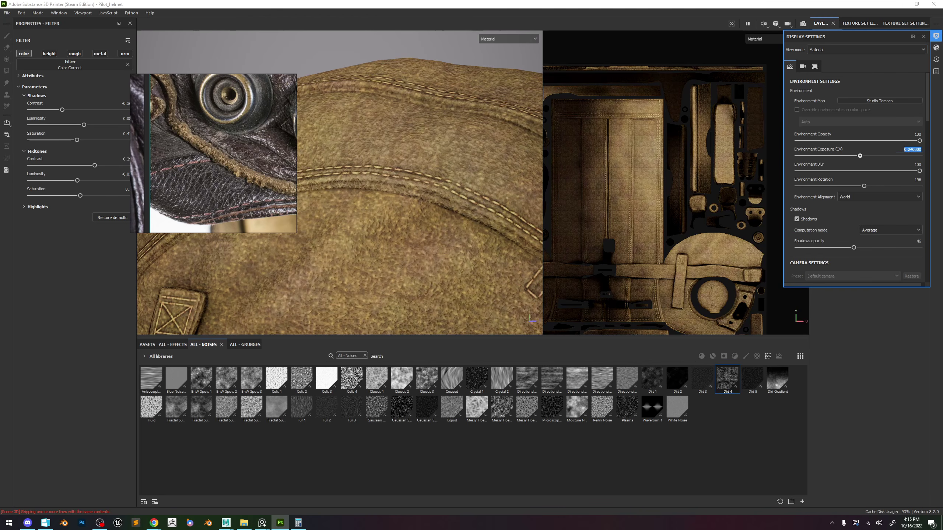
pyautogui.write('0')
pyautogui.press('Return')
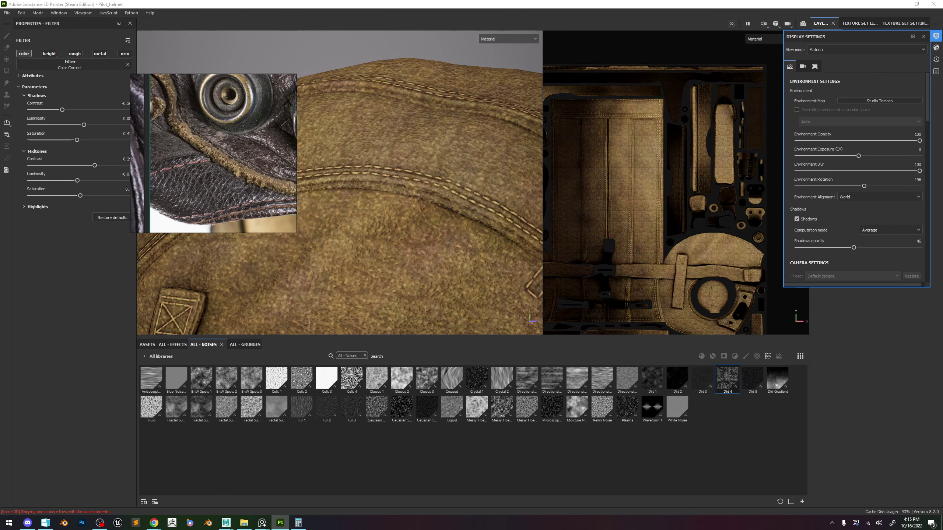
# Examine the shader's displacement settings and the viewport's post effects, including the vignette strength, and close the display settings.
pyautogui.scroll(-5, 456, 123)
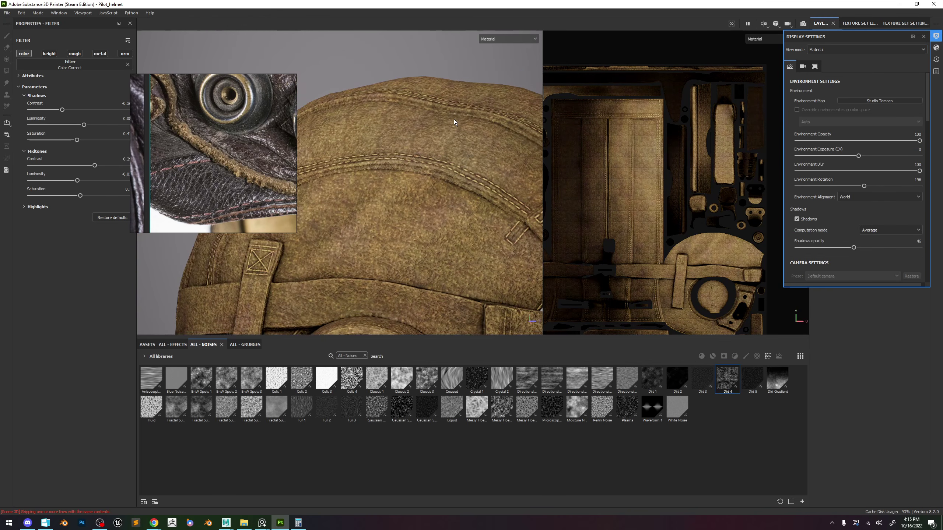
pyautogui.scroll(-2, 454, 121)
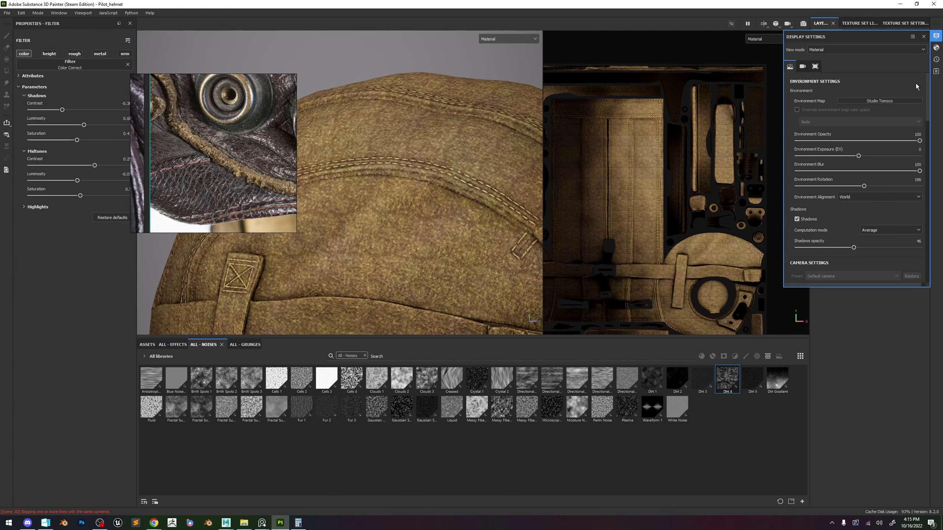
pyautogui.click(938, 48)
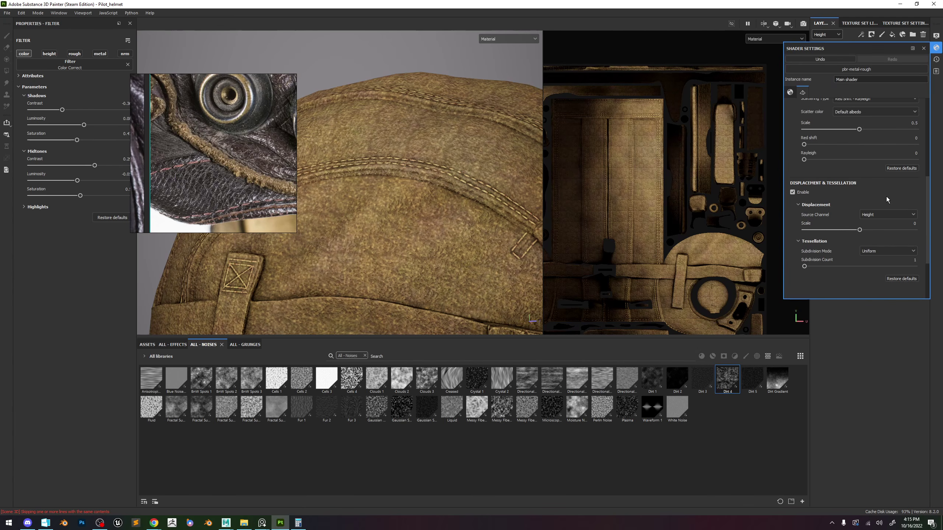
pyautogui.click(936, 36)
pyautogui.scroll(-7, 820, 232)
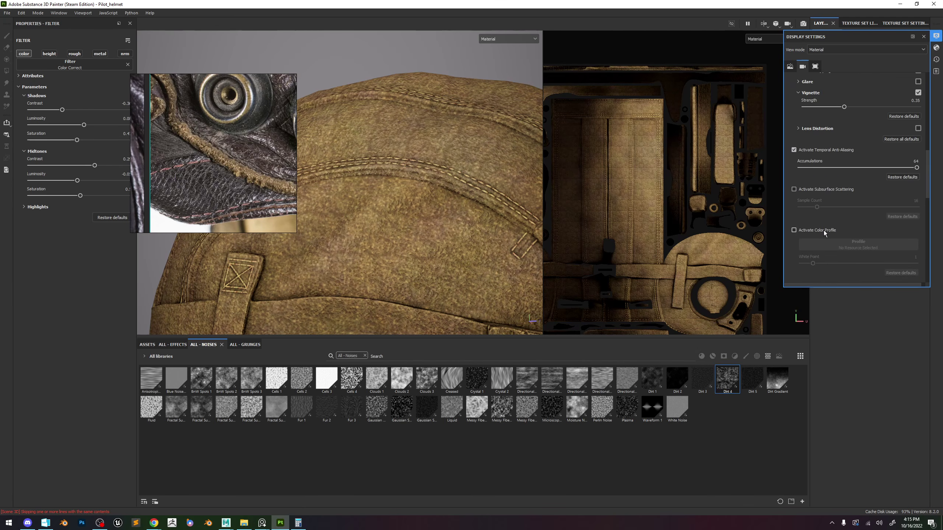
pyautogui.click(811, 137)
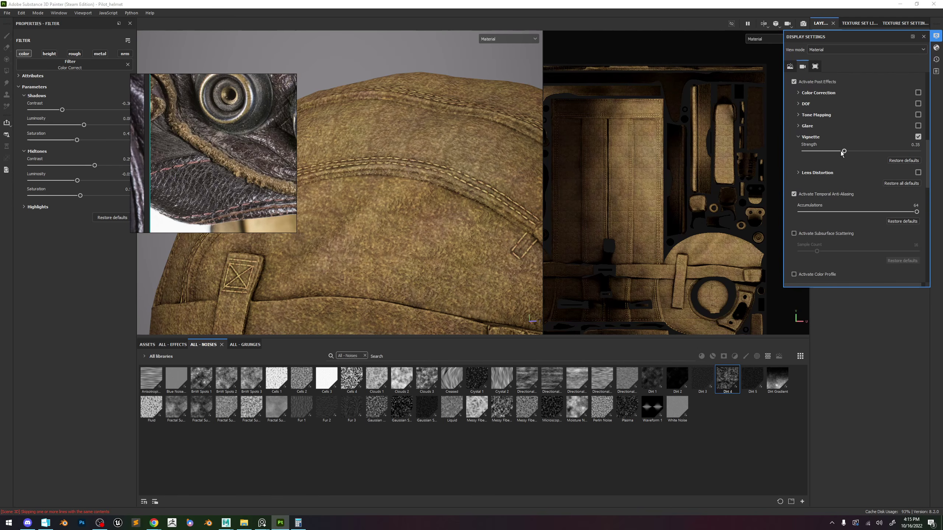
pyautogui.moveTo(840, 150)
pyautogui.mouseDown()
pyautogui.moveTo(766, 144)
pyautogui.moveTo(858, 158)
pyautogui.moveTo(843, 160)
pyautogui.mouseUp()
pyautogui.click(924, 36)
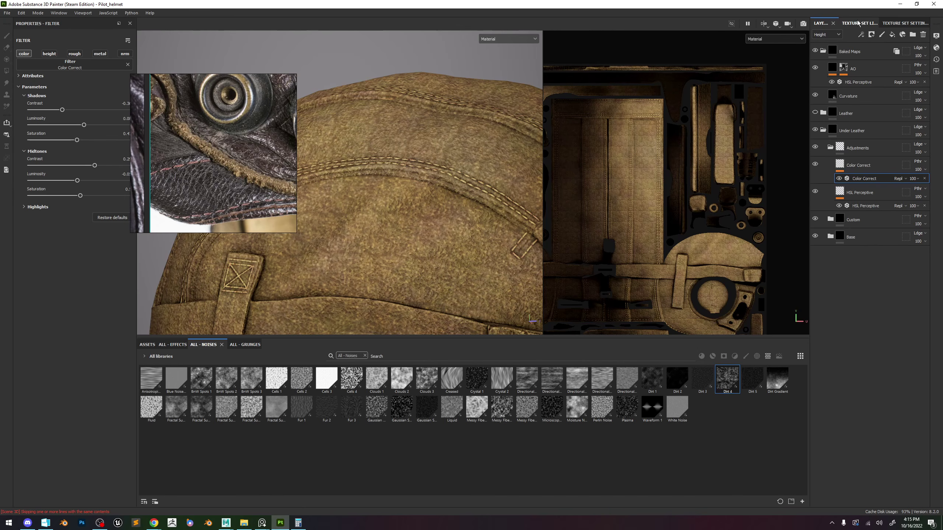
# Group the Leather and Under Leather folders into a new folder named Leather.
pyautogui.click(824, 130)
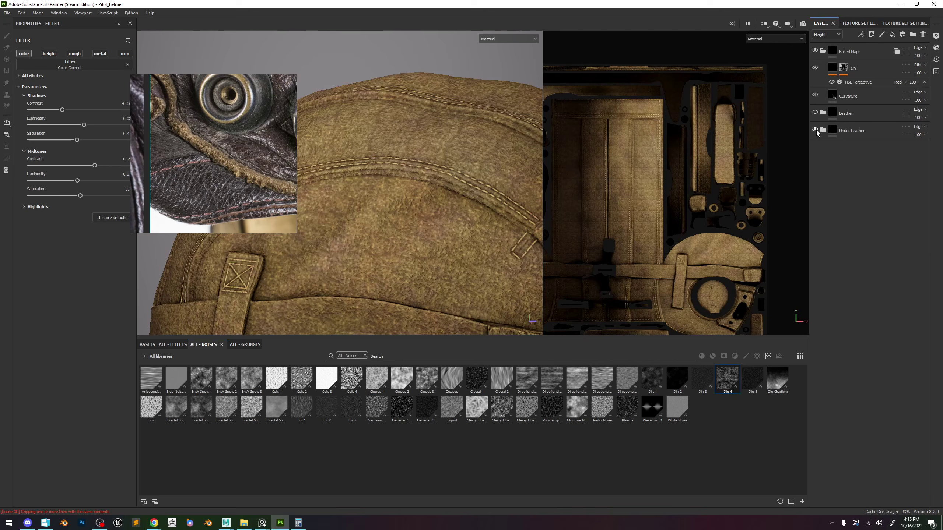
pyautogui.click(861, 132)
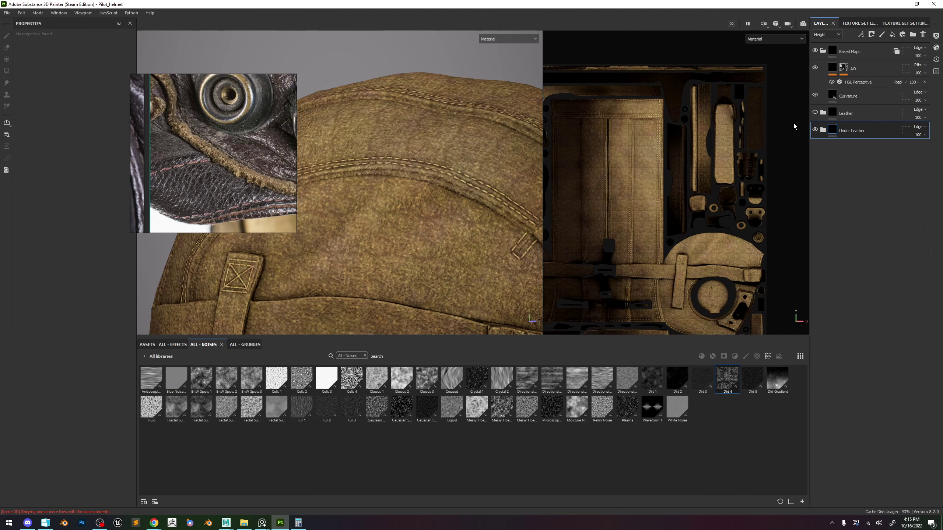
pyautogui.scroll(-6, 459, 208)
pyautogui.scroll(3, 459, 237)
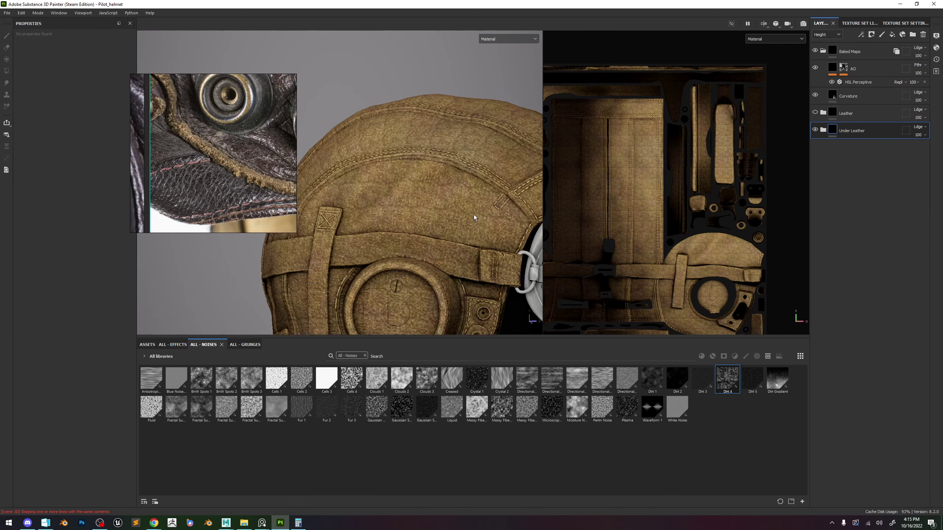
pyautogui.scroll(2, 474, 215)
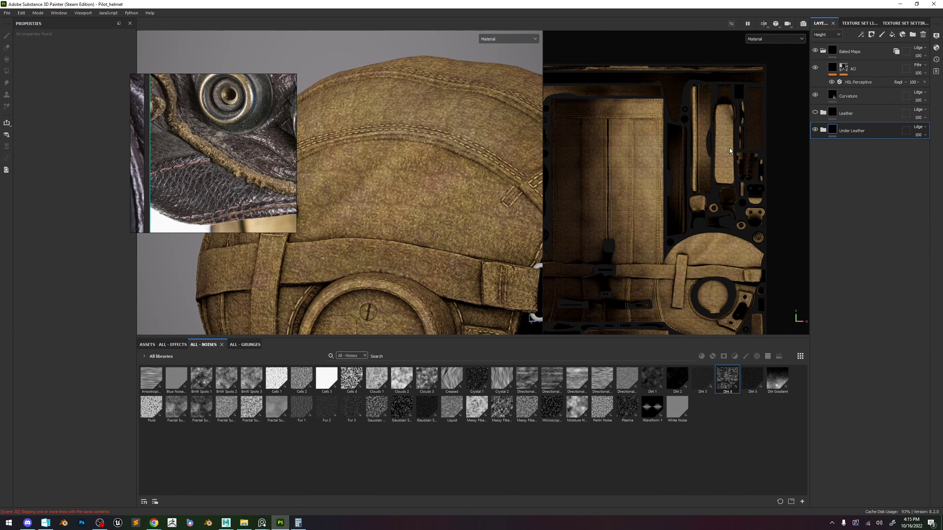
pyautogui.scroll(-6, 469, 185)
pyautogui.scroll(5, 448, 204)
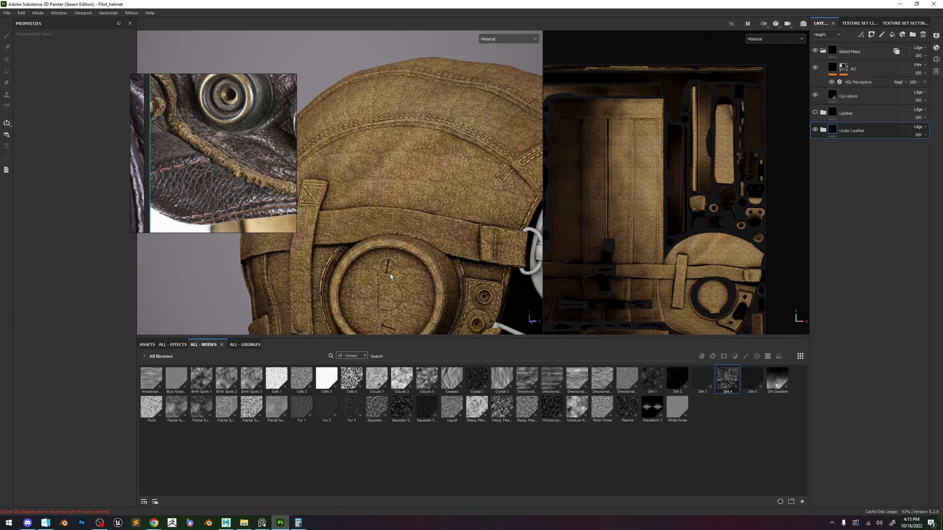
pyautogui.keyDown('ctrl'); pyautogui.click(852, 115); pyautogui.keyUp('ctrl')
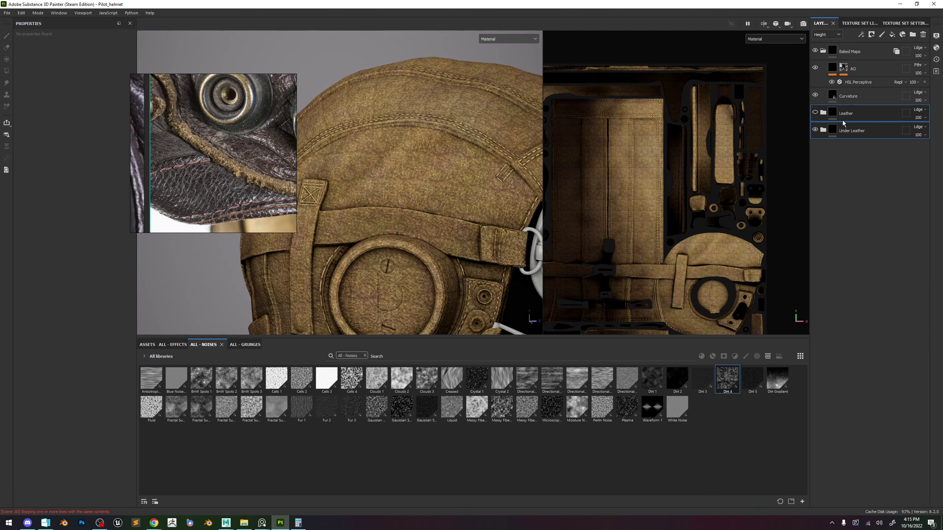
pyautogui.hotkey('ctrl', 'g')
pyautogui.doubleClick(856, 115)
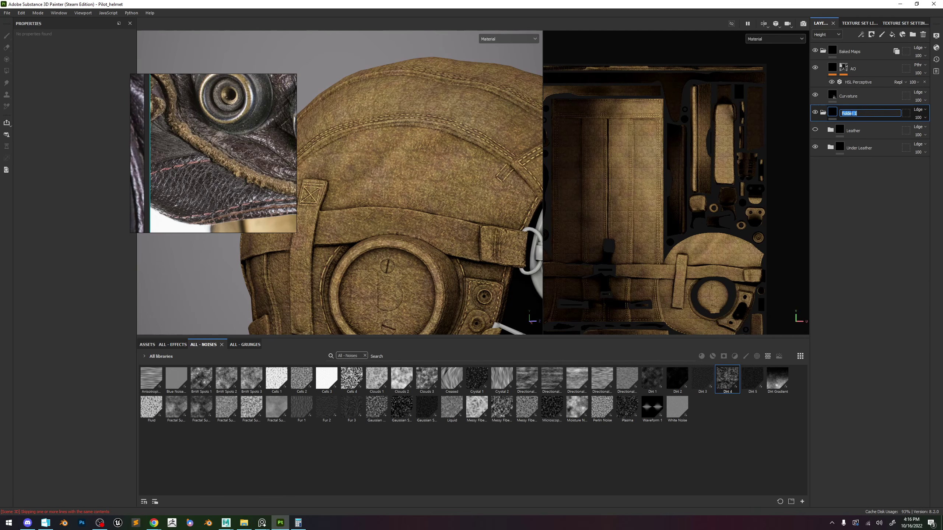
pyautogui.write('Leather')
pyautogui.press('Return')
# Add a color selection mask to the parent Leather folder and pick the yellow-green ID color of the helmet shell.
pyautogui.moveTo(454, 155); pyautogui.dragTo(452, 136, button='middle')
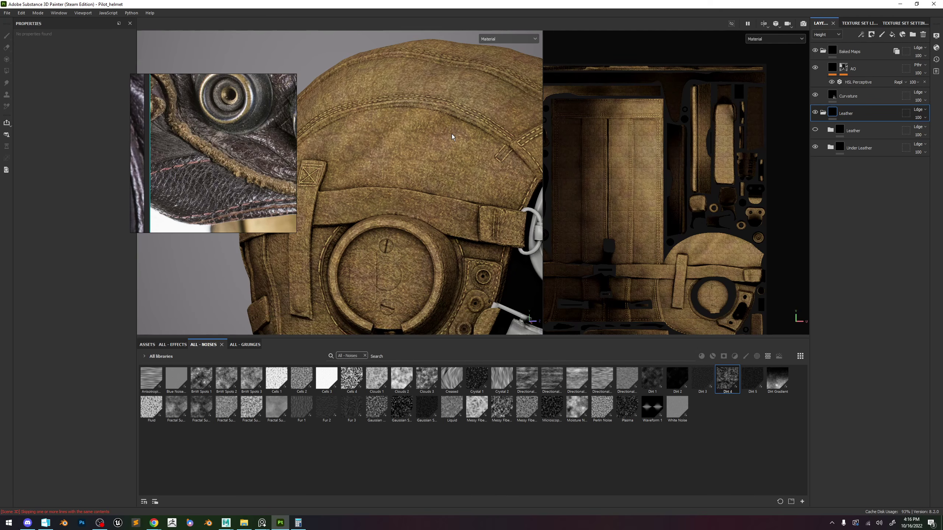
pyautogui.keyDown('alt'); pyautogui.moveTo(453, 137); pyautogui.dragTo(433, 139); pyautogui.keyUp('alt')
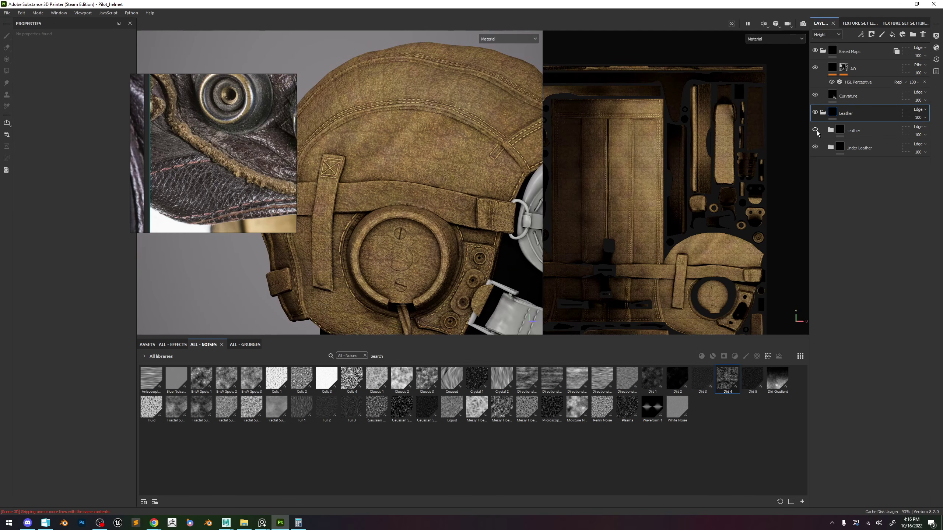
pyautogui.rightClick(834, 112)
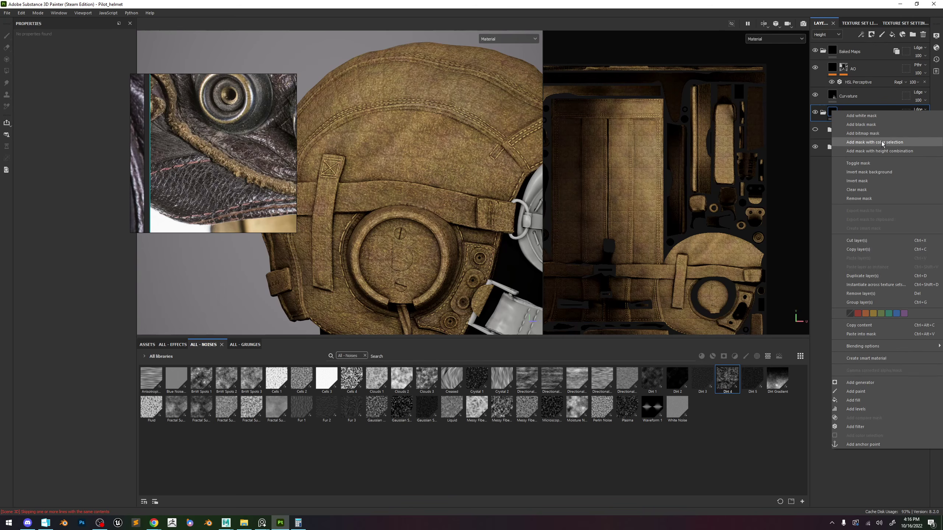
pyautogui.click(882, 144)
pyautogui.click(117, 123)
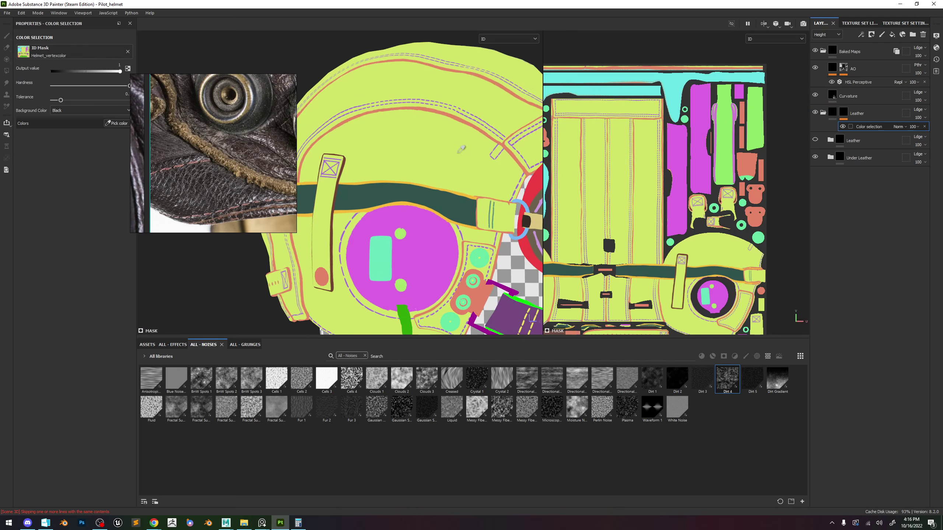
pyautogui.click(467, 156)
# Add the salmon seam color and the purple stitching color to the parent Leather folder's color selection mask.
pyautogui.scroll(-3, 467, 152)
pyautogui.scroll(10, 505, 146)
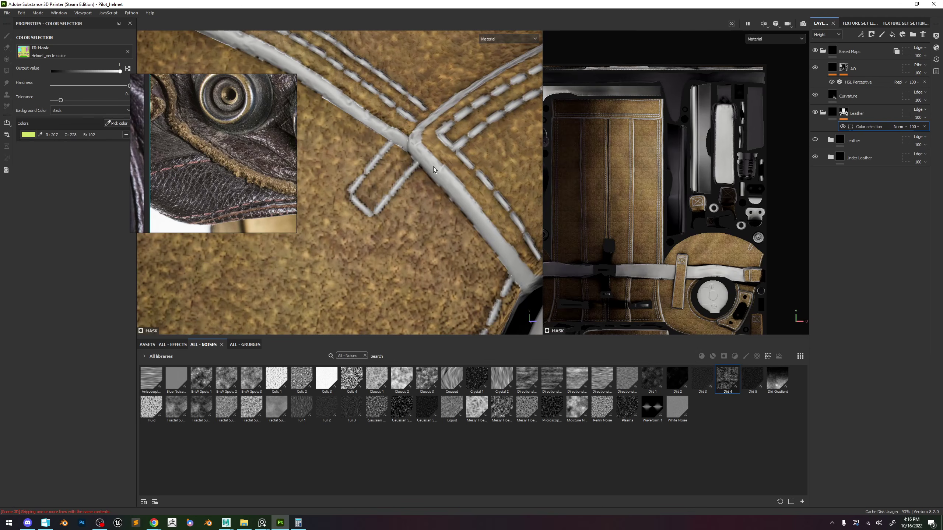
pyautogui.click(116, 123)
pyautogui.click(431, 163)
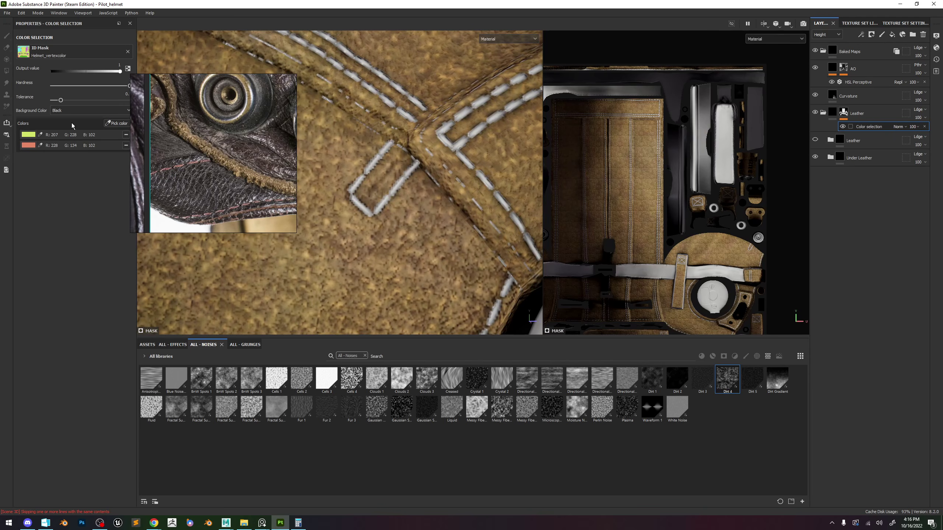
pyautogui.click(116, 123)
pyautogui.scroll(2, 480, 137)
pyautogui.click(481, 137)
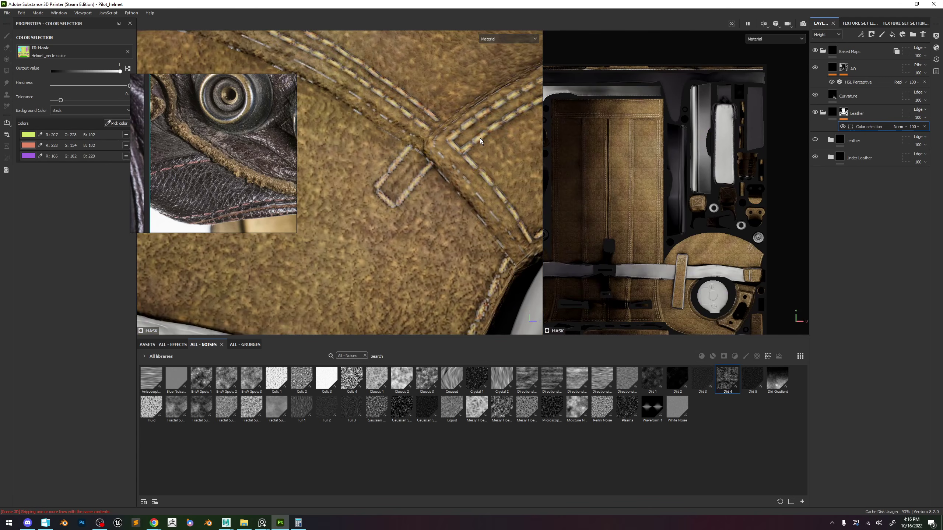
pyautogui.scroll(-10, 479, 137)
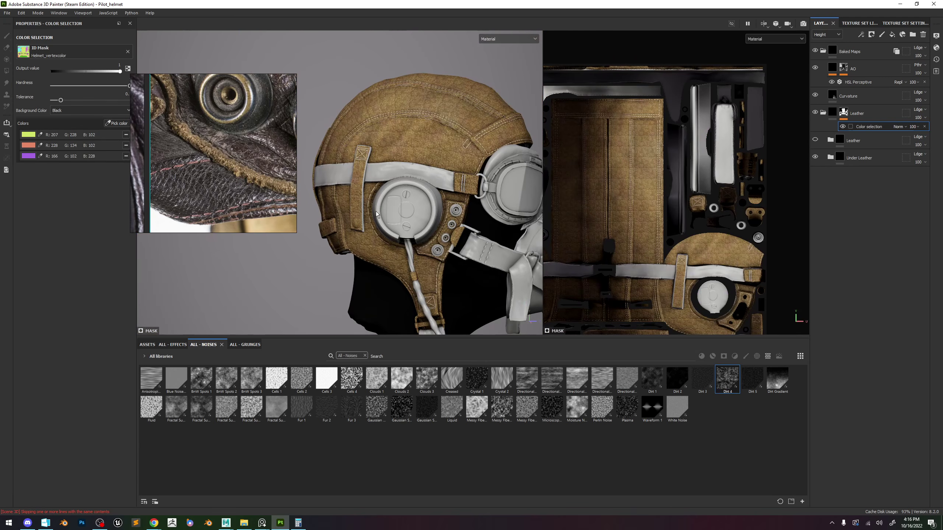
pyautogui.scroll(5, 349, 219)
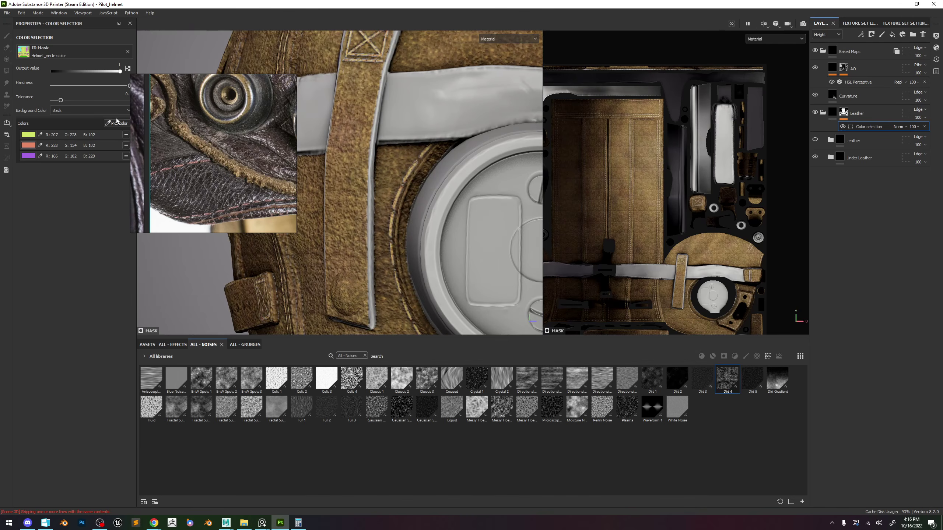
# Try to add the dark brown strap-edge ID color to the parent Leather folder's color selection mask.
pyautogui.click(117, 123)
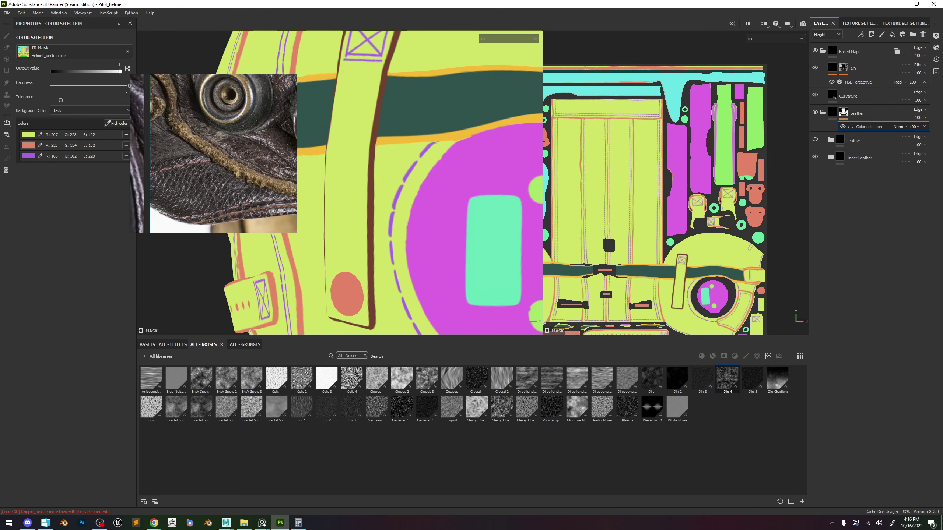
pyautogui.click(372, 160)
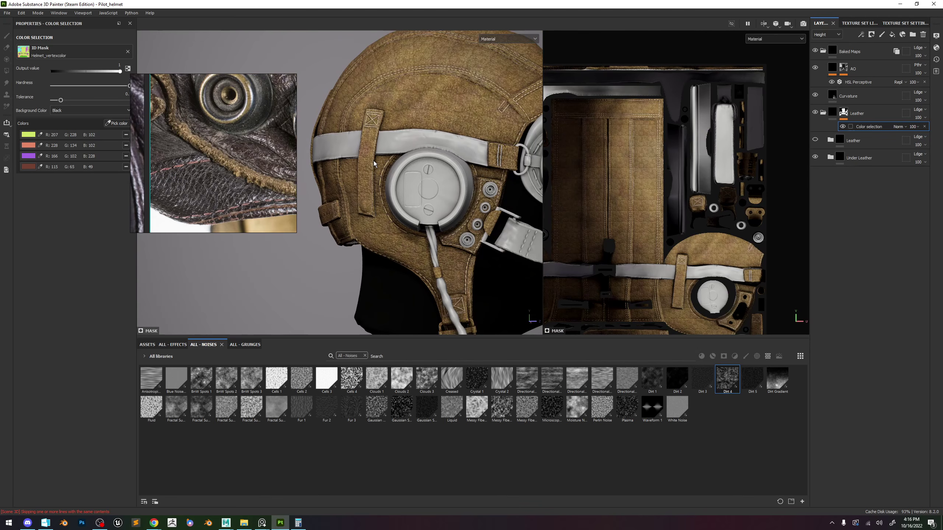
pyautogui.keyDown('alt'); pyautogui.moveTo(373, 161); pyautogui.dragTo(466, 152); pyautogui.keyUp('alt')
pyautogui.keyDown('alt'); pyautogui.moveTo(316, 186); pyautogui.dragTo(389, 171, button='middle'); pyautogui.keyUp('alt')
pyautogui.keyDown('alt'); pyautogui.moveTo(389, 171); pyautogui.dragTo(428, 198, button='right'); pyautogui.keyUp('alt')
pyautogui.keyDown('alt'); pyautogui.moveTo(427, 198); pyautogui.dragTo(477, 160, button='middle'); pyautogui.keyUp('alt')
pyautogui.keyDown('alt'); pyautogui.moveTo(477, 160); pyautogui.dragTo(497, 246, button='right'); pyautogui.keyUp('alt')
pyautogui.click(118, 123)
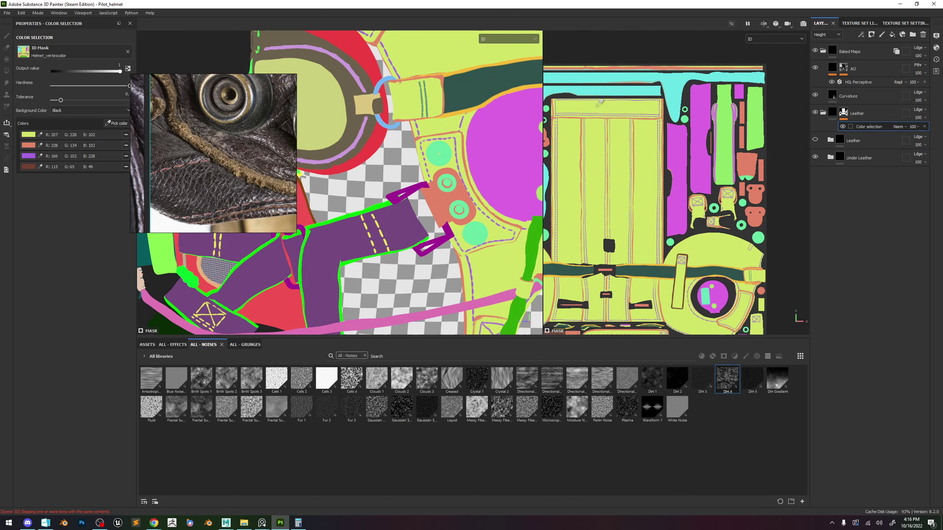
pyautogui.click(618, 53)
pyautogui.hotkey('ctrl', 'z')
# Lower the tolerance of the parent Leather folder's color selection mask.
pyautogui.keyDown('alt'); pyautogui.moveTo(459, 124); pyautogui.dragTo(380, 153, button='middle'); pyautogui.keyUp('alt')
pyautogui.moveTo(58, 101); pyautogui.dragTo(52, 105)
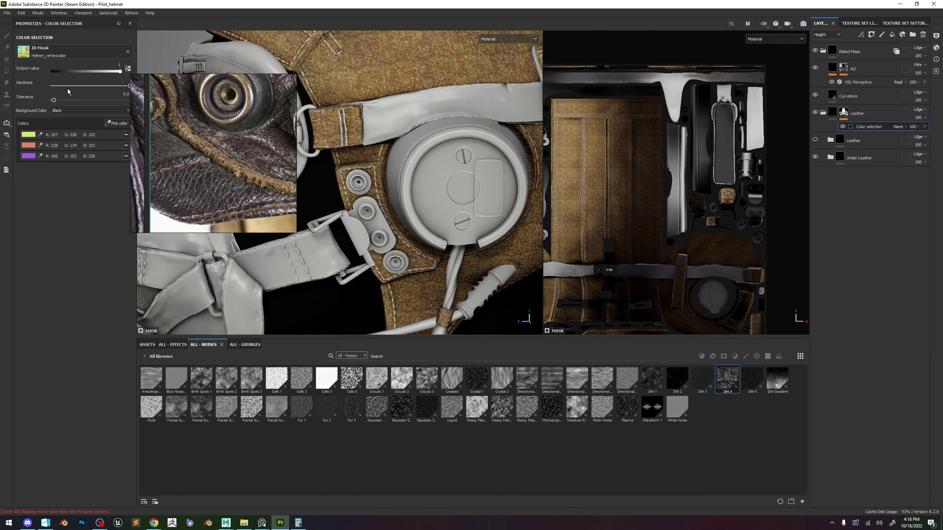
pyautogui.keyDown('alt'); pyautogui.moveTo(457, 141); pyautogui.dragTo(450, 228); pyautogui.keyUp('alt')
pyautogui.keyDown('alt'); pyautogui.moveTo(450, 227); pyautogui.dragTo(458, 275, button='right'); pyautogui.keyUp('alt')
pyautogui.hotkey('alt', 'Tab')
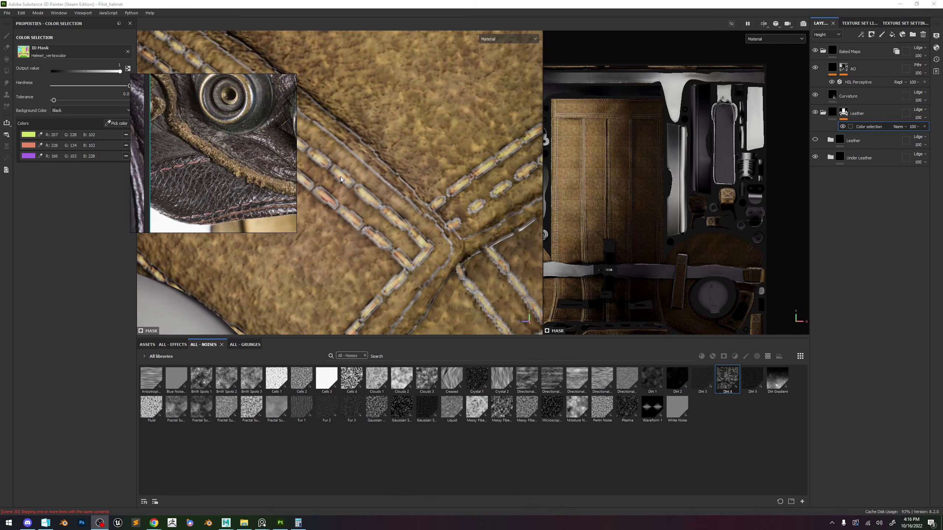
# Add three transitional ID colors, two yellow-greens and one orange, from the seam's blended edge to the Leather folder's color selection mask.
pyautogui.click(123, 125)
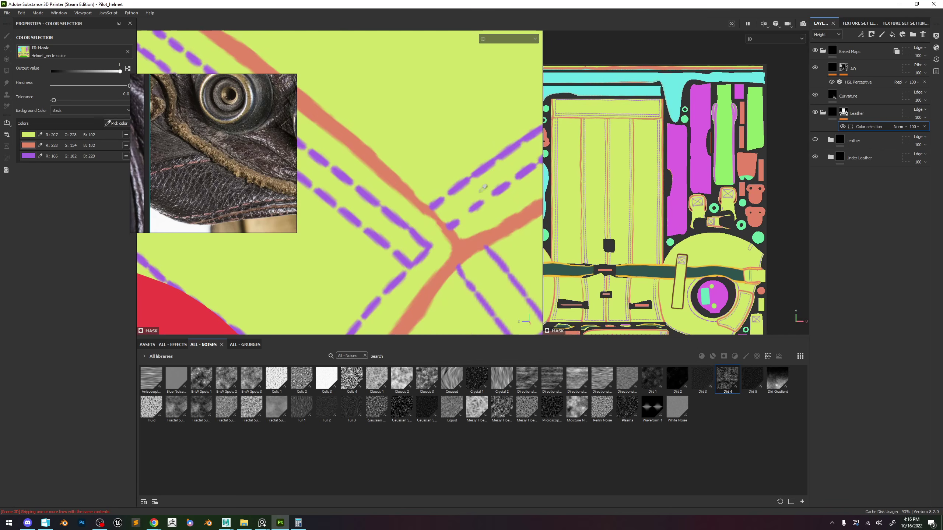
pyautogui.click(418, 202)
pyautogui.keyDown('alt'); pyautogui.moveTo(418, 202); pyautogui.dragTo(211, 140); pyautogui.keyUp('alt')
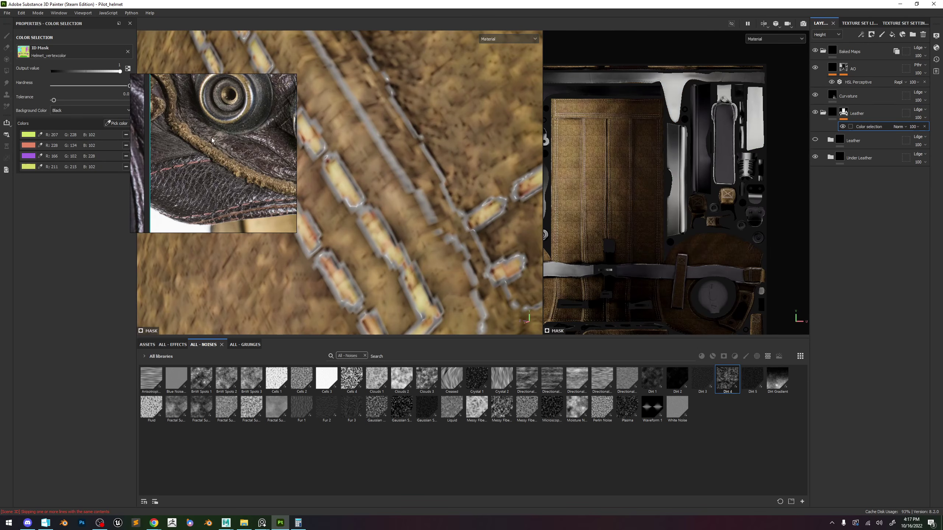
pyautogui.click(117, 122)
pyautogui.click(424, 202)
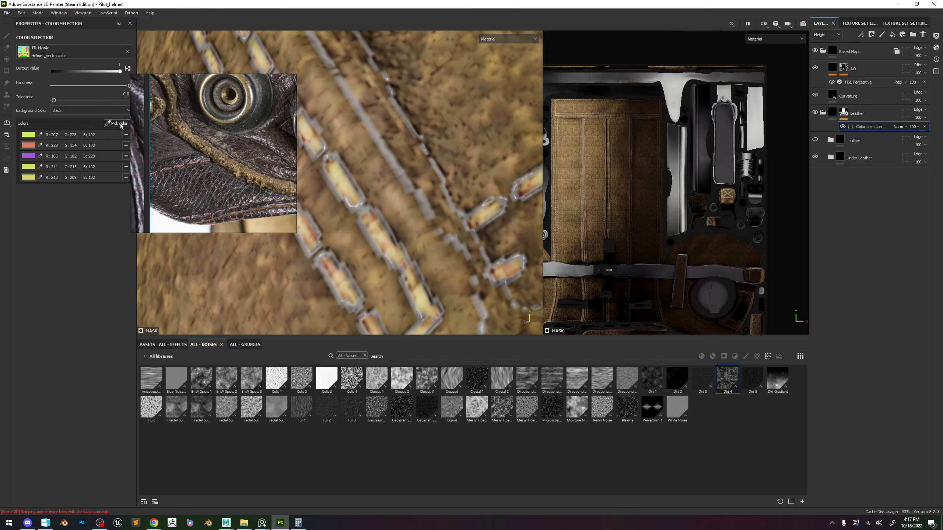
pyautogui.click(121, 126)
pyautogui.click(430, 212)
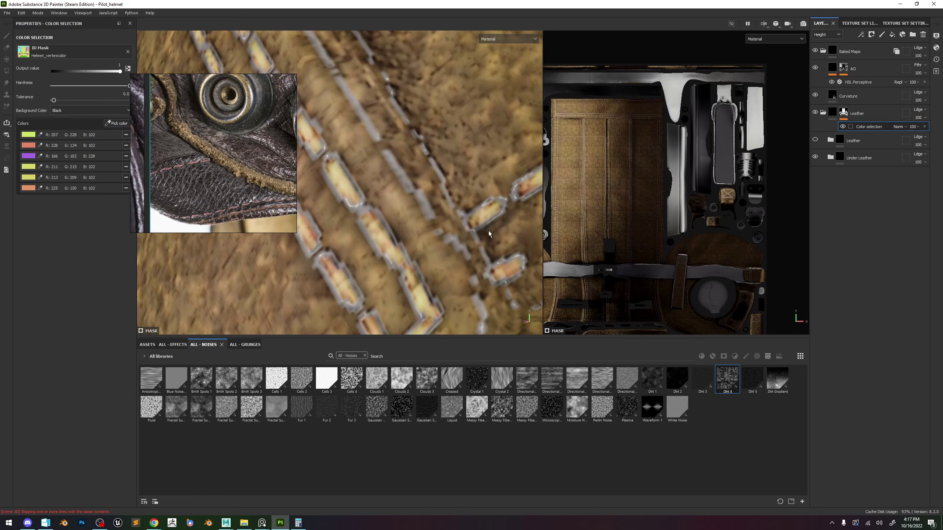
# Add a new fill layer and place it at the bottom of the layer stack, outside the Leather folder.
pyautogui.scroll(-10, 489, 234)
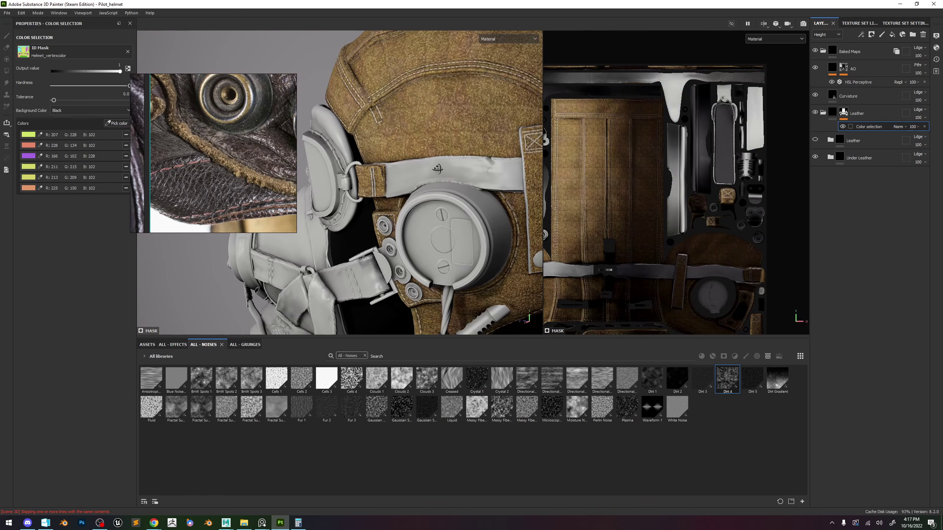
pyautogui.keyDown('alt'); pyautogui.moveTo(437, 169); pyautogui.dragTo(418, 132); pyautogui.keyUp('alt')
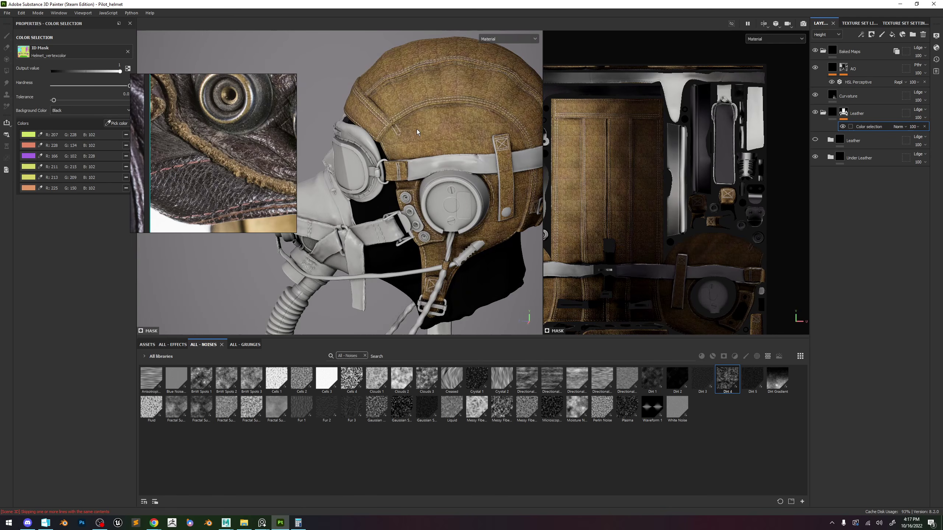
pyautogui.scroll(4, 412, 85)
pyautogui.keyDown('alt'); pyautogui.moveTo(411, 88); pyautogui.dragTo(447, 131); pyautogui.keyUp('alt')
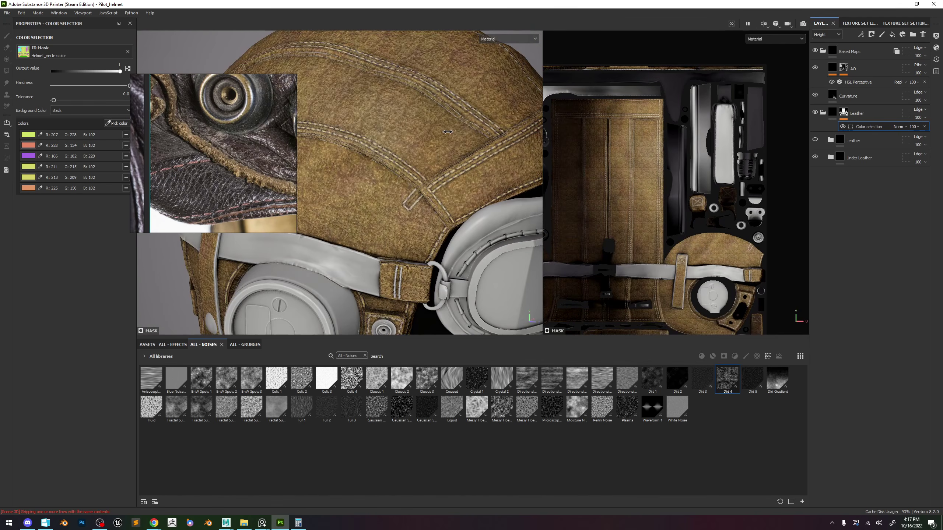
pyautogui.click(865, 161)
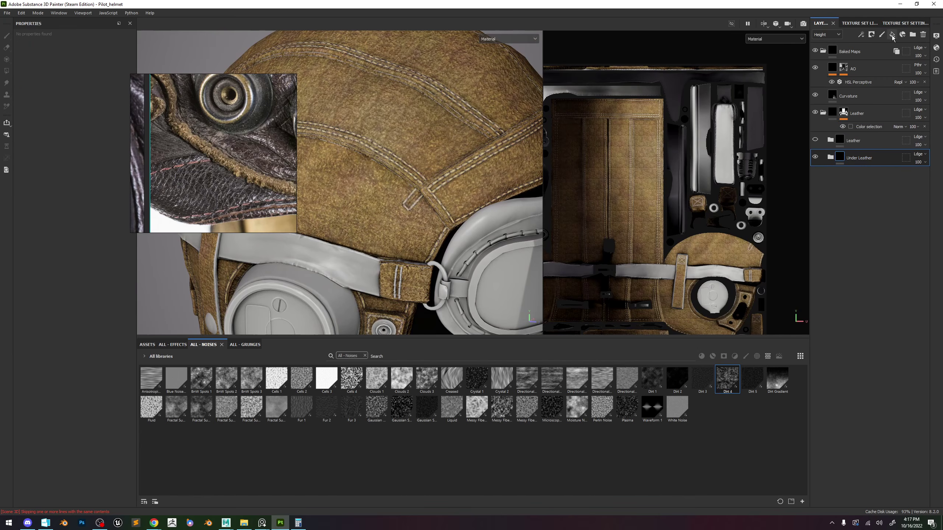
pyautogui.click(892, 35)
pyautogui.moveTo(849, 161); pyautogui.dragTo(853, 194)
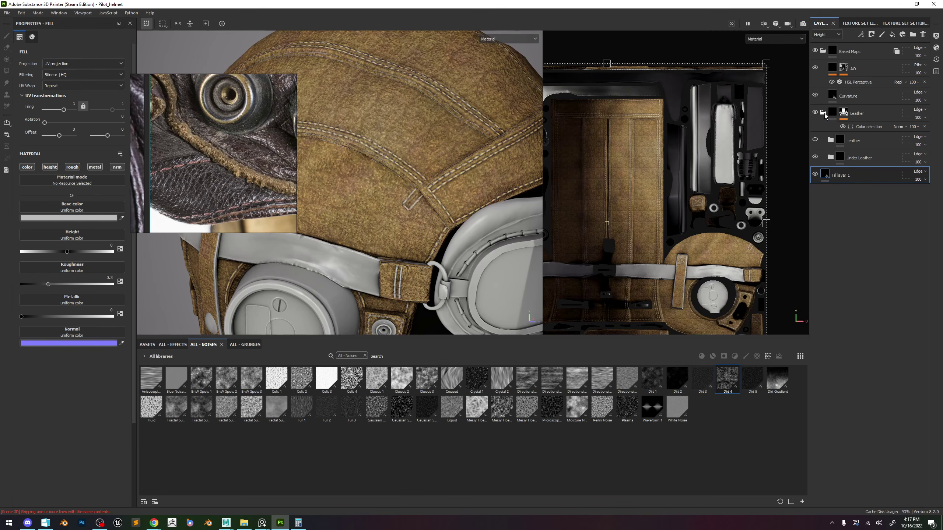
# Set the new fill layer's base color to dark grey 333333.
pyautogui.keyDown('alt'); pyautogui.moveTo(408, 187); pyautogui.dragTo(416, 202); pyautogui.keyUp('alt')
pyautogui.click(69, 218)
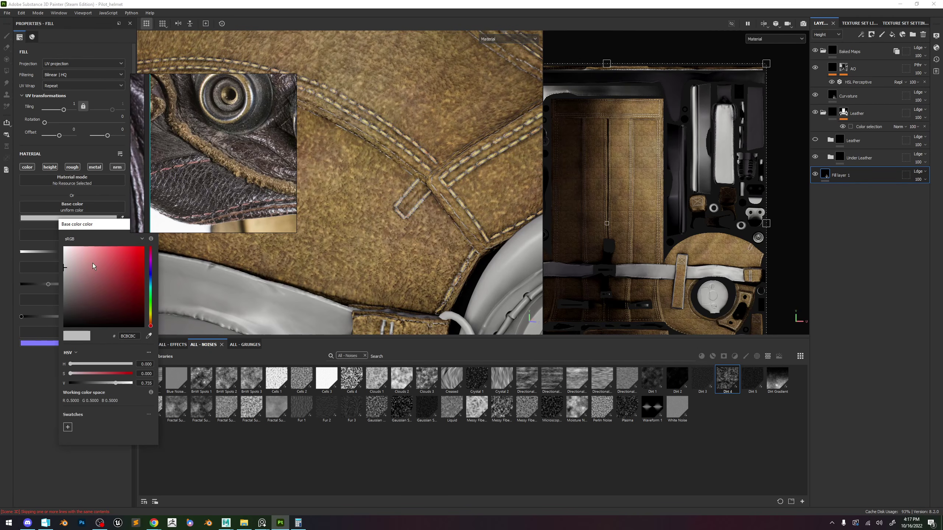
pyautogui.click(79, 290)
pyautogui.moveTo(68, 295); pyautogui.dragTo(48, 313)
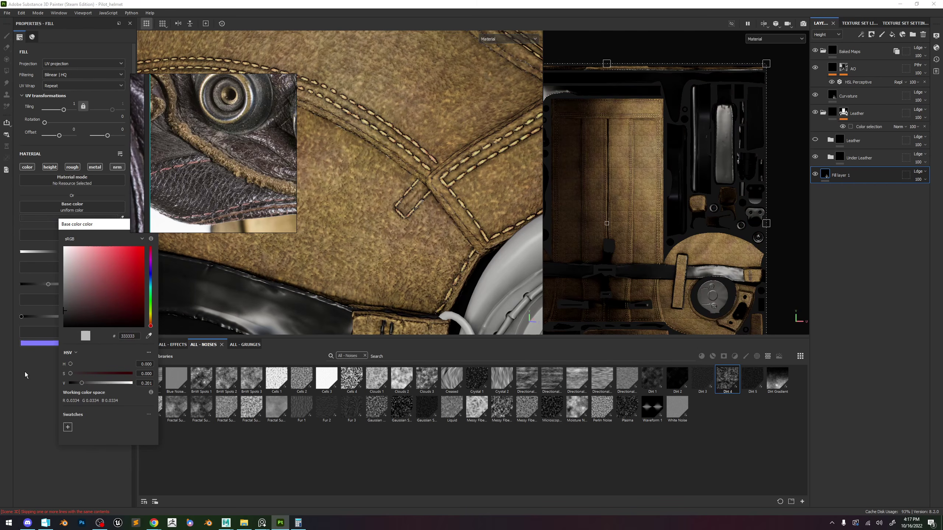
pyautogui.click(142, 240)
pyautogui.click(30, 393)
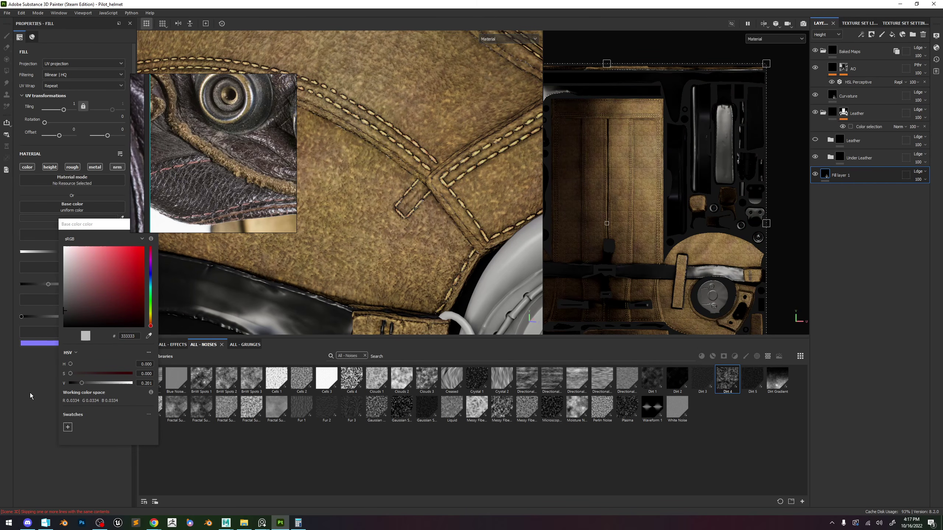
# Set the fill layer's roughness to 1 and disable its height, metallic and normal channels.
pyautogui.moveTo(195, 164); pyautogui.dragTo(201, 131)
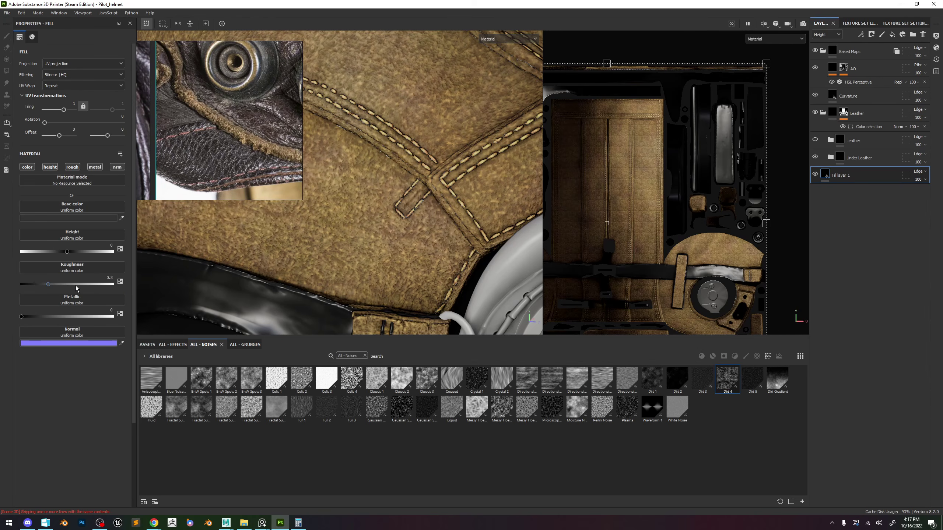
pyautogui.moveTo(76, 285); pyautogui.dragTo(142, 291)
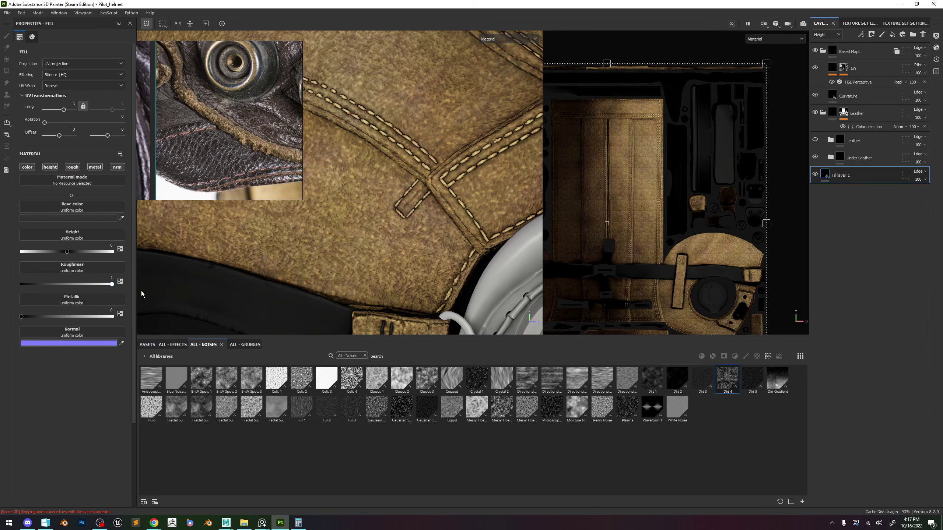
pyautogui.click(49, 168)
pyautogui.click(95, 167)
pyautogui.click(116, 167)
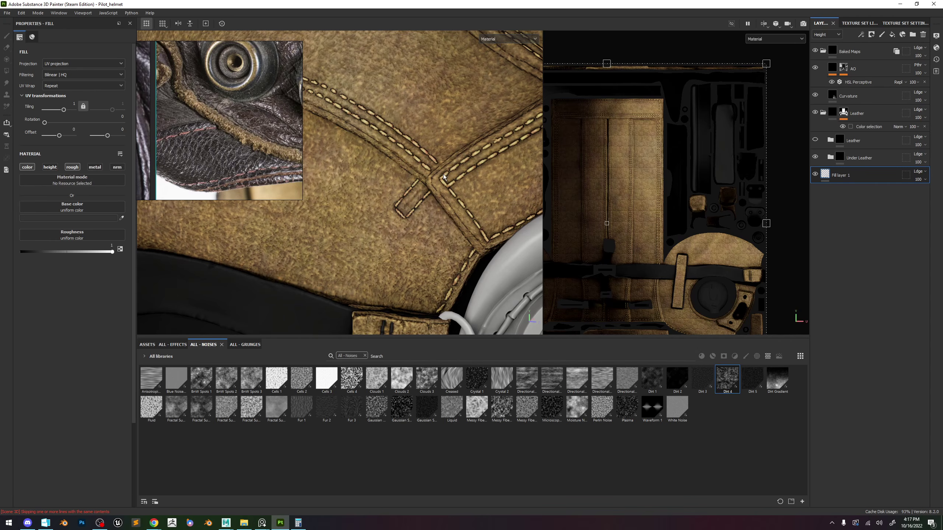
pyautogui.scroll(-5, 428, 187)
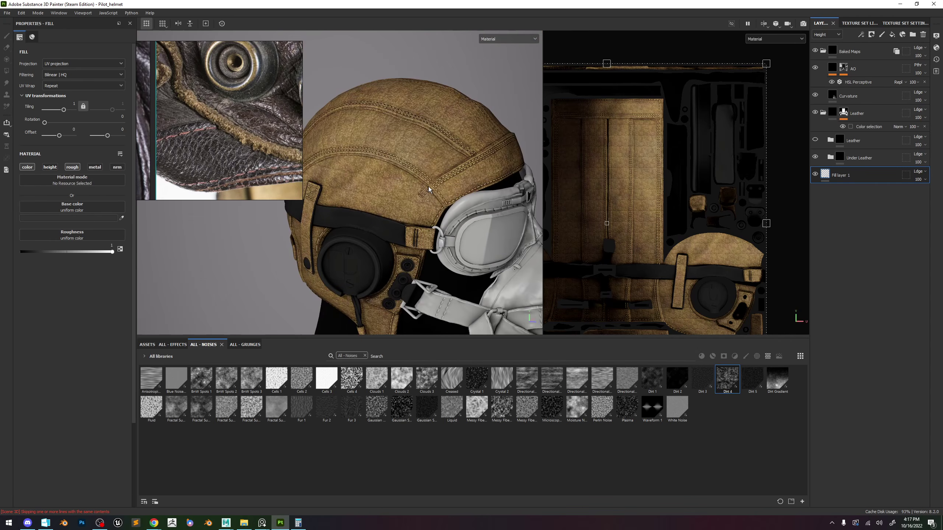
pyautogui.scroll(5, 427, 176)
pyautogui.scroll(5, 442, 172)
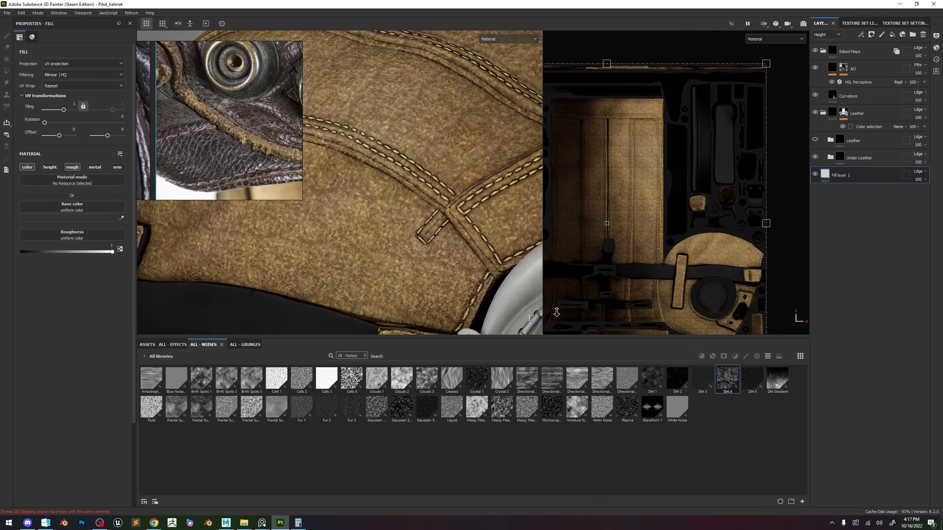
pyautogui.scroll(-4, 393, 187)
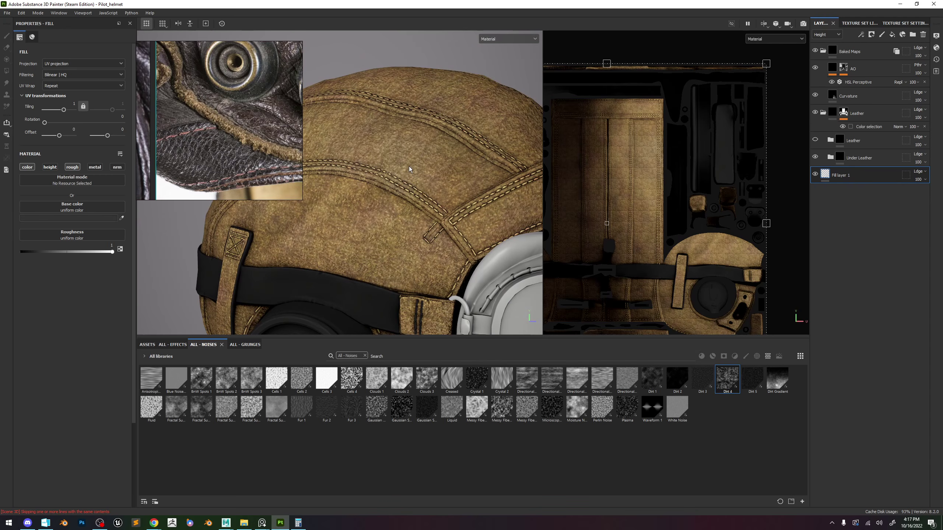
pyautogui.scroll(2, 409, 167)
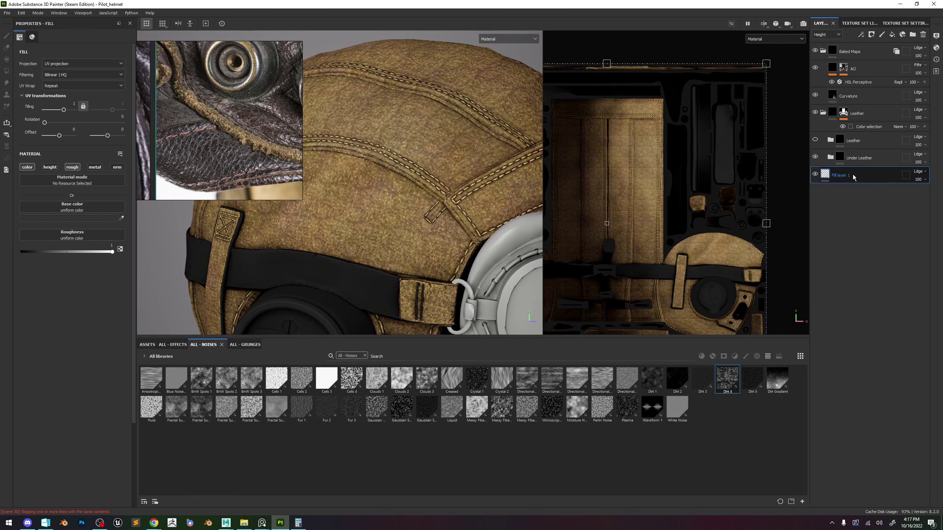
# Group the fill layer into a new folder and name the folder Background.
pyautogui.doubleClick(853, 174)
pyautogui.click(860, 181)
pyautogui.hotkey('ctrl', 'g')
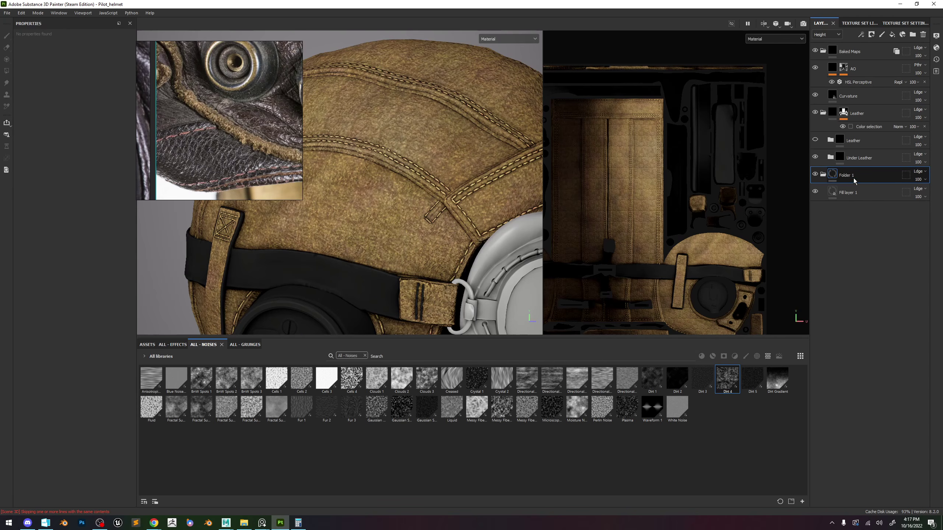
pyautogui.press('b')
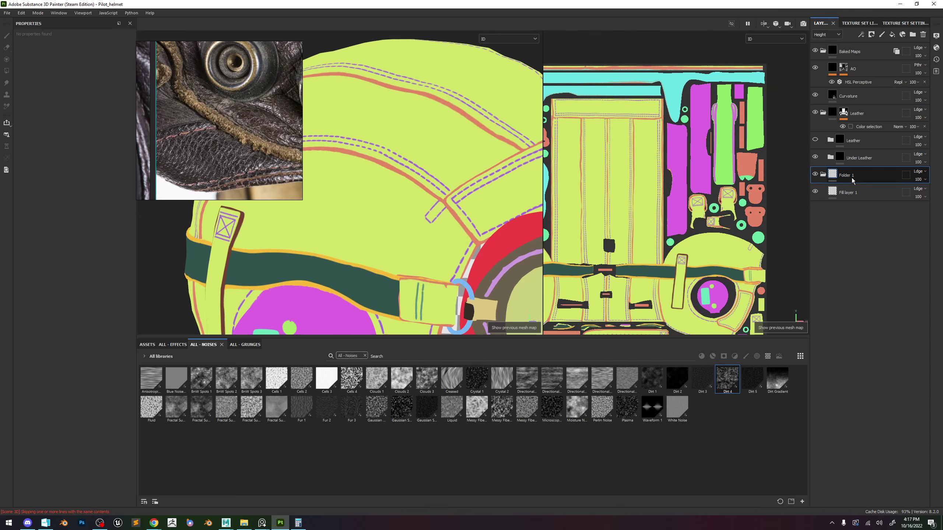
pyautogui.doubleClick(851, 177)
pyautogui.write('Background')
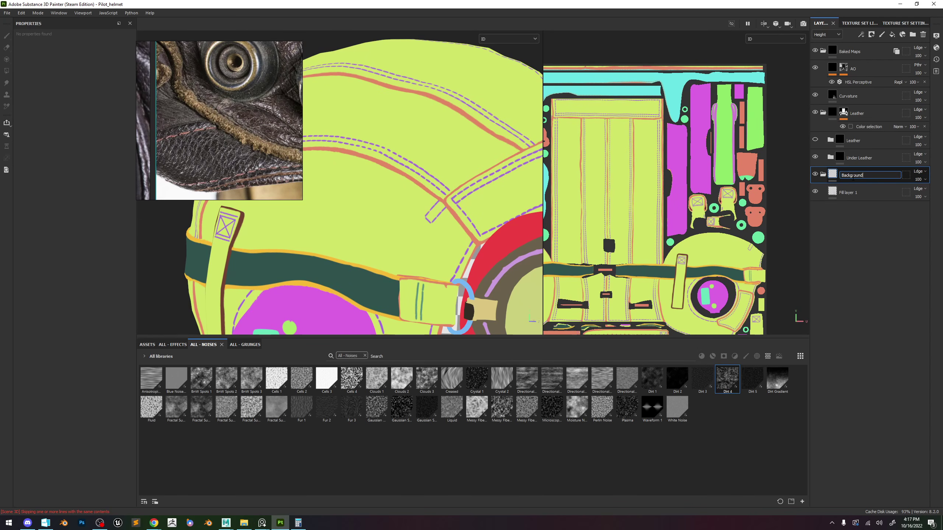
pyautogui.press('Return')
# Rename the fill layer inside the Background folder to black.
pyautogui.doubleClick(849, 193)
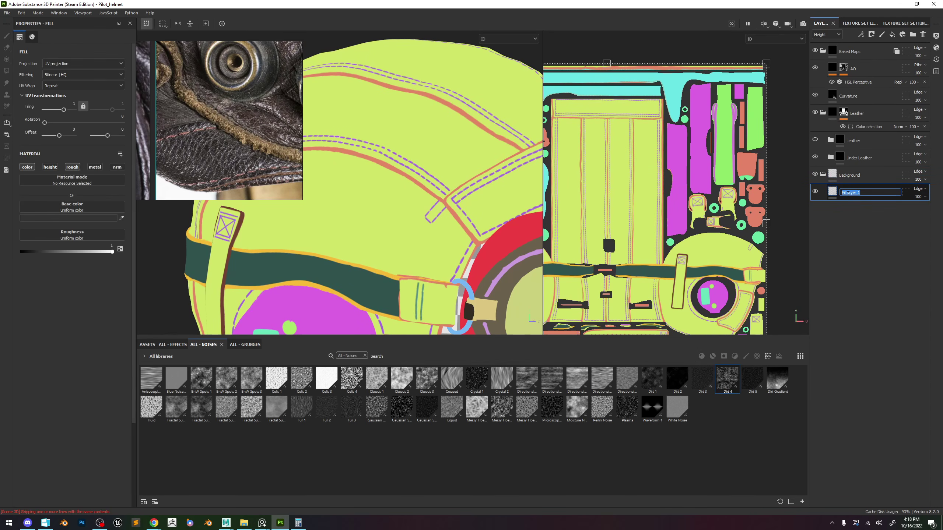
pyautogui.write('black')
pyautogui.press('Return')
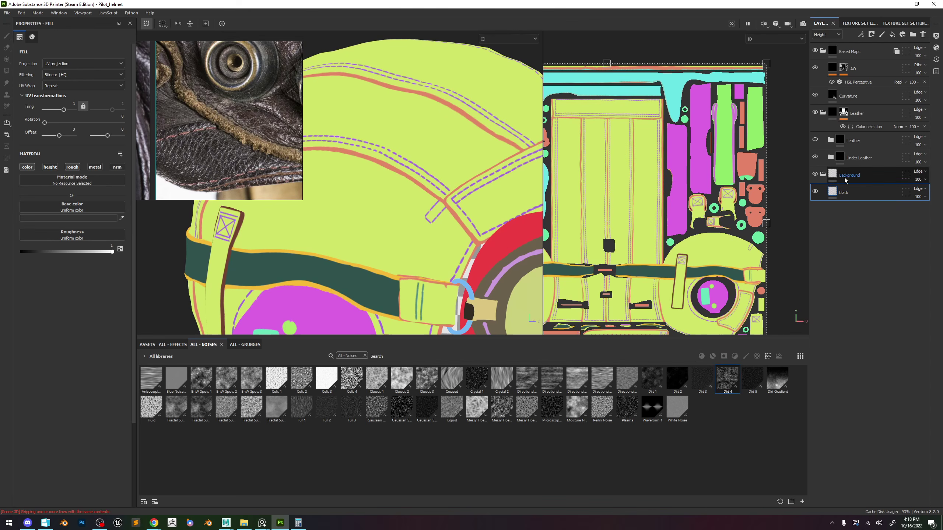
# Duplicate the black fill layer and rename the copy to Browns.
pyautogui.hotkey('ctrl', 'd')
pyautogui.rightClick(849, 194)
pyautogui.press('Escape')
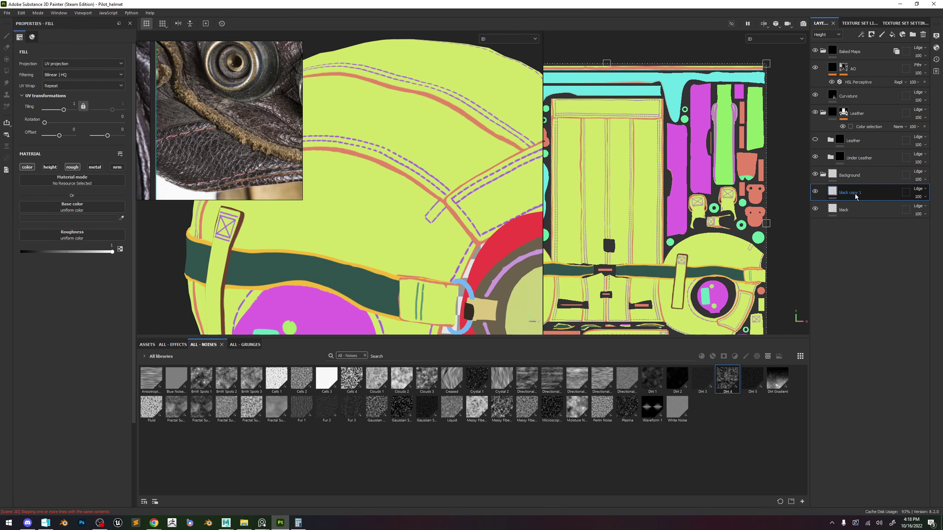
pyautogui.doubleClick(855, 194)
pyautogui.write('Browns')
pyautogui.press('Return')
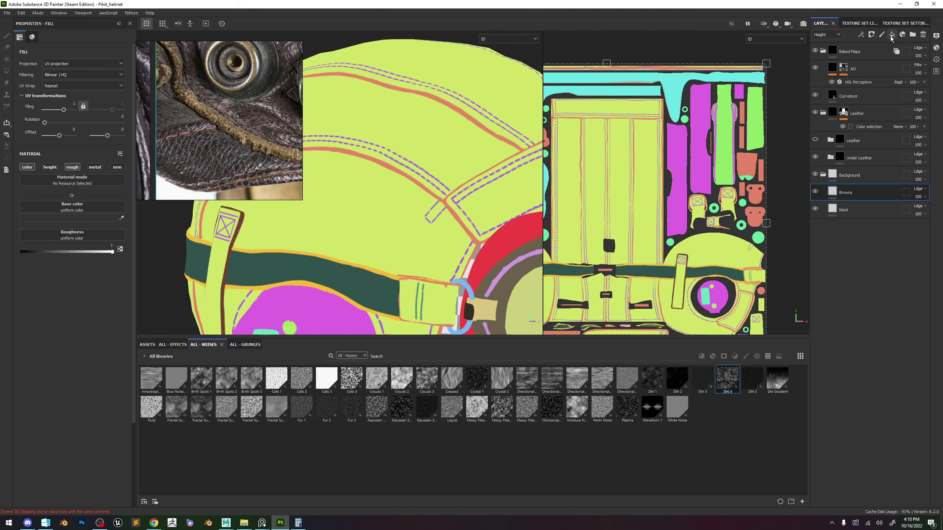
# Set the Browns layer's base color by sampling a dark brown from the helmet's seam beside the stitching in the base color view.
pyautogui.keyDown('alt'); pyautogui.moveTo(445, 165); pyautogui.dragTo(490, 248, button='right'); pyautogui.keyUp('alt')
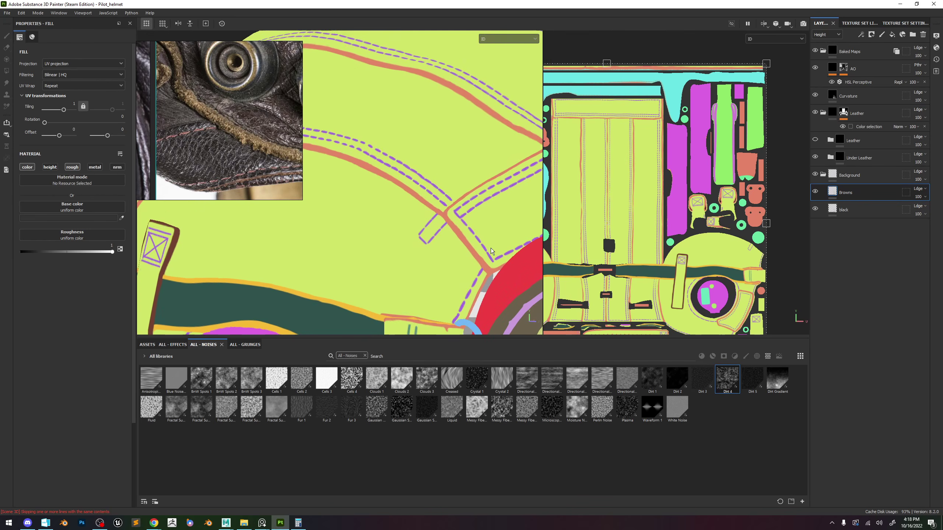
pyautogui.press('m')
pyautogui.keyDown('alt'); pyautogui.moveTo(432, 190); pyautogui.dragTo(380, 235, button='right'); pyautogui.keyUp('alt')
pyautogui.press('c')
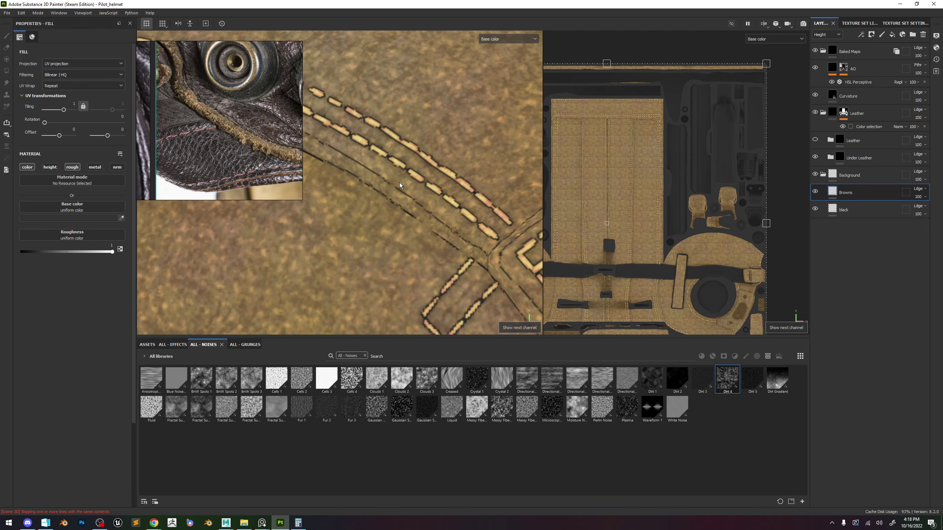
pyautogui.click(122, 218)
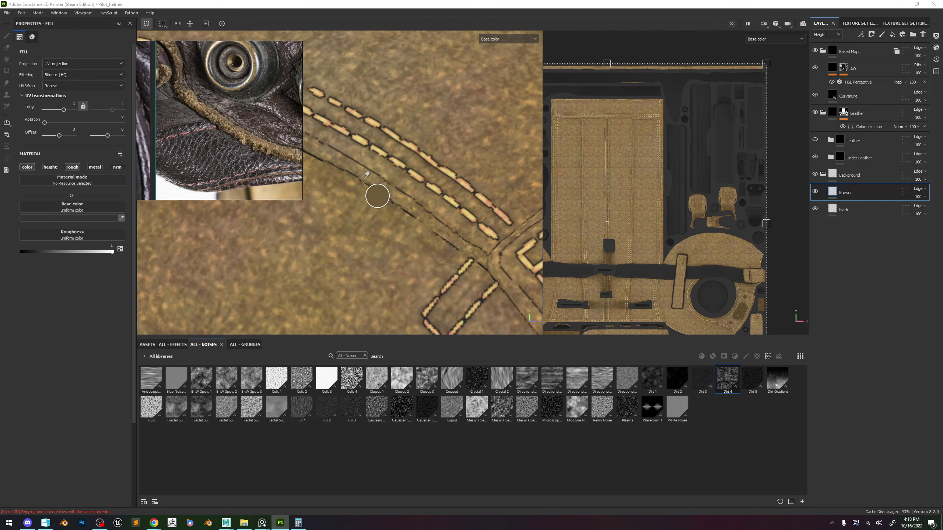
pyautogui.click(377, 196)
pyautogui.click(122, 218)
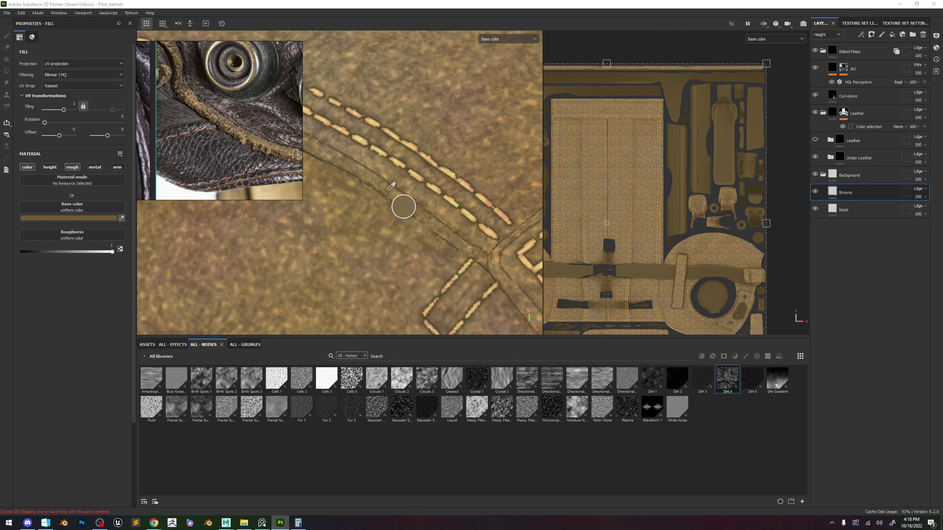
pyautogui.click(404, 207)
pyautogui.moveTo(432, 227)
pyautogui.keyDown('alt'); pyautogui.mouseDown(button='right')
pyautogui.moveTo(432, 187)
pyautogui.moveTo(406, 165)
pyautogui.moveTo(425, 178)
pyautogui.moveTo(425, 208)
pyautogui.mouseUp(button='right'); pyautogui.keyUp('alt')
pyautogui.press('m')
# Add a black mask to the Browns layer and show the inner Leather folder again.
pyautogui.rightClick(831, 191)
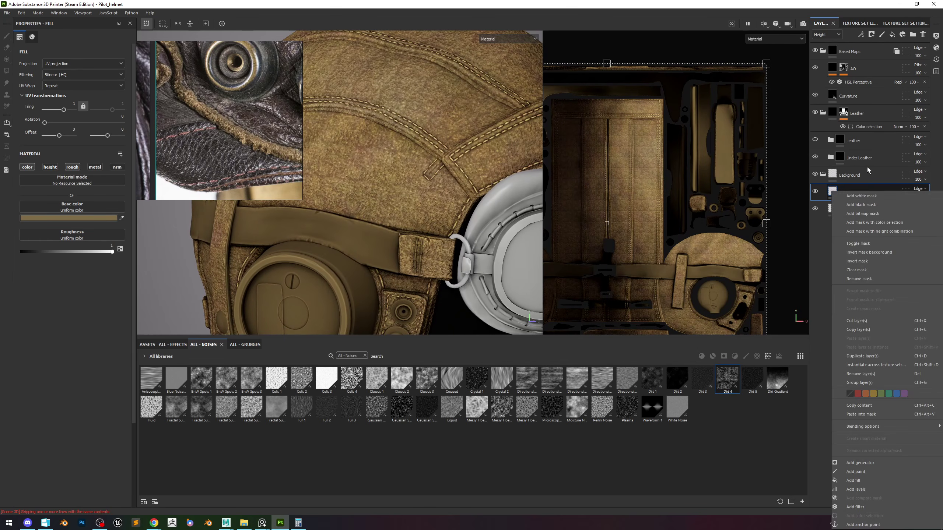
pyautogui.click(850, 207)
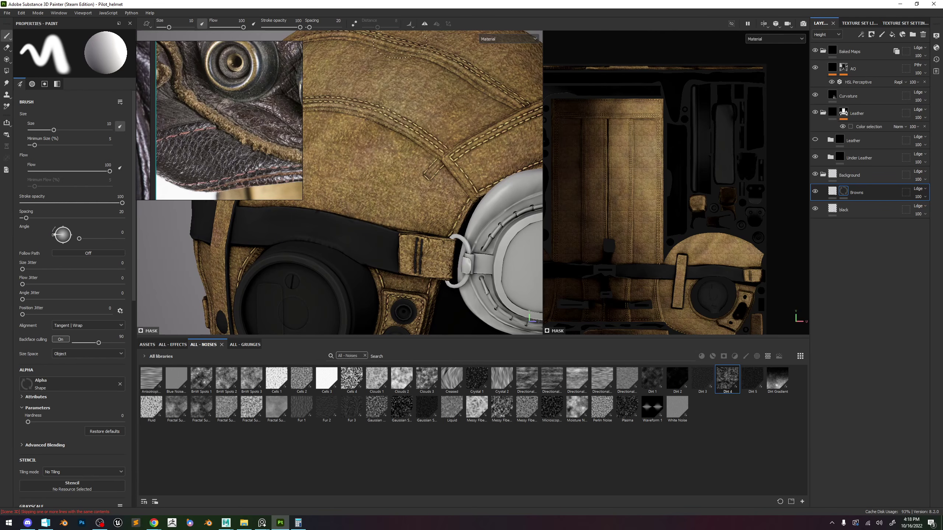
pyautogui.scroll(-5, 399, 44)
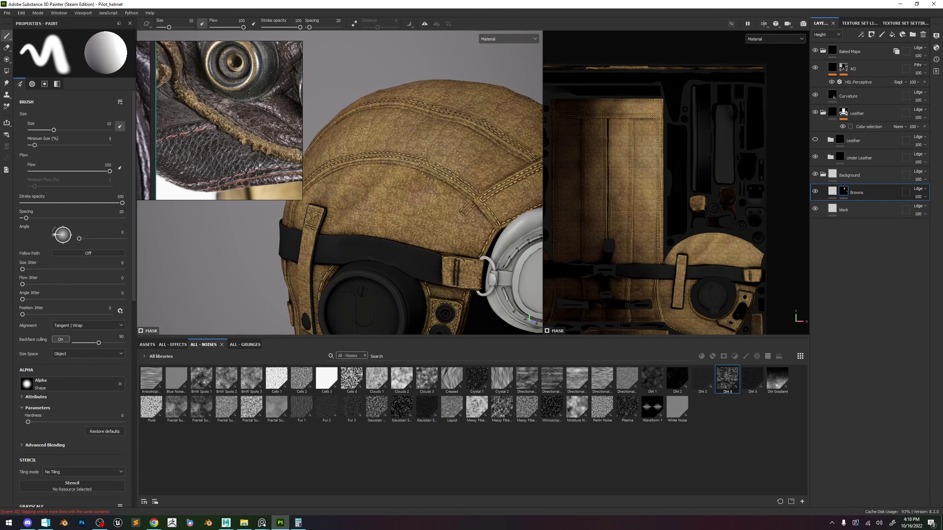
pyautogui.keyDown('alt'); pyautogui.moveTo(440, 164); pyautogui.dragTo(451, 224, button='right'); pyautogui.keyUp('alt')
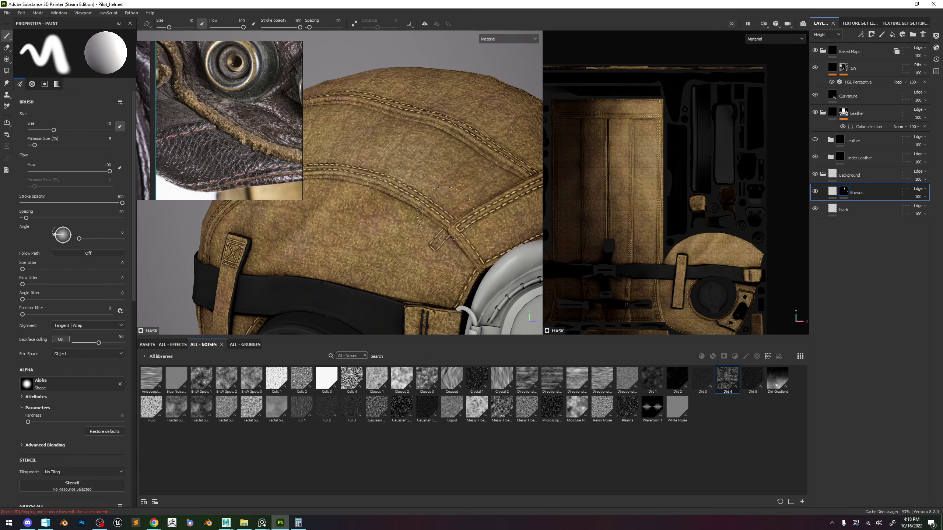
pyautogui.keyDown('alt'); pyautogui.moveTo(451, 225); pyautogui.dragTo(492, 210, button='middle'); pyautogui.keyUp('alt')
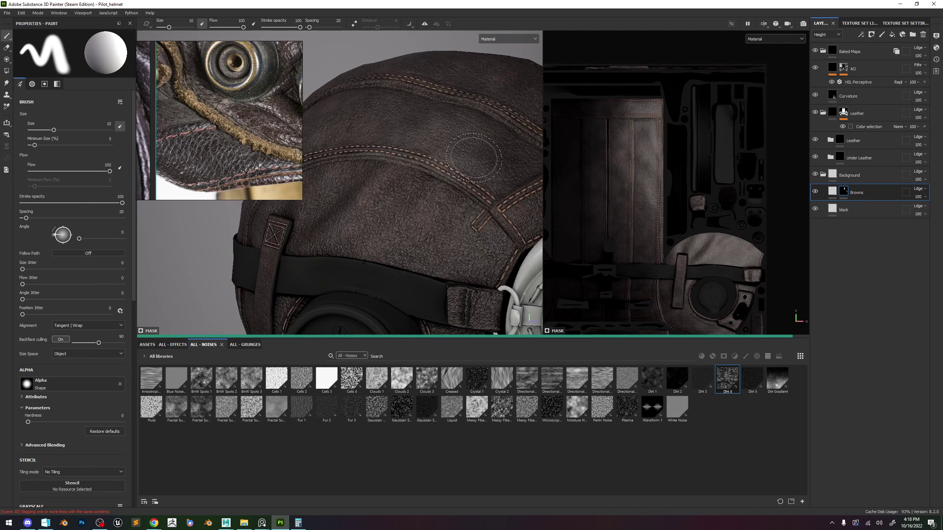
# Compare the helmet surface with the inner Leather and Under Leather folders hidden and shown in turn.
pyautogui.scroll(-3, 445, 178)
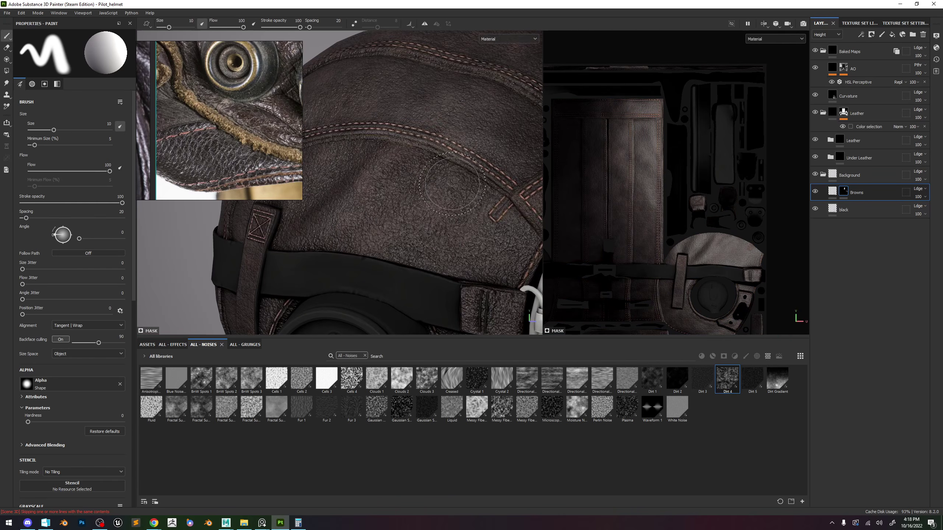
pyautogui.scroll(2, 452, 184)
pyautogui.keyDown('alt'); pyautogui.moveTo(455, 181); pyautogui.dragTo(508, 143); pyautogui.keyUp('alt')
pyautogui.keyDown('alt'); pyautogui.moveTo(449, 148); pyautogui.dragTo(465, 157); pyautogui.keyUp('alt')
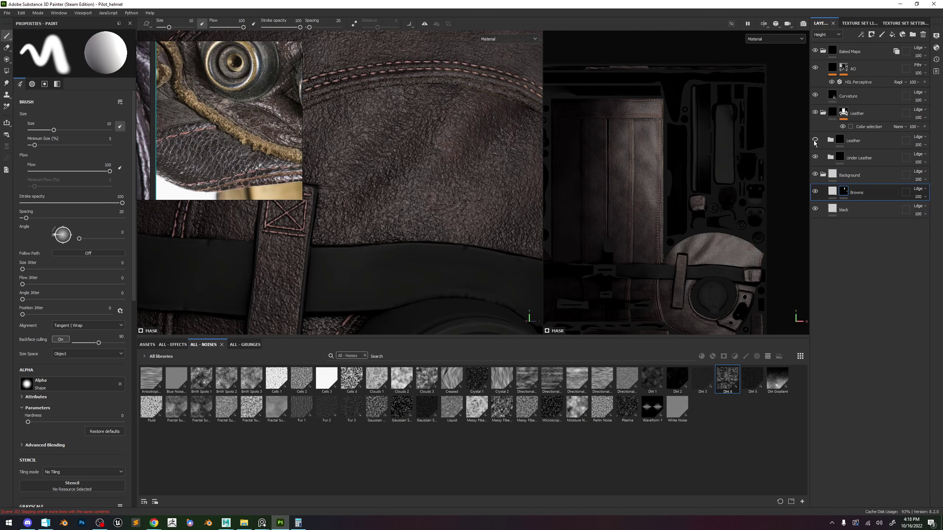
pyautogui.click(815, 140)
pyautogui.click(815, 141)
pyautogui.click(815, 158)
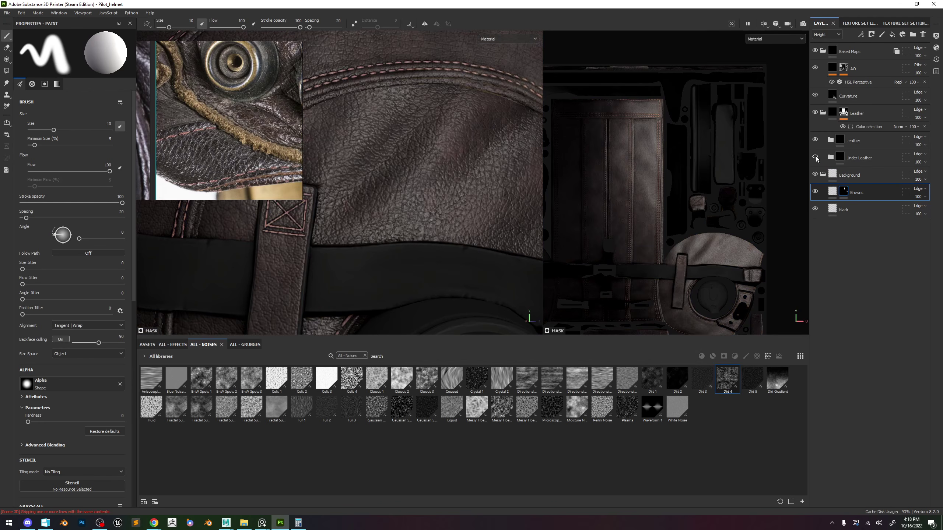
pyautogui.click(815, 157)
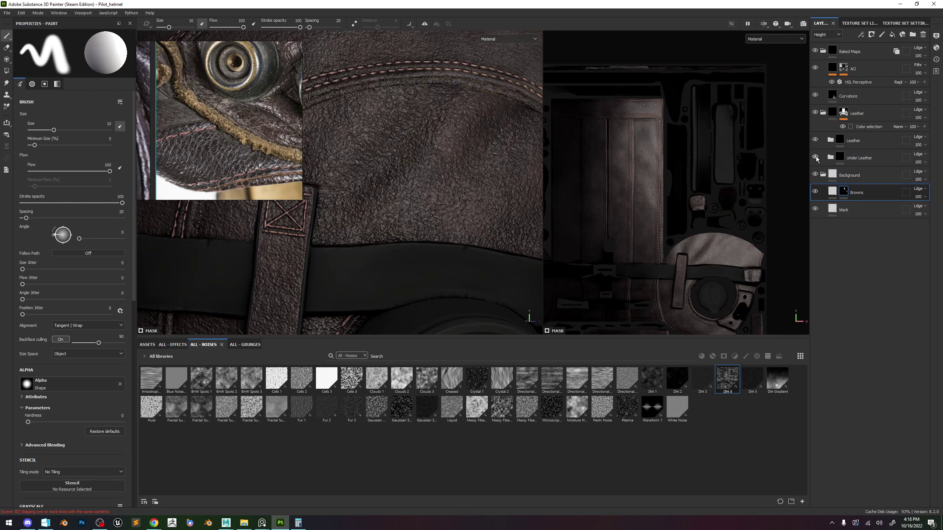
# Set the inner Leather folder's height blending mode to Replace and compare the surface with the folder hidden and shown.
pyautogui.click(867, 143)
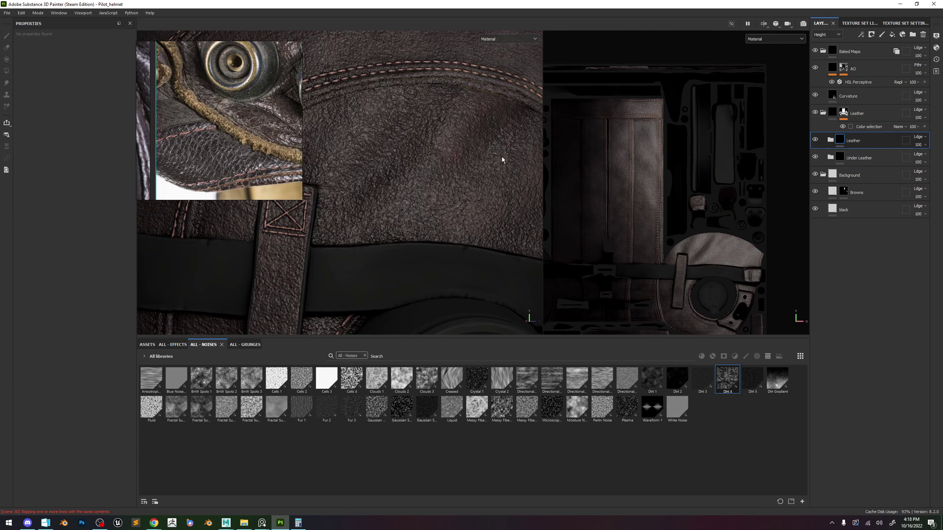
pyautogui.click(298, 198)
pyautogui.moveTo(301, 200); pyautogui.dragTo(275, 181)
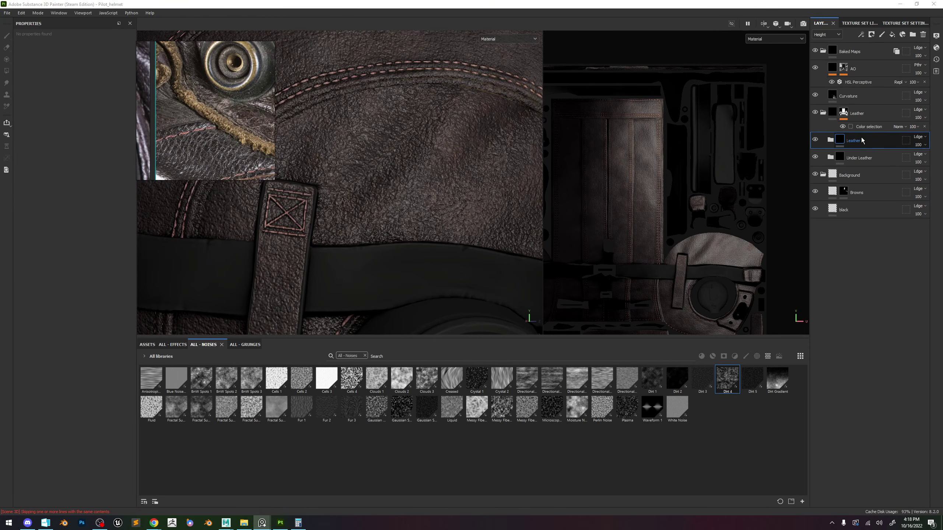
pyautogui.click(917, 137)
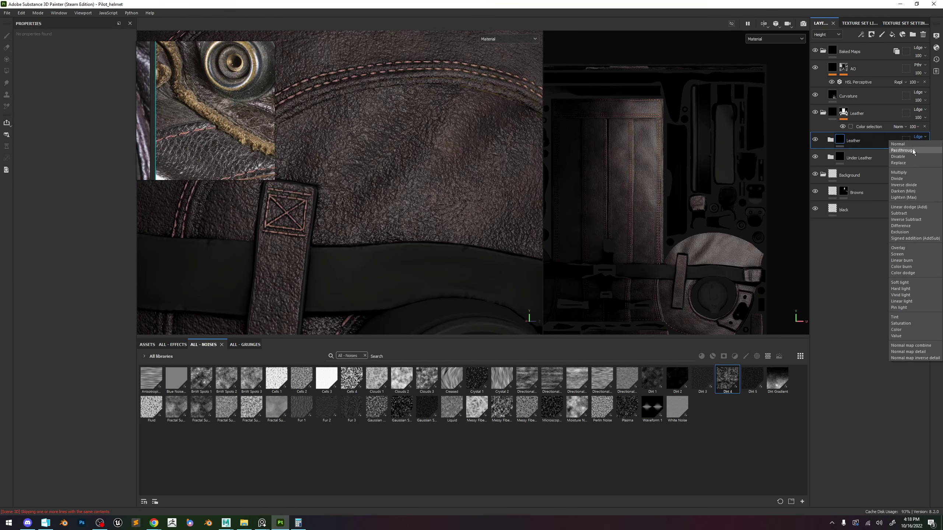
pyautogui.click(899, 162)
pyautogui.scroll(2, 425, 138)
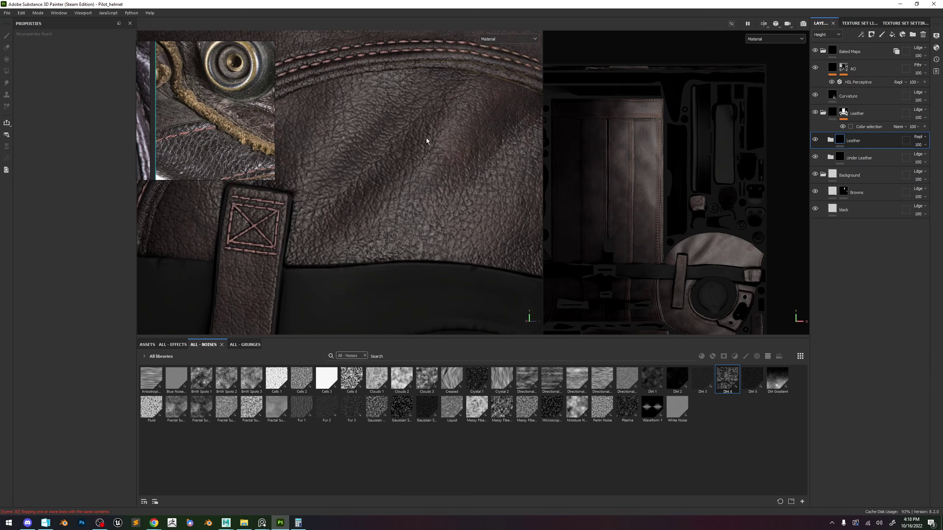
pyautogui.click(815, 140)
pyautogui.click(815, 140)
pyautogui.click(815, 140)
pyautogui.click(814, 140)
pyautogui.scroll(-5, 371, 181)
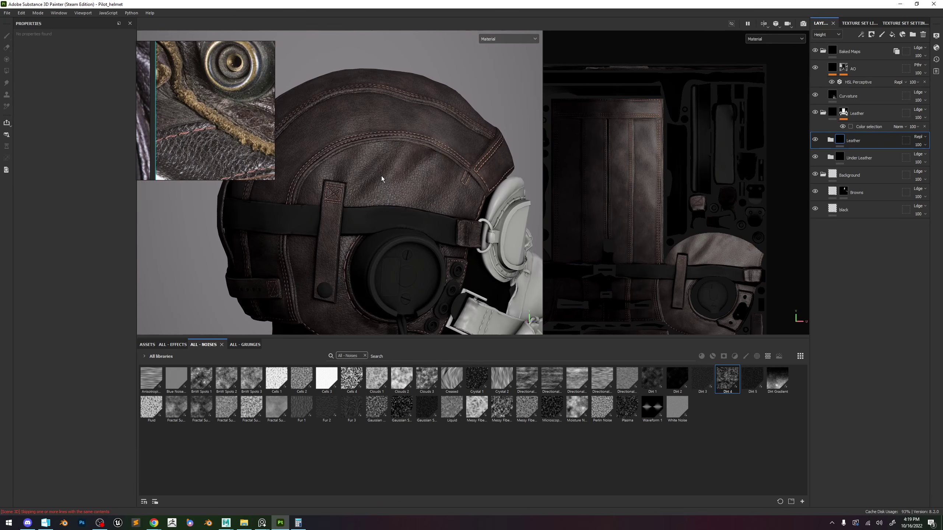
# Add a color selection mask to the inner Leather folder and pick the yellow-green ID color of the leather panels.
pyautogui.scroll(3, 418, 141)
pyautogui.rightClick(832, 143)
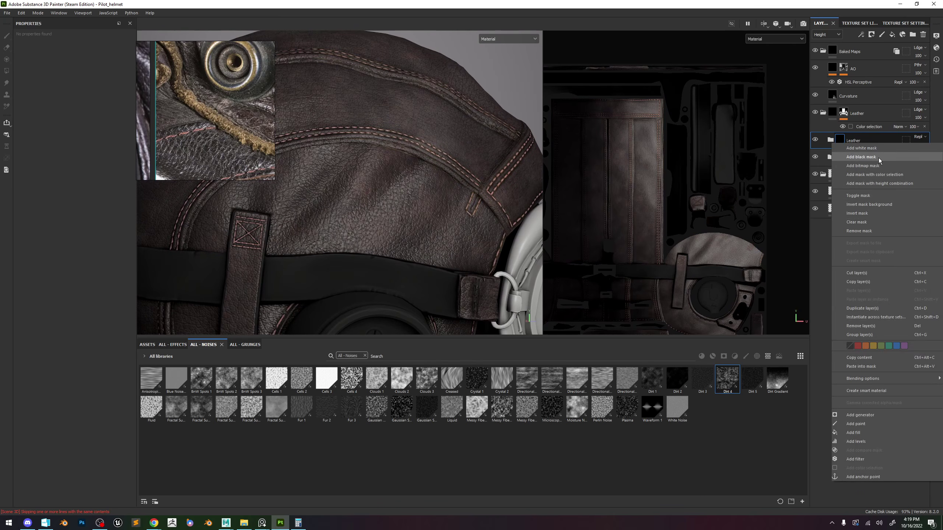
pyautogui.click(883, 174)
pyautogui.click(117, 123)
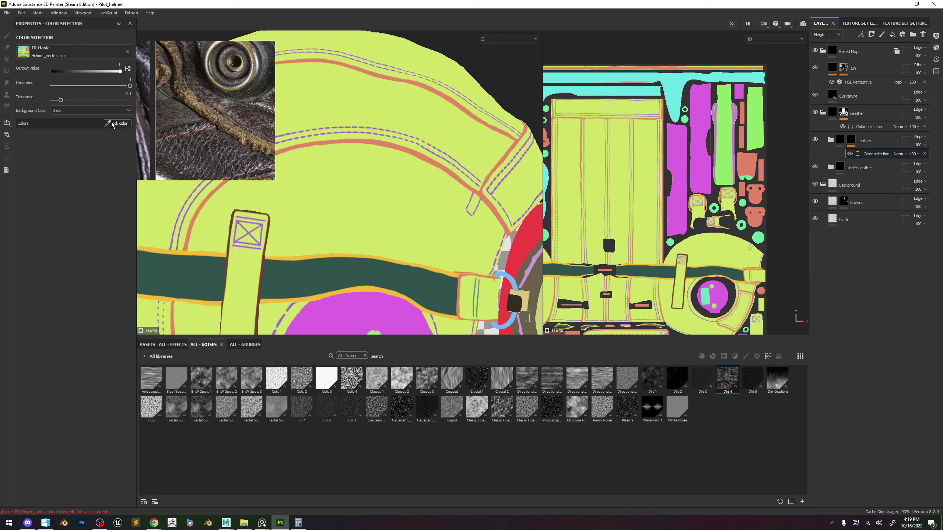
pyautogui.click(360, 112)
pyautogui.scroll(-5, 403, 134)
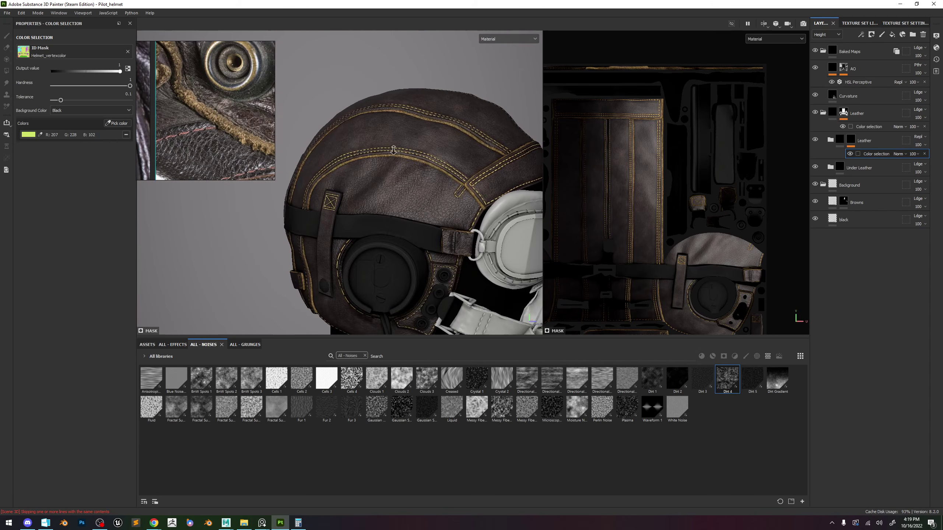
pyautogui.scroll(5, 405, 129)
pyautogui.scroll(-5, 223, 115)
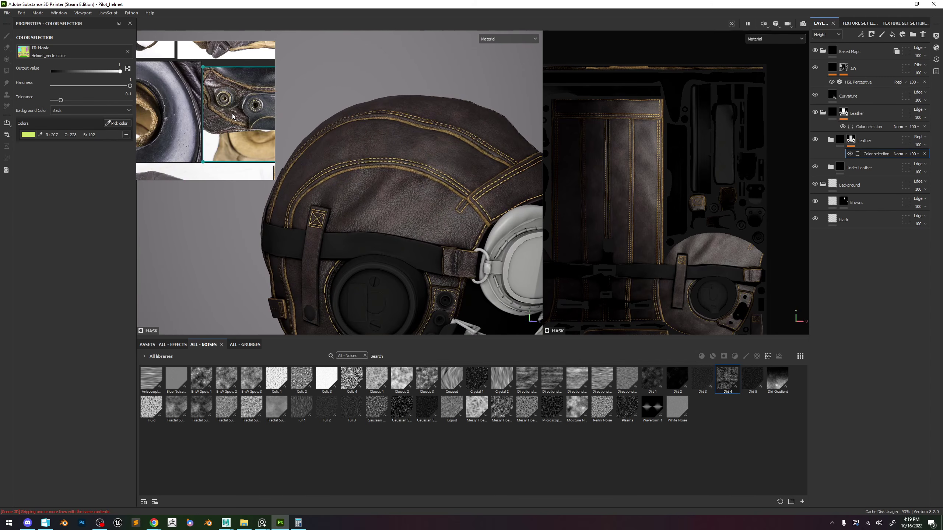
# Add the purple ID color of the stitches to the inner Leather folder's color selection mask.
pyautogui.scroll(3, 236, 122)
pyautogui.scroll(6, 466, 171)
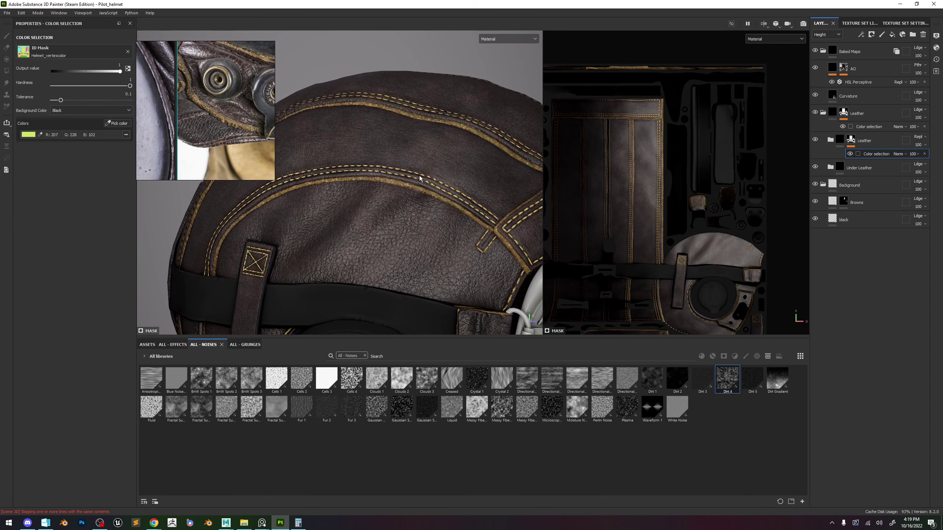
pyautogui.scroll(8, 466, 171)
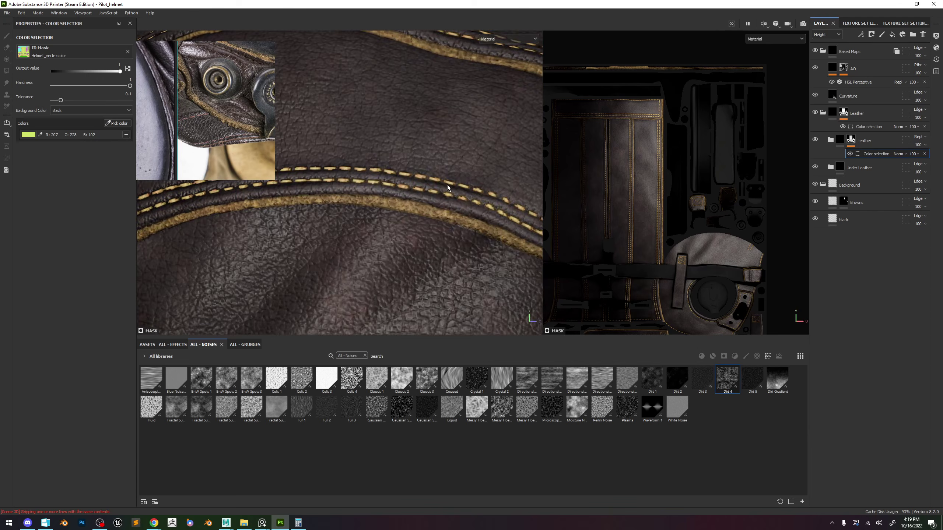
pyautogui.click(121, 123)
pyautogui.scroll(3, 363, 164)
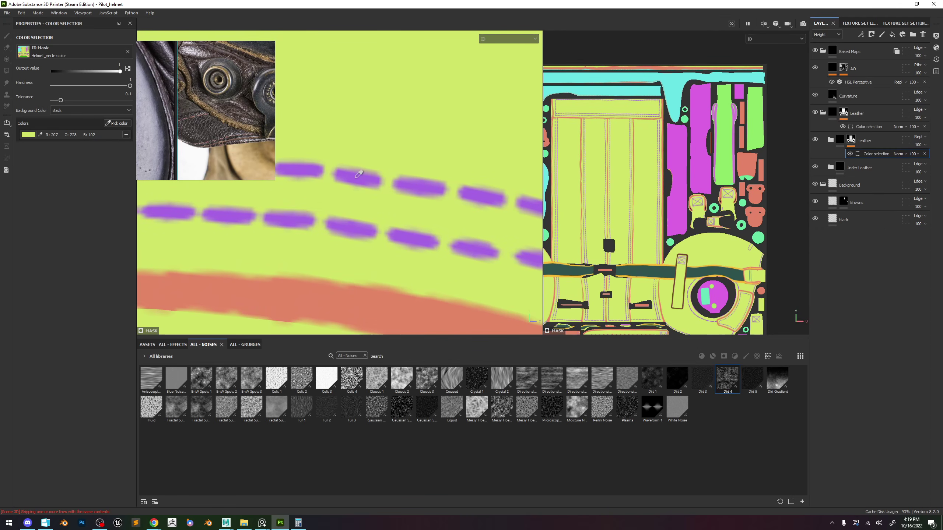
pyautogui.click(357, 177)
pyautogui.scroll(-4, 386, 169)
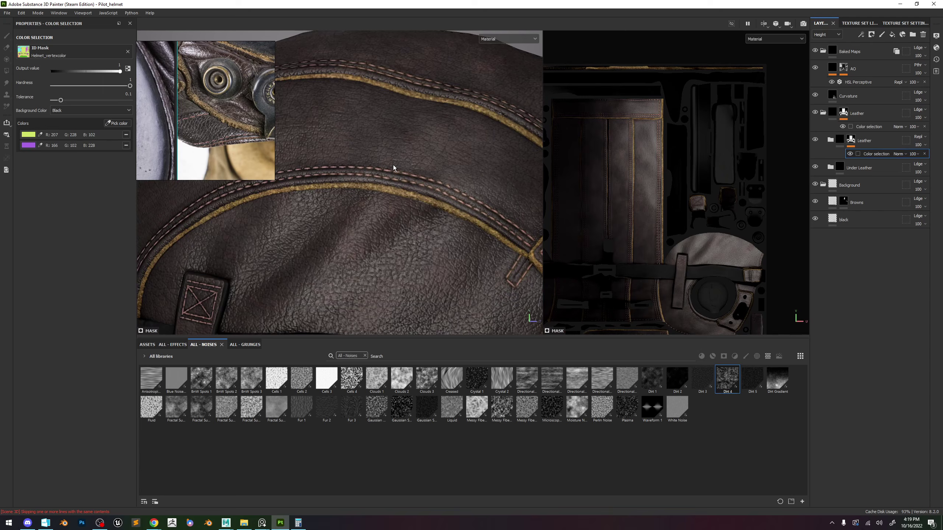
# Move the Stitches folder out of the Custom folder and place it above the inner Leather folder.
pyautogui.click(831, 139)
pyautogui.click(862, 189)
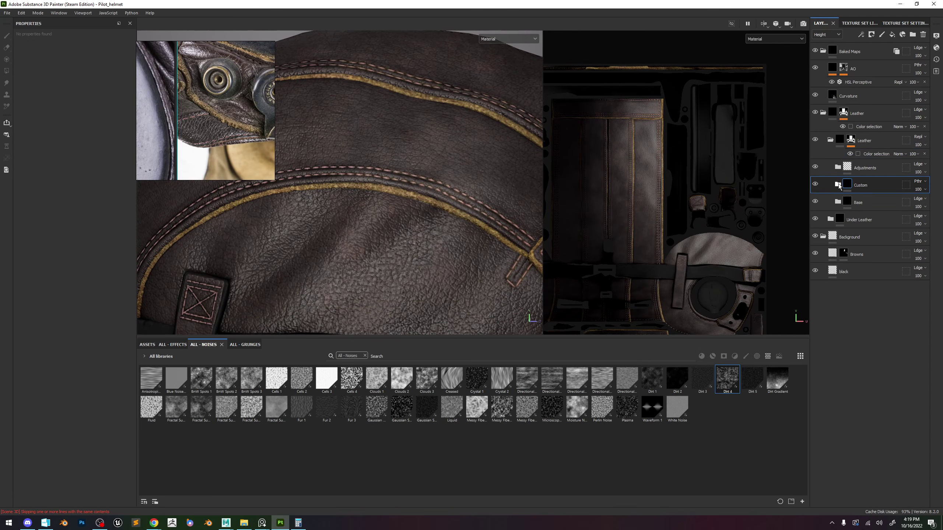
pyautogui.click(837, 184)
pyautogui.moveTo(869, 202); pyautogui.dragTo(881, 135)
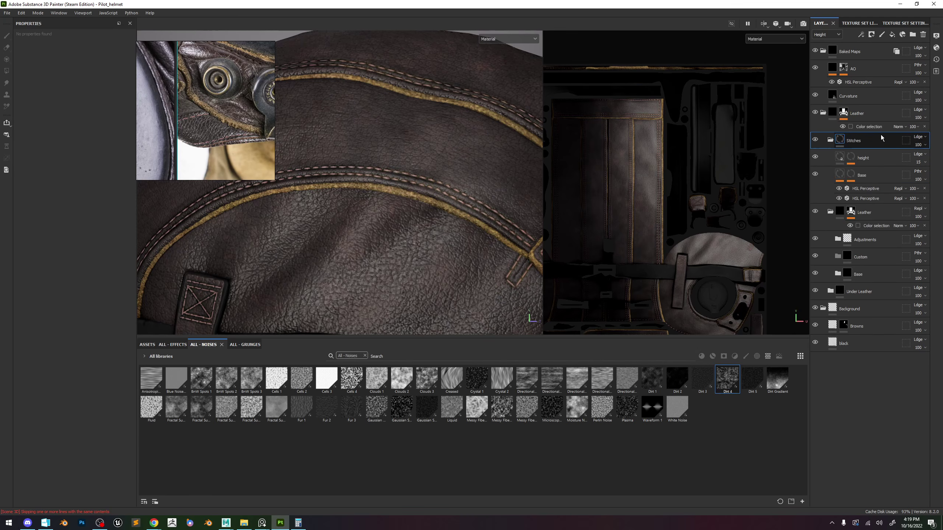
# Collapse the inner Leather folder and the Stitches folder in the layer stack.
pyautogui.click(872, 226)
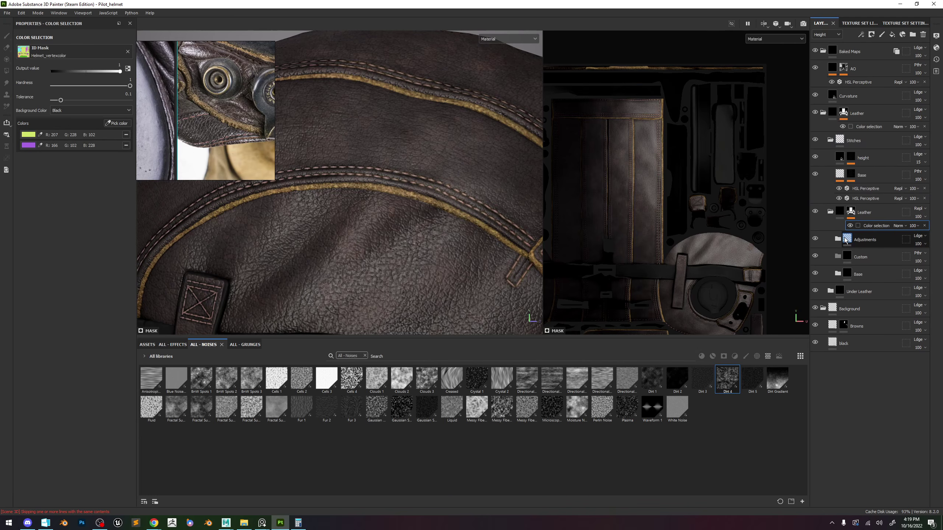
pyautogui.click(870, 257)
pyautogui.moveTo(871, 256); pyautogui.dragTo(833, 215)
pyautogui.click(831, 212)
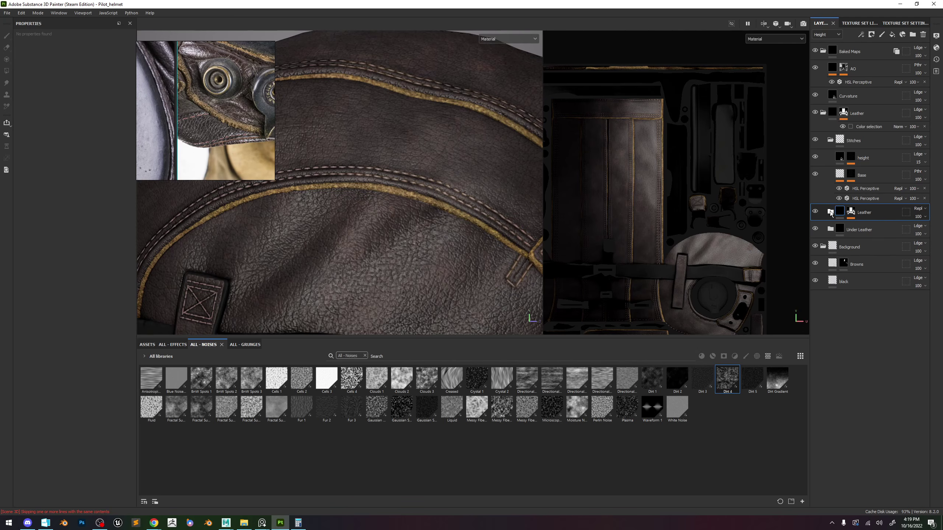
pyautogui.click(862, 143)
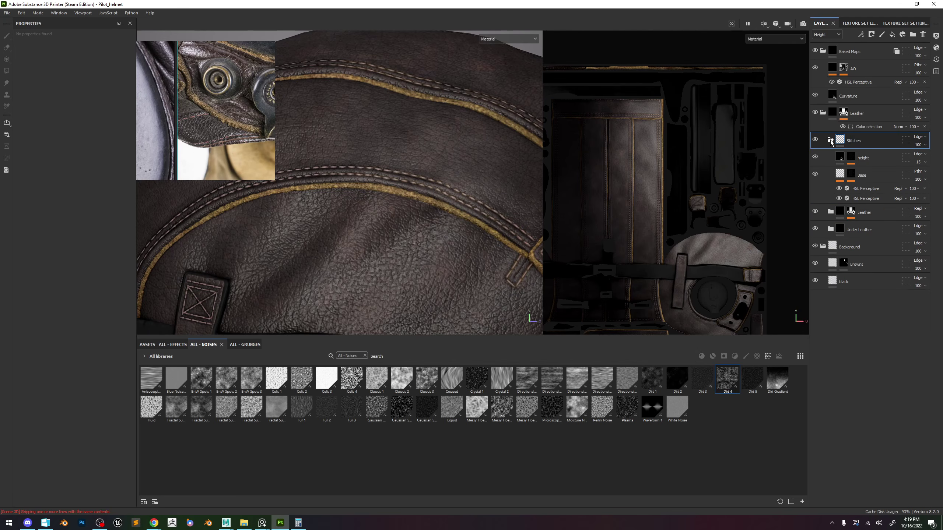
pyautogui.click(831, 140)
# Set the Lightness of the HSL Perceptive filter in the Under Leather folder's Adjustments to 0.566.
pyautogui.scroll(-5, 411, 196)
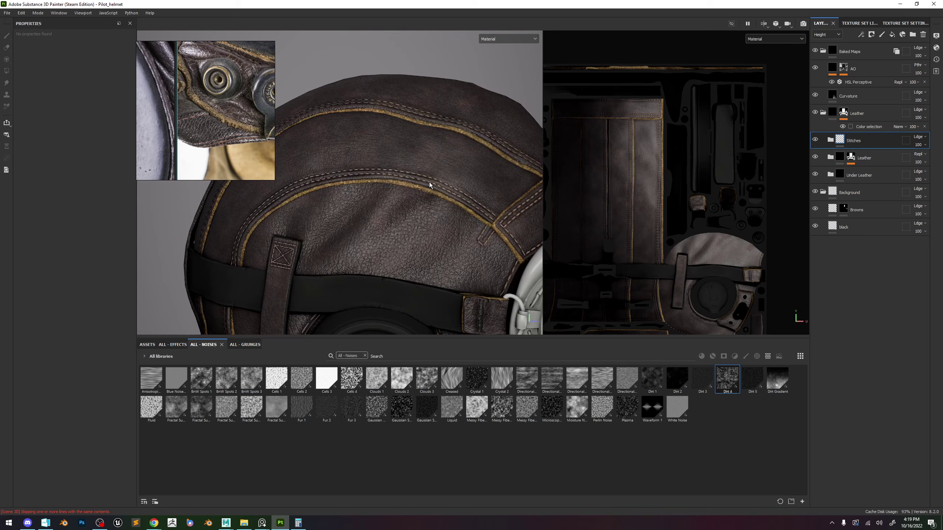
pyautogui.scroll(-4, 428, 181)
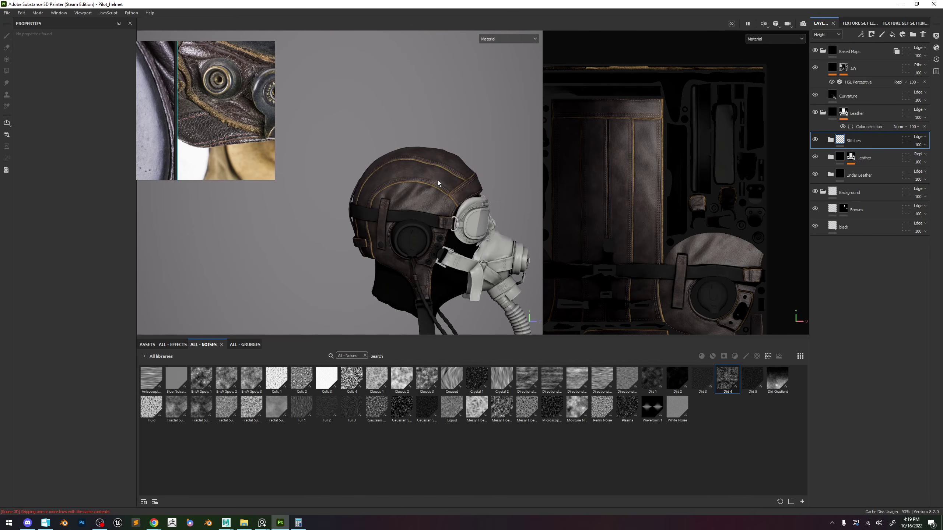
pyautogui.scroll(6, 437, 180)
pyautogui.scroll(-2, 245, 107)
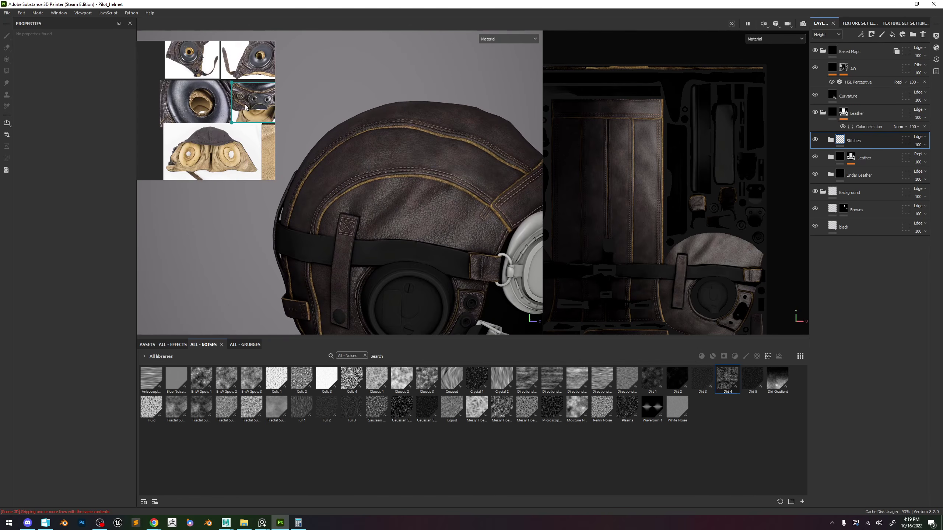
pyautogui.scroll(3, 245, 107)
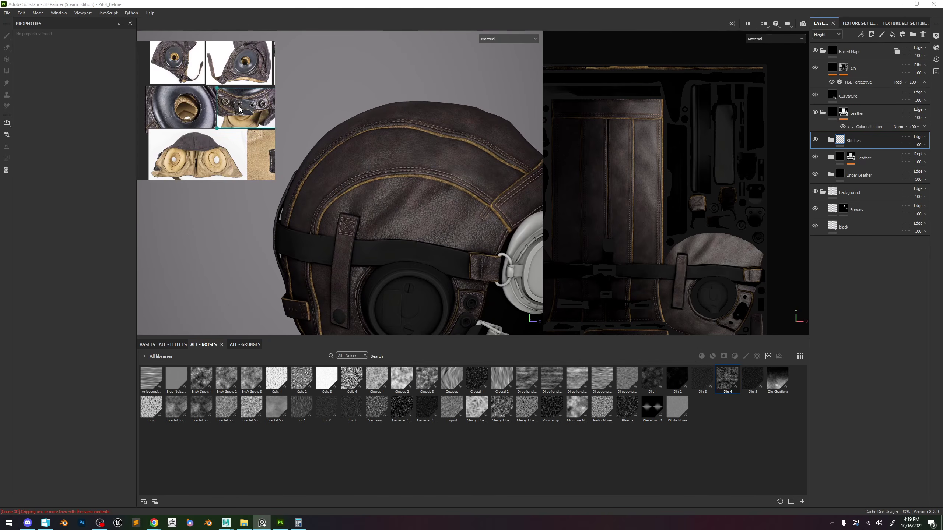
pyautogui.click(830, 174)
pyautogui.click(871, 250)
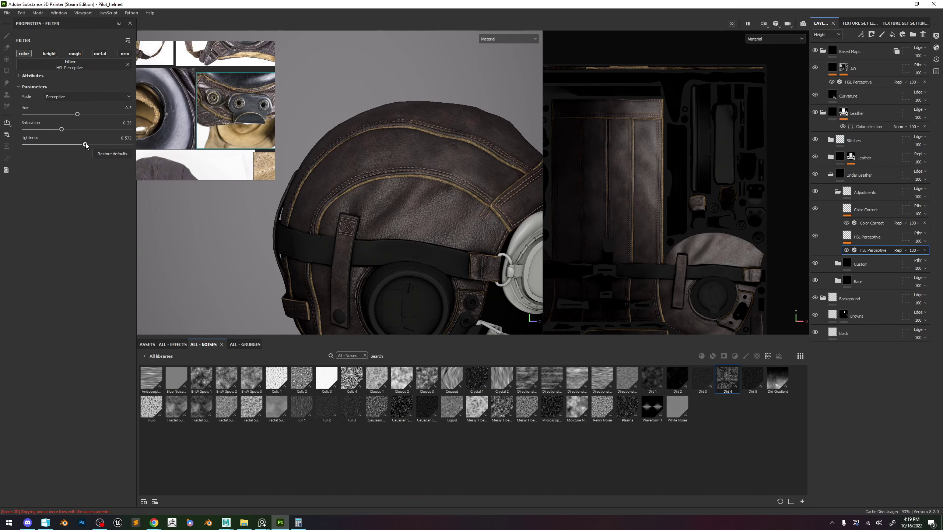
pyautogui.moveTo(85, 144); pyautogui.dragTo(83, 147)
pyautogui.scroll(-4, 391, 149)
pyautogui.scroll(2, 392, 149)
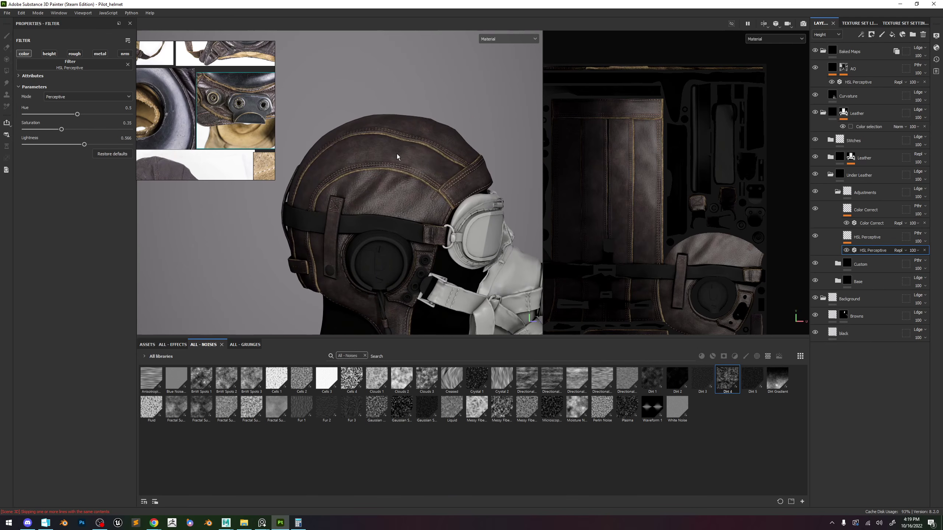
# Raise the height of the Base_Values fill in the inner Leather folder's Base folder to 0.0709.
pyautogui.scroll(5, 257, 143)
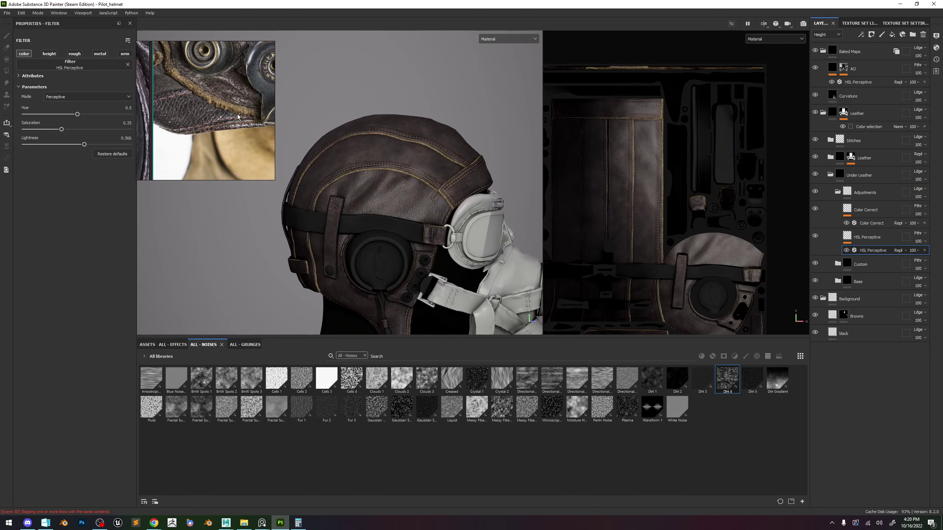
pyautogui.scroll(3, 387, 166)
pyautogui.scroll(5, 390, 167)
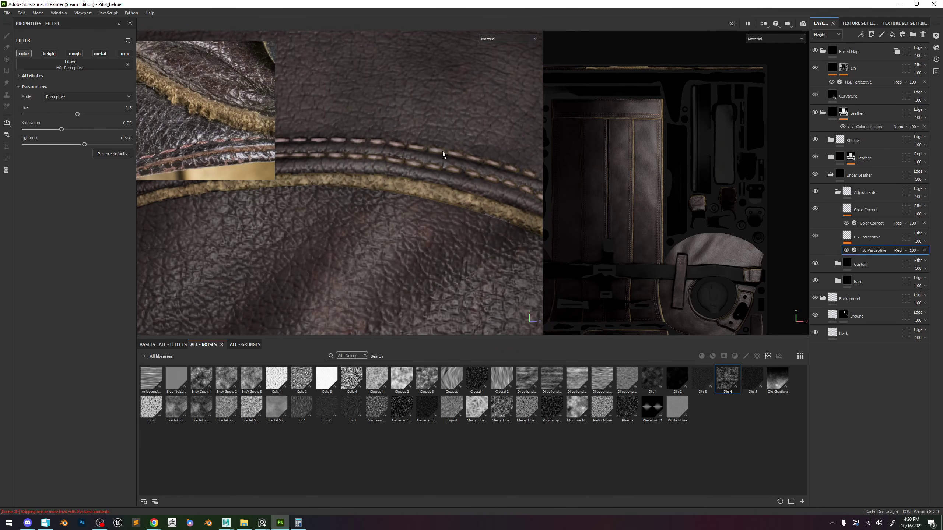
pyautogui.click(831, 175)
pyautogui.click(830, 156)
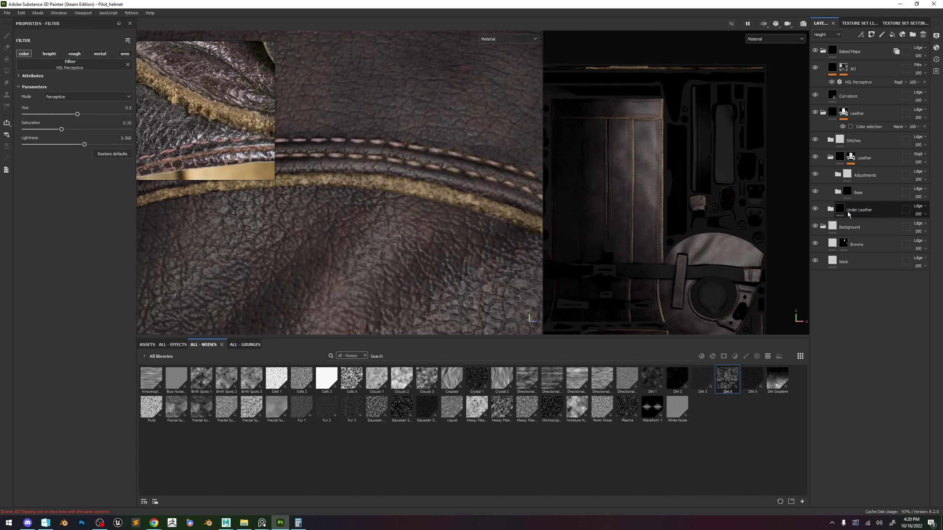
pyautogui.click(838, 192)
pyautogui.scroll(-1, 882, 326)
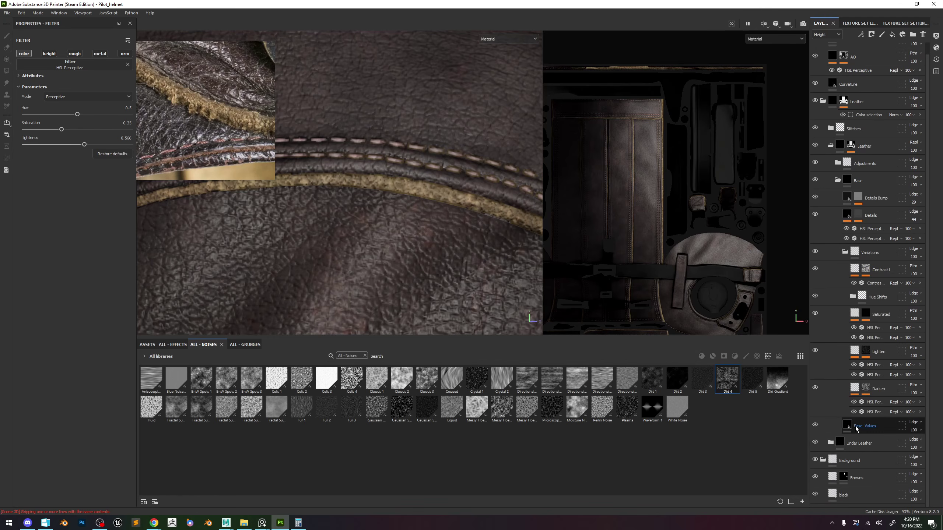
pyautogui.click(858, 428)
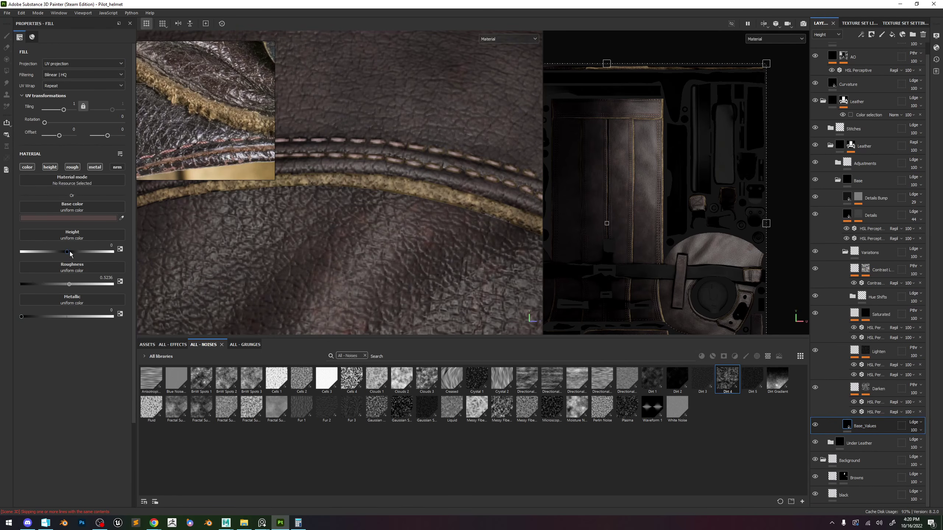
pyautogui.moveTo(70, 254); pyautogui.dragTo(71, 257)
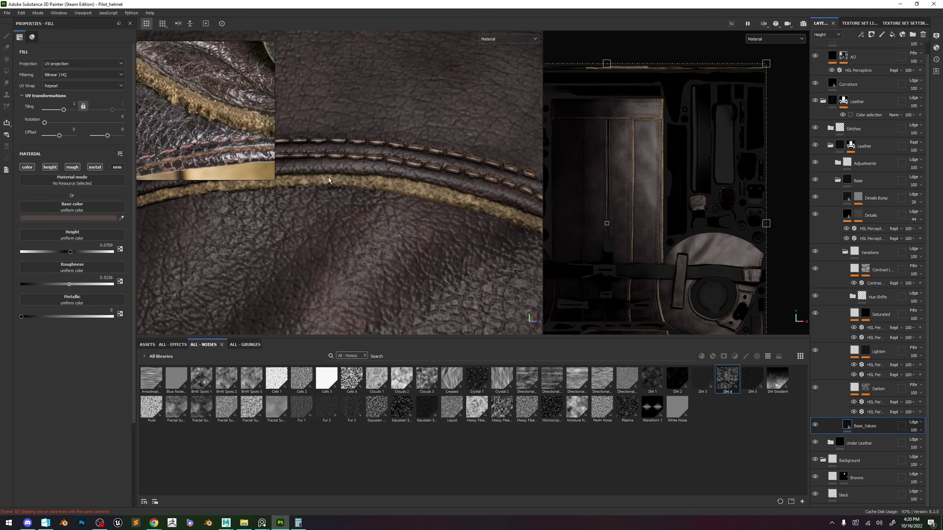
# Switch the height channel of the Base_Values fill off and on repeatedly to compare how the leather edges and stitches look.
pyautogui.scroll(-2, 373, 170)
pyautogui.scroll(2, 355, 174)
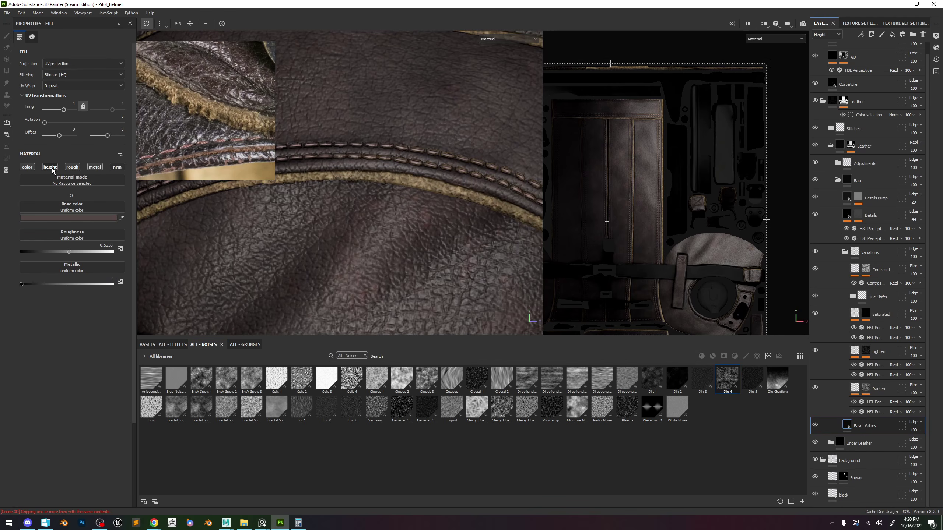
pyautogui.scroll(-2, 423, 174)
pyautogui.scroll(-3, 423, 173)
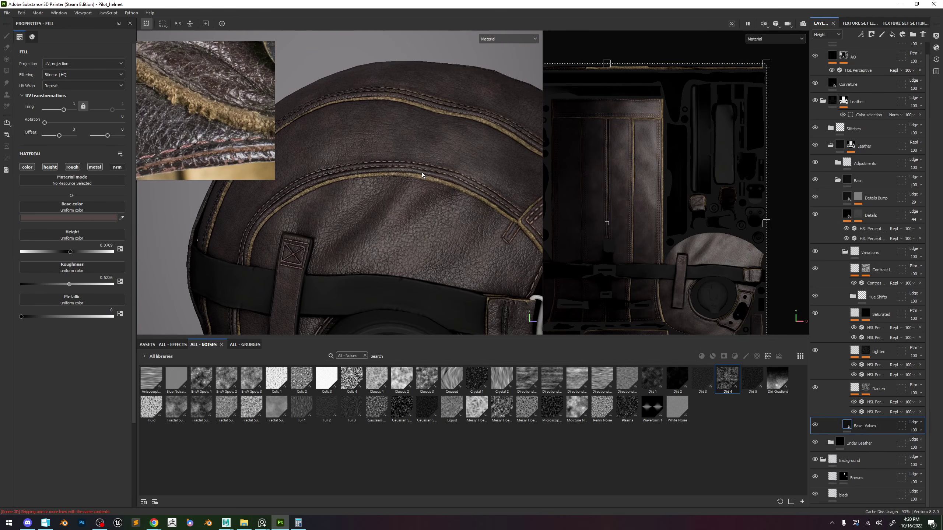
pyautogui.click(50, 168)
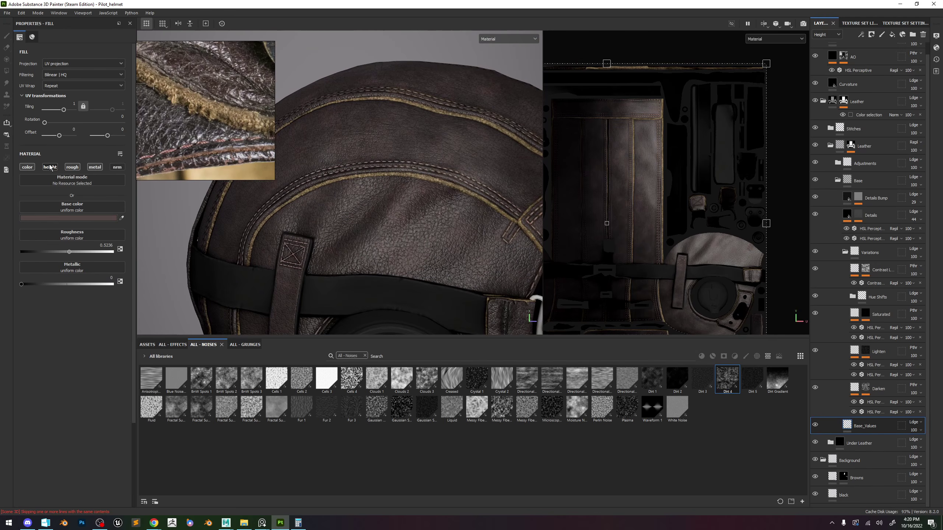
pyautogui.click(50, 168)
pyautogui.click(50, 168)
pyautogui.click(50, 167)
pyautogui.click(50, 168)
pyautogui.click(50, 168)
pyautogui.click(50, 168)
pyautogui.click(50, 168)
pyautogui.click(50, 167)
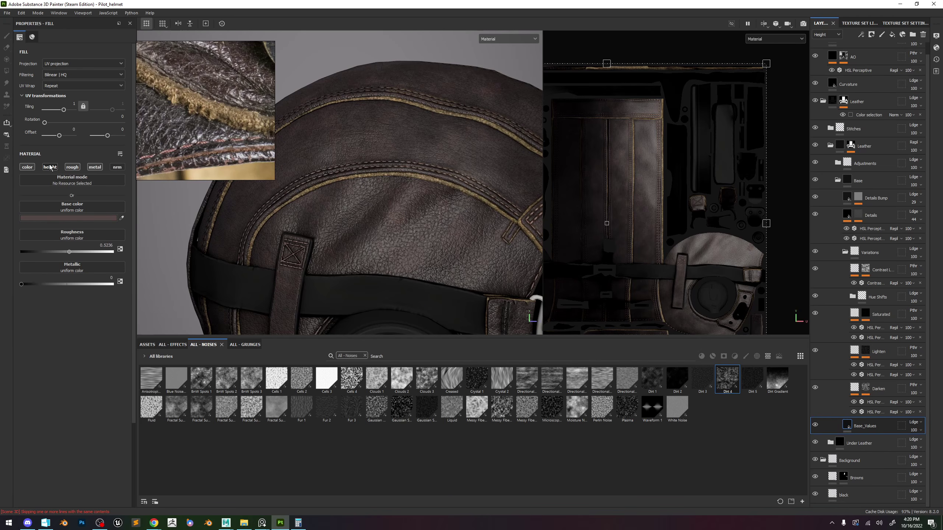
pyautogui.click(50, 168)
# Collapse the Variations folder and move the Stitches folder into the inner Leather folder, between Adjustments and Base.
pyautogui.scroll(5, 441, 188)
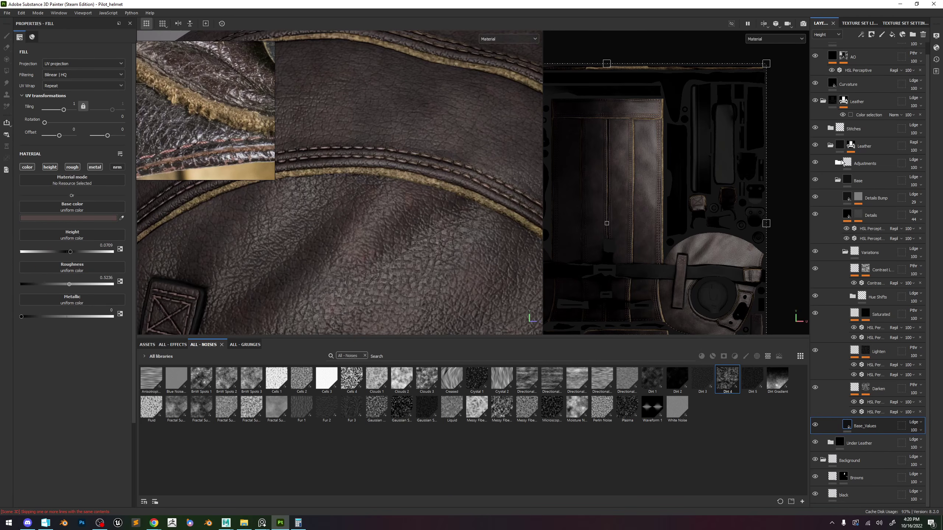
pyautogui.scroll(4, 421, 171)
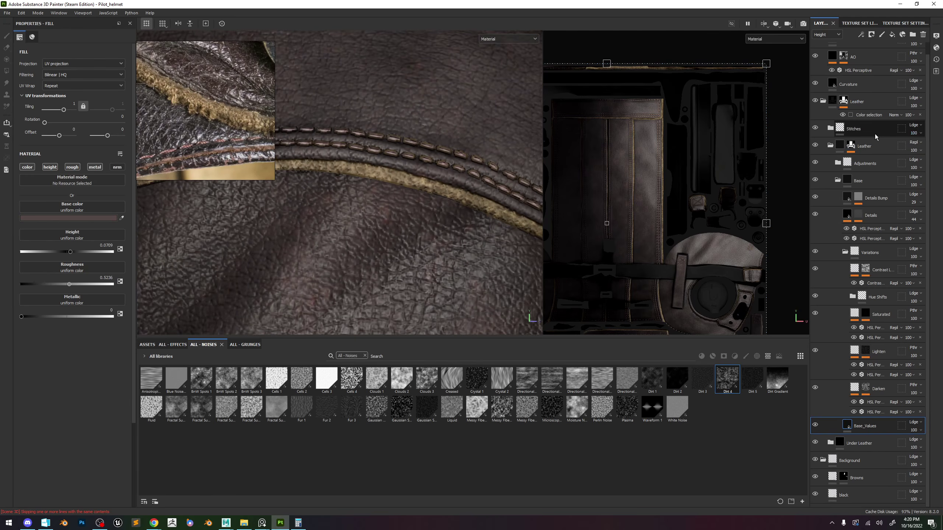
pyautogui.click(857, 134)
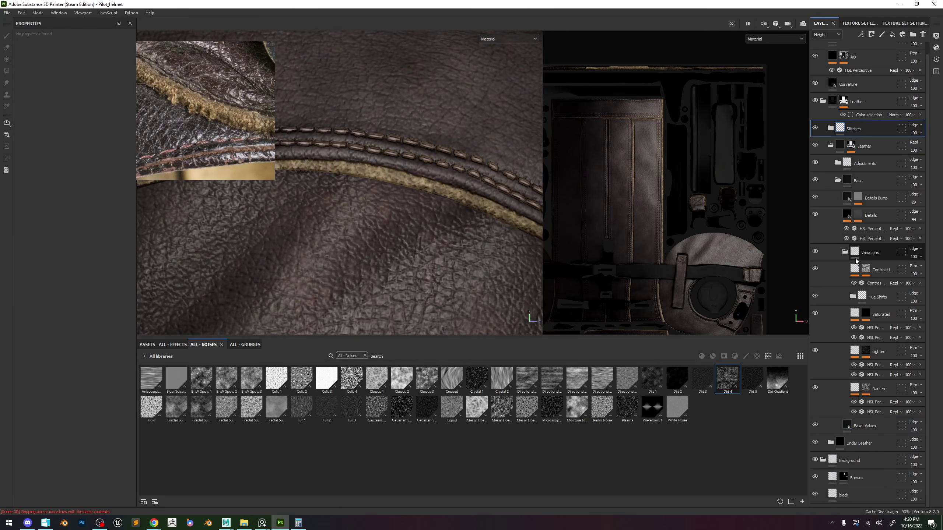
pyautogui.click(845, 252)
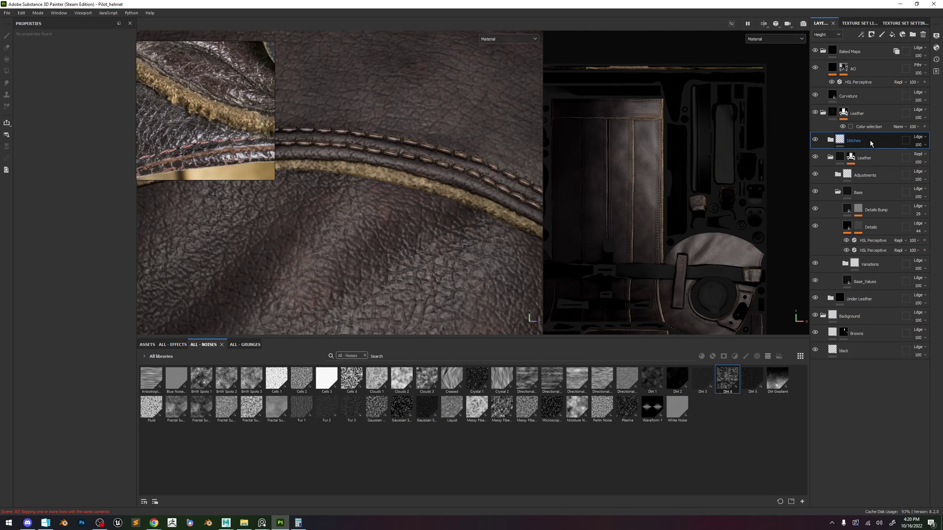
pyautogui.moveTo(870, 140); pyautogui.dragTo(877, 185)
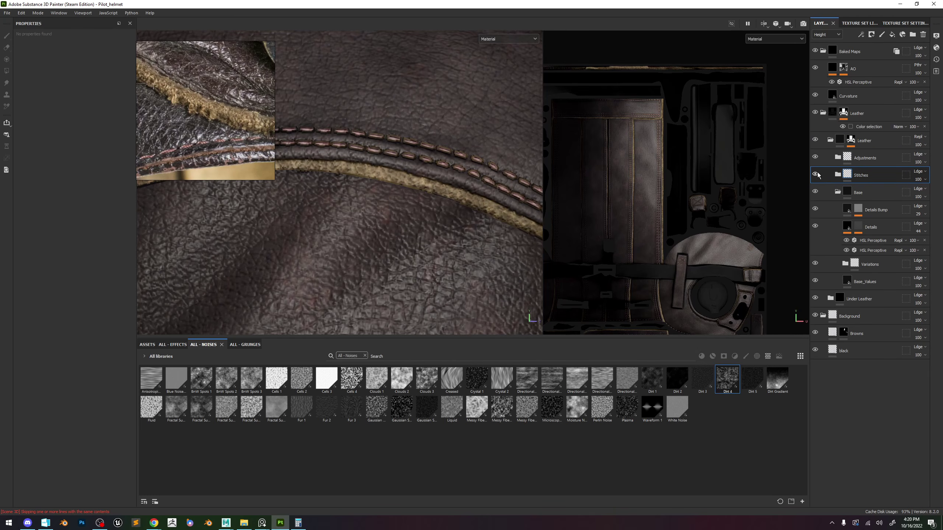
# Display the inner Leather folder's mask and set the tolerance of its color selection to 0.21.
pyautogui.click(851, 141)
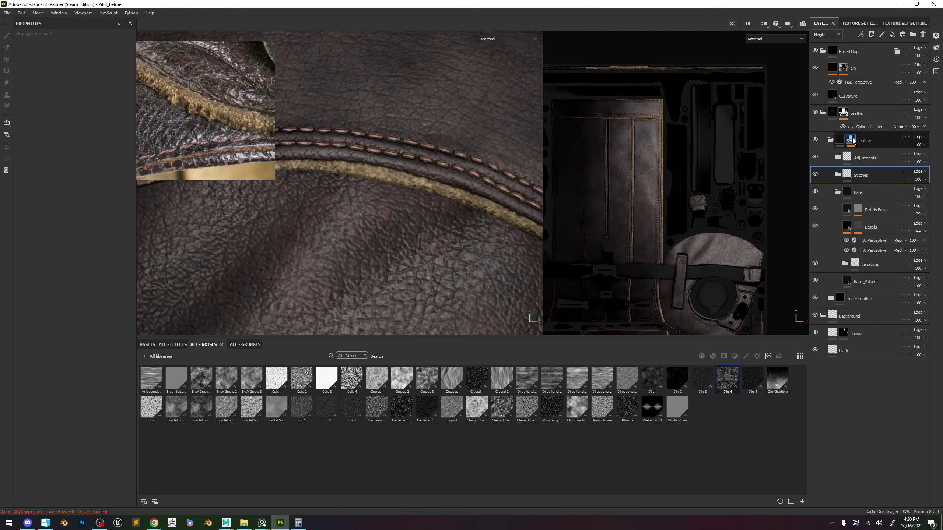
pyautogui.keyDown('alt'); pyautogui.click(851, 145); pyautogui.keyUp('alt')
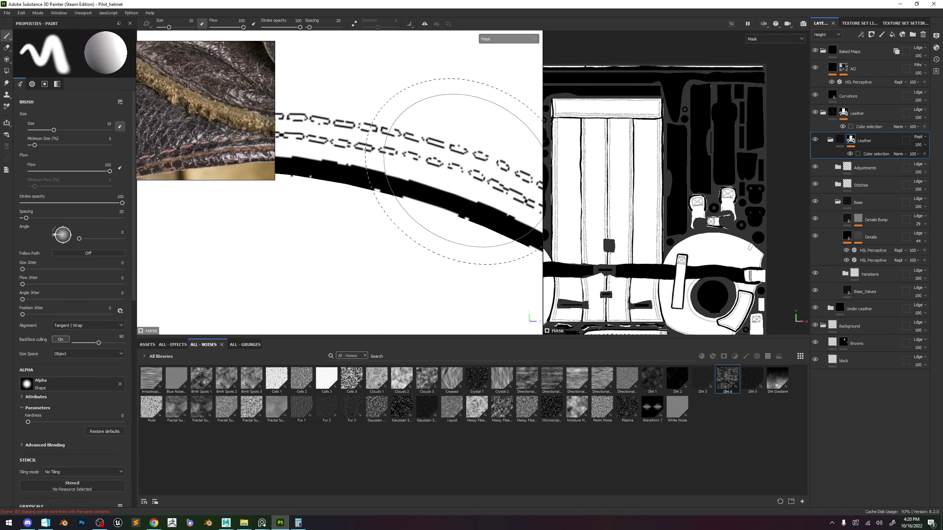
pyautogui.click(876, 153)
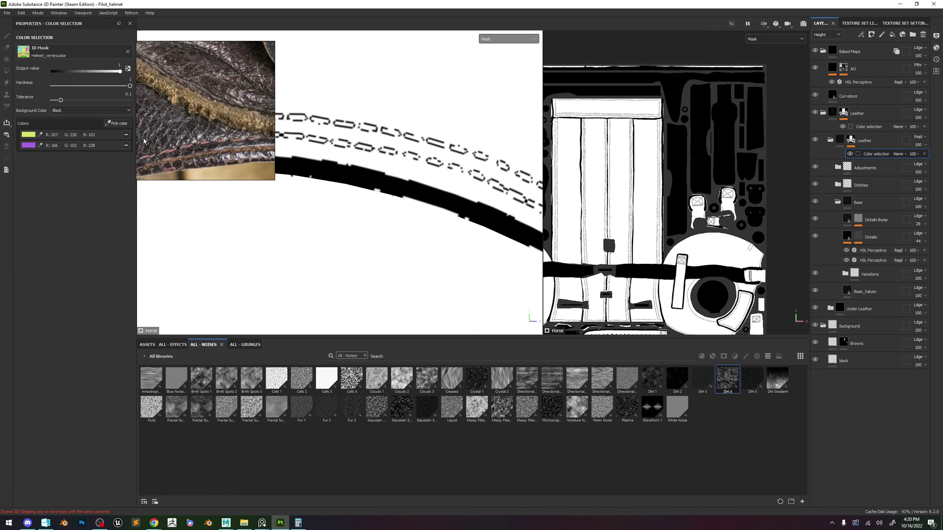
pyautogui.click(117, 123)
pyautogui.scroll(4, 460, 195)
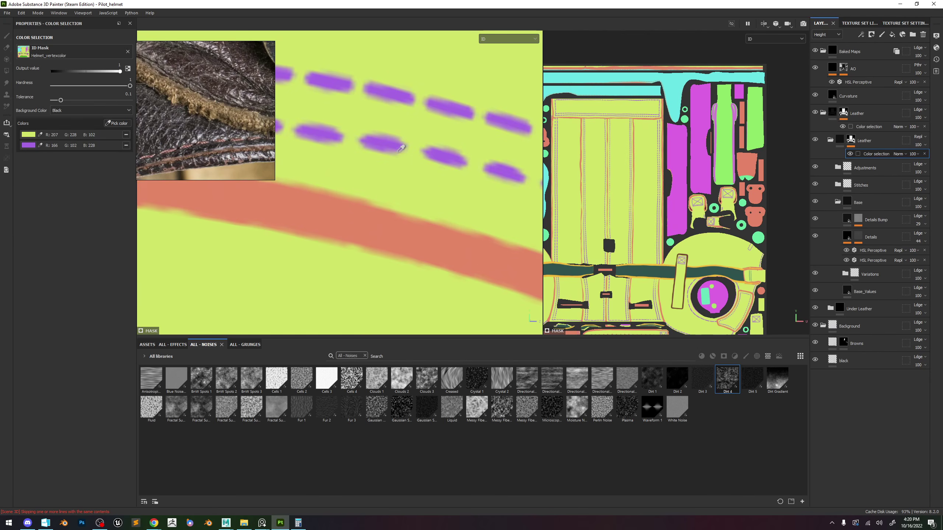
pyautogui.click(461, 194)
pyautogui.scroll(-4, 460, 194)
pyautogui.moveTo(60, 100); pyautogui.dragTo(70, 108)
pyautogui.scroll(-4, 415, 196)
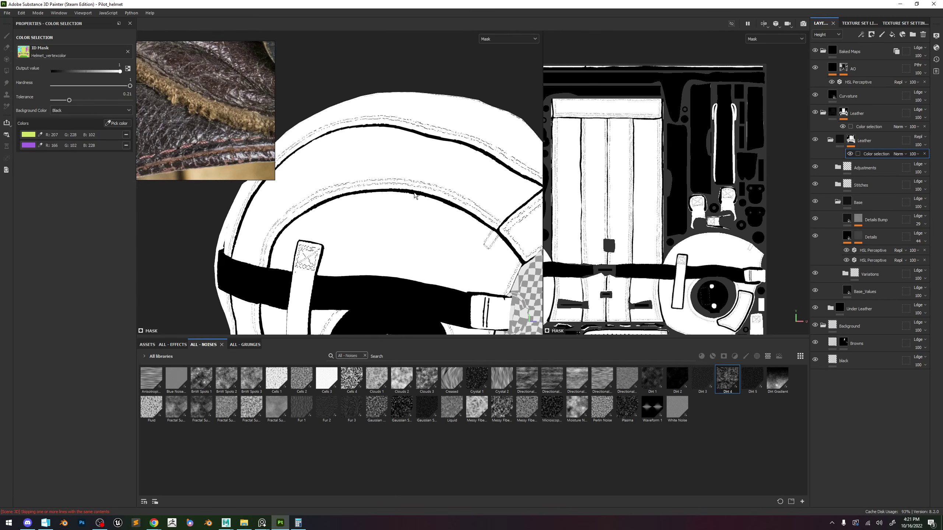
pyautogui.keyDown('alt'); pyautogui.moveTo(441, 203); pyautogui.dragTo(457, 134, button='middle'); pyautogui.keyUp('alt')
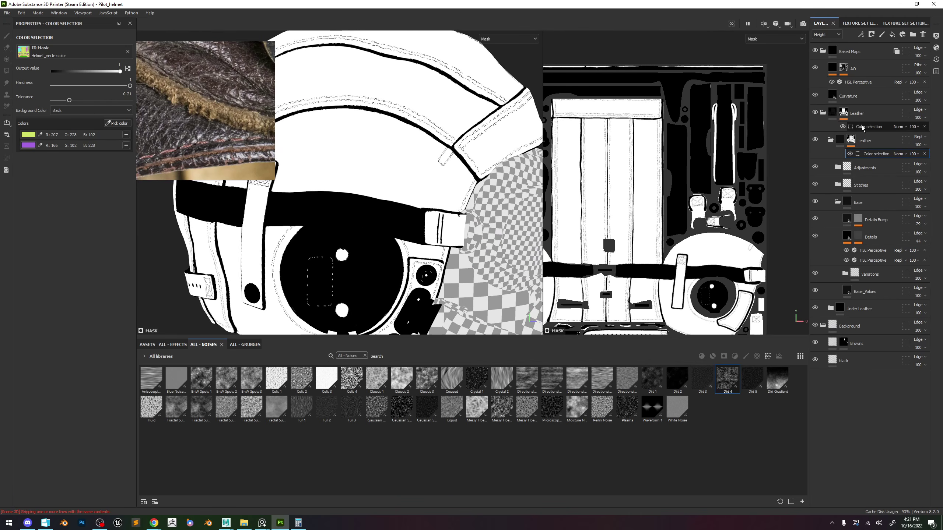
# Examine the outer Leather folder's mask, return to the material view, and compare the seams with the Stitches folder hidden and shown.
pyautogui.click(844, 112)
pyautogui.keyDown('alt'); pyautogui.moveTo(399, 136); pyautogui.dragTo(397, 133); pyautogui.keyUp('alt')
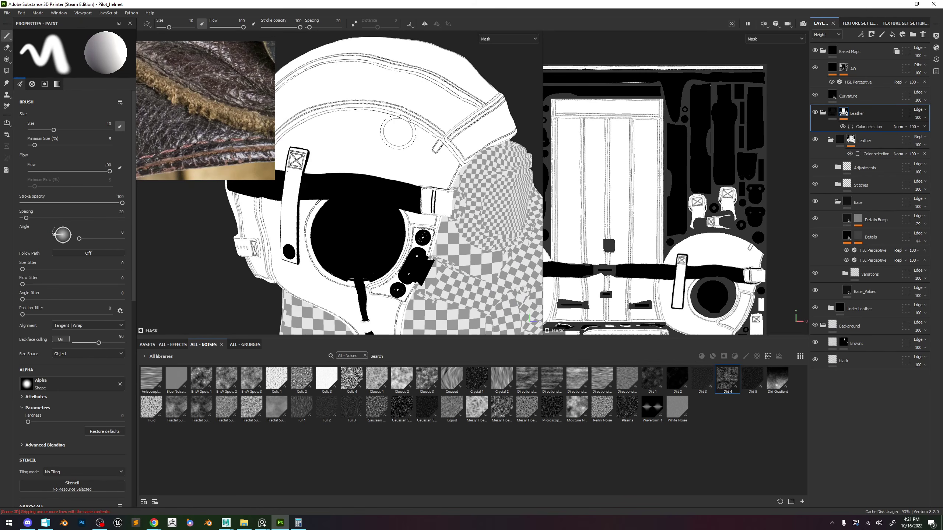
pyautogui.press('m')
pyautogui.keyDown('alt'); pyautogui.moveTo(433, 165); pyautogui.dragTo(477, 199, button='right'); pyautogui.keyUp('alt')
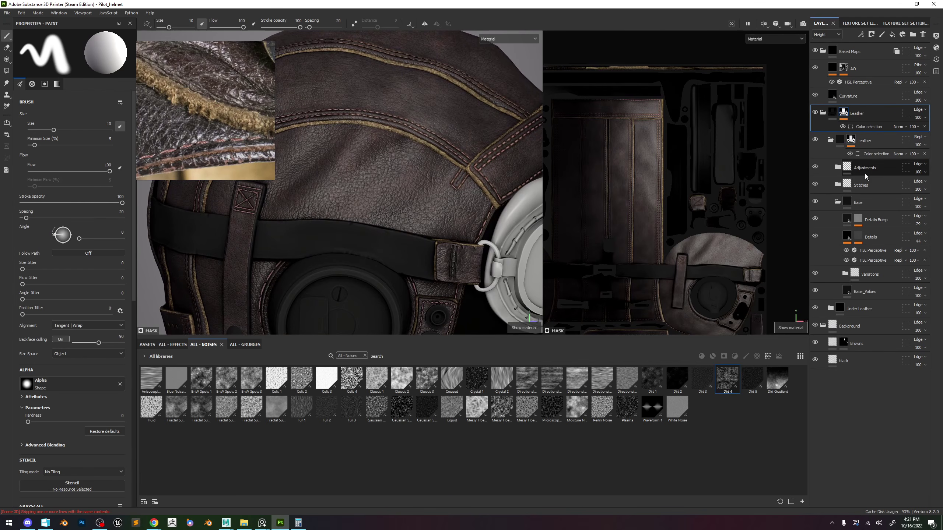
pyautogui.click(815, 184)
pyautogui.click(815, 184)
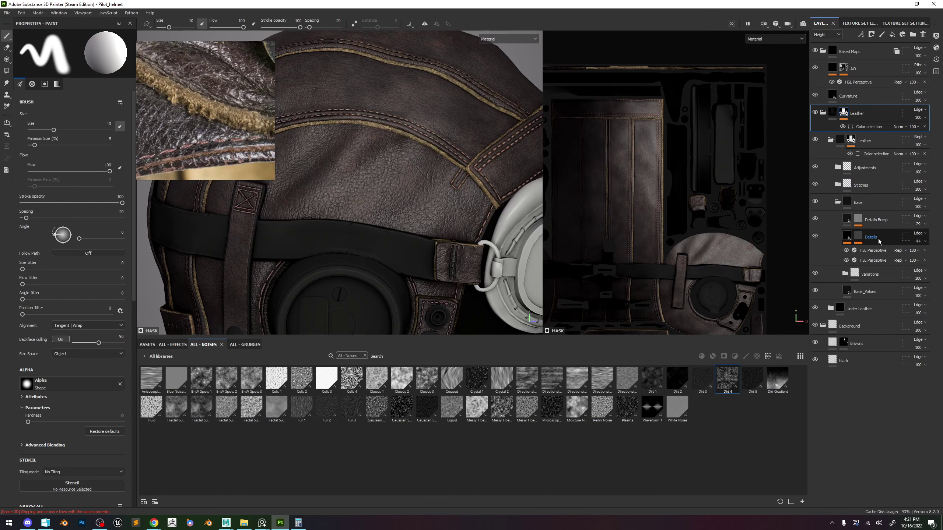
# Set the Height channel opacity of the Base_Values layer to 60.
pyautogui.click(865, 292)
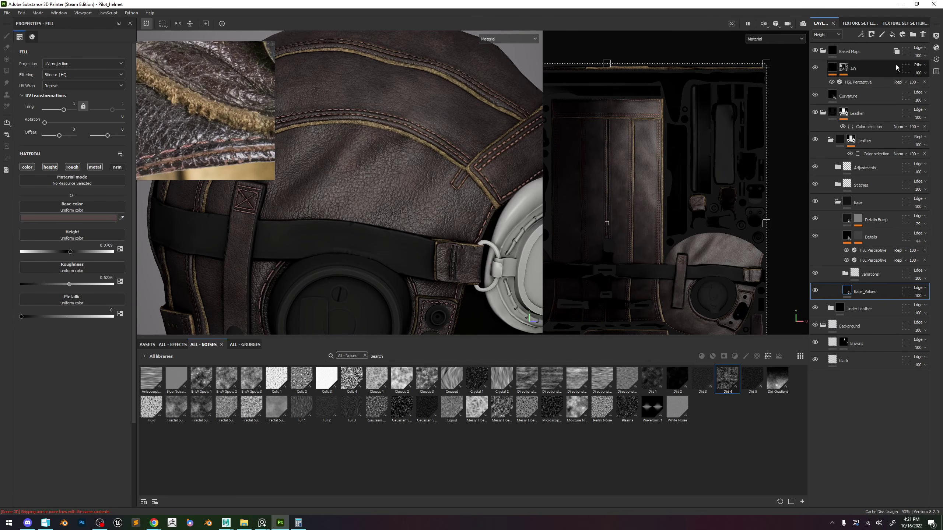
pyautogui.click(922, 295)
pyautogui.moveTo(925, 311); pyautogui.dragTo(902, 314)
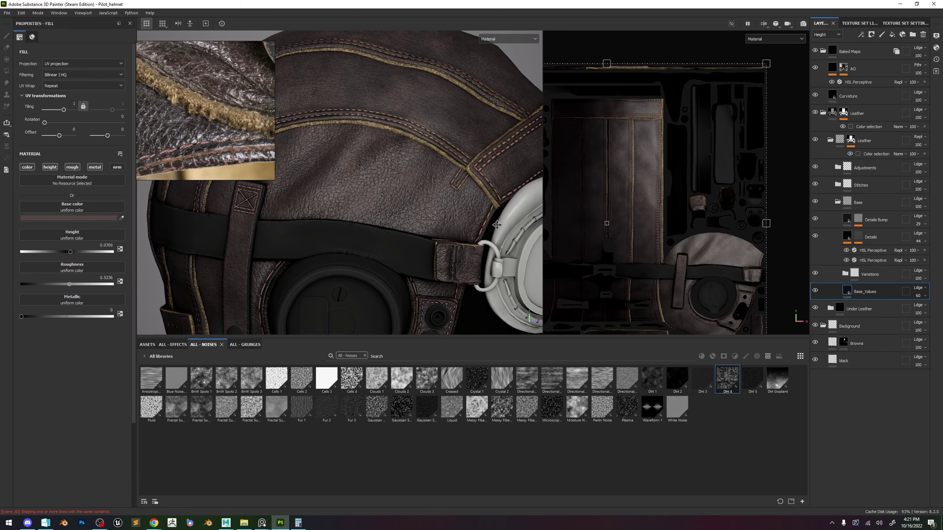
# Expand the Stitches folder and add the teal stitch color from the strap tab to the color selection in its Base layer's mask.
pyautogui.click(836, 185)
pyautogui.click(836, 184)
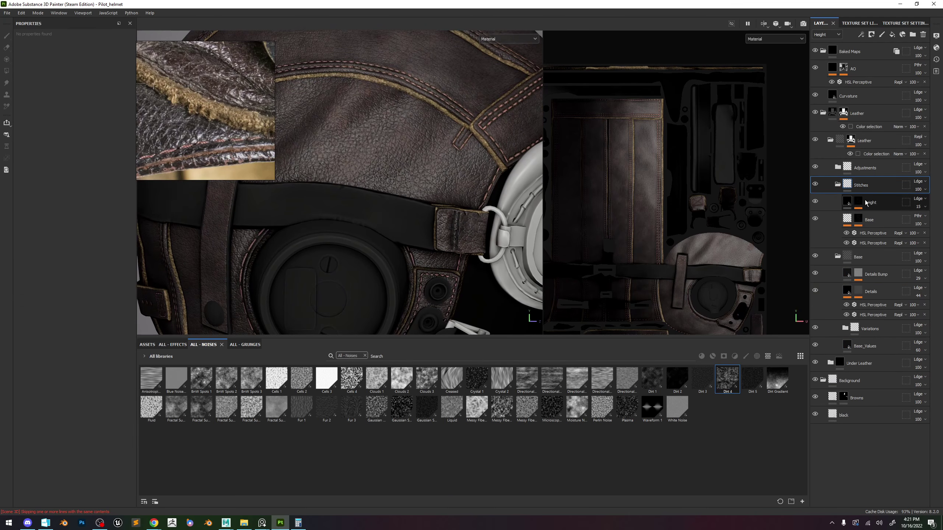
pyautogui.click(868, 219)
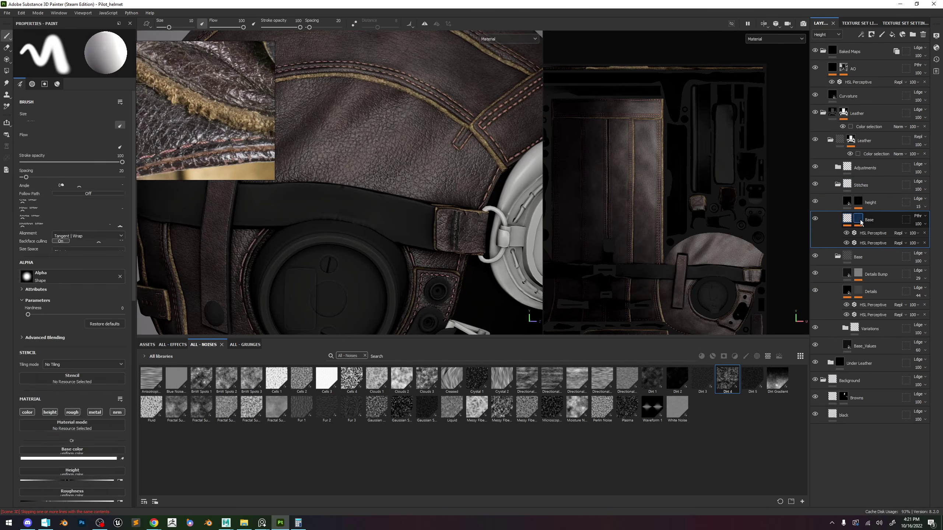
pyautogui.keyDown('alt'); pyautogui.click(858, 219); pyautogui.keyUp('alt')
pyautogui.click(878, 233)
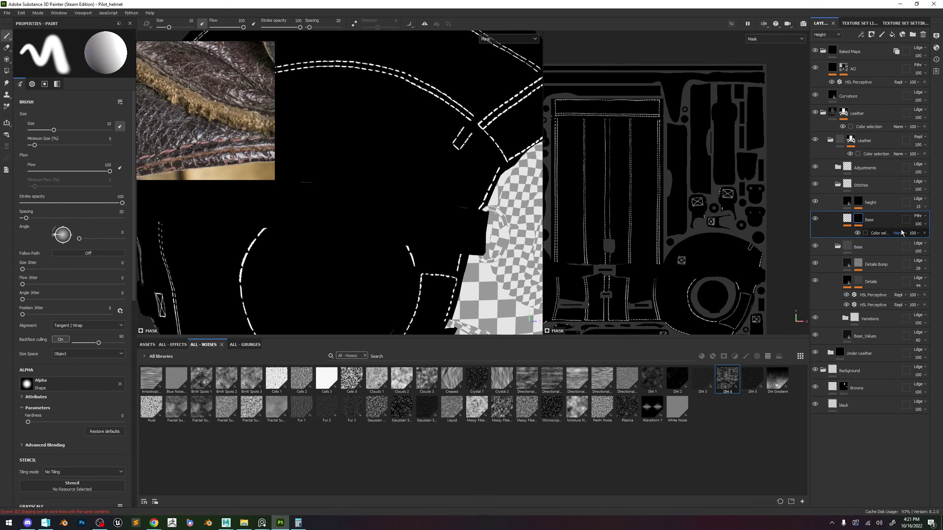
pyautogui.click(116, 123)
pyautogui.scroll(5, 451, 219)
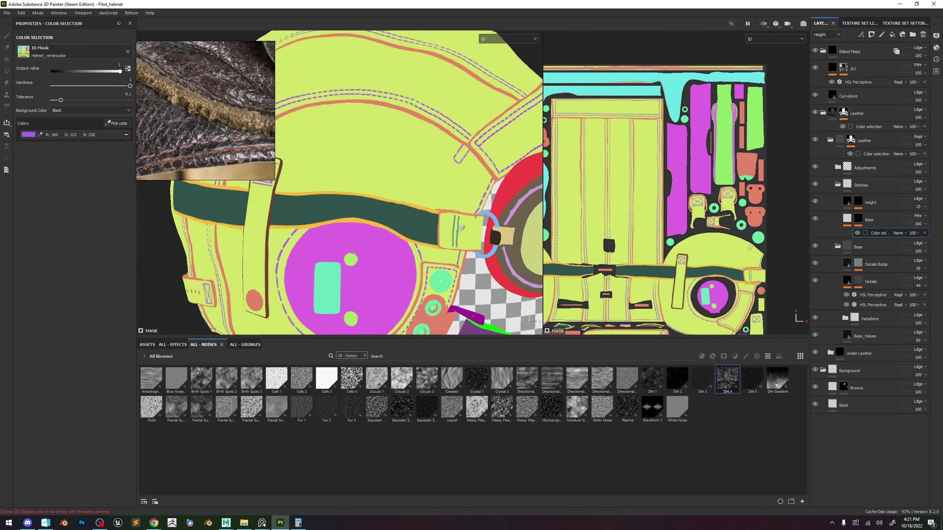
pyautogui.click(452, 219)
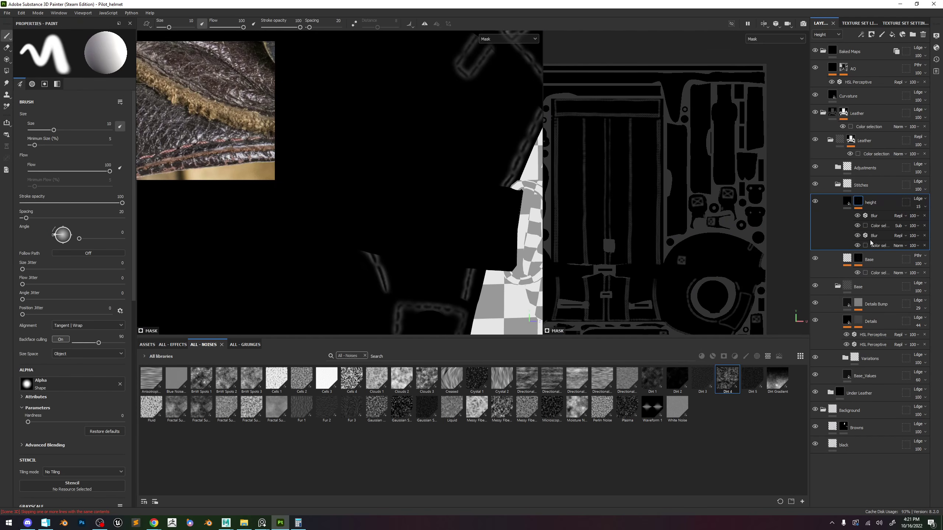
# Add the teal stitch color to both color selections in the stitch height layer's mask and check the tab's stitches with that layer hidden and shown.
pyautogui.click(880, 246)
pyautogui.click(118, 124)
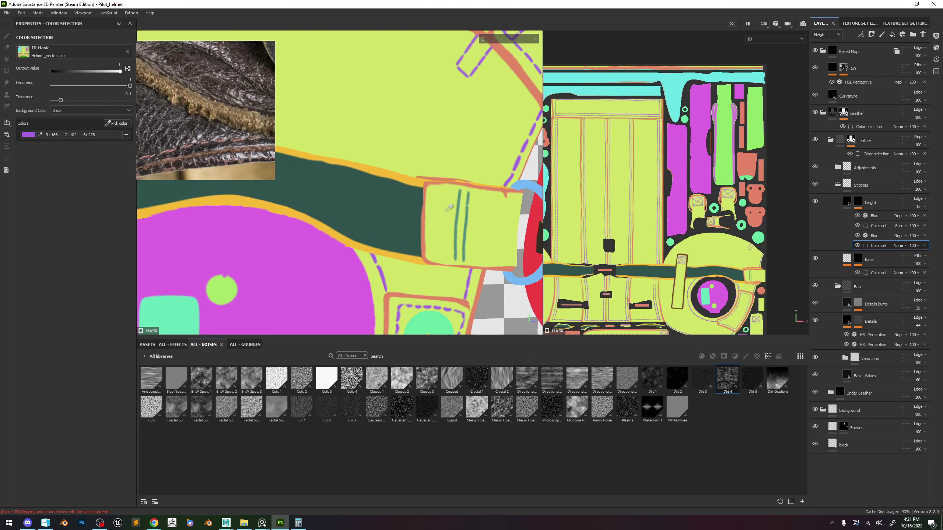
pyautogui.scroll(4, 422, 206)
pyautogui.press('Escape')
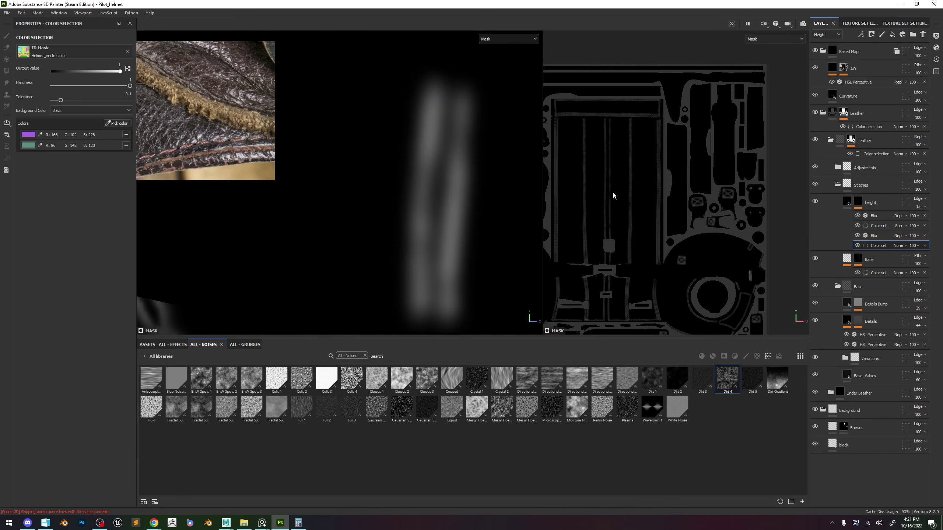
pyautogui.click(113, 123)
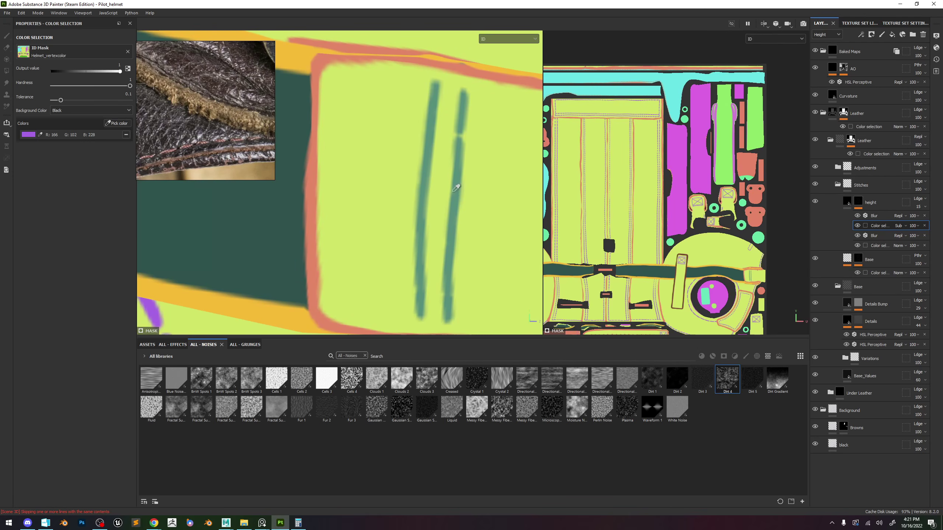
pyautogui.click(426, 192)
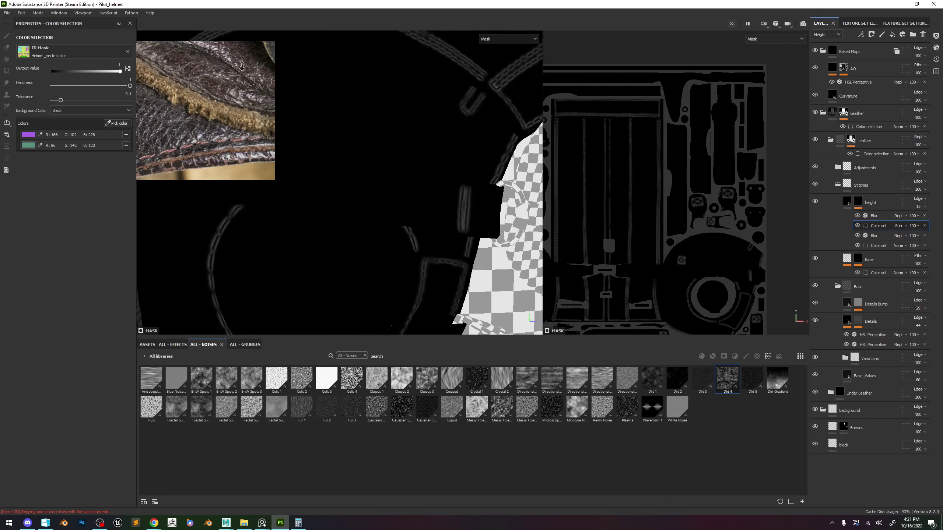
pyautogui.scroll(5, 476, 159)
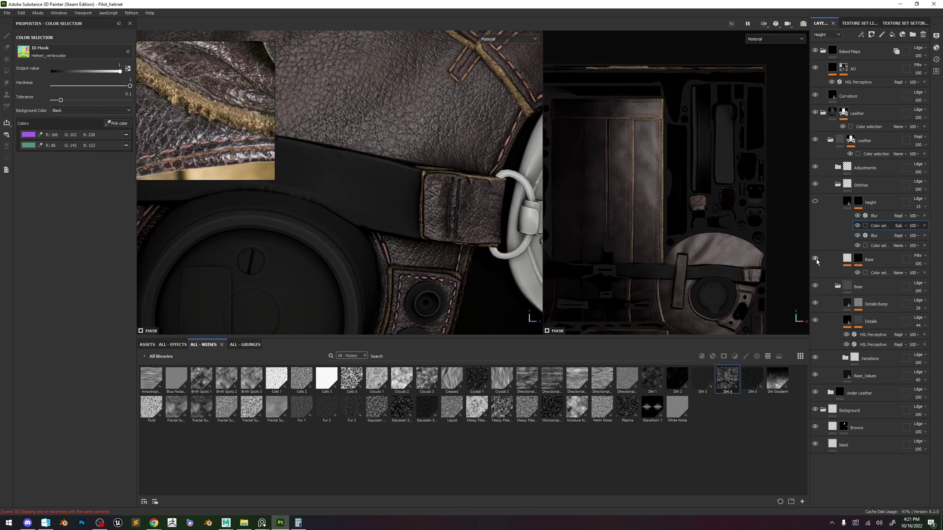
pyautogui.click(815, 201)
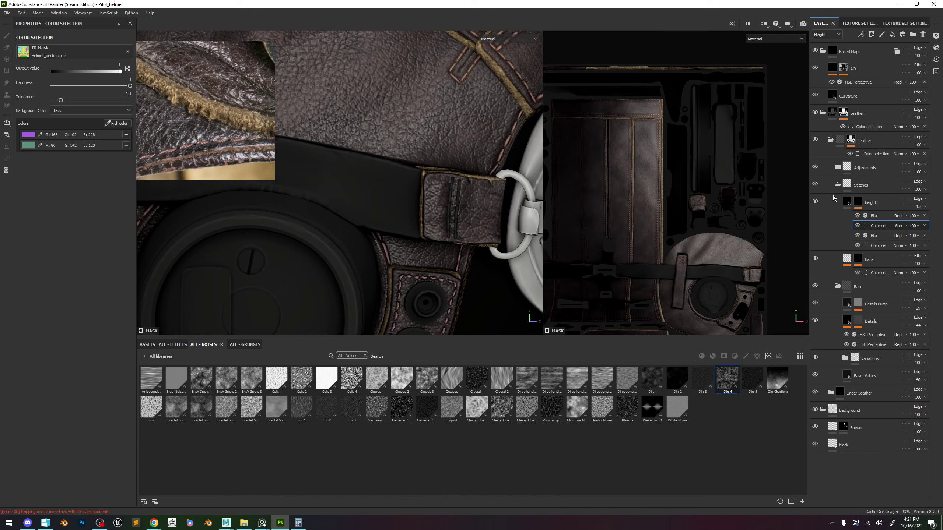
# Add the teal stitch color from the strap tab to the color selection in the inner Leather folder's mask.
pyautogui.keyDown('alt'); pyautogui.click(851, 140); pyautogui.keyUp('alt')
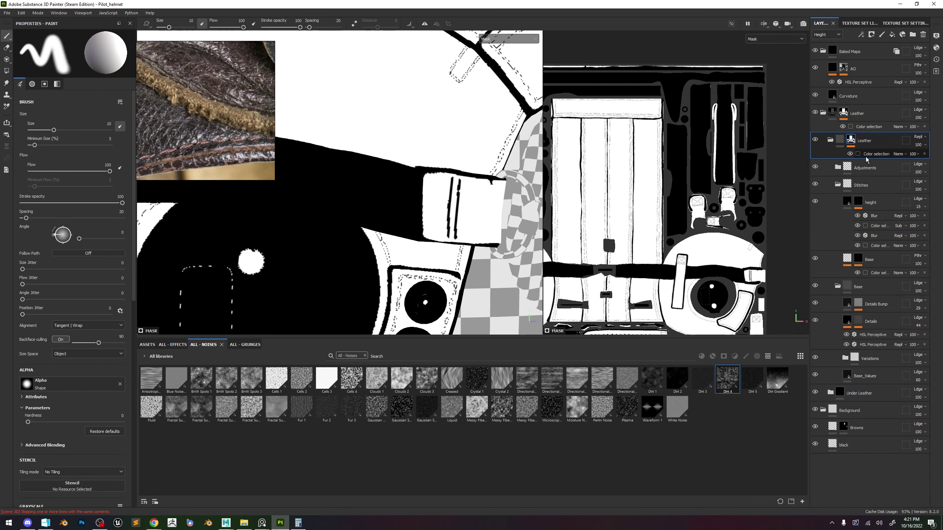
pyautogui.click(876, 154)
pyautogui.click(116, 123)
pyautogui.scroll(-5, 372, 186)
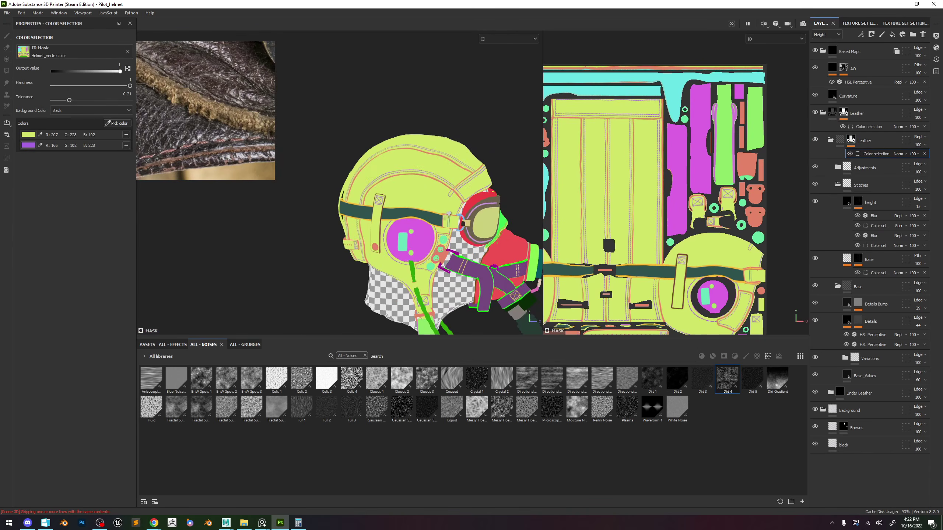
pyautogui.scroll(8, 449, 219)
pyautogui.click(464, 199)
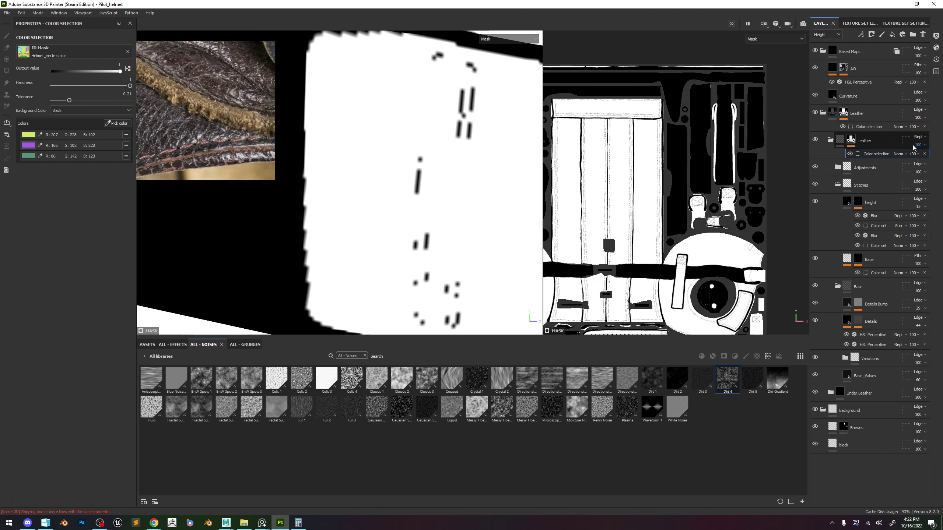
# Add the teal stitch color to the color selection in the outer Leather folder's mask and check the helmet in the material view.
pyautogui.click(851, 114)
pyautogui.click(868, 127)
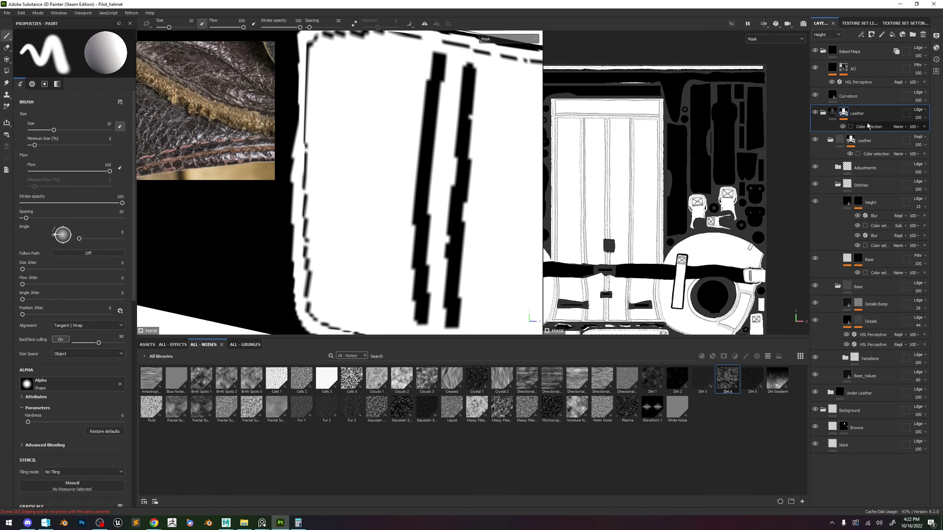
pyautogui.click(119, 125)
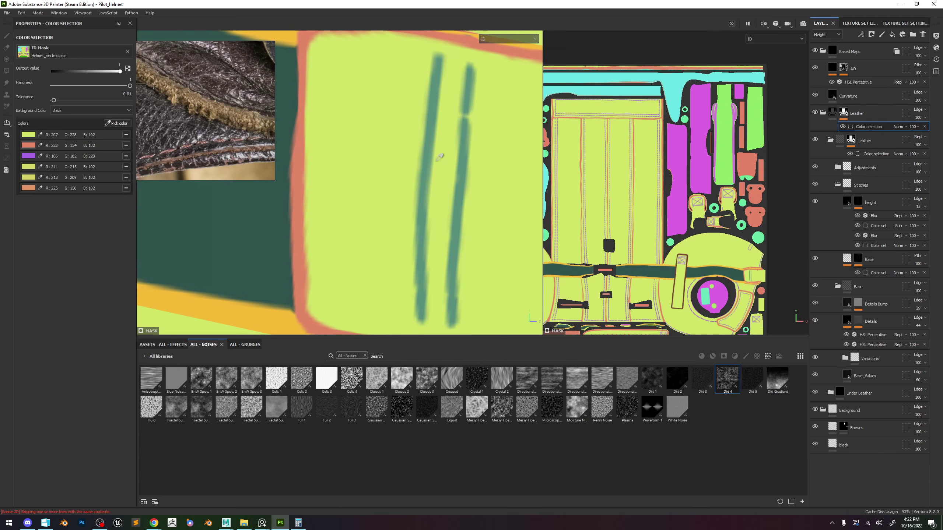
pyautogui.click(467, 156)
pyautogui.scroll(-5, 466, 171)
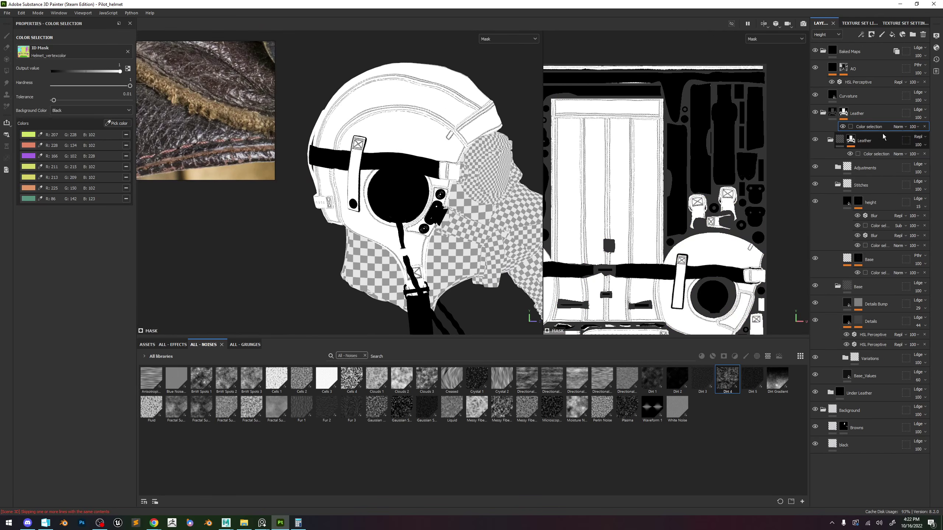
pyautogui.press('m')
pyautogui.scroll(5, 467, 171)
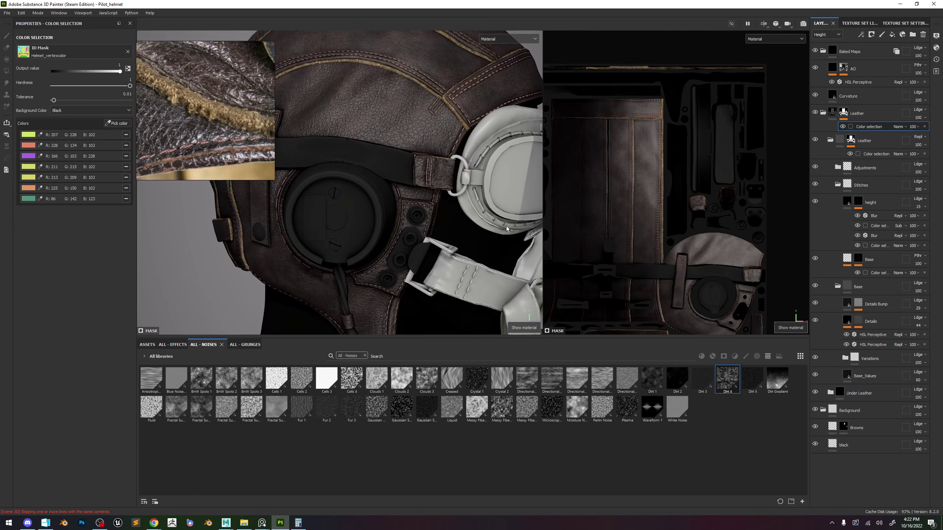
pyautogui.scroll(-4, 410, 133)
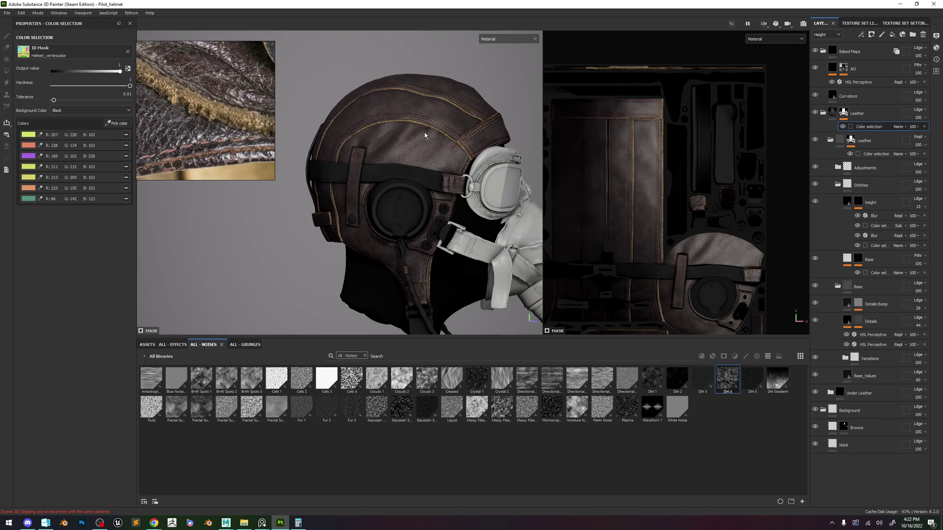
pyautogui.scroll(5, 413, 135)
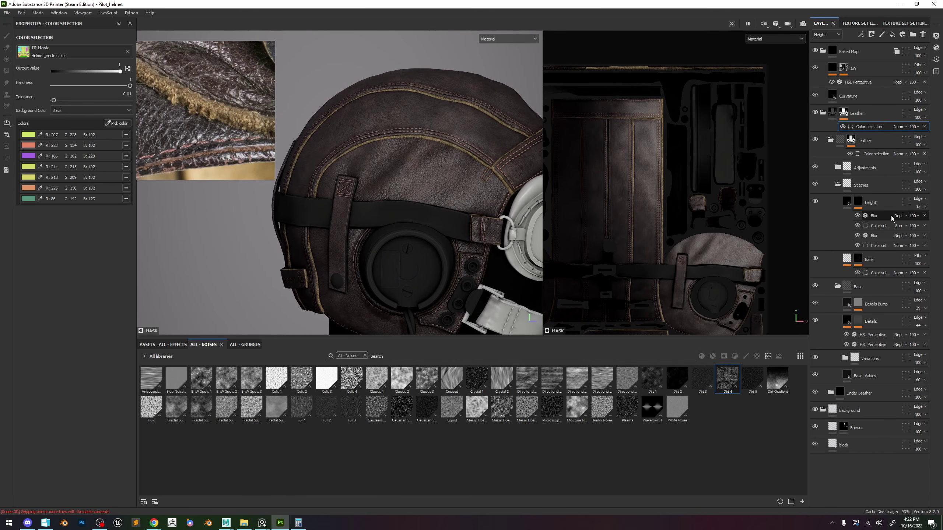
# Compare the leather and its seams with the Height channel of the Base_Values layer disabled and enabled.
pyautogui.click(884, 205)
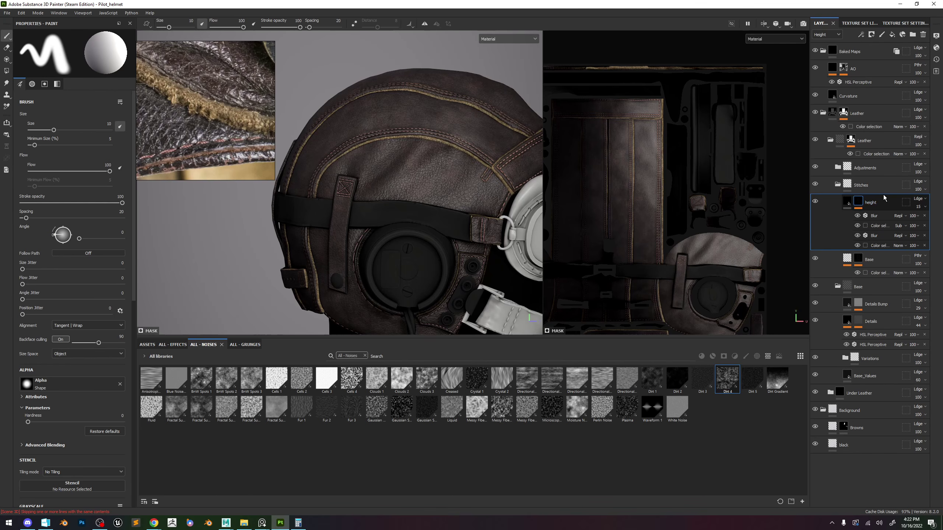
pyautogui.click(870, 377)
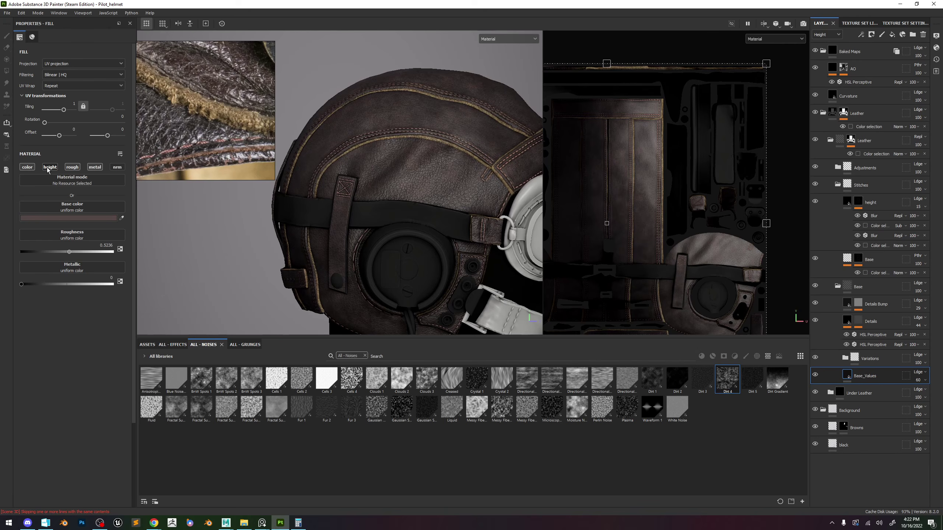
pyautogui.scroll(5, 498, 173)
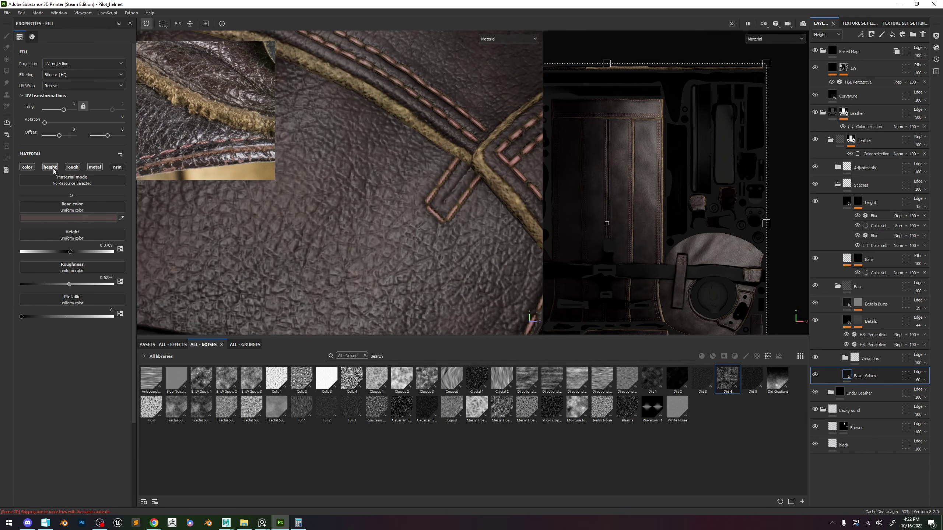
pyautogui.scroll(-3, 490, 165)
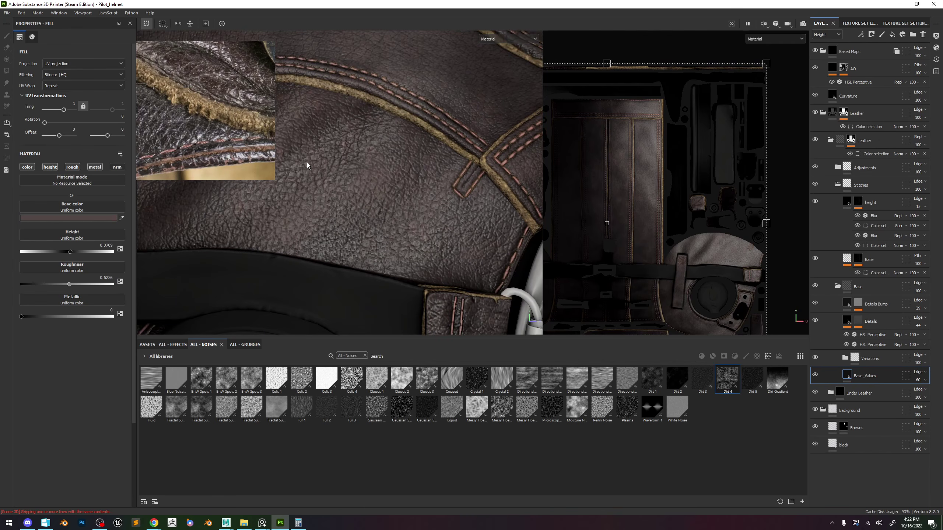
pyautogui.scroll(1, 438, 182)
pyautogui.scroll(-2, 437, 182)
pyautogui.moveTo(438, 176); pyautogui.dragTo(452, 133, button='middle')
pyautogui.scroll(3, 434, 149)
pyautogui.keyDown('alt'); pyautogui.moveTo(452, 133); pyautogui.dragTo(408, 52, button='right'); pyautogui.keyUp('alt')
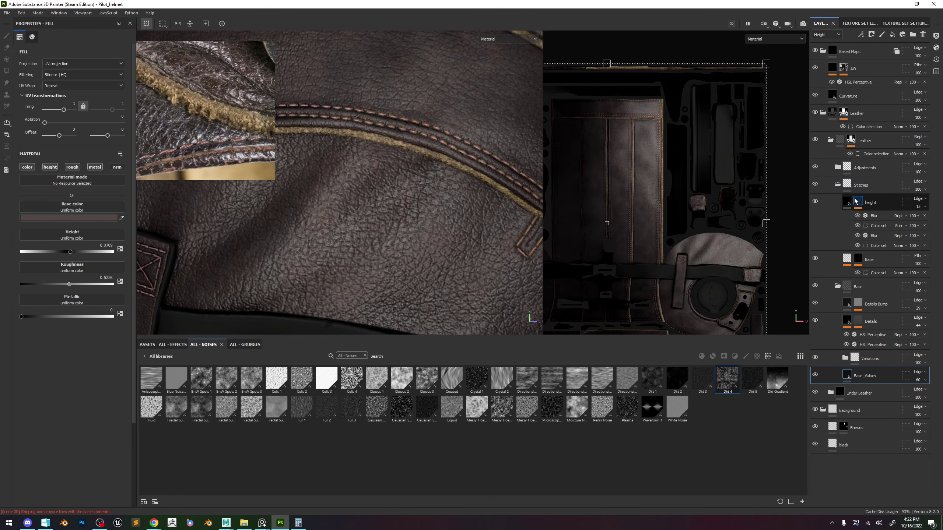
# Examine the masks of the inner and outer Leather folders around the stitched seams.
pyautogui.click(850, 141)
pyautogui.keyDown('alt'); pyautogui.click(851, 140); pyautogui.keyUp('alt')
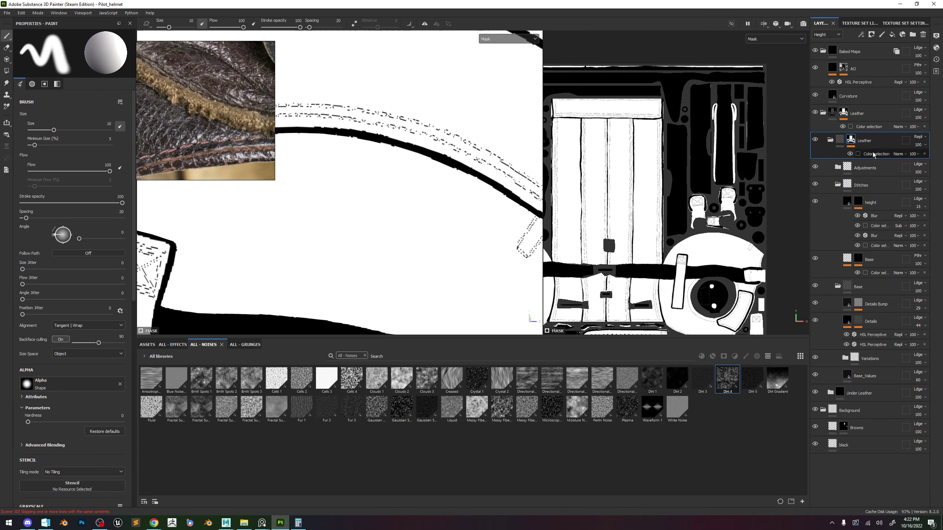
pyautogui.scroll(-3, 474, 179)
pyautogui.click(845, 112)
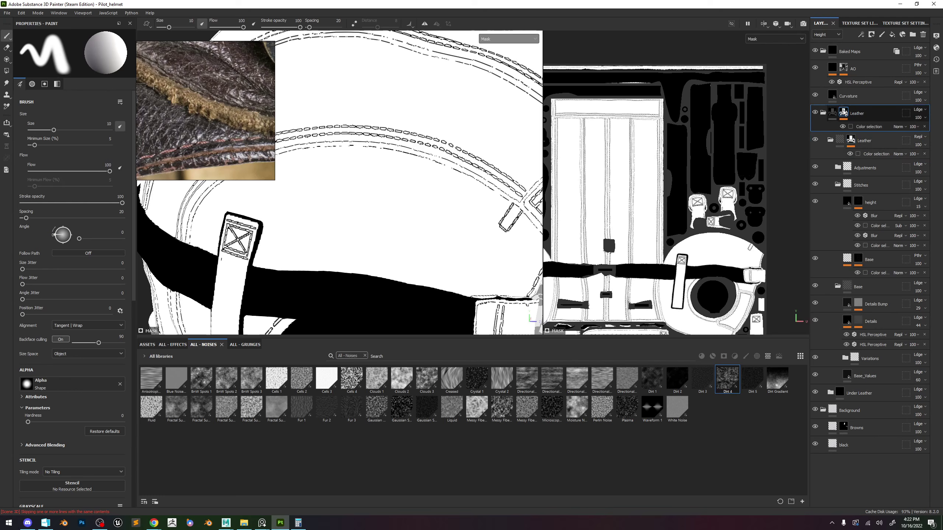
pyautogui.keyDown('alt'); pyautogui.moveTo(457, 128); pyautogui.dragTo(512, 125); pyautogui.keyUp('alt')
# Add a Paint effect above the color selection in the outer Leather folder's mask and return to the material view.
pyautogui.click(860, 35)
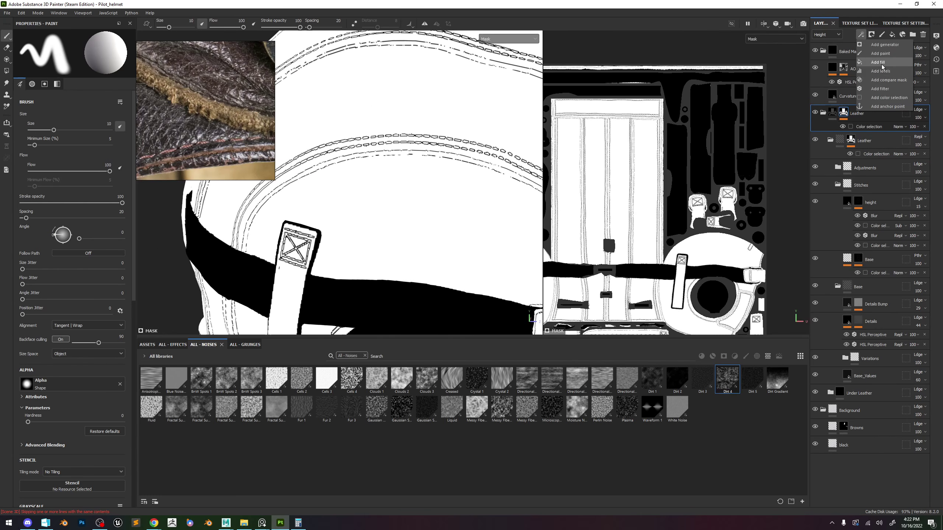
pyautogui.click(880, 53)
pyautogui.moveTo(489, 182)
pyautogui.mouseDown()
pyautogui.moveTo(415, 128)
pyautogui.moveTo(514, 167)
pyautogui.mouseUp()
pyautogui.press('m')
pyautogui.scroll(4, 439, 168)
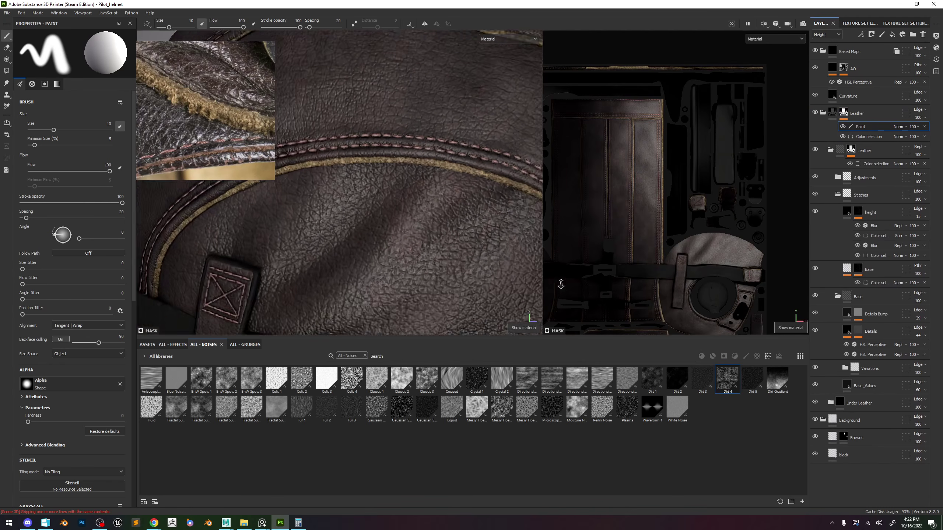
# Examine the stitched seams up close in the material view and in single channels, including Roughness and Base color.
pyautogui.keyDown('alt'); pyautogui.moveTo(439, 168); pyautogui.dragTo(552, 160, button='middle'); pyautogui.keyUp('alt')
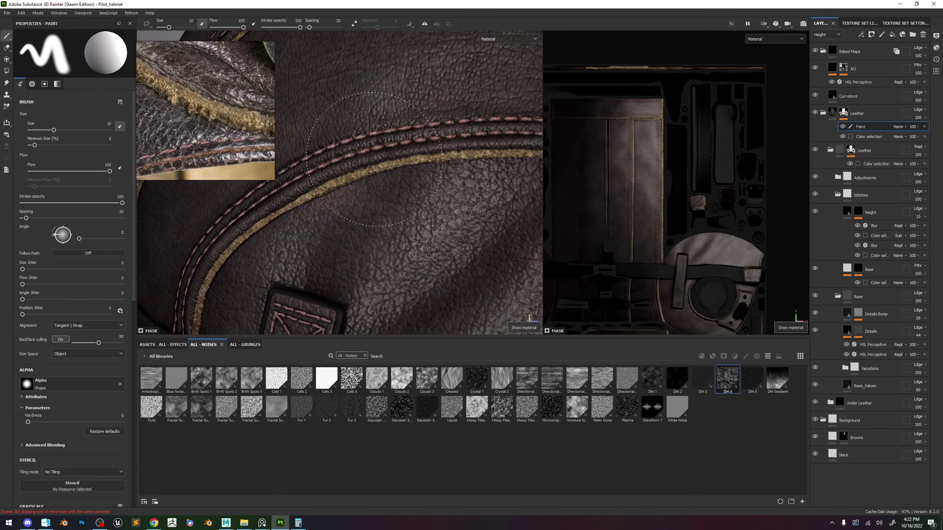
pyautogui.moveTo(375, 159)
pyautogui.keyDown('alt'); pyautogui.mouseDown()
pyautogui.moveTo(386, 147)
pyautogui.moveTo(346, 145)
pyautogui.moveTo(323, 162)
pyautogui.mouseUp(); pyautogui.keyUp('alt')
pyautogui.keyDown('alt'); pyautogui.moveTo(439, 176); pyautogui.dragTo(444, 194); pyautogui.keyUp('alt')
pyautogui.scroll(-5, 462, 200)
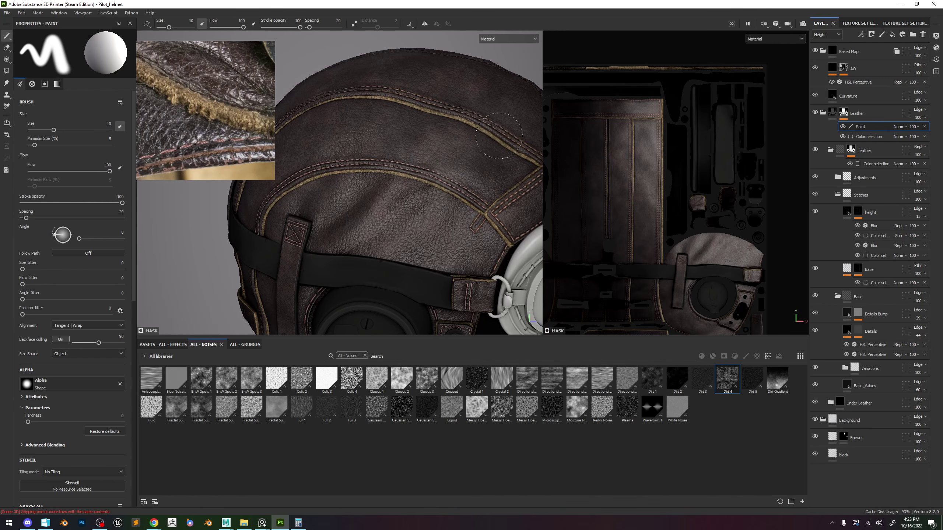
pyautogui.scroll(6, 360, 92)
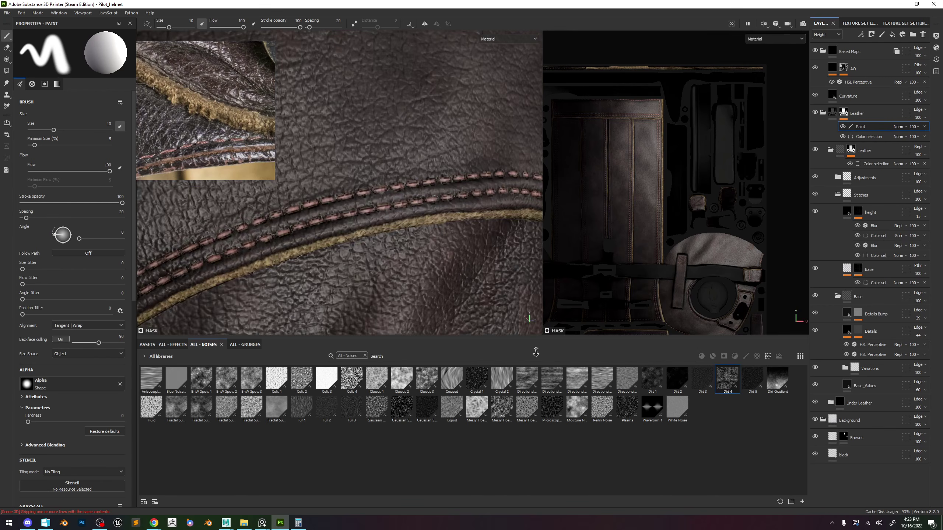
pyautogui.scroll(3, 383, 208)
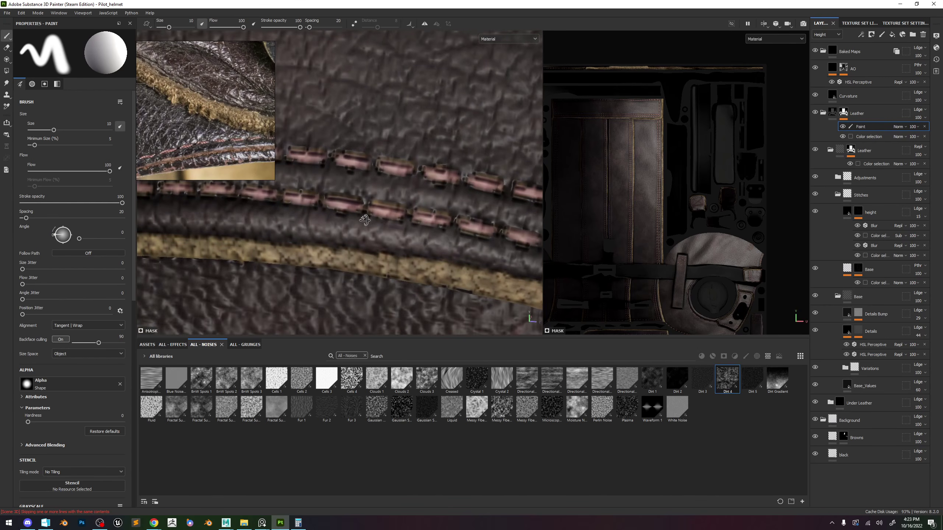
pyautogui.press('m')
pyautogui.press('c')
pyautogui.press('c')
pyautogui.press('c')
pyautogui.press('c')
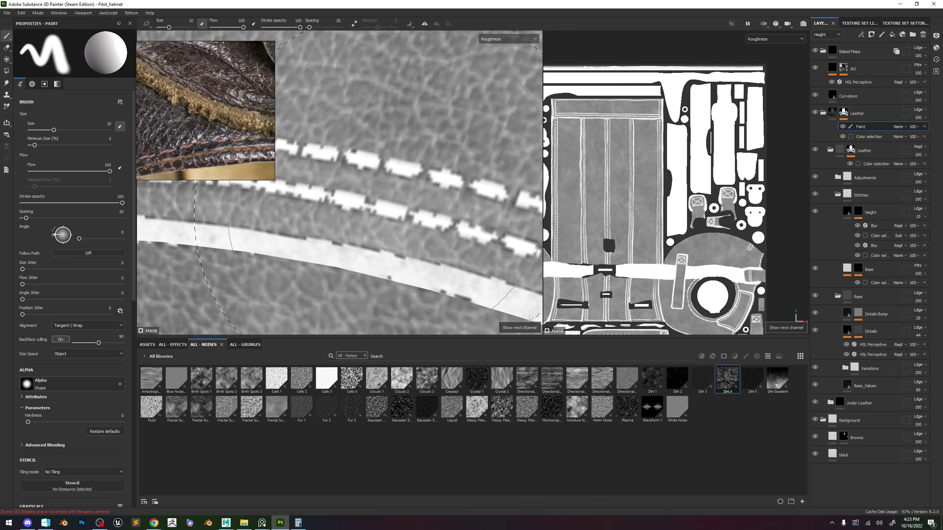
pyautogui.press('c')
pyautogui.press('c')
pyautogui.press('c')
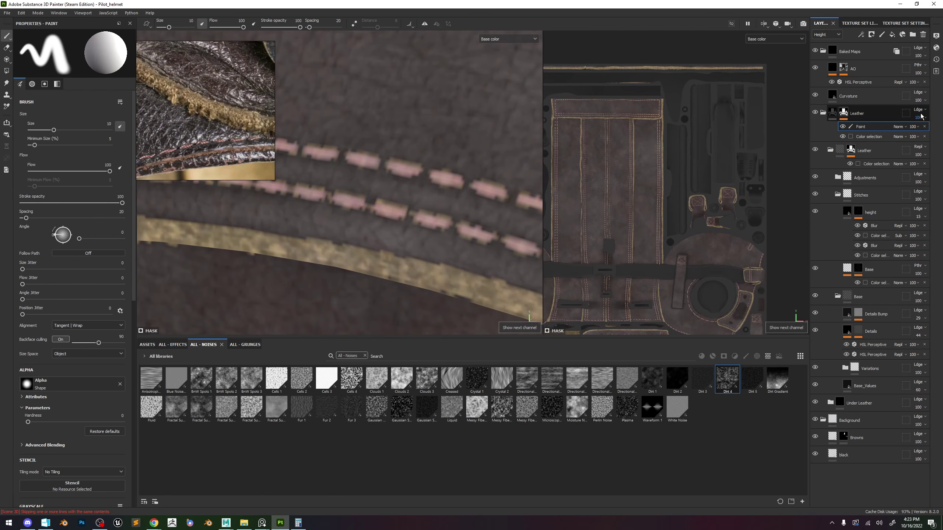
# Delete the Paint effect from the outer Leather folder's mask.
pyautogui.press('Delete')
pyautogui.keyDown('alt'); pyautogui.moveTo(335, 104); pyautogui.dragTo(747, 280, button='right'); pyautogui.keyUp('alt')
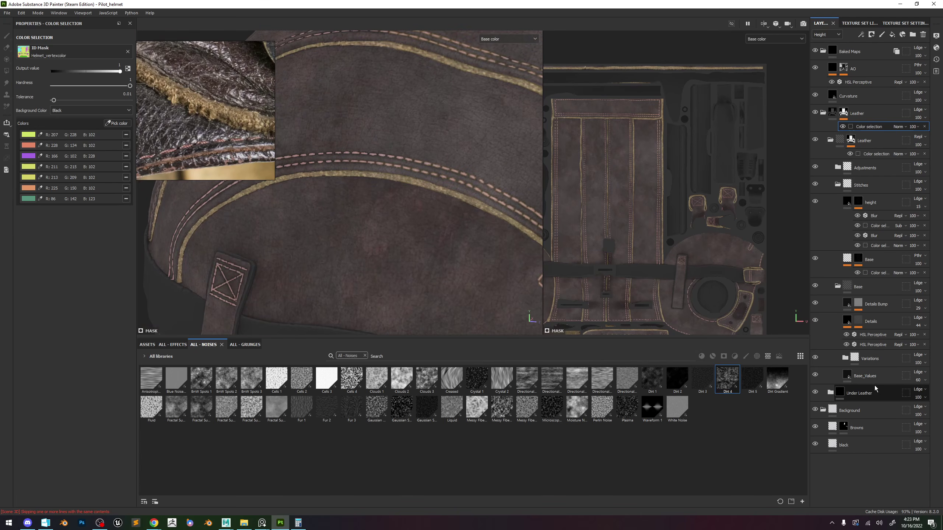
# Rename the Browns layer in the Background folder to Leather and sample its base color from the dark brown leather on the helmet.
pyautogui.click(860, 429)
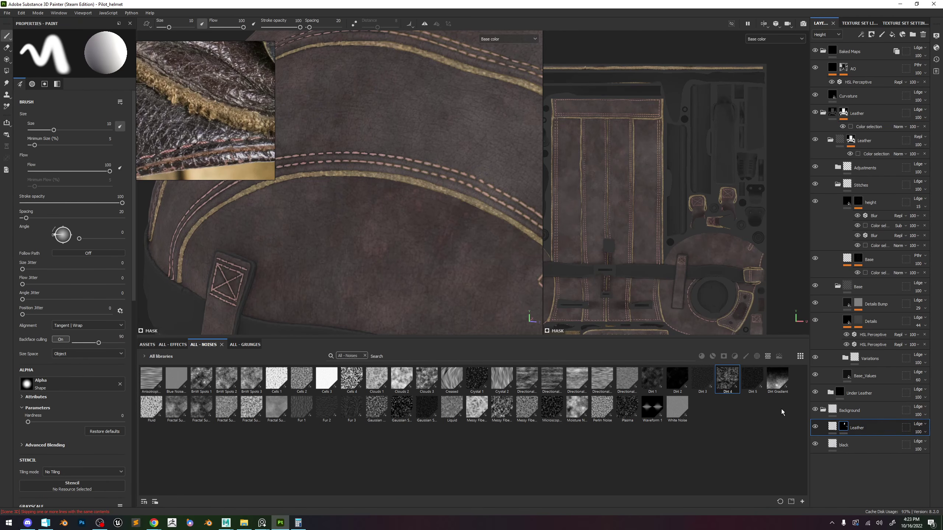
pyautogui.click(832, 427)
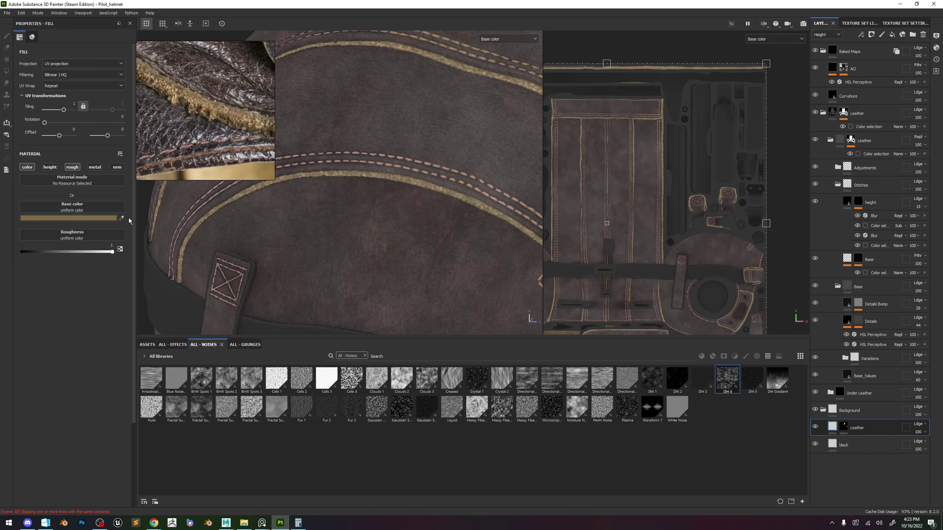
pyautogui.scroll(3, 359, 174)
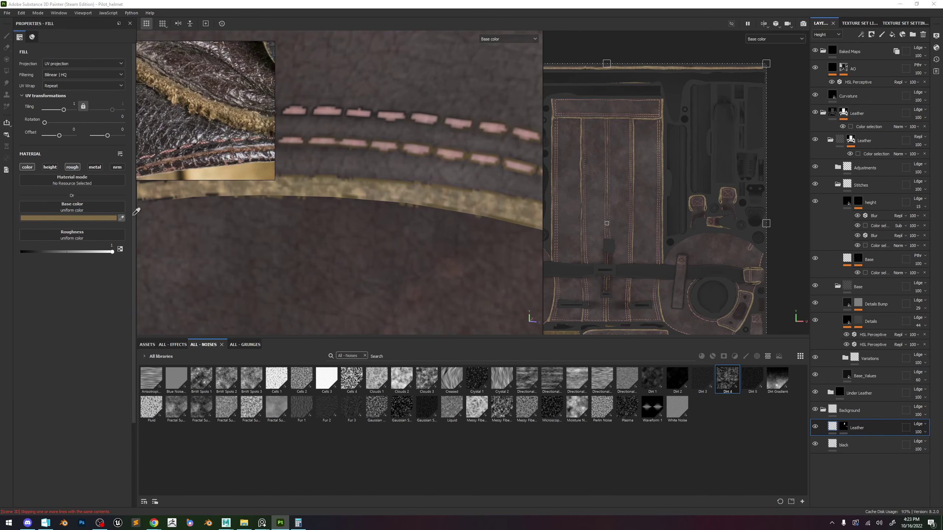
pyautogui.click(357, 174)
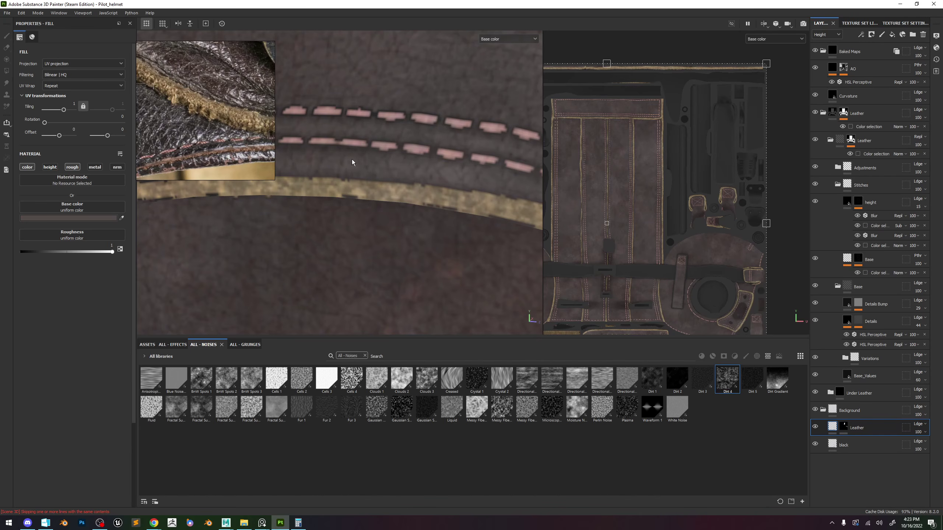
pyautogui.scroll(-4, 351, 162)
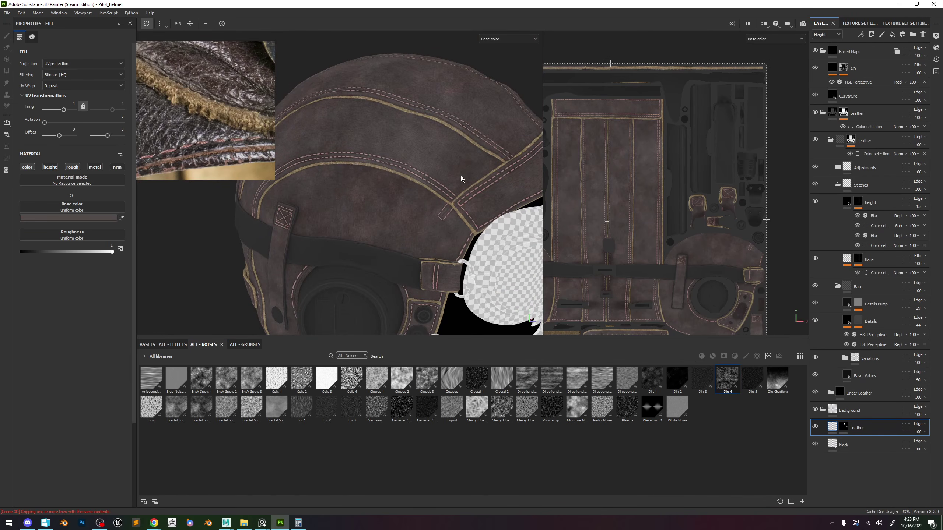
# Replace the Background folder's Leather layer mask with a white mask and delete the black layer beneath it.
pyautogui.rightClick(844, 427)
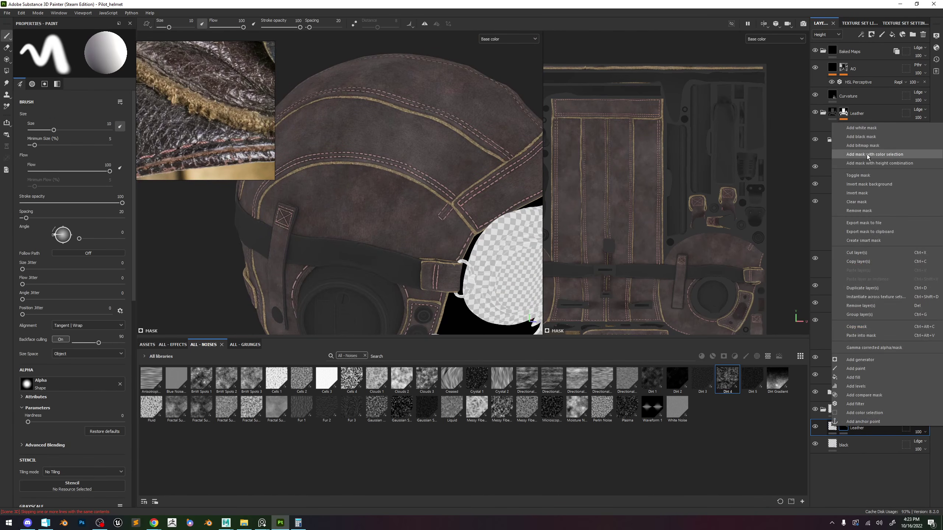
pyautogui.click(864, 128)
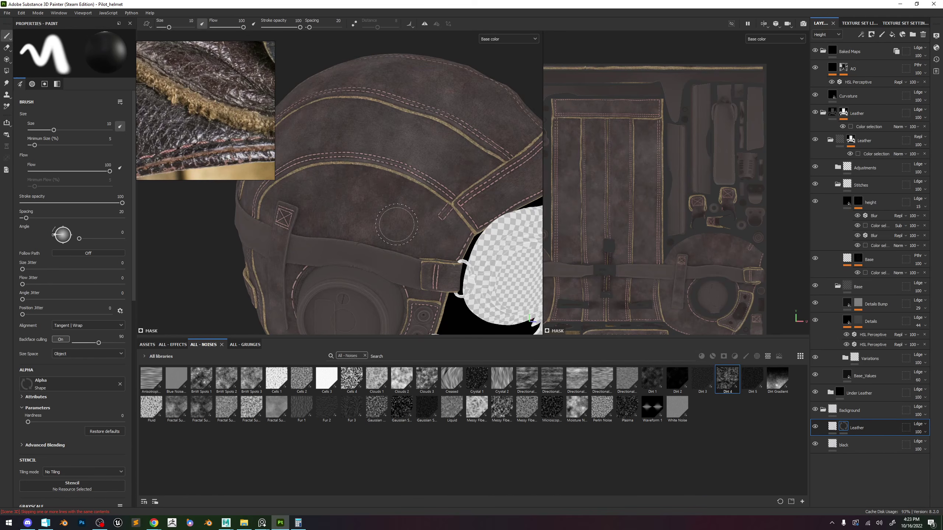
pyautogui.scroll(-2, 396, 224)
pyautogui.scroll(2, 397, 224)
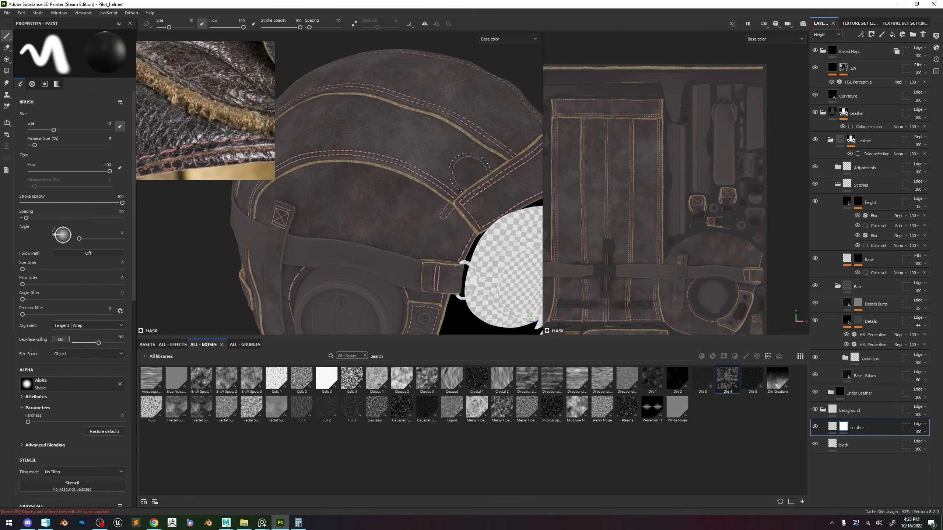
pyautogui.click(853, 448)
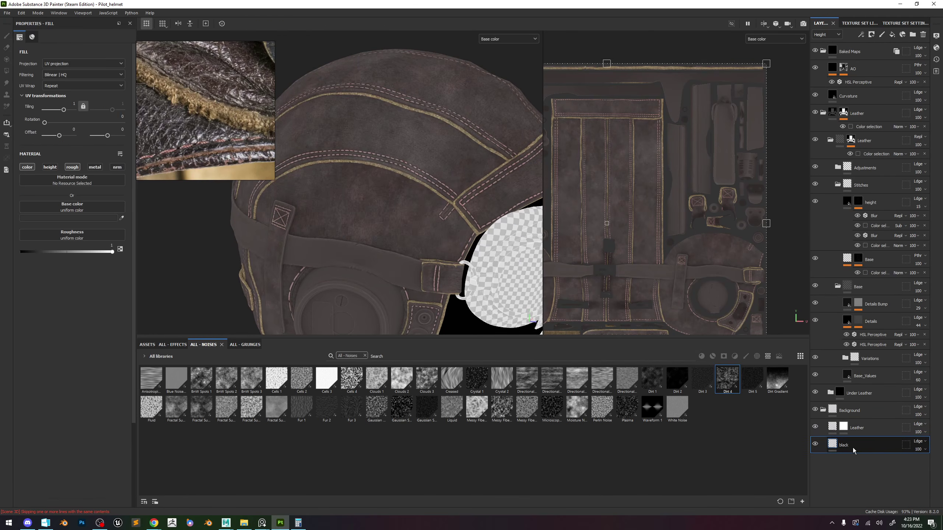
pyautogui.press('Delete')
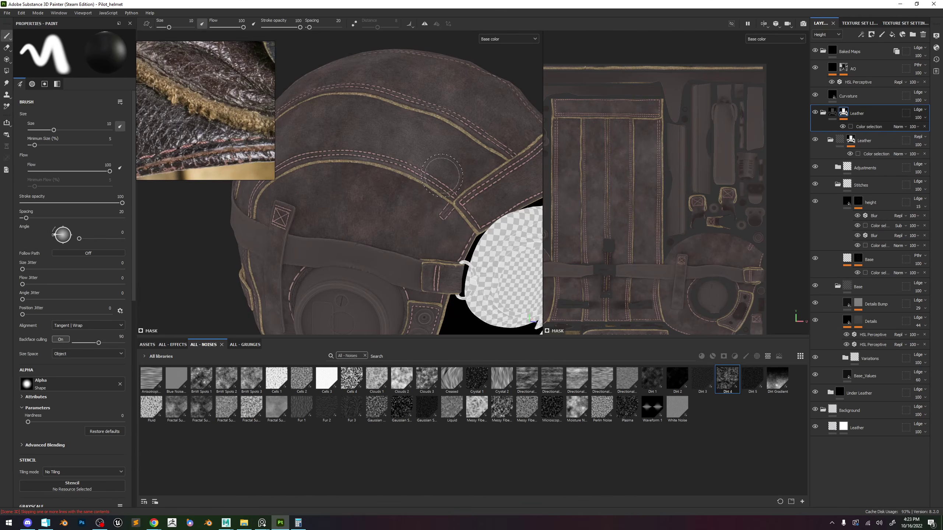
# Examine the stitched seams in the material view with the Background folder's Leather layer hidden and shown.
pyautogui.press('m')
pyautogui.scroll(6, 406, 222)
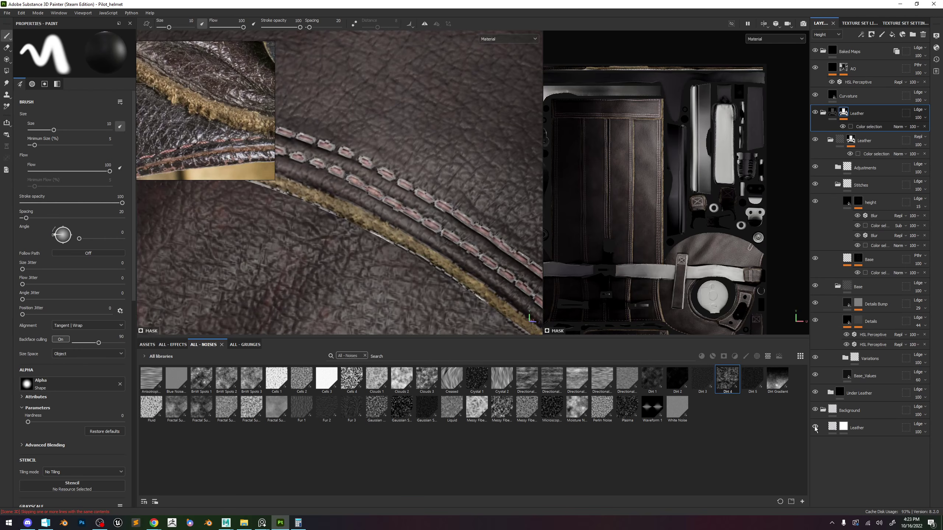
pyautogui.scroll(-3, 414, 182)
pyautogui.scroll(-5, 414, 182)
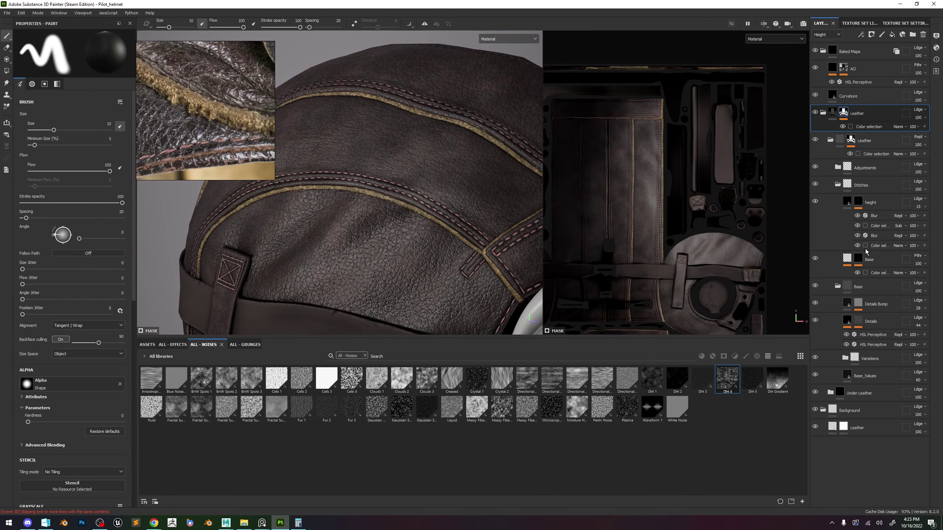
# Disable the Height channel of the Base_Values layer with the Stitches folder temporarily hidden, and show the folder again.
pyautogui.click(815, 185)
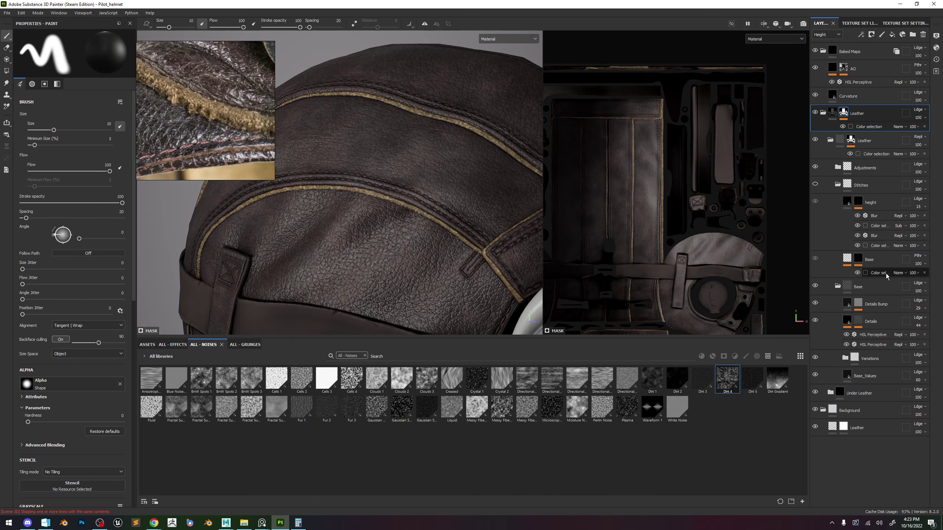
pyautogui.click(847, 375)
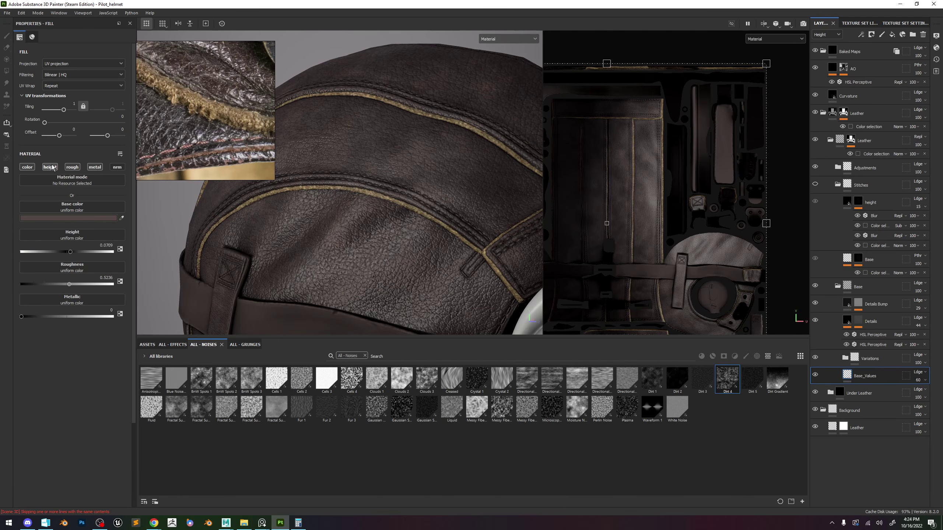
pyautogui.click(50, 167)
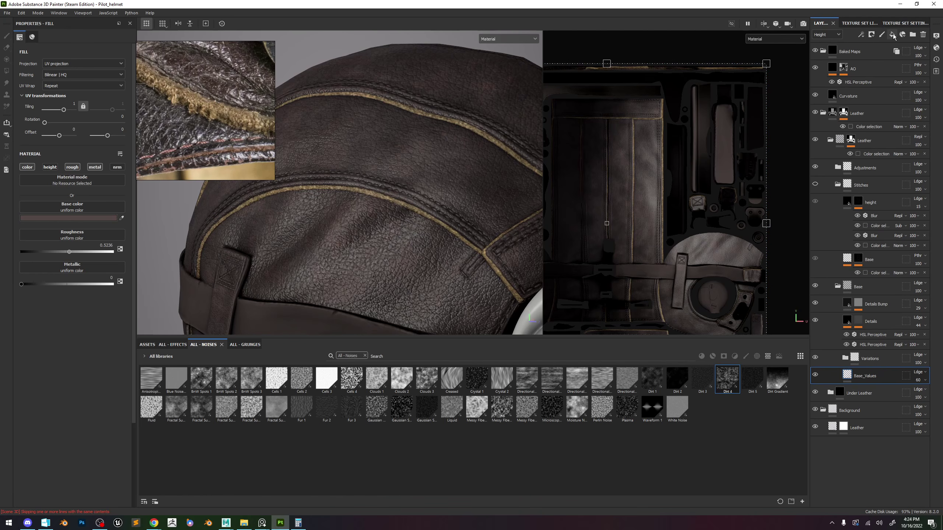
pyautogui.click(815, 184)
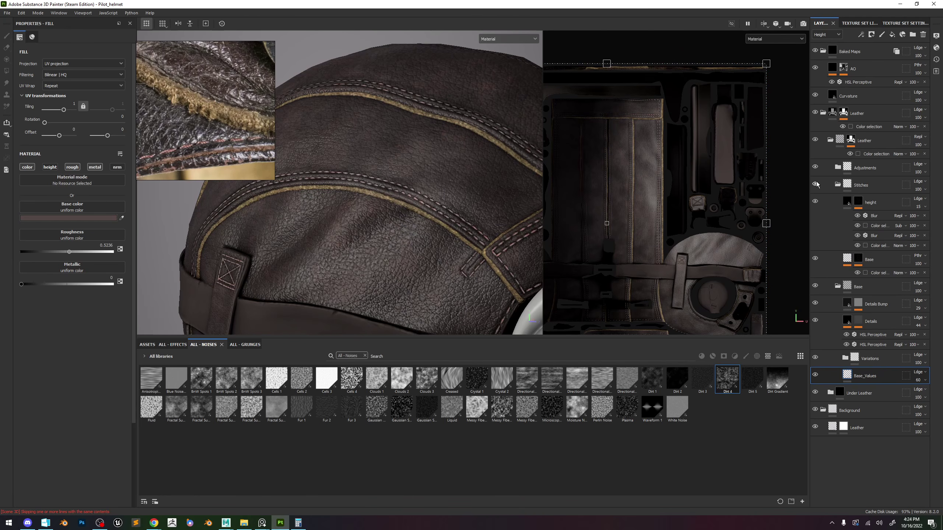
# Compare the leather and stitches with the Base_Values Height channel enabled and disabled, leaving it disabled.
pyautogui.click(50, 167)
pyautogui.click(50, 167)
pyautogui.click(50, 168)
pyautogui.click(52, 168)
pyautogui.scroll(2, 445, 207)
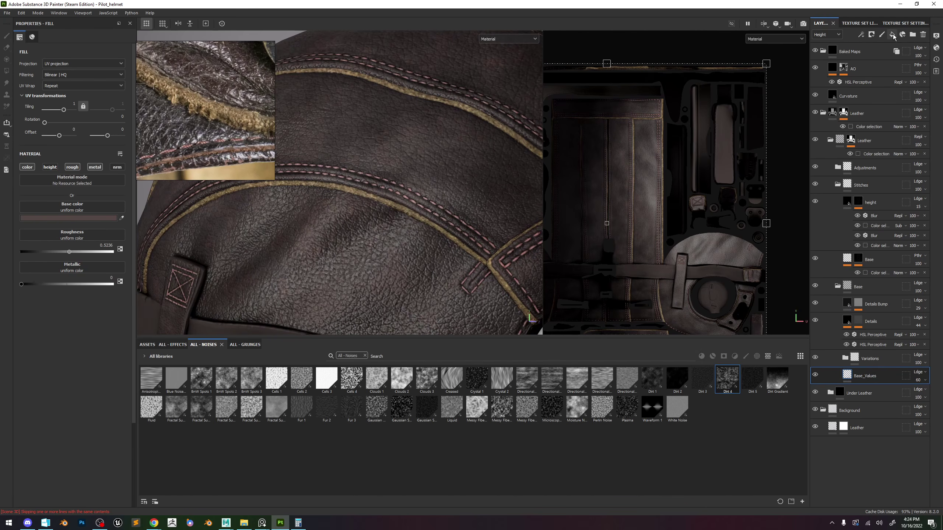
# Add a fill layer named Height directly above Base_Values in the Base folder.
pyautogui.click(892, 35)
pyautogui.doubleClick(869, 376)
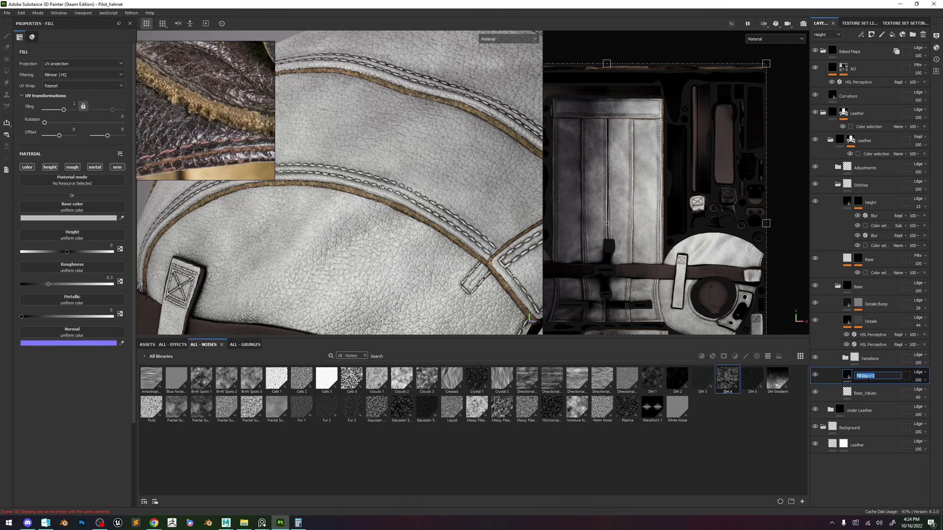
pyautogui.write('Height')
pyautogui.press('Return')
# Mask the Height fill layer with a color selection of the yellow-green leather ID color.
pyautogui.rightClick(869, 380)
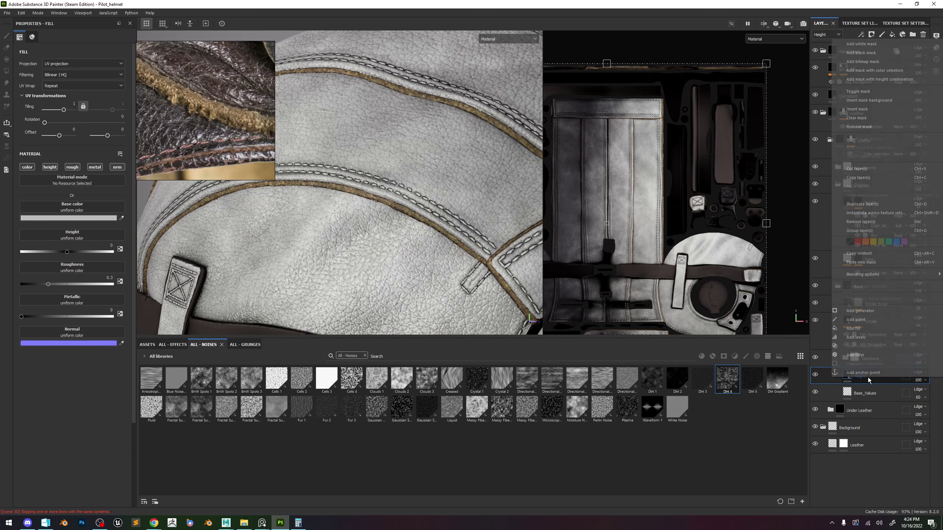
pyautogui.click(878, 71)
pyautogui.click(117, 123)
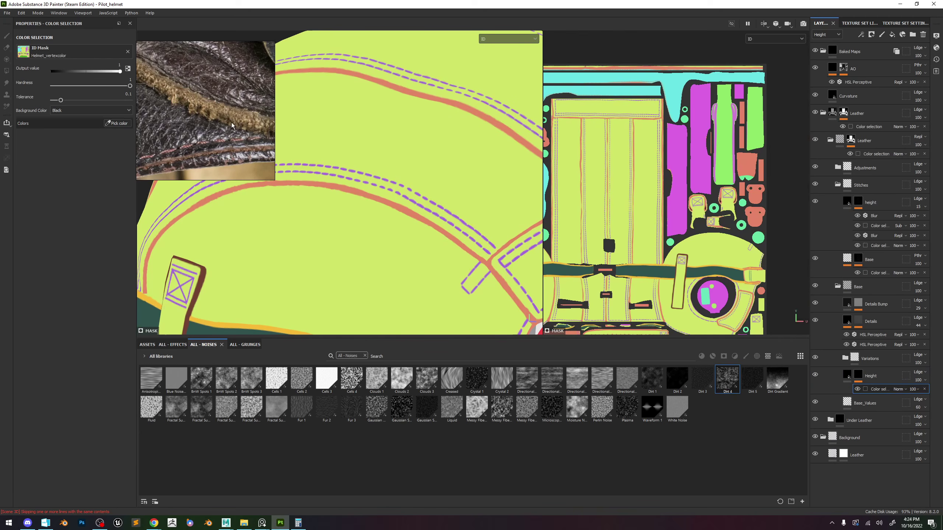
pyautogui.scroll(5, 430, 141)
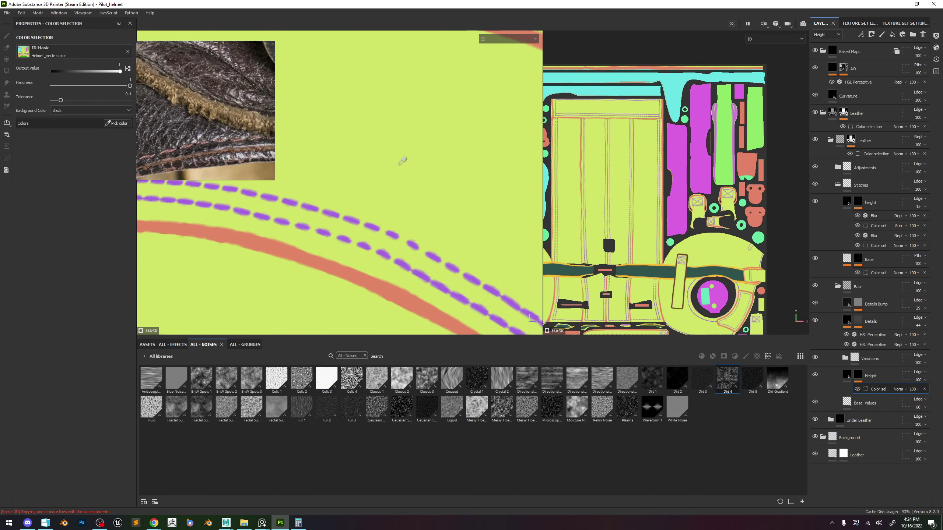
pyautogui.click(396, 167)
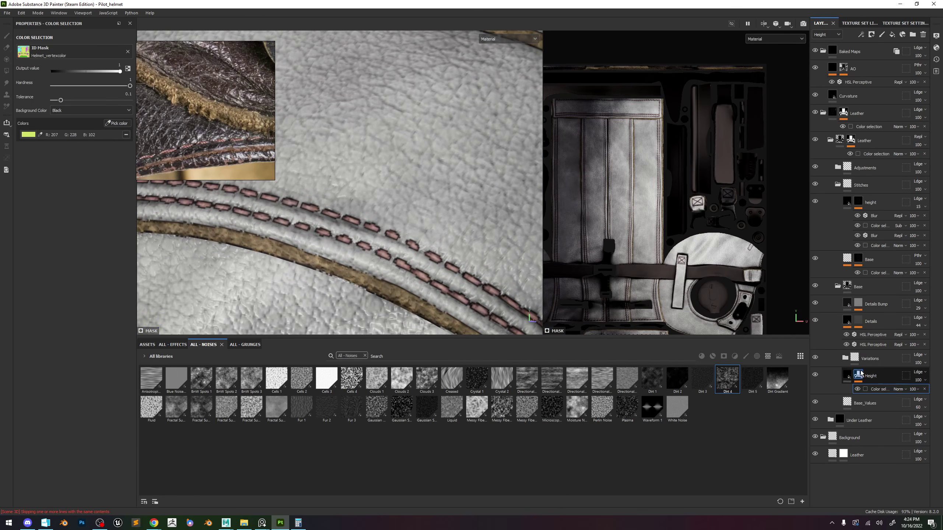
# Try a slightly lower height on the Height fill layer with only its Height channel active, and delete the layer.
pyautogui.click(848, 377)
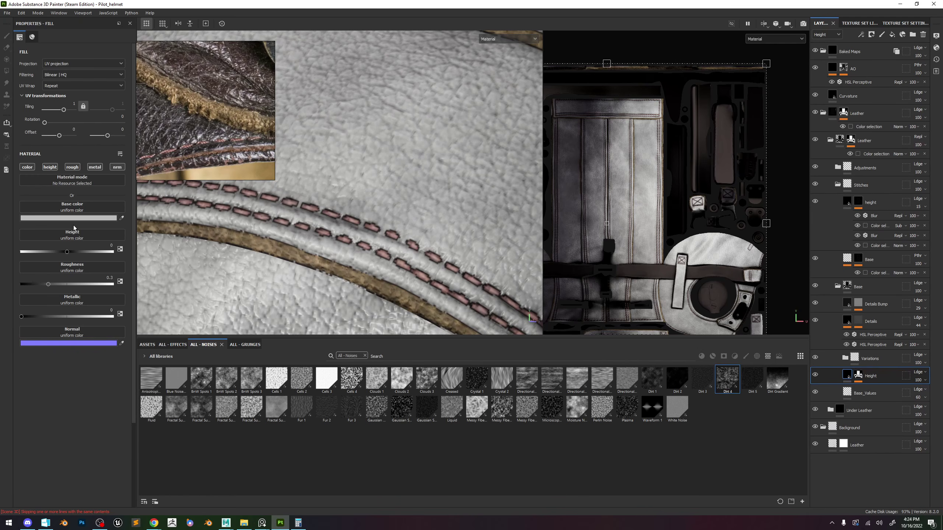
pyautogui.click(27, 167)
pyautogui.click(72, 167)
pyautogui.click(95, 167)
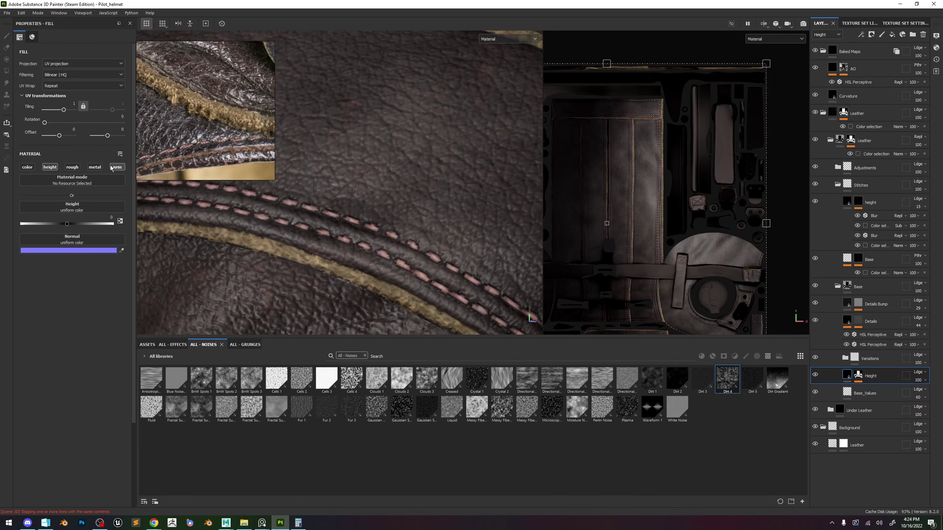
pyautogui.click(116, 167)
pyautogui.moveTo(67, 223); pyautogui.dragTo(64, 227)
pyautogui.press('Delete')
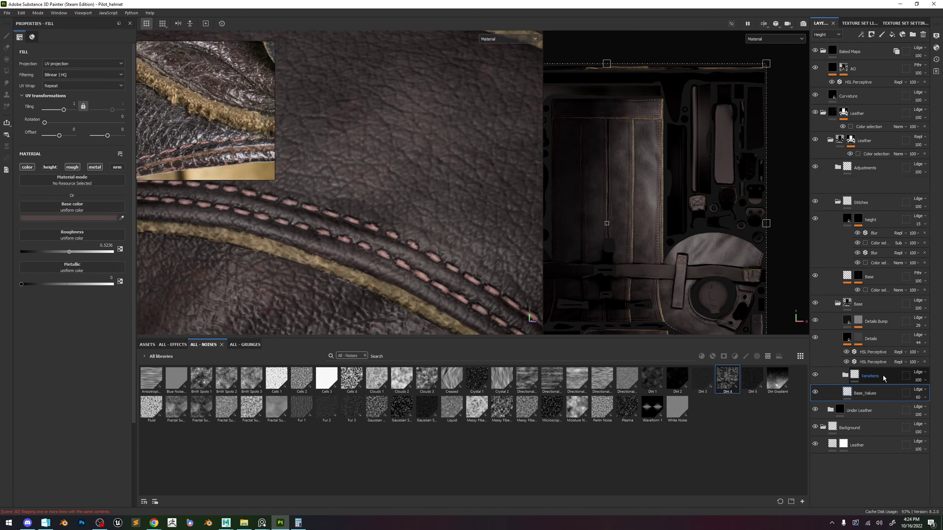
# Examine the whole helmet from several sides in the material view and in the Base color and Roughness channels.
pyautogui.scroll(-5, 422, 233)
pyautogui.scroll(-5, 423, 234)
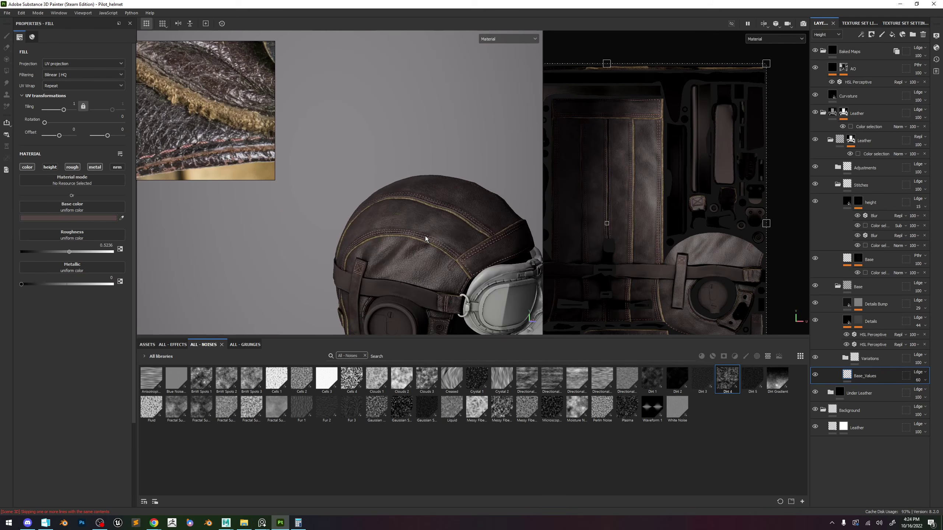
pyautogui.keyDown('alt'); pyautogui.moveTo(425, 240); pyautogui.dragTo(427, 196, button='middle'); pyautogui.keyUp('alt')
pyautogui.keyDown('alt'); pyautogui.moveTo(426, 204); pyautogui.dragTo(416, 212); pyautogui.keyUp('alt')
pyautogui.keyDown('shift'); pyautogui.moveTo(416, 212); pyautogui.dragTo(440, 213, button='right'); pyautogui.keyUp('shift')
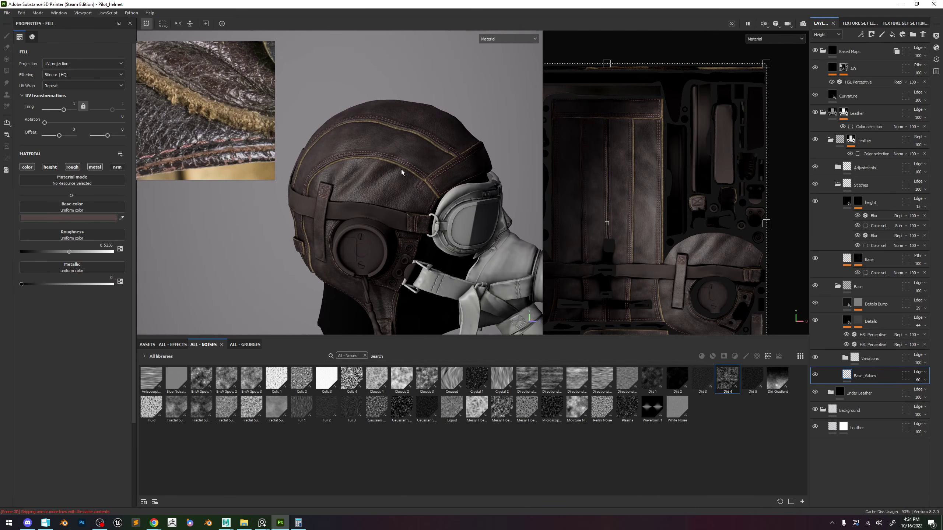
pyautogui.scroll(-2, 423, 137)
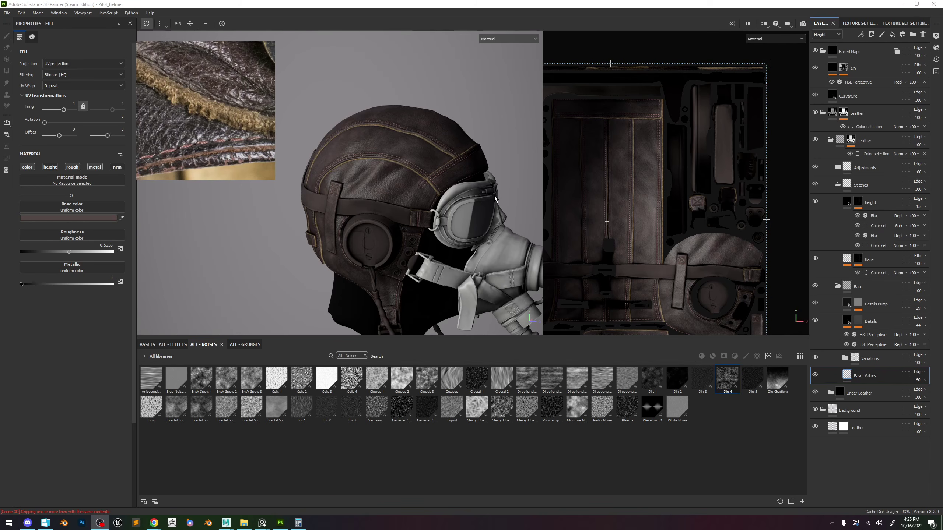
pyautogui.press('c')
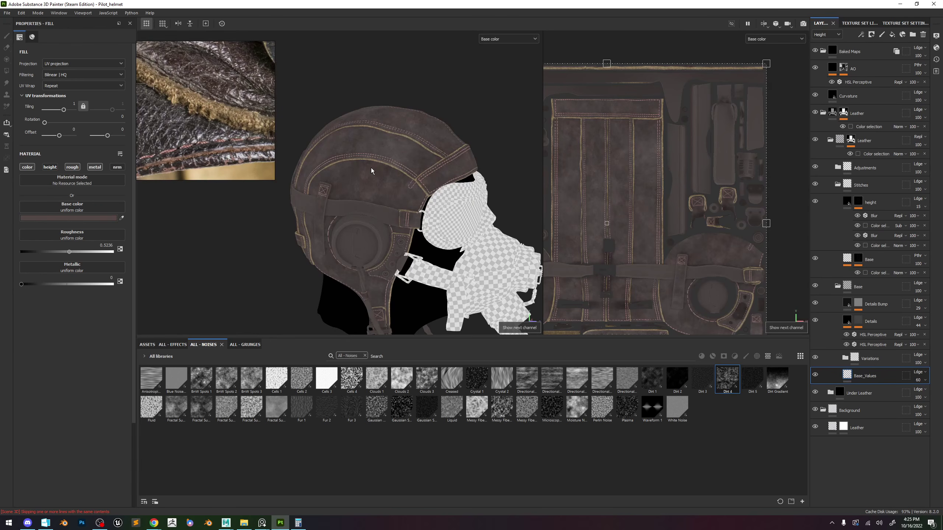
pyautogui.press('c')
pyautogui.press('c')
pyautogui.keyDown('alt'); pyautogui.moveTo(375, 164); pyautogui.dragTo(404, 165); pyautogui.keyUp('alt')
pyautogui.scroll(3, 428, 185)
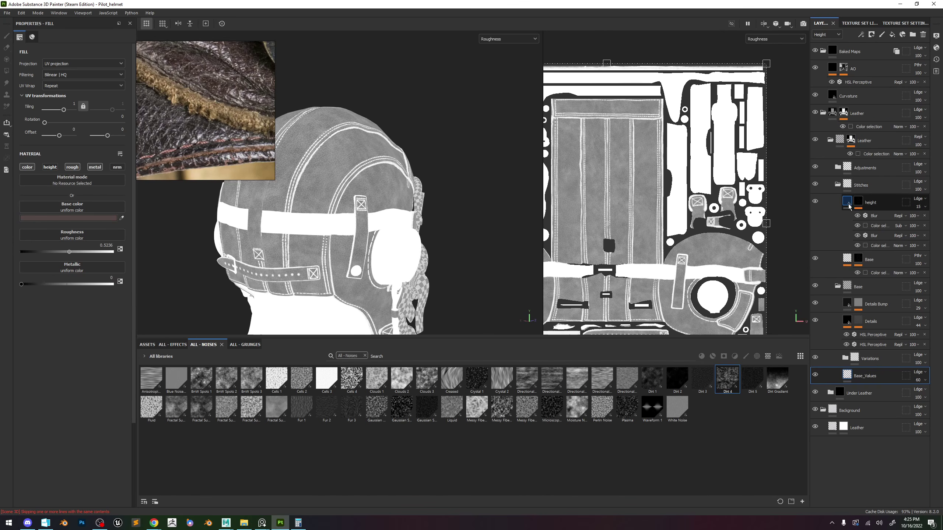
# Rename the inner Leather folder to Top Leather and collapse the Stitches folder inside it.
pyautogui.doubleClick(865, 143)
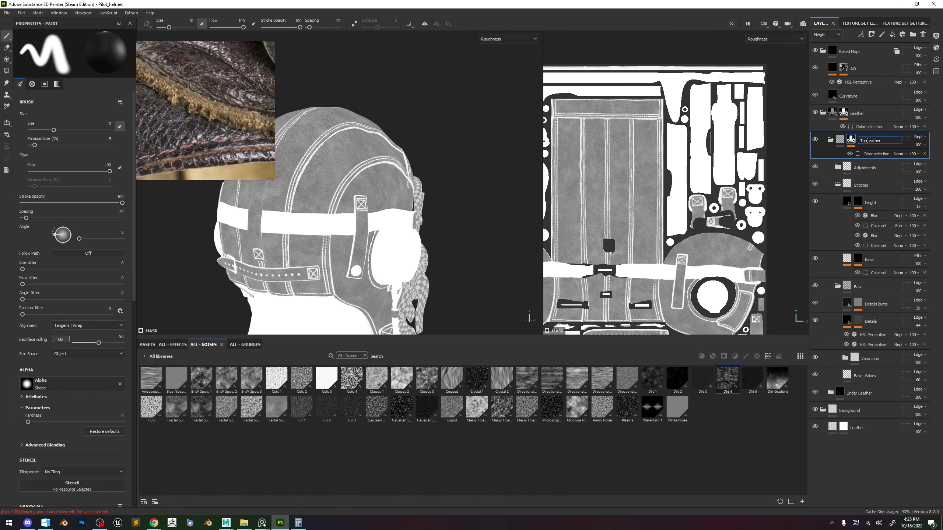
pyautogui.doubleClick(869, 141)
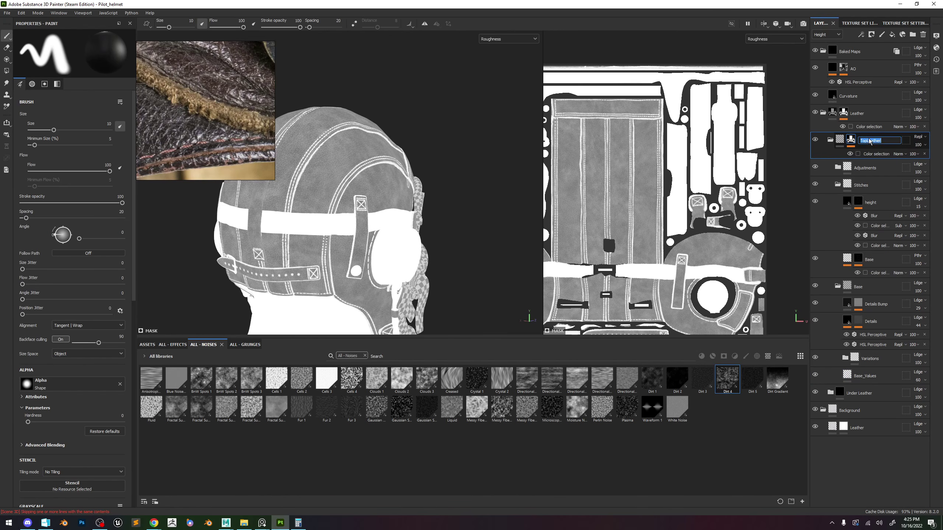
pyautogui.press('Return')
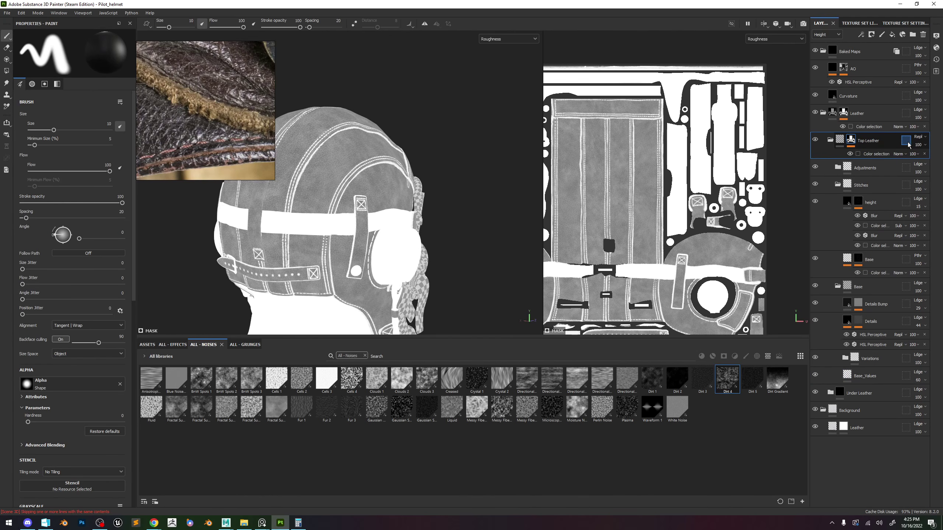
pyautogui.click(839, 184)
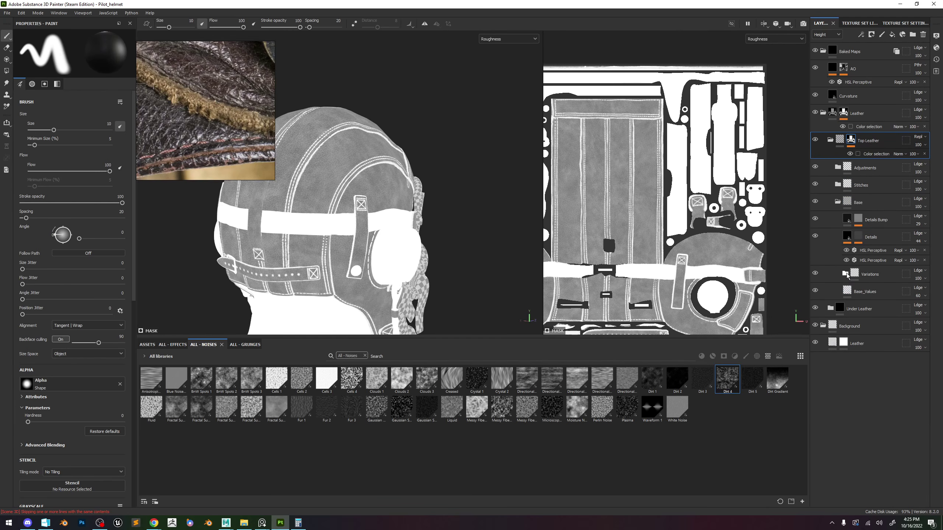
# Add an HSL Perceptive filter layer at the top of the Variations folder, above the contrast layer, and name it Roughness.
pyautogui.click(845, 274)
pyautogui.click(837, 293)
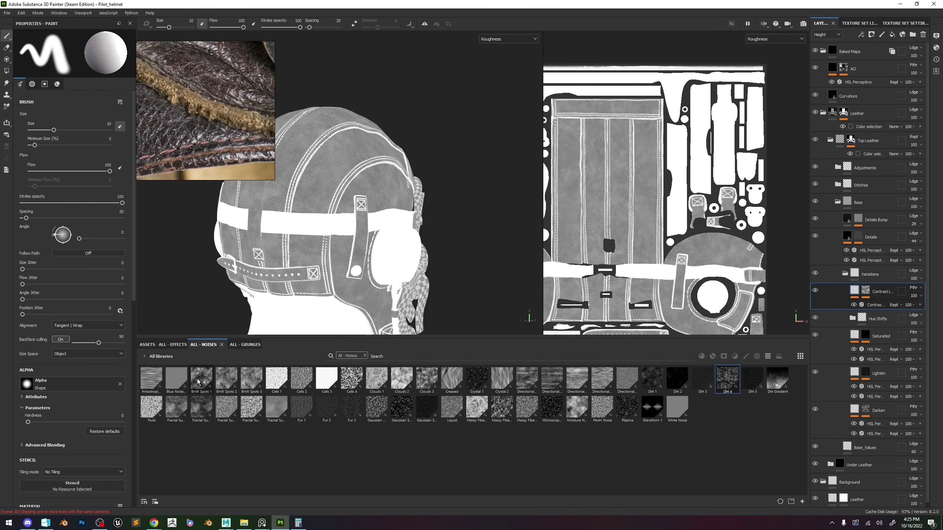
pyautogui.click(173, 345)
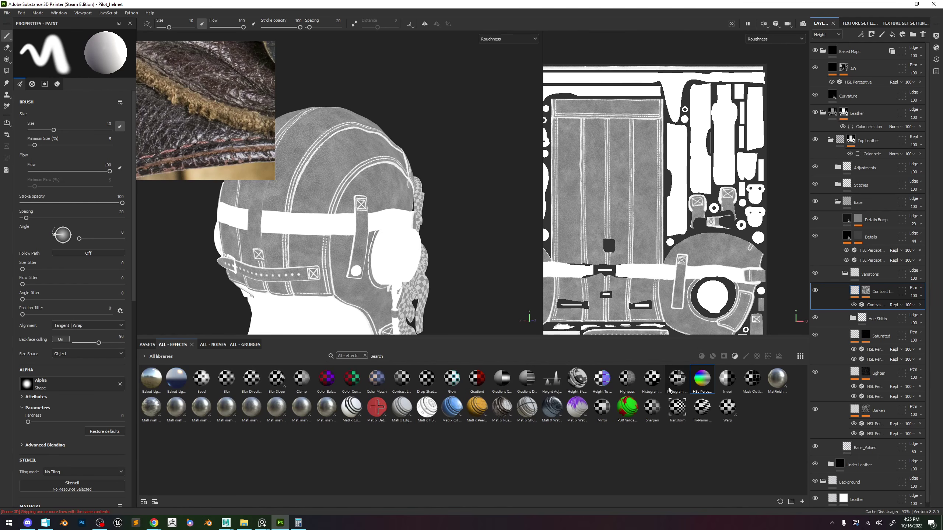
pyautogui.moveTo(702, 379); pyautogui.dragTo(872, 289)
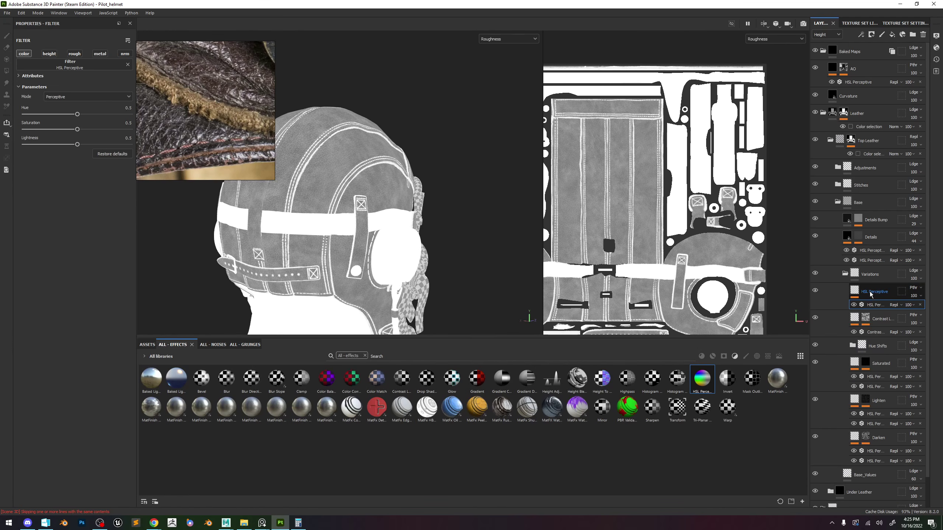
pyautogui.doubleClick(871, 293)
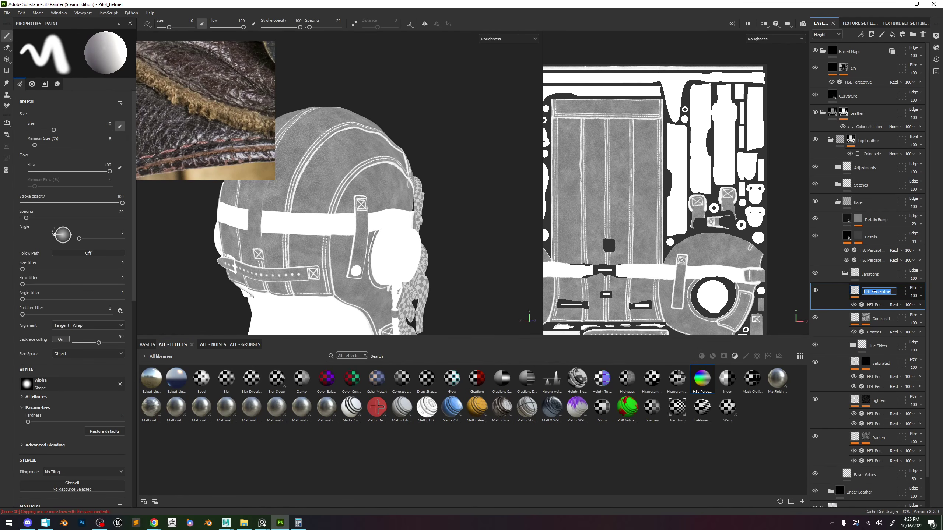
pyautogui.write('Roughness')
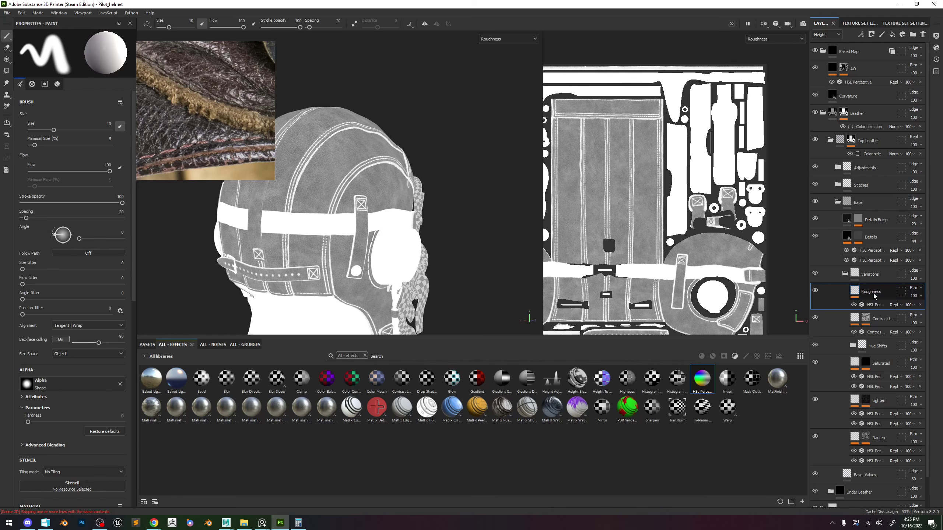
pyautogui.press('Return')
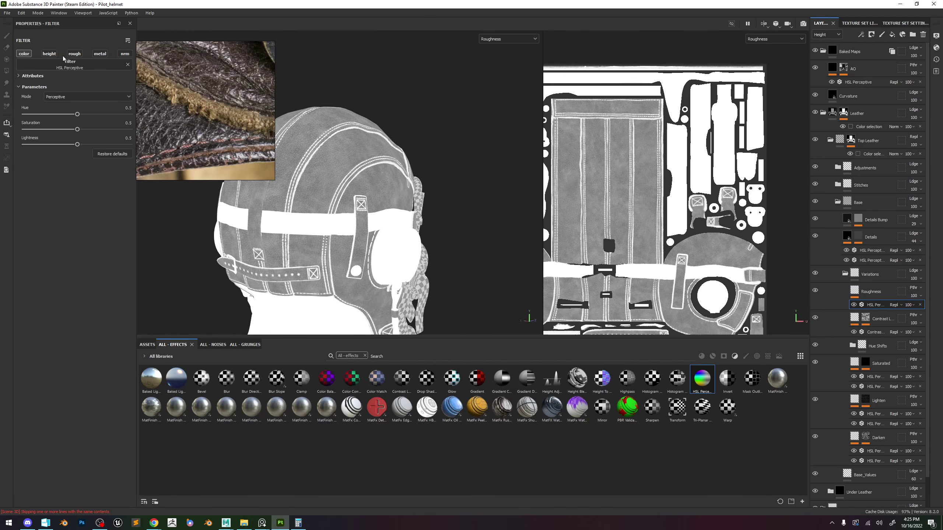
# Limit the Roughness layer's HSL Perceptive filter to the rough channel only and lower its lightness to about 0.2.
pyautogui.click(74, 53)
pyautogui.click(23, 54)
pyautogui.moveTo(77, 143); pyautogui.dragTo(45, 149)
pyautogui.scroll(3, 339, 164)
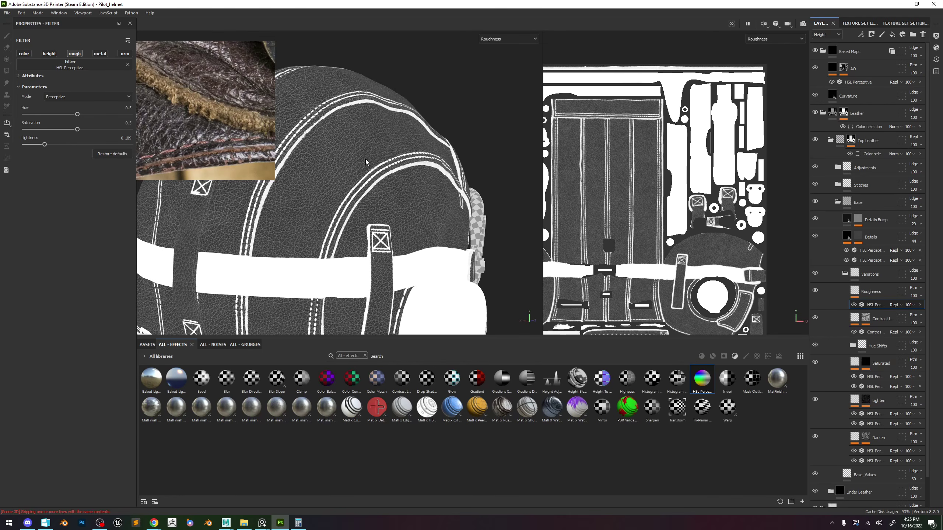
# Add a black mask to the Roughness layer and look through the grunge maps for a suitable mask texture.
pyautogui.rightClick(867, 294)
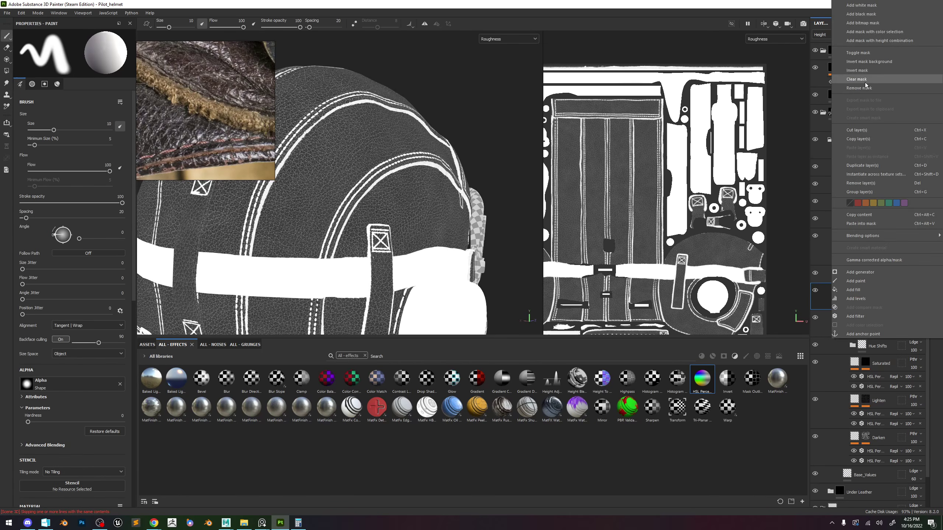
pyautogui.click(861, 18)
pyautogui.click(245, 345)
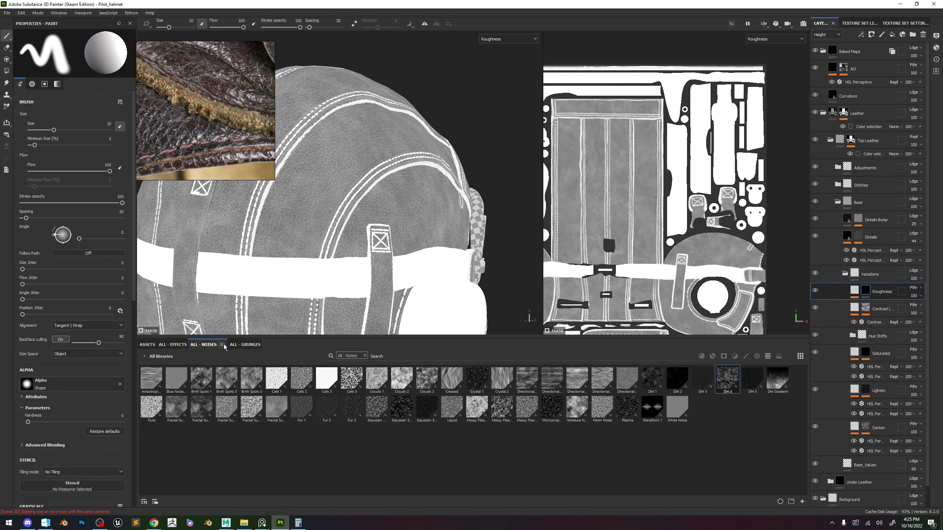
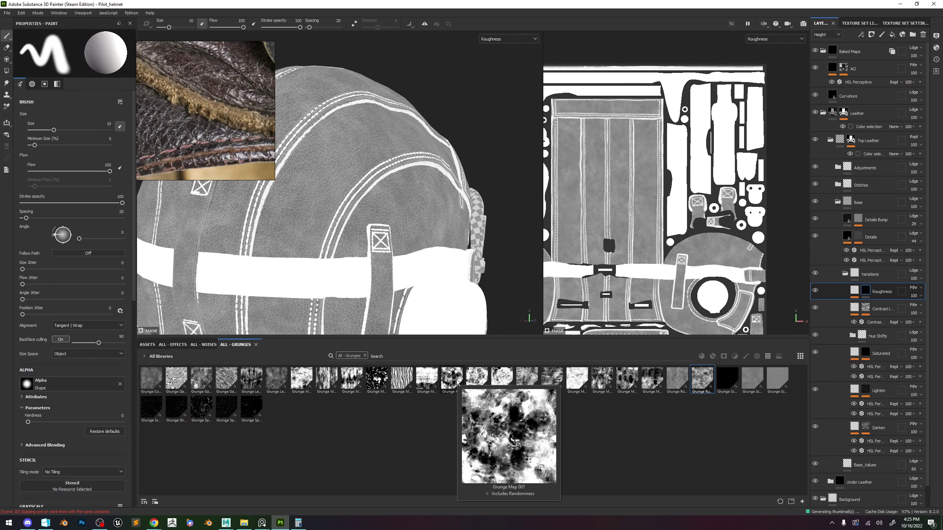
pyautogui.moveTo(487, 386)
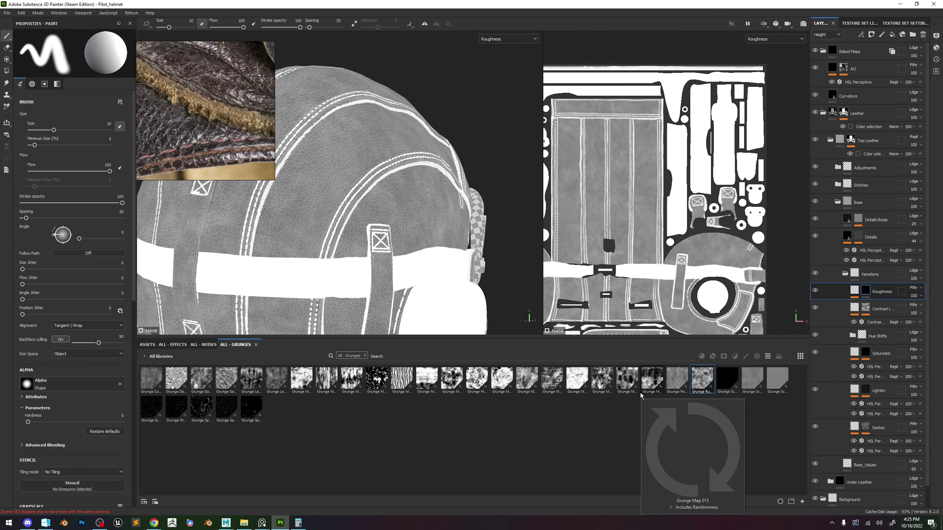
pyautogui.moveTo(611, 385)
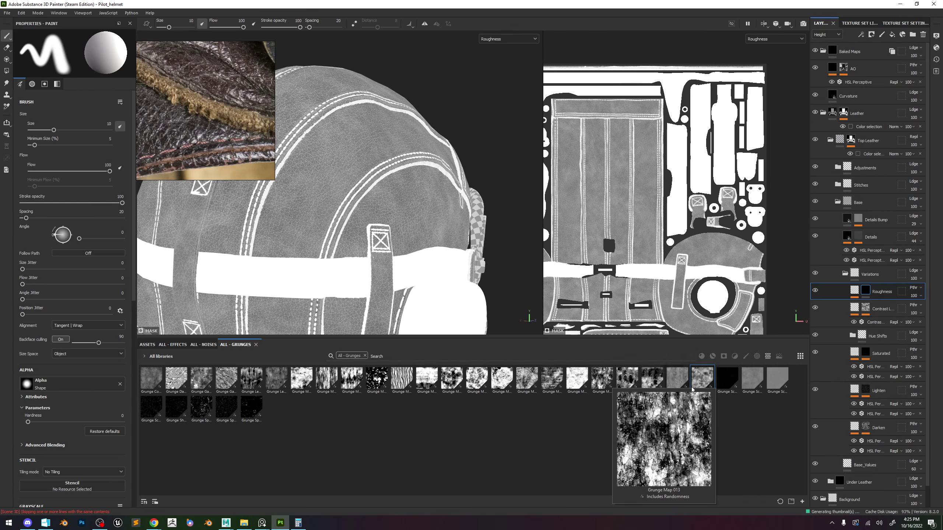
pyautogui.moveTo(700, 383)
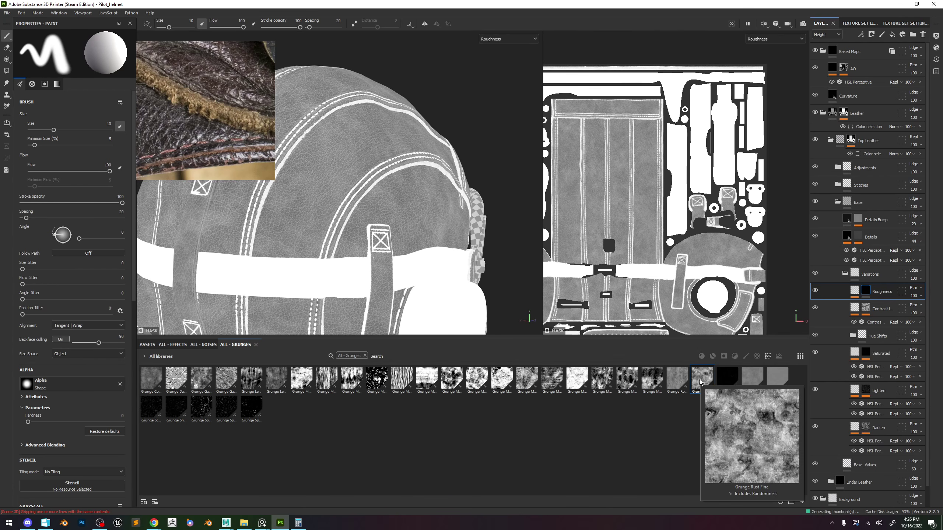
pyautogui.moveTo(644, 382)
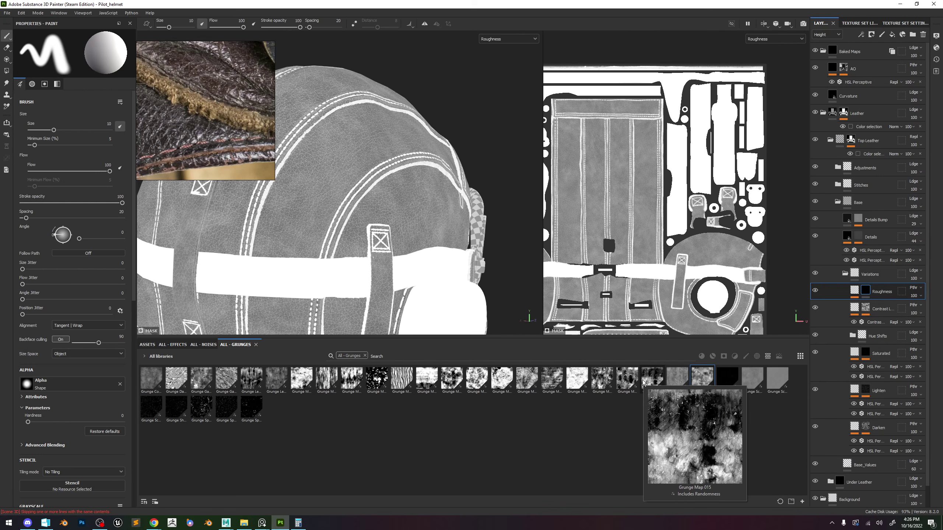
pyautogui.moveTo(749, 380)
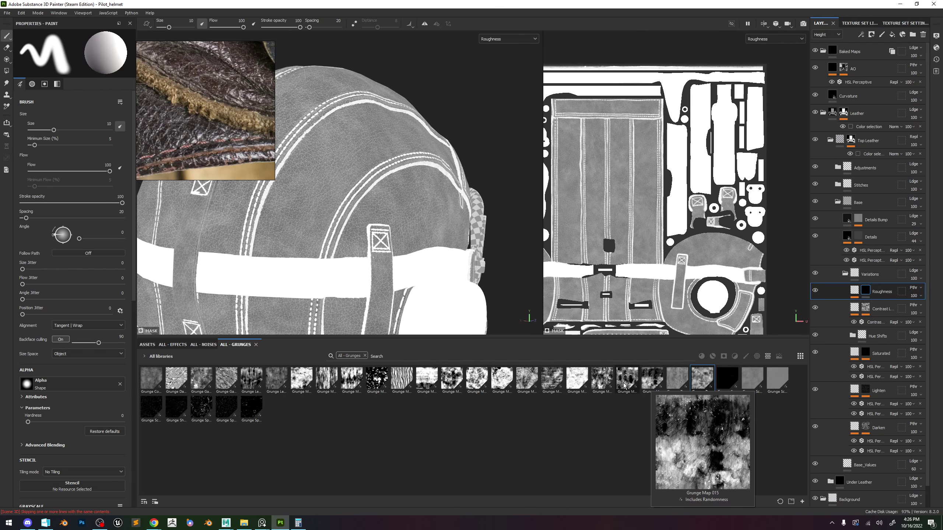
pyautogui.moveTo(535, 382)
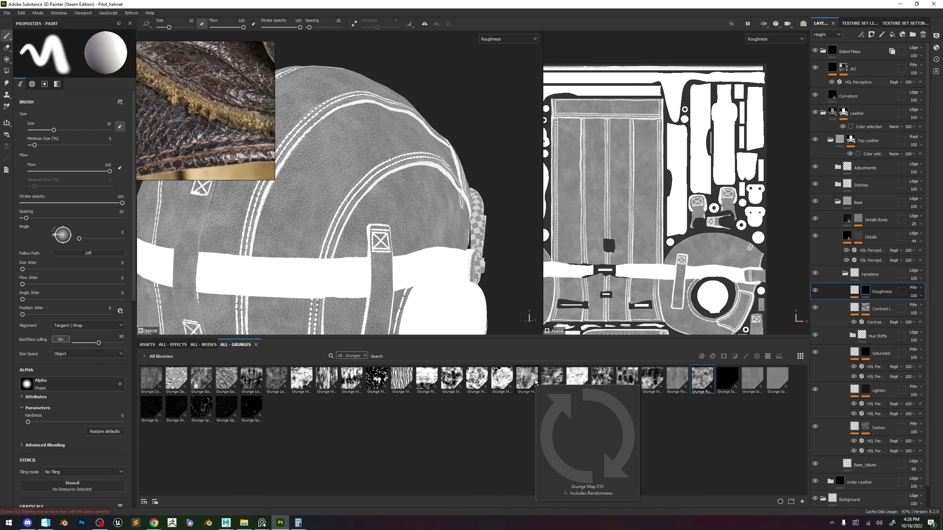
# Add a Moisture Noise fill to the Roughness layer's mask, with balance 0.54 and contrast 0.52.
pyautogui.click(203, 345)
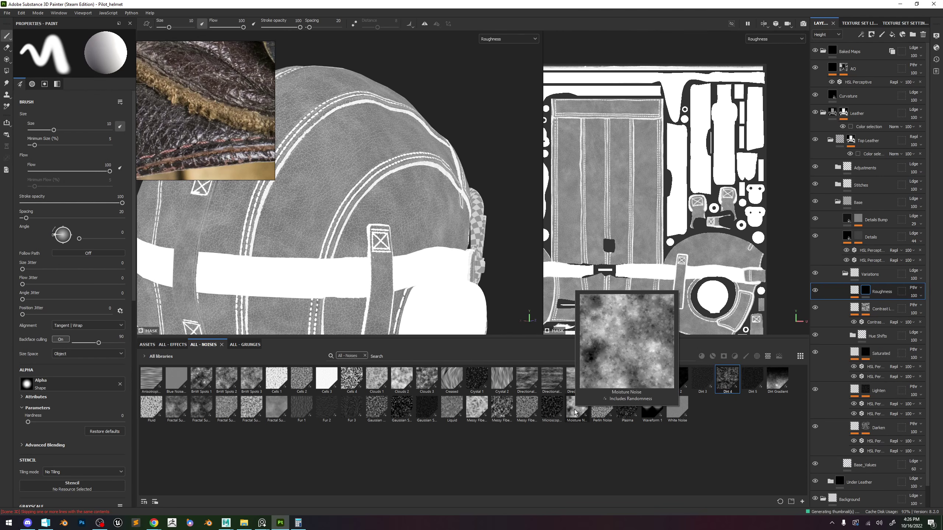
pyautogui.click(861, 34)
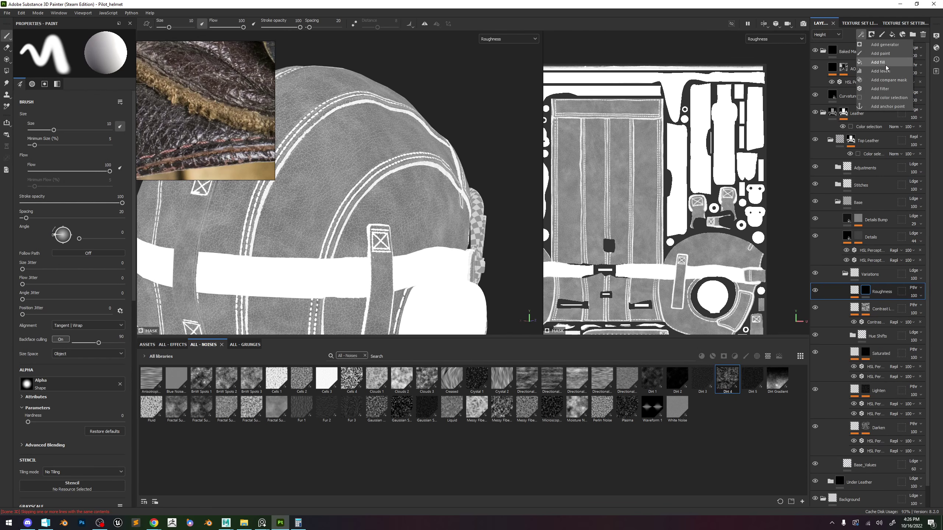
pyautogui.click(880, 62)
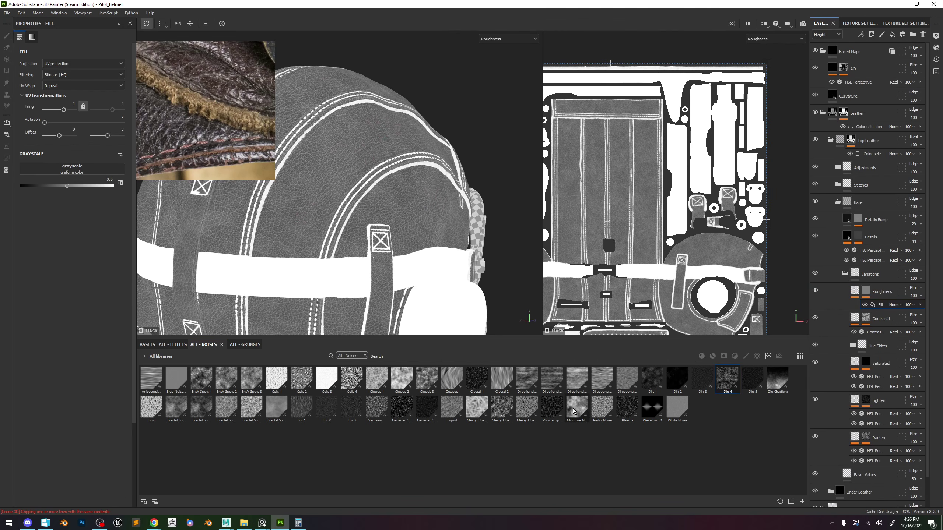
pyautogui.moveTo(577, 408); pyautogui.dragTo(83, 186)
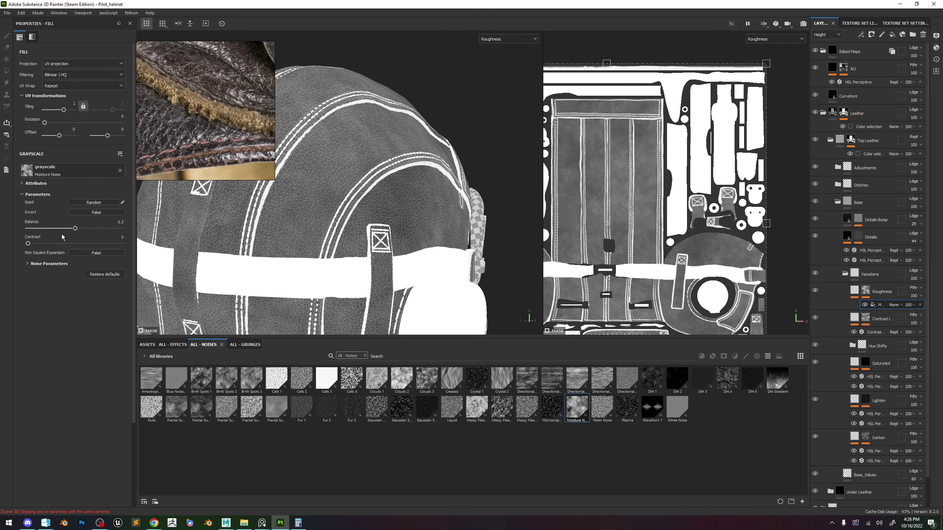
pyautogui.click(77, 244)
pyautogui.moveTo(75, 228); pyautogui.dragTo(79, 228)
pyautogui.keyDown('alt'); pyautogui.moveTo(441, 158); pyautogui.dragTo(477, 219); pyautogui.keyUp('alt')
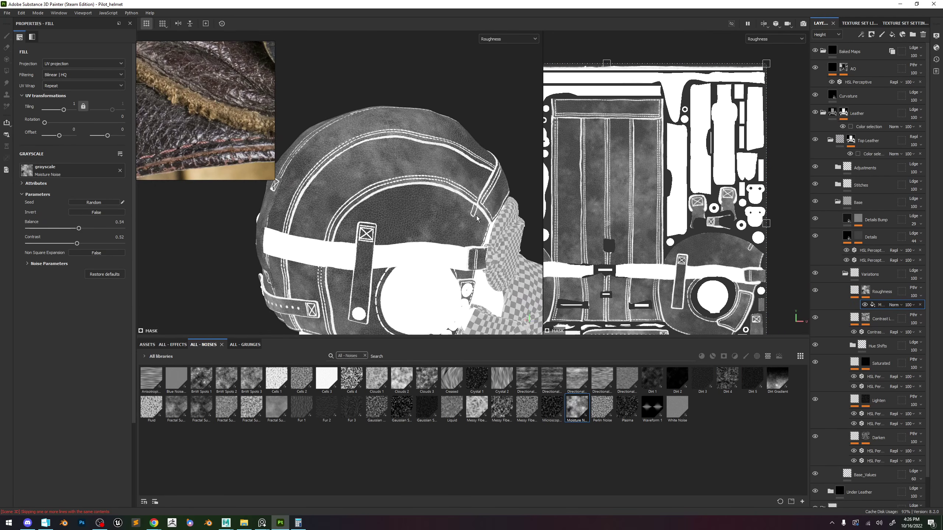
# While viewing the Roughness layer's mask, set the Moisture Noise tiling to 9.66, balance to 0.47 and contrast to 0.38, and return to the Roughness channel.
pyautogui.keyDown('alt'); pyautogui.click(865, 292); pyautogui.keyUp('alt')
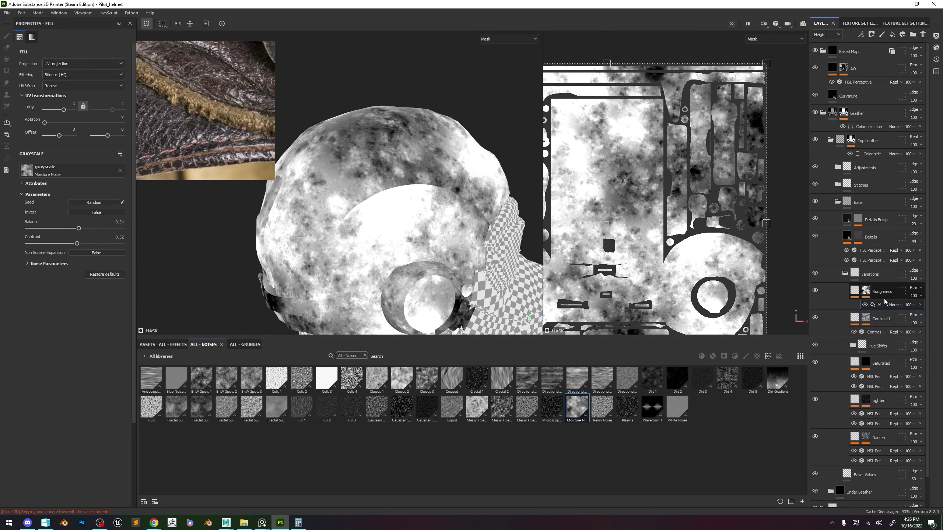
pyautogui.click(865, 293)
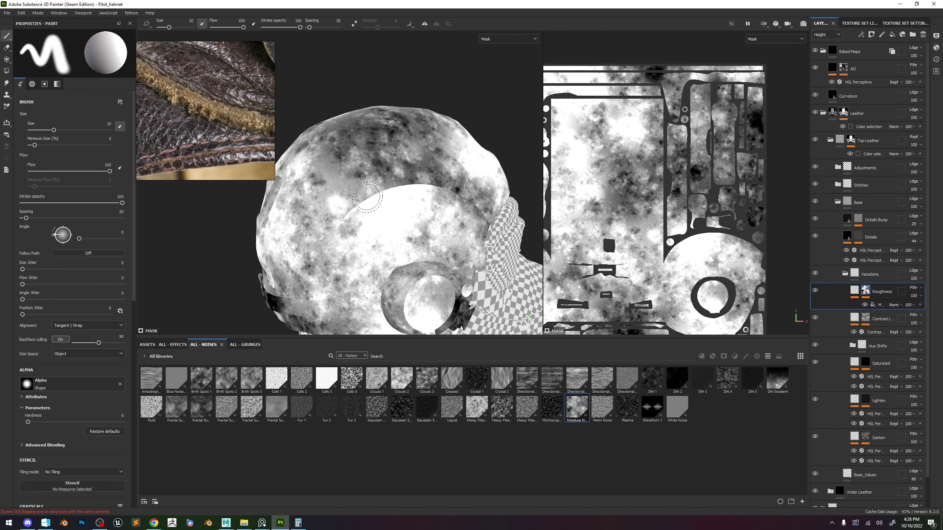
pyautogui.click(880, 304)
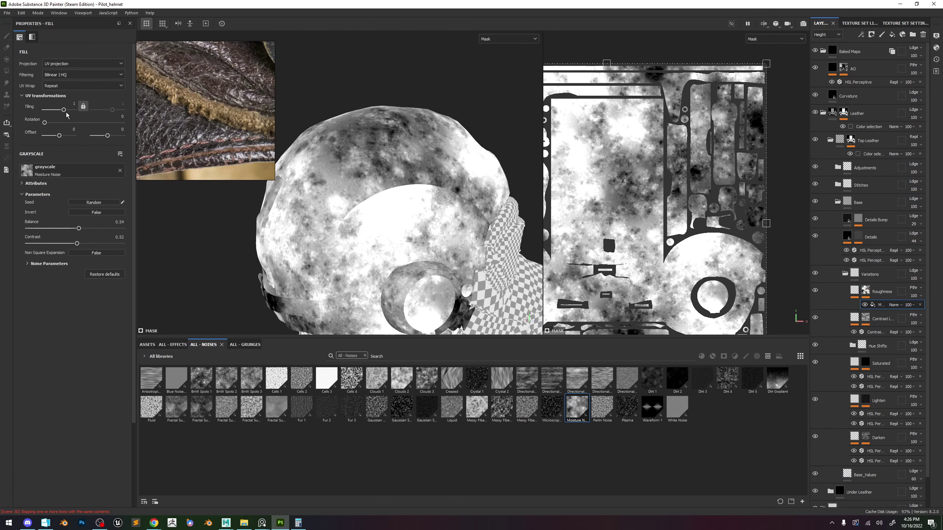
pyautogui.moveTo(64, 110); pyautogui.dragTo(70, 112)
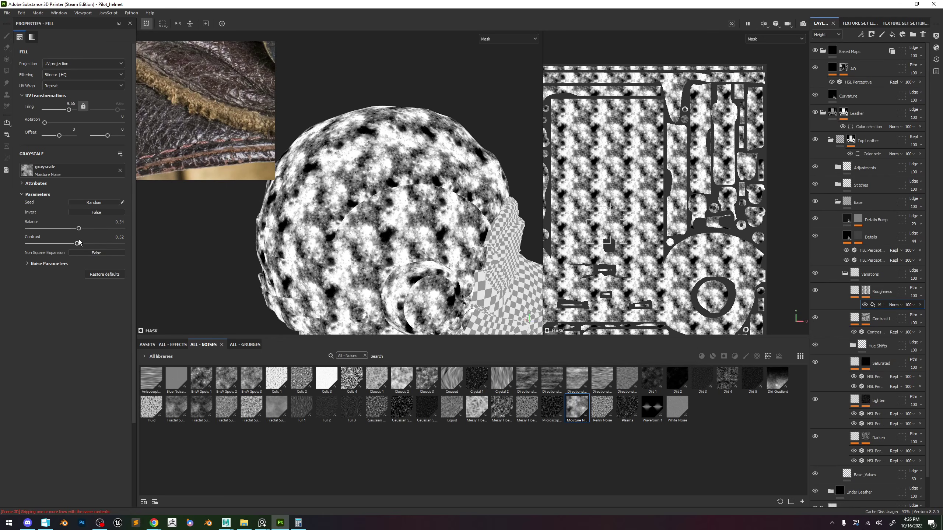
pyautogui.moveTo(79, 242); pyautogui.dragTo(26, 244)
pyautogui.click(65, 243)
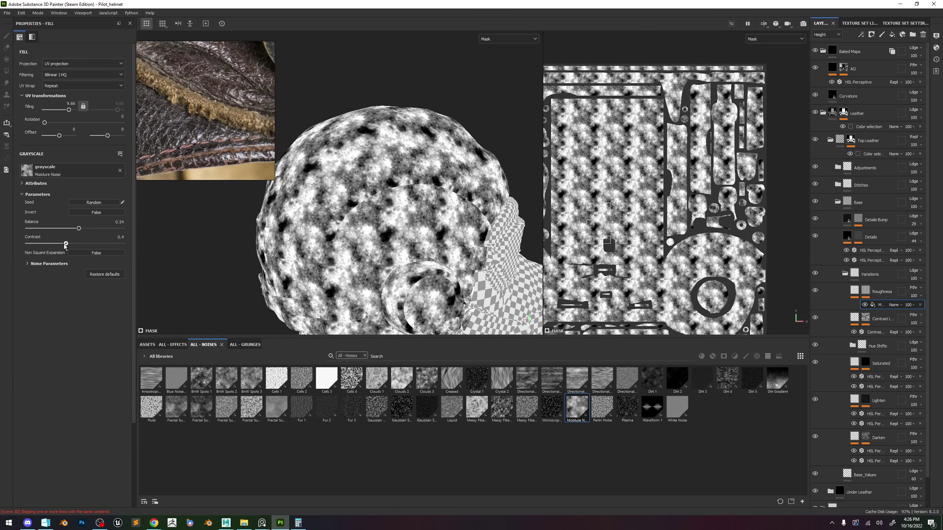
pyautogui.moveTo(78, 228); pyautogui.dragTo(72, 228)
pyautogui.keyDown('alt'); pyautogui.moveTo(426, 202); pyautogui.dragTo(419, 204); pyautogui.keyUp('alt')
pyautogui.press('c')
pyautogui.press('c')
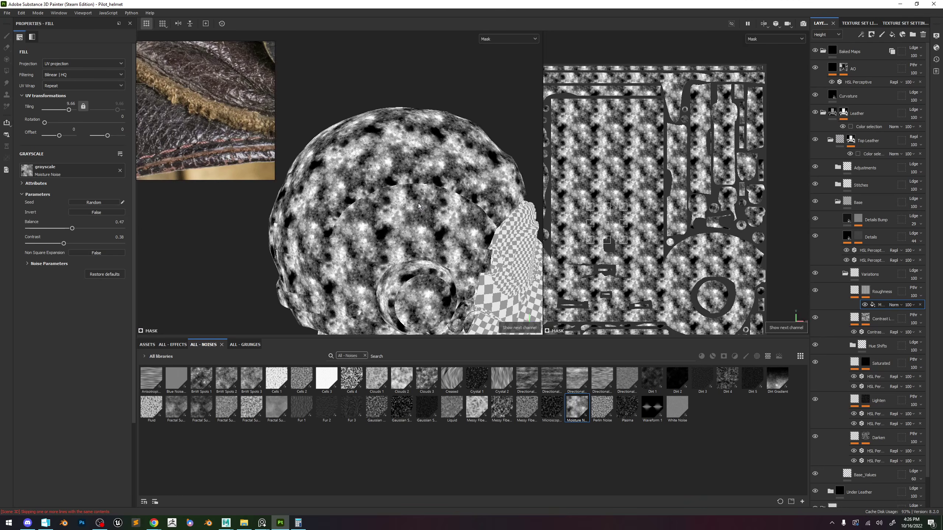
pyautogui.press('c')
pyautogui.press('c')
# Raise the Roughness layer's HSL Perceptive lightness to 0.647, checking the leather in both the material and Roughness channel views.
pyautogui.keyDown('alt'); pyautogui.moveTo(422, 208); pyautogui.dragTo(419, 190, button='middle'); pyautogui.keyUp('alt')
pyautogui.keyDown('alt'); pyautogui.moveTo(420, 190); pyautogui.dragTo(439, 247, button='right'); pyautogui.keyUp('alt')
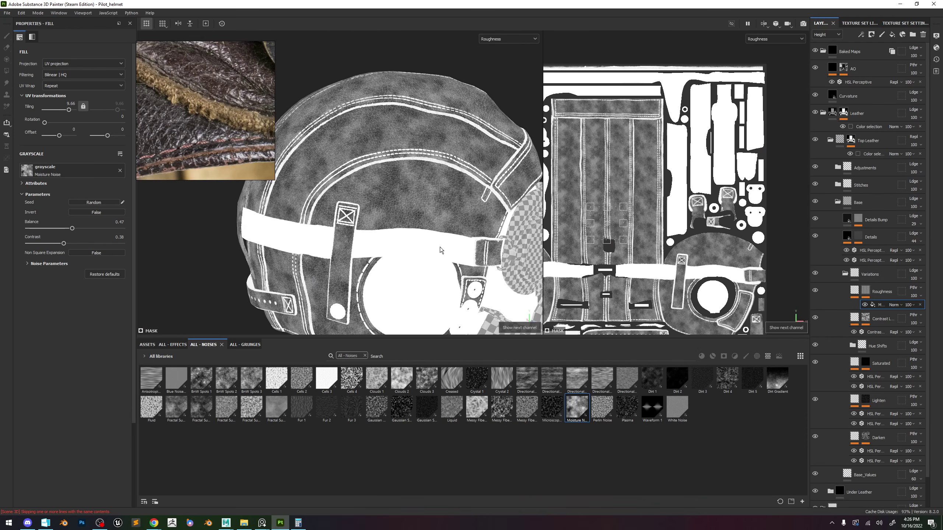
pyautogui.click(855, 292)
pyautogui.moveTo(46, 146); pyautogui.dragTo(116, 146)
pyautogui.press('m')
pyautogui.keyDown('alt'); pyautogui.moveTo(404, 173); pyautogui.dragTo(443, 160); pyautogui.keyUp('alt')
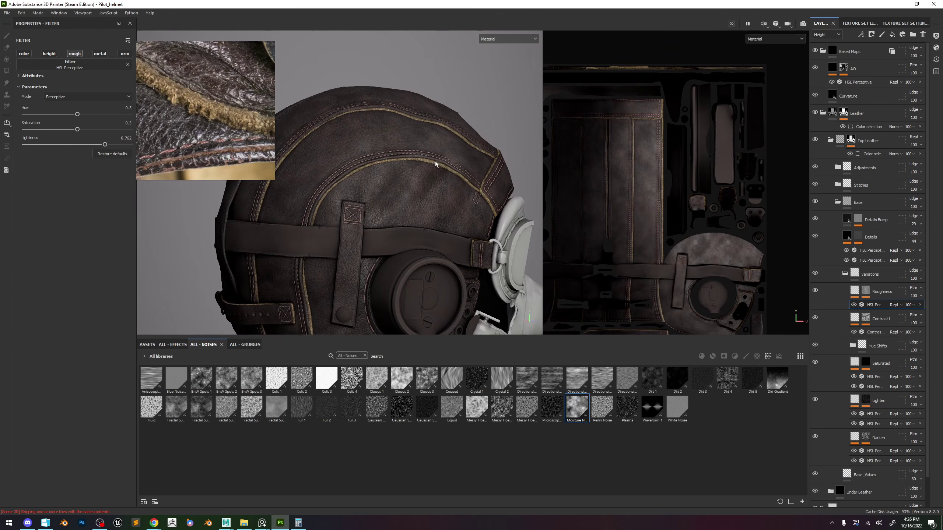
pyautogui.press('c')
pyautogui.moveTo(103, 144); pyautogui.dragTo(89, 148)
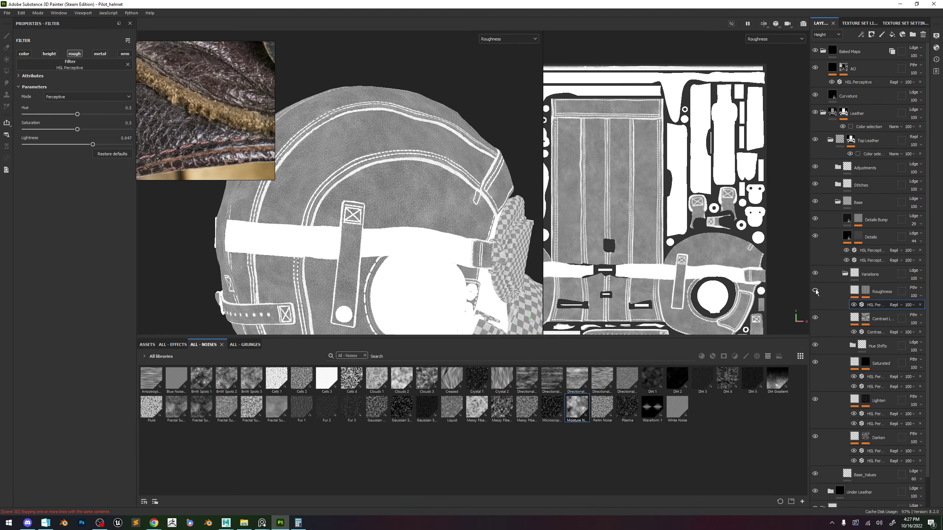
pyautogui.scroll(-3, 406, 182)
pyautogui.scroll(5, 406, 182)
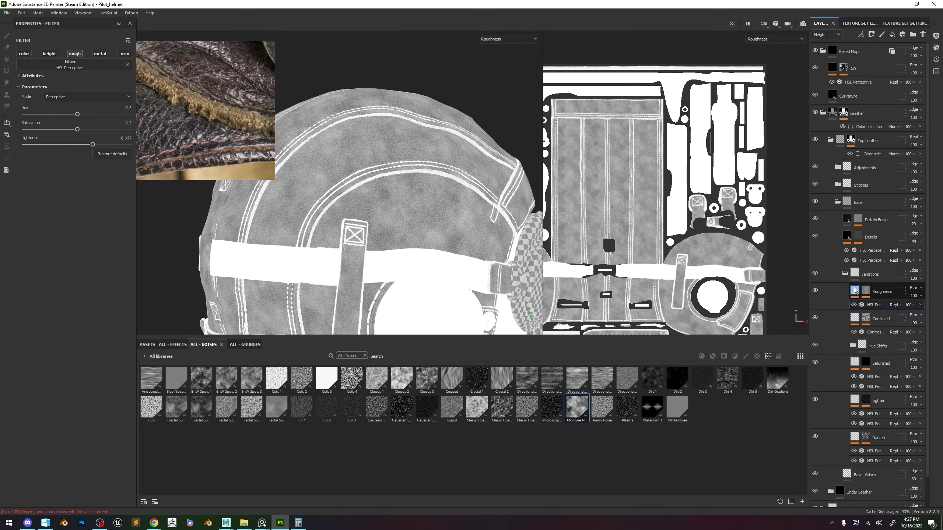
# Set the Moisture Noise fill in the Roughness layer's mask to tiling 1.28 and contrast 0.55.
pyautogui.click(827, 286)
pyautogui.click(865, 291)
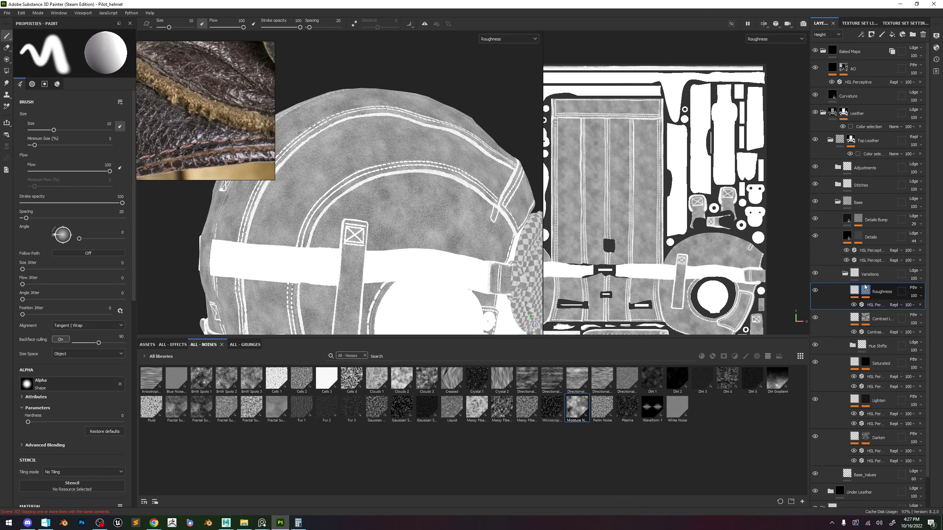
pyautogui.click(880, 305)
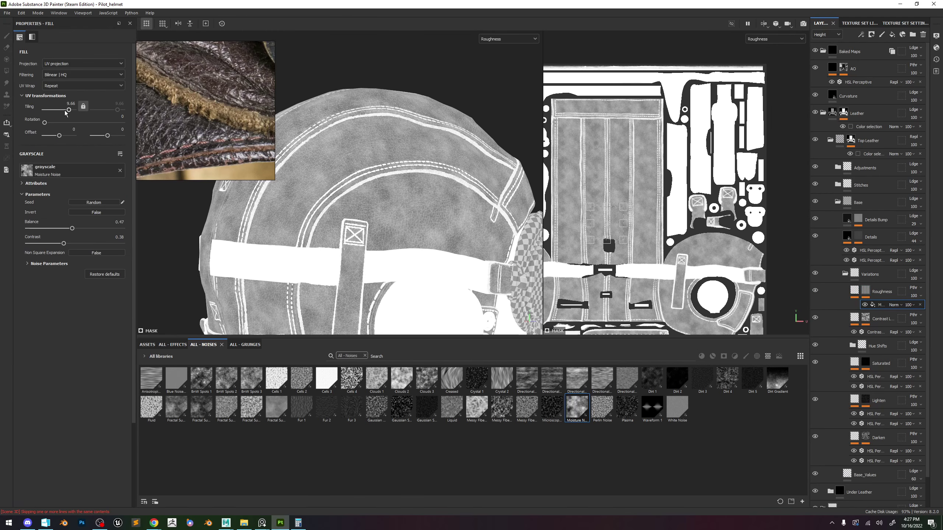
pyautogui.moveTo(65, 112); pyautogui.dragTo(65, 111)
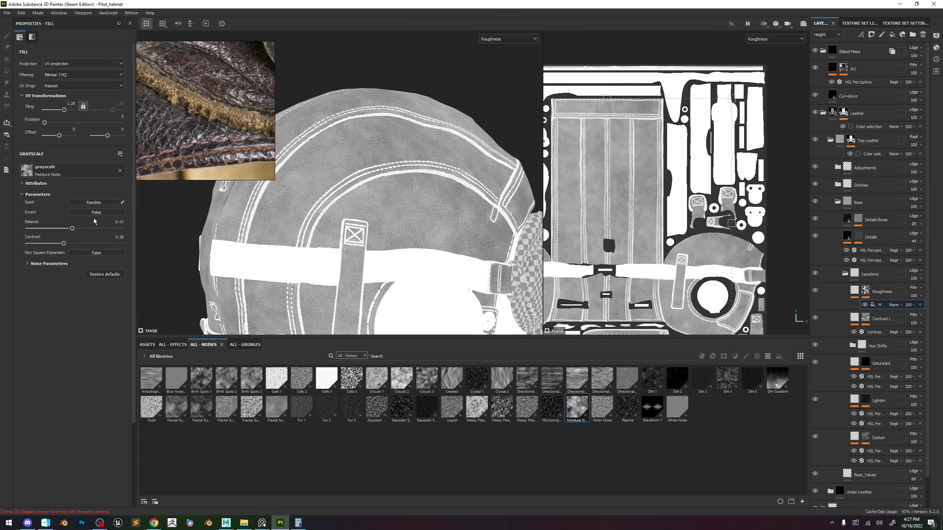
pyautogui.moveTo(100, 244); pyautogui.dragTo(70, 244)
pyautogui.scroll(-5, 384, 182)
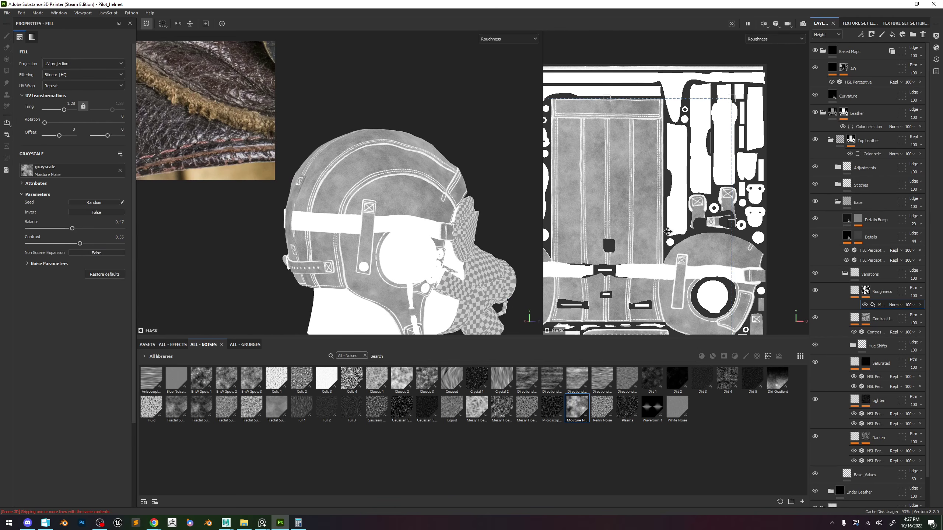
# Compare the helmet leather with and without the Roughness layer, then view it in the Material and Roughness channels.
pyautogui.click(815, 290)
pyautogui.click(815, 290)
pyautogui.press('m')
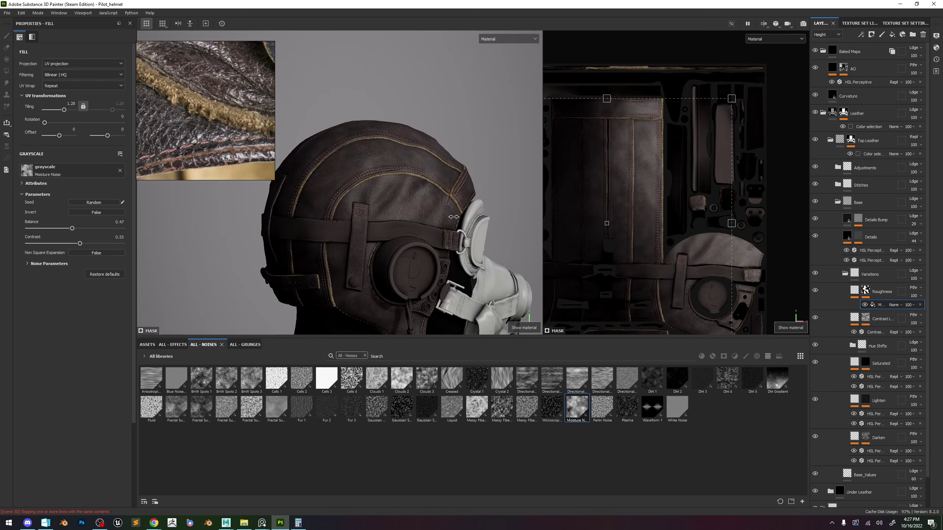
pyautogui.press('c')
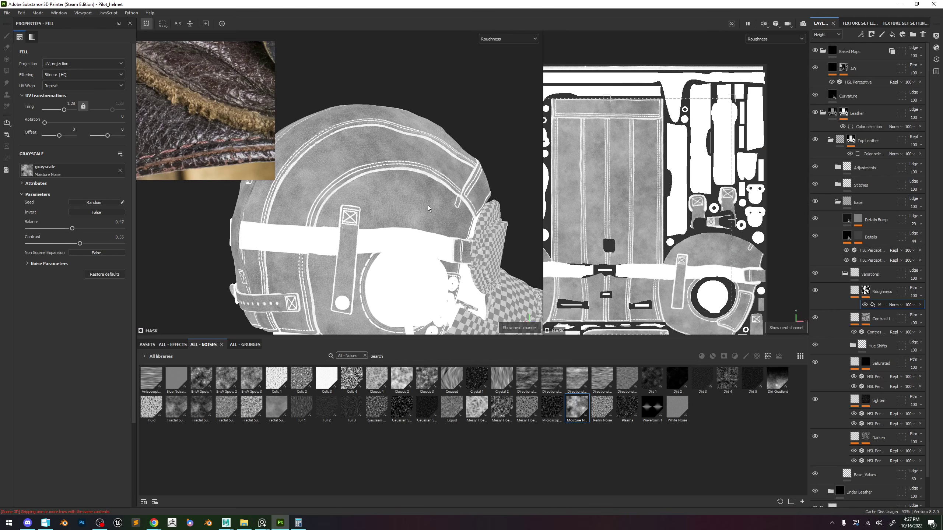
# Duplicate the Roughness layer, widen the layer list and show only the 3D view of the helmet.
pyautogui.click(883, 293)
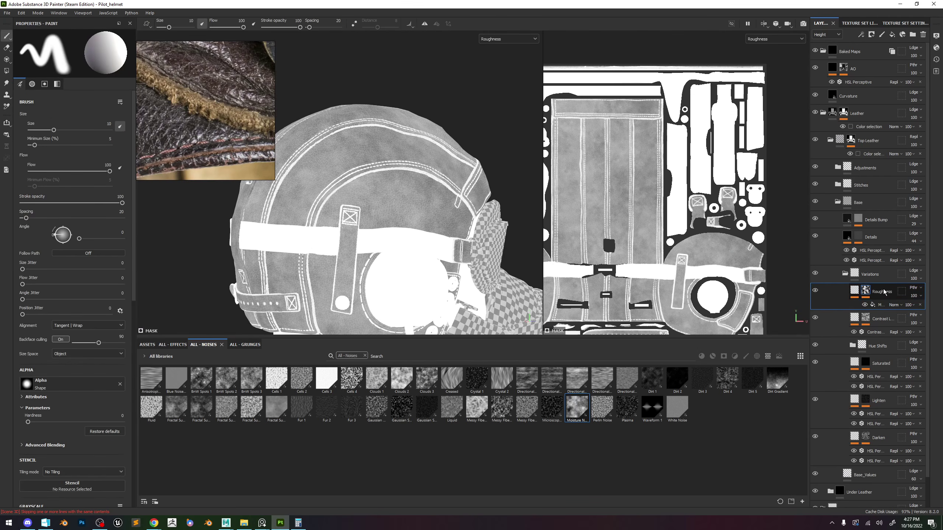
pyautogui.hotkey('ctrl', 'd')
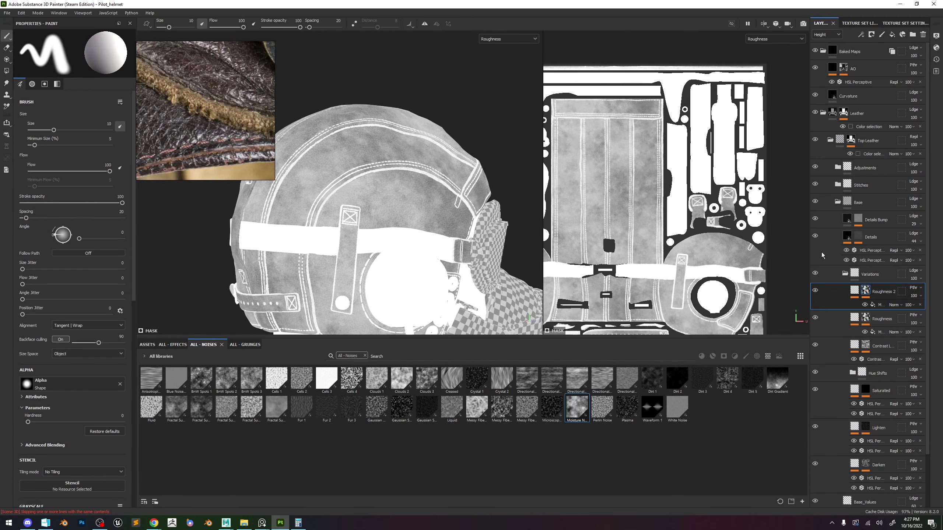
pyautogui.moveTo(810, 254); pyautogui.dragTo(747, 254)
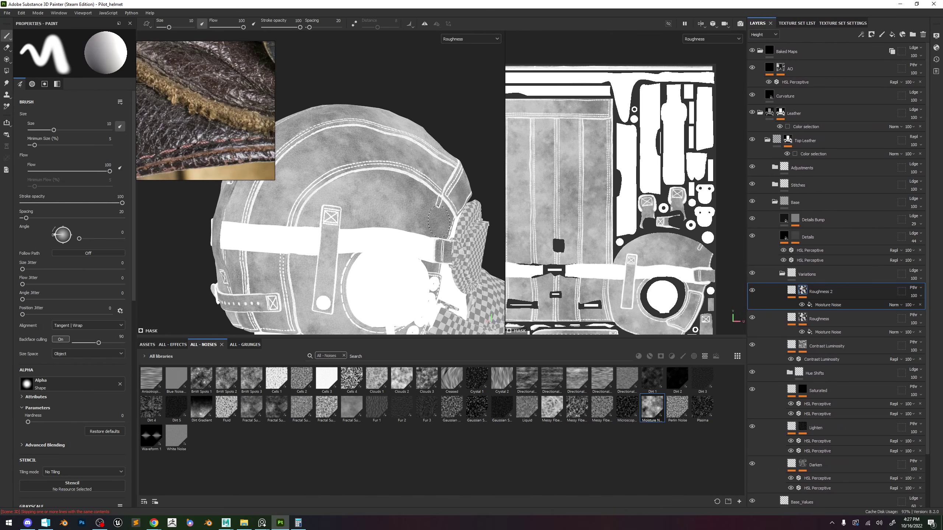
pyautogui.press('F2')
pyautogui.keyDown('alt'); pyautogui.moveTo(482, 209); pyautogui.dragTo(485, 171, button='middle'); pyautogui.keyUp('alt')
pyautogui.keyDown('alt'); pyautogui.moveTo(485, 171); pyautogui.dragTo(523, 181, button='right'); pyautogui.keyUp('alt')
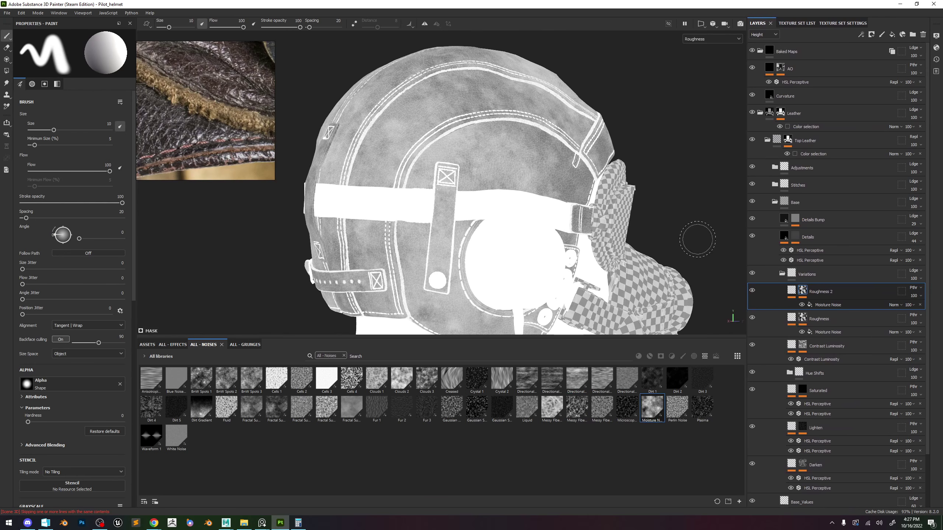
# While viewing the Roughness 2 layer's mask, replace its Moisture Noise fill with Grunge Map 014.
pyautogui.keyDown('alt'); pyautogui.click(806, 292); pyautogui.keyUp('alt')
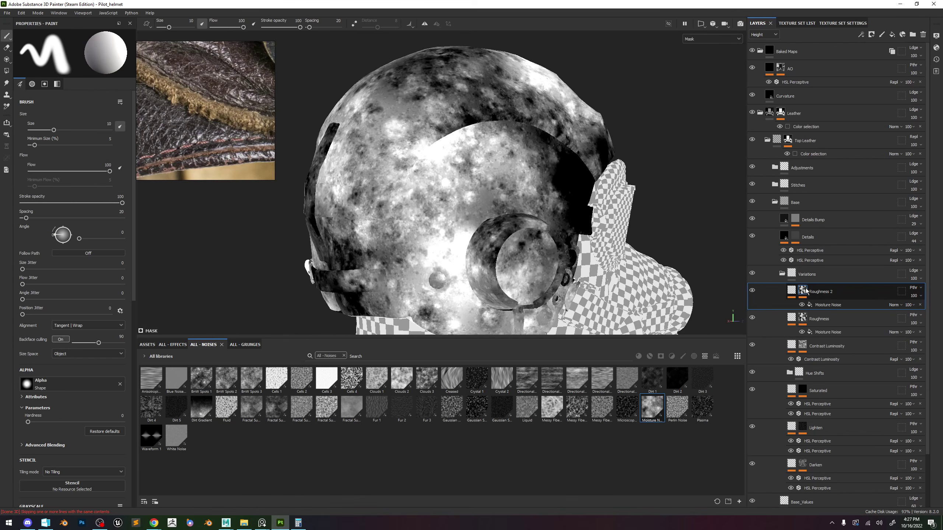
pyautogui.click(239, 344)
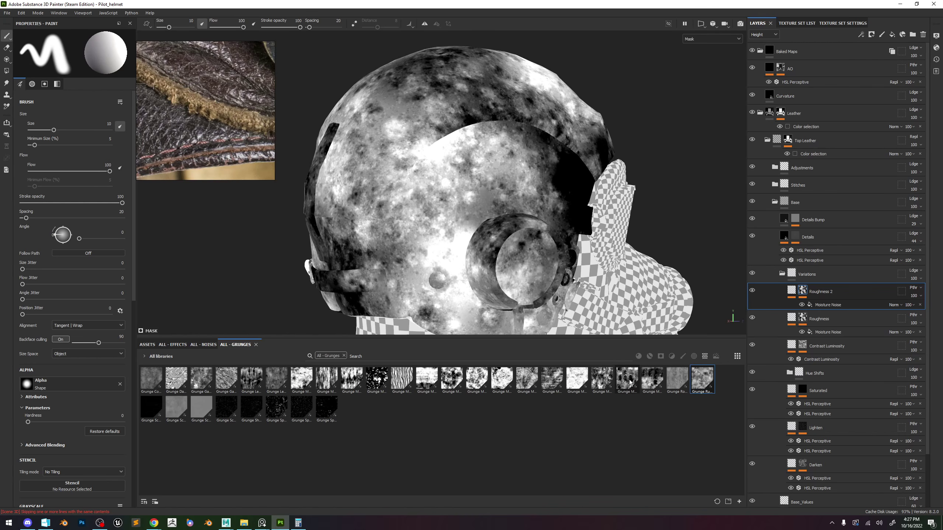
pyautogui.moveTo(629, 382)
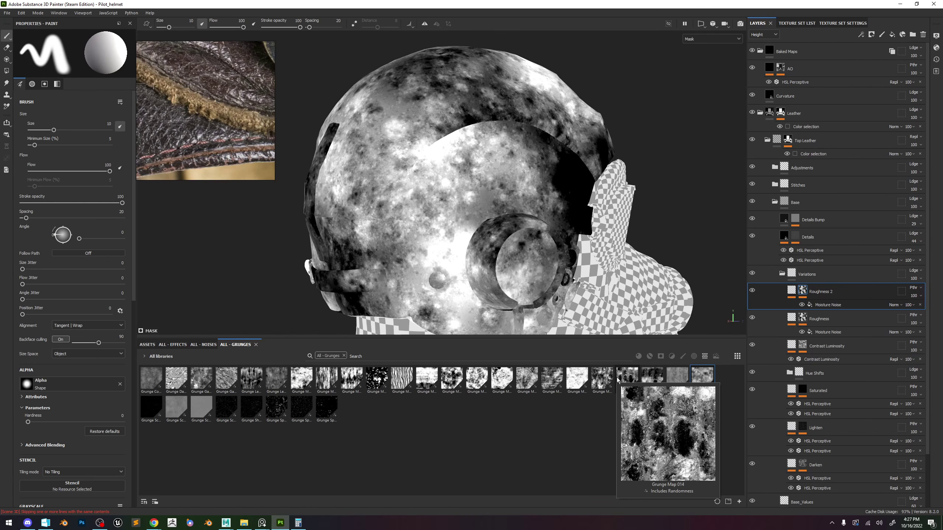
pyautogui.click(828, 305)
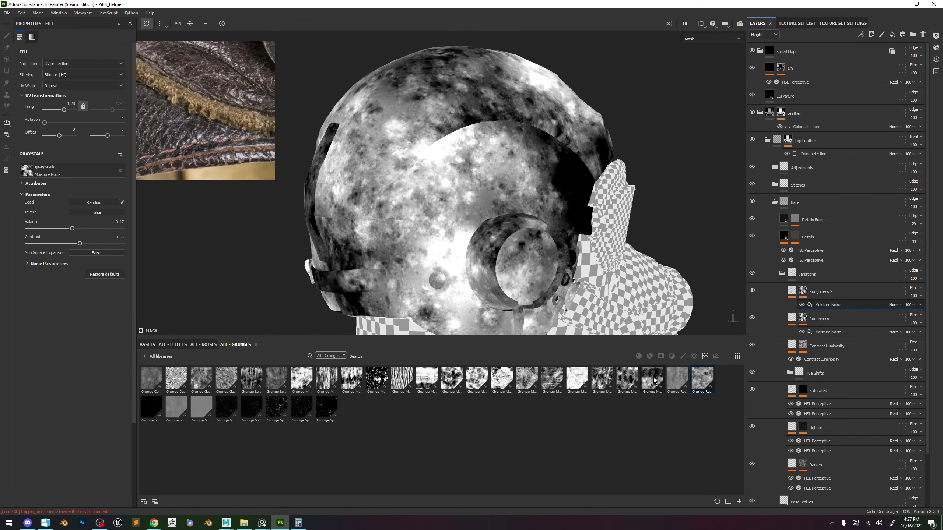
pyautogui.moveTo(633, 383); pyautogui.dragTo(82, 172)
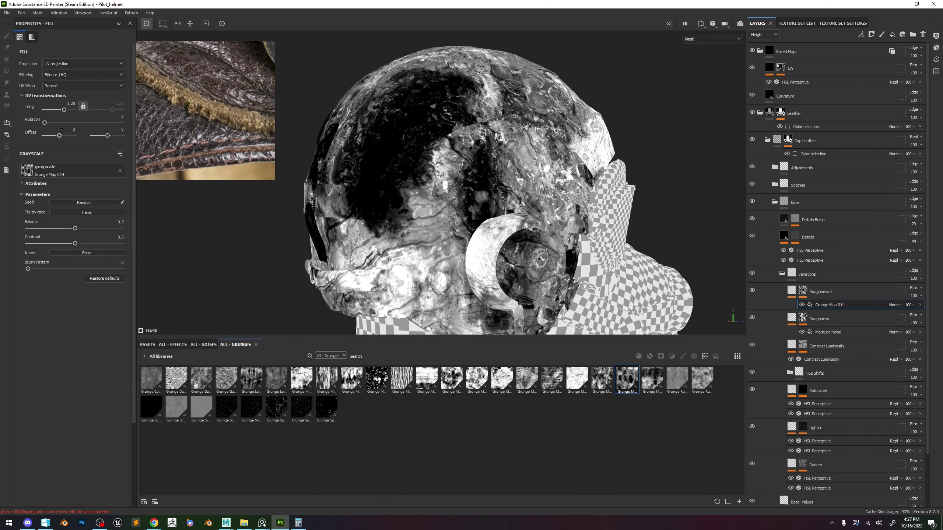
# Set the Grunge Map 014 fill to tiling 3.85, balance 0.37 and contrast 0.15, and return to the Roughness channel view.
pyautogui.moveTo(64, 110); pyautogui.dragTo(67, 111)
pyautogui.moveTo(71, 231)
pyautogui.mouseDown()
pyautogui.moveTo(27, 241)
pyautogui.moveTo(63, 229)
pyautogui.mouseUp()
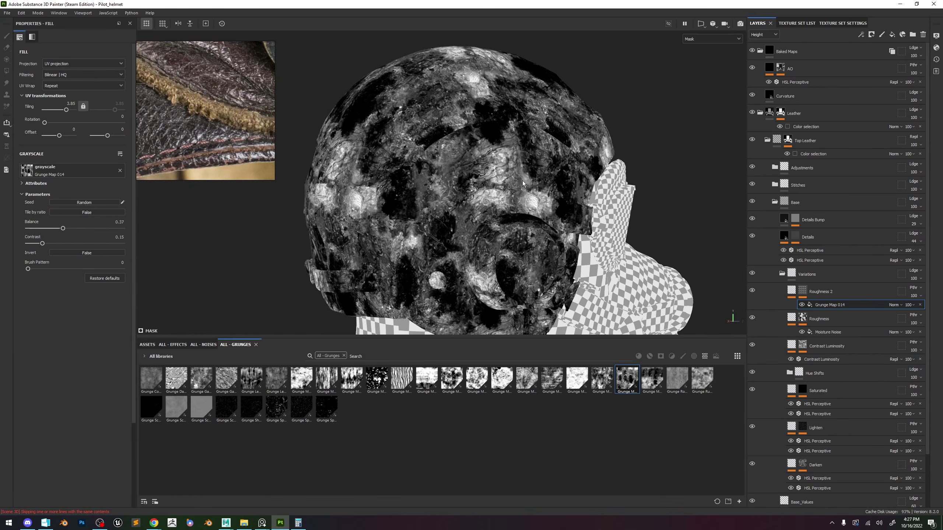
pyautogui.keyDown('alt'); pyautogui.moveTo(586, 193); pyautogui.dragTo(551, 196); pyautogui.keyUp('alt')
pyautogui.press('c')
pyautogui.press('c')
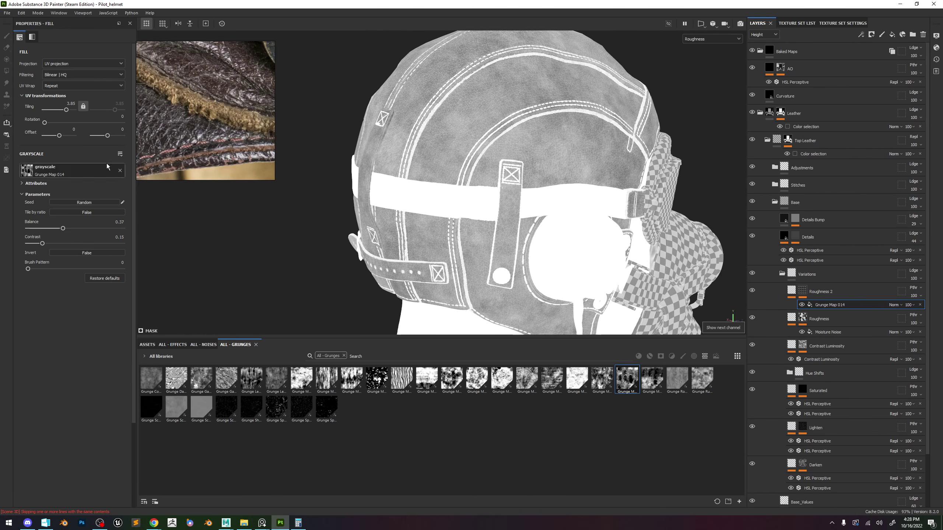
# Set the Roughness 2 layer's HSL Perceptive lightness to 0.269, checking the leather in the Material and Roughness views.
pyautogui.click(791, 289)
pyautogui.moveTo(94, 144); pyautogui.dragTo(40, 145)
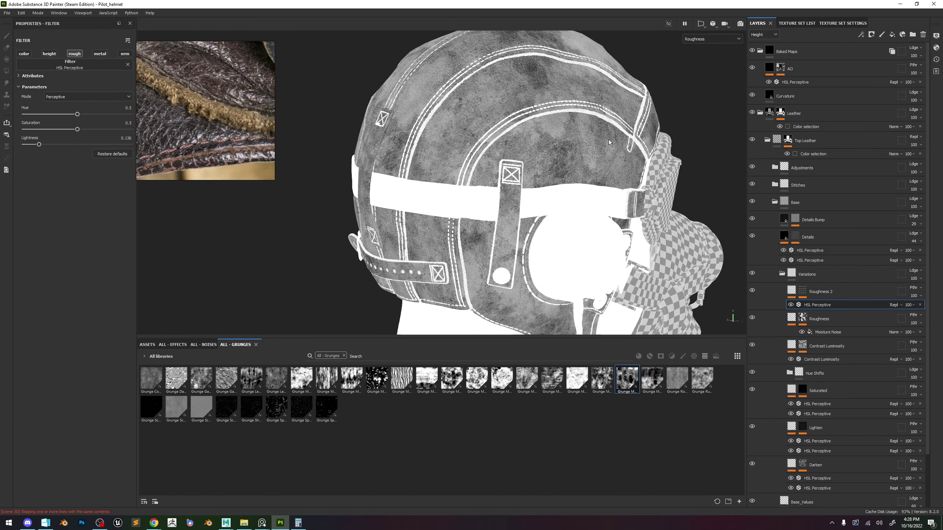
pyautogui.press('m')
pyautogui.keyDown('alt'); pyautogui.moveTo(607, 141); pyautogui.dragTo(549, 135); pyautogui.keyUp('alt')
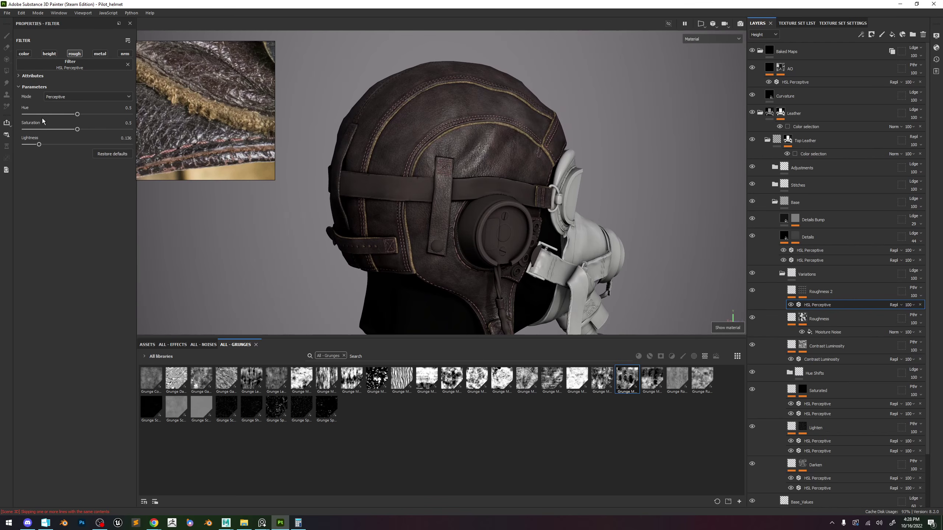
pyautogui.moveTo(43, 144); pyautogui.dragTo(56, 145)
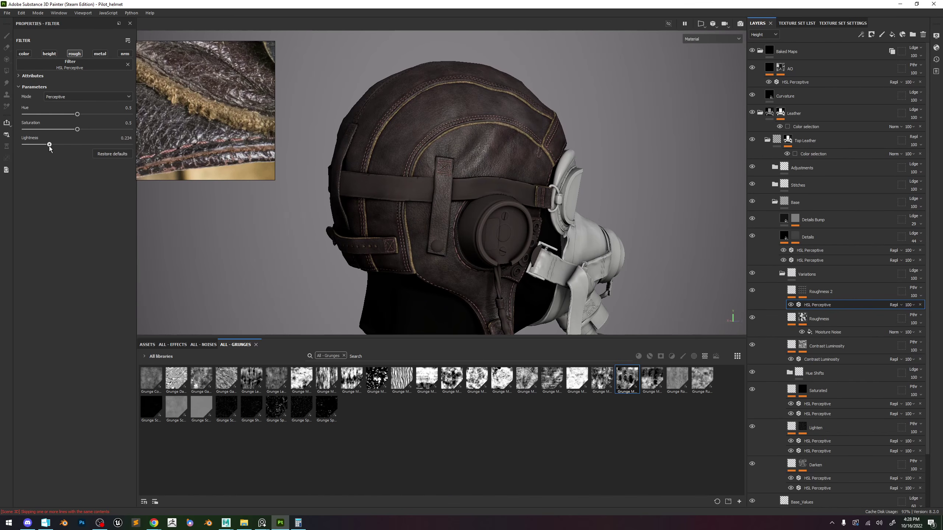
pyautogui.moveTo(631, 167)
pyautogui.keyDown('shift'); pyautogui.mouseDown(button='right')
pyautogui.moveTo(579, 167)
pyautogui.moveTo(623, 168)
pyautogui.mouseUp(button='right'); pyautogui.keyUp('shift')
pyautogui.press('c')
pyautogui.keyDown('alt'); pyautogui.moveTo(568, 162); pyautogui.dragTo(556, 168); pyautogui.keyUp('alt')
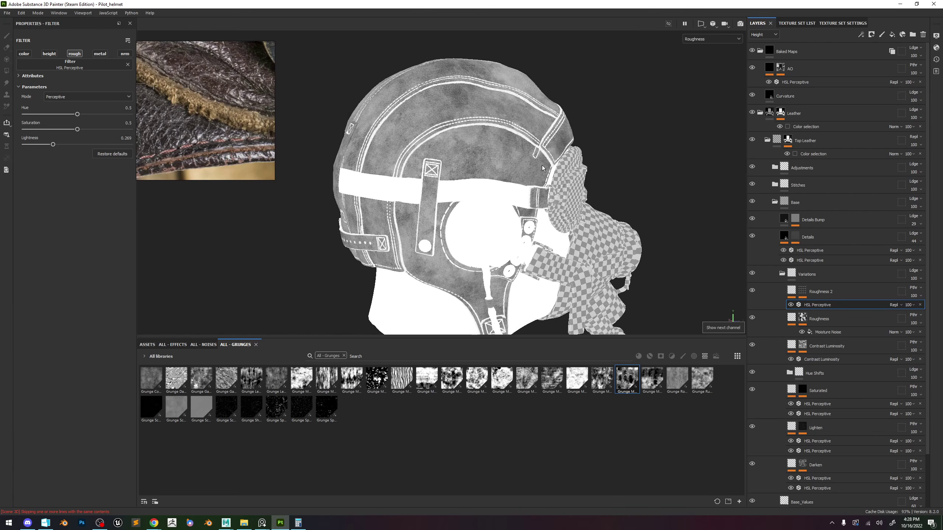
pyautogui.keyDown('alt'); pyautogui.moveTo(568, 173); pyautogui.dragTo(500, 149, button='right'); pyautogui.keyUp('alt')
pyautogui.keyDown('alt'); pyautogui.moveTo(565, 142); pyautogui.dragTo(548, 129, button='middle'); pyautogui.keyUp('alt')
pyautogui.keyDown('alt'); pyautogui.moveTo(548, 130); pyautogui.dragTo(623, 168, button='right'); pyautogui.keyUp('alt')
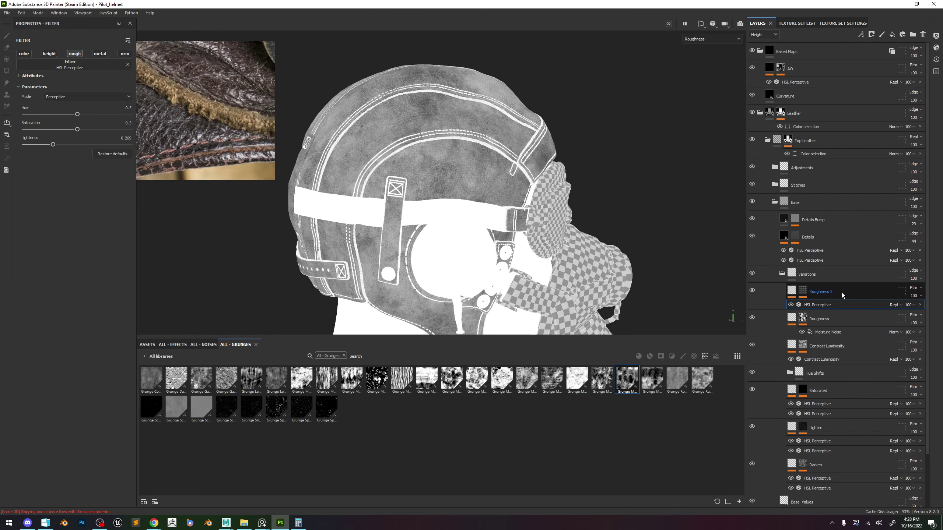
# Group the Roughness 2 and Roughness layers into a folder and set its Roughness channel blending mode to Passthrough.
pyautogui.click(827, 291)
pyautogui.keyDown('ctrl'); pyautogui.click(829, 319); pyautogui.keyUp('ctrl')
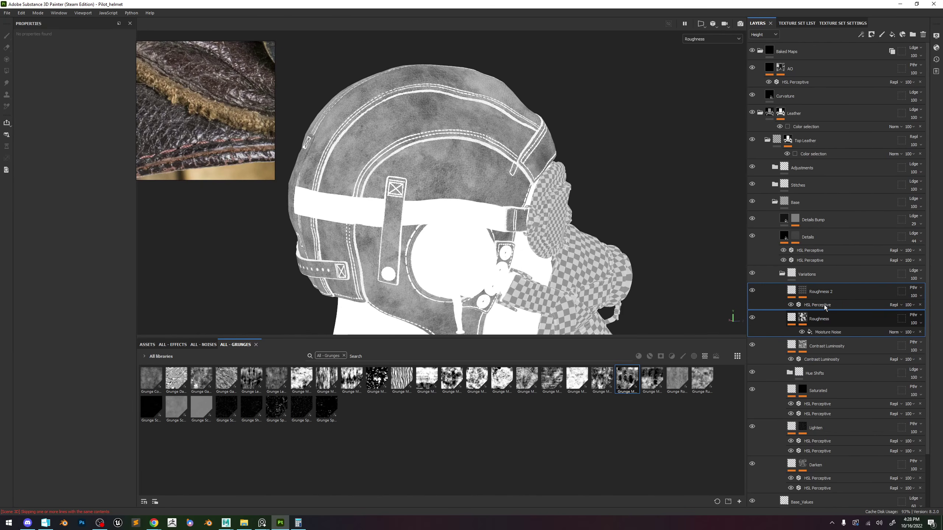
pyautogui.hotkey('ctrl', 'g')
pyautogui.click(906, 301)
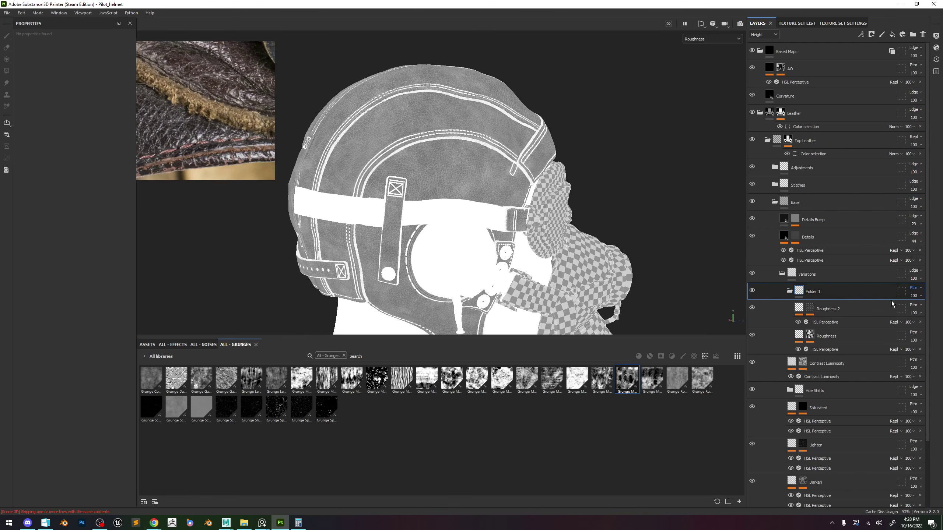
pyautogui.click(763, 35)
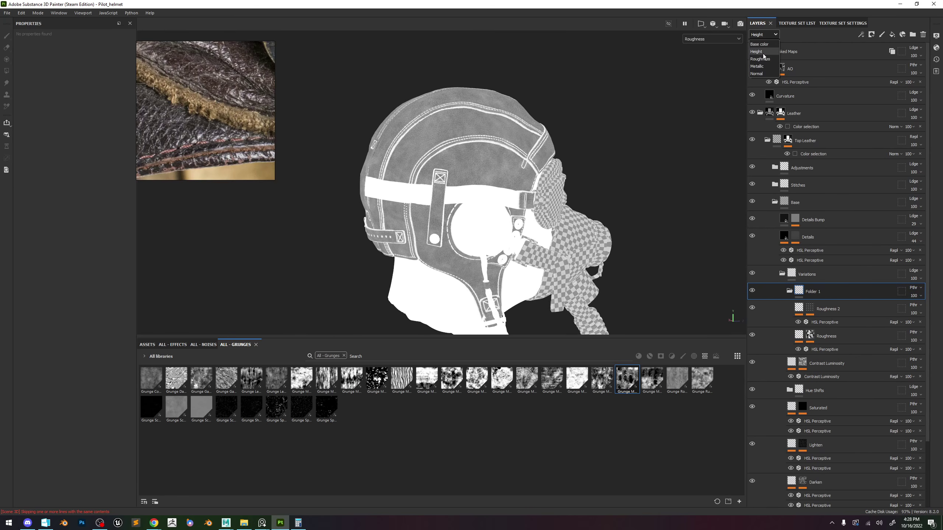
pyautogui.click(760, 59)
pyautogui.click(915, 289)
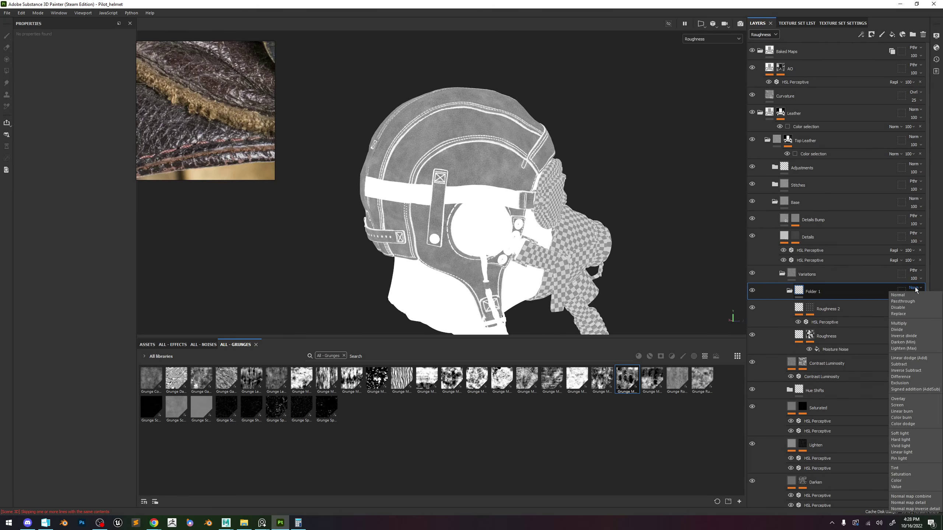
pyautogui.click(903, 301)
# Compare the leather with the new roughness folder hidden and shown, in both the Roughness and Material views.
pyautogui.click(749, 292)
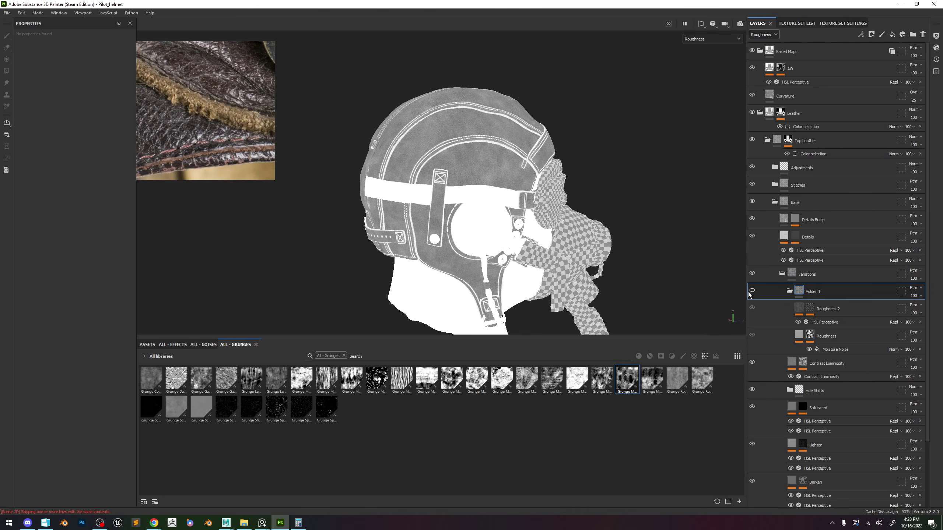
pyautogui.click(749, 293)
pyautogui.click(749, 293)
pyautogui.click(749, 292)
pyautogui.click(749, 293)
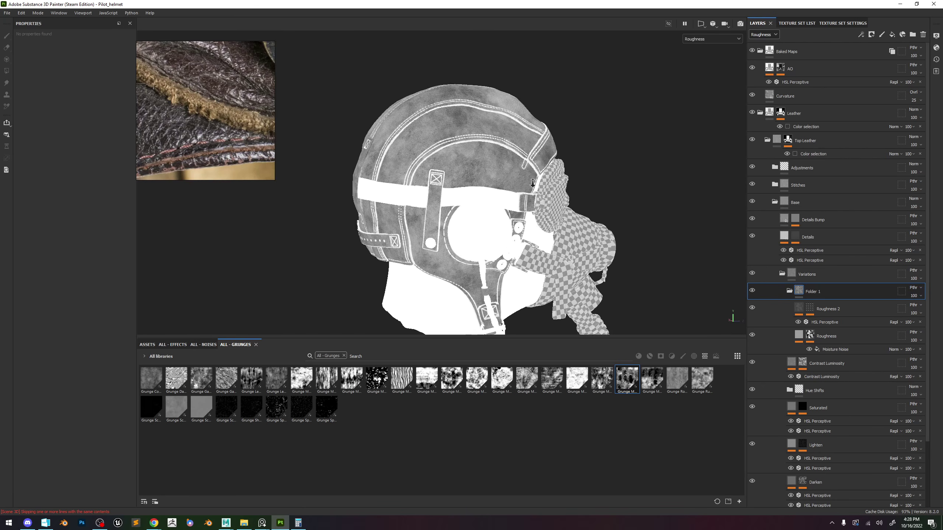
pyautogui.scroll(5, 453, 133)
pyautogui.press('m')
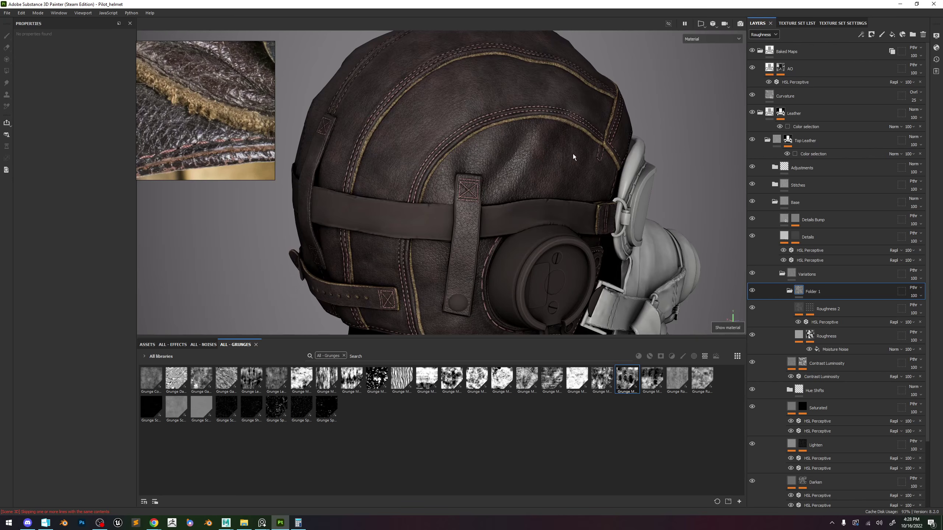
pyautogui.click(751, 290)
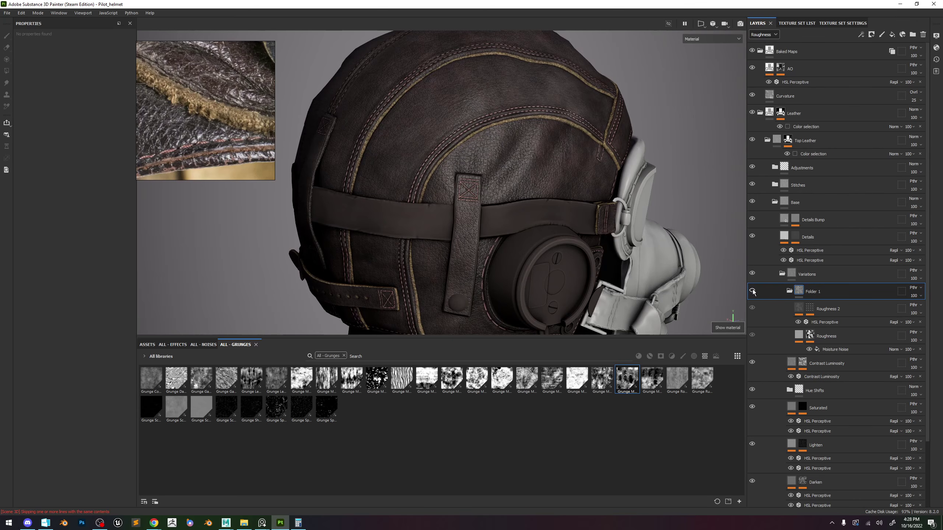
pyautogui.click(752, 290)
pyautogui.click(752, 291)
pyautogui.click(752, 291)
pyautogui.click(753, 292)
pyautogui.press('c')
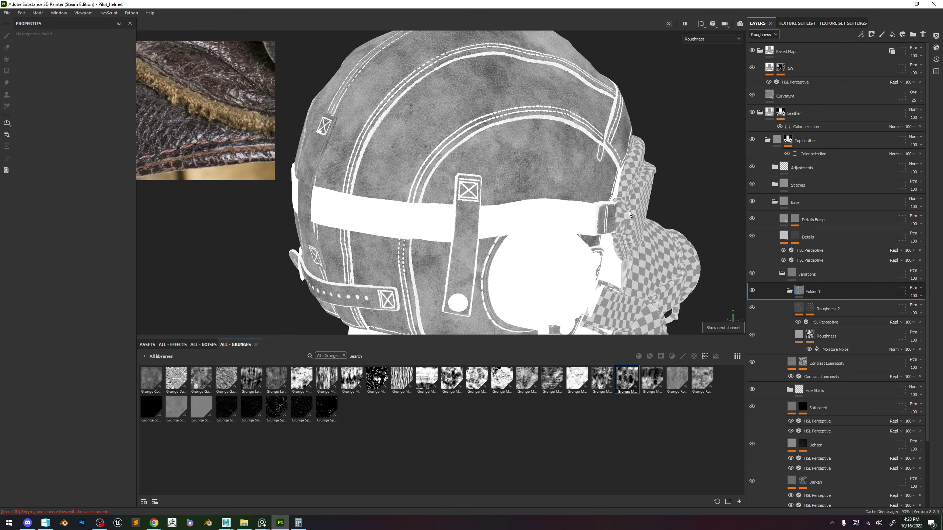
# Rename the folder holding the two roughness layers as Roughness.
pyautogui.scroll(-5, 535, 145)
pyautogui.doubleClick(811, 294)
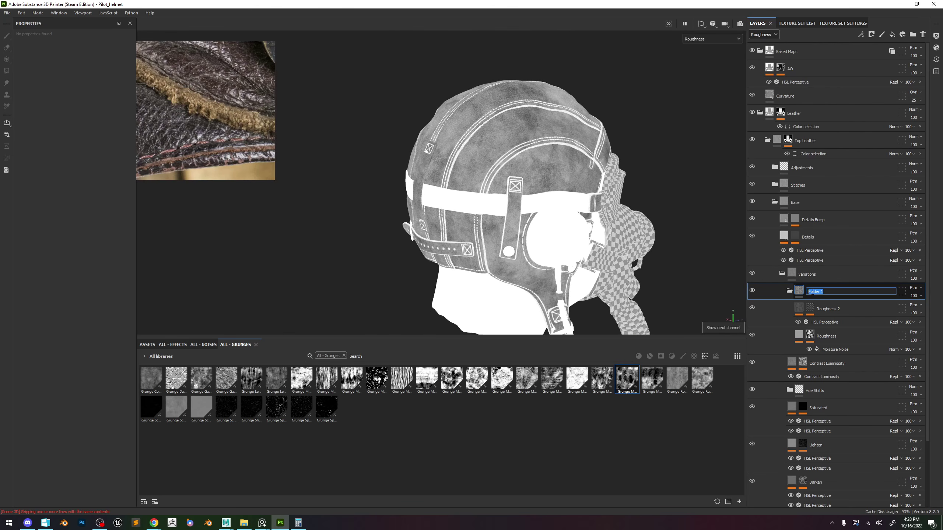
pyautogui.write('Roughness')
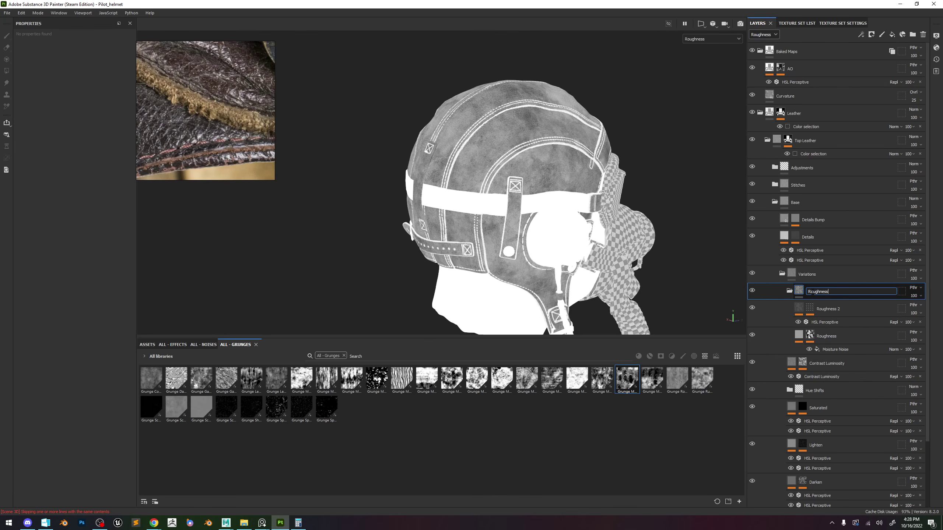
pyautogui.press('Return')
# Set the Roughness folder's opacity to 77 in the Roughness channel, checking the leather up close.
pyautogui.moveTo(918, 309)
pyautogui.mouseDown()
pyautogui.moveTo(894, 310)
pyautogui.moveTo(924, 316)
pyautogui.mouseUp()
pyautogui.scroll(5, 715, 219)
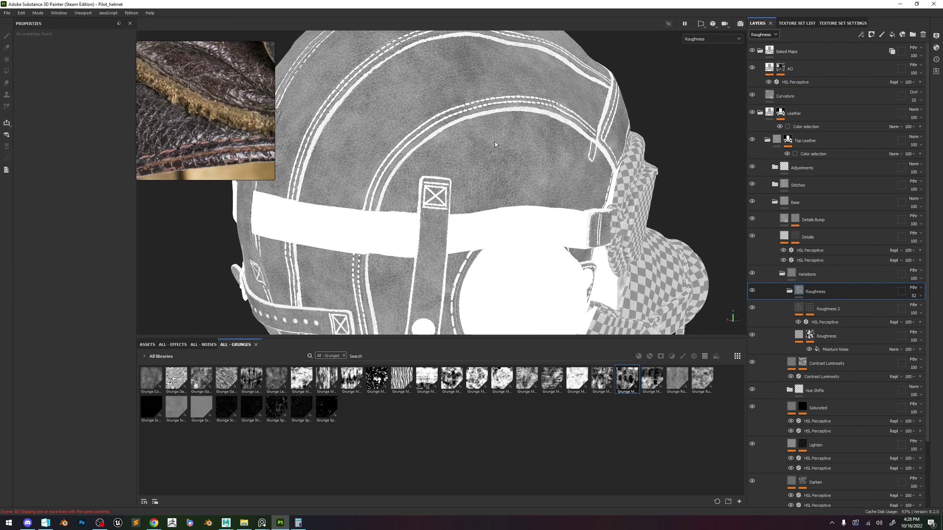
pyautogui.scroll(-5, 687, 221)
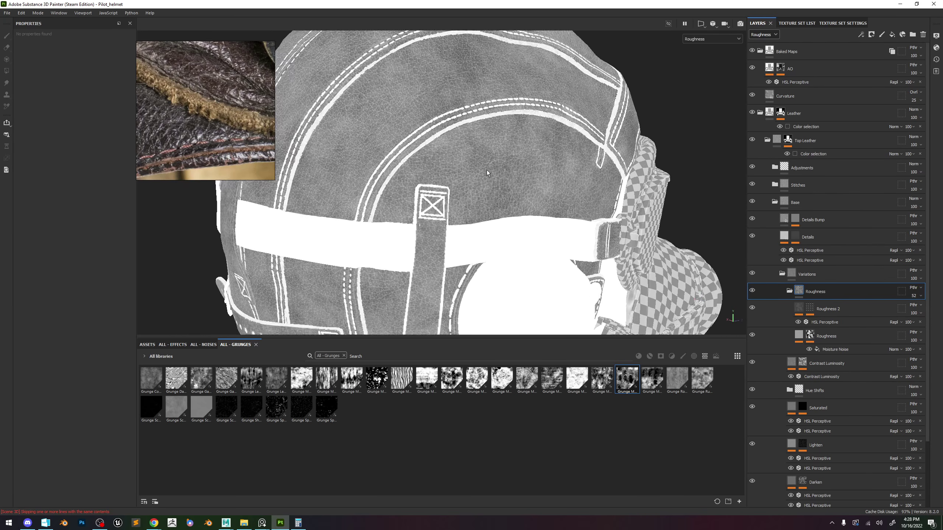
pyautogui.click(905, 296)
pyautogui.moveTo(920, 309); pyautogui.dragTo(932, 309)
# Examine the leather's roughness variation around the helmet in the Roughness and Material views.
pyautogui.scroll(-5, 492, 78)
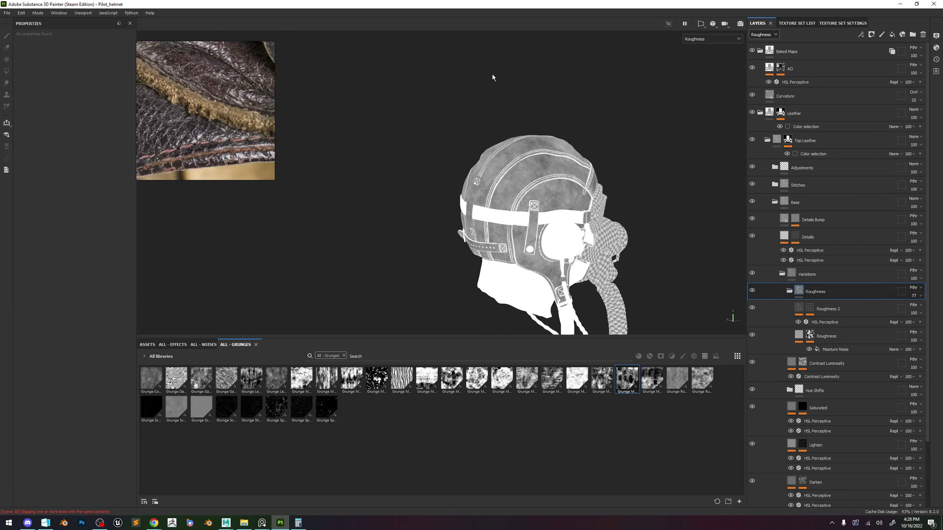
pyautogui.keyDown('alt'); pyautogui.moveTo(623, 164); pyautogui.dragTo(473, 166); pyautogui.keyUp('alt')
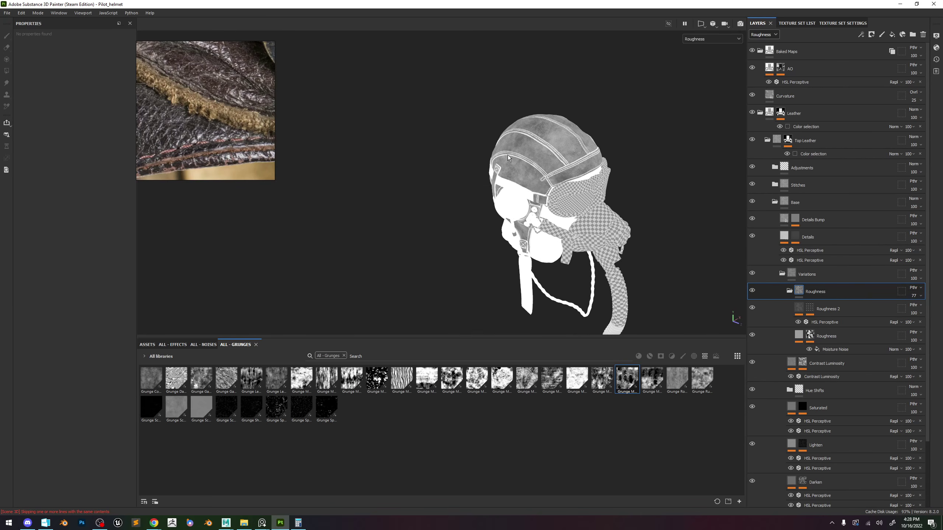
pyautogui.press('m')
pyautogui.keyDown('alt'); pyautogui.moveTo(597, 139); pyautogui.dragTo(558, 180, button='right'); pyautogui.keyUp('alt')
pyautogui.scroll(3, 558, 181)
pyautogui.keyDown('alt'); pyautogui.moveTo(558, 181); pyautogui.dragTo(647, 184); pyautogui.keyUp('alt')
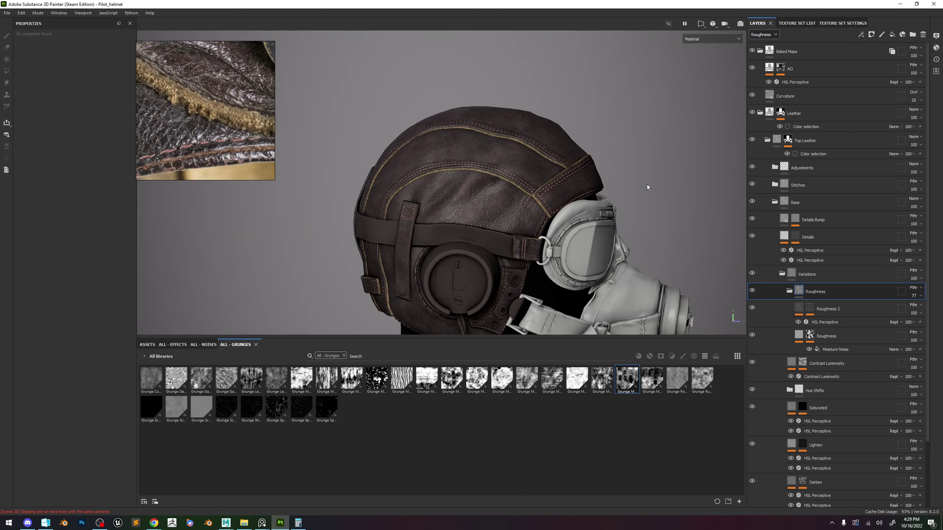
pyautogui.press('c')
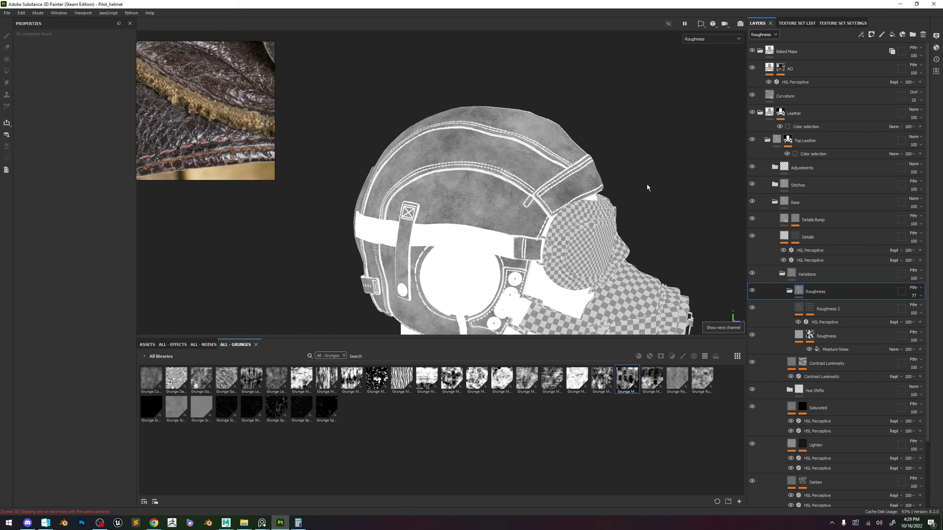
# Switch to the Material view and examine the reference photos of the helmet's worn leather edges and seams.
pyautogui.press('m')
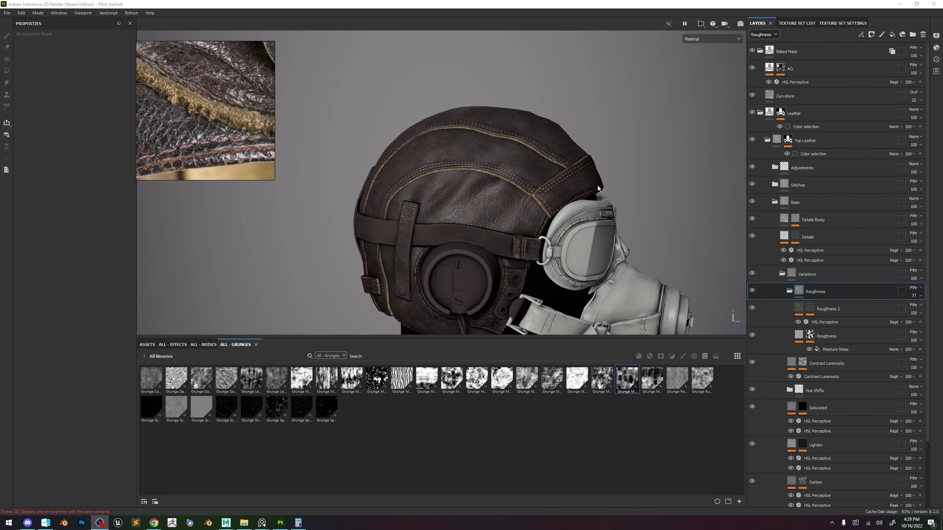
pyautogui.scroll(-4, 237, 116)
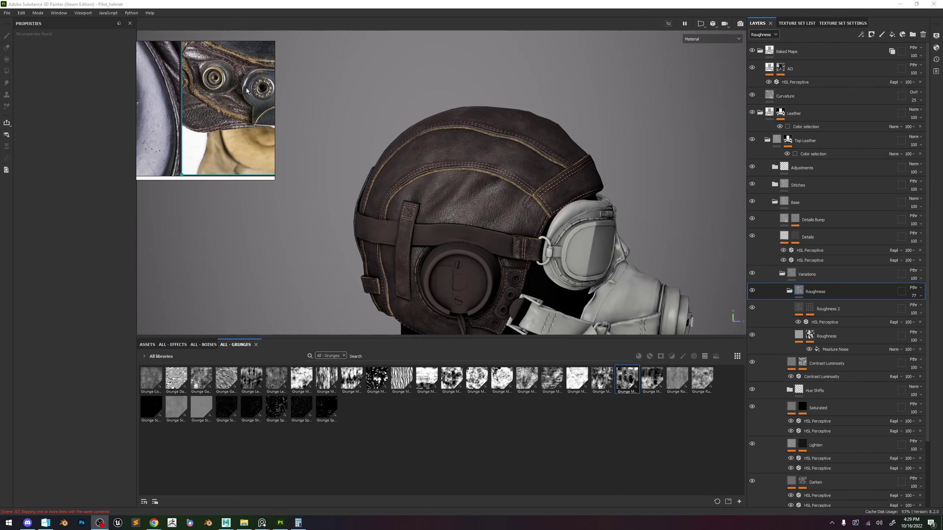
pyautogui.scroll(-3, 219, 98)
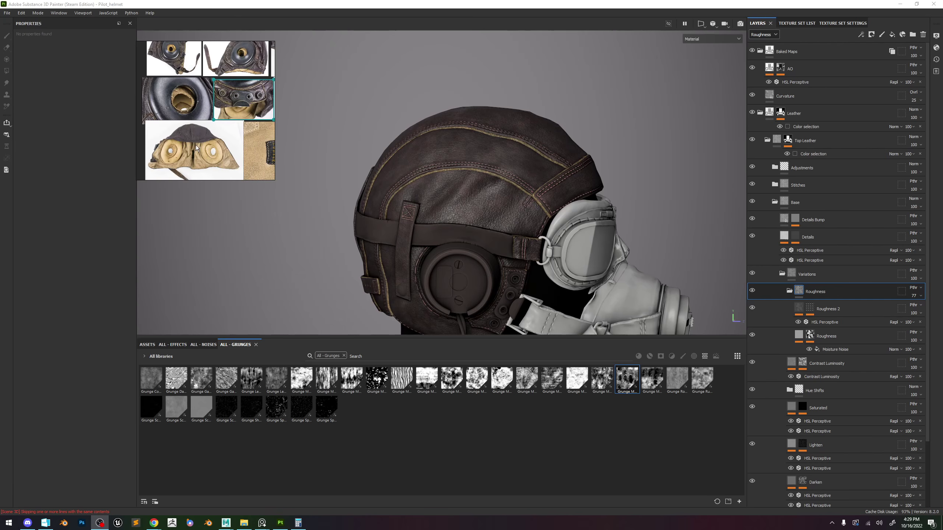
pyautogui.scroll(5, 207, 100)
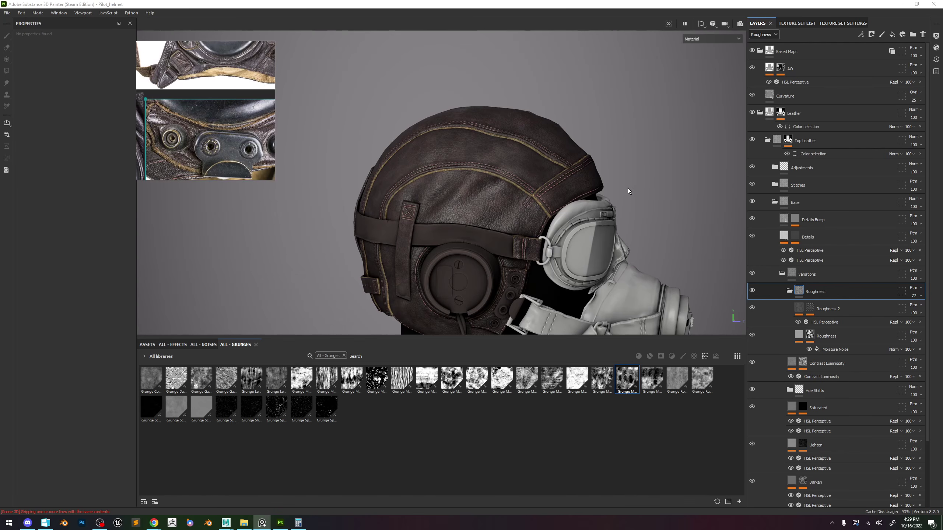
# Display the Top Leather folder's mask on the model and show the smart masks in the starter assets.
pyautogui.click(791, 140)
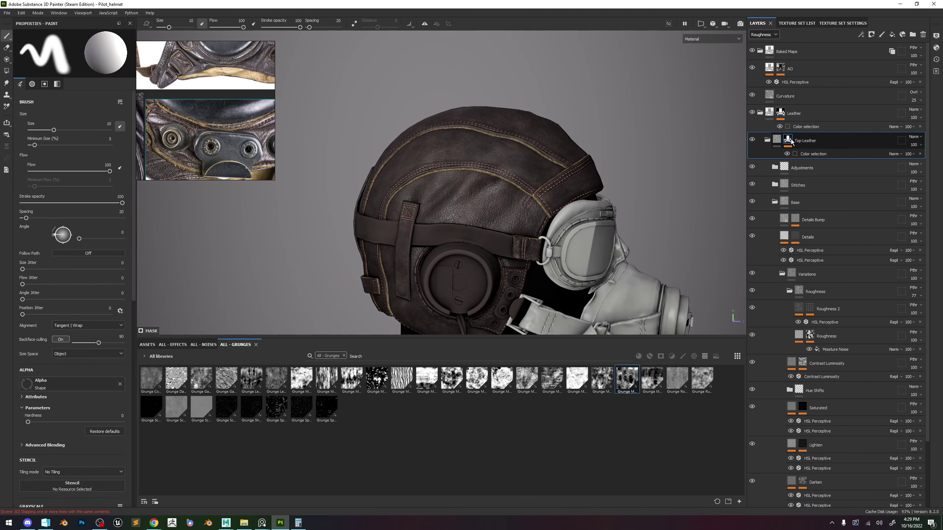
pyautogui.keyDown('alt'); pyautogui.click(789, 140); pyautogui.keyUp('alt')
pyautogui.scroll(5, 542, 191)
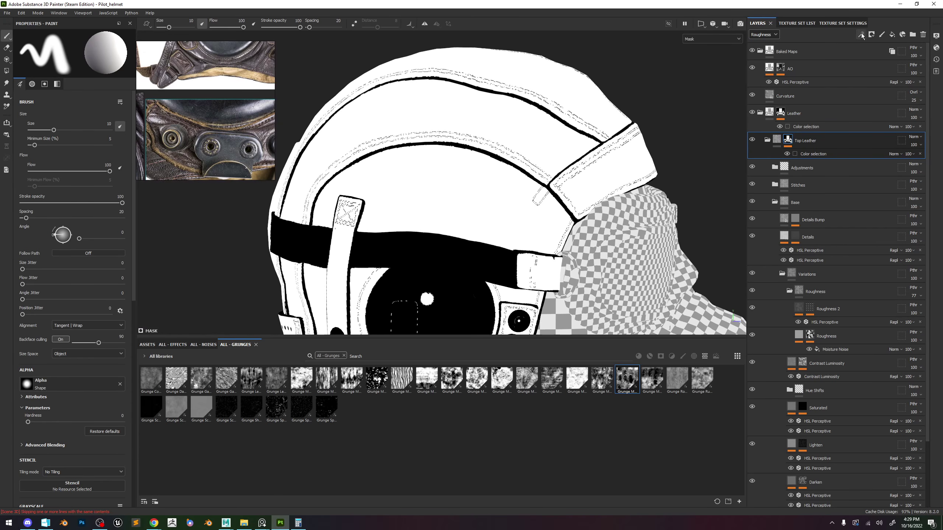
pyautogui.click(861, 33)
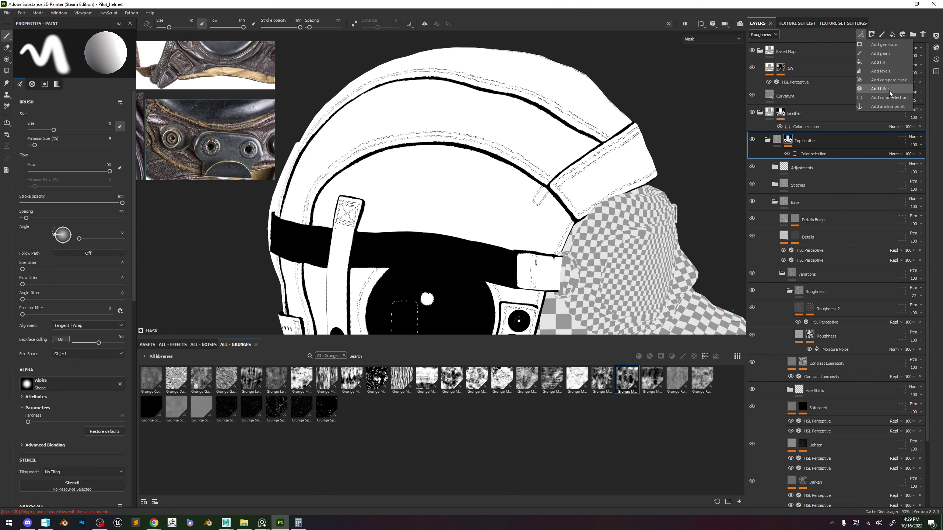
pyautogui.click(147, 344)
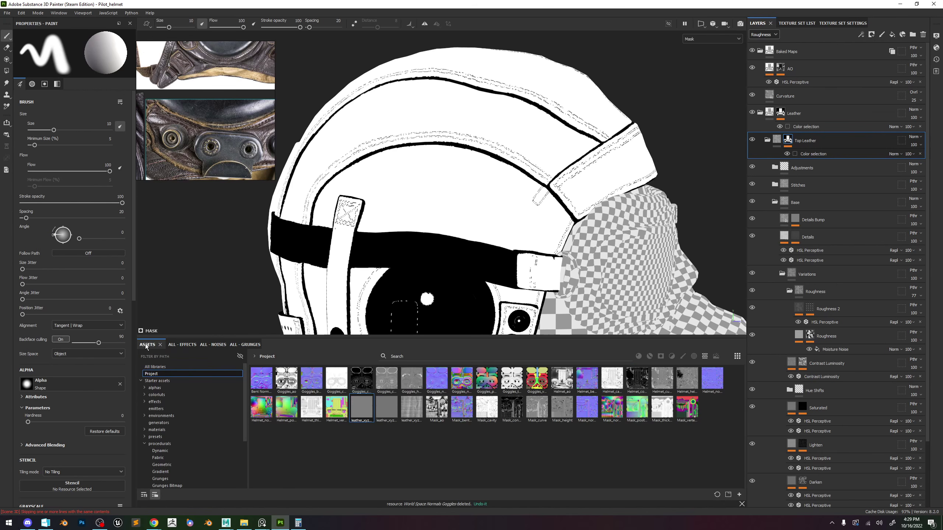
pyautogui.scroll(-3, 179, 438)
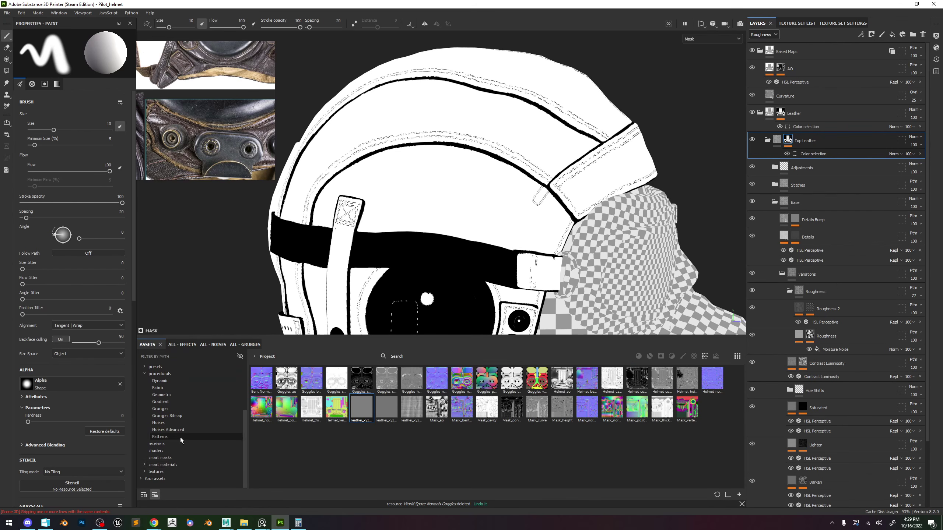
pyautogui.click(160, 457)
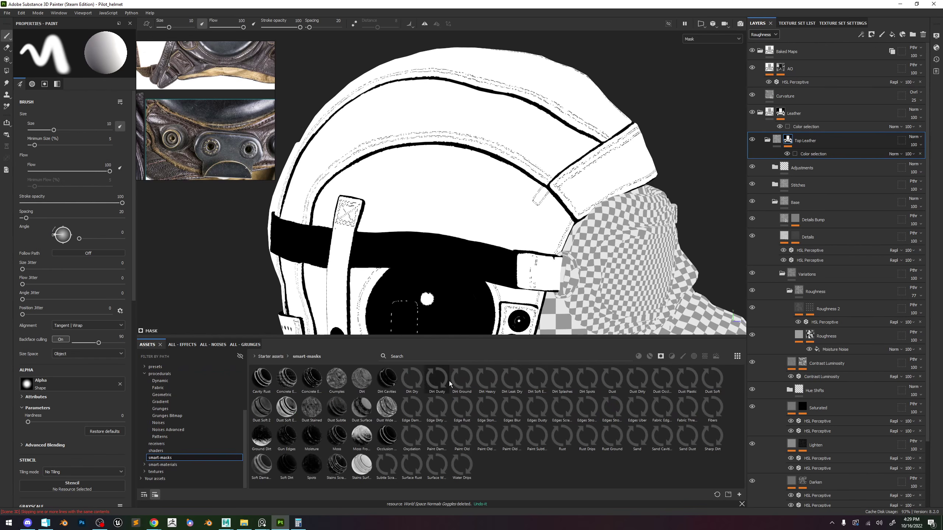
# Try the Dirt Cavities smart mask on the Top Leather folder's mask.
pyautogui.moveTo(386, 379); pyautogui.dragTo(798, 158)
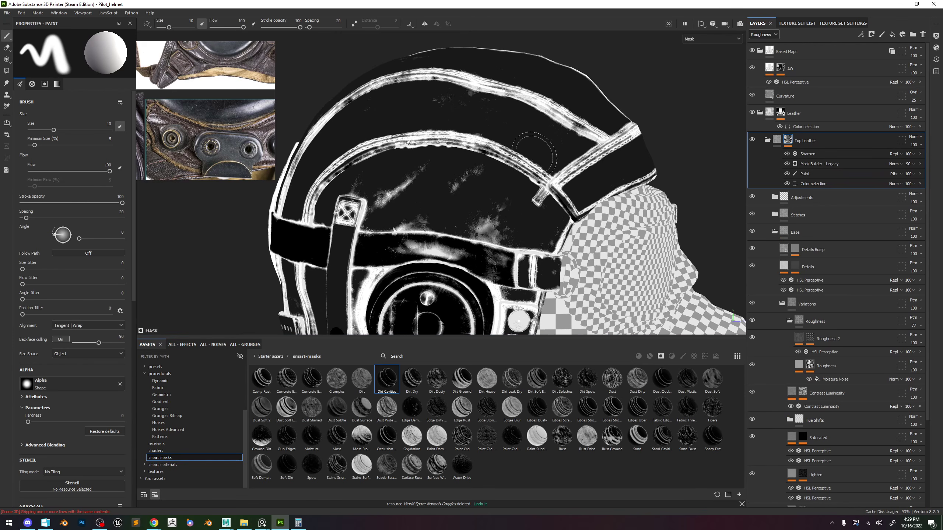
pyautogui.scroll(-3, 536, 159)
pyautogui.scroll(3, 531, 164)
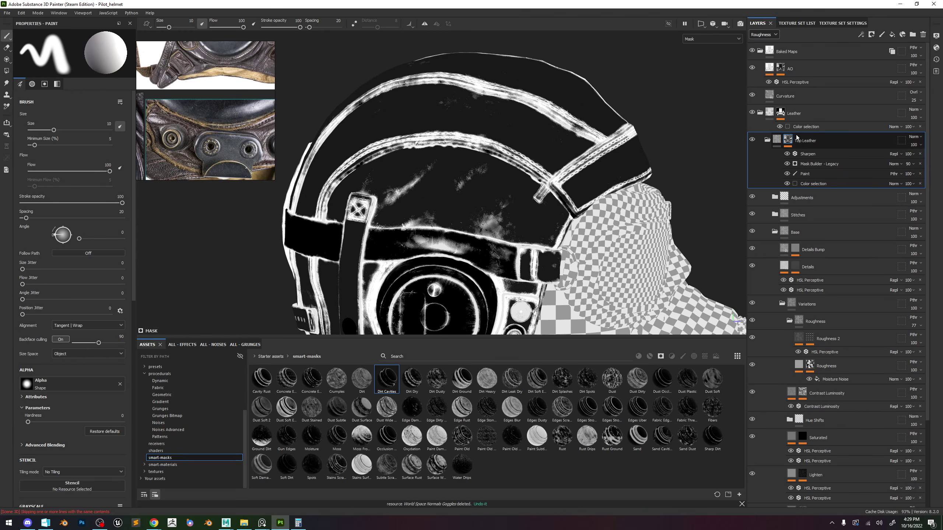
pyautogui.hotkey('ctrl', 'z')
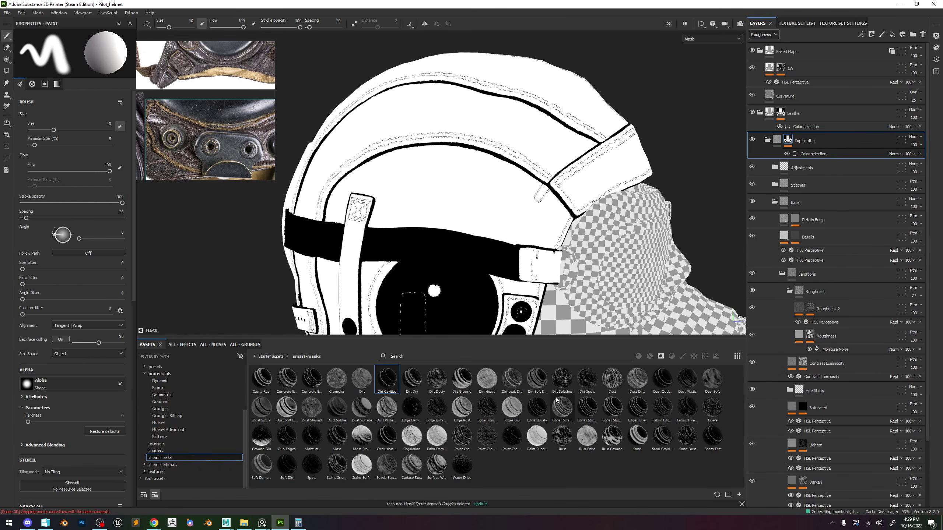
# Search the smart masks for fabric and apply the Fabric Edge smart mask to the Top Leather folder.
pyautogui.click(554, 357)
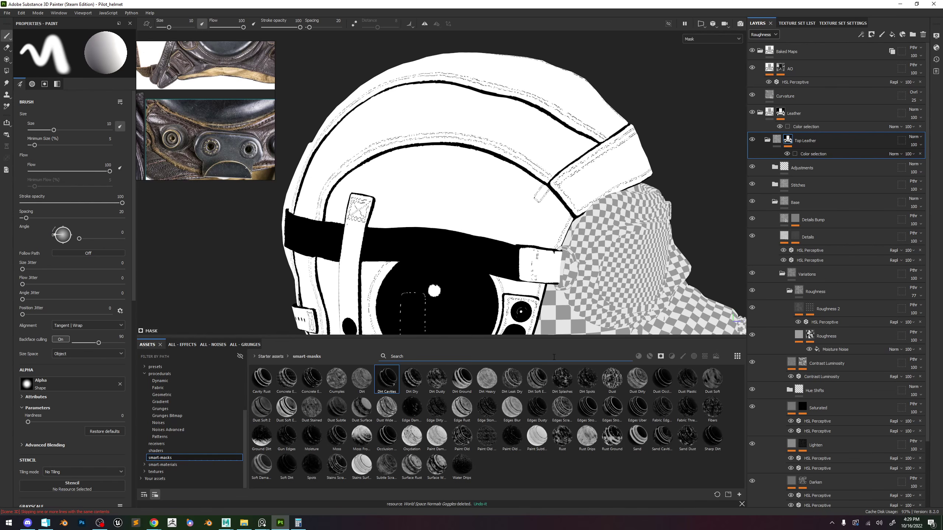
pyautogui.write('fabric')
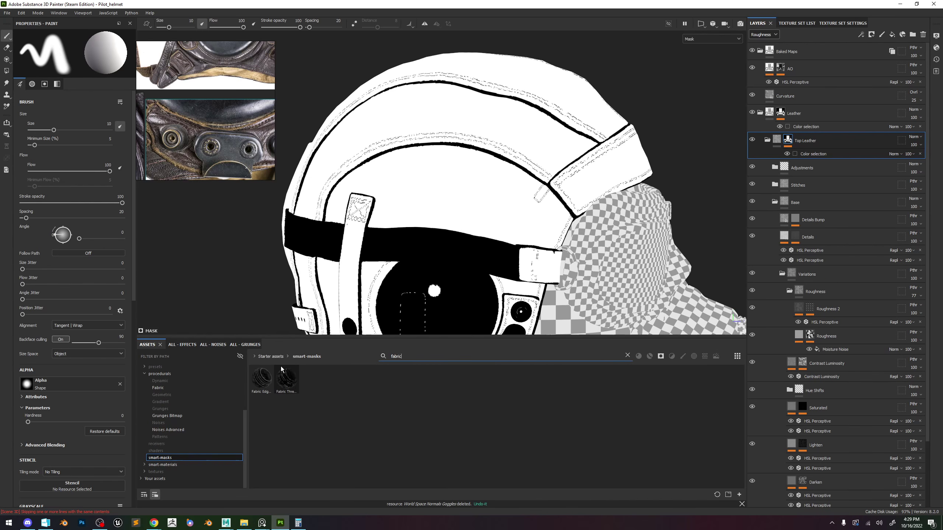
pyautogui.moveTo(267, 372)
pyautogui.moveTo(268, 373); pyautogui.dragTo(834, 146)
pyautogui.keyDown('alt'); pyautogui.moveTo(545, 157); pyautogui.dragTo(537, 138); pyautogui.keyUp('alt')
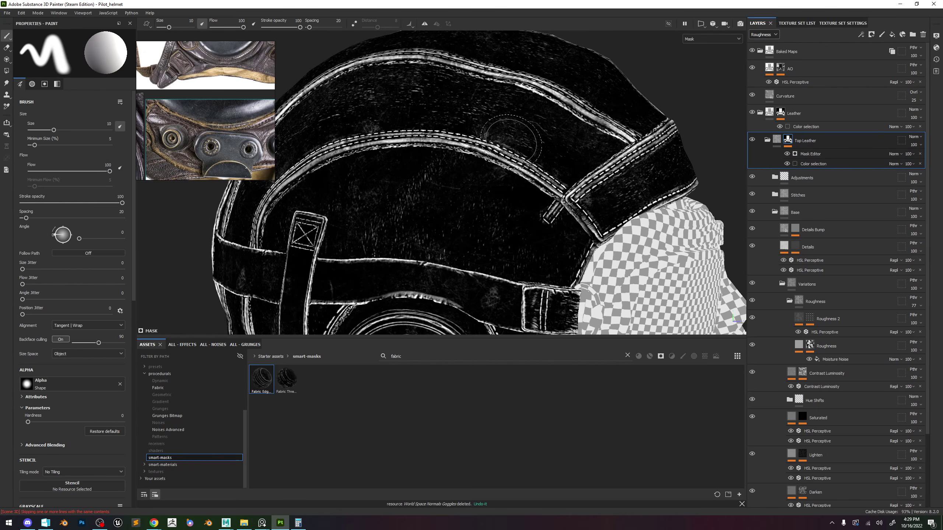
# Set Global Invert to True on the Top Leather mask's Mask Editor generator, checking the mask and the material.
pyautogui.press('m')
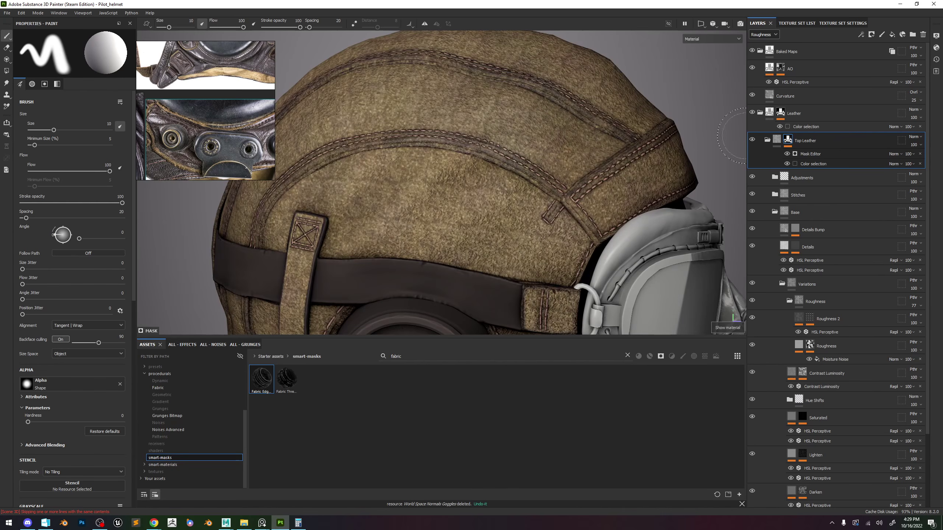
pyautogui.click(821, 154)
pyautogui.press('m')
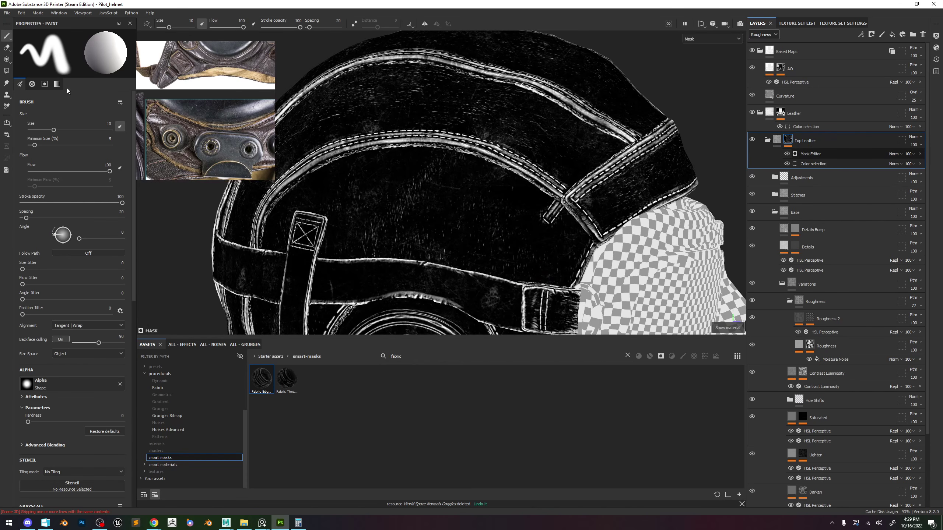
pyautogui.click(811, 156)
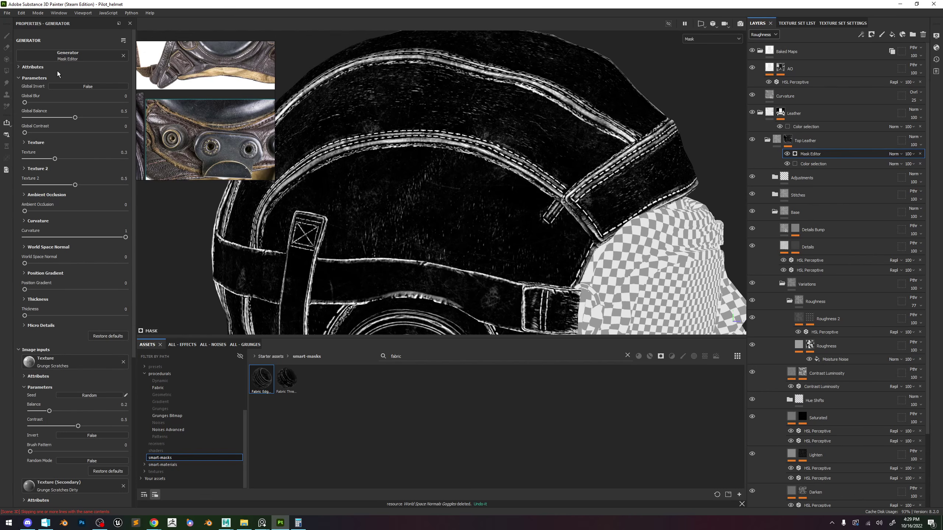
pyautogui.click(92, 88)
pyautogui.keyDown('alt'); pyautogui.moveTo(479, 123); pyautogui.dragTo(504, 140); pyautogui.keyUp('alt')
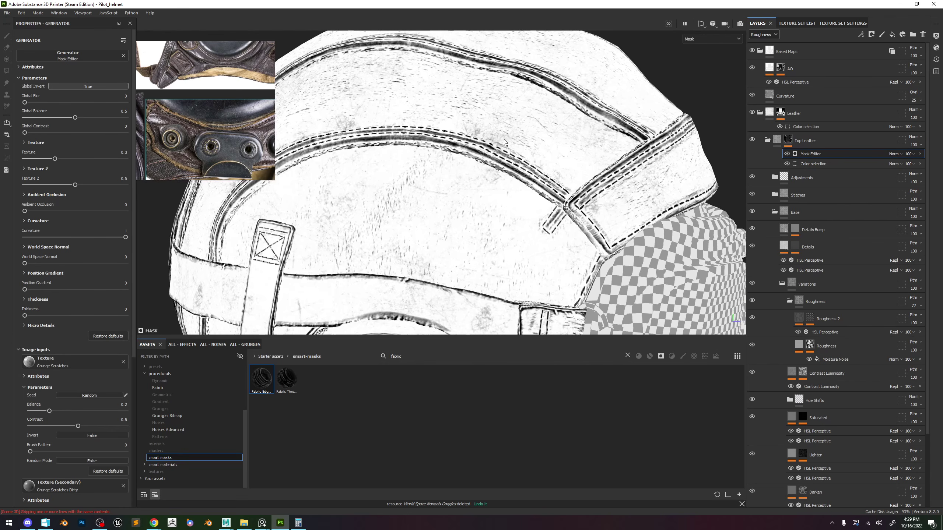
pyautogui.press('m')
pyautogui.moveTo(527, 185)
pyautogui.keyDown('alt'); pyautogui.mouseDown()
pyautogui.moveTo(486, 137)
pyautogui.moveTo(398, 80)
pyautogui.moveTo(523, 179)
pyautogui.mouseUp(); pyautogui.keyUp('alt')
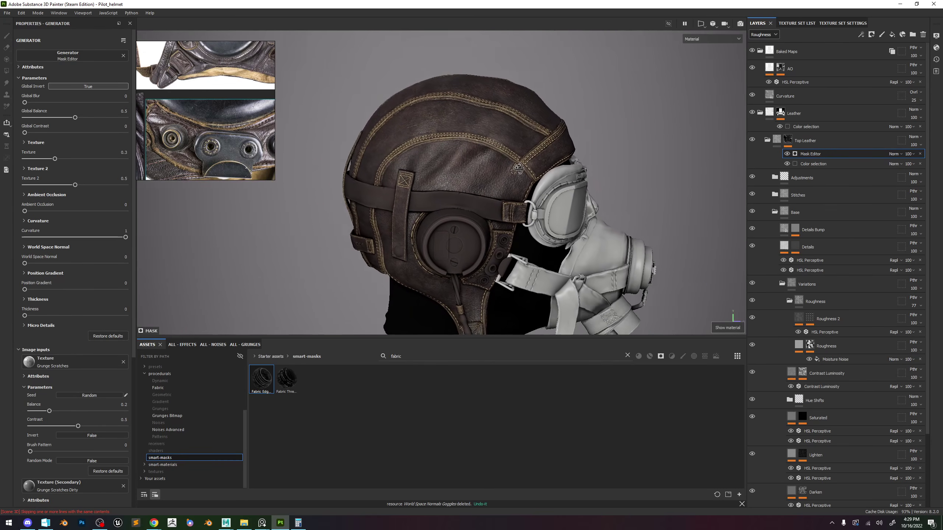
# Compare the seams up close with the Mask Editor hidden and shown, in both the Mask and Material views.
pyautogui.scroll(3, 525, 183)
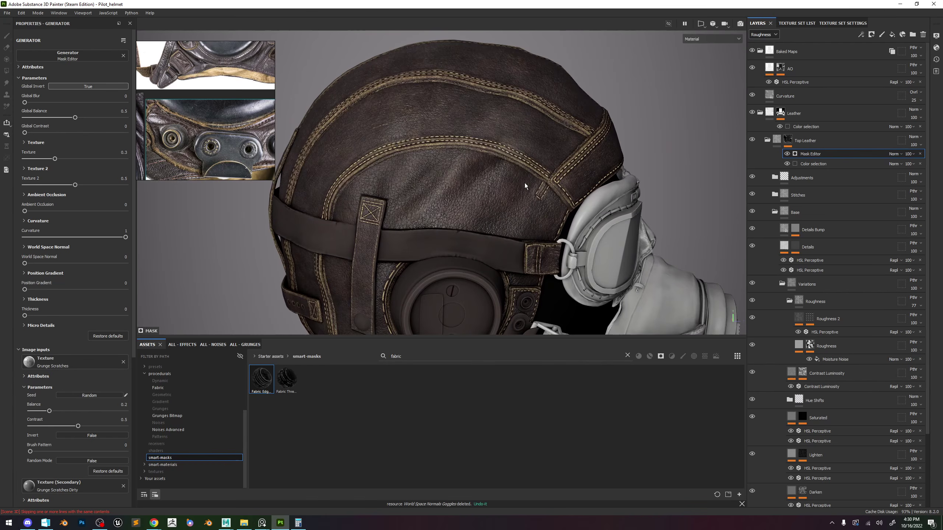
pyautogui.scroll(2, 510, 213)
pyautogui.press('m')
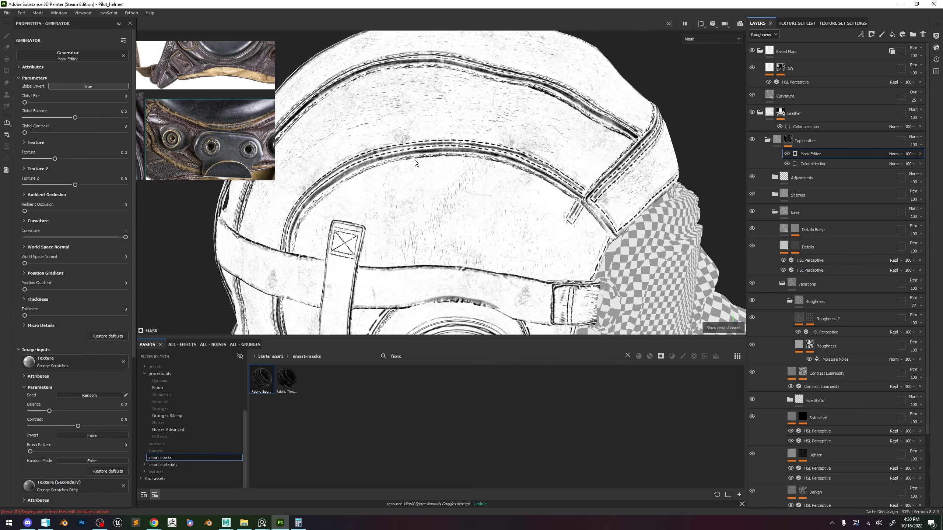
pyautogui.scroll(3, 415, 160)
pyautogui.click(787, 154)
pyautogui.click(787, 154)
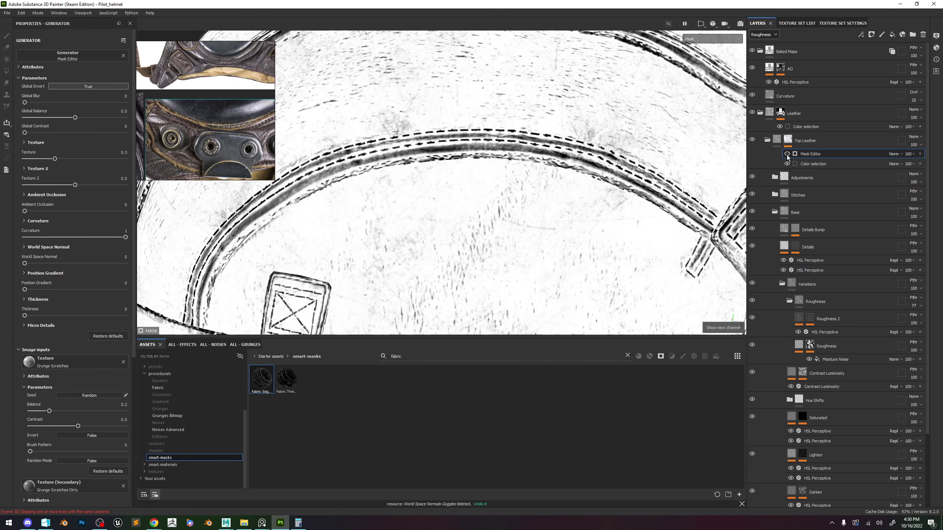
pyautogui.click(787, 153)
pyautogui.click(787, 154)
pyautogui.press('m')
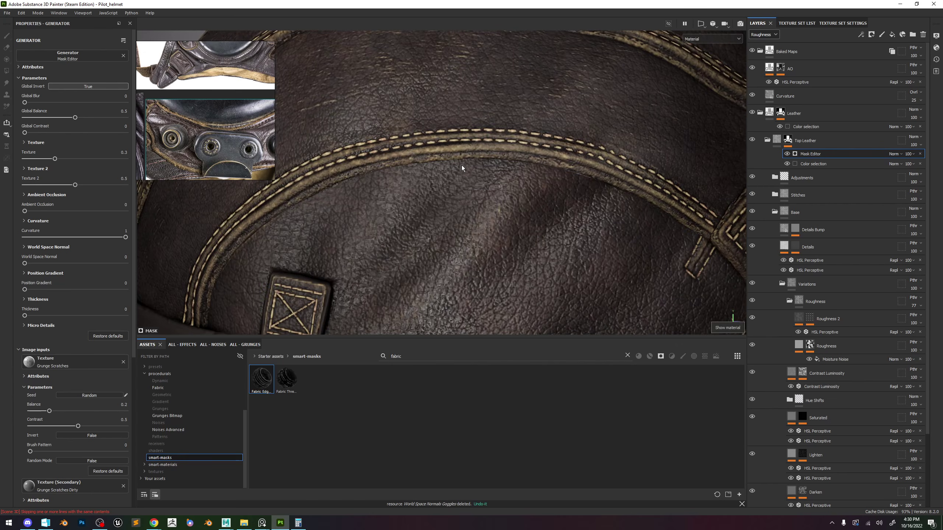
pyautogui.scroll(3, 425, 156)
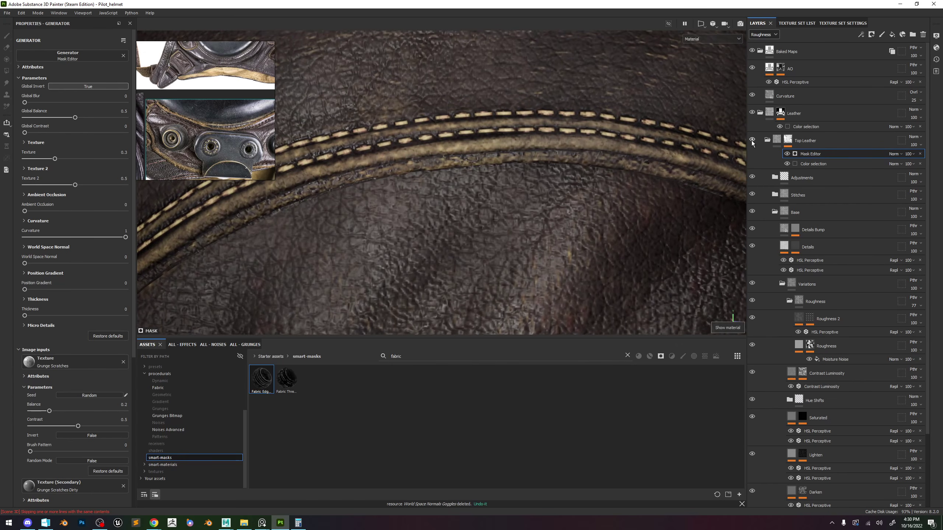
pyautogui.scroll(-2, 519, 159)
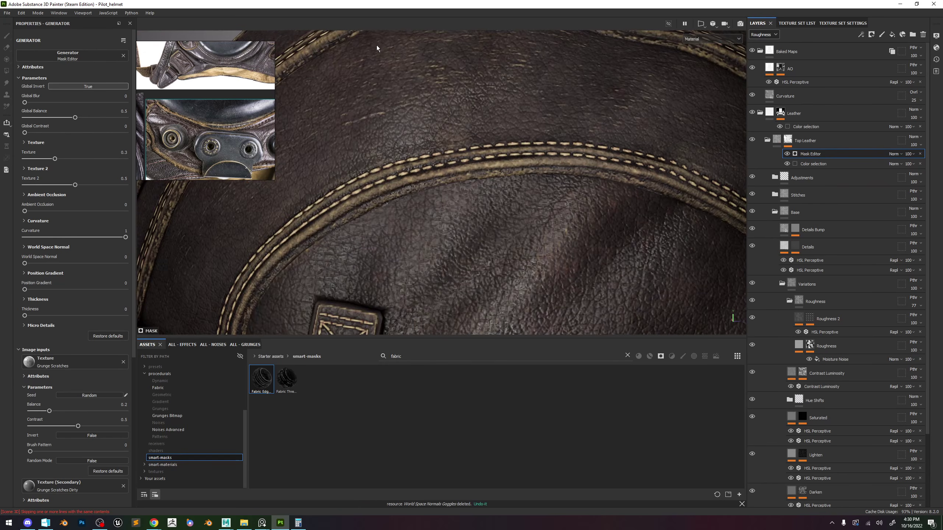
pyautogui.press('m')
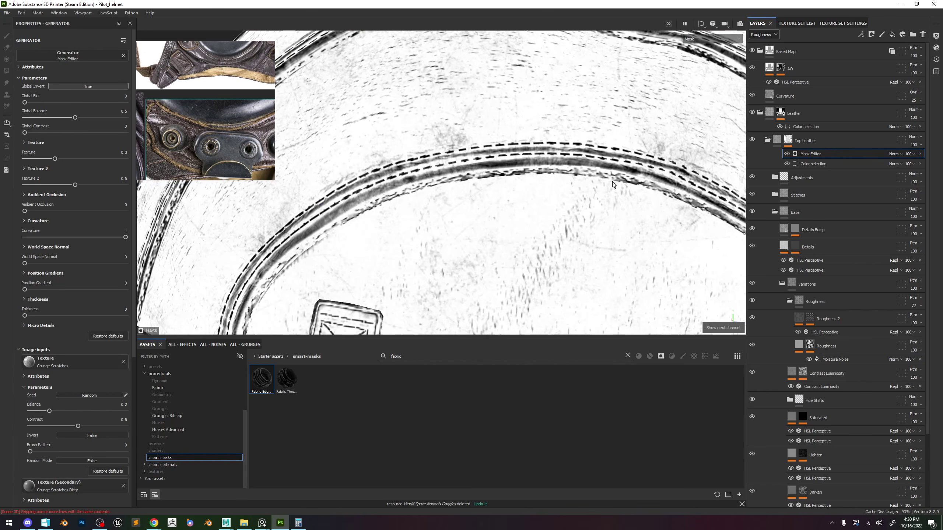
# Set the Mask Editor's blend mode to Multiply and compare the mask with the generator hidden and shown.
pyautogui.scroll(-2, 613, 184)
pyautogui.click(894, 153)
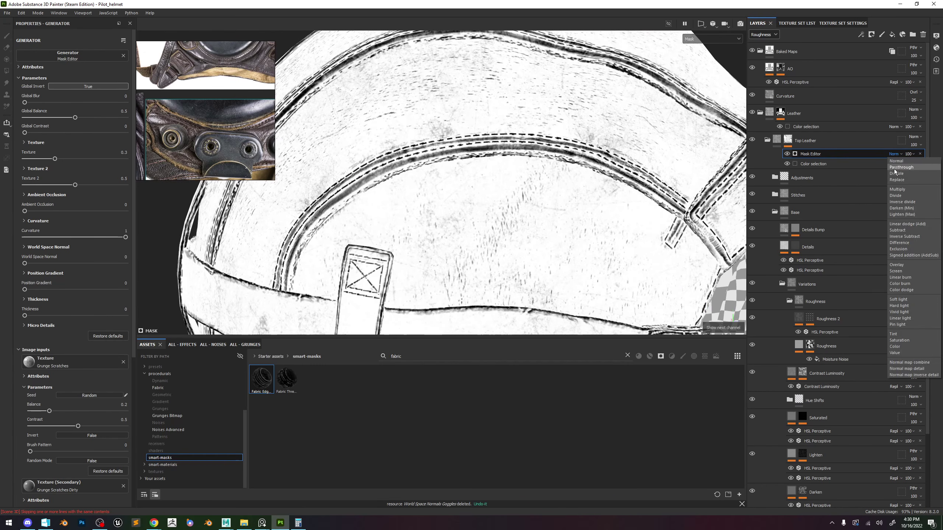
pyautogui.click(895, 168)
pyautogui.press('Down')
pyautogui.press('Down')
pyautogui.press('Down')
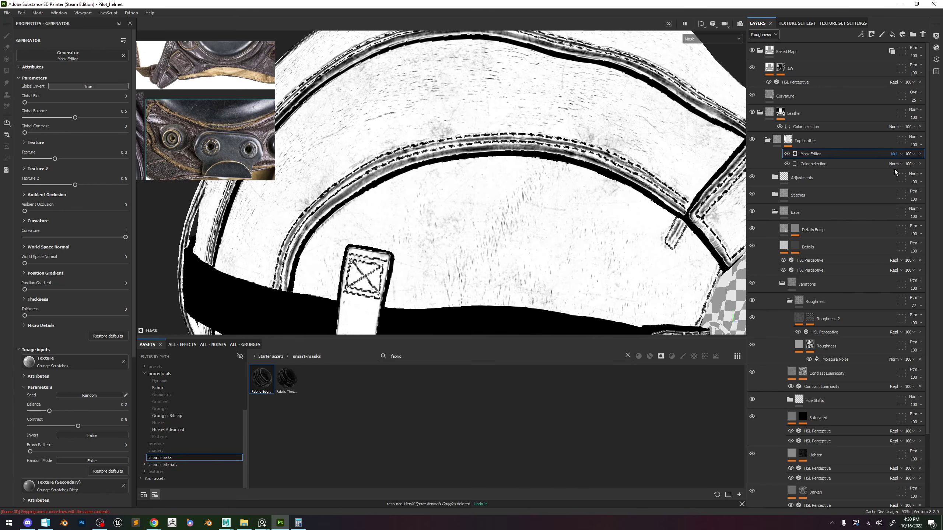
pyautogui.click(787, 154)
pyautogui.click(787, 154)
# Set the Mask Editor's Global Balance to 0.25, checking the seam wear in the Material and Mask views.
pyautogui.press('m')
pyautogui.scroll(-5, 479, 103)
pyautogui.keyDown('alt'); pyautogui.moveTo(479, 103); pyautogui.dragTo(553, 151); pyautogui.keyUp('alt')
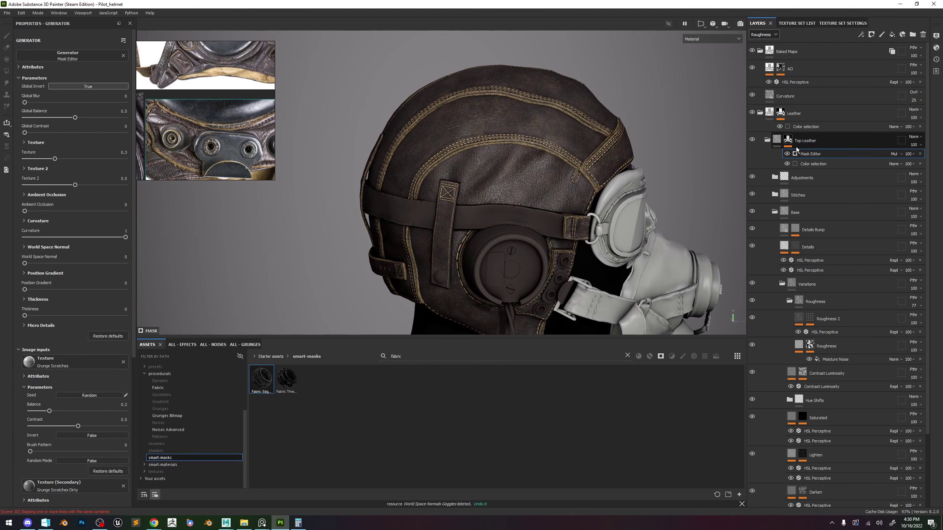
pyautogui.moveTo(71, 118); pyautogui.dragTo(49, 139)
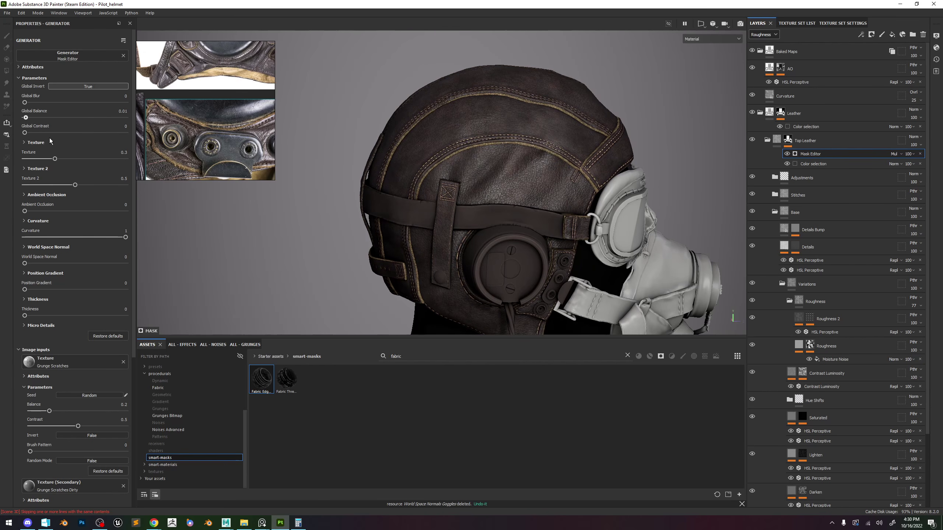
pyautogui.scroll(5, 490, 150)
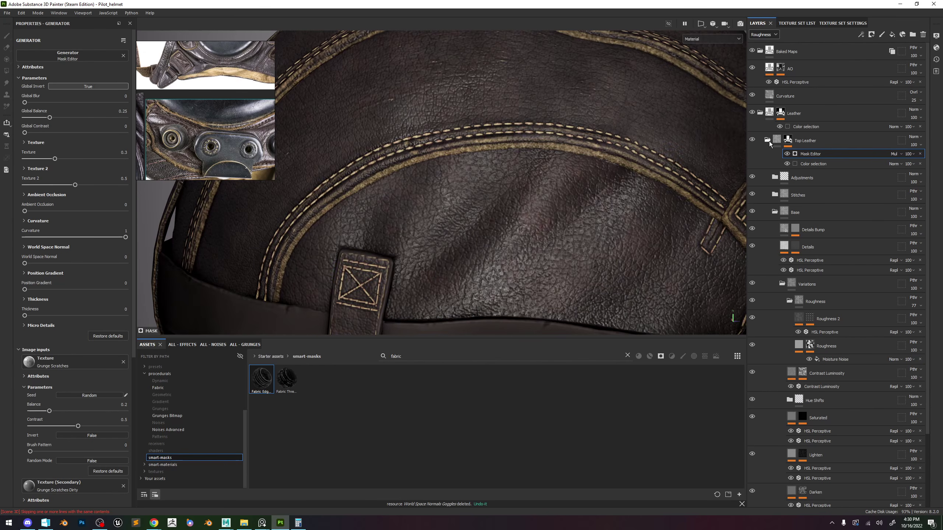
pyautogui.keyDown('alt'); pyautogui.click(775, 140); pyautogui.keyUp('alt')
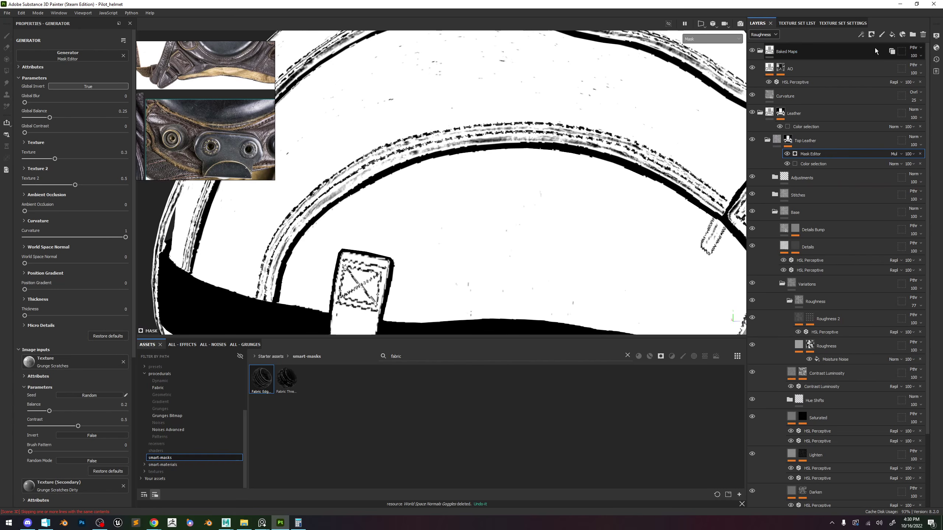
# Add a color selection to the Top Leather mask and pick the purple stitch color from the ID map.
pyautogui.click(861, 34)
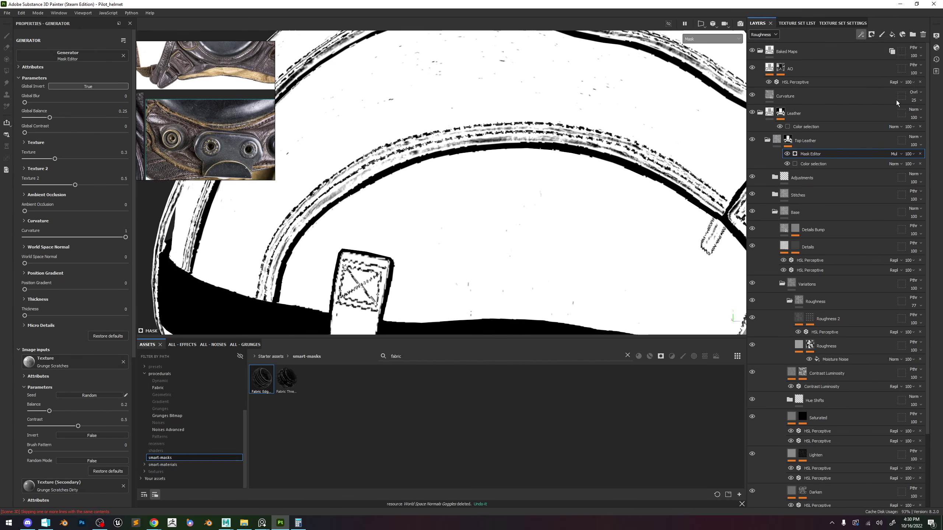
pyautogui.click(896, 98)
pyautogui.scroll(10, 492, 138)
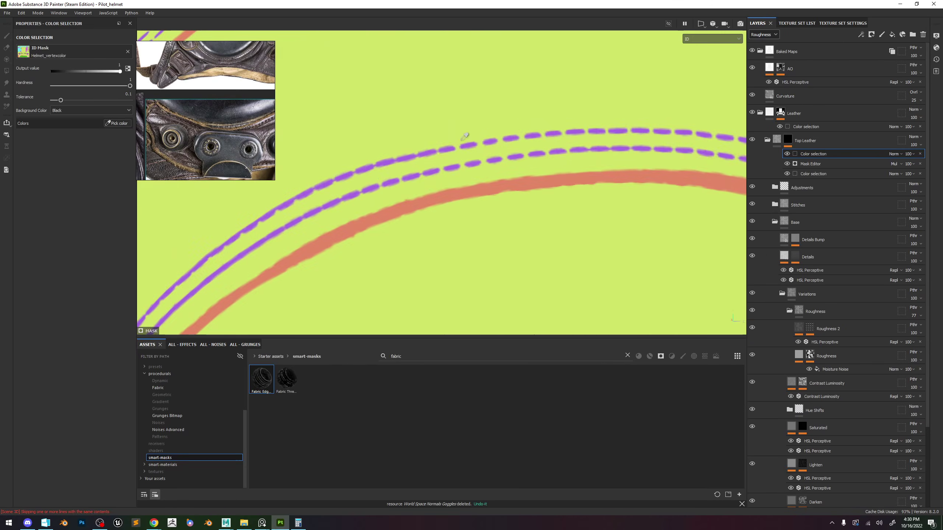
pyautogui.click(533, 109)
pyautogui.scroll(-3, 541, 161)
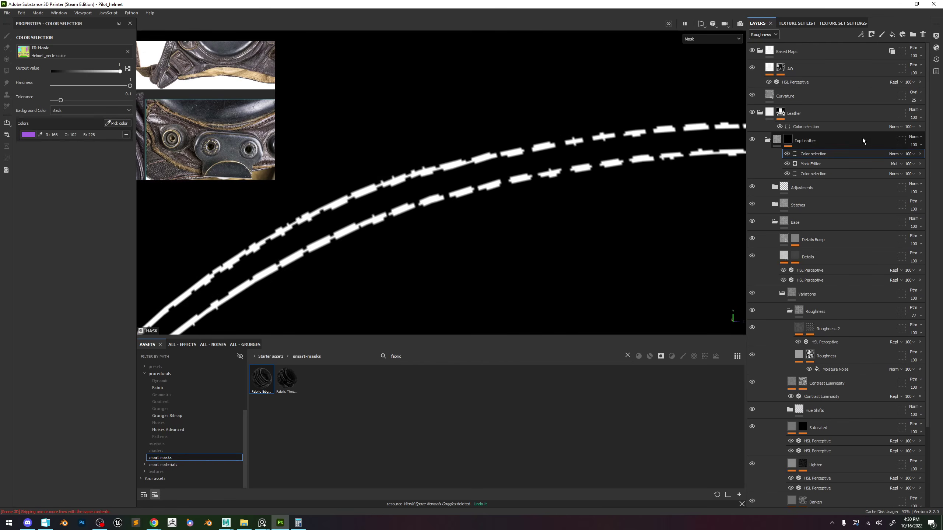
# Cycle through blend modes for the stitch color selection, set it to Lighten (Max), and check the seams in the mask and material.
pyautogui.click(894, 153)
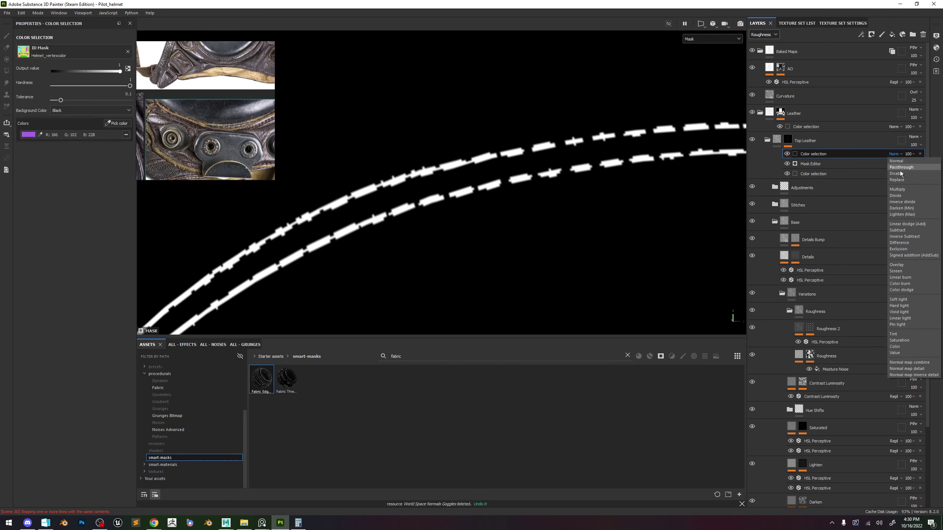
pyautogui.click(897, 230)
pyautogui.press('Down')
pyautogui.press('Down')
pyautogui.press('Down')
pyautogui.press('Down')
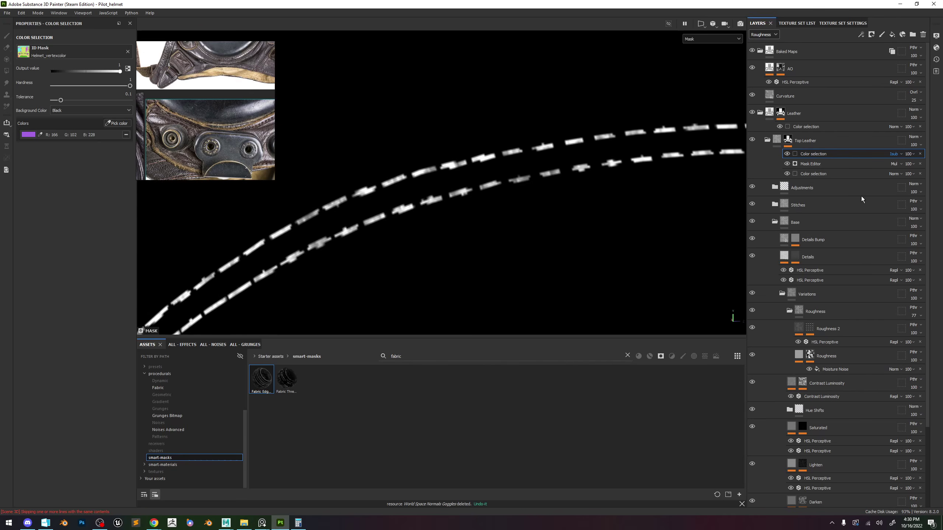
pyautogui.press('Down')
pyautogui.press('Down')
pyautogui.press('Down')
pyautogui.press('Down')
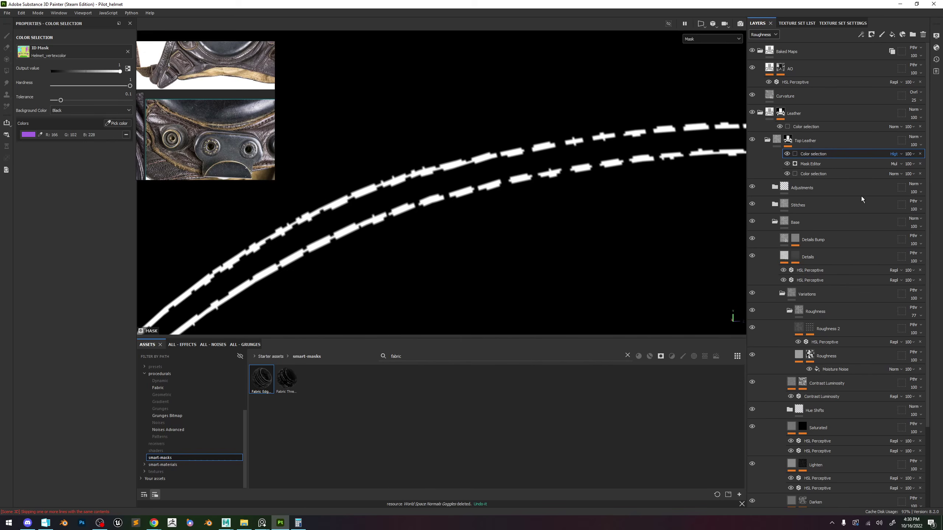
pyautogui.press('Down')
pyautogui.press('Down')
pyautogui.press('Down')
pyautogui.press('Down')
pyautogui.press('Down')
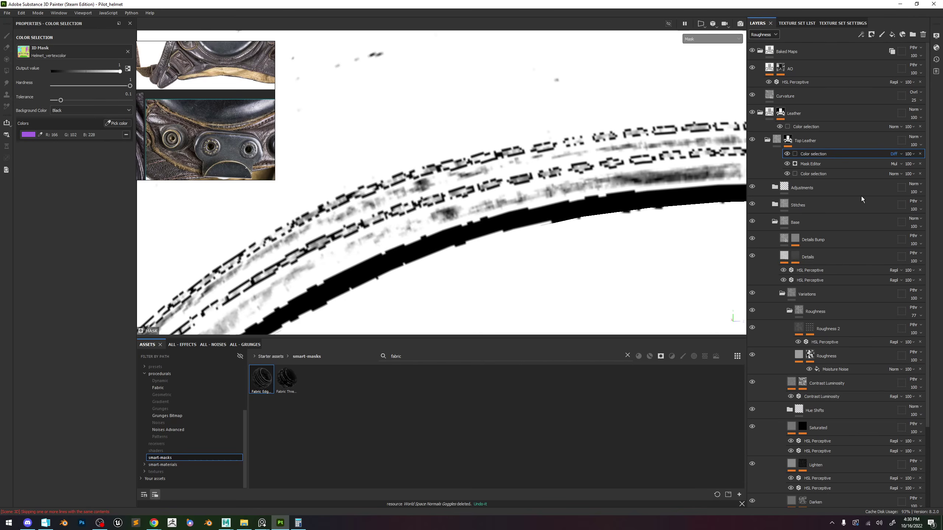
pyautogui.press('Up')
pyautogui.press('Up')
pyautogui.press('Up')
pyautogui.press('Up')
pyautogui.press('Up')
pyautogui.press('Up')
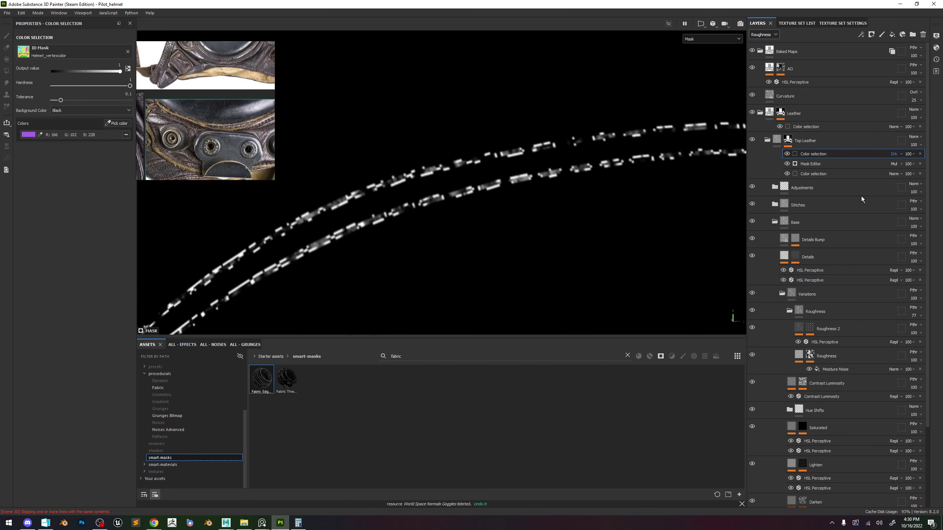
pyautogui.press('Down')
pyautogui.press('Up')
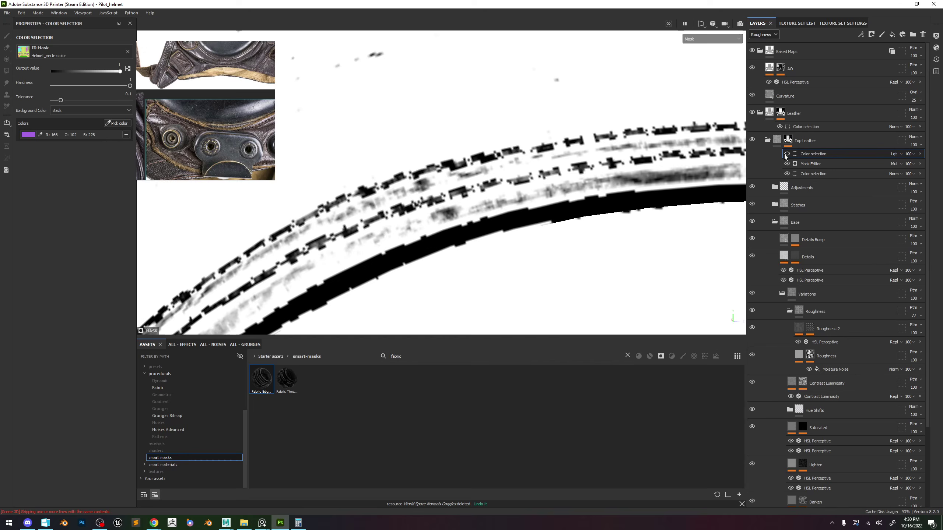
pyautogui.press('Down')
pyautogui.press('Up')
pyautogui.press('Down')
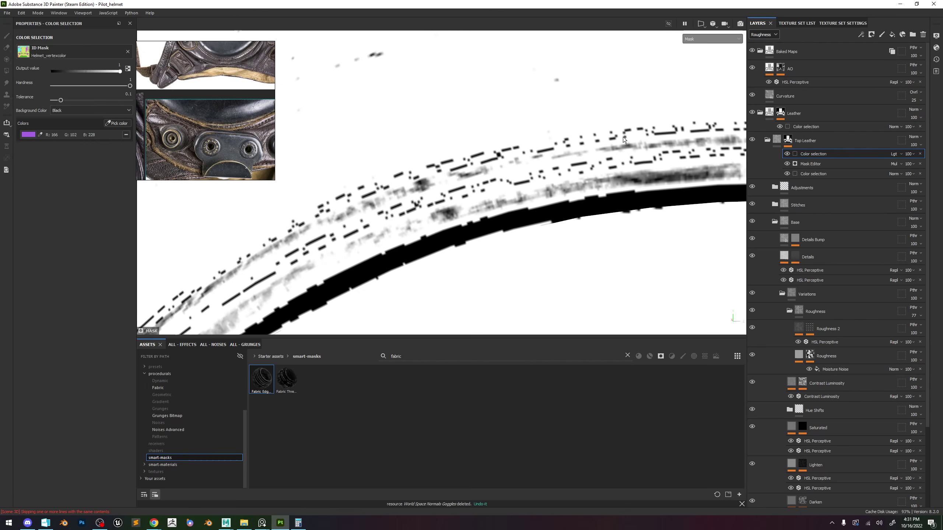
pyautogui.press('m')
pyautogui.scroll(3, 589, 157)
pyautogui.scroll(-5, 578, 152)
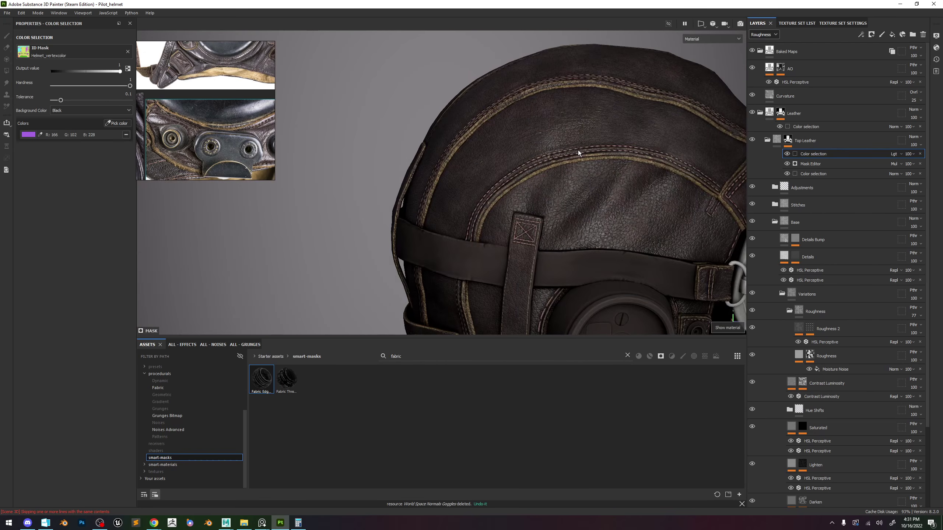
# Set the Mask Editor's Global Balance to 0.57, and try the second fabric smart mask on Top Leather before undoing it.
pyautogui.click(815, 164)
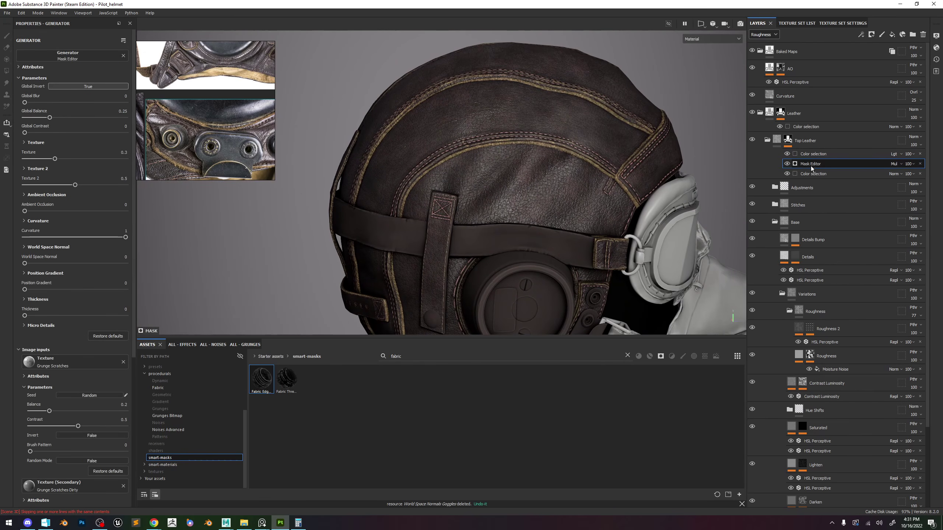
pyautogui.moveTo(107, 121); pyautogui.dragTo(82, 128)
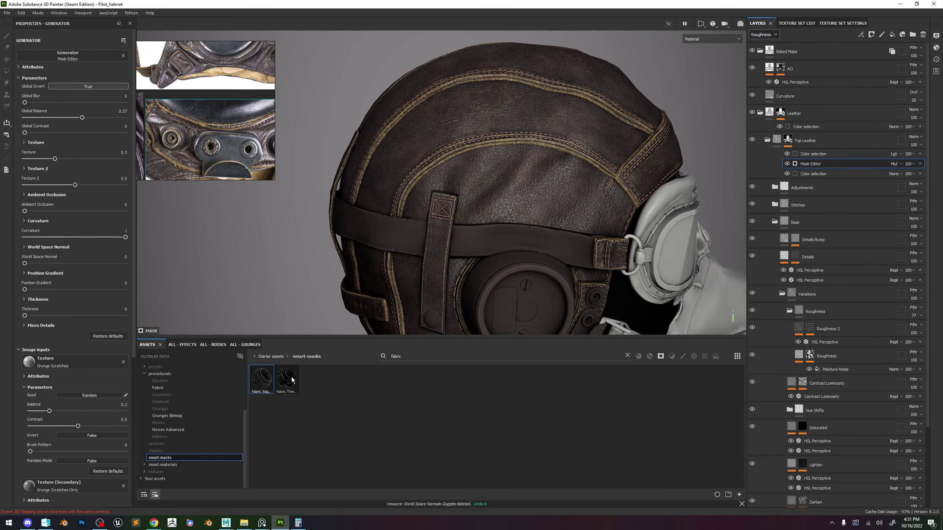
pyautogui.moveTo(286, 378)
pyautogui.mouseDown()
pyautogui.moveTo(811, 140)
pyautogui.moveTo(809, 164)
pyautogui.mouseUp()
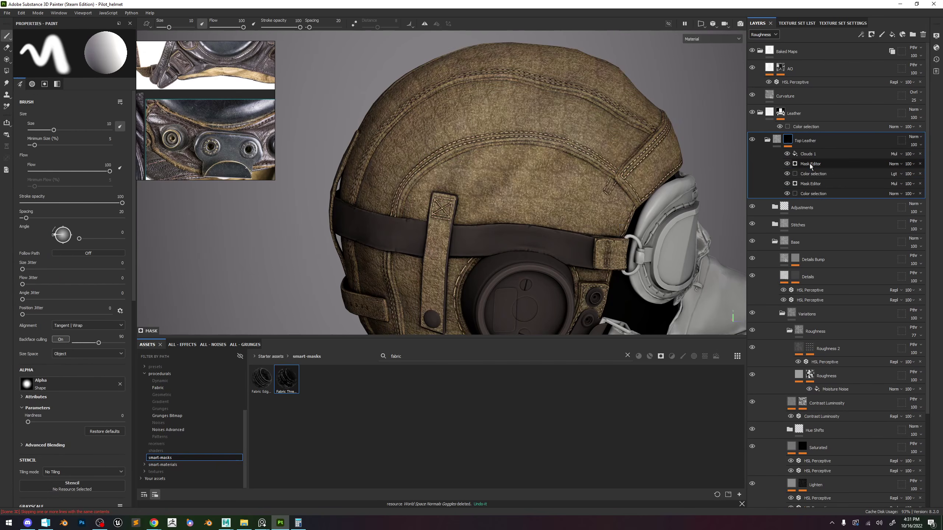
pyautogui.hotkey('ctrl', 'z')
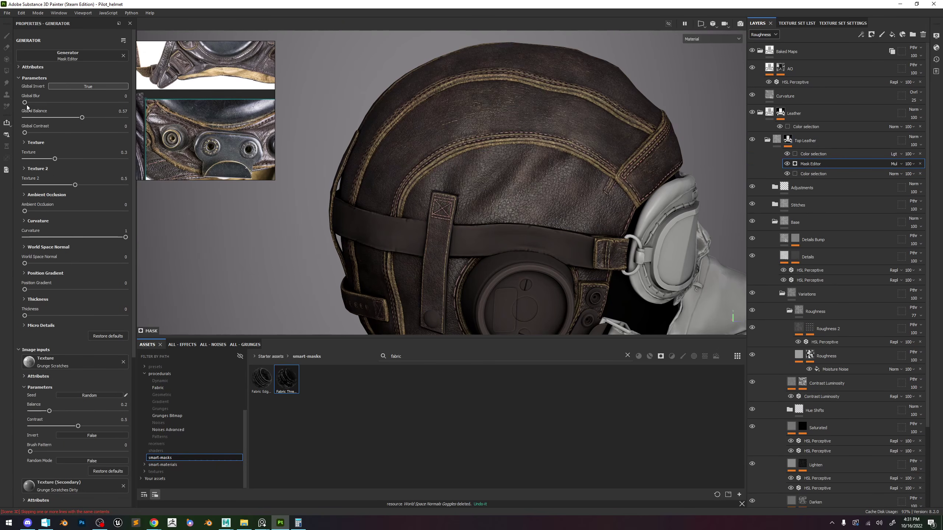
# Set the Mask Editor's Texture to 1 and Global Contrast to 0.12.
pyautogui.moveTo(88, 164); pyautogui.dragTo(122, 170)
pyautogui.moveTo(4, 174); pyautogui.dragTo(177, 182)
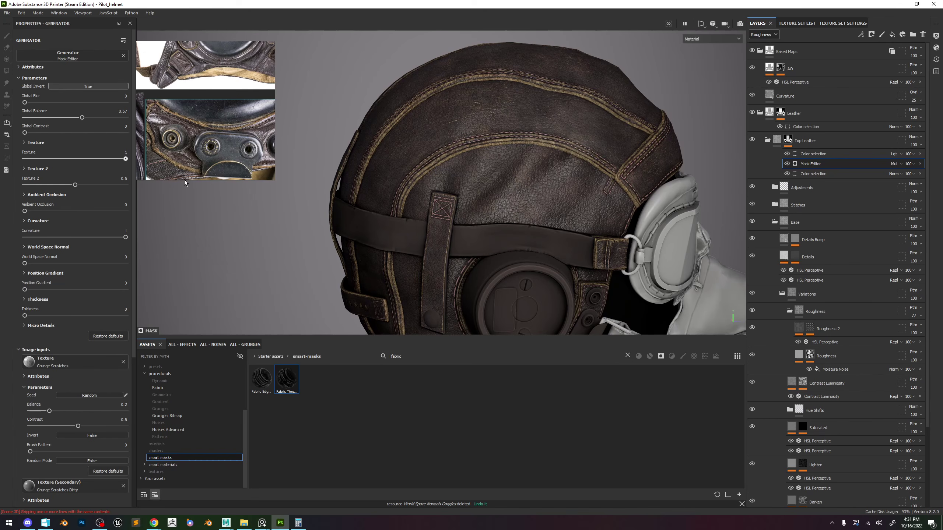
pyautogui.moveTo(24, 132); pyautogui.dragTo(151, 147)
# Set the Mask Editor's World Space Normal to 0.06 and Position Gradient to 0.35 to spread wear across the leather.
pyautogui.moveTo(54, 263); pyautogui.dragTo(12, 270)
pyautogui.moveTo(71, 289); pyautogui.dragTo(22, 292)
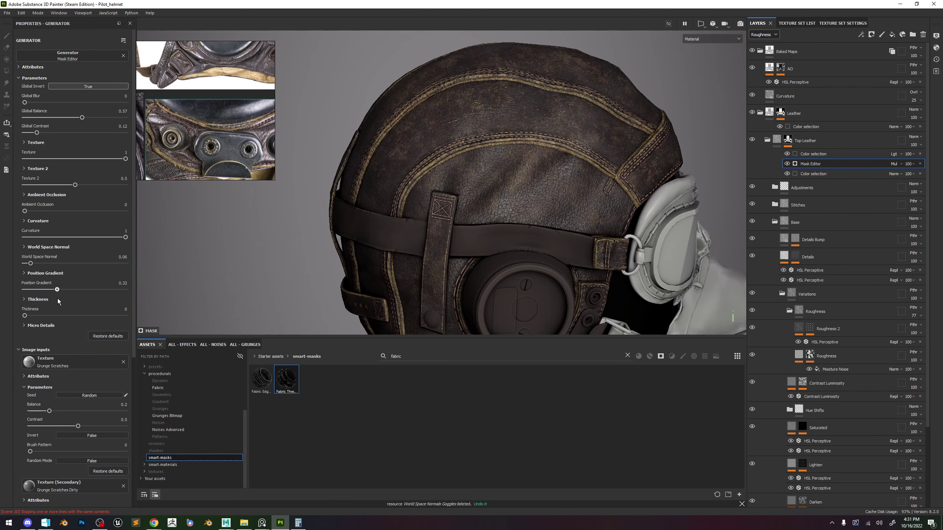
pyautogui.moveTo(57, 298)
pyautogui.mouseDown()
pyautogui.moveTo(75, 299)
pyautogui.moveTo(68, 301)
pyautogui.mouseUp()
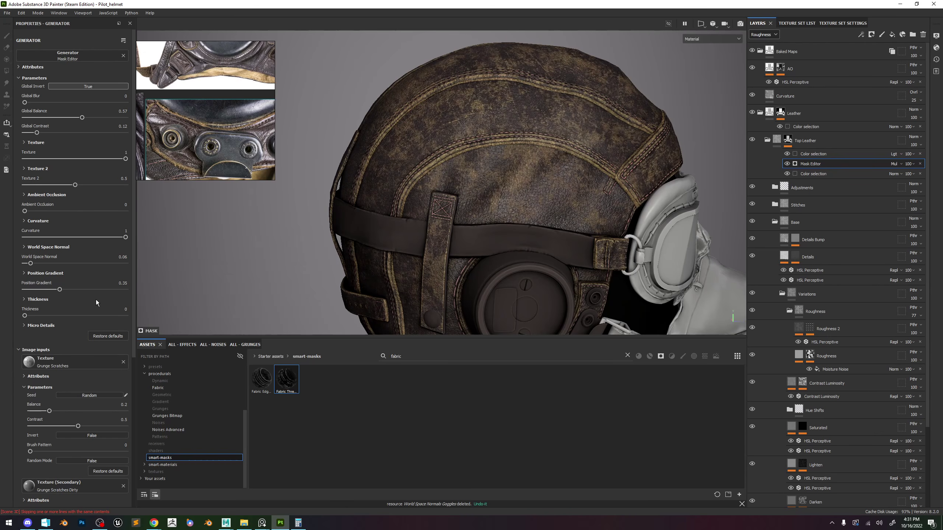
pyautogui.keyDown('alt'); pyautogui.moveTo(471, 152); pyautogui.dragTo(531, 148); pyautogui.keyUp('alt')
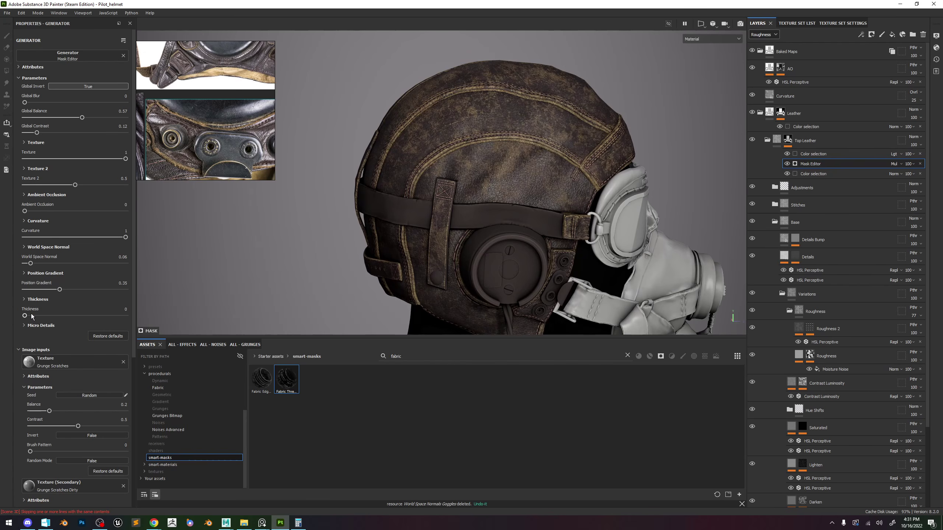
# Set the Mask Editor's Thickness to 0.11 with Global Blur at 0, and inspect the worn leather up close.
pyautogui.moveTo(32, 316)
pyautogui.mouseDown()
pyautogui.moveTo(90, 315)
pyautogui.moveTo(18, 316)
pyautogui.moveTo(41, 321)
pyautogui.mouseUp()
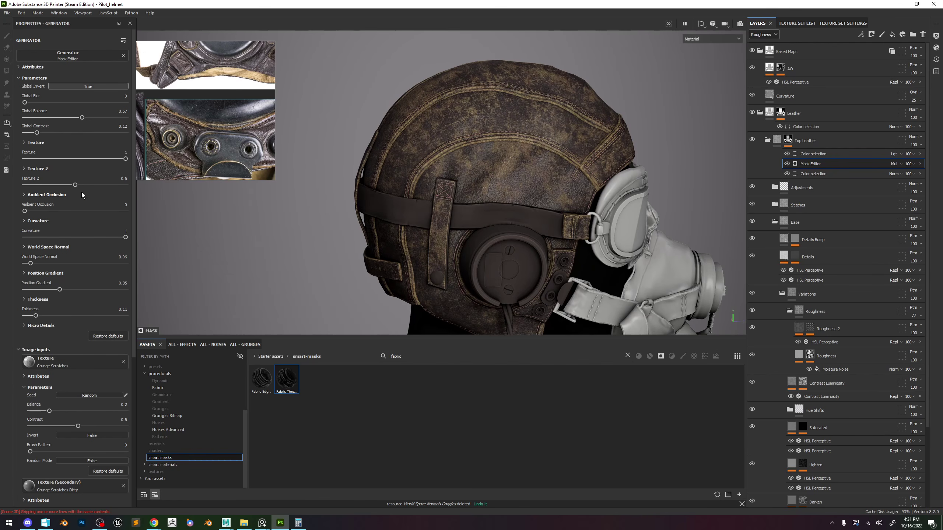
pyautogui.moveTo(30, 101); pyautogui.dragTo(24, 102)
pyautogui.scroll(5, 513, 170)
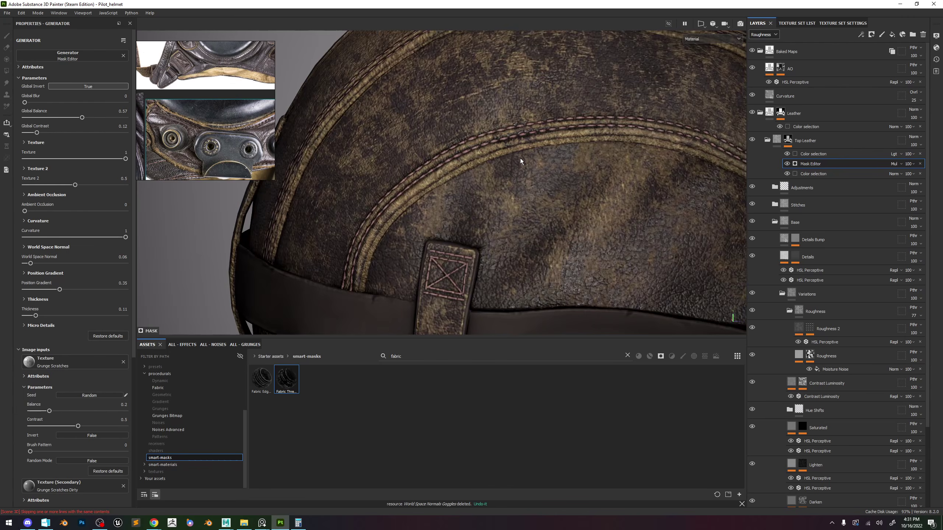
pyautogui.scroll(-5, 514, 170)
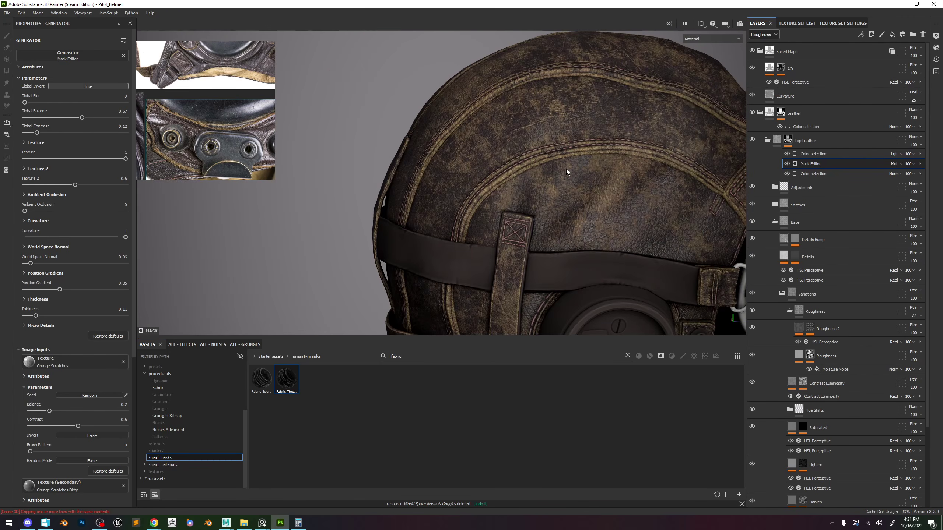
pyautogui.keyDown('alt'); pyautogui.moveTo(630, 164); pyautogui.dragTo(584, 180); pyautogui.keyUp('alt')
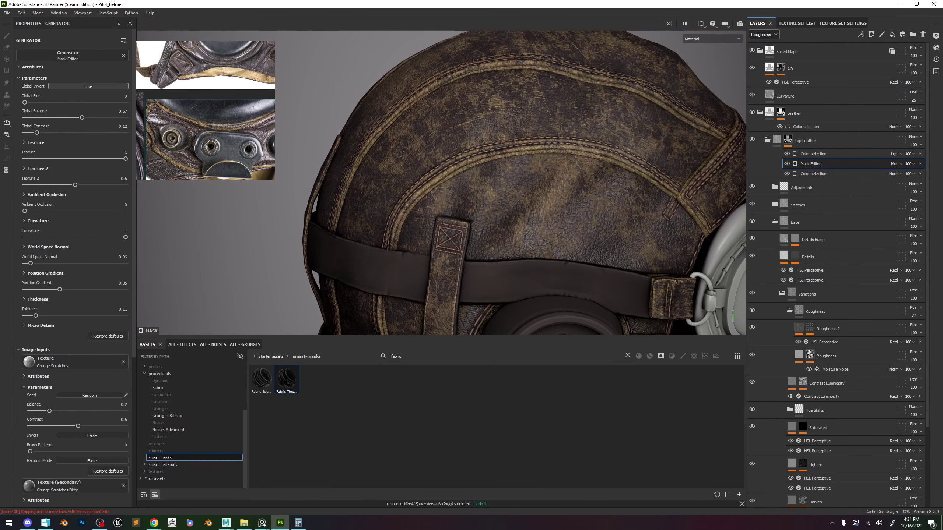
# Add a fill to the Top Leather mask and set its blend mode to Multiply.
pyautogui.click(789, 144)
pyautogui.click(861, 34)
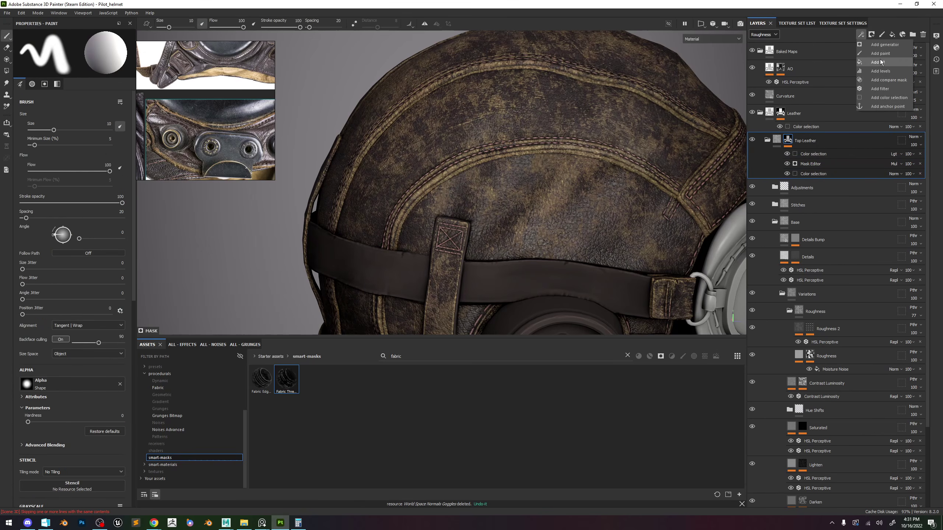
pyautogui.click(891, 62)
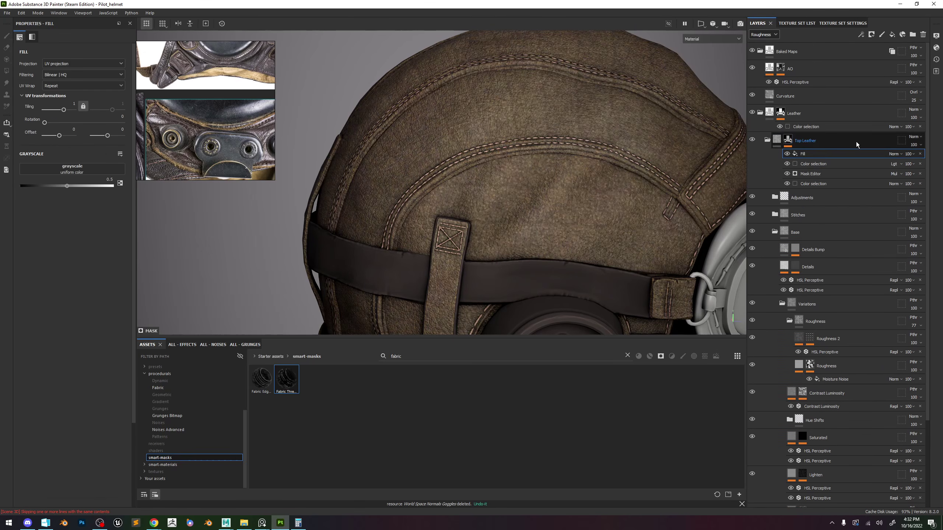
pyautogui.click(894, 155)
pyautogui.click(906, 191)
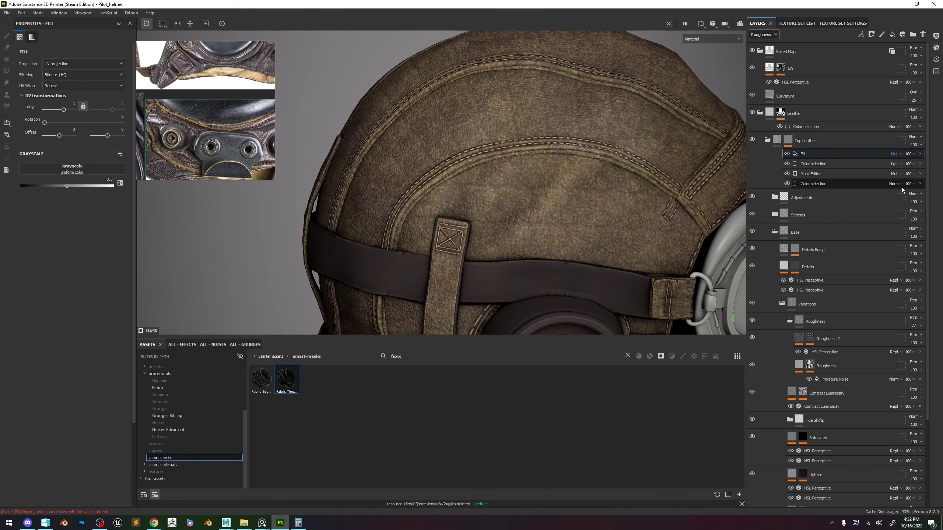
# Assign the Clouds 2 noise to the mask fill, set its Tiling to 5.91 and Balance to 0.27 in the Mask view.
pyautogui.click(182, 345)
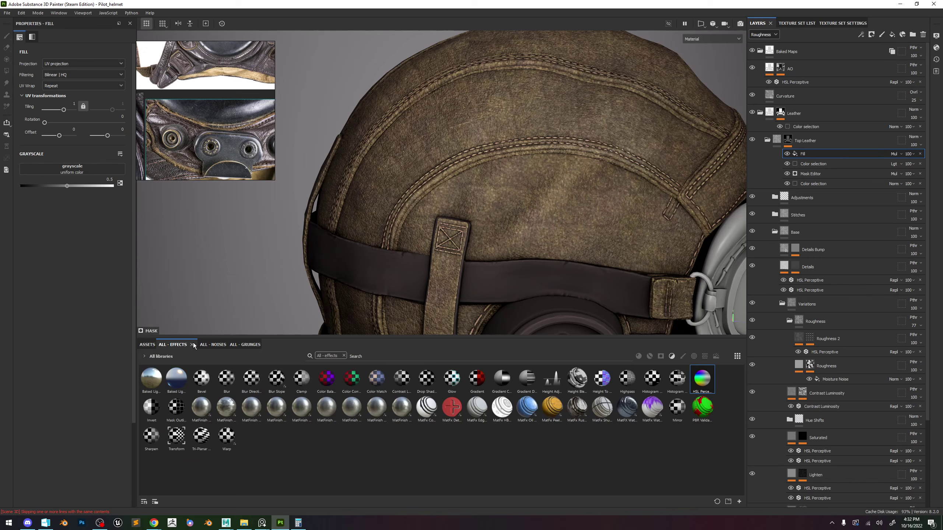
pyautogui.click(224, 345)
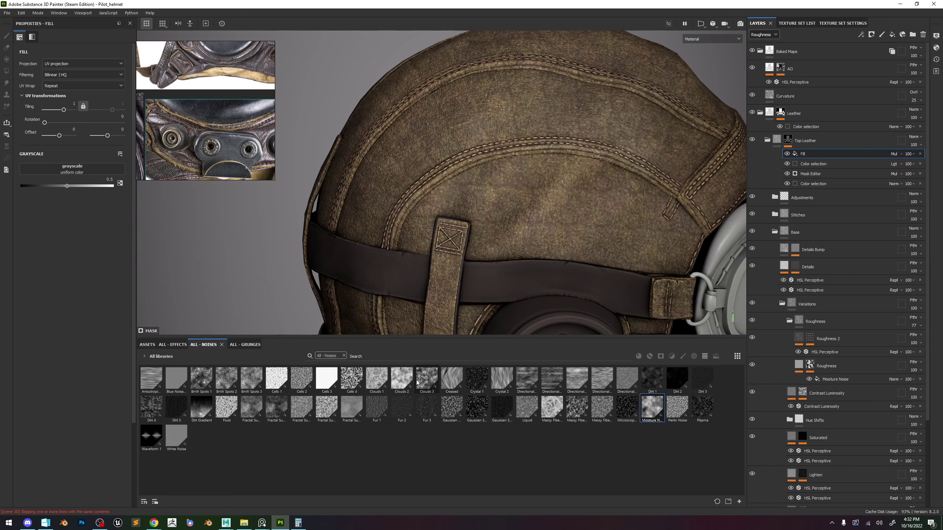
pyautogui.moveTo(402, 379); pyautogui.dragTo(112, 172)
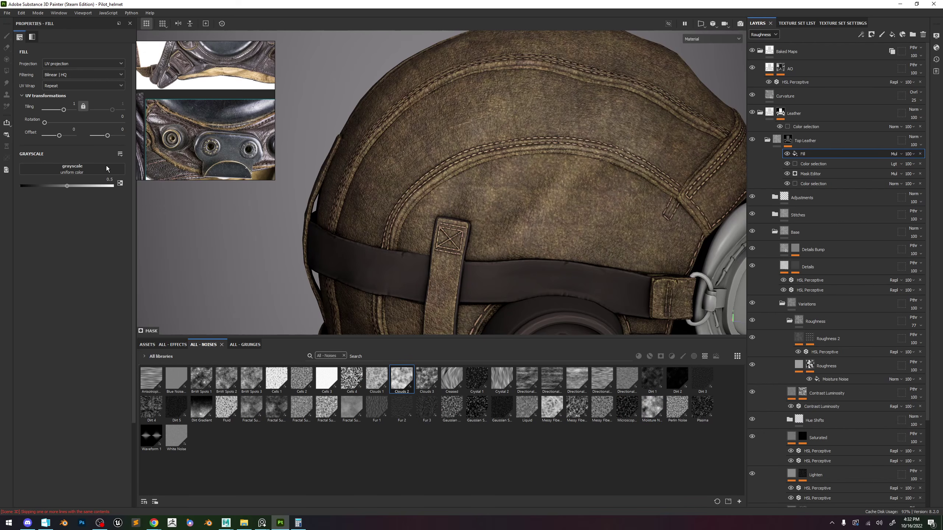
pyautogui.keyDown('alt'); pyautogui.click(788, 141); pyautogui.keyUp('alt')
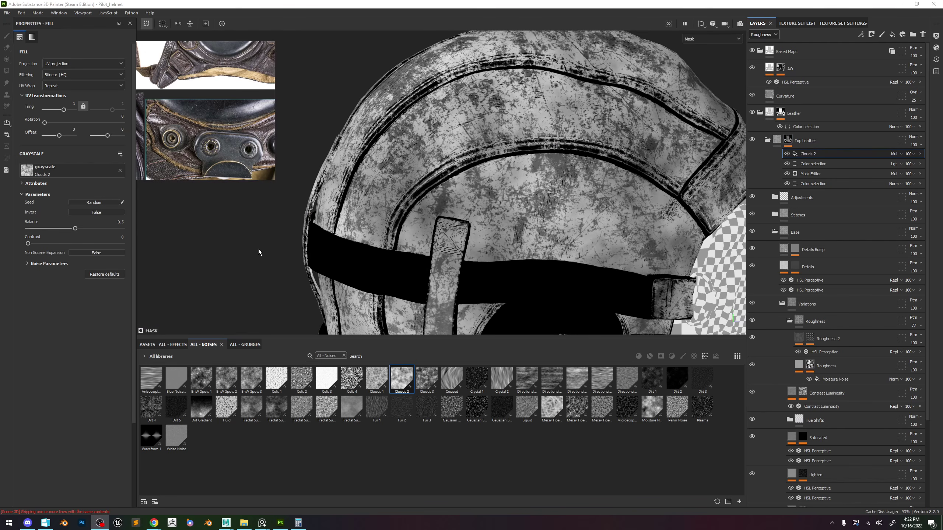
pyautogui.moveTo(64, 110); pyautogui.dragTo(68, 110)
pyautogui.moveTo(75, 228); pyautogui.dragTo(53, 230)
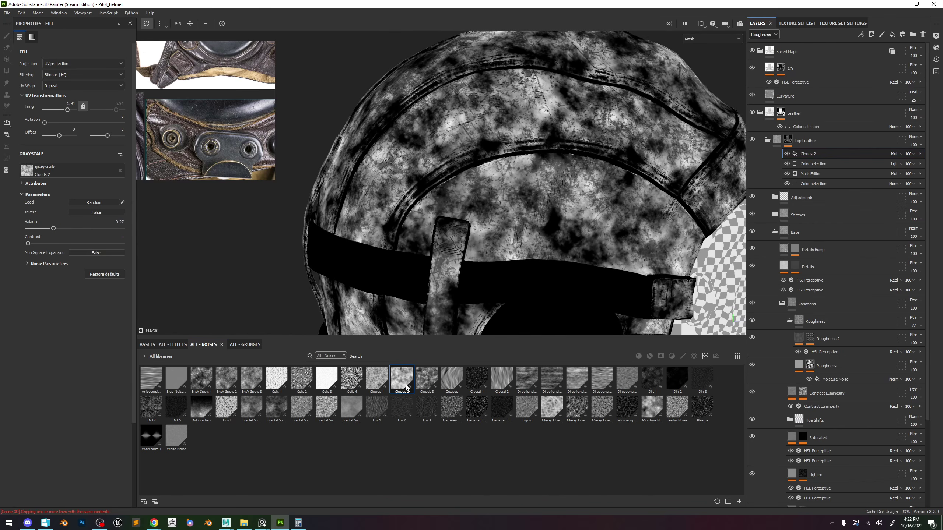
# Replace the fill's noise with Clouds 3 at Balance 0.52, and compare it hidden and shown in the Mask and Material views.
pyautogui.moveTo(423, 382); pyautogui.dragTo(94, 174)
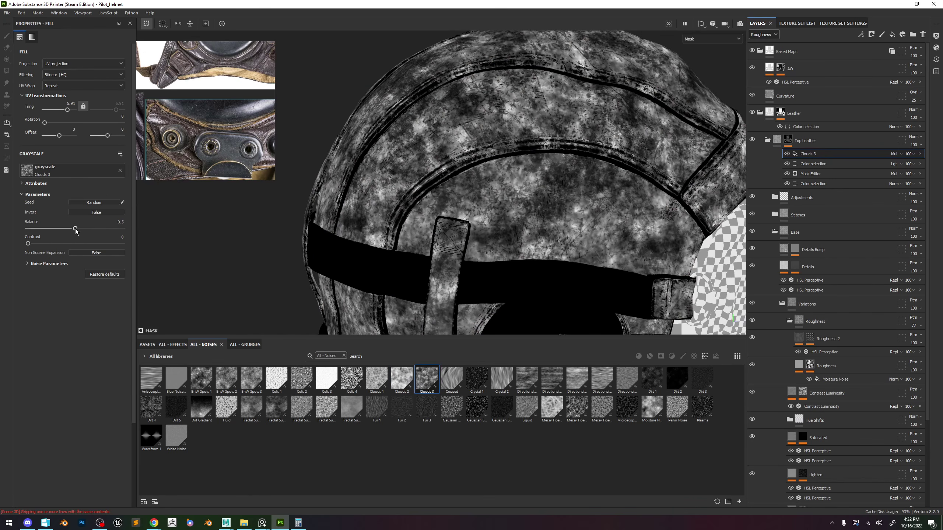
pyautogui.moveTo(75, 229); pyautogui.dragTo(77, 228)
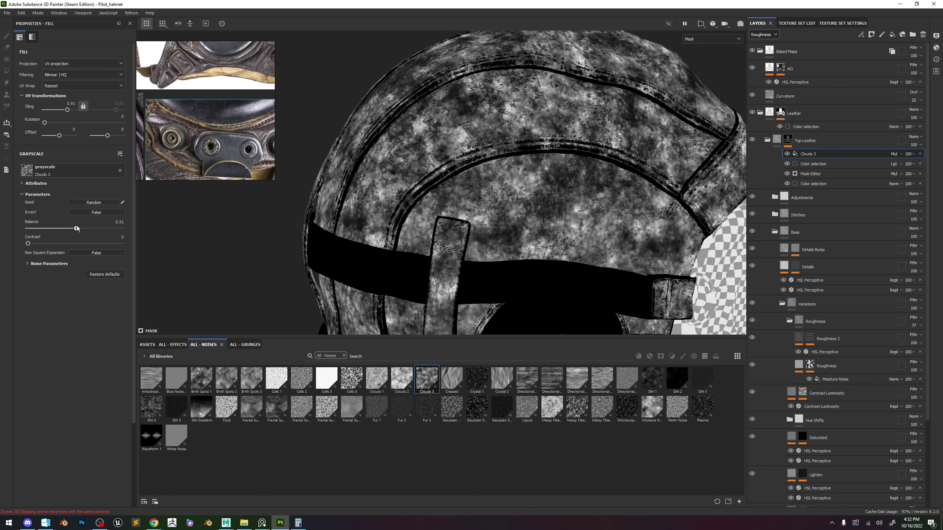
pyautogui.click(787, 154)
pyautogui.click(787, 154)
pyautogui.click(787, 153)
pyautogui.click(787, 154)
pyautogui.press('m')
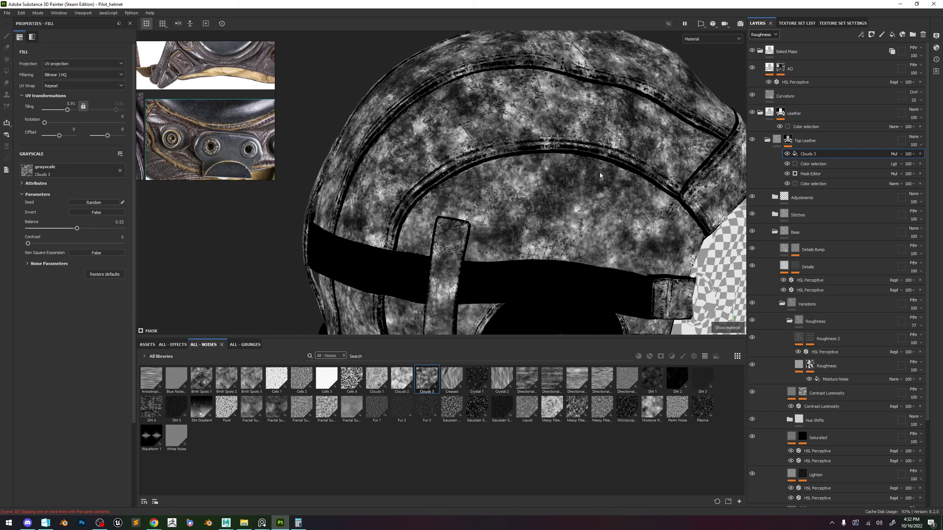
pyautogui.press('f')
pyautogui.click(787, 154)
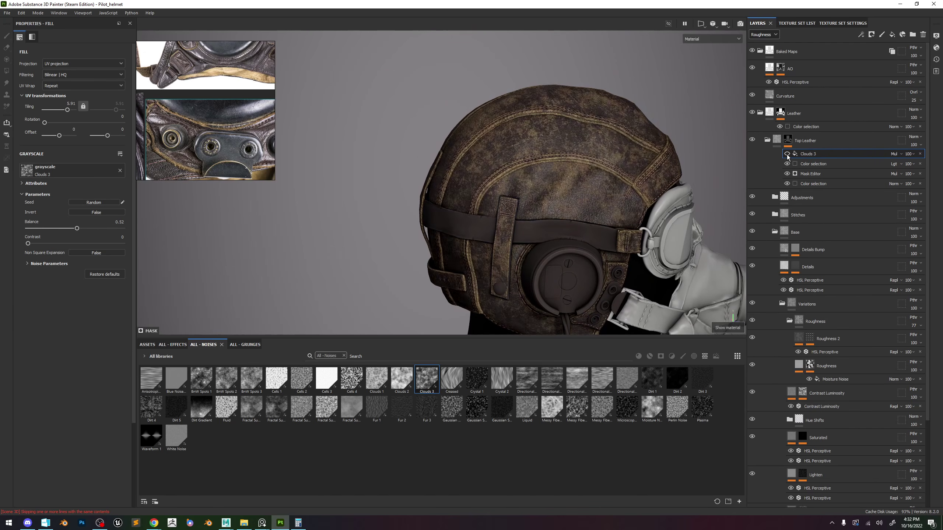
# Compare the Top Leather mask with the Clouds 3 fill hidden and shown, in the Material and Mask views.
pyautogui.click(787, 154)
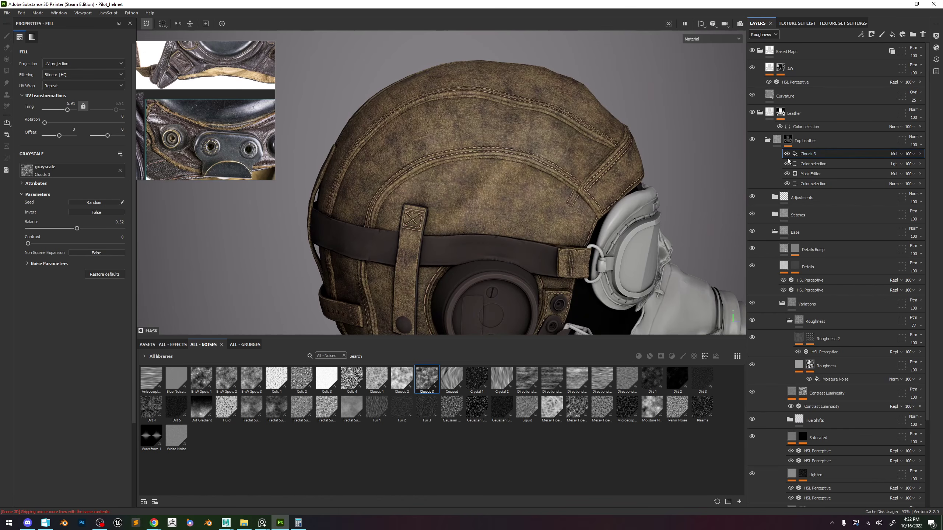
pyautogui.press('m')
pyautogui.click(786, 153)
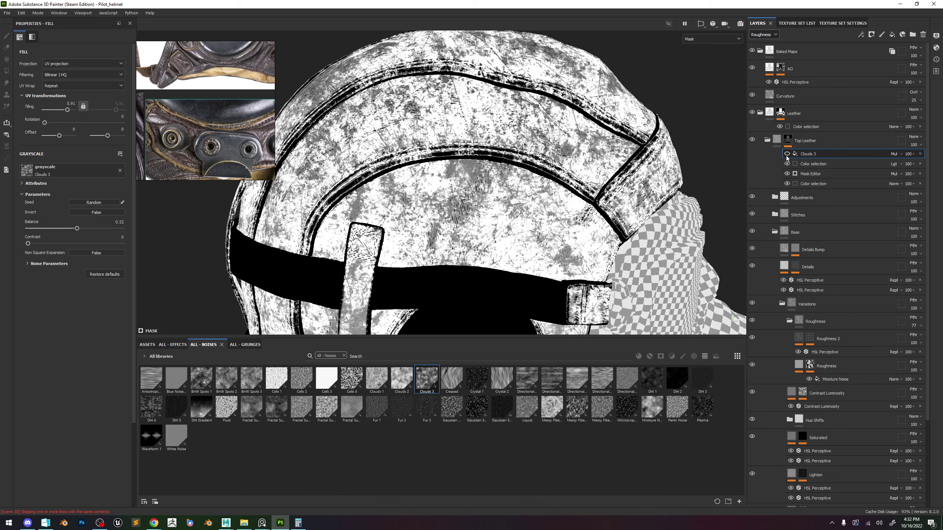
pyautogui.click(787, 154)
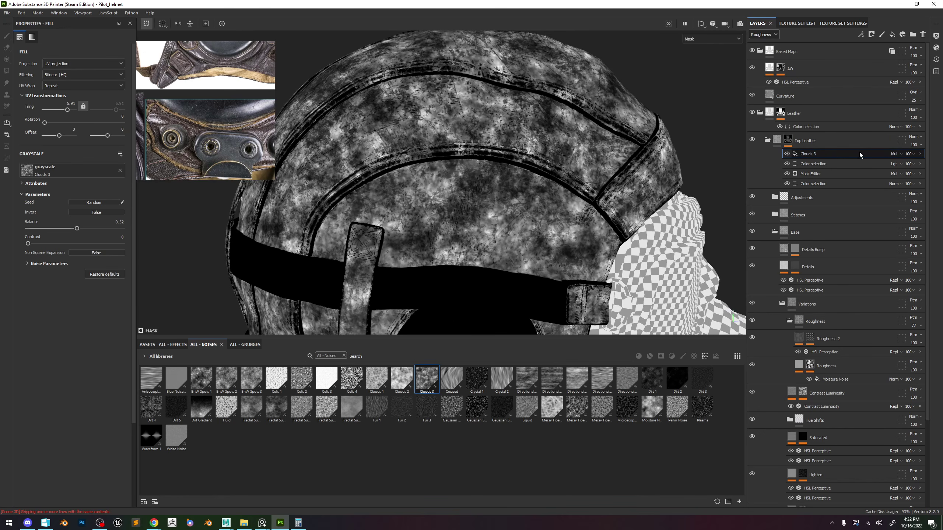
# Try other blend modes on the Clouds 3 fill from Divide to Subtract, and compare the mask with the fill hidden and shown.
pyautogui.click(894, 153)
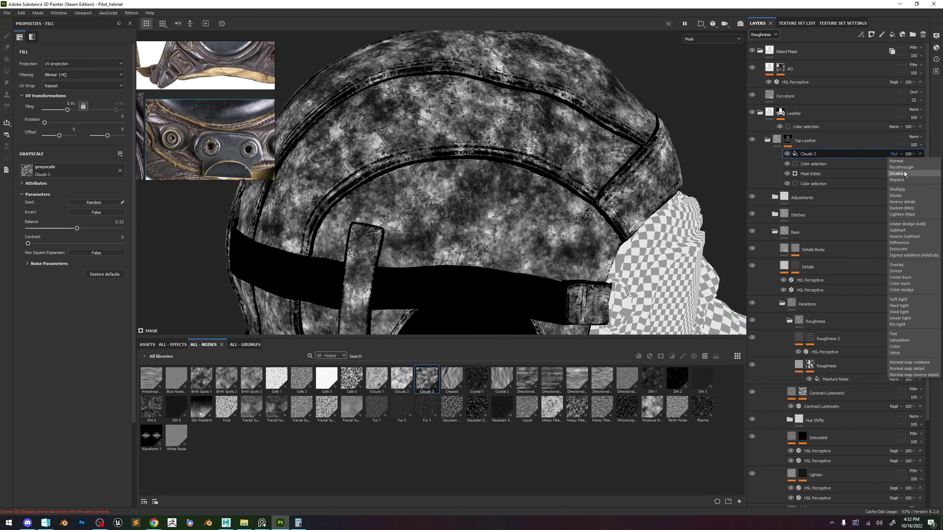
pyautogui.click(901, 196)
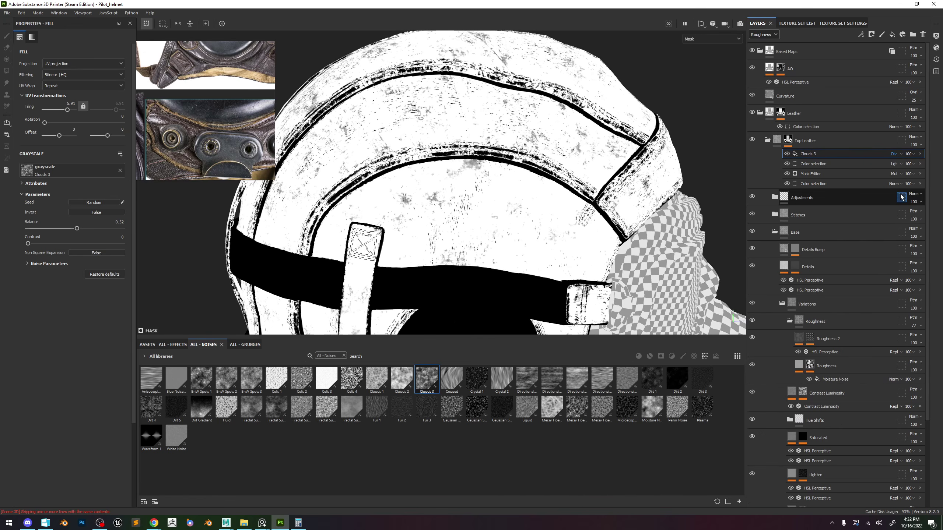
pyautogui.press('Down')
pyautogui.press('Down')
pyautogui.press('Down')
pyautogui.press('Down')
pyautogui.press('Down')
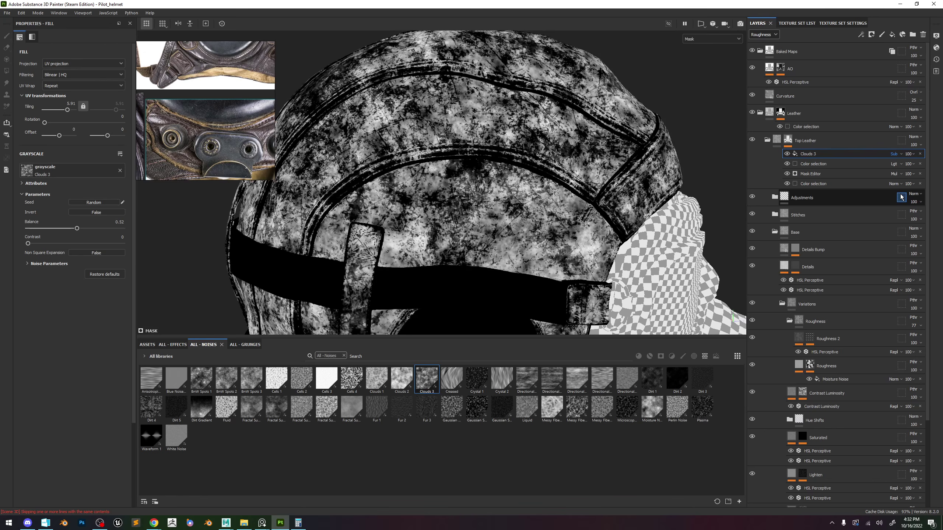
pyautogui.click(788, 154)
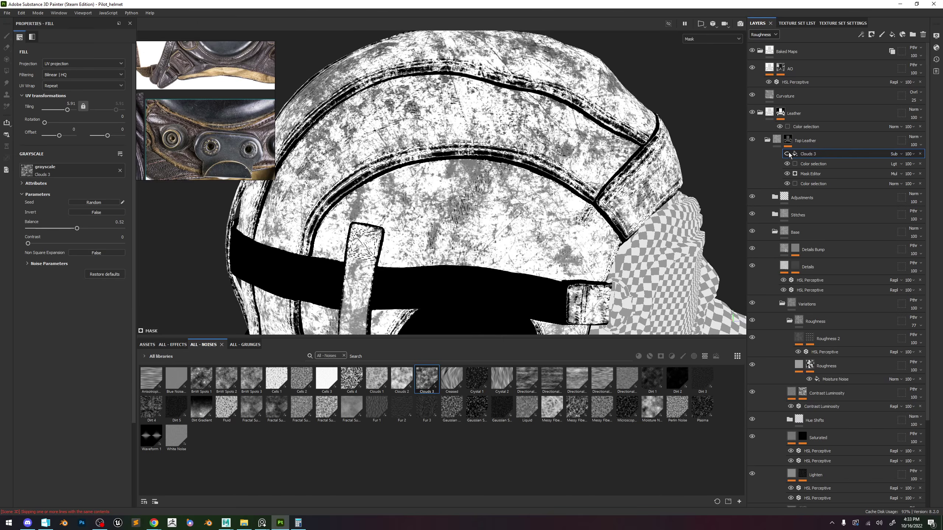
pyautogui.click(787, 153)
# Adjust the Clouds 3 Balance to 0.55 and check the leather wear in the Material view.
pyautogui.moveTo(77, 228)
pyautogui.mouseDown()
pyautogui.moveTo(86, 229)
pyautogui.moveTo(79, 230)
pyautogui.mouseUp()
pyautogui.press('m')
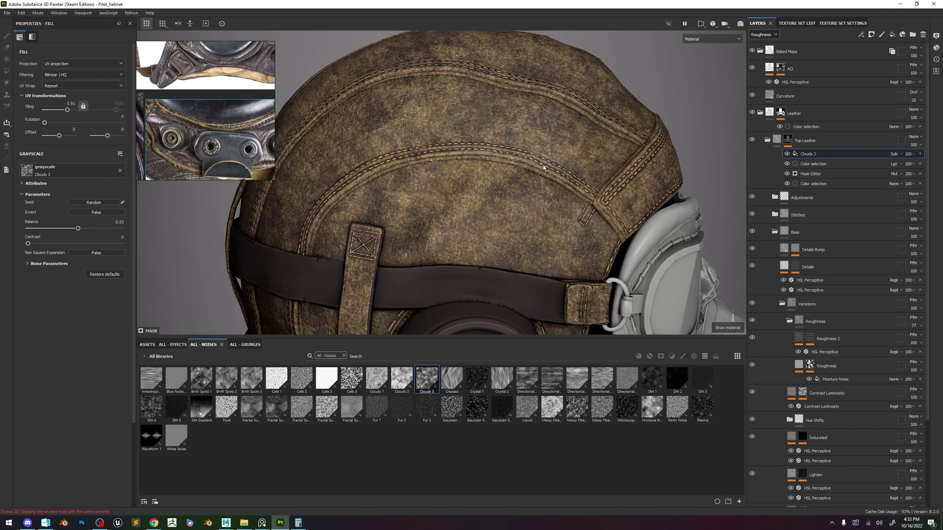
pyautogui.scroll(-2, 543, 168)
pyautogui.moveTo(80, 230)
pyautogui.mouseDown()
pyautogui.moveTo(66, 228)
pyautogui.moveTo(79, 229)
pyautogui.mouseUp()
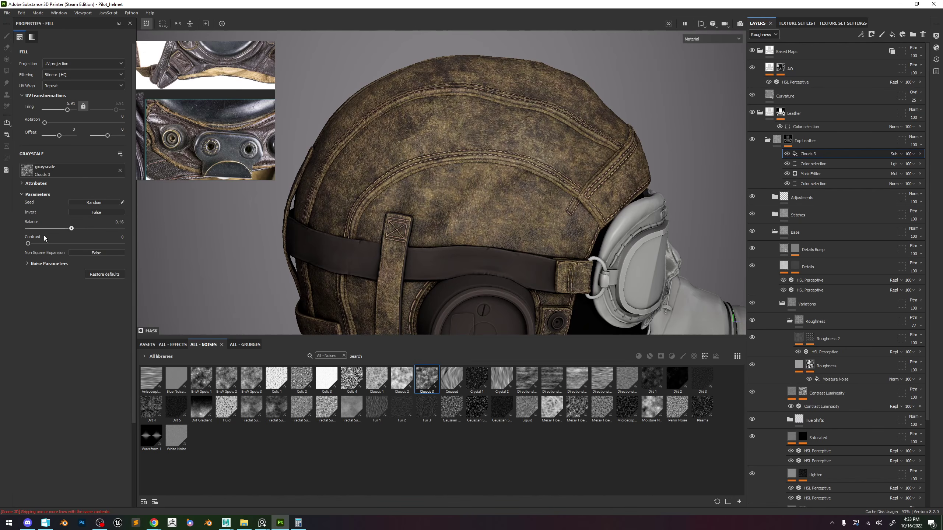
# Return the Clouds 3 fill to Multiply blending and raise its Balance to 1.
pyautogui.click(897, 153)
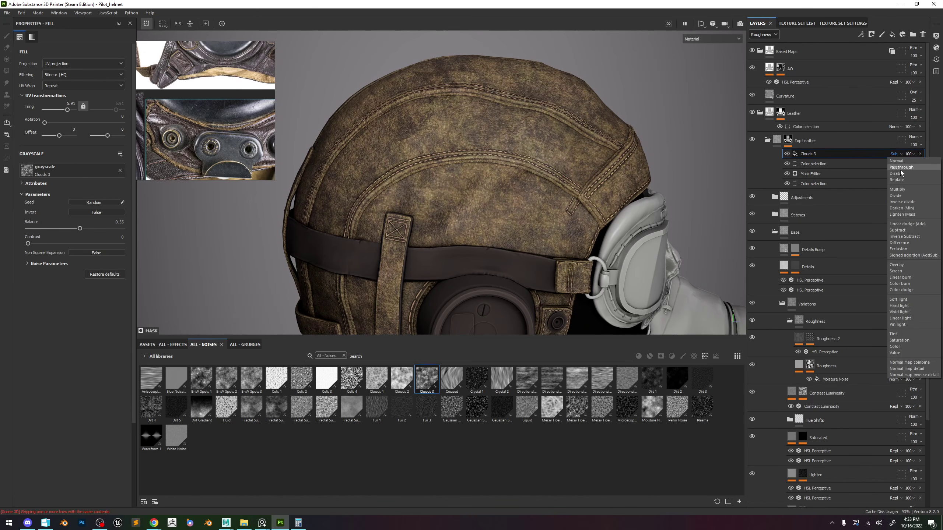
pyautogui.click(906, 189)
pyautogui.moveTo(80, 229); pyautogui.dragTo(153, 245)
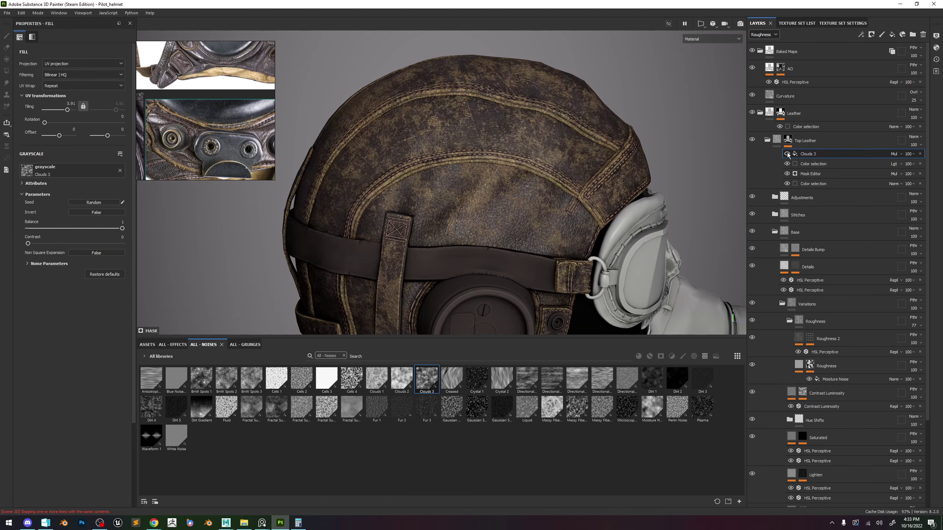
pyautogui.moveTo(120, 230); pyautogui.dragTo(147, 236)
# Switch the Clouds 3 fill's blend mode to Passthrough.
pyautogui.click(895, 154)
pyautogui.click(895, 166)
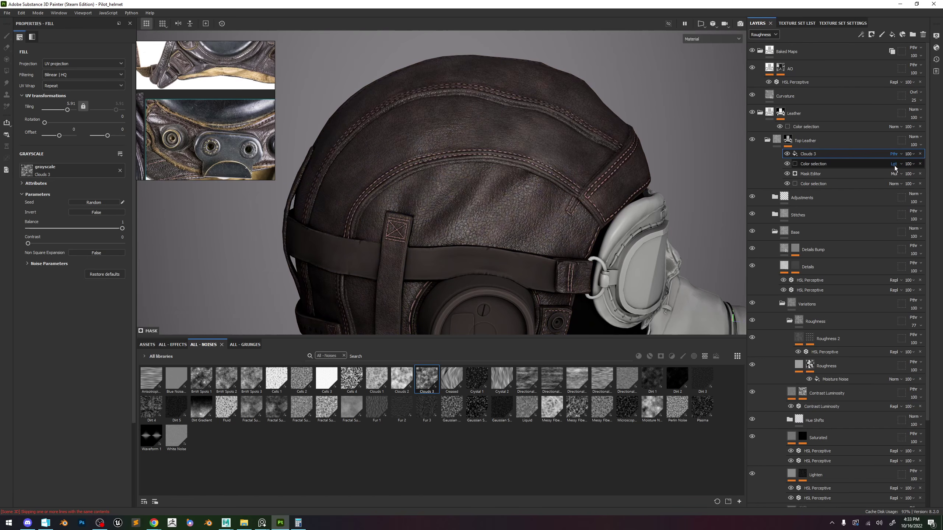
# Set the Clouds 3 fill in the Top Leather mask to Divide blending with a balance of 0.82.
pyautogui.hotkey('ctrl', 'z')
pyautogui.moveTo(114, 230); pyautogui.dragTo(96, 236)
pyautogui.click(894, 154)
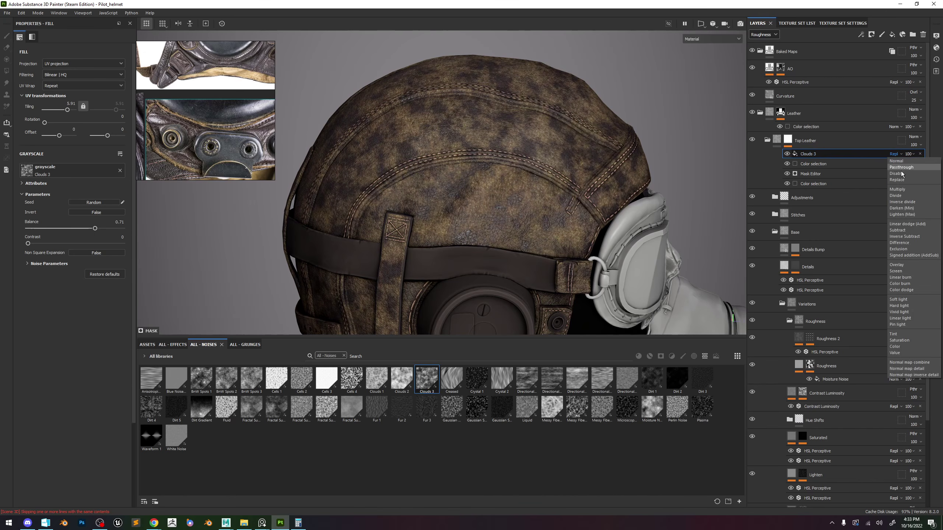
pyautogui.click(899, 190)
pyautogui.press('Down')
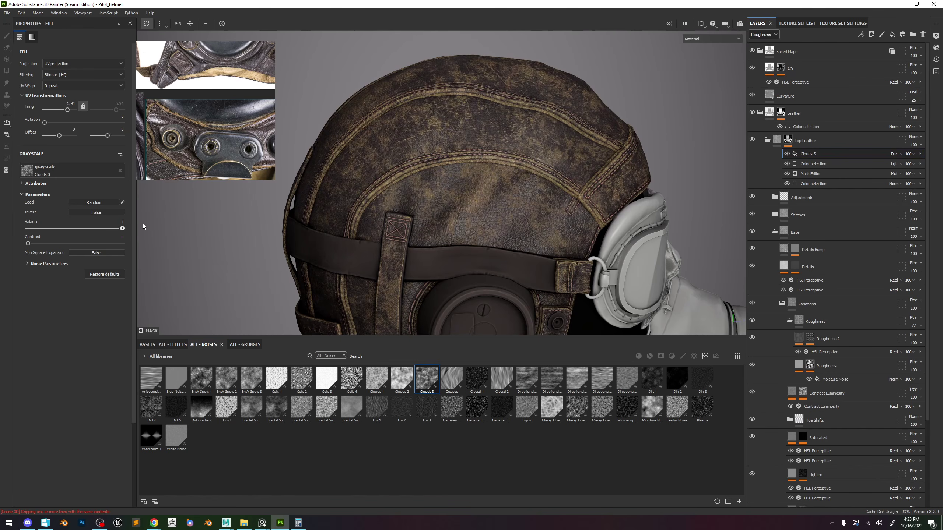
pyautogui.moveTo(95, 227); pyautogui.dragTo(104, 247)
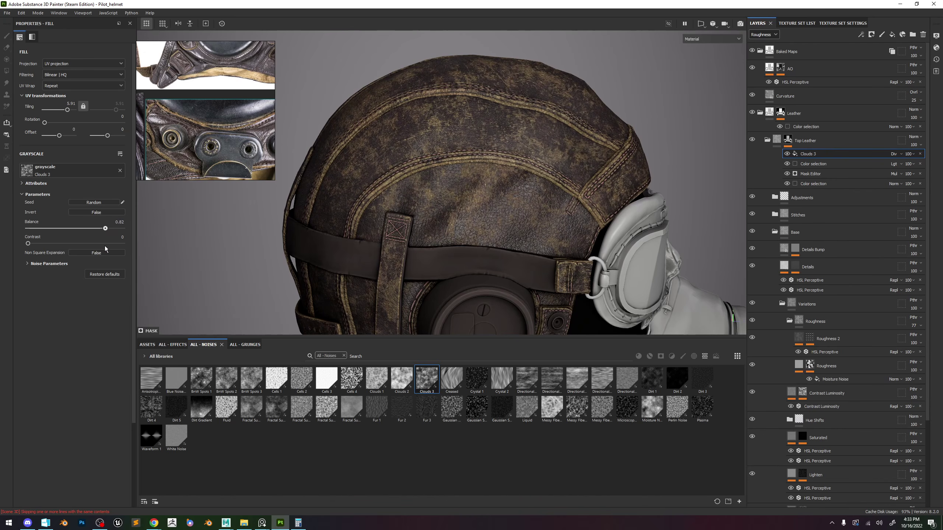
pyautogui.keyDown('alt'); pyautogui.moveTo(426, 193); pyautogui.dragTo(477, 176); pyautogui.keyUp('alt')
pyautogui.scroll(3, 477, 176)
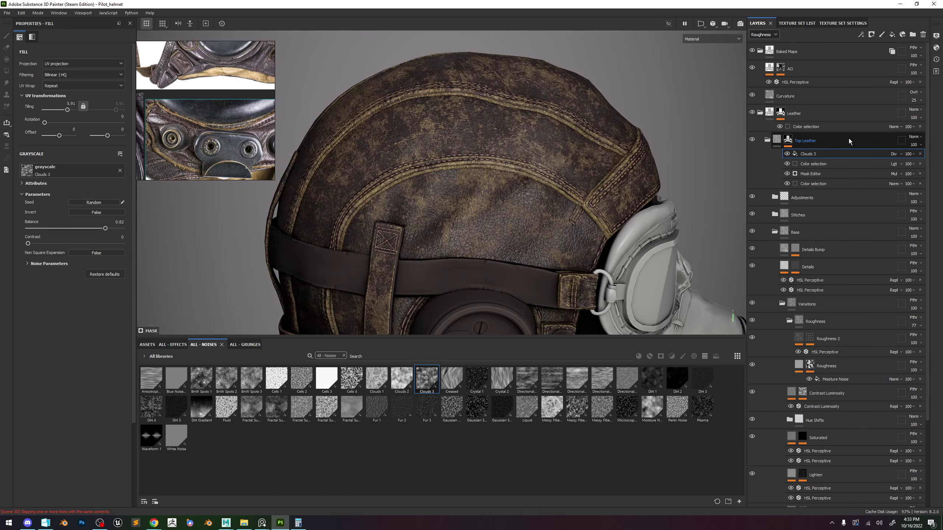
# Add a fill above Clouds 3 in the Top Leather mask, with Multiply blending and a grayscale value of 0.8185.
pyautogui.click(865, 36)
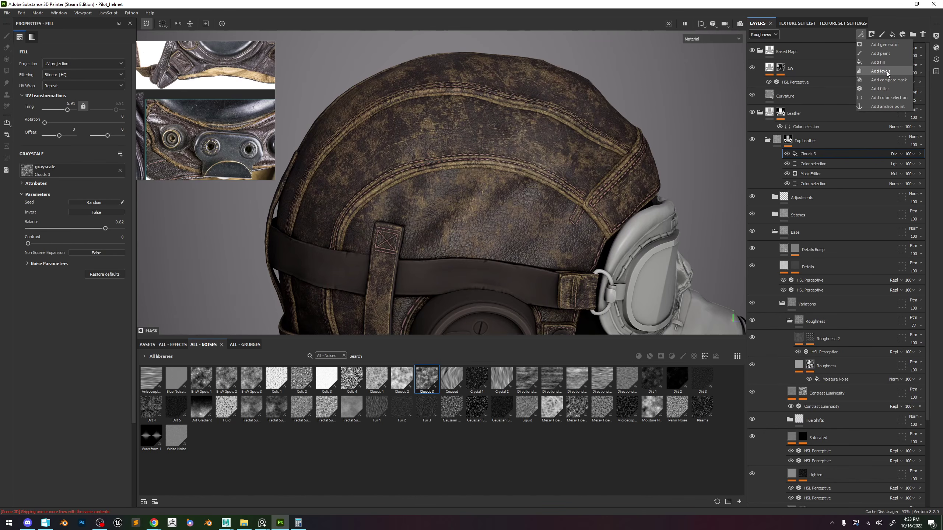
pyautogui.click(884, 62)
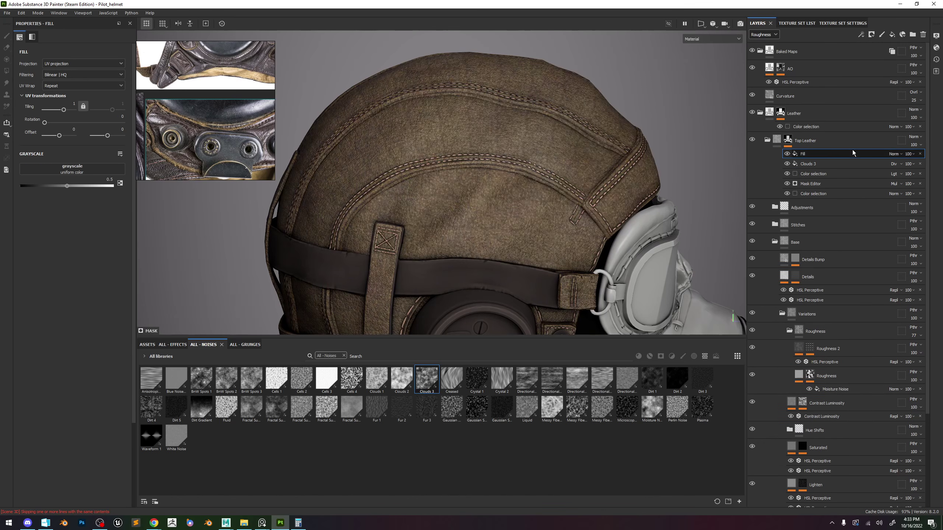
pyautogui.click(893, 154)
pyautogui.click(902, 193)
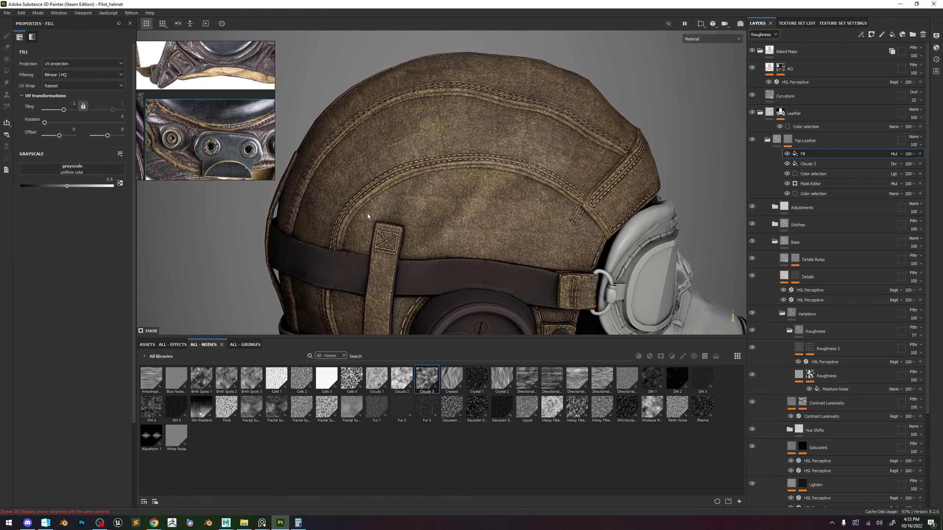
pyautogui.moveTo(71, 184); pyautogui.dragTo(136, 190)
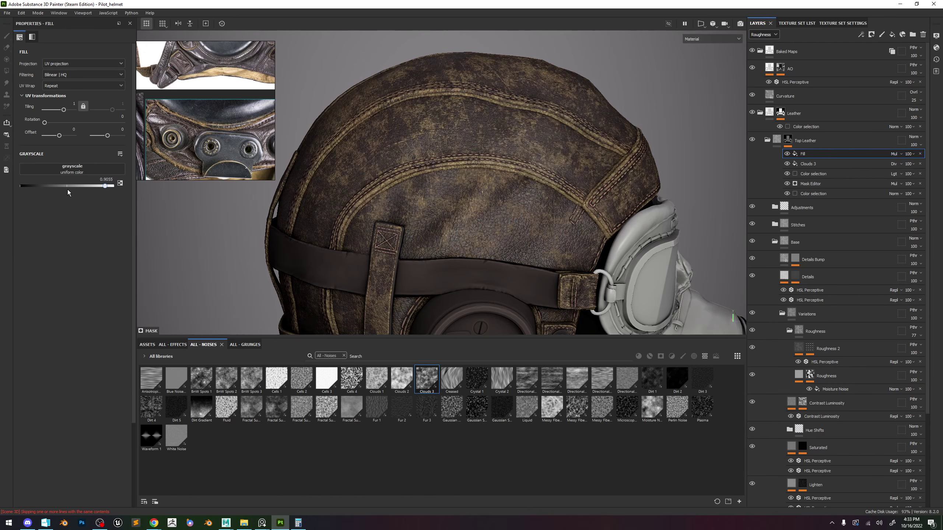
pyautogui.moveTo(67, 192); pyautogui.dragTo(96, 187)
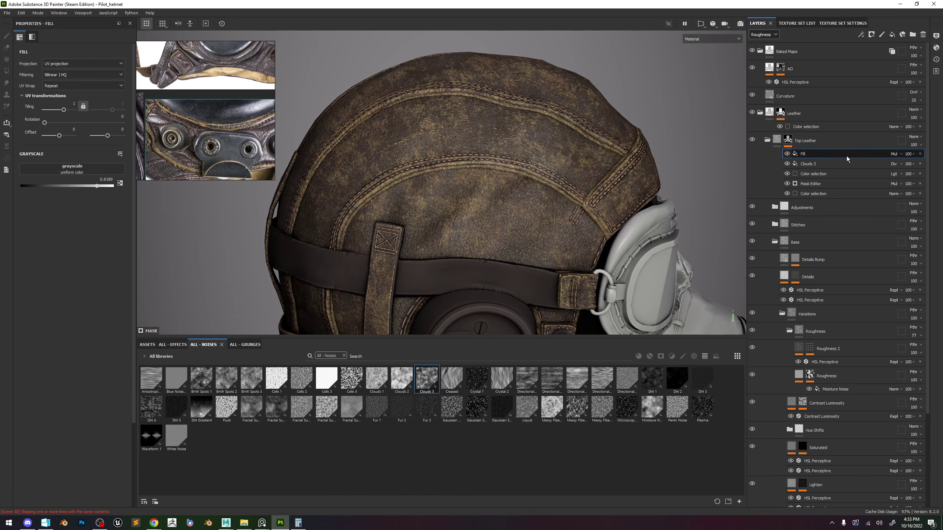
# Switch the new mask fill to Divide blending and lower its grayscale value to 0.6417, checking the mask view.
pyautogui.click(897, 156)
pyautogui.click(902, 198)
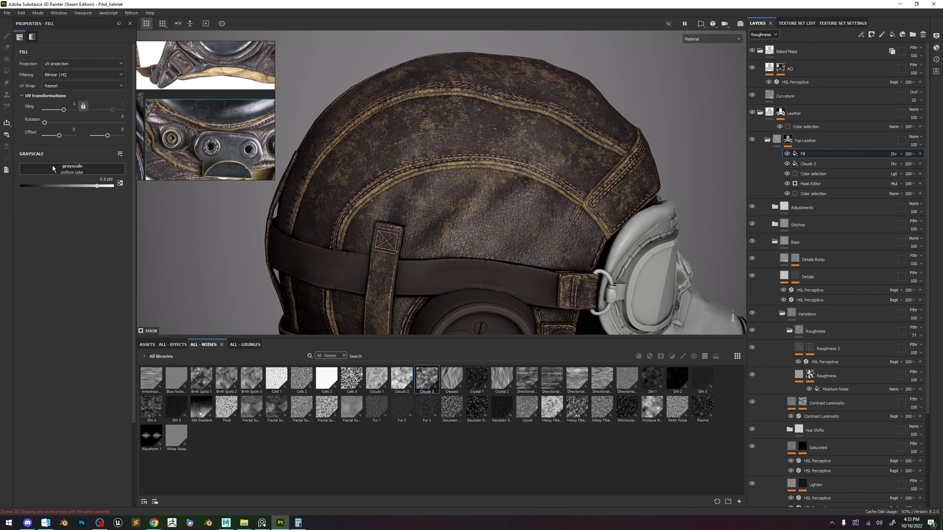
pyautogui.moveTo(92, 186); pyautogui.dragTo(22, 192)
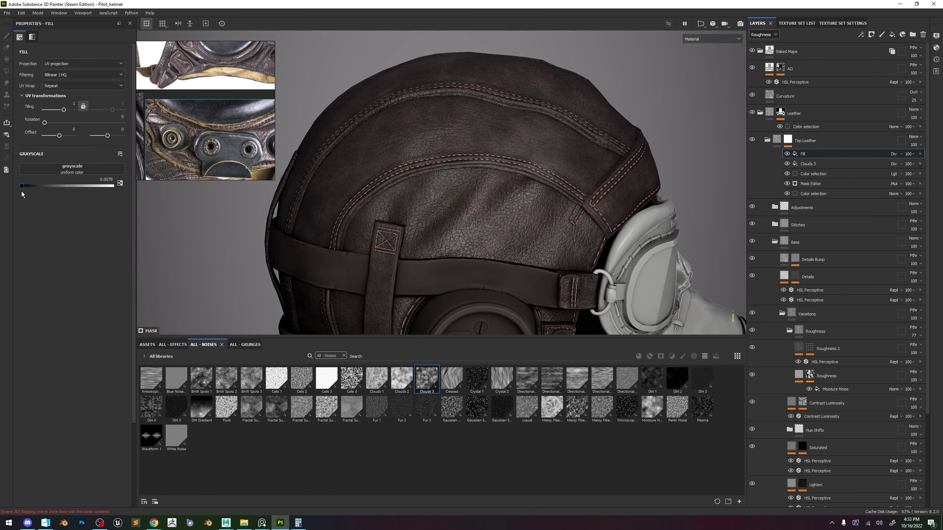
pyautogui.moveTo(90, 193); pyautogui.dragTo(69, 203)
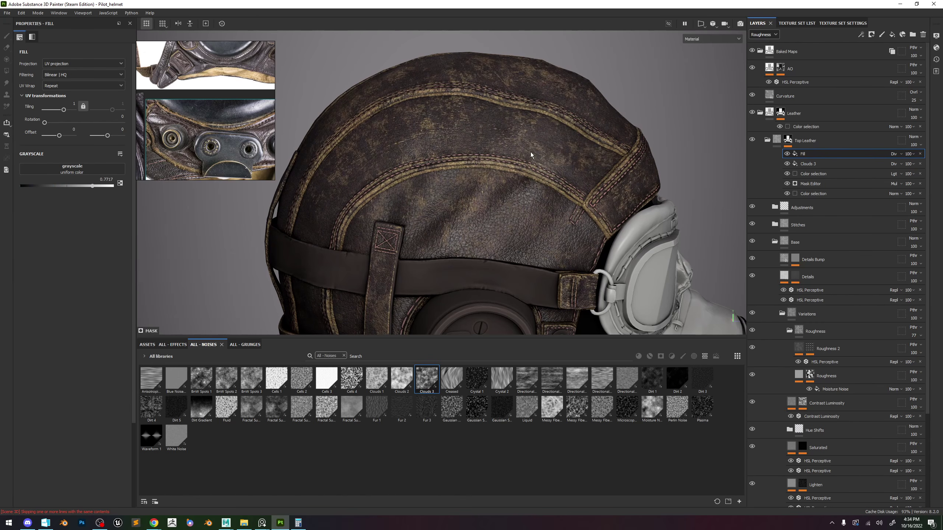
pyautogui.scroll(-3, 535, 152)
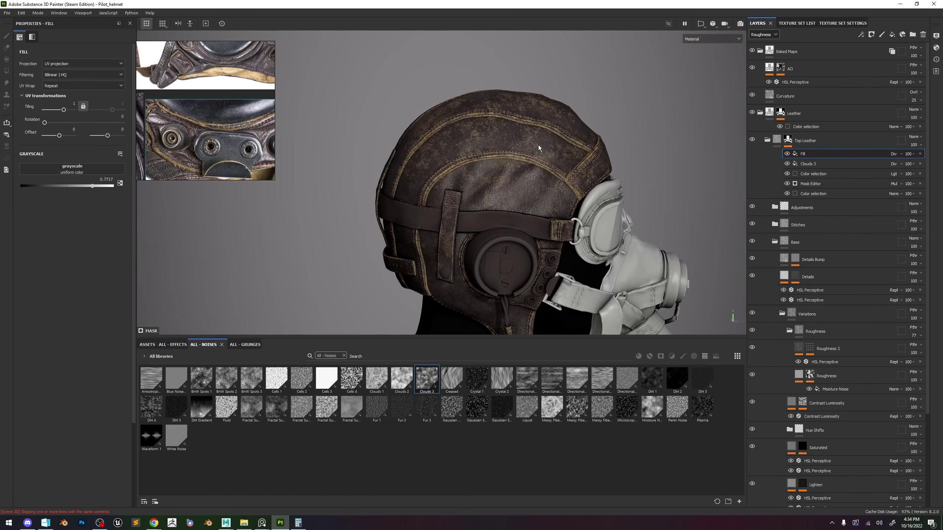
pyautogui.keyDown('alt'); pyautogui.click(788, 140); pyautogui.keyUp('alt')
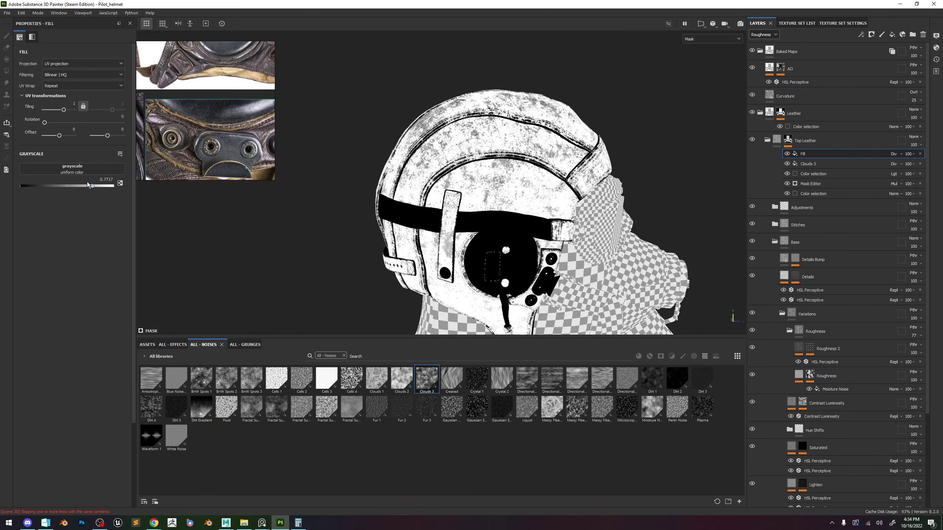
pyautogui.moveTo(88, 185)
pyautogui.mouseDown()
pyautogui.moveTo(20, 187)
pyautogui.moveTo(30, 201)
pyautogui.moveTo(81, 201)
pyautogui.mouseUp()
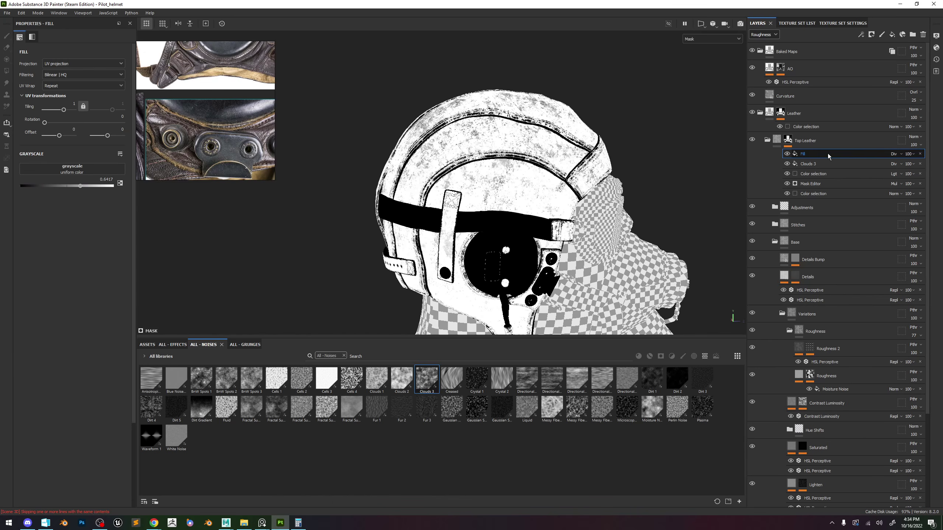
# Try Linear dodge (Add) blending on the mask fill with a grayscale value of 1 and inspect the leather material.
pyautogui.click(894, 154)
pyautogui.click(905, 224)
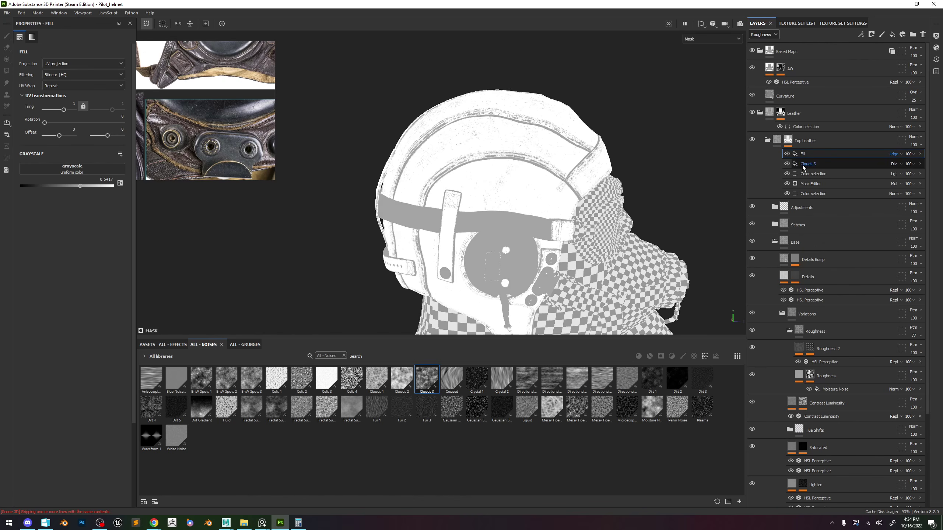
pyautogui.moveTo(55, 186)
pyautogui.mouseDown()
pyautogui.moveTo(41, 186)
pyautogui.moveTo(112, 186)
pyautogui.moveTo(80, 187)
pyautogui.moveTo(121, 191)
pyautogui.moveTo(78, 193)
pyautogui.moveTo(113, 196)
pyautogui.mouseUp()
pyautogui.press('m')
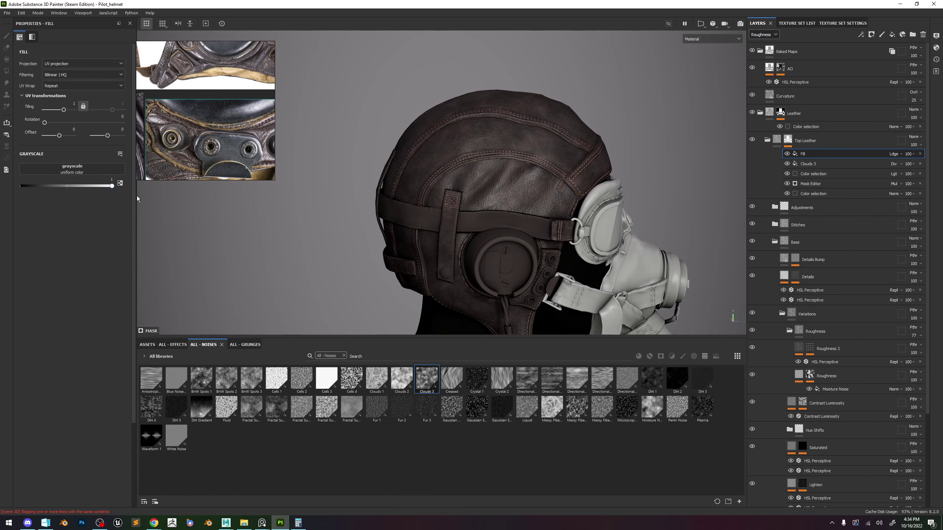
pyautogui.scroll(5, 496, 160)
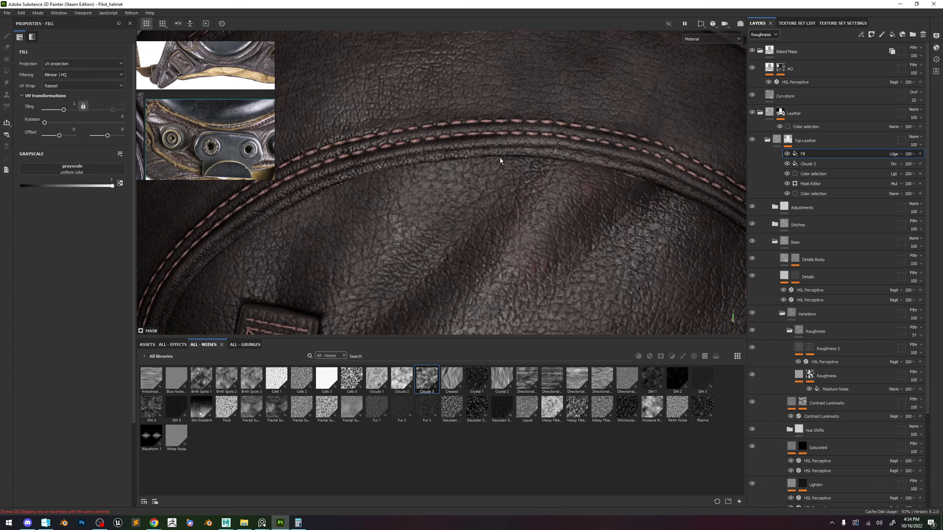
# Remove the fill, Clouds 3, the Lighten color selection and the Mask Editor from the Top Leather mask, leaving only the base color selection.
pyautogui.keyDown('alt'); pyautogui.click(787, 141); pyautogui.keyUp('alt')
pyautogui.click(920, 153)
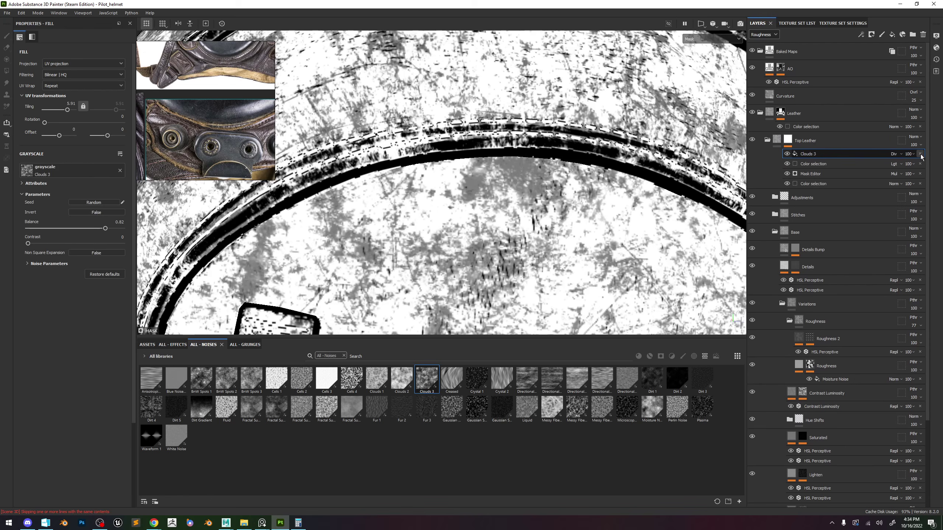
pyautogui.click(920, 154)
pyautogui.click(920, 154)
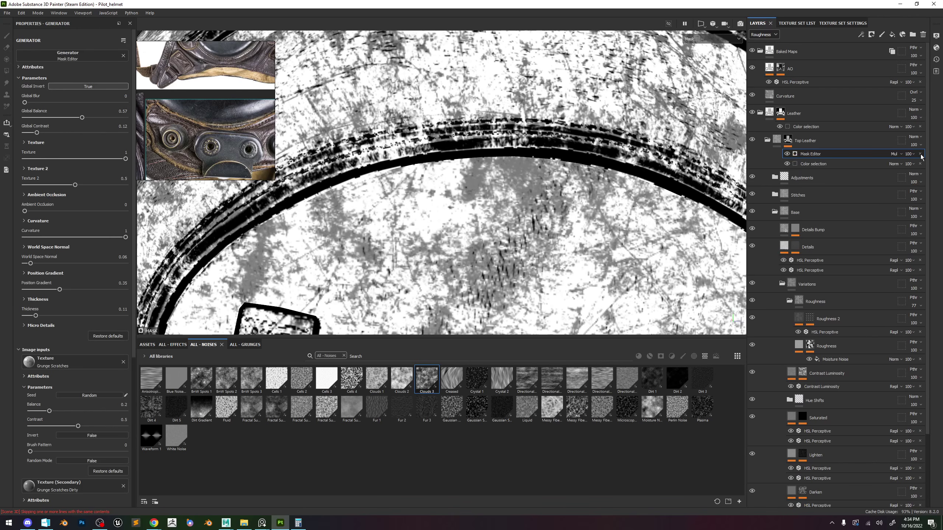
pyautogui.click(920, 153)
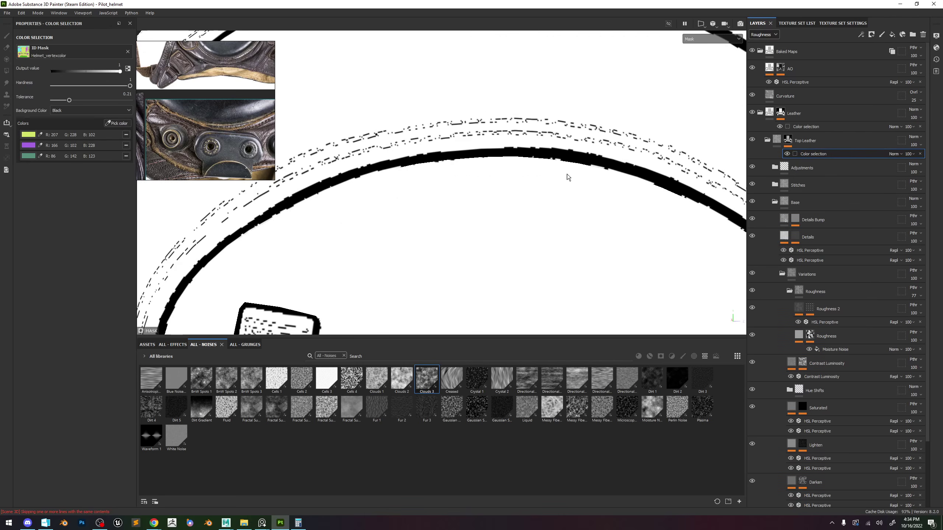
# Group the Top Leather folder into a new parent folder named Top Leather.
pyautogui.click(829, 142)
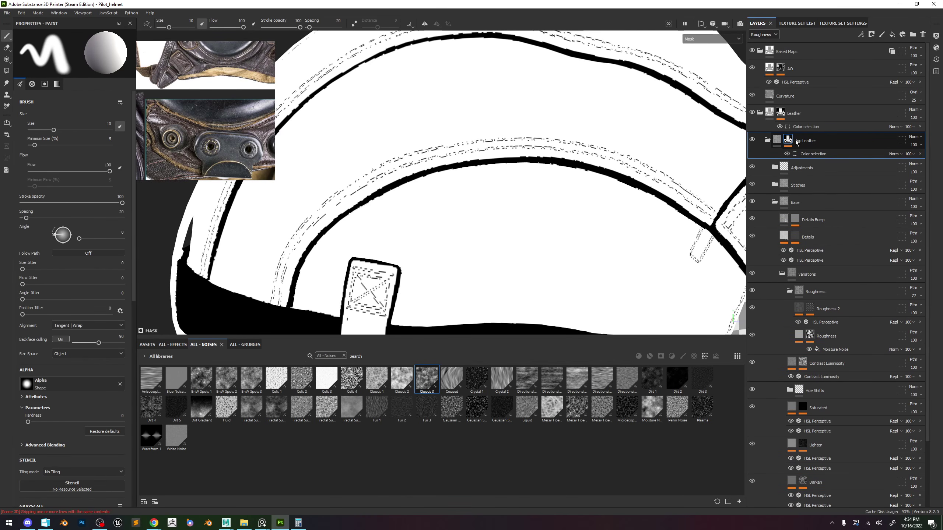
pyautogui.hotkey('ctrl', 'g')
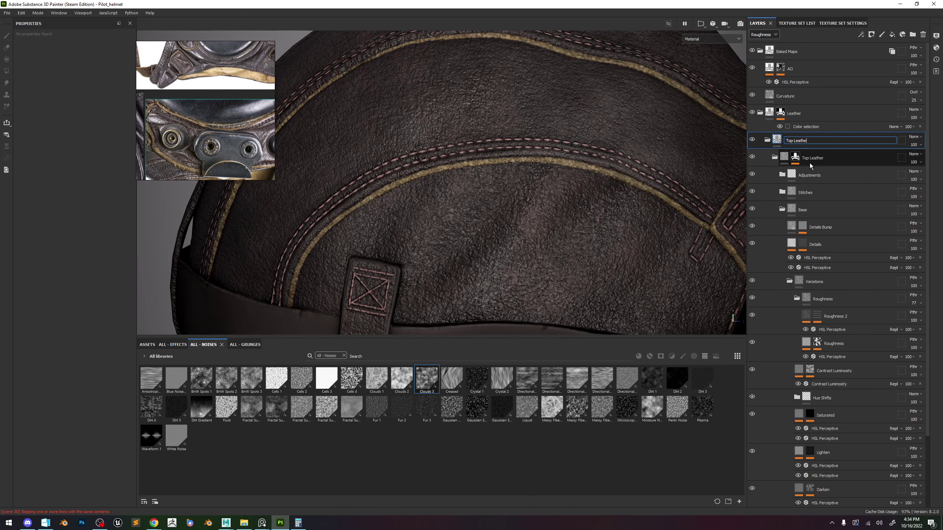
pyautogui.press('Return')
# Rename the inner Top Leather folder as Top Leather (Base Mask).
pyautogui.doubleClick(819, 159)
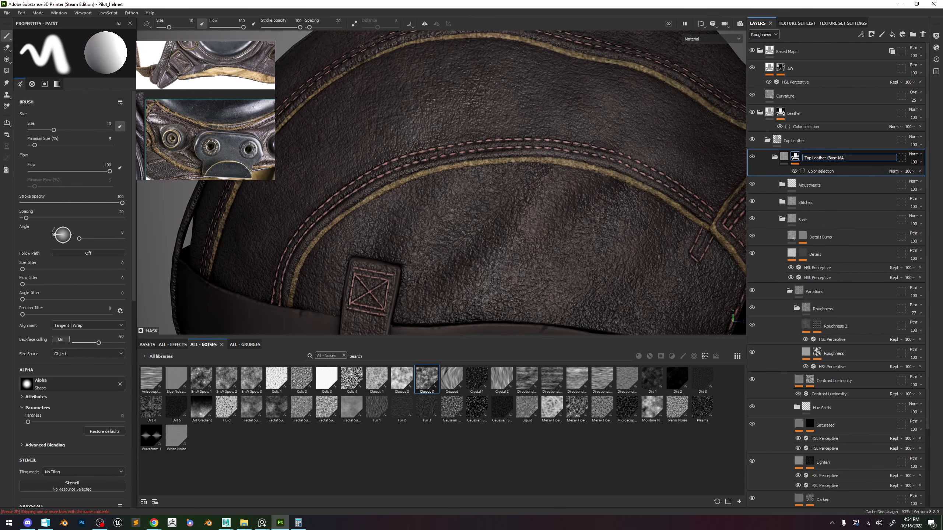
pyautogui.write(')')
pyautogui.press('Return')
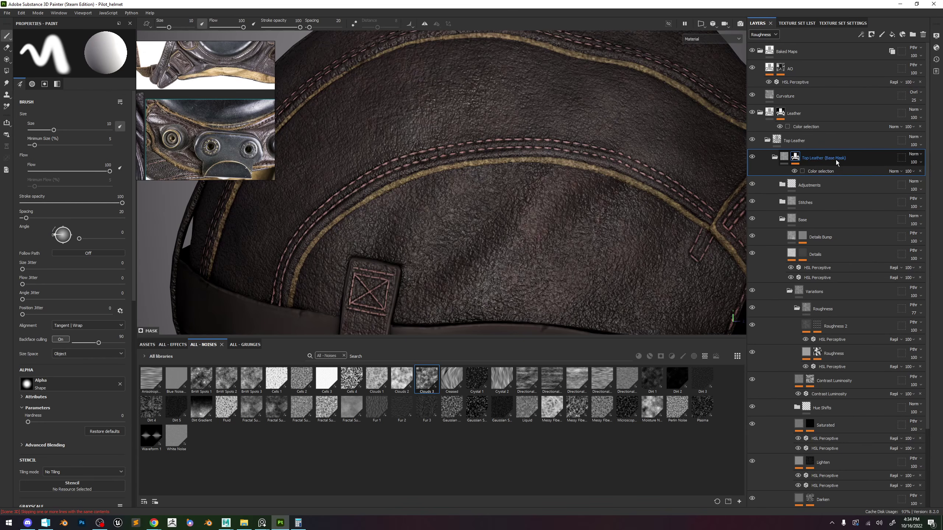
# Clear the smart-mask search filter and apply the Stains Scratched smart mask to the outer Top Leather folder.
pyautogui.click(799, 140)
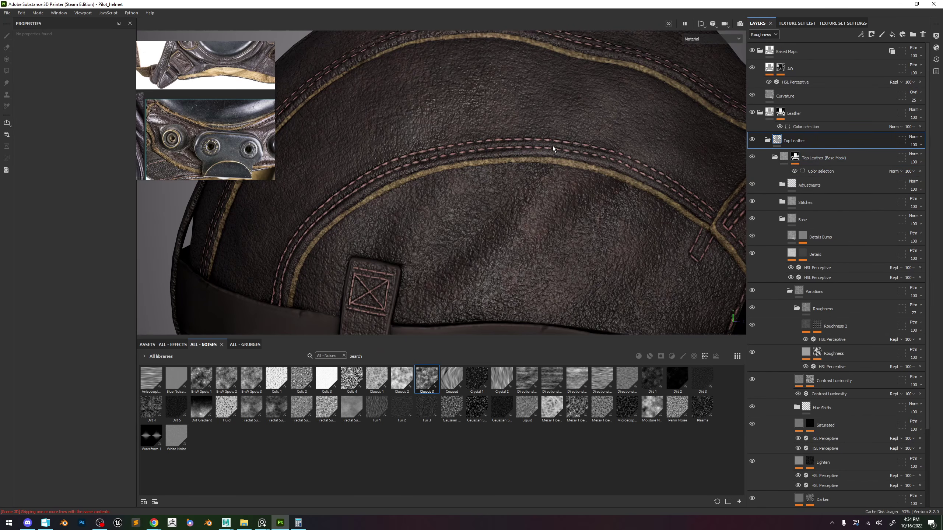
pyautogui.click(147, 345)
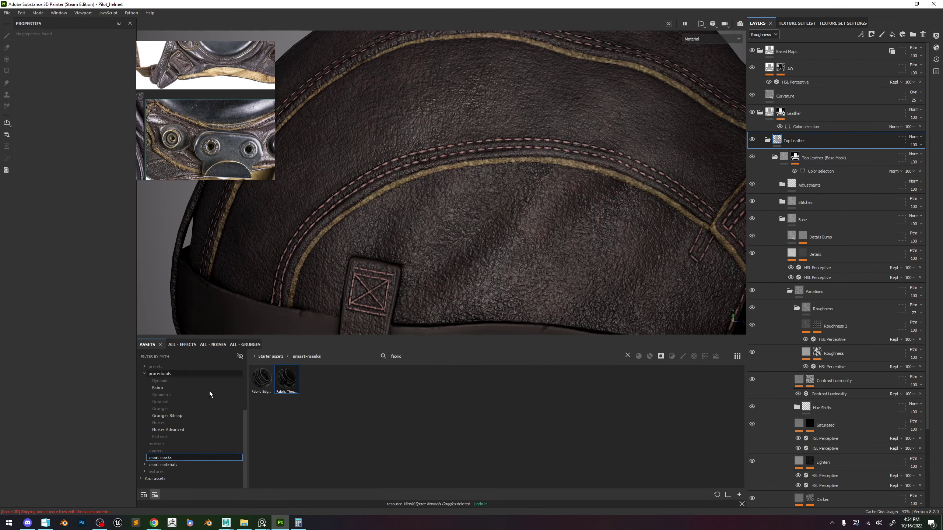
pyautogui.click(182, 465)
pyautogui.click(179, 458)
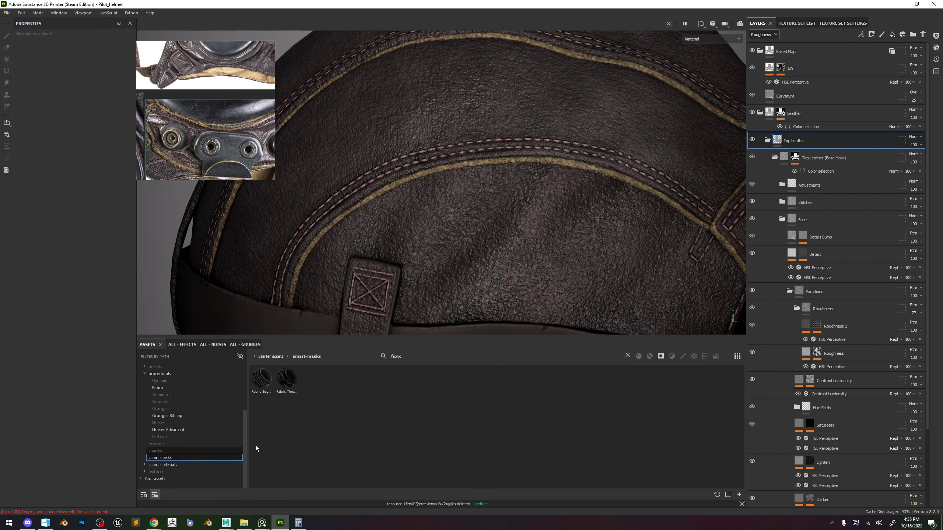
pyautogui.click(627, 356)
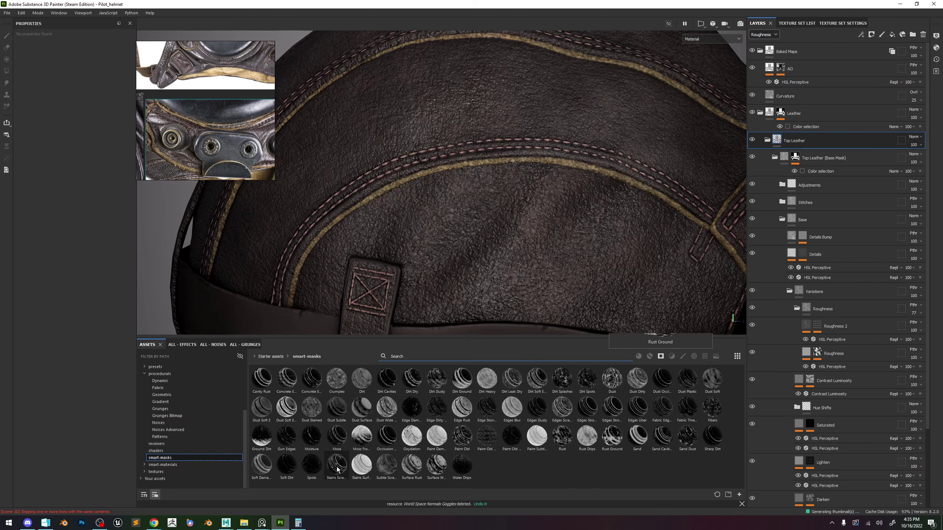
pyautogui.moveTo(337, 470)
pyautogui.moveTo(337, 470)
pyautogui.mouseDown()
pyautogui.moveTo(544, 337)
pyautogui.moveTo(751, 151)
pyautogui.moveTo(778, 143)
pyautogui.mouseUp()
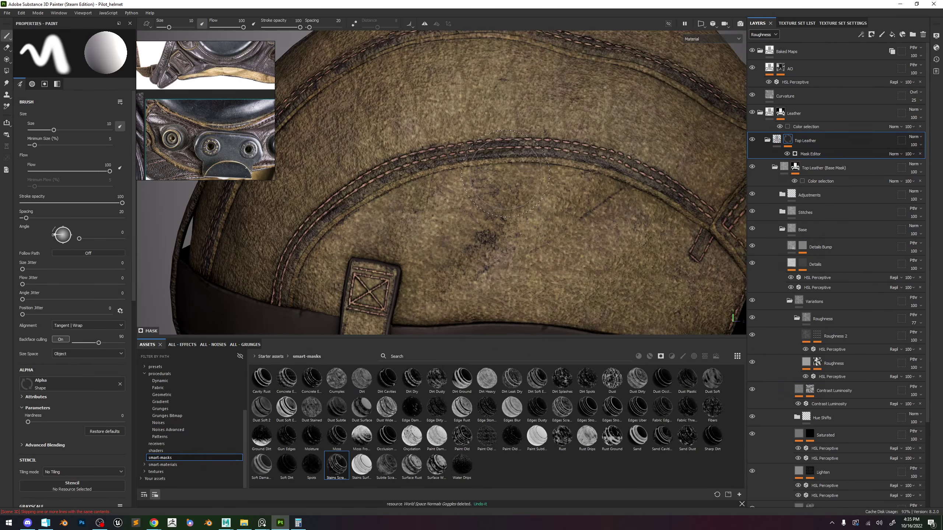
# Set Global Invert to True in the outer Top Leather folder's Mask Editor and inspect the helmet.
pyautogui.scroll(2, 522, 173)
pyautogui.scroll(-4, 527, 170)
pyautogui.click(811, 154)
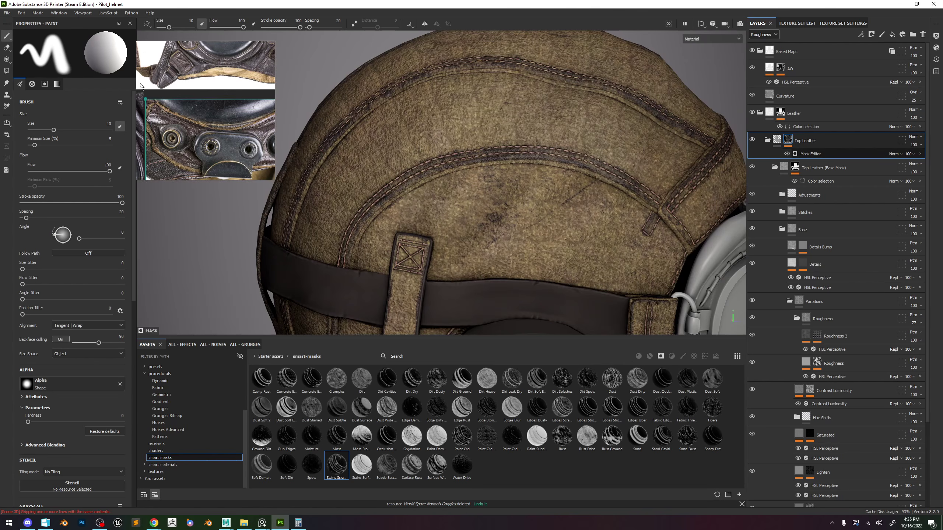
pyautogui.click(88, 87)
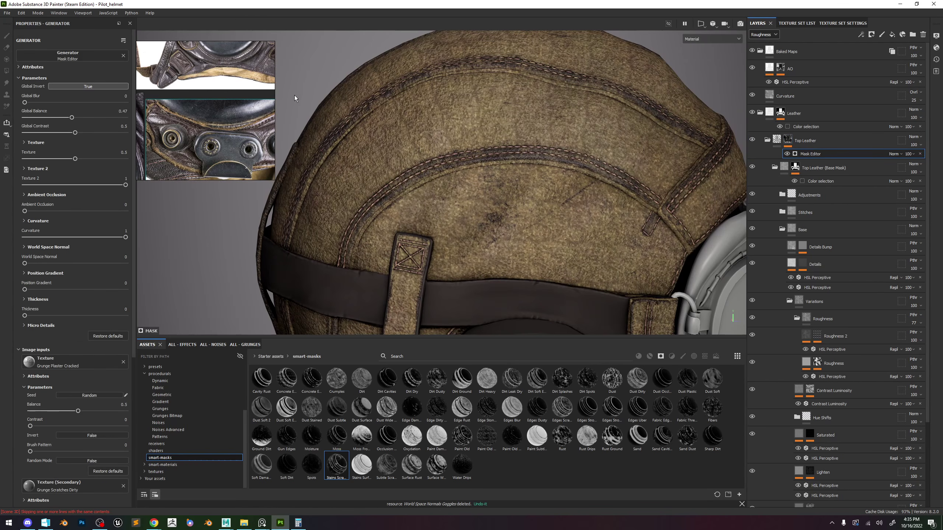
pyautogui.scroll(-5, 547, 167)
pyautogui.scroll(5, 547, 168)
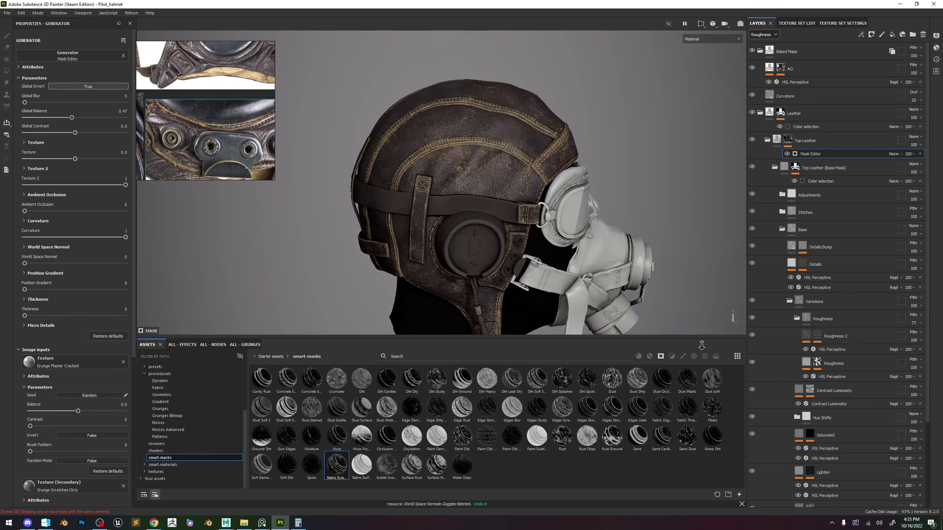
pyautogui.keyDown('alt'); pyautogui.moveTo(562, 174); pyautogui.dragTo(527, 171); pyautogui.keyUp('alt')
# Display the outer Top Leather mask and set the Mask Editor's Global Balance to 0.28.
pyautogui.keyDown('alt'); pyautogui.click(788, 139); pyautogui.keyUp('alt')
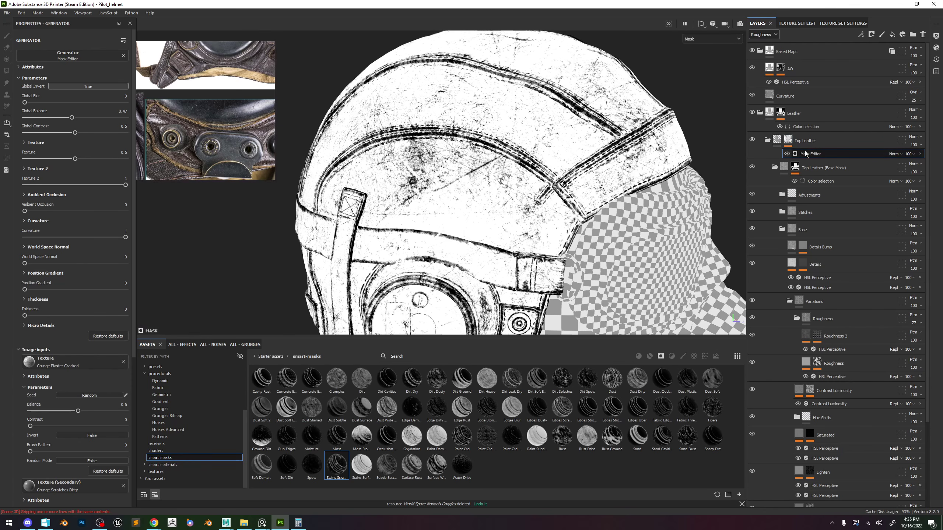
pyautogui.moveTo(27, 118); pyautogui.dragTo(53, 119)
pyautogui.keyDown('alt'); pyautogui.moveTo(661, 174); pyautogui.dragTo(746, 149); pyautogui.keyUp('alt')
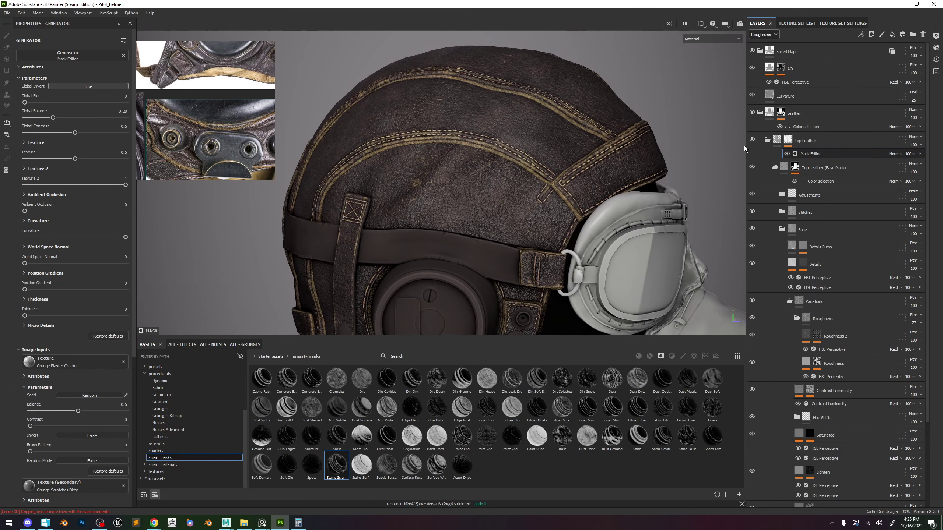
# Toggle the outer Top Leather folder's visibility and disable its mask to examine the unmasked leather up close.
pyautogui.click(752, 140)
pyautogui.click(752, 140)
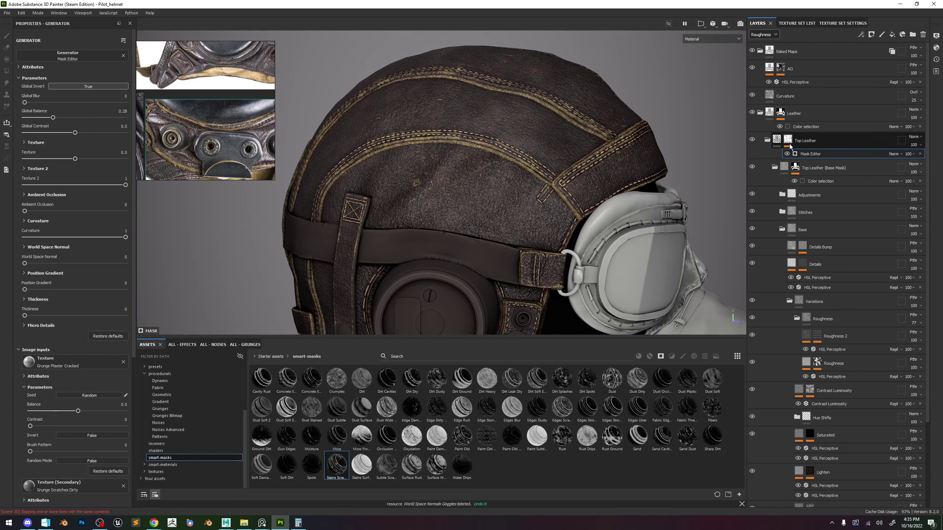
pyautogui.keyDown('shift'); pyautogui.click(788, 139); pyautogui.keyUp('shift')
pyautogui.scroll(5, 614, 180)
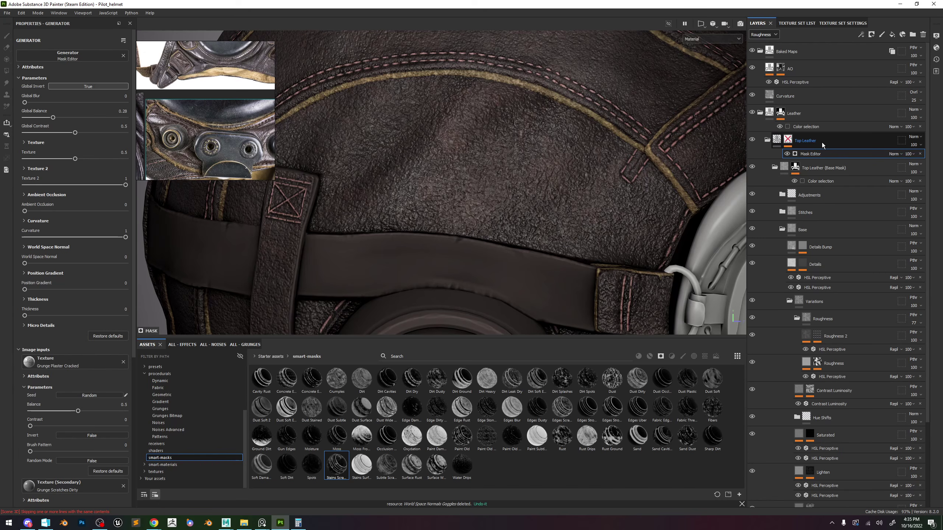
# Set the outer Top Leather folder's Height-channel blend mode to Replace and re-enable its mask.
pyautogui.press('1')
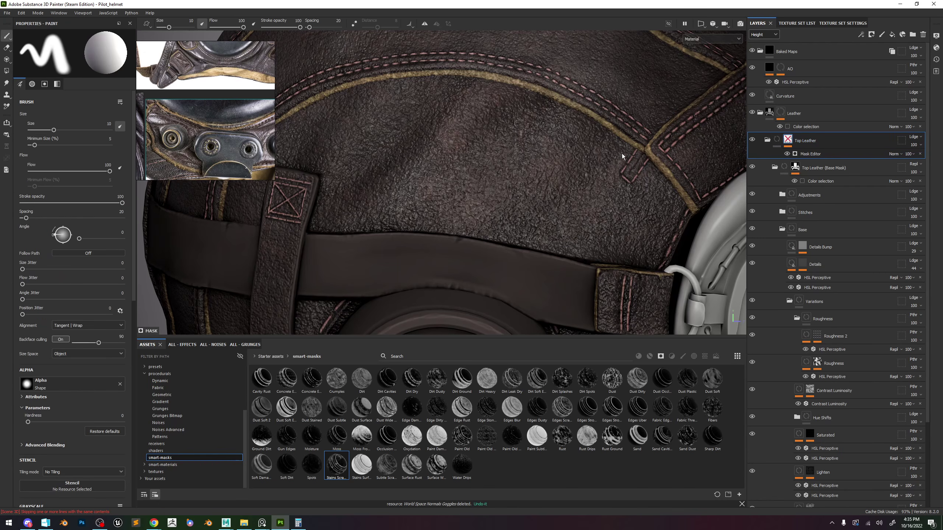
pyautogui.scroll(-5, 531, 165)
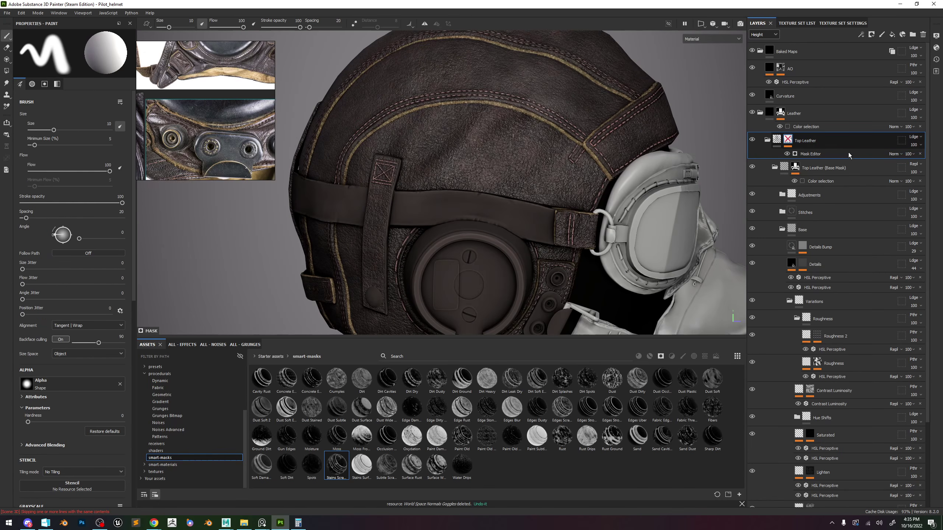
pyautogui.click(908, 164)
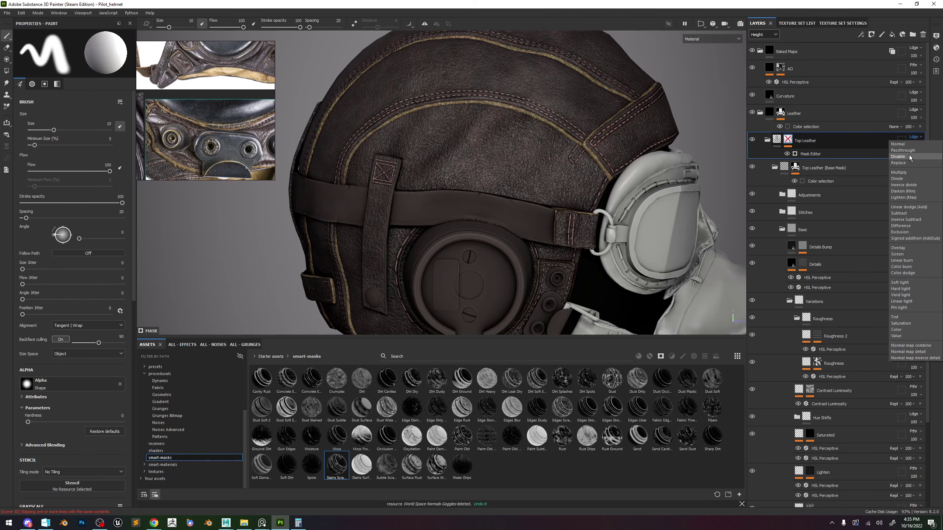
pyautogui.click(898, 163)
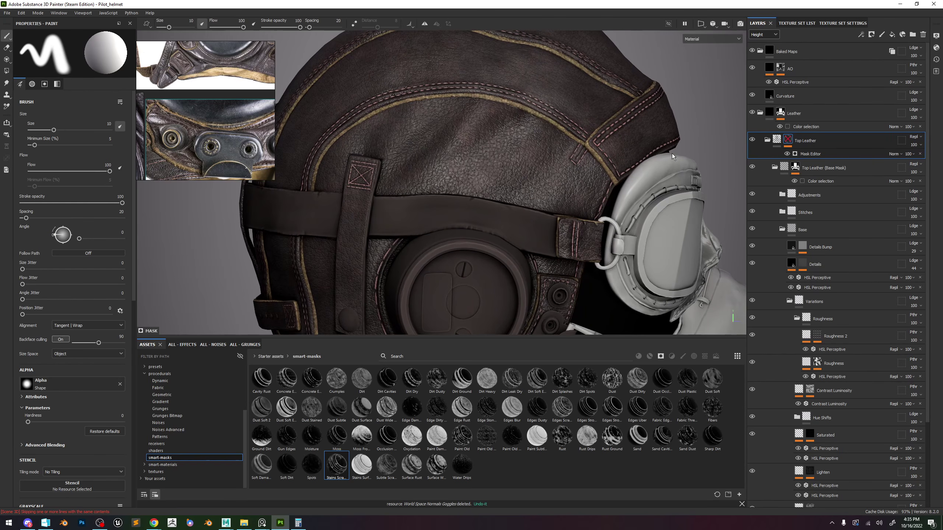
pyautogui.scroll(3, 661, 137)
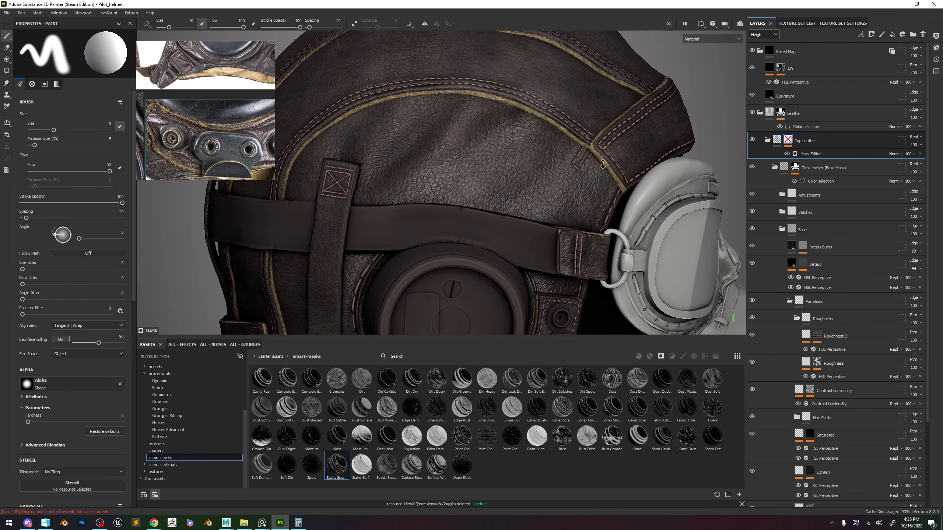
pyautogui.keyDown('shift'); pyautogui.click(788, 140); pyautogui.keyUp('shift')
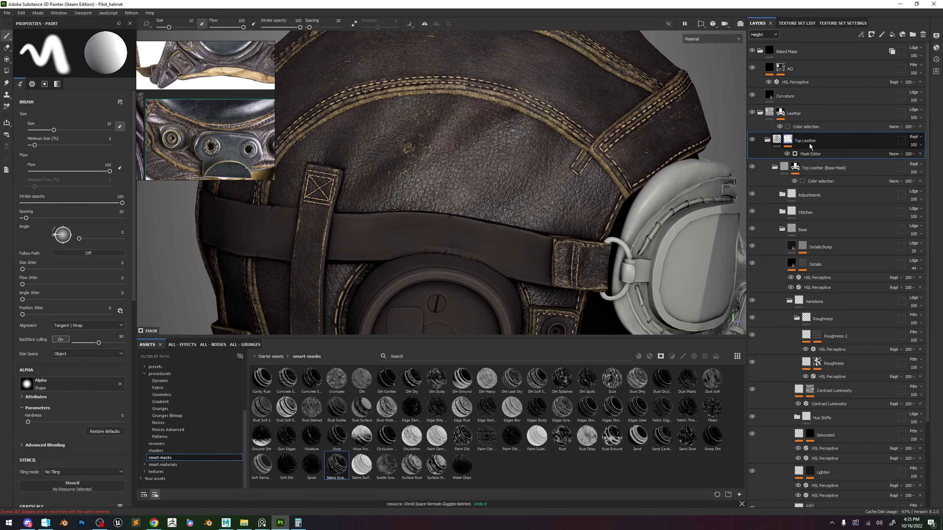
# Set Global Balance to 0.51 in the outer Top Leather folder's Mask Editor and inspect the helmet.
pyautogui.scroll(-5, 548, 173)
pyautogui.keyDown('shift'); pyautogui.moveTo(511, 93); pyautogui.dragTo(543, 109, button='right'); pyautogui.keyUp('shift')
pyautogui.scroll(2, 549, 148)
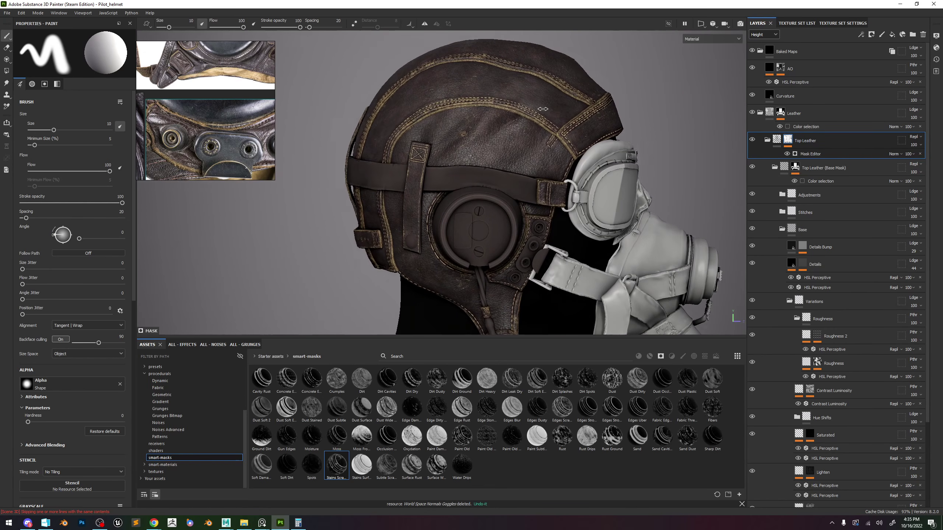
pyautogui.click(817, 153)
pyautogui.moveTo(53, 118); pyautogui.dragTo(76, 127)
pyautogui.keyDown('alt'); pyautogui.moveTo(549, 164); pyautogui.dragTo(626, 145, button='right'); pyautogui.keyUp('alt')
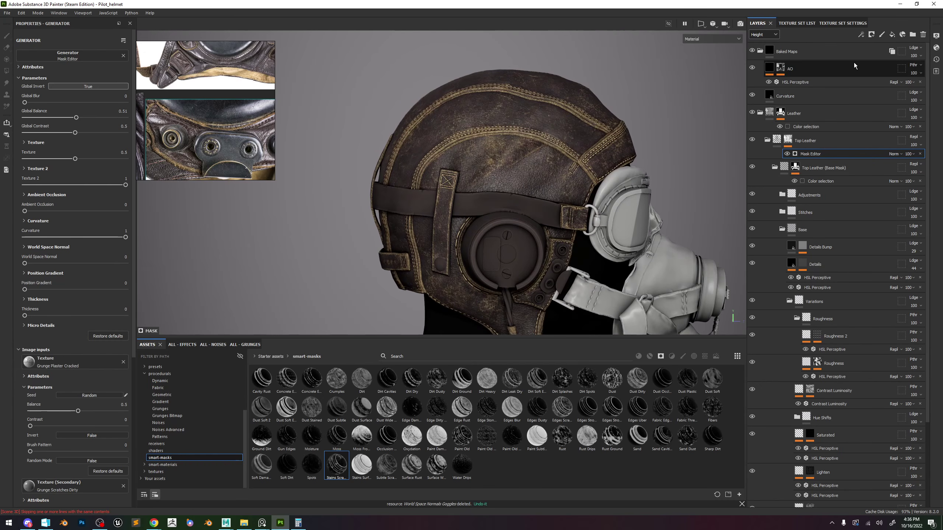
# Add a fill effect above the Mask Editor with Multiply blending and a grayscale value of 1, and display the mask.
pyautogui.click(860, 35)
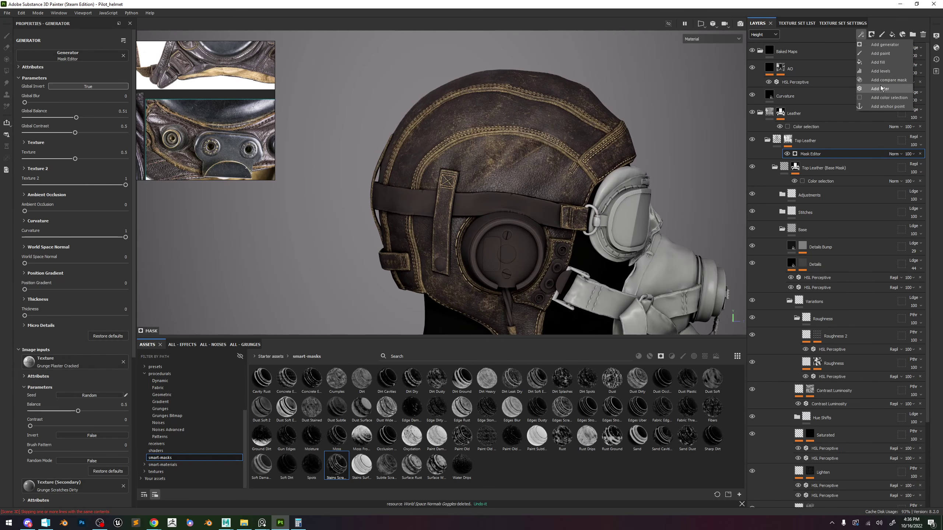
pyautogui.click(883, 61)
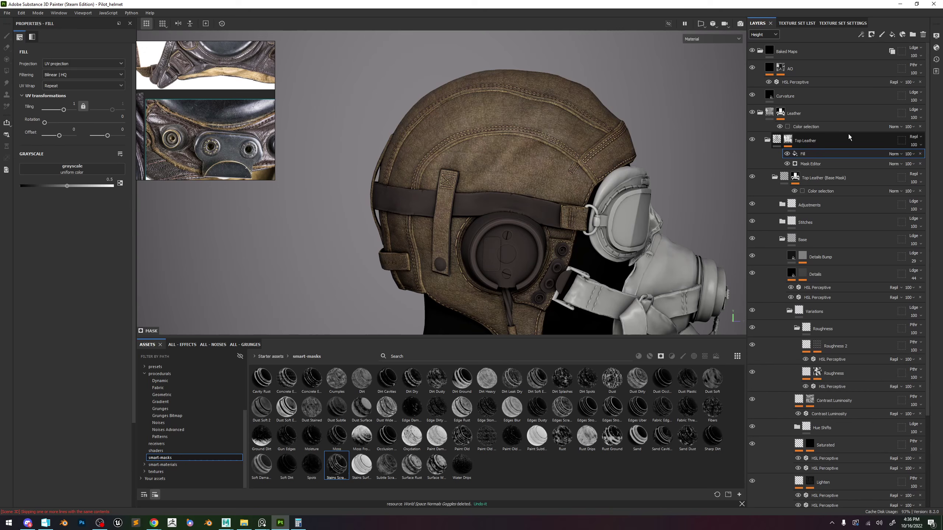
pyautogui.click(894, 154)
pyautogui.click(898, 189)
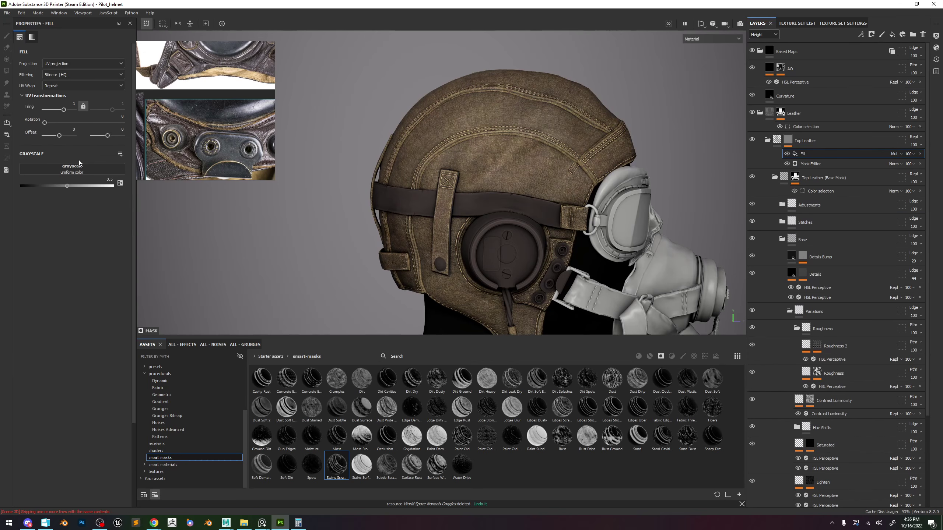
pyautogui.moveTo(87, 186); pyautogui.dragTo(202, 202)
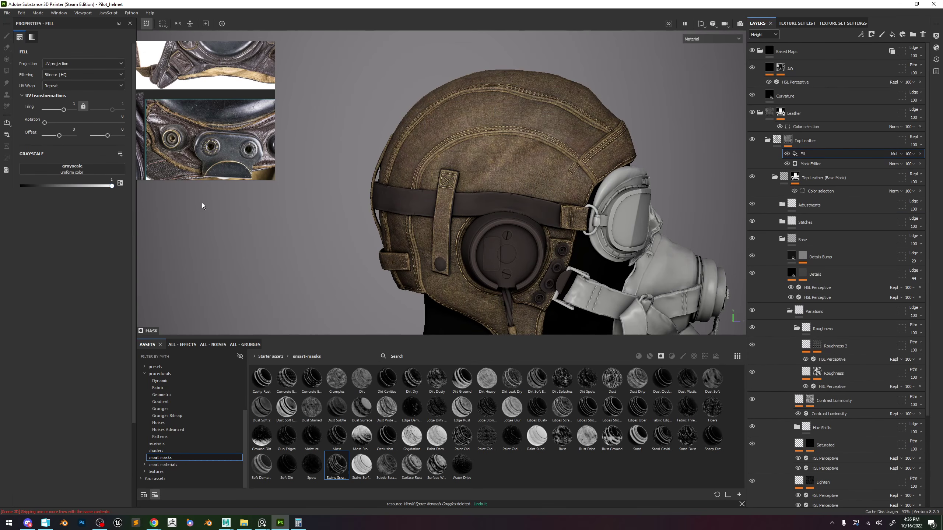
pyautogui.keyDown('alt'); pyautogui.click(789, 141); pyautogui.keyUp('alt')
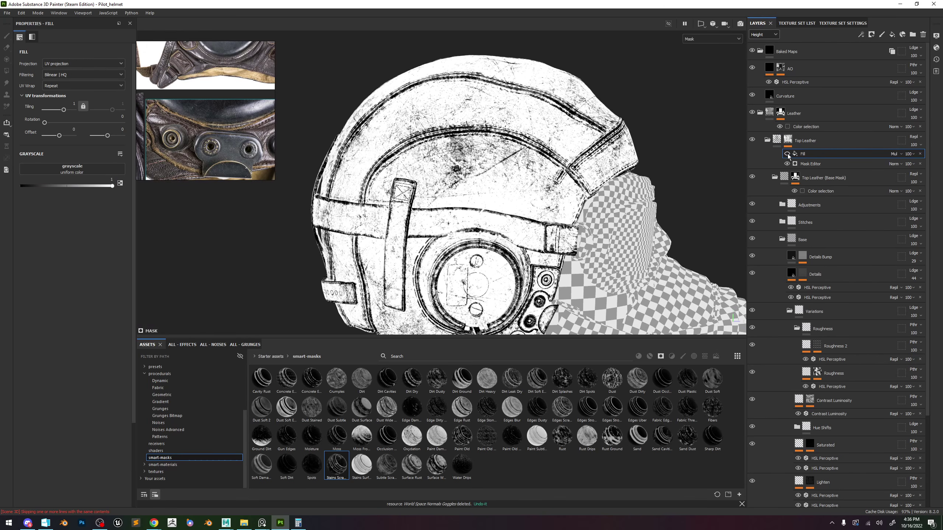
pyautogui.scroll(2, 483, 169)
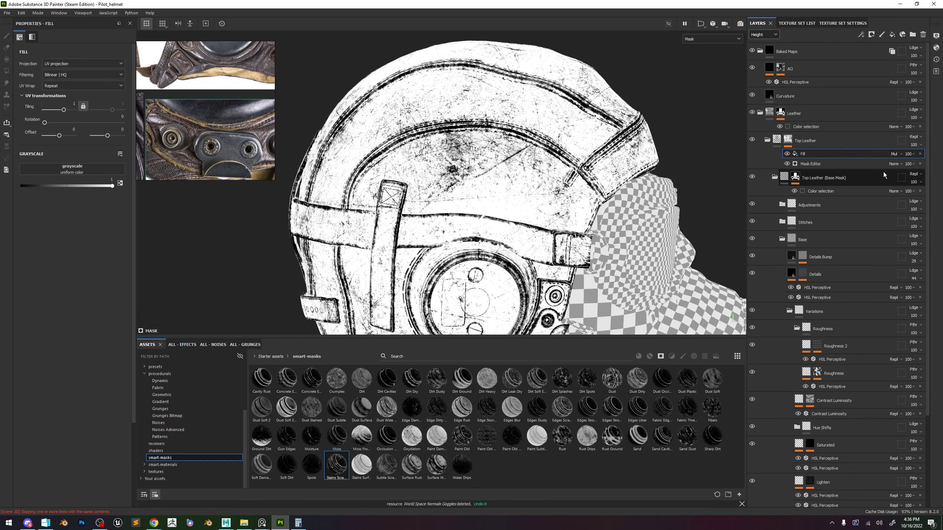
# Try the mask fill with Inverse divide blending at grayscale 0.5472 and Darken (Min) at grayscale 1.
pyautogui.click(894, 153)
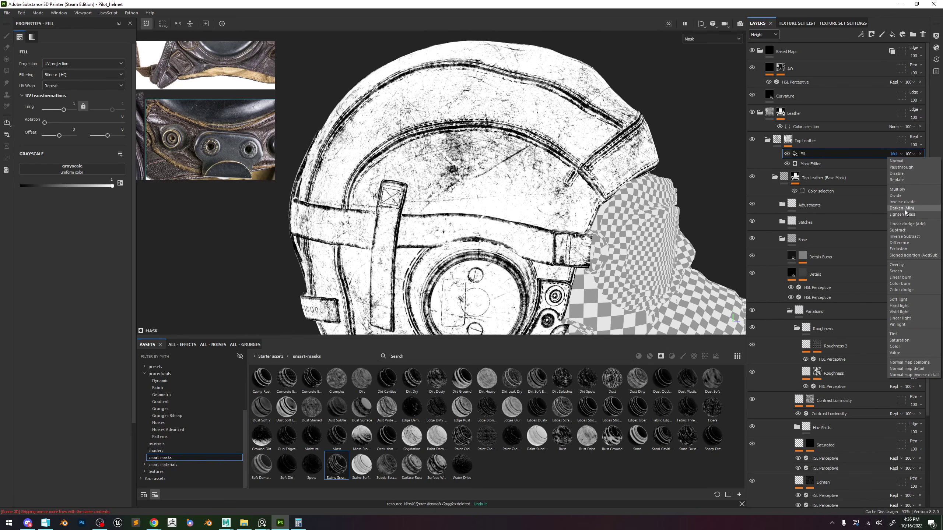
pyautogui.click(905, 208)
pyautogui.click(895, 156)
pyautogui.click(906, 190)
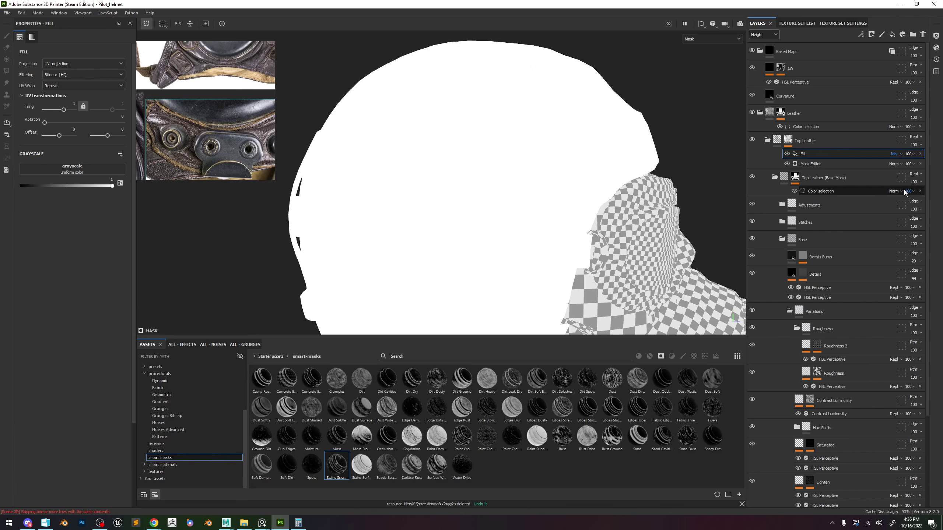
pyautogui.moveTo(105, 182); pyautogui.dragTo(70, 185)
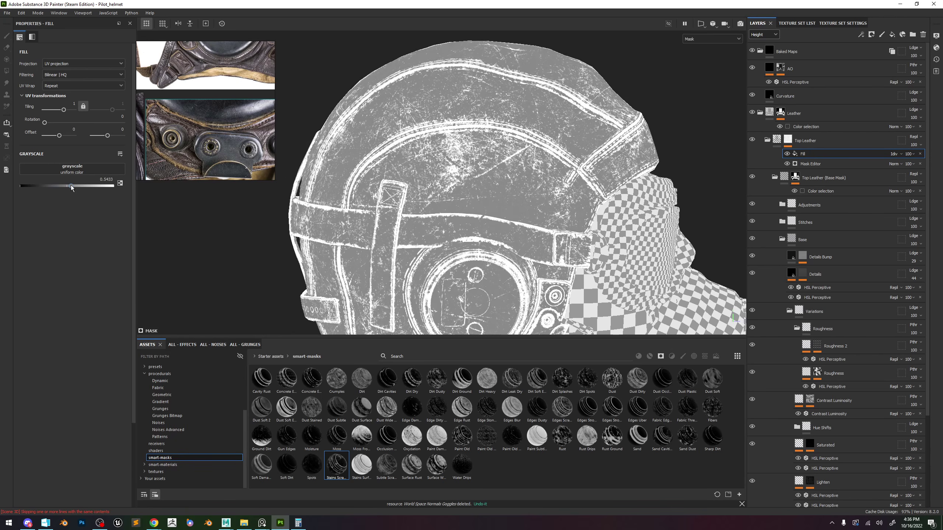
pyautogui.click(895, 154)
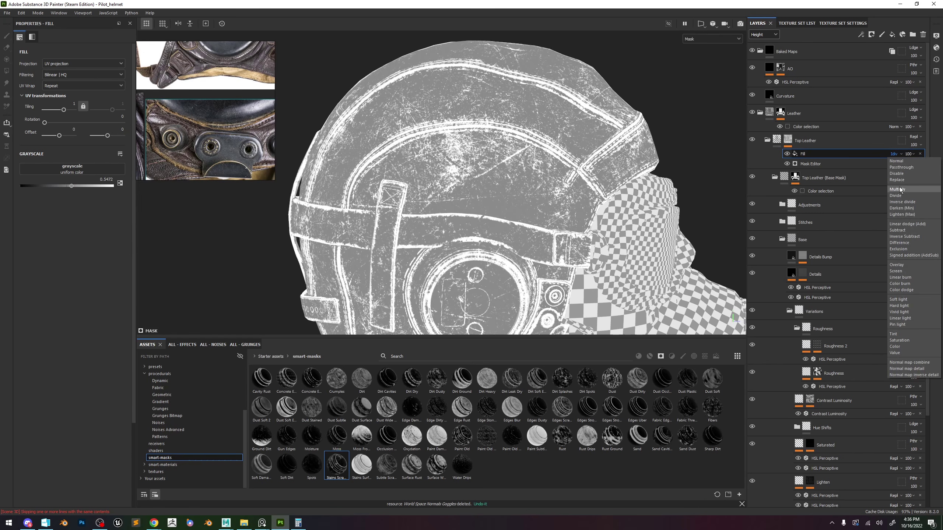
pyautogui.click(902, 208)
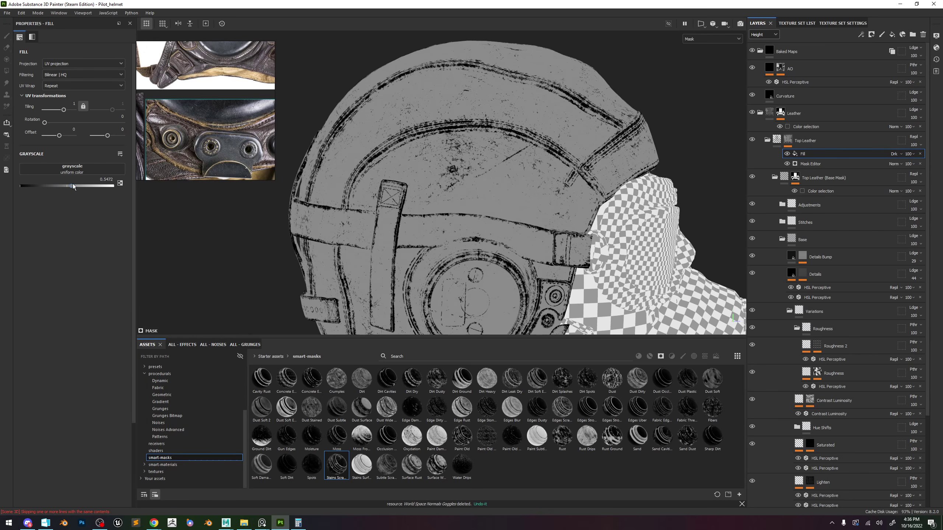
pyautogui.moveTo(72, 184); pyautogui.dragTo(127, 186)
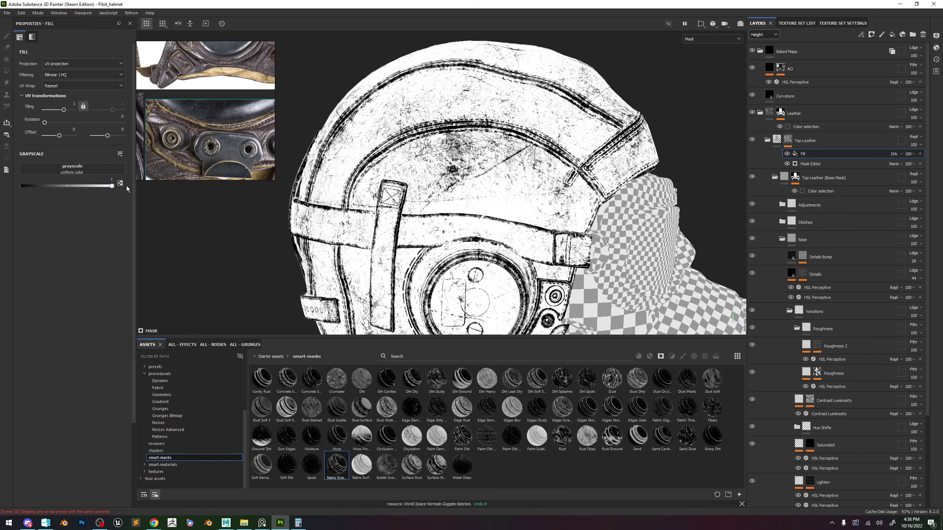
# Set the mask fill's blending to Lighten (Max) and its grayscale value to 0.7992, checking the helmet in material view.
pyautogui.click(894, 154)
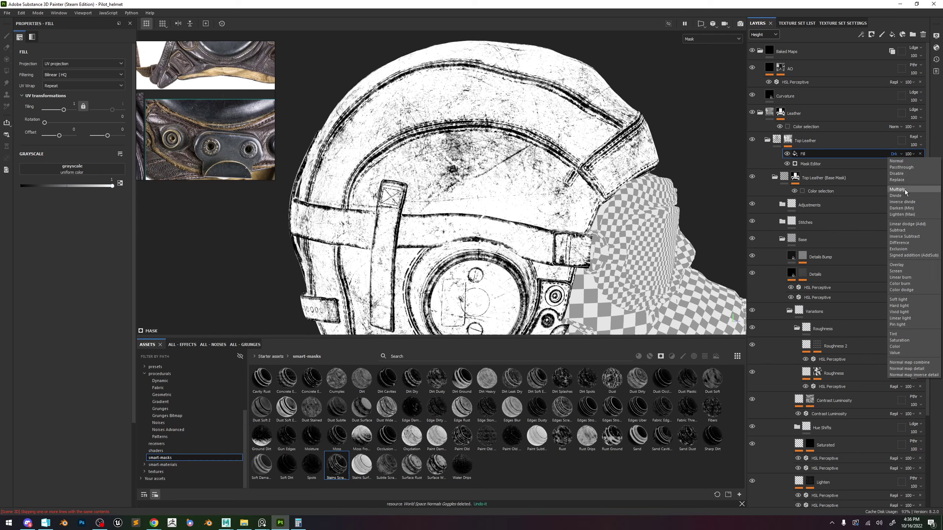
pyautogui.click(910, 215)
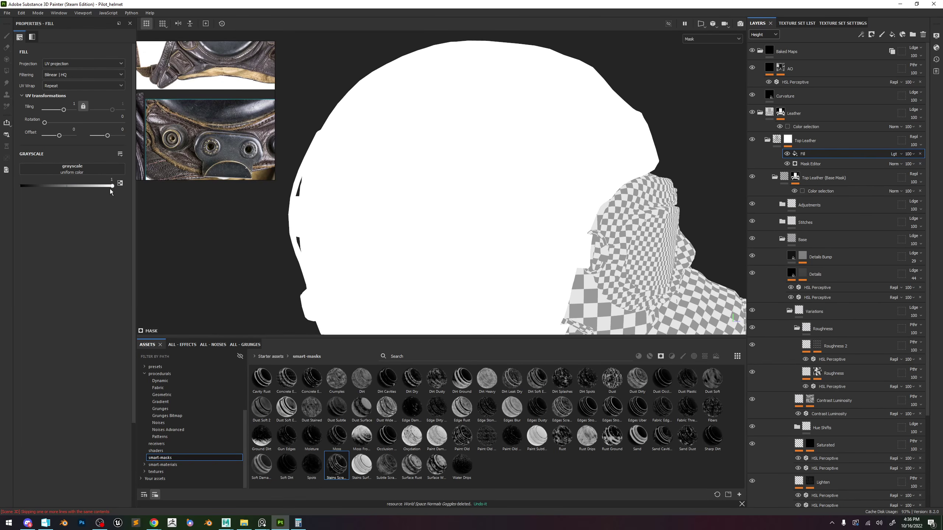
pyautogui.moveTo(109, 188); pyautogui.dragTo(91, 190)
pyautogui.press('m')
pyautogui.keyDown('alt'); pyautogui.moveTo(524, 178); pyautogui.dragTo(490, 123); pyautogui.keyUp('alt')
pyautogui.moveTo(107, 184); pyautogui.dragTo(135, 189)
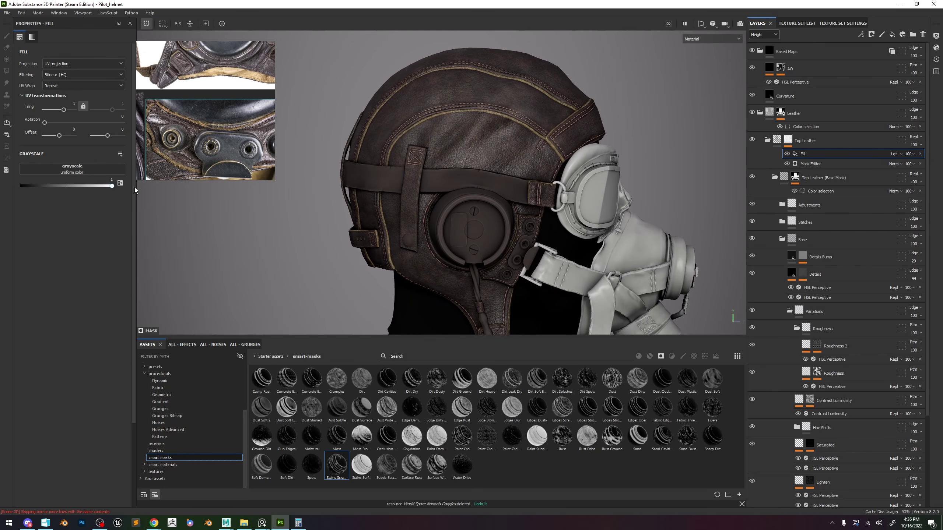
pyautogui.moveTo(37, 190); pyautogui.dragTo(6, 196)
pyautogui.moveTo(114, 186)
pyautogui.mouseDown()
pyautogui.moveTo(151, 193)
pyautogui.moveTo(67, 192)
pyautogui.moveTo(139, 196)
pyautogui.mouseUp()
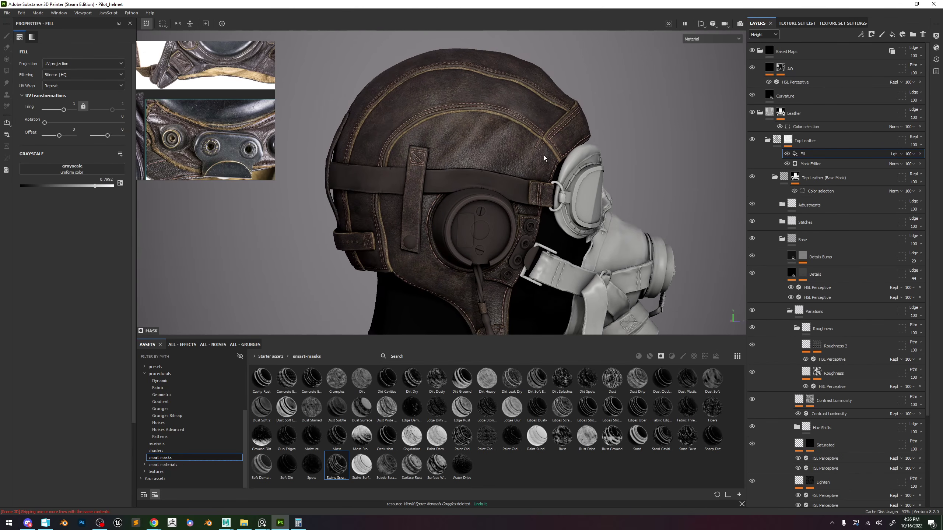
# Examine the softened Top Leather mask and the helmet's base color up close, and compare them with the full material.
pyautogui.scroll(5, 576, 175)
pyautogui.press('c')
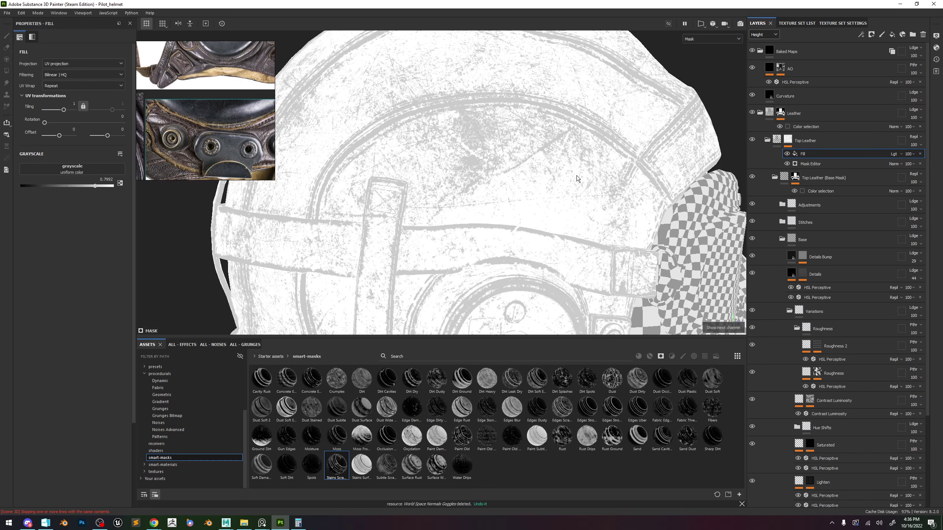
pyautogui.scroll(2, 524, 159)
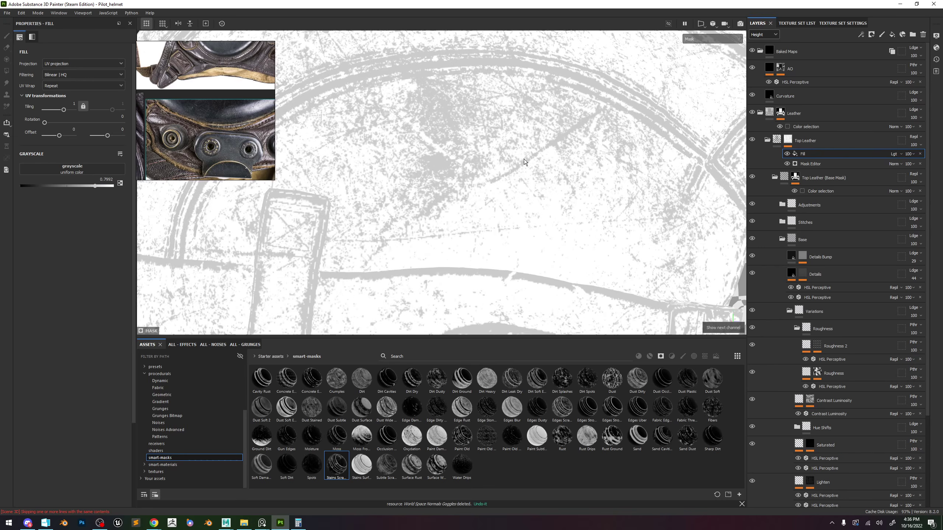
pyautogui.press('c')
pyautogui.scroll(-3, 504, 156)
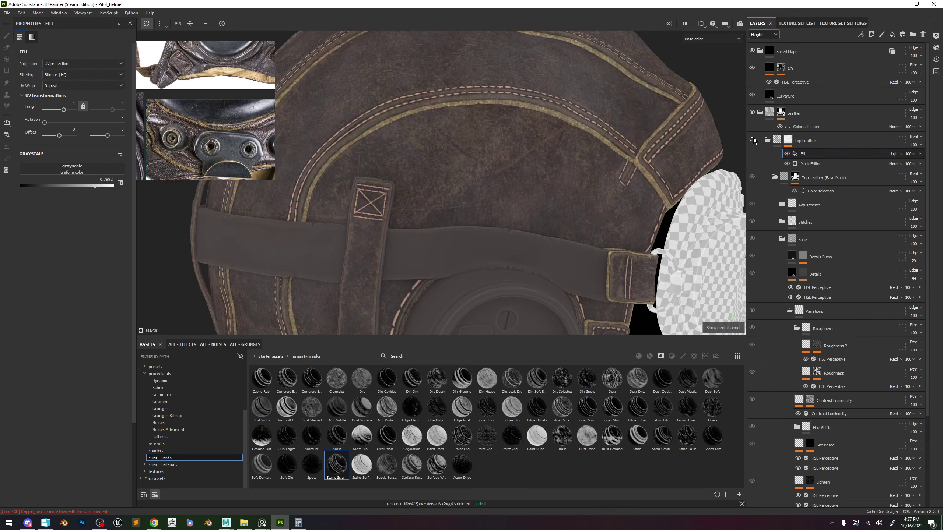
pyautogui.click(753, 139)
pyautogui.press('m')
pyautogui.scroll(-3, 498, 188)
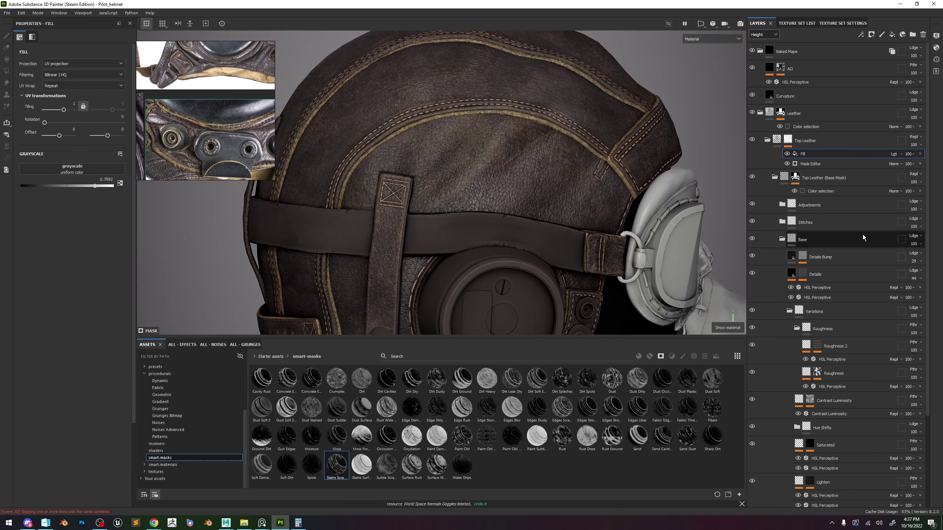
# On the Under Leather folder's Base_Values layer, try a Height of -0.1024 and disable the layer's height channel.
pyautogui.scroll(-3, 862, 234)
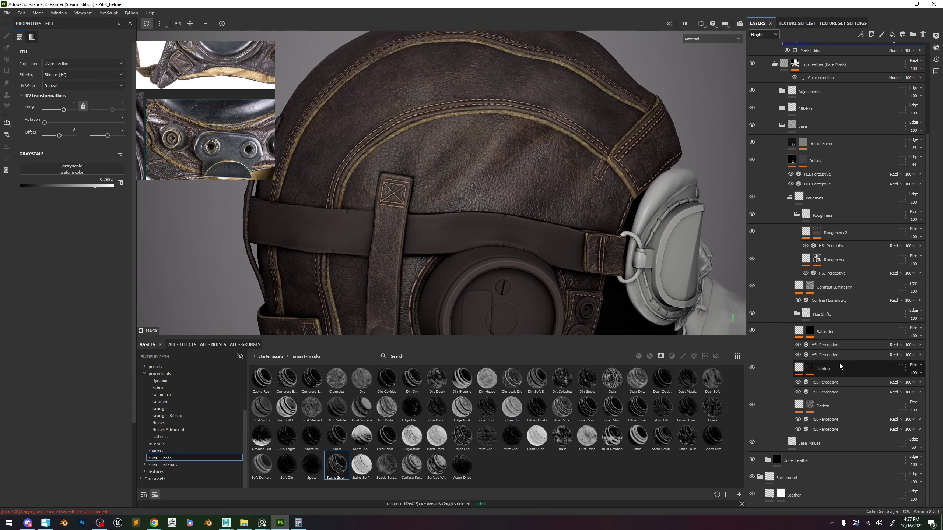
pyautogui.click(766, 459)
pyautogui.scroll(-6, 834, 421)
pyautogui.click(799, 446)
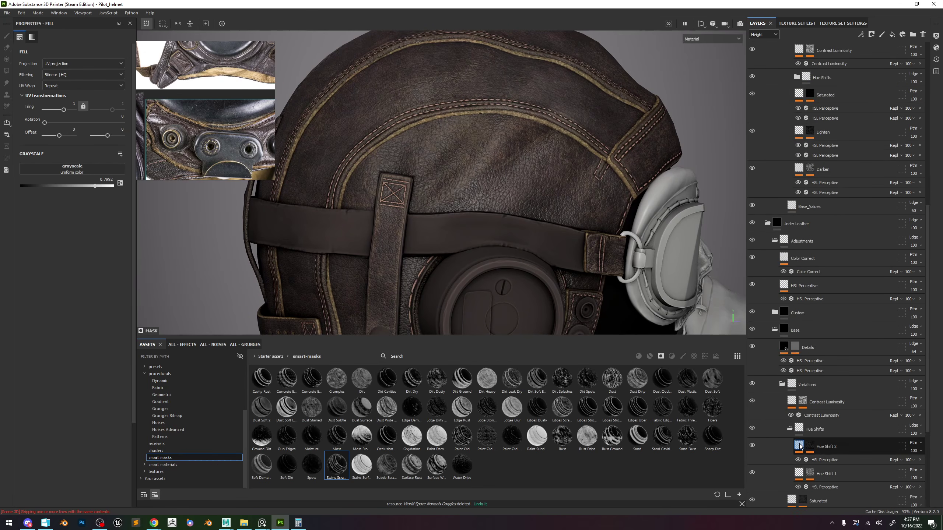
pyautogui.scroll(-4, 798, 445)
pyautogui.click(802, 478)
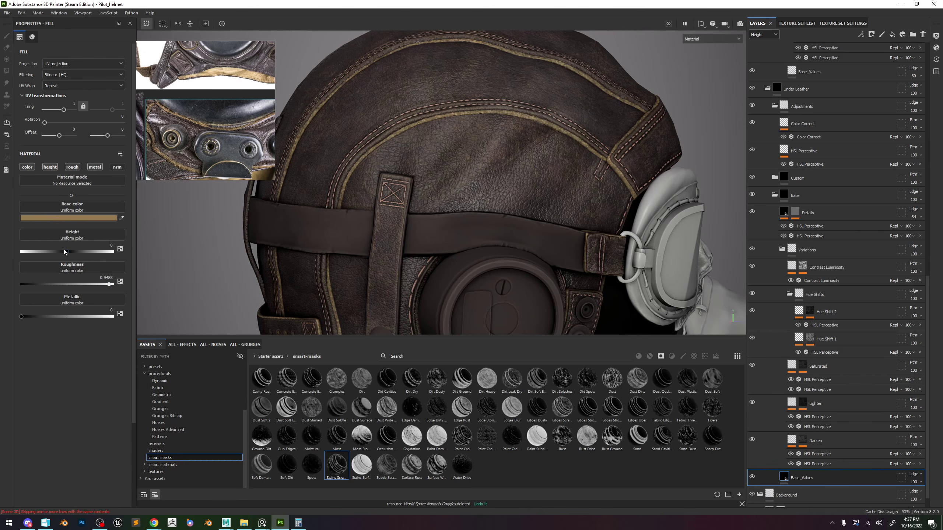
pyautogui.moveTo(64, 252)
pyautogui.mouseDown()
pyautogui.moveTo(42, 250)
pyautogui.moveTo(107, 251)
pyautogui.moveTo(71, 253)
pyautogui.mouseUp()
pyautogui.moveTo(64, 252)
pyautogui.mouseDown()
pyautogui.moveTo(39, 253)
pyautogui.moveTo(67, 248)
pyautogui.mouseUp()
pyautogui.scroll(-3, 502, 151)
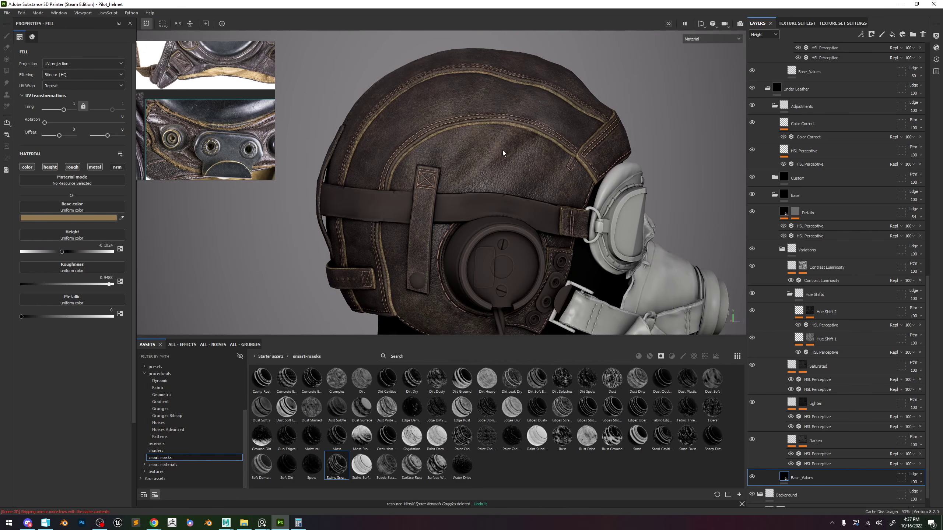
pyautogui.click(50, 167)
pyautogui.scroll(-3, 497, 156)
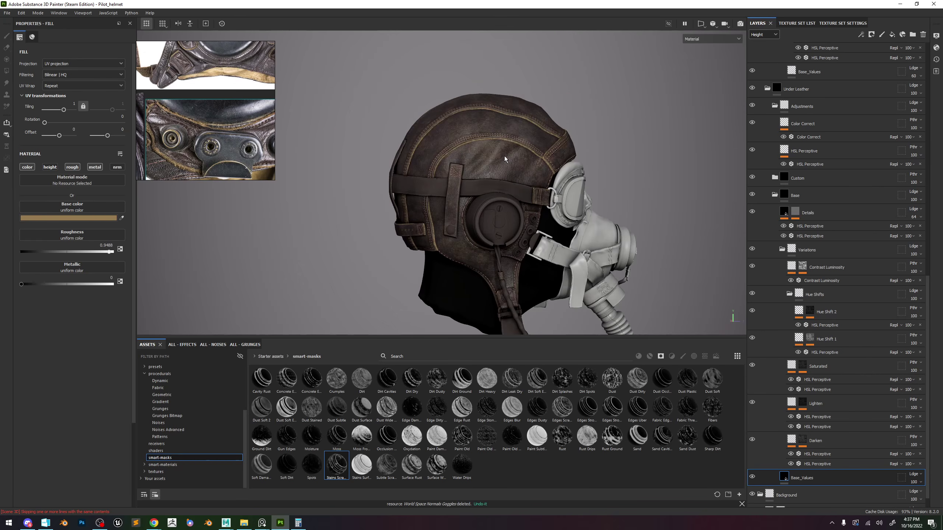
# Examine the helmet's leather from several angles and up close, comparing it with the reference photo of the cloth strap.
pyautogui.keyDown('alt'); pyautogui.moveTo(578, 165); pyautogui.dragTo(554, 169); pyautogui.keyUp('alt')
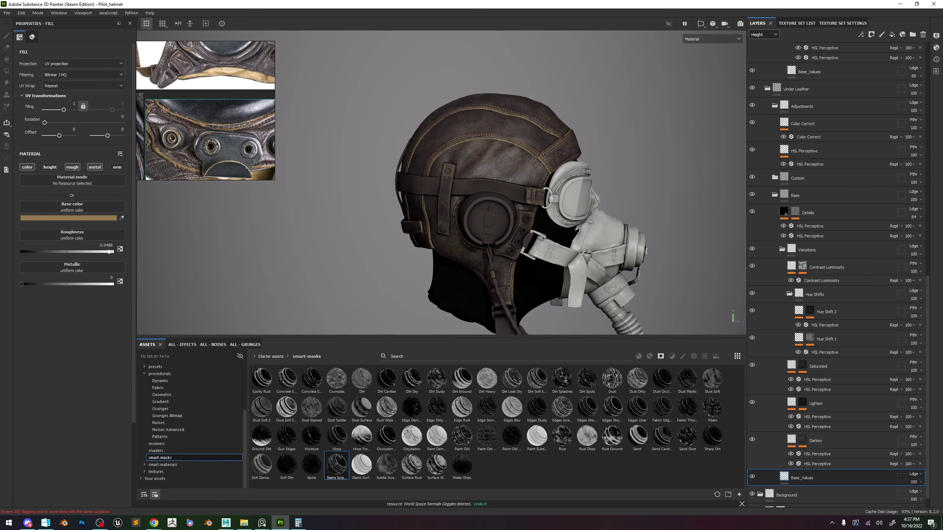
pyautogui.scroll(2, 530, 177)
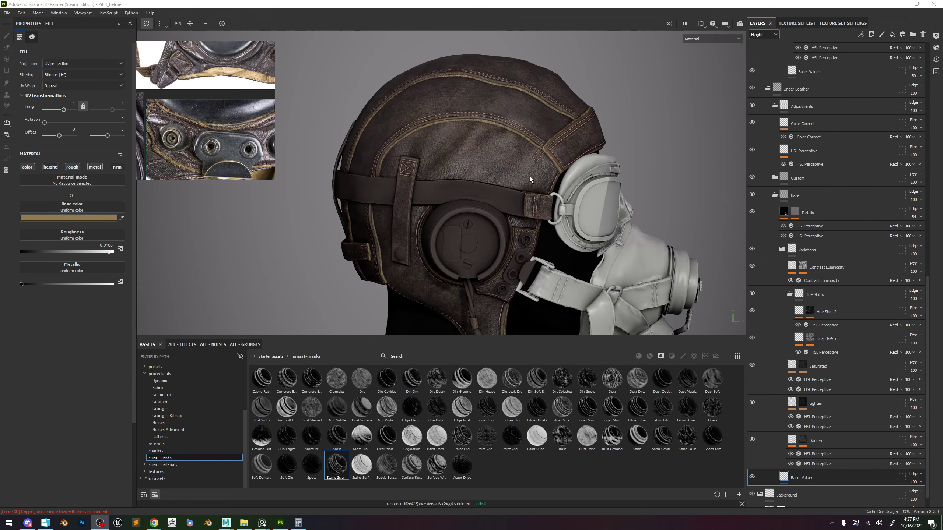
pyautogui.keyDown('alt'); pyautogui.moveTo(529, 177); pyautogui.dragTo(605, 178, button='right'); pyautogui.keyUp('alt')
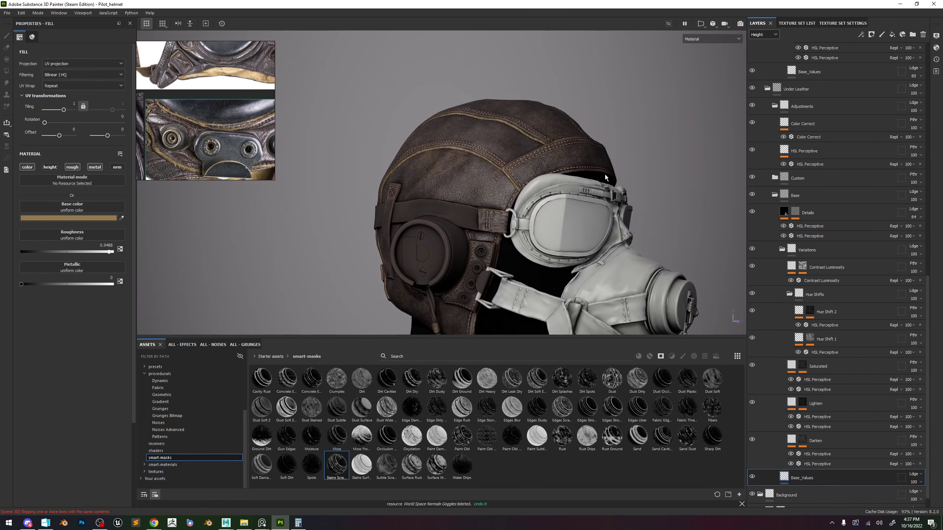
pyautogui.keyDown('alt'); pyautogui.moveTo(605, 178); pyautogui.dragTo(549, 191); pyautogui.keyUp('alt')
pyautogui.keyDown('alt'); pyautogui.moveTo(561, 196); pyautogui.dragTo(432, 72, button='right'); pyautogui.keyUp('alt')
pyautogui.keyDown('alt'); pyautogui.moveTo(518, 145); pyautogui.dragTo(507, 127, button='middle'); pyautogui.keyUp('alt')
pyautogui.keyDown('alt'); pyautogui.moveTo(506, 127); pyautogui.dragTo(531, 200, button='right'); pyautogui.keyUp('alt')
pyautogui.keyDown('alt'); pyautogui.moveTo(531, 199); pyautogui.dragTo(494, 188); pyautogui.keyUp('alt')
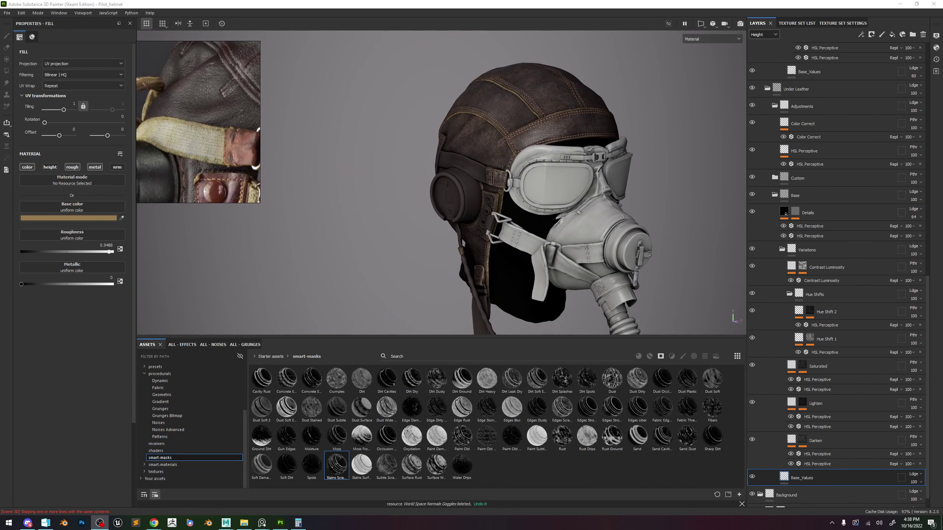
pyautogui.keyDown('alt'); pyautogui.moveTo(444, 163); pyautogui.dragTo(457, 299, button='right'); pyautogui.keyUp('alt')
pyautogui.keyDown('alt'); pyautogui.moveTo(458, 238); pyautogui.dragTo(509, 185); pyautogui.keyUp('alt')
pyautogui.keyDown('shift'); pyautogui.moveTo(483, 165); pyautogui.dragTo(575, 149, button='right'); pyautogui.keyUp('shift')
pyautogui.scroll(10, 781, 86)
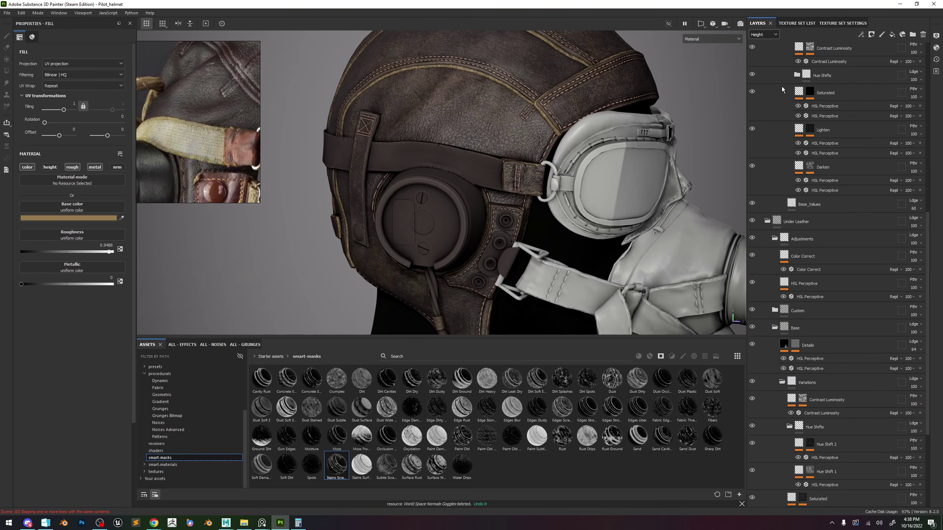
# Collapse the Top Leather, Under Leather and Background folders in the layer stack.
pyautogui.scroll(3, 778, 83)
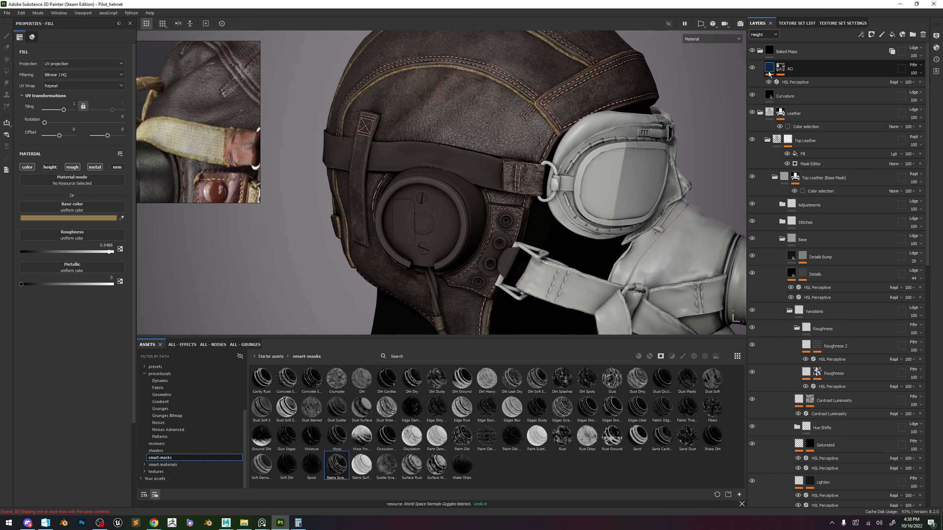
pyautogui.click(767, 140)
pyautogui.click(765, 177)
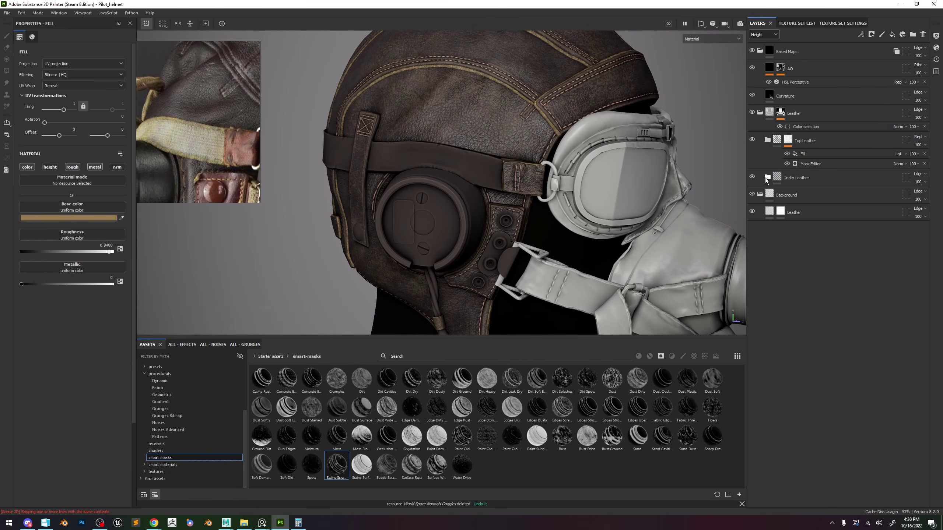
pyautogui.click(760, 195)
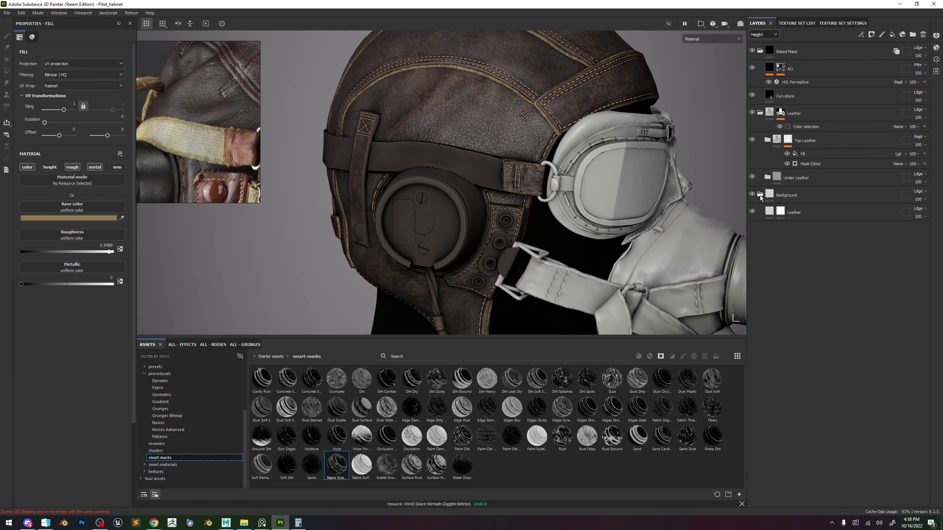
# Duplicate the Top Leather (Base Mask) folder and move the copy out to the top of the layer stack.
pyautogui.click(767, 140)
pyautogui.click(775, 177)
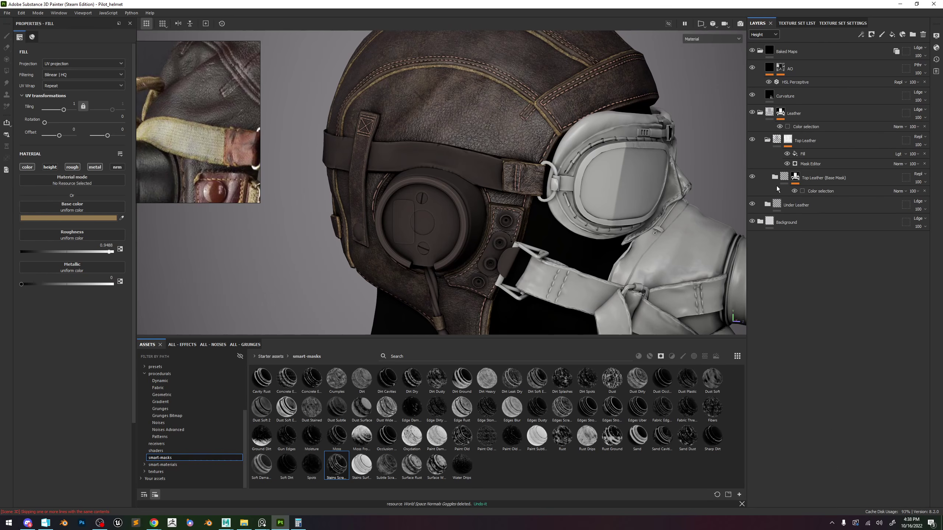
pyautogui.click(775, 177)
pyautogui.click(822, 183)
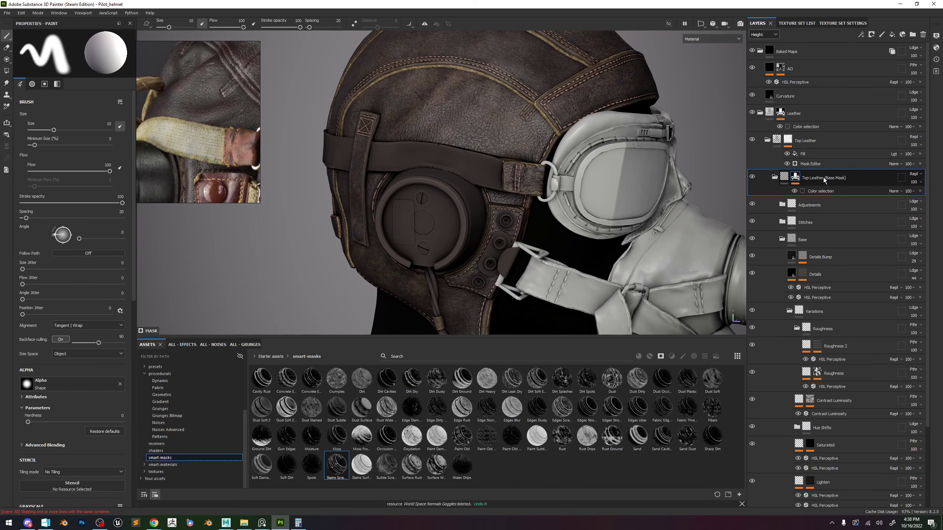
pyautogui.hotkey('ctrl', 'd')
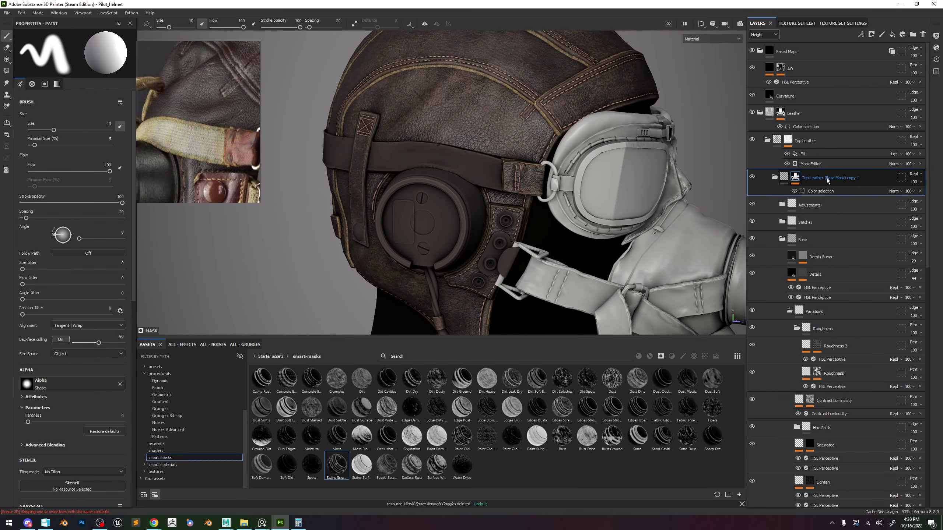
pyautogui.moveTo(825, 177); pyautogui.dragTo(802, 44)
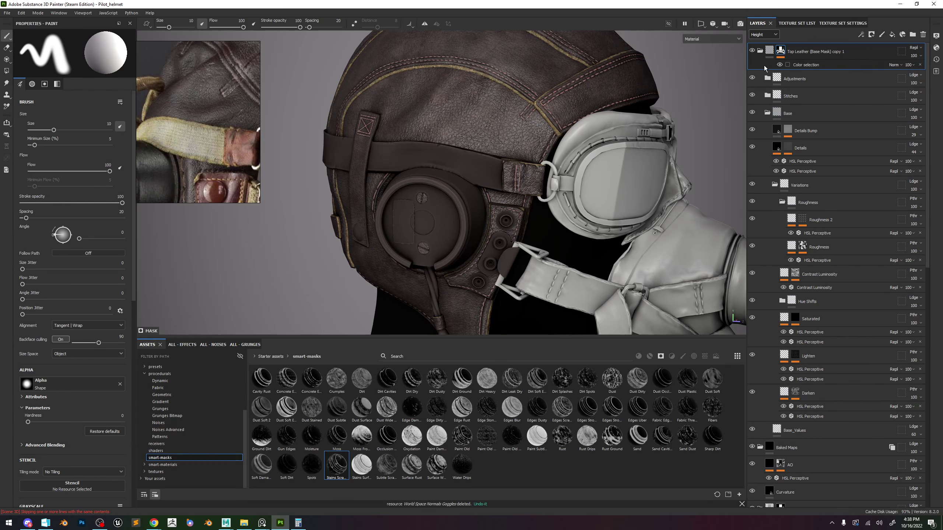
# Collapse the copied folder, Leather and Baked Maps, and give the Leather folder a red color label.
pyautogui.click(760, 51)
pyautogui.click(760, 140)
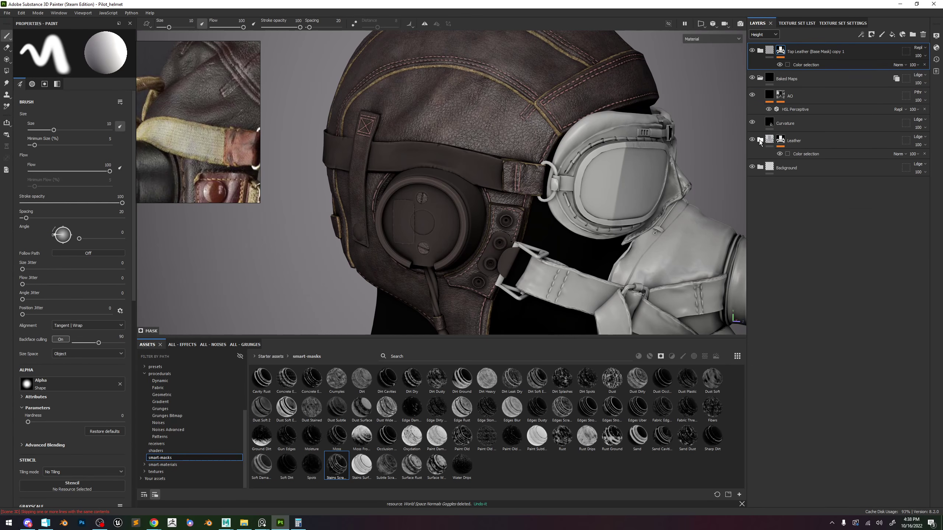
pyautogui.click(772, 142)
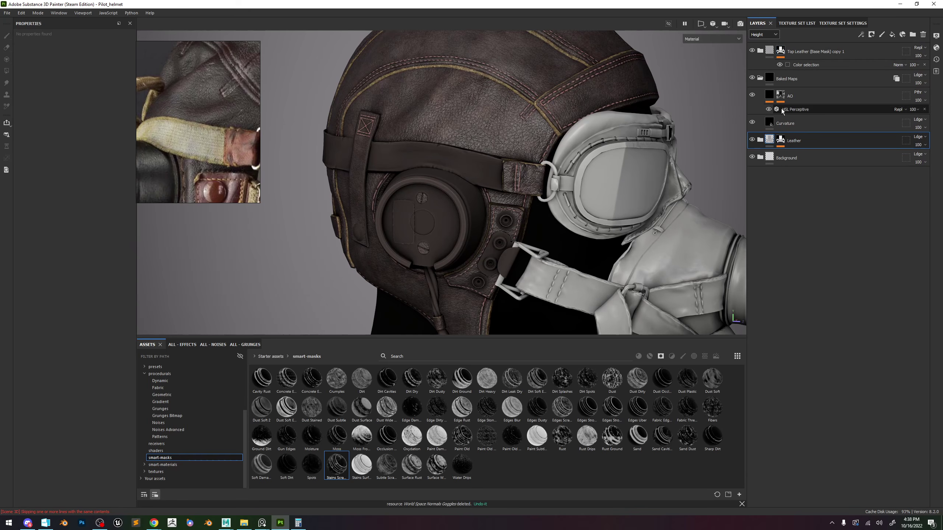
pyautogui.click(761, 78)
pyautogui.rightClick(788, 97)
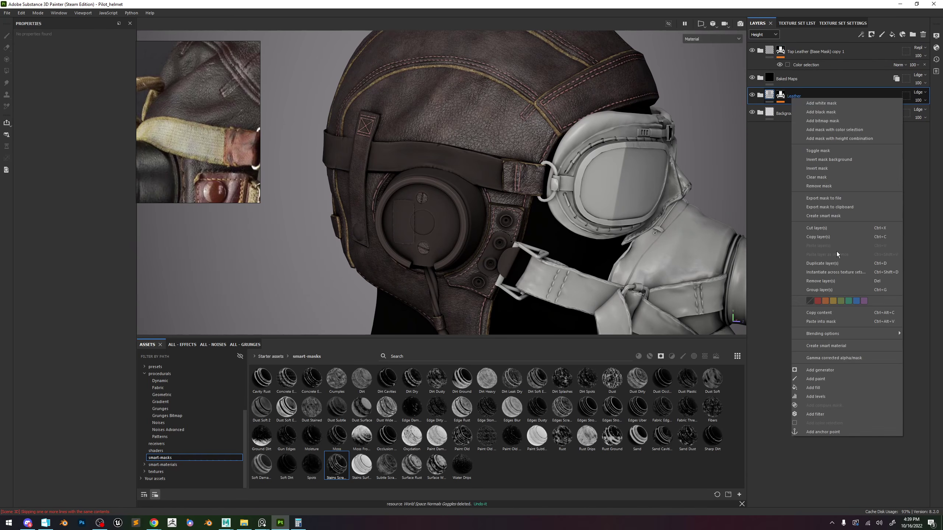
pyautogui.click(815, 301)
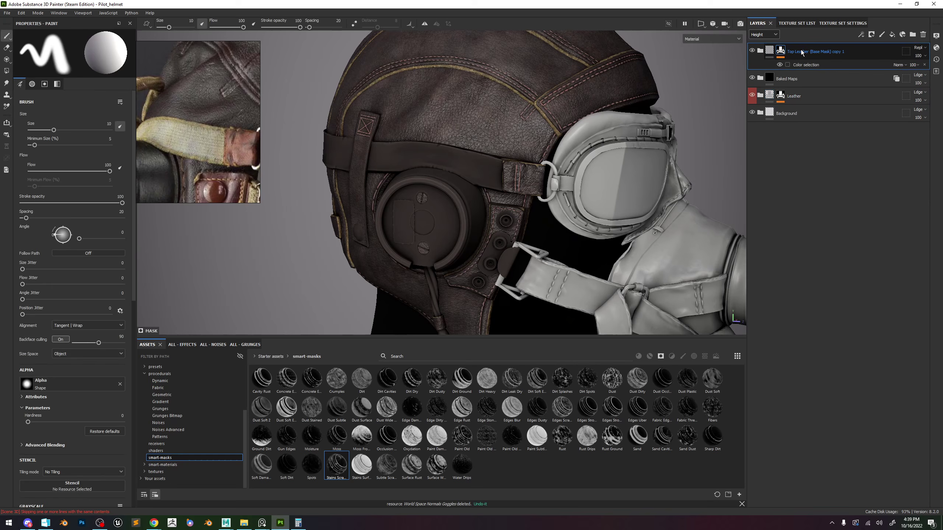
# Move the copied Top Leather folder between Baked Maps and Leather and replace its mask with a black mask.
pyautogui.moveTo(800, 50); pyautogui.dragTo(803, 89)
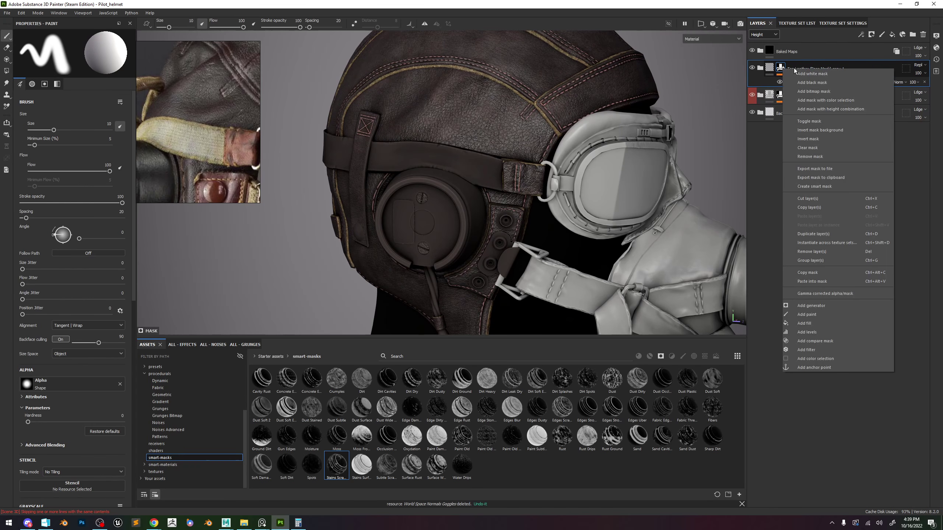
pyautogui.click(760, 68)
pyautogui.click(759, 69)
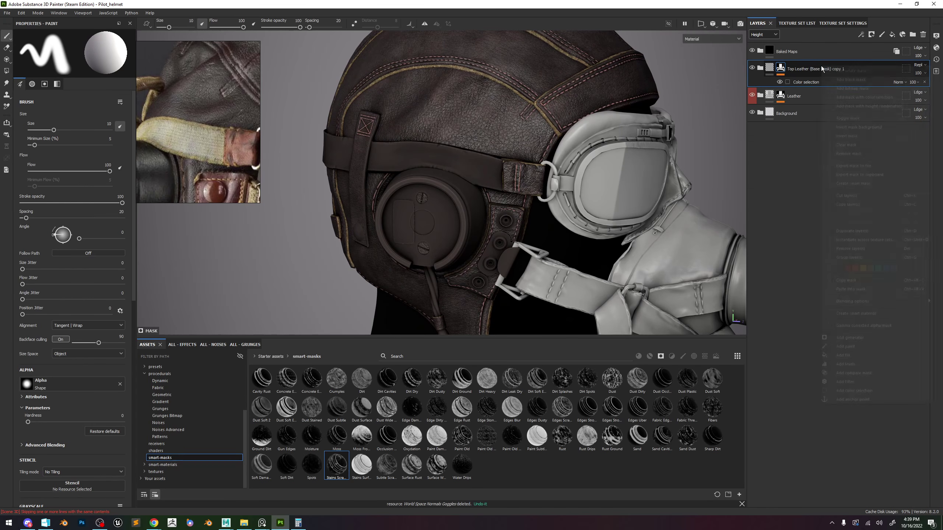
pyautogui.rightClick(821, 67)
pyautogui.click(850, 80)
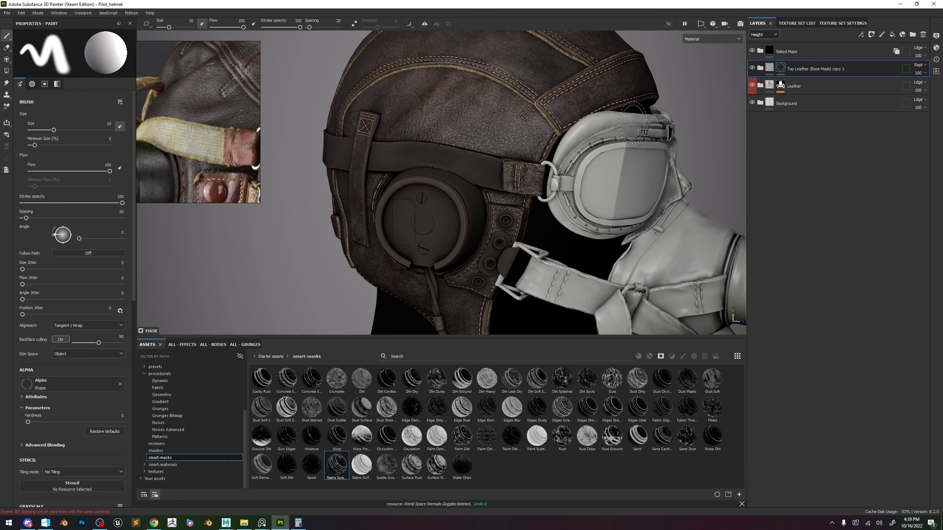
# Give the copied folder a color selection mask and pick the goggle strap's dark green ID color (46, 82, 77).
pyautogui.scroll(2, 526, 126)
pyautogui.rightClick(782, 68)
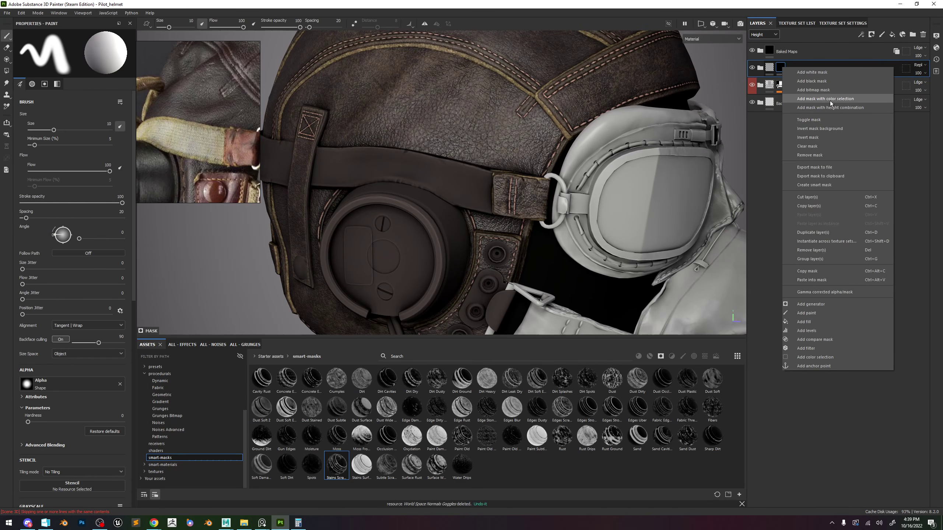
pyautogui.click(830, 98)
pyautogui.click(114, 125)
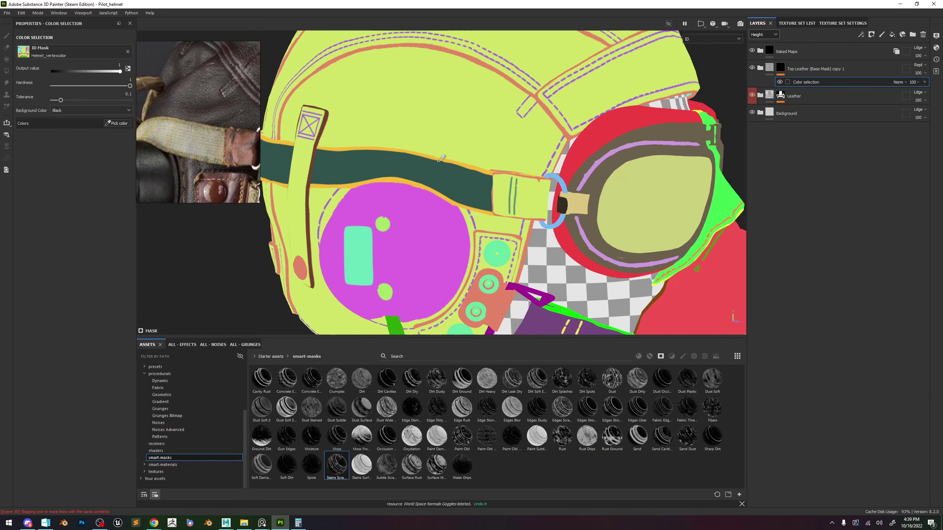
pyautogui.scroll(3, 430, 203)
pyautogui.click(431, 202)
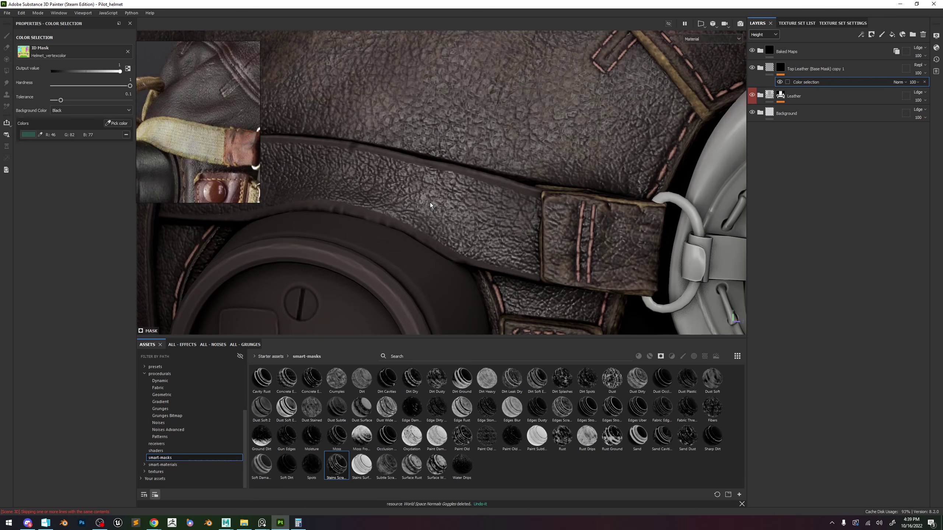
# Add the strap edge's yellow-orange ID color to the color selection and check that the mask covers the whole strap.
pyautogui.click(120, 126)
pyautogui.click(456, 170)
pyautogui.scroll(4, 464, 176)
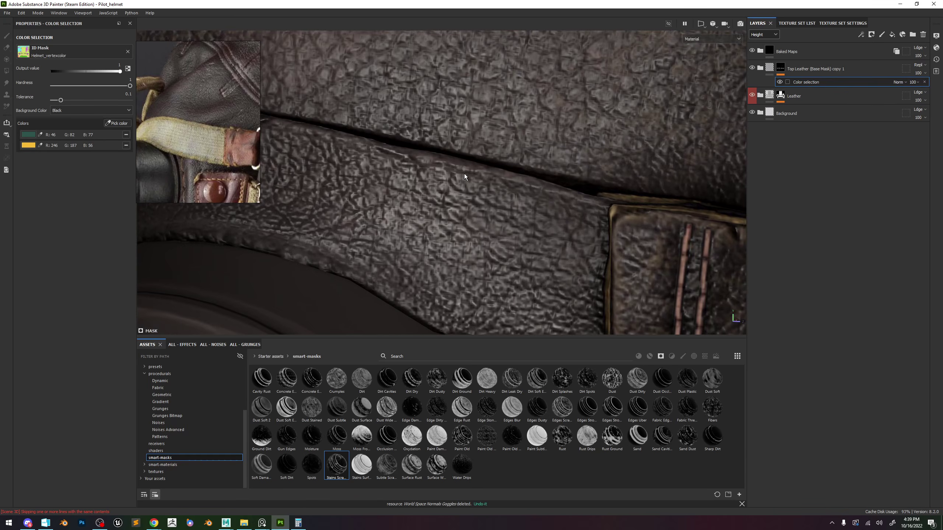
pyautogui.scroll(-4, 465, 174)
pyautogui.click(118, 124)
pyautogui.click(365, 186)
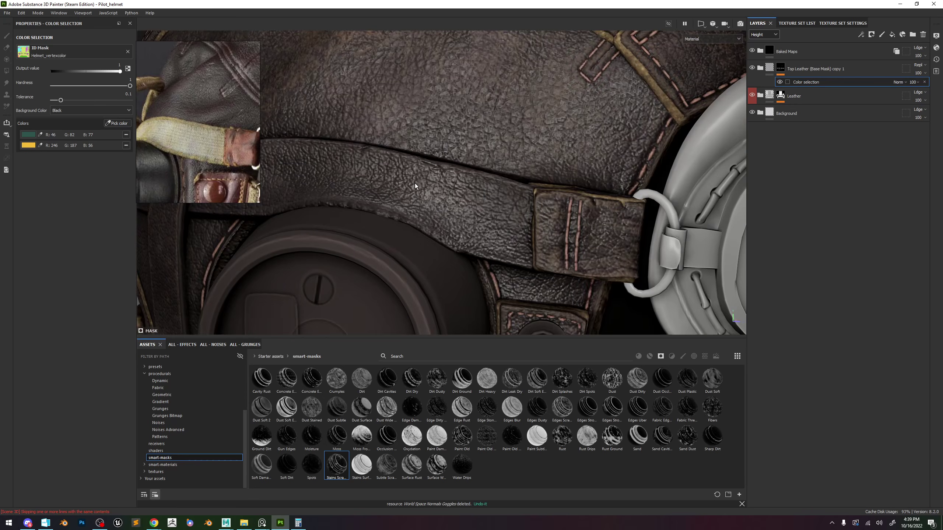
pyautogui.scroll(4, 423, 184)
pyautogui.scroll(-5, 423, 184)
# Rename the copied folder as Strap and give it an orange color label.
pyautogui.doubleClick(806, 69)
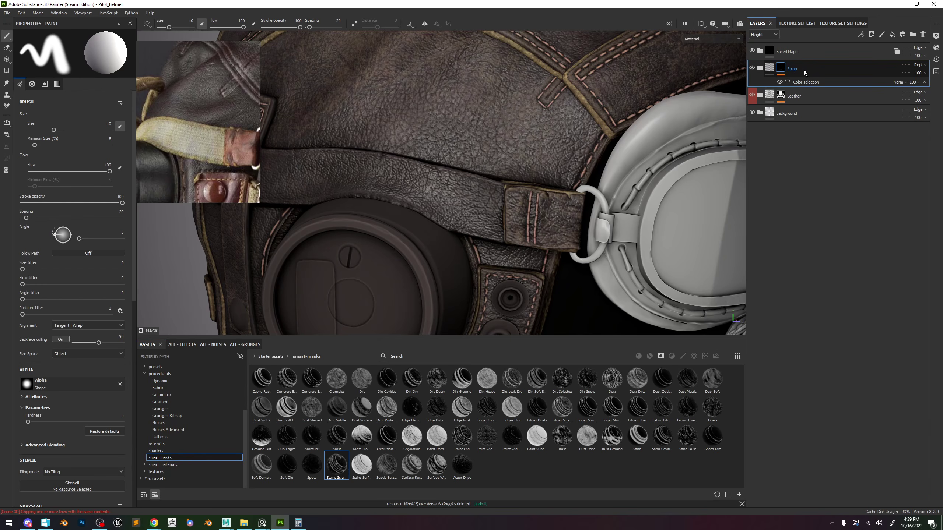
pyautogui.rightClick(804, 70)
pyautogui.click(835, 271)
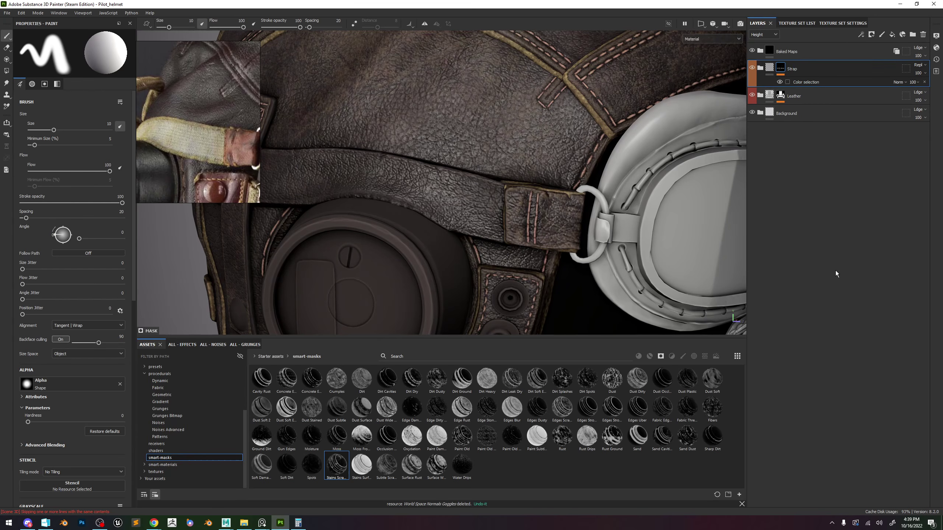
# Try deleting the Stitches folder from inside the Strap folder.
pyautogui.click(760, 68)
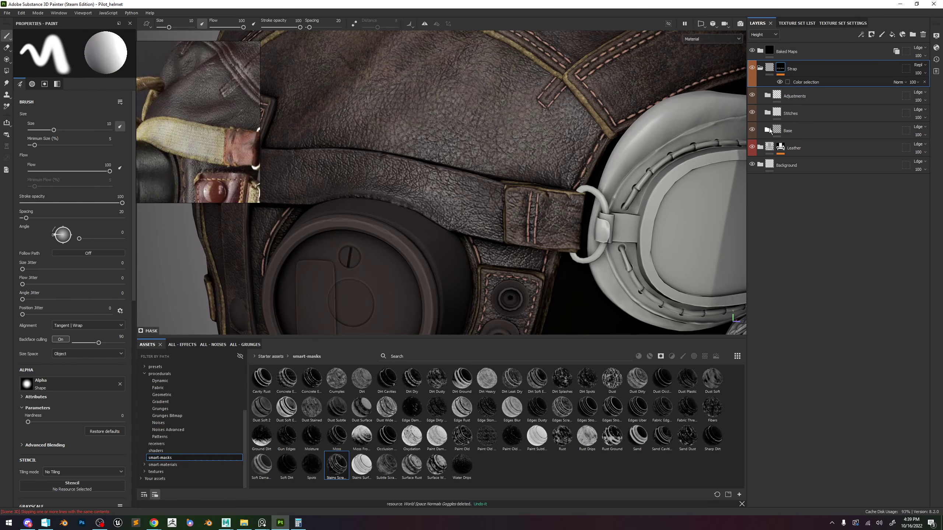
pyautogui.click(796, 118)
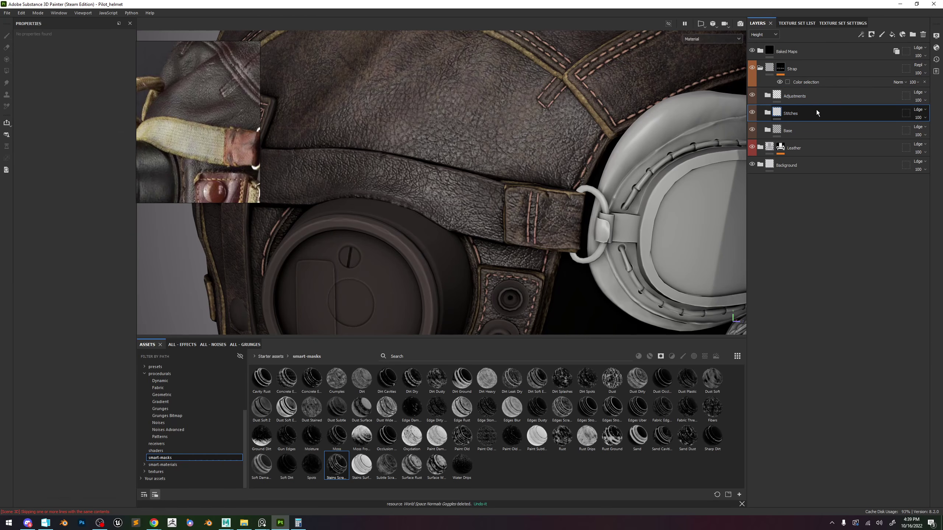
pyautogui.press('Delete')
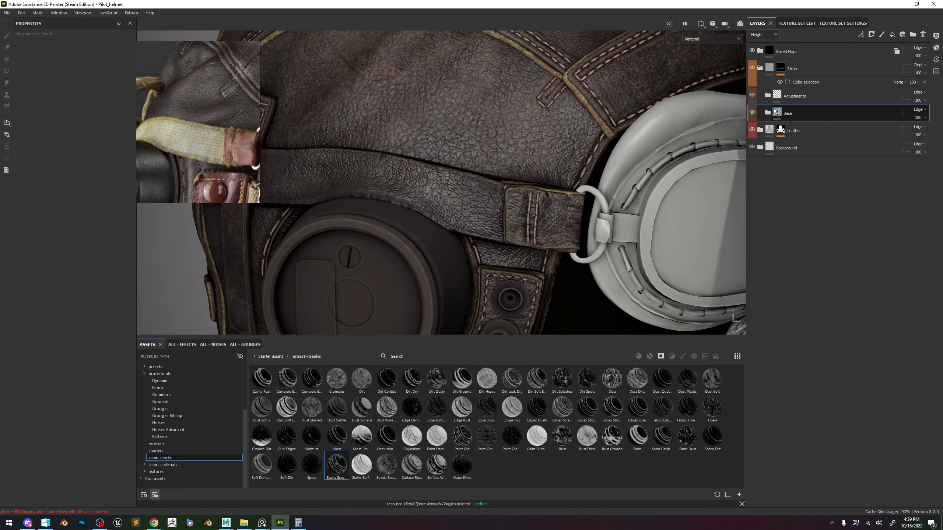
# Try the reference strap's cream as base color on Strap's Base_Values layer, and undo it together with the Stitches deletion.
pyautogui.click(768, 112)
pyautogui.click(794, 431)
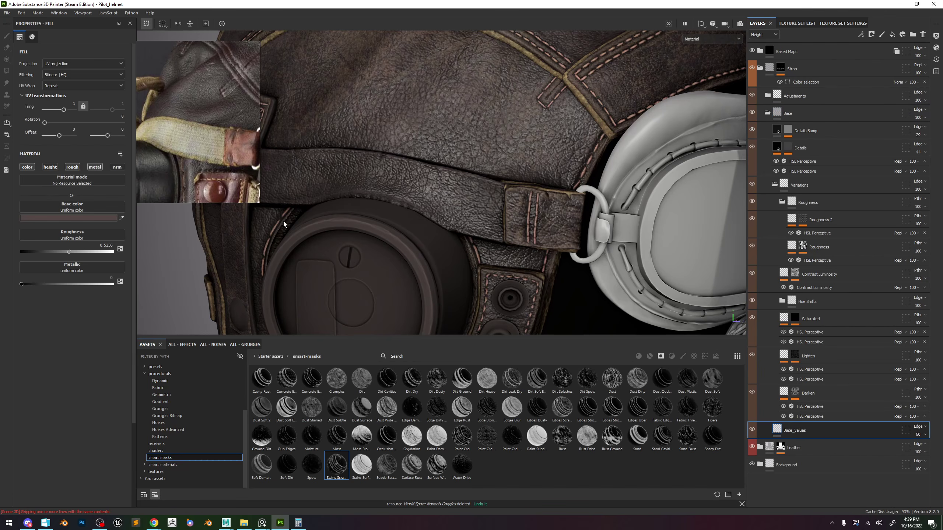
pyautogui.click(121, 218)
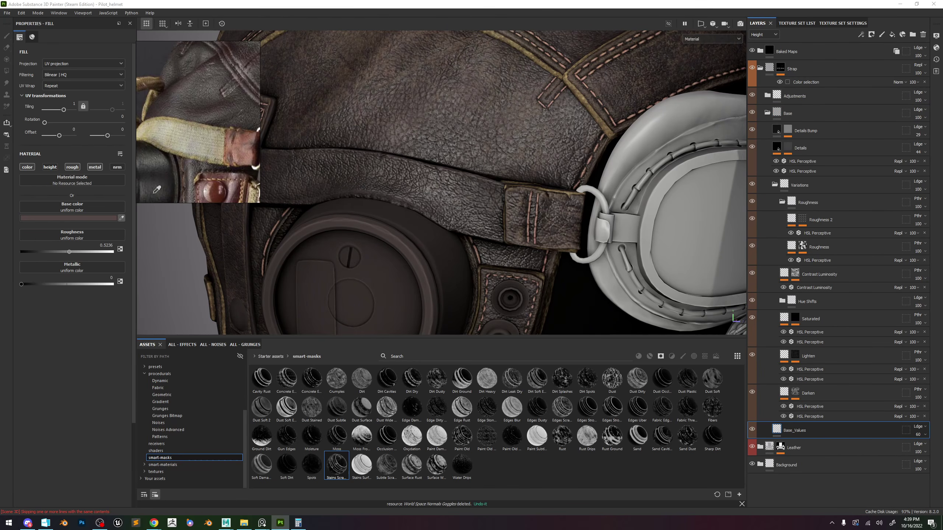
pyautogui.click(191, 135)
pyautogui.scroll(-10, 477, 153)
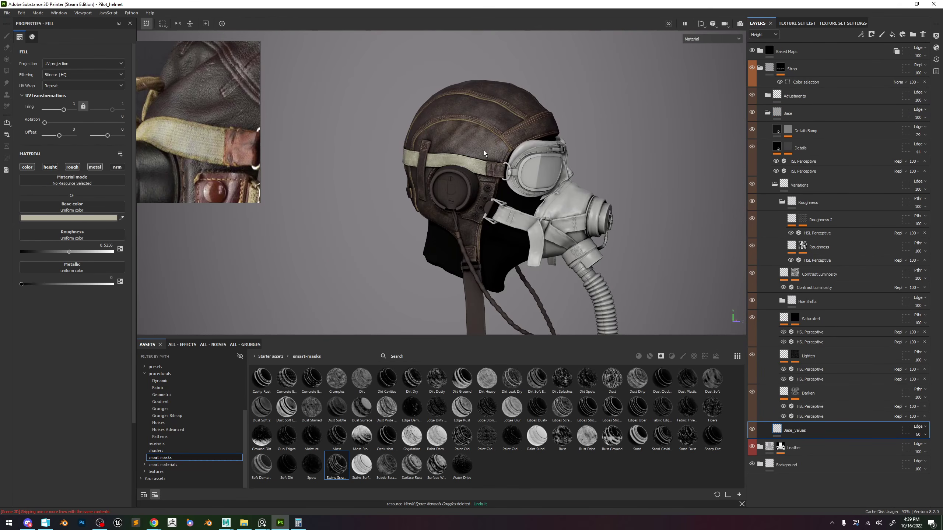
pyautogui.scroll(12, 484, 165)
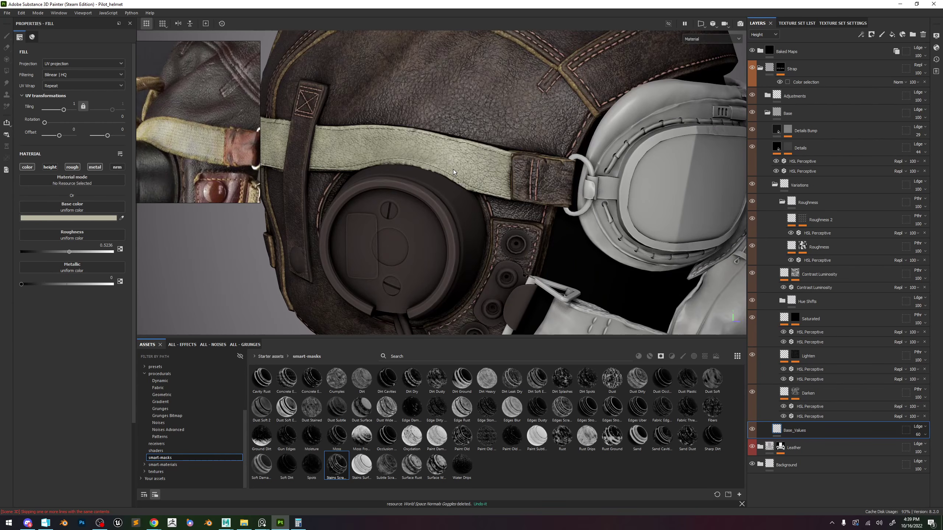
pyautogui.scroll(3, 392, 117)
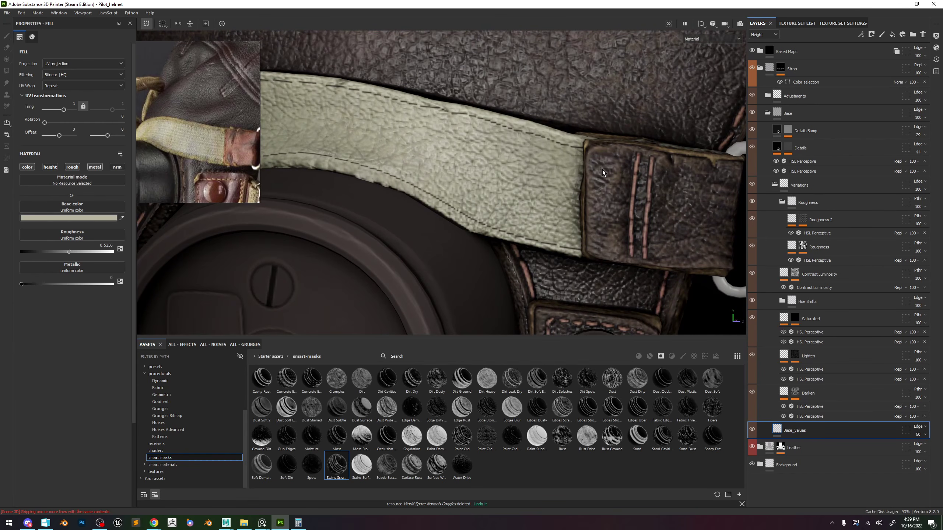
pyautogui.hotkey('ctrl', 'z')
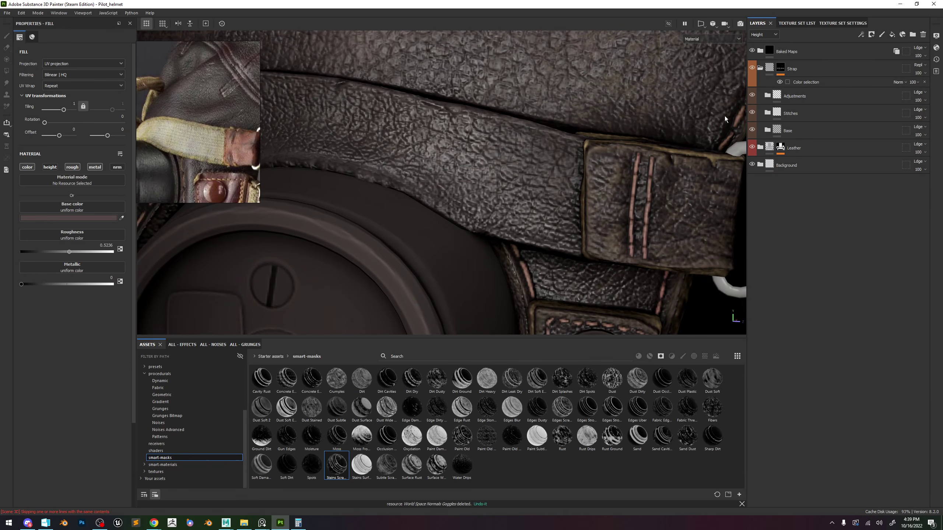
# Set the base color of Strap's Base_Values layer to the cream of the reference strap and its roughness to about 0.92.
pyautogui.click(767, 113)
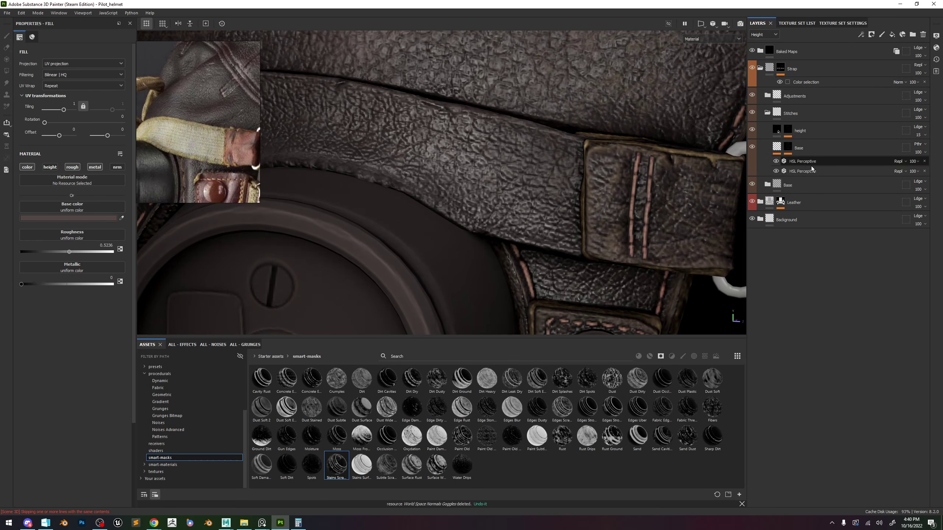
pyautogui.click(767, 185)
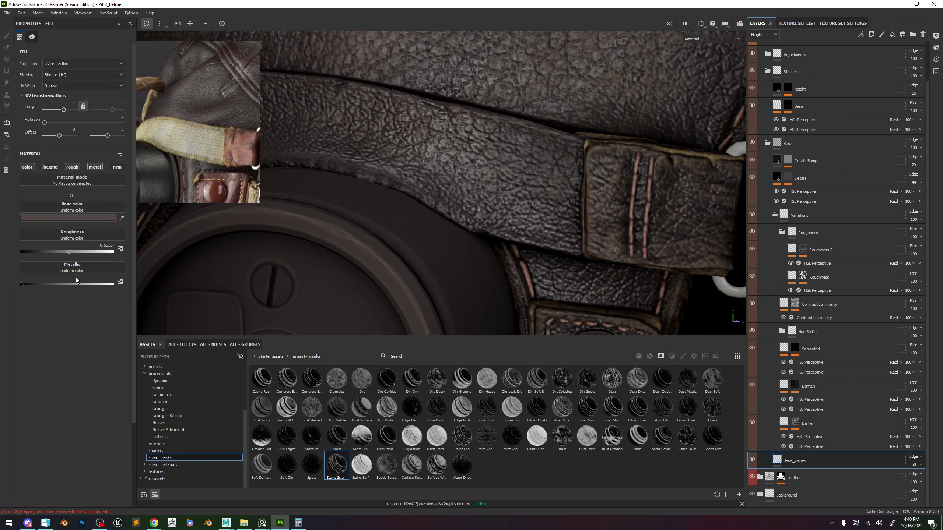
pyautogui.click(121, 218)
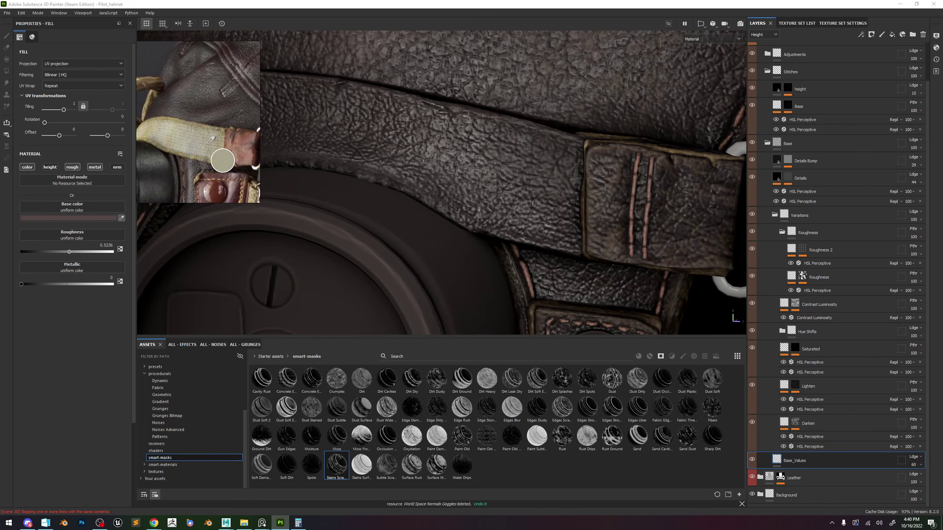
pyautogui.click(222, 152)
pyautogui.scroll(-5, 405, 145)
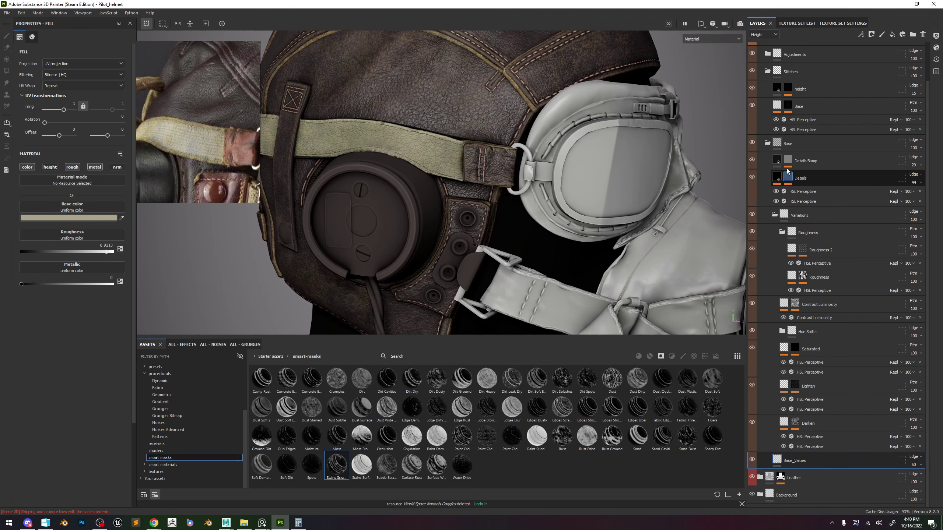
# Rename the Stitches folder inside Strap as sides.
pyautogui.click(773, 216)
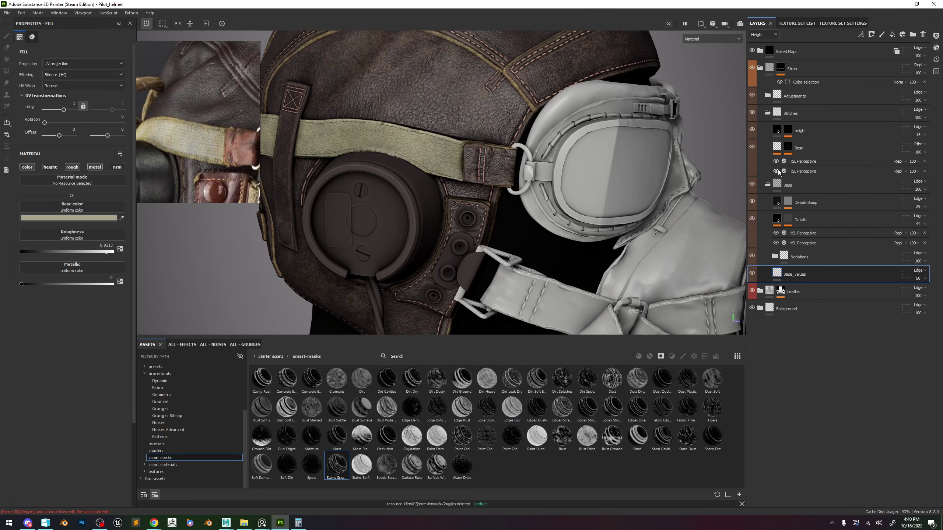
pyautogui.click(777, 114)
pyautogui.doubleClick(796, 113)
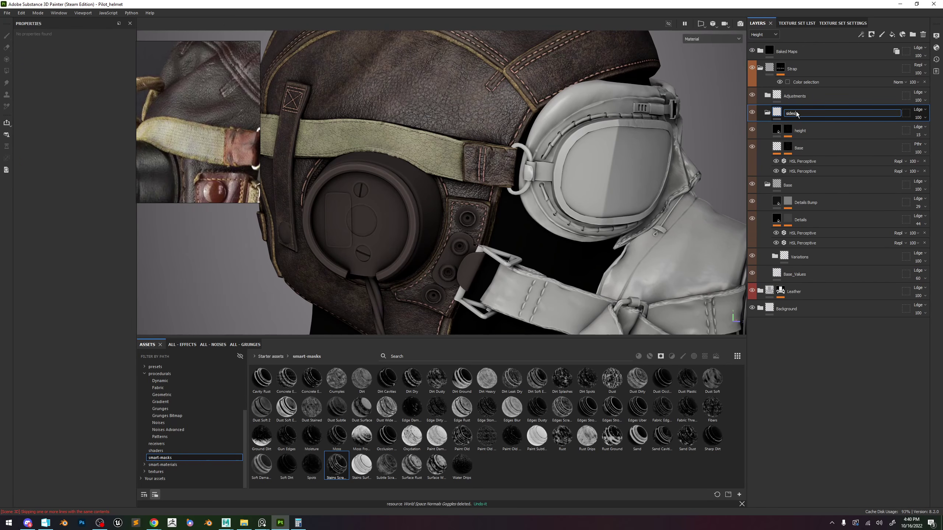
pyautogui.press('Return')
# Replace both ID colors in the sides Base layer's mask color selection with the strap edge's yellow-orange.
pyautogui.click(788, 147)
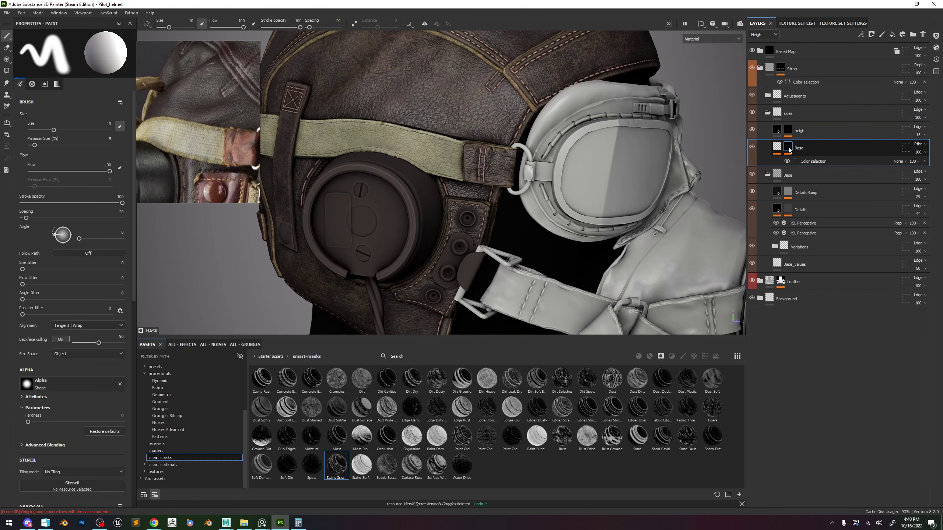
pyautogui.click(809, 161)
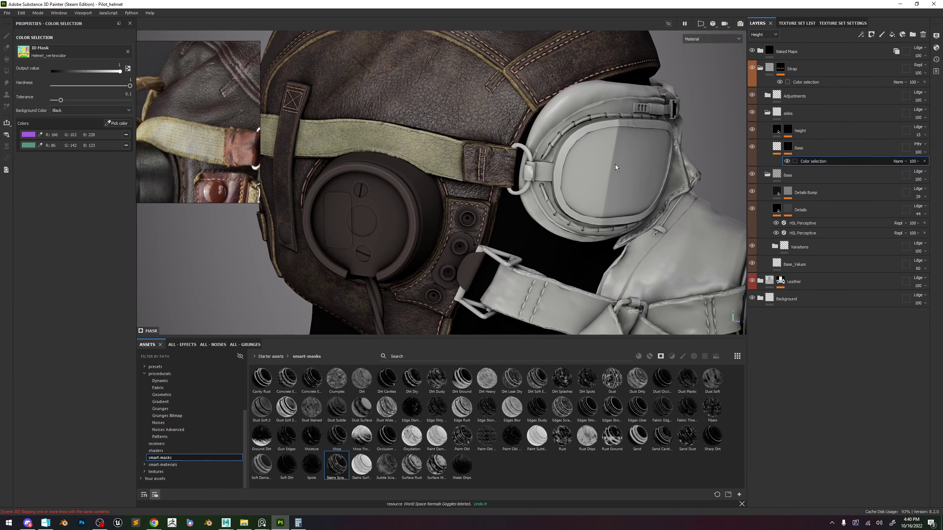
pyautogui.click(126, 134)
pyautogui.click(126, 134)
pyautogui.click(117, 123)
pyautogui.scroll(-3, 440, 138)
pyautogui.scroll(8, 439, 138)
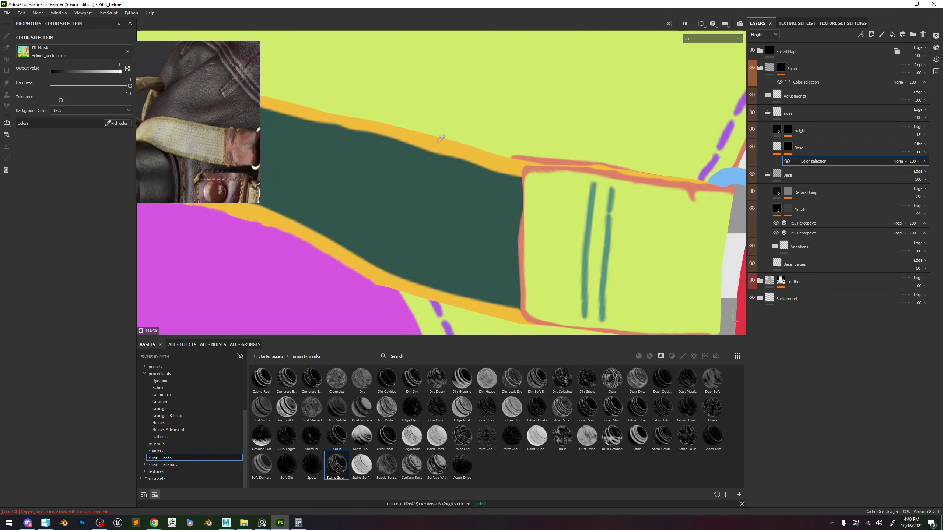
pyautogui.click(440, 138)
pyautogui.scroll(-4, 497, 134)
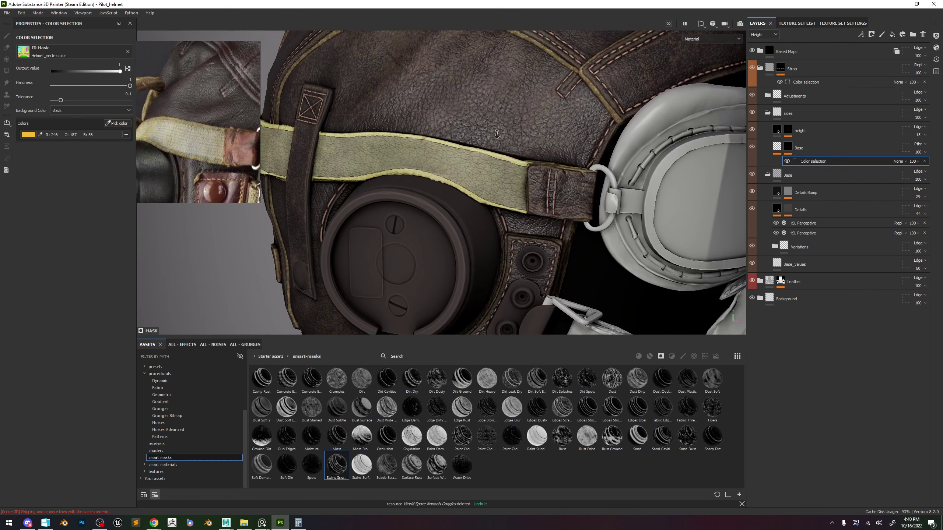
# Delete one HSL Perceptive filter from the sides Base layer and set the other to saturation 0.647 and lightness 0.388.
pyautogui.scroll(2, 497, 134)
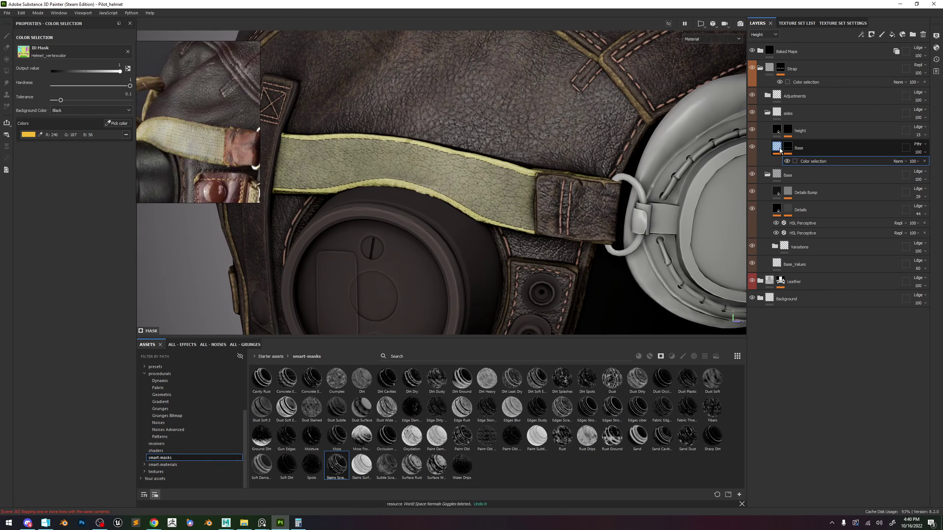
pyautogui.click(799, 147)
pyautogui.click(798, 170)
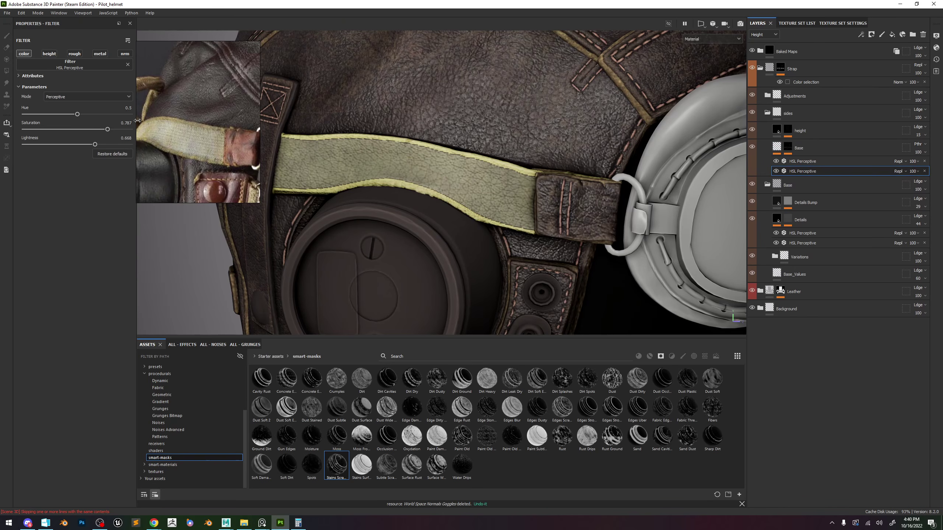
pyautogui.click(813, 163)
pyautogui.press('Delete')
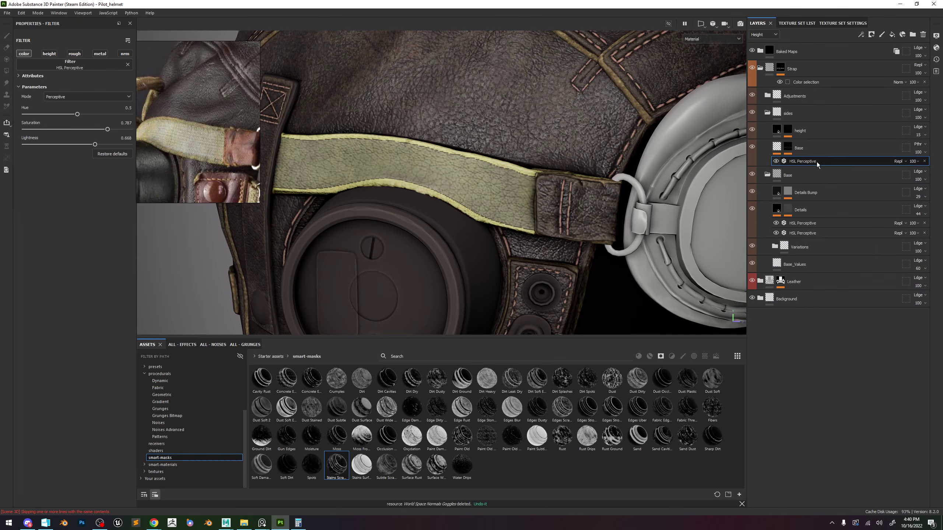
pyautogui.moveTo(96, 147); pyautogui.dragTo(69, 145)
pyautogui.click(95, 129)
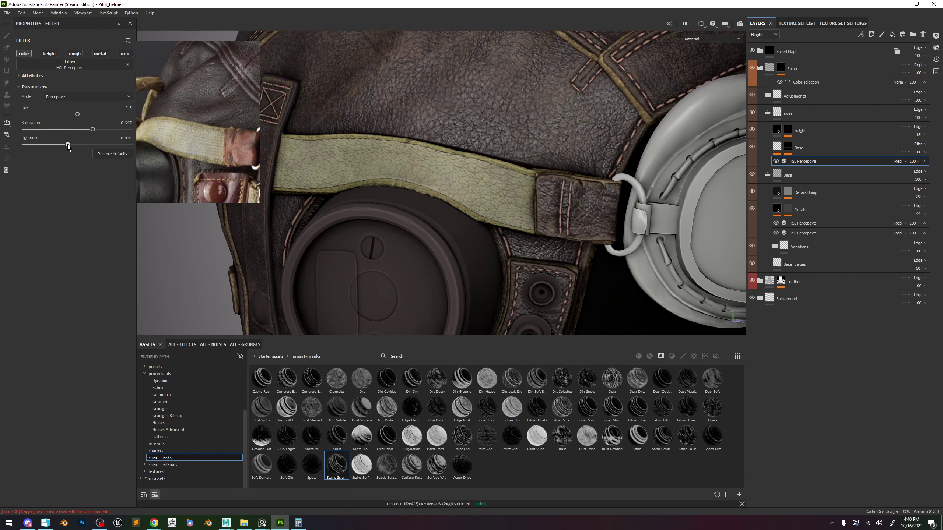
pyautogui.scroll(-5, 517, 161)
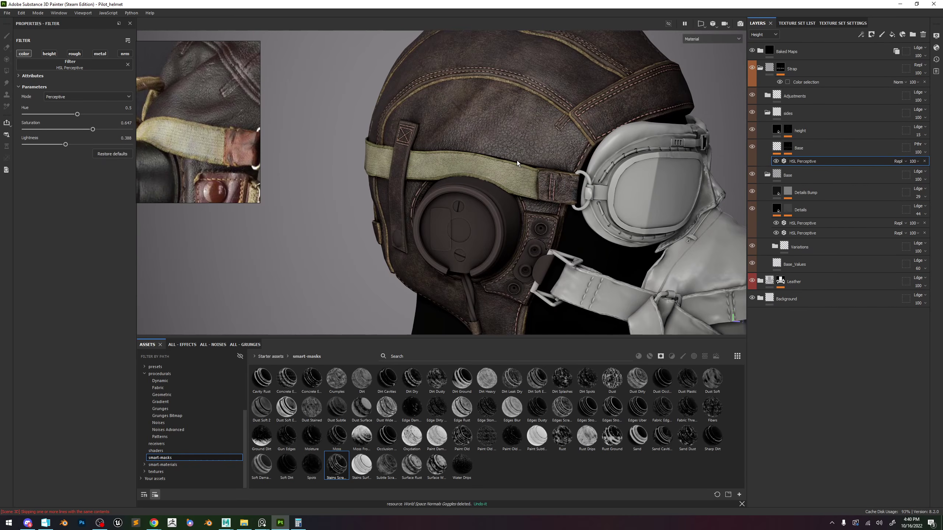
# Display the Strap folder's mask on its own and add a paint effect above its color selection.
pyautogui.scroll(5, 511, 158)
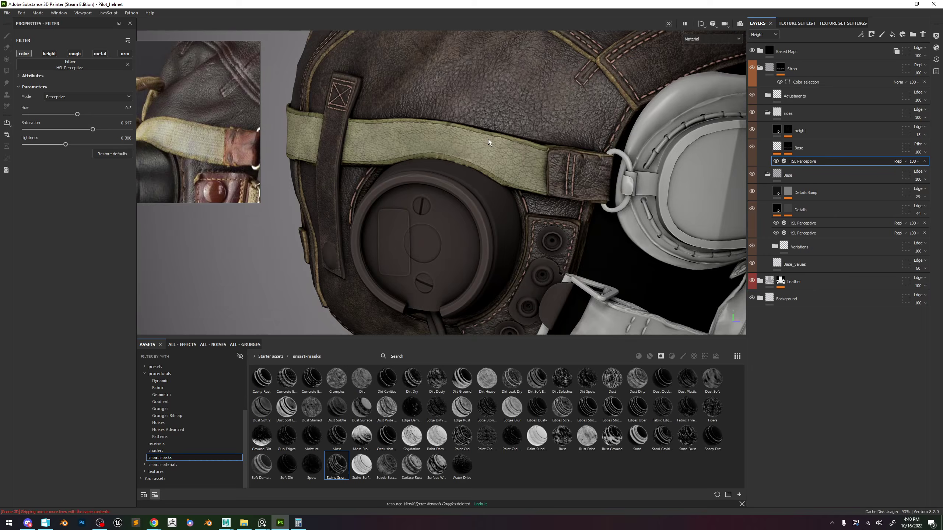
pyautogui.scroll(3, 488, 139)
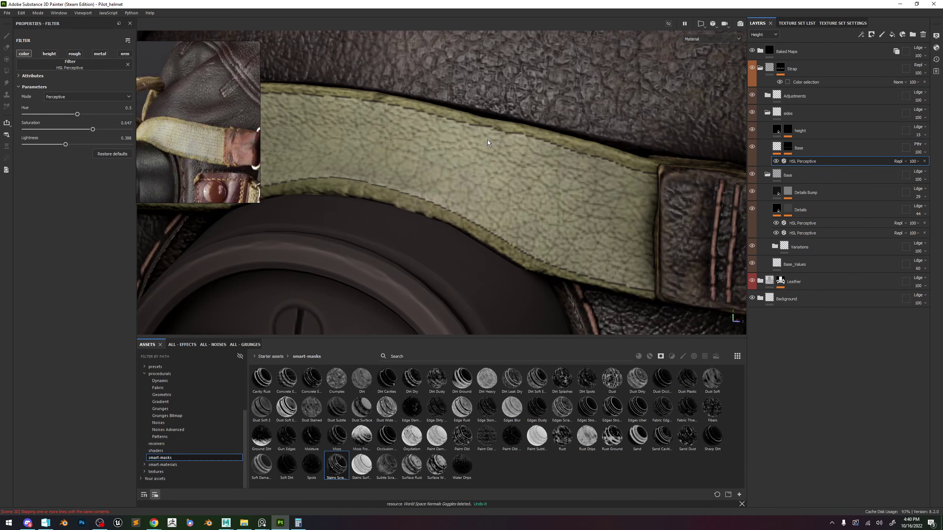
pyautogui.keyDown('alt'); pyautogui.click(781, 68); pyautogui.keyUp('alt')
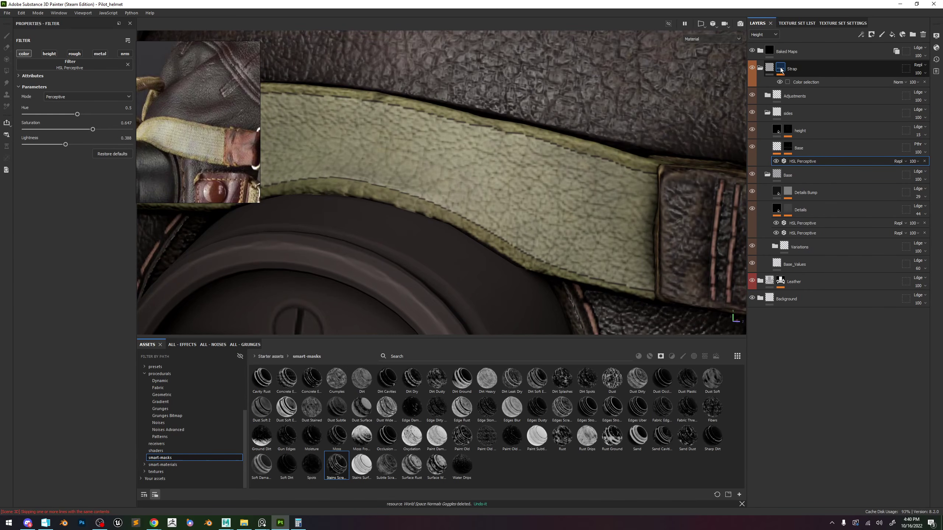
pyautogui.moveTo(511, 173)
pyautogui.keyDown('alt'); pyautogui.mouseDown(button='right')
pyautogui.moveTo(394, 114)
pyautogui.moveTo(383, 118)
pyautogui.moveTo(479, 168)
pyautogui.moveTo(464, 167)
pyautogui.moveTo(490, 167)
pyautogui.mouseUp(button='right'); pyautogui.keyUp('alt')
pyautogui.moveTo(498, 167)
pyautogui.keyDown('alt'); pyautogui.mouseDown()
pyautogui.moveTo(474, 158)
pyautogui.moveTo(498, 164)
pyautogui.mouseUp(); pyautogui.keyUp('alt')
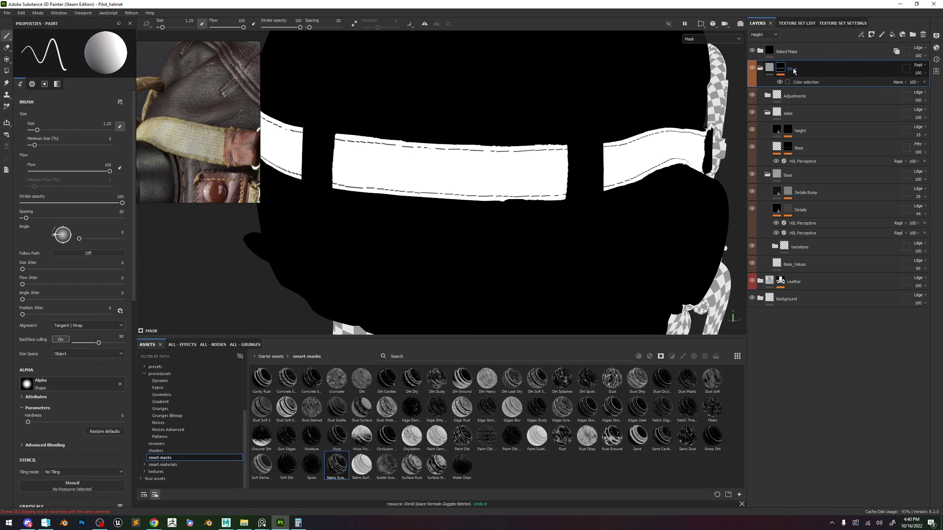
pyautogui.click(902, 35)
pyautogui.click(880, 54)
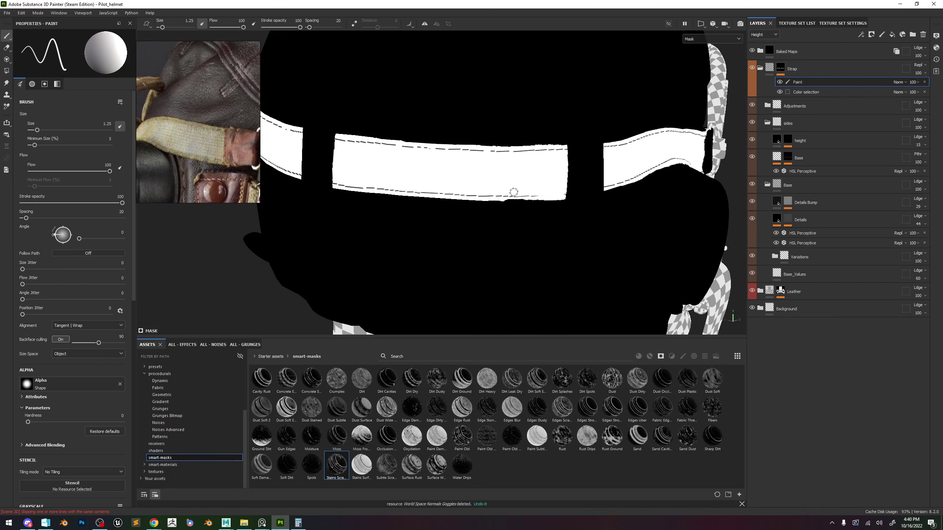
# Show only the 2D UV layout around the strap and set the brush alignment to UV.
pyautogui.press('F1')
pyautogui.scroll(-1, 574, 232)
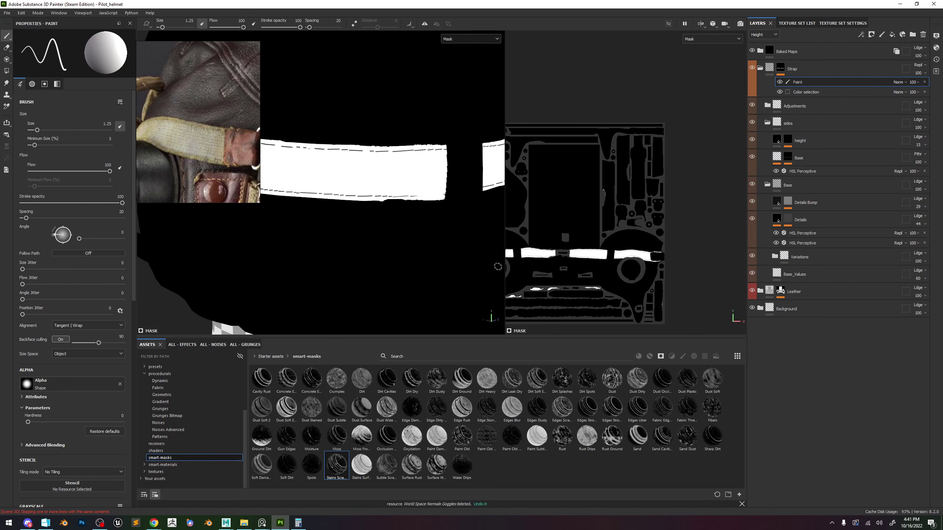
pyautogui.press('F2')
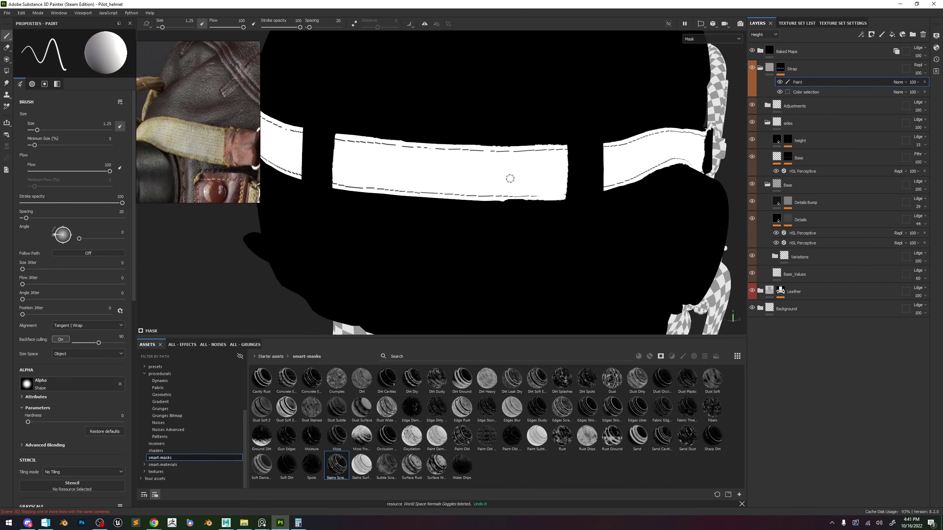
pyautogui.press('F3')
pyautogui.scroll(5, 297, 239)
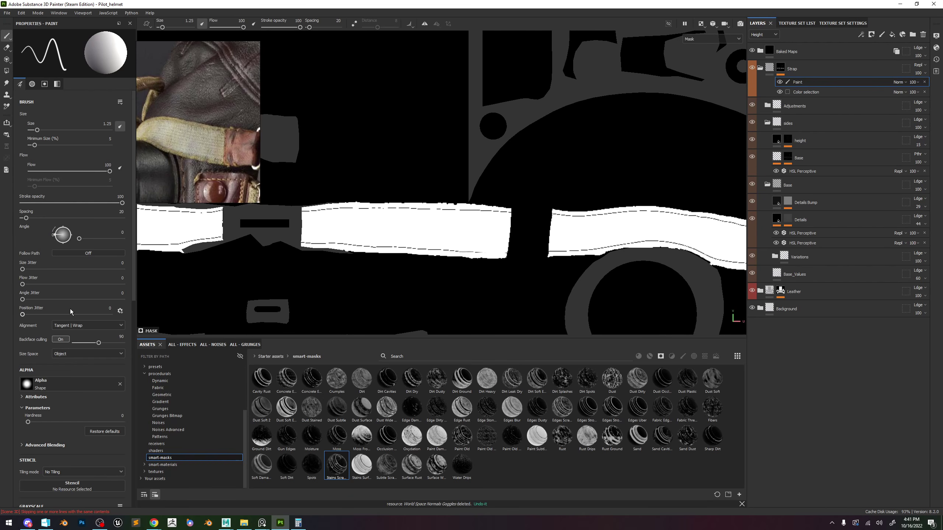
pyautogui.click(73, 325)
pyautogui.click(66, 336)
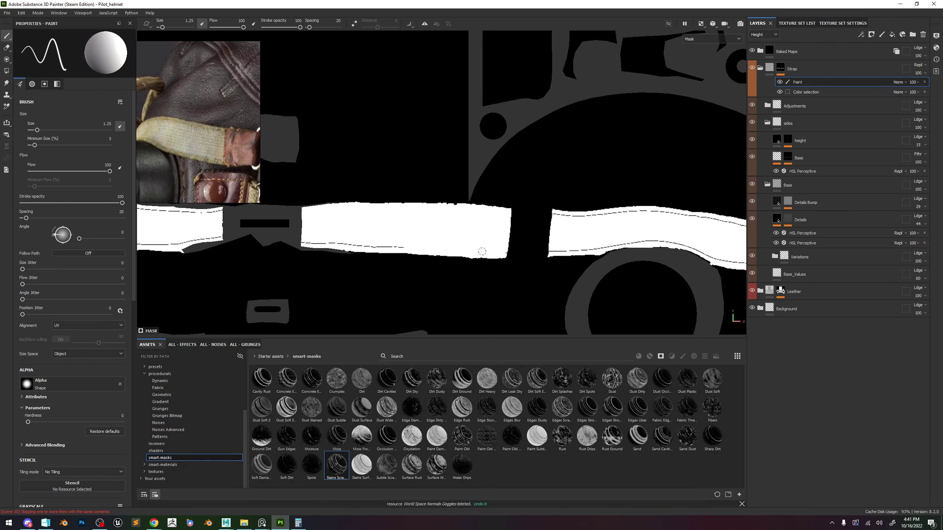
# Paint white over the dashed gap lines on the two right-hand strap sections of the UV layout.
pyautogui.moveTo(400, 246); pyautogui.dragTo(375, 247)
pyautogui.moveTo(616, 221); pyautogui.dragTo(586, 217, button='middle')
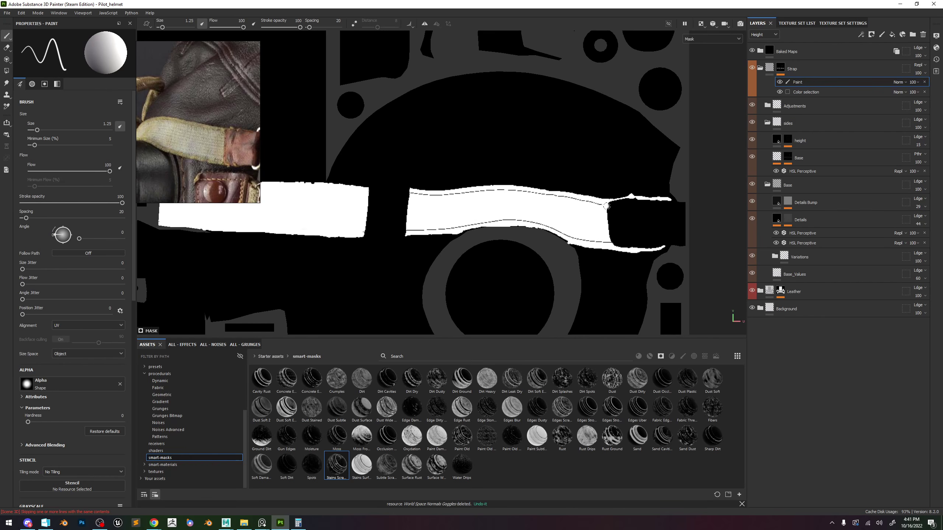
pyautogui.scroll(3, 603, 207)
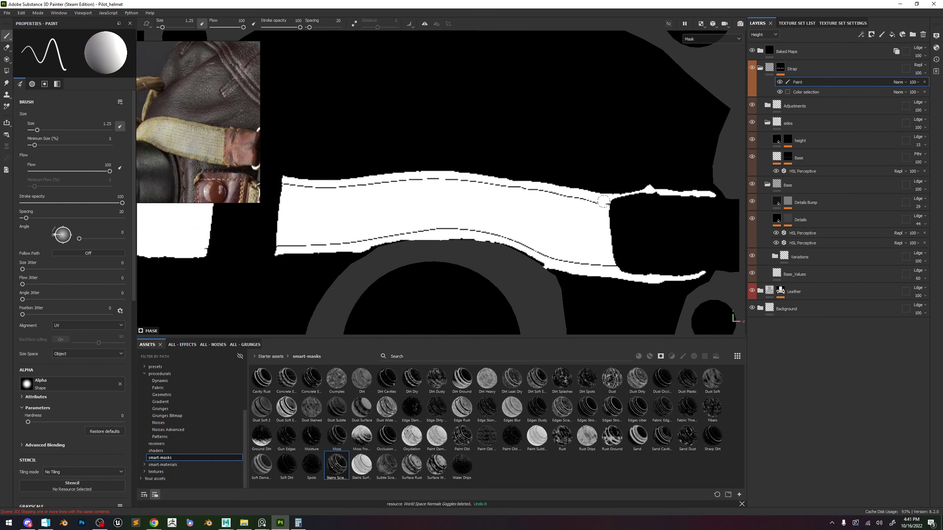
pyautogui.moveTo(604, 203)
pyautogui.mouseDown()
pyautogui.moveTo(471, 181)
pyautogui.moveTo(522, 189)
pyautogui.moveTo(290, 185)
pyautogui.mouseUp()
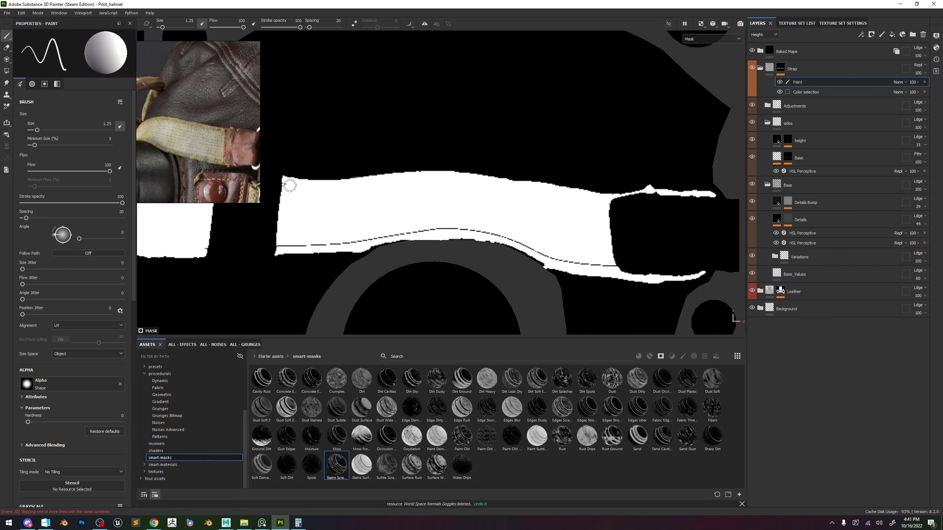
pyautogui.moveTo(281, 248)
pyautogui.mouseDown()
pyautogui.moveTo(480, 231)
pyautogui.moveTo(601, 268)
pyautogui.moveTo(577, 265)
pyautogui.mouseUp()
# Paint white over the upper and lower gap lines on the strap section just left of the center buckle piece.
pyautogui.moveTo(256, 223)
pyautogui.keyDown('alt'); pyautogui.mouseDown(button='middle')
pyautogui.moveTo(457, 242)
pyautogui.moveTo(727, 247)
pyautogui.mouseUp(button='middle'); pyautogui.keyUp('alt')
pyautogui.moveTo(538, 213); pyautogui.dragTo(425, 206)
pyautogui.keyDown('alt'); pyautogui.moveTo(421, 204); pyautogui.dragTo(581, 221, button='middle'); pyautogui.keyUp('alt')
pyautogui.moveTo(579, 221); pyautogui.dragTo(415, 215)
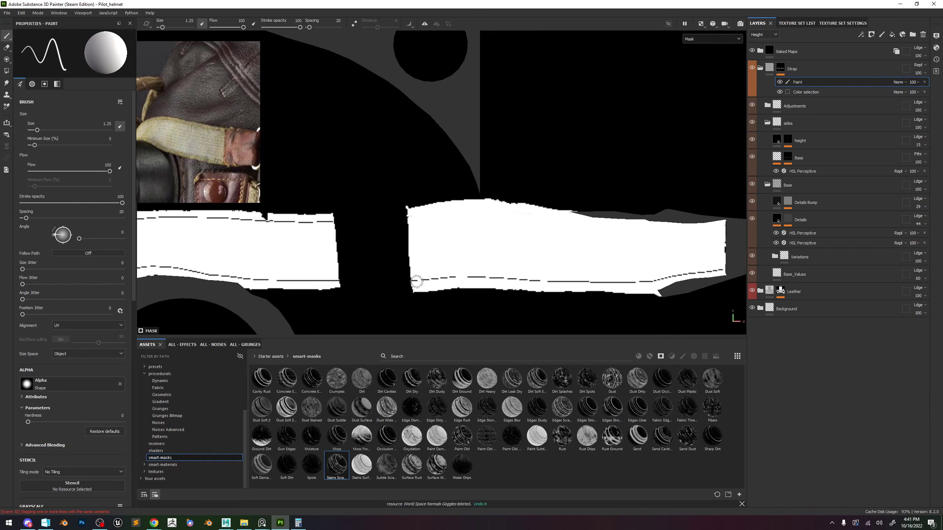
pyautogui.moveTo(416, 282); pyautogui.dragTo(647, 282)
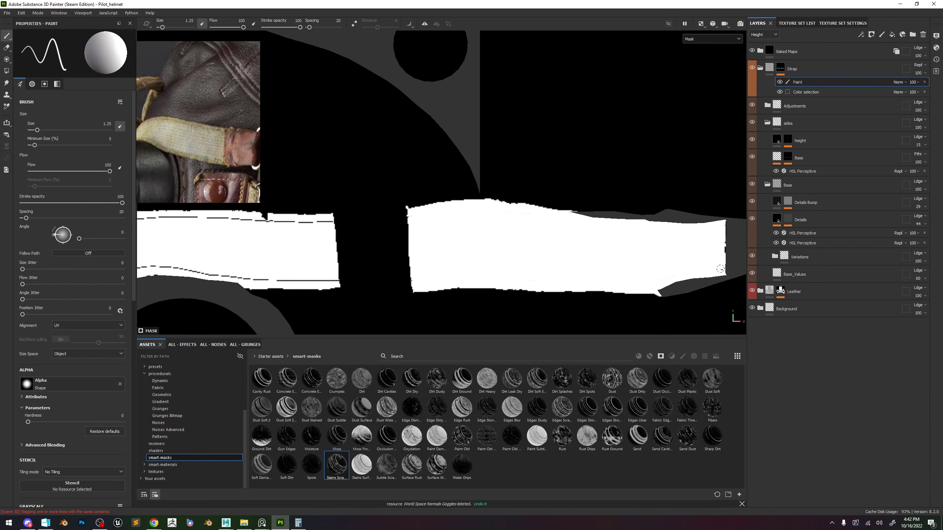
# Set the brush size to 0.84 and paint white over the right end of the lower gap line on the leftmost strap section.
pyautogui.scroll(-3, 459, 255)
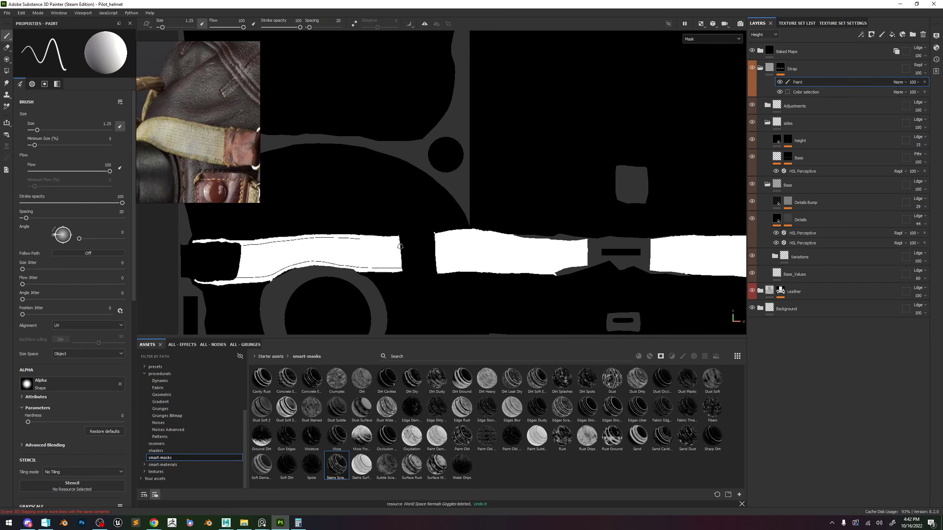
pyautogui.moveTo(400, 247)
pyautogui.keyDown('ctrl'); pyautogui.mouseDown(button='right')
pyautogui.moveTo(438, 247)
pyautogui.moveTo(344, 248)
pyautogui.mouseUp(button='right'); pyautogui.keyUp('ctrl')
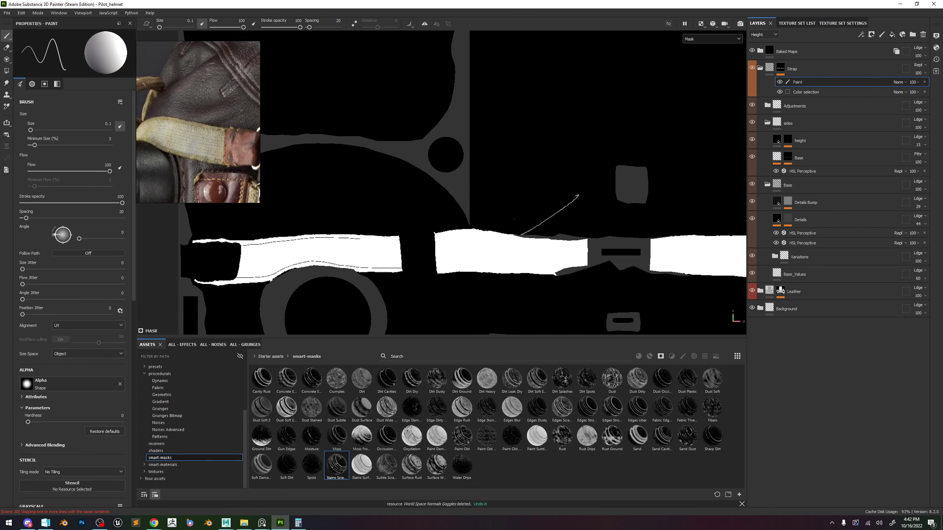
pyautogui.scroll(-3, 578, 195)
pyautogui.scroll(6, 468, 240)
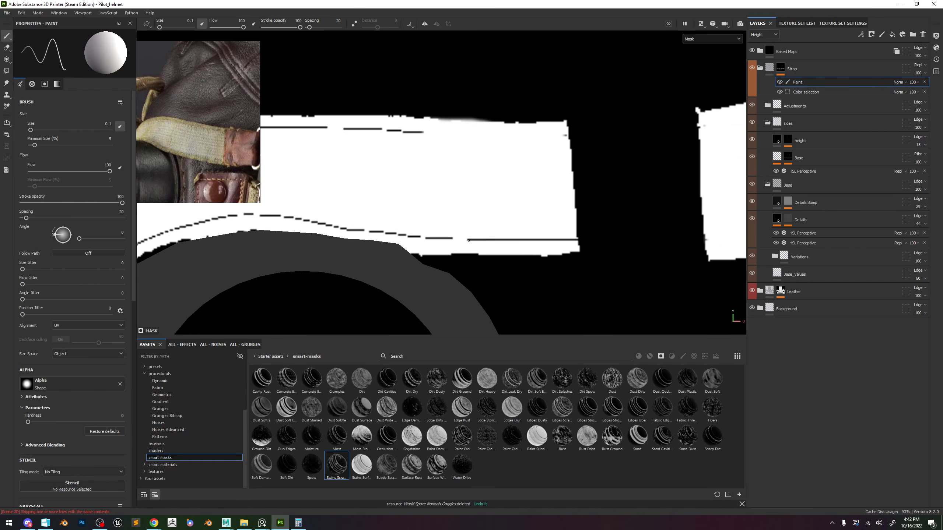
pyautogui.moveTo(470, 236)
pyautogui.keyDown('ctrl'); pyautogui.mouseDown(button='right')
pyautogui.moveTo(527, 237)
pyautogui.moveTo(477, 237)
pyautogui.mouseUp(button='right'); pyautogui.keyUp('ctrl')
pyautogui.click(571, 240)
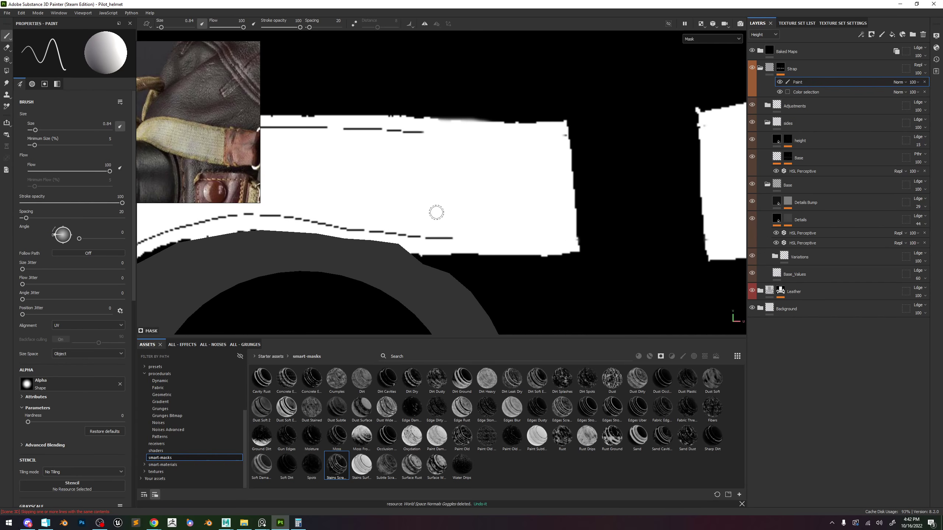
# Paint white over the remaining dashes of the lower gap line along the leftmost strap section.
pyautogui.scroll(-3, 436, 212)
pyautogui.scroll(3, 179, 247)
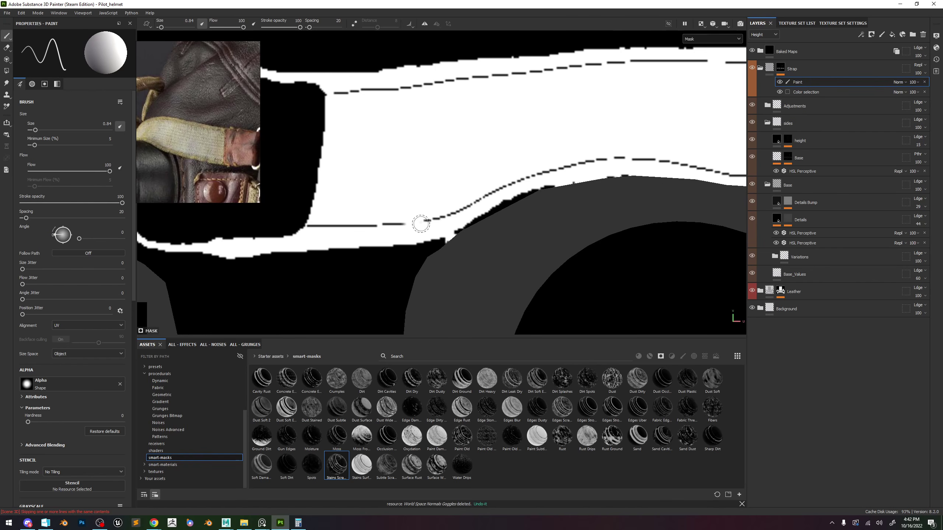
pyautogui.moveTo(416, 219)
pyautogui.mouseDown()
pyautogui.moveTo(450, 214)
pyautogui.moveTo(366, 221)
pyautogui.mouseUp()
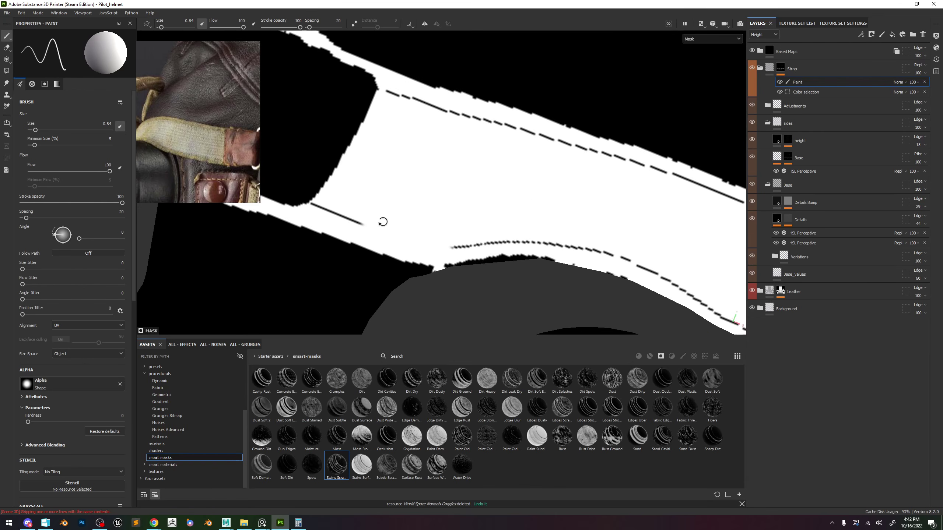
pyautogui.moveTo(367, 221); pyautogui.dragTo(362, 221, button='middle')
pyautogui.moveTo(331, 232); pyautogui.dragTo(272, 236)
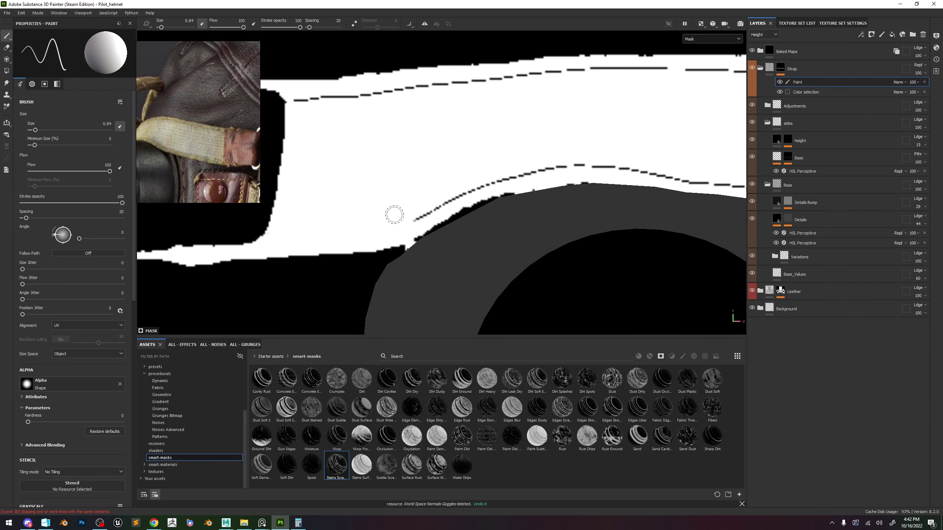
pyautogui.moveTo(394, 214)
pyautogui.mouseDown()
pyautogui.moveTo(437, 211)
pyautogui.moveTo(501, 176)
pyautogui.moveTo(616, 170)
pyautogui.mouseUp()
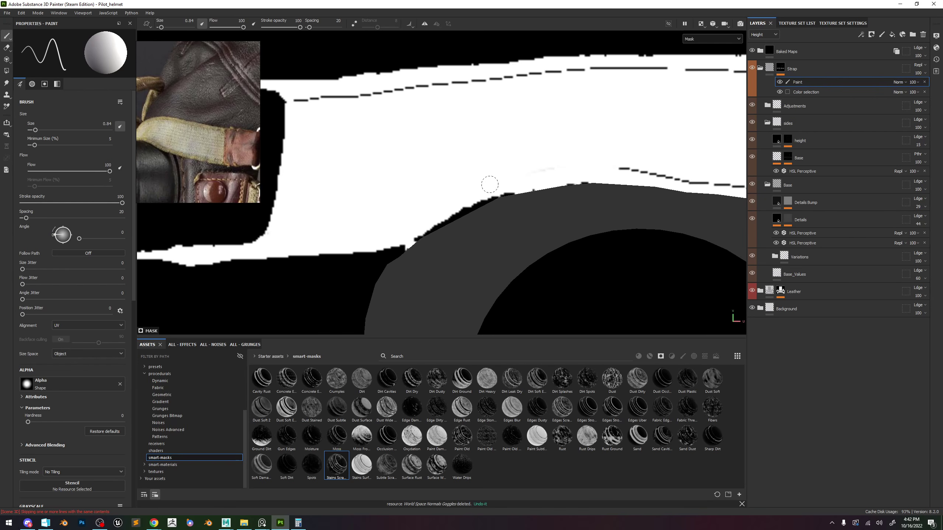
pyautogui.moveTo(565, 166); pyautogui.dragTo(453, 180, button='middle')
pyautogui.moveTo(453, 181); pyautogui.dragTo(653, 210)
# Paint white over the whole upper gap line of the leftmost strap section.
pyautogui.moveTo(494, 137); pyautogui.dragTo(558, 178, button='middle')
pyautogui.moveTo(678, 137)
pyautogui.mouseDown()
pyautogui.moveTo(499, 127)
pyautogui.moveTo(562, 128)
pyautogui.moveTo(302, 149)
pyautogui.mouseUp()
pyautogui.moveTo(357, 156); pyautogui.dragTo(548, 167, button='middle')
pyautogui.moveTo(548, 166)
pyautogui.mouseDown()
pyautogui.moveTo(436, 170)
pyautogui.moveTo(450, 187)
pyautogui.mouseUp()
# Paint white over the gap lines on the two leftmost small strap islands below the main strap in the UV layout.
pyautogui.scroll(-6, 554, 202)
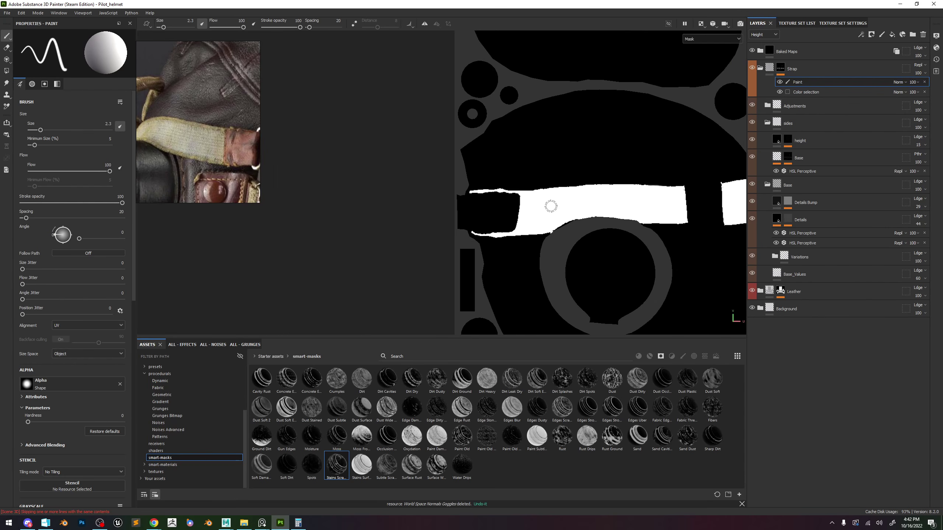
pyautogui.moveTo(595, 206); pyautogui.dragTo(451, 208, button='middle')
pyautogui.scroll(6, 538, 278)
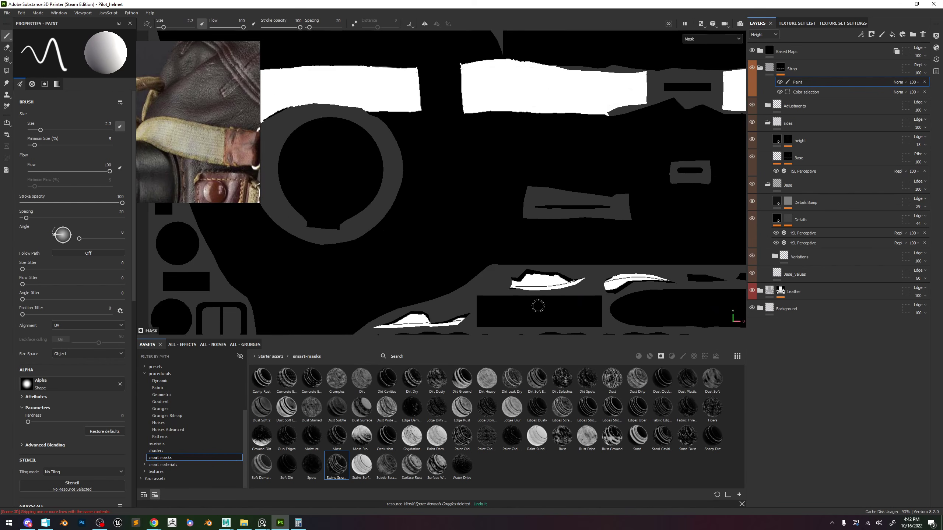
pyautogui.scroll(2, 538, 279)
pyautogui.keyDown('ctrl'); pyautogui.moveTo(538, 279); pyautogui.dragTo(553, 279, button='right'); pyautogui.keyUp('ctrl')
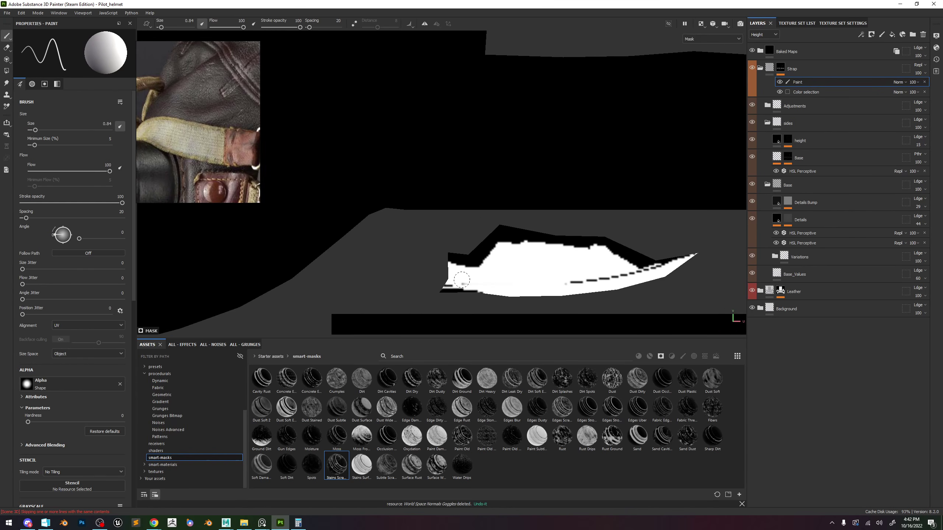
pyautogui.moveTo(545, 285); pyautogui.dragTo(641, 276)
pyautogui.scroll(-5, 428, 276)
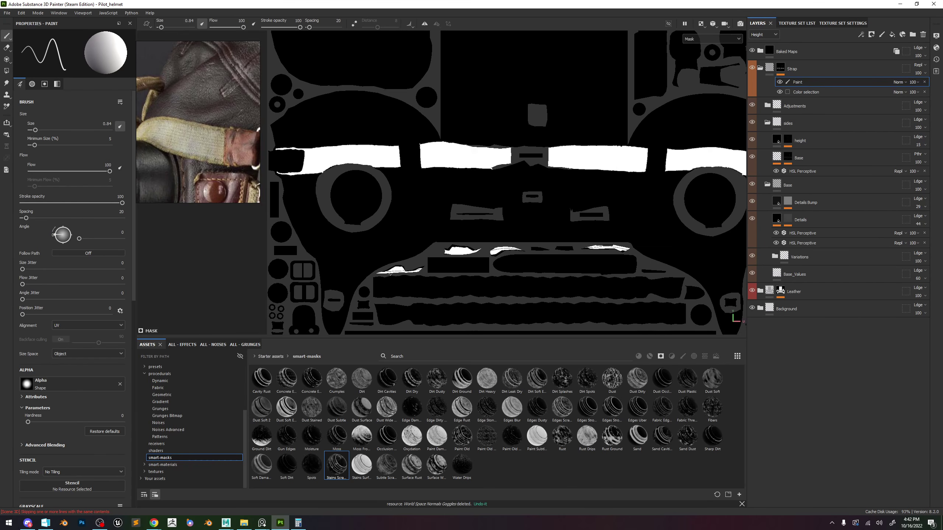
pyautogui.scroll(5, 401, 264)
pyautogui.moveTo(443, 233)
pyautogui.mouseDown()
pyautogui.moveTo(375, 237)
pyautogui.moveTo(553, 226)
pyautogui.mouseUp()
pyautogui.moveTo(673, 218)
pyautogui.mouseDown()
pyautogui.moveTo(705, 214)
pyautogui.moveTo(677, 216)
pyautogui.mouseUp()
pyautogui.scroll(-5, 617, 205)
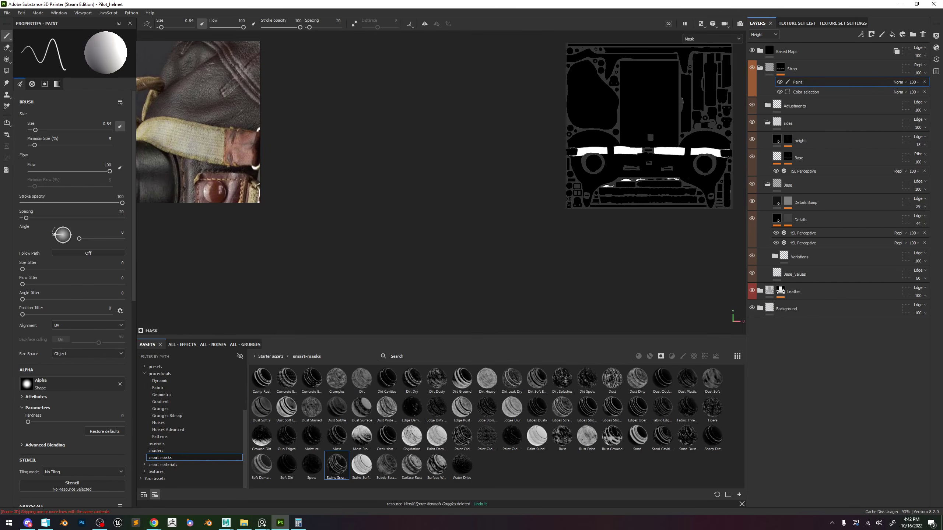
# Paint white over the gap lines on the two remaining small strap islands, the far-right one and the curved middle one.
pyautogui.scroll(4, 653, 167)
pyautogui.scroll(5, 652, 168)
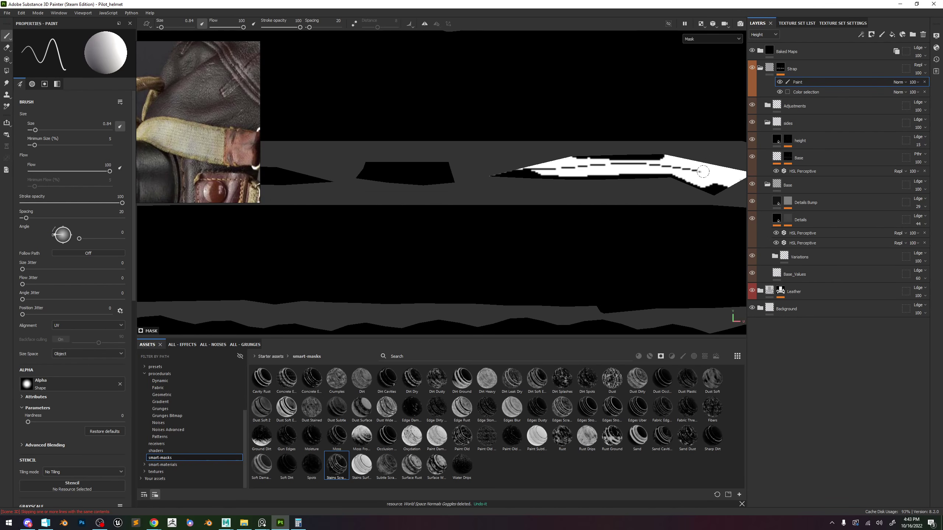
pyautogui.moveTo(660, 165); pyautogui.dragTo(540, 169)
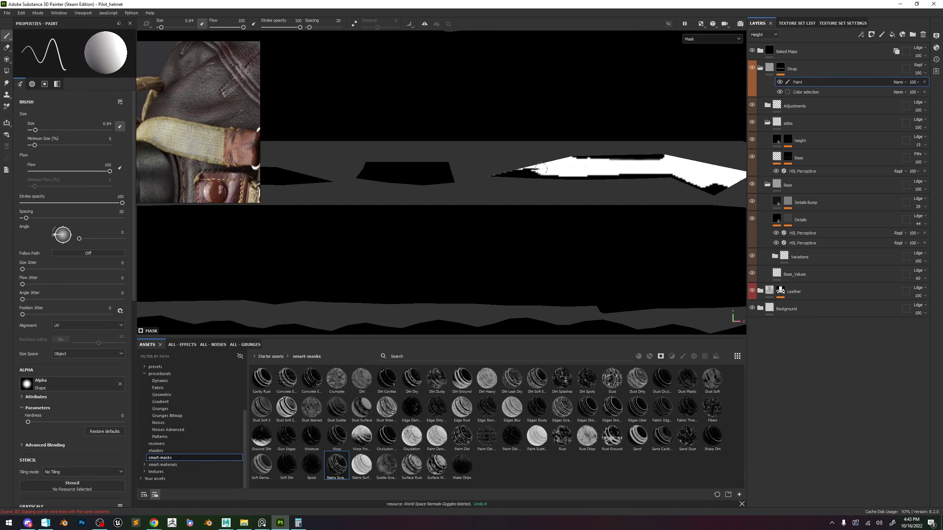
pyautogui.scroll(-6, 539, 169)
pyautogui.scroll(2, 521, 182)
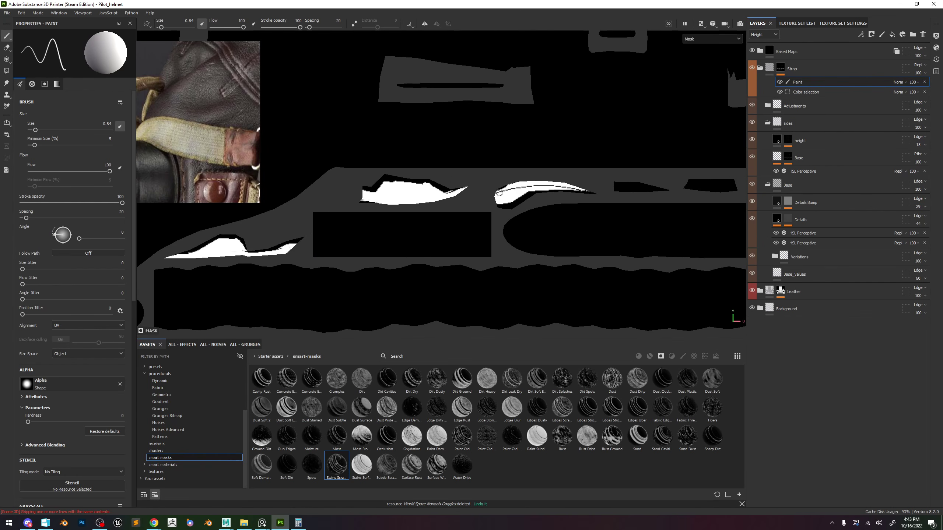
pyautogui.moveTo(503, 193); pyautogui.dragTo(550, 184)
# Check the whole UV mask, restore the split 3D and 2D view, and select the Strap folder to display the full material.
pyautogui.scroll(-8, 451, 191)
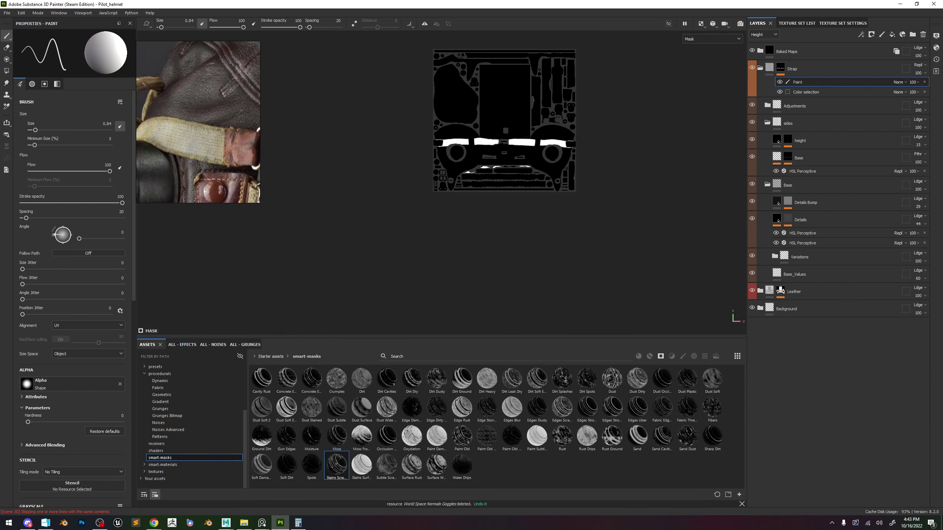
pyautogui.scroll(3, 519, 87)
pyautogui.scroll(-3, 520, 87)
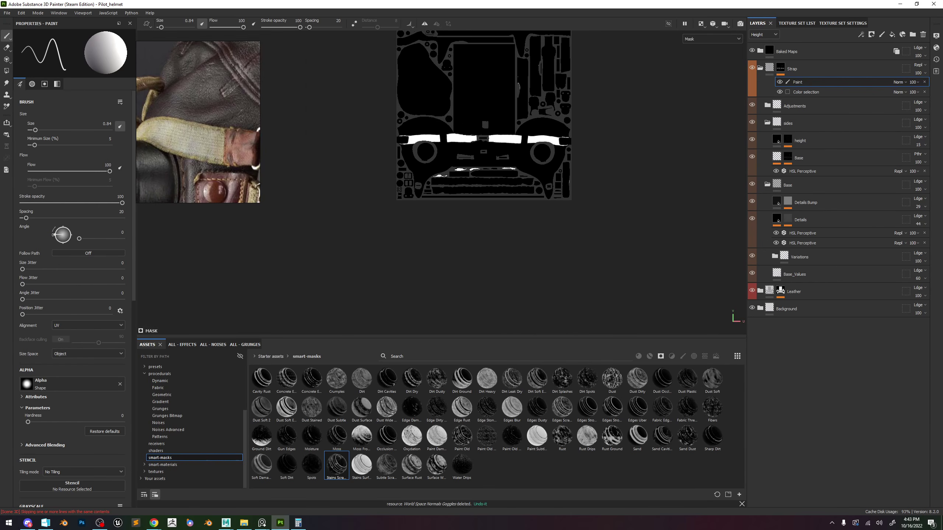
pyautogui.scroll(5, 520, 87)
pyautogui.scroll(-6, 519, 87)
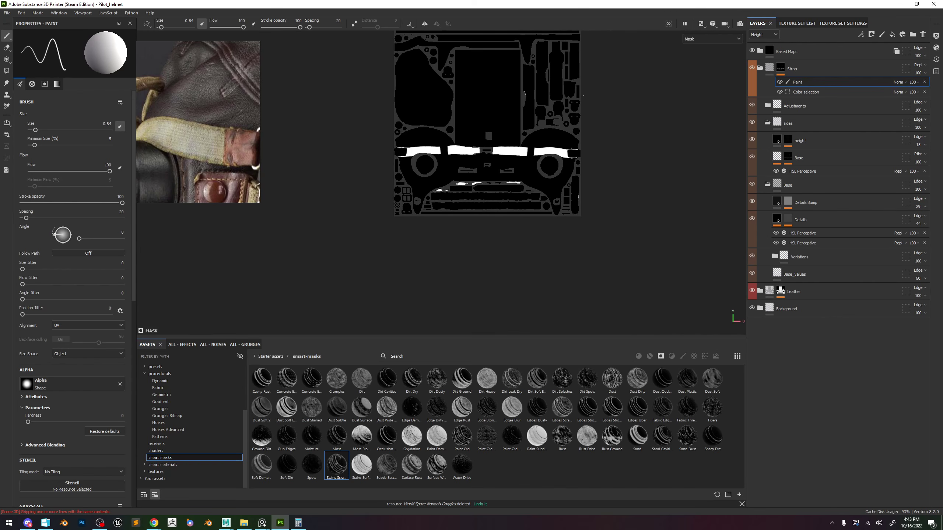
pyautogui.press('F1')
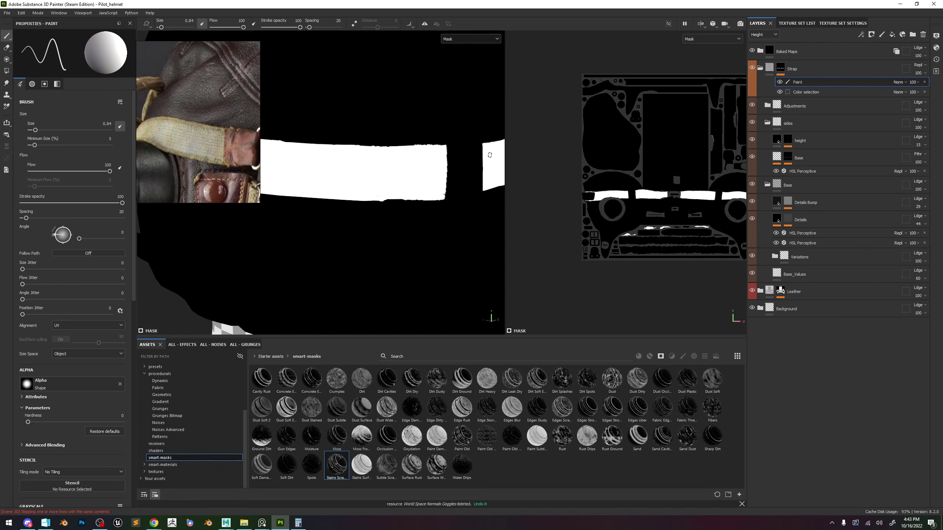
pyautogui.press('F3')
pyautogui.press('F1')
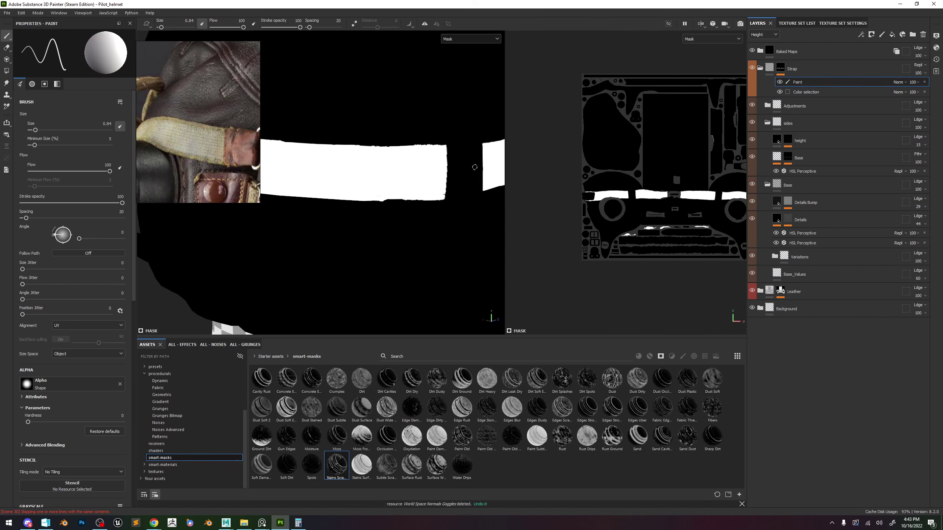
pyautogui.click(783, 74)
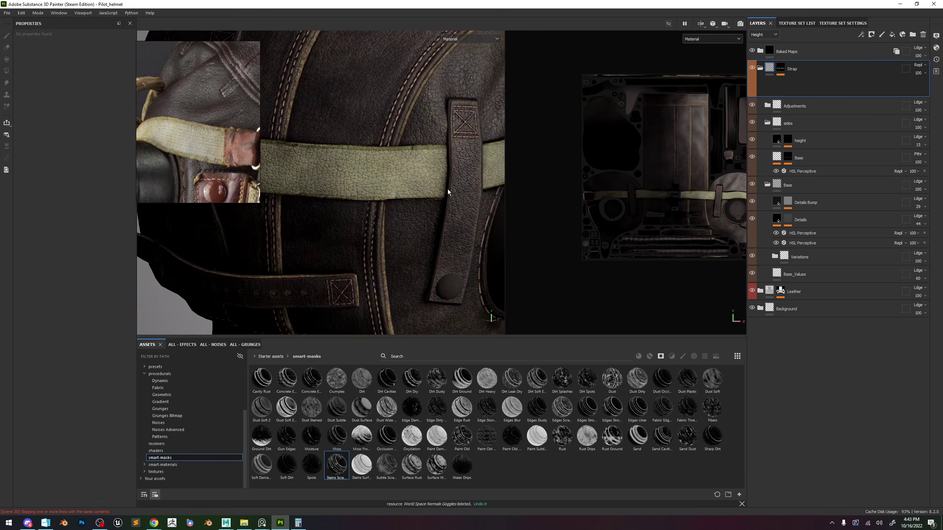
# Examine the textured strap around the helmet from the side, back and ear-cup angles under different lighting.
pyautogui.scroll(-5, 448, 192)
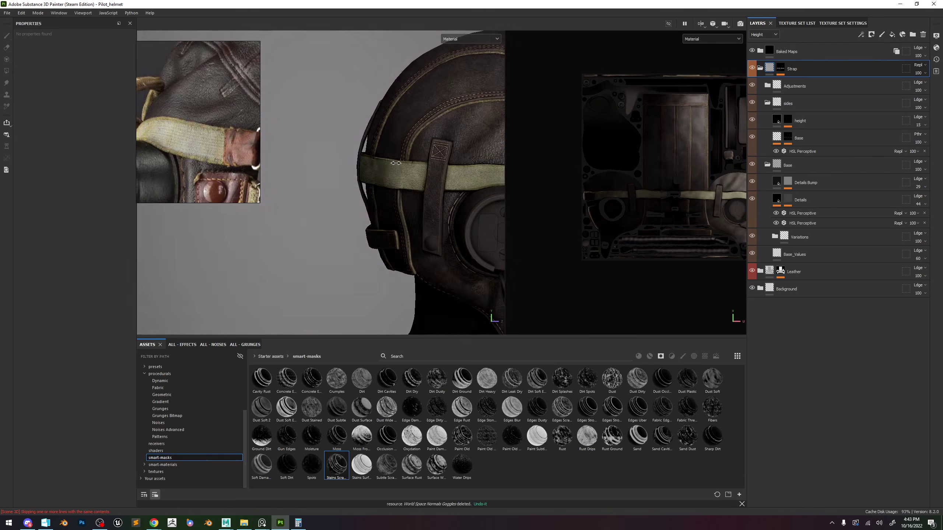
pyautogui.keyDown('shift'); pyautogui.moveTo(396, 163); pyautogui.dragTo(475, 165, button='right'); pyautogui.keyUp('shift')
pyautogui.keyDown('alt'); pyautogui.moveTo(475, 165); pyautogui.dragTo(361, 169, button='middle'); pyautogui.keyUp('alt')
pyautogui.keyDown('alt'); pyautogui.moveTo(261, 180); pyautogui.dragTo(386, 189); pyautogui.keyUp('alt')
pyautogui.keyDown('alt'); pyautogui.moveTo(386, 189); pyautogui.dragTo(573, 337, button='right'); pyautogui.keyUp('alt')
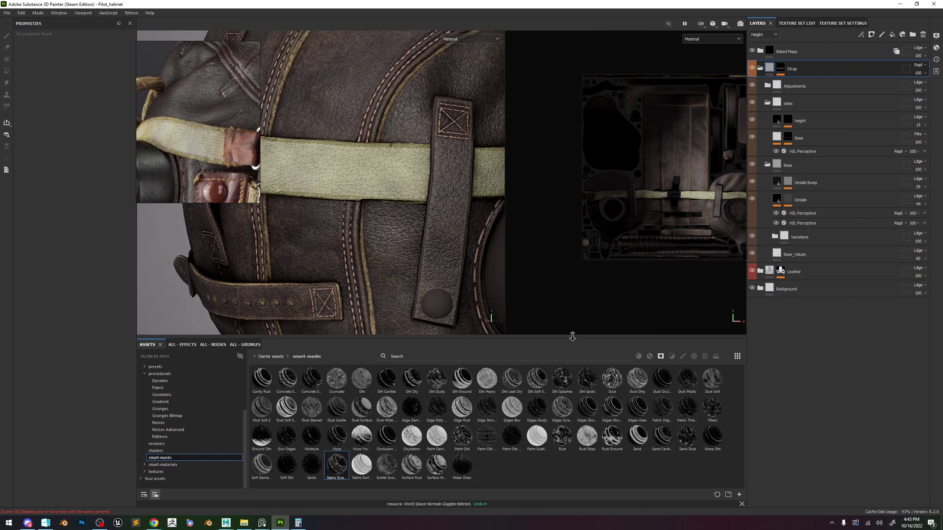
pyautogui.keyDown('alt'); pyautogui.moveTo(409, 223); pyautogui.dragTo(386, 115); pyautogui.keyUp('alt')
pyautogui.keyDown('shift'); pyautogui.moveTo(386, 148); pyautogui.dragTo(345, 156, button='right'); pyautogui.keyUp('shift')
pyautogui.keyDown('alt'); pyautogui.moveTo(364, 171); pyautogui.dragTo(368, 208); pyautogui.keyUp('alt')
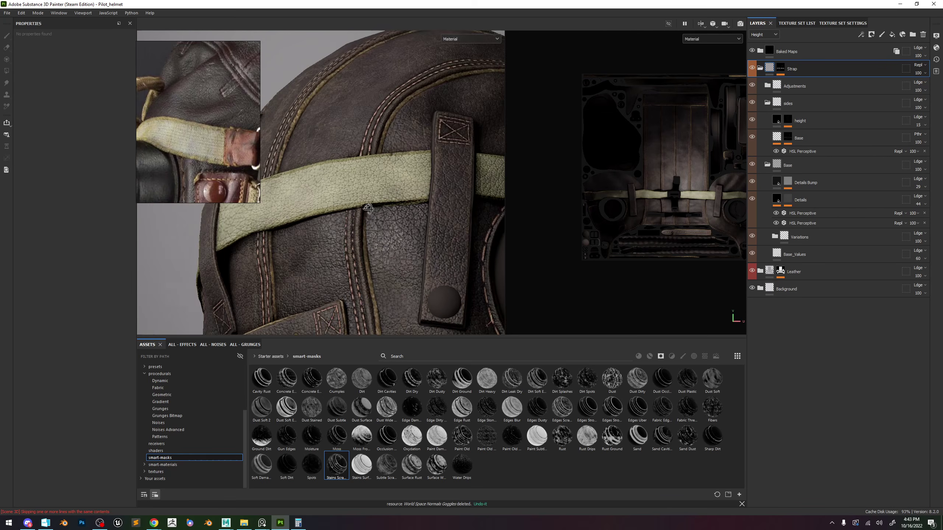
pyautogui.keyDown('alt'); pyautogui.moveTo(369, 209); pyautogui.dragTo(322, 114, button='right'); pyautogui.keyUp('alt')
pyautogui.keyDown('alt'); pyautogui.moveTo(493, 178); pyautogui.dragTo(446, 187, button='middle'); pyautogui.keyUp('alt')
pyautogui.keyDown('alt'); pyautogui.moveTo(446, 188); pyautogui.dragTo(364, 191); pyautogui.keyUp('alt')
pyautogui.moveTo(364, 192)
pyautogui.keyDown('shift'); pyautogui.mouseDown(button='right')
pyautogui.moveTo(426, 200)
pyautogui.moveTo(333, 93)
pyautogui.moveTo(336, 116)
pyautogui.moveTo(402, 204)
pyautogui.moveTo(483, 214)
pyautogui.mouseUp(button='right'); pyautogui.keyUp('shift')
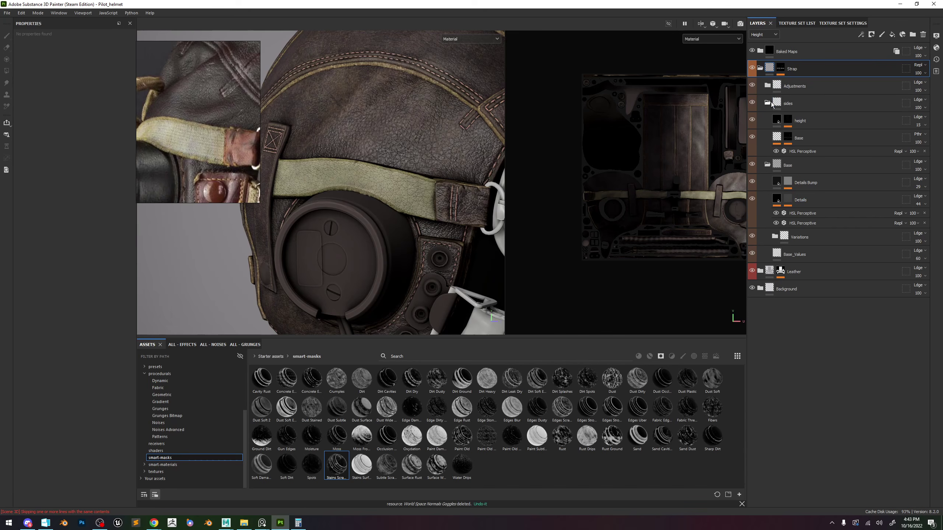
# Delete the height layer from the sides folder of the Strap material.
pyautogui.click(788, 120)
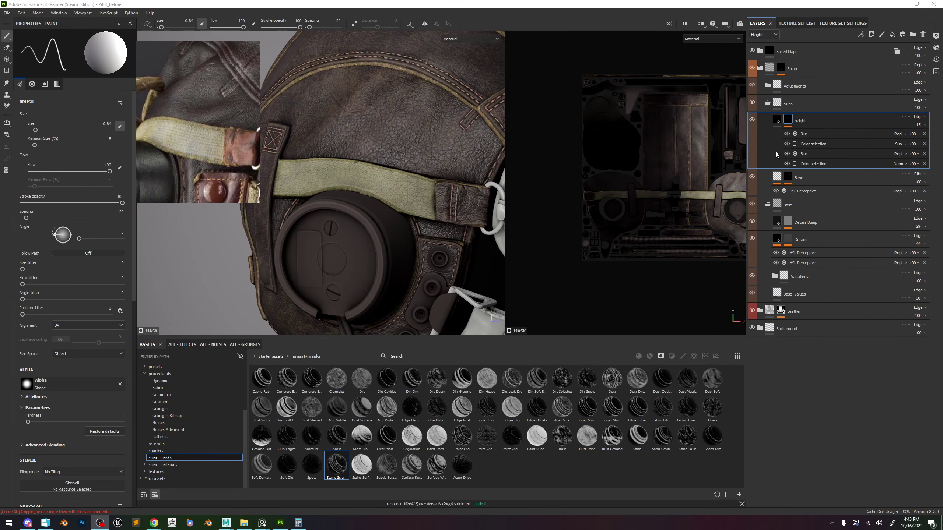
pyautogui.click(798, 121)
pyautogui.press('Delete')
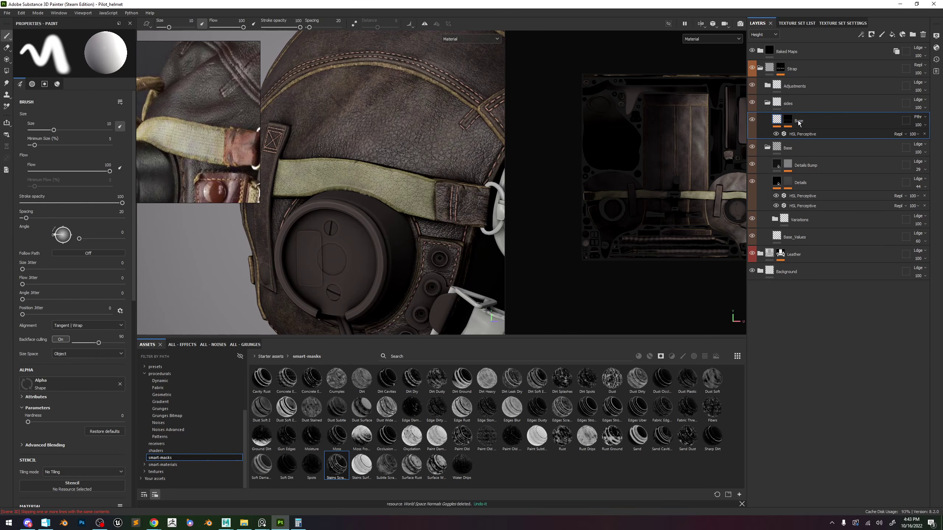
# Display the mask of the sides folder's Base layer and add a Blur filter to it with an intensity of 0.95.
pyautogui.click(787, 120)
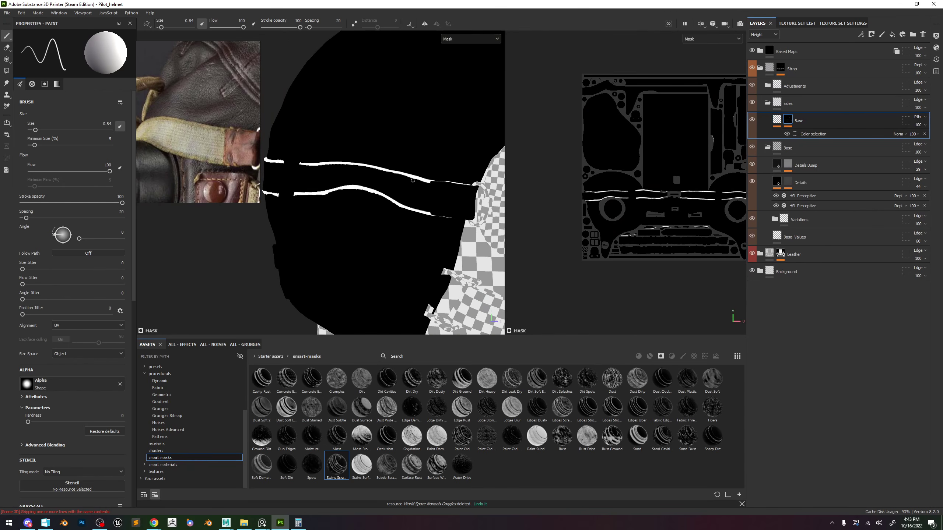
pyautogui.scroll(3, 413, 180)
pyautogui.click(861, 35)
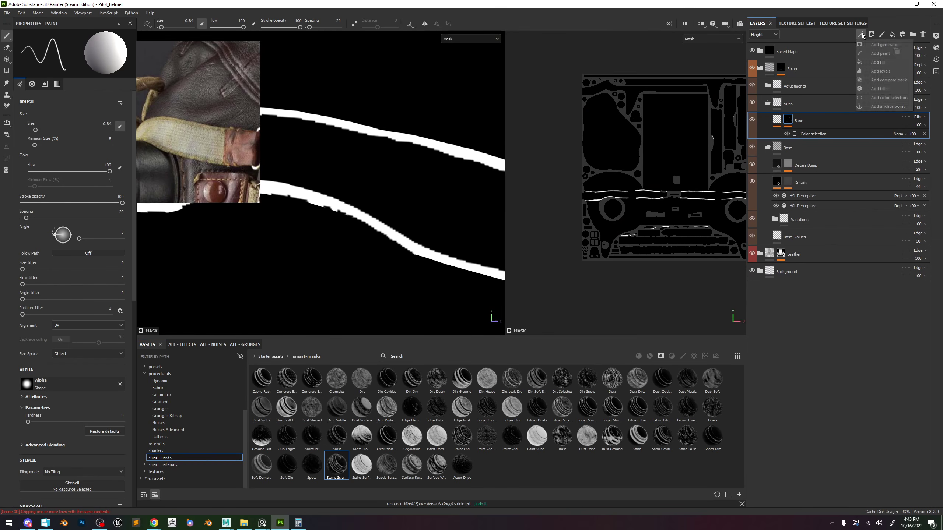
pyautogui.click(880, 88)
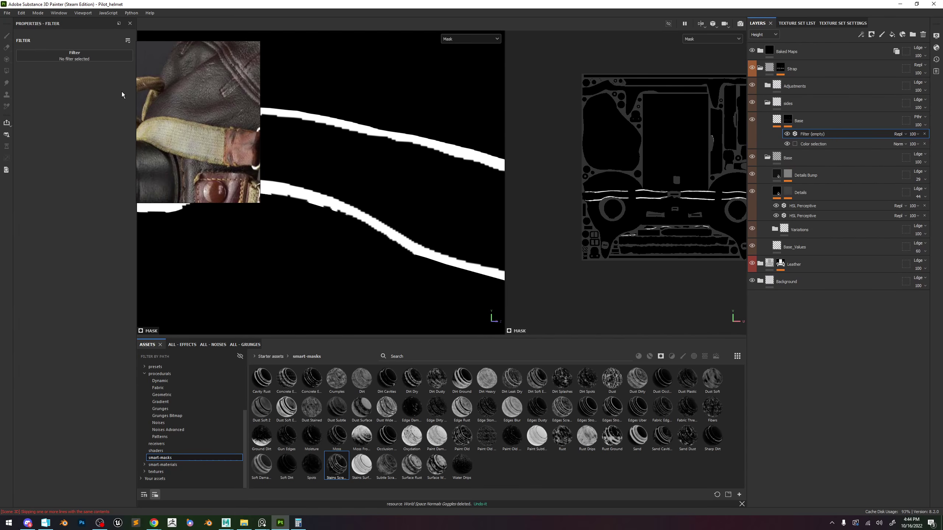
pyautogui.click(99, 56)
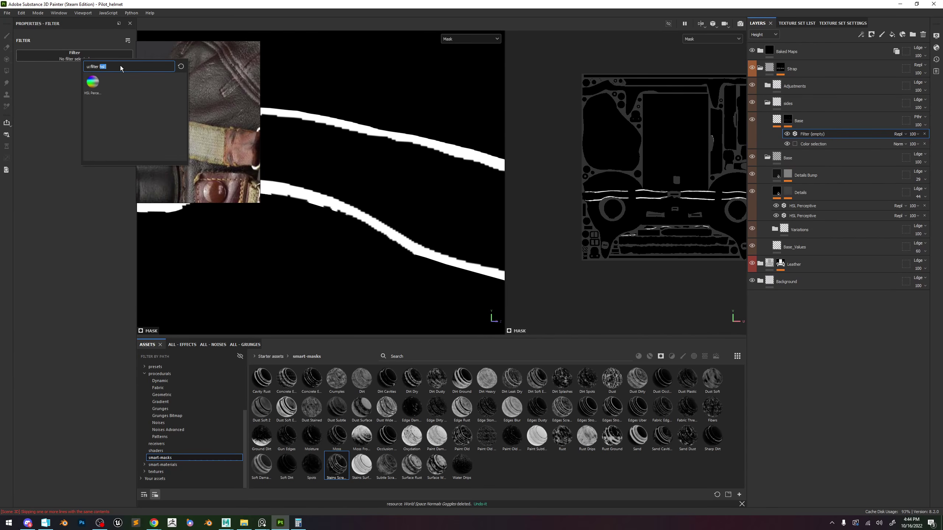
pyautogui.write('blur')
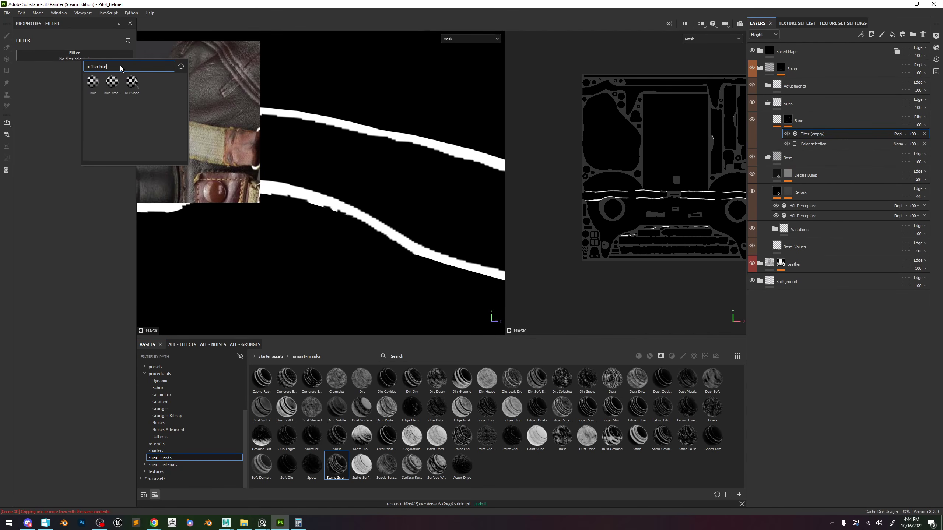
pyautogui.click(90, 84)
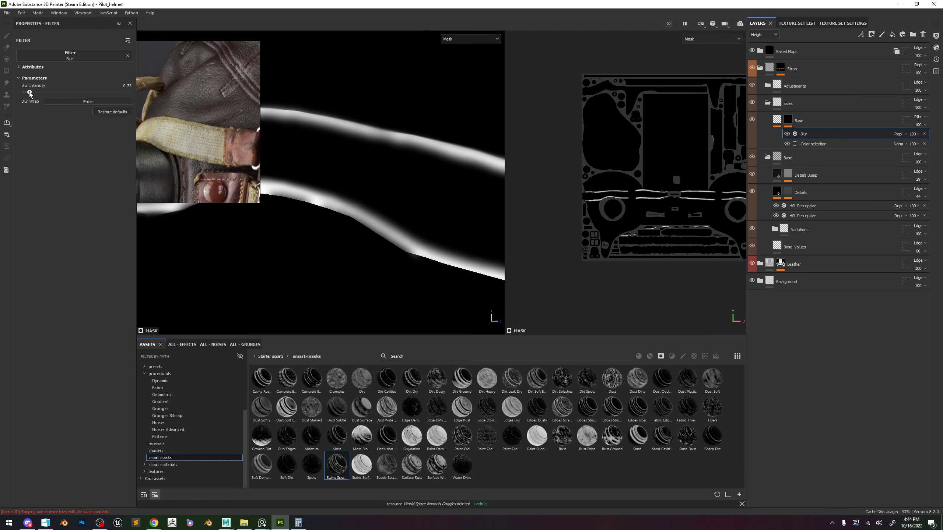
pyautogui.moveTo(28, 92); pyautogui.dragTo(31, 97)
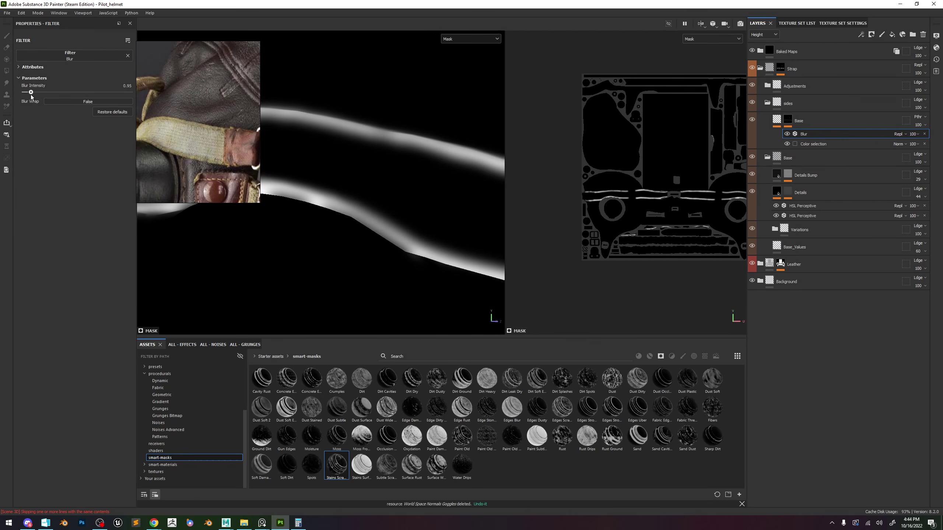
# Set the Blur intensity on the mask of the sides folder's Base layer to 0.78 and display the mask.
pyautogui.press('m')
pyautogui.scroll(-5, 370, 124)
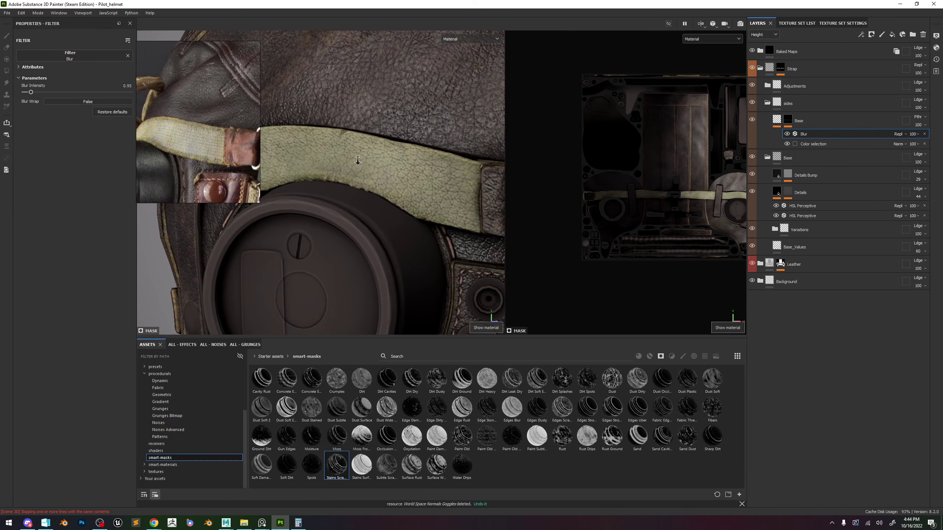
pyautogui.moveTo(31, 92)
pyautogui.mouseDown()
pyautogui.moveTo(10, 93)
pyautogui.moveTo(30, 93)
pyautogui.mouseUp()
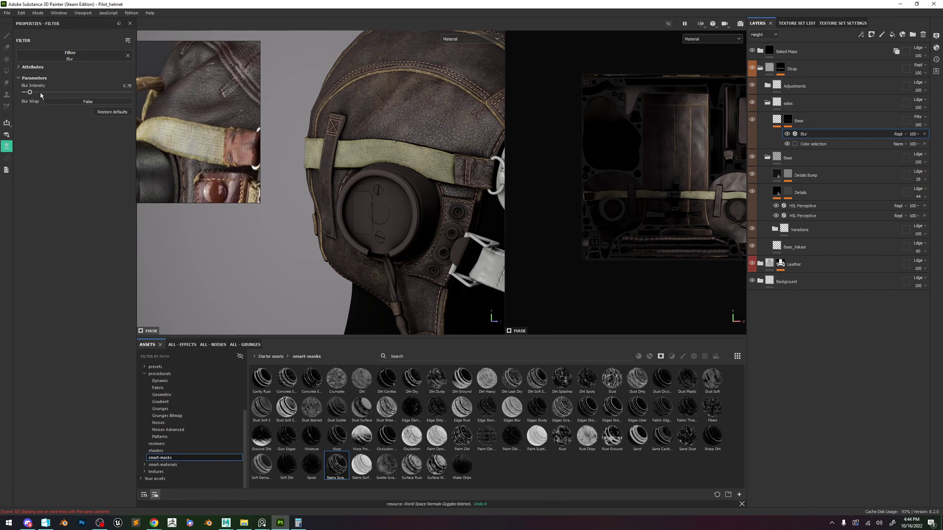
pyautogui.press('m')
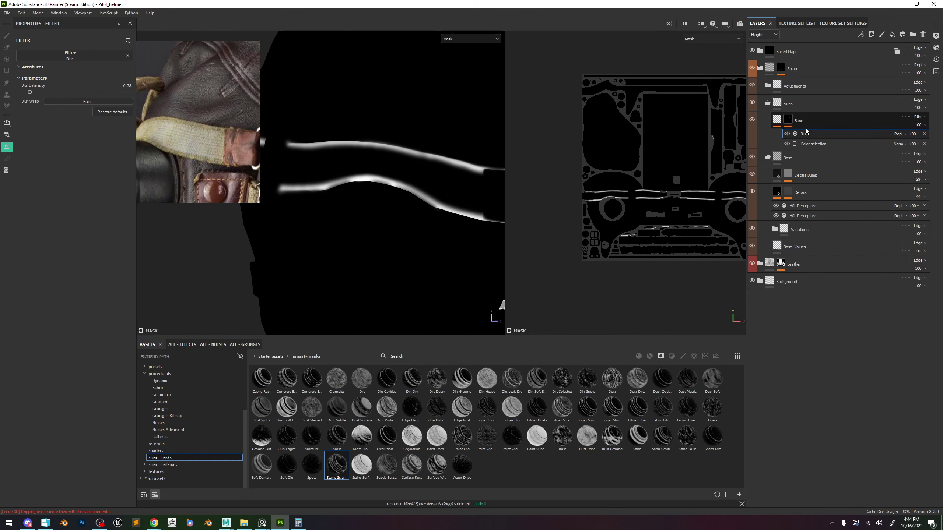
# Set the HSL Perceptive filter on the sides folder's Base layer to saturation 0.724 and lightness 0.28.
pyautogui.hotkey('ctrl', 'z')
pyautogui.hotkey('ctrl', 'z')
pyautogui.hotkey('ctrl', 'z')
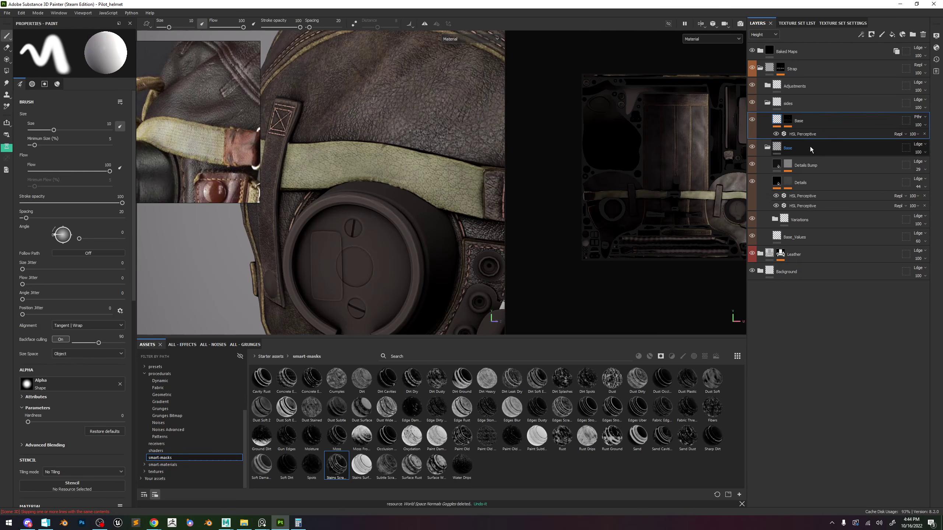
pyautogui.click(809, 136)
pyautogui.moveTo(56, 144); pyautogui.dragTo(105, 131)
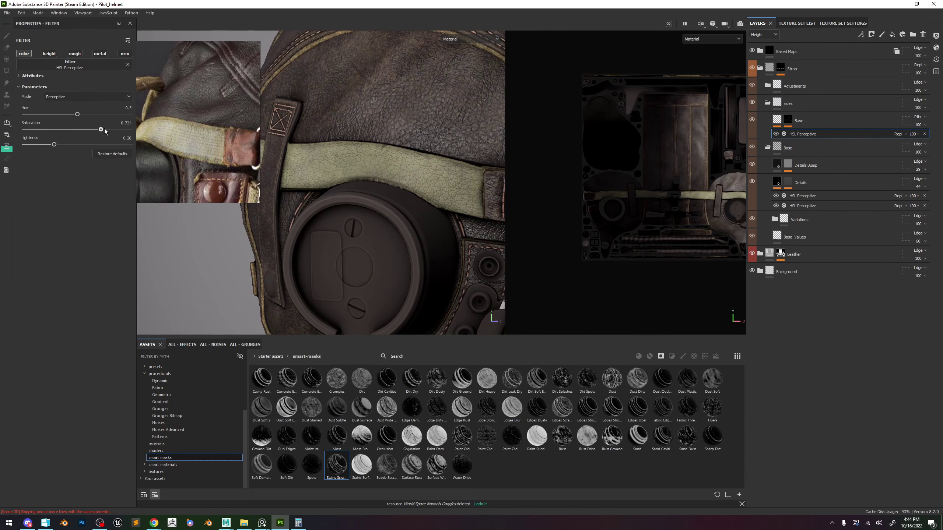
pyautogui.keyDown('alt'); pyautogui.moveTo(390, 144); pyautogui.dragTo(457, 249, button='right'); pyautogui.keyUp('alt')
# Add a Levels adjustment to the sides Base layer's mask and move its midtone close to black to widen the edge lines.
pyautogui.click(788, 120)
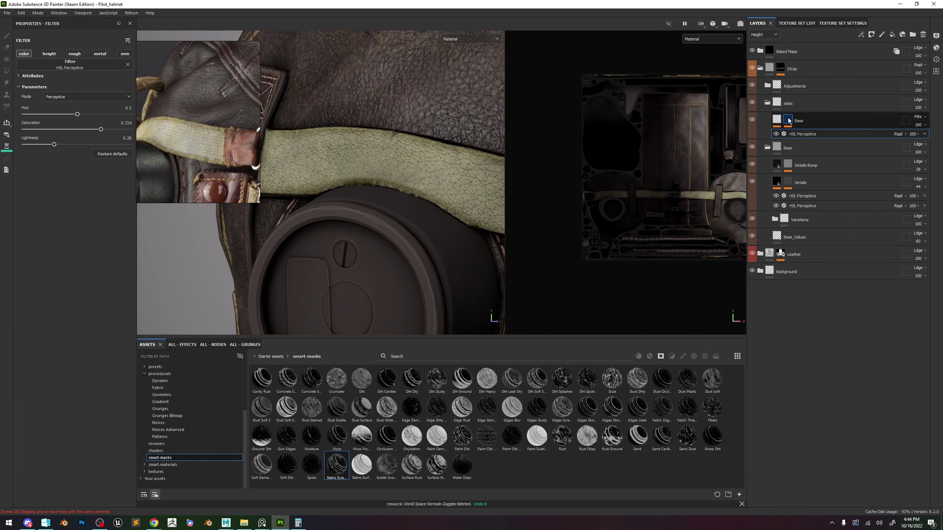
pyautogui.click(861, 35)
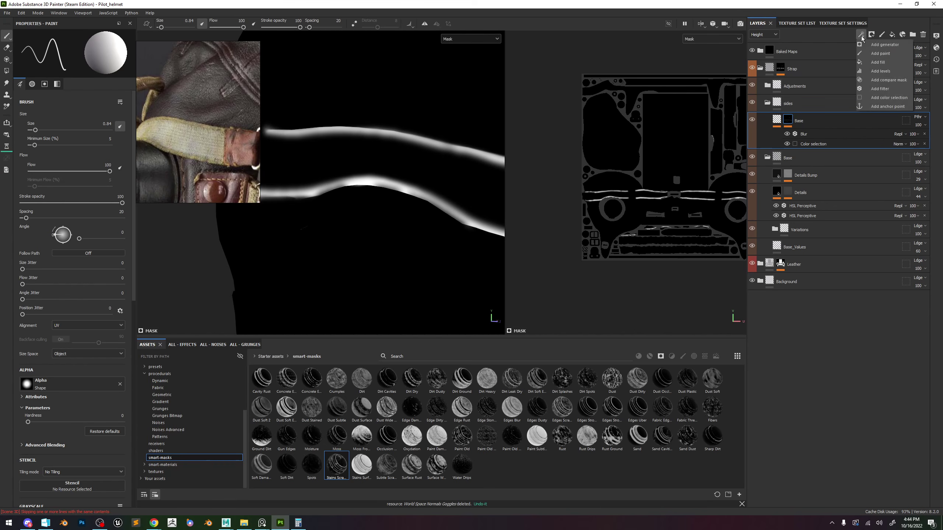
pyautogui.click(883, 70)
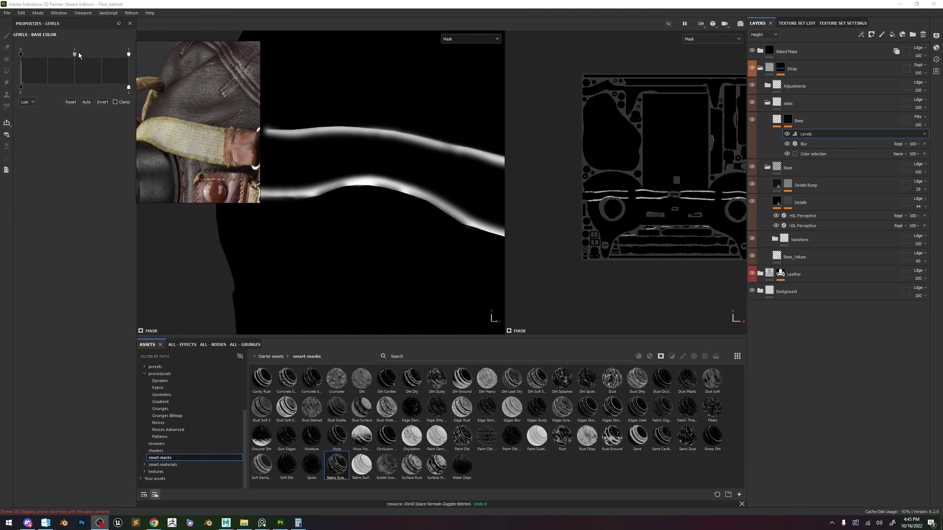
pyautogui.moveTo(72, 53); pyautogui.dragTo(22, 55)
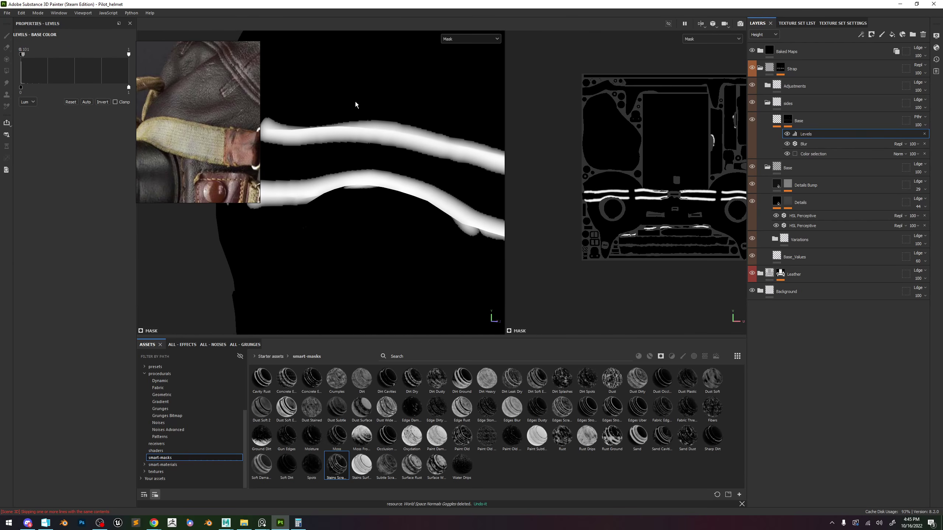
# Examine the strap's widened edges in the material view and check the Strap folder's mask.
pyautogui.press('m')
pyautogui.keyDown('alt'); pyautogui.moveTo(405, 112); pyautogui.dragTo(390, 130); pyautogui.keyUp('alt')
pyautogui.keyDown('alt'); pyautogui.moveTo(390, 130); pyautogui.dragTo(364, 131, button='right'); pyautogui.keyUp('alt')
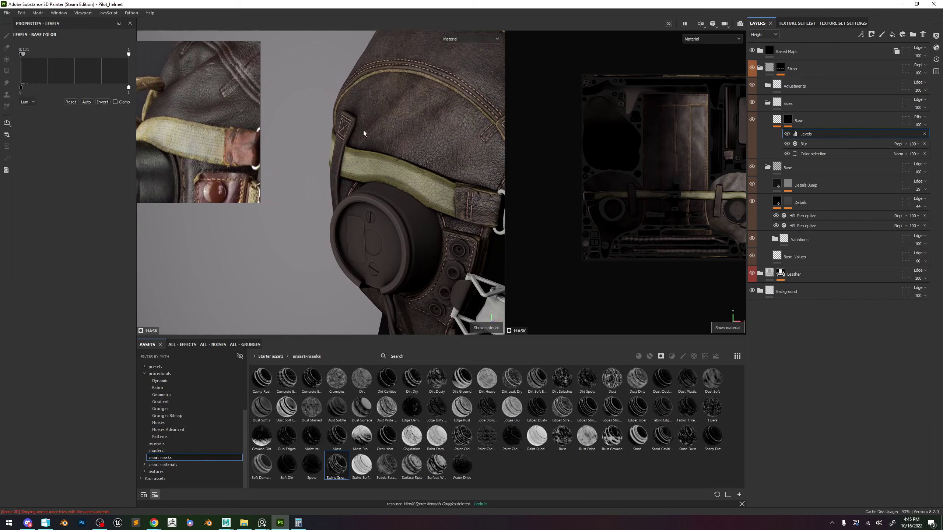
pyautogui.keyDown('alt'); pyautogui.moveTo(463, 202); pyautogui.dragTo(334, 101, button='right'); pyautogui.keyUp('alt')
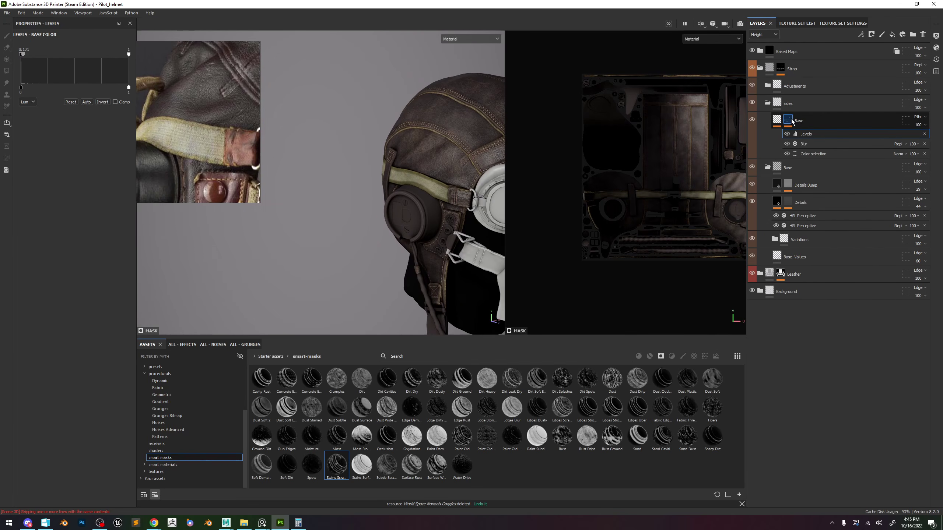
pyautogui.keyDown('alt'); pyautogui.click(781, 69); pyautogui.keyUp('alt')
pyautogui.keyDown('alt'); pyautogui.moveTo(415, 164); pyautogui.dragTo(476, 240, button='right'); pyautogui.keyUp('alt')
pyautogui.press('m')
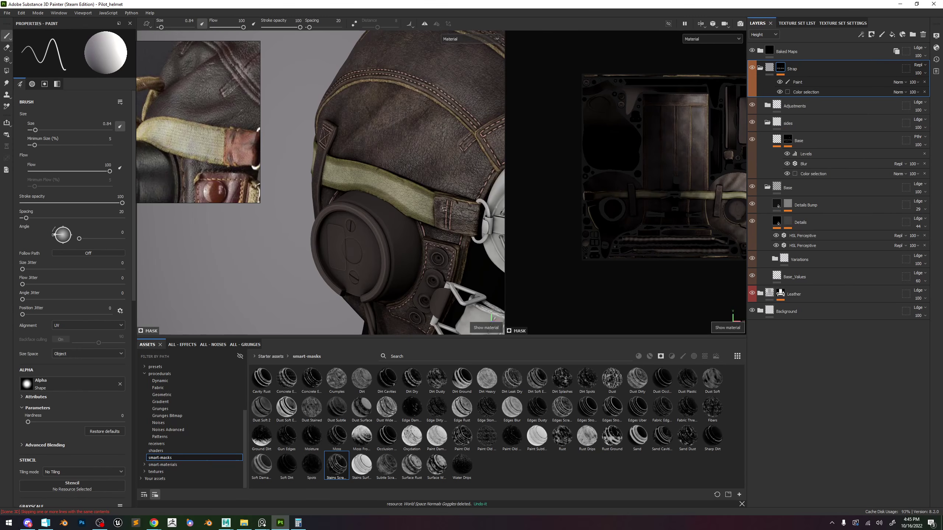
# Add a second Blur filter above Levels in the sides Base mask and set the lower Blur's intensity to 0.34.
pyautogui.click(787, 140)
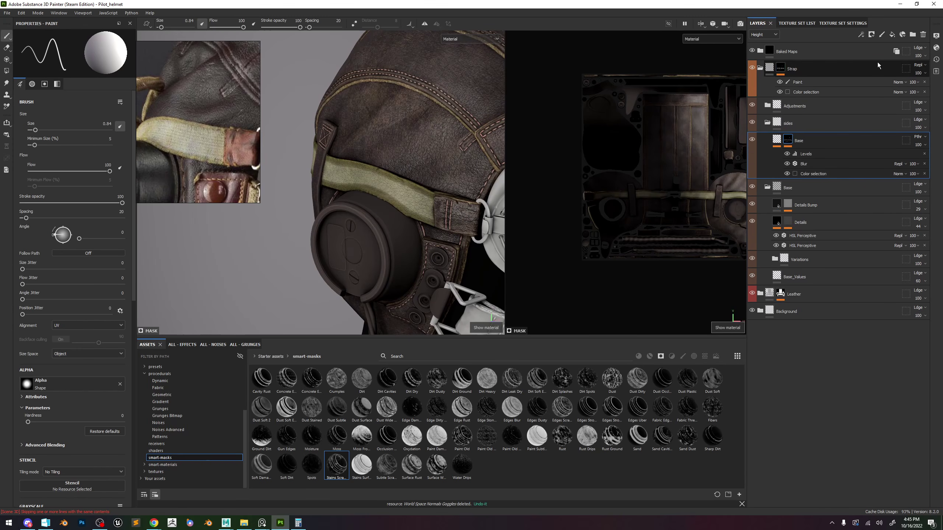
pyautogui.click(878, 36)
pyautogui.click(885, 89)
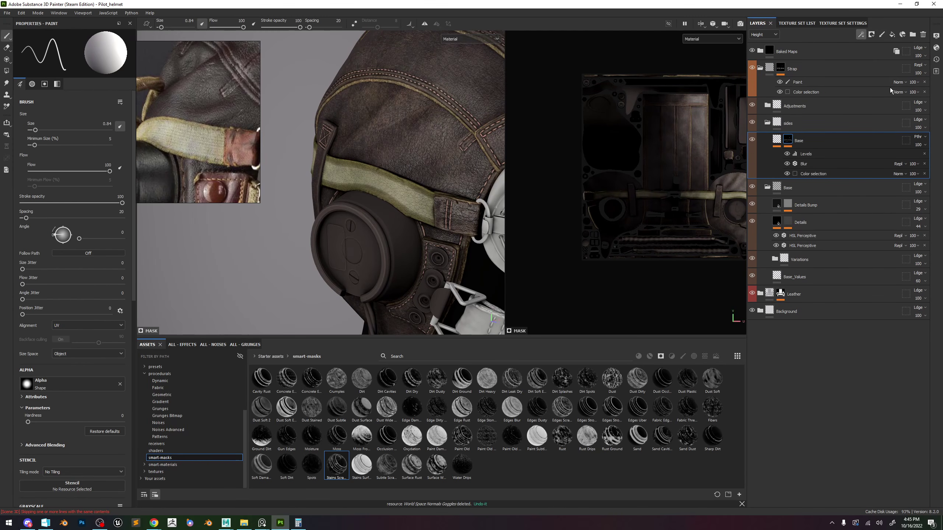
pyautogui.click(128, 57)
pyautogui.click(89, 76)
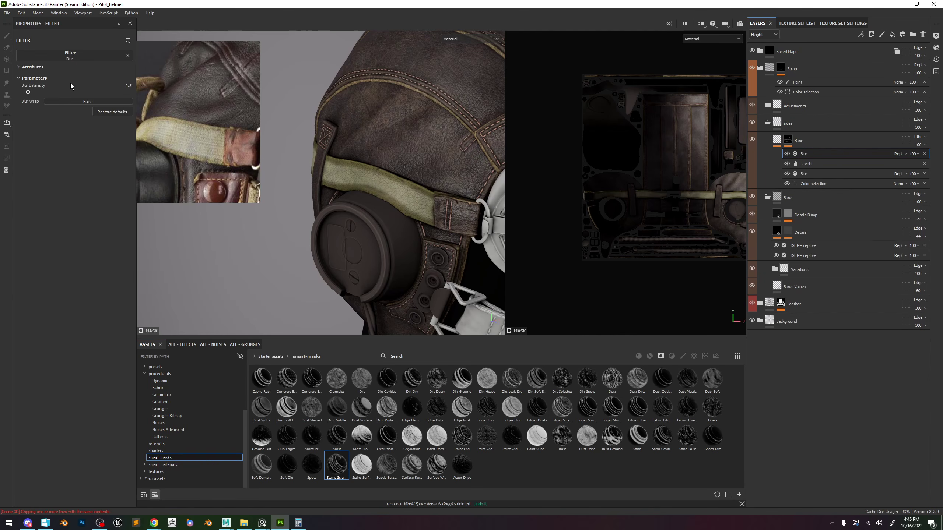
pyautogui.moveTo(28, 92); pyautogui.dragTo(33, 92)
pyautogui.click(809, 174)
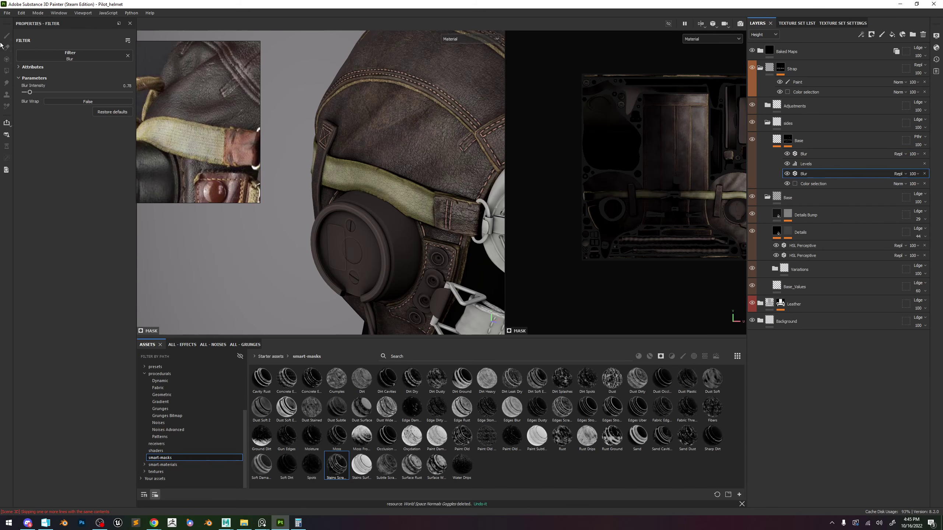
pyautogui.moveTo(29, 92); pyautogui.dragTo(27, 93)
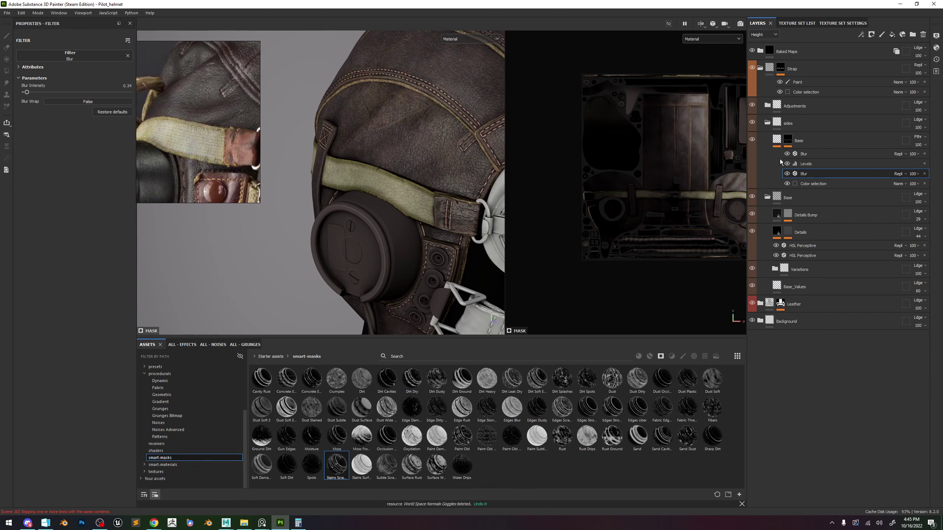
# Set the sides Base layer's HSL Perceptive filter to saturation 0.661 and lightness 0.35.
pyautogui.click(777, 140)
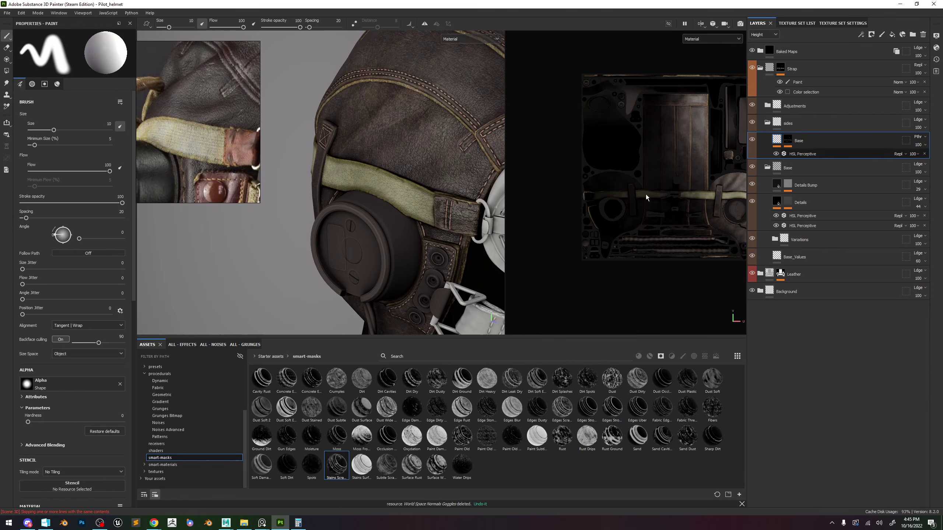
pyautogui.click(802, 154)
pyautogui.moveTo(56, 145); pyautogui.dragTo(93, 129)
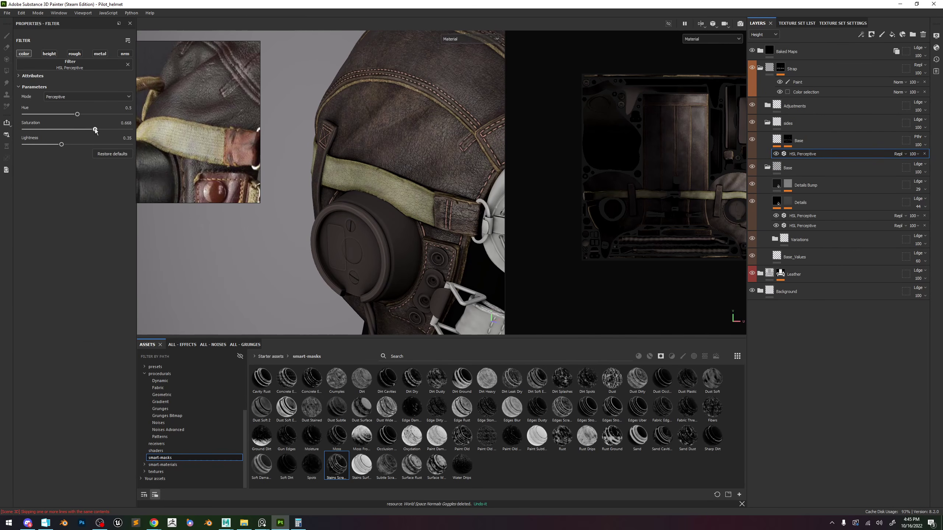
# Compare the whole helmet with the full-set and leather close-up reference photos.
pyautogui.scroll(-5, 386, 103)
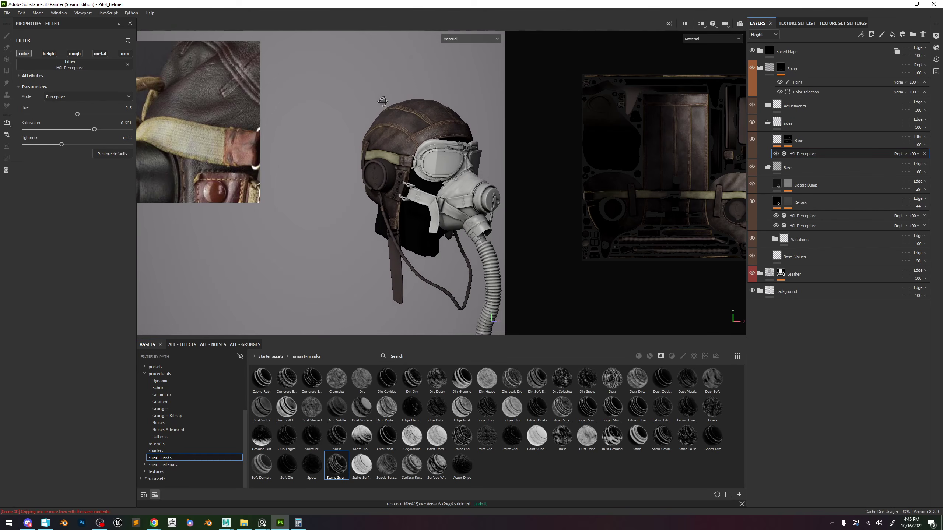
pyautogui.scroll(5, 431, 168)
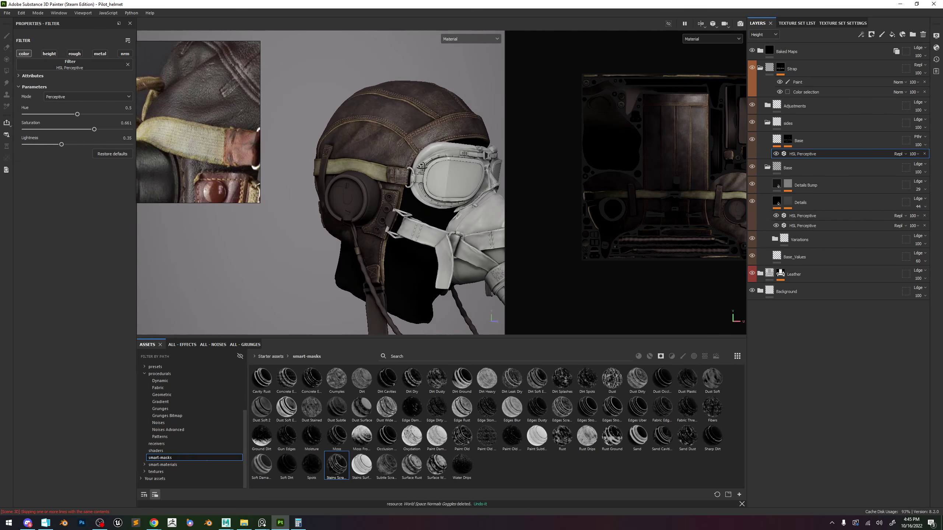
pyautogui.scroll(-6, 176, 135)
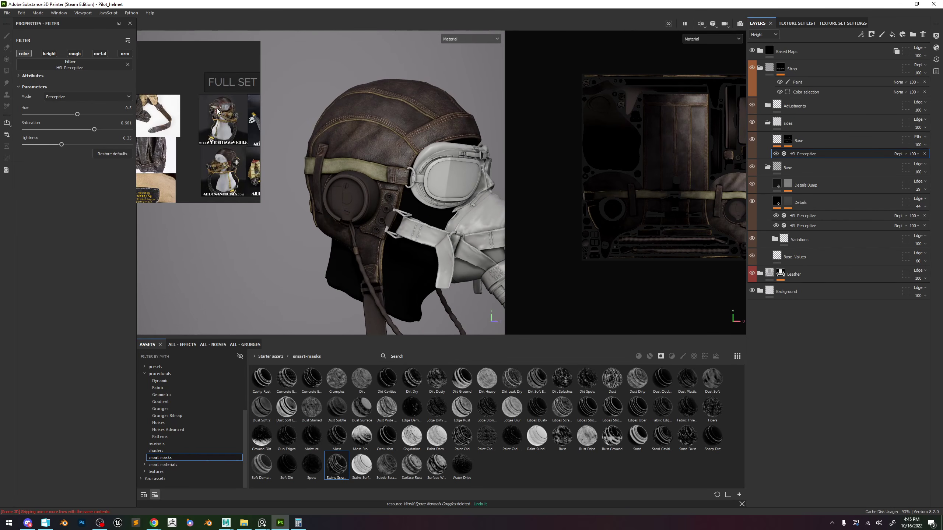
pyautogui.scroll(6, 176, 136)
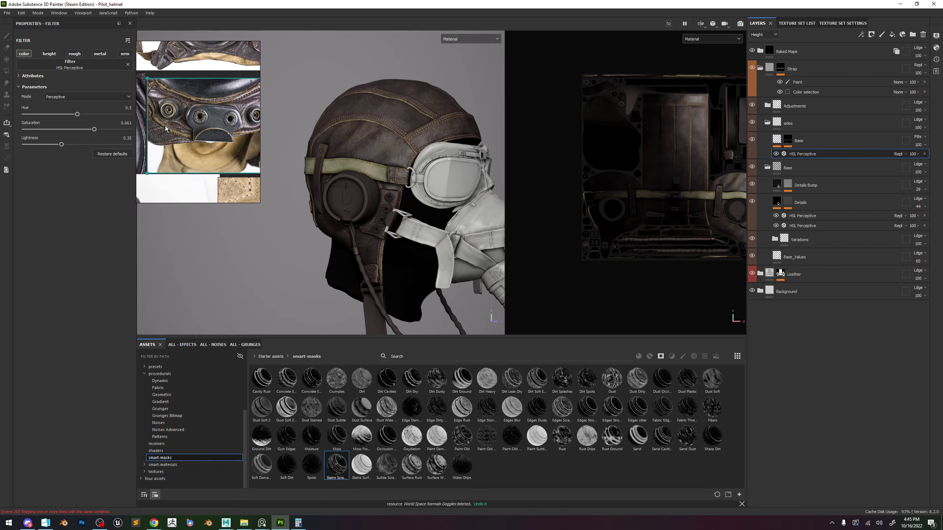
pyautogui.keyDown('alt'); pyautogui.moveTo(397, 136); pyautogui.dragTo(389, 139); pyautogui.keyUp('alt')
pyautogui.moveTo(390, 139)
pyautogui.keyDown('alt'); pyautogui.mouseDown(button='right')
pyautogui.moveTo(350, 83)
pyautogui.moveTo(386, 138)
pyautogui.mouseUp(button='right'); pyautogui.keyUp('alt')
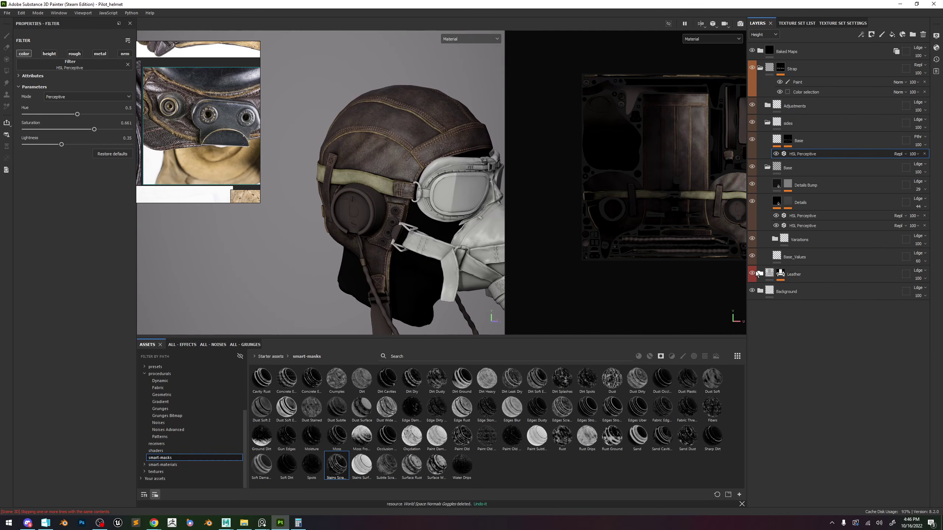
# Expand the Leather and Under Leather folders and open the HSL Perceptive filter in Under Leather's Adjustments folder.
pyautogui.click(759, 275)
pyautogui.click(790, 439)
pyautogui.scroll(-5, 798, 427)
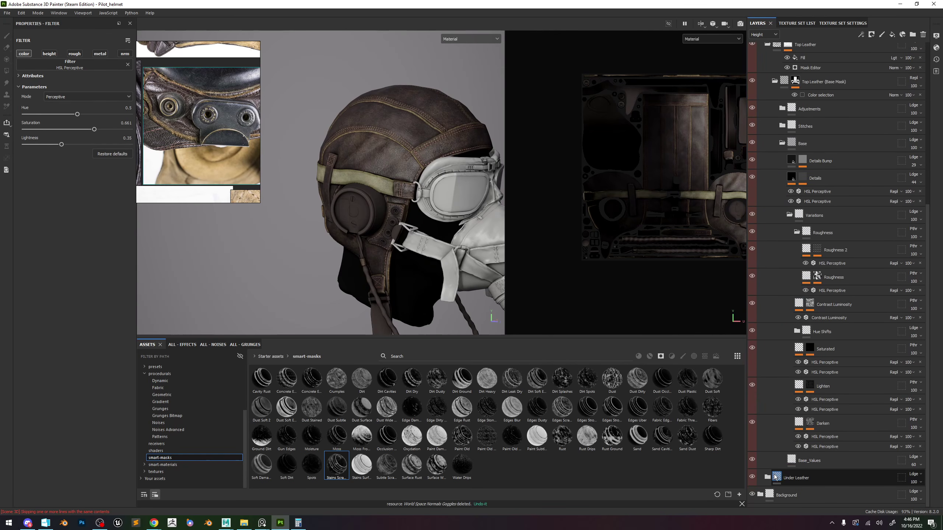
pyautogui.click(774, 494)
pyautogui.scroll(-3, 809, 428)
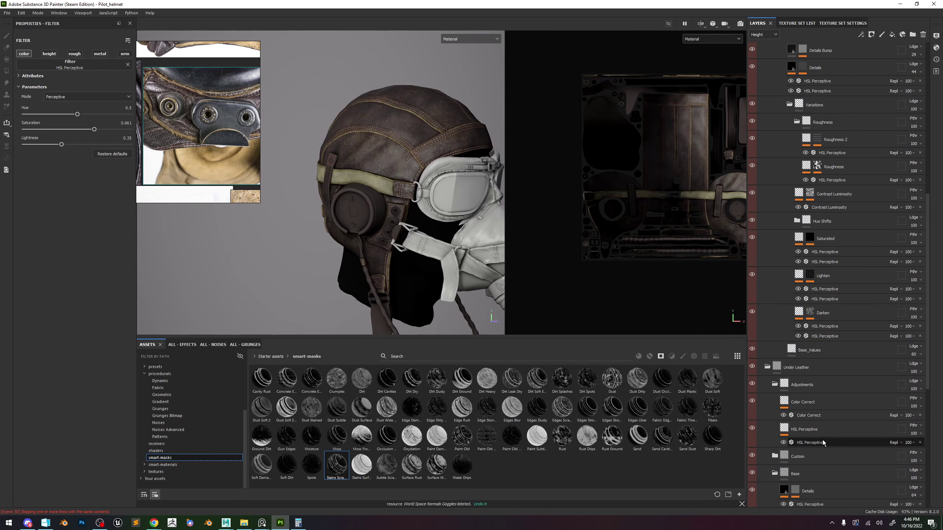
pyautogui.click(810, 442)
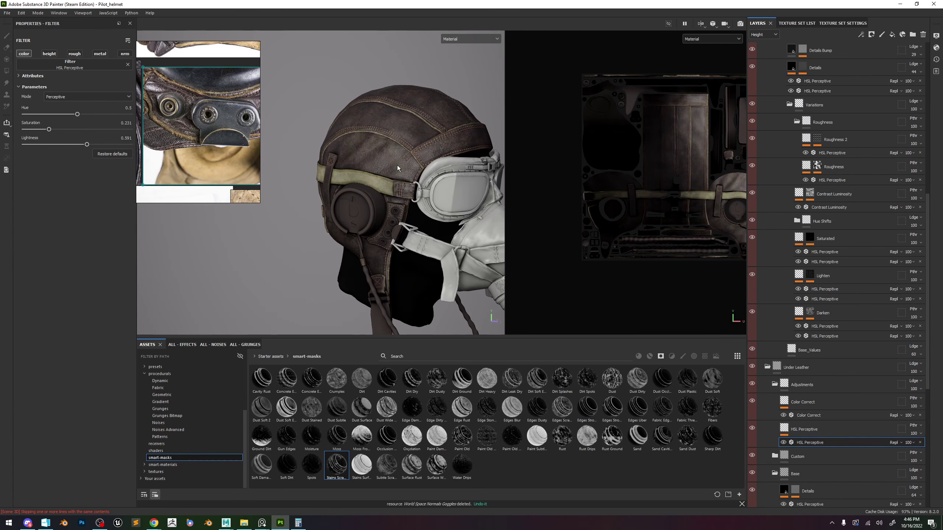
# Inspect the leather and strap around the ear cup and goggles, and save the project.
pyautogui.scroll(-5, 411, 155)
pyautogui.scroll(5, 411, 155)
pyautogui.keyDown('alt'); pyautogui.moveTo(417, 171); pyautogui.dragTo(381, 136); pyautogui.keyUp('alt')
pyautogui.keyDown('alt'); pyautogui.moveTo(382, 136); pyautogui.dragTo(410, 192, button='right'); pyautogui.keyUp('alt')
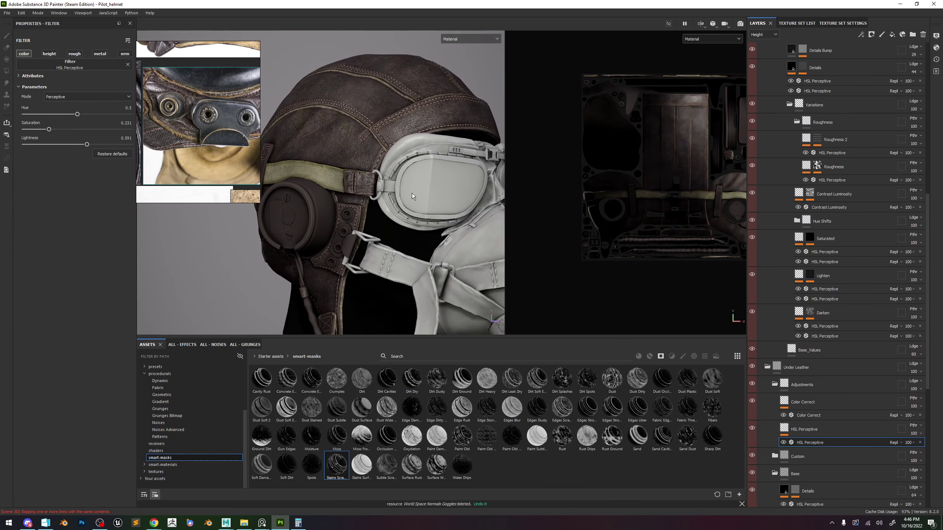
pyautogui.hotkey('ctrl', 's')
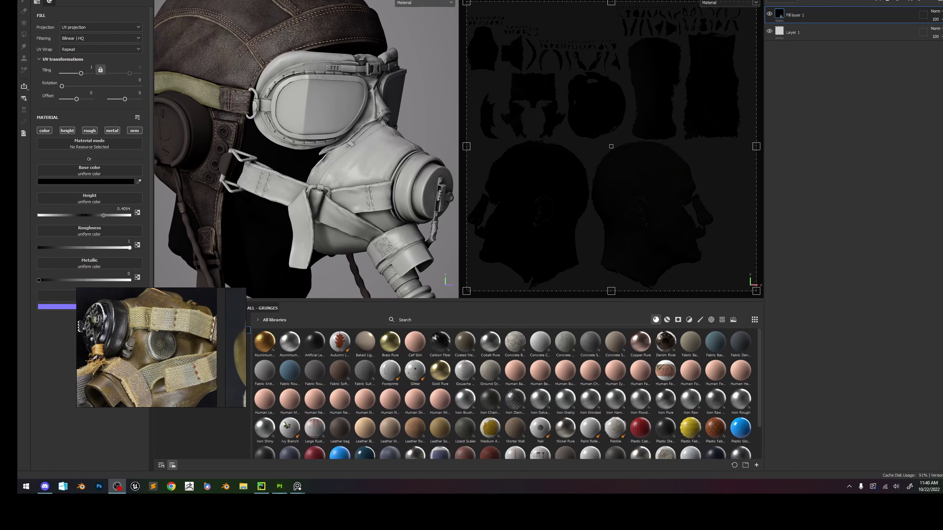
# Examine the textured helmet and the untextured goggles, oxygen mask and hose from several angles.
pyautogui.hotkey('alt', 'Tab')
pyautogui.hotkey('alt', 'Tab')
pyautogui.click(319, 169)
pyautogui.moveTo(319, 169)
pyautogui.keyDown('alt'); pyautogui.mouseDown()
pyautogui.moveTo(304, 171)
pyautogui.moveTo(337, 175)
pyautogui.moveTo(354, 161)
pyautogui.mouseUp(); pyautogui.keyUp('alt')
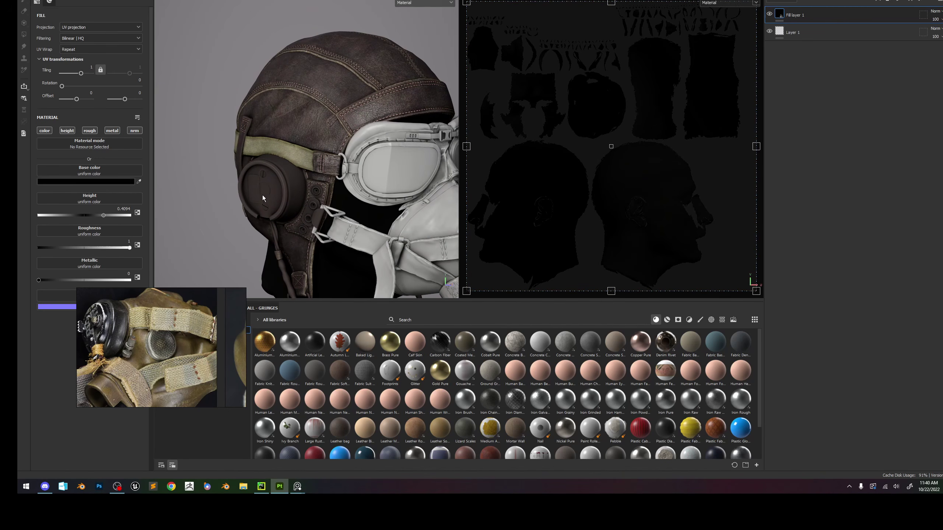
pyautogui.keyDown('alt'); pyautogui.moveTo(263, 197); pyautogui.dragTo(316, 65, button='right'); pyautogui.keyUp('alt')
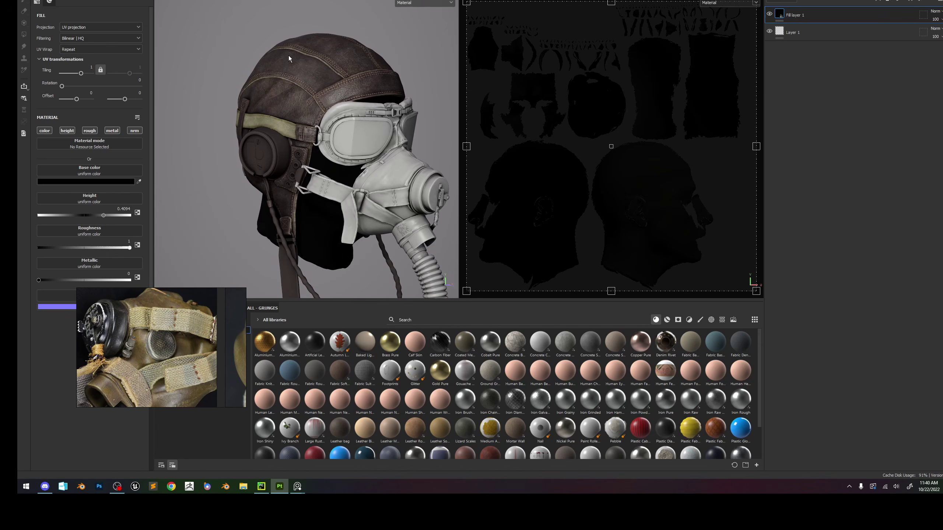
pyautogui.keyDown('alt'); pyautogui.moveTo(337, 91); pyautogui.dragTo(370, 216); pyautogui.keyUp('alt')
pyautogui.keyDown('alt'); pyautogui.moveTo(370, 216); pyautogui.dragTo(368, 204, button='middle'); pyautogui.keyUp('alt')
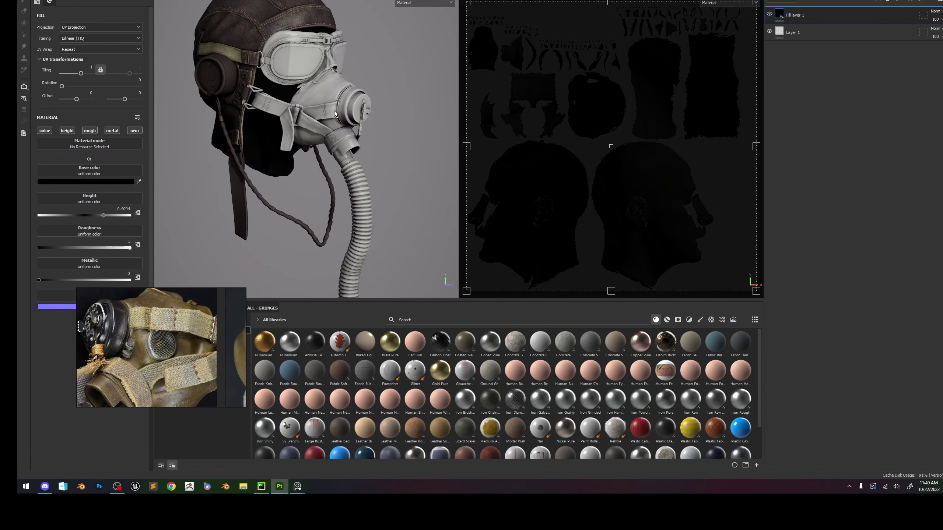
pyautogui.keyDown('alt'); pyautogui.moveTo(334, 113); pyautogui.dragTo(341, 151, button='middle'); pyautogui.keyUp('alt')
pyautogui.scroll(5, 342, 151)
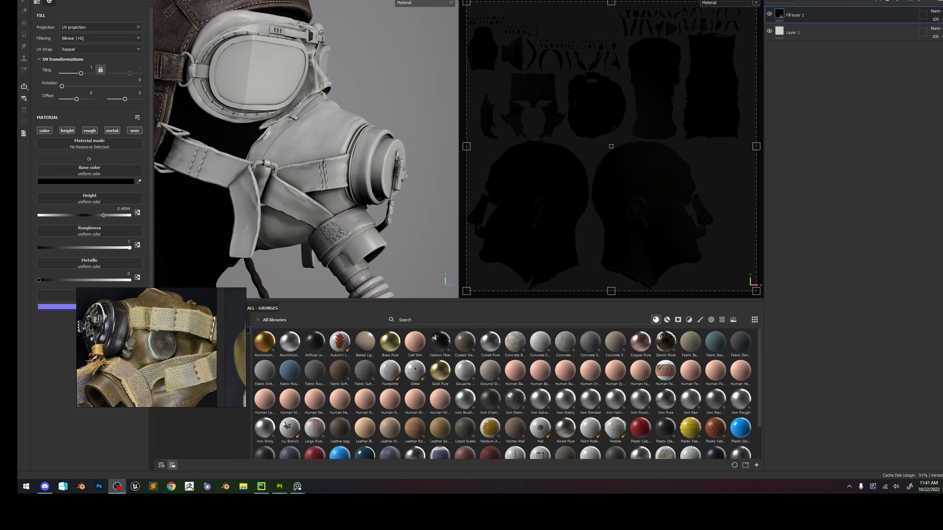
# Switch to the Helmet texture set and collapse the Strap and Leather folders in its layer stack.
pyautogui.click(407, 90)
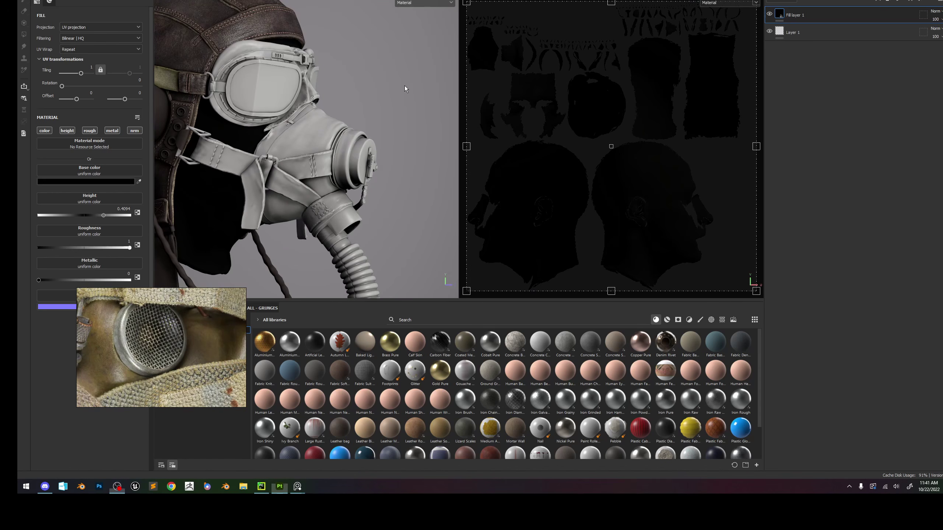
pyautogui.click(836, 1)
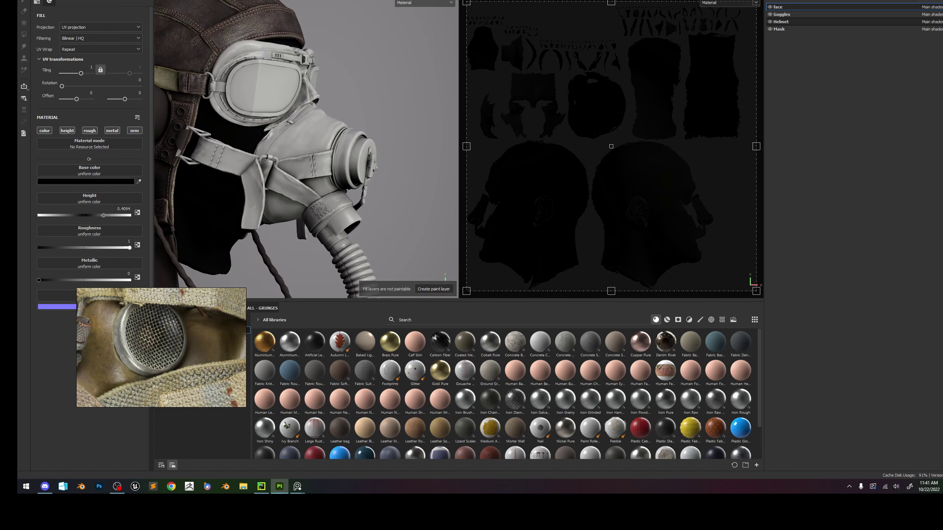
pyautogui.click(800, 21)
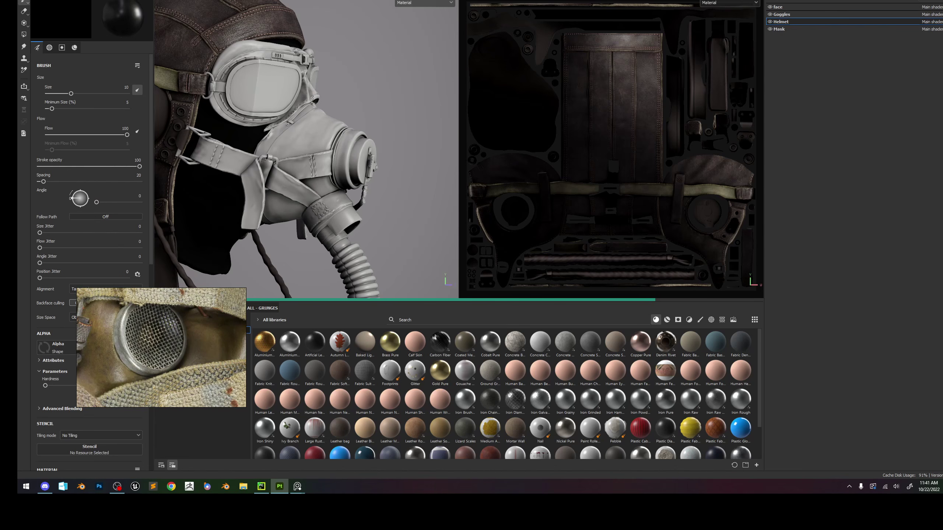
pyautogui.click(777, 16)
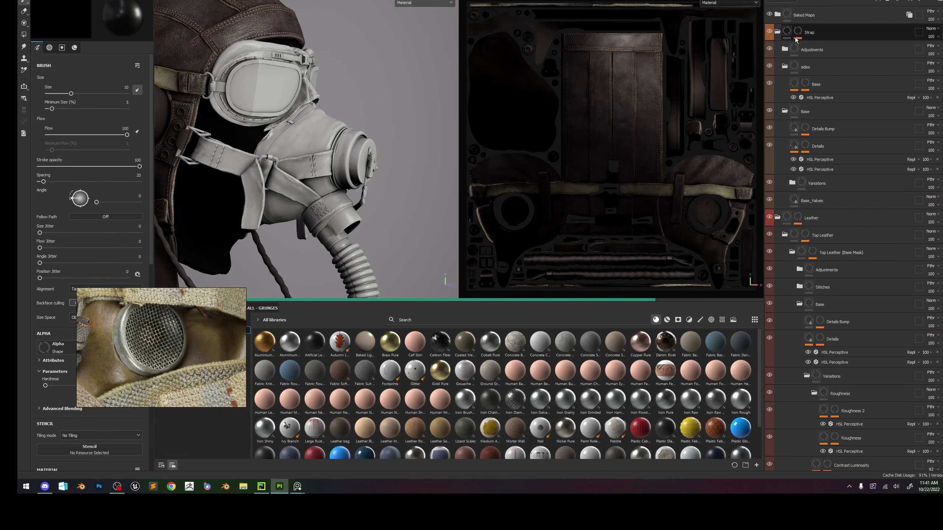
pyautogui.click(778, 32)
pyautogui.click(777, 50)
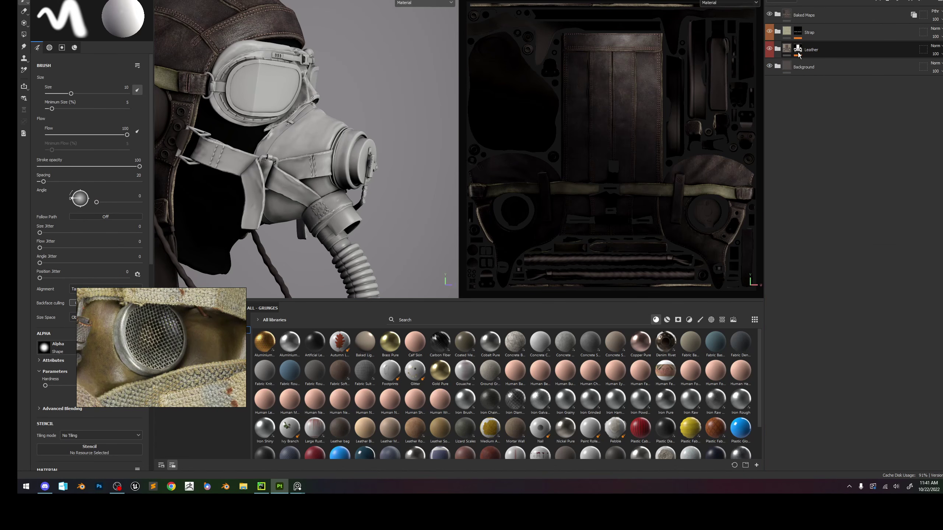
# Rename the Leather folder to Leather(temp) and create a smart material from it.
pyautogui.rightClick(827, 48)
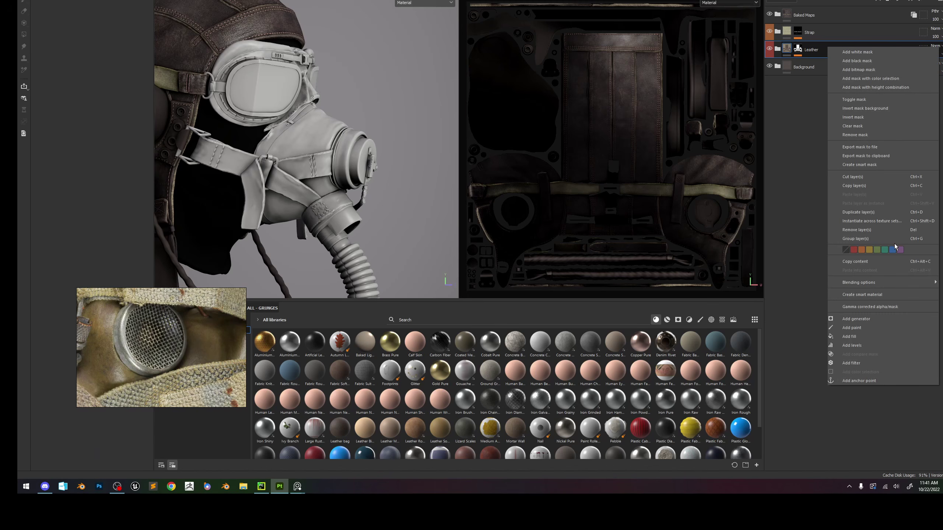
pyautogui.click(832, 306)
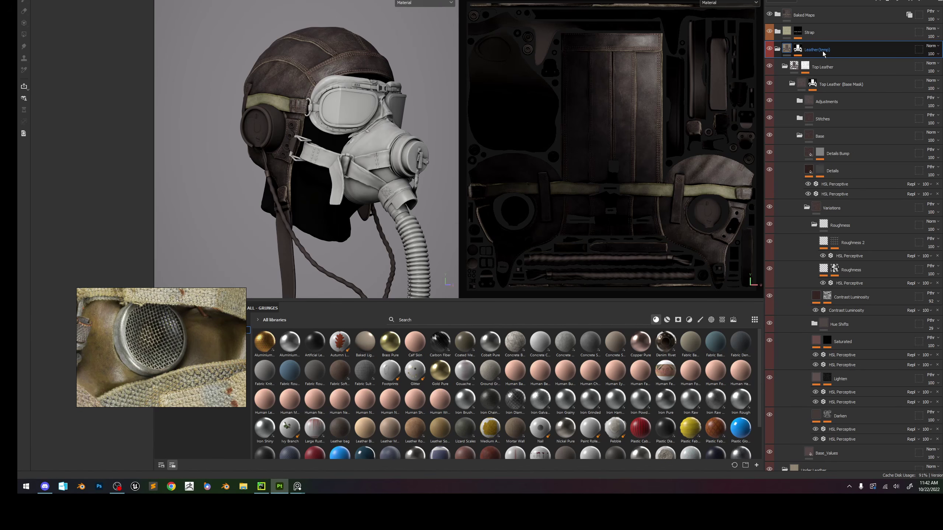
pyautogui.rightClick(823, 53)
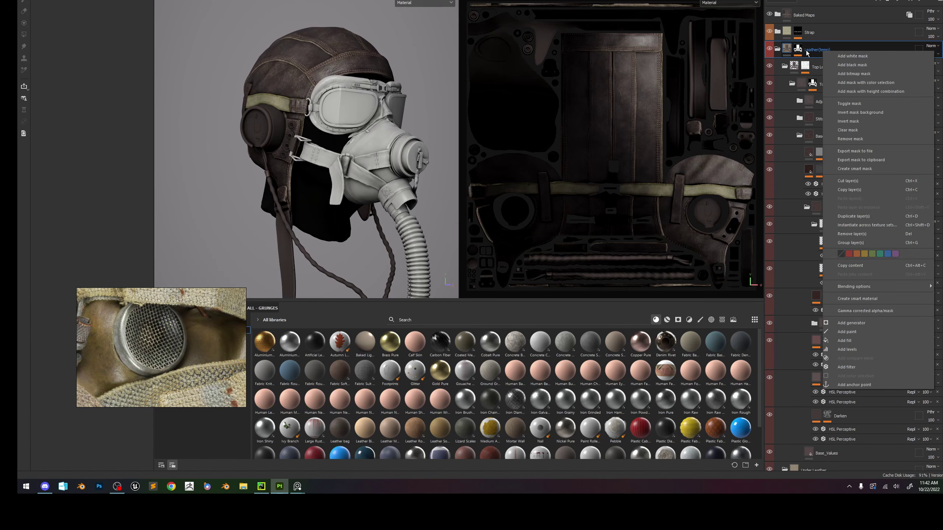
pyautogui.click(868, 300)
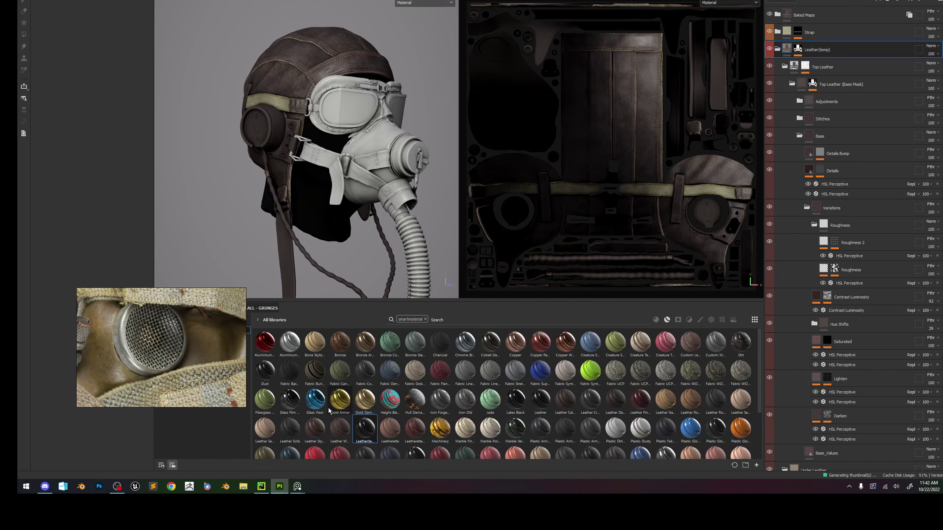
pyautogui.moveTo(366, 436)
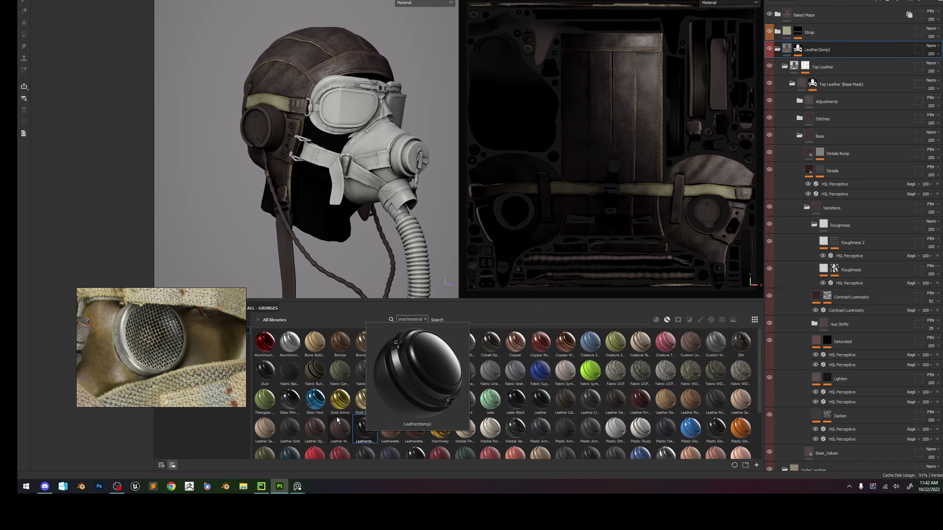
# Shrink the reference window and switch to the Mask texture set.
pyautogui.moveTo(242, 290); pyautogui.dragTo(111, 333)
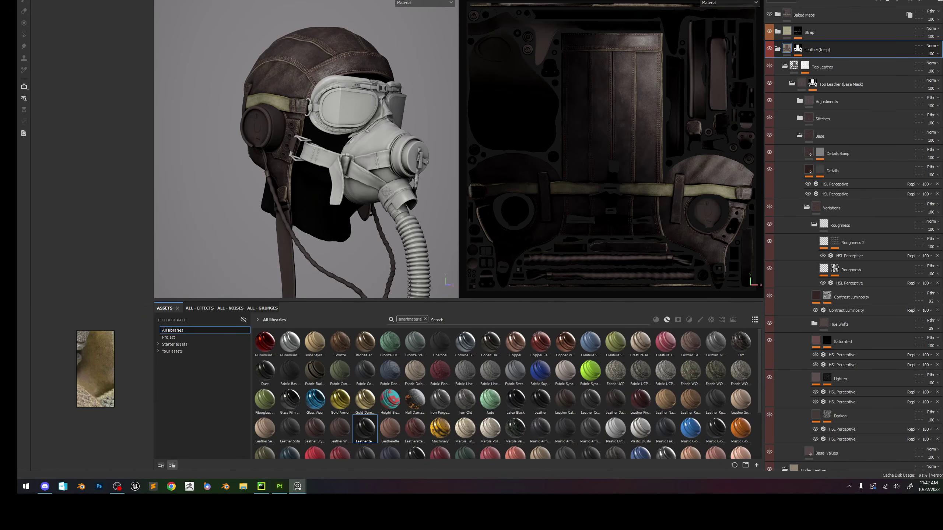
pyautogui.click(806, 0)
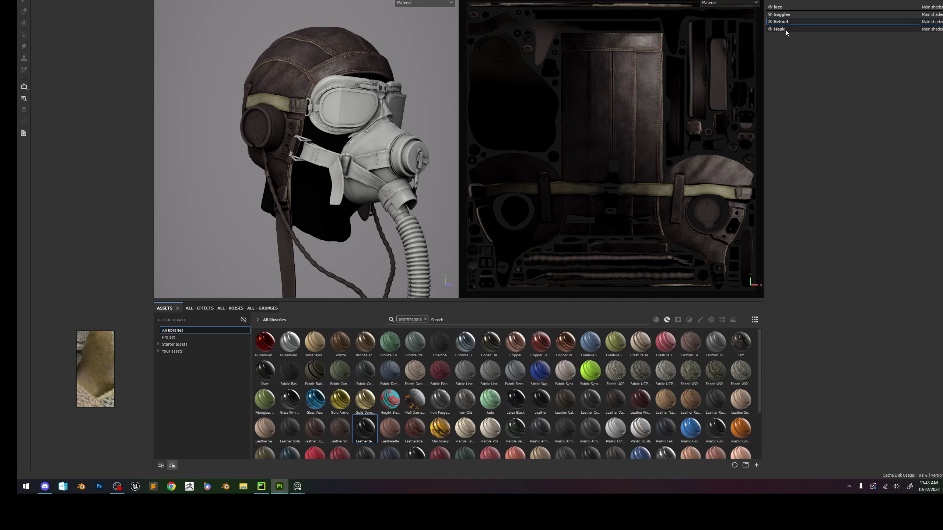
pyautogui.click(801, 8)
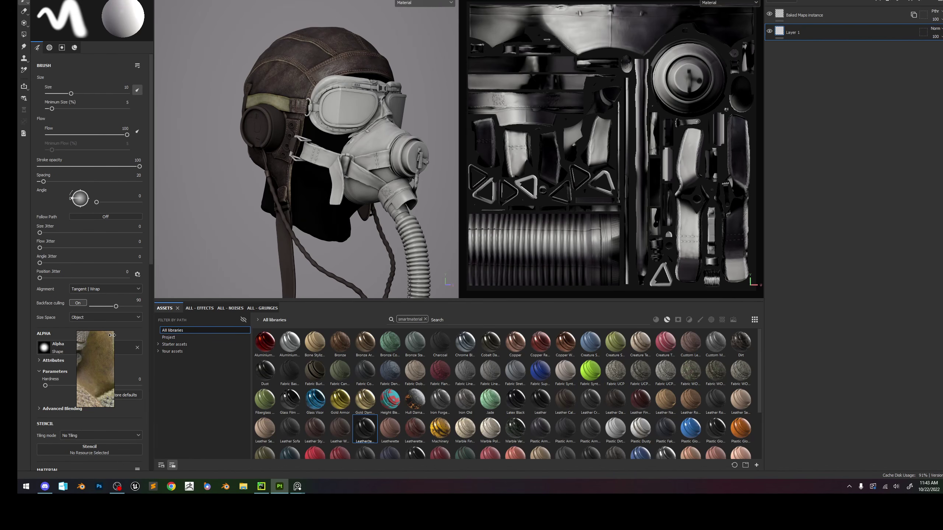
# Enlarge the reference window and examine the oxygen mask's metal grille, woven straps and creased surface around the valve.
pyautogui.moveTo(112, 335); pyautogui.dragTo(215, 334)
pyautogui.scroll(2, 97, 351)
pyautogui.scroll(-2, 97, 351)
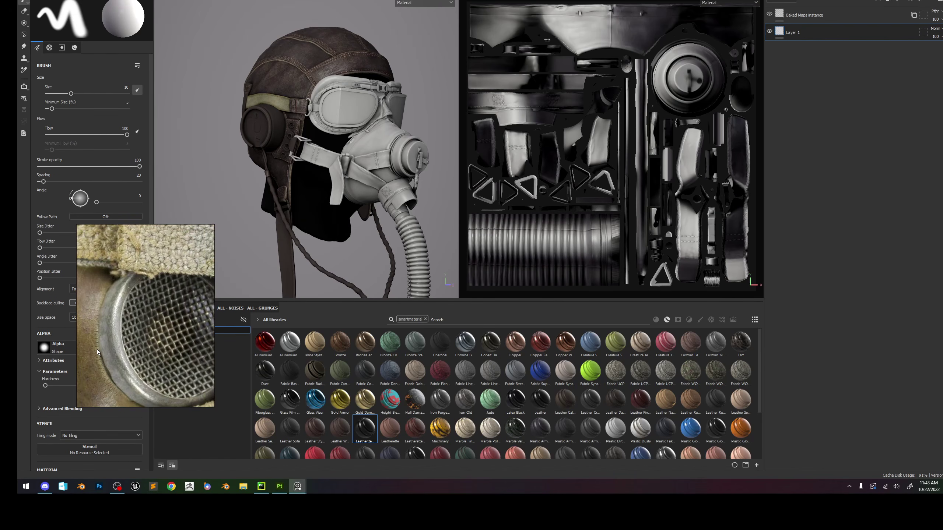
pyautogui.scroll(-5, 97, 350)
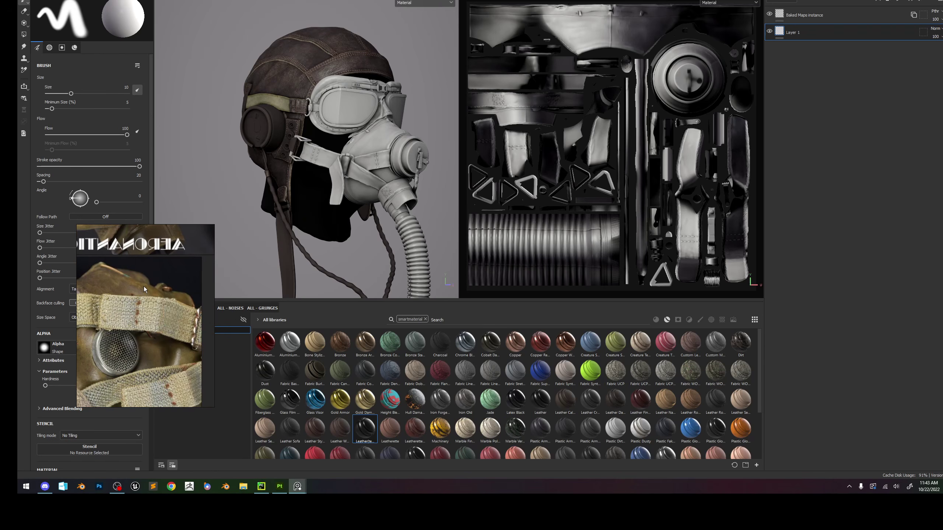
pyautogui.scroll(5, 142, 282)
pyautogui.scroll(-5, 139, 280)
pyautogui.moveTo(138, 275); pyautogui.dragTo(148, 297, button='middle')
pyautogui.moveTo(130, 231); pyautogui.dragTo(136, 274, button='middle')
pyautogui.scroll(5, 163, 252)
pyautogui.scroll(4, 190, 299)
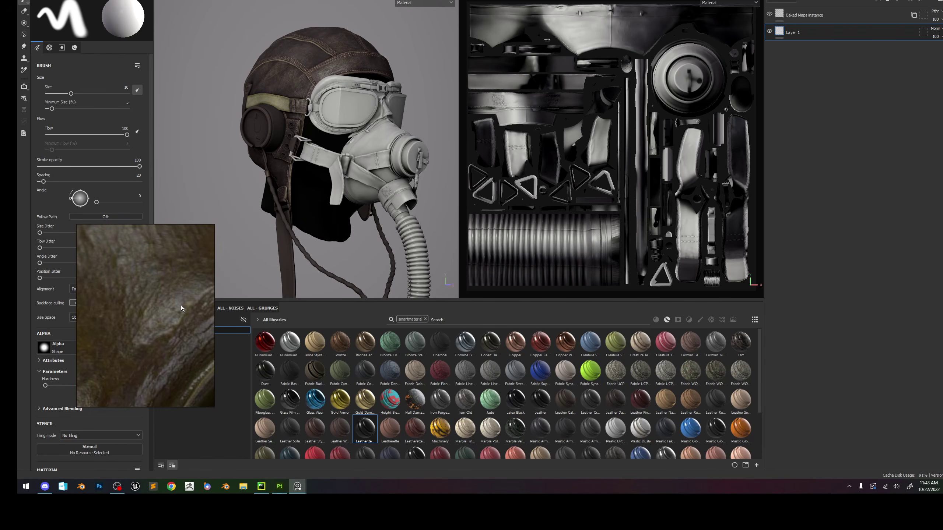
pyautogui.moveTo(181, 305); pyautogui.dragTo(134, 318, button='middle')
pyautogui.scroll(-3, 134, 318)
pyautogui.moveTo(185, 334); pyautogui.dragTo(167, 320, button='middle')
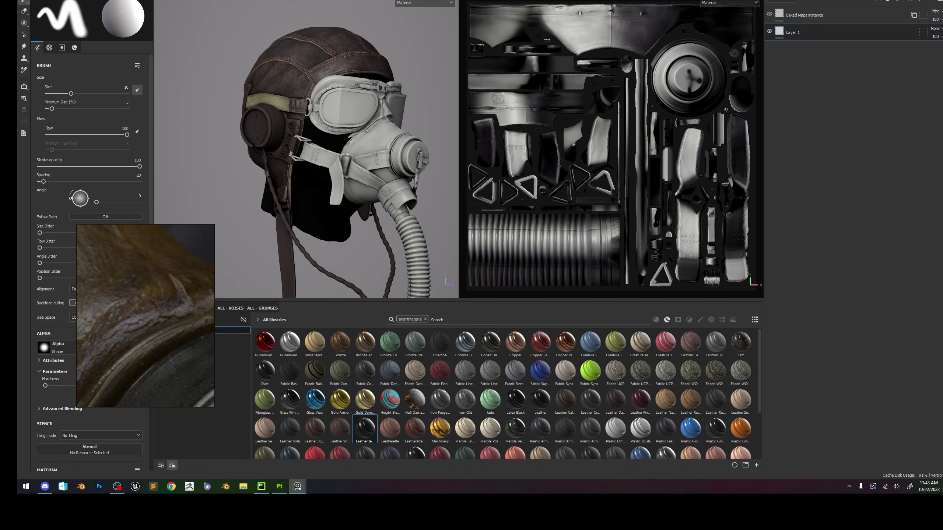
# Examine the close-up reference of the oxygen mask's seam, embossed lettering and fine surface grain.
pyautogui.scroll(-5, 130, 334)
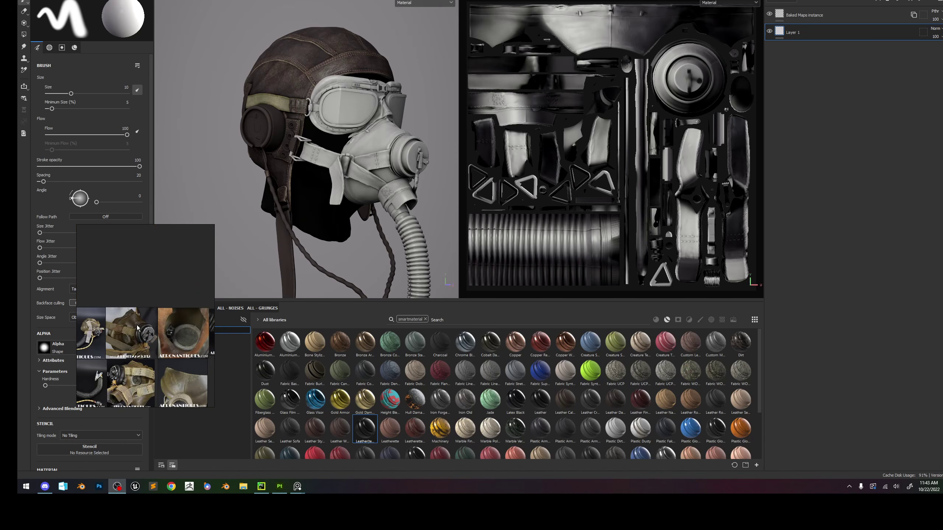
pyautogui.scroll(5, 134, 334)
pyautogui.scroll(3, 158, 305)
pyautogui.scroll(2, 157, 307)
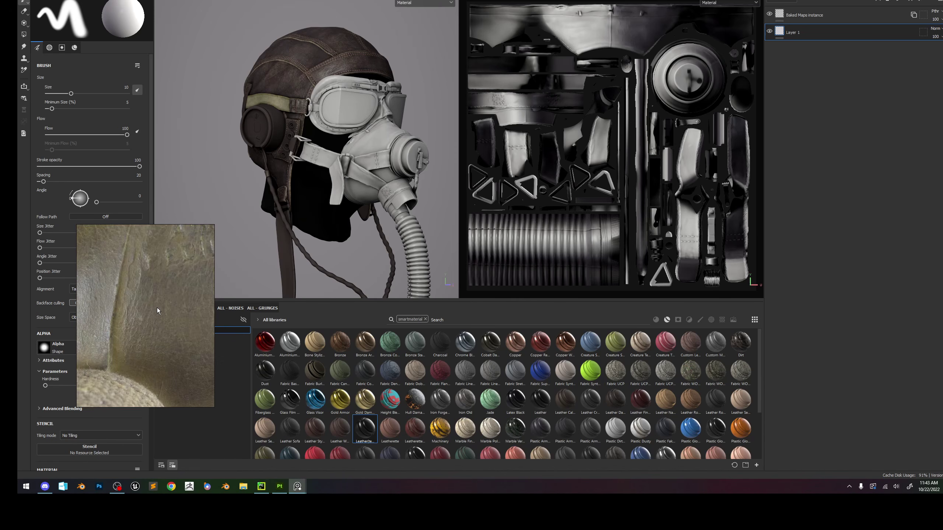
pyautogui.moveTo(215, 225); pyautogui.dragTo(278, 159)
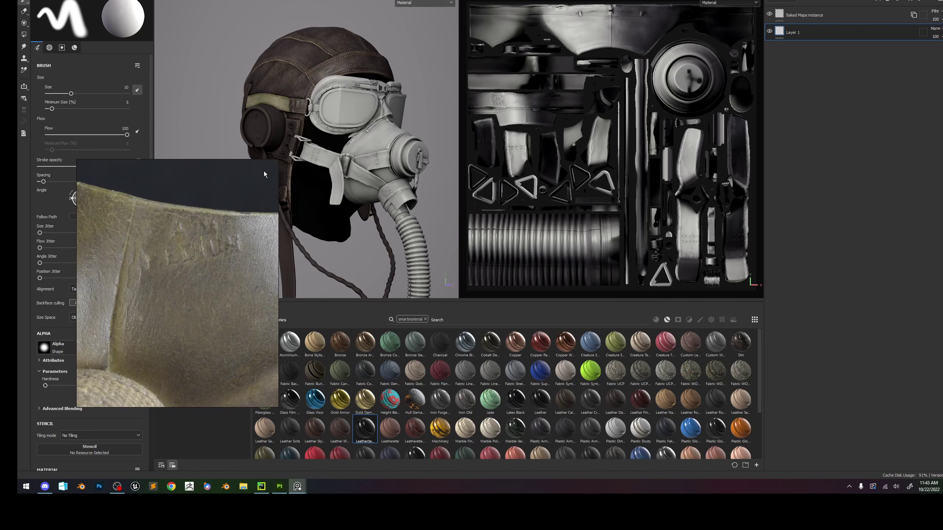
pyautogui.scroll(2, 170, 226)
pyautogui.scroll(-5, 188, 230)
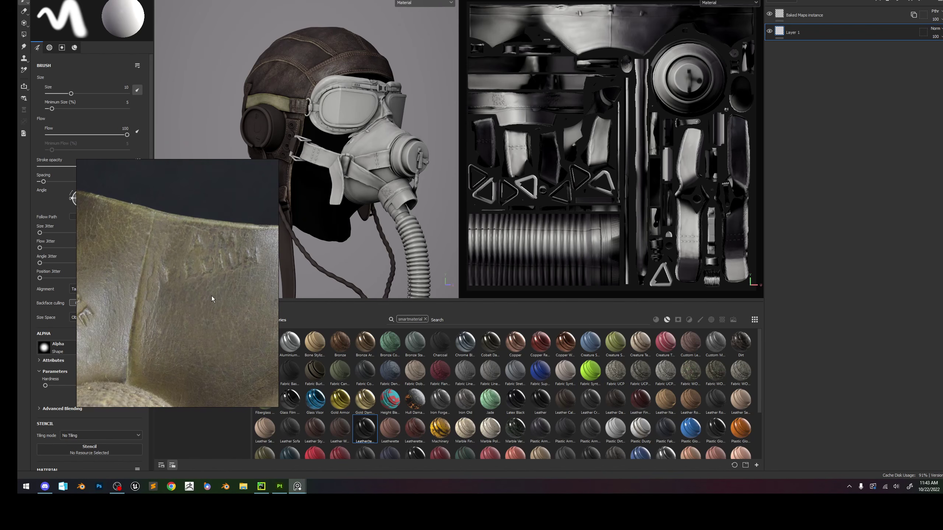
pyautogui.moveTo(253, 275); pyautogui.dragTo(195, 293)
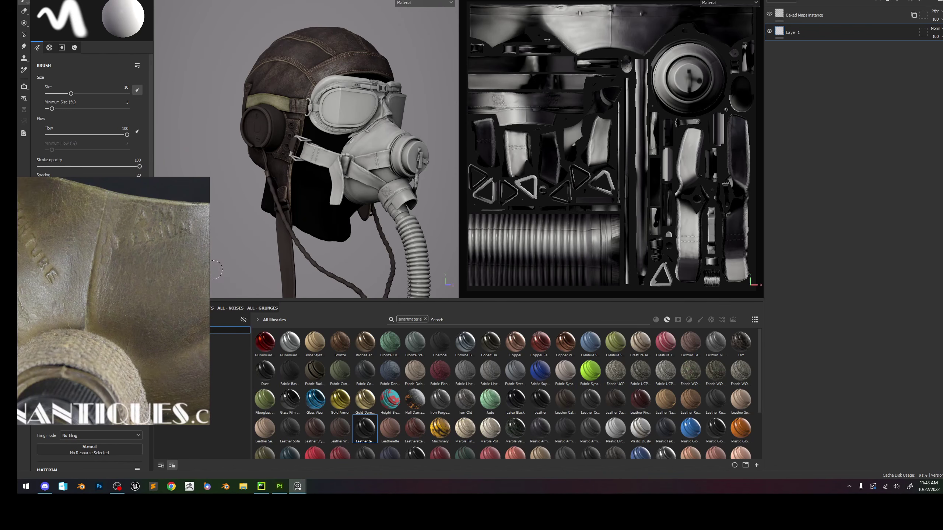
pyautogui.scroll(3, 150, 245)
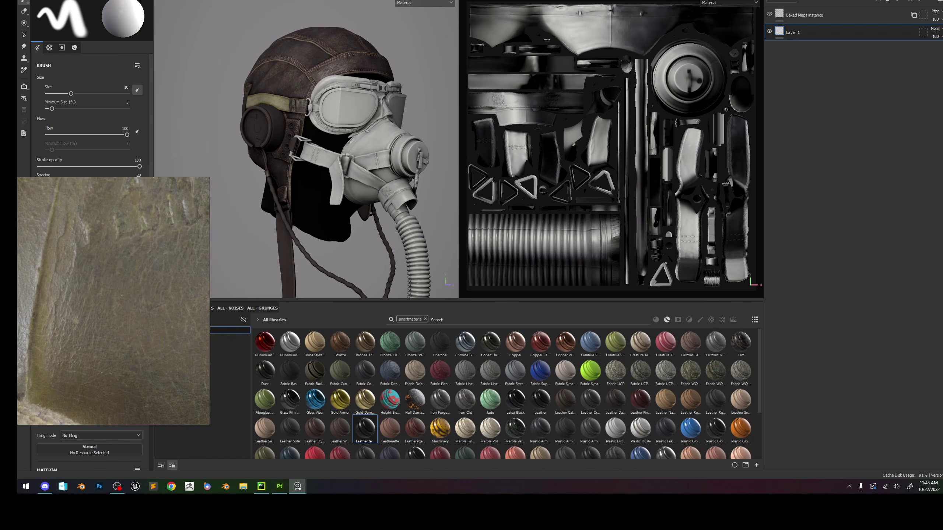
# Add the Leather(temp) smart material to the Mask texture set, directly below the Baked Maps instance.
pyautogui.moveTo(431, 367); pyautogui.dragTo(805, 25)
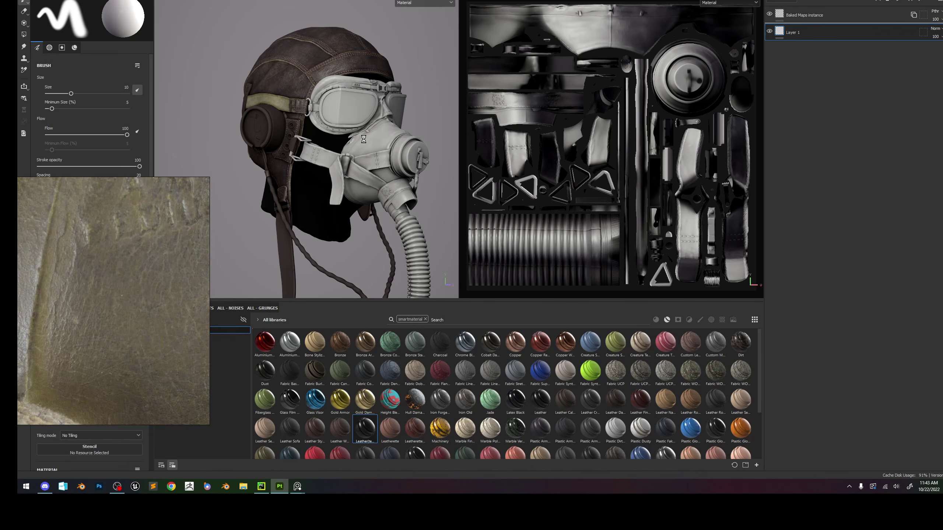
pyautogui.moveTo(818, 17); pyautogui.dragTo(818, 17)
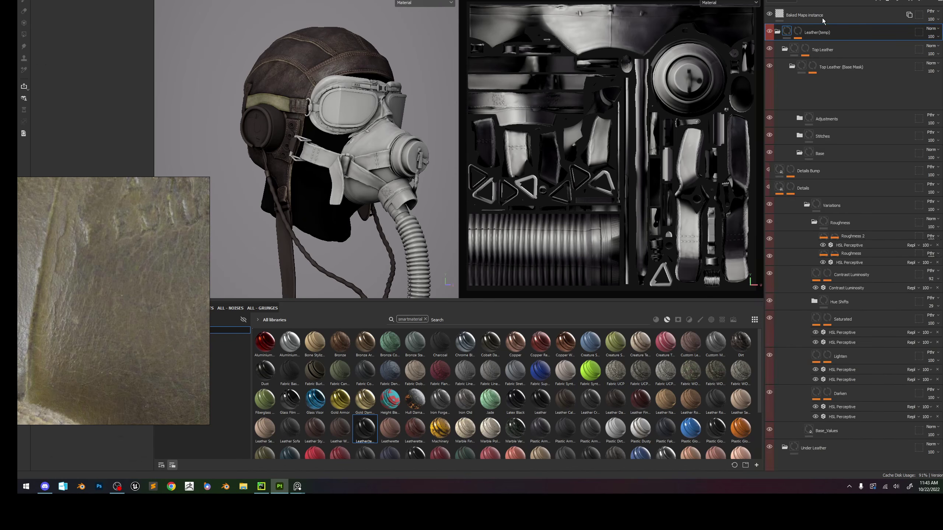
pyautogui.scroll(3, 403, 127)
pyautogui.scroll(2, 405, 141)
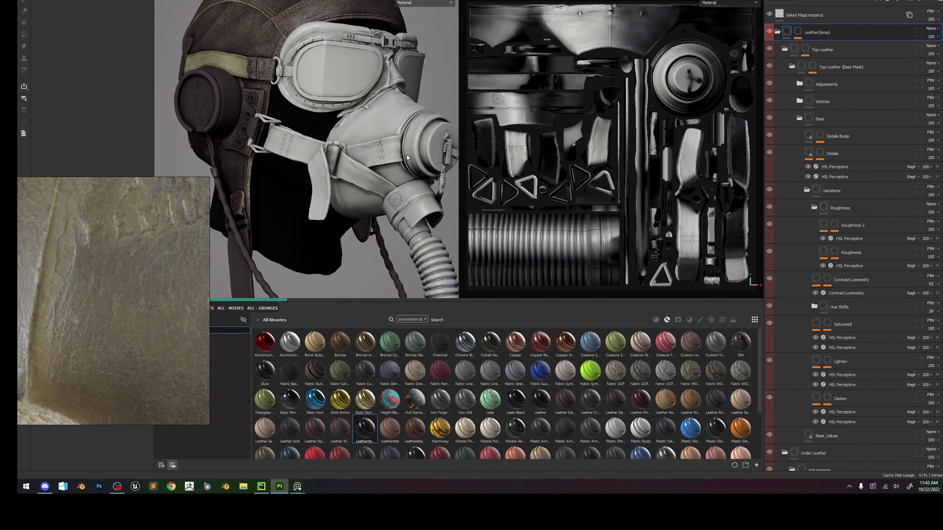
pyautogui.moveTo(407, 155); pyautogui.dragTo(381, 171, button='middle')
pyautogui.scroll(3, 372, 171)
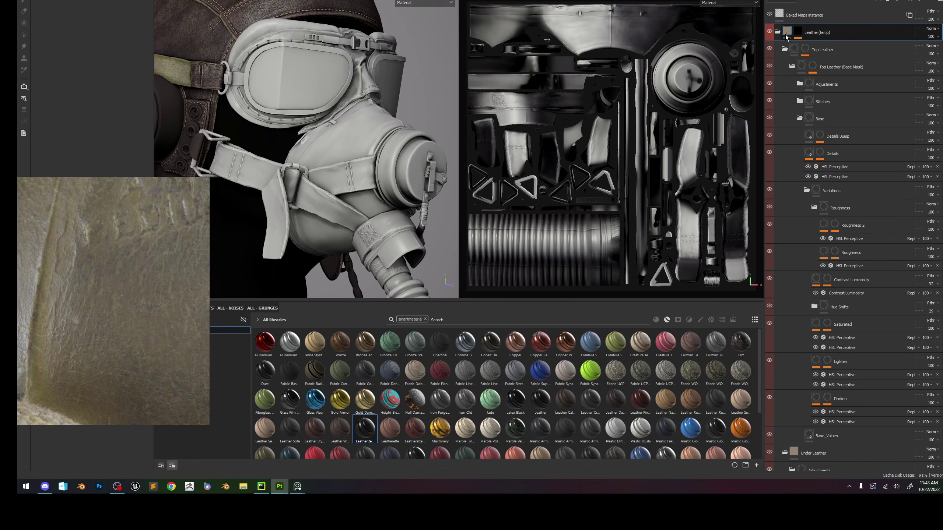
# Show only the 3D view, display the Leather(temp) folder's mask on the oxygen mask, and shrink the reference window.
pyautogui.press('f')
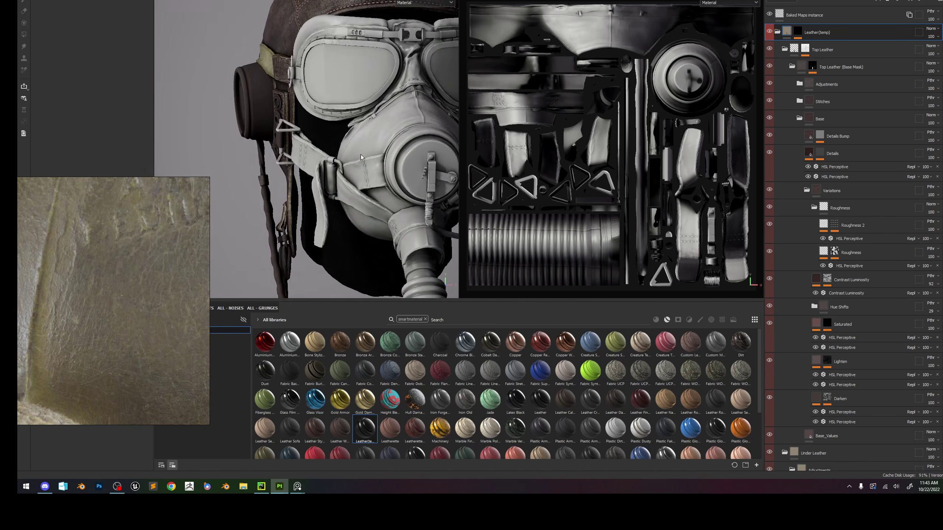
pyautogui.press('F2')
pyautogui.keyDown('alt'); pyautogui.moveTo(630, 162); pyautogui.dragTo(560, 189, button='middle'); pyautogui.keyUp('alt')
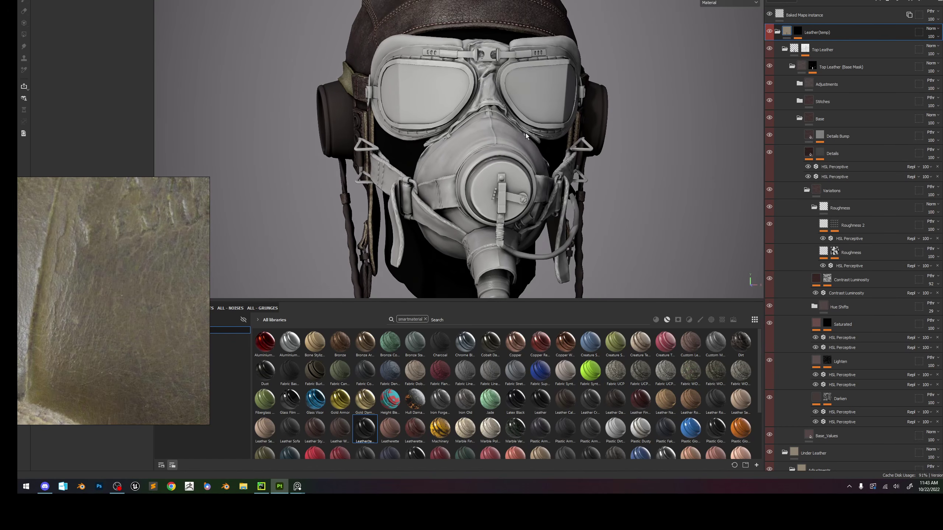
pyautogui.keyDown('alt'); pyautogui.moveTo(559, 188); pyautogui.dragTo(598, 186, button='right'); pyautogui.keyUp('alt')
pyautogui.keyDown('alt'); pyautogui.moveTo(598, 186); pyautogui.dragTo(618, 184); pyautogui.keyUp('alt')
pyautogui.keyDown('alt'); pyautogui.click(798, 32); pyautogui.keyUp('alt')
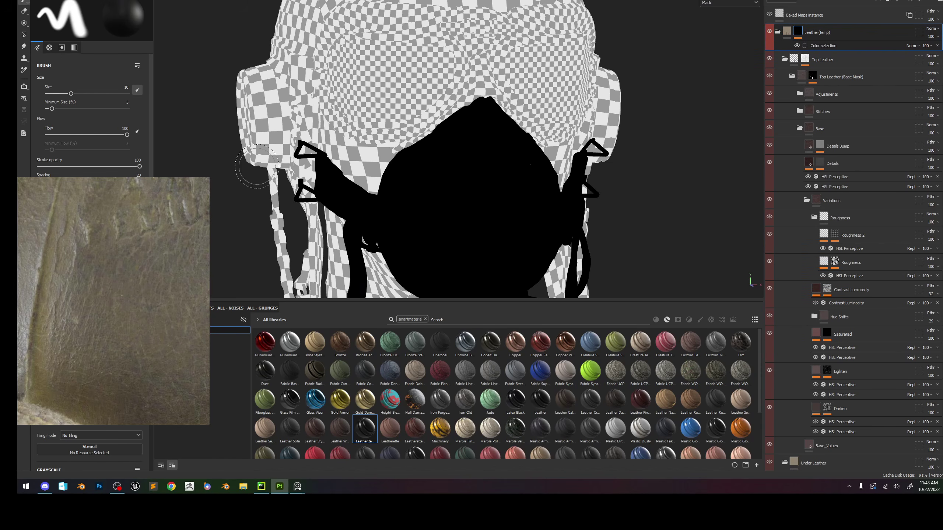
pyautogui.moveTo(207, 179); pyautogui.dragTo(129, 311)
# Remove all the picked ID colours from the Color selection on the Leather(temp) folder's mask.
pyautogui.click(821, 46)
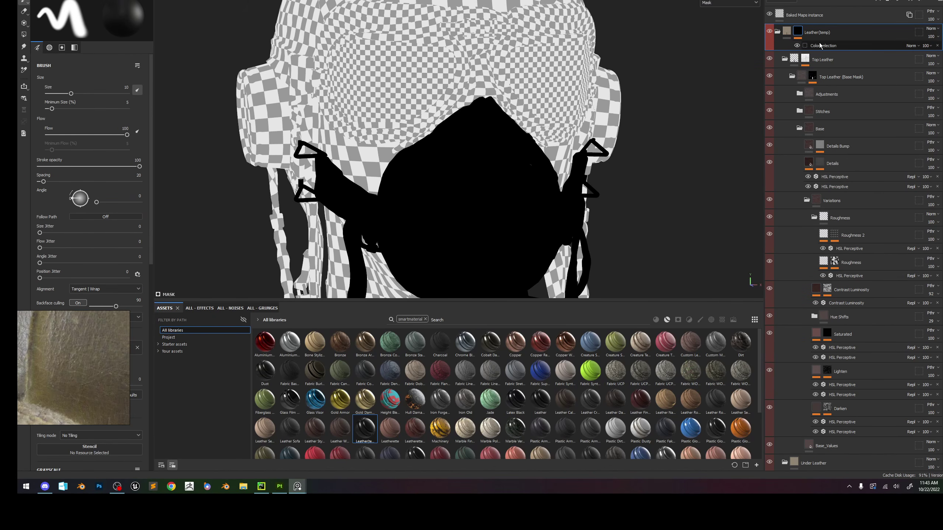
pyautogui.click(143, 98)
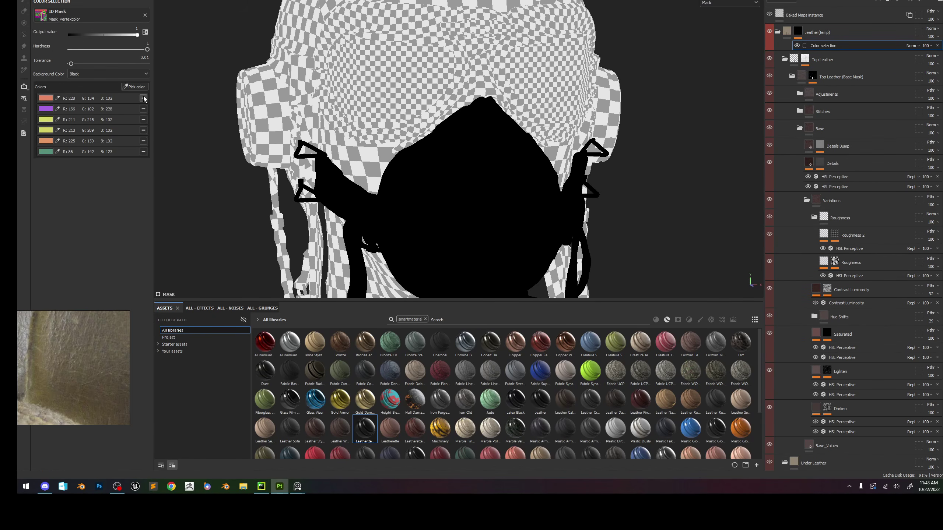
pyautogui.click(143, 98)
pyautogui.click(143, 98)
pyautogui.click(143, 98)
pyautogui.click(143, 98)
pyautogui.click(144, 98)
pyautogui.click(143, 98)
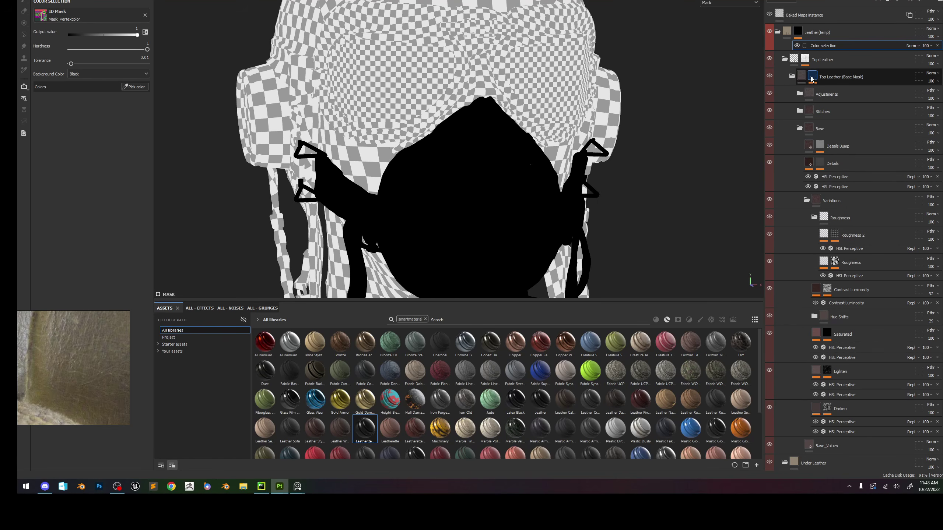
# Remove the Color selection from the Top Leather (Base Mask) folder's mask and give the folder a white mask.
pyautogui.click(792, 76)
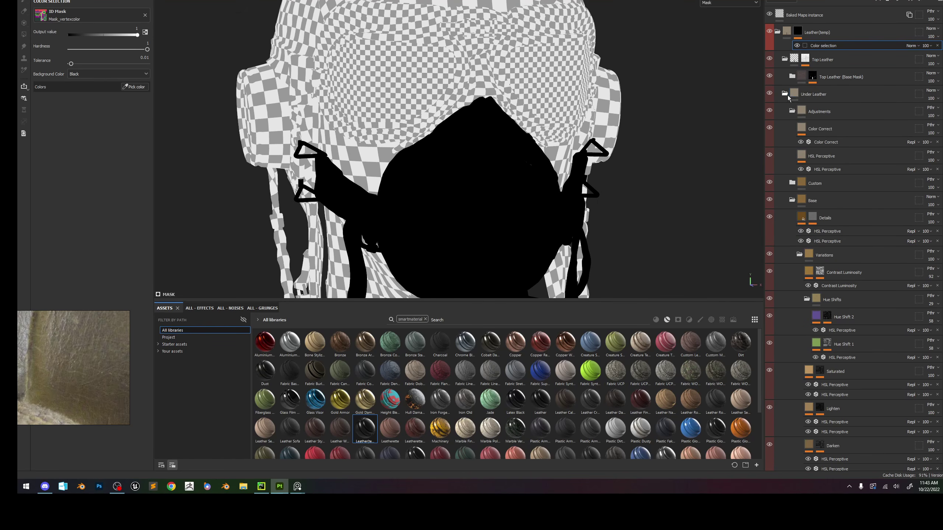
pyautogui.click(813, 77)
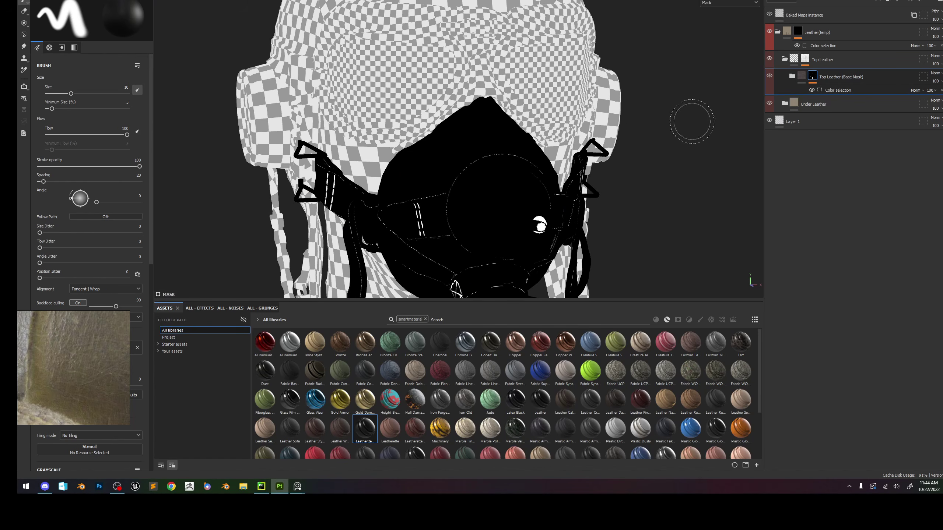
pyautogui.click(941, 90)
pyautogui.keyDown('alt'); pyautogui.moveTo(465, 153); pyautogui.dragTo(538, 154); pyautogui.keyUp('alt')
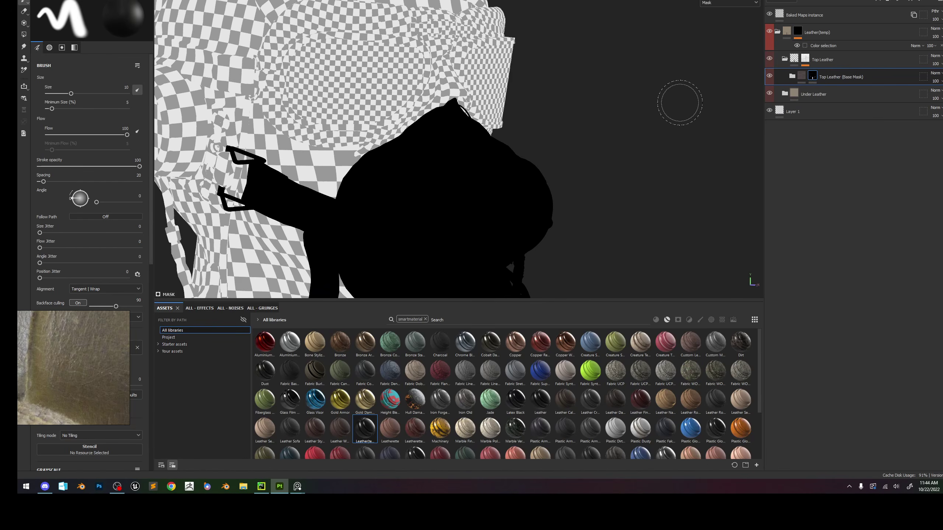
pyautogui.rightClick(843, 78)
pyautogui.click(874, 84)
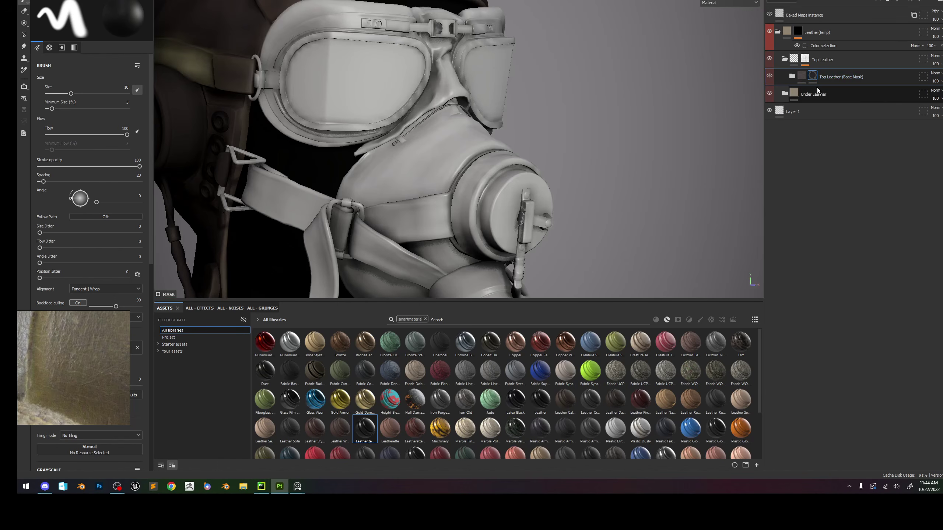
# Reset the Leather(temp) folder's mask to plain white by removing its Color selection, covering the whole oxygen mask in leather.
pyautogui.rightClick(823, 31)
pyautogui.press('Escape')
pyautogui.click(941, 46)
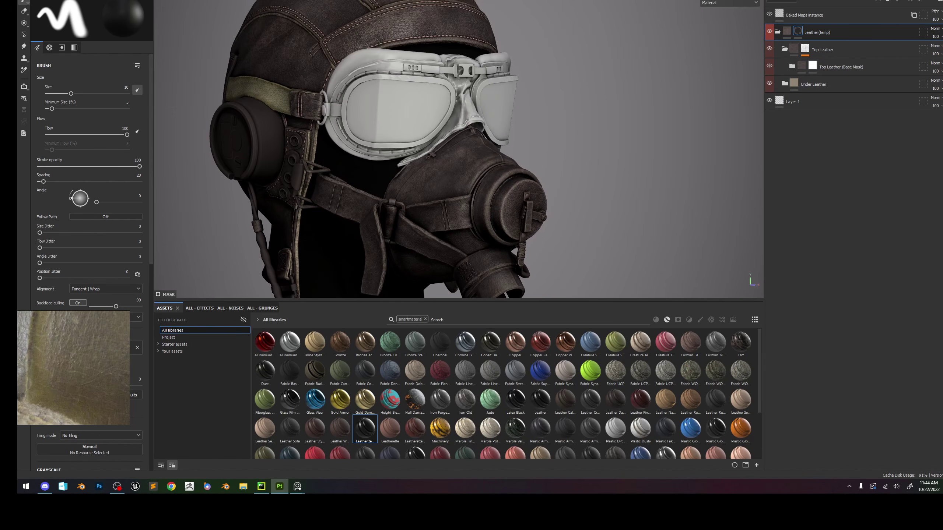
pyautogui.scroll(5, 532, 208)
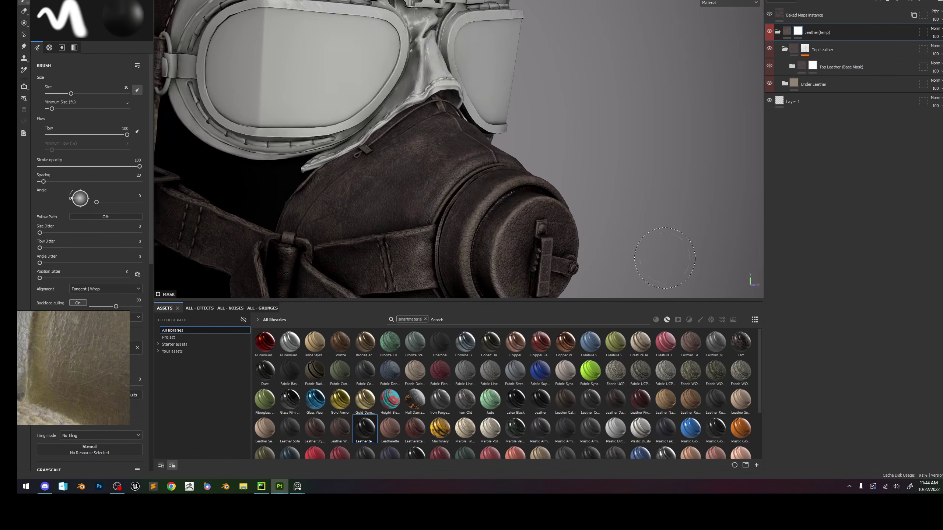
pyautogui.keyDown('alt'); pyautogui.moveTo(533, 208); pyautogui.dragTo(580, 155); pyautogui.keyUp('alt')
pyautogui.scroll(-5, 580, 155)
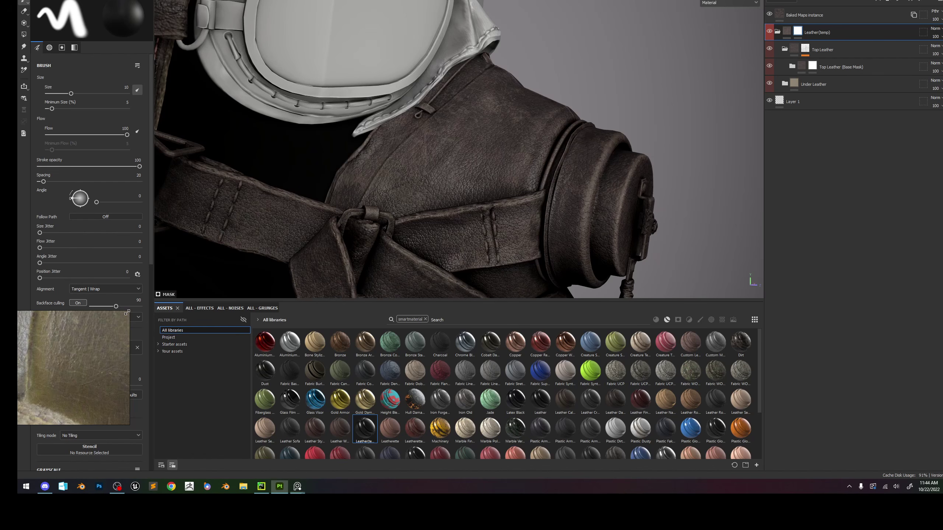
# Enlarge the reference window and examine the Full Set photos for the oxygen mask's body, straps, cord and hose materials.
pyautogui.moveTo(127, 312); pyautogui.dragTo(300, 146)
pyautogui.scroll(-3, 183, 250)
pyautogui.moveTo(45, 190); pyautogui.dragTo(176, 257, button='middle')
pyautogui.scroll(1, 176, 257)
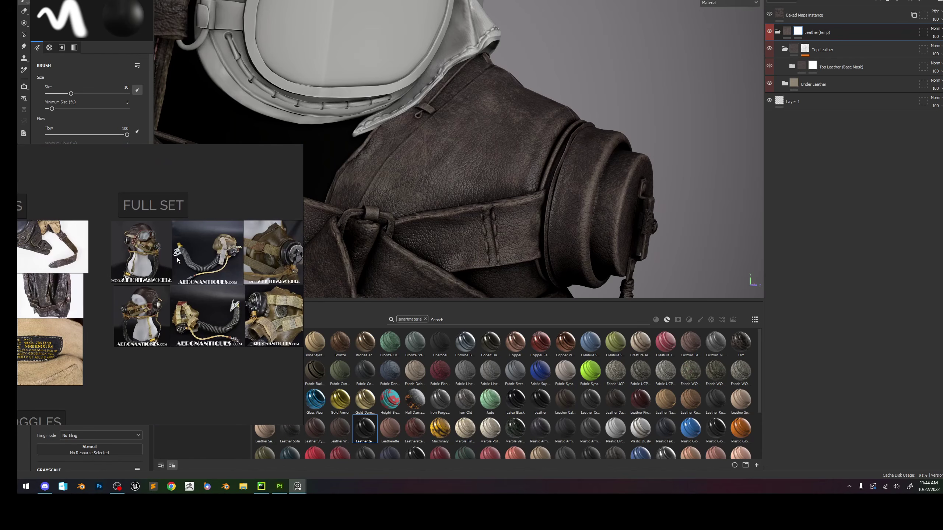
pyautogui.scroll(2, 140, 312)
pyautogui.scroll(5, 269, 206)
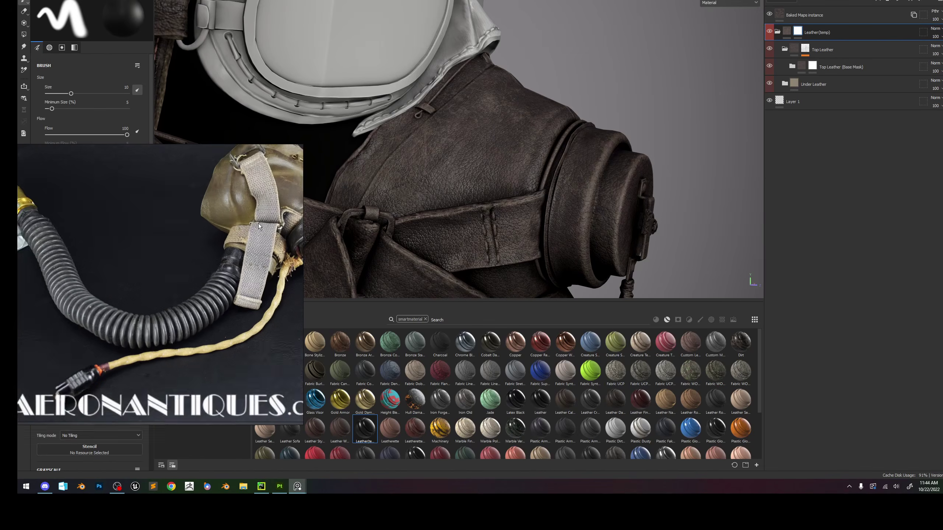
pyautogui.scroll(-4, 149, 250)
pyautogui.scroll(5, 166, 238)
pyautogui.scroll(2, 218, 240)
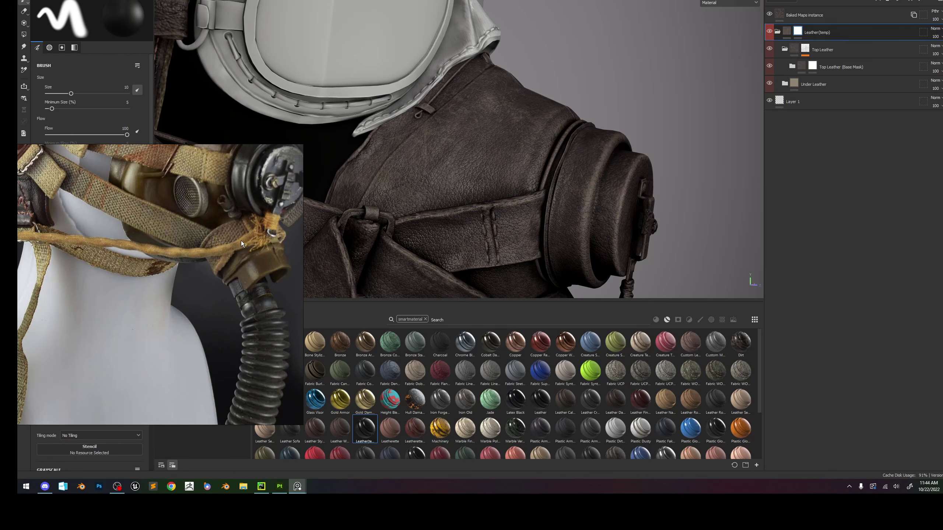
pyautogui.scroll(-3, 571, 174)
# Mask the Leather(temp) folder with a color selection and pick the oxygen mask body's red ID colour (R 242, G 82, B 82).
pyautogui.rightClick(821, 33)
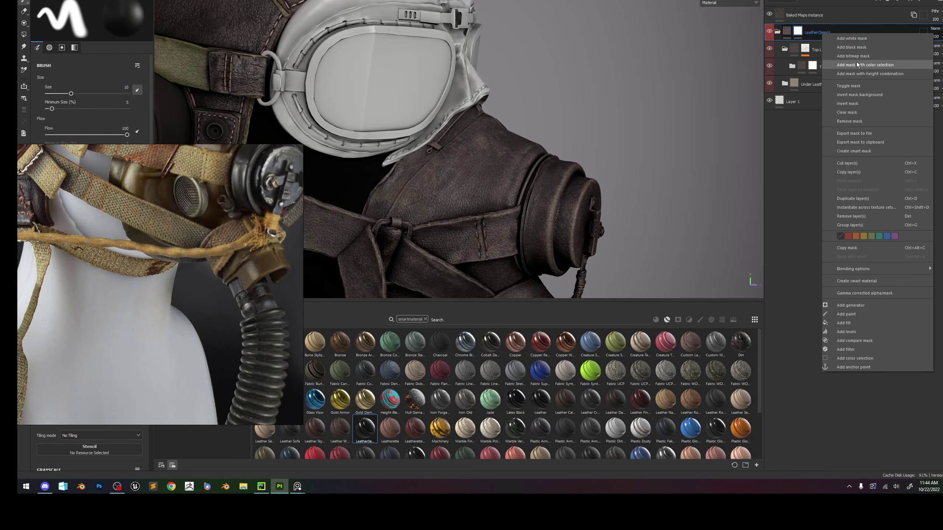
pyautogui.click(861, 65)
pyautogui.click(146, 86)
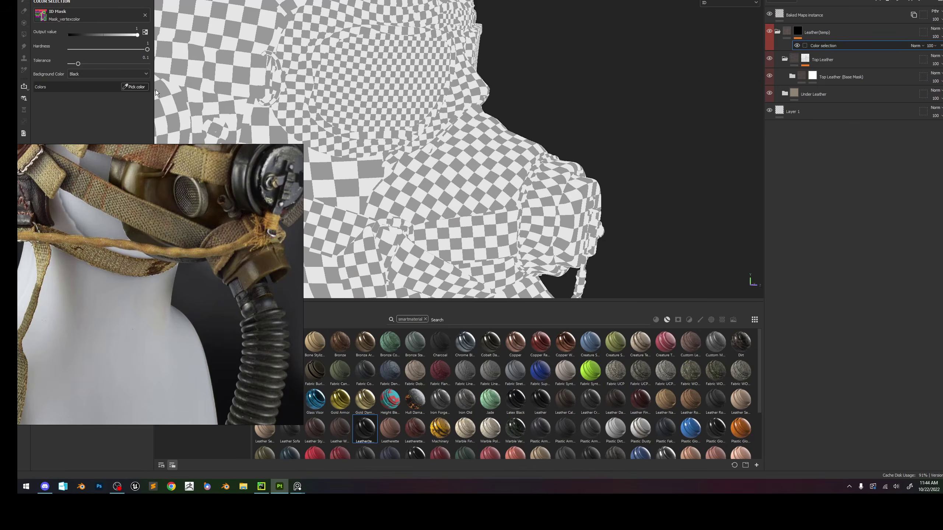
pyautogui.click(485, 181)
pyautogui.scroll(-3, 505, 209)
pyautogui.scroll(3, 546, 152)
pyautogui.scroll(-2, 546, 152)
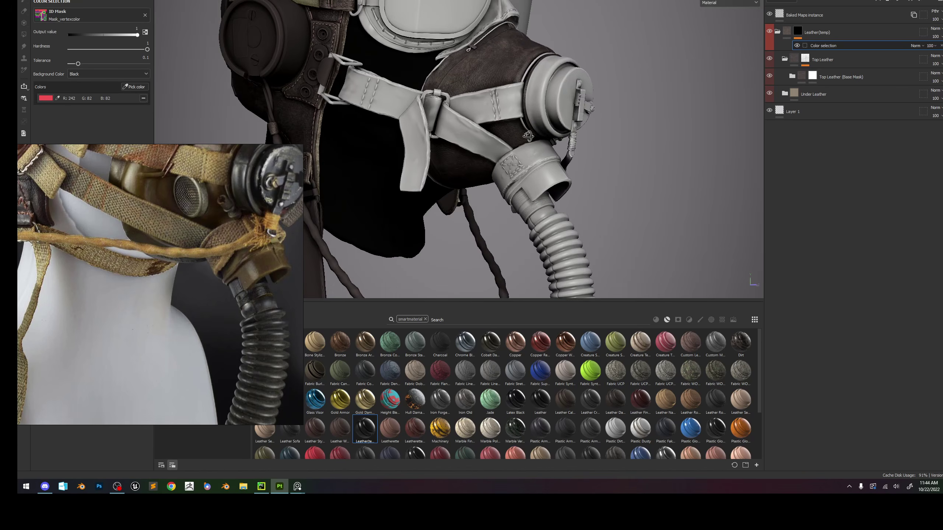
# Hide the Face, Goggles and Helmet texture sets so only the oxygen mask is displayed.
pyautogui.keyDown('alt'); pyautogui.moveTo(545, 152); pyautogui.dragTo(493, 151); pyautogui.keyUp('alt')
pyautogui.keyDown('alt'); pyautogui.moveTo(582, 147); pyautogui.dragTo(523, 171); pyautogui.keyUp('alt')
pyautogui.scroll(3, 537, 198)
pyautogui.keyDown('alt'); pyautogui.moveTo(538, 200); pyautogui.dragTo(559, 174, button='middle'); pyautogui.keyUp('alt')
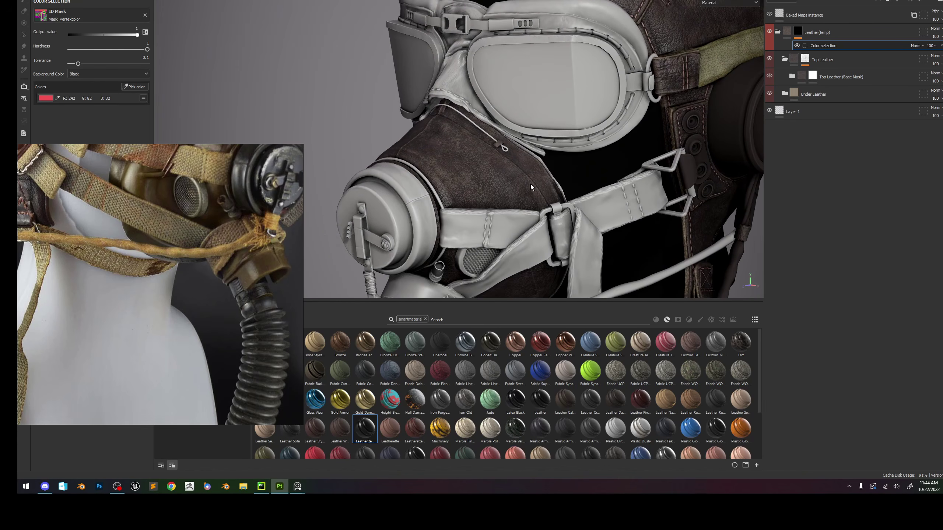
pyautogui.click(805, 0)
pyautogui.click(769, 7)
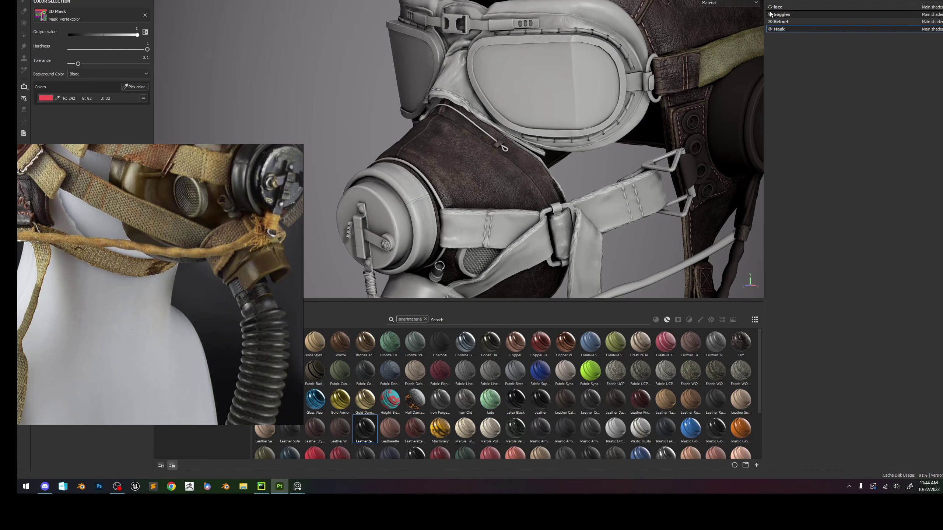
pyautogui.click(769, 14)
pyautogui.click(769, 21)
pyautogui.keyDown('alt'); pyautogui.moveTo(533, 151); pyautogui.dragTo(522, 147); pyautogui.keyUp('alt')
pyautogui.click(775, 0)
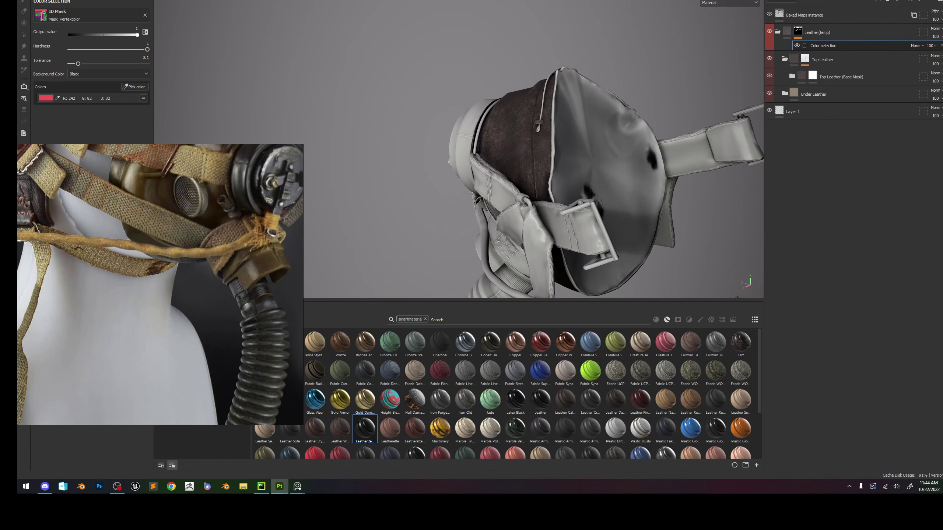
# Add the oxygen mask's inner-side ID colour (R 80, G 82, B 46) to the Leather(temp) Color selection.
pyautogui.click(799, 32)
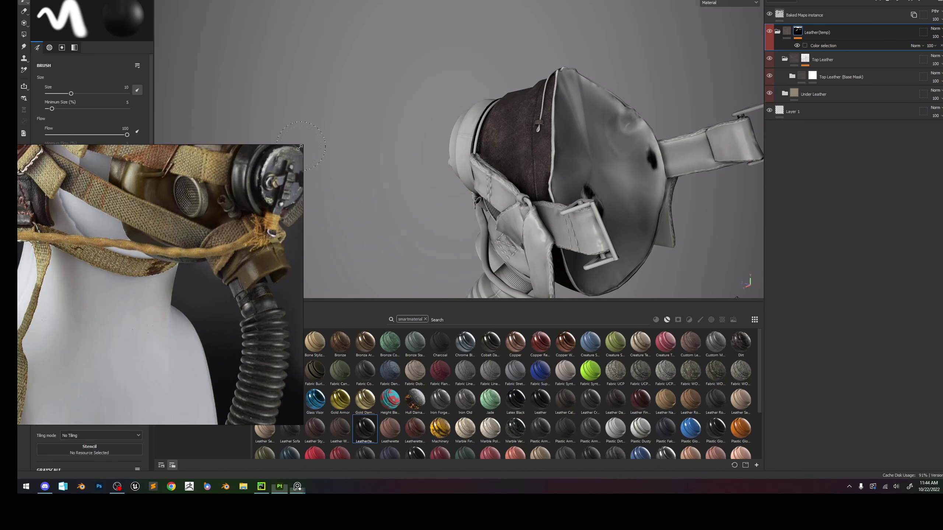
pyautogui.click(831, 45)
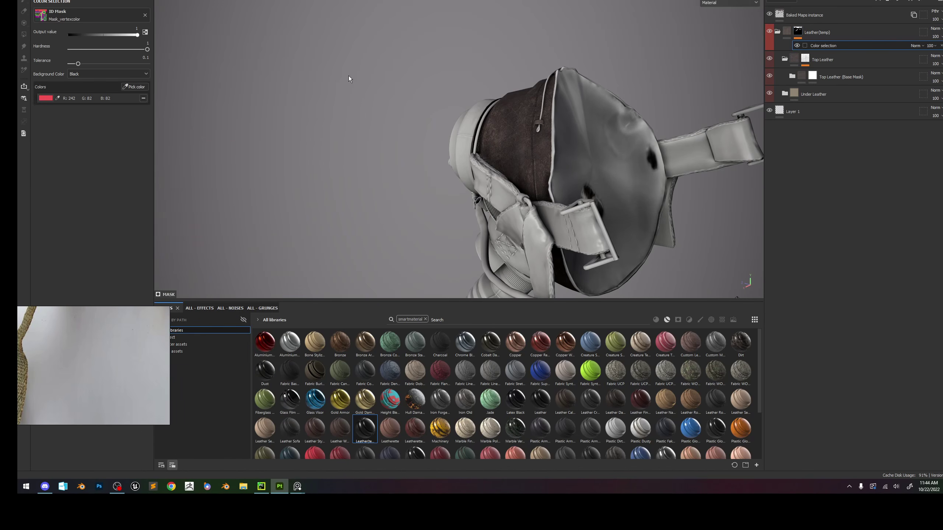
pyautogui.click(135, 88)
pyautogui.click(592, 105)
pyautogui.scroll(5, 579, 126)
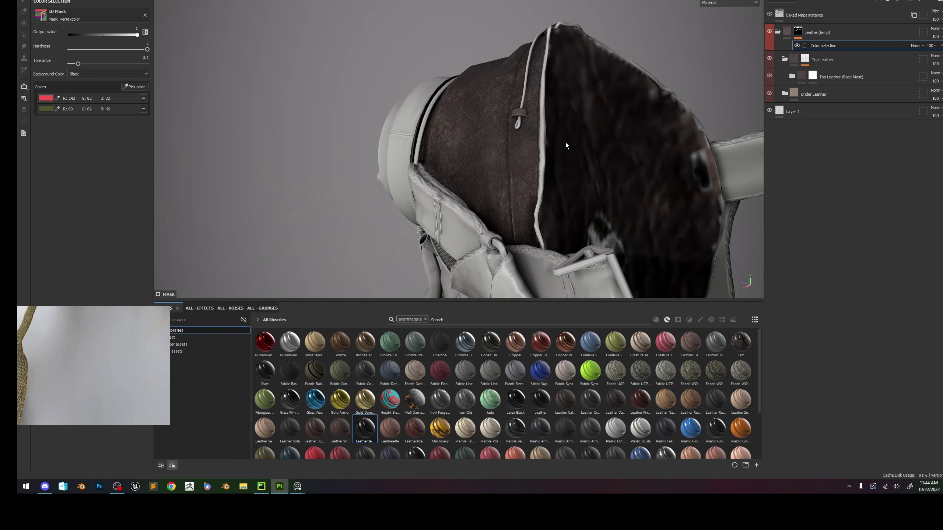
# Add the ID colour of the oxygen mask's rim trim (R 135, G 74, B 14) to the Leather(temp) Color selection.
pyautogui.click(135, 87)
pyautogui.click(483, 130)
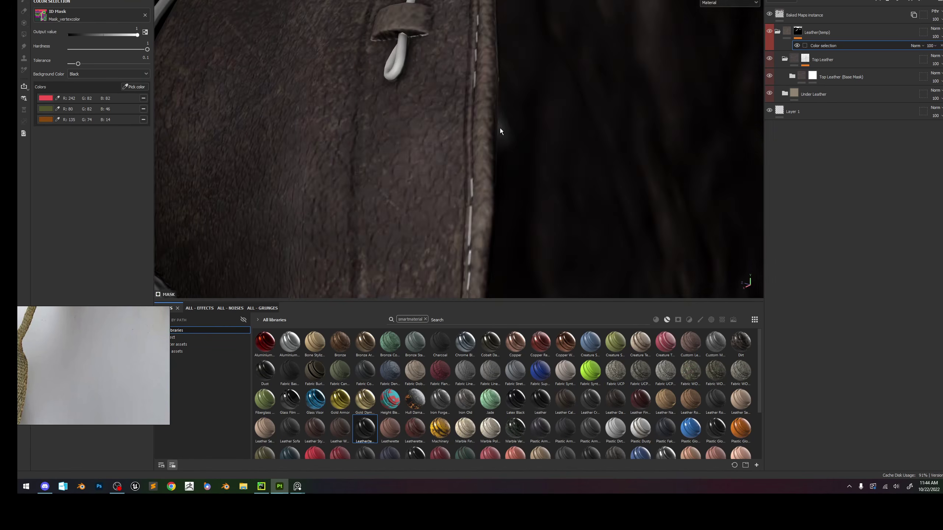
pyautogui.scroll(-5, 500, 128)
pyautogui.moveTo(601, 147)
pyautogui.keyDown('alt'); pyautogui.mouseDown()
pyautogui.moveTo(585, 170)
pyautogui.moveTo(593, 137)
pyautogui.mouseUp(); pyautogui.keyUp('alt')
pyautogui.keyDown('shift'); pyautogui.moveTo(592, 138); pyautogui.dragTo(441, 118, button='right'); pyautogui.keyUp('shift')
pyautogui.keyDown('alt'); pyautogui.moveTo(478, 150); pyautogui.dragTo(464, 120, button='right'); pyautogui.keyUp('alt')
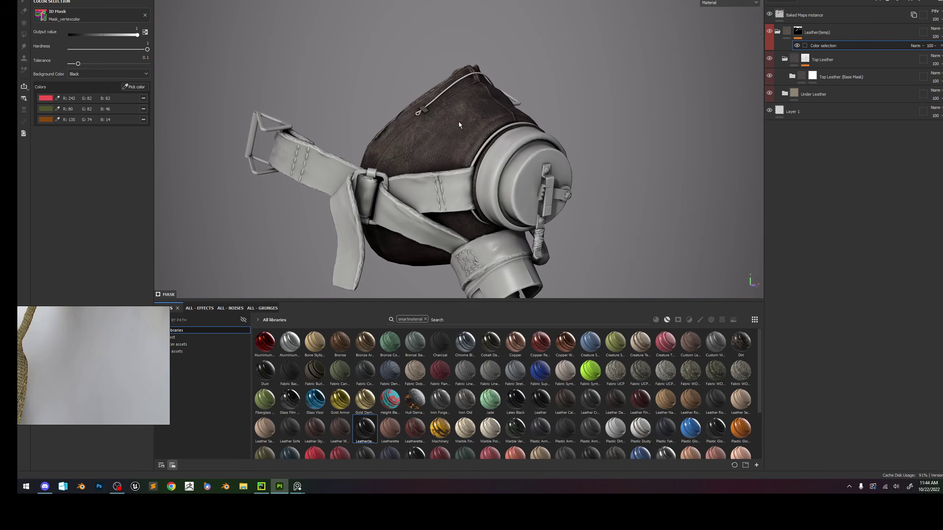
pyautogui.scroll(-1, 488, 177)
pyautogui.scroll(-4, 499, 254)
pyautogui.scroll(6, 510, 288)
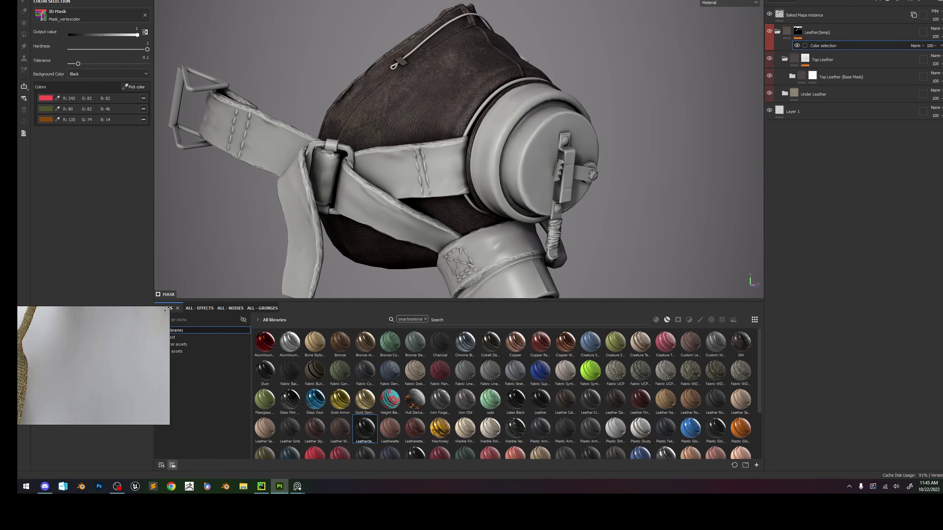
# Enlarge the reference window and examine the oxygen mask photos up to the close-up of the olive-brown body with embossed lettering.
pyautogui.moveTo(165, 310); pyautogui.dragTo(295, 130)
pyautogui.scroll(-3, 193, 208)
pyautogui.scroll(5, 195, 201)
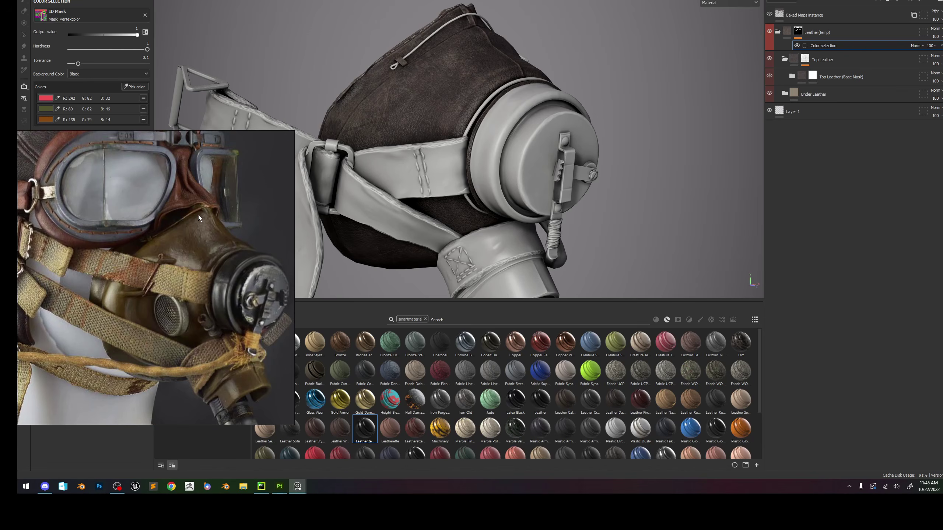
pyautogui.scroll(-3, 198, 217)
pyautogui.scroll(3, 211, 276)
pyautogui.scroll(8, 193, 301)
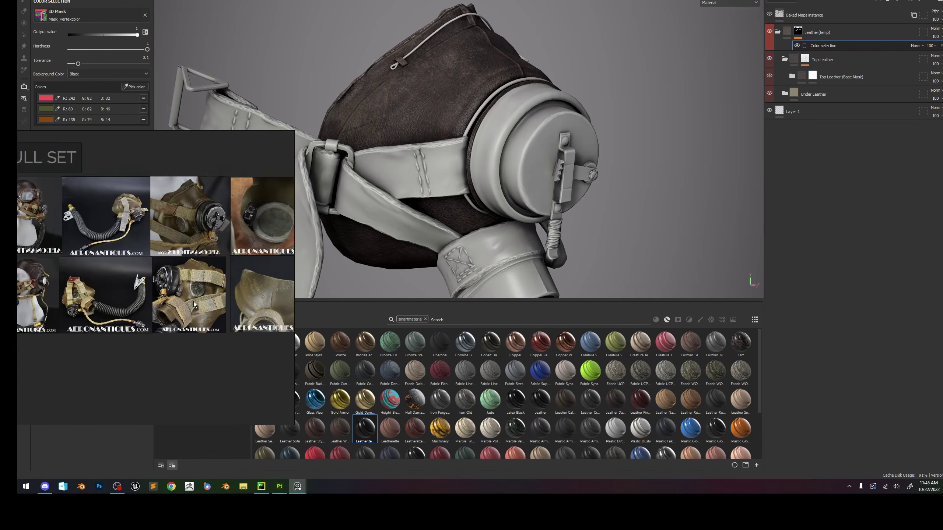
pyautogui.scroll(-2, 200, 288)
pyautogui.scroll(-2, 187, 290)
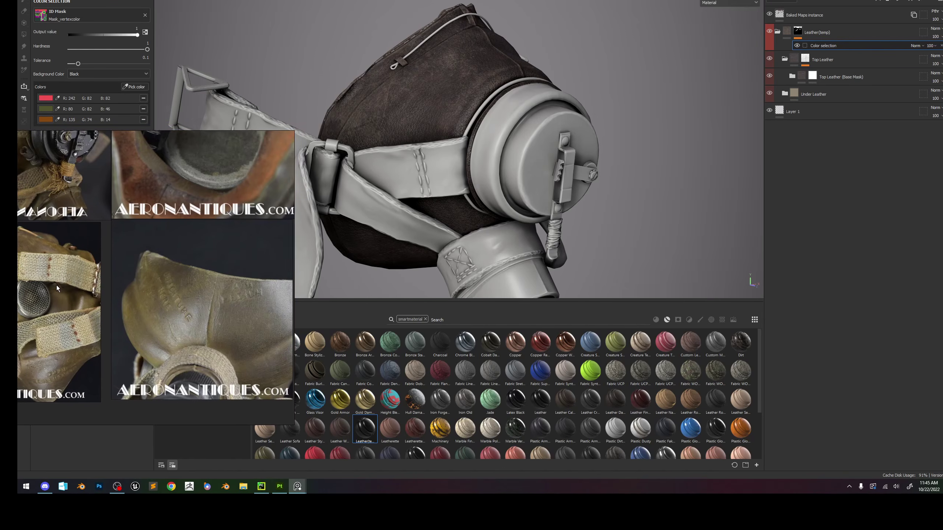
pyautogui.scroll(8, 221, 322)
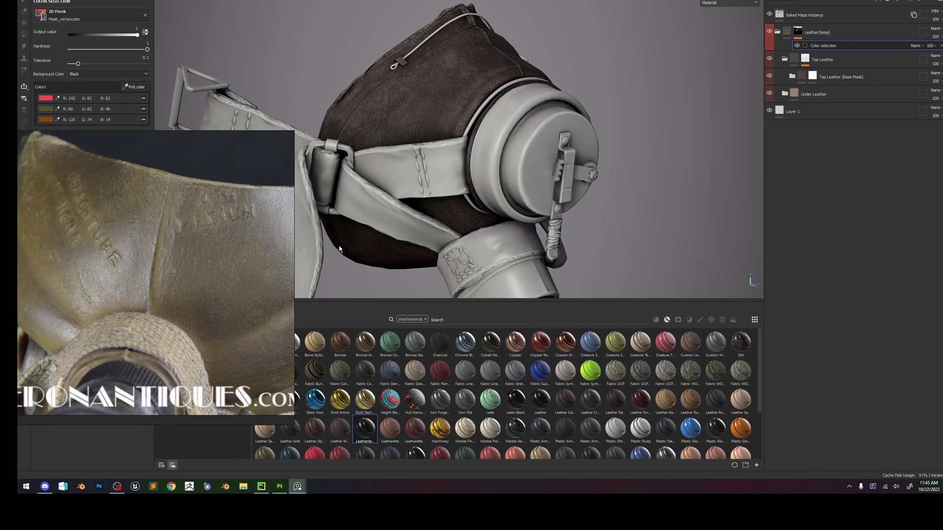
# Set the Base_Values base colour in the Top Leather folder to the olive-brown 676050 sampled from the mask close-up reference.
pyautogui.click(809, 95)
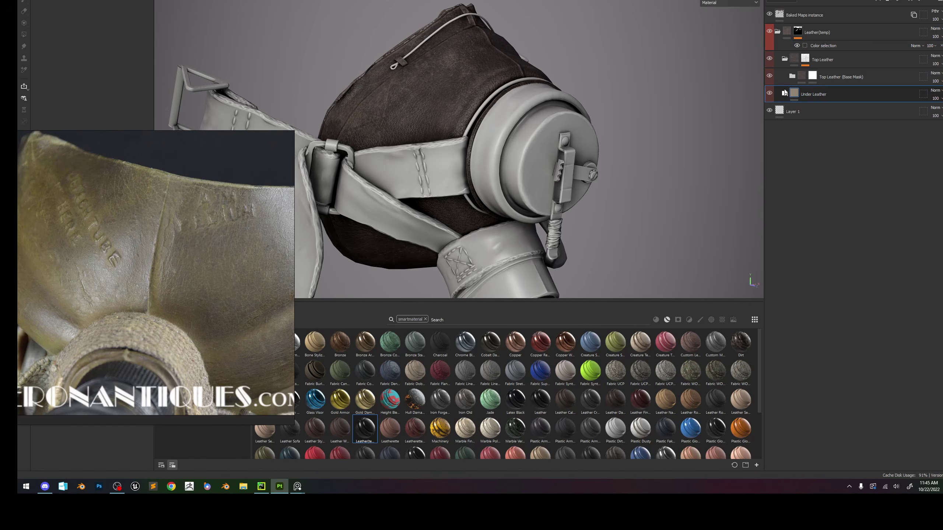
pyautogui.click(786, 61)
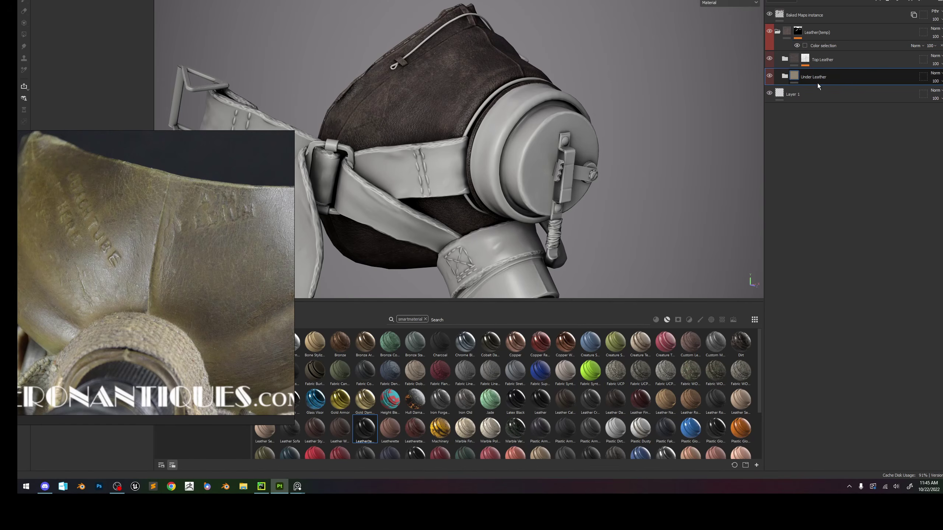
pyautogui.click(784, 59)
pyautogui.click(793, 77)
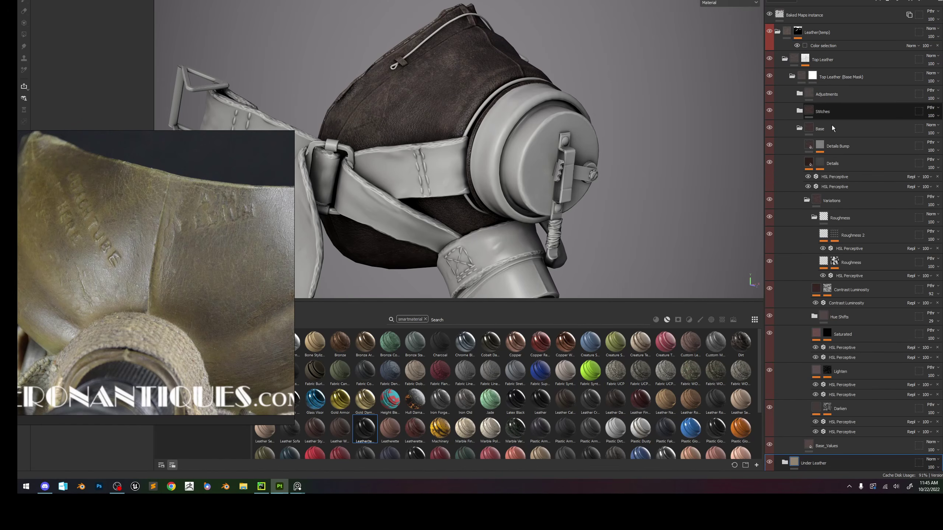
pyautogui.scroll(-1, 842, 164)
pyautogui.click(828, 425)
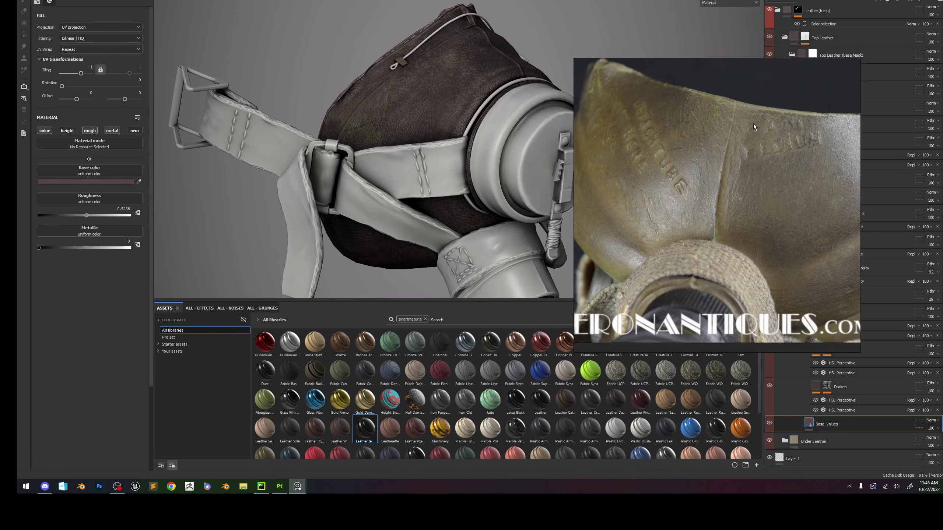
pyautogui.moveTo(753, 124); pyautogui.dragTo(769, 108)
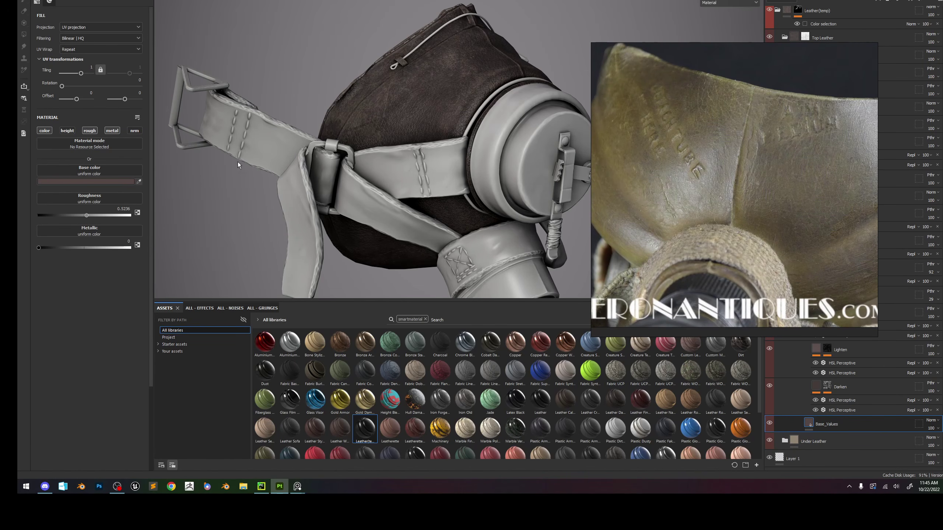
pyautogui.click(140, 181)
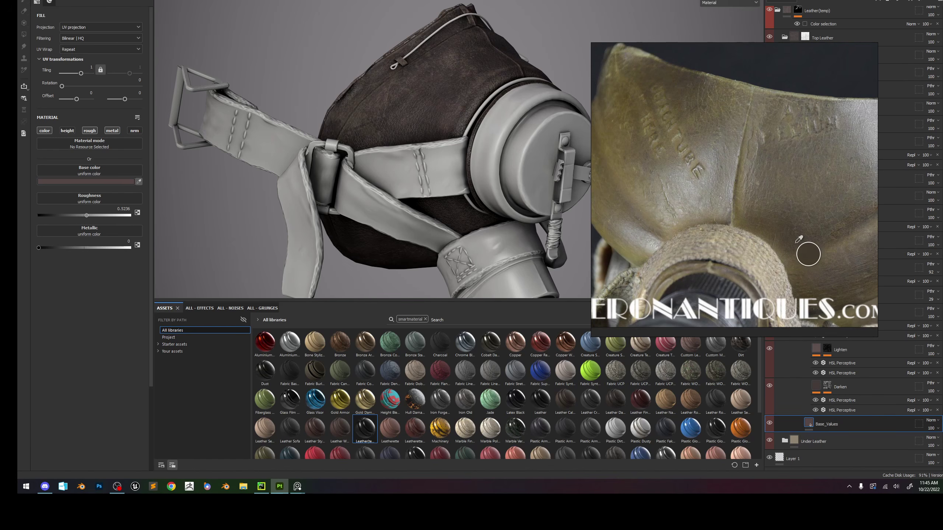
pyautogui.click(787, 174)
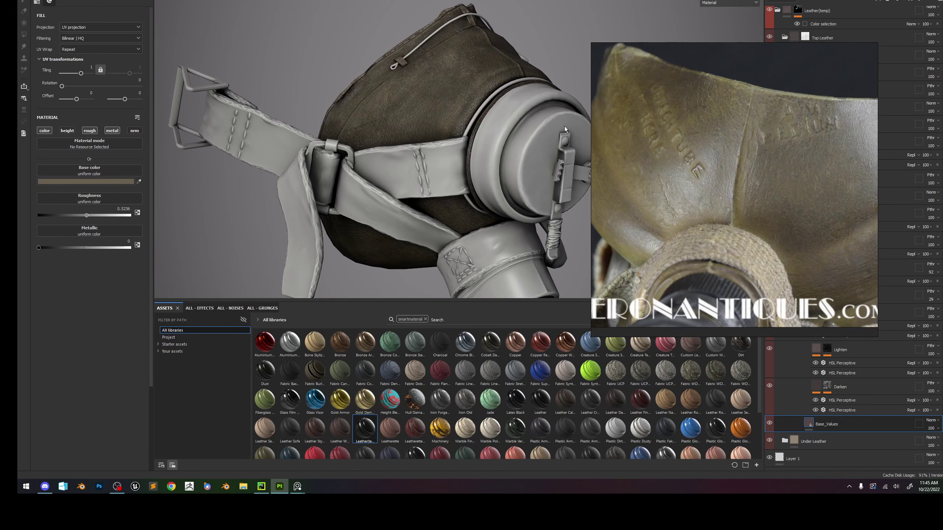
# Lighten the Base_Values base colour to 776E5B to match the olive-brown mask reference.
pyautogui.keyDown('alt'); pyautogui.moveTo(508, 175); pyautogui.dragTo(493, 166); pyautogui.keyUp('alt')
pyautogui.scroll(-6, 761, 172)
pyautogui.scroll(4, 761, 173)
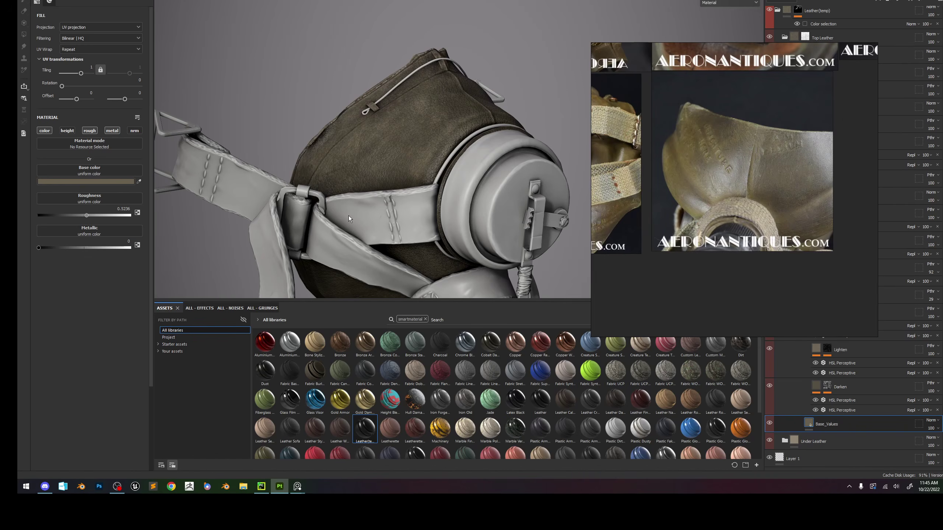
pyautogui.click(121, 183)
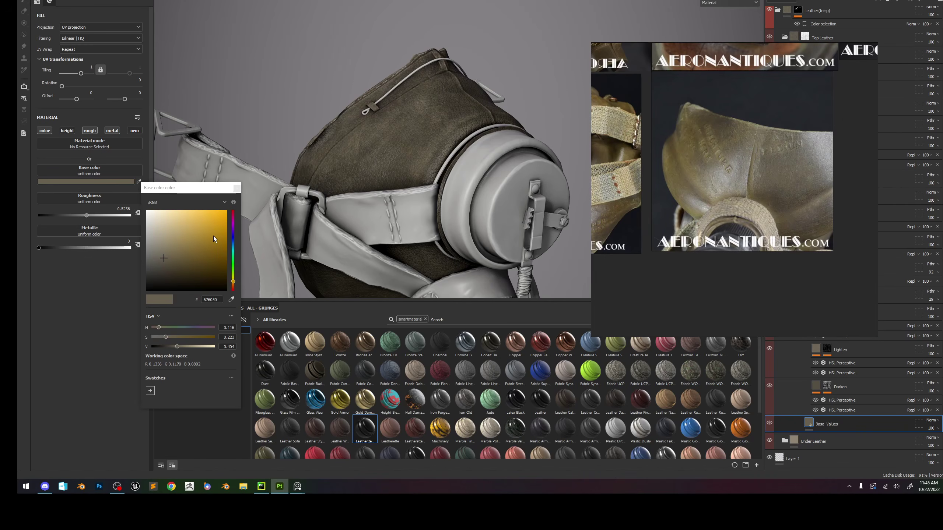
pyautogui.click(164, 253)
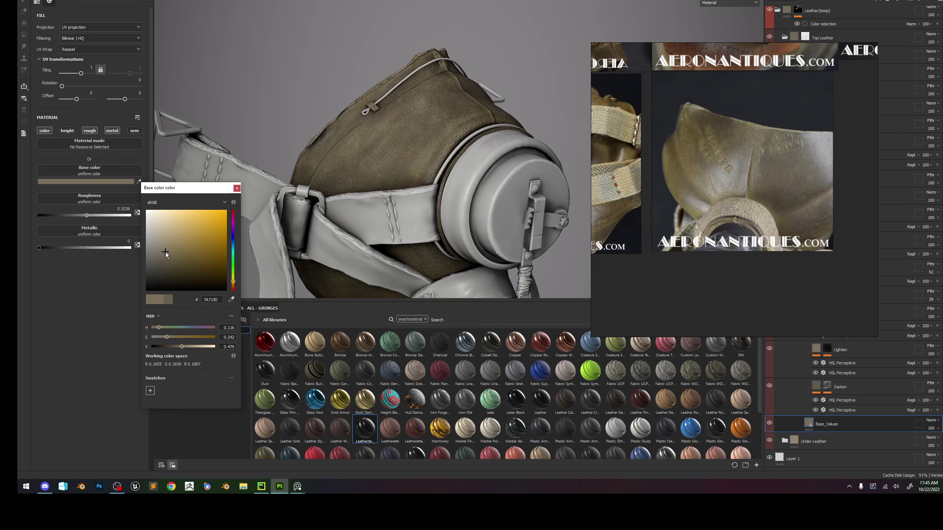
pyautogui.moveTo(165, 253); pyautogui.dragTo(165, 253)
# Move the reference window closer to the mask model and compare its leather with the embossed mask close-up.
pyautogui.press('f')
pyautogui.keyDown('alt'); pyautogui.moveTo(467, 140); pyautogui.dragTo(389, 141); pyautogui.keyUp('alt')
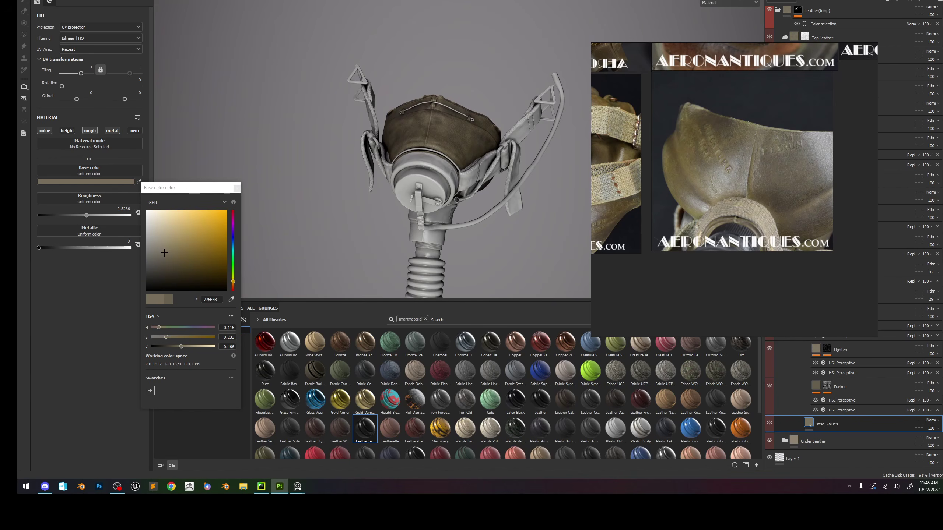
pyautogui.scroll(5, 795, 162)
pyautogui.keyDown('alt'); pyautogui.moveTo(583, 196); pyautogui.dragTo(520, 189); pyautogui.keyUp('alt')
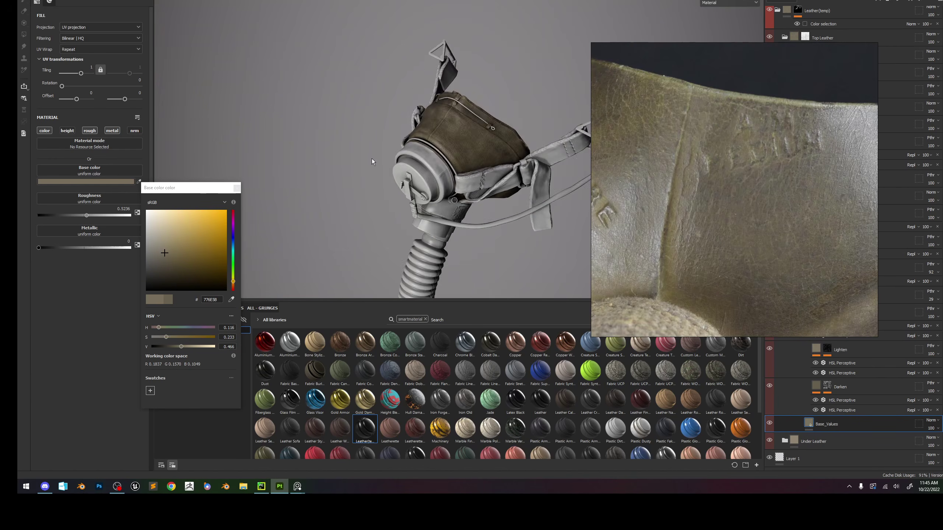
pyautogui.keyDown('alt'); pyautogui.moveTo(519, 190); pyautogui.dragTo(424, 174, button='right'); pyautogui.keyUp('alt')
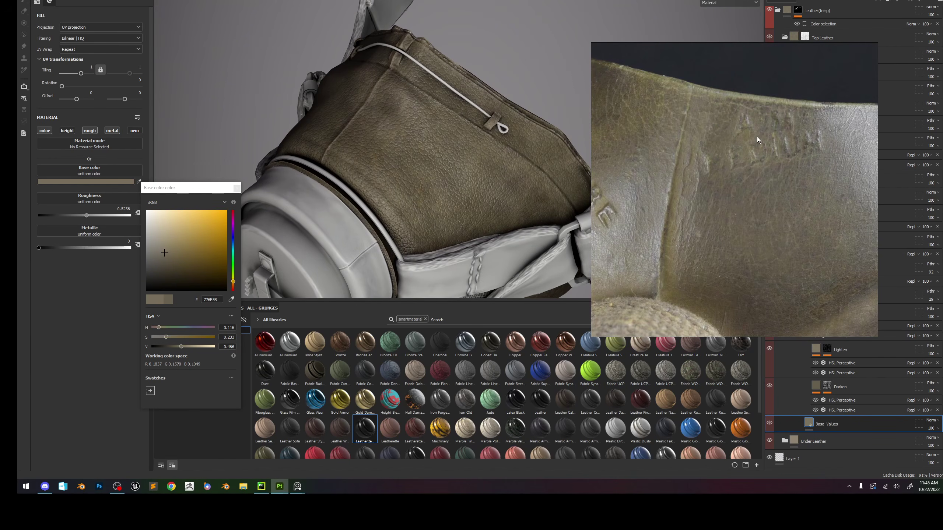
pyautogui.moveTo(757, 137); pyautogui.dragTo(611, 145)
pyautogui.scroll(-2, 679, 148)
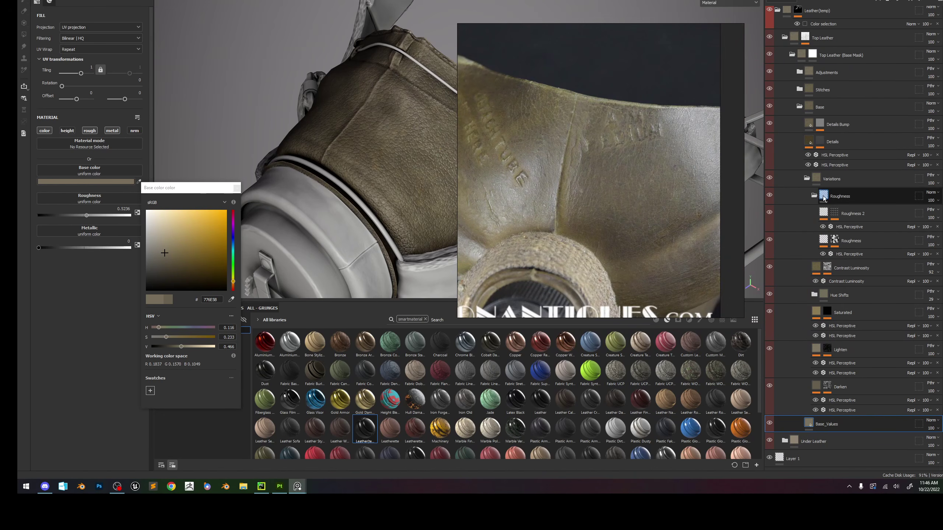
# Delete the Details Bump layer from the Base folder of Top Leather.
pyautogui.click(797, 108)
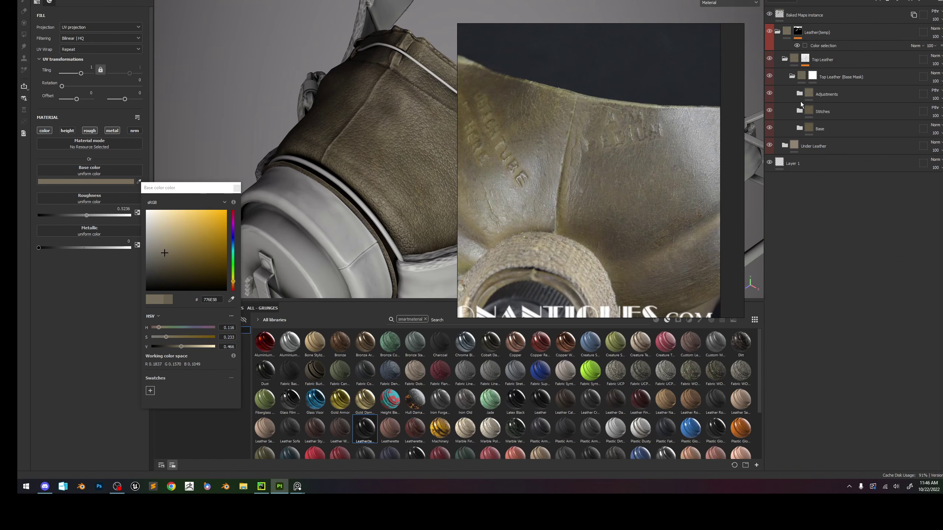
pyautogui.click(799, 128)
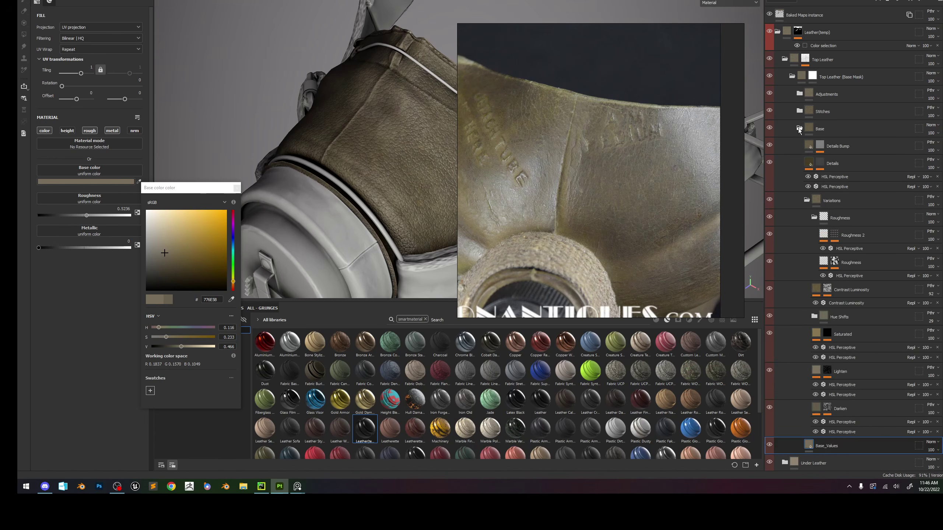
pyautogui.click(820, 146)
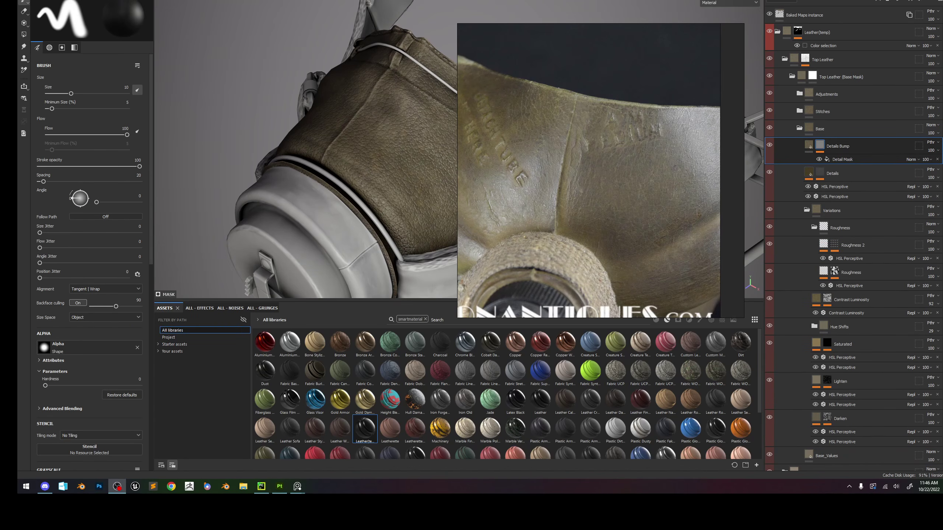
pyautogui.press('Delete')
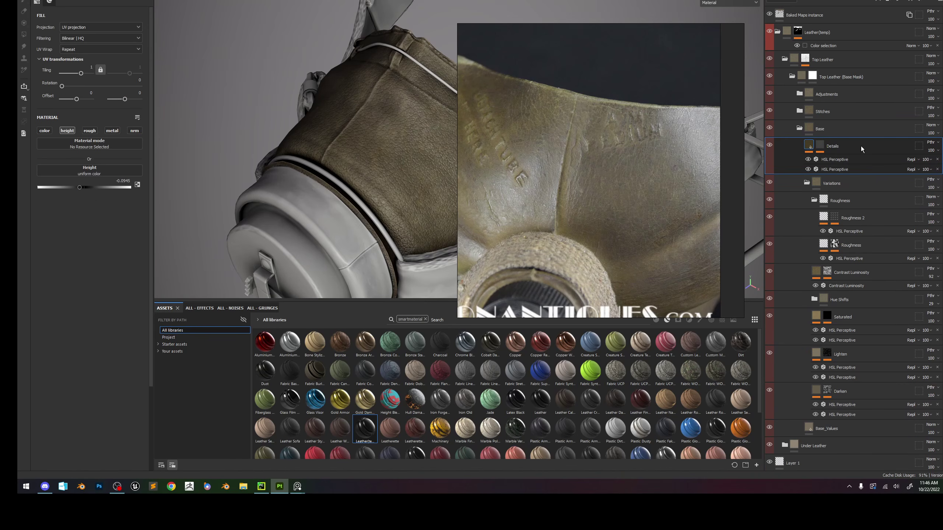
# Replace the grayscale map in the Details layer's Detail Mask with the project texture leather_xyz_height.
pyautogui.keyDown('alt'); pyautogui.click(818, 146); pyautogui.keyUp('alt')
pyautogui.click(843, 169)
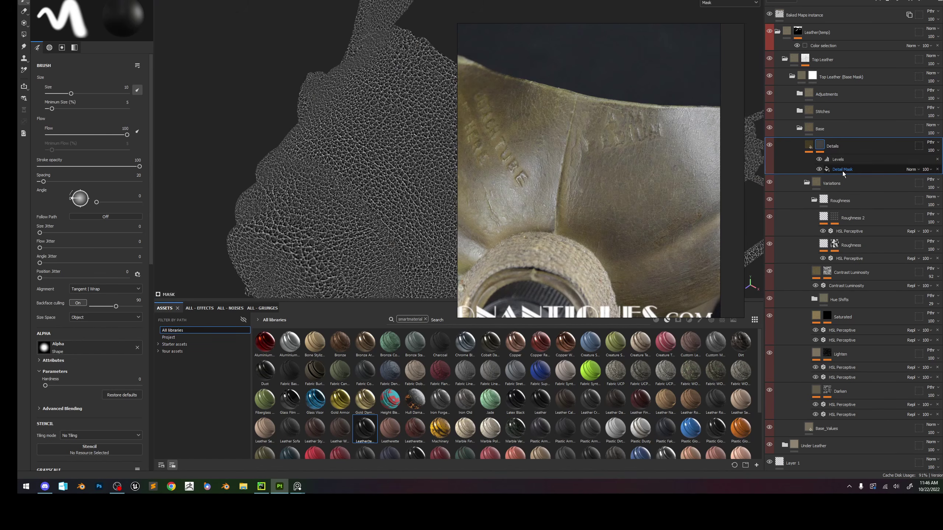
pyautogui.click(168, 338)
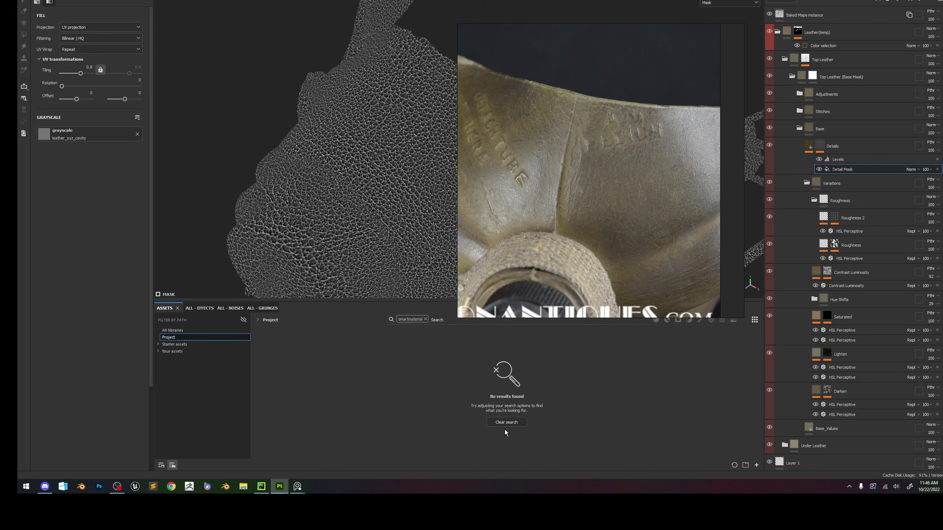
pyautogui.click(506, 424)
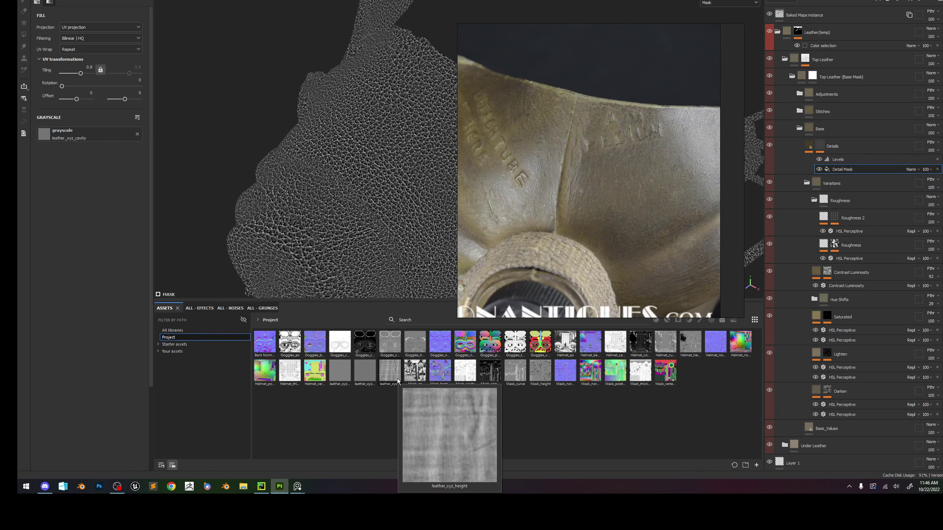
pyautogui.moveTo(397, 381); pyautogui.dragTo(112, 129)
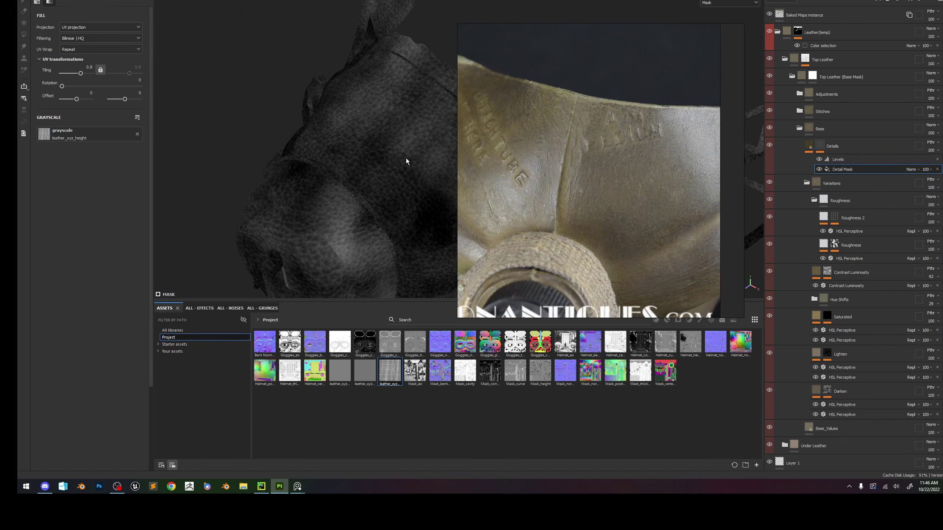
pyautogui.press('m')
pyautogui.keyDown('alt'); pyautogui.moveTo(418, 147); pyautogui.dragTo(396, 184); pyautogui.keyUp('alt')
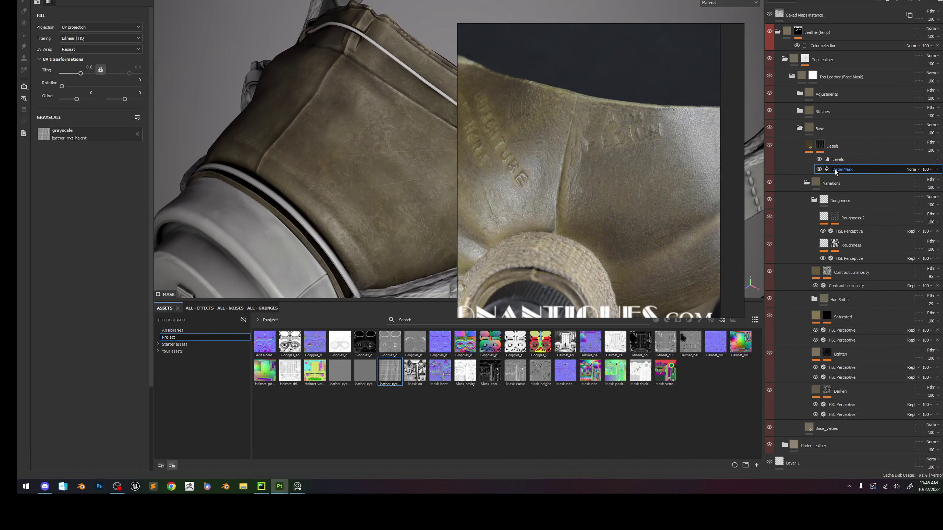
# Check the Details layer's mask and set the layer's height to -0.2205.
pyautogui.click(821, 146)
pyautogui.keyDown('alt'); pyautogui.click(822, 148); pyautogui.keyUp('alt')
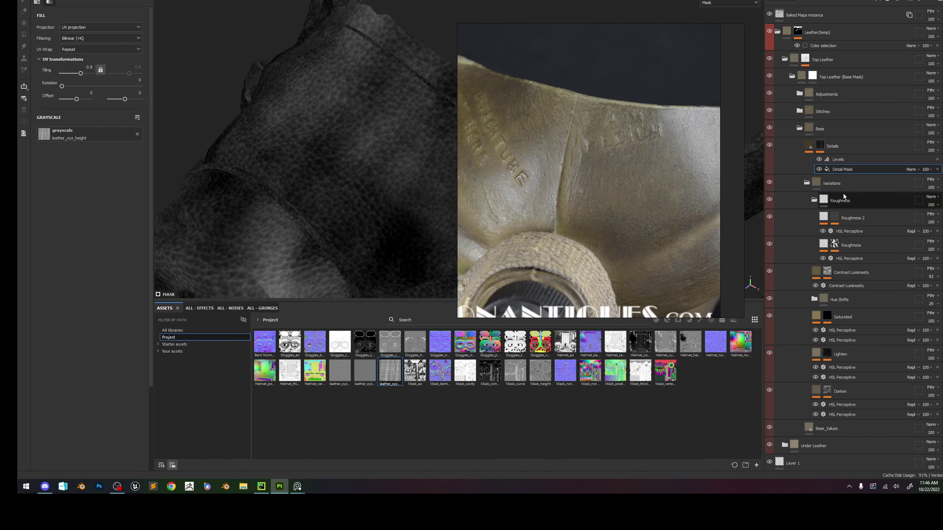
pyautogui.click(833, 148)
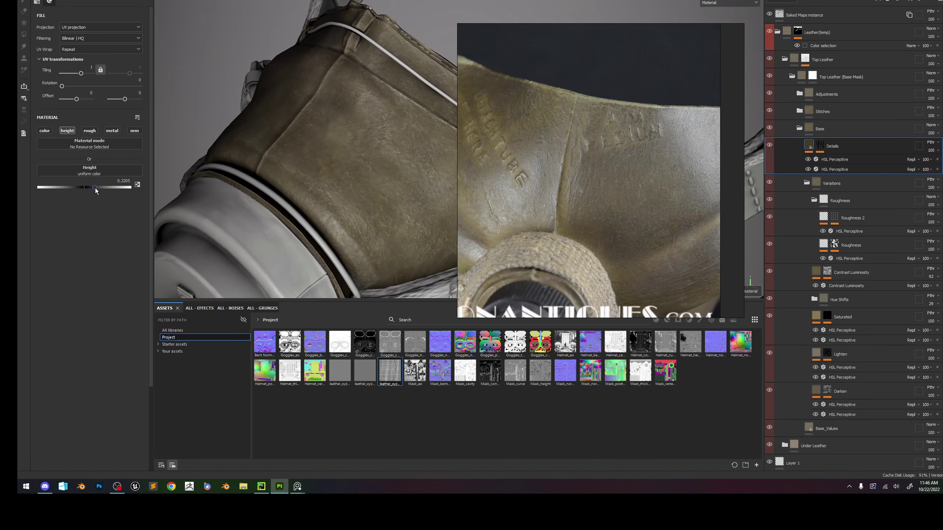
pyautogui.moveTo(95, 187); pyautogui.dragTo(71, 190)
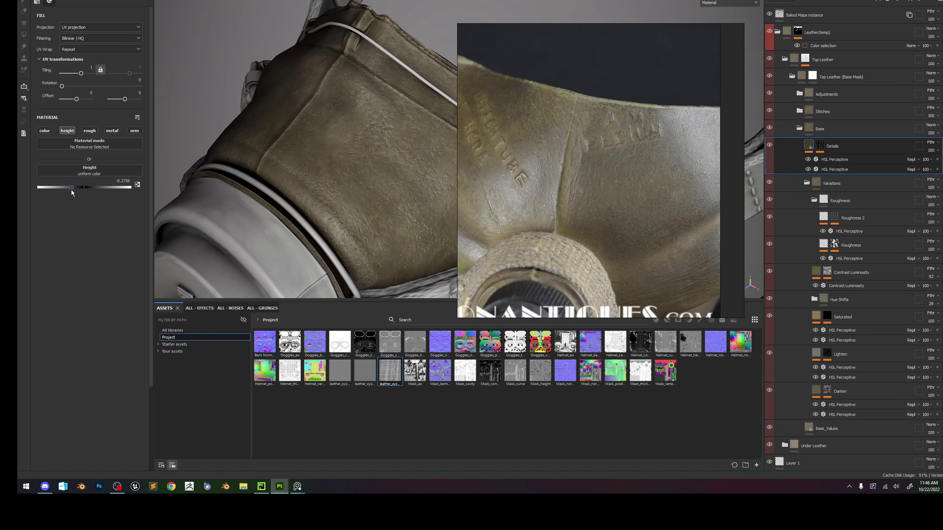
# Turn off the Levels effect on the Details mask and set the layer's height to 0.2126.
pyautogui.keyDown('alt'); pyautogui.click(819, 145); pyautogui.keyUp('alt')
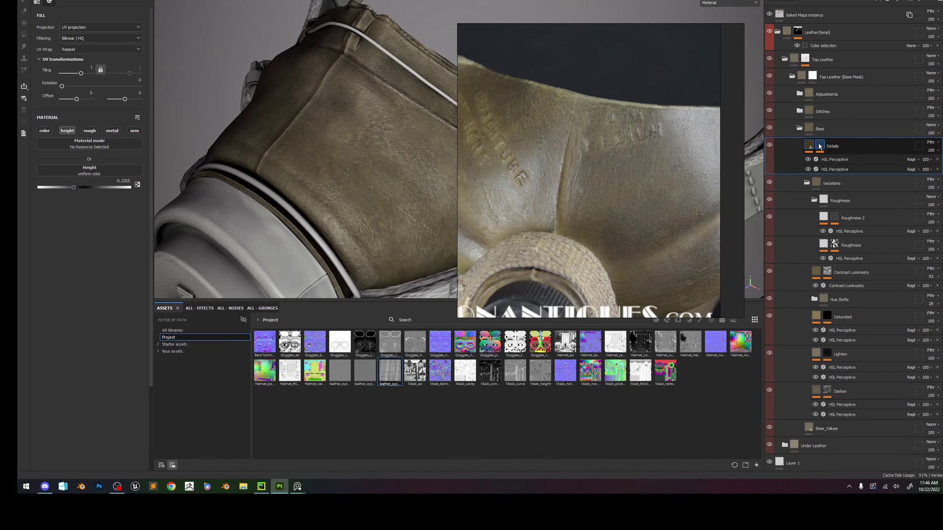
pyautogui.click(818, 160)
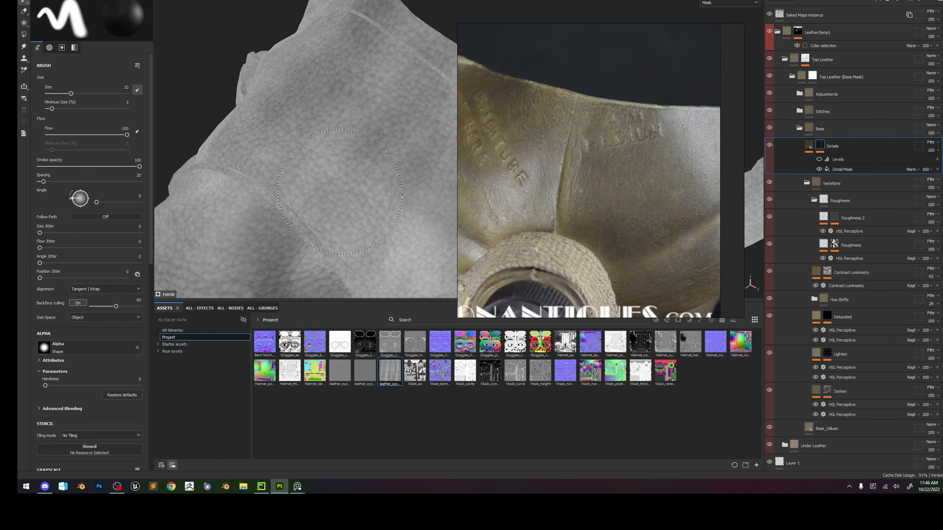
pyautogui.press('m')
pyautogui.click(808, 145)
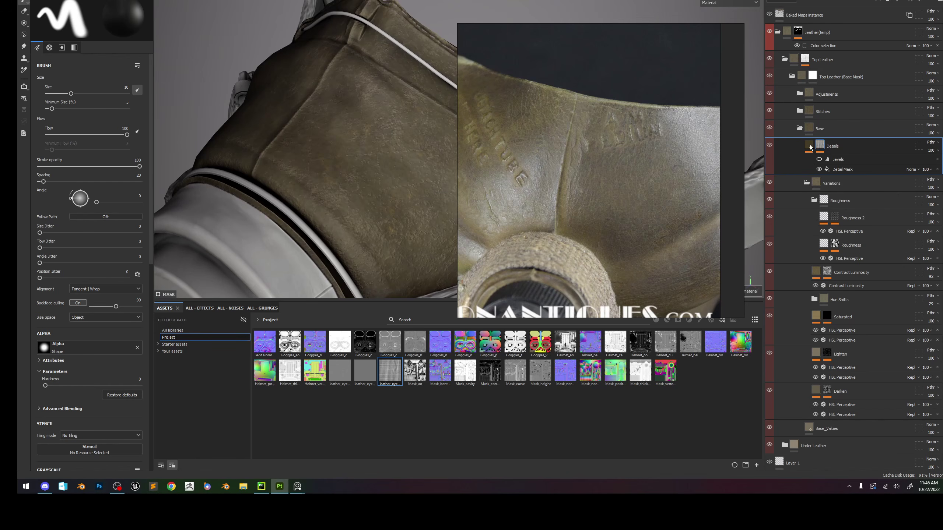
pyautogui.moveTo(74, 187)
pyautogui.mouseDown()
pyautogui.moveTo(56, 188)
pyautogui.moveTo(91, 187)
pyautogui.mouseUp()
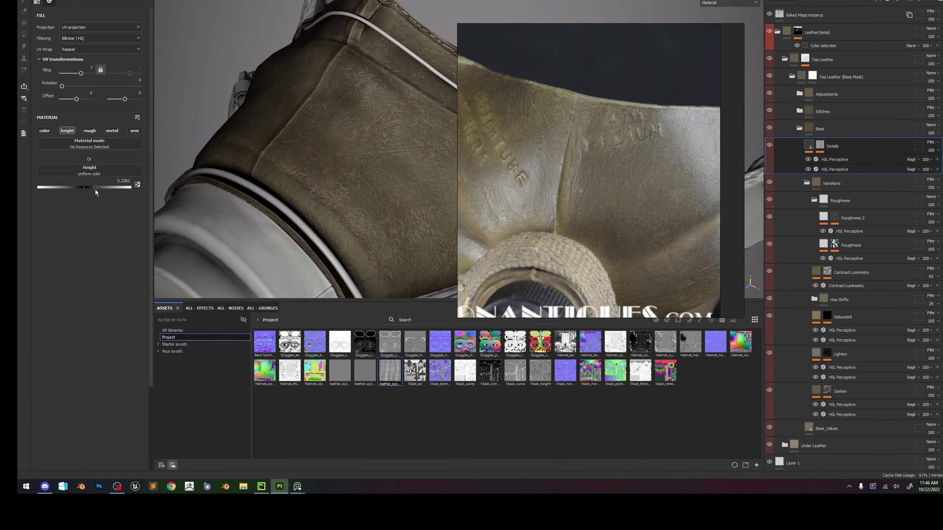
# Inspect the Details mask and toggle the layer's visibility to compare its effect on the base colour.
pyautogui.click(820, 145)
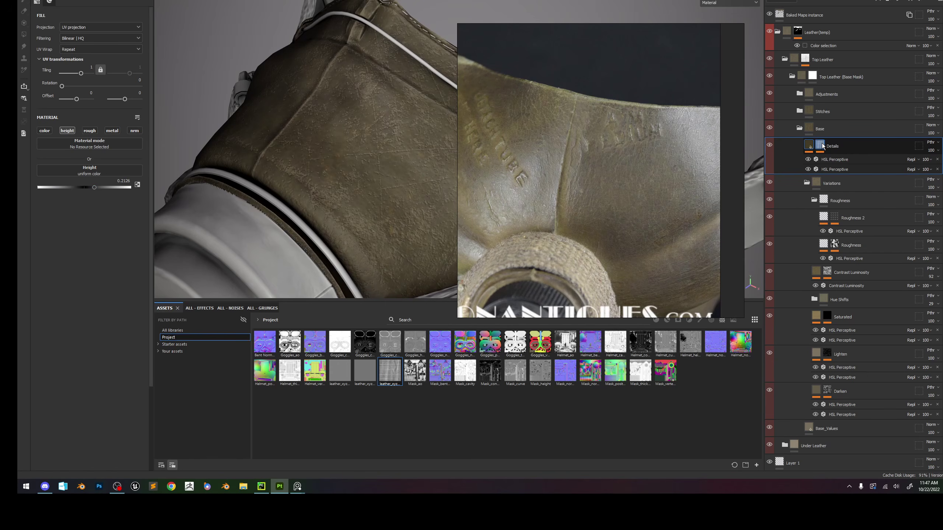
pyautogui.press('m')
pyautogui.click(838, 170)
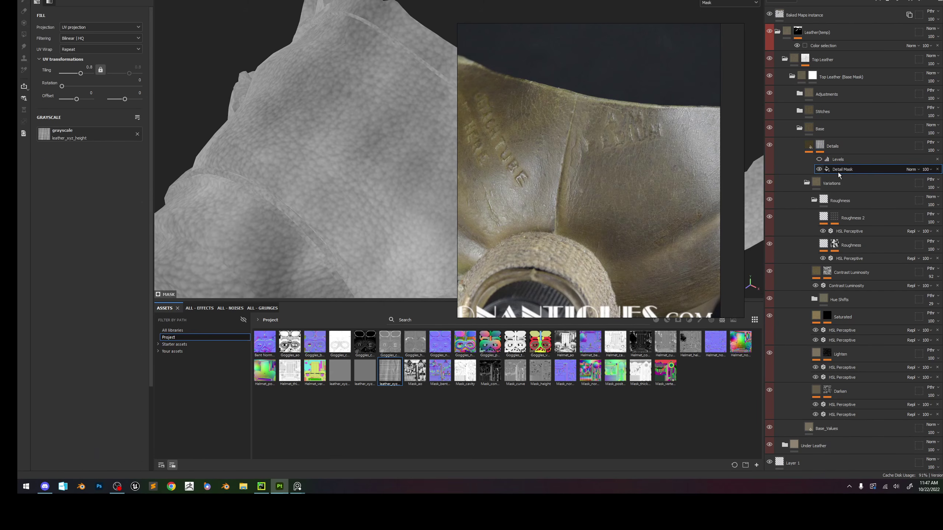
pyautogui.press('m')
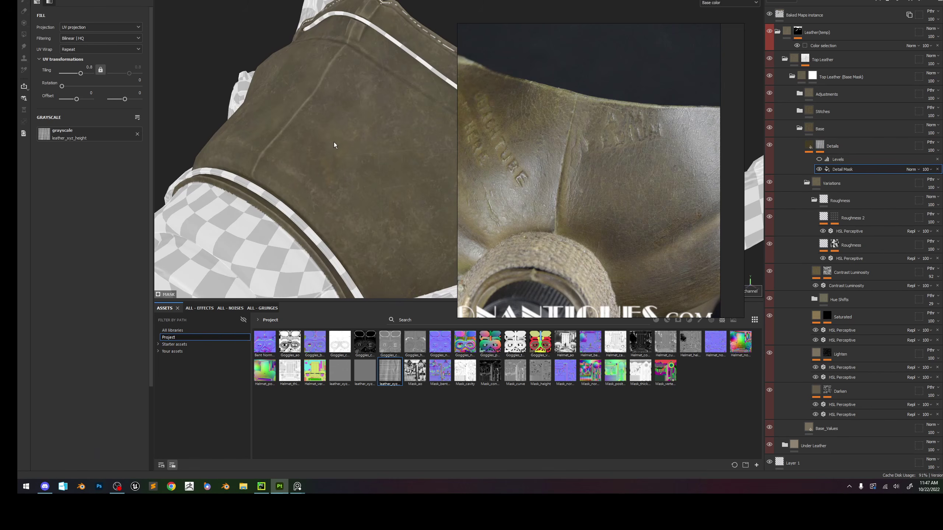
pyautogui.click(769, 145)
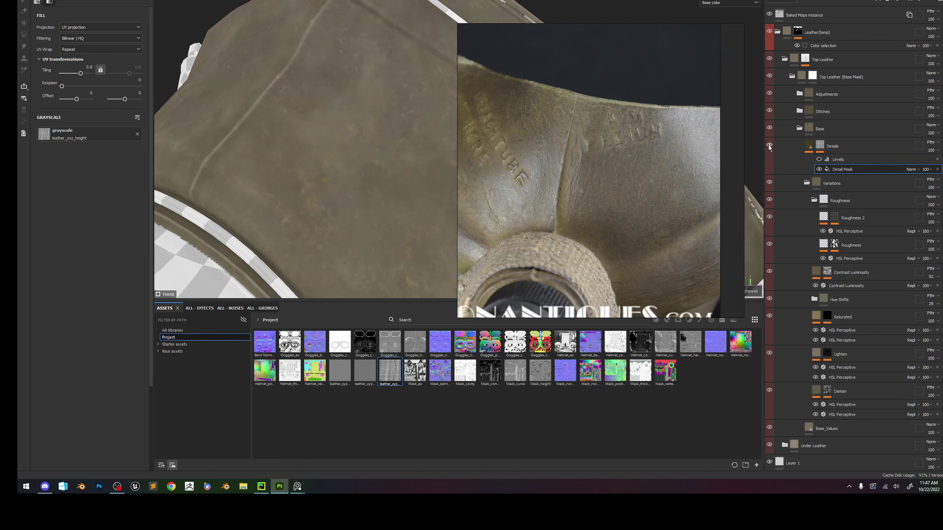
pyautogui.click(768, 145)
pyautogui.click(768, 145)
pyautogui.click(768, 145)
pyautogui.click(769, 146)
pyautogui.click(768, 145)
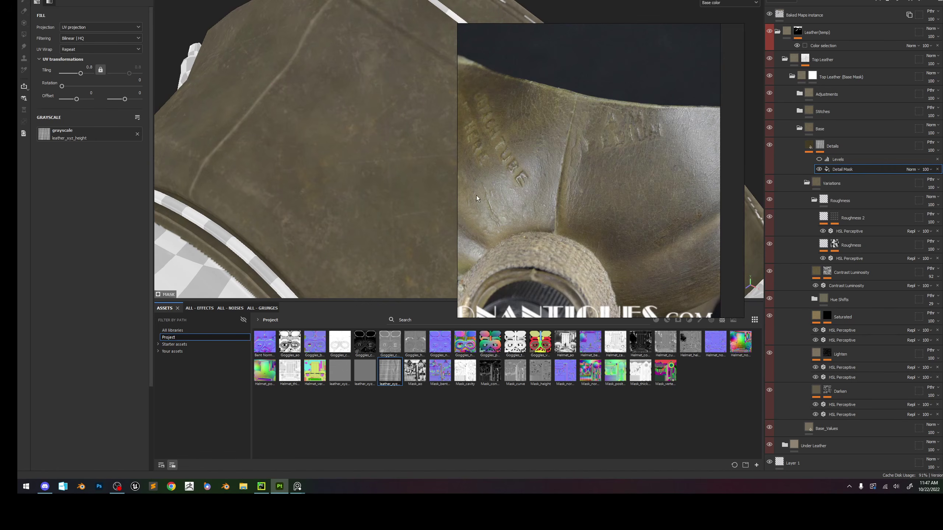
# Raise the Lightness of the lower HSL Perceptive filter on the Details layer to 0.336.
pyautogui.keyDown('alt'); pyautogui.moveTo(476, 196); pyautogui.dragTo(349, 185); pyautogui.keyUp('alt')
pyautogui.click(809, 145)
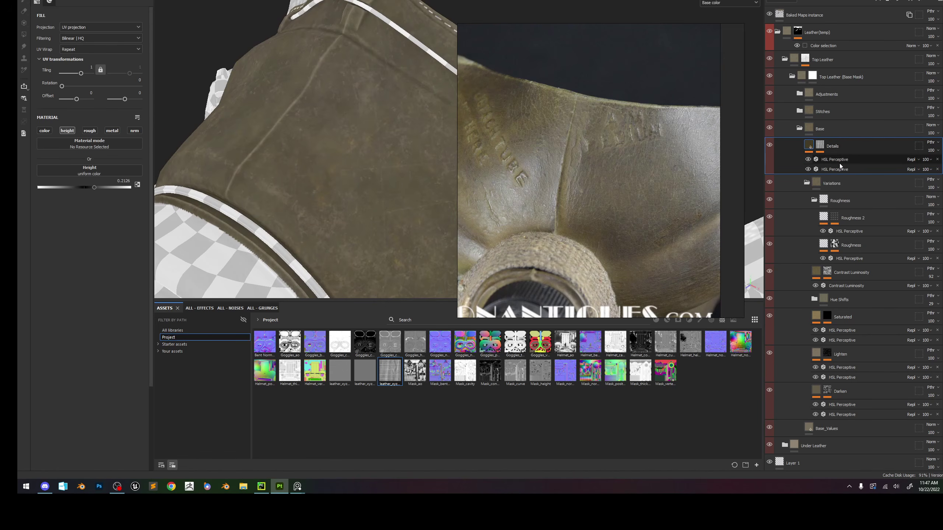
pyautogui.click(878, 169)
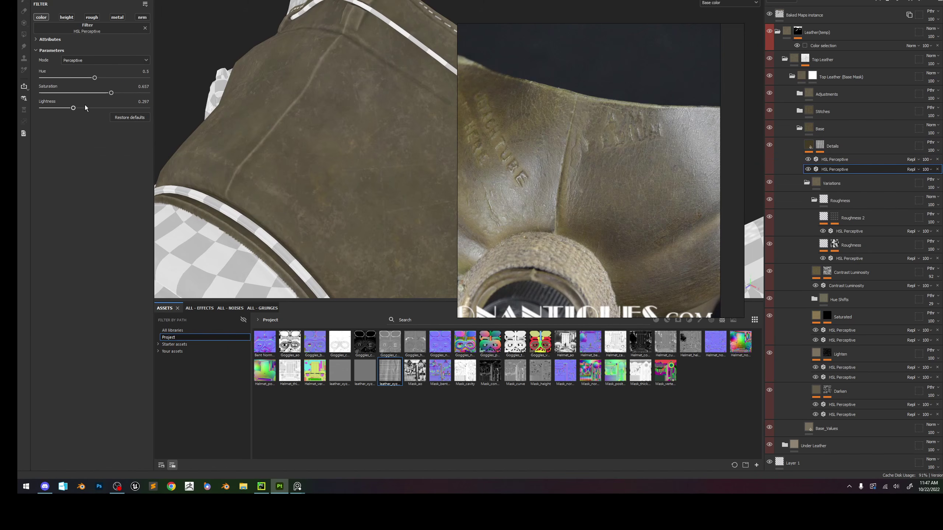
pyautogui.moveTo(69, 110)
pyautogui.mouseDown()
pyautogui.moveTo(30, 113)
pyautogui.moveTo(138, 112)
pyautogui.moveTo(77, 123)
pyautogui.mouseUp()
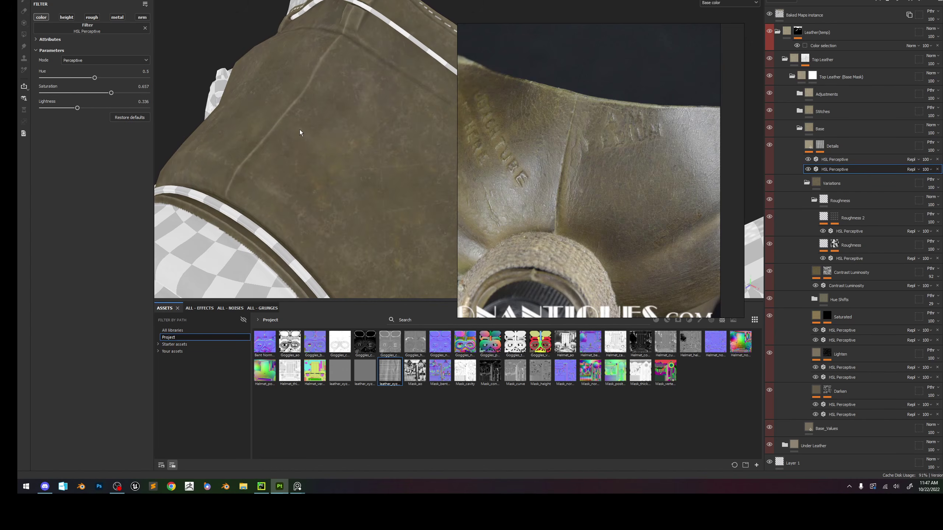
pyautogui.press('m')
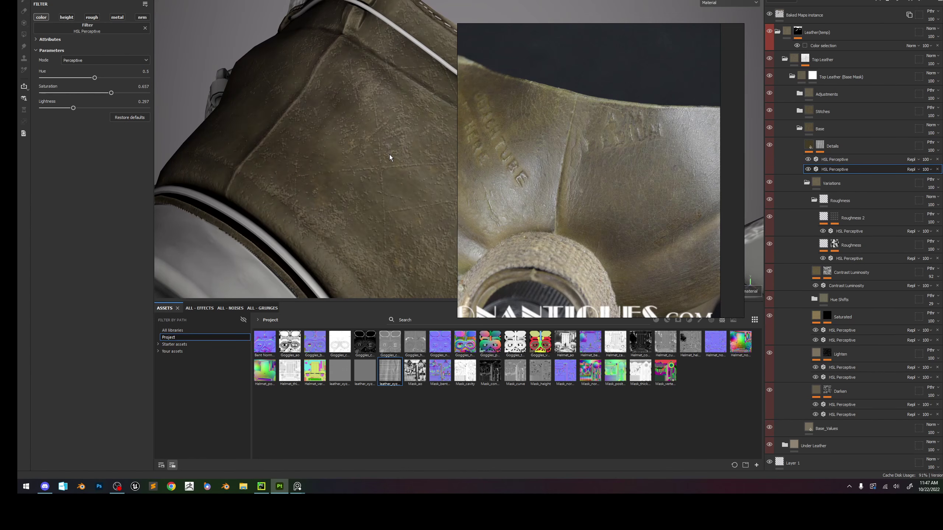
# Undo the trial edits to the Details layer and its mask, and delete the Details Bump layer above it.
pyautogui.hotkey('ctrl', 'z')
pyautogui.hotkey('ctrl', 'z')
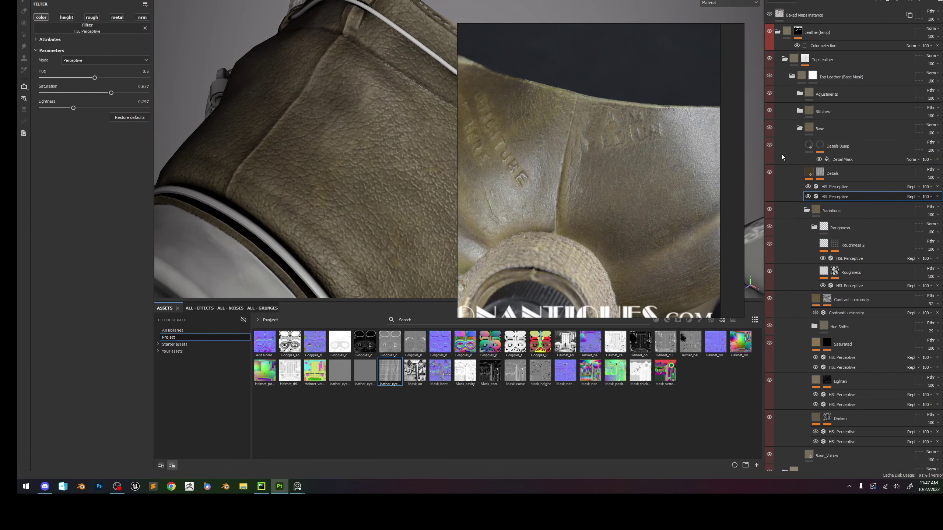
pyautogui.click(820, 173)
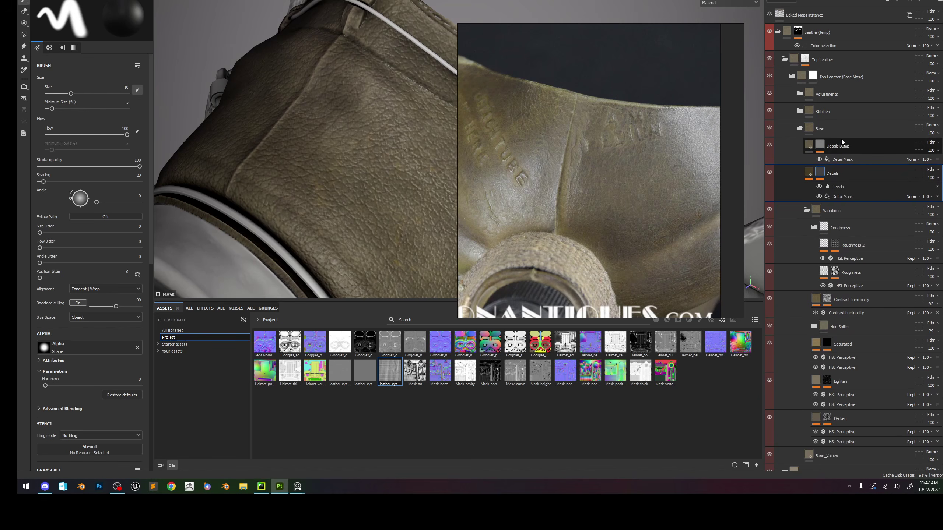
pyautogui.click(846, 150)
pyautogui.press('Delete')
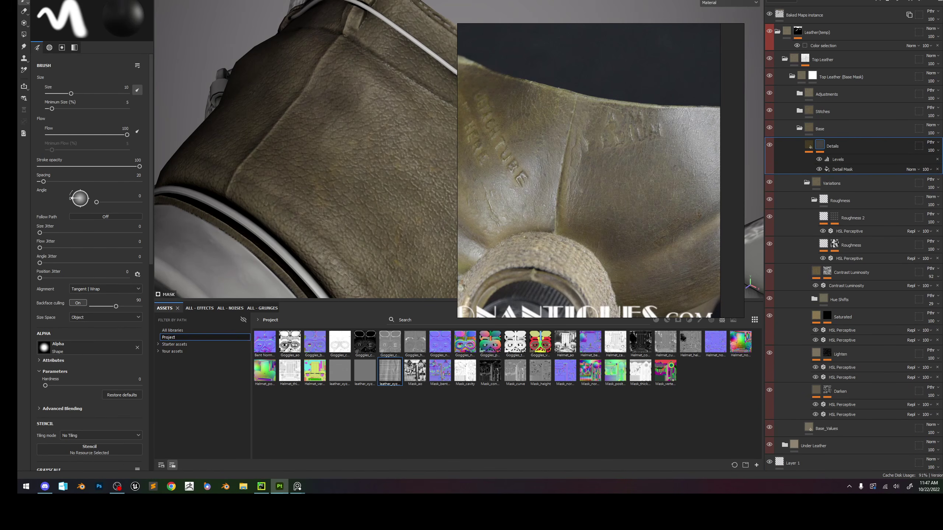
# Try the leather_xyz_bump texture in the Details layer's Detail Mask fill and restore leather_xyz_cavity.
pyautogui.click(847, 169)
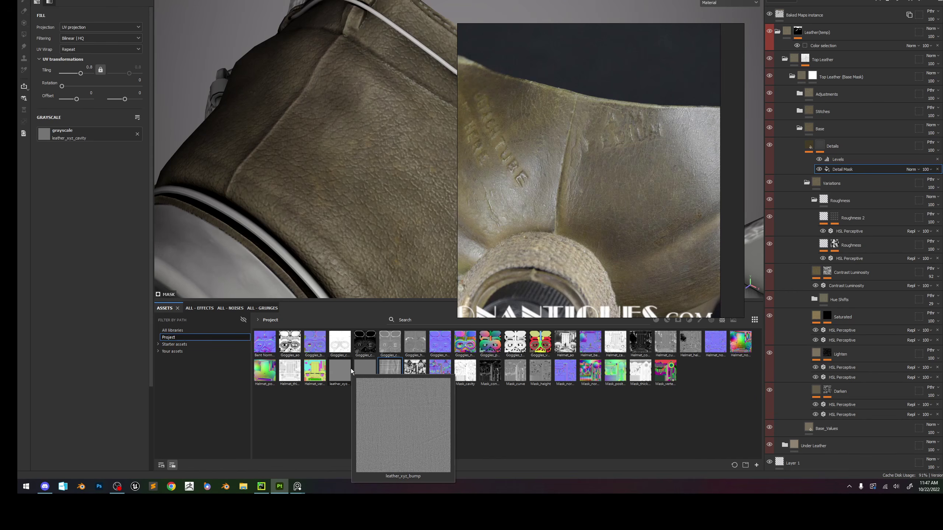
pyautogui.moveTo(351, 368); pyautogui.dragTo(132, 131)
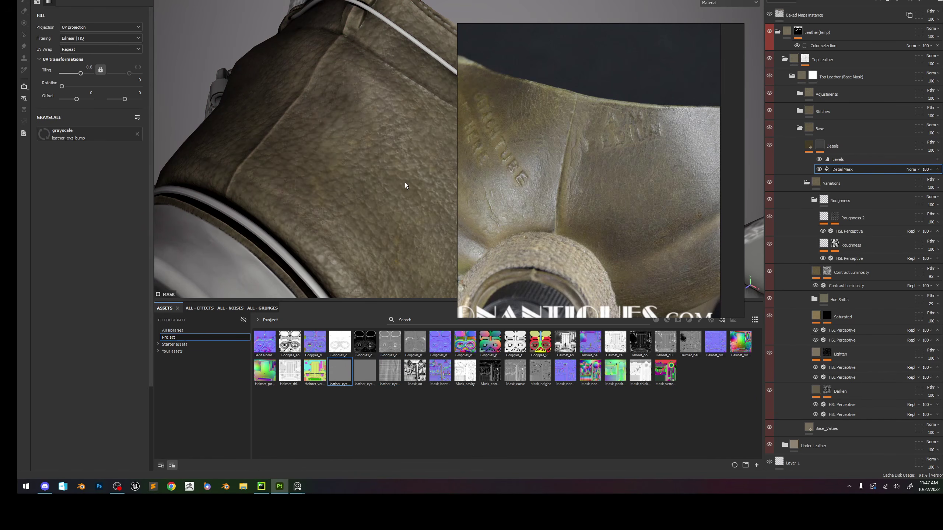
pyautogui.click(368, 370)
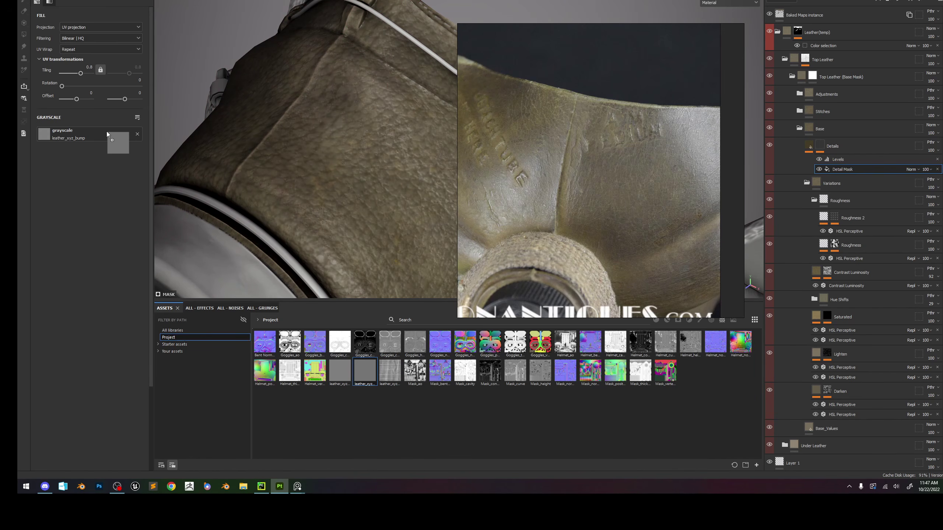
pyautogui.moveTo(106, 131); pyautogui.dragTo(107, 133)
# Unlink the Detail Mask's tiling axes and set the tiling to 1.58 by 0.5, checking the leather grain across the mask.
pyautogui.click(100, 70)
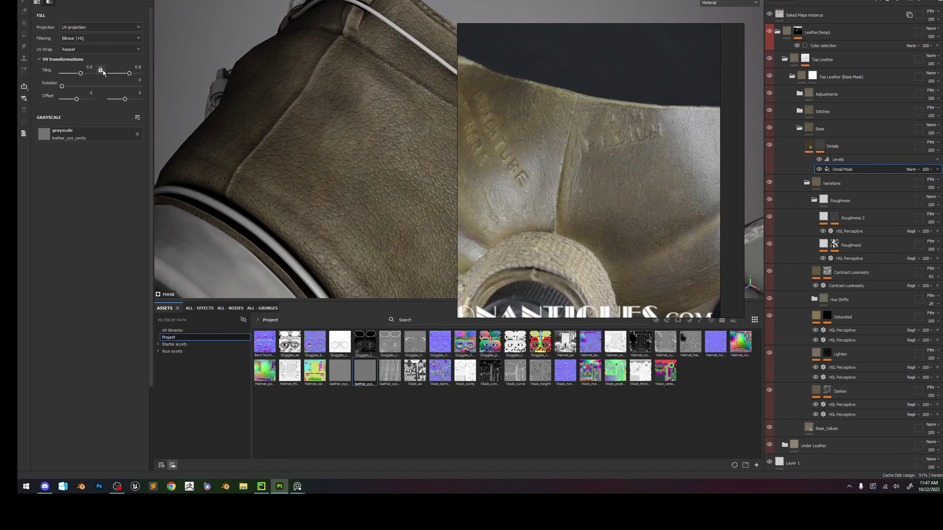
pyautogui.moveTo(129, 73); pyautogui.dragTo(128, 72)
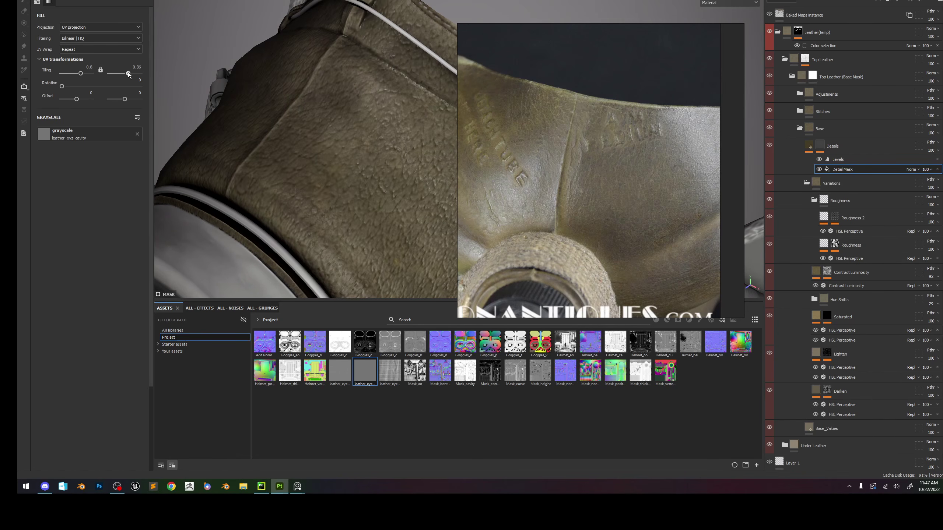
pyautogui.scroll(-3, 358, 138)
pyautogui.scroll(3, 359, 141)
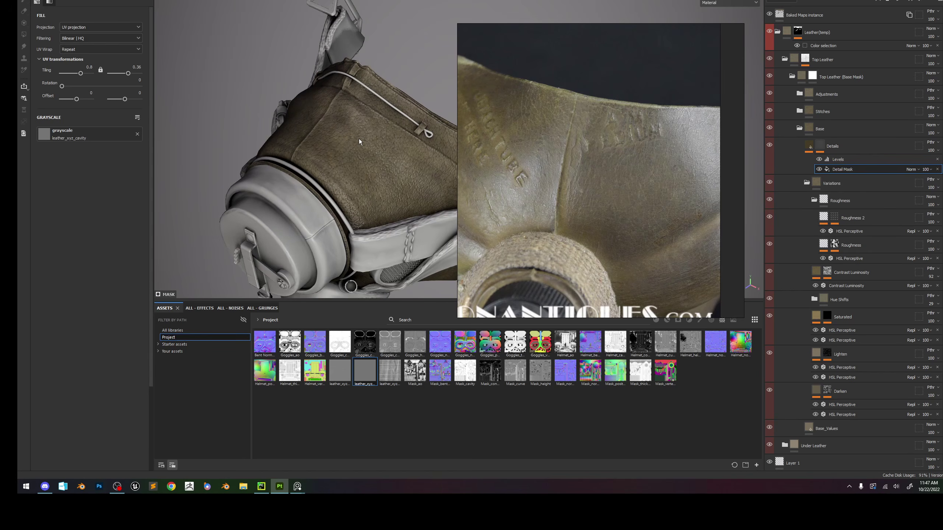
pyautogui.click(100, 69)
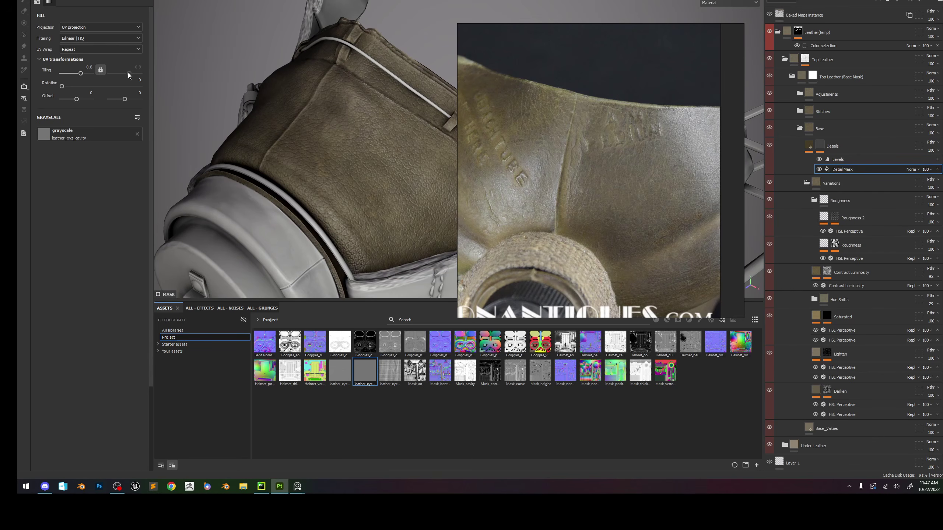
pyautogui.click(100, 70)
pyautogui.moveTo(128, 73)
pyautogui.mouseDown()
pyautogui.moveTo(81, 74)
pyautogui.moveTo(129, 76)
pyautogui.mouseUp()
pyautogui.keyDown('alt'); pyautogui.moveTo(363, 157); pyautogui.dragTo(429, 153); pyautogui.keyUp('alt')
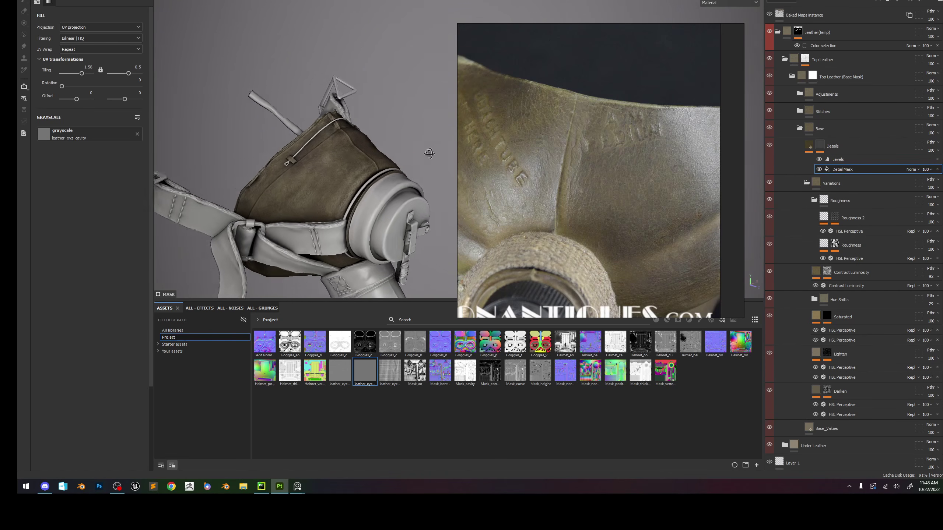
pyautogui.keyDown('alt'); pyautogui.moveTo(429, 152); pyautogui.dragTo(545, 356, button='right'); pyautogui.keyUp('alt')
pyautogui.keyDown('alt'); pyautogui.moveTo(426, 270); pyautogui.dragTo(400, 191, button='middle'); pyautogui.keyUp('alt')
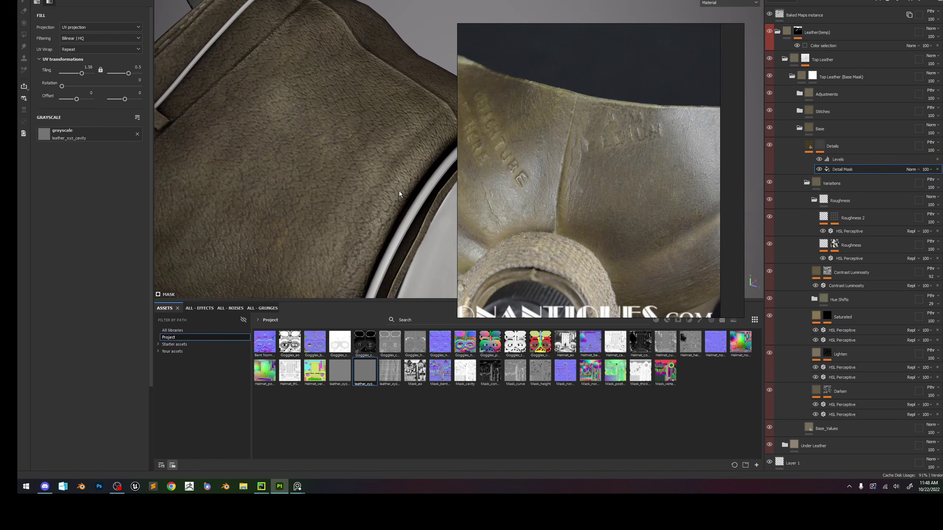
# Adjust the Details layer's lower HSL Perceptive filter to Hue 0.531, Saturation 0.584 and Lightness 0.601 in the base color view.
pyautogui.press('c')
pyautogui.click(809, 145)
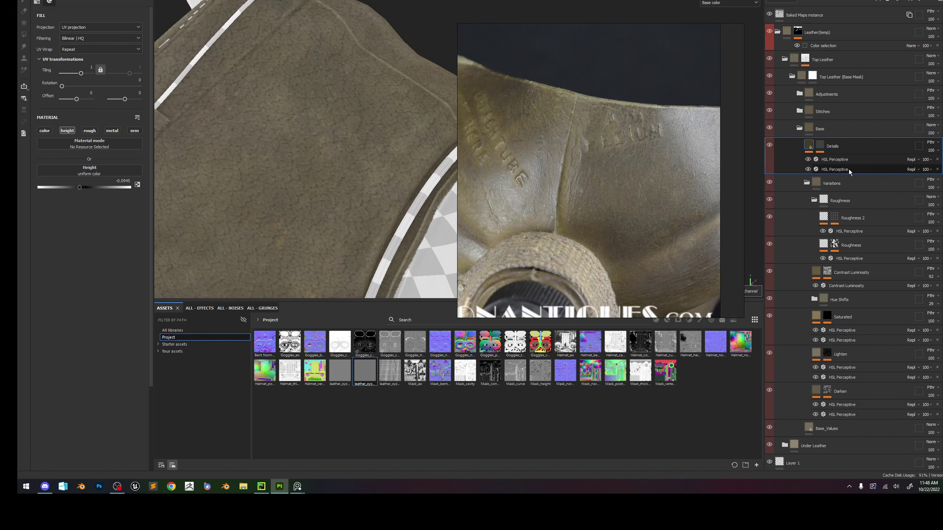
pyautogui.click(848, 171)
pyautogui.moveTo(75, 108); pyautogui.dragTo(86, 108)
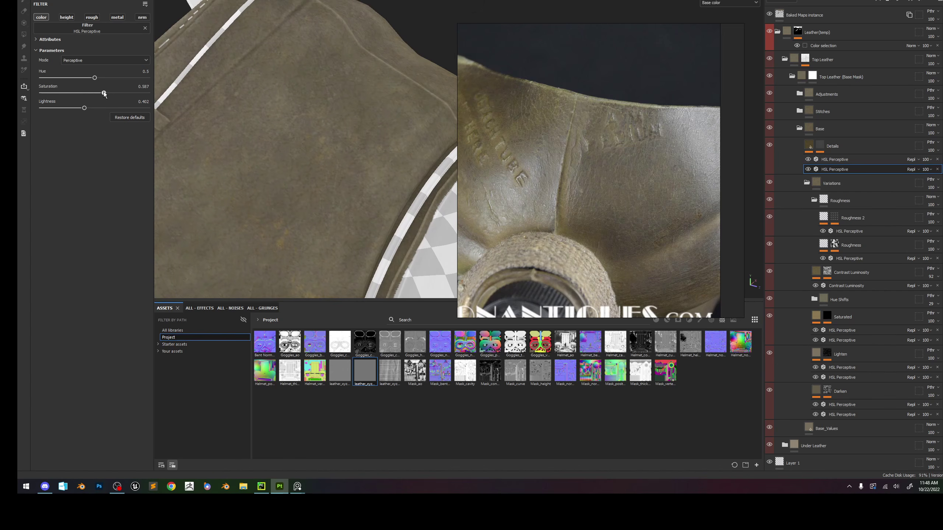
pyautogui.scroll(3, 636, 177)
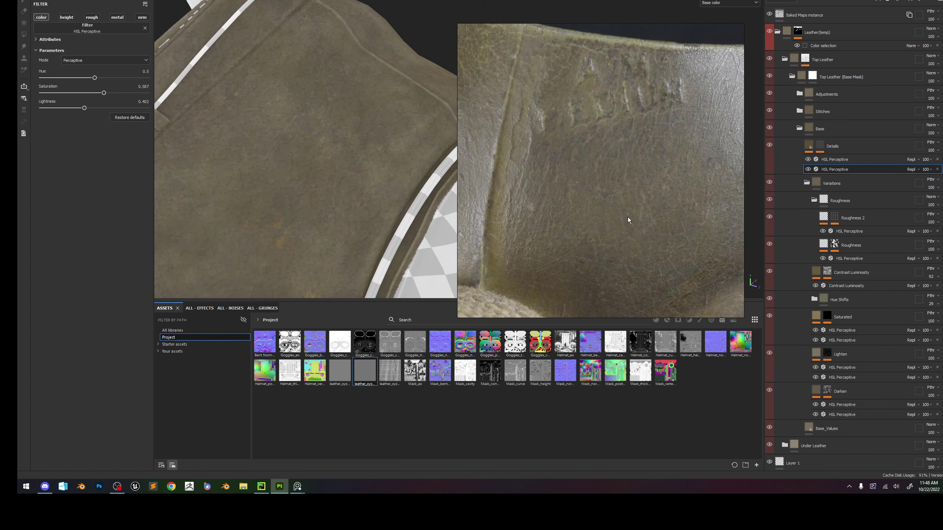
pyautogui.moveTo(107, 96)
pyautogui.mouseDown()
pyautogui.moveTo(89, 109)
pyautogui.moveTo(100, 110)
pyautogui.moveTo(94, 95)
pyautogui.mouseUp()
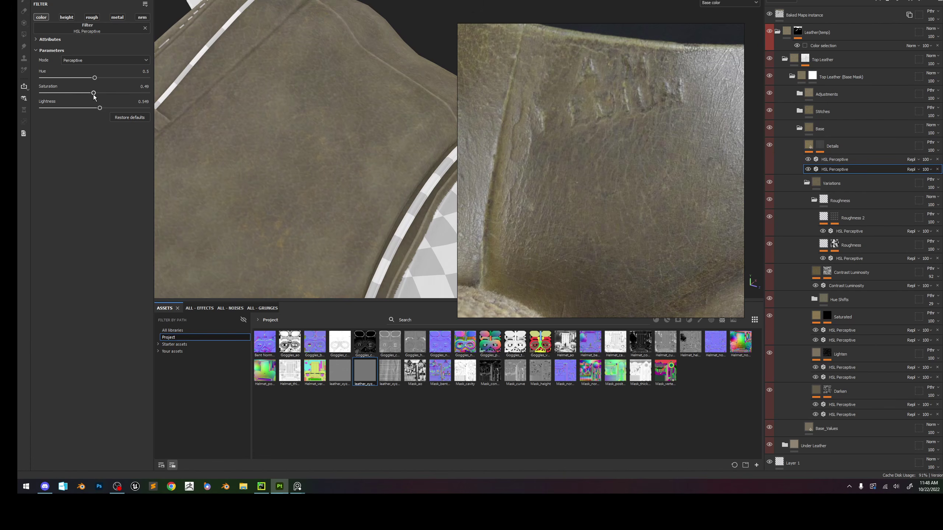
pyautogui.moveTo(101, 110); pyautogui.dragTo(98, 81)
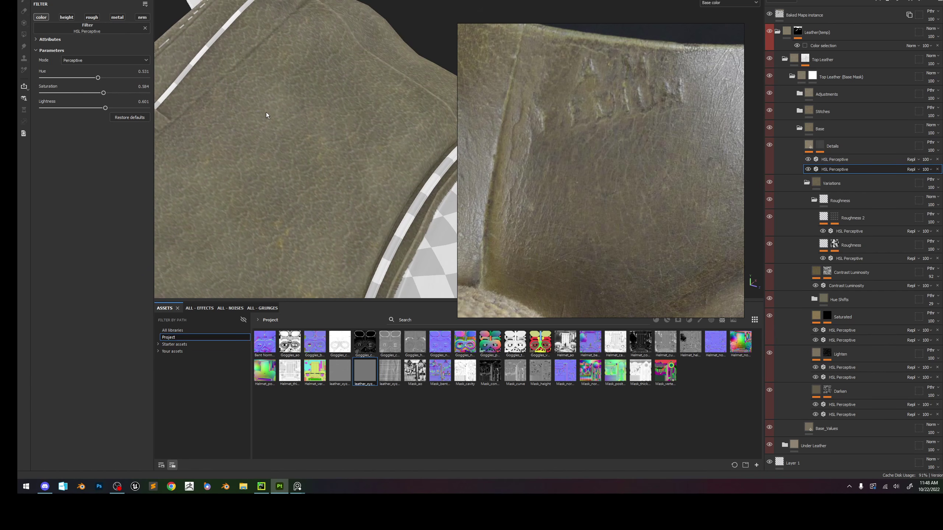
# Undo the last Hue change and check the leather and the Details layer's upper HSL Perceptive filter in the material view.
pyautogui.hotkey('ctrl', 'z')
pyautogui.press('m')
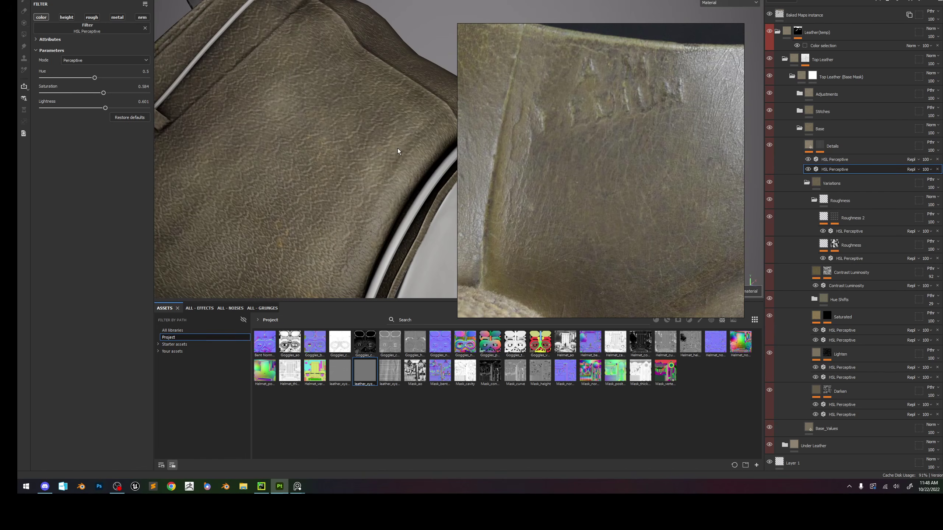
pyautogui.keyDown('alt'); pyautogui.moveTo(398, 151); pyautogui.dragTo(423, 193, button='right'); pyautogui.keyUp('alt')
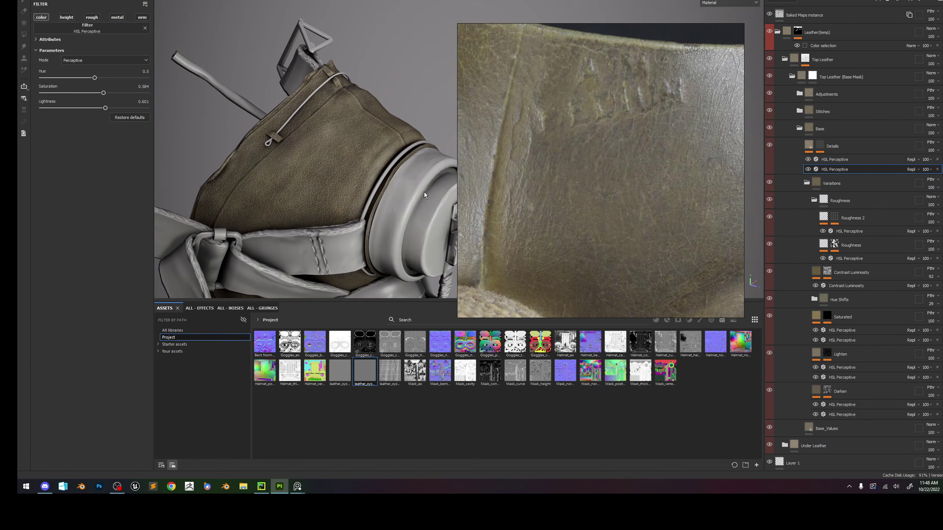
pyautogui.click(832, 160)
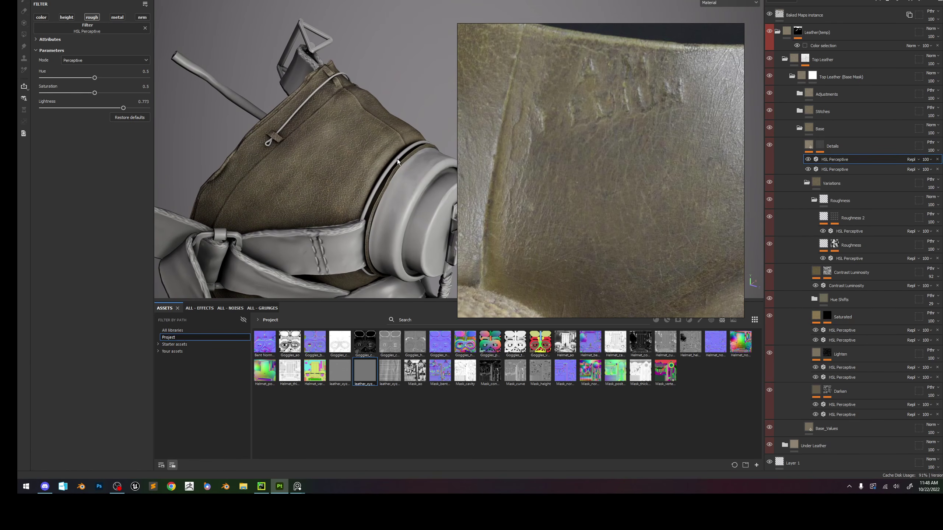
pyautogui.keyDown('alt'); pyautogui.moveTo(397, 161); pyautogui.dragTo(327, 151); pyautogui.keyUp('alt')
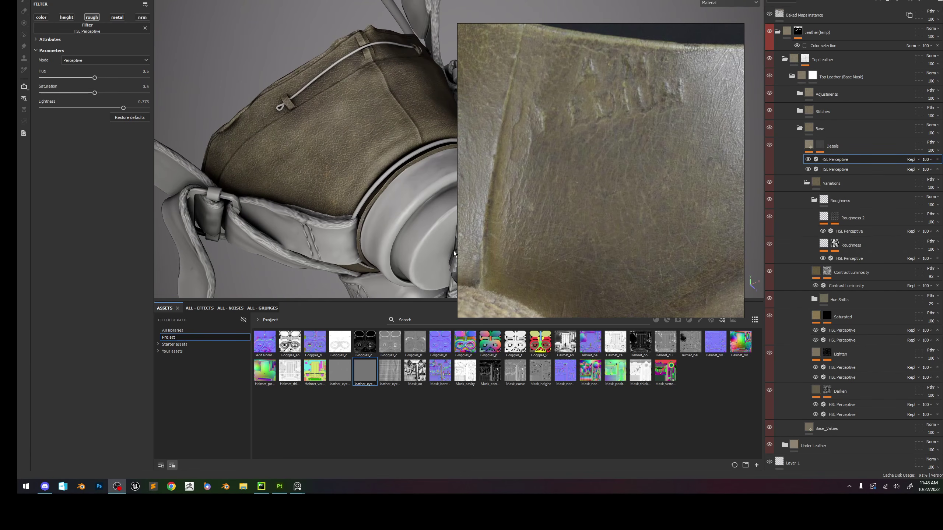
# Search all asset libraries for leather and assign the Grunge Leather texture to the Details layer's Detail Mask fill.
pyautogui.click(173, 330)
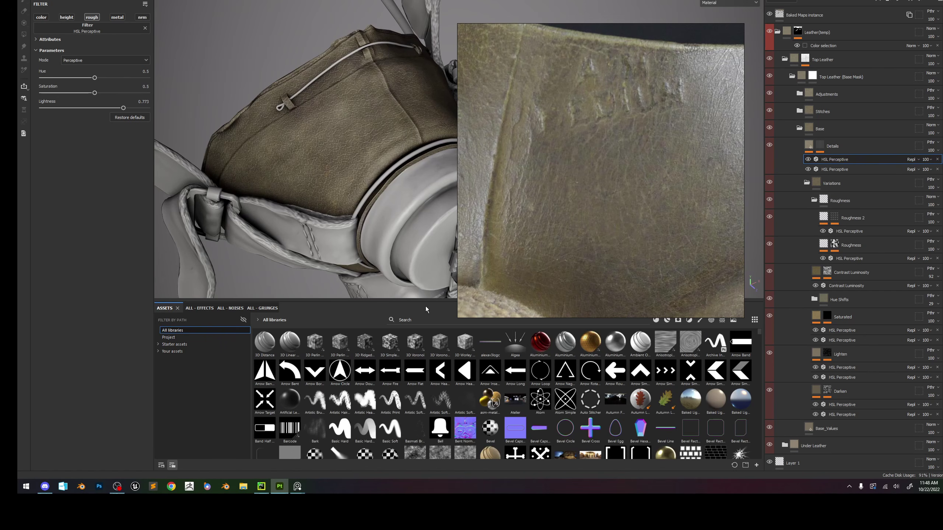
pyautogui.click(562, 322)
pyautogui.write('leather')
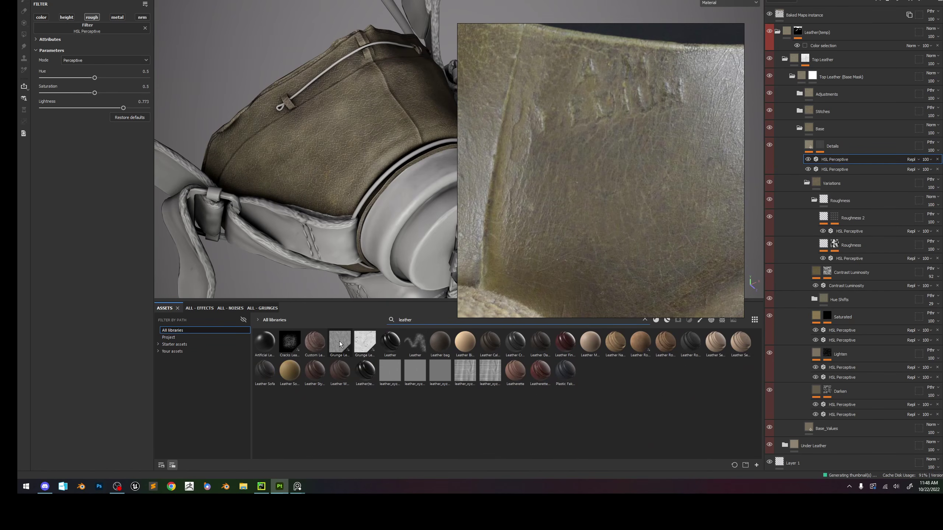
pyautogui.moveTo(364, 340)
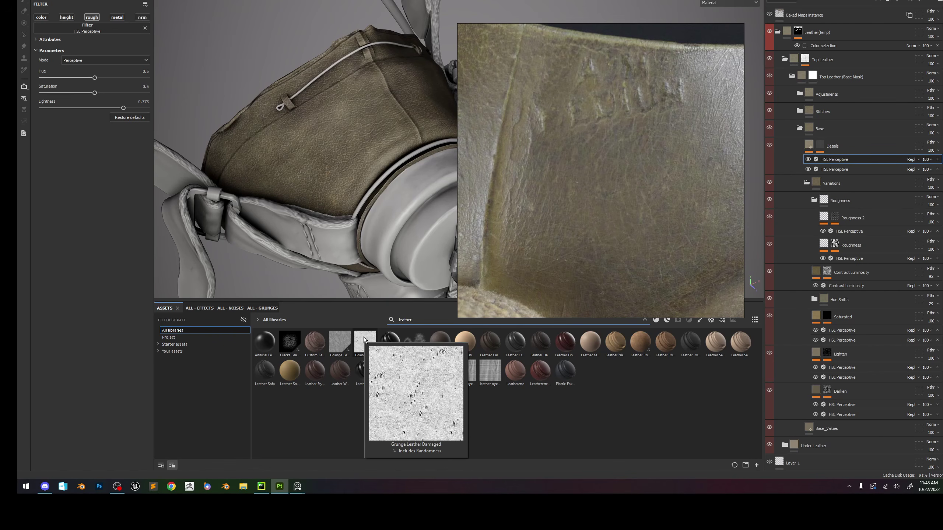
pyautogui.moveTo(365, 341); pyautogui.dragTo(819, 149)
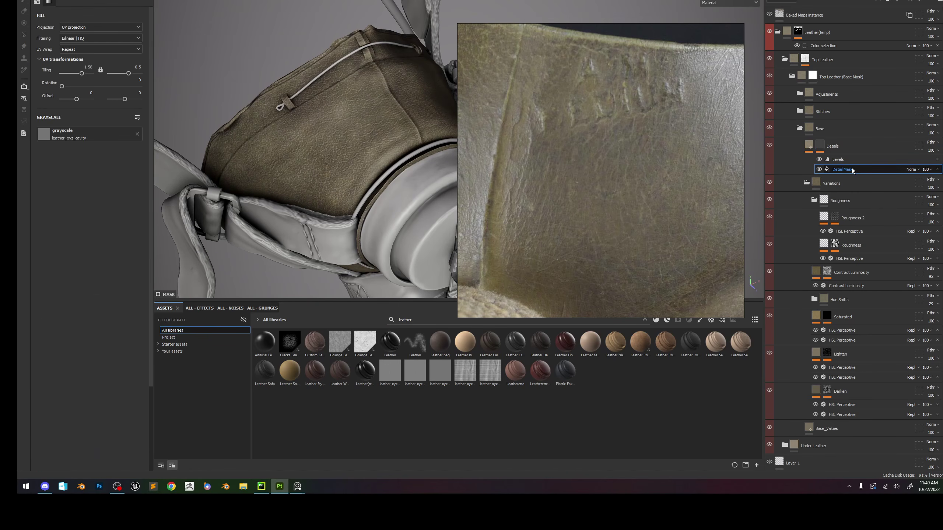
pyautogui.moveTo(338, 350); pyautogui.dragTo(113, 132)
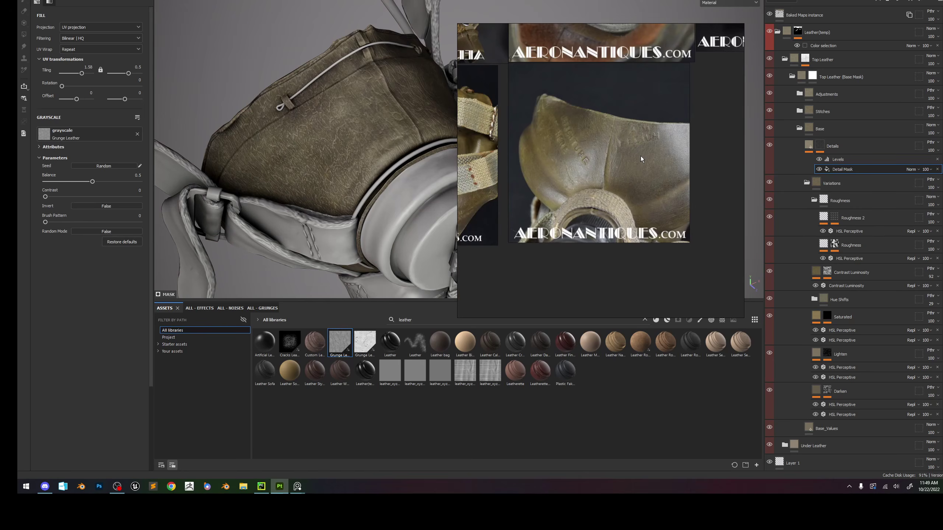
# Set the Grunge Leather mask's tiling to 2.78 by 6.91 with the two axes unlinked.
pyautogui.keyDown('alt'); pyautogui.moveTo(355, 134); pyautogui.dragTo(304, 112); pyautogui.keyUp('alt')
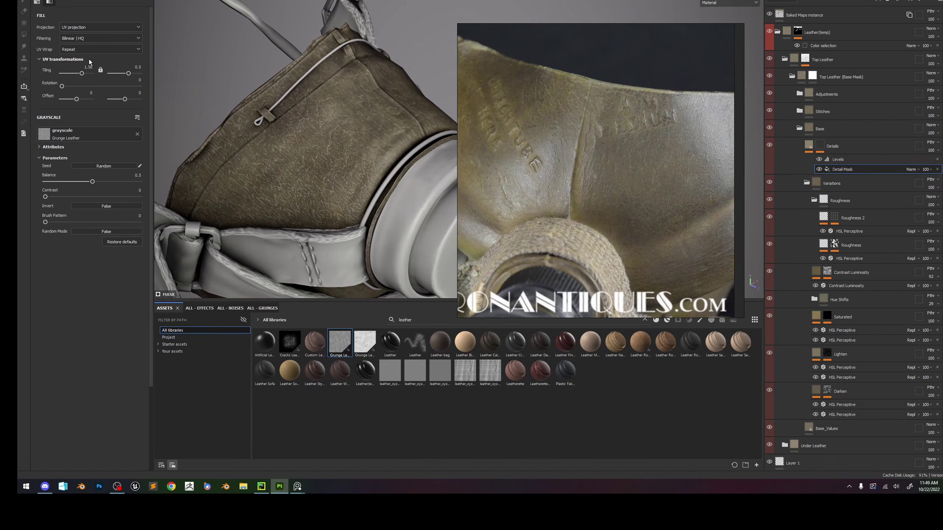
pyautogui.click(100, 69)
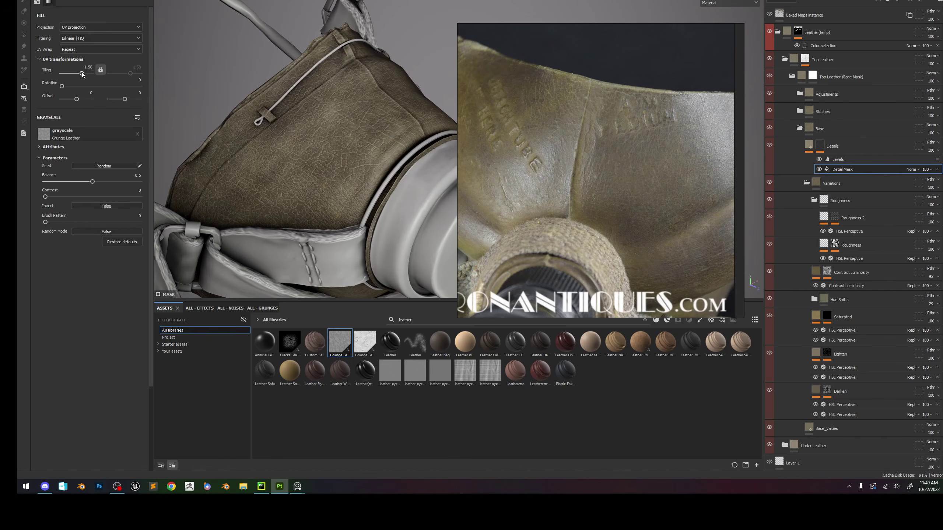
pyautogui.moveTo(83, 75); pyautogui.dragTo(83, 75)
pyautogui.click(101, 69)
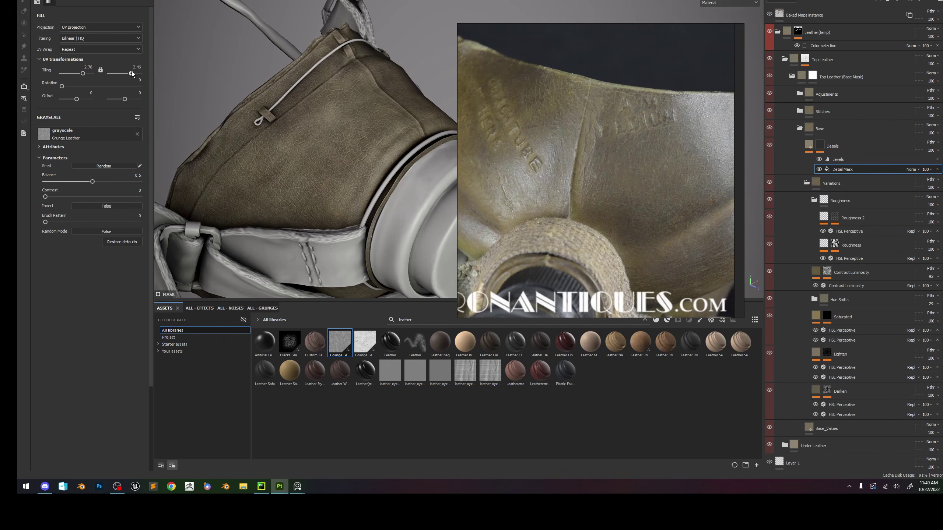
# Rotate the Grunge Leather mask texture to 129.67 and inspect the grain direction around the mask body.
pyautogui.keyDown('alt'); pyautogui.moveTo(343, 107); pyautogui.dragTo(303, 135); pyautogui.keyUp('alt')
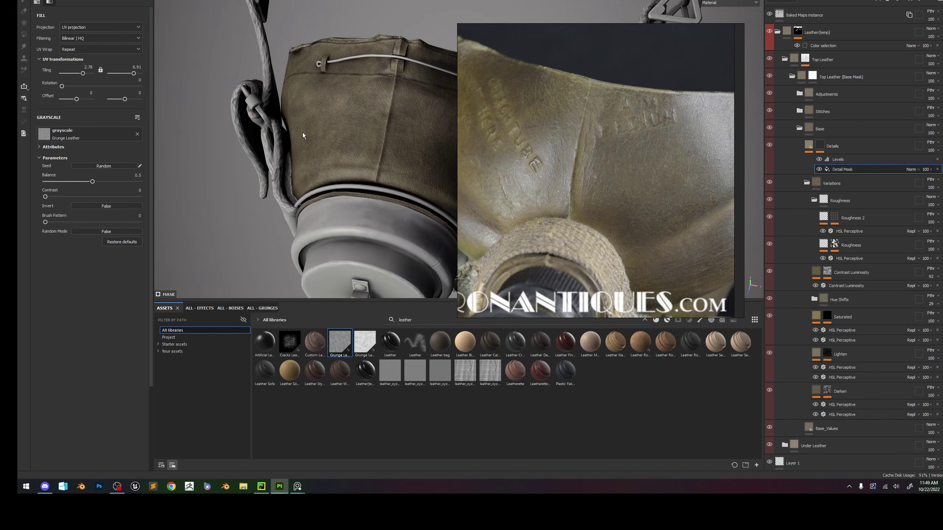
pyautogui.keyDown('alt'); pyautogui.moveTo(369, 134); pyautogui.dragTo(304, 138, button='middle'); pyautogui.keyUp('alt')
pyautogui.keyDown('alt'); pyautogui.moveTo(304, 138); pyautogui.dragTo(317, 139); pyautogui.keyUp('alt')
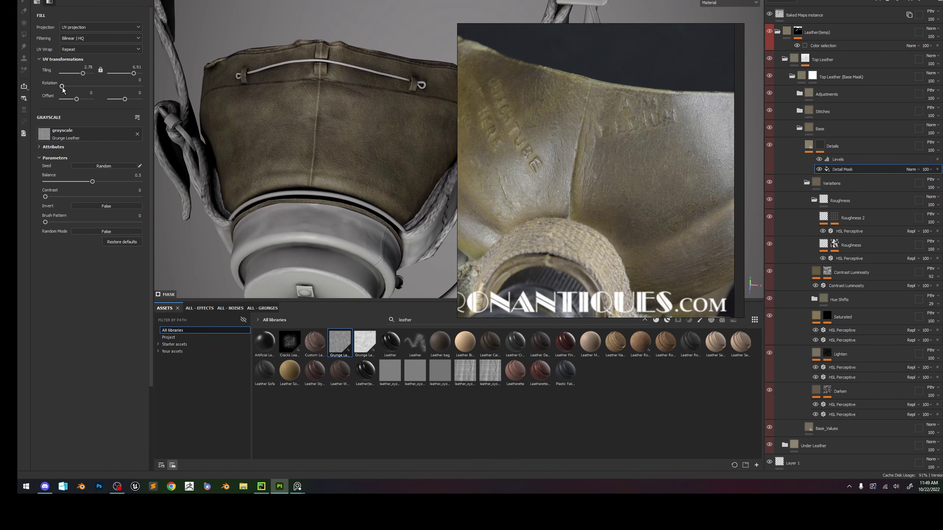
pyautogui.moveTo(65, 89); pyautogui.dragTo(88, 89)
pyautogui.keyDown('alt'); pyautogui.moveTo(362, 136); pyautogui.dragTo(346, 115); pyautogui.keyUp('alt')
pyautogui.keyDown('alt'); pyautogui.moveTo(346, 115); pyautogui.dragTo(262, 49, button='right'); pyautogui.keyUp('alt')
pyautogui.keyDown('alt'); pyautogui.moveTo(262, 49); pyautogui.dragTo(375, 142); pyautogui.keyUp('alt')
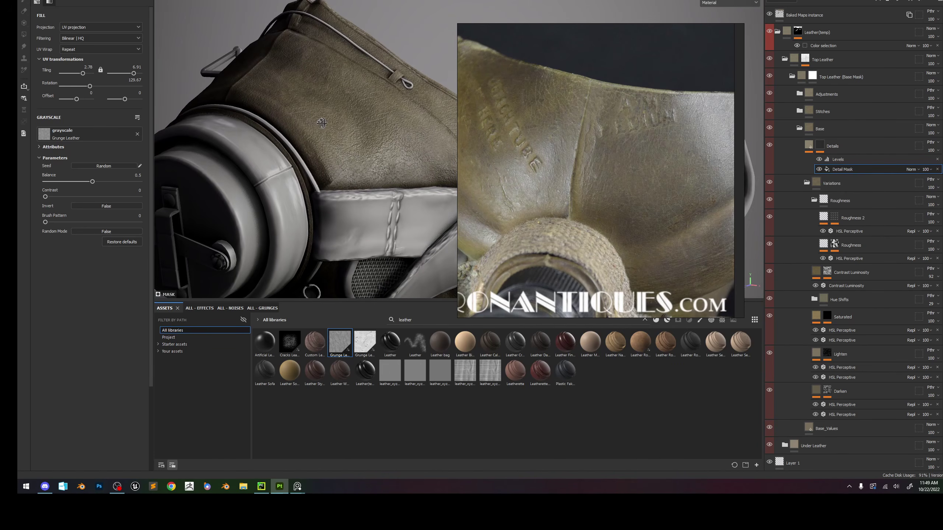
# Compare the mask leather with the reference photos from several distances and under rotated environment lighting.
pyautogui.scroll(-5, 597, 146)
pyautogui.moveTo(500, 128); pyautogui.dragTo(539, 159, button='middle')
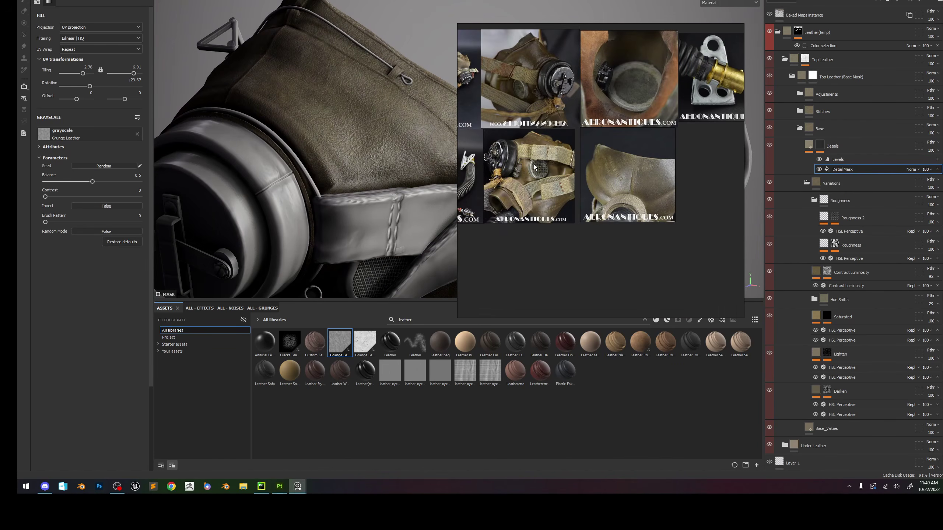
pyautogui.scroll(4, 530, 169)
pyautogui.keyDown('alt'); pyautogui.moveTo(379, 161); pyautogui.dragTo(365, 157); pyautogui.keyUp('alt')
pyautogui.keyDown('shift'); pyautogui.moveTo(364, 156); pyautogui.dragTo(305, 75, button='right'); pyautogui.keyUp('shift')
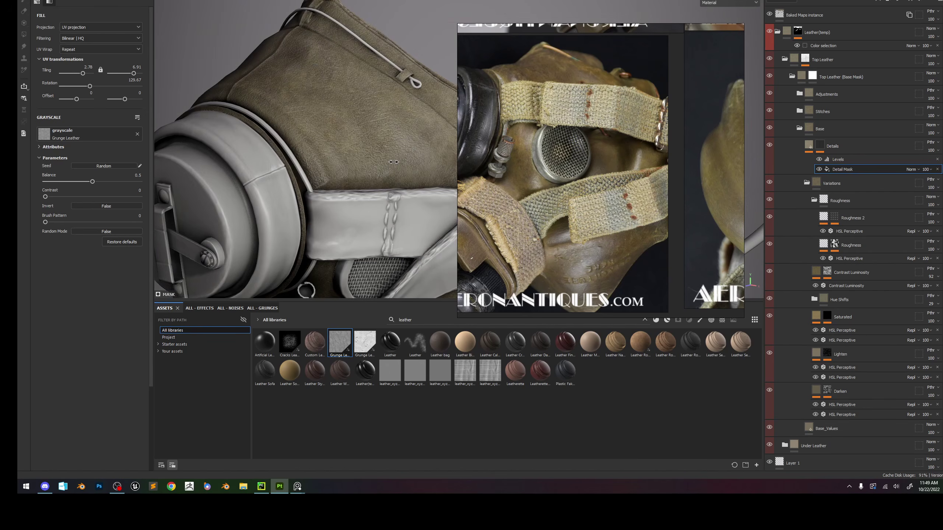
pyautogui.scroll(-4, 304, 73)
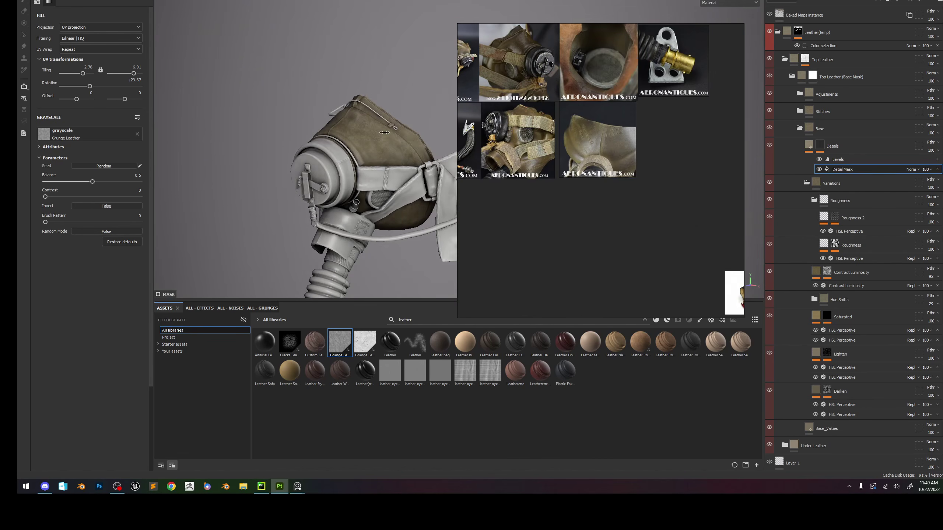
pyautogui.scroll(3, 453, 221)
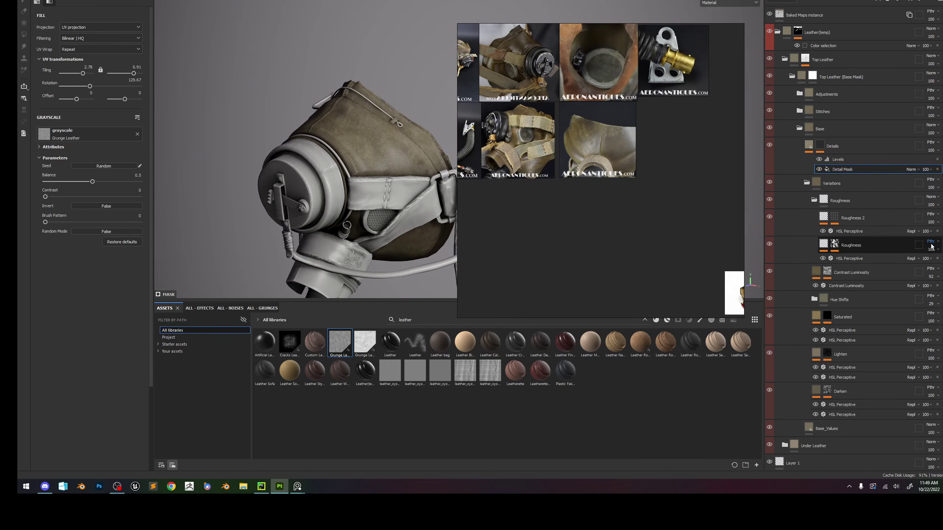
# Set the saturation of the Base_Values layer's base color to 0.343.
pyautogui.click(822, 428)
pyautogui.click(120, 181)
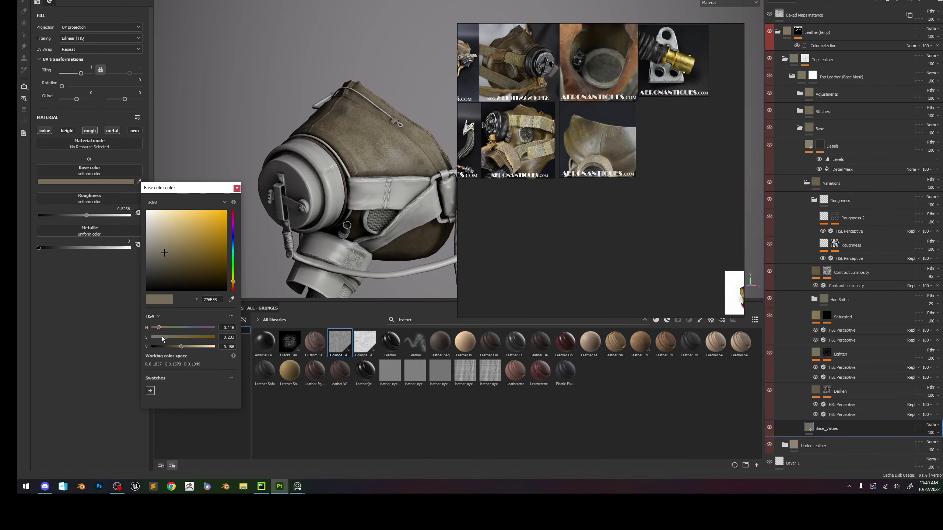
pyautogui.moveTo(162, 336); pyautogui.dragTo(173, 336)
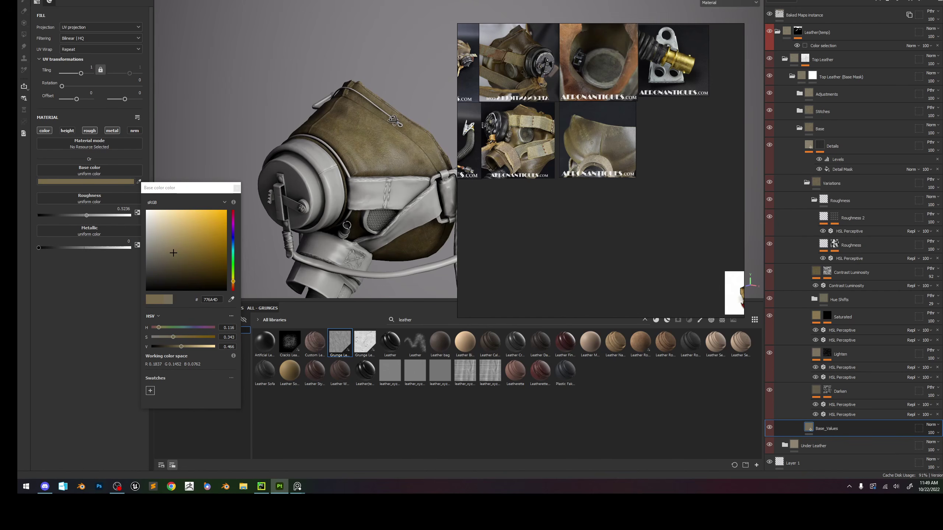
# Set the roughness of the Base_Values layer to 0.622 and check it under rotated lighting and in the Roughness channel.
pyautogui.moveTo(367, 137)
pyautogui.keyDown('alt'); pyautogui.mouseDown()
pyautogui.moveTo(389, 136)
pyautogui.moveTo(363, 127)
pyautogui.mouseUp(); pyautogui.keyUp('alt')
pyautogui.scroll(4, 334, 144)
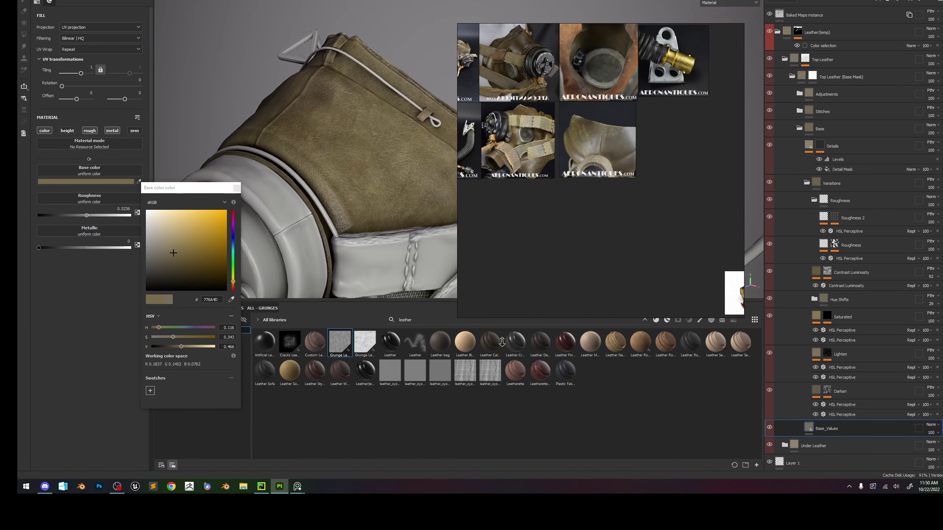
pyautogui.click(236, 188)
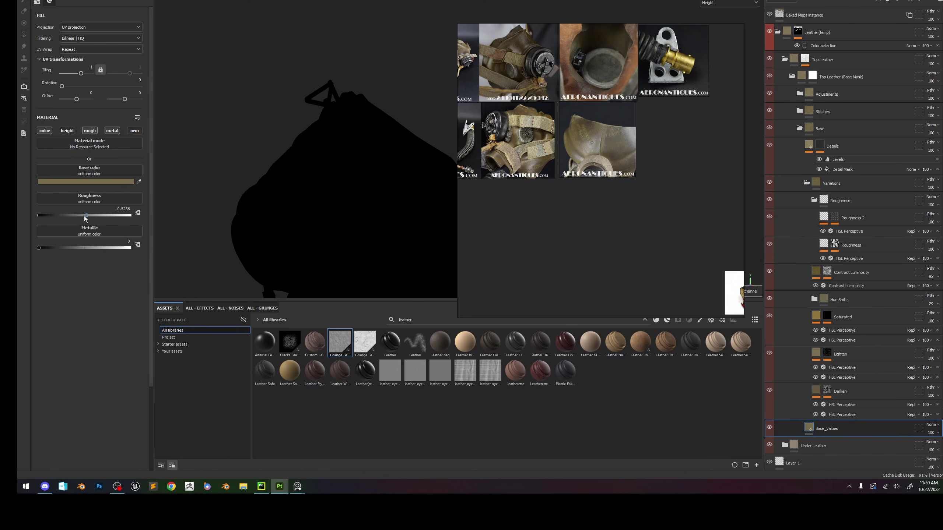
pyautogui.moveTo(93, 216); pyautogui.dragTo(95, 213)
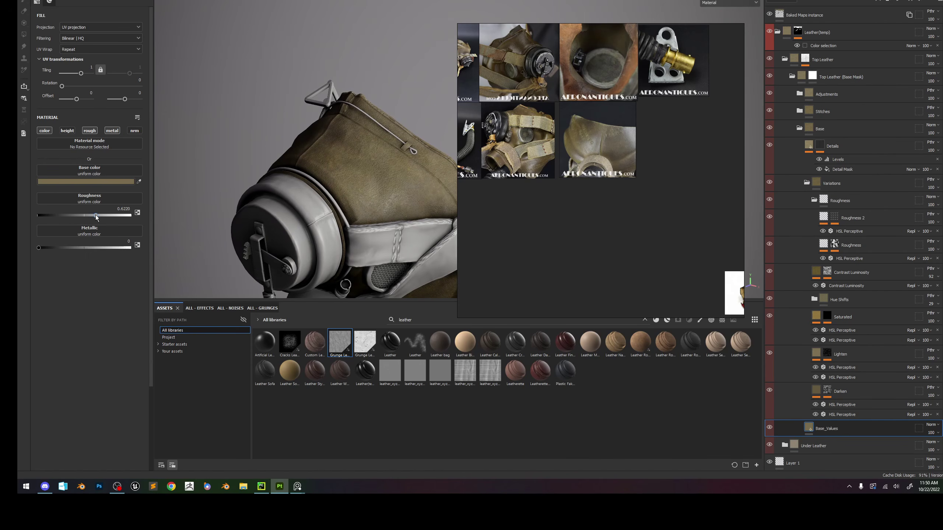
pyautogui.keyDown('shift'); pyautogui.moveTo(297, 182); pyautogui.dragTo(340, 179, button='right'); pyautogui.keyUp('shift')
pyautogui.press('c')
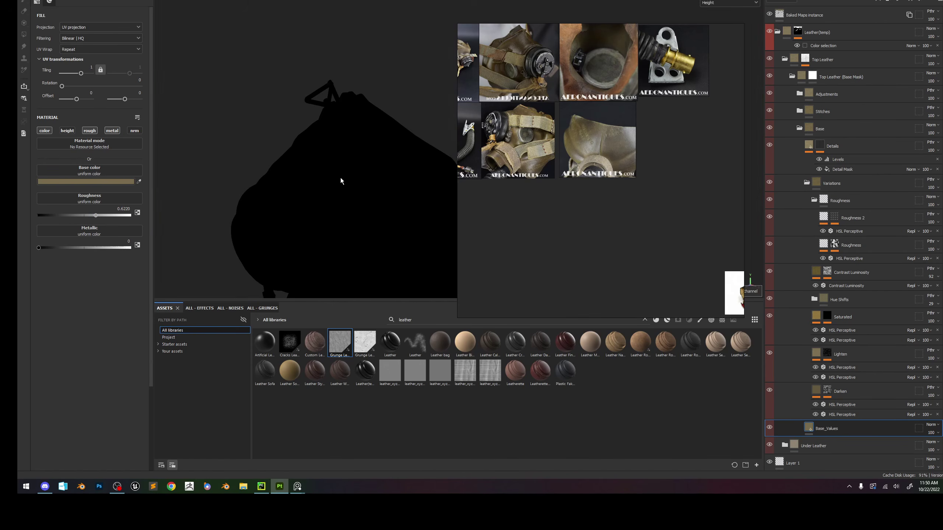
pyautogui.press('c')
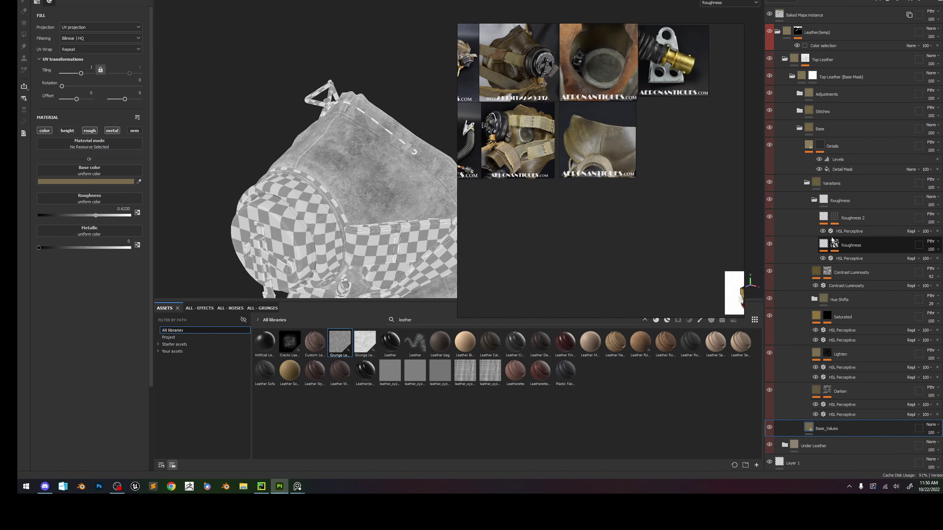
# Open the Levels effect on the Details layer's mask and try inverting it to compare the leather grain.
pyautogui.click(821, 145)
pyautogui.press('m')
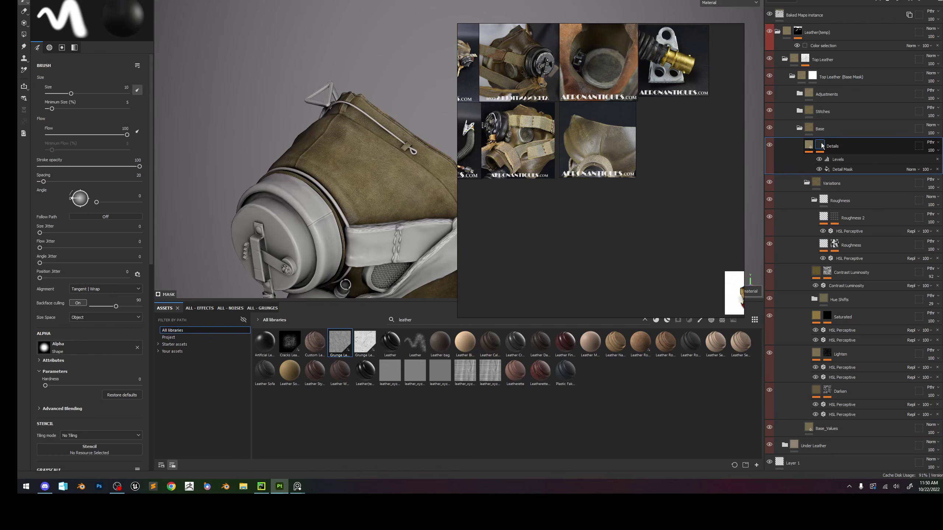
pyautogui.click(839, 159)
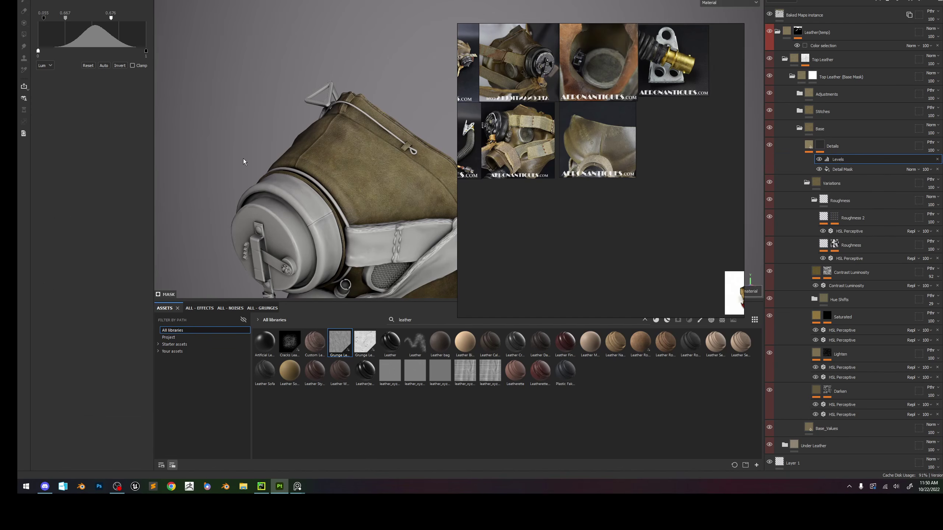
pyautogui.click(119, 66)
pyautogui.click(119, 66)
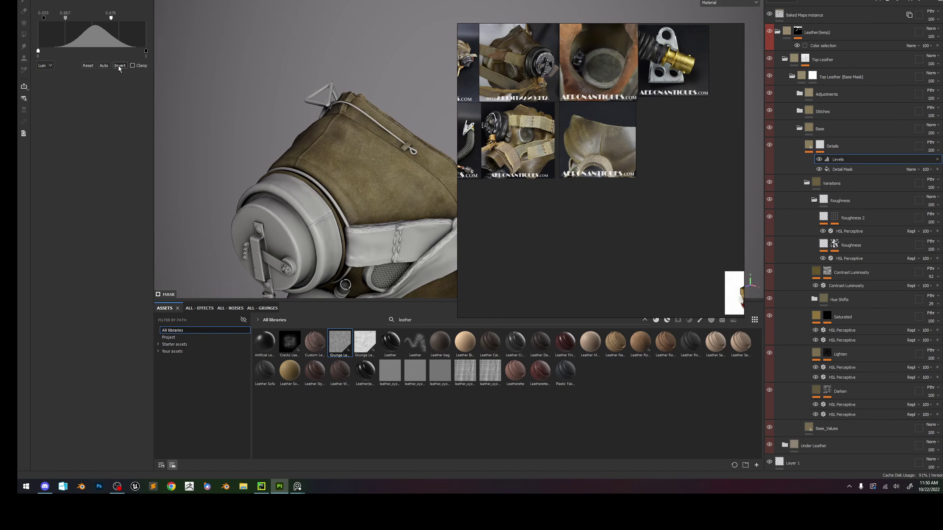
pyautogui.click(119, 66)
# Set the Details mask's Levels midtone to 0.626 and inspect the leather grain from several angles and distances.
pyautogui.keyDown('alt'); pyautogui.moveTo(370, 165); pyautogui.dragTo(418, 219, button='right'); pyautogui.keyUp('alt')
pyautogui.moveTo(66, 19)
pyautogui.mouseDown()
pyautogui.moveTo(51, 23)
pyautogui.moveTo(64, 23)
pyautogui.mouseUp()
pyautogui.keyDown('alt'); pyautogui.moveTo(438, 175); pyautogui.dragTo(403, 153, button='right'); pyautogui.keyUp('alt')
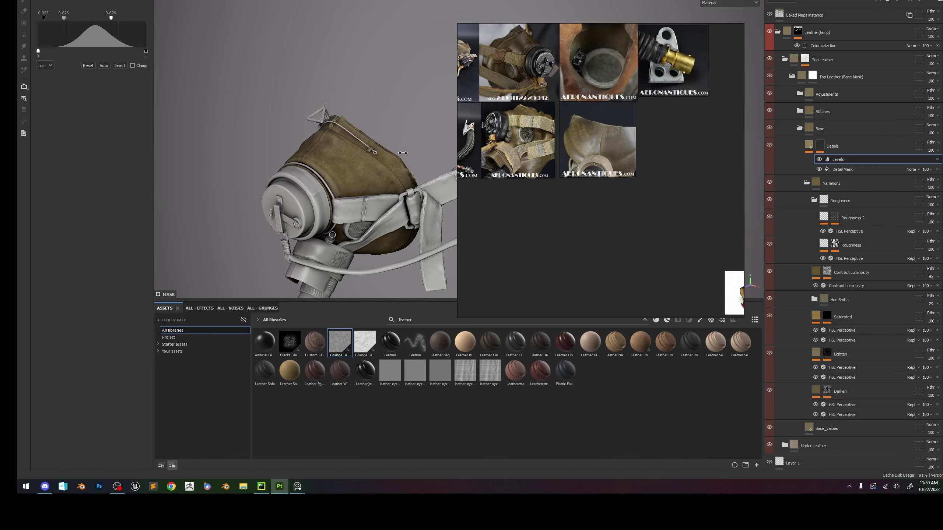
pyautogui.keyDown('alt'); pyautogui.moveTo(403, 153); pyautogui.dragTo(427, 153); pyautogui.keyUp('alt')
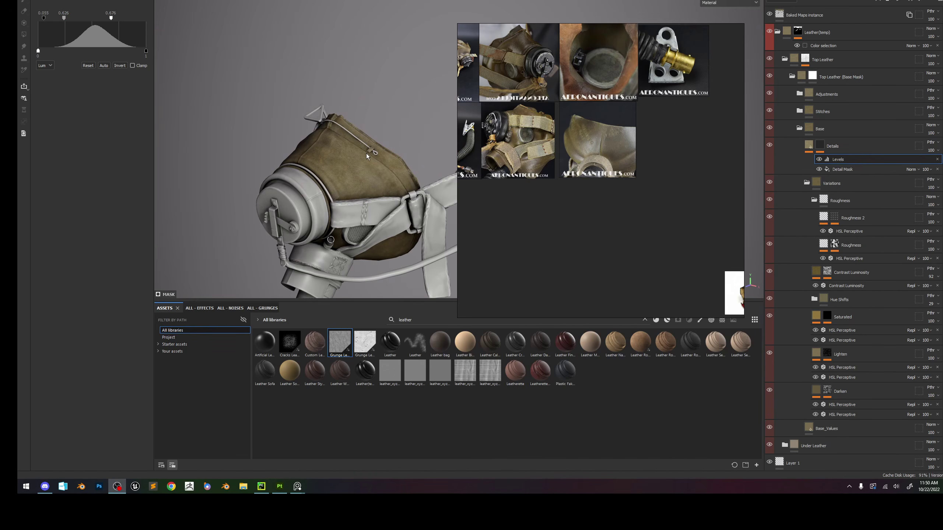
pyautogui.moveTo(367, 154)
pyautogui.keyDown('alt'); pyautogui.mouseDown(button='right')
pyautogui.moveTo(390, 199)
pyautogui.moveTo(383, 178)
pyautogui.moveTo(394, 168)
pyautogui.moveTo(413, 178)
pyautogui.mouseUp(button='right'); pyautogui.keyUp('alt')
pyautogui.keyDown('alt'); pyautogui.moveTo(403, 166); pyautogui.dragTo(311, 172); pyautogui.keyUp('alt')
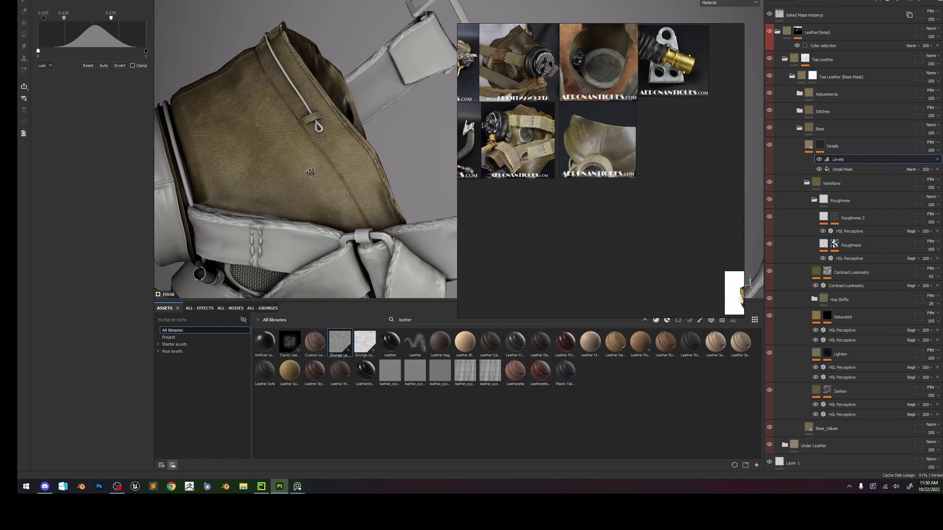
pyautogui.keyDown('alt'); pyautogui.moveTo(311, 172); pyautogui.dragTo(349, 157, button='right'); pyautogui.keyUp('alt')
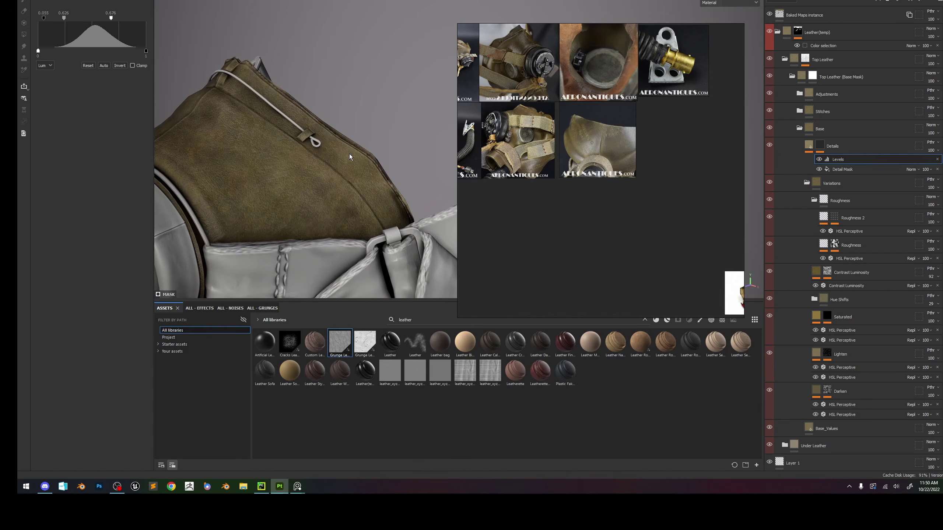
# Examine the Top Leather folder's mask on the model and its mg_mask_editor settings, and return to the material view.
pyautogui.keyDown('alt'); pyautogui.moveTo(349, 157); pyautogui.dragTo(356, 139); pyautogui.keyUp('alt')
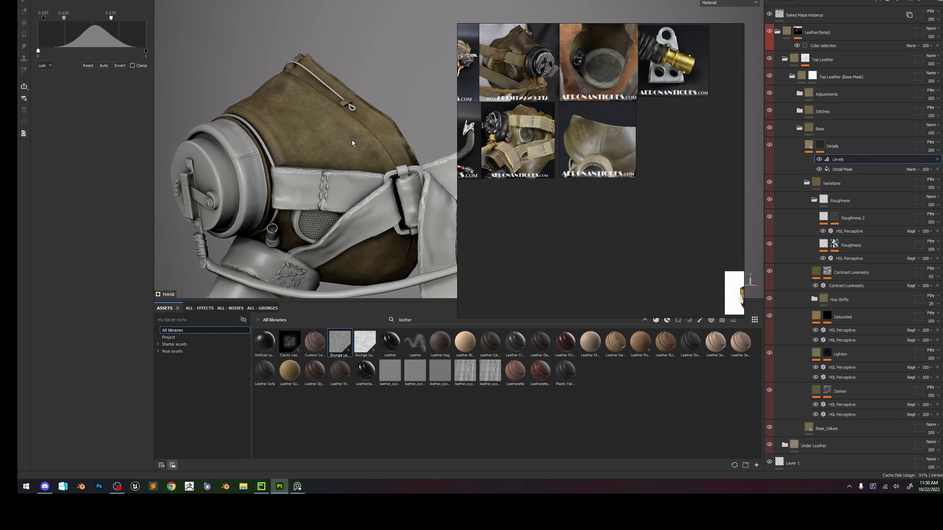
pyautogui.click(784, 60)
pyautogui.click(785, 77)
pyautogui.click(805, 60)
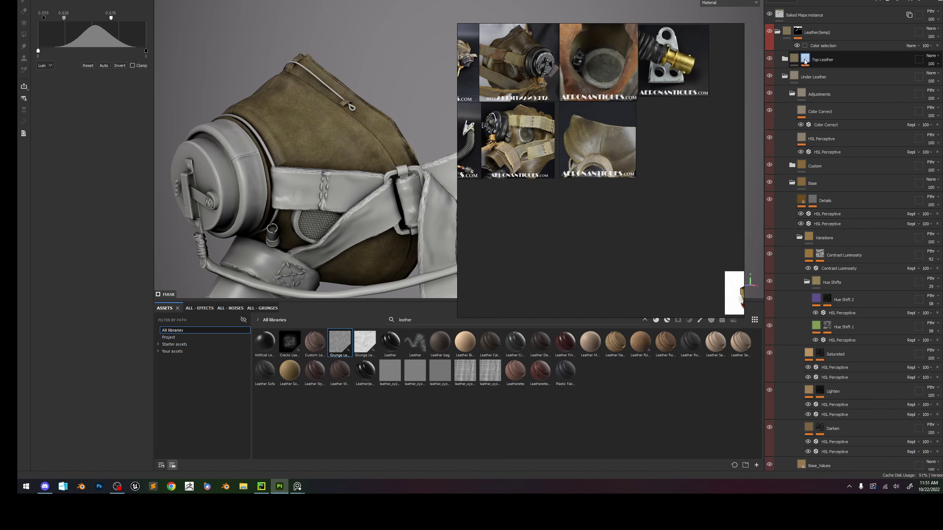
pyautogui.keyDown('alt'); pyautogui.click(805, 60); pyautogui.keyUp('alt')
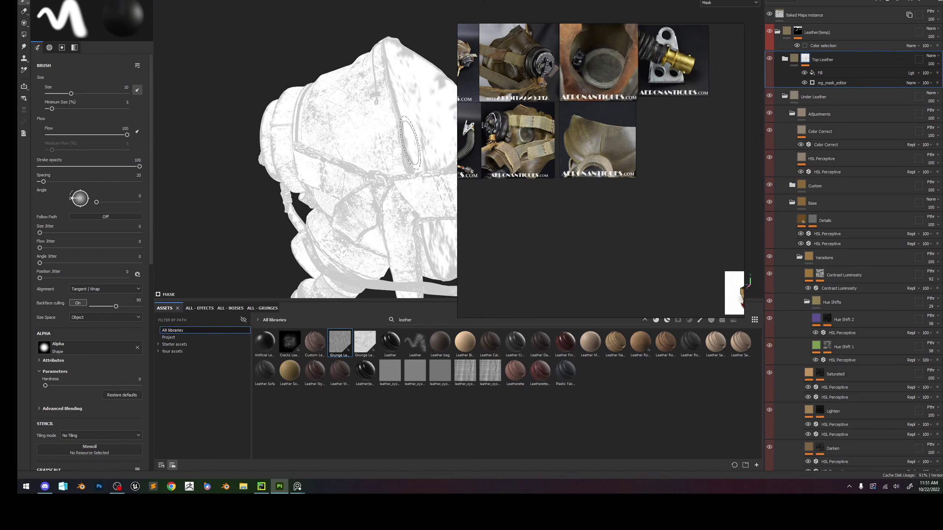
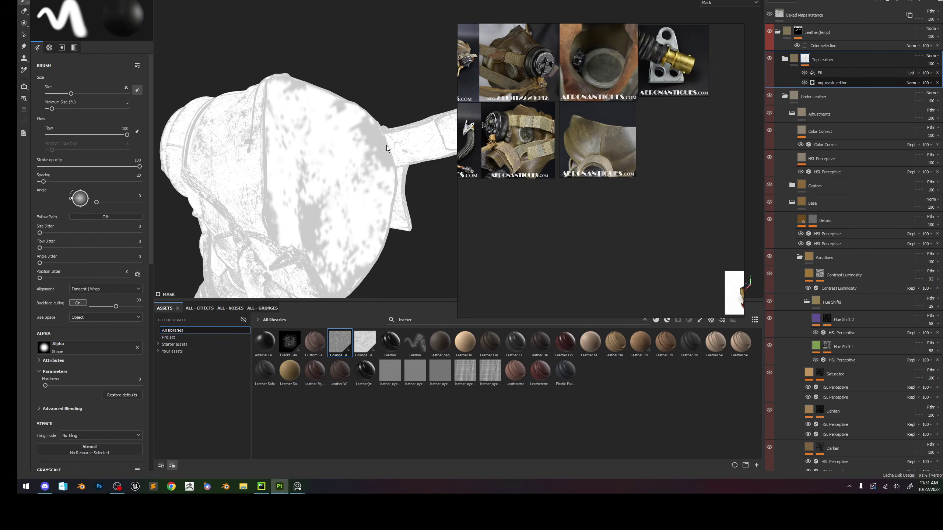
pyautogui.click(832, 82)
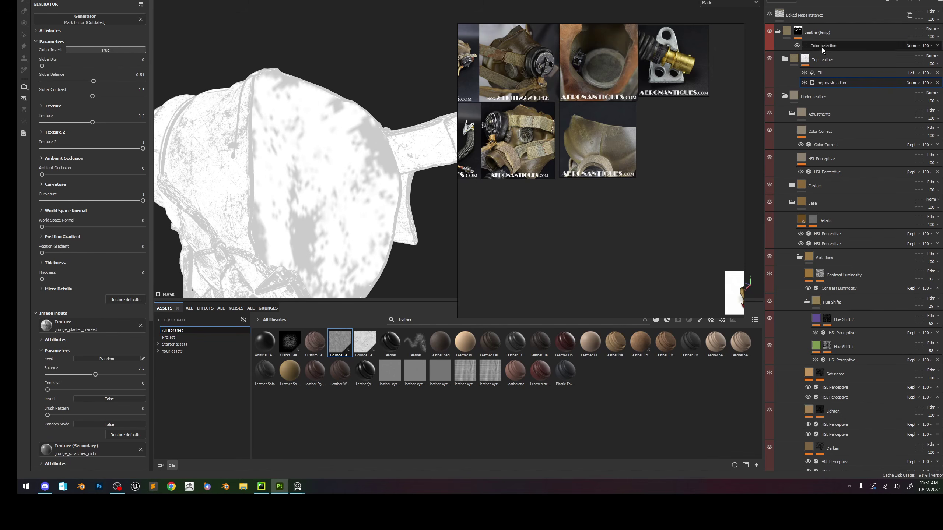
pyautogui.keyDown('alt'); pyautogui.moveTo(367, 101); pyautogui.dragTo(357, 77); pyautogui.keyUp('alt')
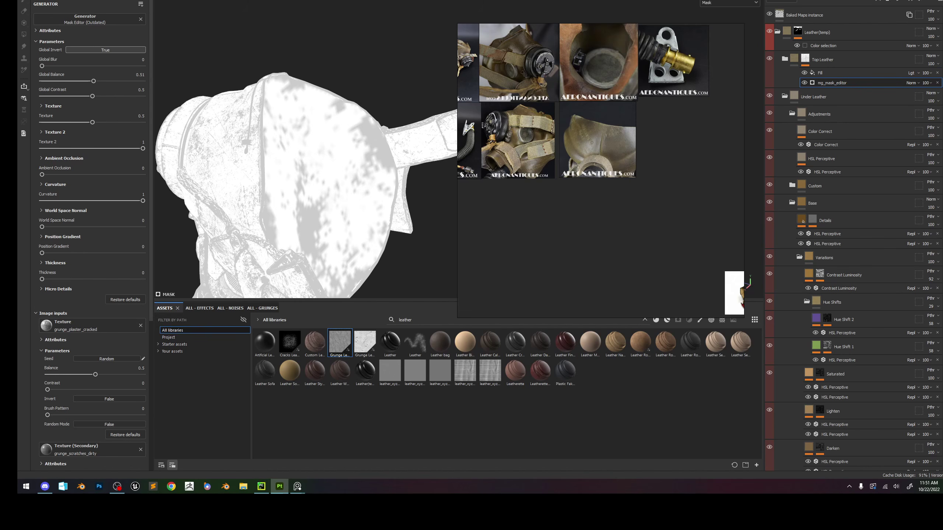
pyautogui.click(619, 202)
pyautogui.moveTo(338, 177)
pyautogui.keyDown('alt'); pyautogui.mouseDown()
pyautogui.moveTo(277, 176)
pyautogui.moveTo(425, 171)
pyautogui.mouseUp(); pyautogui.keyUp('alt')
pyautogui.press('m')
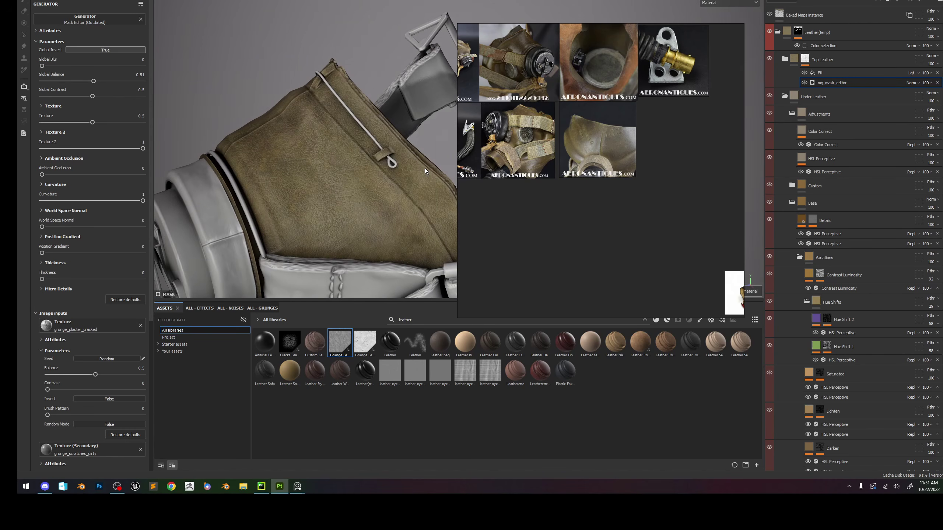
# Compare the leather with the Top Leather mask's effects hidden and with the whole mask disabled, and restore the mask.
pyautogui.click(805, 82)
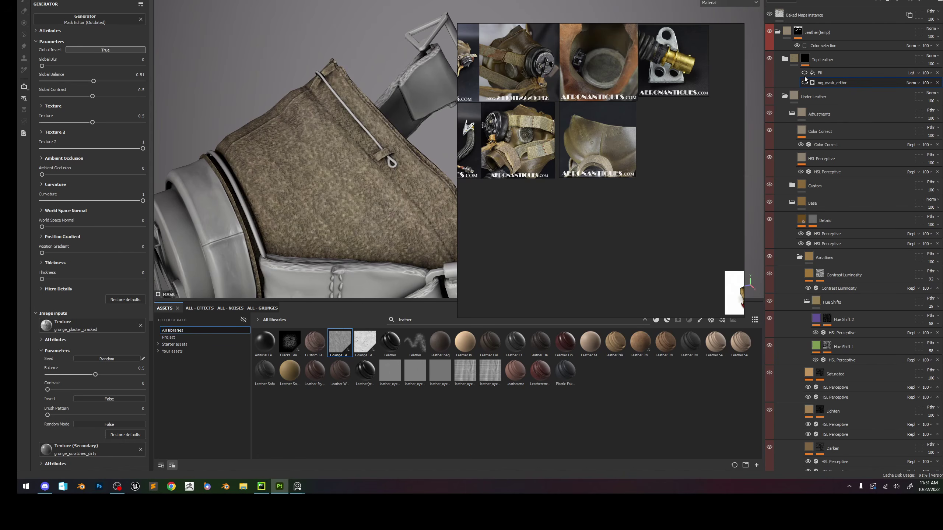
pyautogui.click(805, 83)
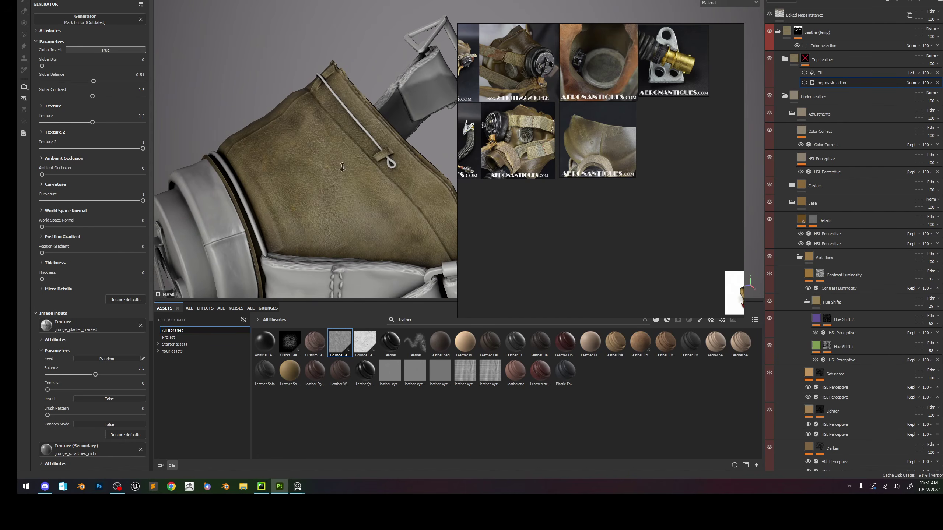
pyautogui.keyDown('shift'); pyautogui.click(805, 59); pyautogui.keyUp('shift')
pyautogui.keyDown('alt'); pyautogui.moveTo(297, 200); pyautogui.dragTo(380, 189); pyautogui.keyUp('alt')
pyautogui.keyDown('alt'); pyautogui.moveTo(380, 189); pyautogui.dragTo(269, 81, button='right'); pyautogui.keyUp('alt')
pyautogui.keyDown('alt'); pyautogui.moveTo(370, 172); pyautogui.dragTo(386, 164); pyautogui.keyUp('alt')
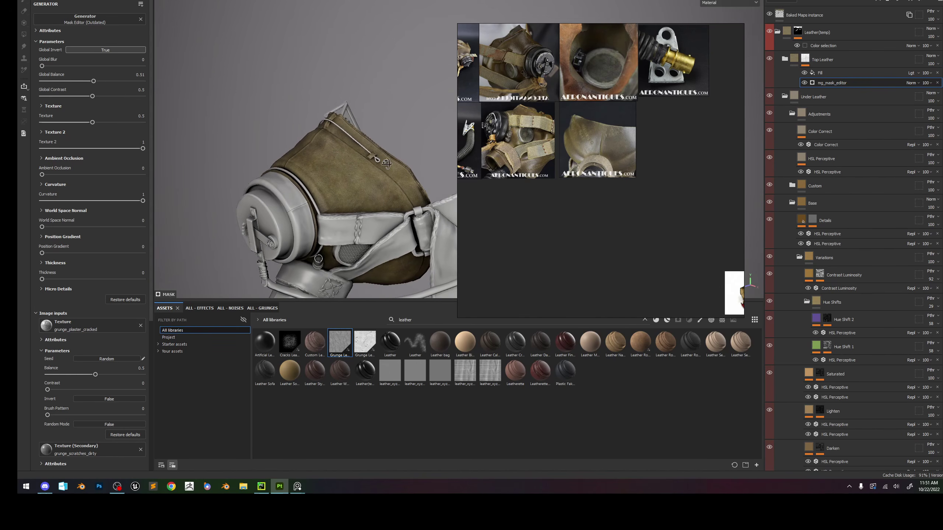
# Group the Top Leather folder into a new parent folder and name it Top Leather Mask.
pyautogui.click(831, 63)
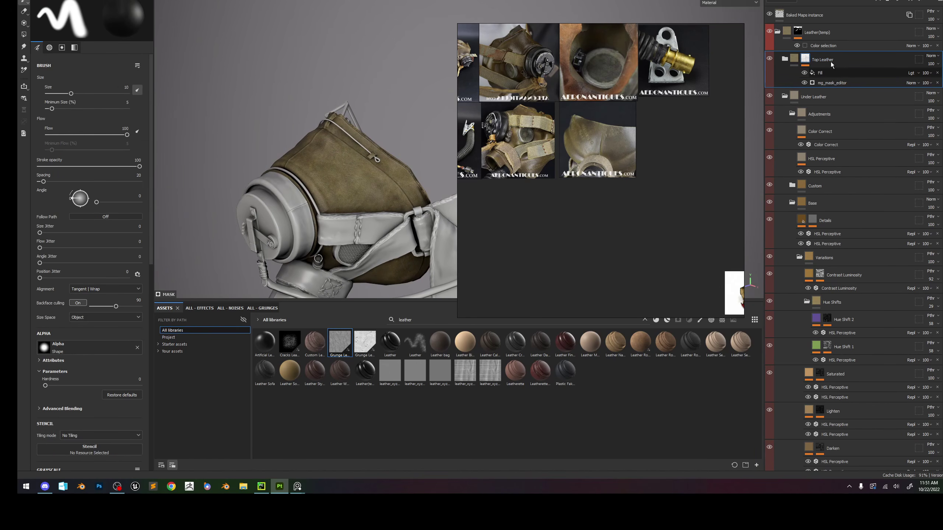
pyautogui.hotkey('ctrl', 'g')
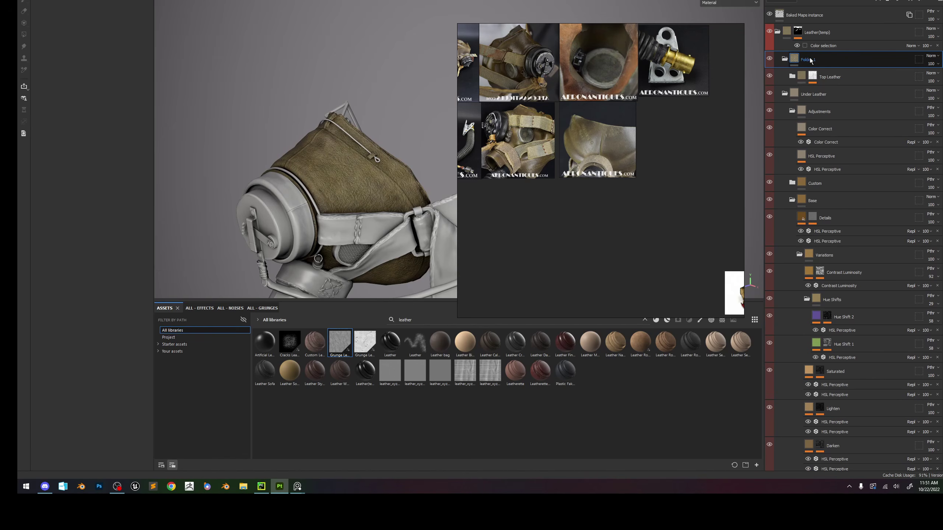
pyautogui.doubleClick(840, 59)
pyautogui.click(838, 63)
pyautogui.doubleClick(815, 60)
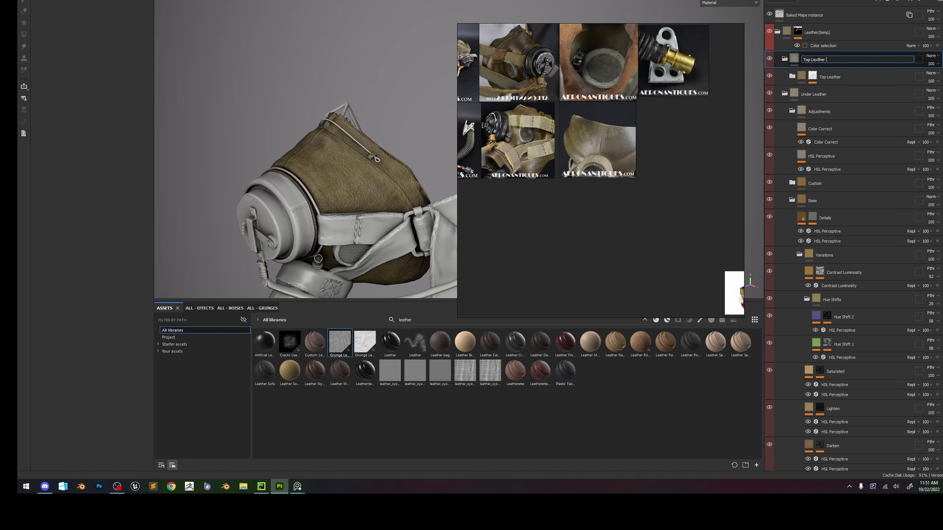
pyautogui.press('Return')
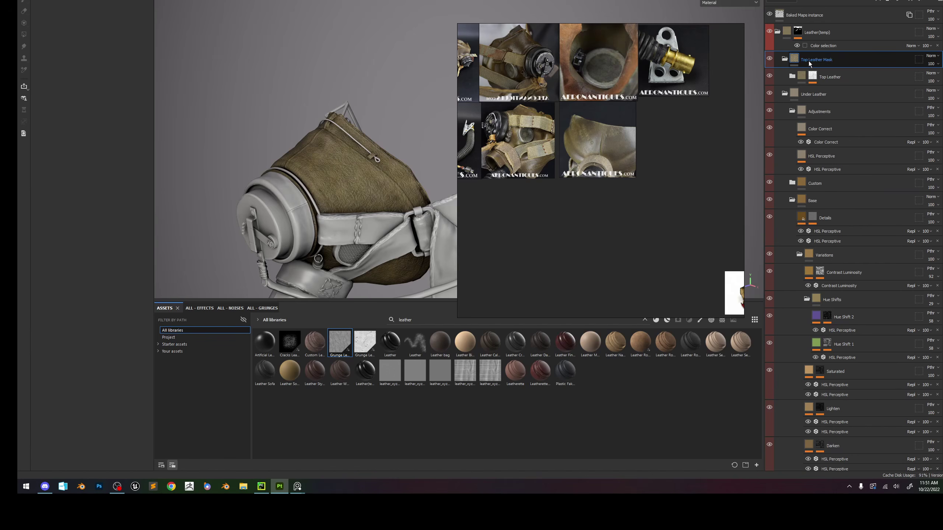
# Add a color selection mask to the Top Leather Mask folder and pick the leather's red ID color (R 242, G 82, B 82).
pyautogui.scroll(2, 371, 204)
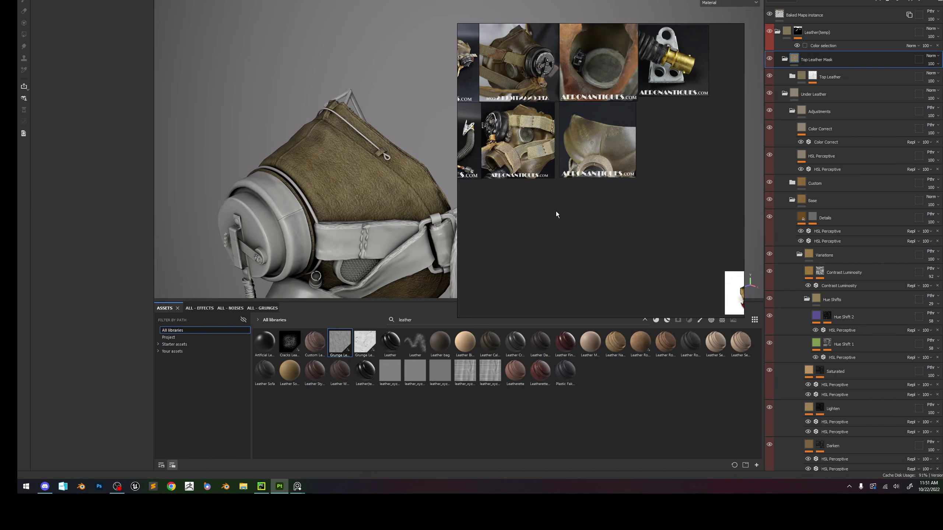
pyautogui.rightClick(818, 56)
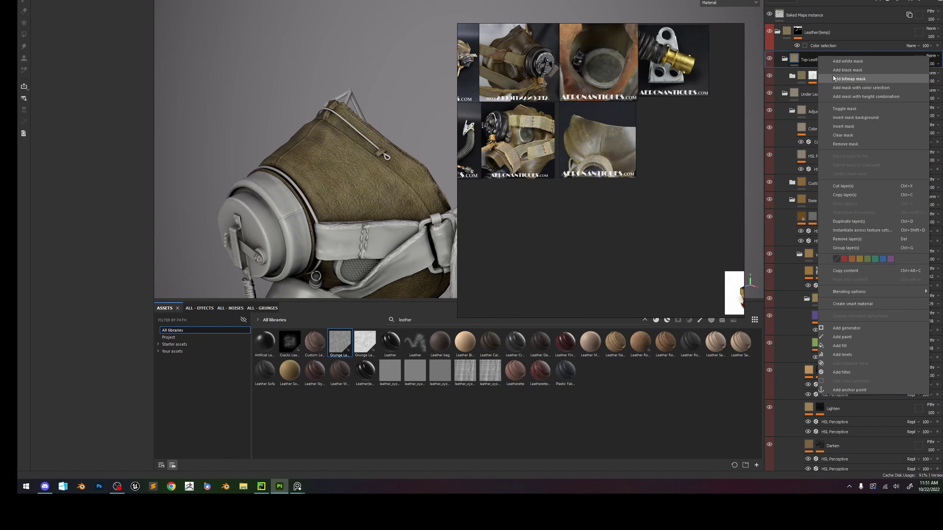
pyautogui.click(810, 61)
pyautogui.click(857, 80)
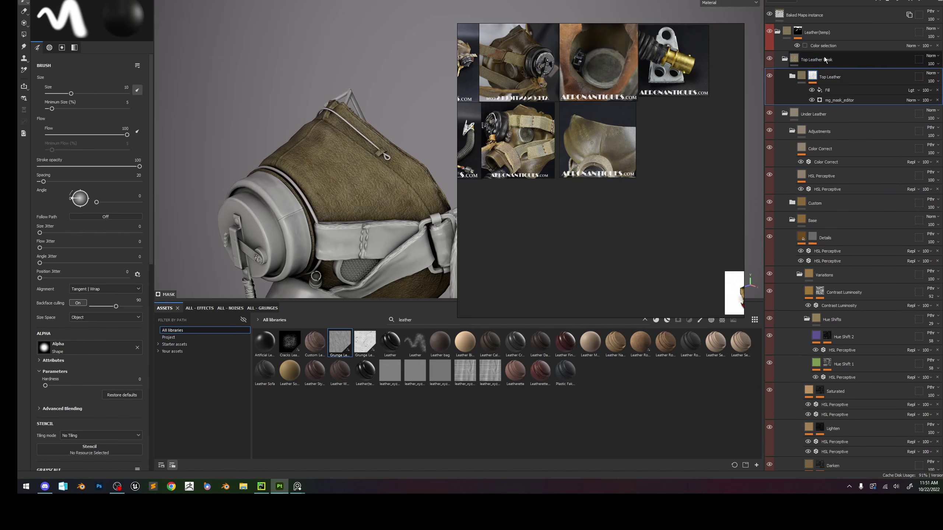
pyautogui.rightClick(827, 58)
pyautogui.click(899, 89)
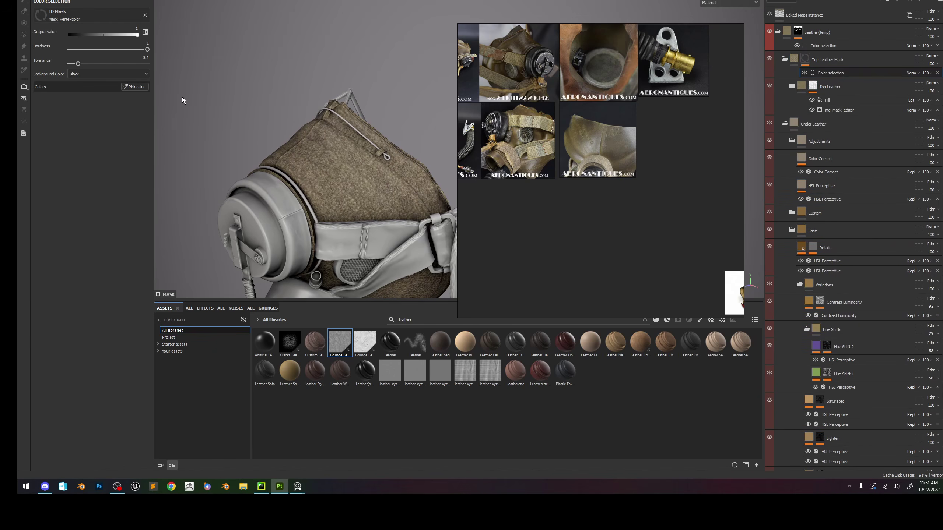
pyautogui.click(140, 90)
pyautogui.click(341, 168)
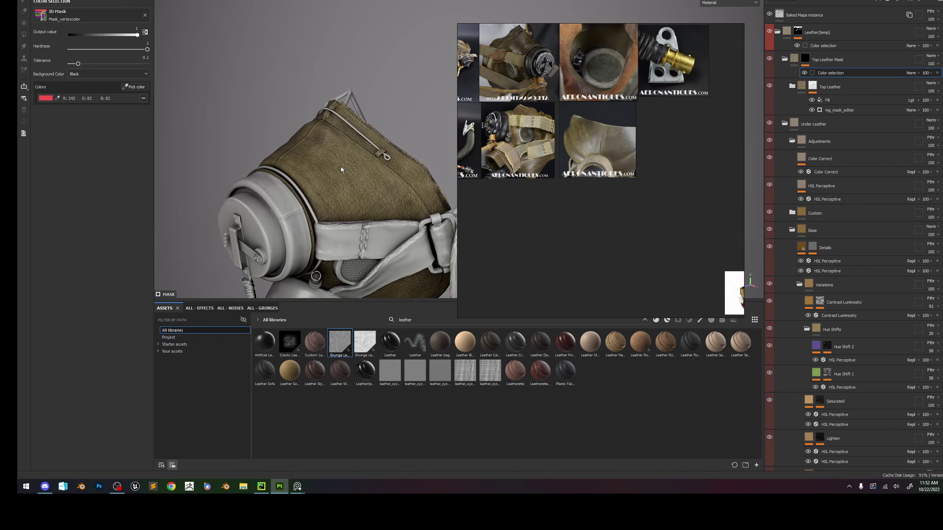
# Collapse the Top Leather Mask and Under Leather folders and toggle each one's visibility to compare their effect on the leather.
pyautogui.keyDown('alt'); pyautogui.moveTo(412, 155); pyautogui.dragTo(372, 206); pyautogui.keyUp('alt')
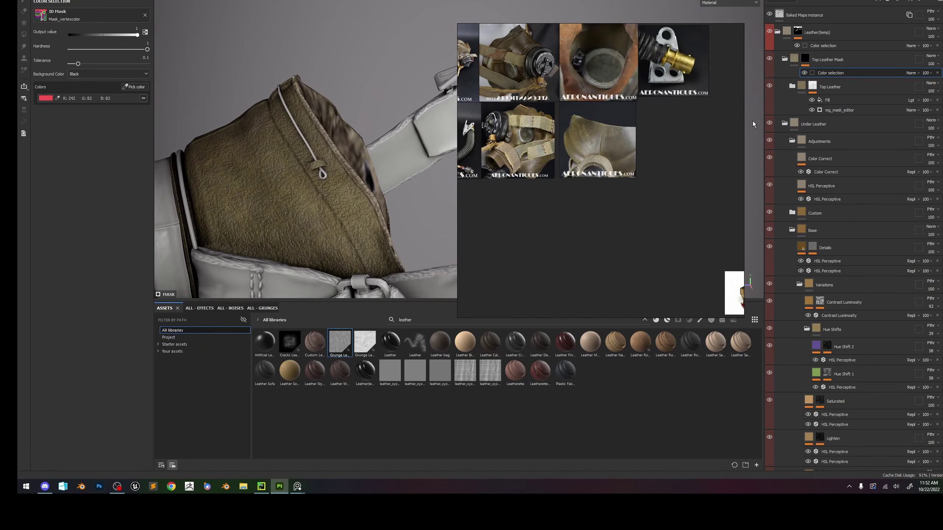
pyautogui.click(771, 59)
pyautogui.click(772, 59)
pyautogui.click(784, 59)
pyautogui.click(785, 87)
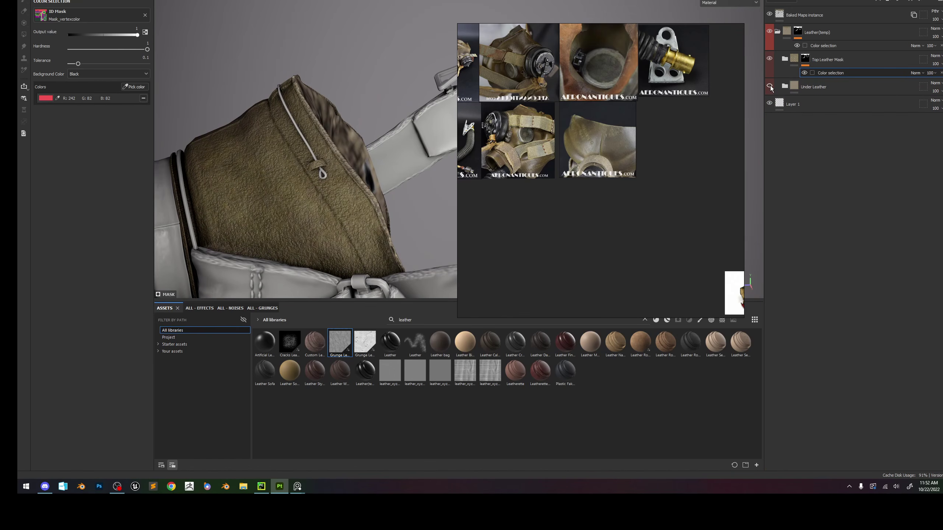
pyautogui.click(770, 85)
pyautogui.click(771, 86)
pyautogui.click(770, 86)
pyautogui.click(770, 86)
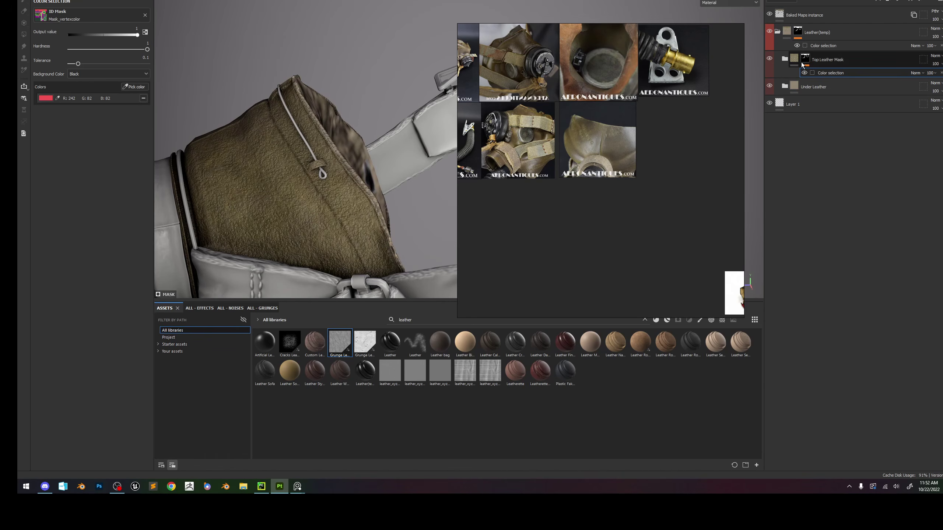
# Set the height channel's blending mode to Replace on both the Leather(temp) and Top Leather Mask folders.
pyautogui.click(864, 26)
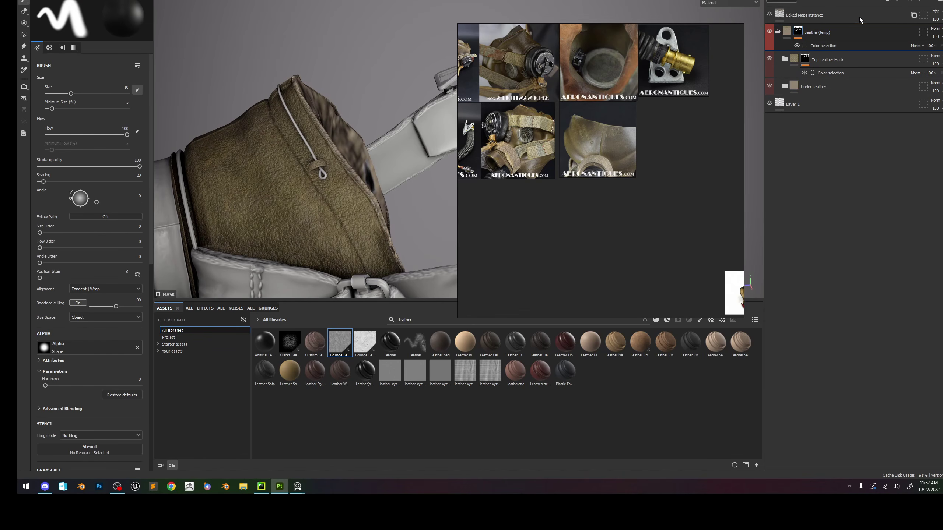
pyautogui.click(935, 28)
pyautogui.click(924, 57)
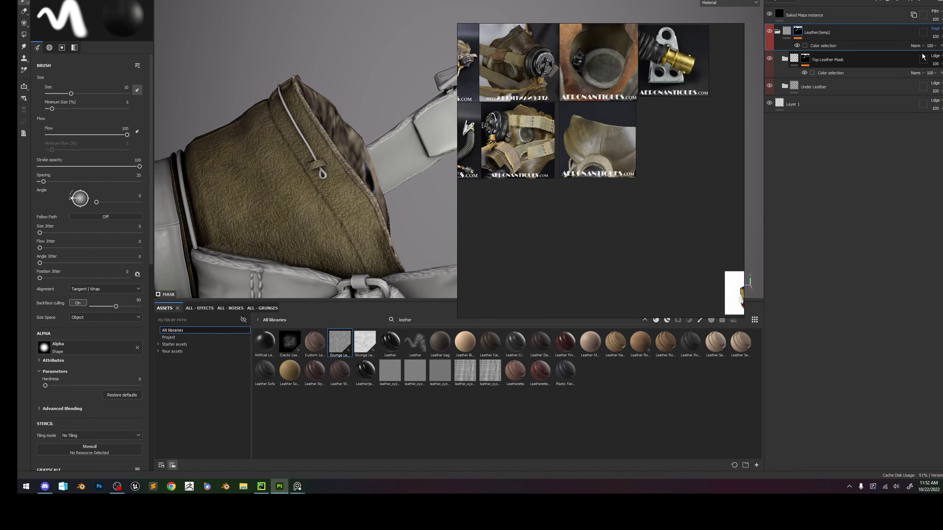
pyautogui.click(935, 55)
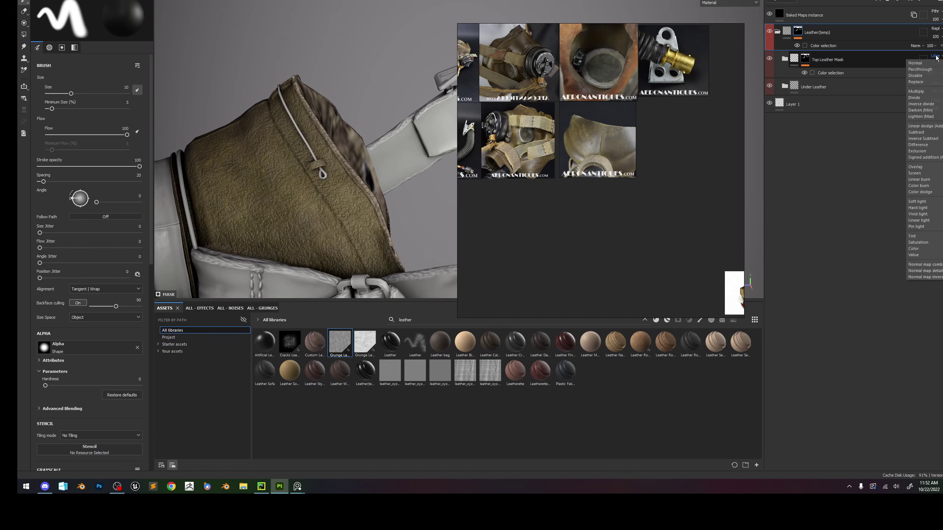
pyautogui.click(924, 83)
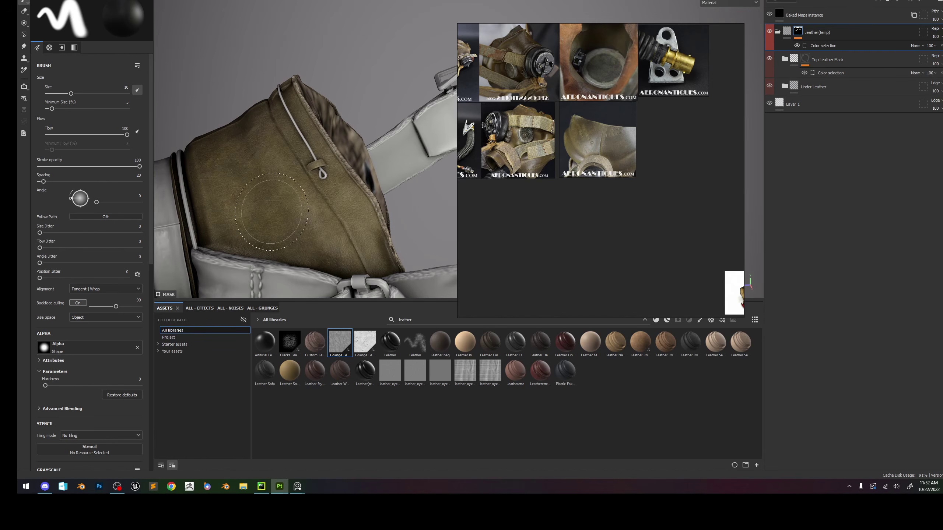
# Inspect the leather and its inner lining, expand the Under Leather folder, and display its Details layer mask on the model.
pyautogui.moveTo(394, 167)
pyautogui.keyDown('alt'); pyautogui.mouseDown()
pyautogui.moveTo(383, 164)
pyautogui.moveTo(404, 172)
pyautogui.mouseUp(); pyautogui.keyUp('alt')
pyautogui.keyDown('shift'); pyautogui.moveTo(404, 172); pyautogui.dragTo(368, 177, button='right'); pyautogui.keyUp('shift')
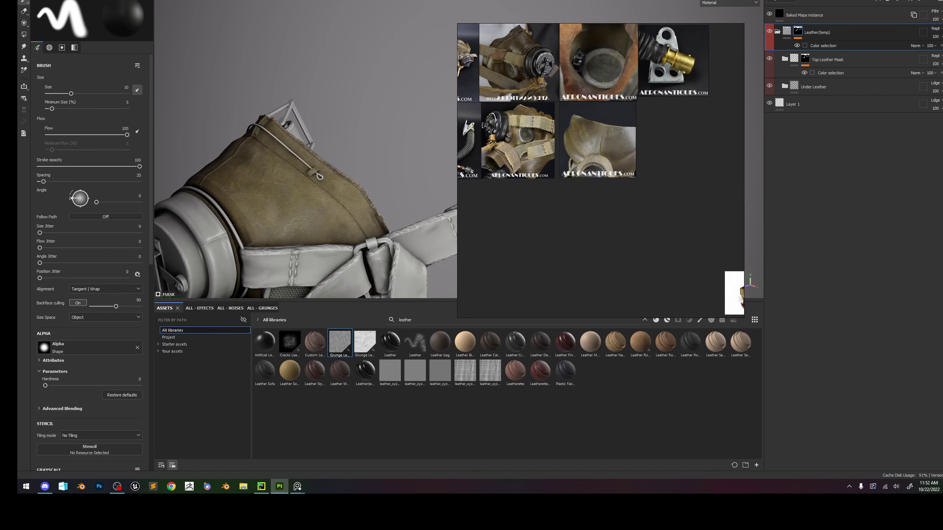
pyautogui.scroll(3, 346, 149)
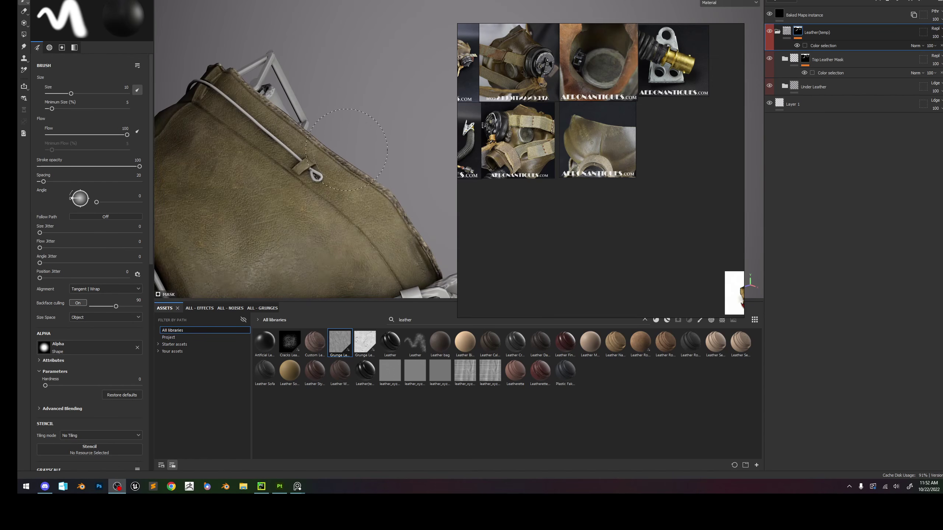
pyautogui.moveTo(347, 150)
pyautogui.keyDown('alt'); pyautogui.mouseDown()
pyautogui.moveTo(270, 139)
pyautogui.moveTo(352, 134)
pyautogui.mouseUp(); pyautogui.keyUp('alt')
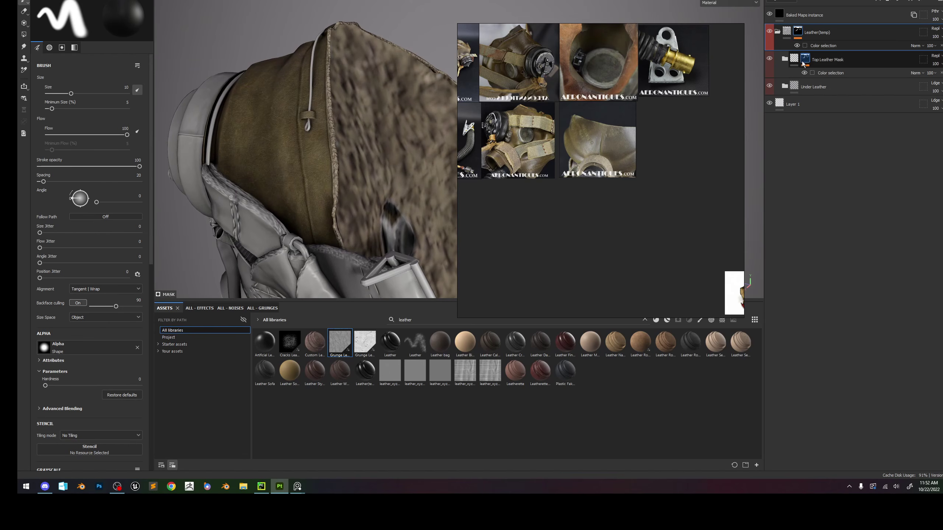
pyautogui.click(785, 58)
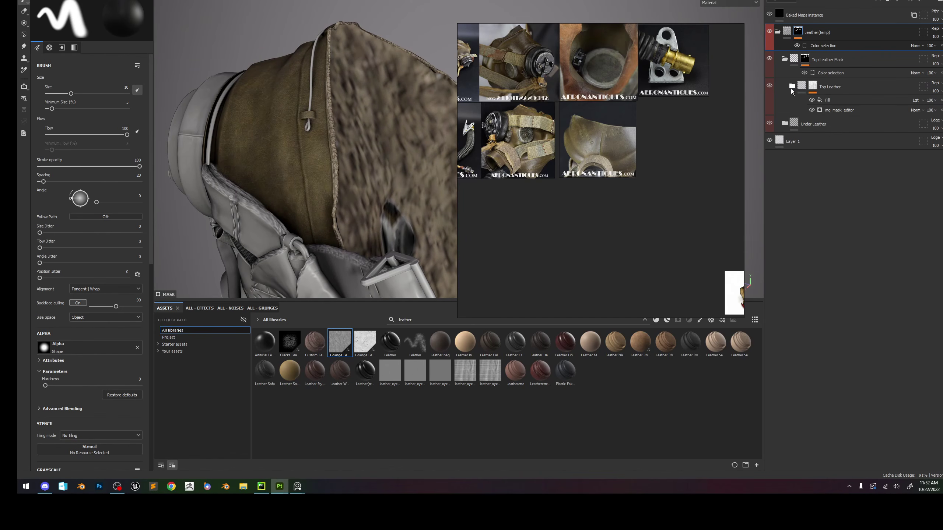
pyautogui.click(784, 59)
pyautogui.click(785, 86)
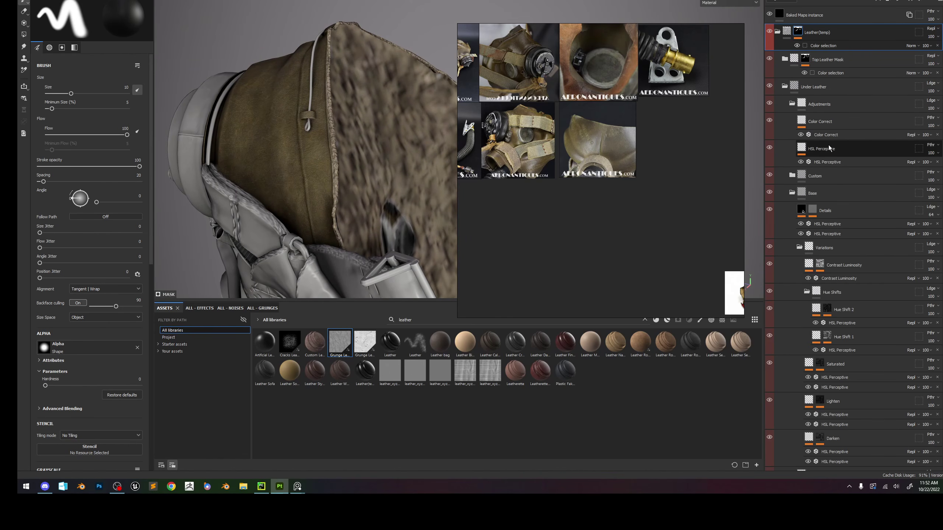
pyautogui.click(812, 210)
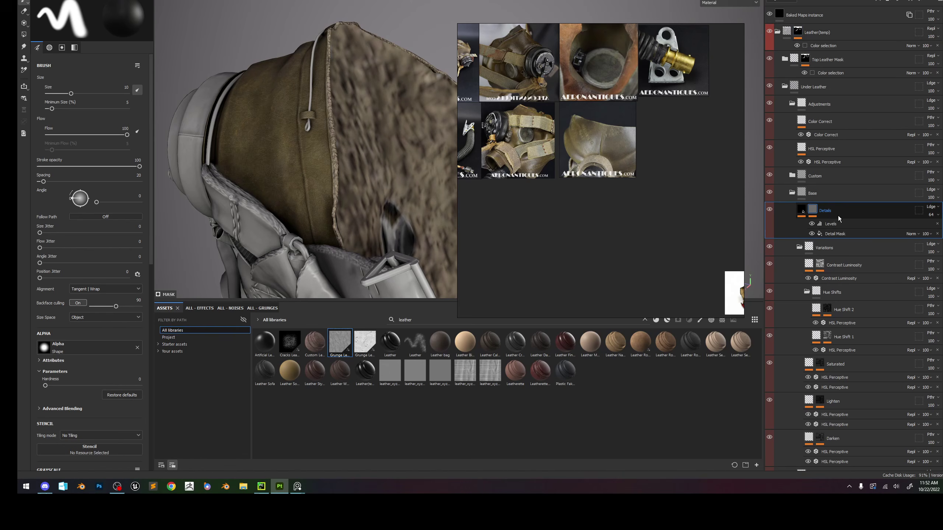
pyautogui.keyDown('alt'); pyautogui.click(813, 211); pyautogui.keyUp('alt')
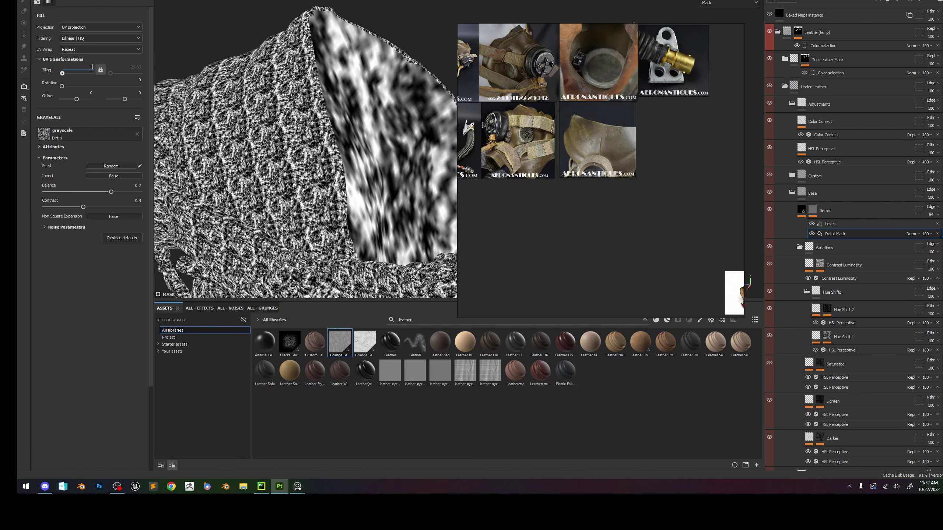
# Change the UV tiling of the Detail Mask fill in the Under Leather Details mask and return to the material view.
pyautogui.press('Return')
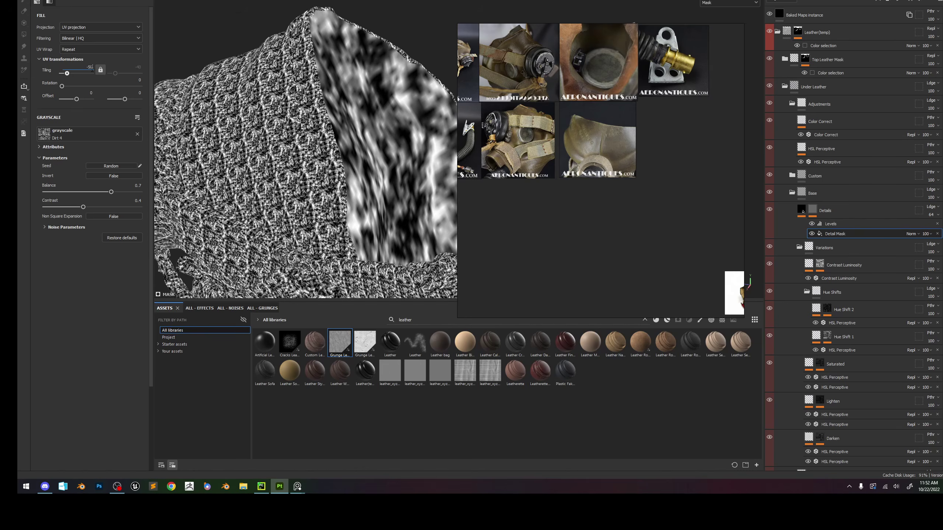
pyautogui.press('Return')
pyautogui.press('m')
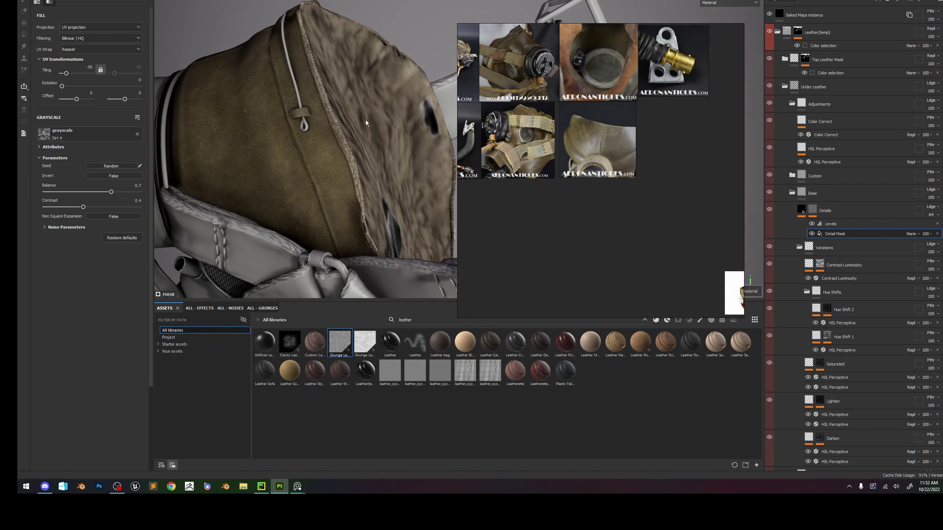
# Compare the leather on the model with the full-set oxygen mask photos on the reference board.
pyautogui.keyDown('alt'); pyautogui.moveTo(366, 119); pyautogui.dragTo(419, 107); pyautogui.keyUp('alt')
pyautogui.scroll(3, 530, 101)
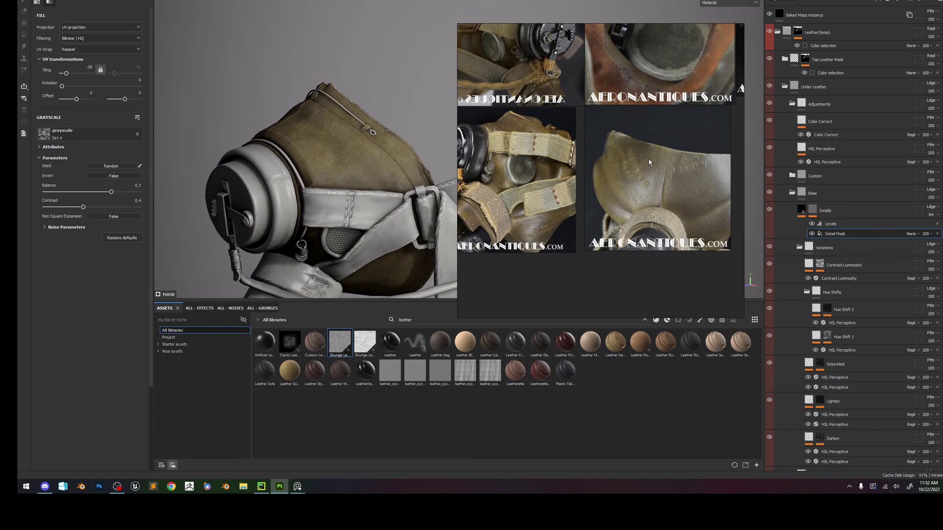
pyautogui.scroll(-6, 649, 162)
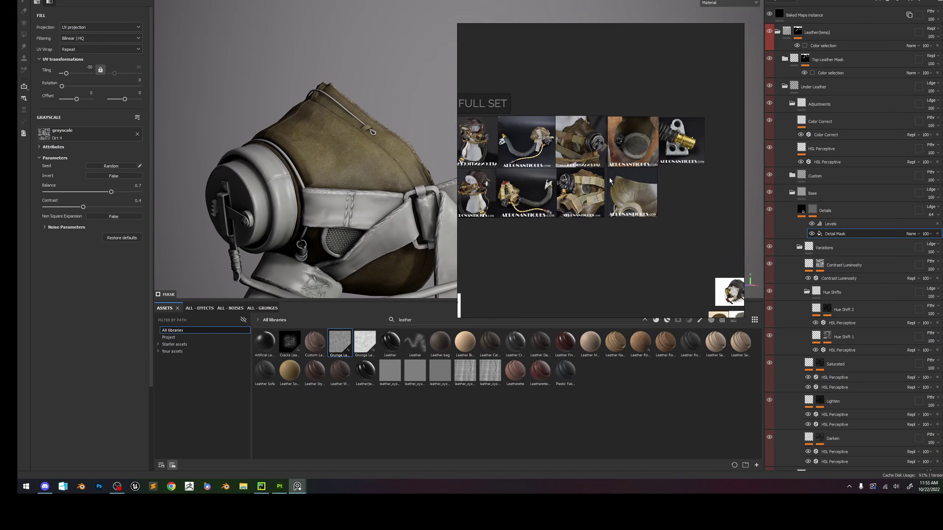
pyautogui.scroll(5, 610, 181)
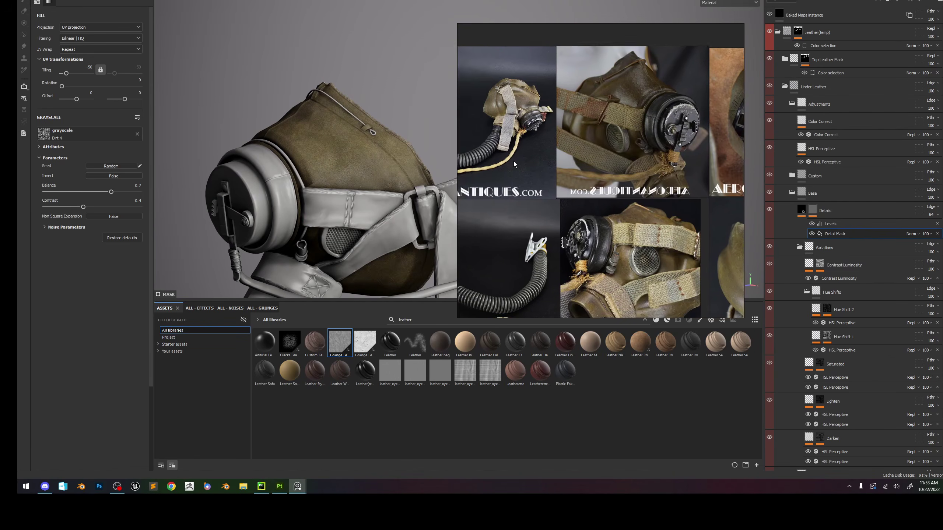
pyautogui.scroll(-5, 631, 148)
pyautogui.moveTo(687, 237); pyautogui.dragTo(617, 229, button='middle')
pyautogui.scroll(6, 651, 210)
pyautogui.scroll(-4, 588, 206)
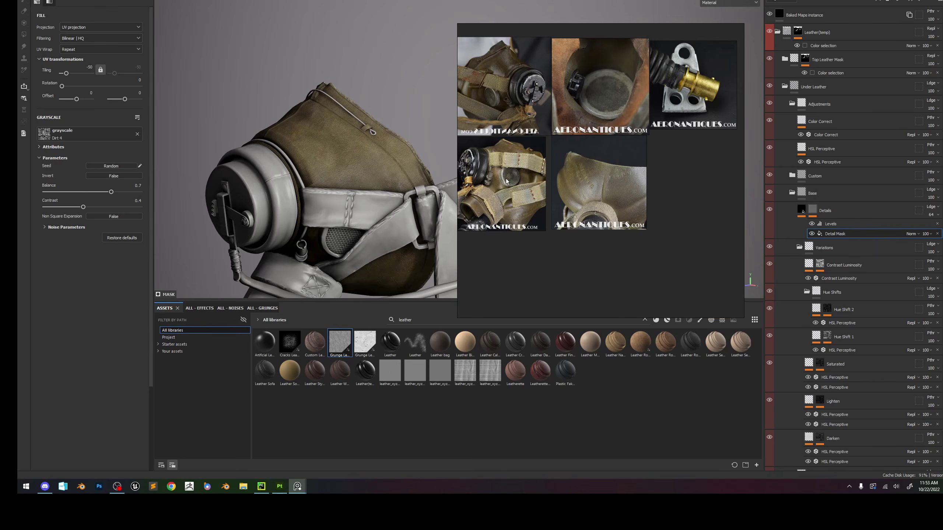
pyautogui.moveTo(494, 161); pyautogui.dragTo(607, 161, button='middle')
pyautogui.scroll(5, 607, 161)
pyautogui.scroll(-5, 607, 161)
pyautogui.scroll(4, 610, 157)
pyautogui.moveTo(533, 120); pyautogui.dragTo(615, 164, button='middle')
pyautogui.scroll(5, 691, 136)
pyautogui.scroll(-4, 661, 162)
pyautogui.scroll(-2, 693, 154)
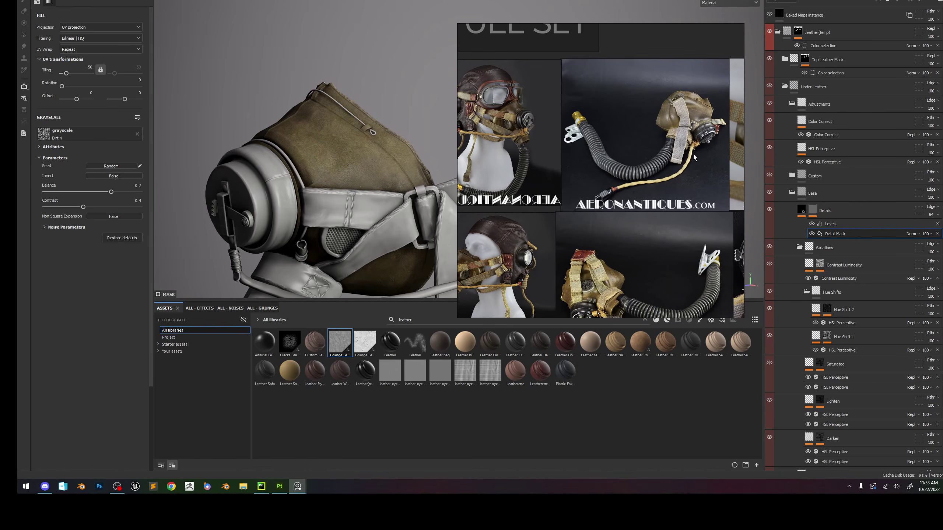
# Examine the leather surface close up in the reference photos, including the upper edge of the bare leather piece.
pyautogui.scroll(5, 697, 118)
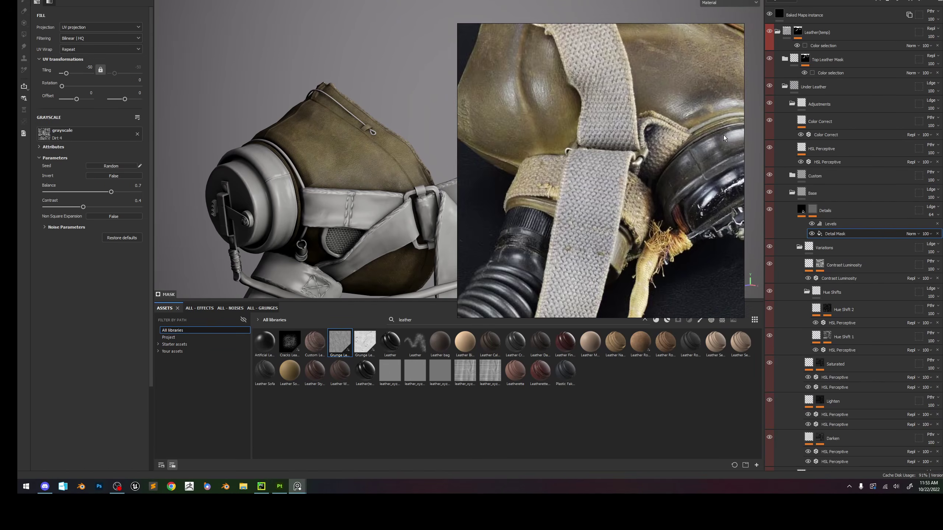
pyautogui.moveTo(724, 135); pyautogui.dragTo(591, 190, button='middle')
pyautogui.scroll(-3, 696, 215)
pyautogui.moveTo(735, 184); pyautogui.dragTo(677, 171, button='middle')
pyautogui.scroll(5, 676, 174)
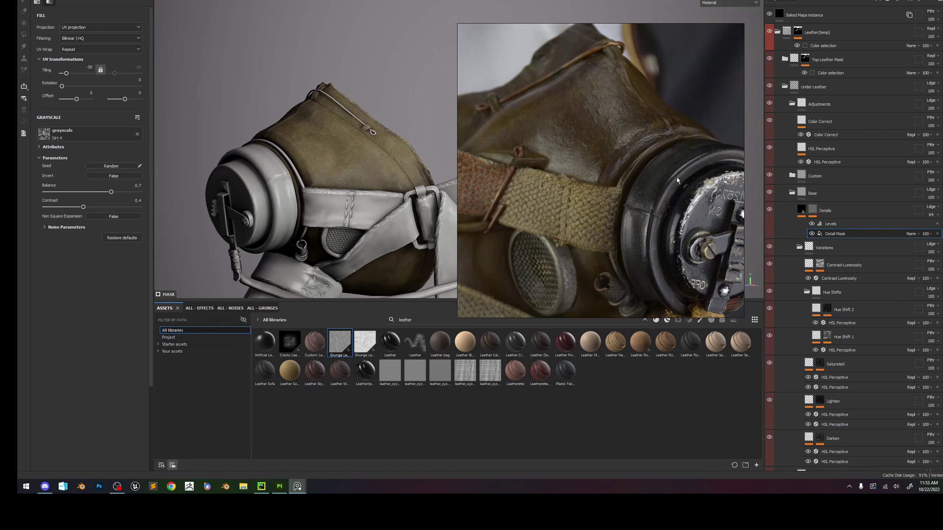
pyautogui.scroll(-6, 621, 170)
pyautogui.moveTo(576, 260); pyautogui.dragTo(545, 236, button='middle')
pyautogui.scroll(5, 572, 237)
pyautogui.scroll(-5, 599, 239)
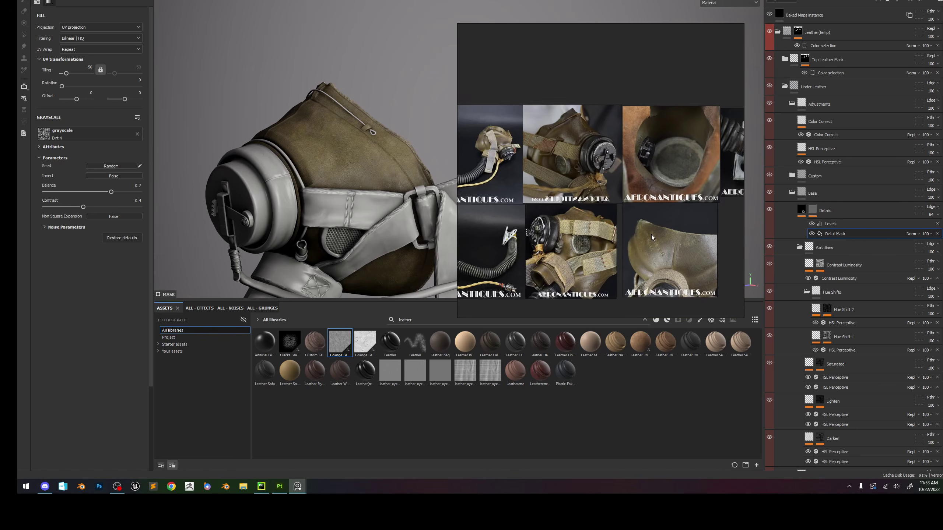
pyautogui.scroll(5, 651, 234)
pyautogui.scroll(4, 618, 128)
pyautogui.moveTo(641, 100); pyautogui.dragTo(625, 171, button='middle')
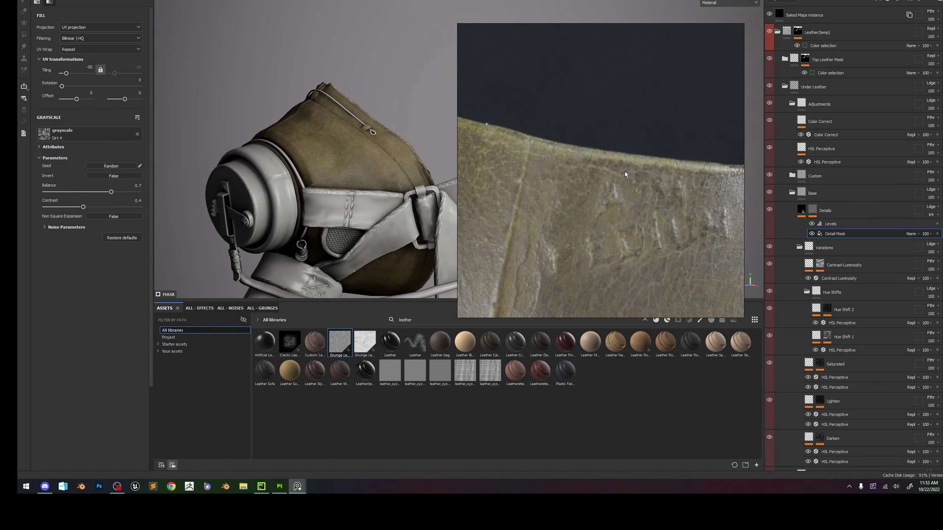
pyautogui.scroll(2, 624, 152)
pyautogui.scroll(-1, 622, 164)
# Show the base color channel and sample the leather's color on the model as the Under Leather Base_Values layer's base color.
pyautogui.keyDown('alt'); pyautogui.moveTo(426, 155); pyautogui.dragTo(430, 189); pyautogui.keyUp('alt')
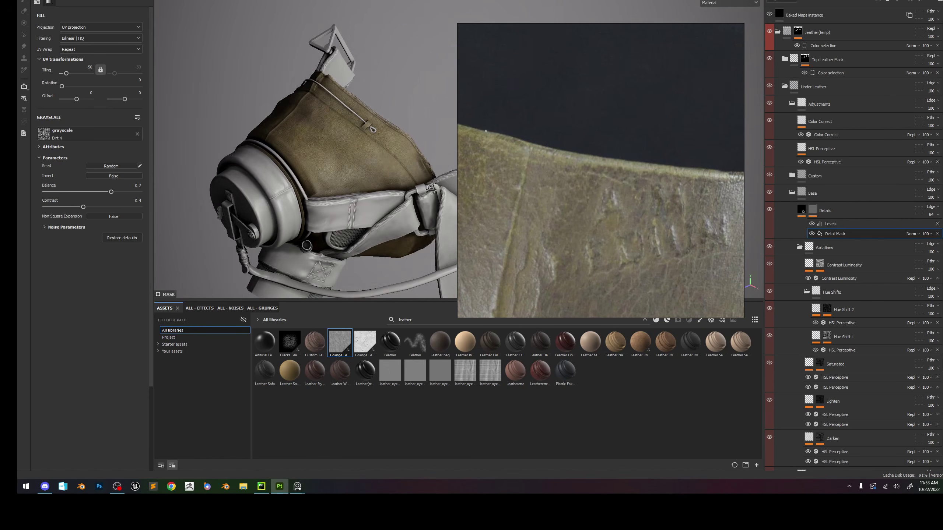
pyautogui.keyDown('shift'); pyautogui.moveTo(418, 166); pyautogui.dragTo(417, 163, button='right'); pyautogui.keyUp('shift')
pyautogui.keyDown('alt'); pyautogui.moveTo(416, 154); pyautogui.dragTo(404, 169); pyautogui.keyUp('alt')
pyautogui.scroll(-2, 861, 244)
pyautogui.scroll(-1, 862, 244)
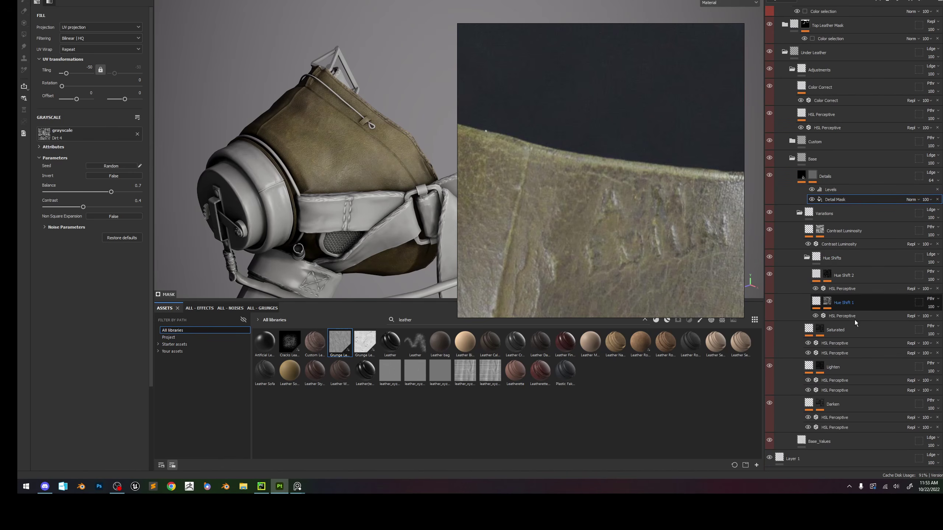
pyautogui.click(827, 442)
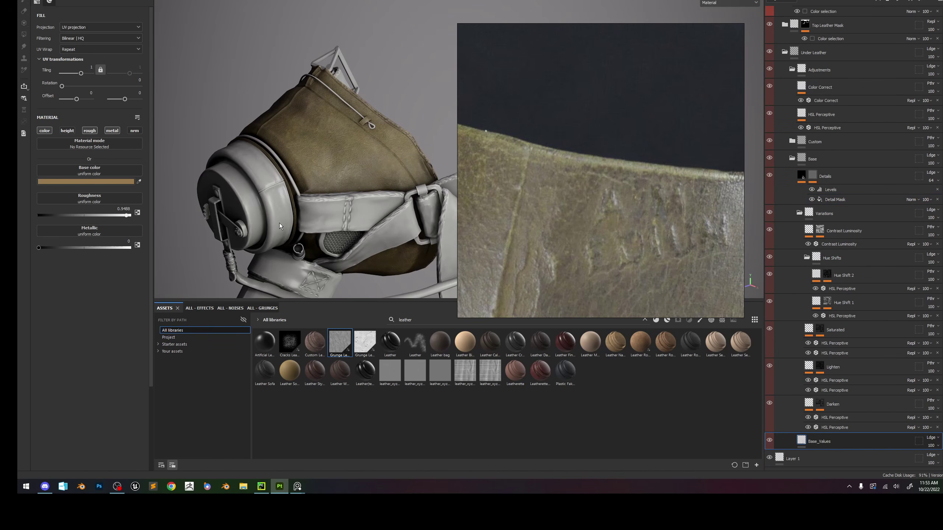
pyautogui.press('c')
pyautogui.click(139, 182)
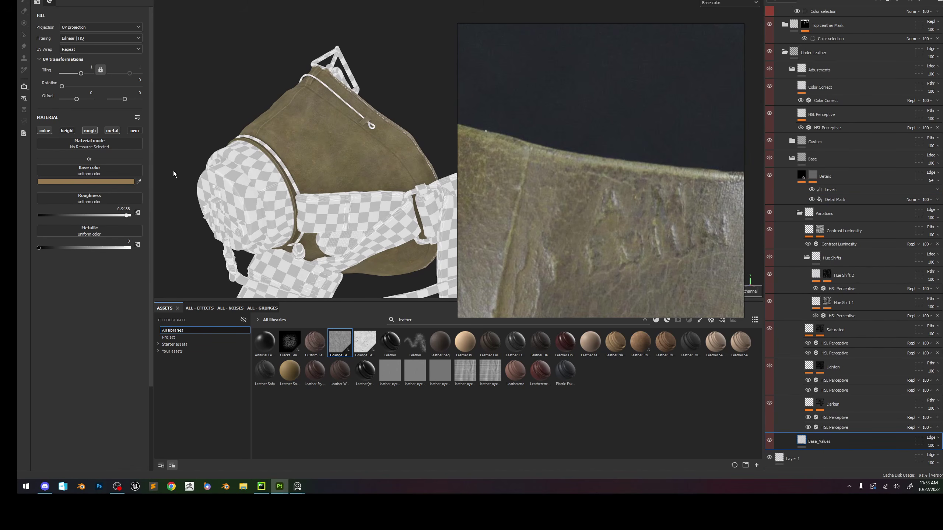
pyautogui.click(349, 158)
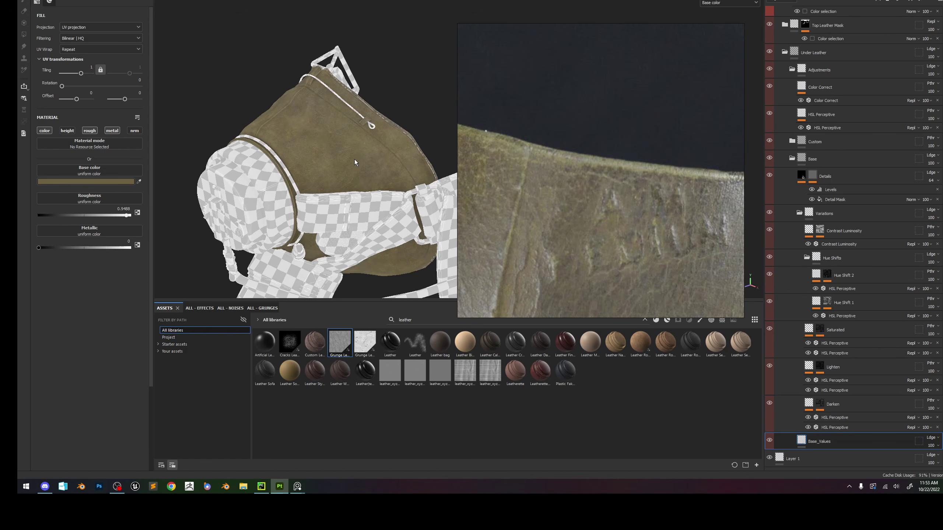
# Lighten the Base_Values base color to B9A360 and return to the material view.
pyautogui.keyDown('alt'); pyautogui.moveTo(354, 159); pyautogui.dragTo(350, 152); pyautogui.keyUp('alt')
pyautogui.click(115, 181)
pyautogui.click(185, 249)
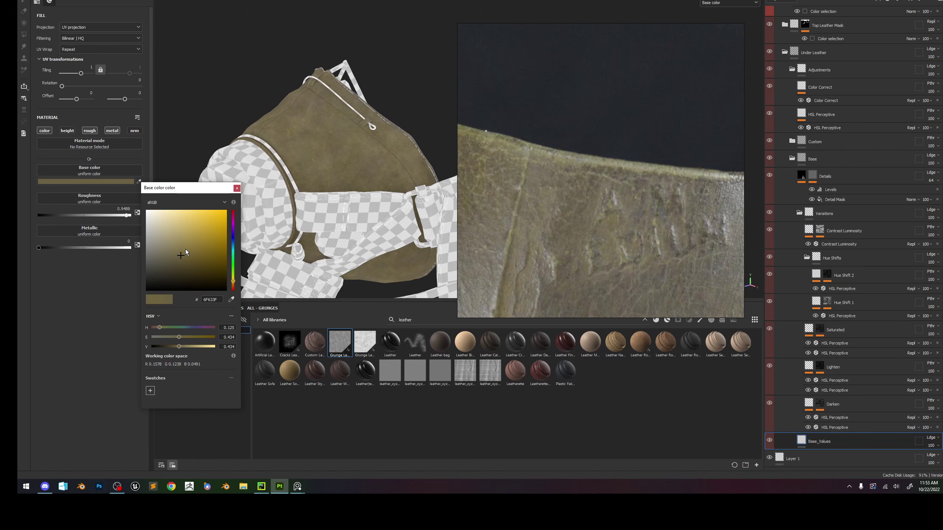
pyautogui.click(188, 232)
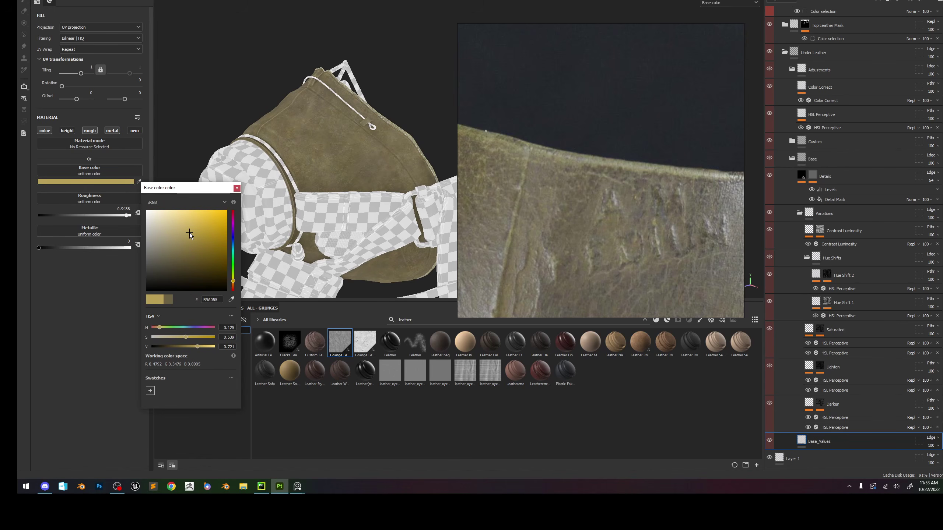
pyautogui.click(184, 231)
pyautogui.keyDown('alt'); pyautogui.moveTo(459, 153); pyautogui.dragTo(414, 151); pyautogui.keyUp('alt')
pyautogui.press('m')
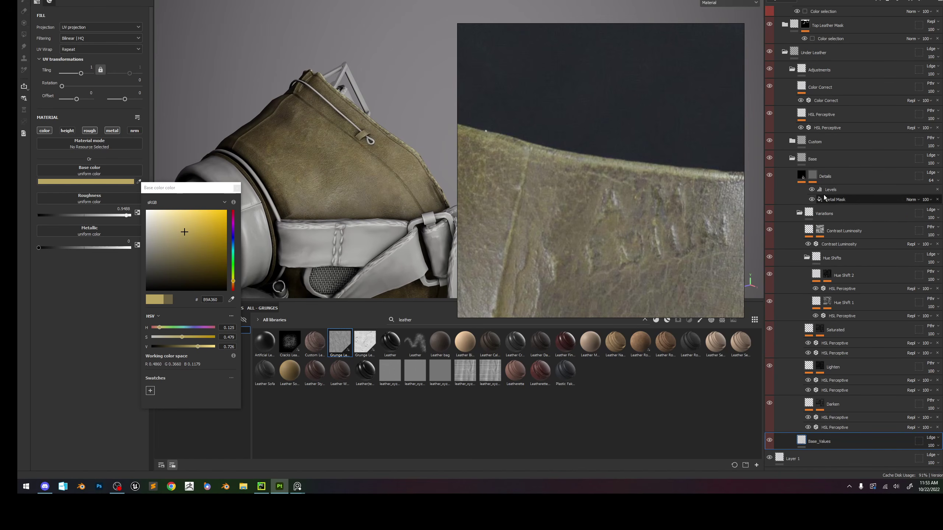
# Lower the Under Leather Details layer's opacity to 17 and toggle its visibility to compare the effect on the leather.
pyautogui.click(805, 176)
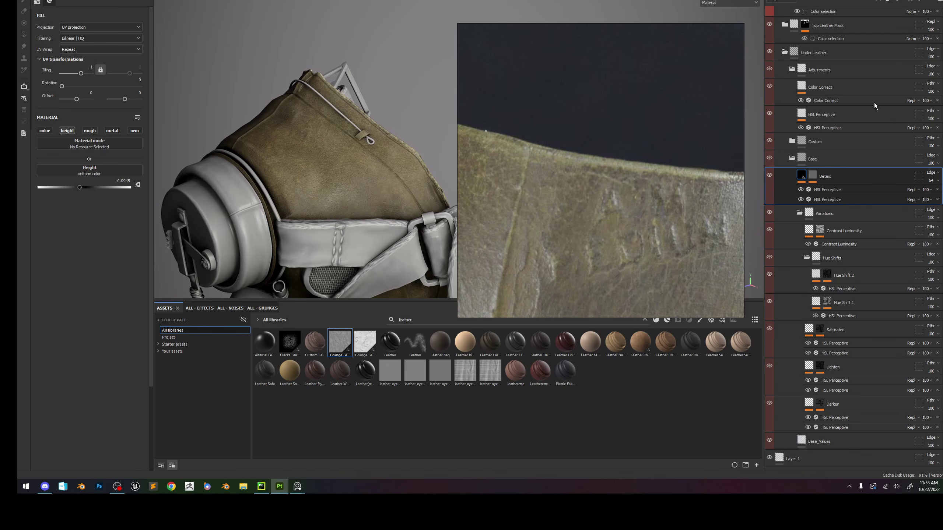
pyautogui.click(932, 180)
pyautogui.moveTo(935, 194); pyautogui.dragTo(926, 194)
pyautogui.click(769, 176)
pyautogui.click(769, 175)
pyautogui.keyDown('alt'); pyautogui.moveTo(388, 140); pyautogui.dragTo(387, 95); pyautogui.keyUp('alt')
pyautogui.scroll(-4, 392, 138)
pyautogui.keyDown('shift'); pyautogui.moveTo(387, 95); pyautogui.dragTo(378, 98, button='right'); pyautogui.keyUp('shift')
pyautogui.keyDown('alt'); pyautogui.moveTo(354, 128); pyautogui.dragTo(399, 203, button='right'); pyautogui.keyUp('alt')
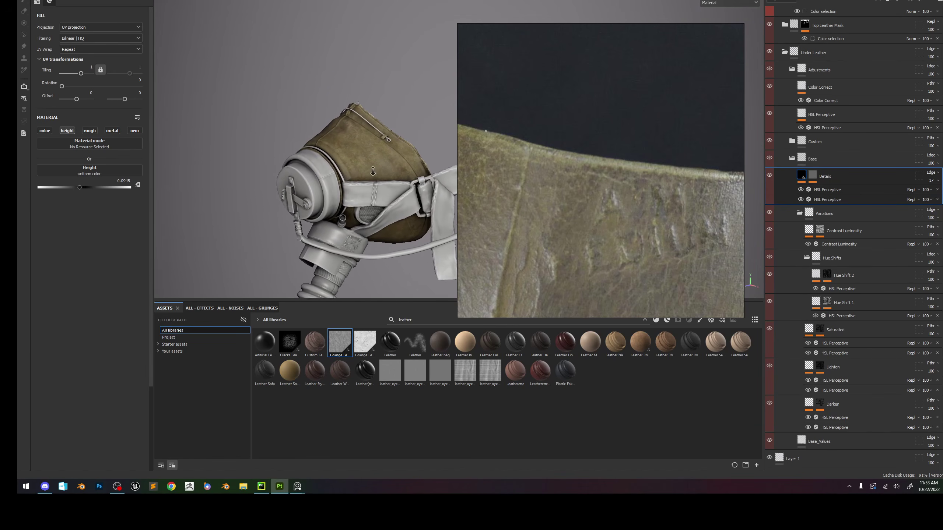
pyautogui.keyDown('alt'); pyautogui.moveTo(390, 125); pyautogui.dragTo(444, 193, button='right'); pyautogui.keyUp('alt')
pyautogui.keyDown('alt'); pyautogui.moveTo(445, 193); pyautogui.dragTo(419, 169); pyautogui.keyUp('alt')
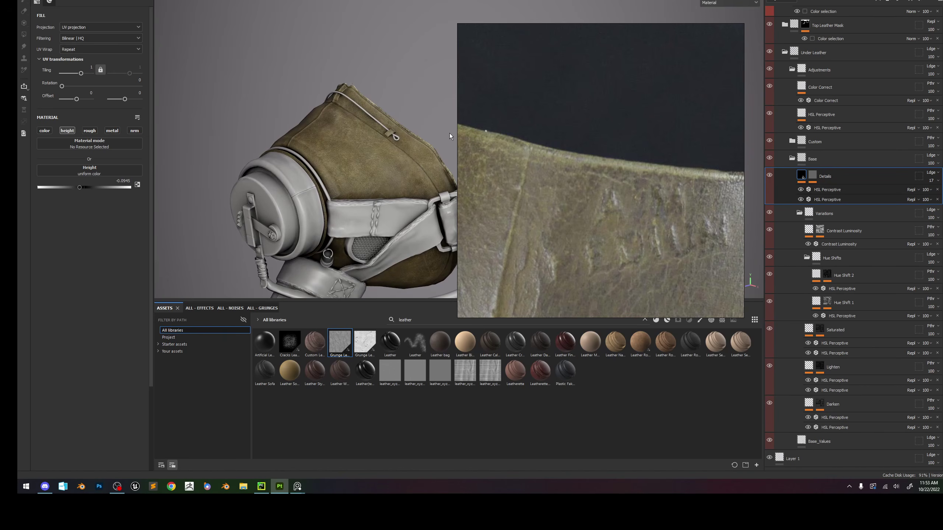
pyautogui.keyDown('shift'); pyautogui.moveTo(395, 136); pyautogui.dragTo(396, 136, button='right'); pyautogui.keyUp('shift')
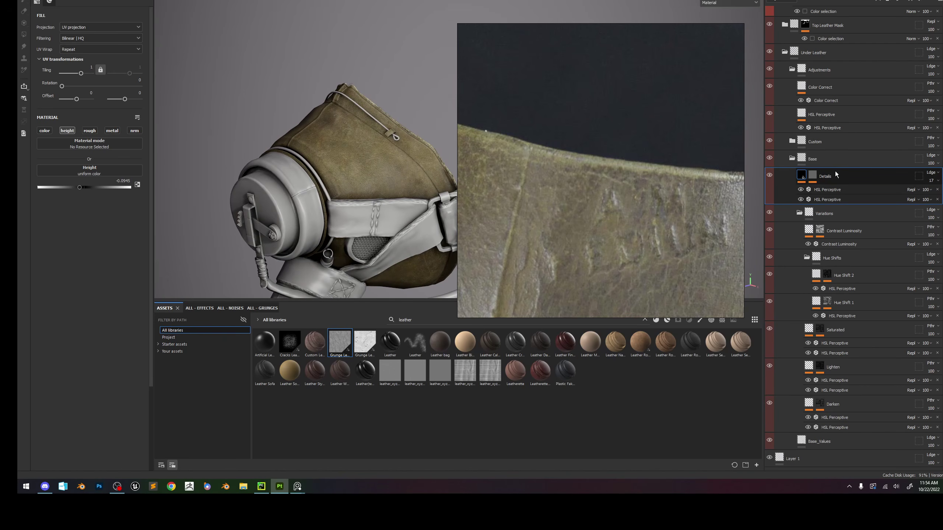
# Expand the Top Leather Mask folder and display its mask and the nested Top Leather folder's mask on the model.
pyautogui.scroll(2, 804, 61)
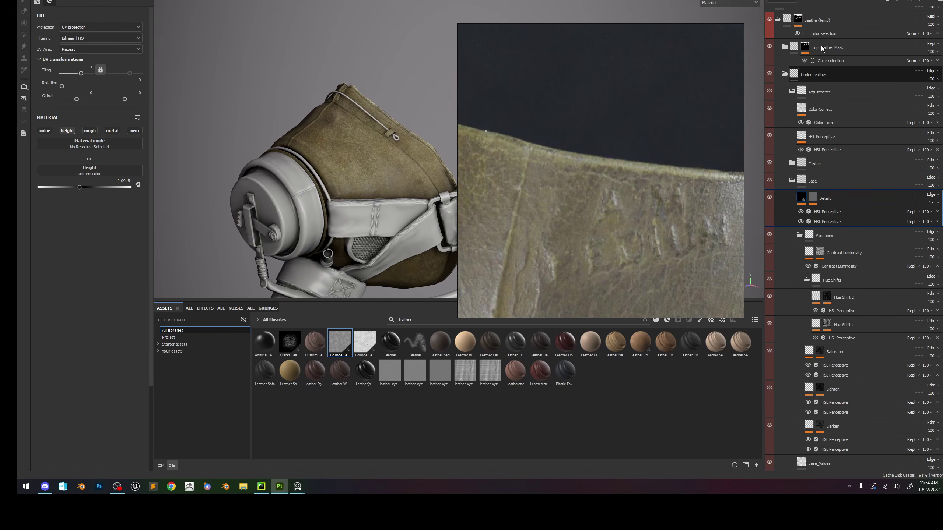
pyautogui.keyDown('alt'); pyautogui.click(805, 62); pyautogui.keyUp('alt')
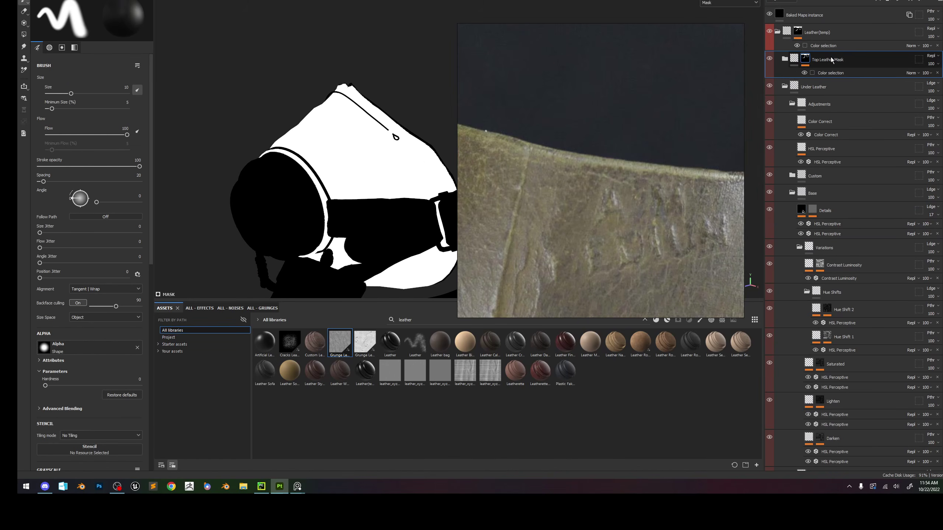
pyautogui.click(784, 60)
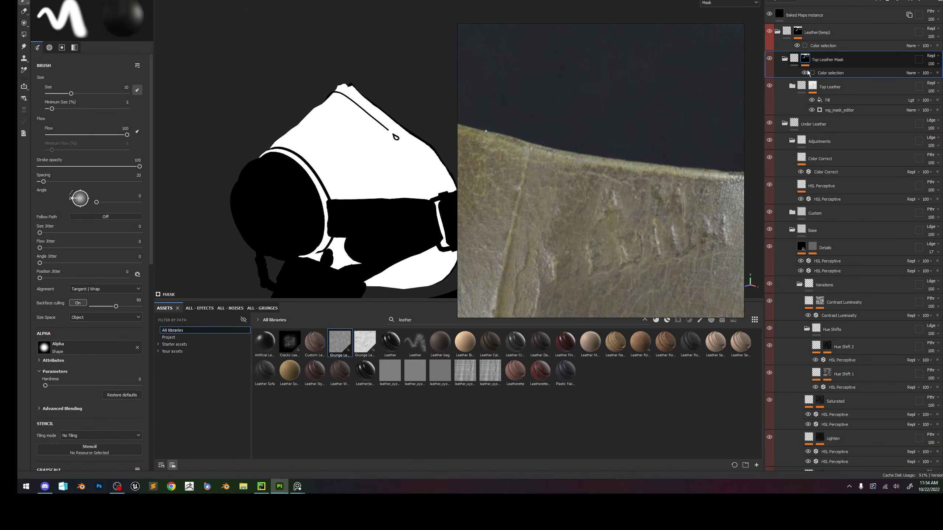
pyautogui.click(800, 85)
pyautogui.keyDown('alt'); pyautogui.click(801, 86); pyautogui.keyUp('alt')
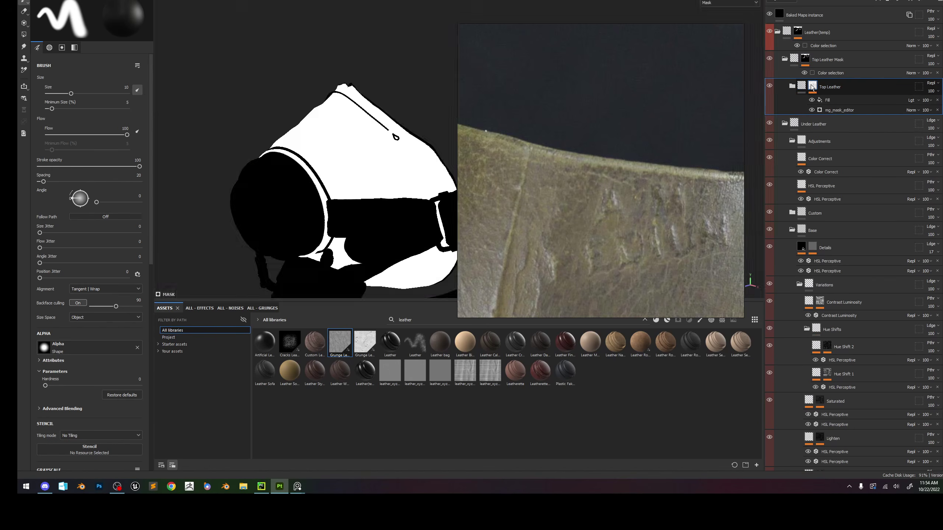
# Rename the nested Top Leather folder to Top Leather Edge Wear and return to the material view.
pyautogui.doubleClick(848, 87)
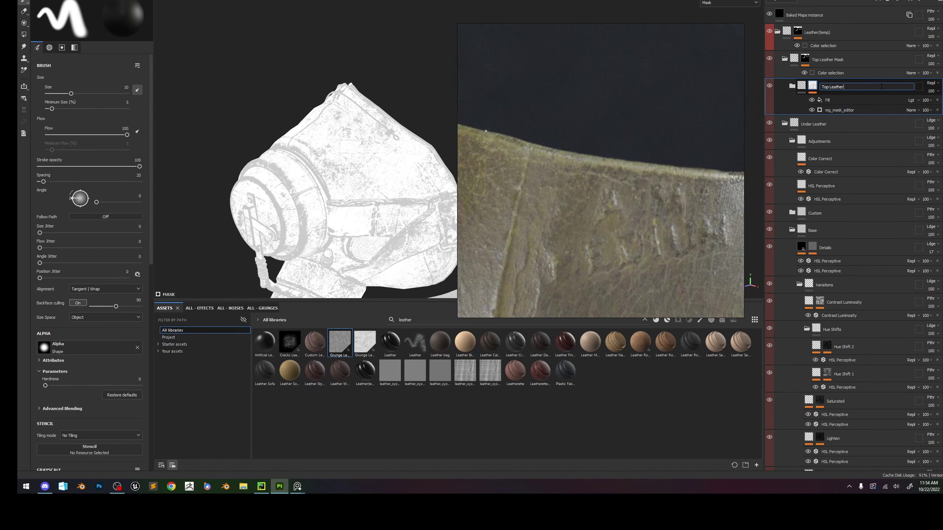
pyautogui.write('Edge')
pyautogui.press('BackSpace')
pyautogui.press('BackSpace')
pyautogui.write('Edge Wear')
pyautogui.press('Return')
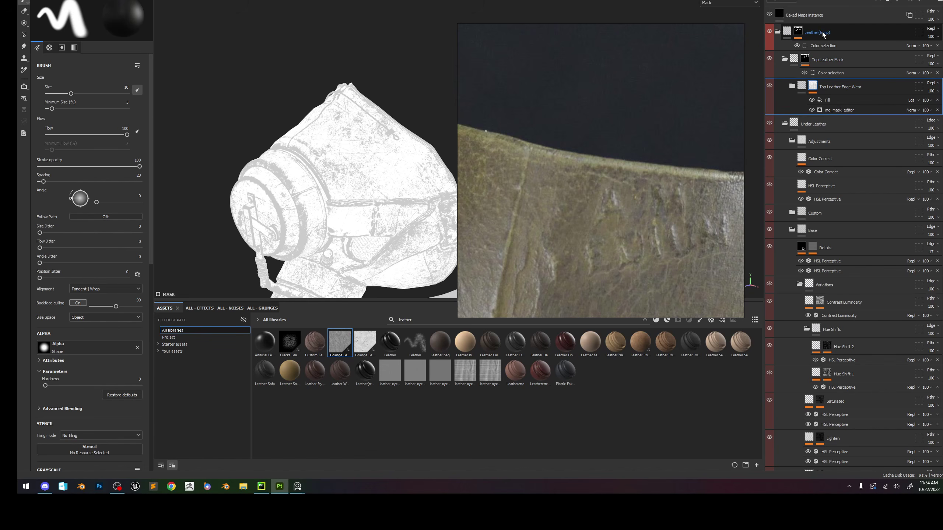
pyautogui.press('m')
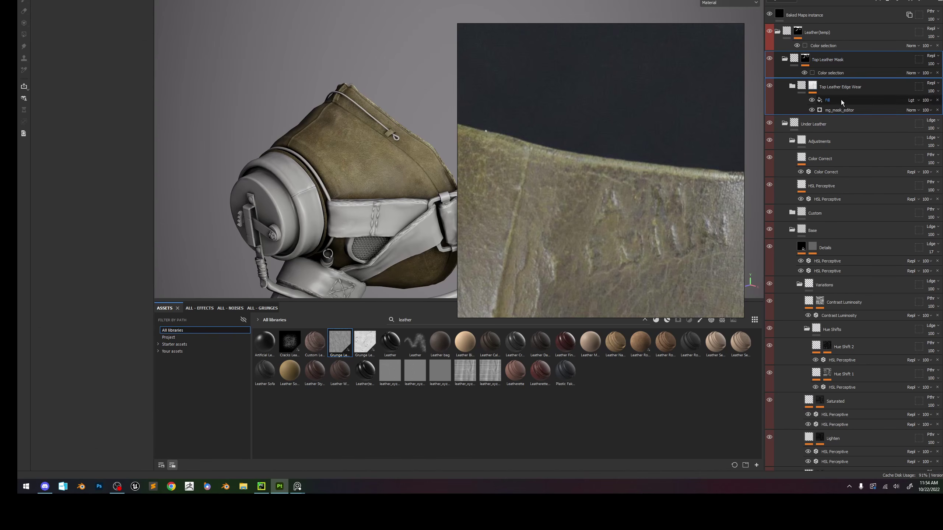
# Rename the Top Leather Mask folder to Top Leather (Base Mask).
pyautogui.doubleClick(837, 60)
pyautogui.click(851, 60)
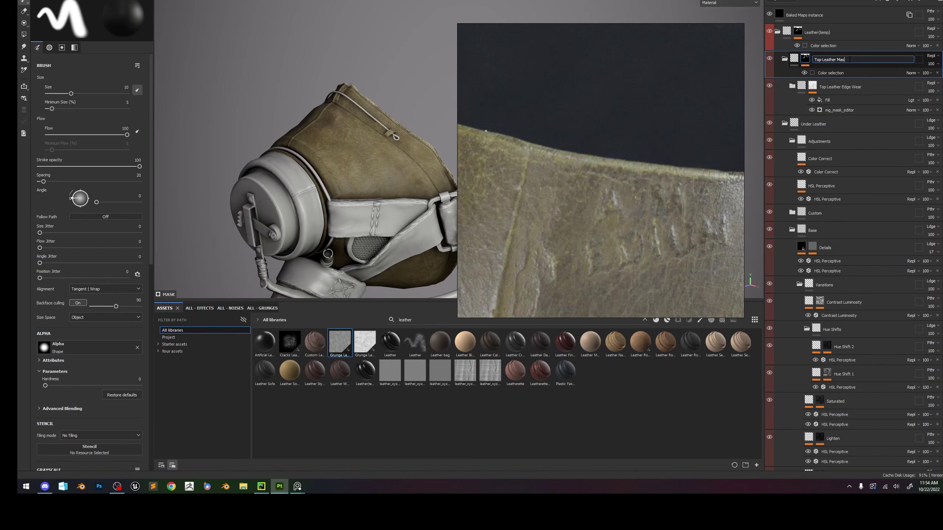
pyautogui.press('BackSpace')
pyautogui.press('BackSpace')
pyautogui.press('BackSpace')
pyautogui.write('(Base Mask)')
pyautogui.press('Return')
# Enclose Edge Wear in parentheses in the nested folder's name and select the Top Leather (Base Mask) folder.
pyautogui.doubleClick(847, 87)
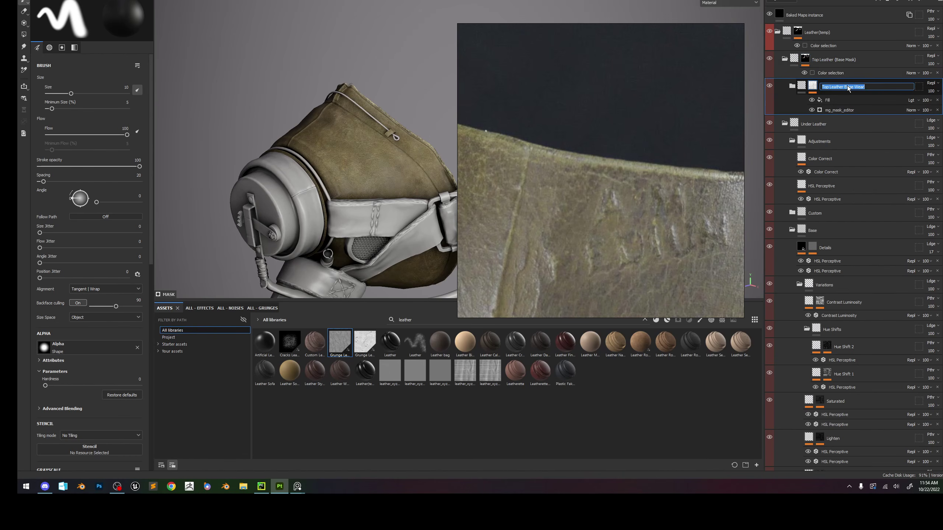
pyautogui.click(859, 87)
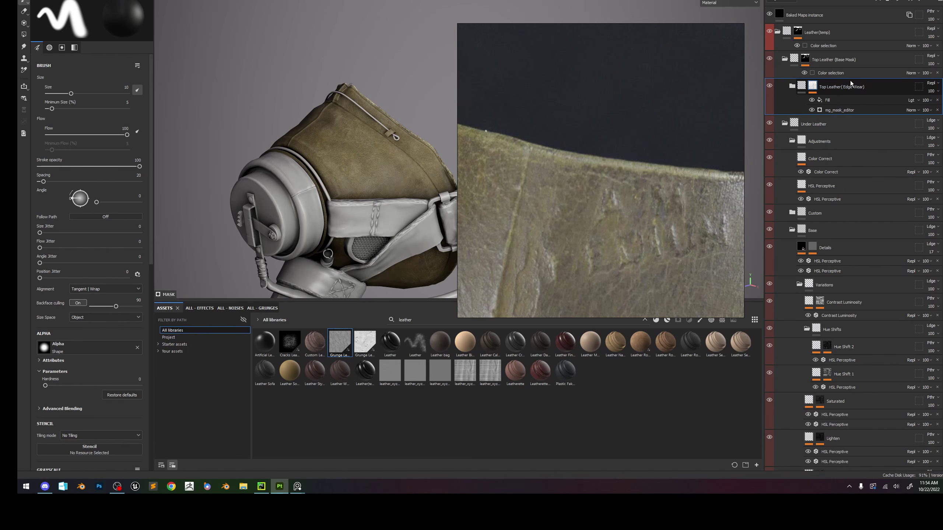
pyautogui.press('Return')
pyautogui.click(839, 60)
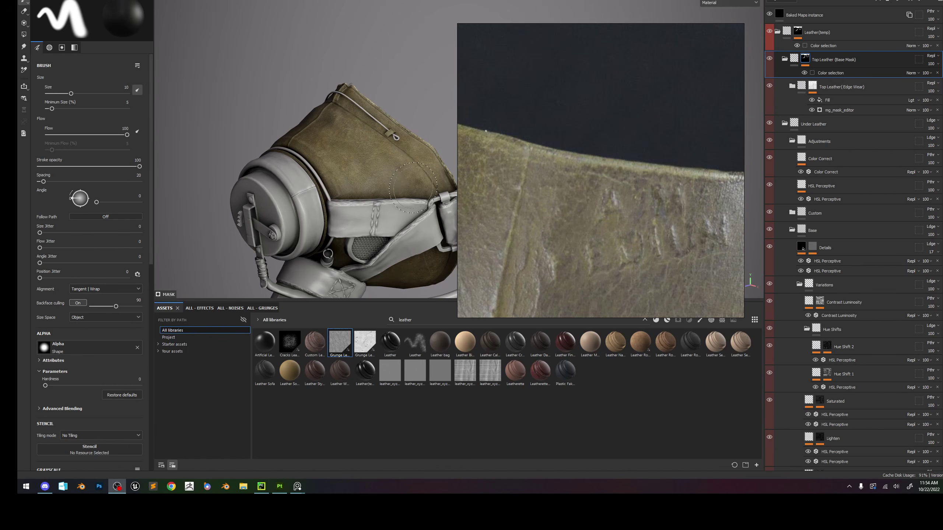
pyautogui.keyDown('alt'); pyautogui.moveTo(356, 153); pyautogui.dragTo(342, 141); pyautogui.keyUp('alt')
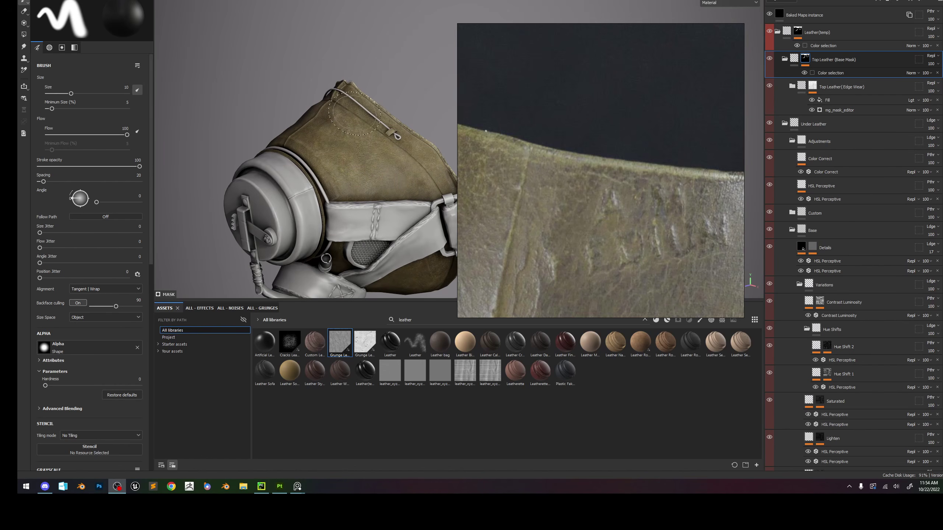
pyautogui.scroll(3, 358, 111)
pyautogui.scroll(-5, 373, 108)
pyautogui.scroll(2, 379, 125)
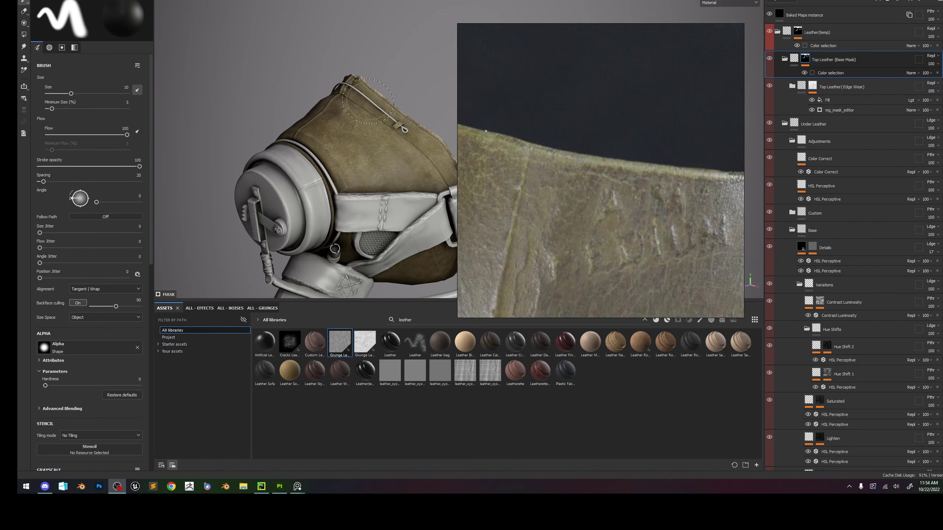
pyautogui.scroll(2, 351, 95)
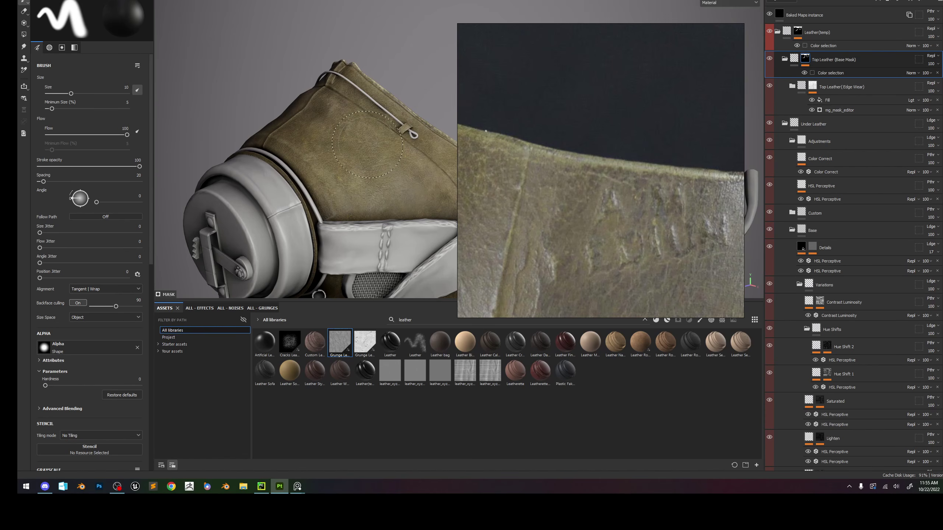
# Display the Top Leather (Edge Wear) folder's mask on the model.
pyautogui.scroll(2, 375, 113)
pyautogui.keyDown('alt'); pyautogui.moveTo(378, 90); pyautogui.dragTo(325, 286); pyautogui.keyUp('alt')
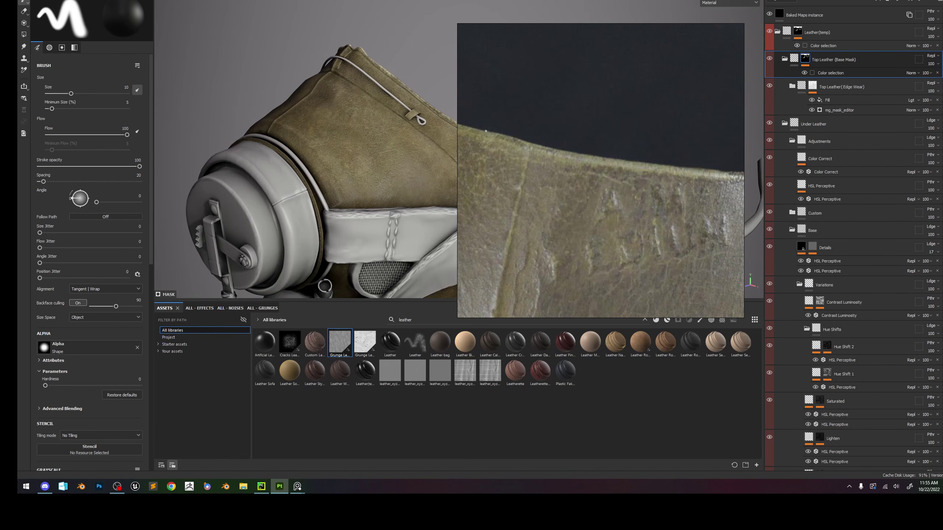
pyautogui.keyDown('alt'); pyautogui.moveTo(426, 170); pyautogui.dragTo(543, 116); pyautogui.keyUp('alt')
pyautogui.keyDown('alt'); pyautogui.click(812, 86); pyautogui.keyUp('alt')
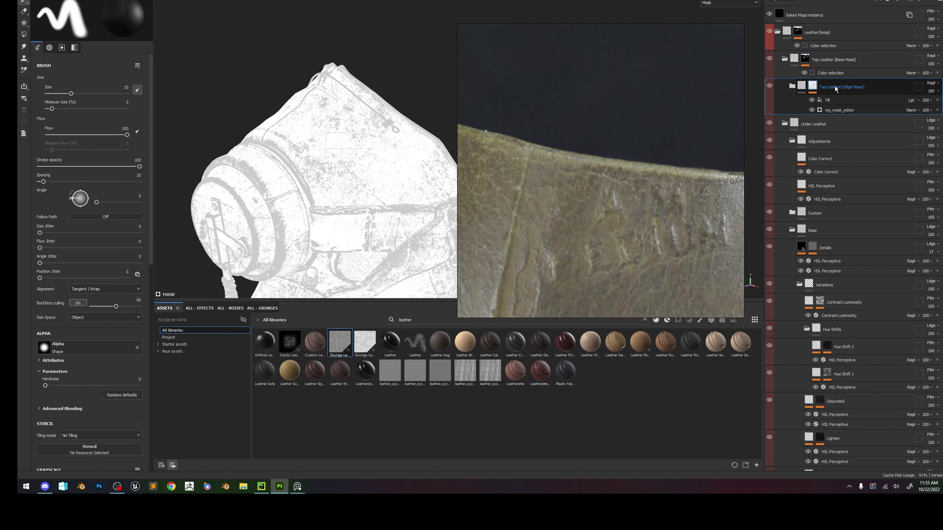
# Hide the Fill effect in the Edge Wear mask and delete its mg_mask_editor generator.
pyautogui.click(827, 100)
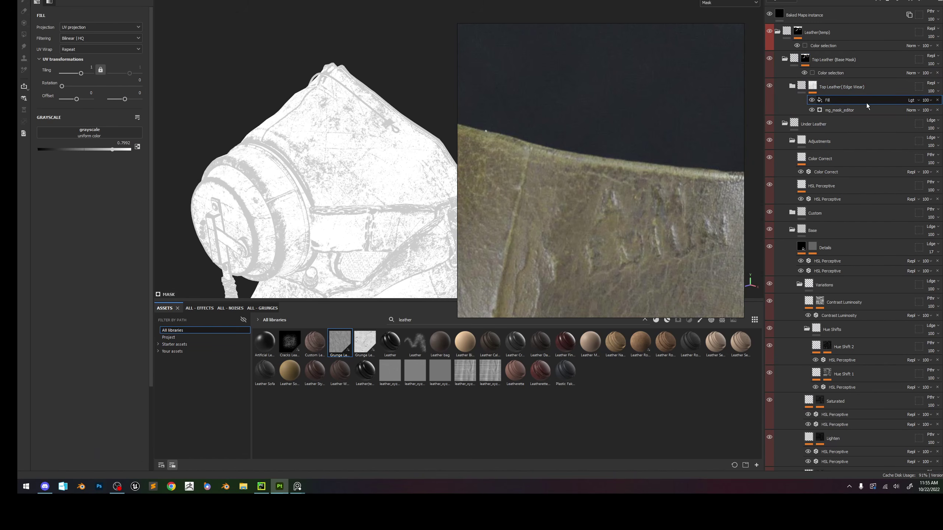
pyautogui.click(811, 100)
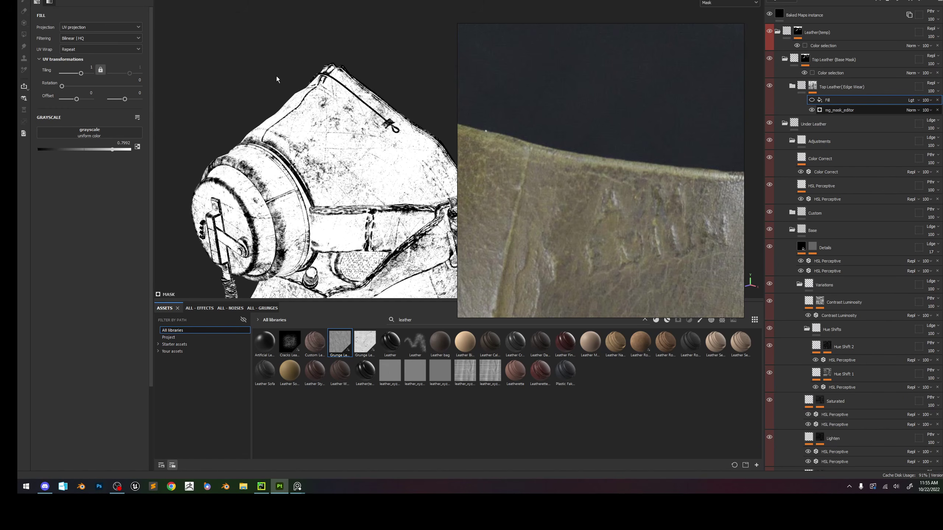
pyautogui.press('Delete')
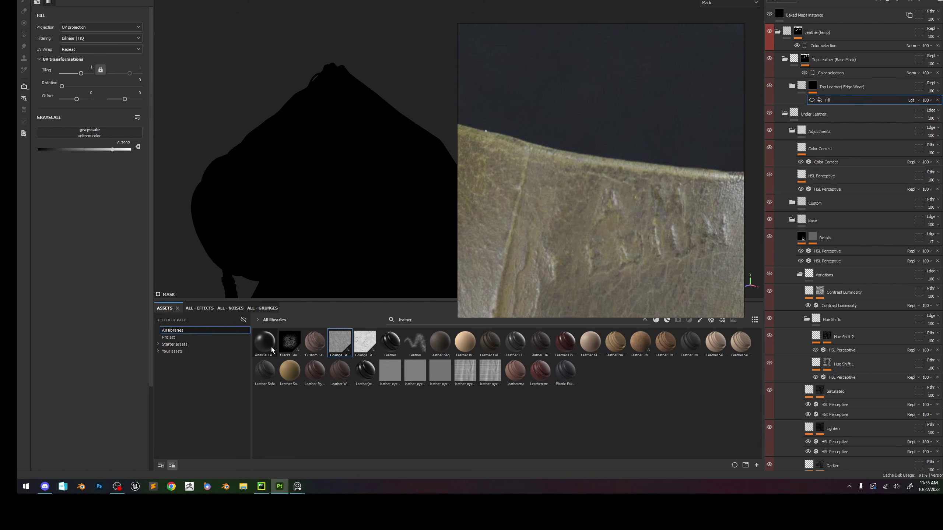
# Clear the asset search, then shrink the floating leather reference image and move it clear of the viewport and asset library.
pyautogui.click(645, 320)
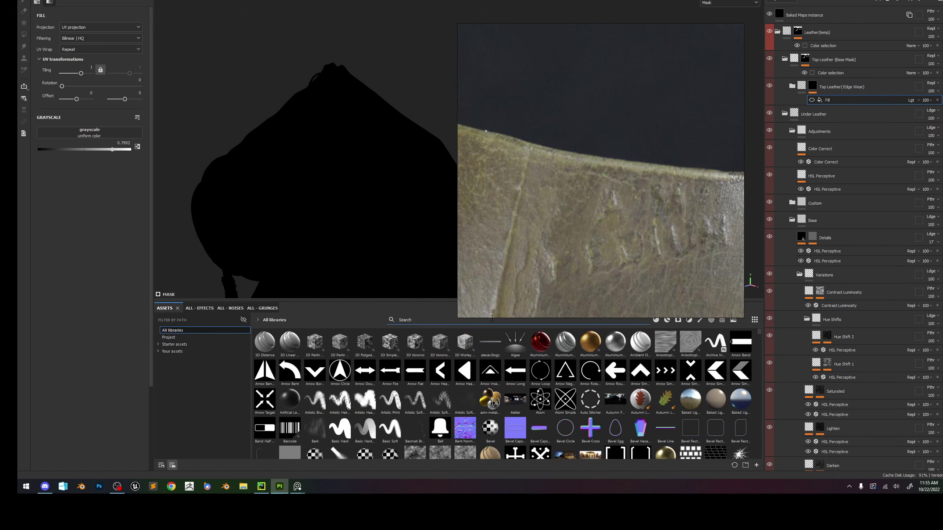
pyautogui.moveTo(561, 226); pyautogui.dragTo(475, 257)
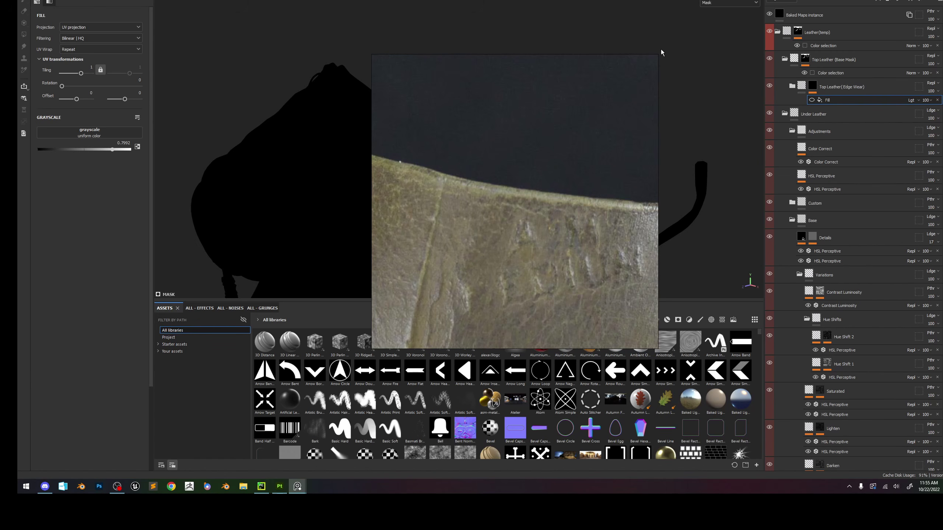
pyautogui.moveTo(661, 48); pyautogui.dragTo(507, 232)
pyautogui.moveTo(458, 261); pyautogui.dragTo(104, 329)
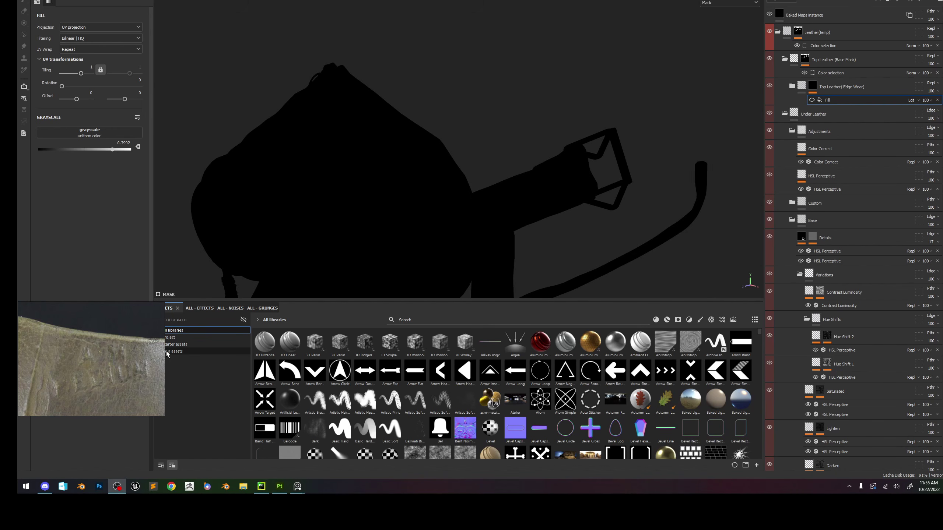
pyautogui.moveTo(163, 358); pyautogui.dragTo(134, 359)
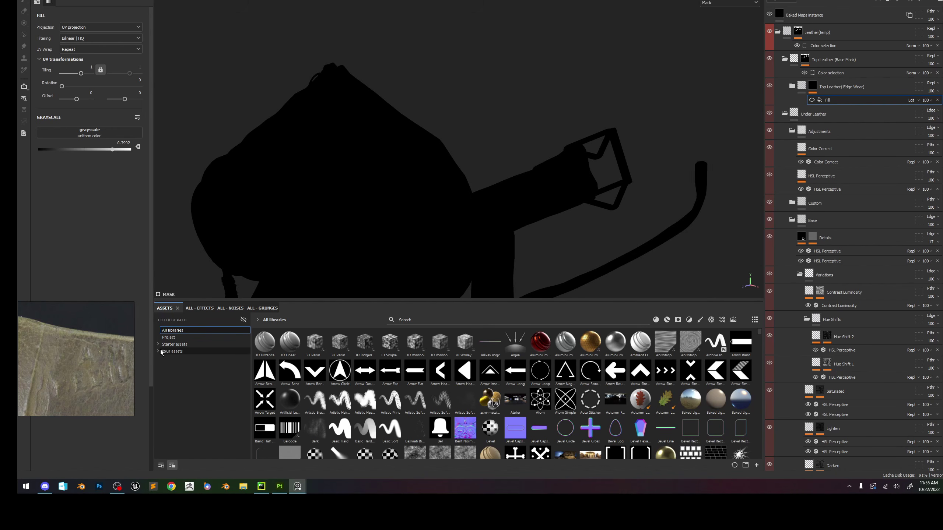
# Expand the asset libraries, find the starter smart-masks and give all smart masks their own assets view.
pyautogui.click(158, 352)
pyautogui.click(159, 338)
pyautogui.click(160, 344)
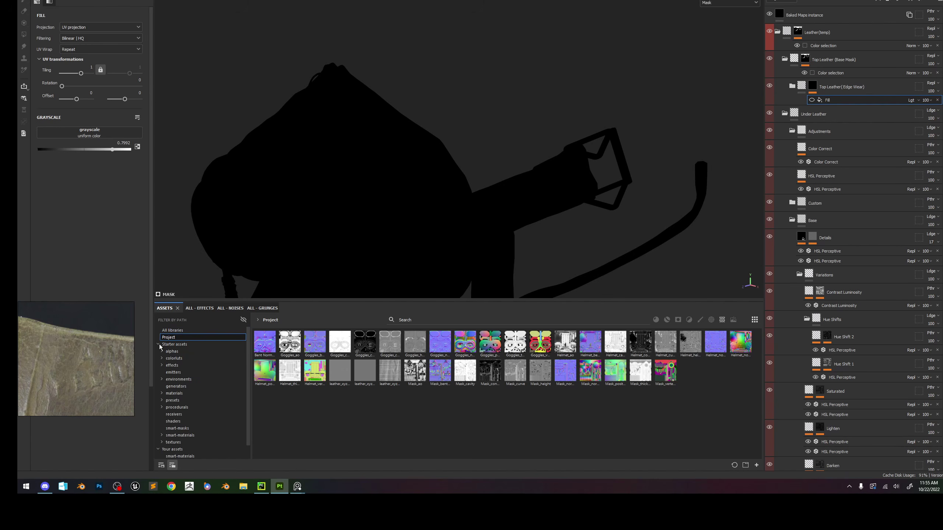
pyautogui.scroll(-1, 206, 379)
pyautogui.click(206, 443)
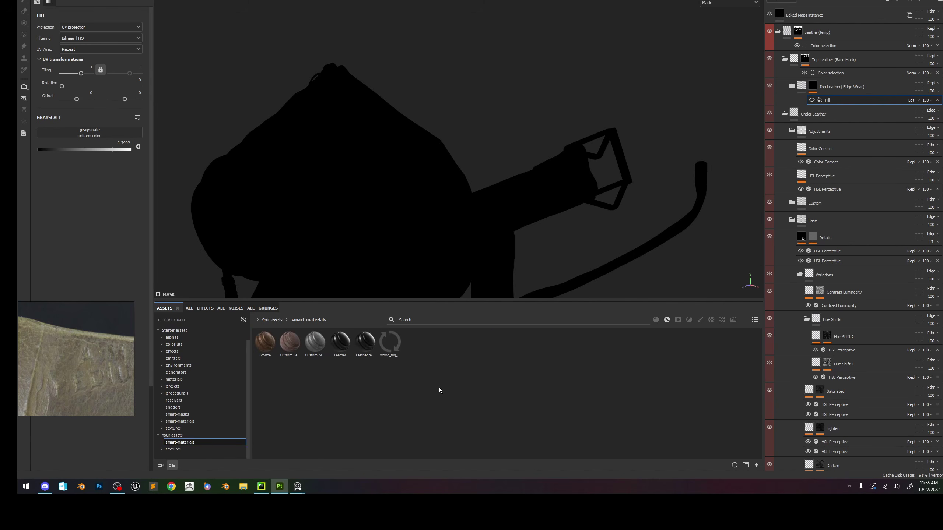
pyautogui.click(188, 429)
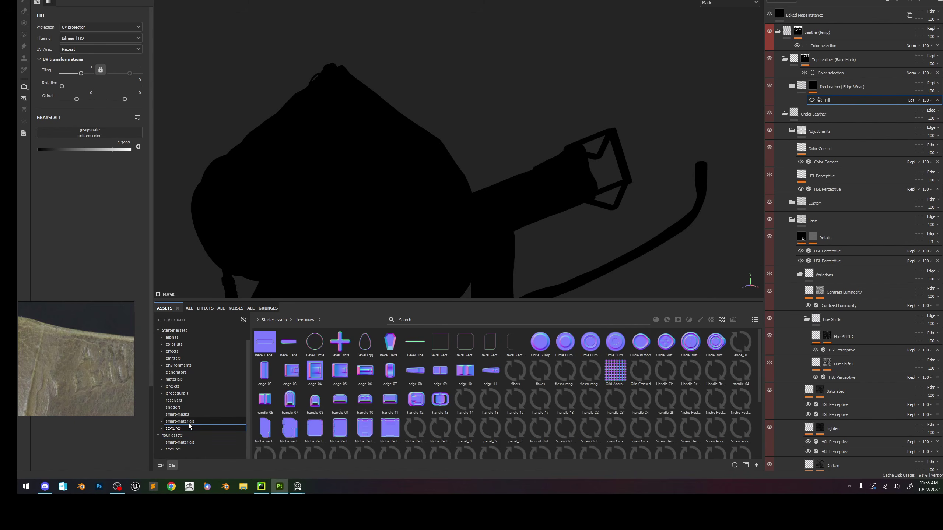
pyautogui.click(188, 414)
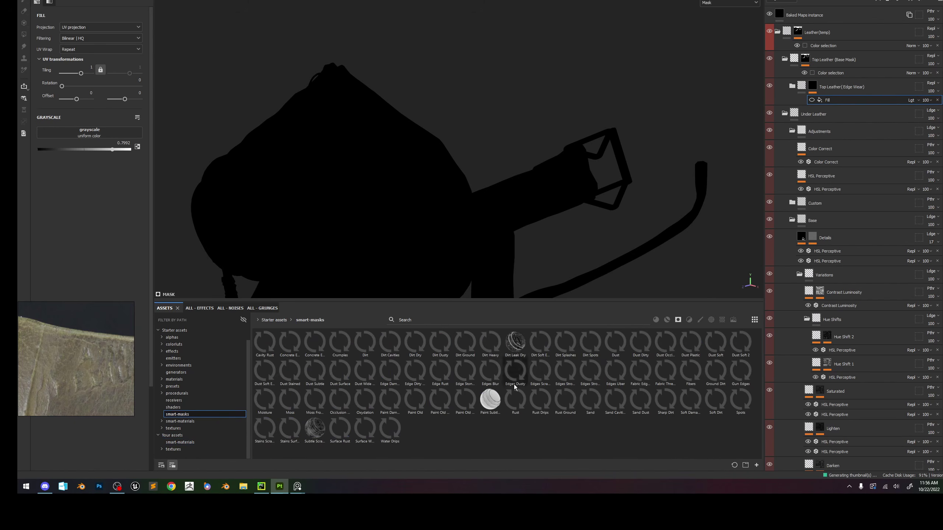
pyautogui.click(745, 465)
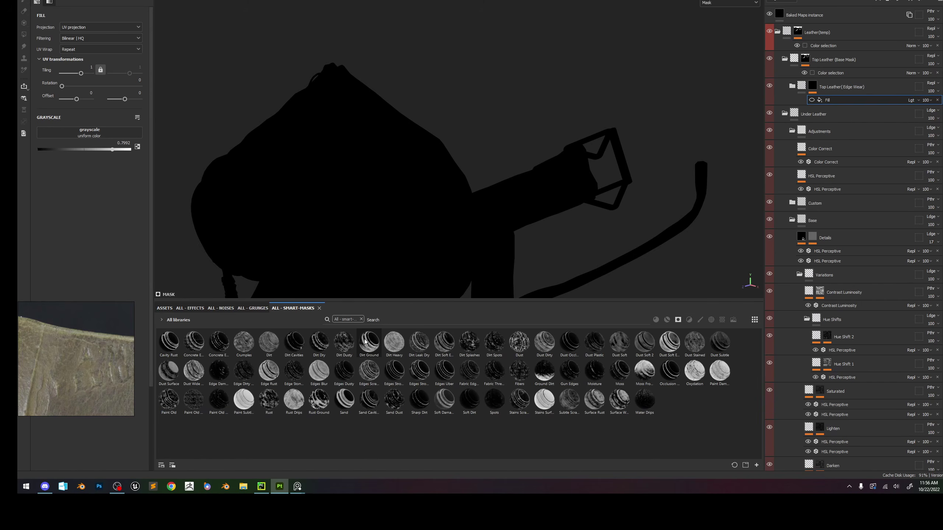
# Search the smart masks for "edge".
pyautogui.moveTo(416, 370)
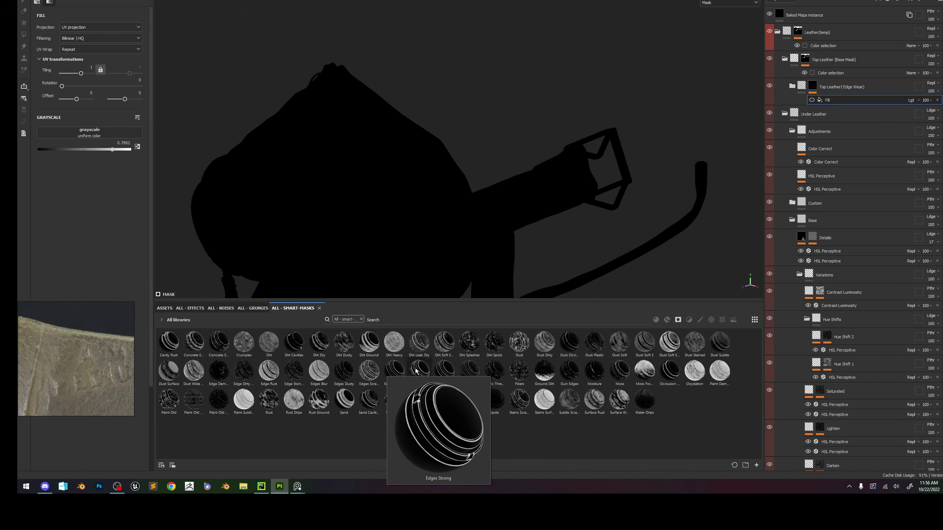
pyautogui.click(499, 321)
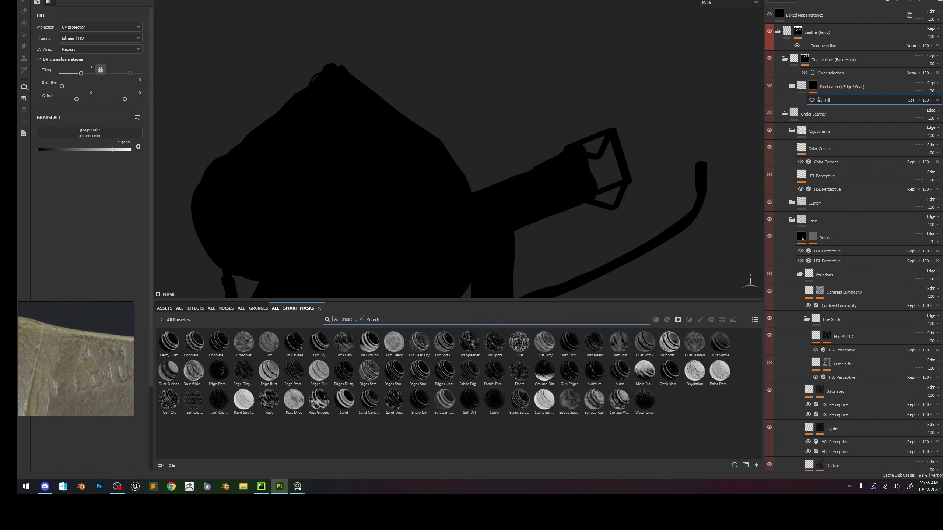
pyautogui.write('edge')
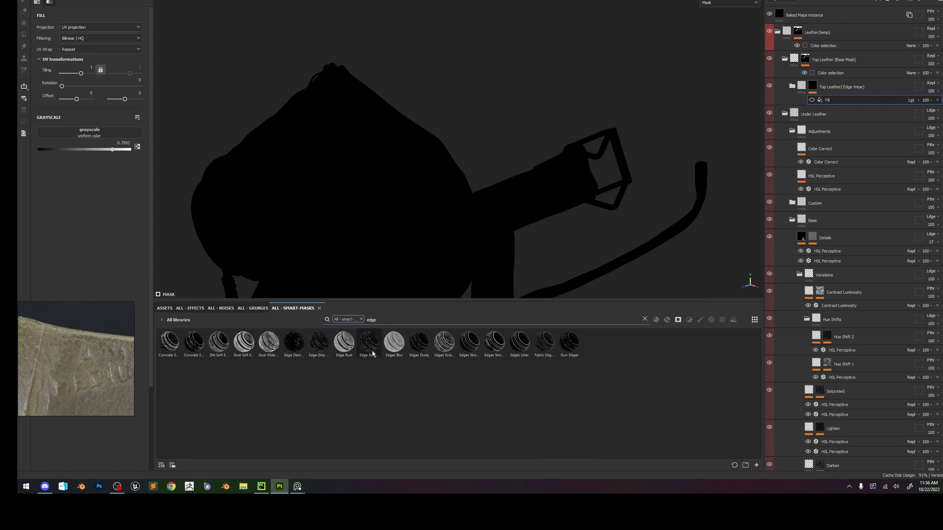
# Try a strong-edges smart mask on the Top Leather (Edge Wear) folder, inspect it on the model and undo it.
pyautogui.moveTo(520, 339)
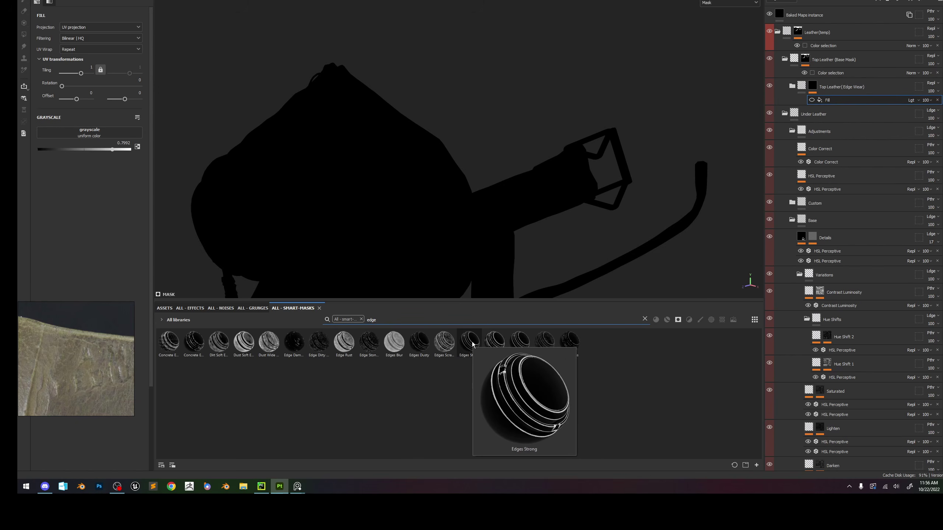
pyautogui.moveTo(487, 341); pyautogui.dragTo(816, 88)
pyautogui.scroll(3, 431, 111)
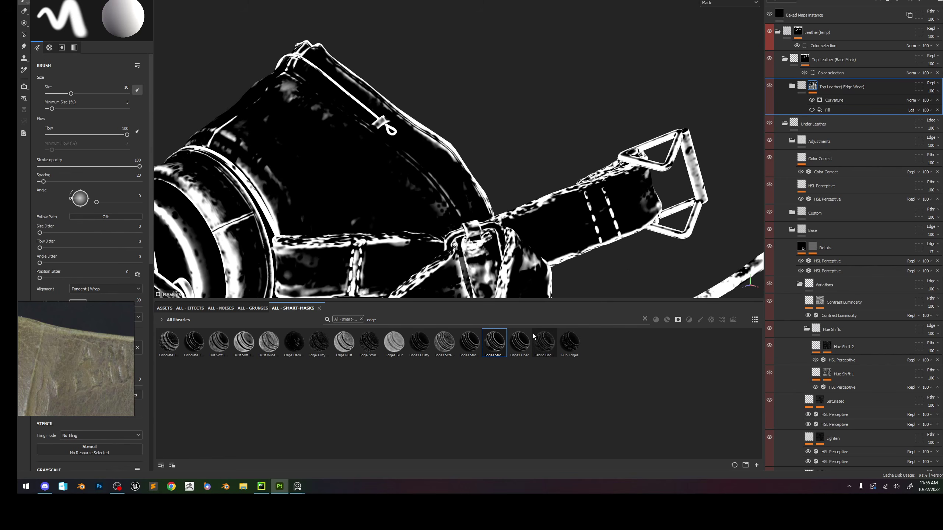
pyautogui.hotkey('ctrl', 'z')
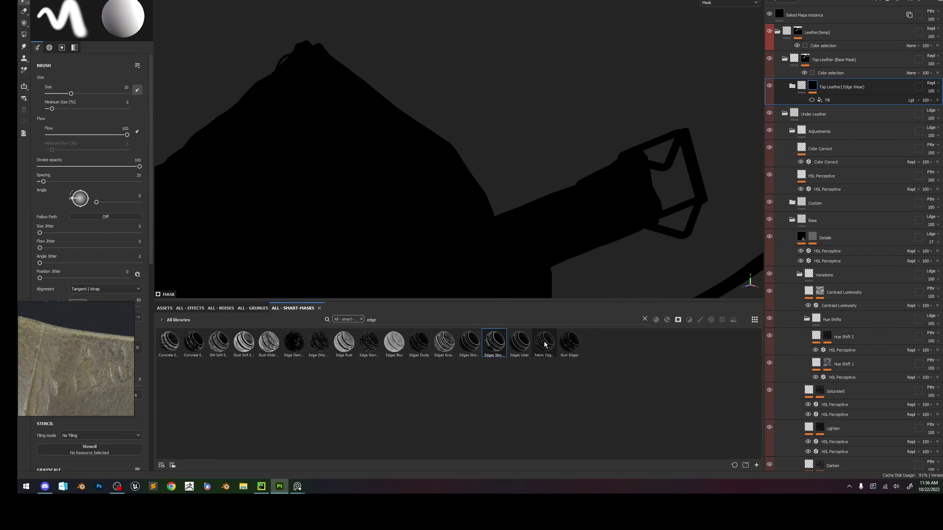
# Try the fabric edge smart mask on the Top Leather (Edge Wear) folder and open its Mask Editor settings.
pyautogui.moveTo(545, 345); pyautogui.dragTo(848, 84)
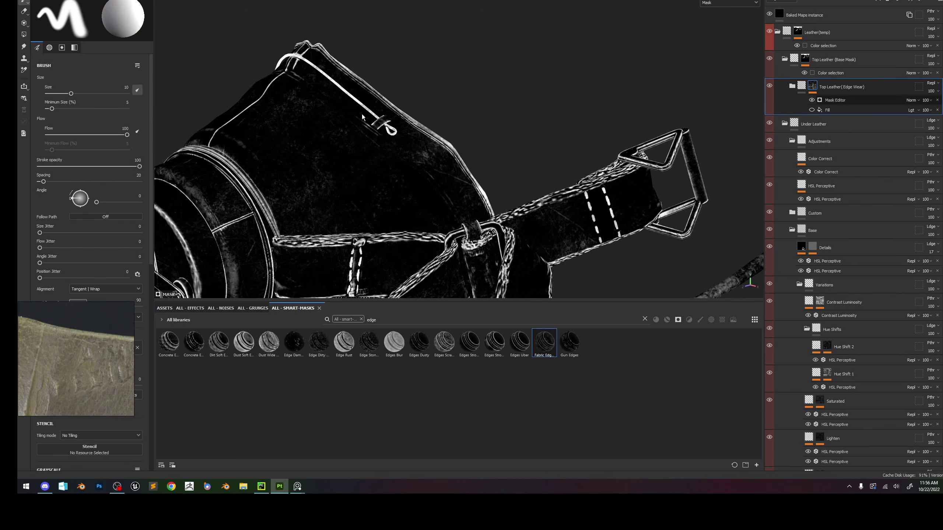
pyautogui.click(836, 100)
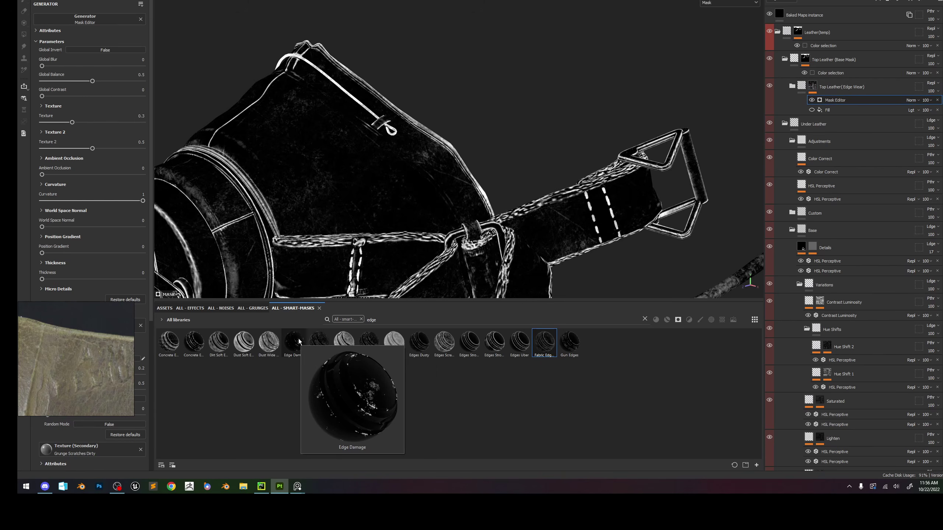
pyautogui.moveTo(272, 343)
pyautogui.moveTo(210, 344)
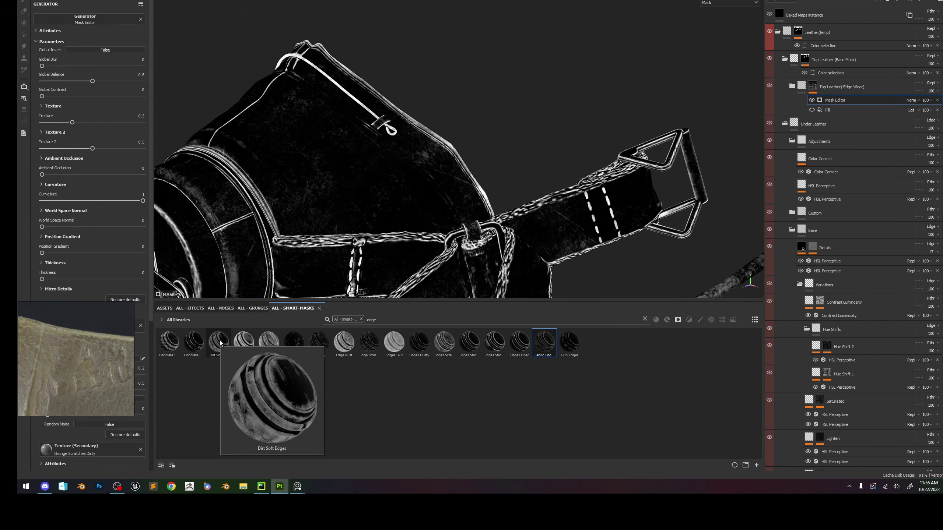
# Remove the Mask Editor and Fill effects from the Edge Wear mask and apply the Dirt Soft Edges smart mask.
pyautogui.click(914, 108)
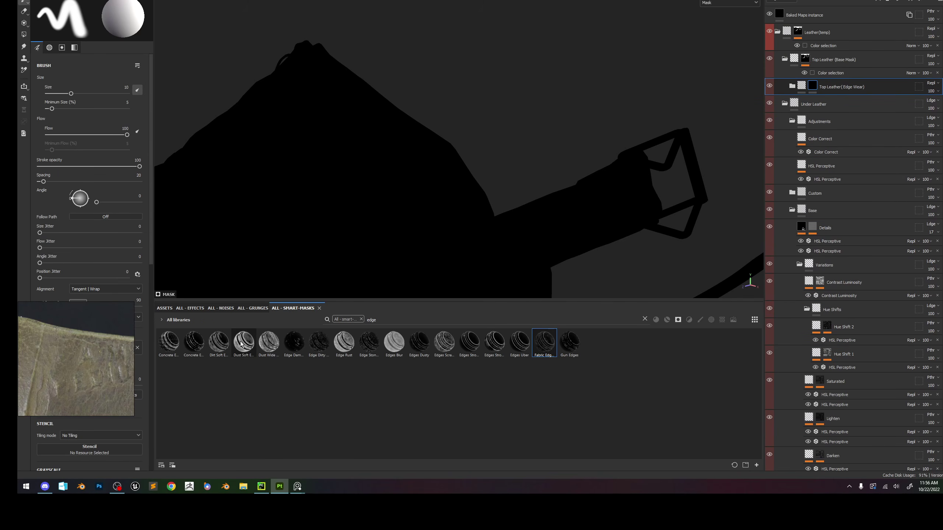
pyautogui.click(219, 341)
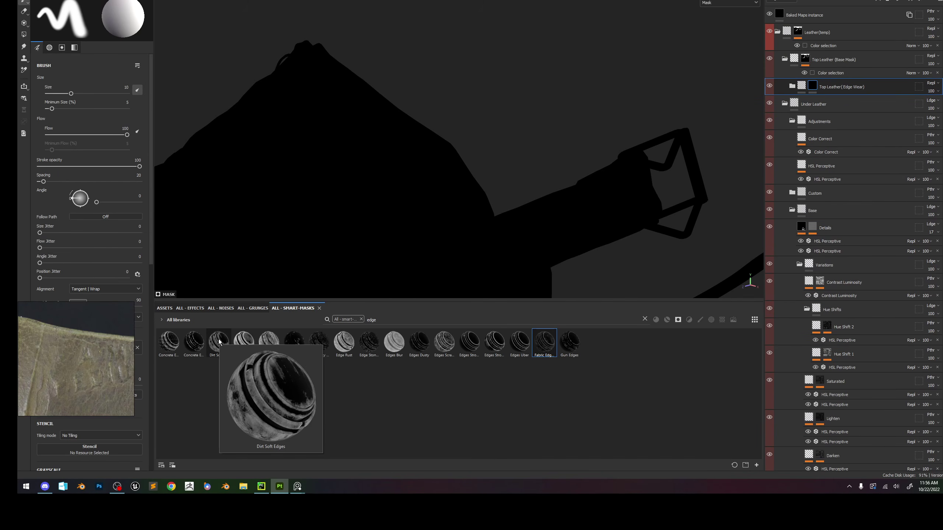
pyautogui.moveTo(219, 342); pyautogui.dragTo(849, 90)
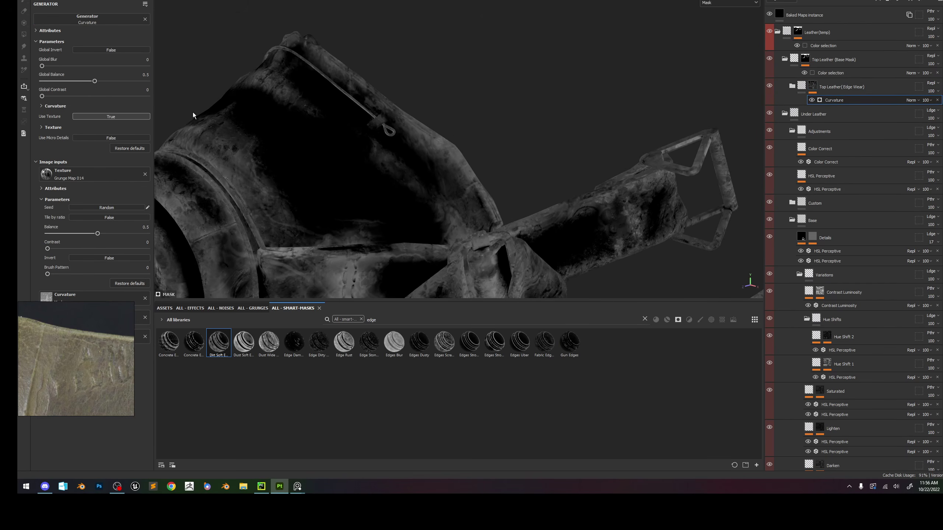
# Set the Curvature generator's global balance to 0.78 and global contrast to 0.65, and its grunge texture's balance to 0.27.
pyautogui.moveTo(71, 97); pyautogui.dragTo(127, 81)
pyautogui.moveTo(125, 84); pyautogui.dragTo(124, 83)
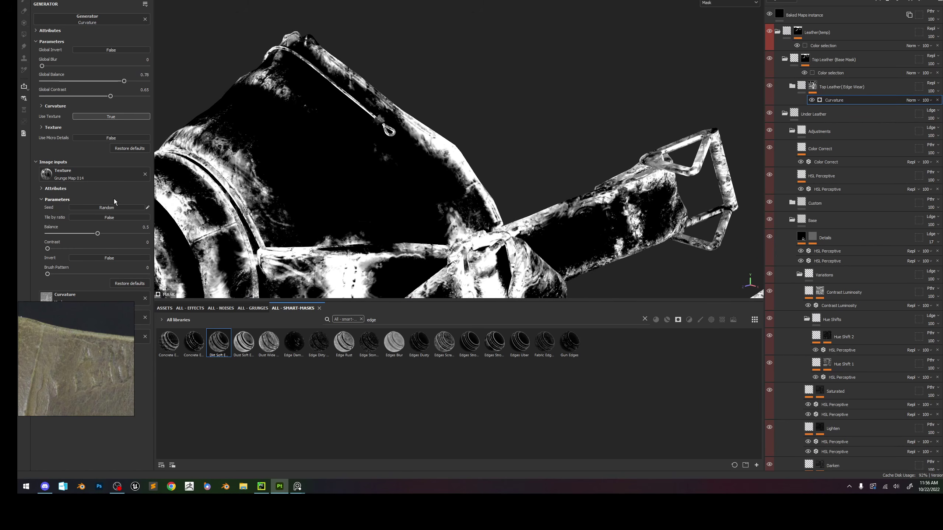
pyautogui.moveTo(88, 234)
pyautogui.mouseDown()
pyautogui.moveTo(73, 236)
pyautogui.moveTo(119, 242)
pyautogui.moveTo(75, 245)
pyautogui.mouseUp()
# Set the Curvature generator's global balance to 0.51 and contrast to 0.75, and its grunge texture's balance to 0.37 and contrast to 0.44.
pyautogui.click(102, 81)
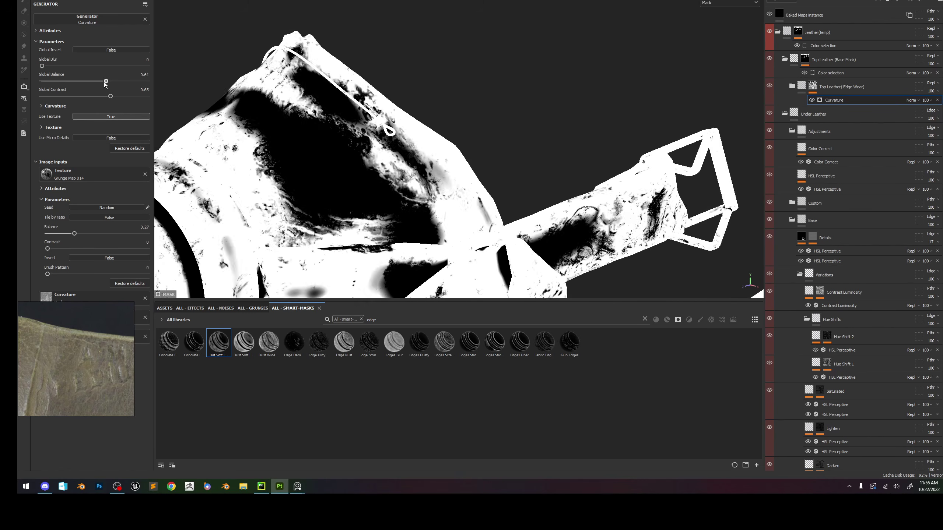
pyautogui.moveTo(110, 96)
pyautogui.mouseDown()
pyautogui.moveTo(78, 95)
pyautogui.moveTo(116, 80)
pyautogui.moveTo(73, 87)
pyautogui.moveTo(96, 89)
pyautogui.mouseUp()
pyautogui.scroll(-6, 392, 201)
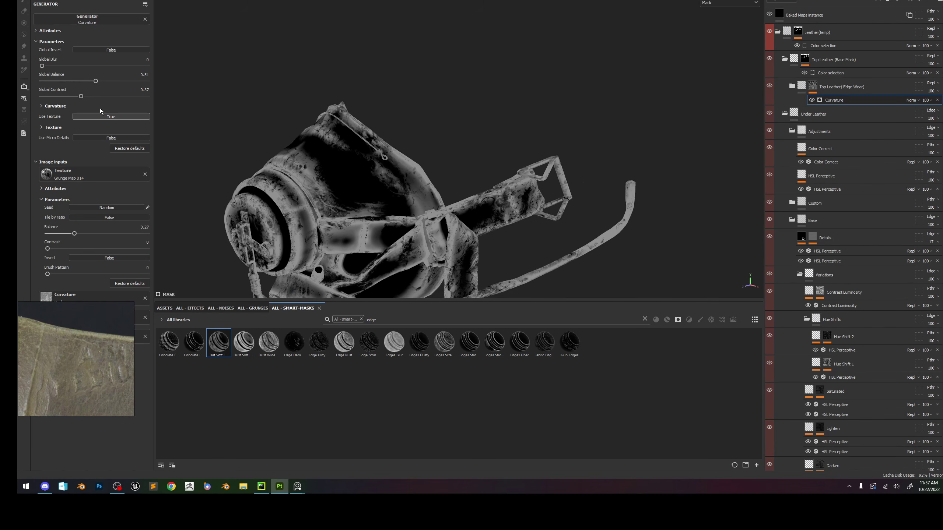
pyautogui.moveTo(75, 97); pyautogui.dragTo(120, 112)
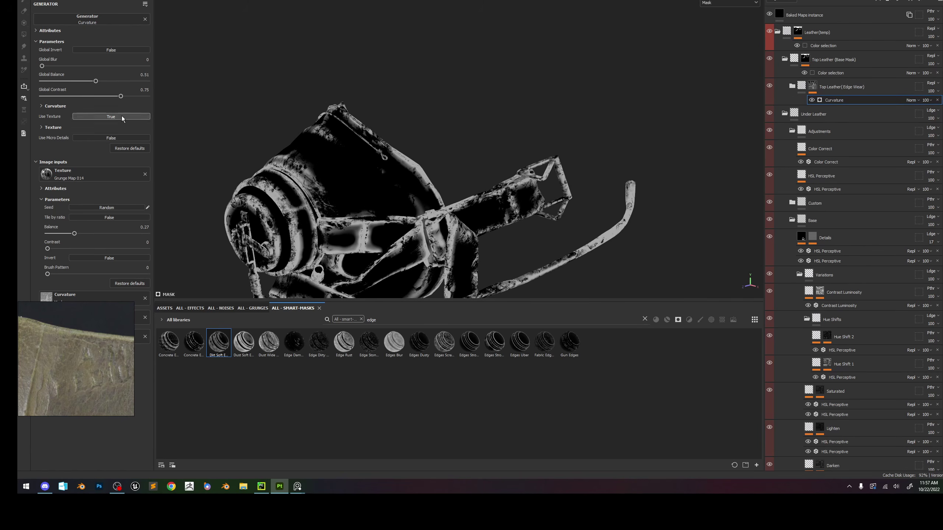
pyautogui.moveTo(80, 235); pyautogui.dragTo(85, 234)
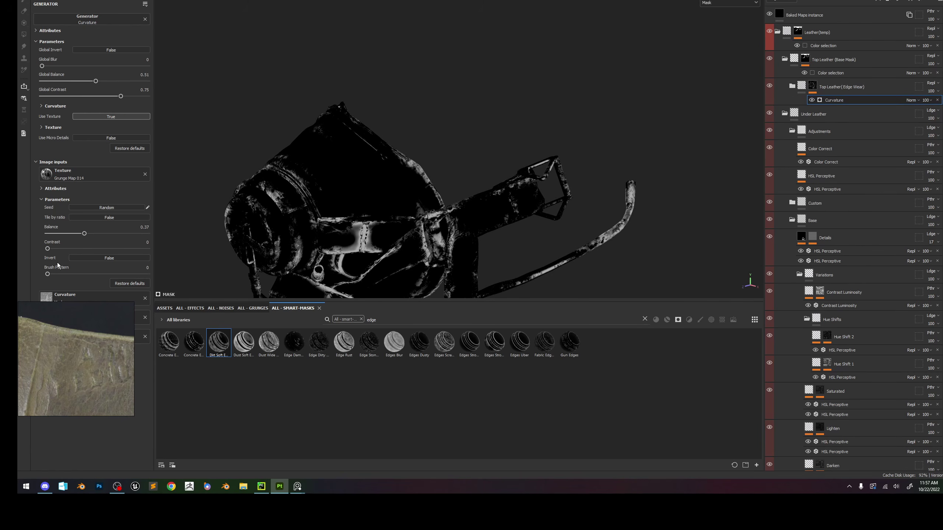
pyautogui.moveTo(54, 274)
pyautogui.mouseDown()
pyautogui.moveTo(69, 273)
pyautogui.moveTo(33, 274)
pyautogui.moveTo(70, 248)
pyautogui.moveTo(91, 248)
pyautogui.mouseUp()
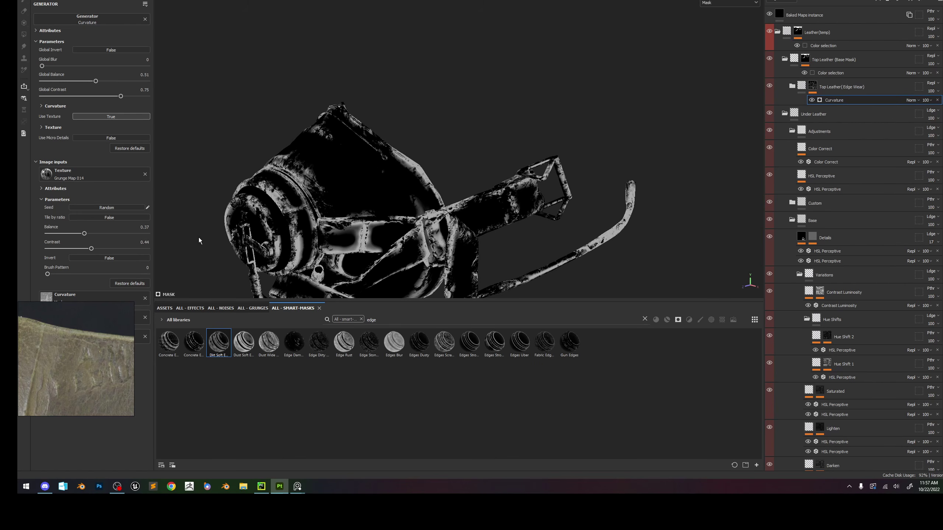
# Return to the material view, enable Global Invert on the Curvature generator and inspect the edge wear on the leather.
pyautogui.press('m')
pyautogui.moveTo(439, 171)
pyautogui.keyDown('alt'); pyautogui.mouseDown()
pyautogui.moveTo(445, 158)
pyautogui.moveTo(442, 171)
pyautogui.mouseUp(); pyautogui.keyUp('alt')
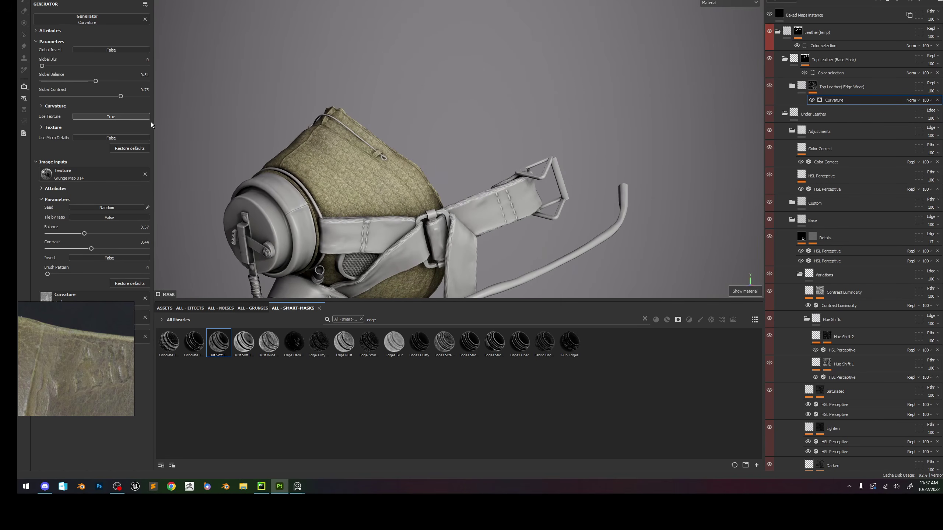
pyautogui.click(114, 51)
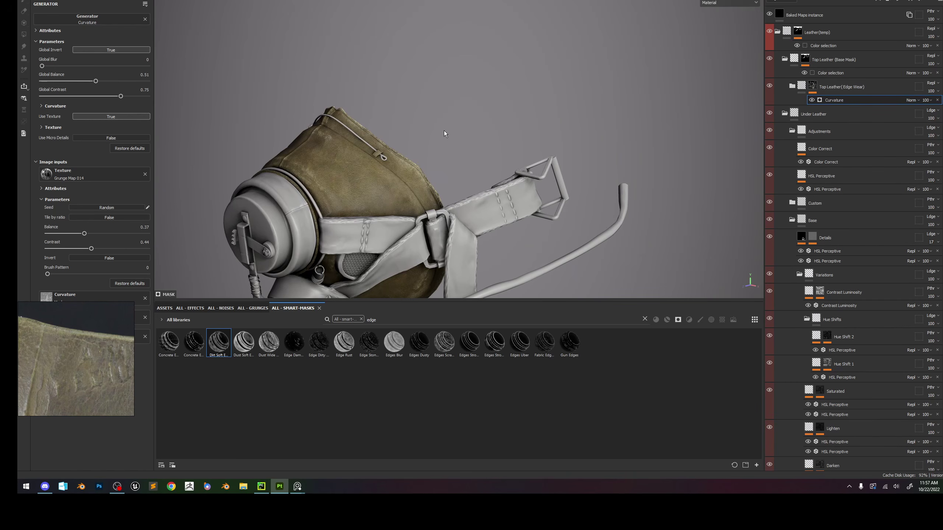
pyautogui.scroll(5, 453, 215)
pyautogui.keyDown('alt'); pyautogui.moveTo(428, 170); pyautogui.dragTo(405, 183); pyautogui.keyUp('alt')
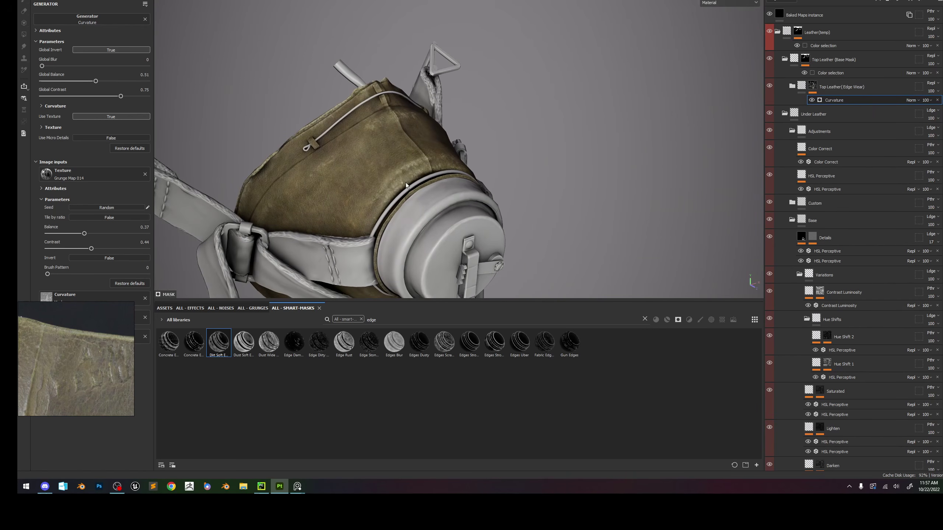
# Remove the Curvature generator from the Top Leather (Edge Wear) mask and apply the Gun Edges smart mask.
pyautogui.keyDown('alt'); pyautogui.click(813, 86); pyautogui.keyUp('alt')
pyautogui.keyDown('alt'); pyautogui.moveTo(439, 152); pyautogui.dragTo(608, 89); pyautogui.keyUp('alt')
pyautogui.click(937, 99)
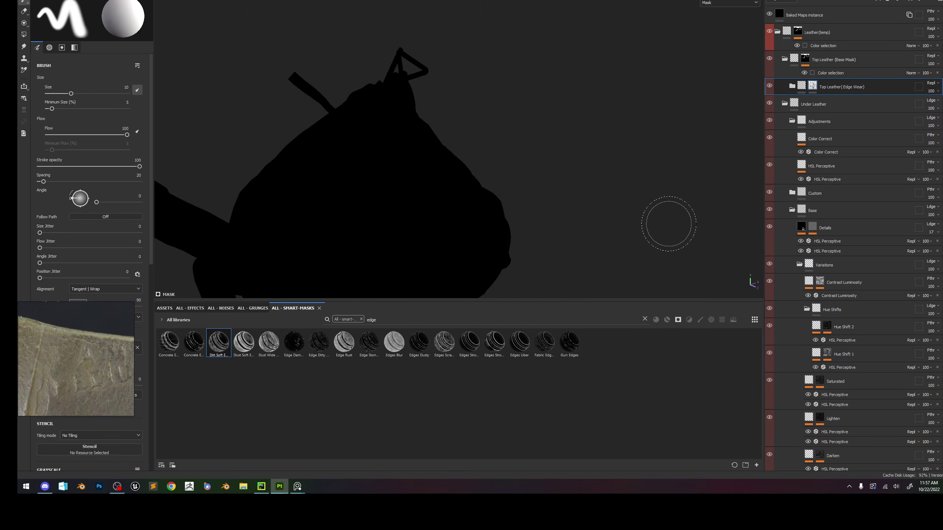
pyautogui.moveTo(552, 340)
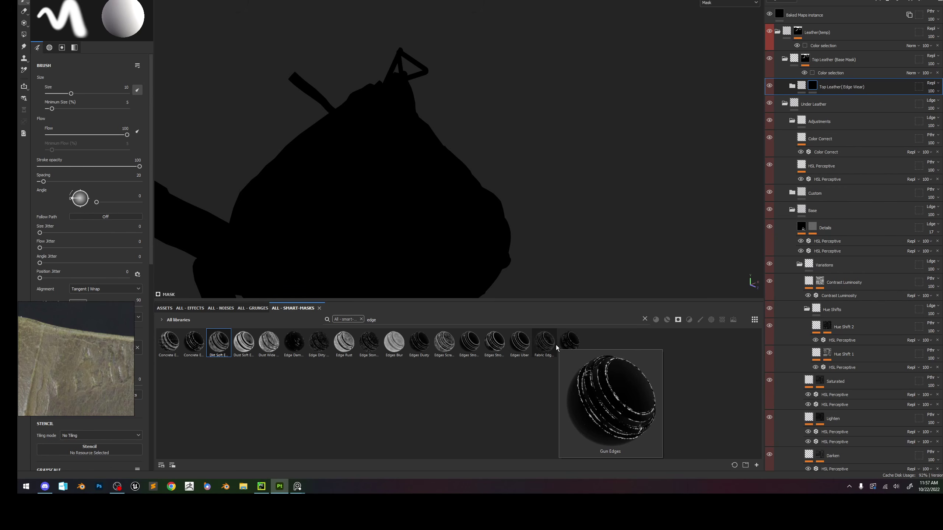
pyautogui.moveTo(570, 344); pyautogui.dragTo(862, 86)
pyautogui.press('m')
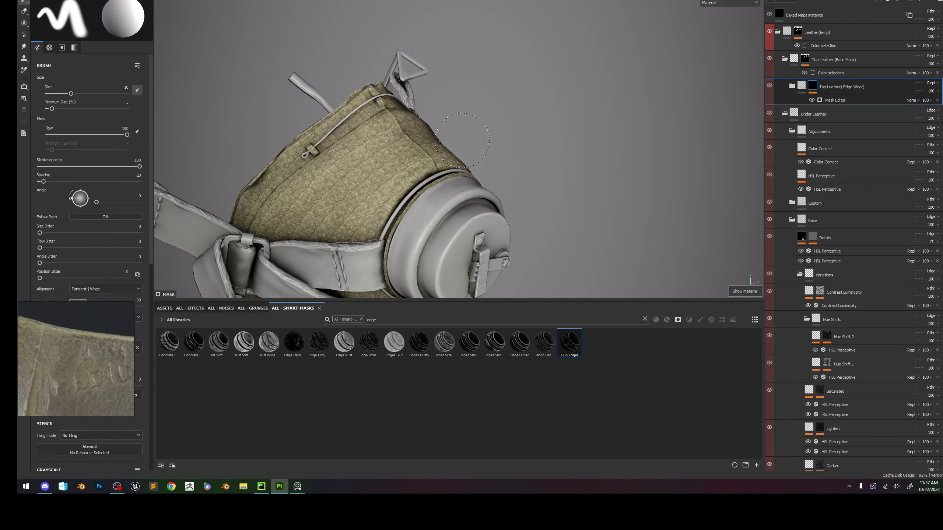
pyautogui.press('m')
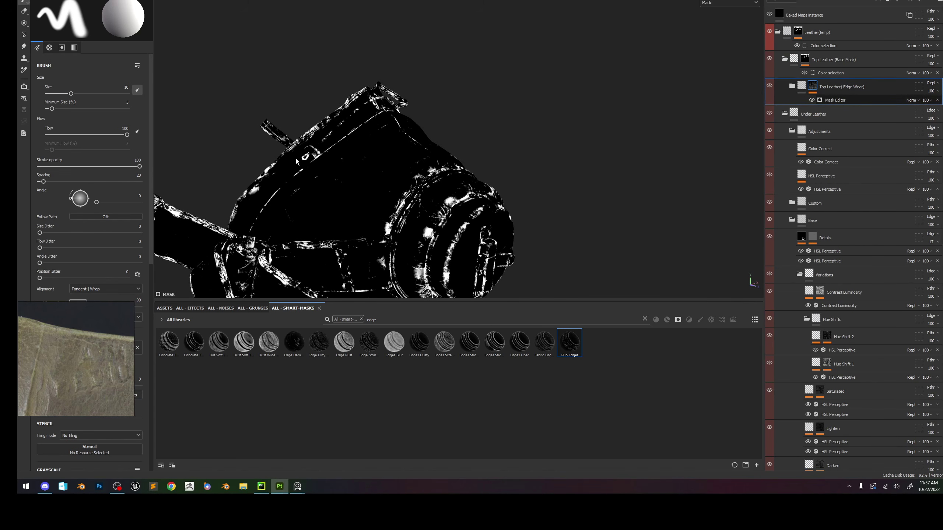
# Enable Global Invert on the Mask Editor, set its global balance to 0.76 and inspect the worn leather in material view.
pyautogui.click(875, 100)
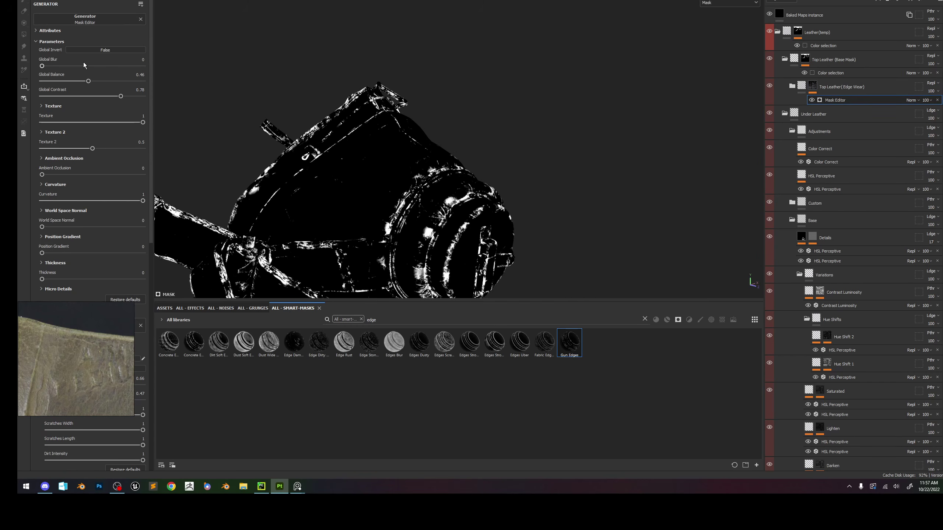
pyautogui.click(95, 49)
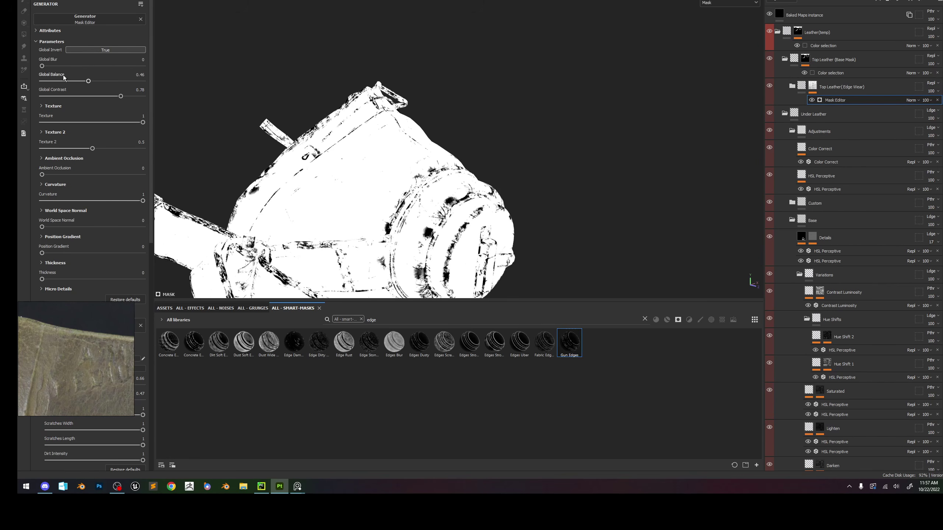
pyautogui.moveTo(89, 81); pyautogui.dragTo(119, 81)
pyautogui.press('m')
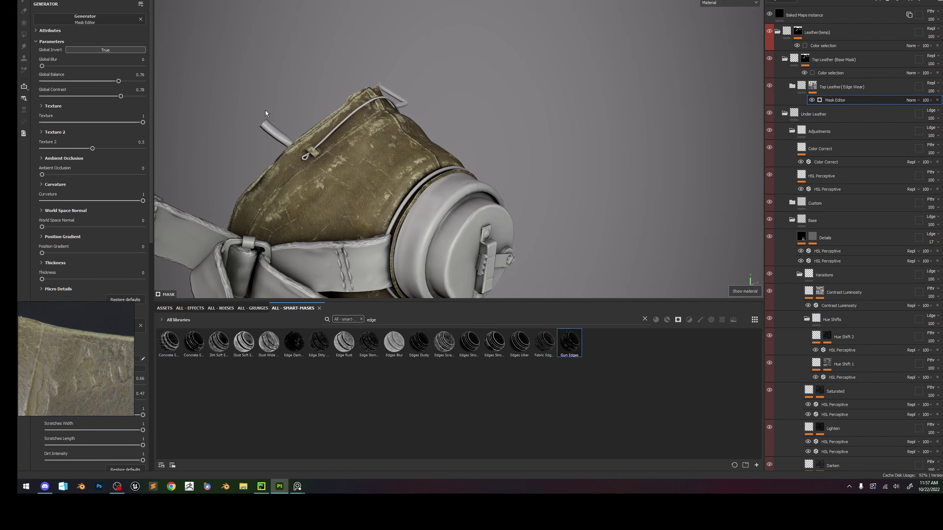
pyautogui.keyDown('alt'); pyautogui.moveTo(265, 111); pyautogui.dragTo(463, 111); pyautogui.keyUp('alt')
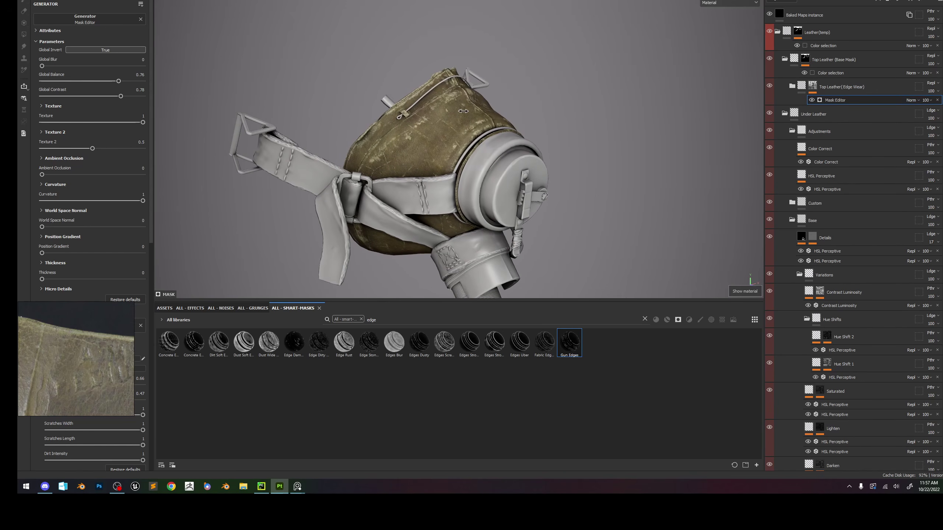
pyautogui.scroll(2, 509, 190)
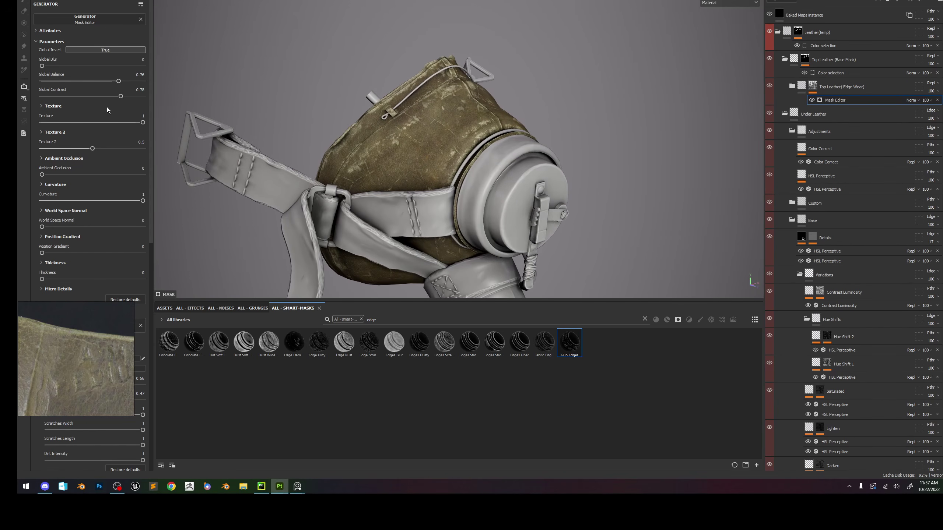
# Set the balance of the Mask Editor's grunge scratches texture to 0.69 and inspect the mask's other side.
pyautogui.scroll(-4, 85, 253)
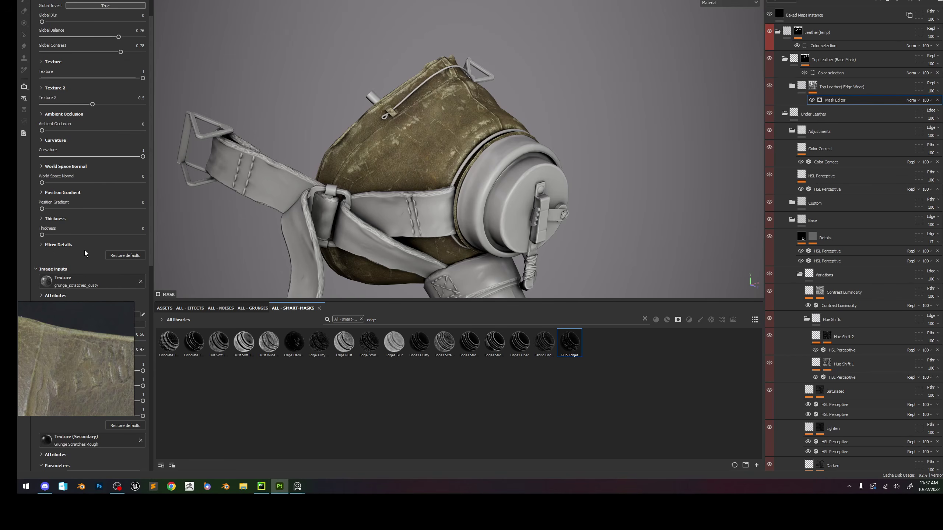
pyautogui.moveTo(102, 255)
pyautogui.mouseDown()
pyautogui.moveTo(73, 253)
pyautogui.moveTo(113, 252)
pyautogui.mouseUp()
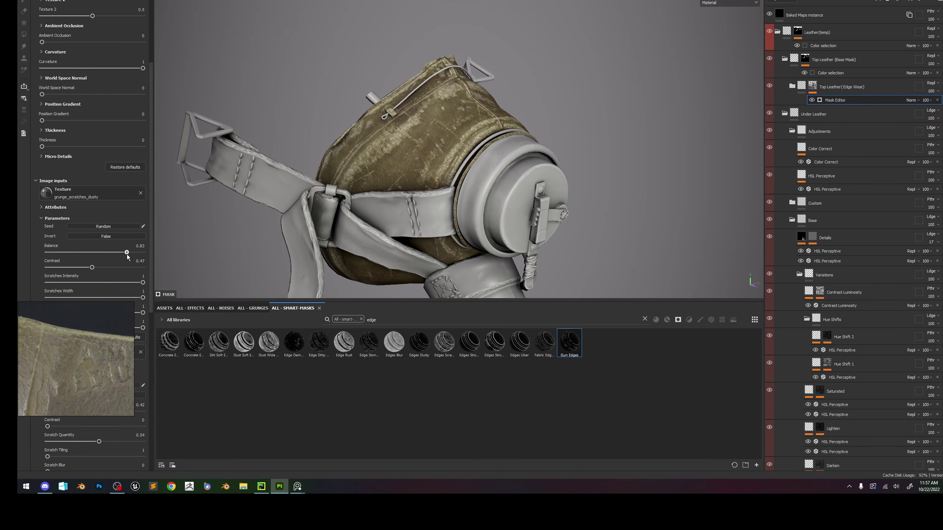
pyautogui.keyDown('alt'); pyautogui.moveTo(260, 223); pyautogui.dragTo(461, 111); pyautogui.keyUp('alt')
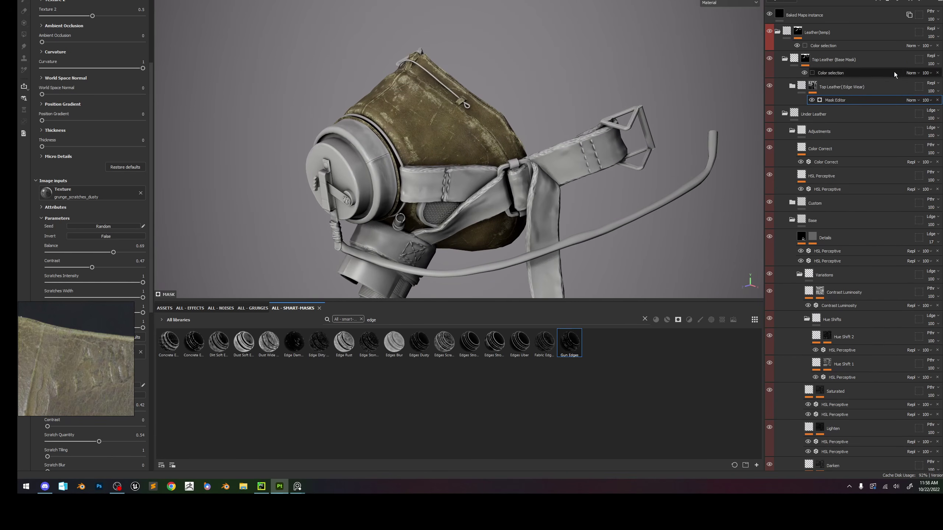
# Remove the Mask Editor from the Edge Wear mask and try the fabric edge smart mask instead.
pyautogui.click(937, 100)
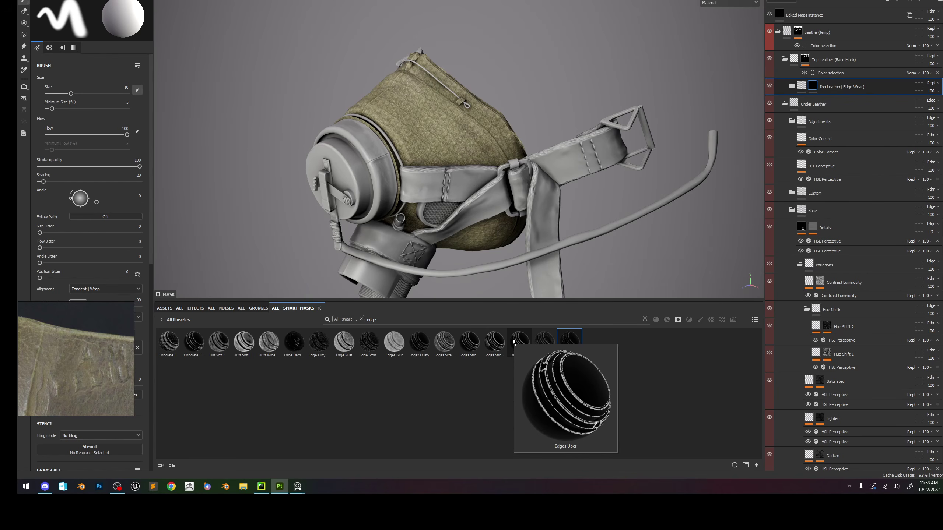
pyautogui.moveTo(493, 340)
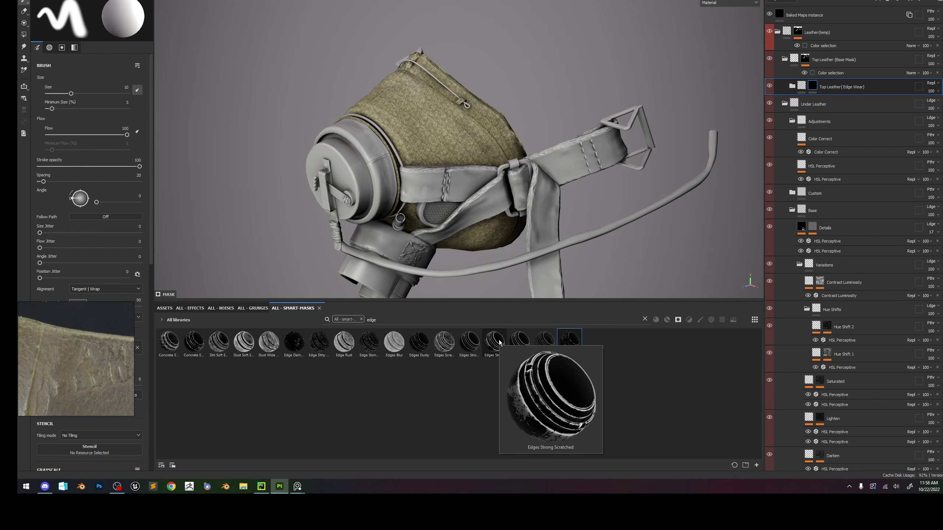
pyautogui.moveTo(548, 340)
pyautogui.moveTo(546, 340); pyautogui.dragTo(841, 89)
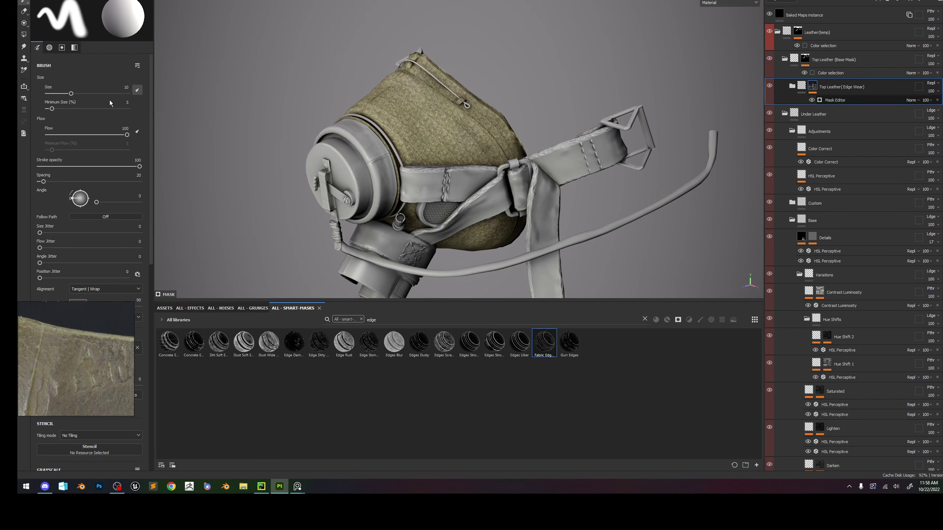
# Enable Global Invert on the Mask Editor and set global balance to 0.91, texture to 0.09 and ambient occlusion to 0.46.
pyautogui.click(835, 100)
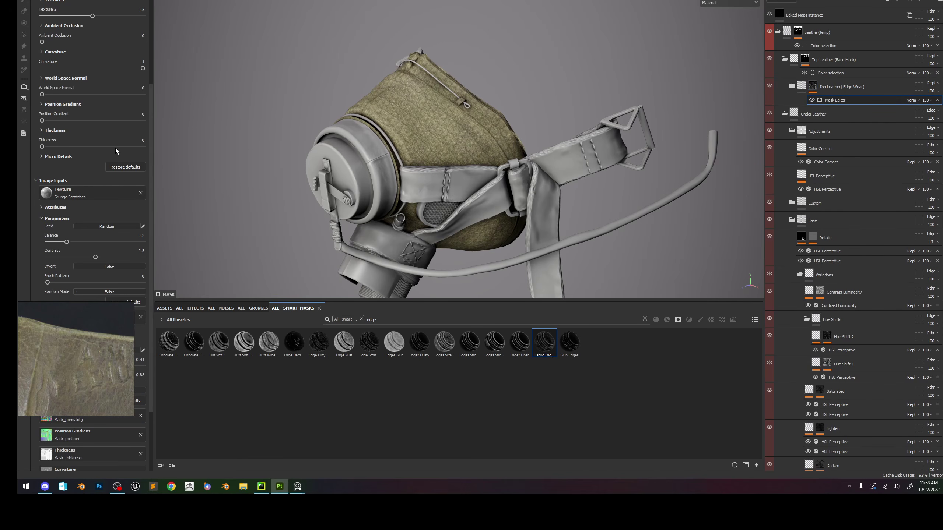
pyautogui.scroll(5, 111, 130)
pyautogui.click(108, 49)
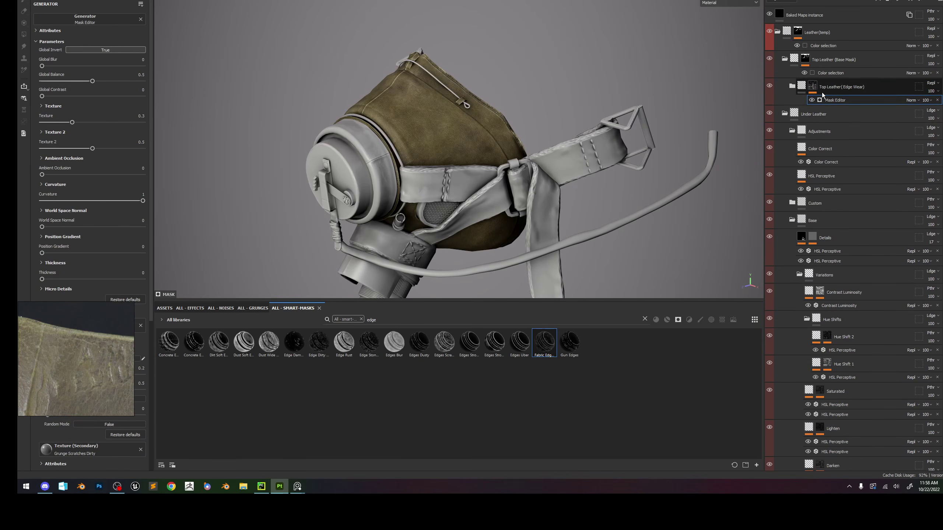
pyautogui.click(813, 86)
pyautogui.click(836, 100)
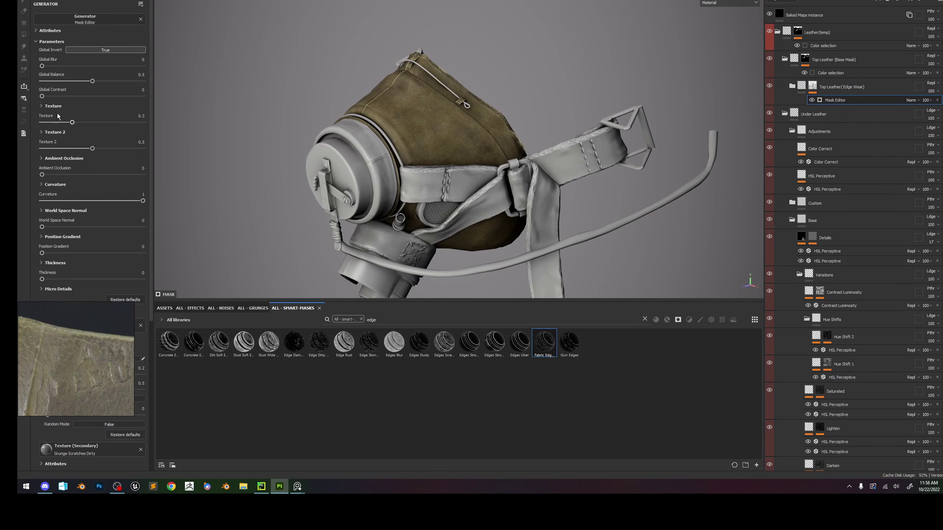
pyautogui.moveTo(97, 81); pyautogui.dragTo(138, 88)
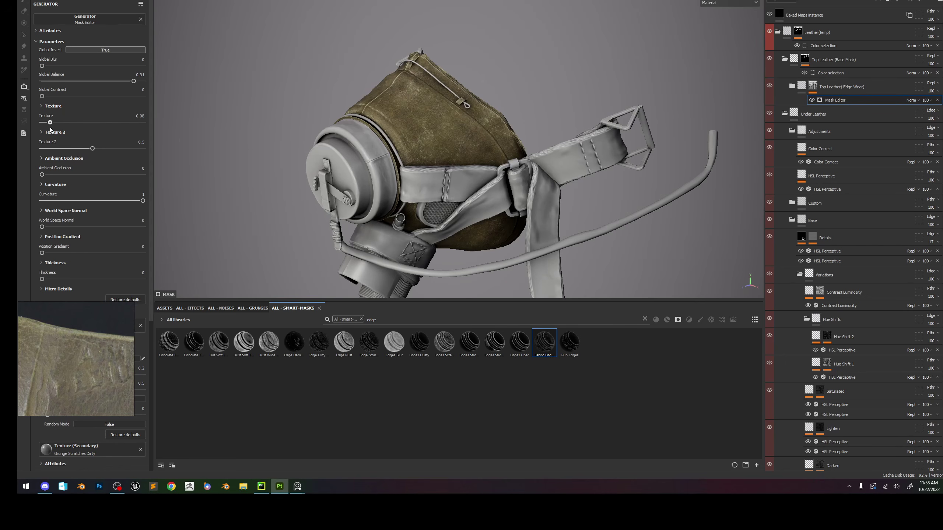
pyautogui.moveTo(53, 122); pyautogui.dragTo(51, 122)
pyautogui.moveTo(42, 174); pyautogui.dragTo(88, 175)
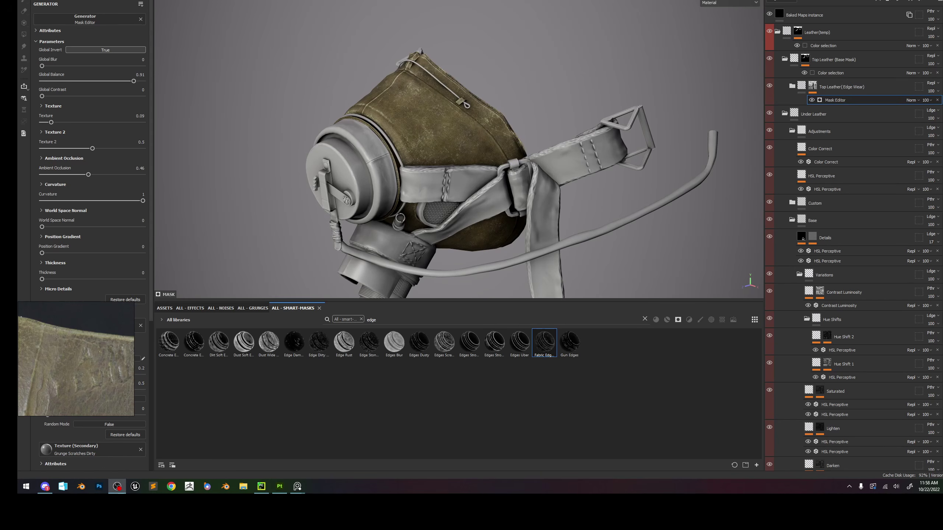
# Display the Edge Wear mask alone, set global balance to 0.97 and try raising the thickness contribution to 0.17.
pyautogui.keyDown('alt'); pyautogui.click(812, 86); pyautogui.keyUp('alt')
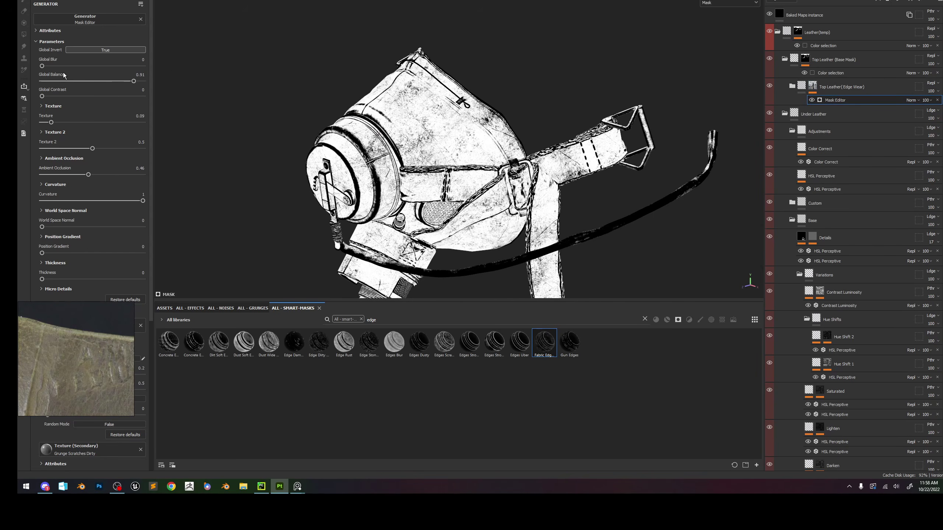
pyautogui.moveTo(132, 81); pyautogui.dragTo(140, 79)
pyautogui.moveTo(42, 66)
pyautogui.mouseDown()
pyautogui.moveTo(51, 65)
pyautogui.moveTo(40, 72)
pyautogui.mouseUp()
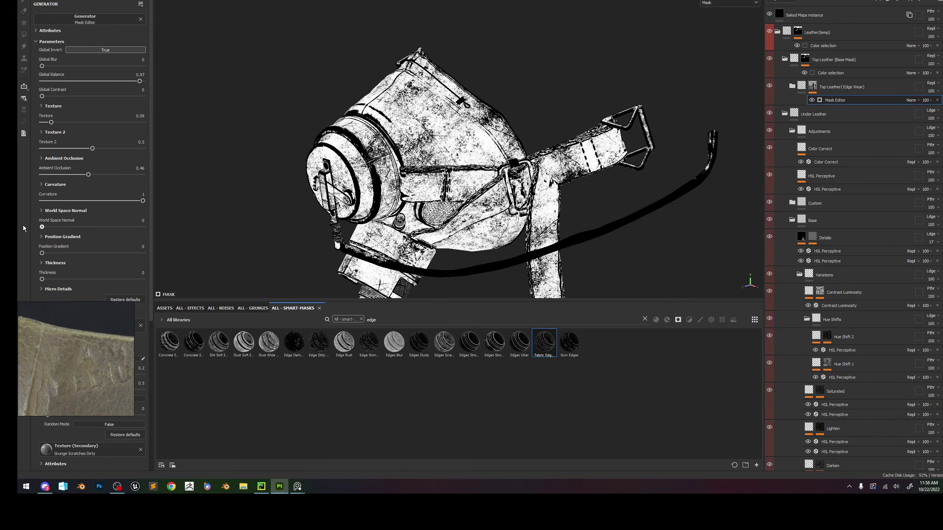
pyautogui.moveTo(42, 253)
pyautogui.mouseDown()
pyautogui.moveTo(49, 254)
pyautogui.moveTo(40, 253)
pyautogui.mouseUp()
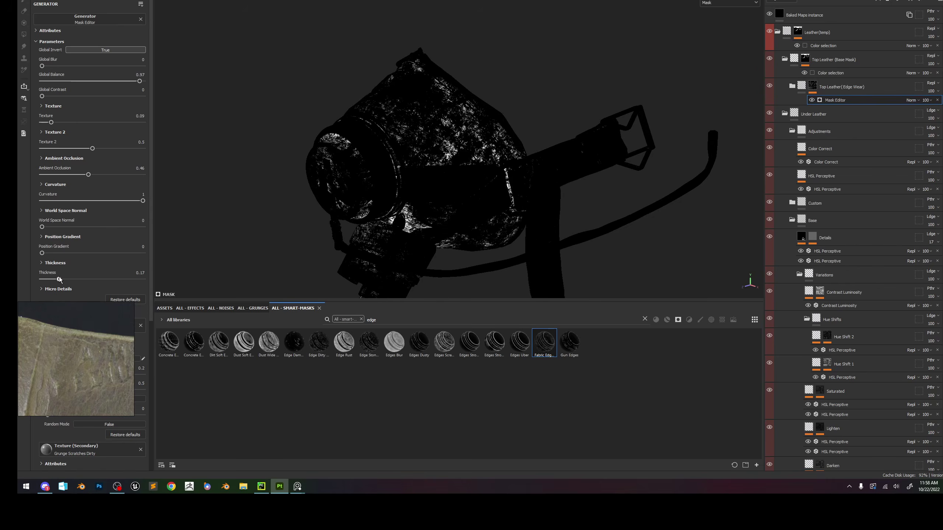
# Remove the fabric edge Mask Editor from the Edge Wear mask and reapply the Gun Edges smart mask.
pyautogui.click(937, 100)
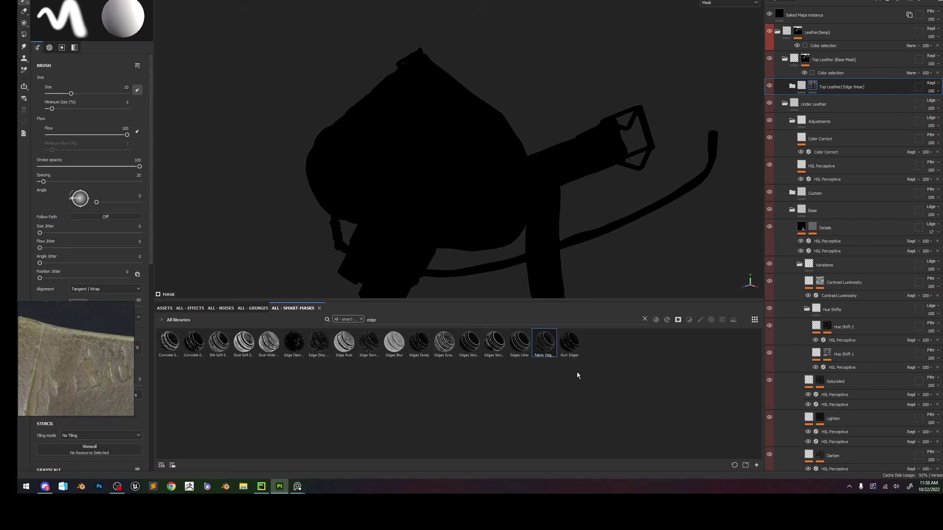
pyautogui.moveTo(569, 344)
pyautogui.mouseDown()
pyautogui.moveTo(881, 50)
pyautogui.moveTo(856, 83)
pyautogui.mouseUp()
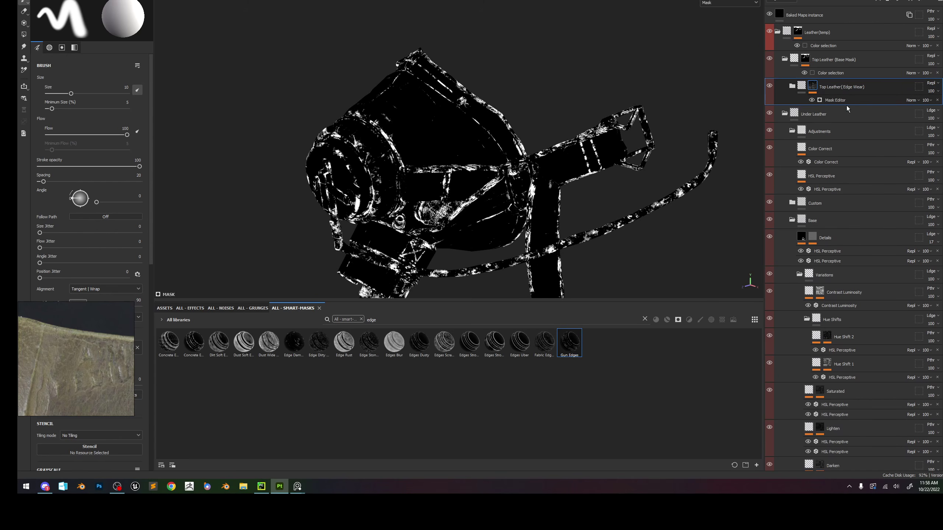
# Set the Mask Editor's global balance to 0.59, global contrast to 0.1, Texture 2 to 0.05 and curvature to 0.87.
pyautogui.click(786, 100)
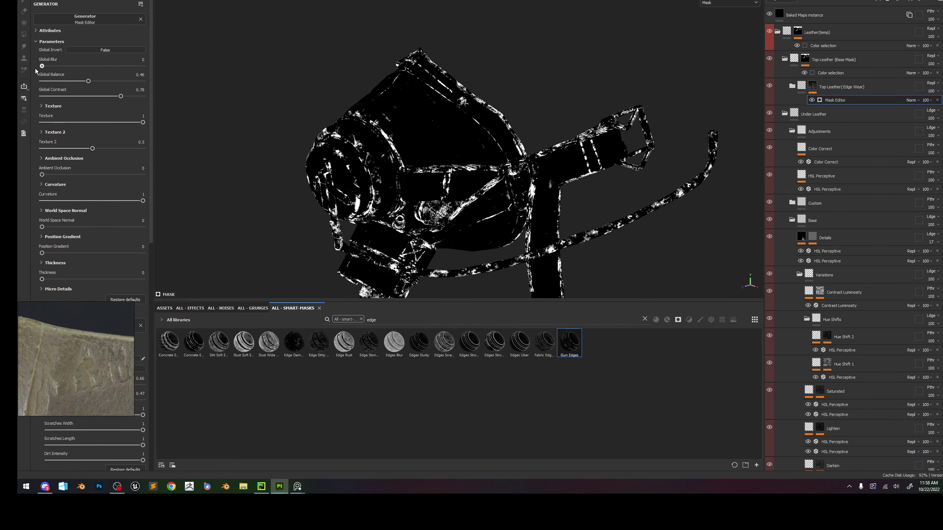
pyautogui.moveTo(89, 81); pyautogui.dragTo(52, 106)
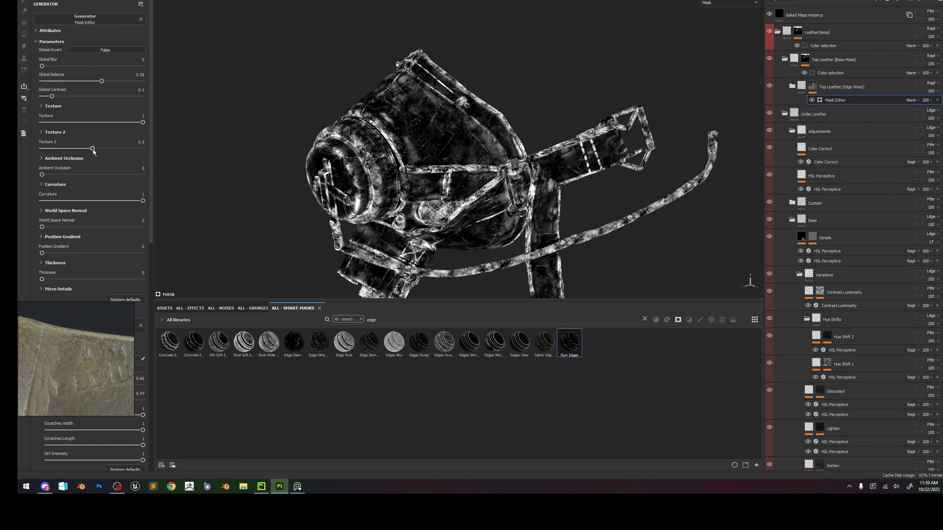
pyautogui.moveTo(116, 149); pyautogui.dragTo(67, 161)
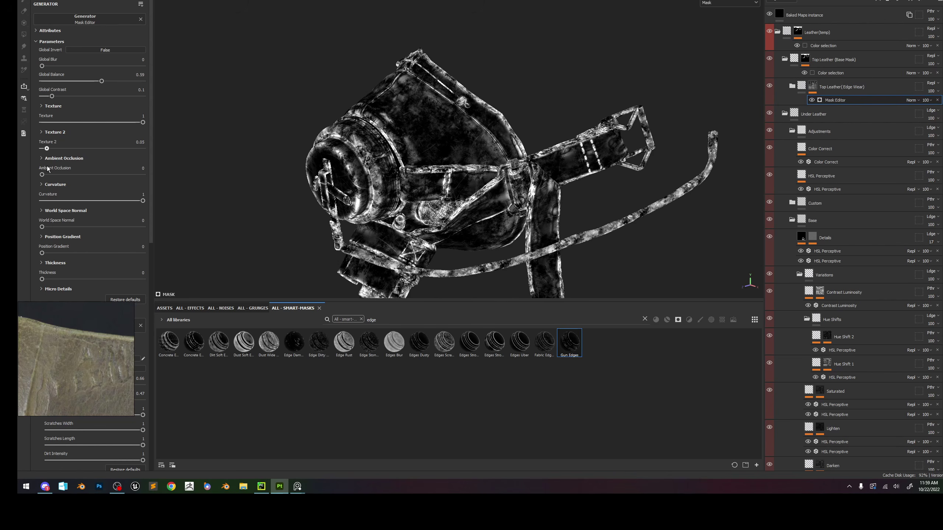
pyautogui.moveTo(105, 202); pyautogui.dragTo(130, 211)
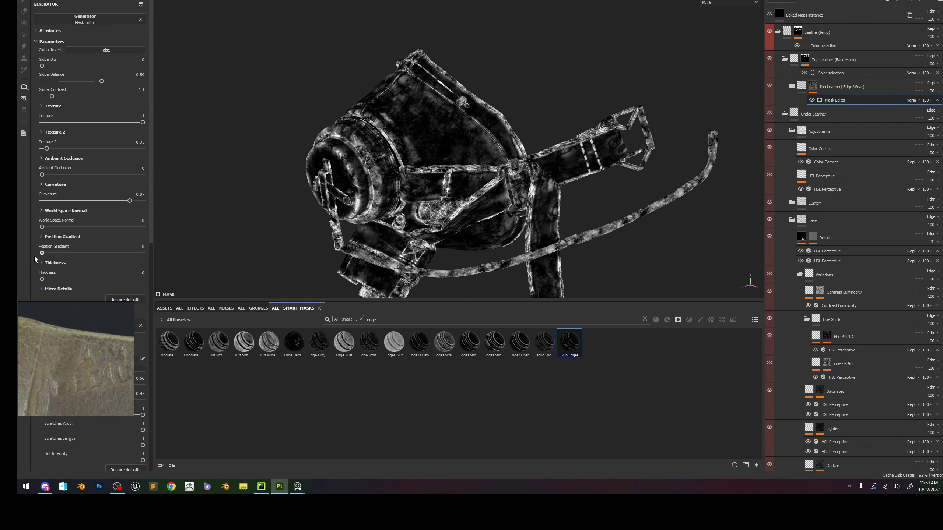
pyautogui.scroll(-1, 57, 268)
pyautogui.moveTo(42, 257); pyautogui.dragTo(24, 265)
# In the generator's micro details, set curvature intensity to 2.57 and height details intensity to 3.32, and enable Micro Height.
pyautogui.scroll(-2, 75, 246)
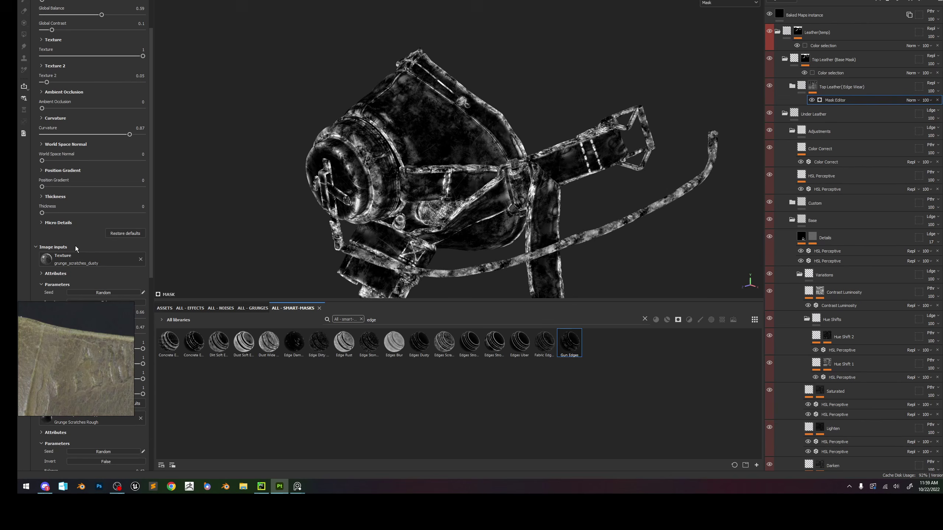
pyautogui.click(41, 222)
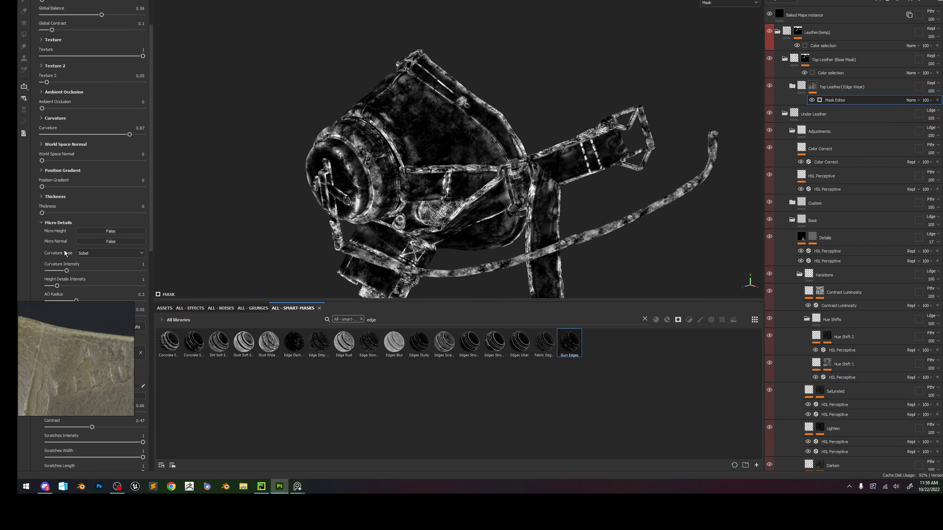
pyautogui.click(95, 269)
pyautogui.moveTo(56, 286); pyautogui.dragTo(98, 285)
pyautogui.click(106, 232)
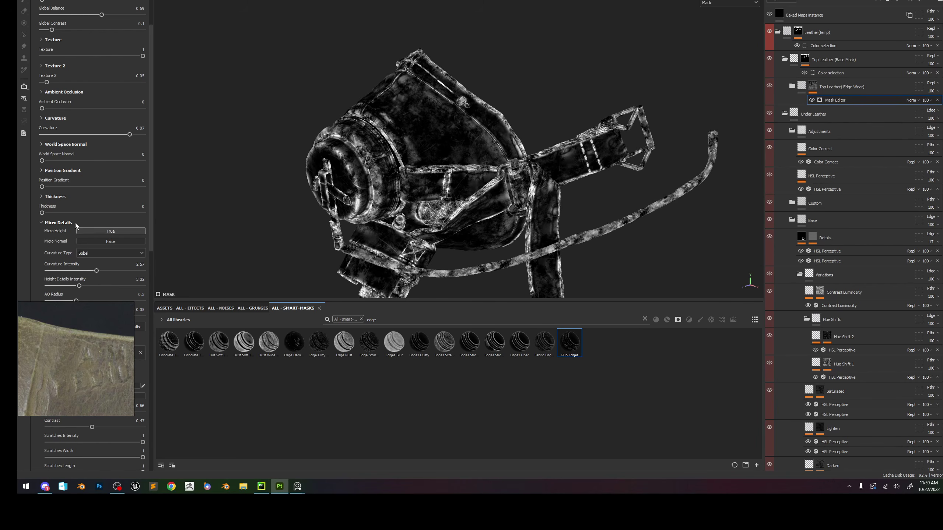
pyautogui.click(41, 223)
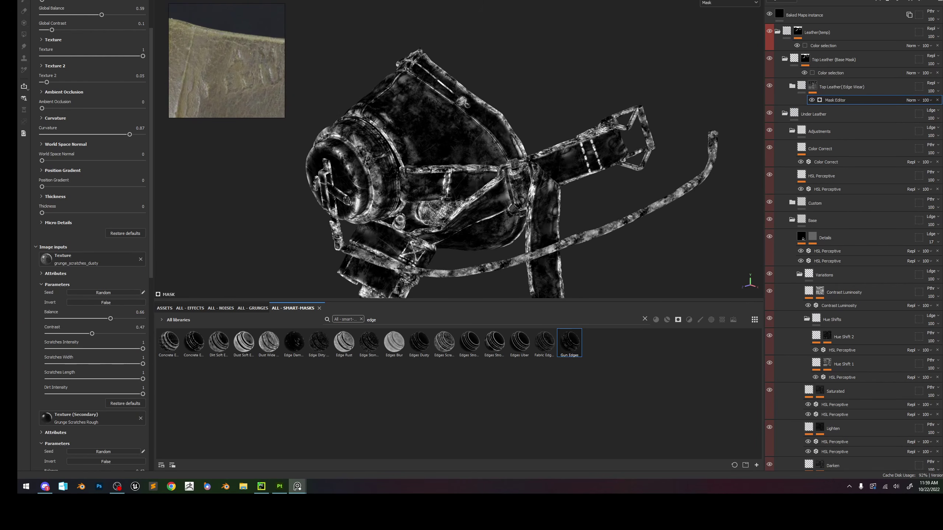
# Set the scratches texture input's balance to 0.58, contrast to 0.65 and scratches intensity to 0.63.
pyautogui.click(116, 486)
pyautogui.scroll(-2, 86, 318)
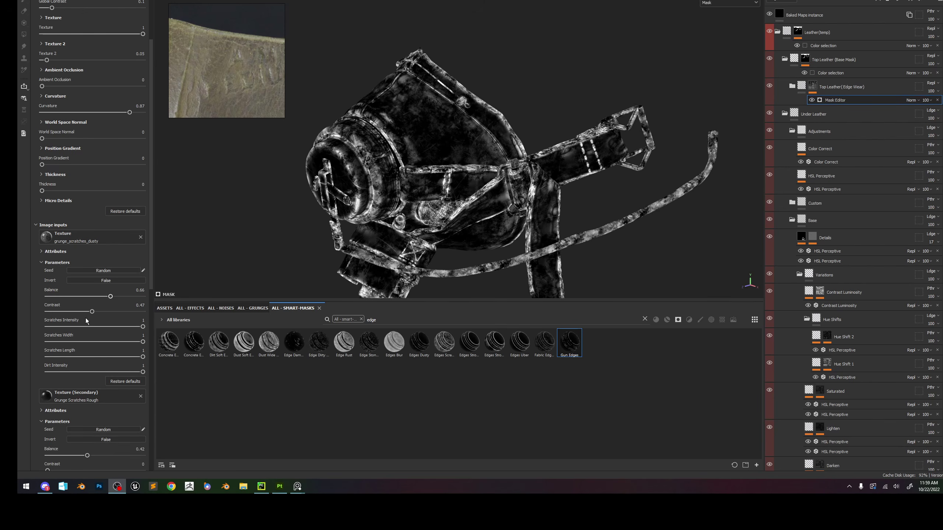
pyautogui.moveTo(116, 304)
pyautogui.mouseDown()
pyautogui.moveTo(88, 306)
pyautogui.moveTo(55, 289)
pyautogui.moveTo(149, 291)
pyautogui.moveTo(110, 294)
pyautogui.moveTo(105, 276)
pyautogui.mouseUp()
pyautogui.scroll(-2, 95, 406)
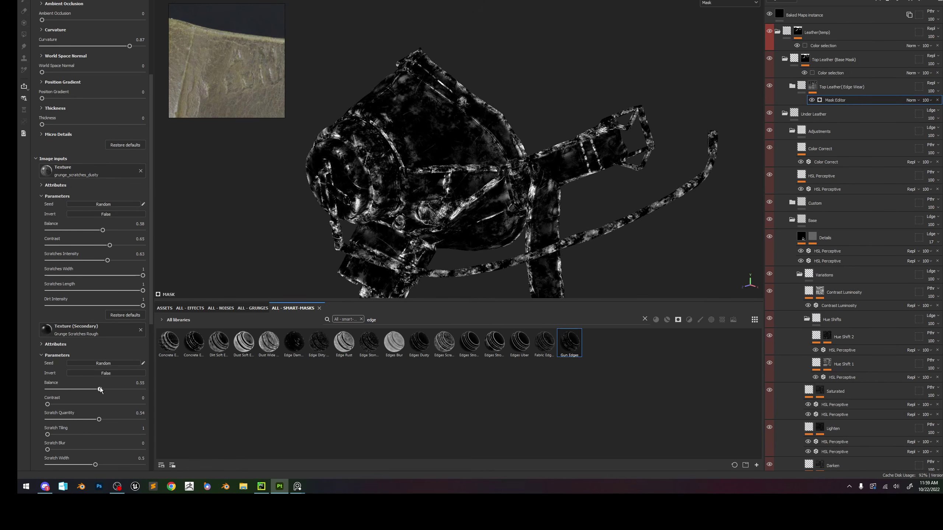
# Set the secondary scratches texture's balance to 0.85, contrast to 0.37 and scratch quantity to 0.63, and return to the material view.
pyautogui.moveTo(80, 390); pyautogui.dragTo(128, 398)
pyautogui.moveTo(52, 404); pyautogui.dragTo(90, 403)
pyautogui.moveTo(107, 417); pyautogui.dragTo(108, 419)
pyautogui.press('m')
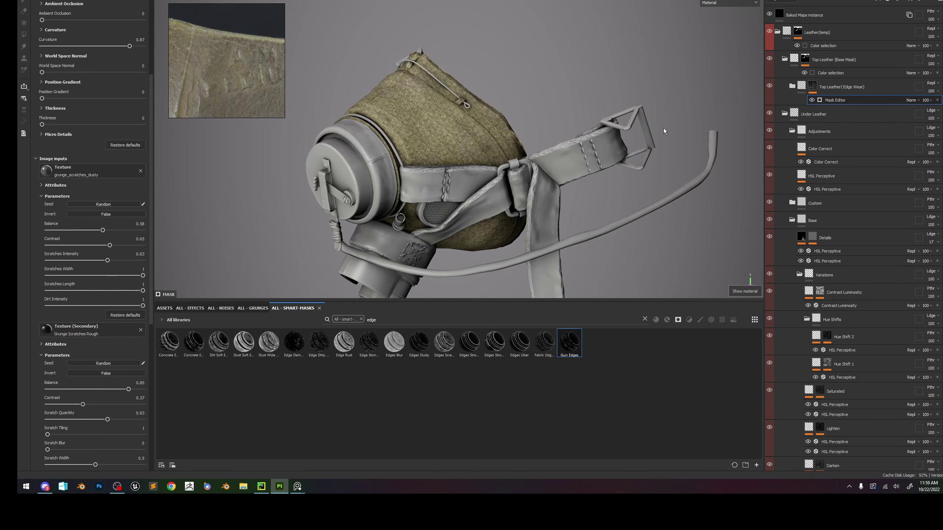
# Enable Global Invert on the Edge Wear Mask Editor and set its global balance to 0.65.
pyautogui.scroll(1, 118, 131)
pyautogui.scroll(5, 118, 132)
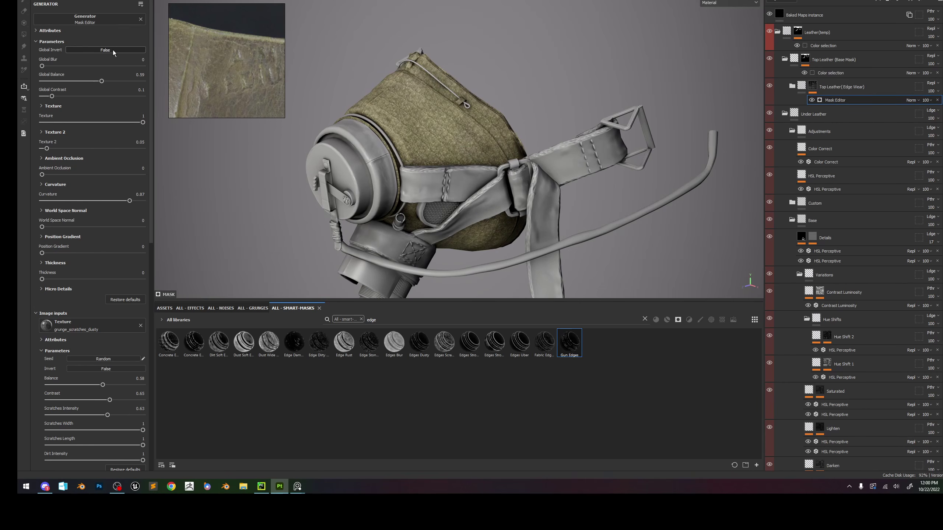
pyautogui.click(113, 50)
pyautogui.keyDown('alt'); pyautogui.moveTo(513, 139); pyautogui.dragTo(460, 88); pyautogui.keyUp('alt')
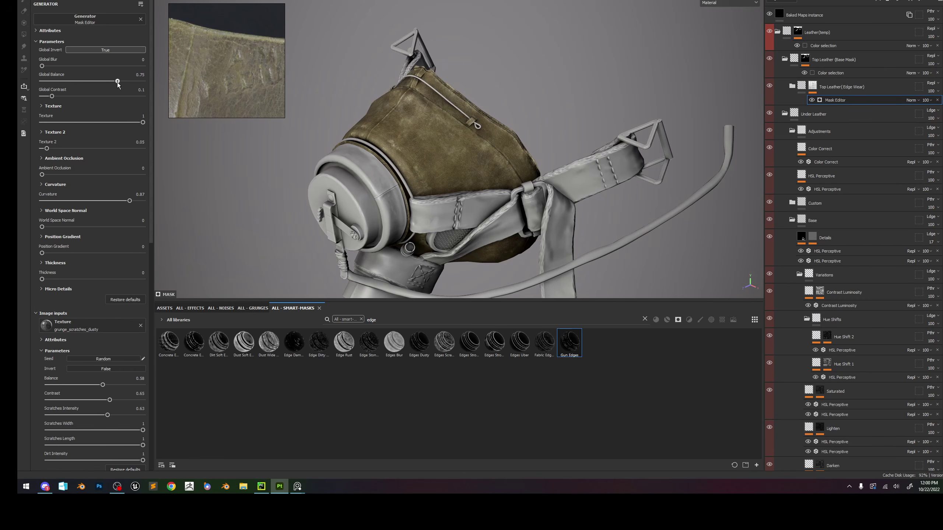
pyautogui.moveTo(111, 85); pyautogui.dragTo(113, 86)
# Examine the edge wear on the leather up close, and display the Edge Wear mask alone.
pyautogui.scroll(-3, 478, 201)
pyautogui.keyDown('alt'); pyautogui.moveTo(443, 94); pyautogui.dragTo(557, 160); pyautogui.keyUp('alt')
pyautogui.keyDown('alt'); pyautogui.moveTo(557, 160); pyautogui.dragTo(584, 184, button='right'); pyautogui.keyUp('alt')
pyautogui.keyDown('alt'); pyautogui.moveTo(583, 184); pyautogui.dragTo(517, 186); pyautogui.keyUp('alt')
pyautogui.press('c')
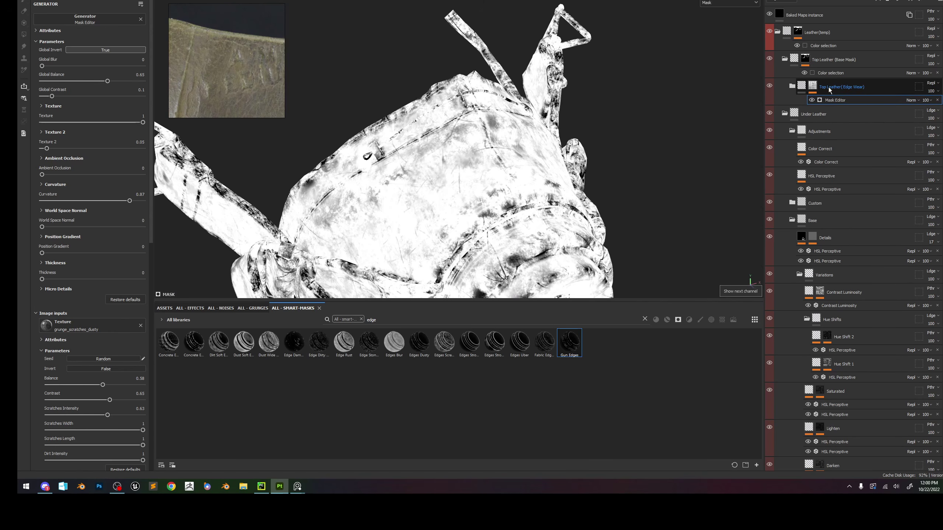
pyautogui.keyDown('alt'); pyautogui.moveTo(609, 164); pyautogui.dragTo(461, 173); pyautogui.keyUp('alt')
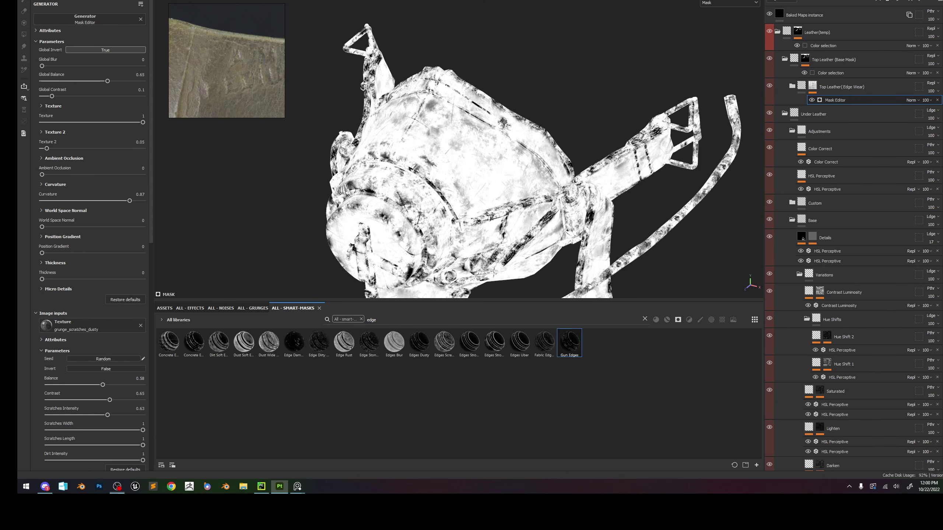
# Add a second Mask Editor generator to the Edge Wear mask, with global balance 0.35 and global blur 0.18.
pyautogui.click(812, 91)
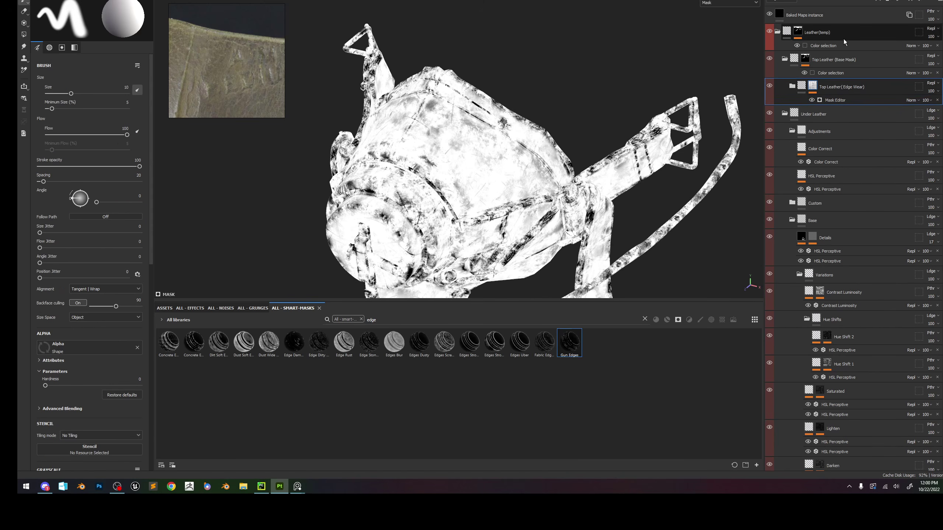
pyautogui.click(878, 1)
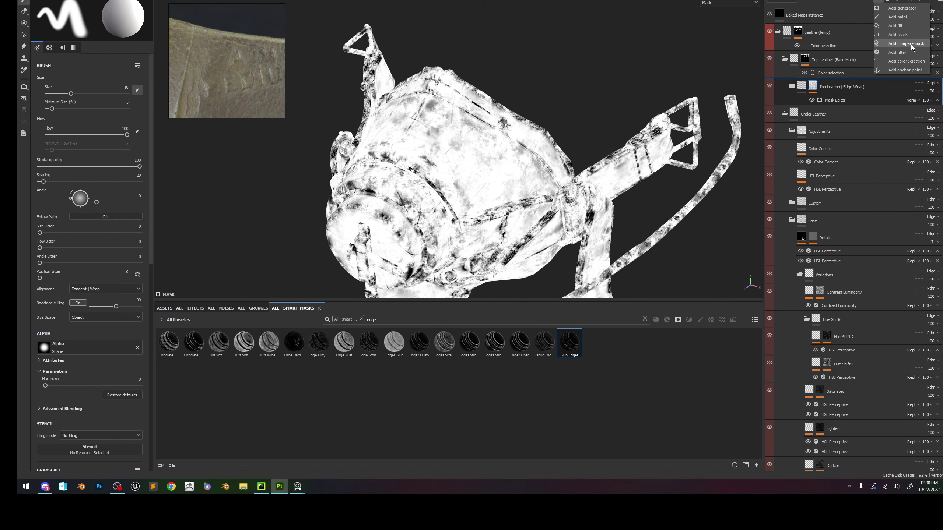
pyautogui.click(906, 9)
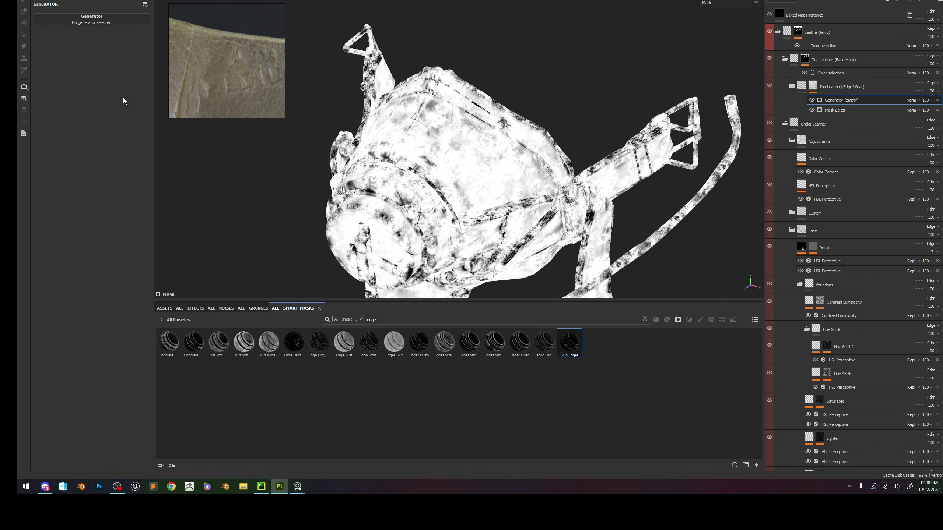
pyautogui.click(64, 20)
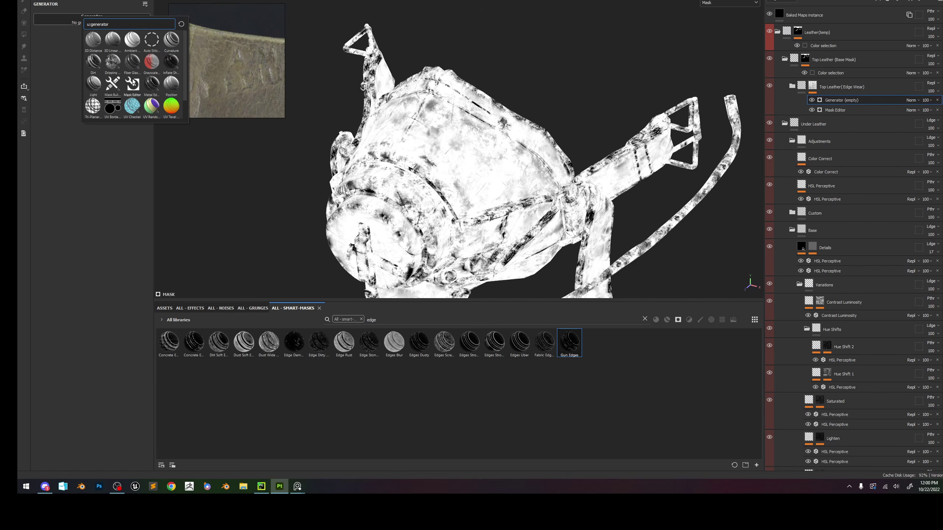
pyautogui.moveTo(132, 89)
pyautogui.click(116, 89)
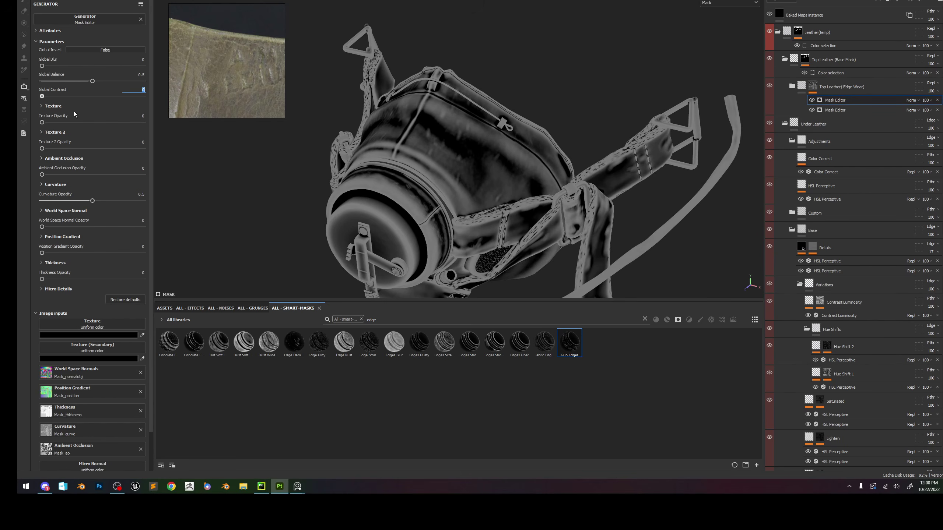
pyautogui.moveTo(85, 80); pyautogui.dragTo(44, 75)
pyautogui.scroll(-1, 86, 301)
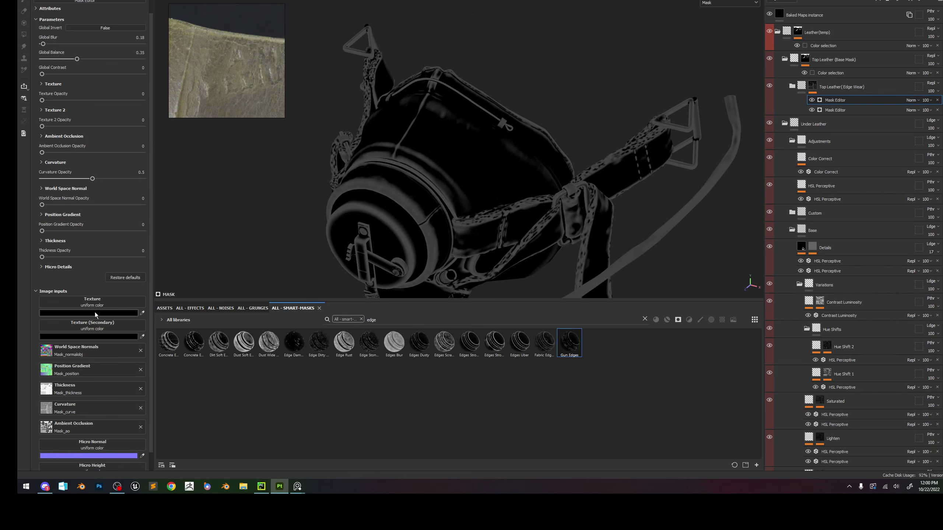
# Try 3D Voronoi as the new Mask Editor's texture input, adjusting its noise settings, and remove it.
pyautogui.click(99, 304)
pyautogui.click(189, 338)
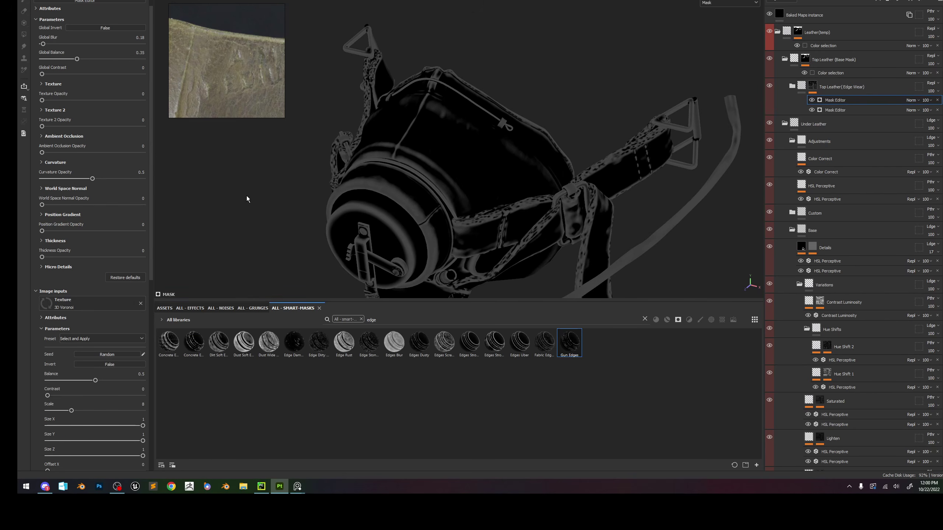
pyautogui.moveTo(95, 380); pyautogui.dragTo(88, 410)
pyautogui.moveTo(143, 426); pyautogui.dragTo(88, 425)
pyautogui.click(98, 426)
pyautogui.moveTo(68, 395); pyautogui.dragTo(98, 395)
pyautogui.click(141, 304)
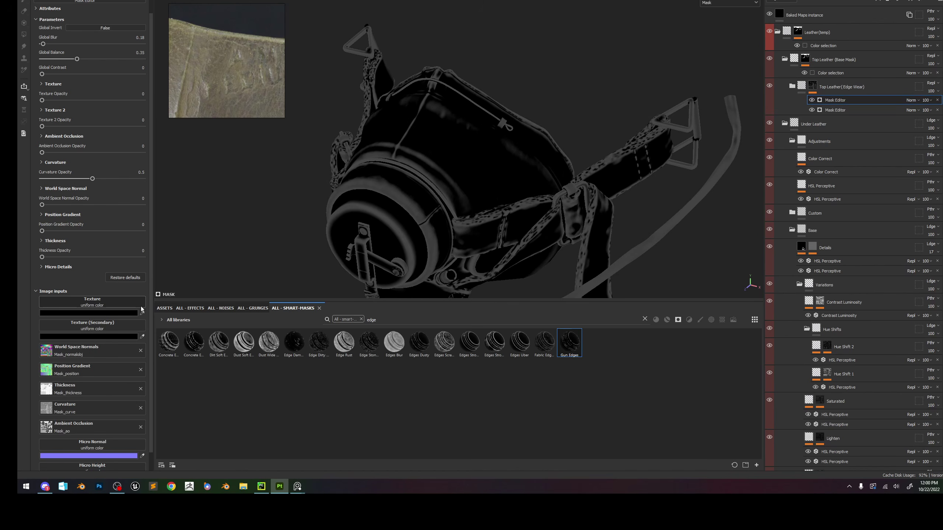
# Assign Clouds 3 as the new Mask Editor's texture, with texture opacity 0.49 and texture balance 0.51.
pyautogui.click(116, 308)
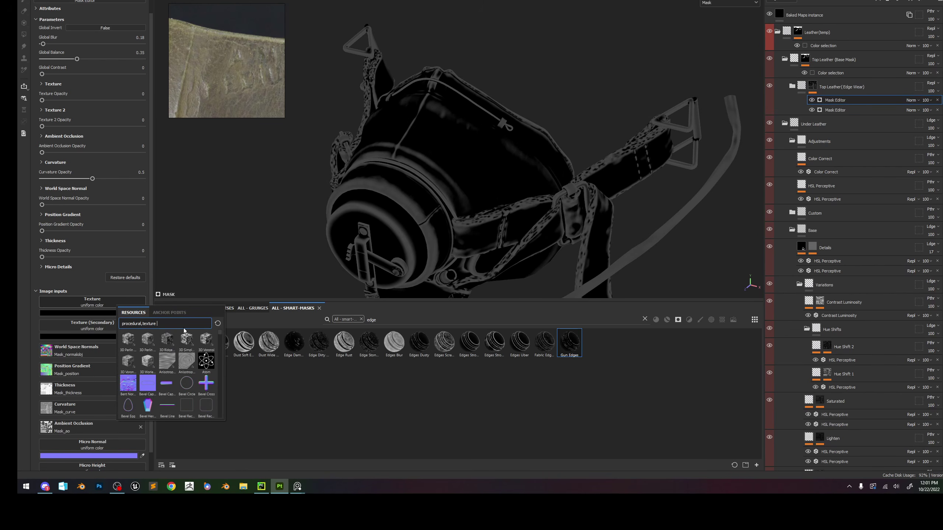
pyautogui.write('clou')
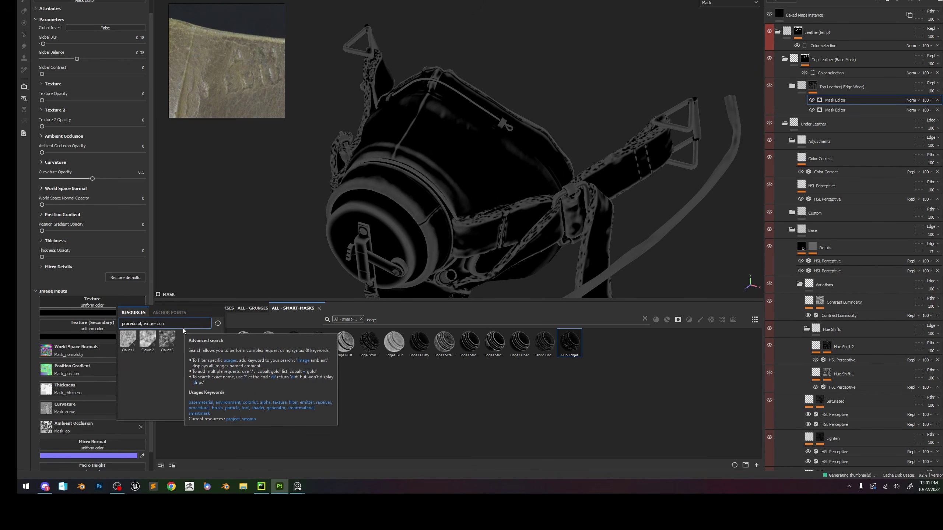
pyautogui.click(167, 339)
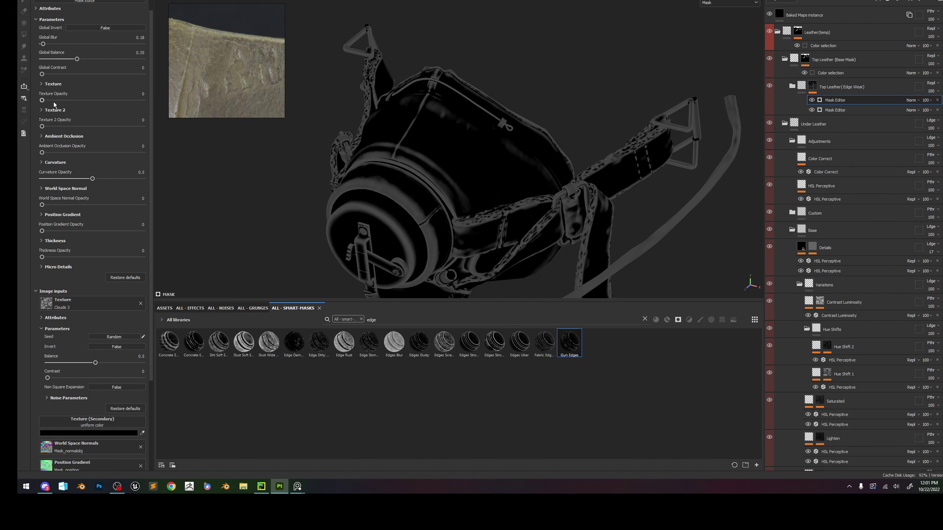
pyautogui.moveTo(53, 101); pyautogui.dragTo(91, 100)
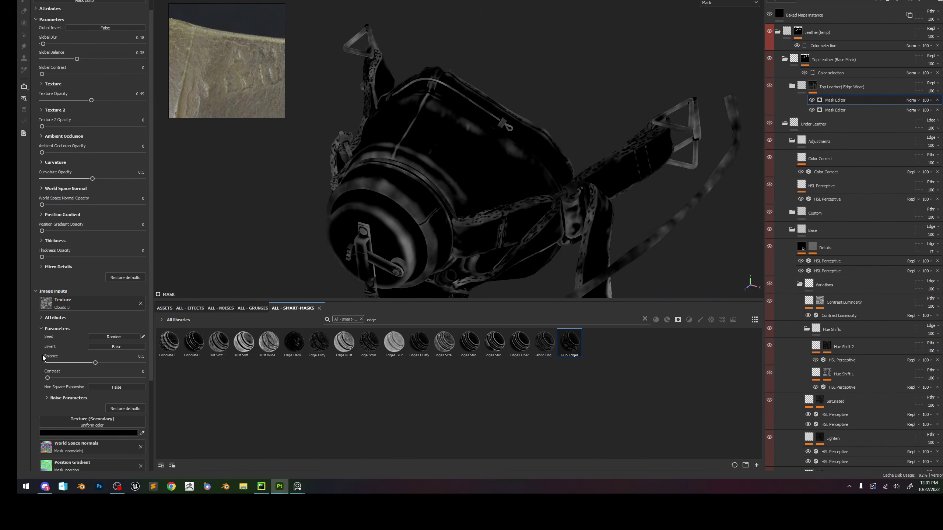
pyautogui.moveTo(98, 362)
pyautogui.mouseDown()
pyautogui.moveTo(108, 363)
pyautogui.moveTo(95, 363)
pyautogui.mouseUp()
# Set the new Mask Editor's global contrast to 0.36, global balance to 0.47 and global blur to 0.12.
pyautogui.keyDown('alt'); pyautogui.moveTo(294, 285); pyautogui.dragTo(450, 170); pyautogui.keyUp('alt')
pyautogui.rightClick(468, 136)
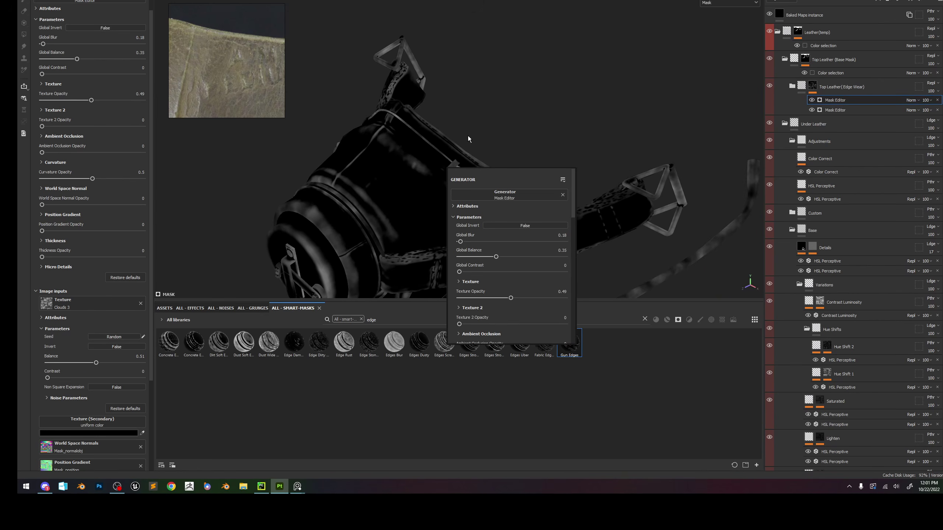
pyautogui.click(78, 74)
pyautogui.moveTo(77, 59); pyautogui.dragTo(42, 50)
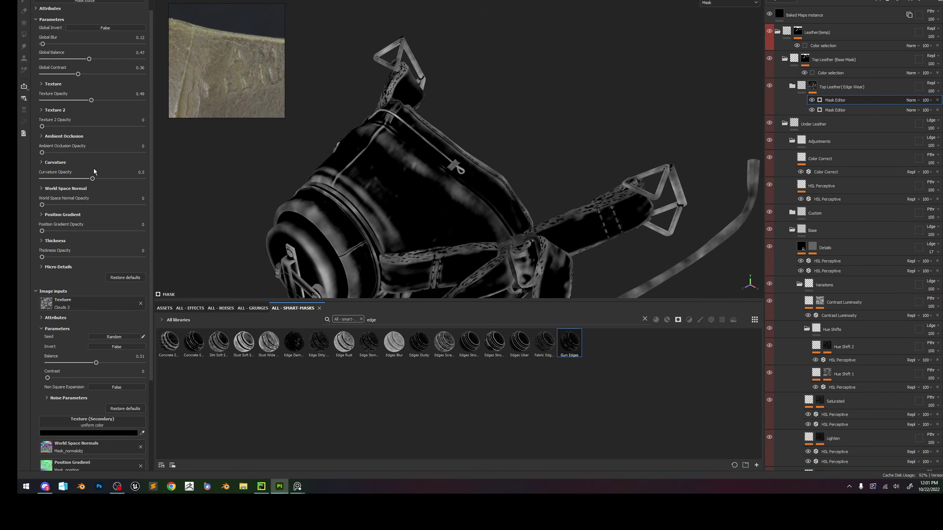
# In the curvature settings, set soft and medium to 0, large 0.39, big 0.22, huge 0.12, contrast 0.47 and brightness 0.16.
pyautogui.click(53, 163)
pyautogui.moveTo(135, 229); pyautogui.dragTo(43, 238)
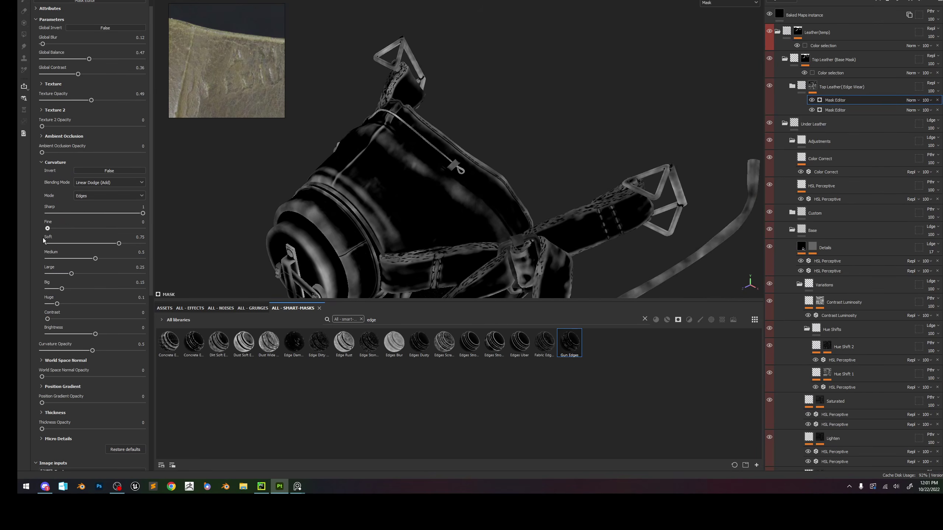
pyautogui.moveTo(117, 243); pyautogui.dragTo(26, 244)
pyautogui.moveTo(94, 259); pyautogui.dragTo(46, 259)
pyautogui.moveTo(71, 273)
pyautogui.mouseDown()
pyautogui.moveTo(122, 271)
pyautogui.moveTo(85, 275)
pyautogui.moveTo(68, 289)
pyautogui.mouseUp()
pyautogui.moveTo(47, 319); pyautogui.dragTo(58, 304)
pyautogui.moveTo(95, 334); pyautogui.dragTo(103, 334)
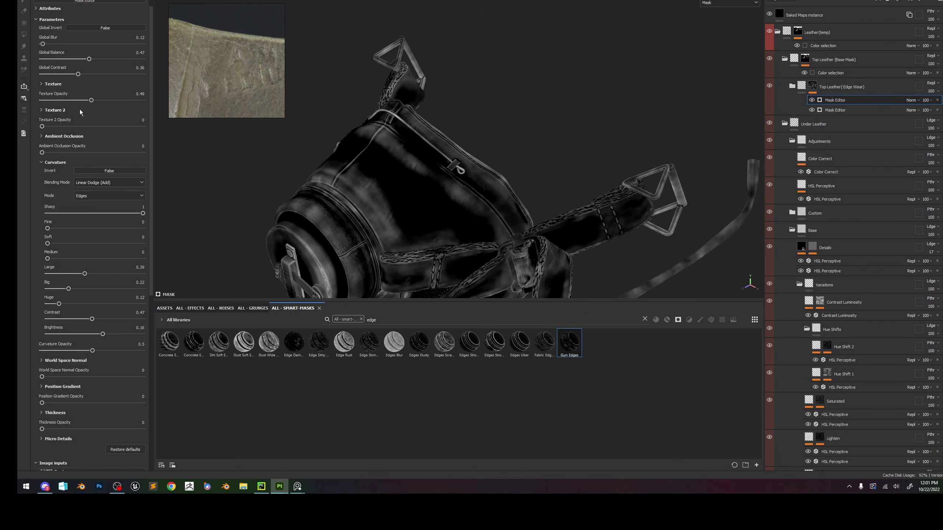
# Assign Clouds 3 as the secondary texture and raise the first texture's opacity to 0.61.
pyautogui.scroll(-3, 85, 264)
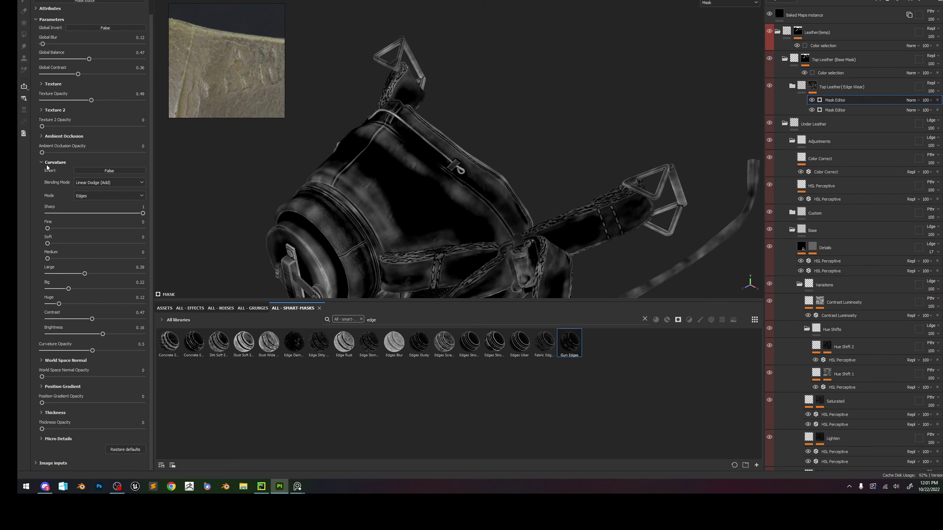
pyautogui.scroll(3, 63, 424)
pyautogui.scroll(-6, 63, 424)
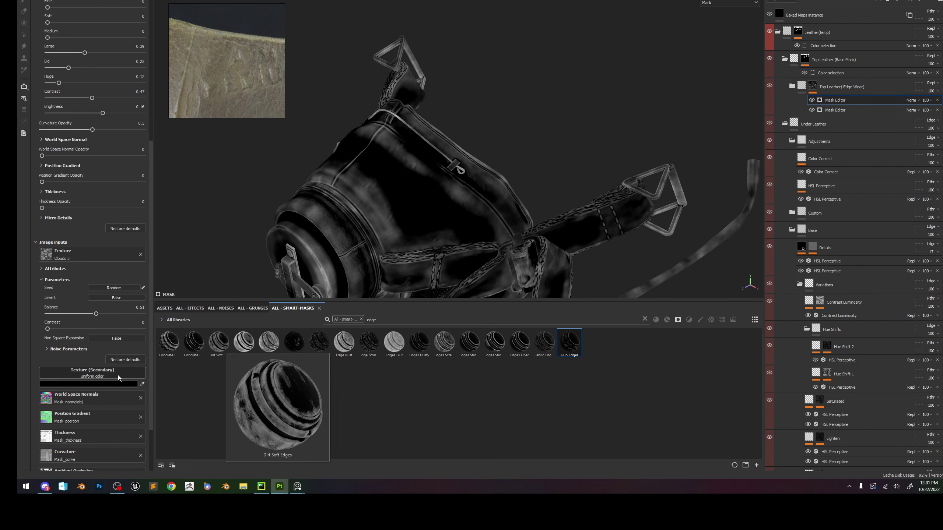
pyautogui.click(83, 379)
pyautogui.click(167, 410)
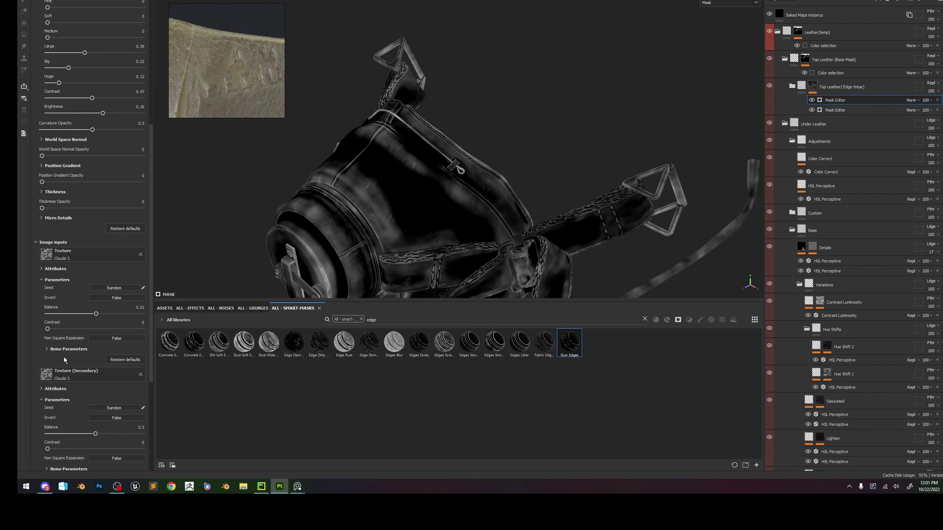
pyautogui.scroll(9, 101, 232)
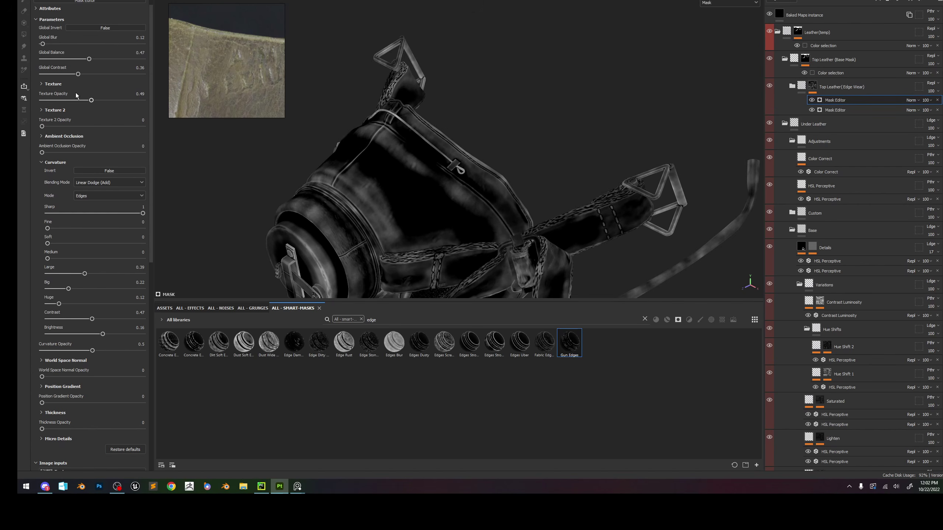
pyautogui.moveTo(91, 100); pyautogui.dragTo(99, 100)
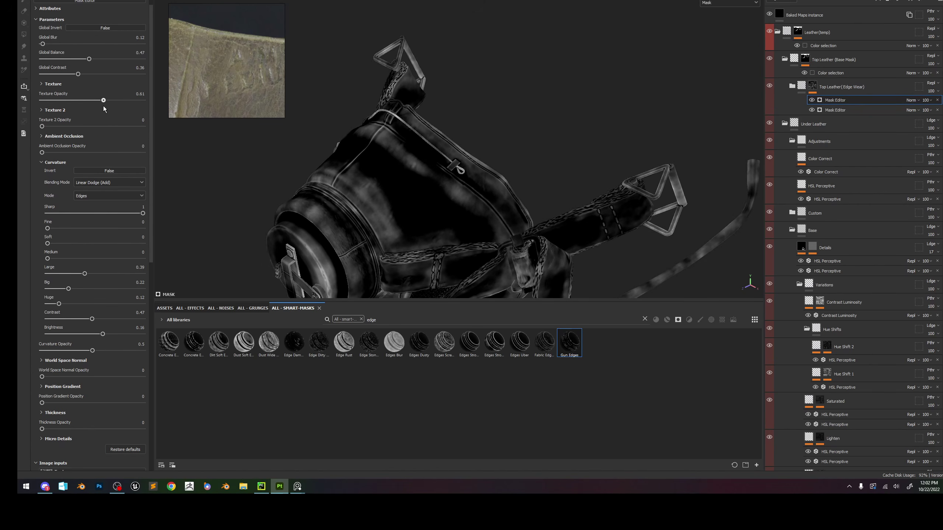
# Set the secondary Clouds 3 texture's noise scale to 7 and its balance to 0.75.
pyautogui.scroll(-15, 97, 223)
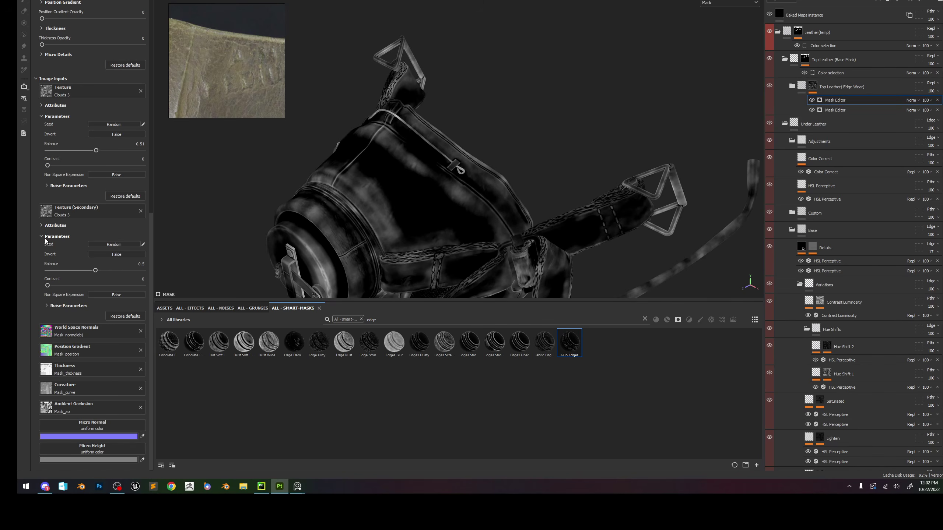
pyautogui.click(43, 227)
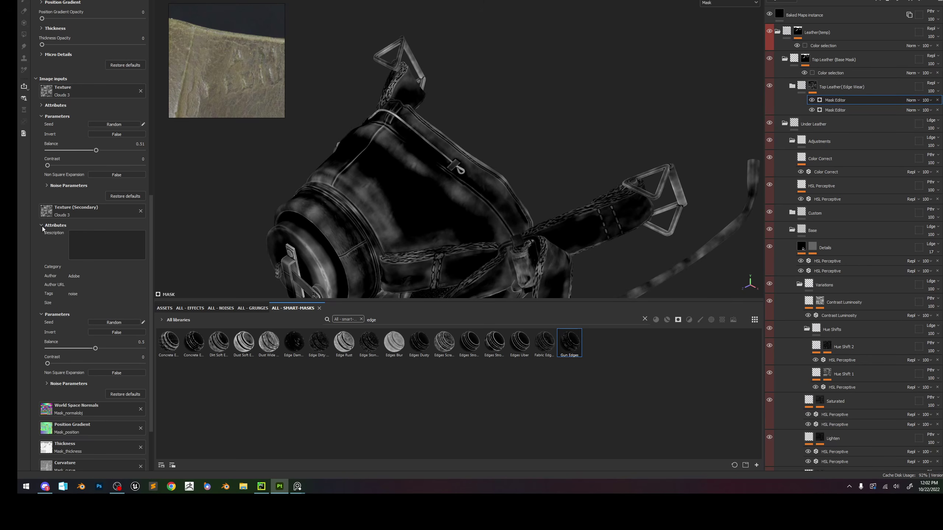
pyautogui.click(42, 225)
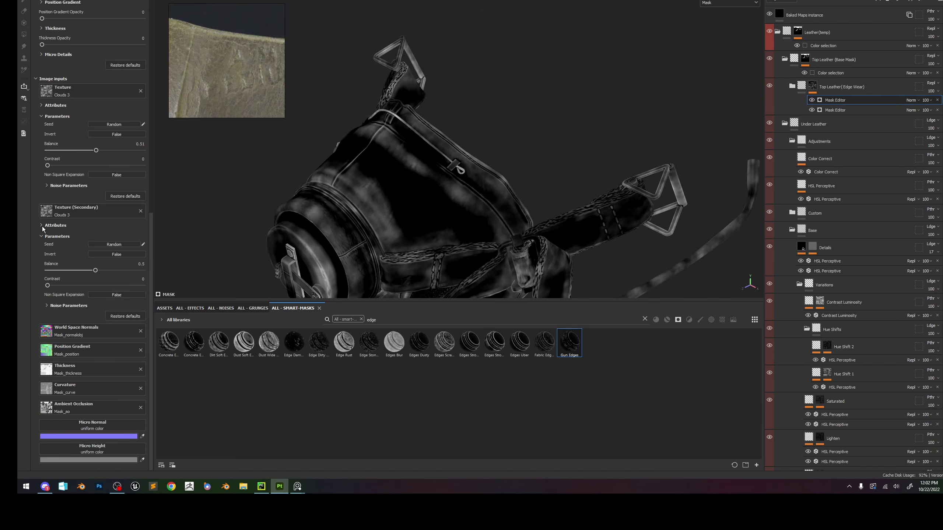
pyautogui.click(58, 305)
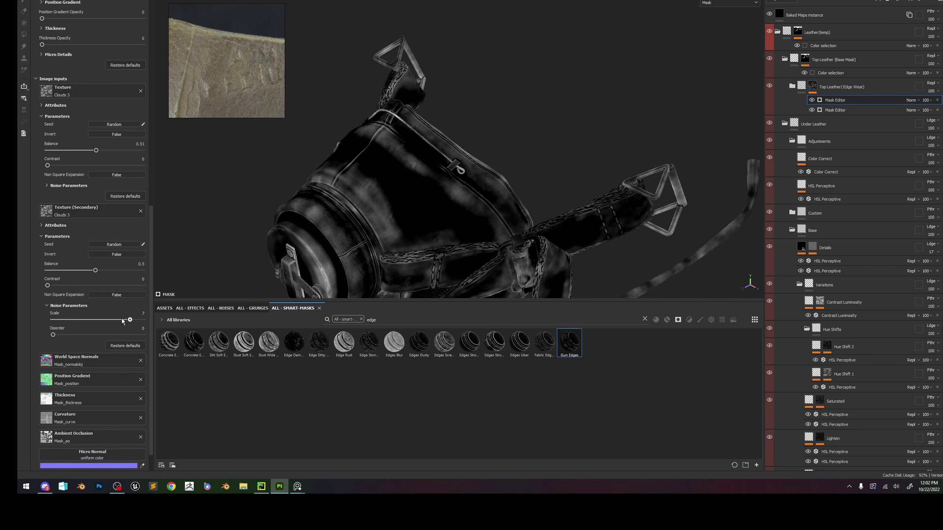
pyautogui.moveTo(122, 318); pyautogui.dragTo(130, 319)
pyautogui.moveTo(102, 271); pyautogui.dragTo(119, 271)
# Set the Texture 2 opacity of the new Mask Editor to 0.74.
pyautogui.scroll(10, 93, 173)
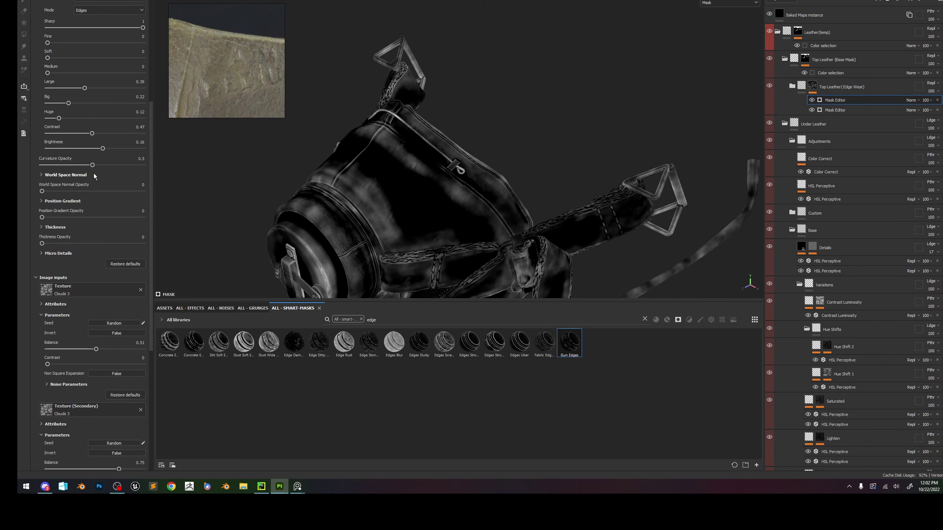
pyautogui.moveTo(67, 118); pyautogui.dragTo(97, 129)
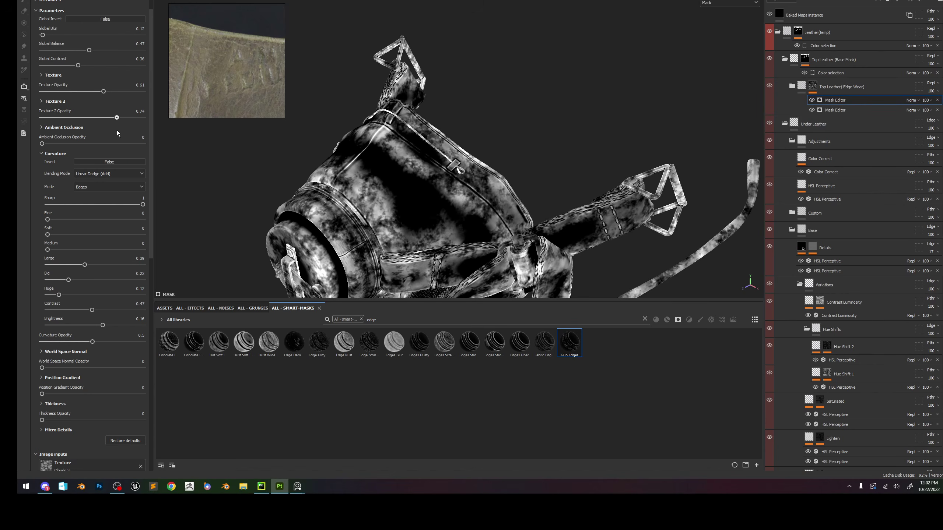
pyautogui.scroll(-10, 77, 279)
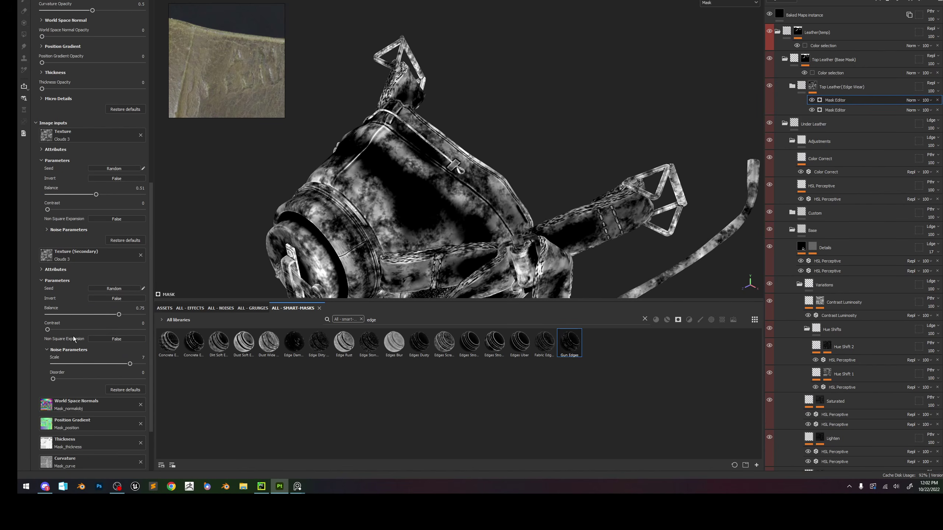
# Set the secondary Clouds 3 texture's disorder to 0.55, noise scale to 16, balance to 0.55 and contrast to 0.14.
pyautogui.moveTo(76, 375); pyautogui.dragTo(102, 378)
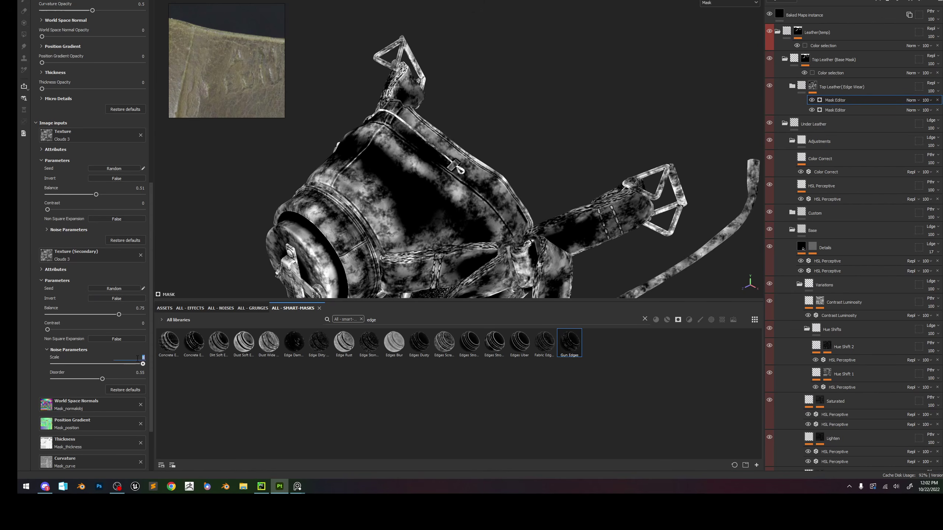
pyautogui.write('16')
pyautogui.press('Return')
pyautogui.moveTo(118, 315); pyautogui.dragTo(40, 339)
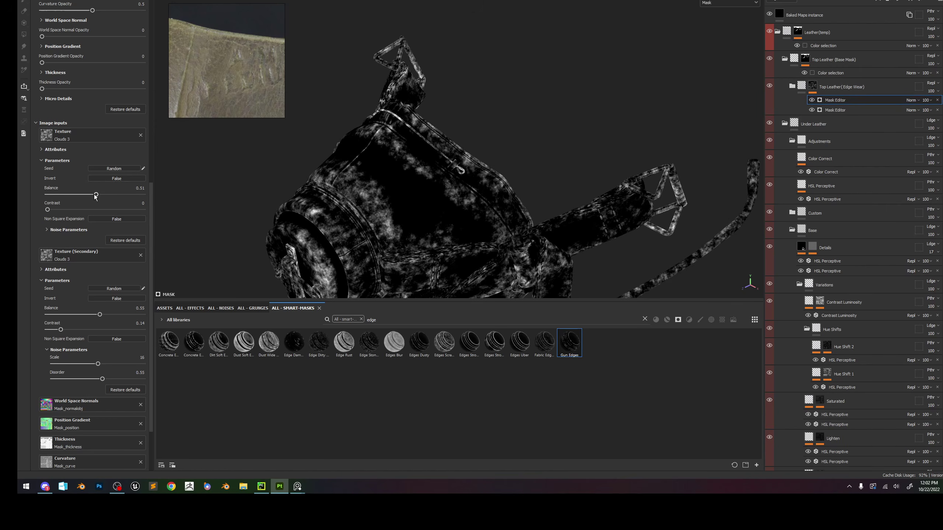
# Raise the first Clouds 3 texture's balance to 0.64 and the curvature opacity to 0.67.
pyautogui.moveTo(95, 195)
pyautogui.mouseDown()
pyautogui.moveTo(69, 196)
pyautogui.moveTo(108, 195)
pyautogui.mouseUp()
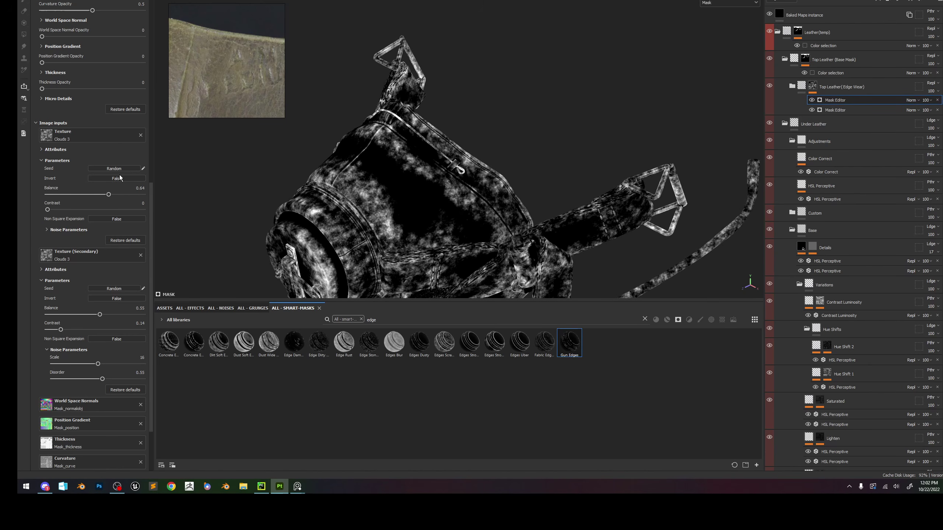
pyautogui.scroll(6, 114, 166)
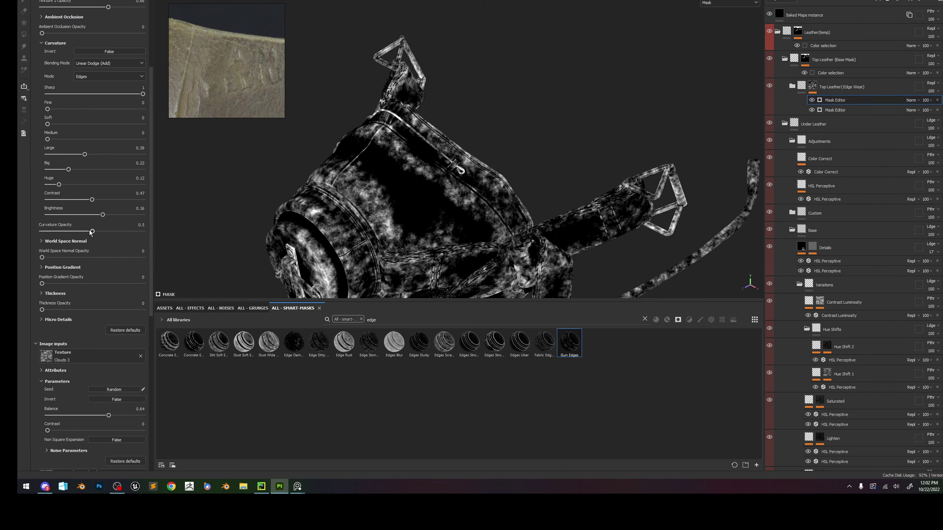
pyautogui.moveTo(90, 233); pyautogui.dragTo(110, 242)
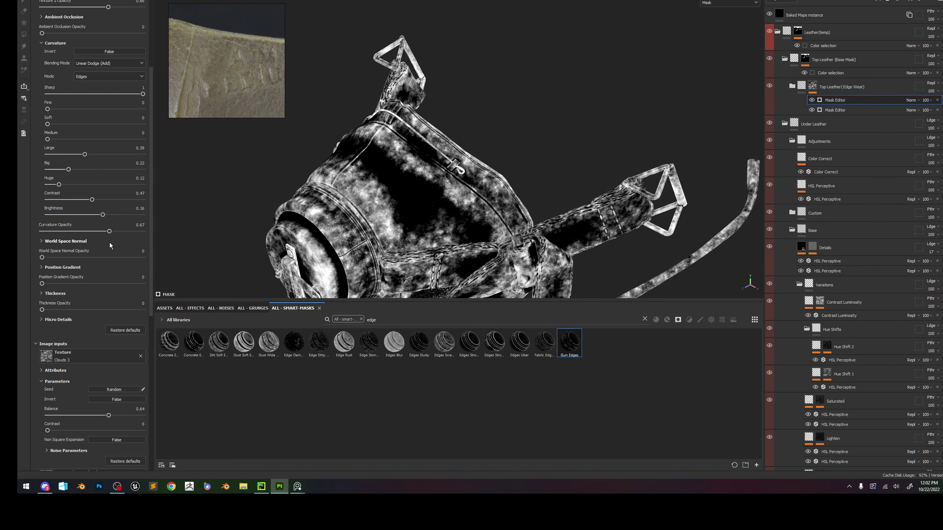
# In the curvature settings, set large to 0.15, huge to 0.01 and contrast to 0.61.
pyautogui.scroll(1, 96, 193)
pyautogui.moveTo(85, 199); pyautogui.dragTo(46, 183)
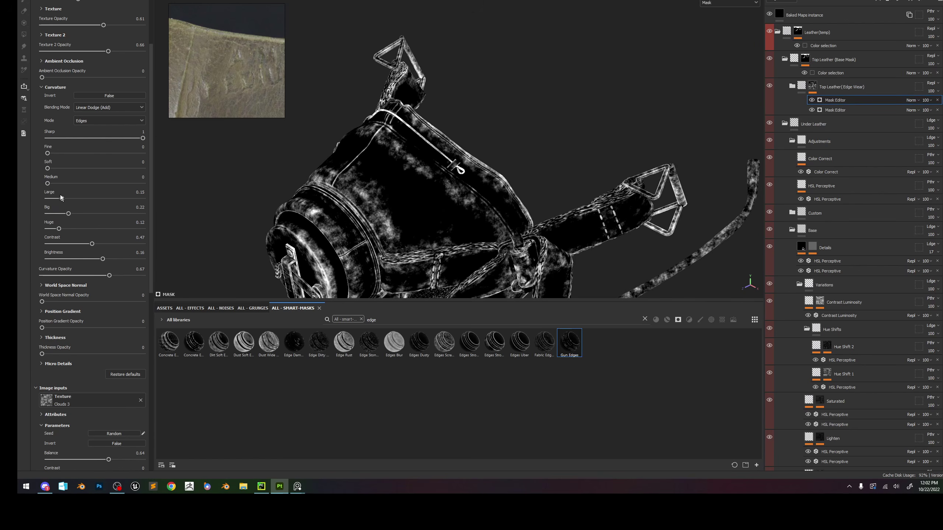
pyautogui.moveTo(59, 229); pyautogui.dragTo(105, 244)
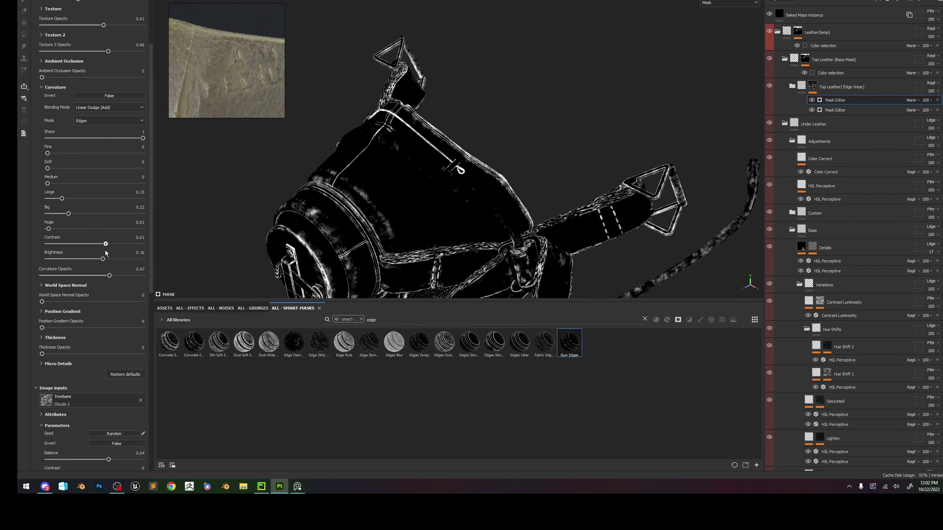
# Expand the Mask Editor generator's attributes and review its description.
pyautogui.scroll(3, 478, 175)
pyautogui.scroll(-3, 478, 176)
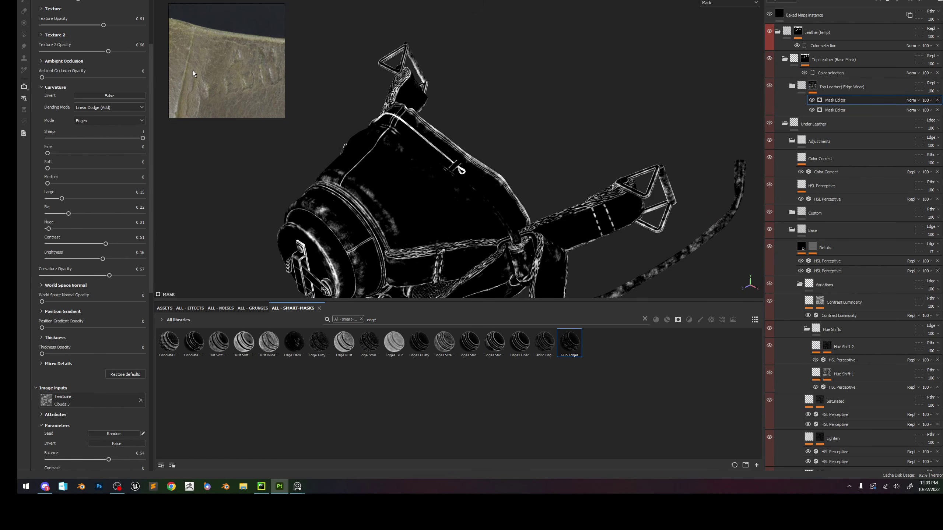
pyautogui.scroll(3, 108, 53)
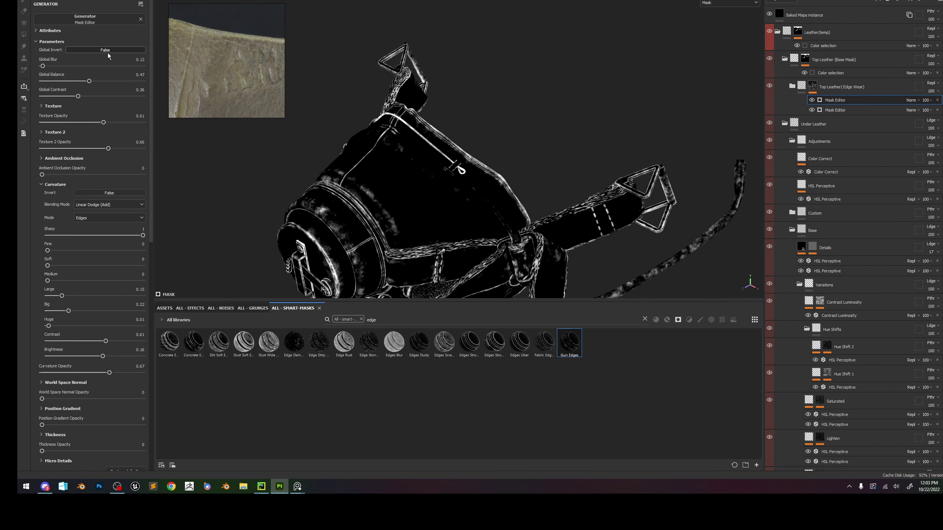
pyautogui.click(92, 20)
pyautogui.click(193, 18)
pyautogui.click(42, 31)
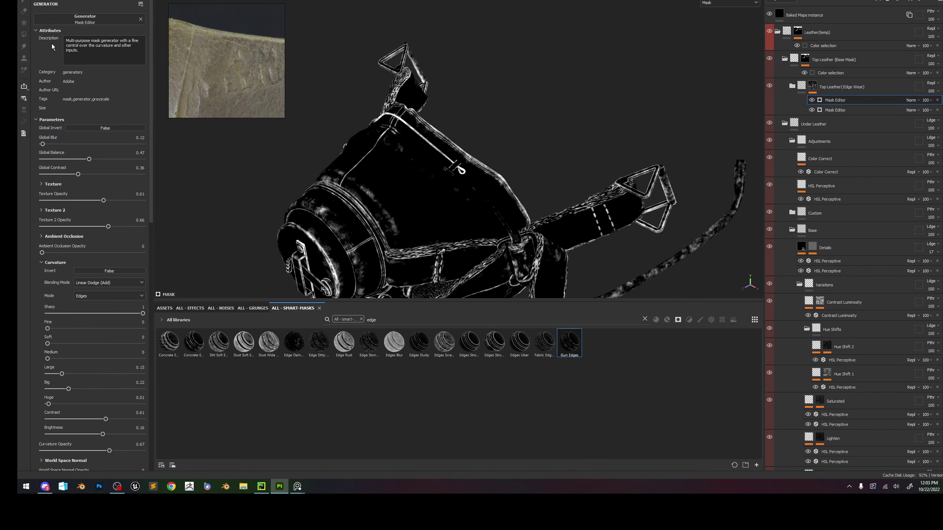
pyautogui.moveTo(86, 52); pyautogui.dragTo(38, 28)
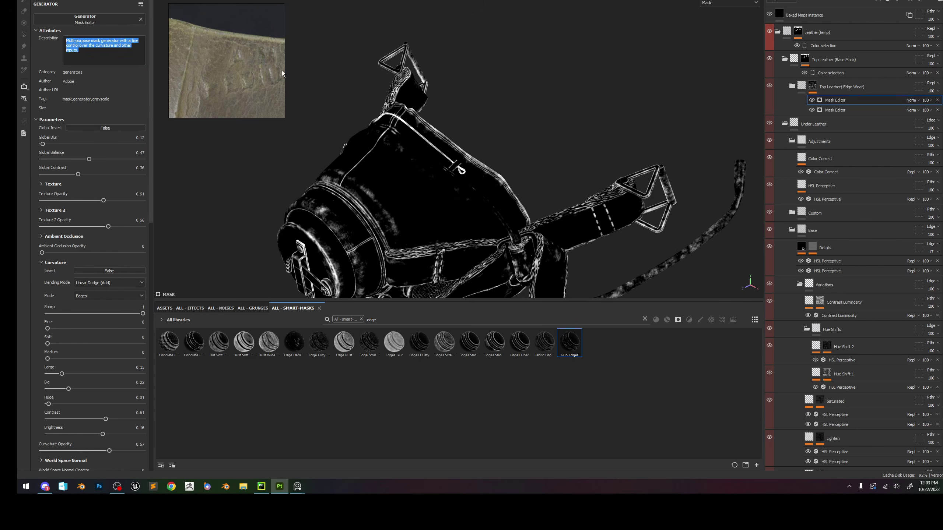
pyautogui.click(115, 55)
pyautogui.hotkey('ctrl', 'a')
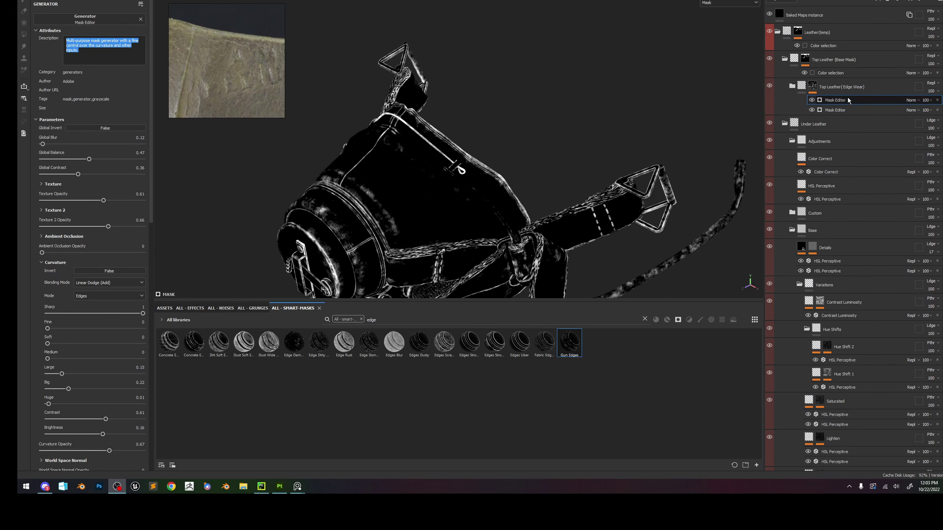
# Compare the Top Leather (Edge Wear) mask with and without the upper Mask Editor.
pyautogui.click(813, 99)
pyautogui.scroll(6, 427, 164)
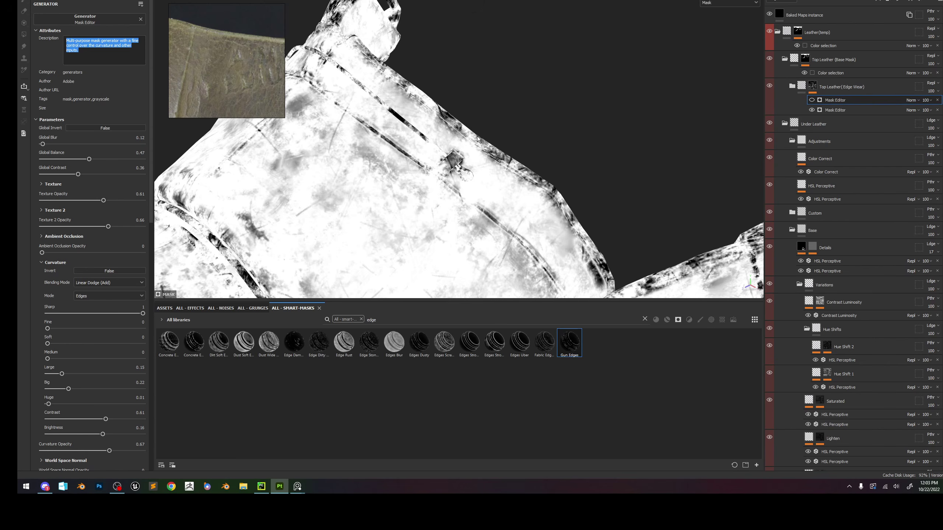
pyautogui.click(812, 100)
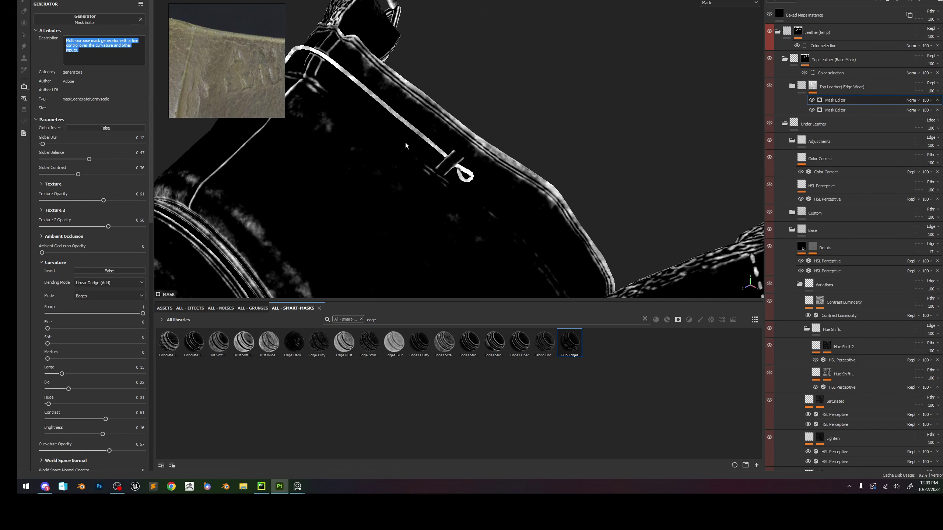
pyautogui.click(811, 99)
pyautogui.click(811, 100)
# Change the upper Mask Editor's blending mode to Subtract so it cuts edges out of the lower generator.
pyautogui.click(913, 100)
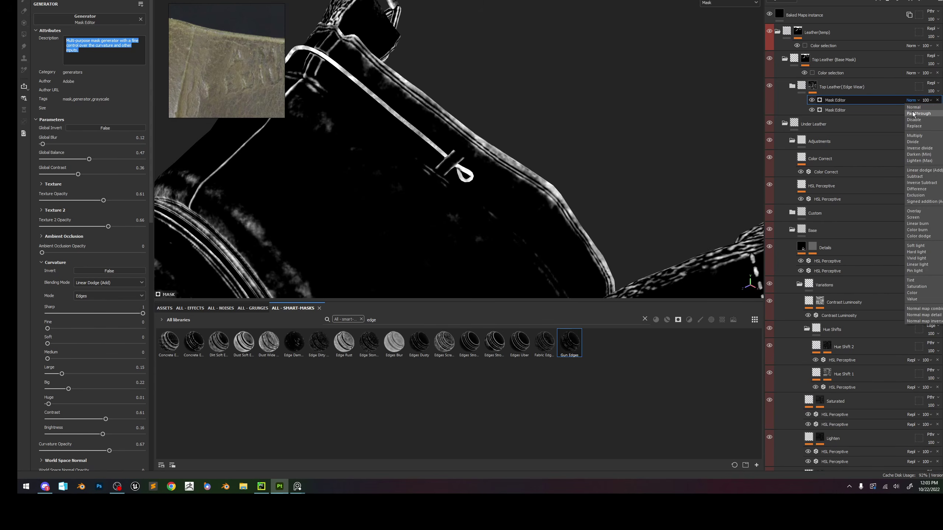
pyautogui.click(913, 114)
pyautogui.press('Down')
pyautogui.press('Down')
pyautogui.press('Down')
pyautogui.press('Down')
pyautogui.press('Down')
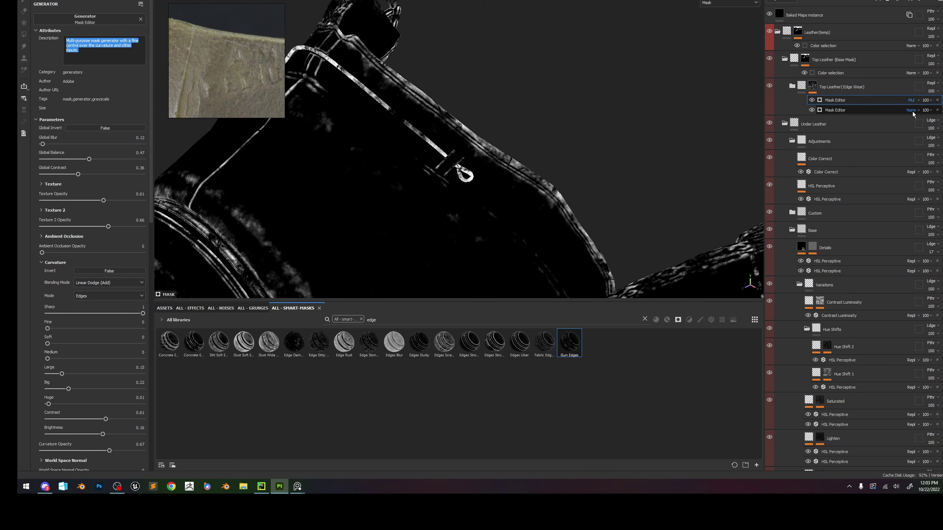
pyautogui.press('Down')
pyautogui.press('Down')
pyautogui.press('Down')
pyautogui.press('Down')
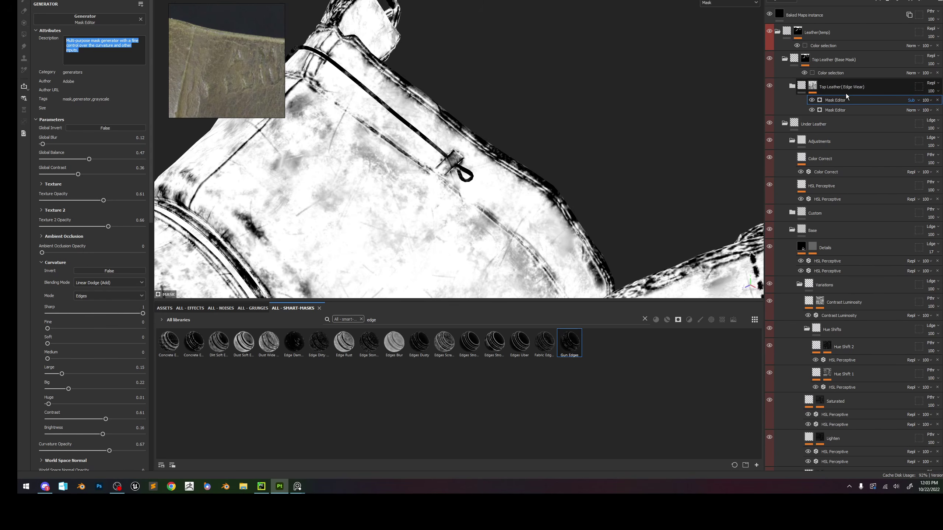
# Compare the leather with and without the upper Mask Editor, first in the mask view, then in the material view.
pyautogui.click(812, 99)
pyautogui.press('f')
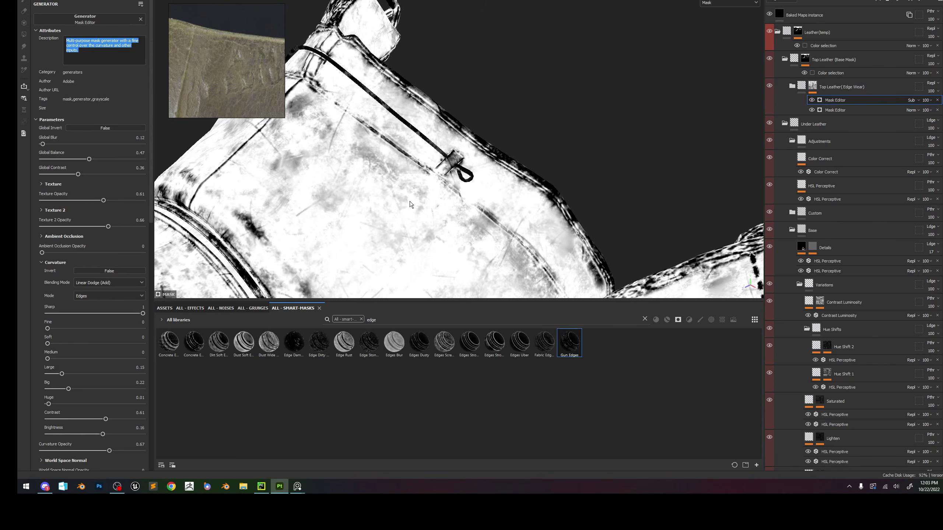
pyautogui.click(812, 99)
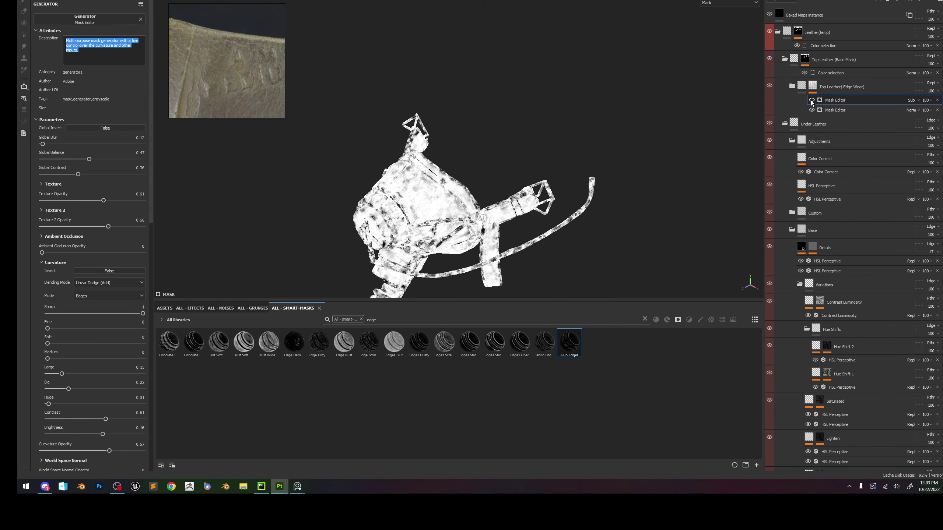
pyautogui.press('f')
pyautogui.click(812, 100)
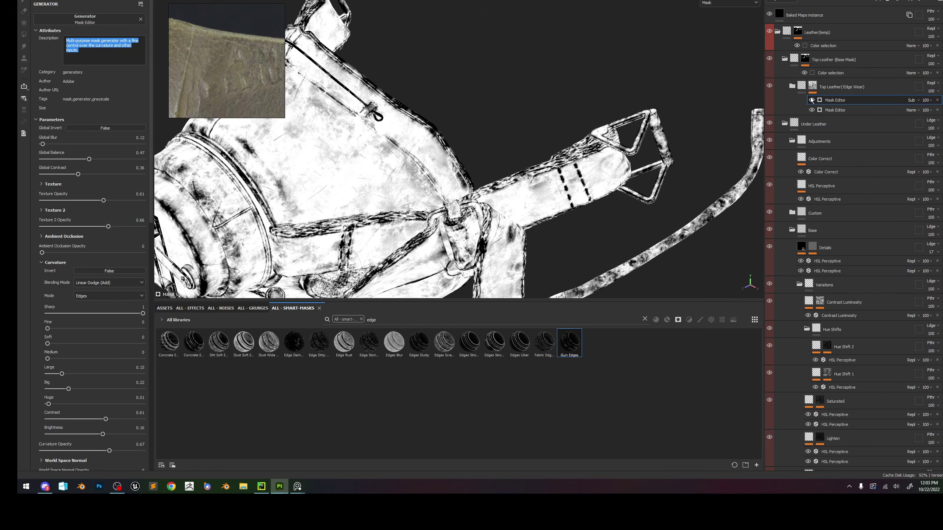
pyautogui.press('m')
pyautogui.scroll(-1, 483, 99)
pyautogui.keyDown('shift'); pyautogui.moveTo(484, 99); pyautogui.dragTo(491, 111, button='right'); pyautogui.keyUp('shift')
pyautogui.scroll(3, 491, 112)
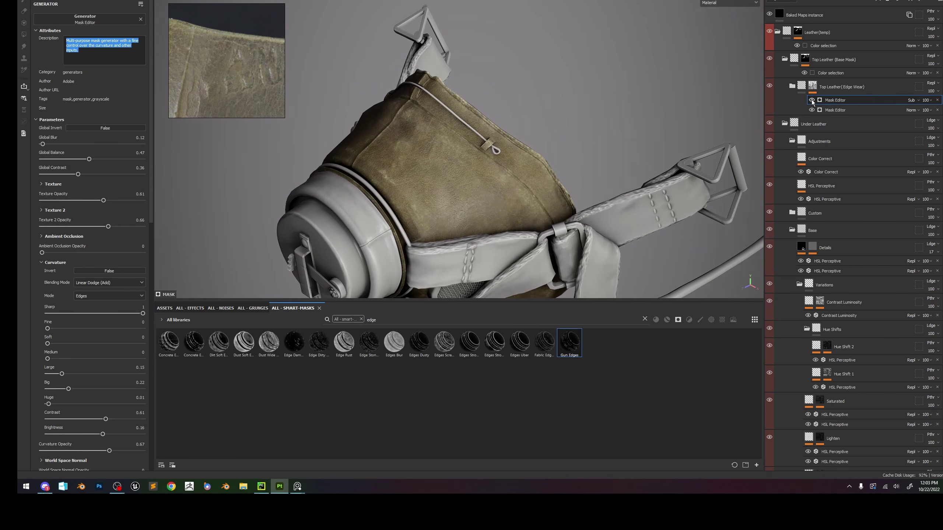
pyautogui.click(812, 100)
pyautogui.click(812, 100)
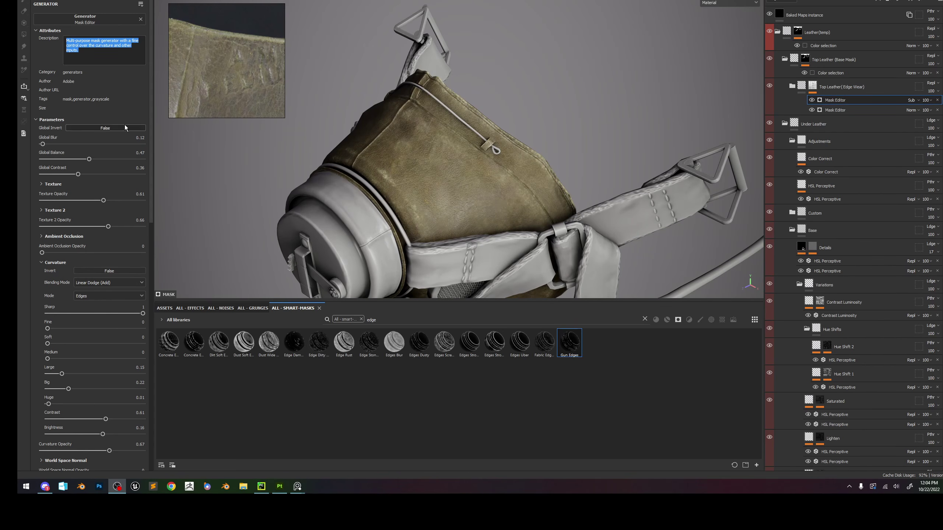
# Raise the upper Mask Editor's global balance to 0.61 and inspect the leather from both sides.
pyautogui.keyDown('alt'); pyautogui.moveTo(514, 134); pyautogui.dragTo(518, 166); pyautogui.keyUp('alt')
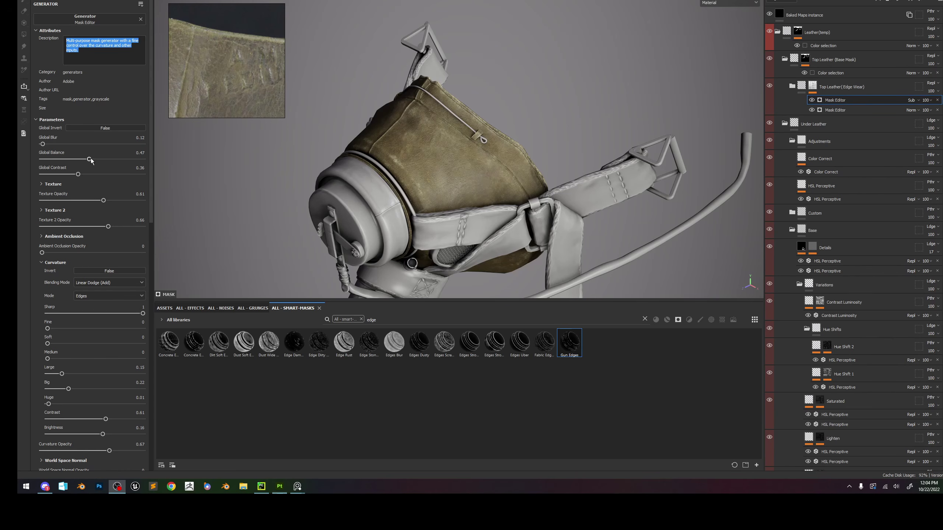
pyautogui.moveTo(90, 158)
pyautogui.mouseDown()
pyautogui.moveTo(111, 160)
pyautogui.moveTo(50, 161)
pyautogui.moveTo(108, 159)
pyautogui.mouseUp()
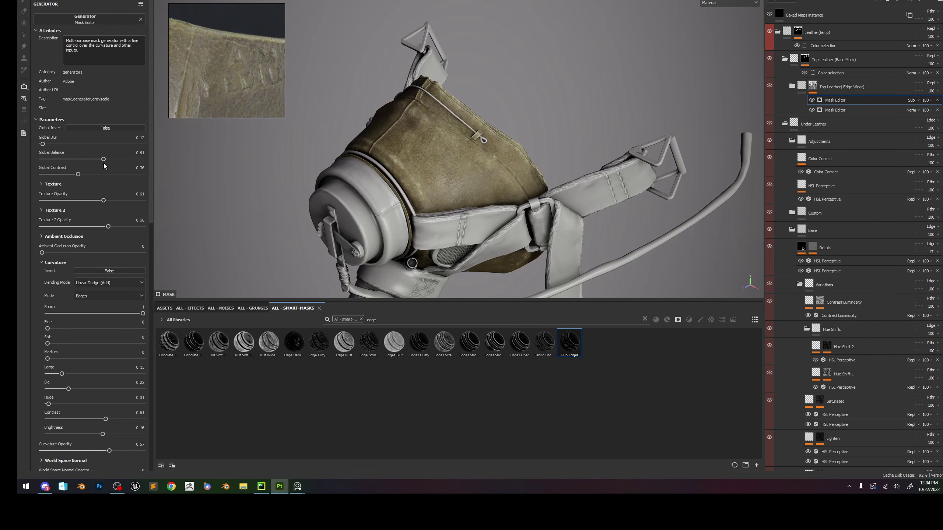
pyautogui.scroll(-3, 498, 132)
pyautogui.keyDown('alt'); pyautogui.moveTo(500, 133); pyautogui.dragTo(580, 140); pyautogui.keyUp('alt')
pyautogui.keyDown('alt'); pyautogui.moveTo(579, 141); pyautogui.dragTo(657, 290, button='right'); pyautogui.keyUp('alt')
pyautogui.keyDown('alt'); pyautogui.moveTo(420, 156); pyautogui.dragTo(466, 162); pyautogui.keyUp('alt')
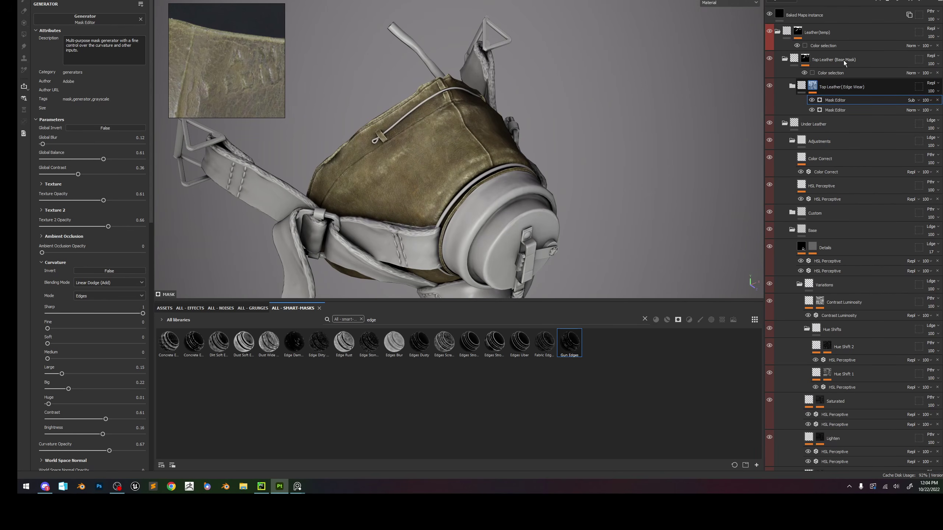
# Add a paint effect to the mask of the Top Leather (Edge Wear) folder.
pyautogui.click(832, 86)
pyautogui.click(879, 2)
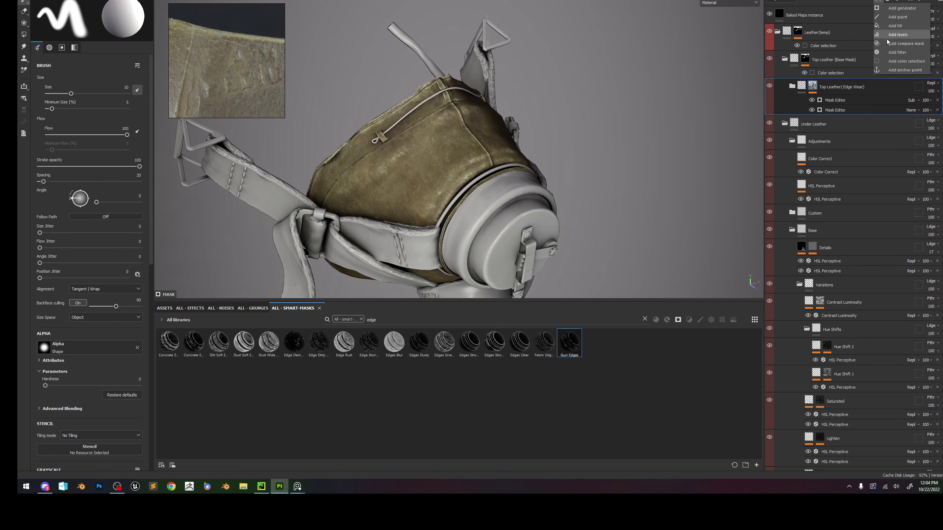
pyautogui.click(898, 17)
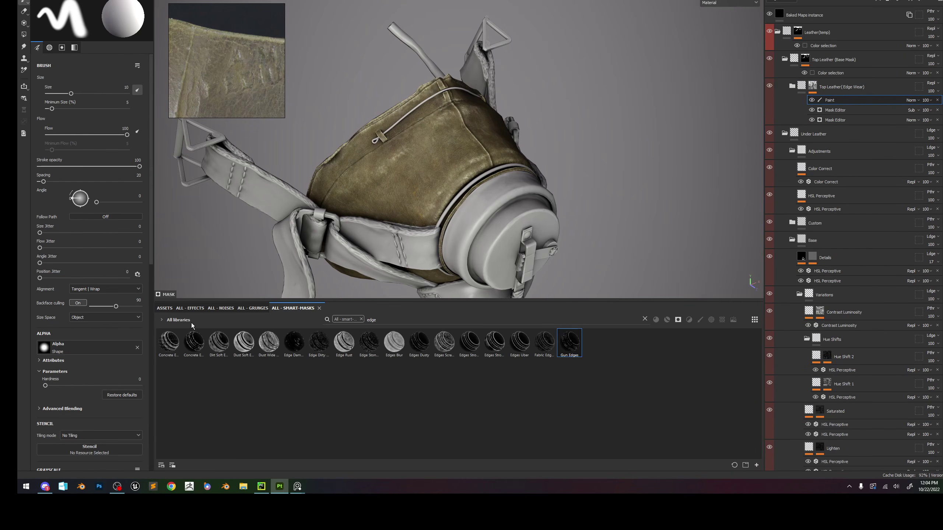
# Filter the whole asset library to brushes and keep that filtered view as its own asset tab.
pyautogui.click(171, 310)
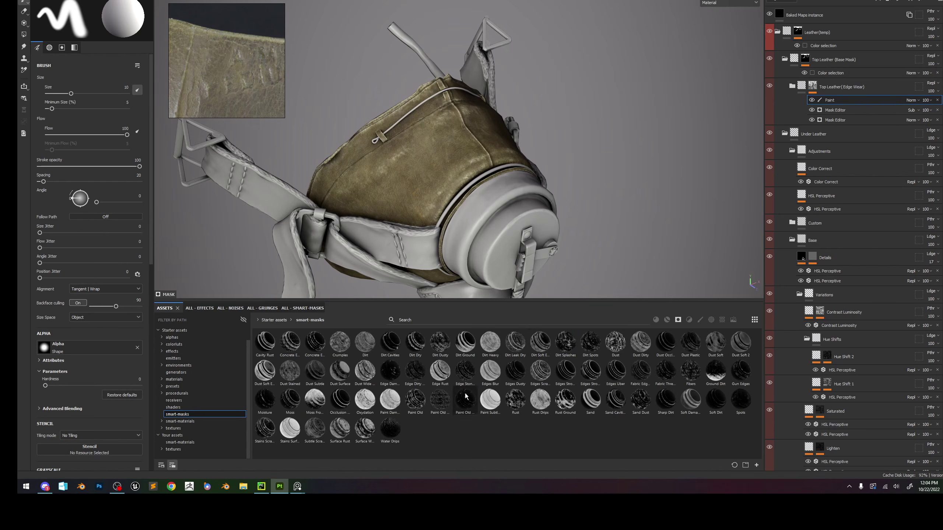
pyautogui.click(700, 320)
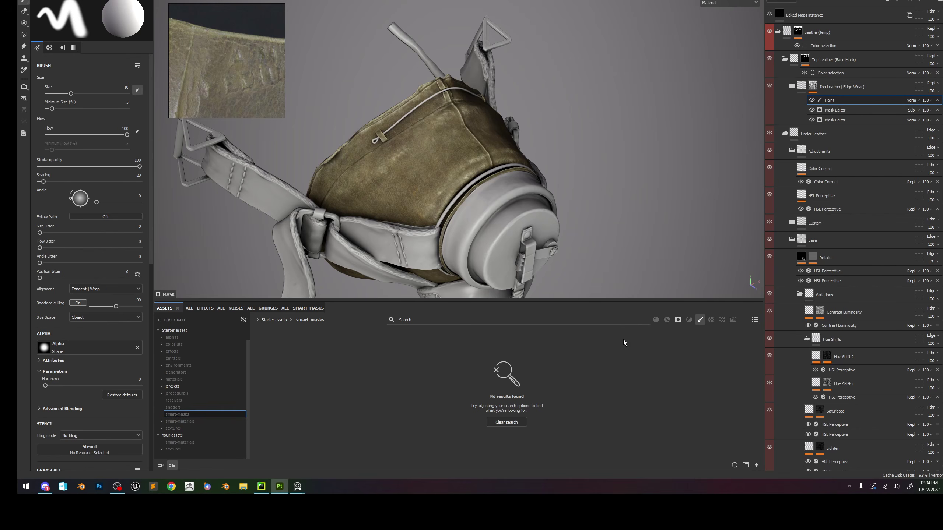
pyautogui.click(506, 422)
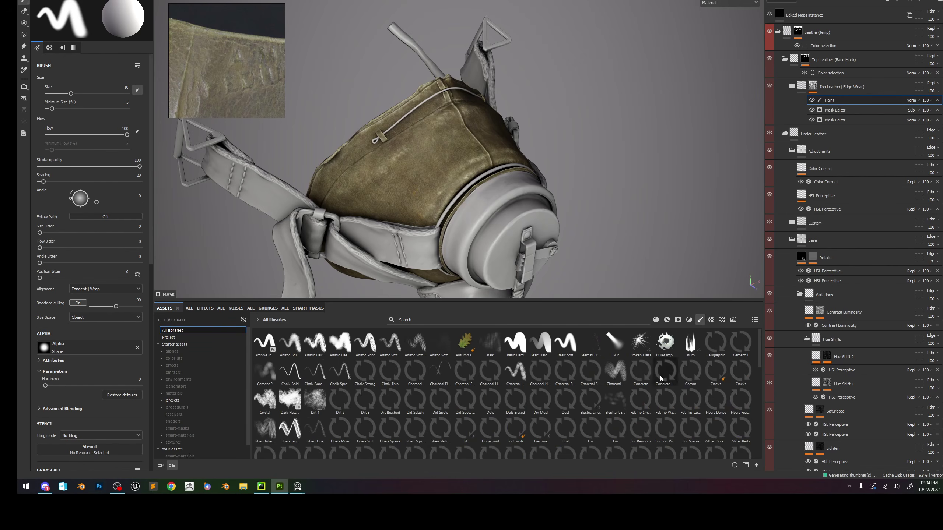
pyautogui.click(745, 465)
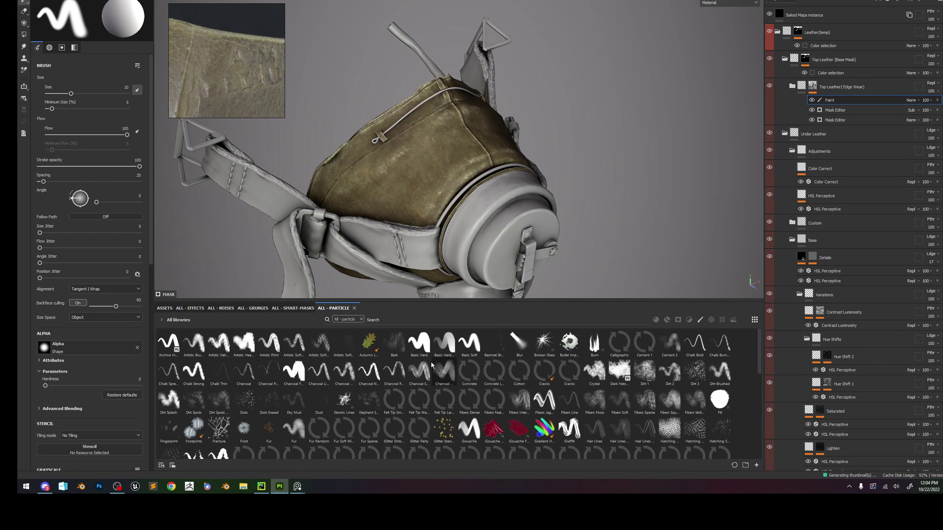
# Search the brushes for dirt, choose the Dirt 1 brush and set its size to 6.83.
pyautogui.click(401, 320)
pyautogui.write('dirt')
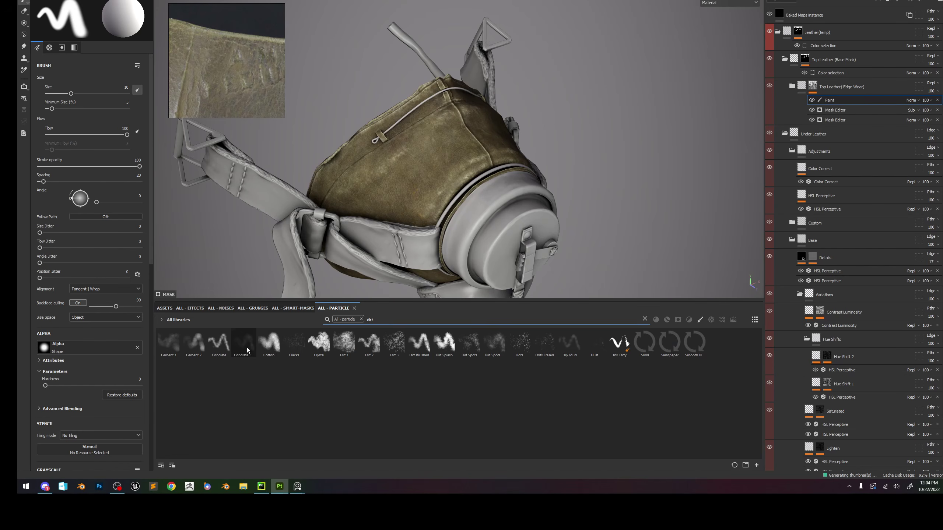
pyautogui.click(344, 342)
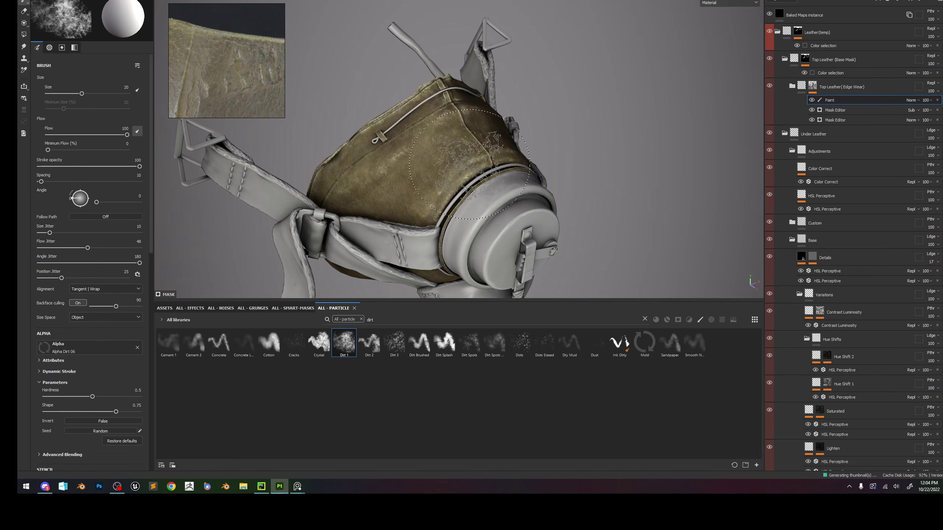
pyautogui.keyDown('alt'); pyautogui.moveTo(359, 154); pyautogui.dragTo(395, 145); pyautogui.keyUp('alt')
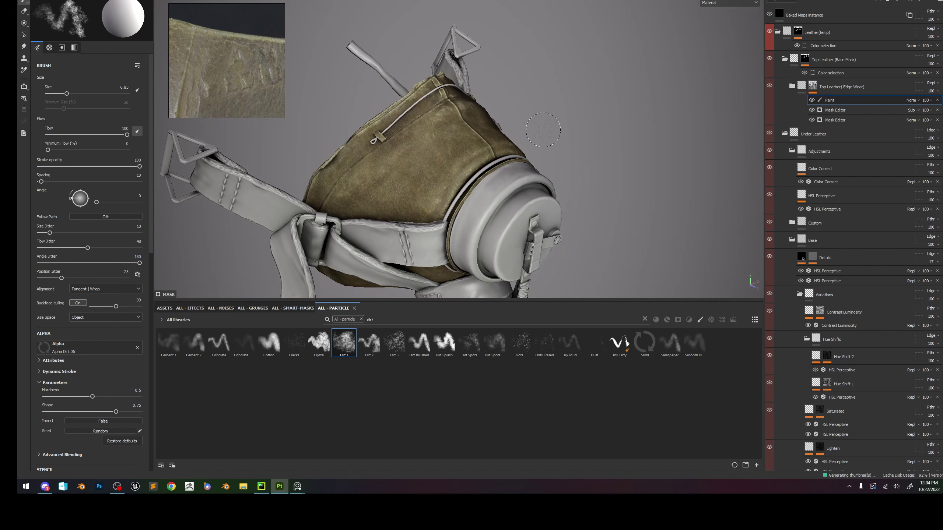
pyautogui.keyDown('alt'); pyautogui.moveTo(543, 130); pyautogui.dragTo(446, 141); pyautogui.keyUp('alt')
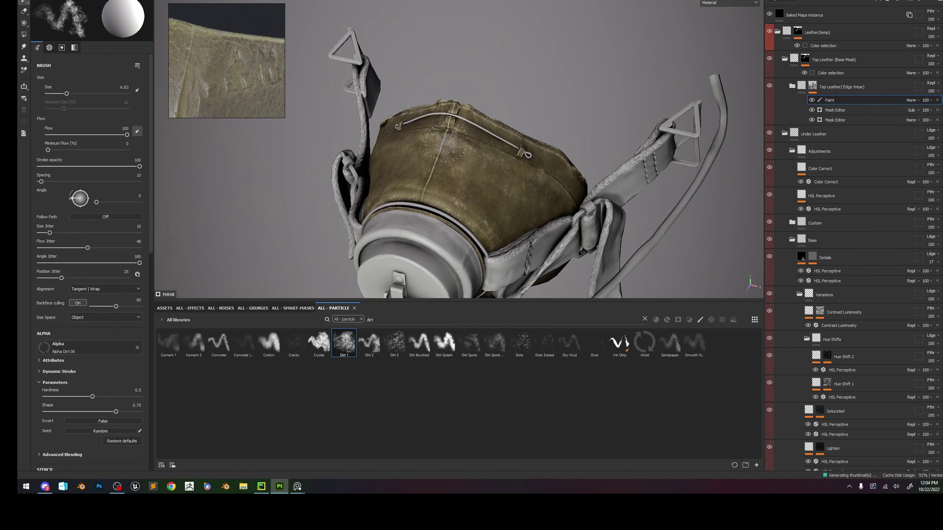
# Set the Dirt 1 brush size to 5.32 and check the Top Leather (Edge Wear) mask on its own.
pyautogui.keyDown('ctrl'); pyautogui.moveTo(447, 171); pyautogui.dragTo(427, 188, button='right'); pyautogui.keyUp('ctrl')
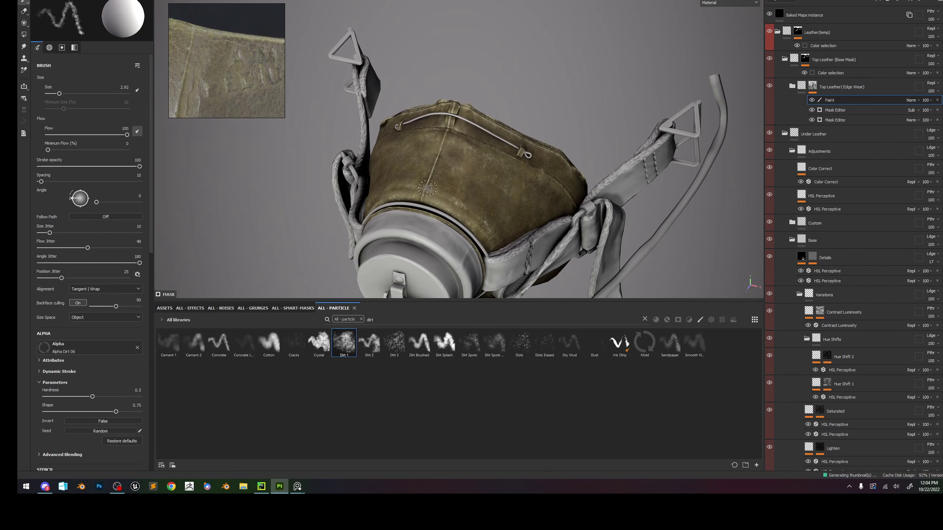
pyautogui.keyDown('alt'); pyautogui.moveTo(435, 163); pyautogui.dragTo(467, 183); pyautogui.keyUp('alt')
pyautogui.moveTo(466, 184)
pyautogui.keyDown('ctrl'); pyautogui.mouseDown(button='right')
pyautogui.moveTo(482, 179)
pyautogui.moveTo(457, 132)
pyautogui.mouseUp(button='right'); pyautogui.keyUp('ctrl')
pyautogui.keyDown('alt'); pyautogui.click(812, 86); pyautogui.keyUp('alt')
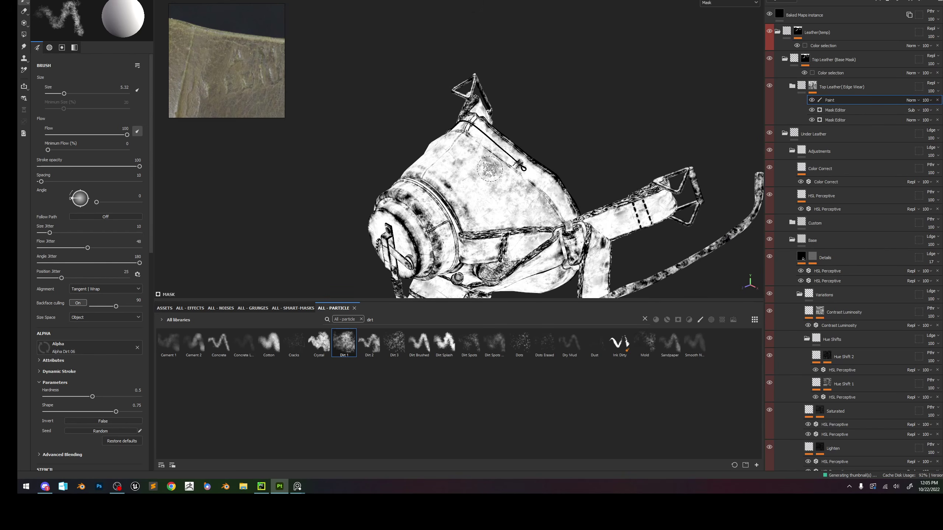
pyautogui.press('m')
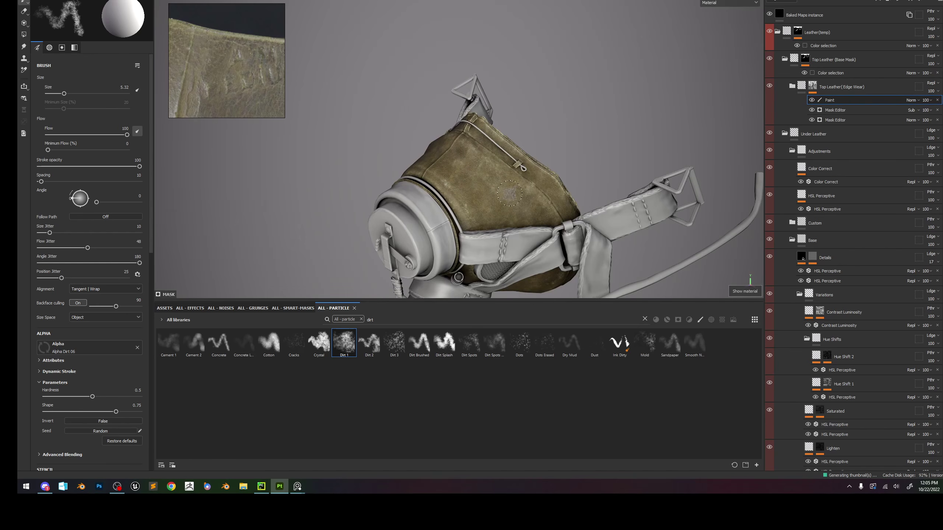
# Examine the leather wear on both sides of the oxygen mask and on the areas beneath the straps.
pyautogui.keyDown('alt'); pyautogui.moveTo(510, 193); pyautogui.dragTo(461, 160, button='middle'); pyautogui.keyUp('alt')
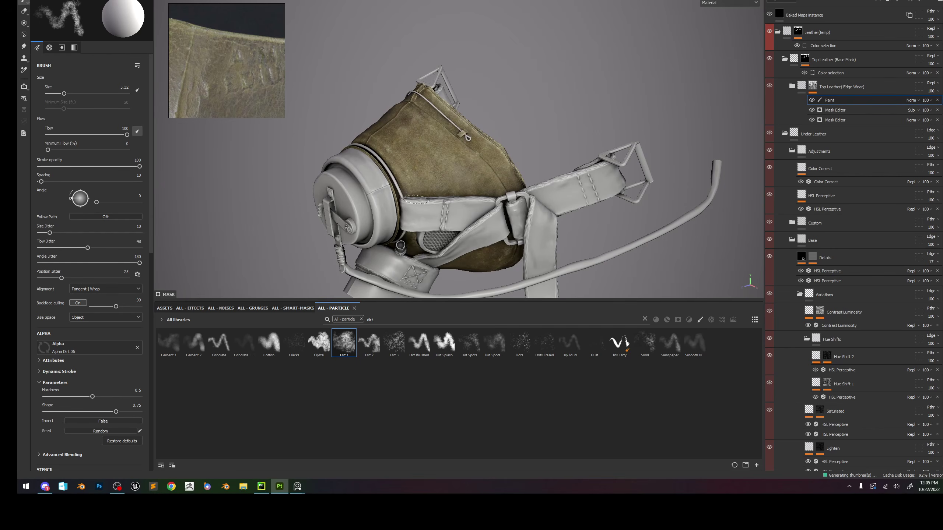
pyautogui.keyDown('alt'); pyautogui.moveTo(415, 201); pyautogui.dragTo(485, 205); pyautogui.keyUp('alt')
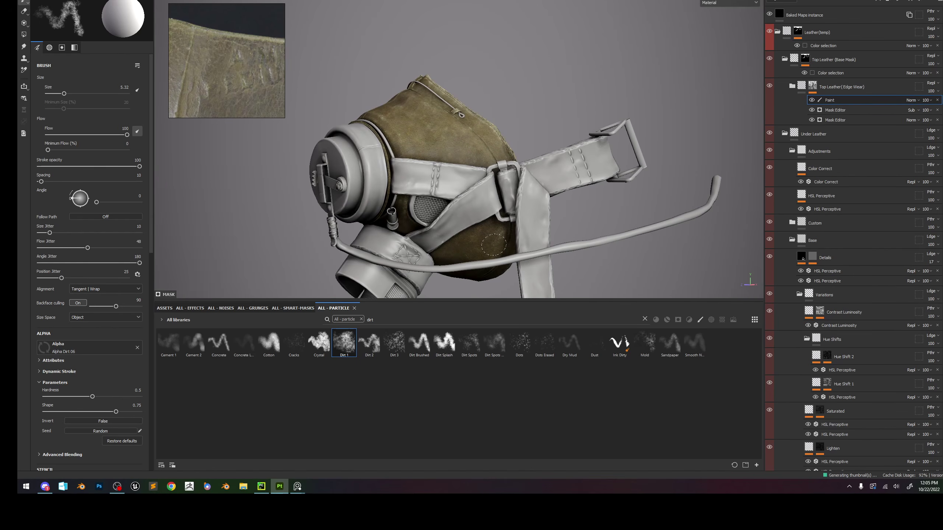
pyautogui.moveTo(451, 150)
pyautogui.keyDown('alt'); pyautogui.mouseDown()
pyautogui.moveTo(551, 172)
pyautogui.moveTo(503, 147)
pyautogui.mouseUp(); pyautogui.keyUp('alt')
pyautogui.keyDown('alt'); pyautogui.moveTo(503, 146); pyautogui.dragTo(492, 193, button='right'); pyautogui.keyUp('alt')
pyautogui.keyDown('alt'); pyautogui.moveTo(479, 209); pyautogui.dragTo(466, 217); pyautogui.keyUp('alt')
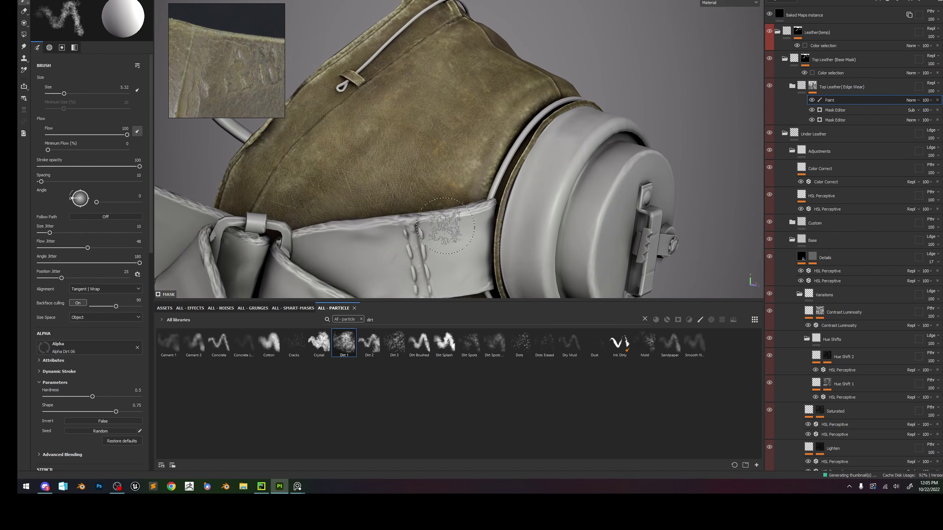
pyautogui.keyDown('alt'); pyautogui.moveTo(444, 228); pyautogui.dragTo(527, 112, button='middle'); pyautogui.keyUp('alt')
pyautogui.keyDown('alt'); pyautogui.moveTo(528, 112); pyautogui.dragTo(536, 79); pyautogui.keyUp('alt')
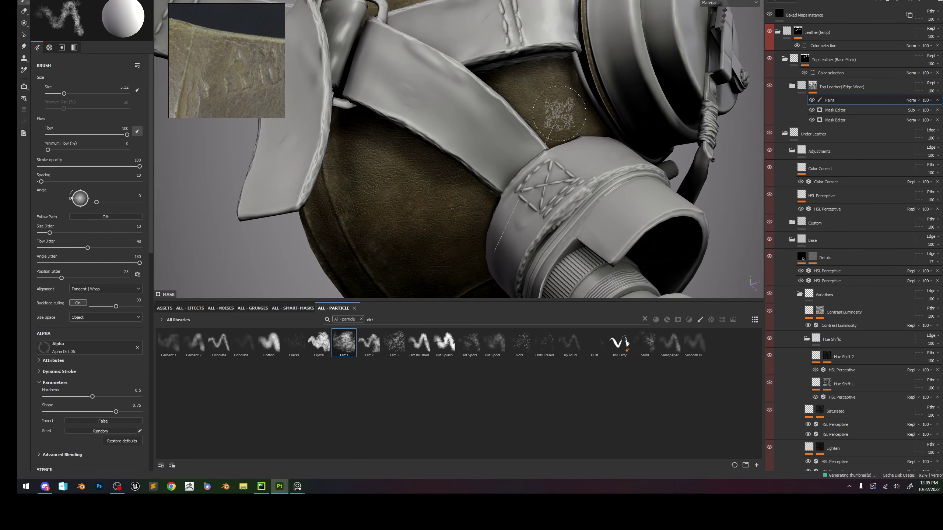
pyautogui.keyDown('alt'); pyautogui.moveTo(557, 95); pyautogui.dragTo(432, 30, button='right'); pyautogui.keyUp('alt')
pyautogui.keyDown('alt'); pyautogui.moveTo(431, 30); pyautogui.dragTo(557, 174); pyautogui.keyUp('alt')
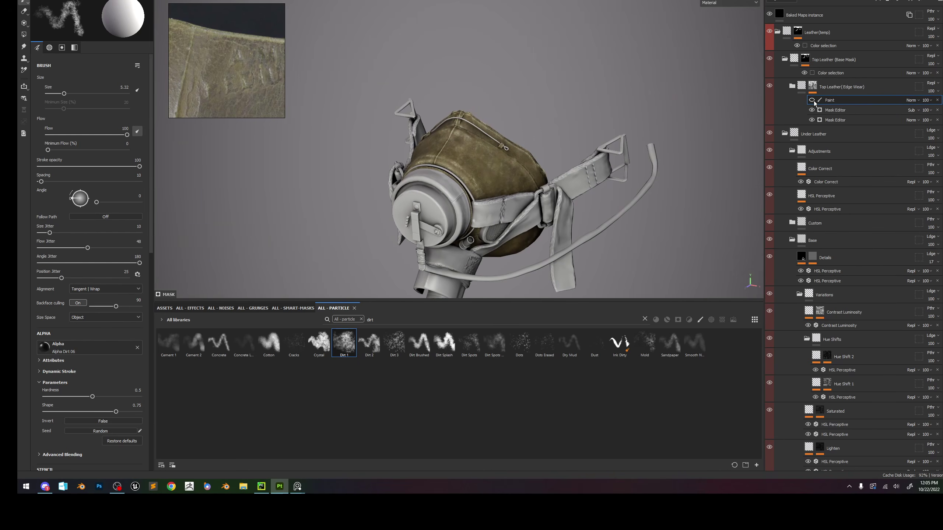
# Reduce the brush size to 2.16 and compare the Top Leather (Edge Wear) mask with the shaded leather.
pyautogui.scroll(3, 482, 174)
pyautogui.press('[')
pyautogui.press('[')
pyautogui.keyDown('alt'); pyautogui.moveTo(483, 174); pyautogui.dragTo(463, 185); pyautogui.keyUp('alt')
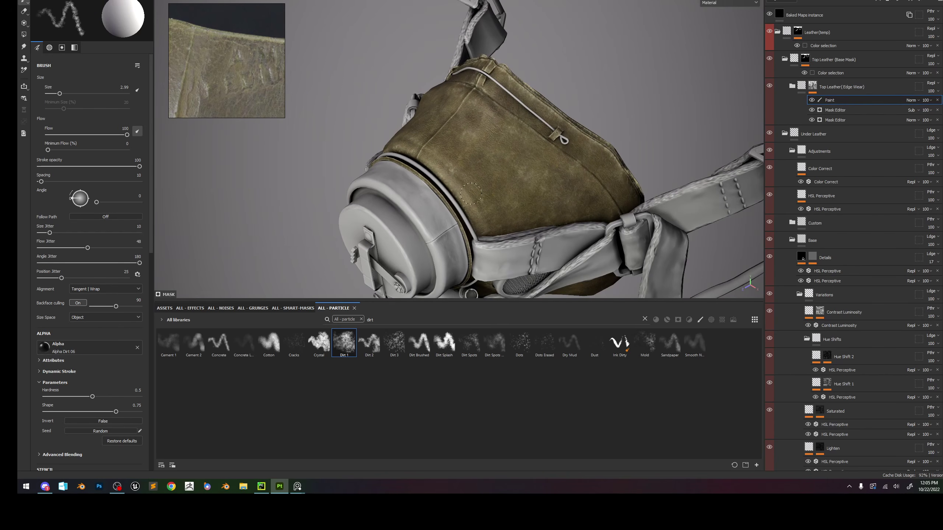
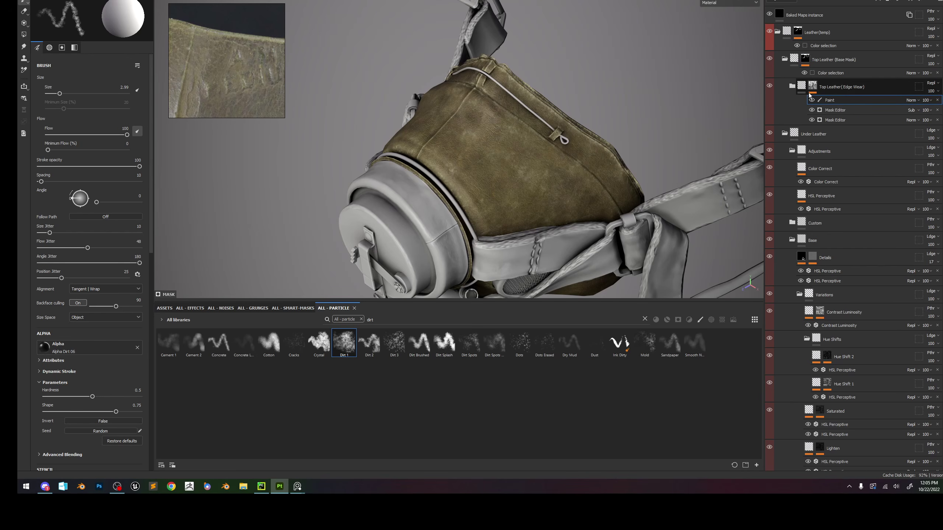
pyautogui.press('m')
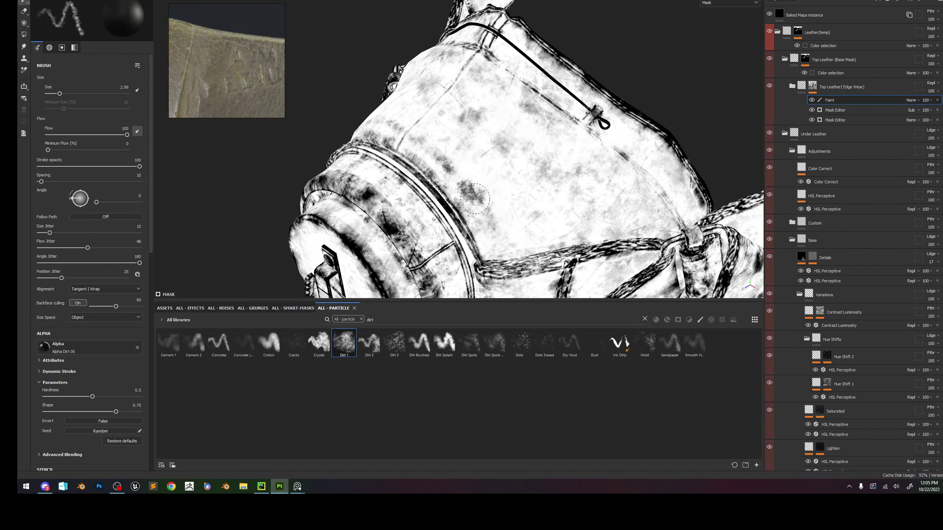
pyautogui.press('m')
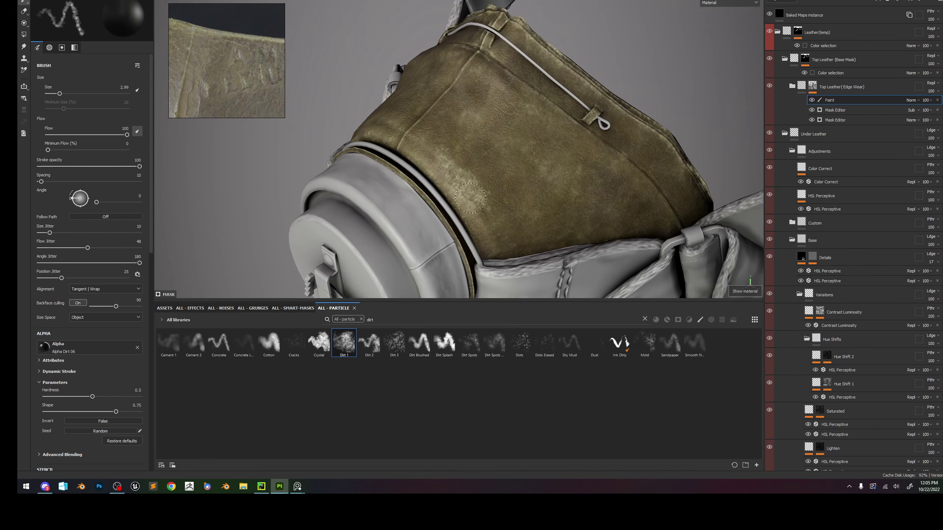
pyautogui.scroll(-3, 557, 208)
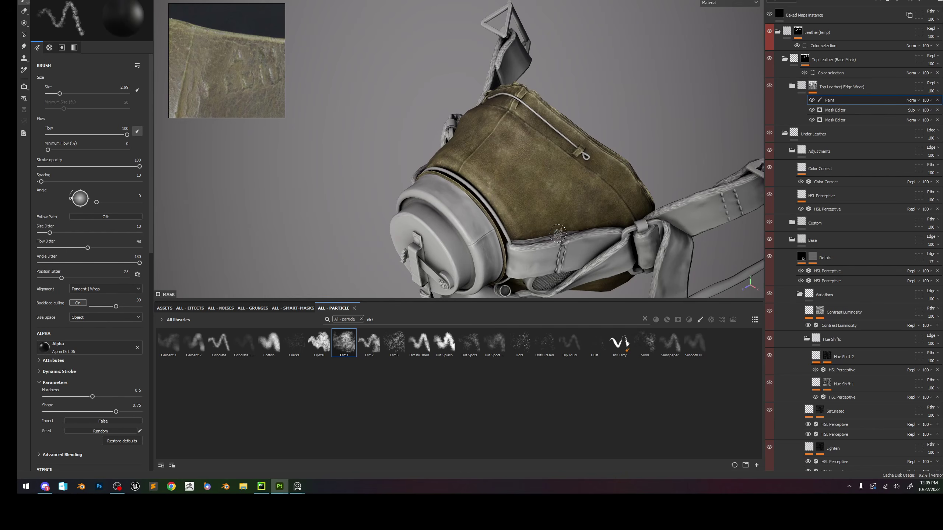
pyautogui.press('[')
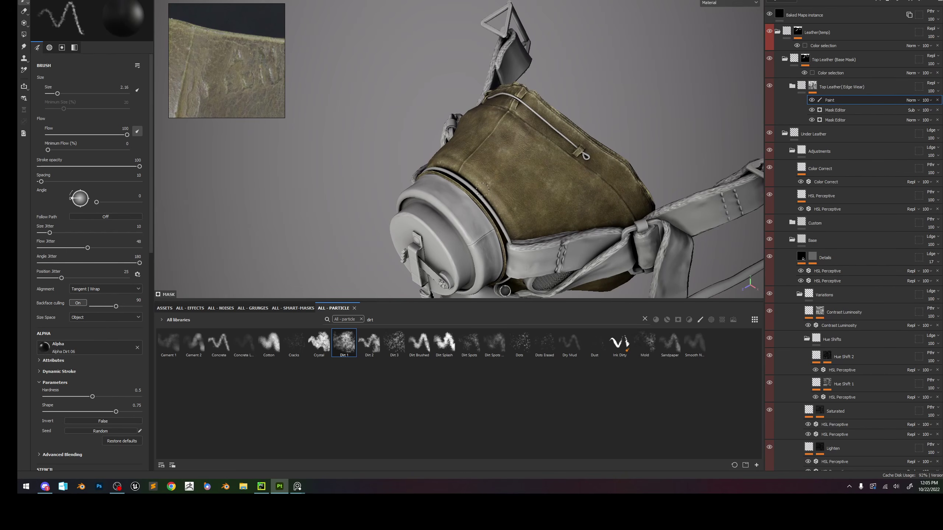
# Make the Helmet, Goggles and face texture sets visible together with the oxygen mask and view the whole set from the side.
pyautogui.keyDown('alt'); pyautogui.moveTo(501, 217); pyautogui.dragTo(644, 162); pyautogui.keyUp('alt')
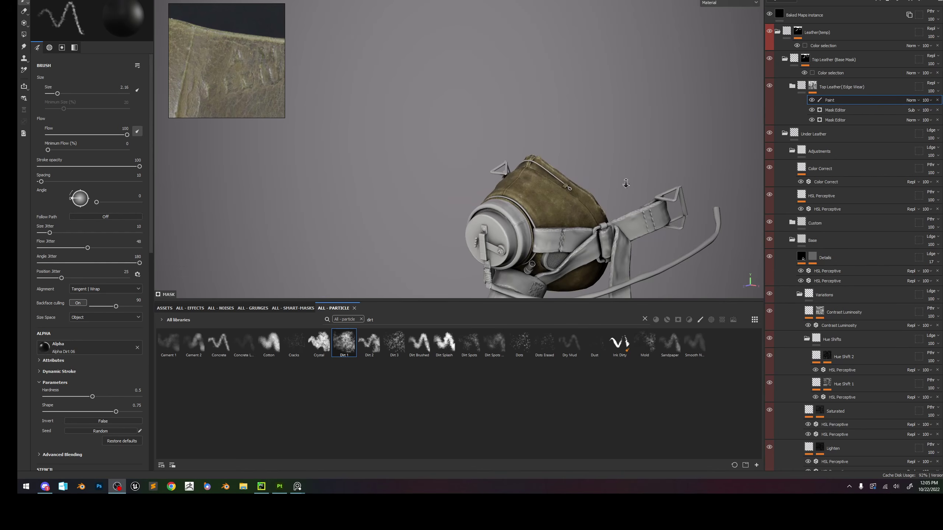
pyautogui.click(781, 1)
pyautogui.click(770, 21)
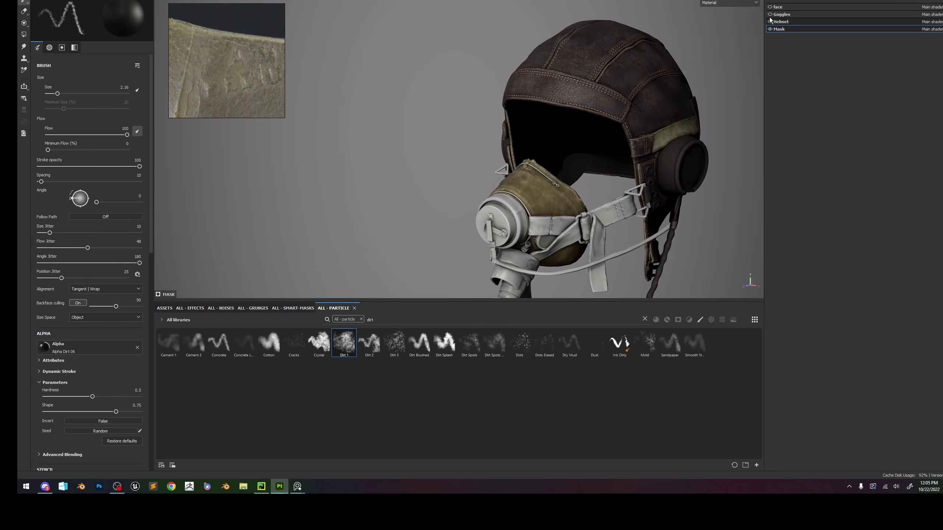
pyautogui.click(770, 14)
pyautogui.click(770, 7)
pyautogui.moveTo(612, 111)
pyautogui.keyDown('alt'); pyautogui.mouseDown()
pyautogui.moveTo(513, 86)
pyautogui.moveTo(538, 105)
pyautogui.moveTo(643, 130)
pyautogui.moveTo(621, 121)
pyautogui.mouseUp(); pyautogui.keyUp('alt')
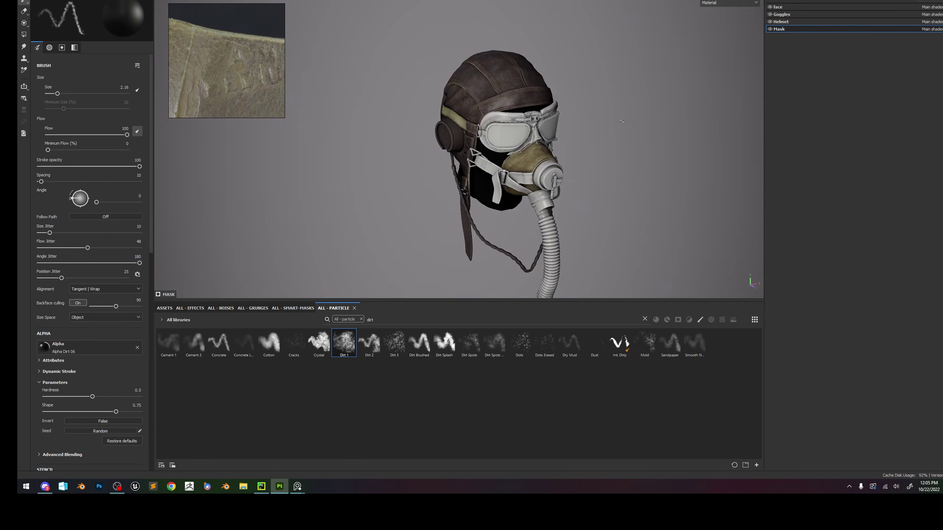
pyautogui.scroll(-8, 534, 171)
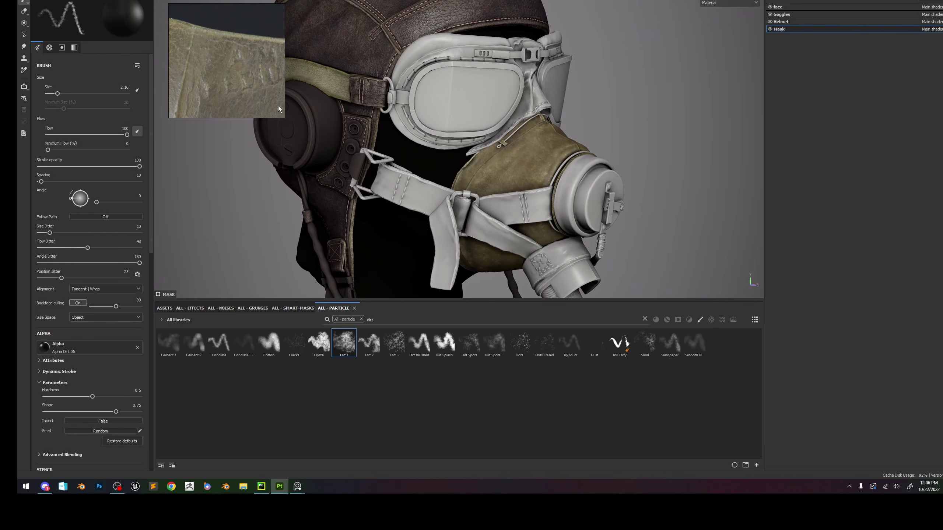
# Switch to the reference board, enlarge its window and find the close-up photo of the woven mask straps.
pyautogui.click(281, 116)
pyautogui.moveTo(283, 116); pyautogui.dragTo(348, 222)
pyautogui.scroll(-7, 277, 128)
pyautogui.scroll(-5, 276, 128)
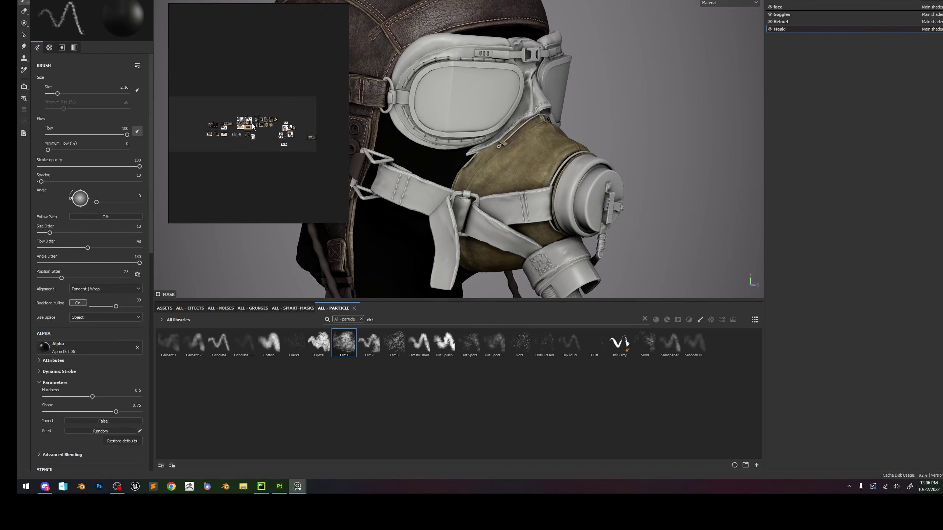
pyautogui.scroll(8, 261, 110)
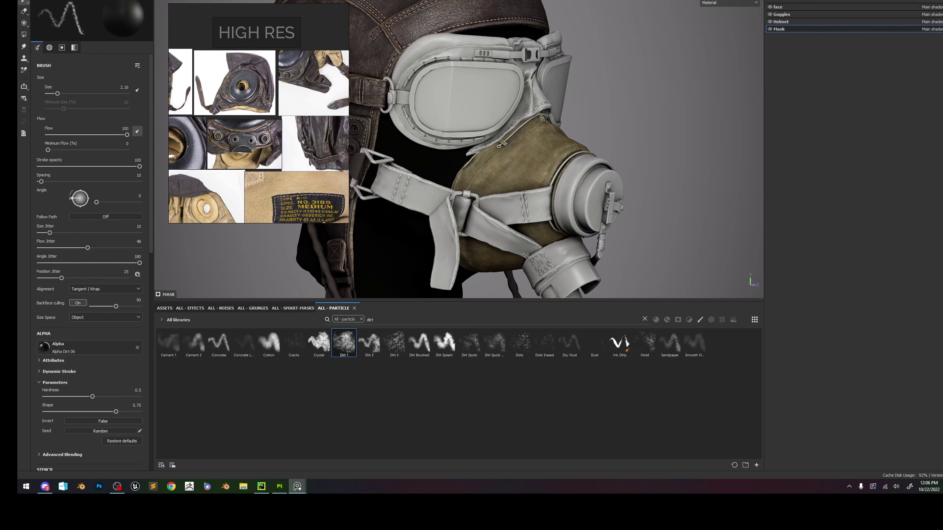
pyautogui.scroll(-6, 250, 153)
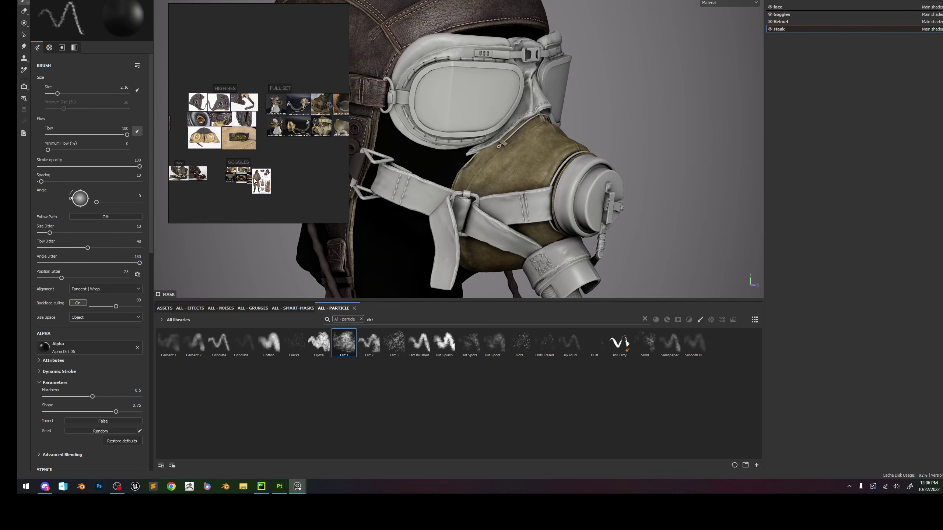
pyautogui.scroll(10, 249, 113)
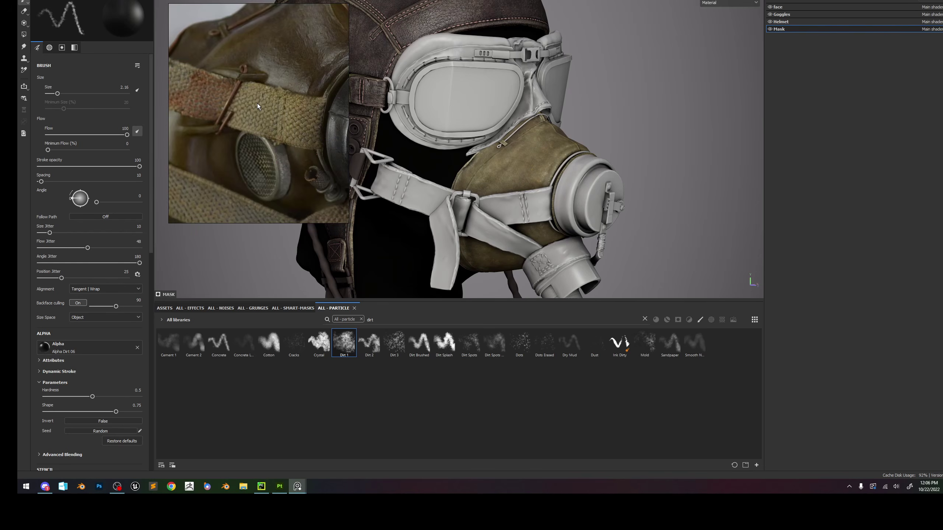
pyautogui.moveTo(282, 88); pyautogui.dragTo(259, 124, button='right')
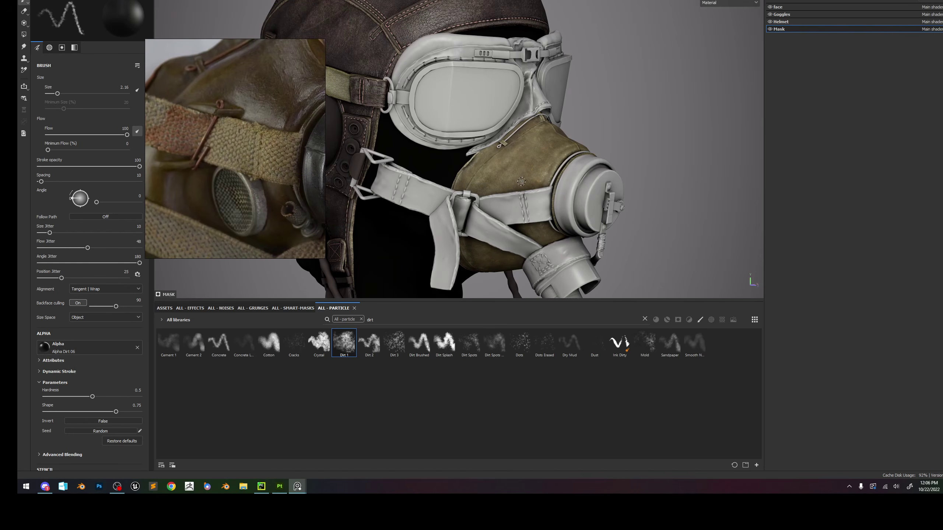
# Return to the Mask layer stack, collapse the Leather(temp) folder and hide and reshow it to check what it covers.
pyautogui.keyDown('alt'); pyautogui.moveTo(521, 181); pyautogui.dragTo(565, 112); pyautogui.keyUp('alt')
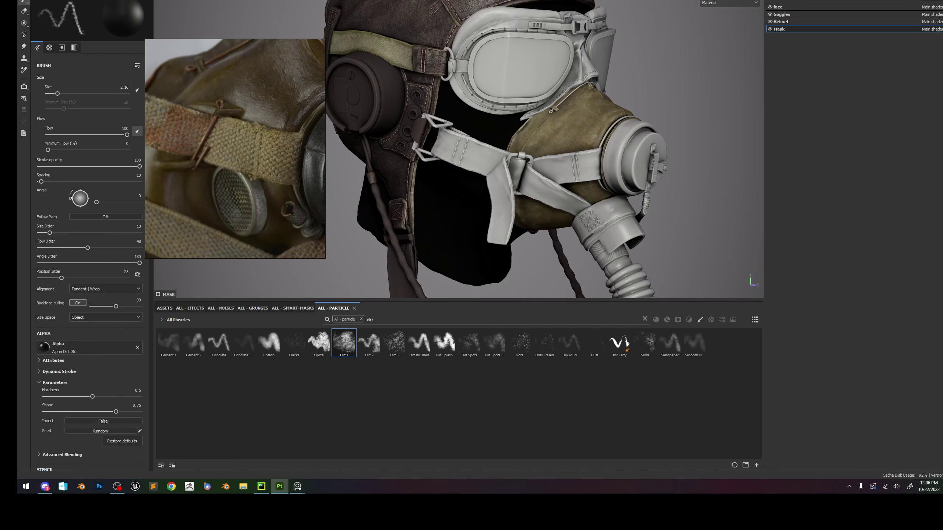
pyautogui.click(850, 0)
pyautogui.click(811, 1)
pyautogui.click(780, 1)
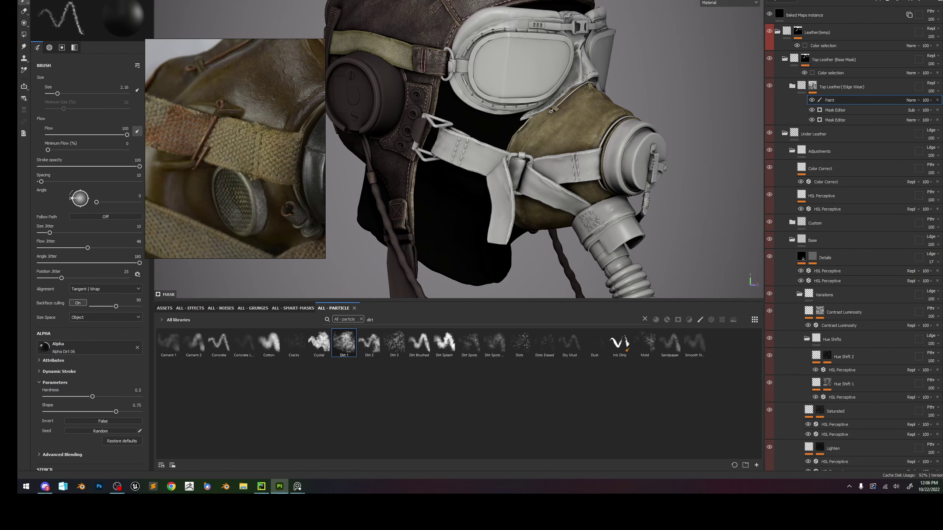
pyautogui.click(778, 32)
pyautogui.click(769, 32)
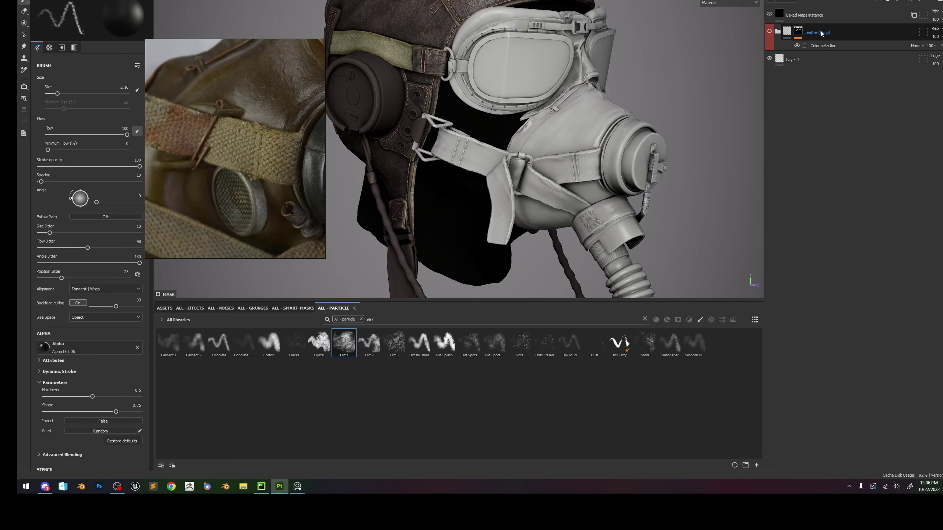
pyautogui.click(769, 32)
# Duplicate the Leather(temp) folder and rename the copy Straps.
pyautogui.rightClick(842, 32)
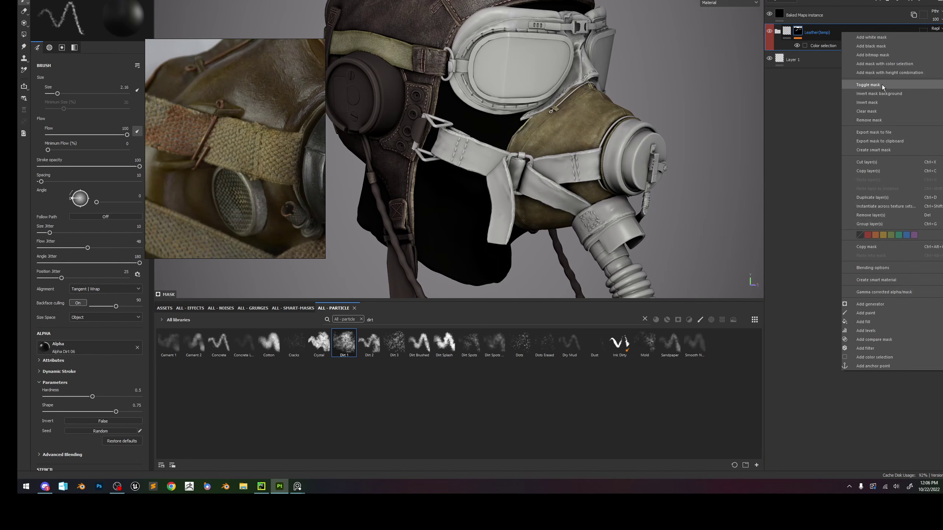
pyautogui.click(823, 34)
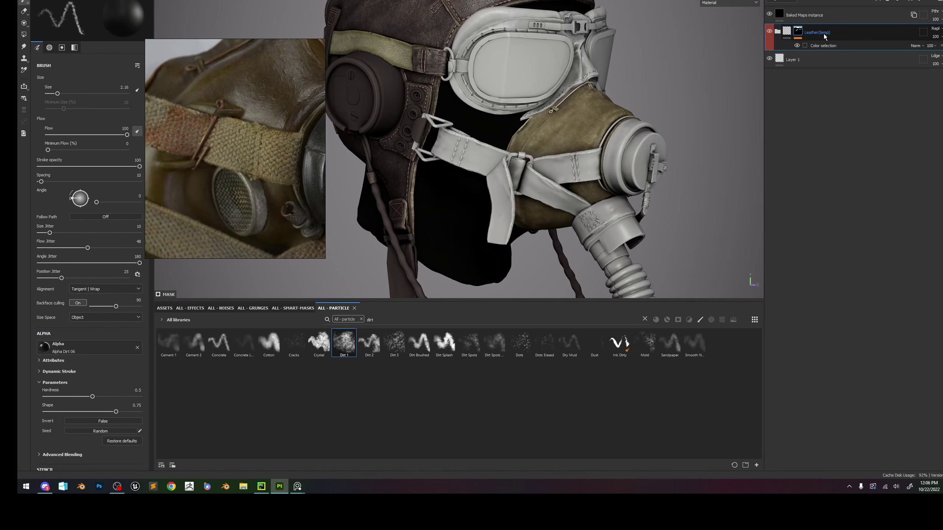
pyautogui.hotkey('ctrl', 'd')
pyautogui.click(823, 73)
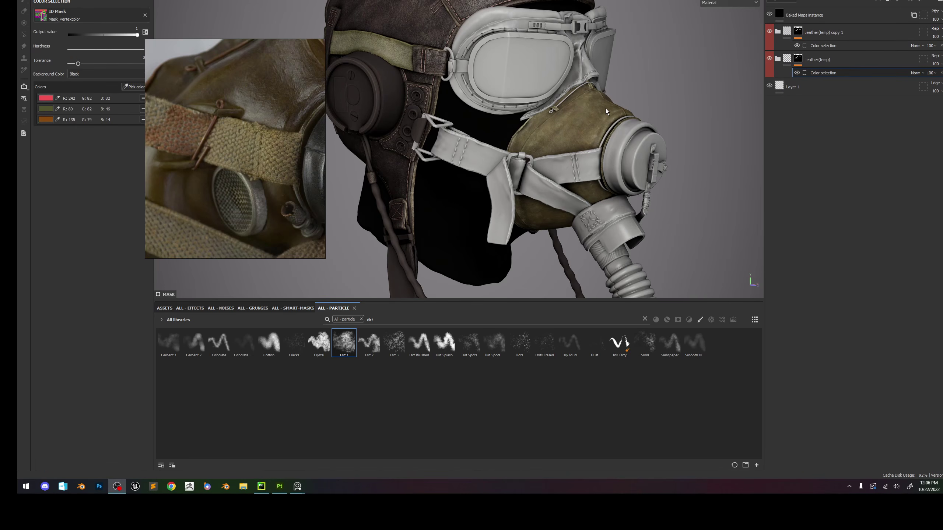
pyautogui.doubleClick(816, 33)
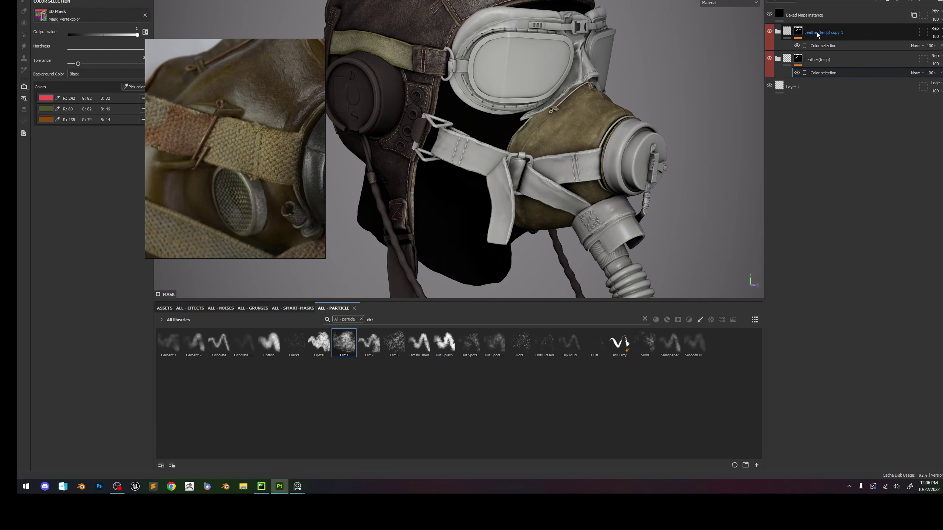
pyautogui.write('Strap')
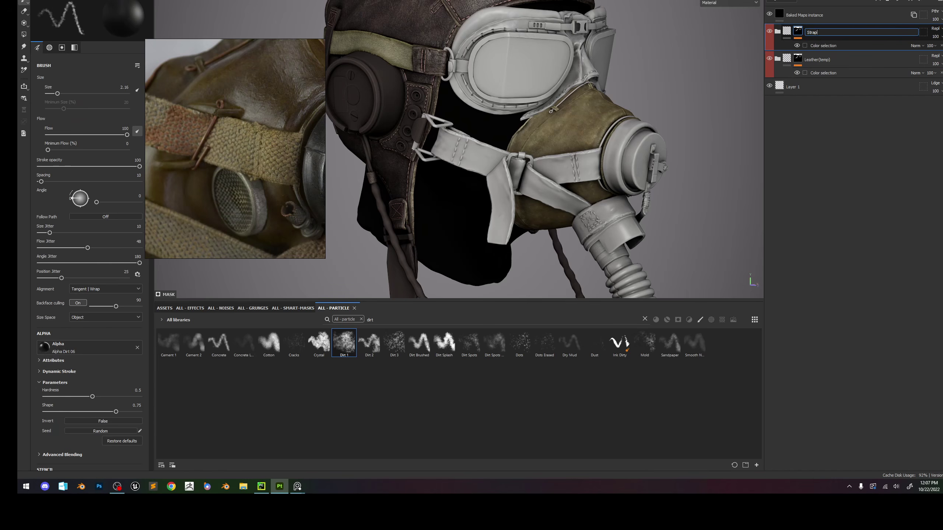
pyautogui.write('s')
pyautogui.press('Return')
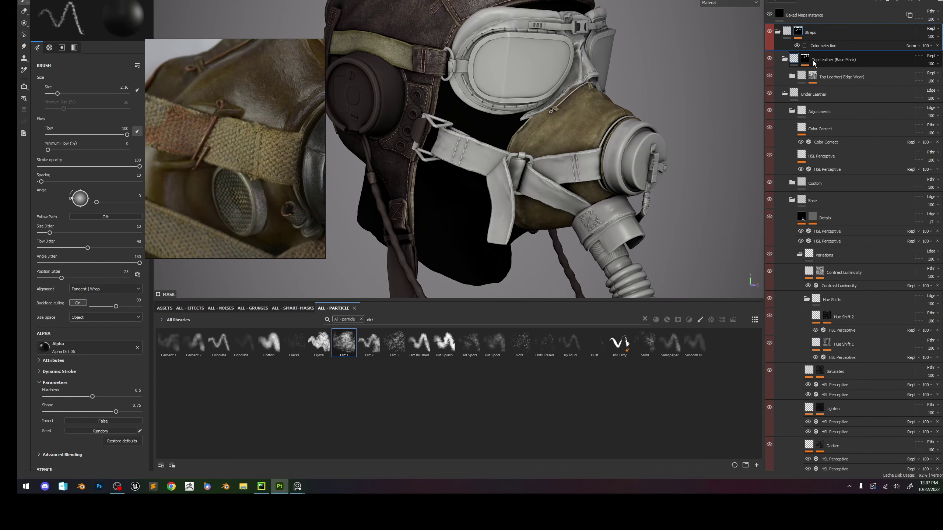
# Examine the weave and colour of the webbing straps in the reference photo.
pyautogui.scroll(3, 259, 135)
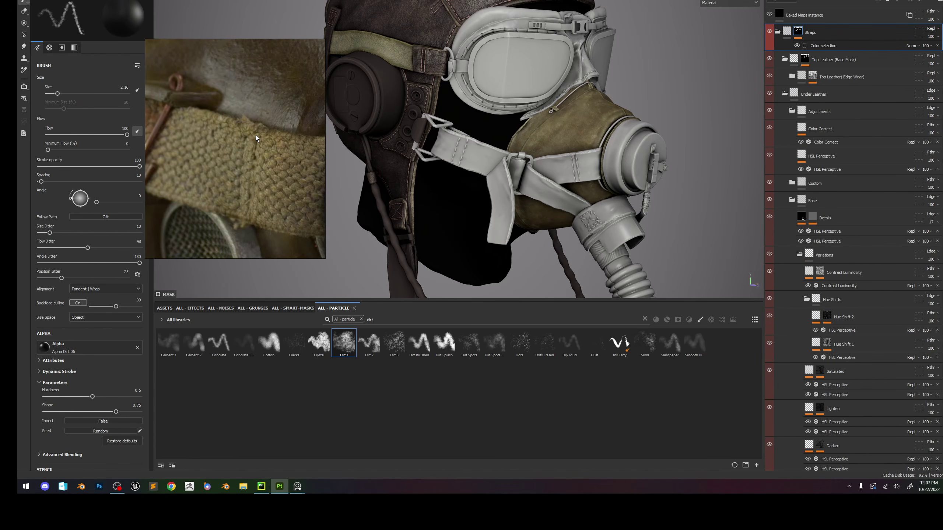
pyautogui.scroll(-5, 256, 135)
pyautogui.scroll(5, 223, 204)
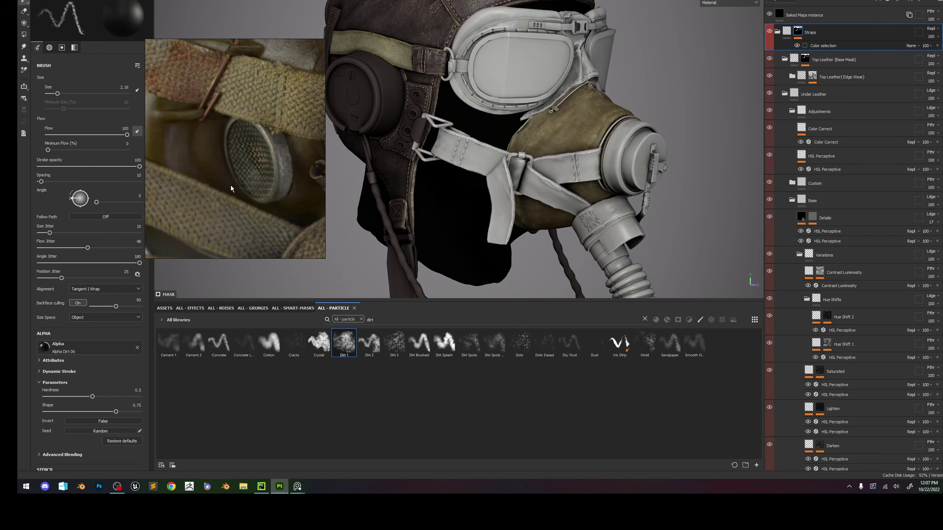
pyautogui.scroll(-1, 245, 169)
pyautogui.scroll(-2, 219, 200)
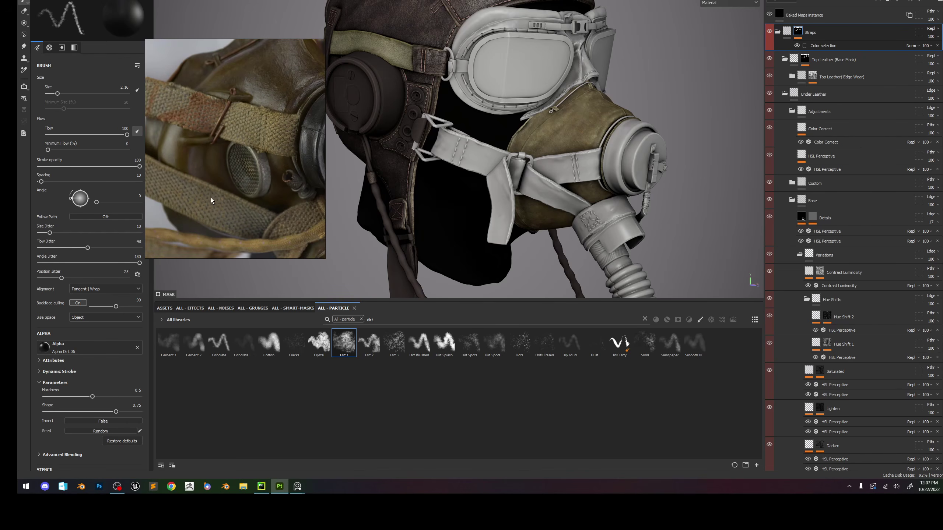
# Compare the strap weave and edges in the reference photo with the untextured straps on the mask model.
pyautogui.scroll(2, 189, 187)
pyautogui.scroll(-4, 199, 189)
pyautogui.scroll(8, 258, 150)
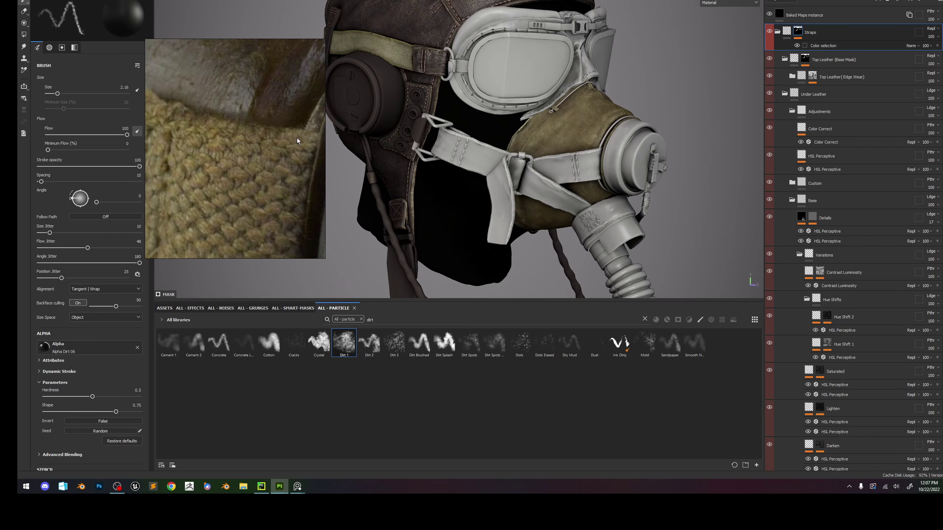
pyautogui.scroll(-3, 245, 135)
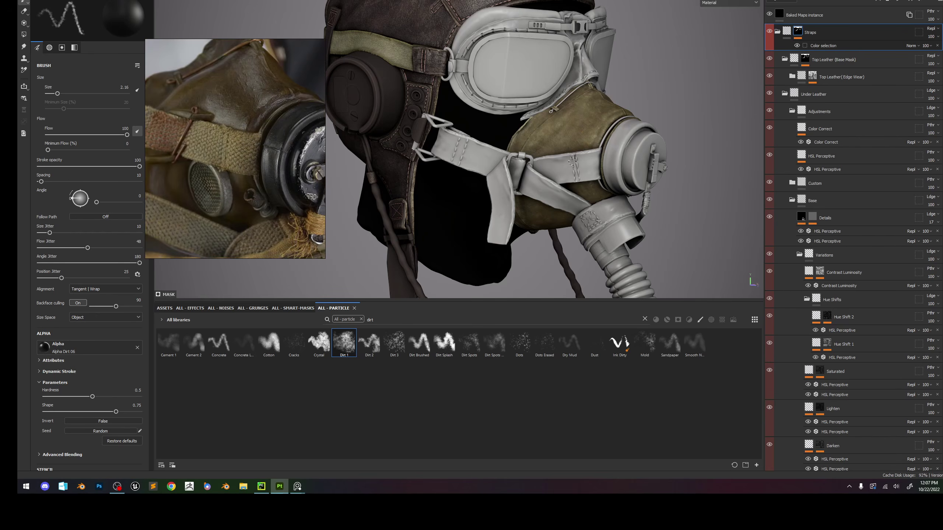
pyautogui.scroll(4, 572, 161)
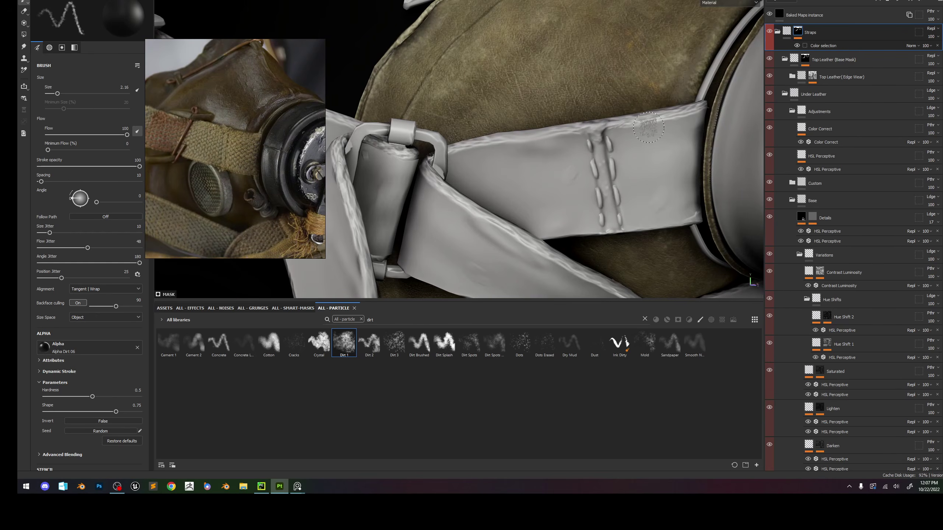
pyautogui.scroll(-4, 648, 127)
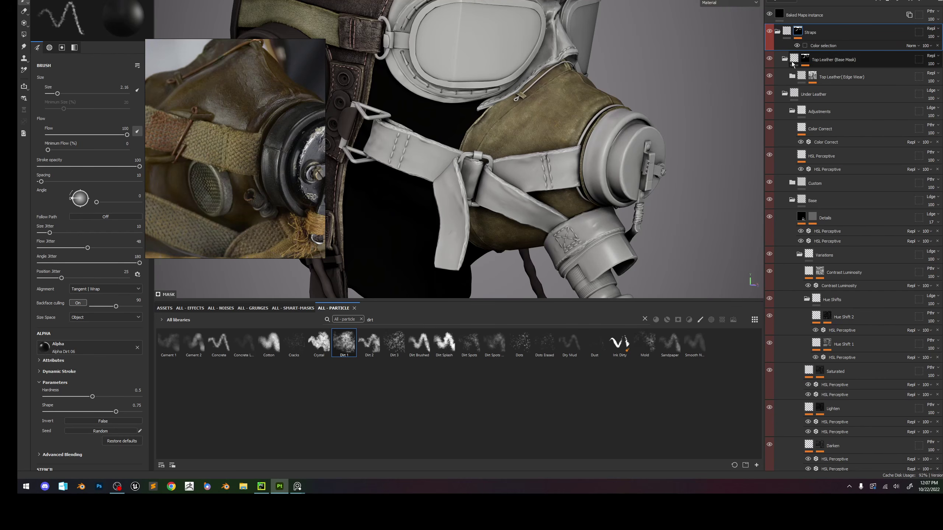
# Collapse the Under Leather folder inside Straps and rename it Sides.
pyautogui.click(785, 95)
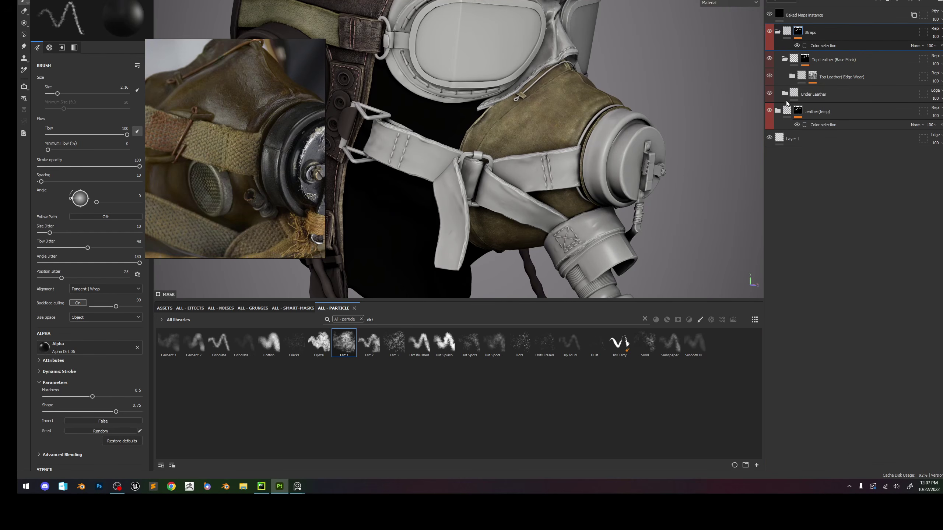
pyautogui.doubleClick(817, 93)
pyautogui.write('Sides')
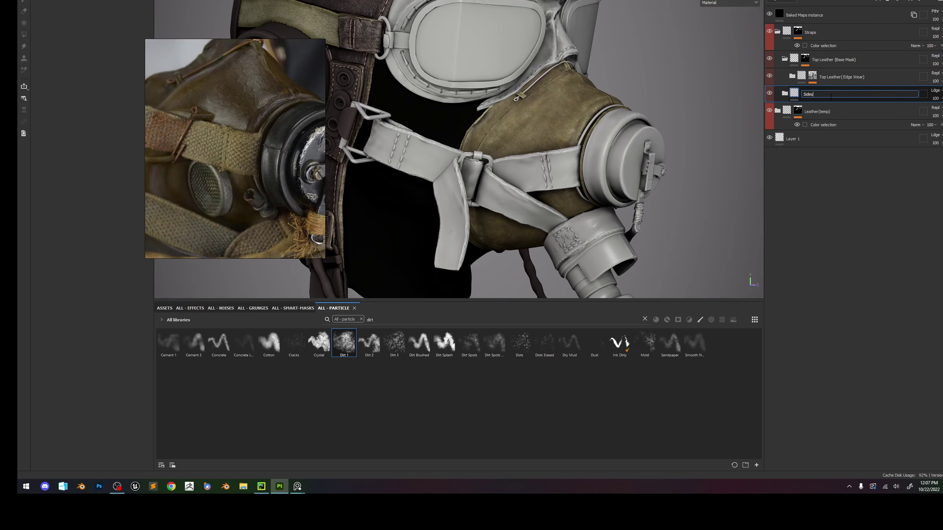
pyautogui.press('Return')
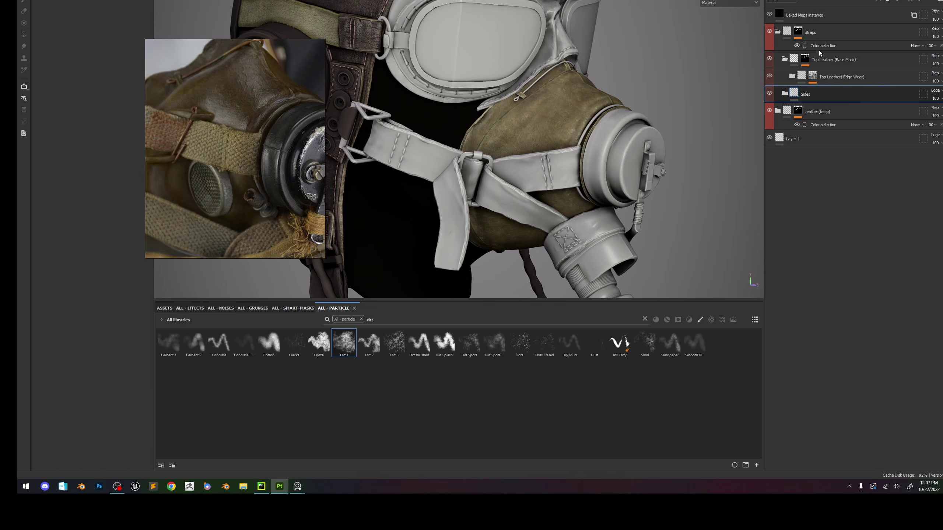
pyautogui.doubleClick(812, 33)
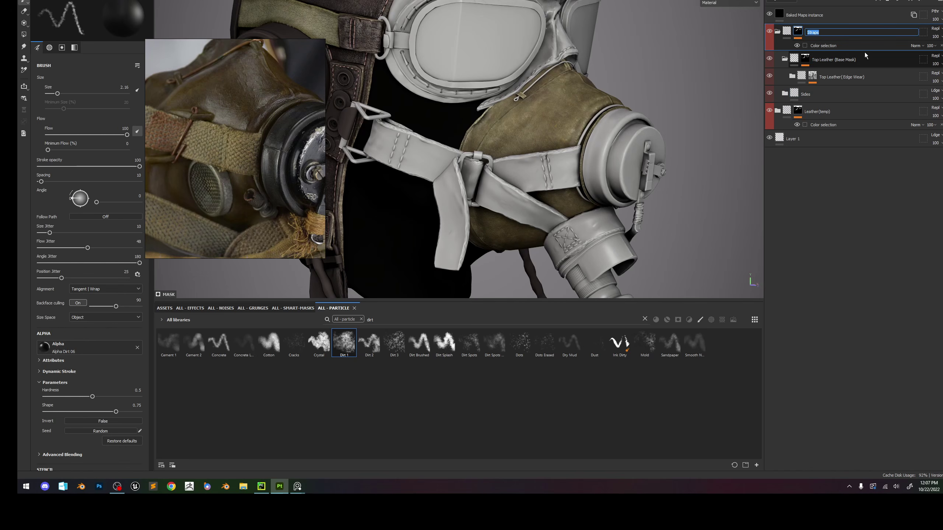
pyautogui.write('Mai')
pyautogui.press('Escape')
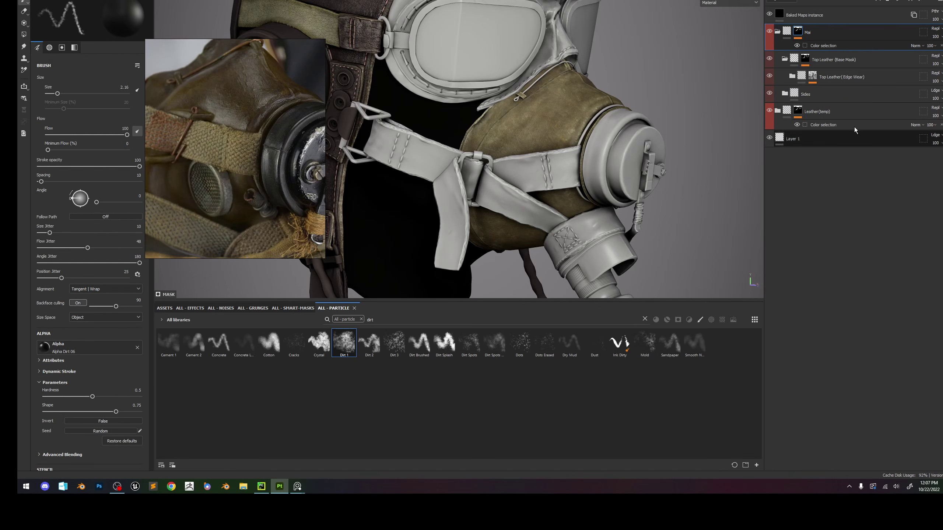
pyautogui.doubleClick(833, 59)
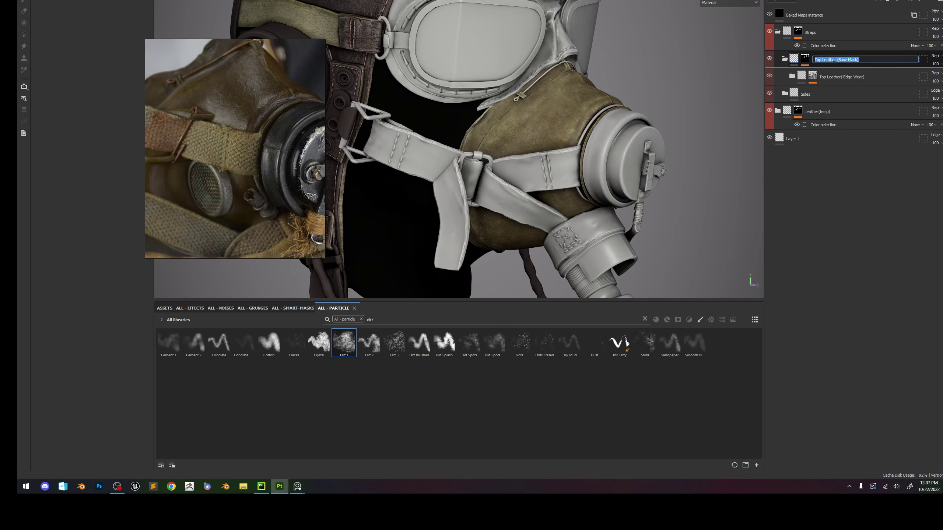
pyautogui.press('Escape')
# Rename the Top Leather (Edge Wear) folder Main and move it directly under the Straps folder, above Top Leather (Base Mask).
pyautogui.doubleClick(862, 76)
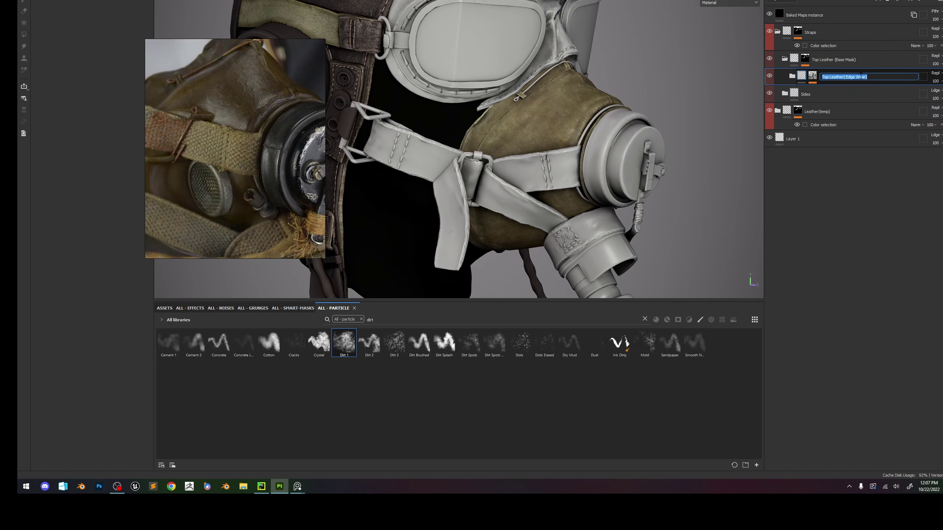
pyautogui.write('Main')
pyautogui.press('Return')
pyautogui.moveTo(858, 76); pyautogui.dragTo(838, 54)
# Delete the Top Leather (Base Mask) folder from Straps and rename the Main folder Center.
pyautogui.click(835, 77)
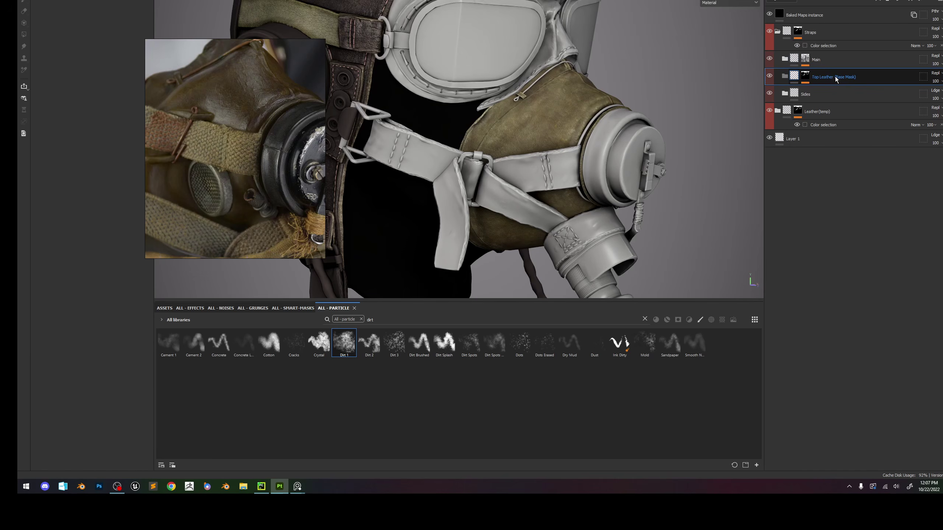
pyautogui.press('Delete')
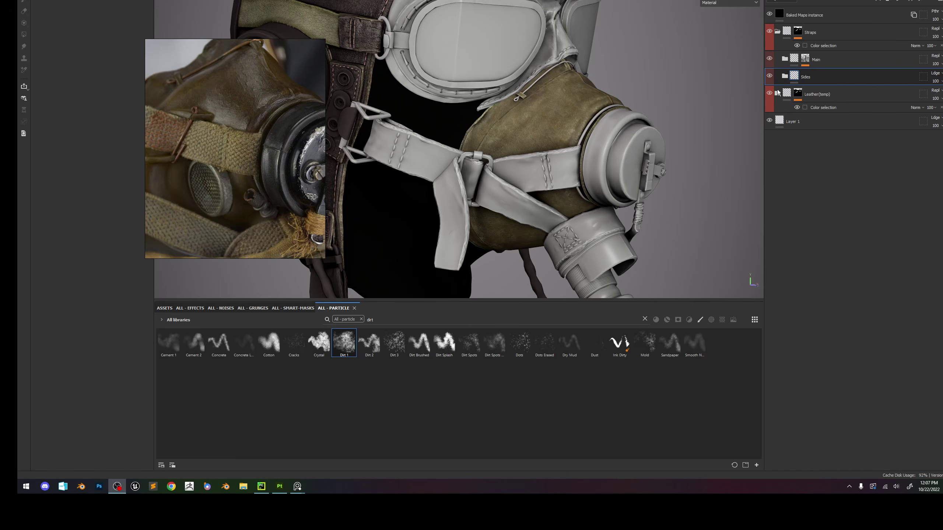
pyautogui.click(819, 63)
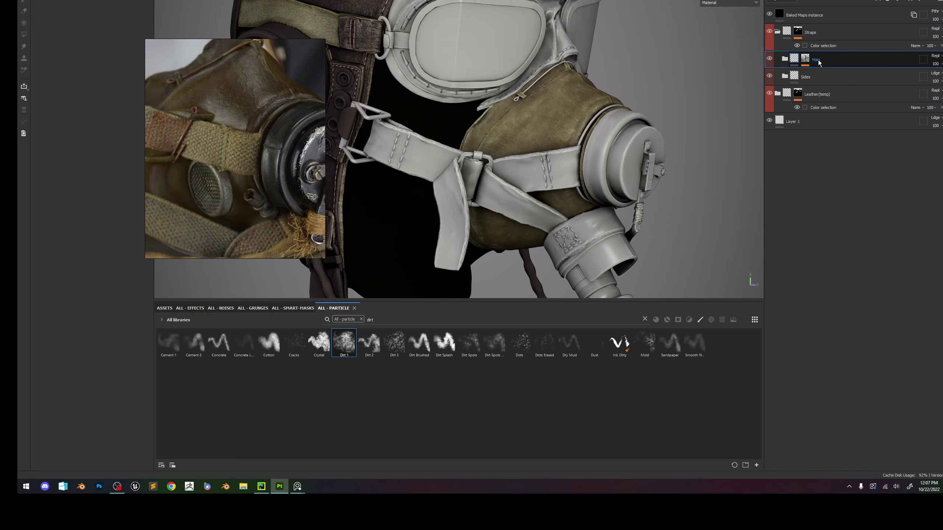
pyautogui.doubleClick(816, 61)
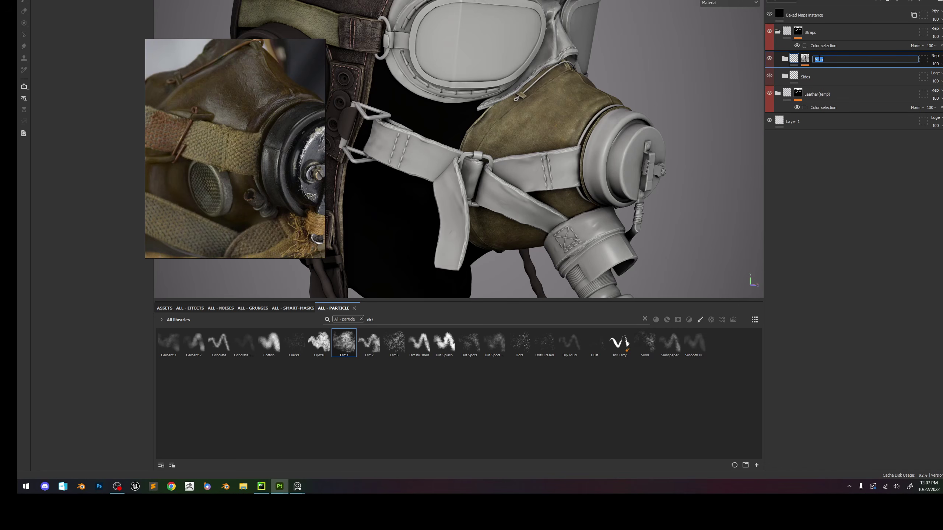
pyautogui.write('Center')
pyautogui.press('Return')
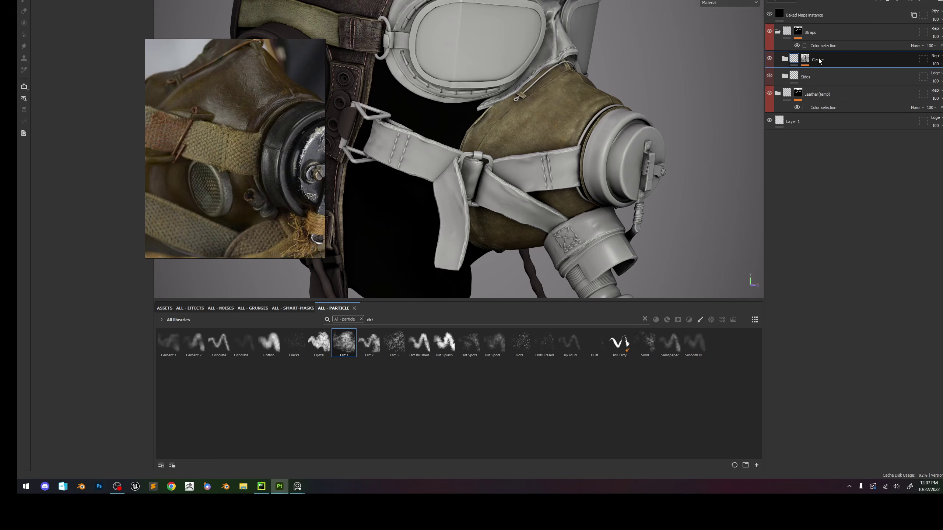
# Remove the old colours from the Straps mask's Color selection and pick the purple strap ID colour from the model.
pyautogui.rightClick(819, 61)
pyautogui.click(821, 45)
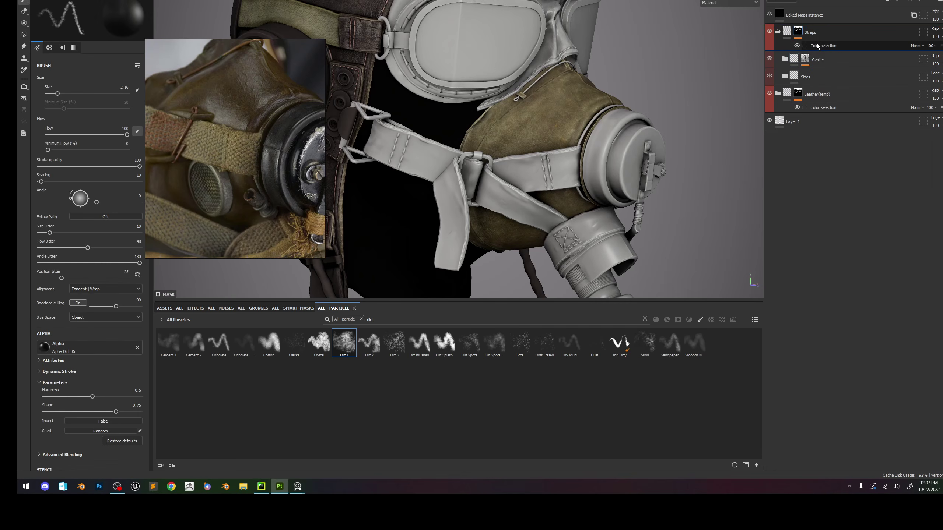
pyautogui.click(143, 109)
pyautogui.click(143, 108)
pyautogui.click(143, 98)
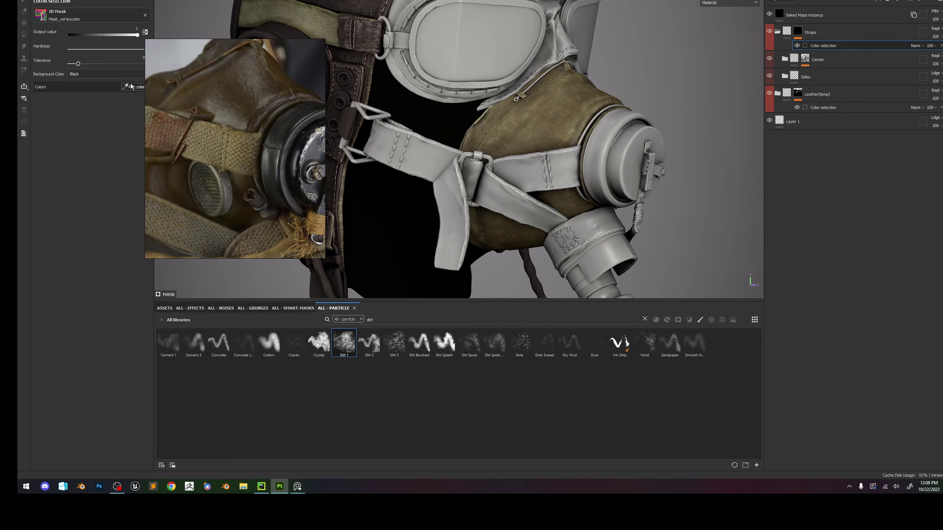
pyautogui.click(130, 86)
pyautogui.click(436, 155)
# Add the green strap-edge ID colour to the Straps Color selection and raise its tolerance.
pyautogui.scroll(5, 480, 172)
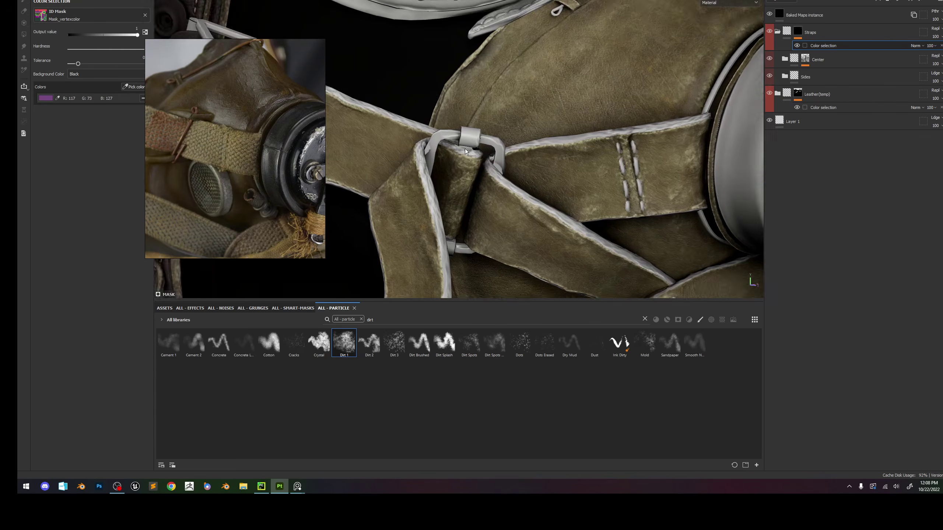
pyautogui.click(128, 87)
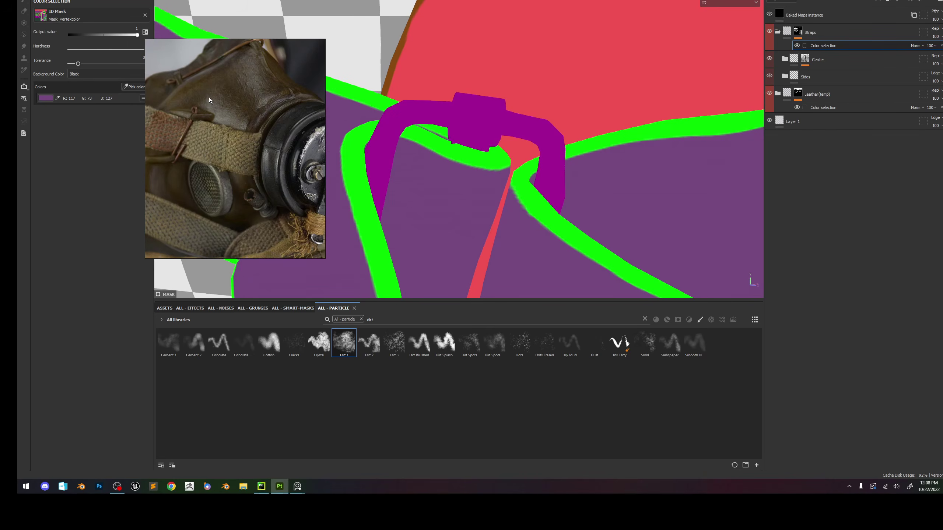
pyautogui.click(438, 147)
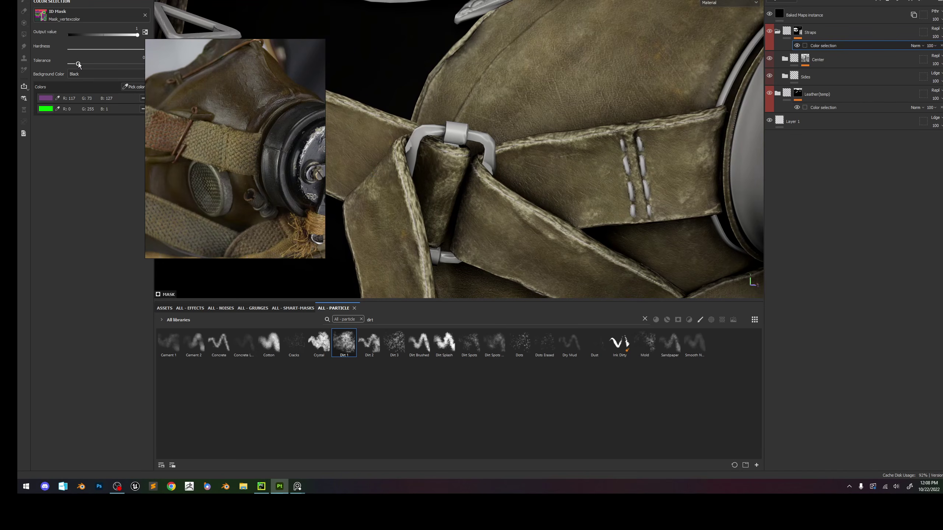
pyautogui.moveTo(84, 64); pyautogui.dragTo(94, 63)
pyautogui.scroll(-5, 473, 153)
pyautogui.scroll(-10, 473, 153)
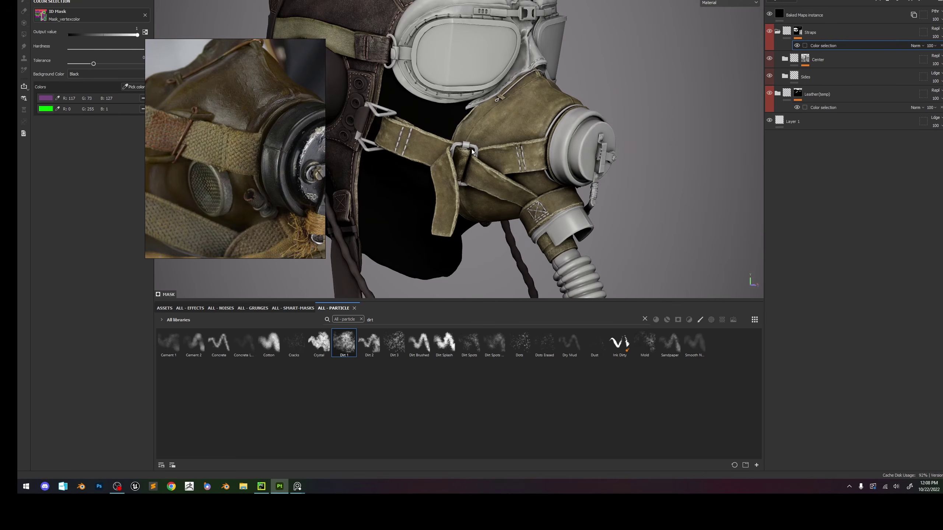
pyautogui.scroll(3, 473, 157)
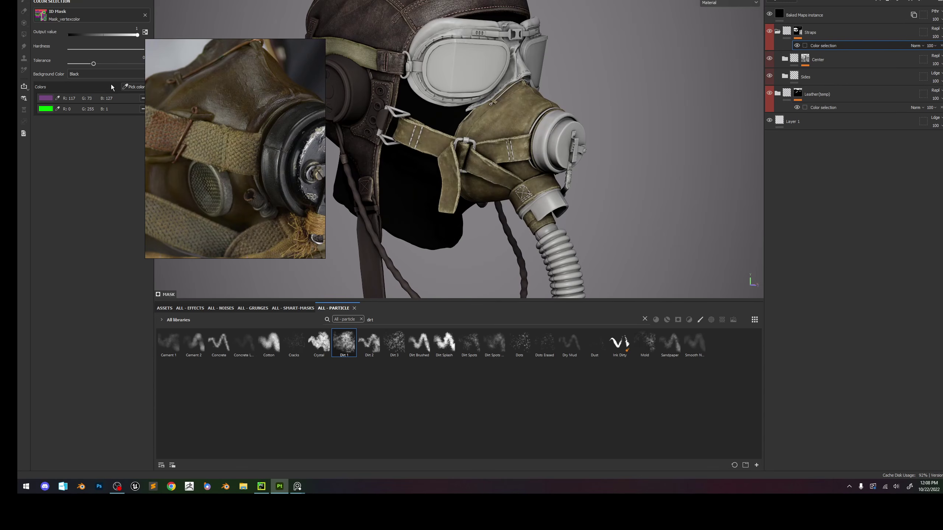
# Lower the Color selection's tolerance in small amounts, checking the straps on both sides of the mask.
pyautogui.moveTo(87, 65); pyautogui.dragTo(85, 66)
pyautogui.scroll(-5, 526, 185)
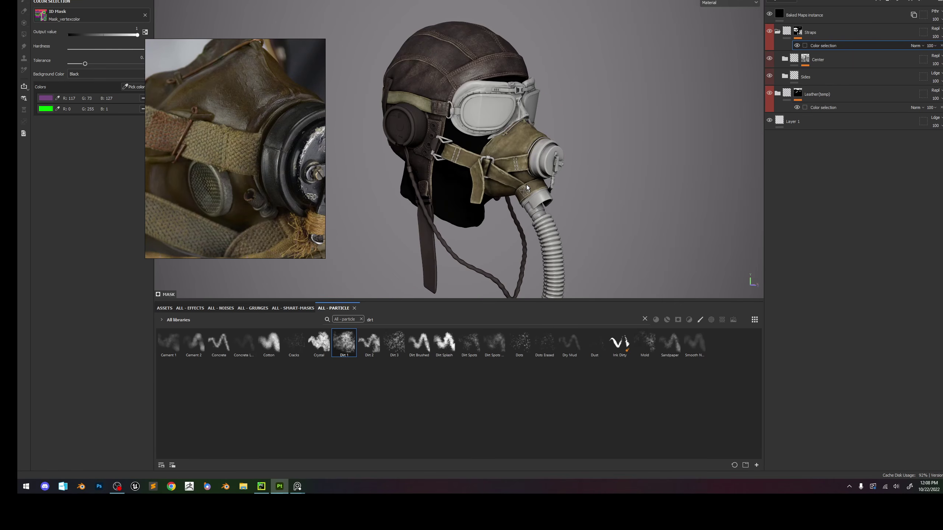
pyautogui.keyDown('alt'); pyautogui.moveTo(526, 184); pyautogui.dragTo(538, 195); pyautogui.keyUp('alt')
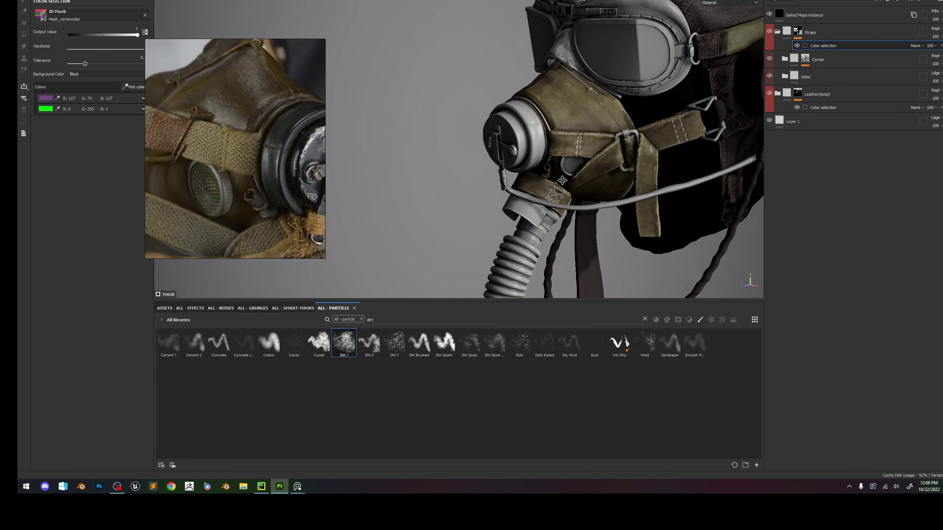
pyautogui.scroll(4, 547, 213)
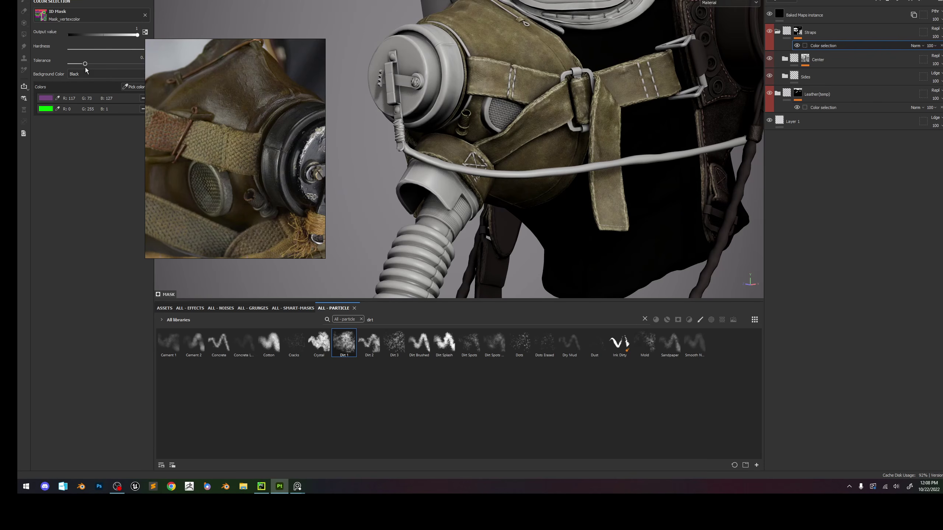
pyautogui.moveTo(85, 66); pyautogui.dragTo(81, 67)
pyautogui.keyDown('alt'); pyautogui.moveTo(529, 84); pyautogui.dragTo(554, 190, button='middle'); pyautogui.keyUp('alt')
pyautogui.keyDown('alt'); pyautogui.moveTo(554, 190); pyautogui.dragTo(416, 208, button='right'); pyautogui.keyUp('alt')
pyautogui.keyDown('alt'); pyautogui.moveTo(416, 208); pyautogui.dragTo(491, 188); pyautogui.keyUp('alt')
pyautogui.keyDown('alt'); pyautogui.moveTo(492, 188); pyautogui.dragTo(530, 141, button='middle'); pyautogui.keyUp('alt')
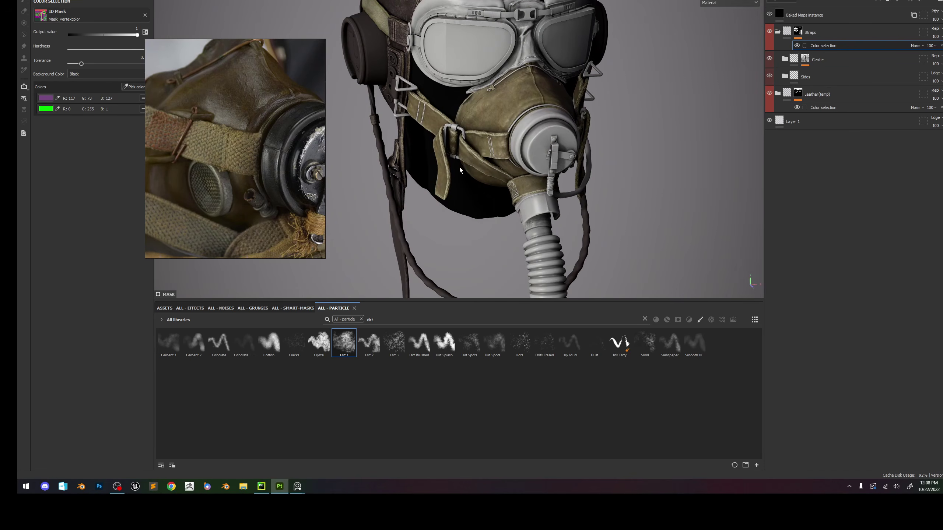
# Add the yellow stitching ID colour on the straps to the Straps Color selection.
pyautogui.keyDown('alt'); pyautogui.moveTo(531, 141); pyautogui.dragTo(468, 88, button='right'); pyautogui.keyUp('alt')
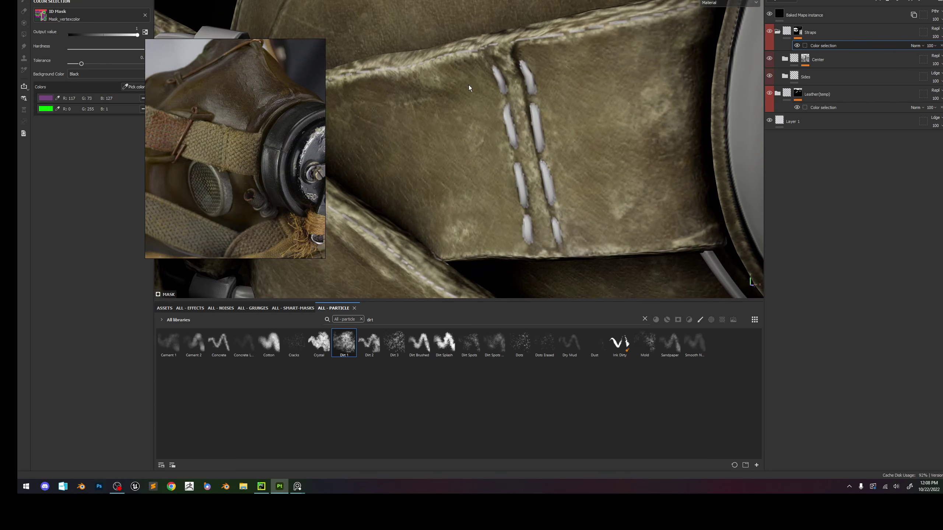
pyautogui.click(129, 85)
pyautogui.click(539, 134)
pyautogui.scroll(-6, 473, 103)
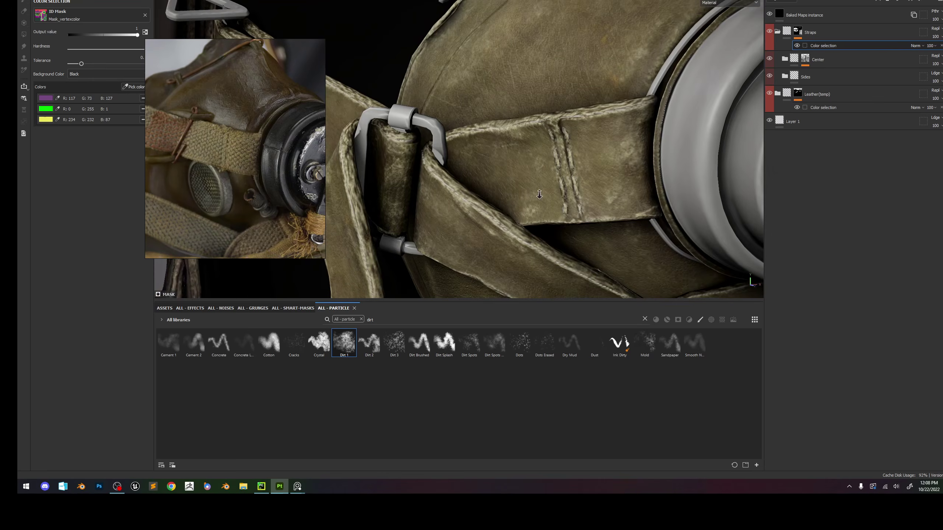
pyautogui.scroll(-2, 473, 103)
# Fine-tune the Color selection's tolerance with the stitching included and check the straps from both sides.
pyautogui.moveTo(82, 63); pyautogui.dragTo(86, 64)
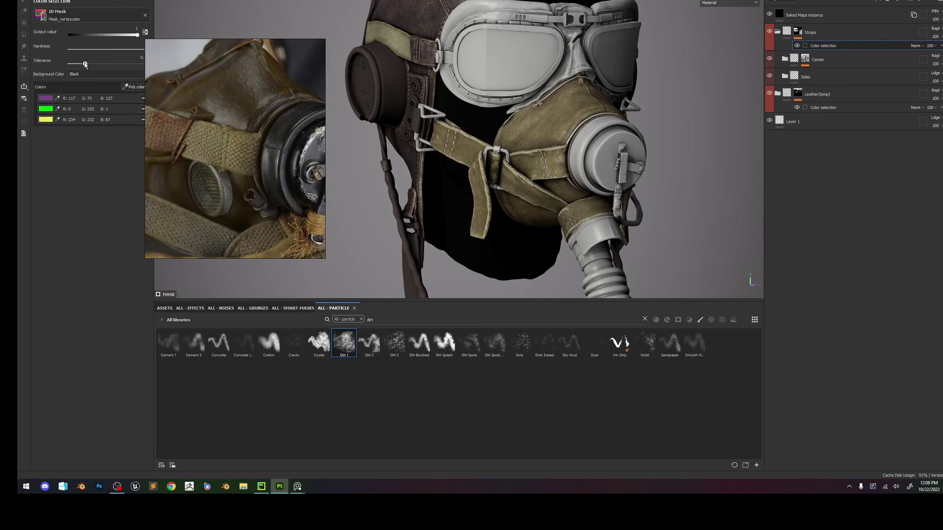
pyautogui.scroll(-3, 465, 194)
pyautogui.keyDown('alt'); pyautogui.moveTo(519, 156); pyautogui.dragTo(430, 135); pyautogui.keyUp('alt')
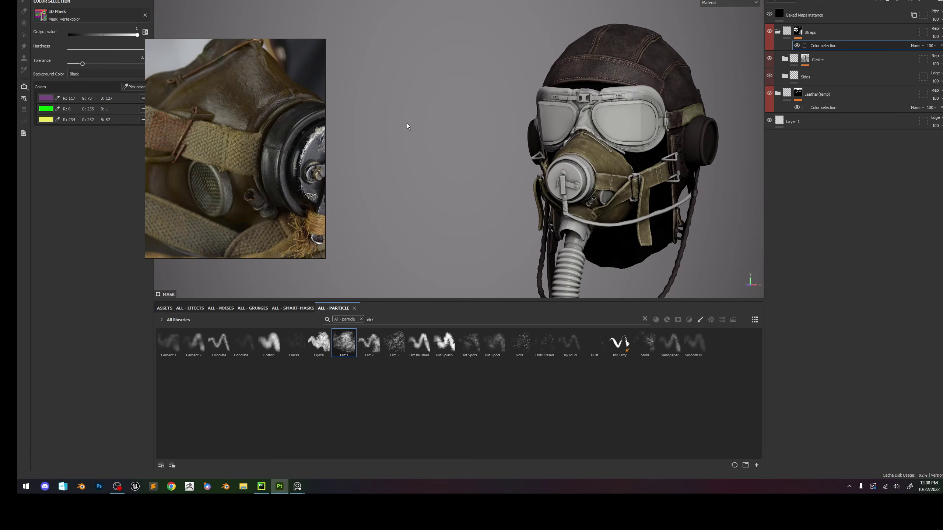
pyautogui.keyDown('alt'); pyautogui.moveTo(407, 123); pyautogui.dragTo(628, 157); pyautogui.keyUp('alt')
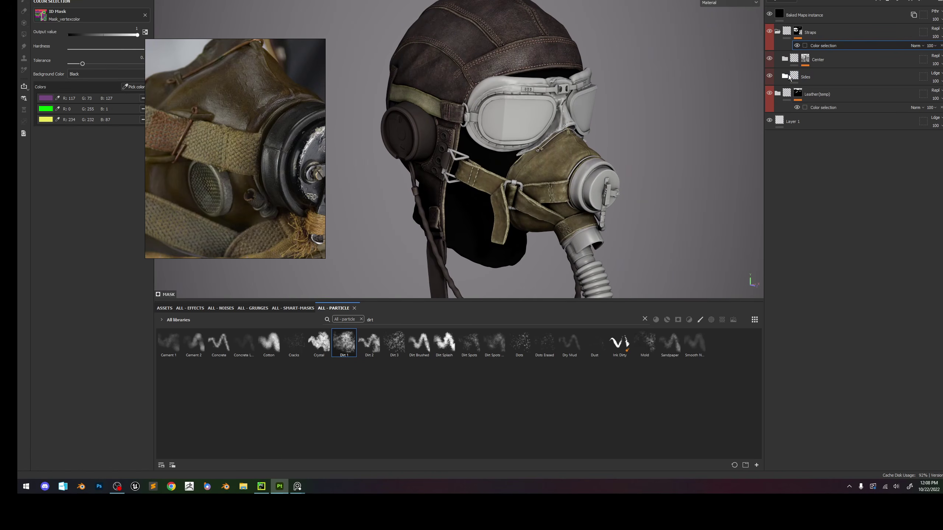
# Expand the Center folder and move its nested Top Leather (Base Mask) folder out, placing it above Center inside Straps.
pyautogui.click(786, 59)
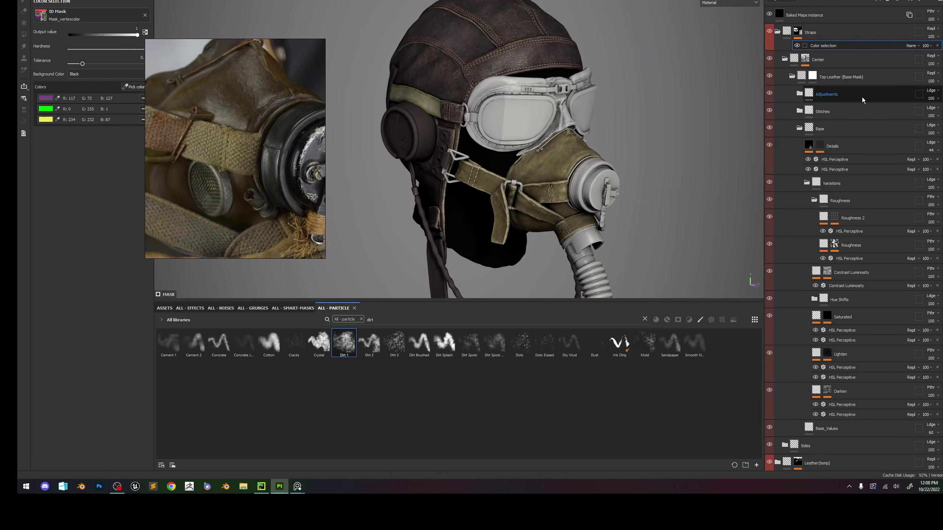
pyautogui.click(842, 77)
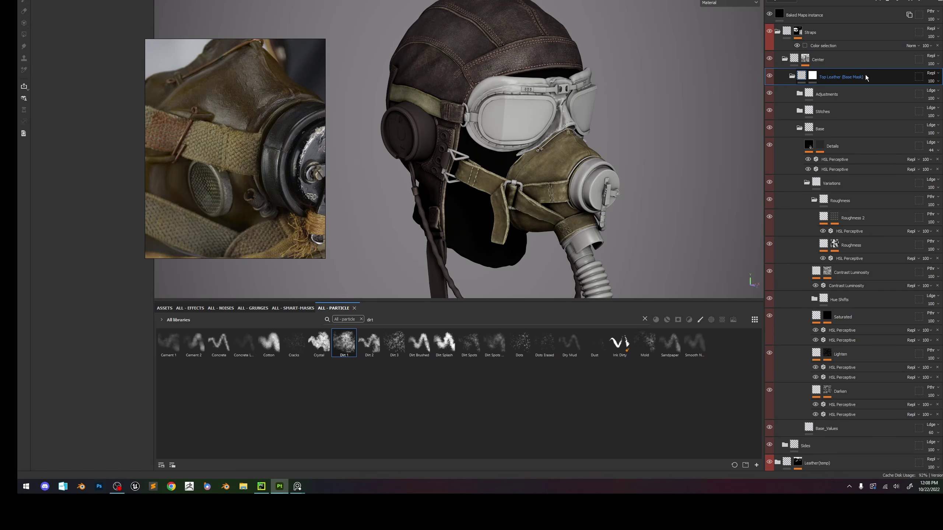
pyautogui.moveTo(835, 78)
pyautogui.mouseDown()
pyautogui.moveTo(838, 50)
pyautogui.moveTo(834, 78)
pyautogui.mouseUp()
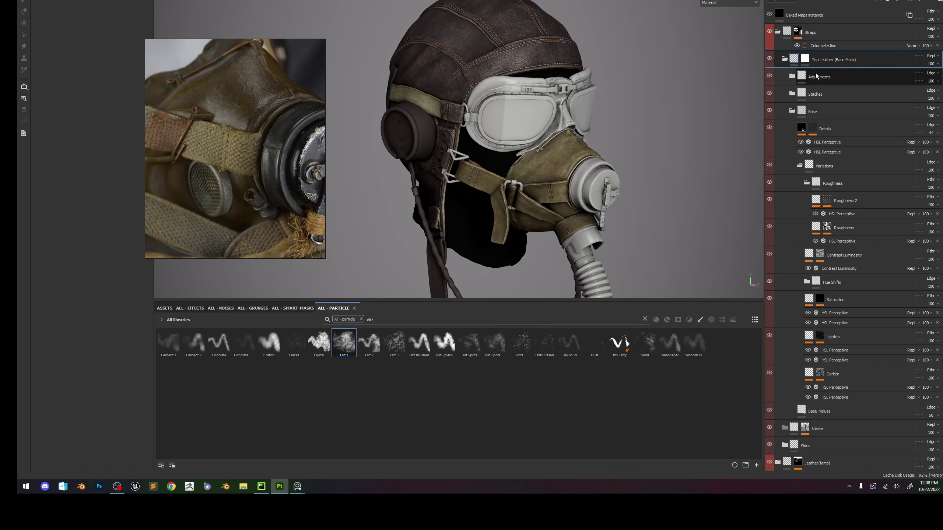
# Delete the old Center folder inside Straps and rename the Top Leather (Base Mask) folder to Center.
pyautogui.click(785, 59)
pyautogui.click(838, 79)
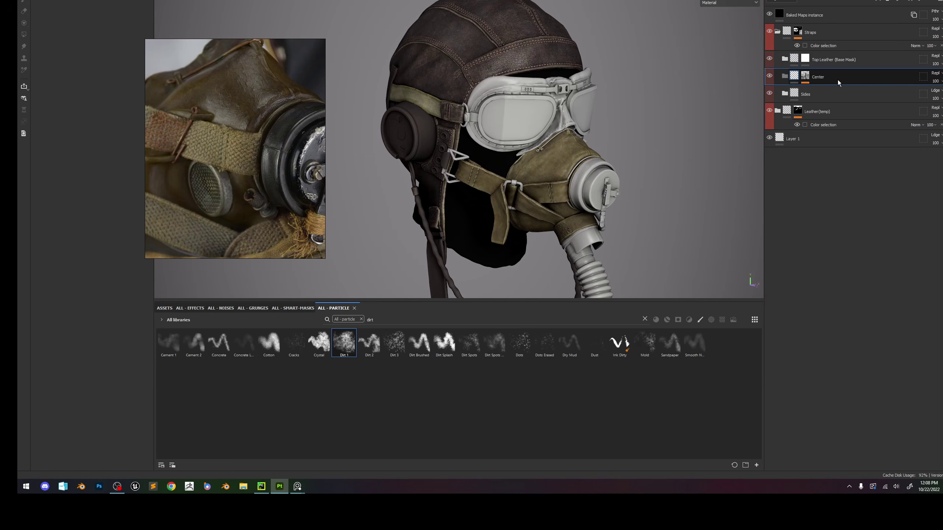
pyautogui.press('Delete')
pyautogui.doubleClick(833, 59)
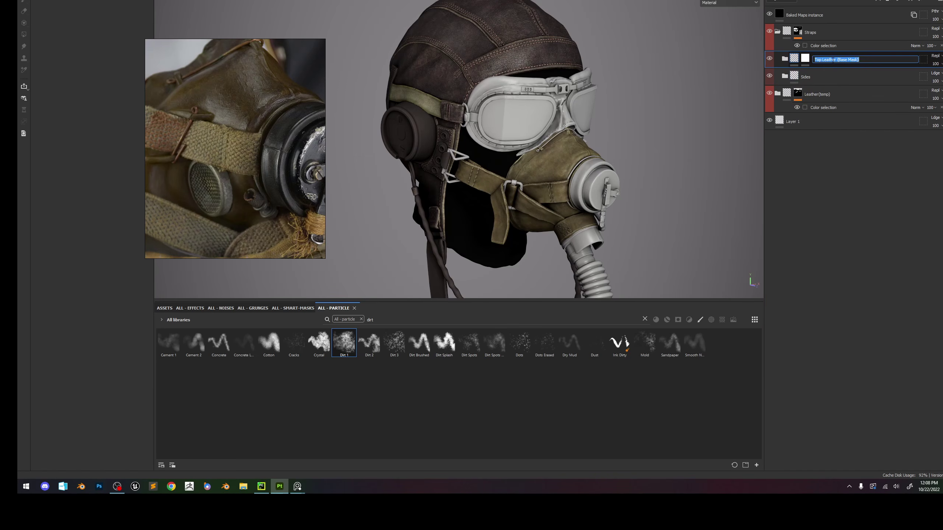
pyautogui.write('Center')
pyautogui.press('Return')
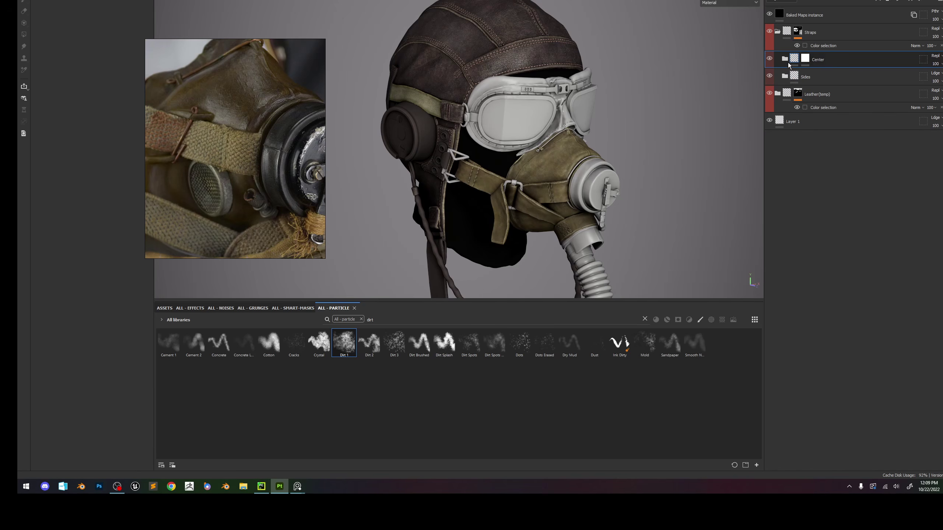
# Replace the Center folder's white mask with a colour selection mask using the purple ID colour of the webbing straps.
pyautogui.click(786, 59)
pyautogui.click(806, 59)
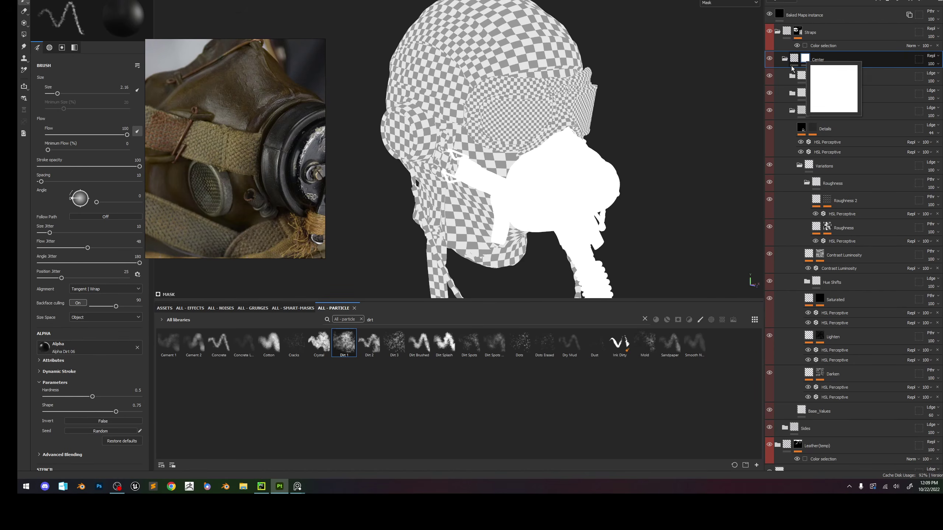
pyautogui.scroll(6, 550, 194)
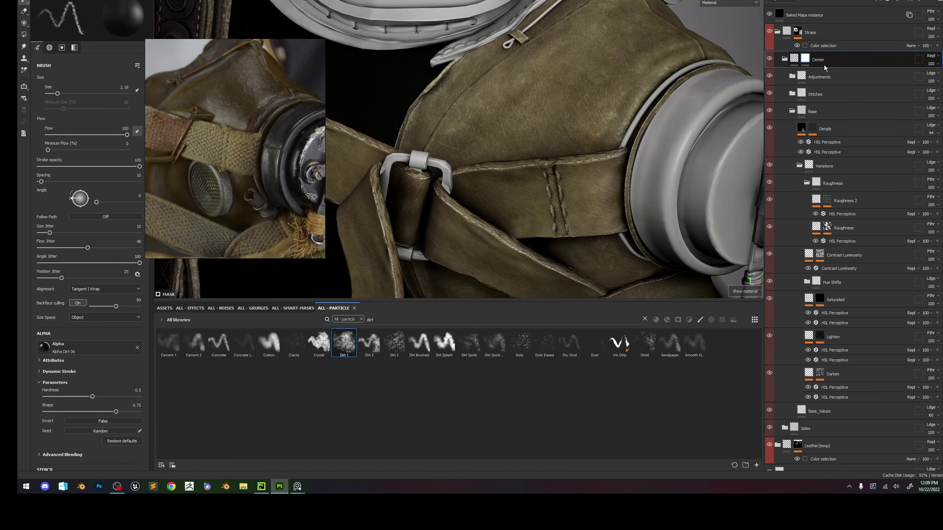
pyautogui.rightClick(804, 60)
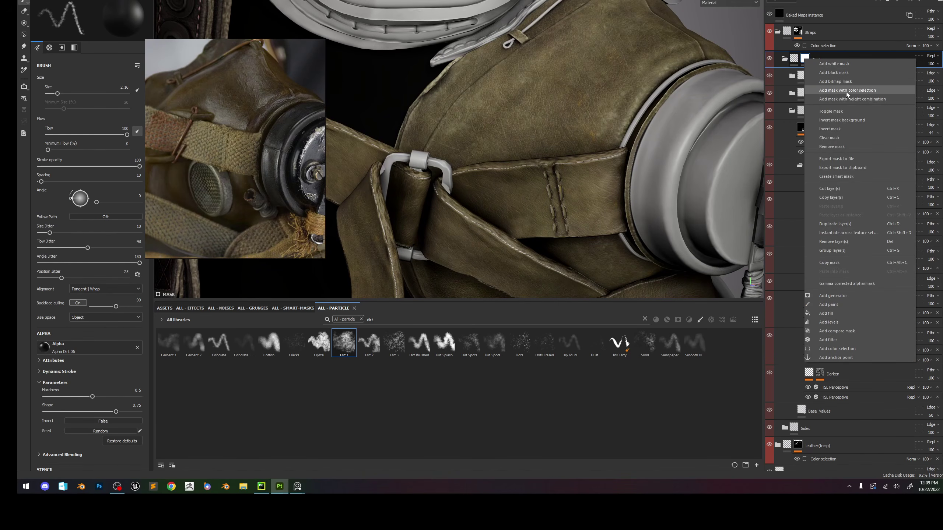
pyautogui.click(846, 91)
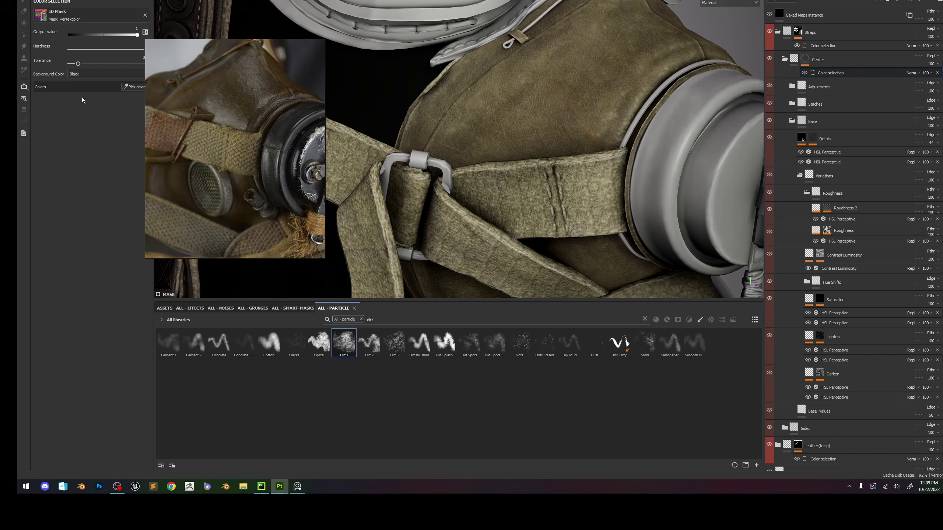
pyautogui.click(133, 87)
pyautogui.click(529, 208)
pyautogui.press('f')
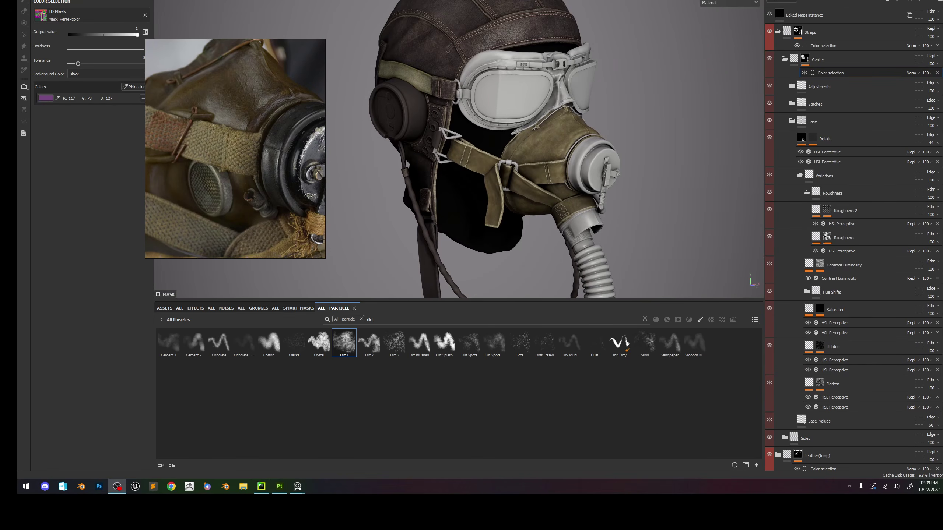
# Select the Base_Values fill in Center and try sampling its base colour from the webbing in the reference photo.
pyautogui.scroll(-1, 829, 193)
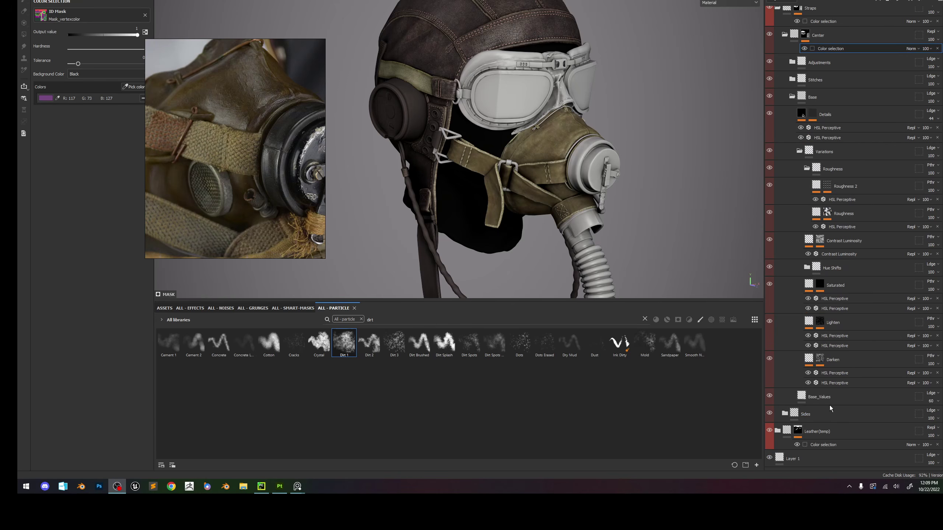
pyautogui.click(817, 402)
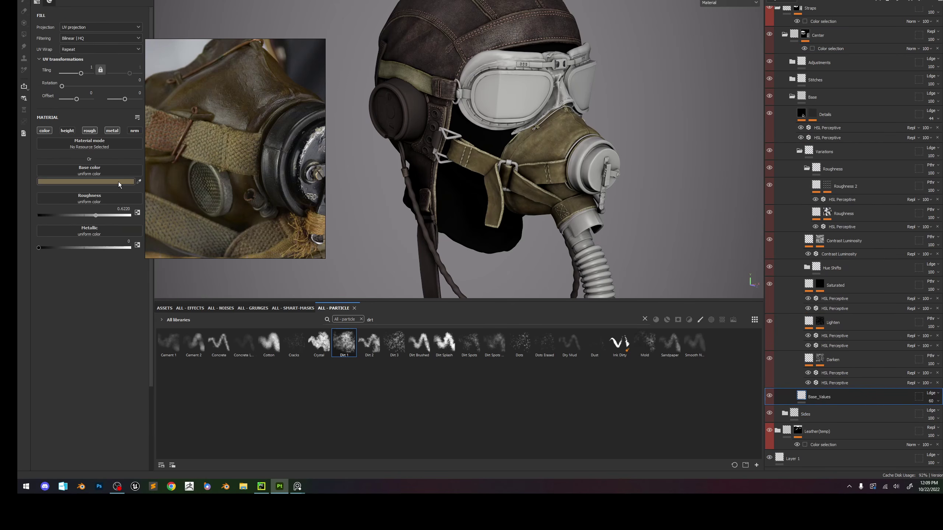
pyautogui.scroll(-3, 268, 189)
pyautogui.scroll(4, 249, 171)
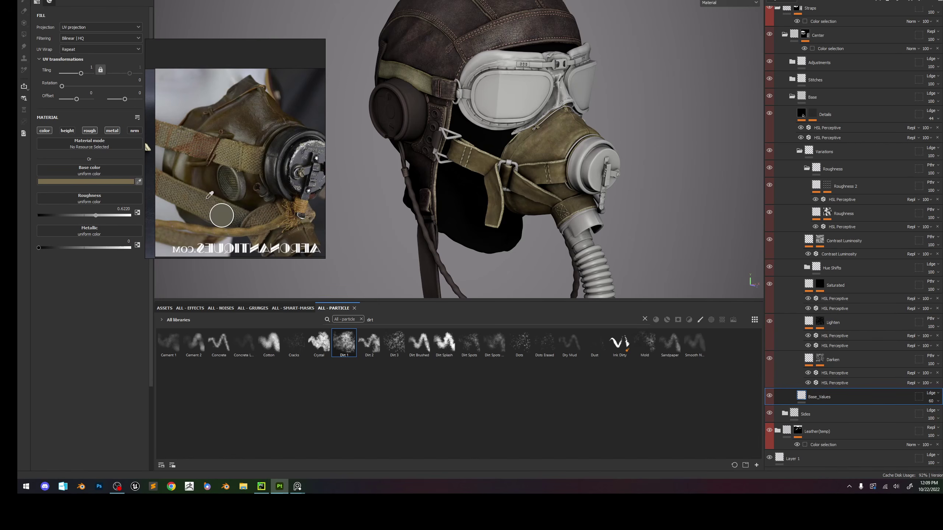
pyautogui.click(210, 204)
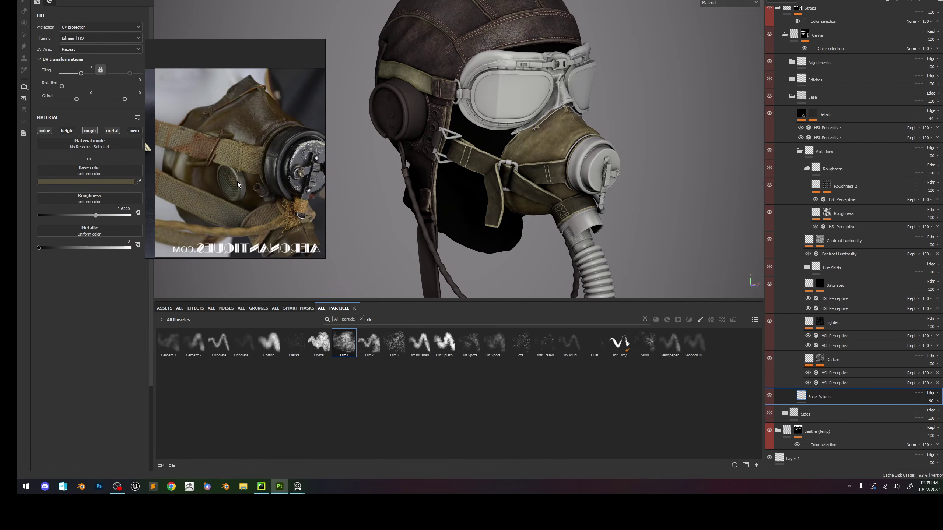
pyautogui.hotkey('ctrl', 'z')
# Brighten and desaturate the Base_Values base colour to saturation 0.262 and value 0.587, judging by the reference photos of the webbing.
pyautogui.keyDown('alt'); pyautogui.moveTo(551, 152); pyautogui.dragTo(563, 174); pyautogui.keyUp('alt')
pyautogui.scroll(-3, 241, 175)
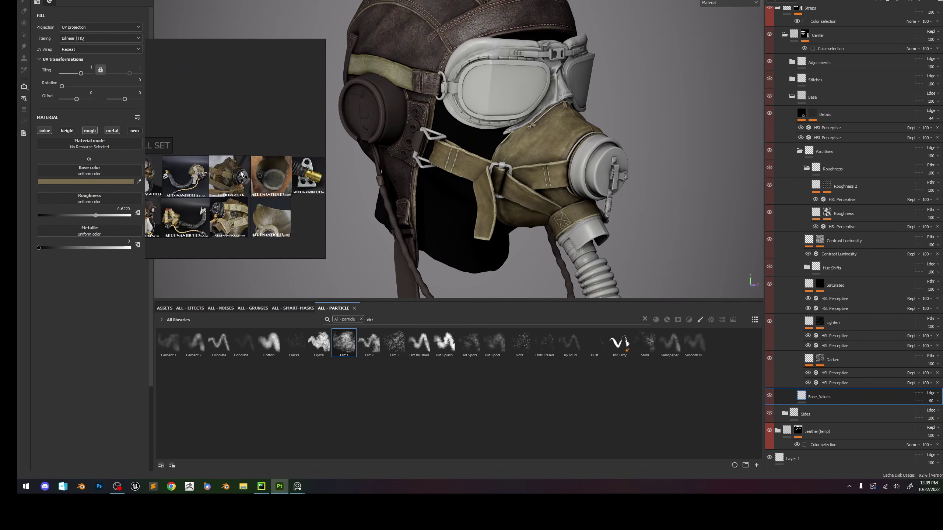
pyautogui.scroll(4, 253, 224)
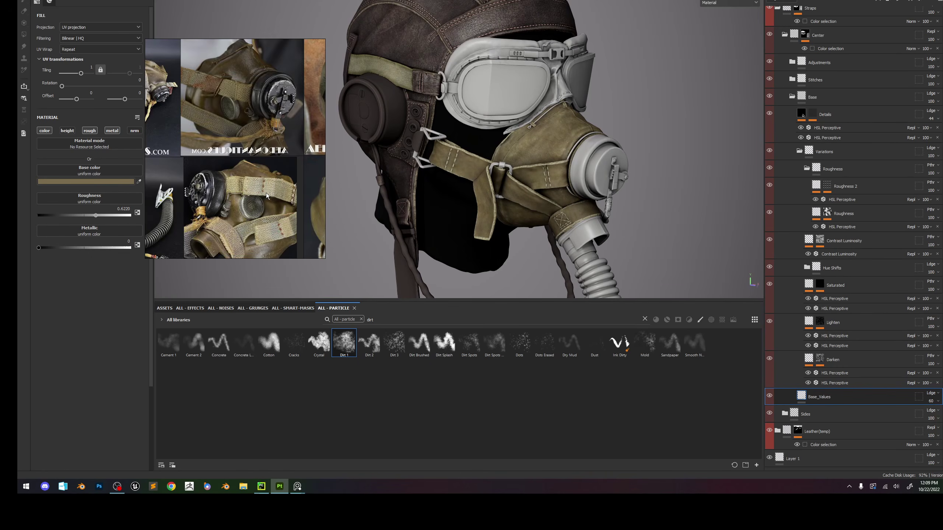
pyautogui.click(75, 181)
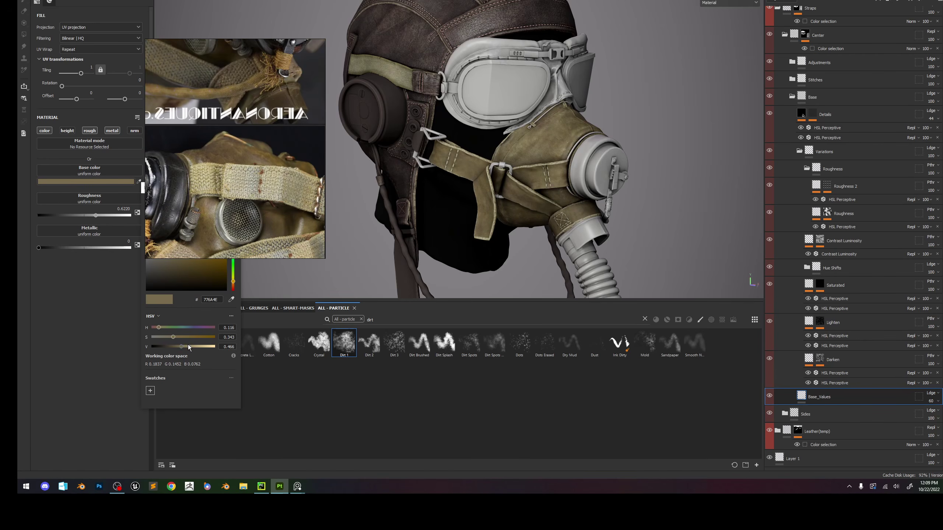
pyautogui.moveTo(189, 346); pyautogui.dragTo(188, 347)
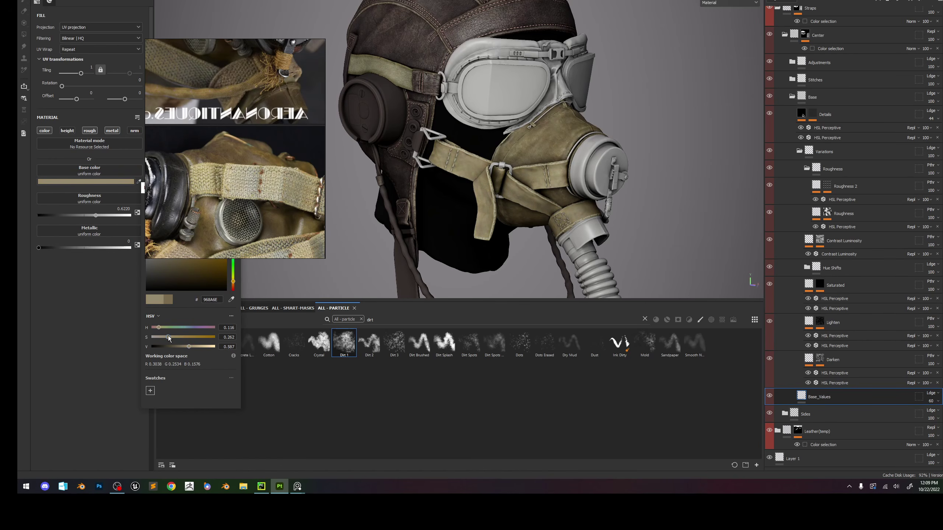
# Match the Base_Values base colour to the full helmet reference, setting saturation to 0.390 and value to 0.581, and compare the straps.
pyautogui.scroll(-4, 255, 151)
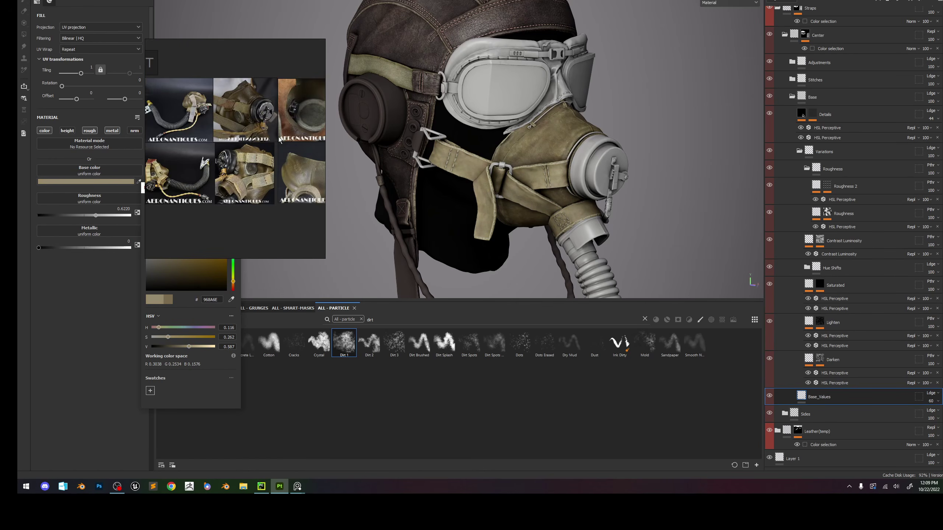
pyautogui.scroll(-3, 260, 145)
pyautogui.scroll(6, 173, 145)
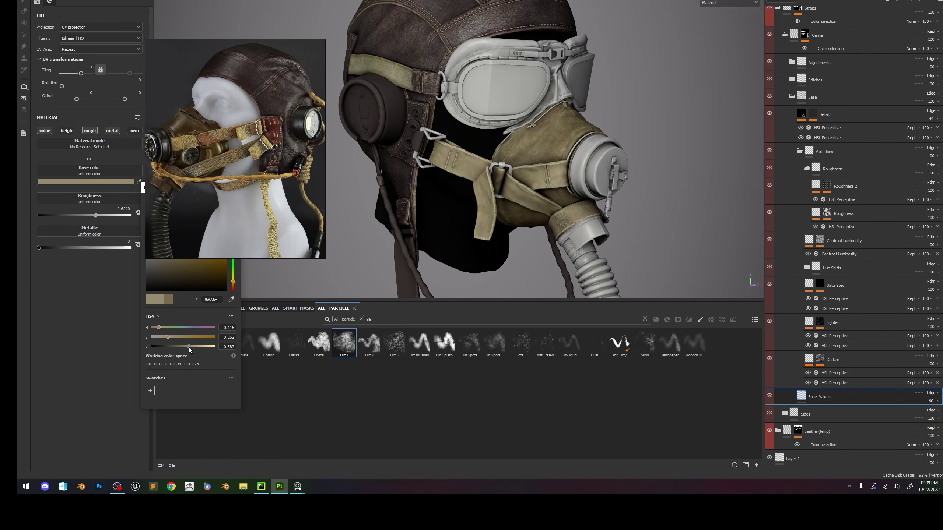
pyautogui.click(189, 347)
pyautogui.moveTo(173, 336); pyautogui.dragTo(180, 337)
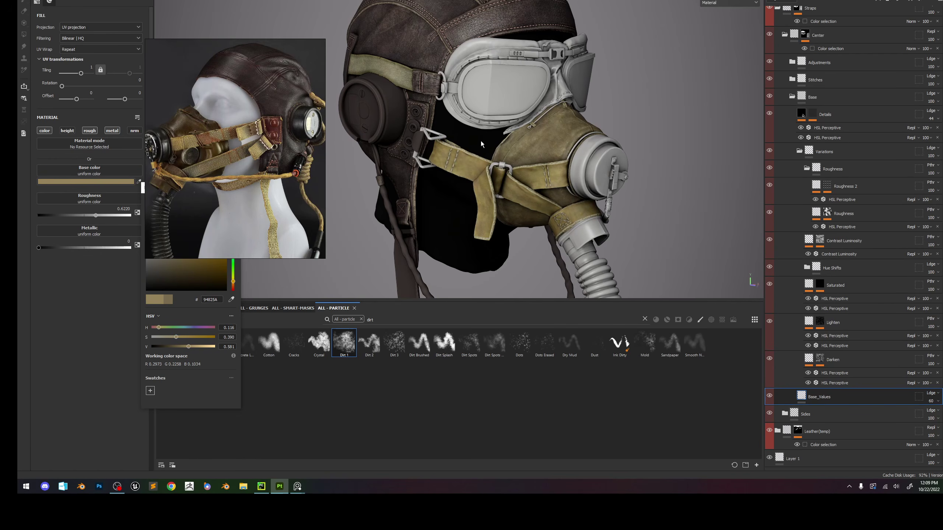
pyautogui.scroll(-5, 480, 141)
pyautogui.scroll(10, 497, 144)
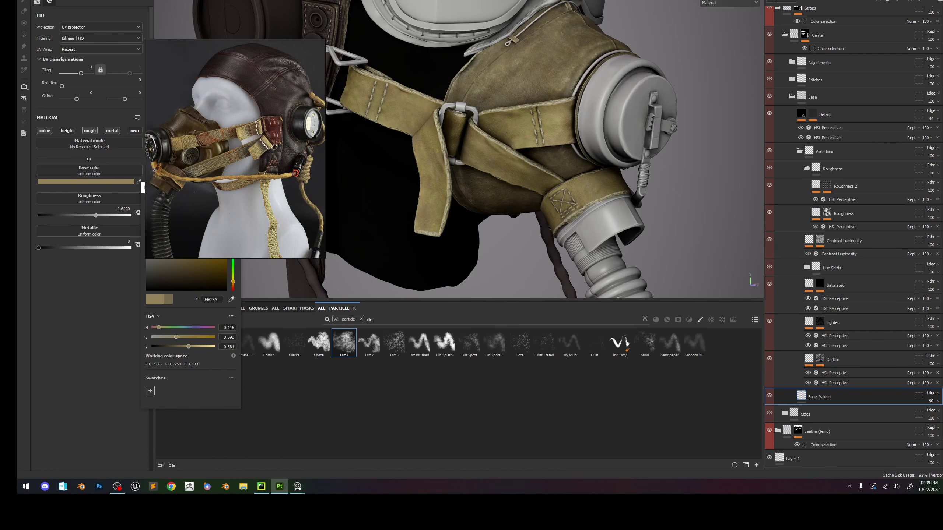
# Look through the environment, camera and viewport options in the display settings.
pyautogui.click(903, 1)
pyautogui.scroll(-5, 884, 108)
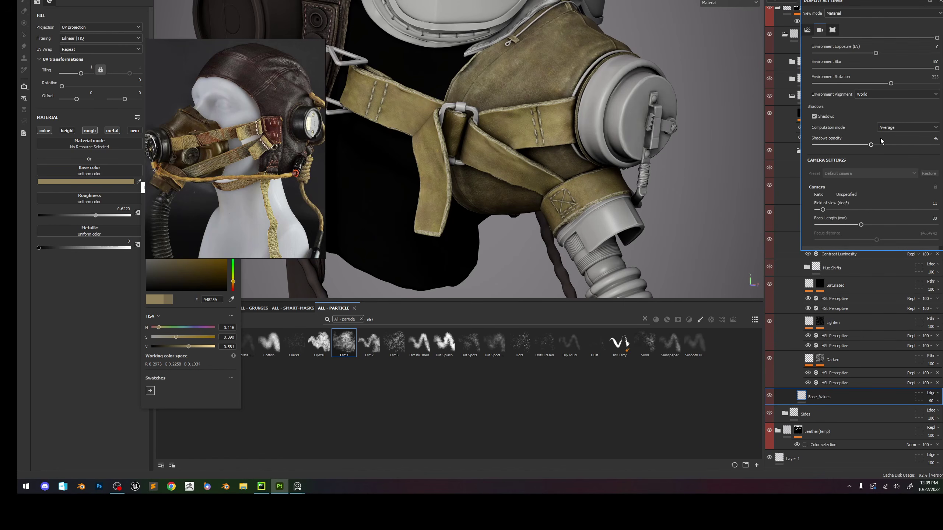
pyautogui.scroll(-4, 879, 142)
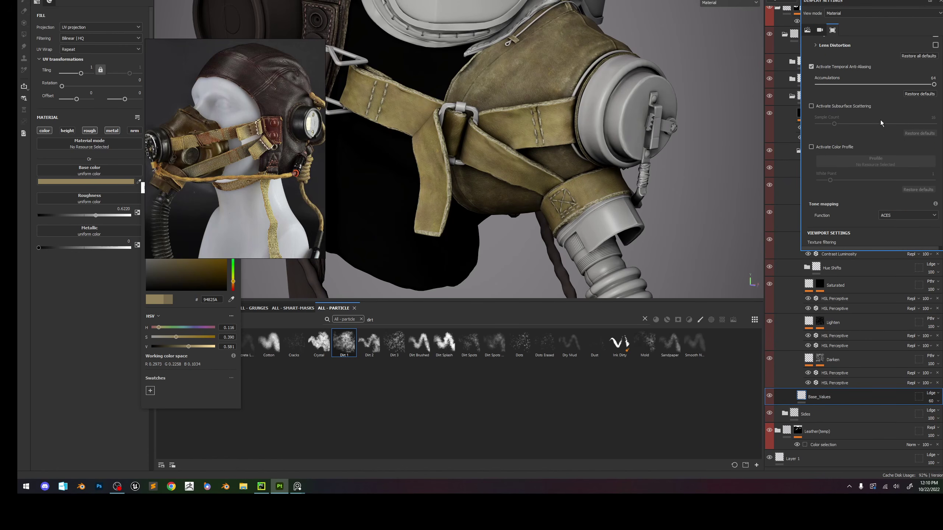
pyautogui.scroll(-4, 869, 108)
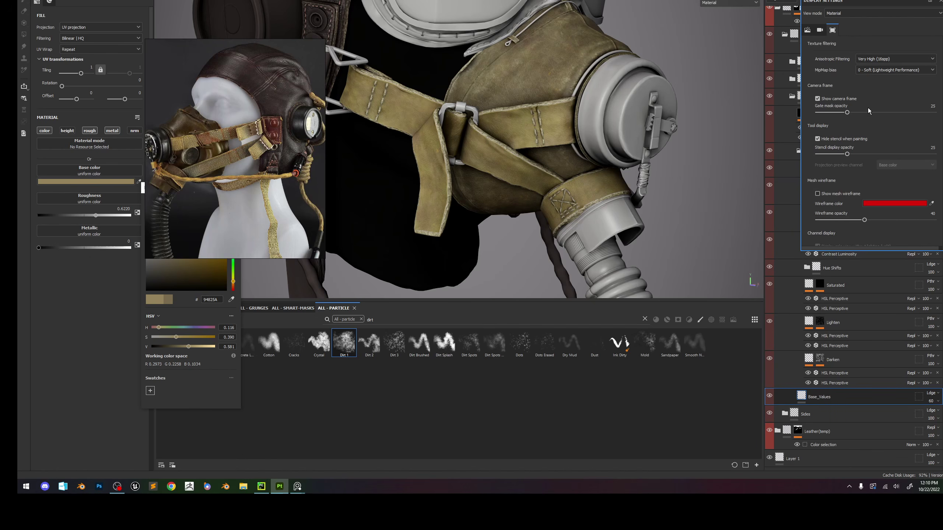
pyautogui.scroll(12, 870, 112)
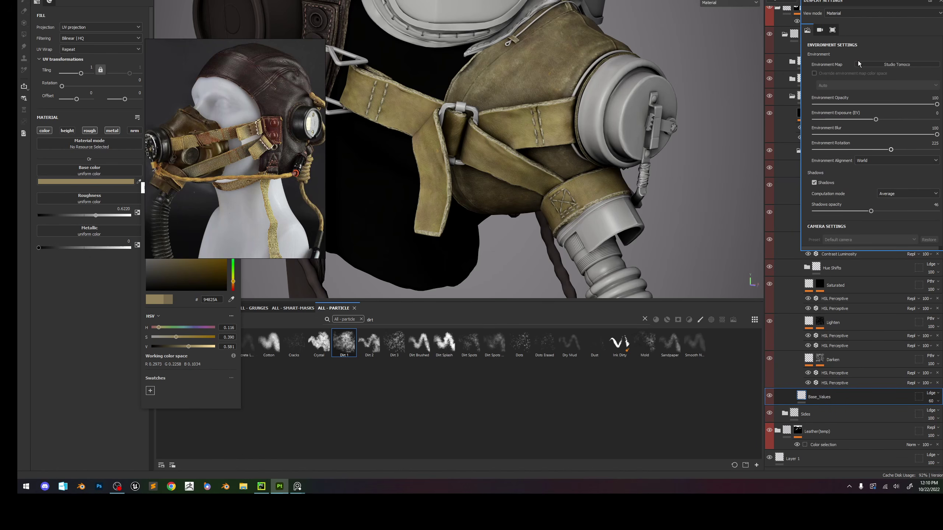
# Toggle Bent Normal repeatedly in the shader settings and compare the shading on the mask and straps.
pyautogui.click(942, 12)
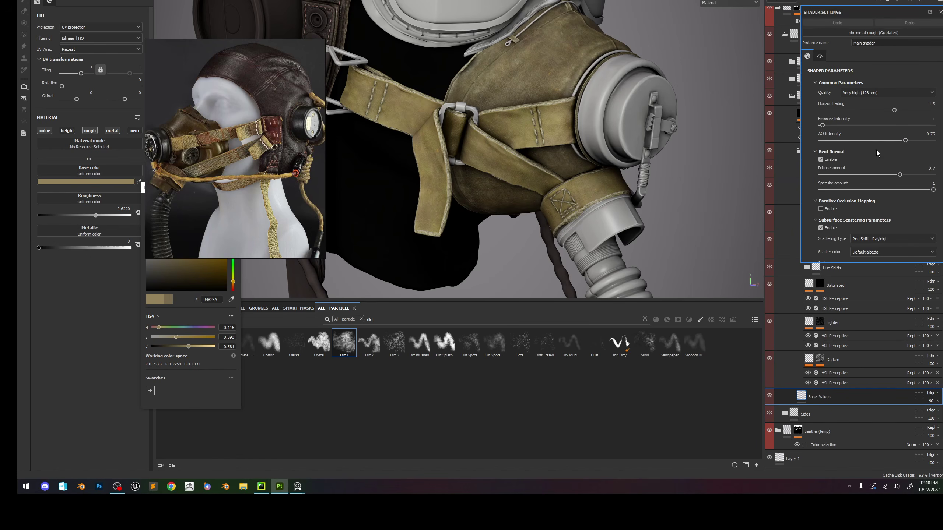
pyautogui.click(828, 159)
pyautogui.click(828, 159)
pyautogui.click(828, 159)
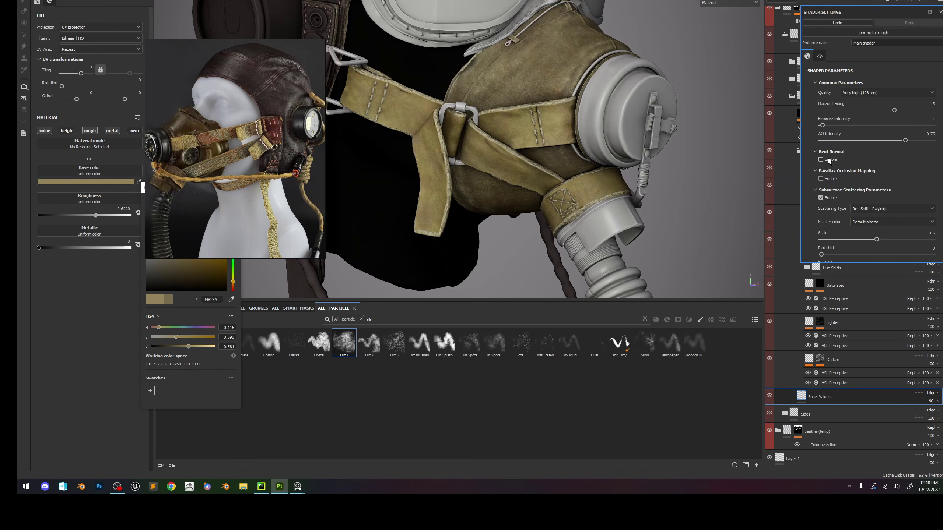
pyautogui.click(828, 159)
pyautogui.click(828, 159)
pyautogui.click(828, 158)
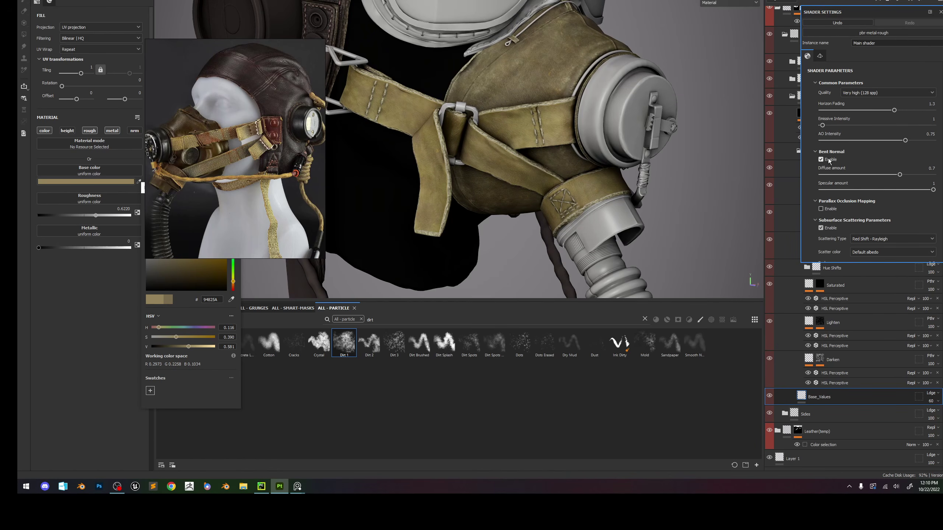
pyautogui.click(828, 159)
pyautogui.scroll(-7, 511, 128)
pyautogui.scroll(2, 585, 134)
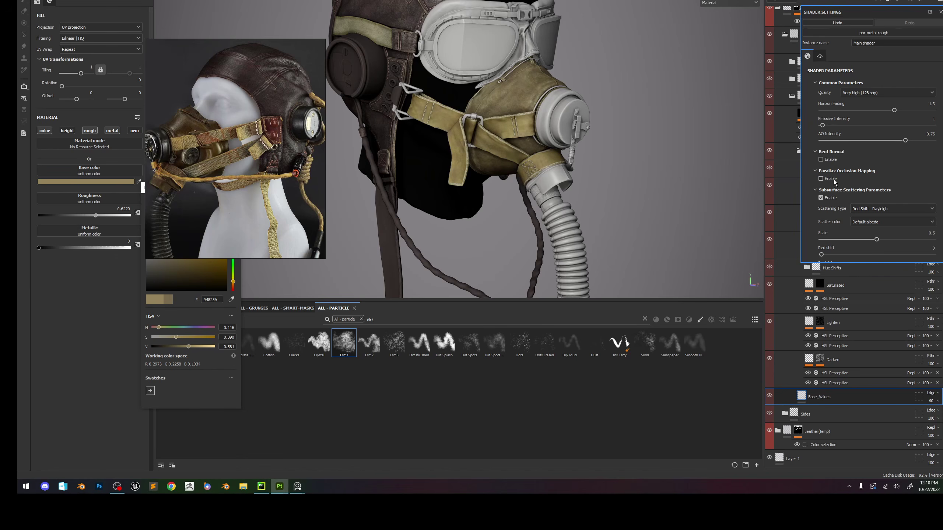
# Toggle Parallax Occlusion Mapping in the shader settings to check its effect, leaving it off.
pyautogui.click(828, 179)
pyautogui.click(821, 179)
pyautogui.click(821, 178)
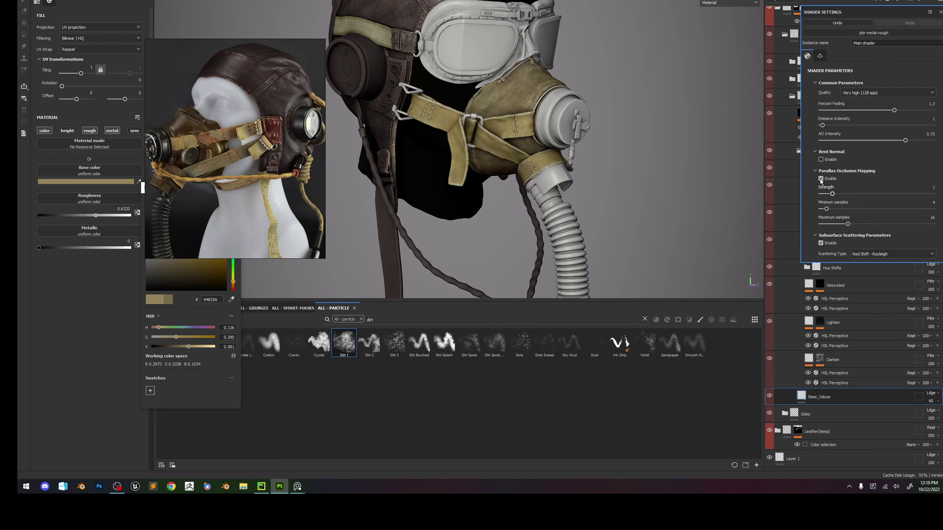
pyautogui.click(820, 179)
# Enable Bent Normal with diffuse amount about 0.38 and specular amount 0.37, and set the shader's AO intensity to about 0.43.
pyautogui.click(821, 159)
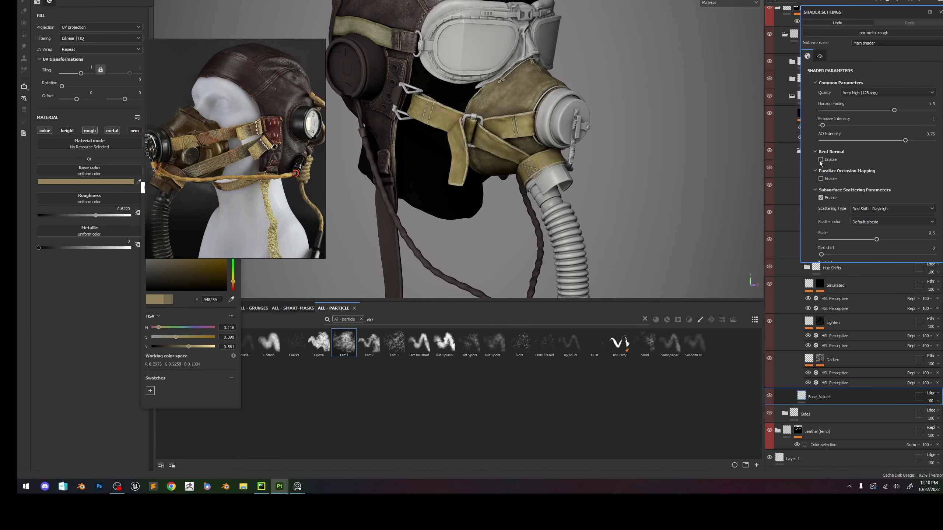
pyautogui.moveTo(888, 174); pyautogui.dragTo(864, 174)
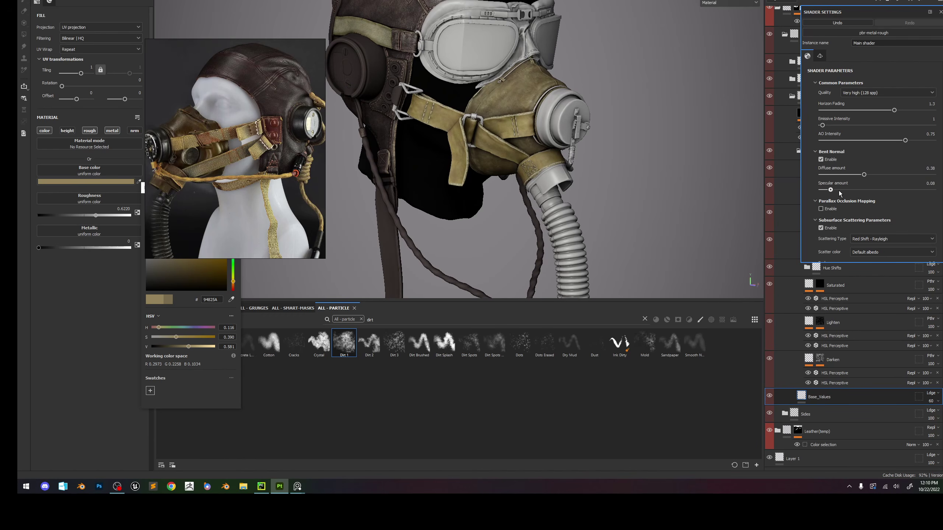
pyautogui.click(821, 160)
pyautogui.click(821, 159)
pyautogui.moveTo(897, 140)
pyautogui.mouseDown()
pyautogui.moveTo(828, 140)
pyautogui.moveTo(928, 140)
pyautogui.moveTo(887, 140)
pyautogui.mouseUp()
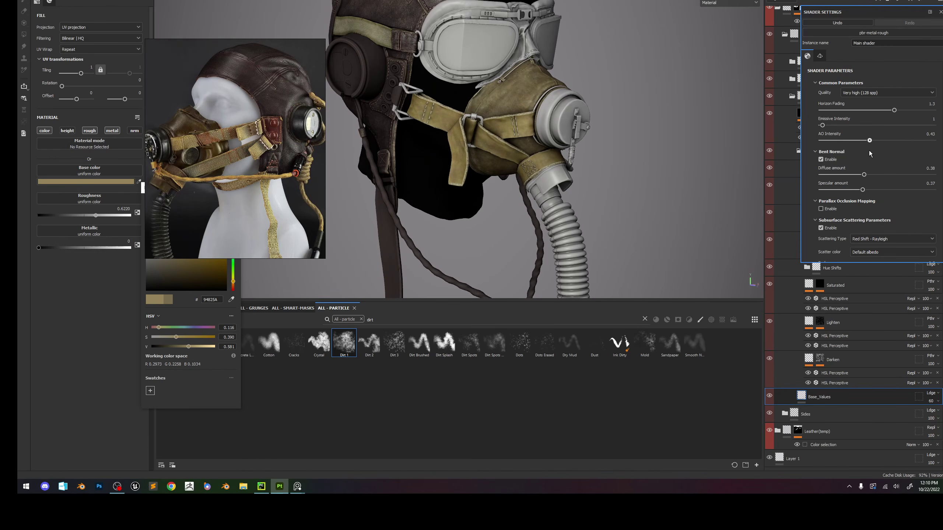
pyautogui.click(940, 12)
# Examine the strap webbing's weave in a close-up of the reference photo, moving the reference window clear of the colour picker.
pyautogui.scroll(2, 548, 105)
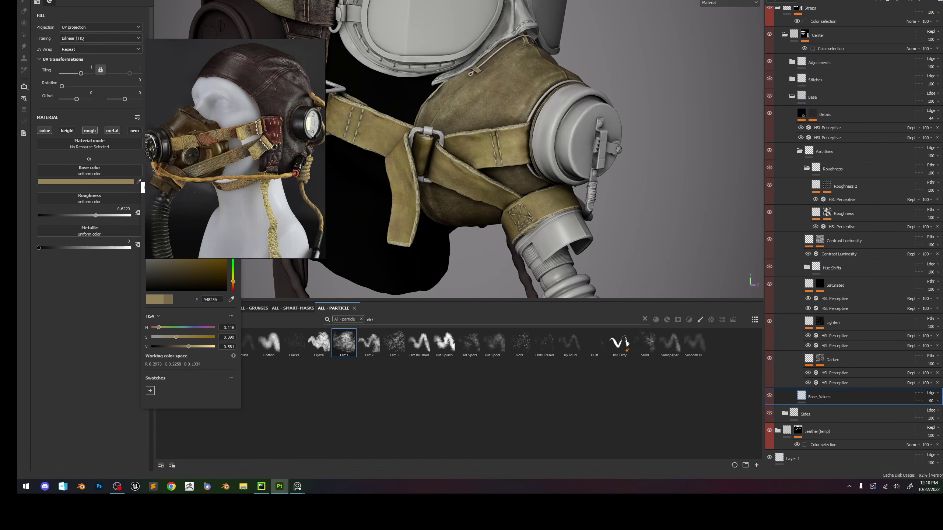
pyautogui.scroll(5, 195, 161)
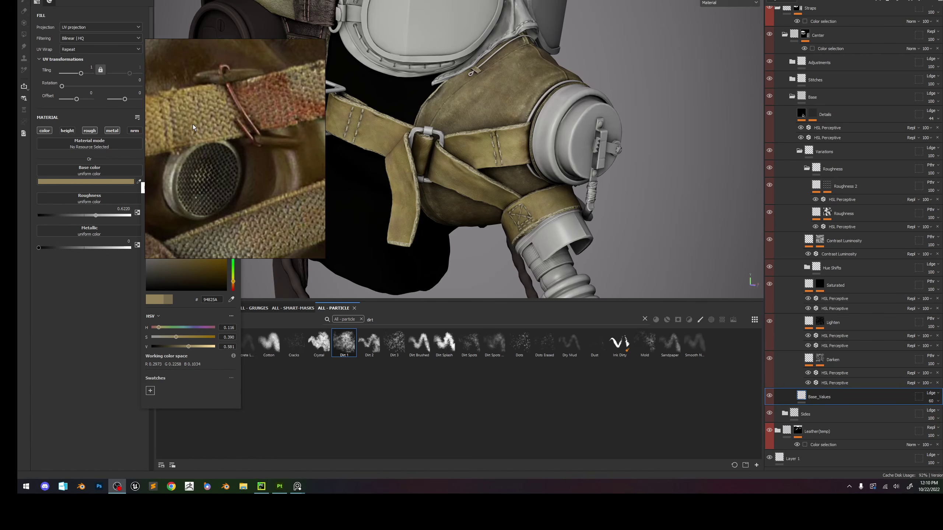
pyautogui.moveTo(187, 212); pyautogui.dragTo(227, 221, button='right')
pyautogui.click(236, 188)
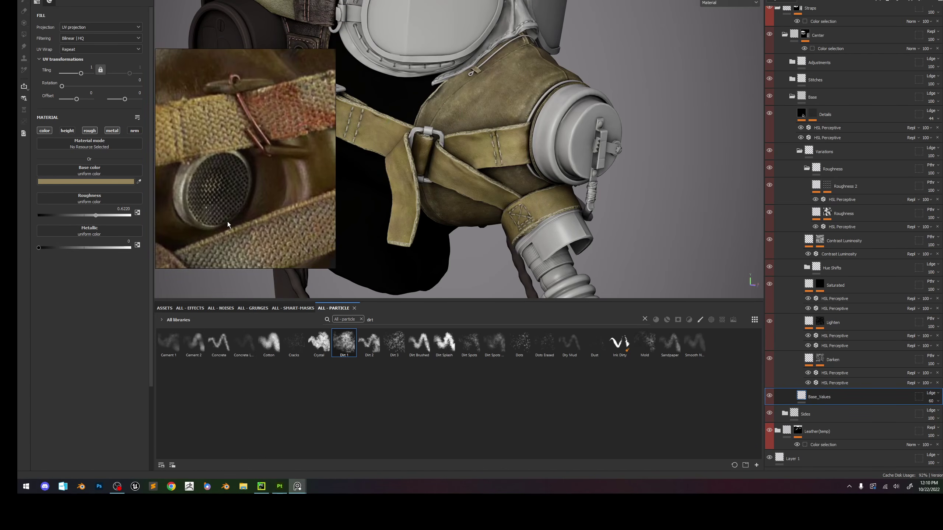
# Shrink the reference window and examine txyz_canvas_04_dsp_1k in the image viewer, comparing its weave with the strap in the reference photo.
pyautogui.moveTo(333, 267); pyautogui.dragTo(242, 195)
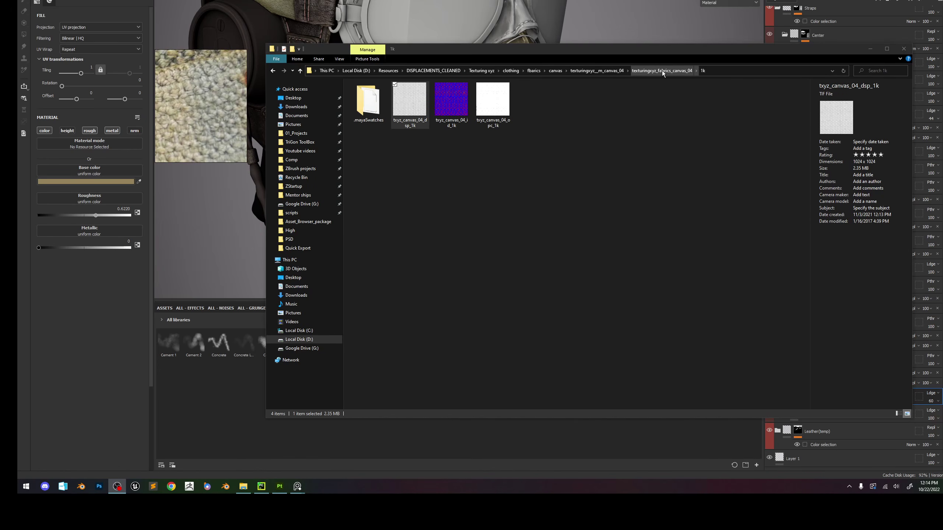
pyautogui.doubleClick(399, 112)
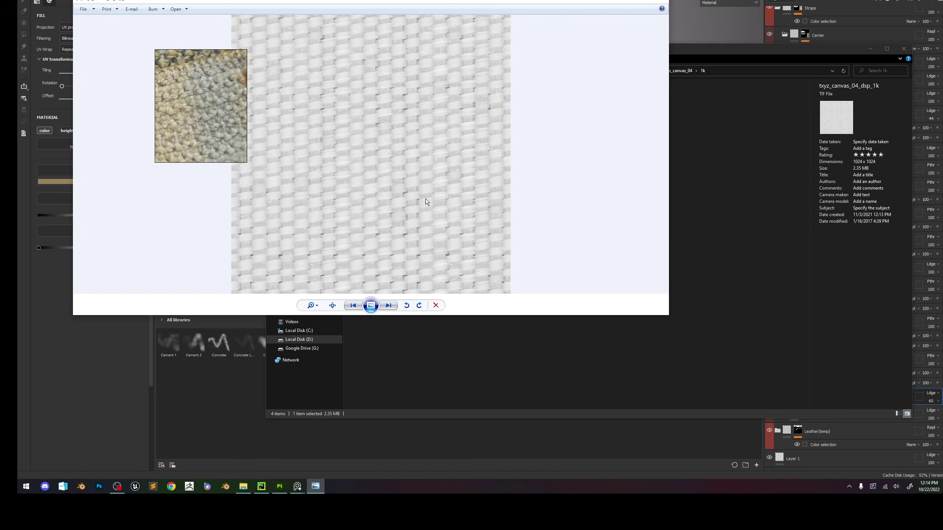
pyautogui.scroll(5, 426, 199)
pyautogui.moveTo(438, 111); pyautogui.dragTo(392, 126)
pyautogui.scroll(-5, 426, 120)
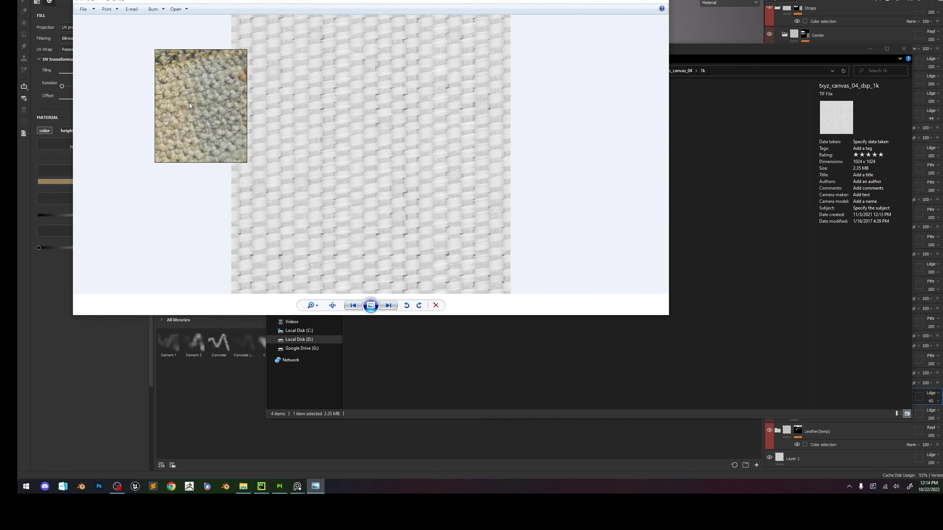
pyautogui.scroll(4, 415, 147)
pyautogui.scroll(-4, 397, 141)
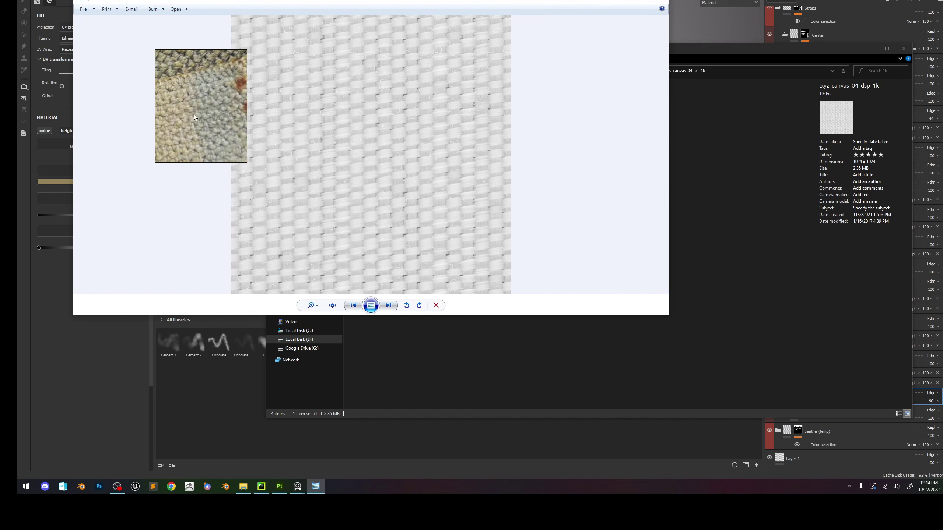
pyautogui.click(655, 2)
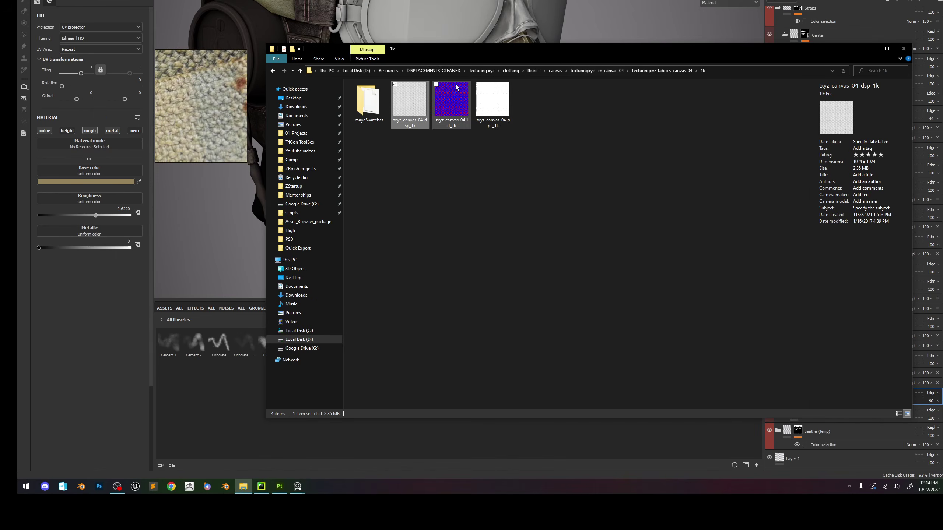
# Import txyz_canvas_04_dsp_1k.tif as a texture into the your_assets library and search all asset libraries for "canvas".
pyautogui.click(448, 43)
pyautogui.click(249, 484)
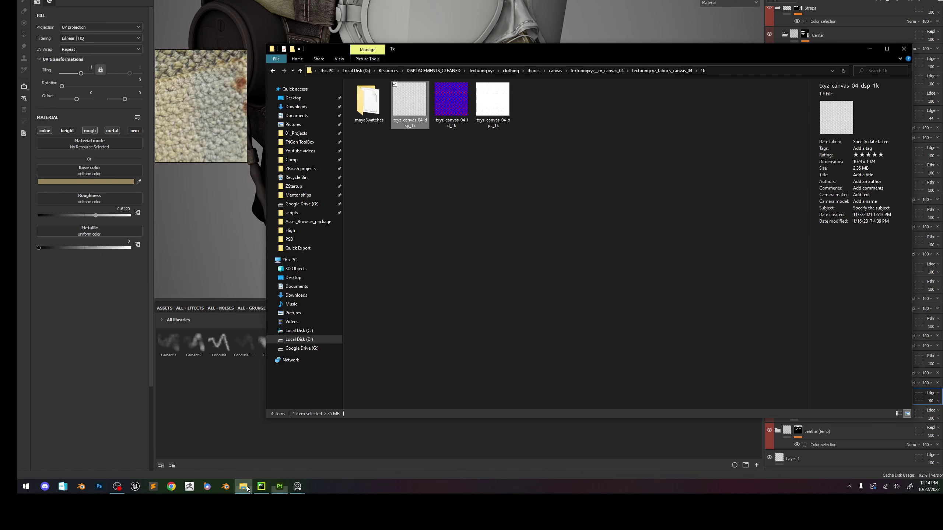
pyautogui.moveTo(410, 104); pyautogui.dragTo(223, 378)
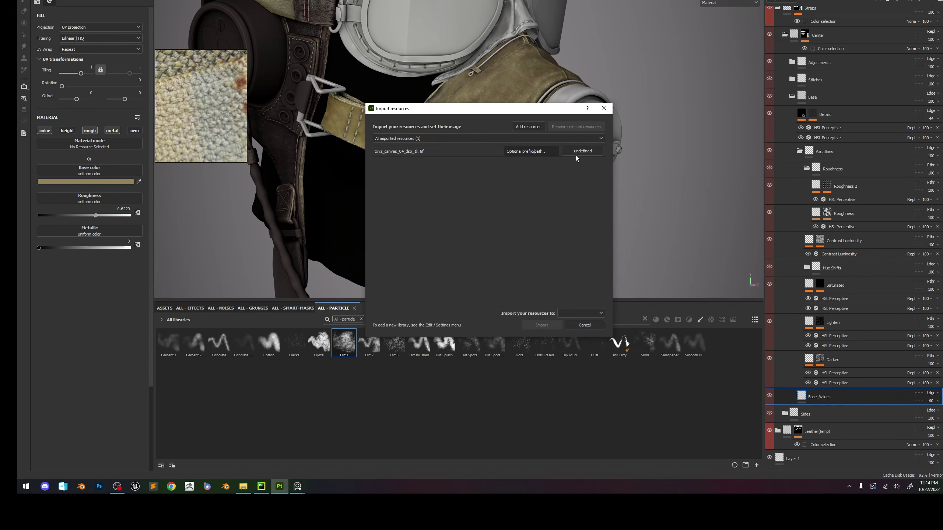
pyautogui.click(577, 153)
pyautogui.click(594, 180)
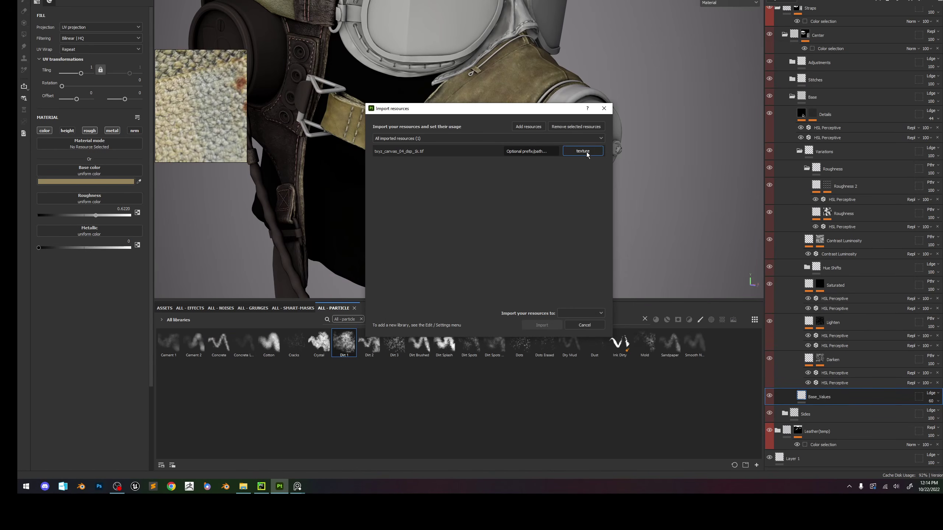
pyautogui.click(581, 312)
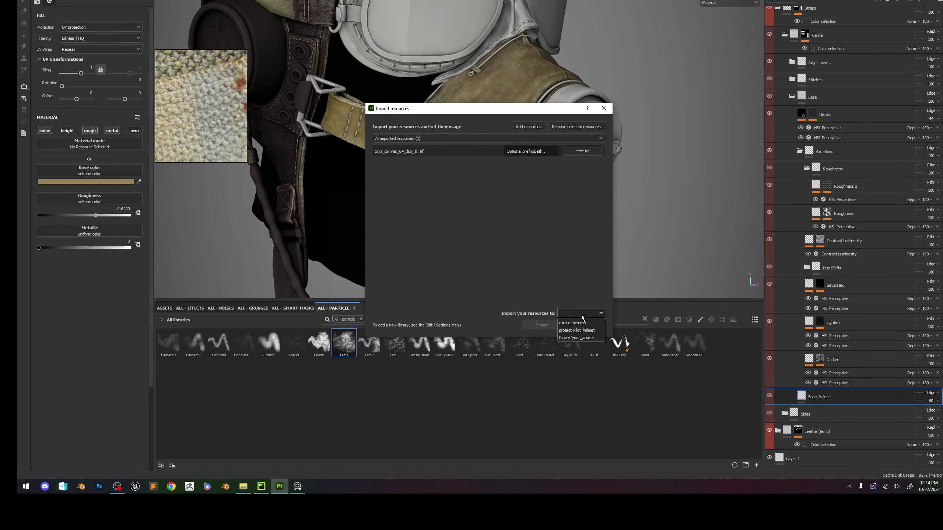
pyautogui.click(577, 338)
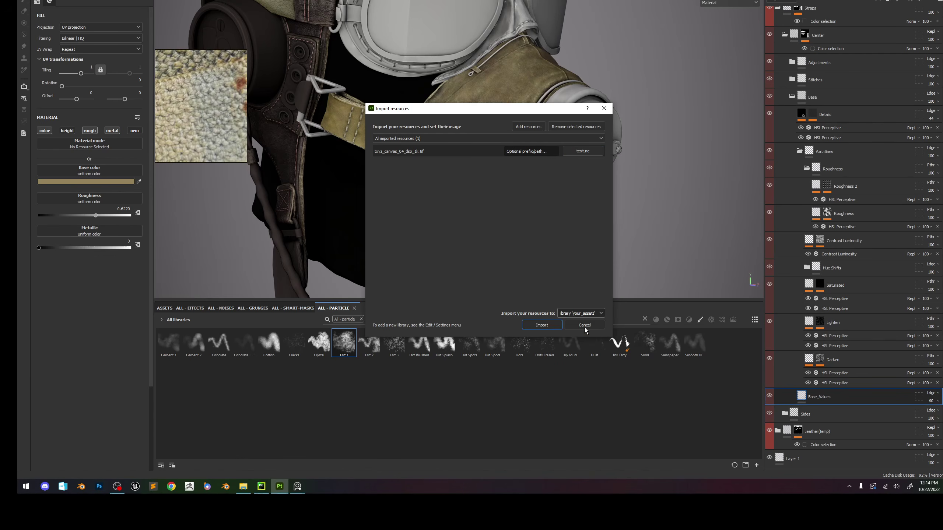
pyautogui.click(542, 324)
pyautogui.click(164, 308)
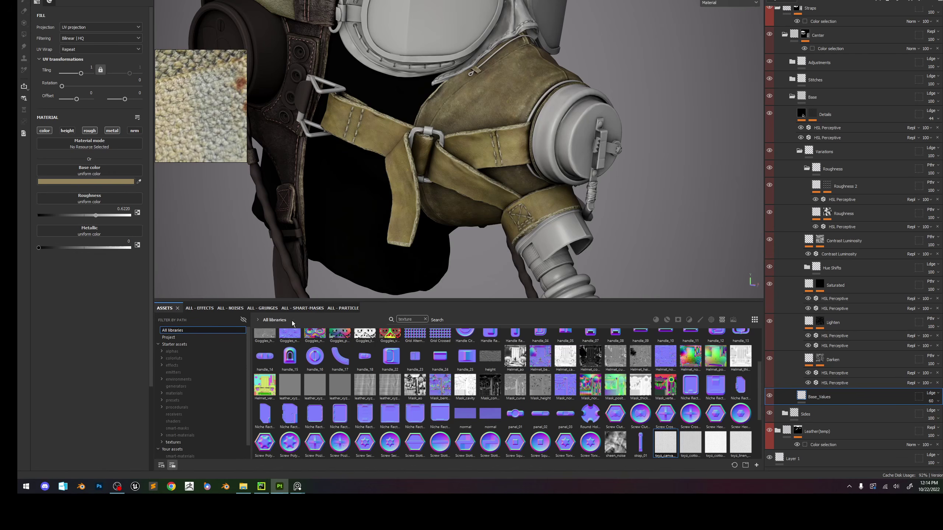
pyautogui.click(425, 319)
pyautogui.write('canvas')
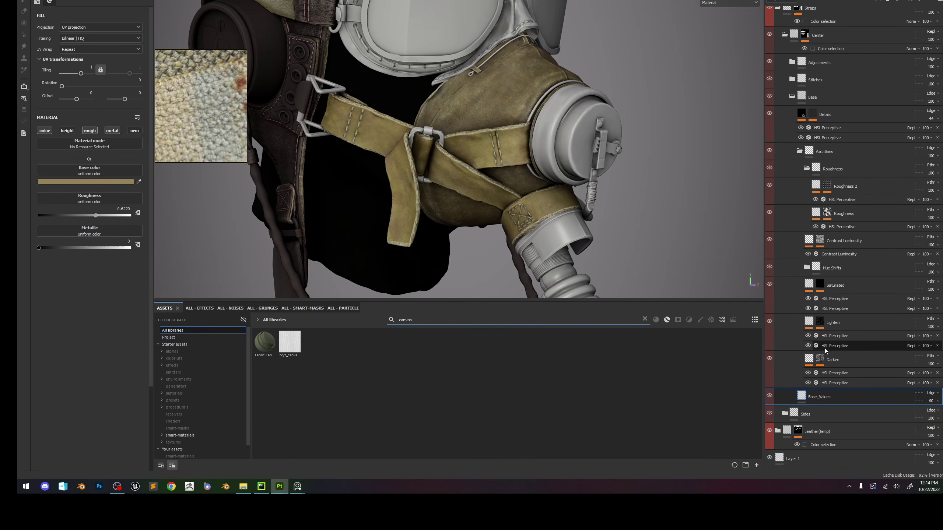
# Colour-tag the Details layer green and remove the Levels effect from its mask.
pyautogui.rightClick(836, 114)
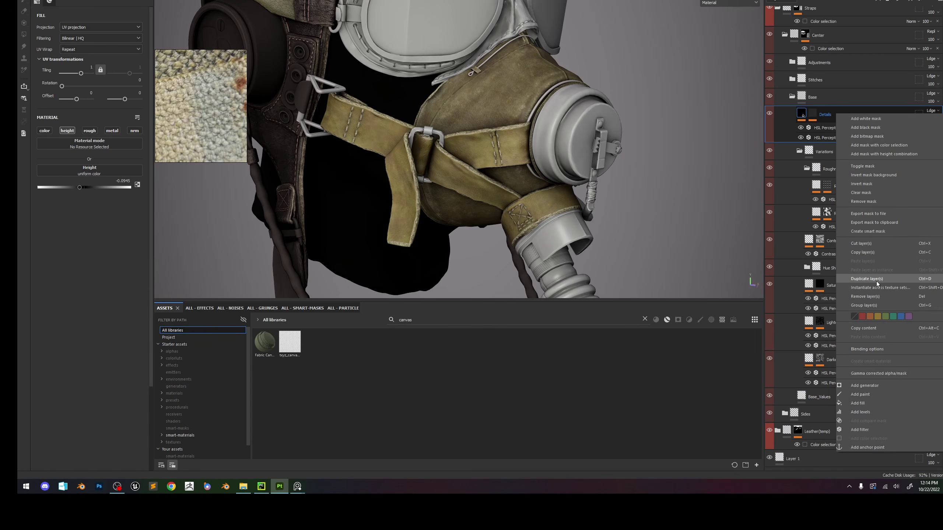
pyautogui.click(894, 316)
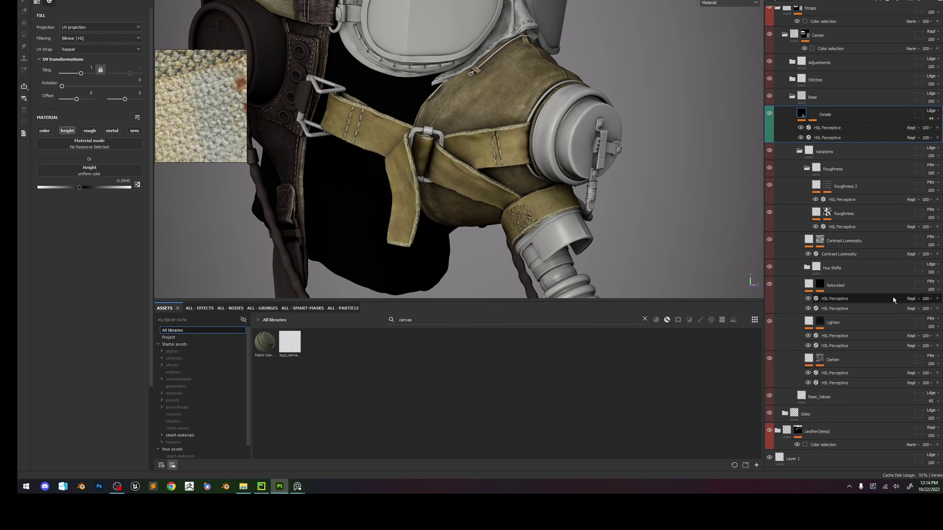
pyautogui.keyDown('alt'); pyautogui.click(803, 113); pyautogui.keyUp('alt')
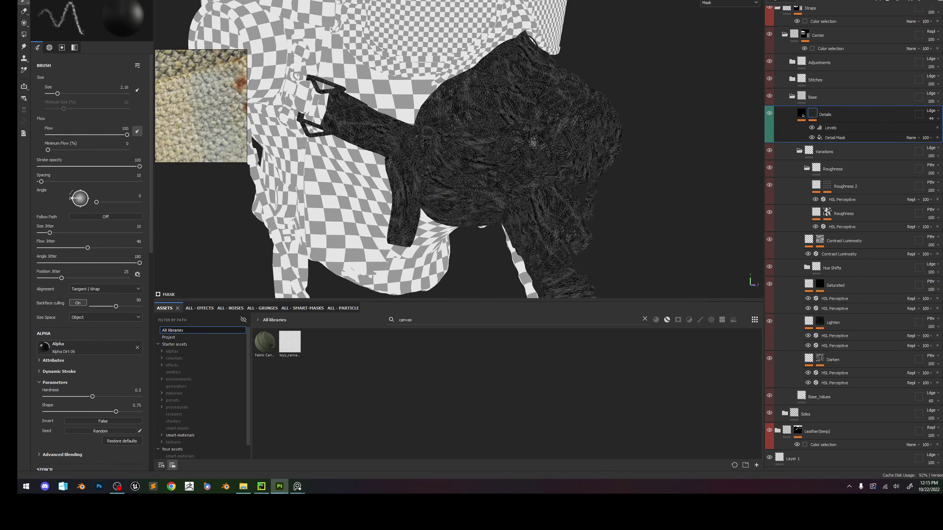
pyautogui.keyDown('alt'); pyautogui.moveTo(534, 143); pyautogui.dragTo(471, 132, button='right'); pyautogui.keyUp('alt')
pyautogui.click(844, 139)
pyautogui.click(888, 128)
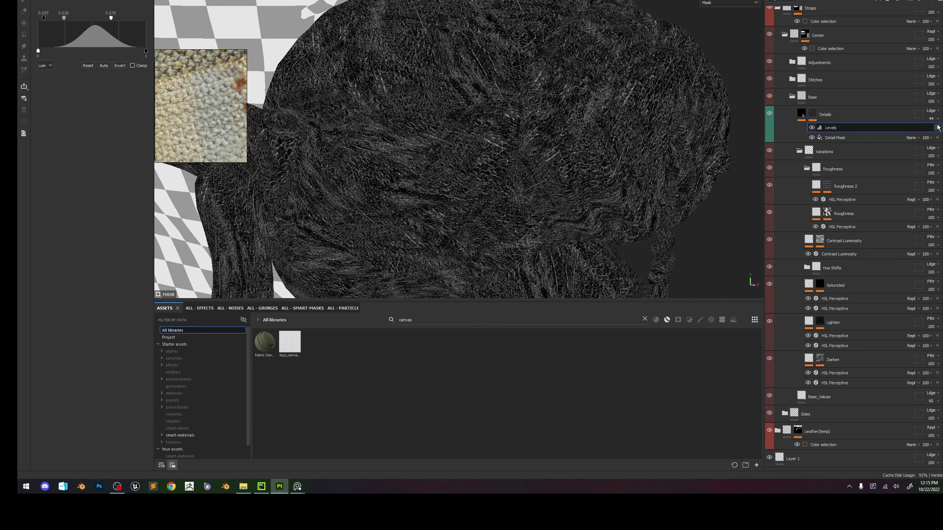
pyautogui.click(937, 127)
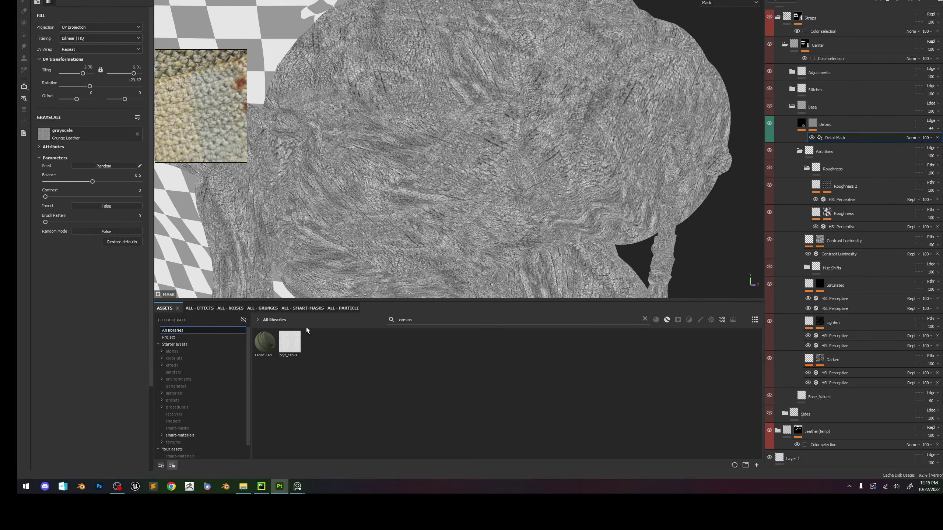
# Replace the Detail Mask's grunge with the imported canvas texture, lock its tiling ratio, and set tiling to about 13 and rotation to about 160.
pyautogui.moveTo(290, 342); pyautogui.dragTo(84, 134)
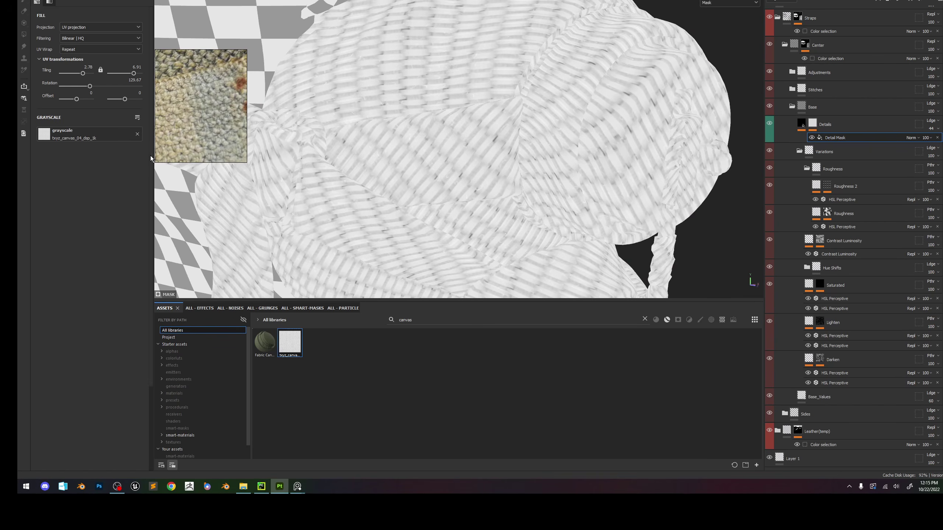
pyautogui.click(100, 70)
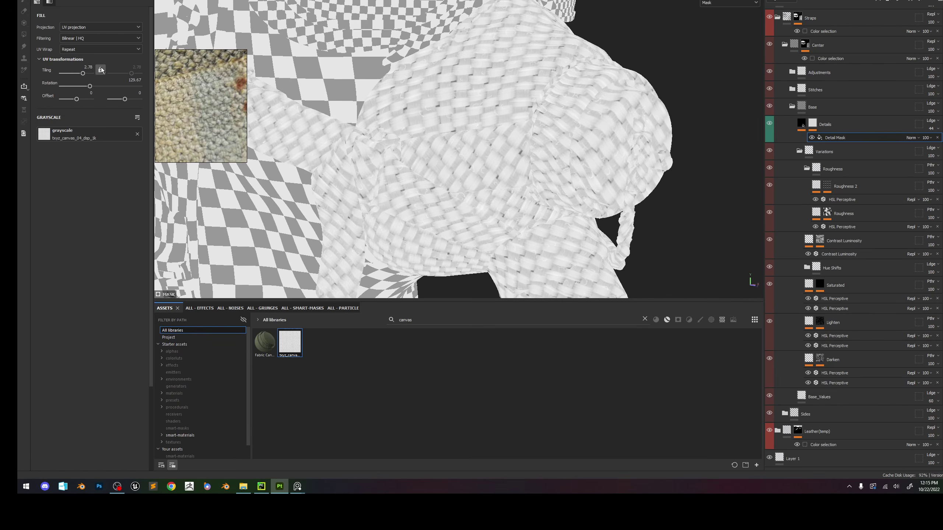
pyautogui.moveTo(81, 74); pyautogui.dragTo(97, 86)
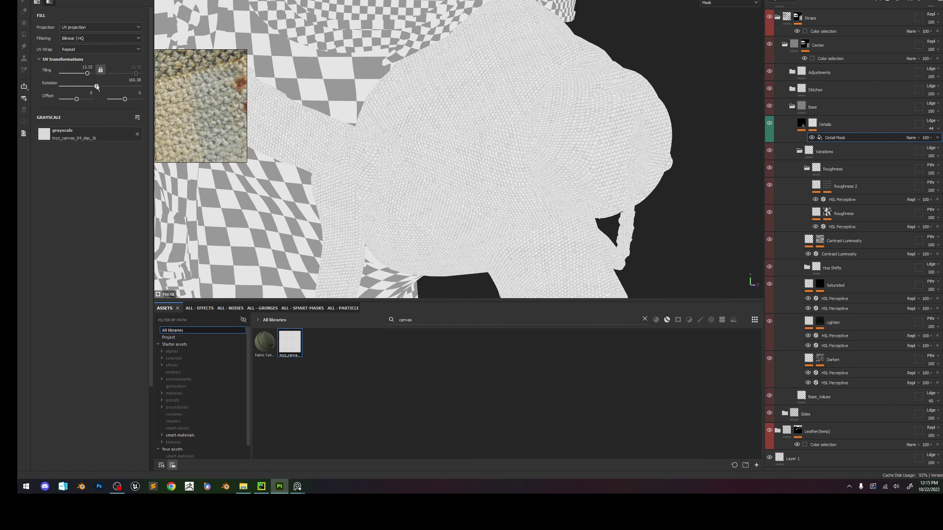
pyautogui.keyDown('alt'); pyautogui.moveTo(517, 175); pyautogui.dragTo(613, 140); pyautogui.keyUp('alt')
pyautogui.scroll(6, 613, 139)
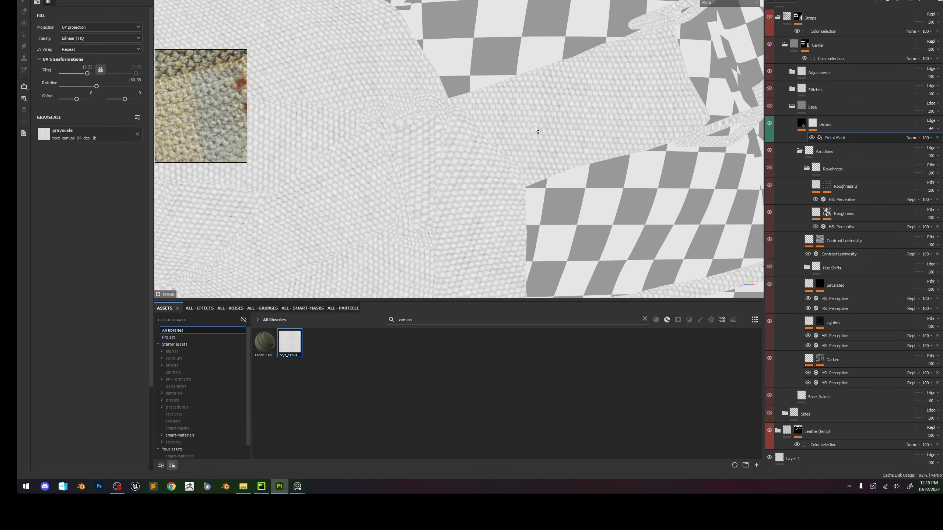
# Add a Levels effect to the Details mask and boost the weave's contrast with black point about 0.37 and white point about 0.95.
pyautogui.click(879, 2)
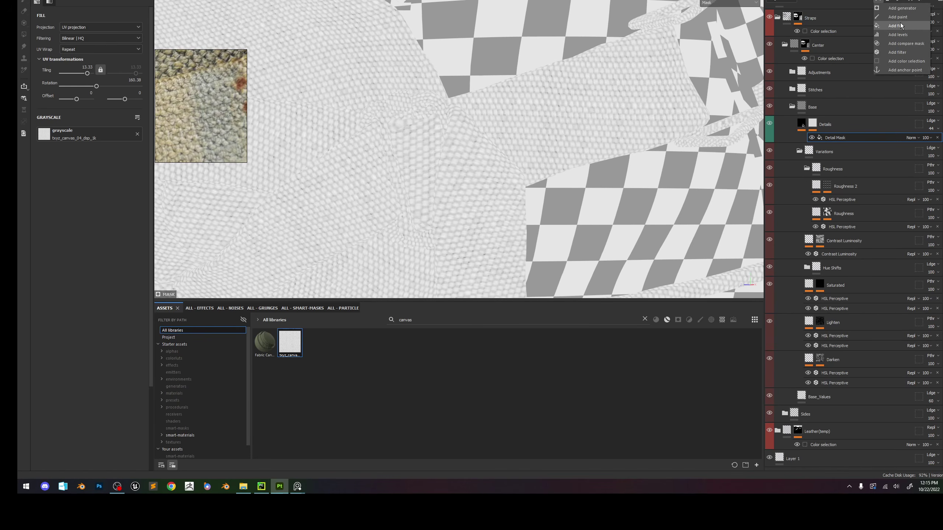
pyautogui.click(898, 35)
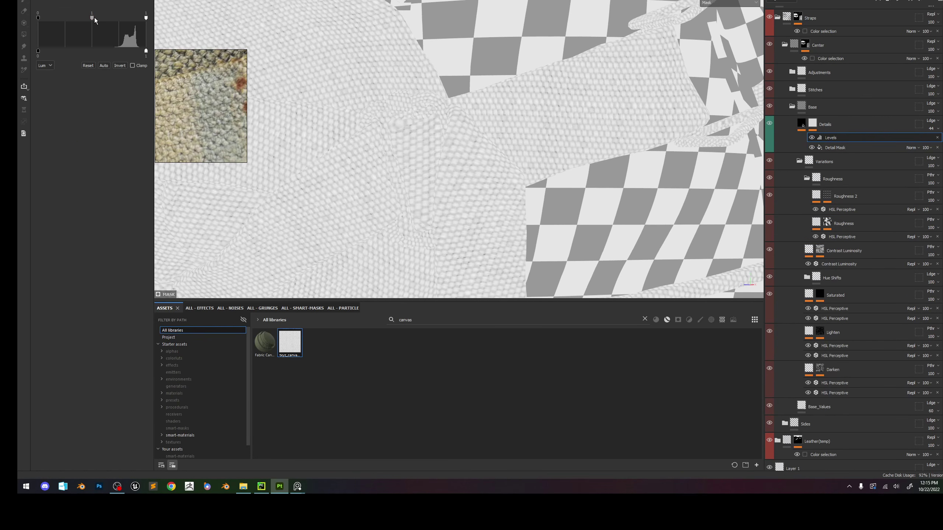
pyautogui.moveTo(94, 17); pyautogui.dragTo(141, 18)
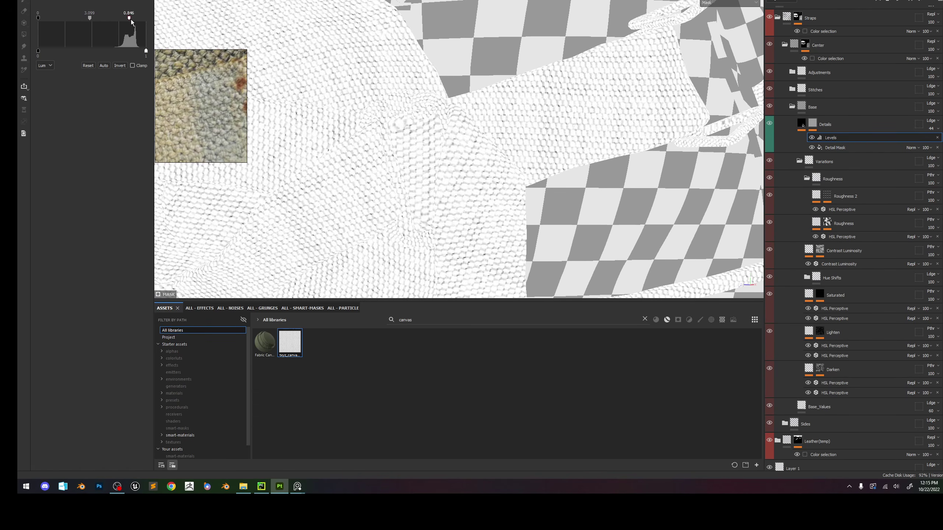
pyautogui.moveTo(38, 17); pyautogui.dragTo(77, 20)
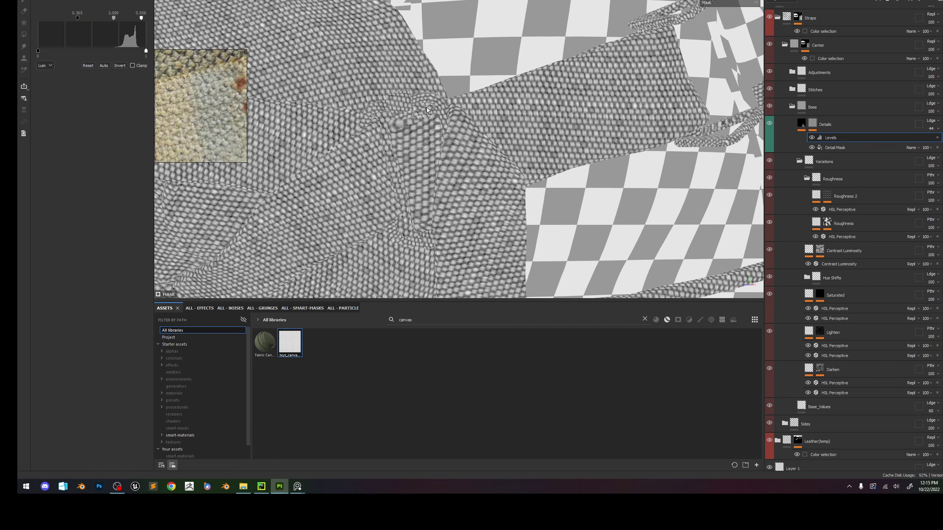
pyautogui.press('m')
pyautogui.keyDown('shift'); pyautogui.moveTo(525, 120); pyautogui.dragTo(594, 116, button='right'); pyautogui.keyUp('shift')
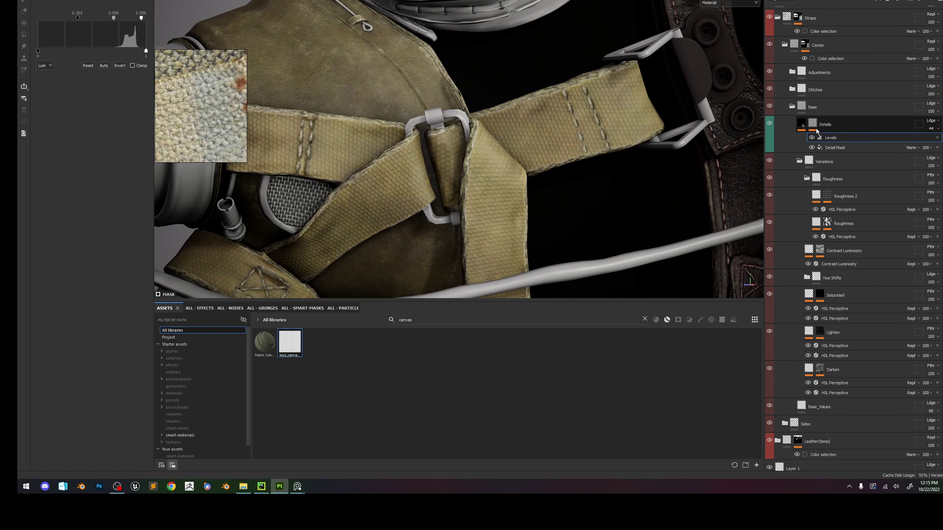
# Invert the levels on the Details mask and check the weave on the straps in both mask and material view.
pyautogui.press('m')
pyautogui.scroll(2, 573, 134)
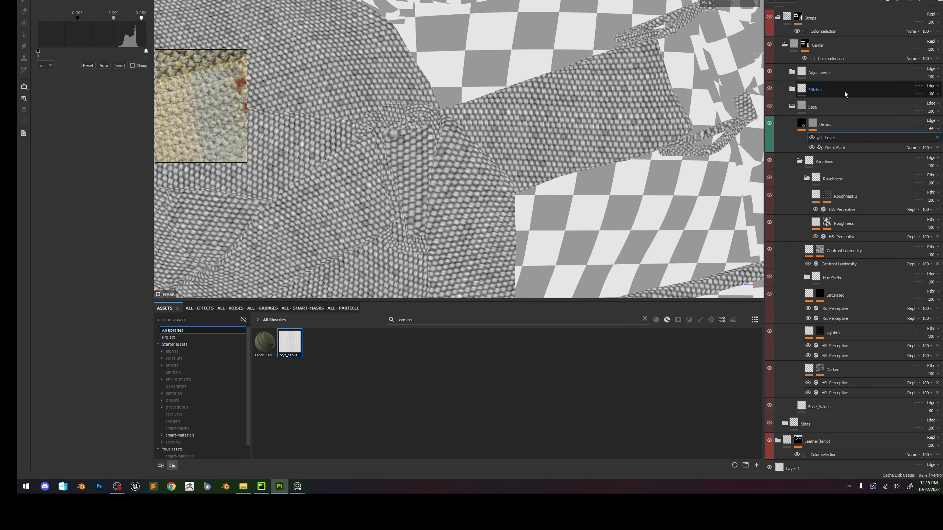
pyautogui.click(104, 66)
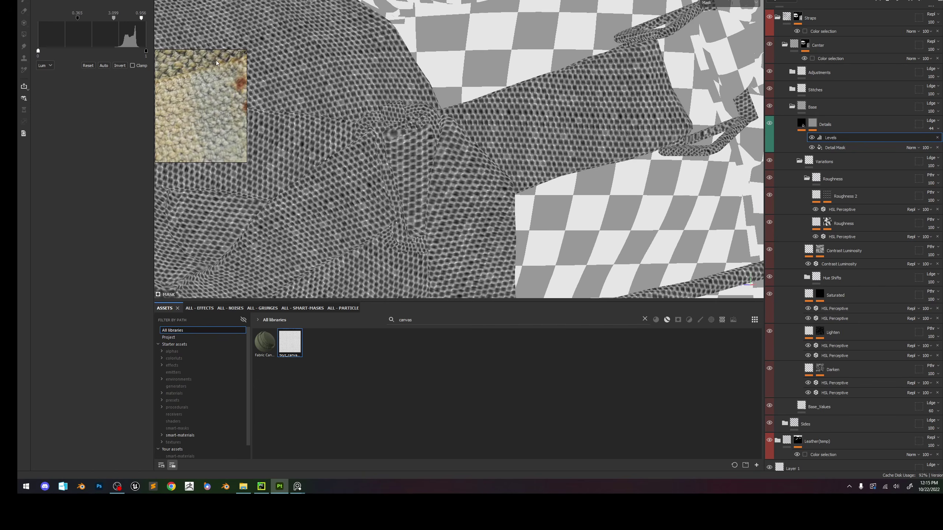
pyautogui.scroll(2, 570, 140)
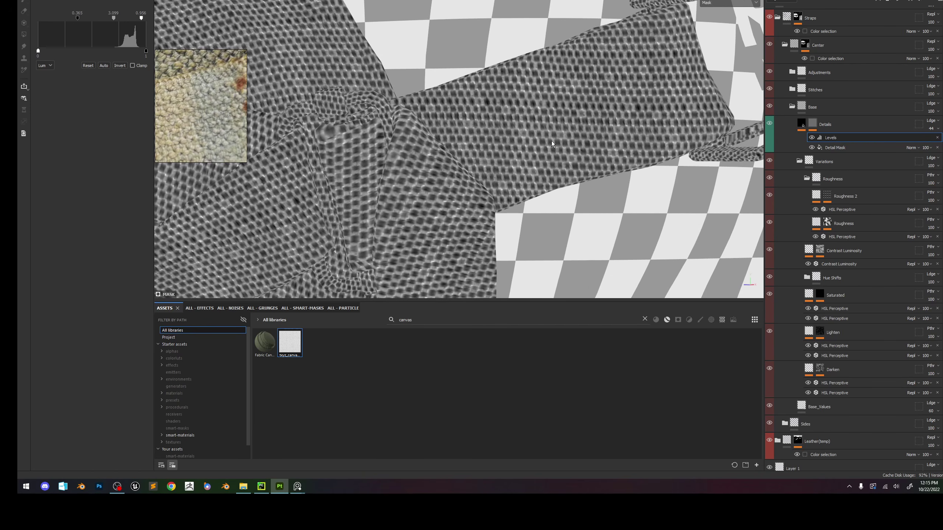
pyautogui.scroll(-3, 551, 141)
pyautogui.scroll(5, 549, 141)
pyautogui.press('m')
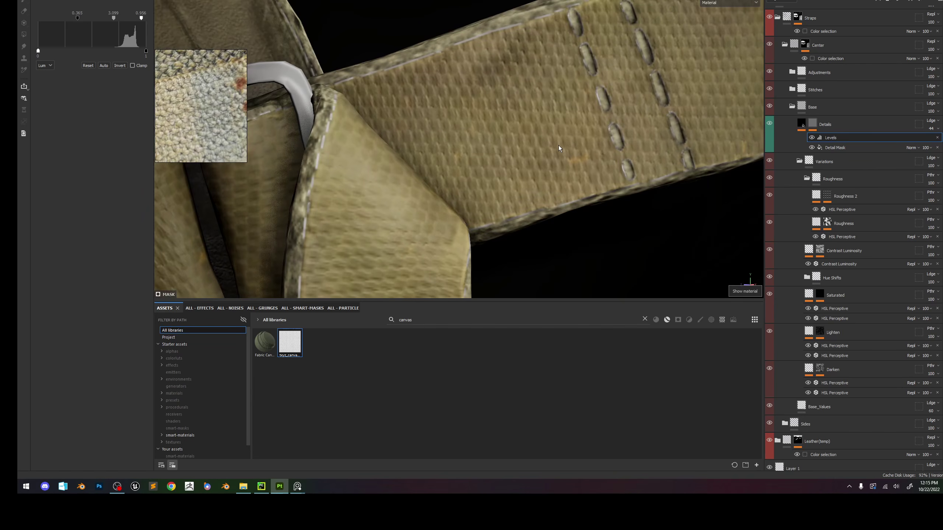
pyautogui.scroll(-5, 558, 145)
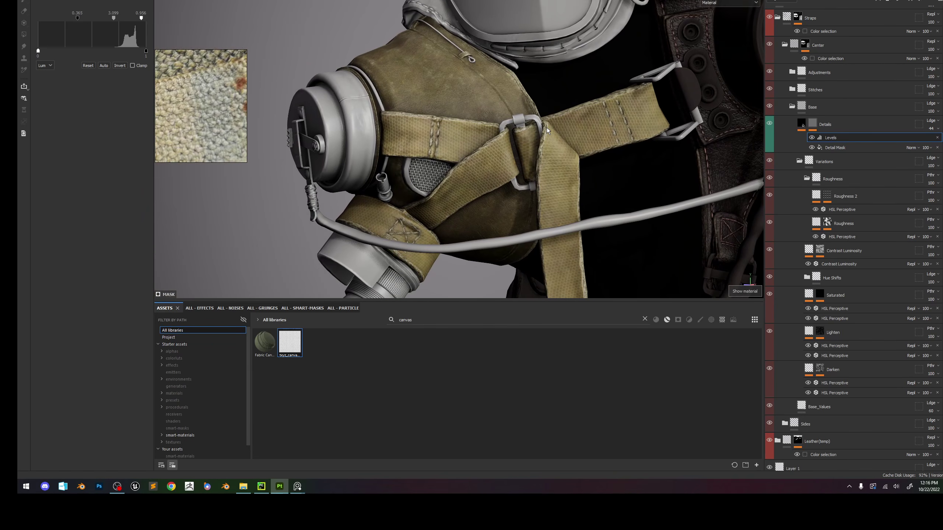
# Set the Details layer's height to about -0.61 and compare the strap weave with the reference photo.
pyautogui.keyDown('shift'); pyautogui.moveTo(547, 129); pyautogui.dragTo(489, 129, button='right'); pyautogui.keyUp('shift')
pyautogui.keyDown('alt'); pyautogui.moveTo(436, 139); pyautogui.dragTo(557, 153, button='middle'); pyautogui.keyUp('alt')
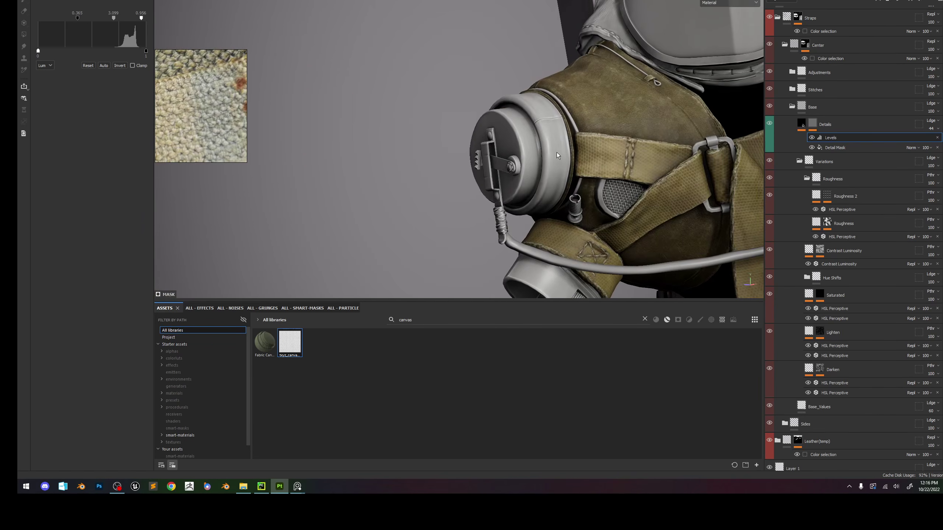
pyautogui.keyDown('alt'); pyautogui.moveTo(557, 155); pyautogui.dragTo(379, 155); pyautogui.keyUp('alt')
pyautogui.scroll(3, 367, 162)
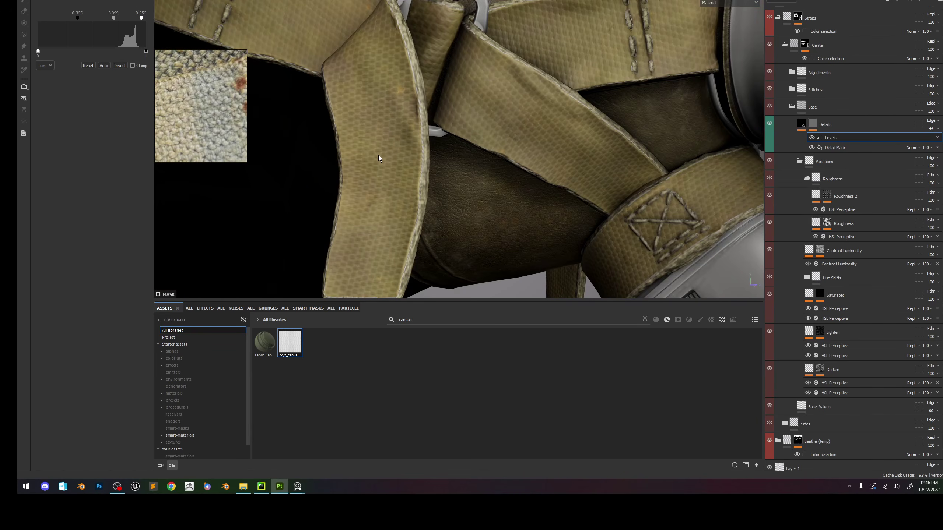
pyautogui.keyDown('alt'); pyautogui.moveTo(468, 110); pyautogui.dragTo(472, 143); pyautogui.keyUp('alt')
pyautogui.scroll(-1, 472, 143)
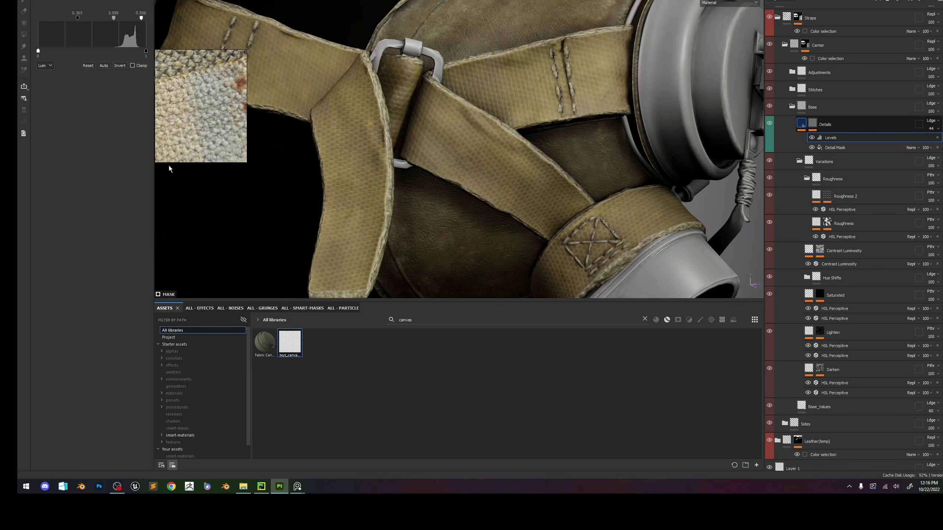
pyautogui.moveTo(82, 188); pyautogui.dragTo(57, 189)
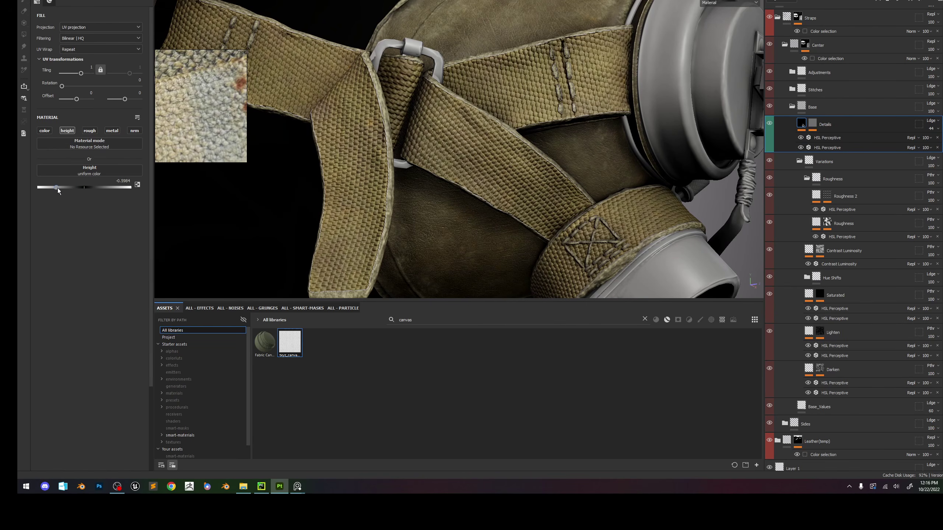
pyautogui.scroll(-3, 461, 162)
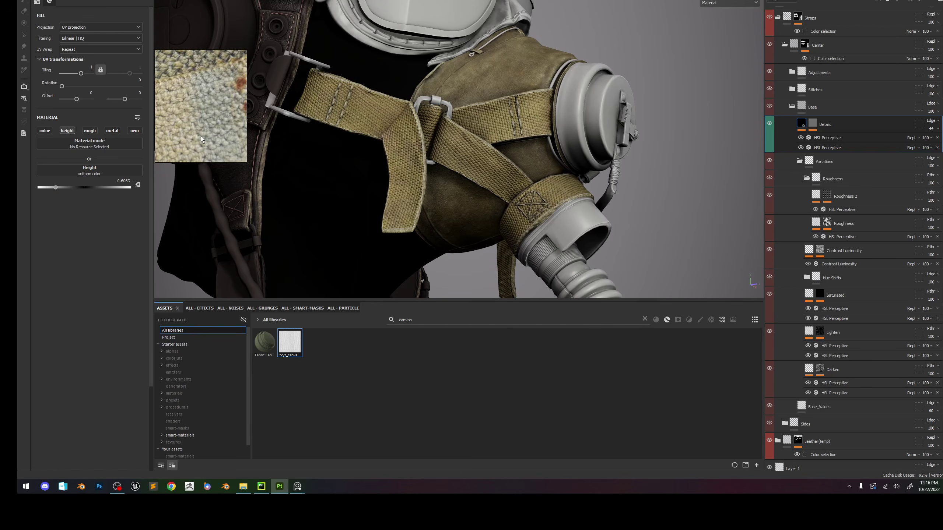
pyautogui.scroll(-4, 205, 131)
pyautogui.scroll(3, 206, 129)
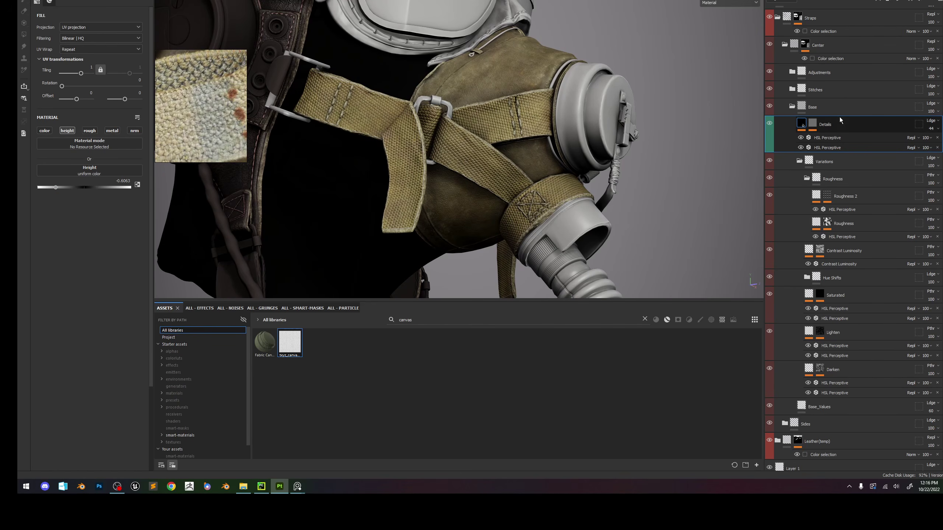
pyautogui.scroll(5, 474, 179)
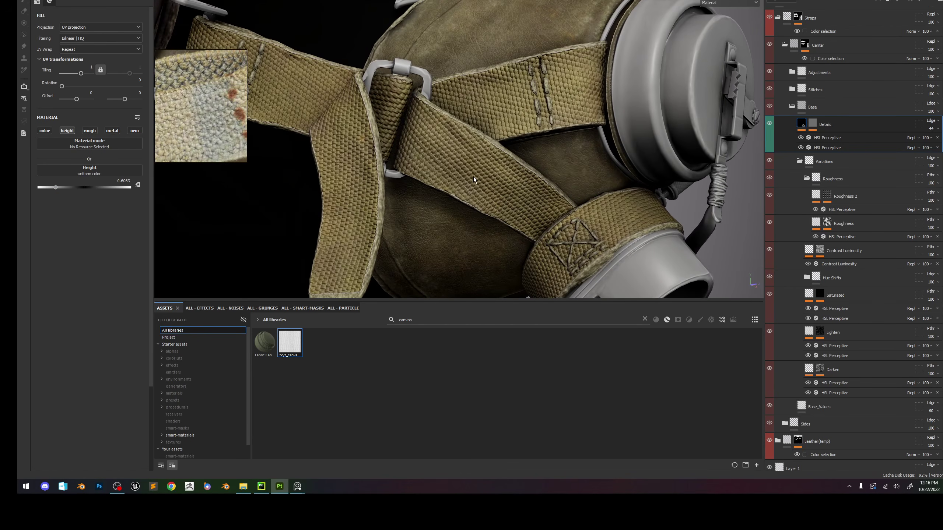